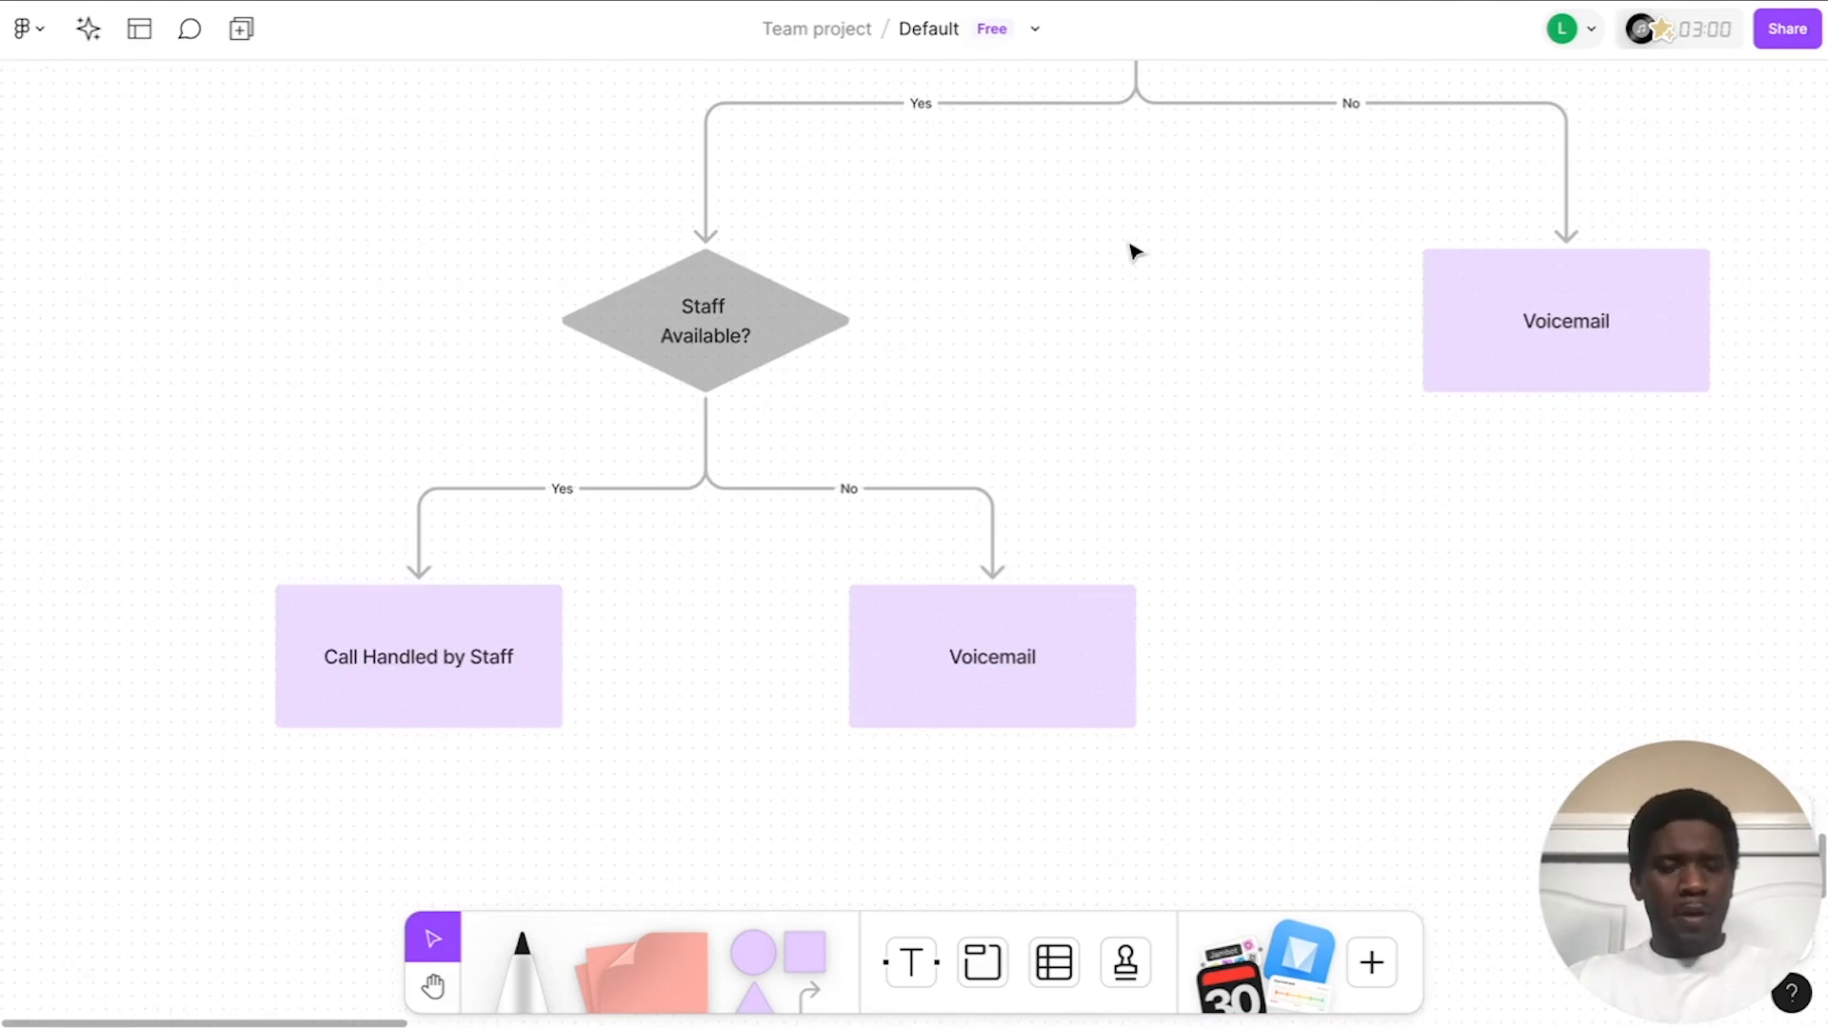
Step: Expand the Authorization section, then go to the Dashboard's API Keys page
scroll(1133, 250, "up", 5)
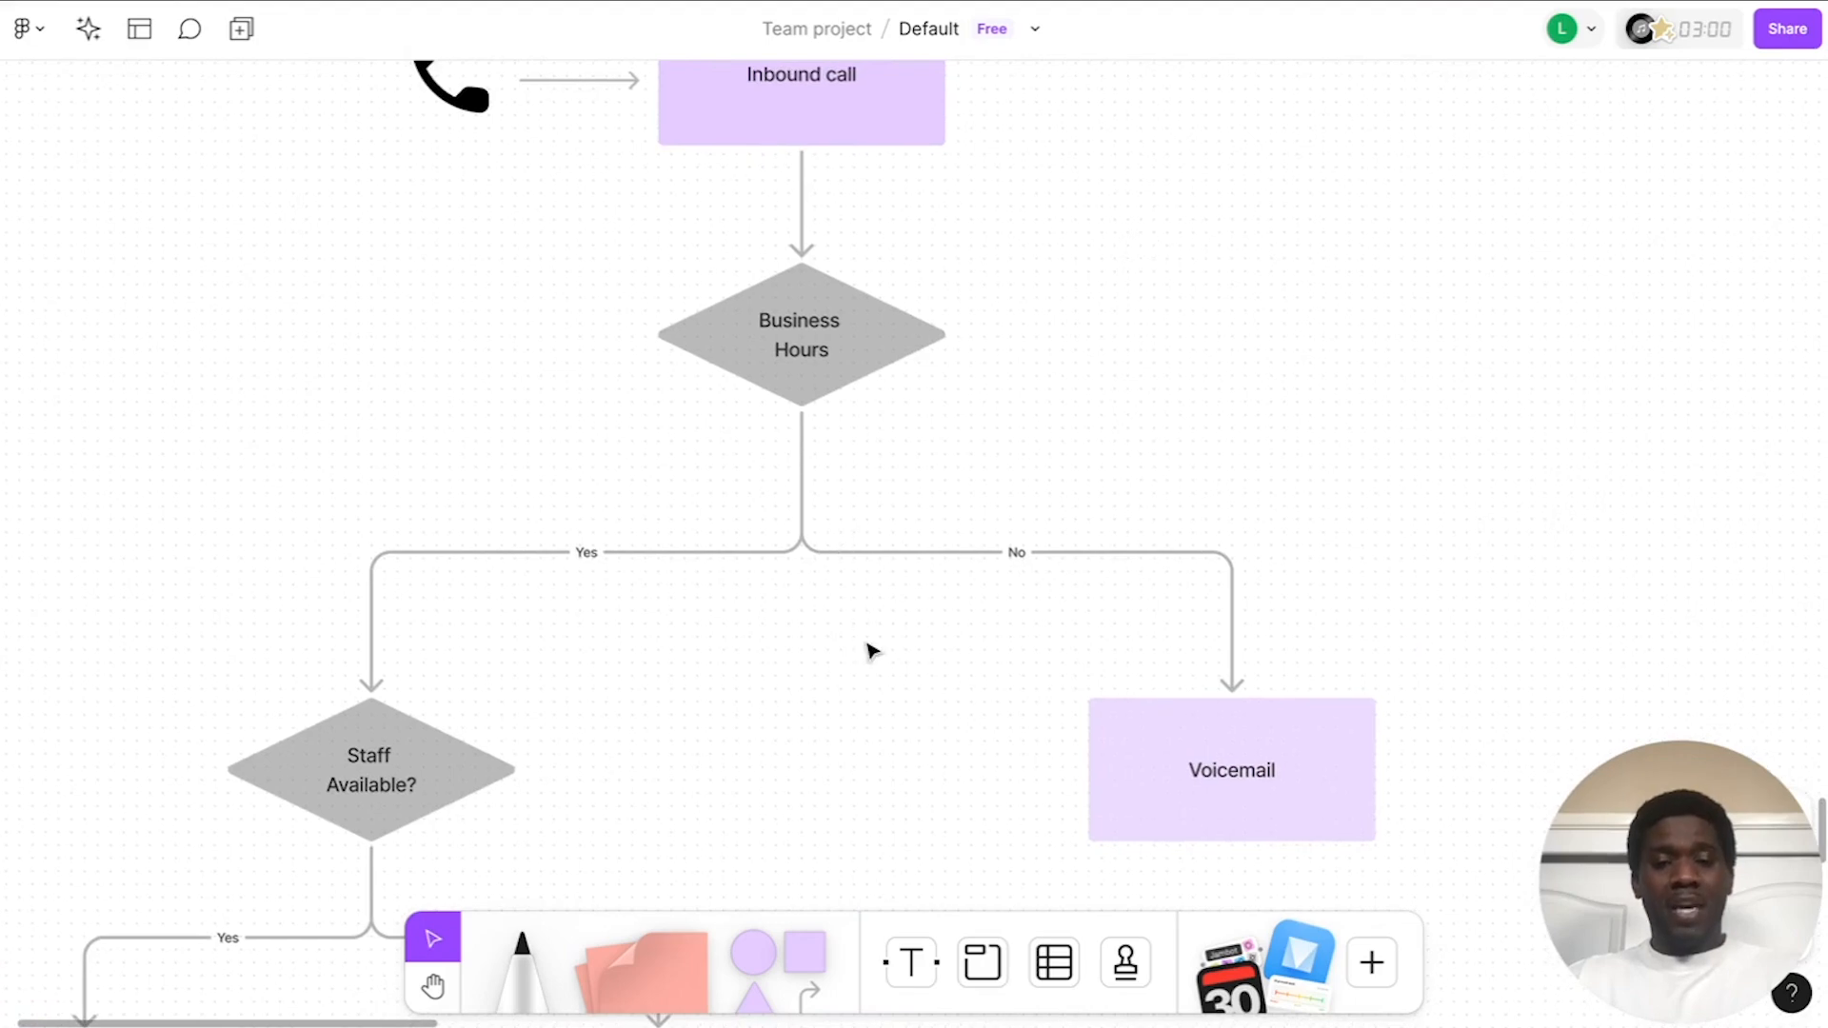
scroll(859, 633, "down", 1)
scroll(885, 693, "down", 4)
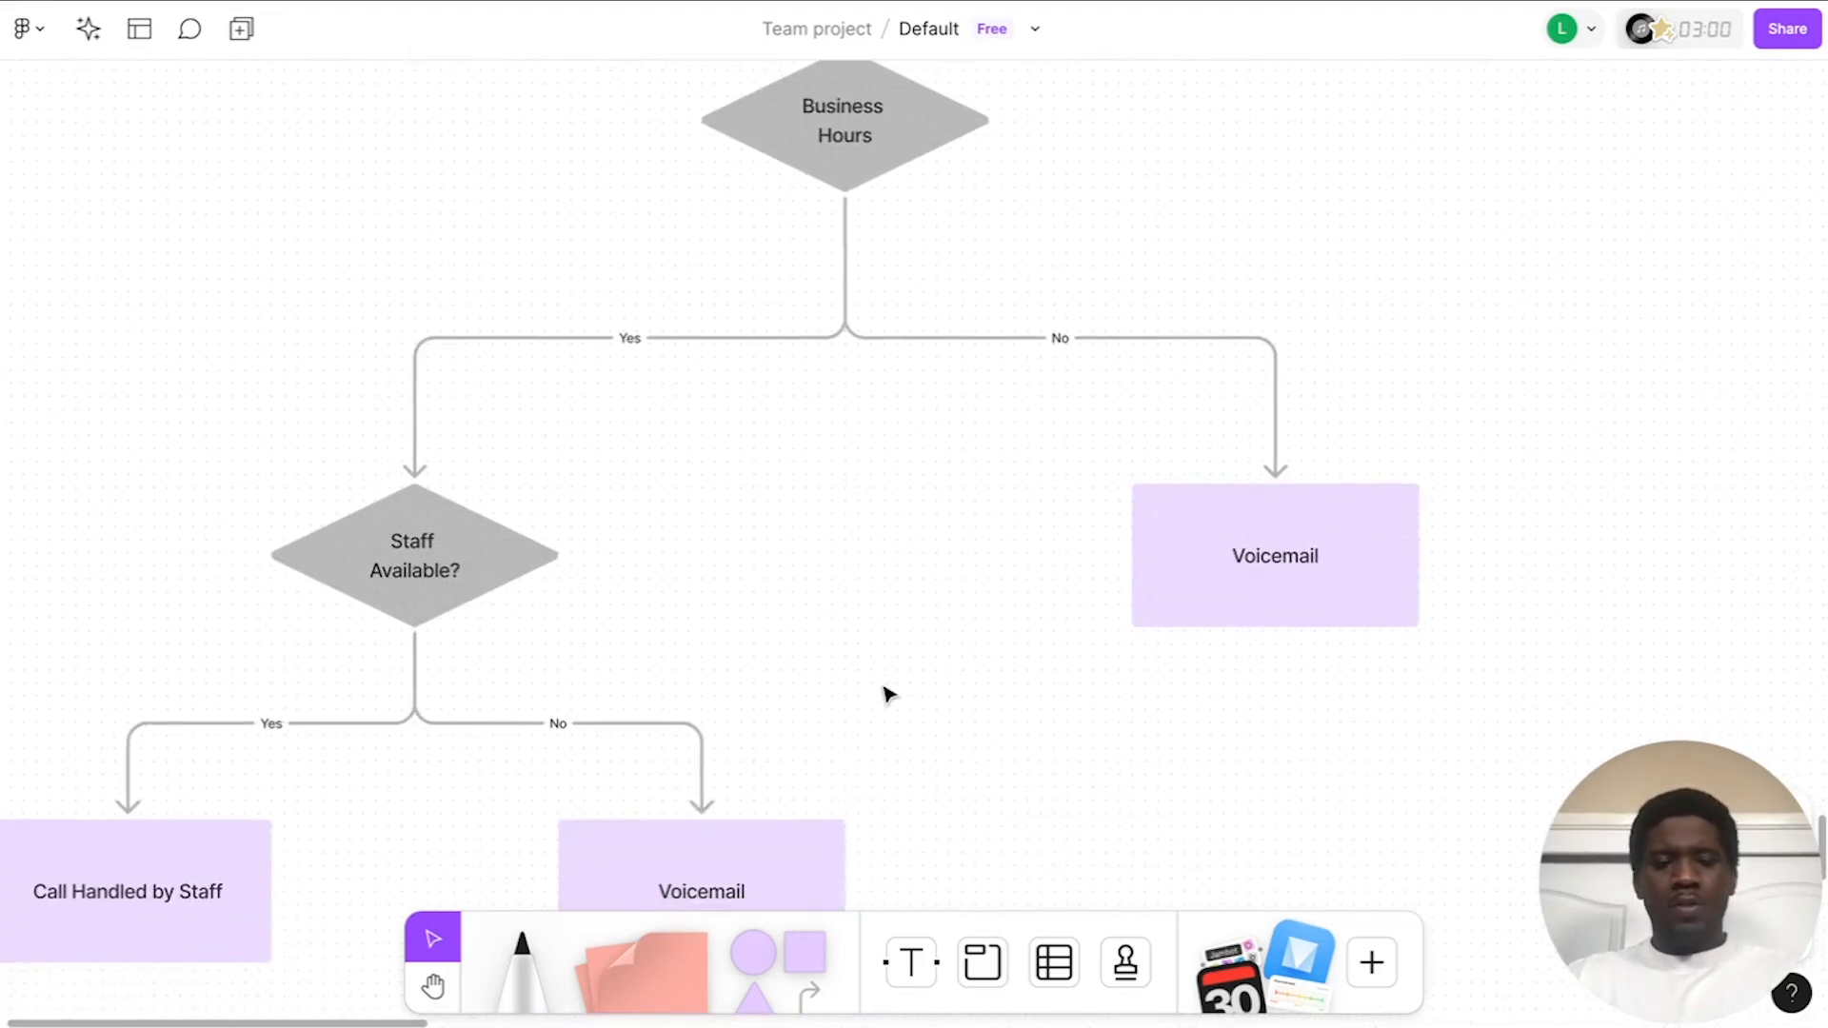
scroll(928, 552, "down", 1)
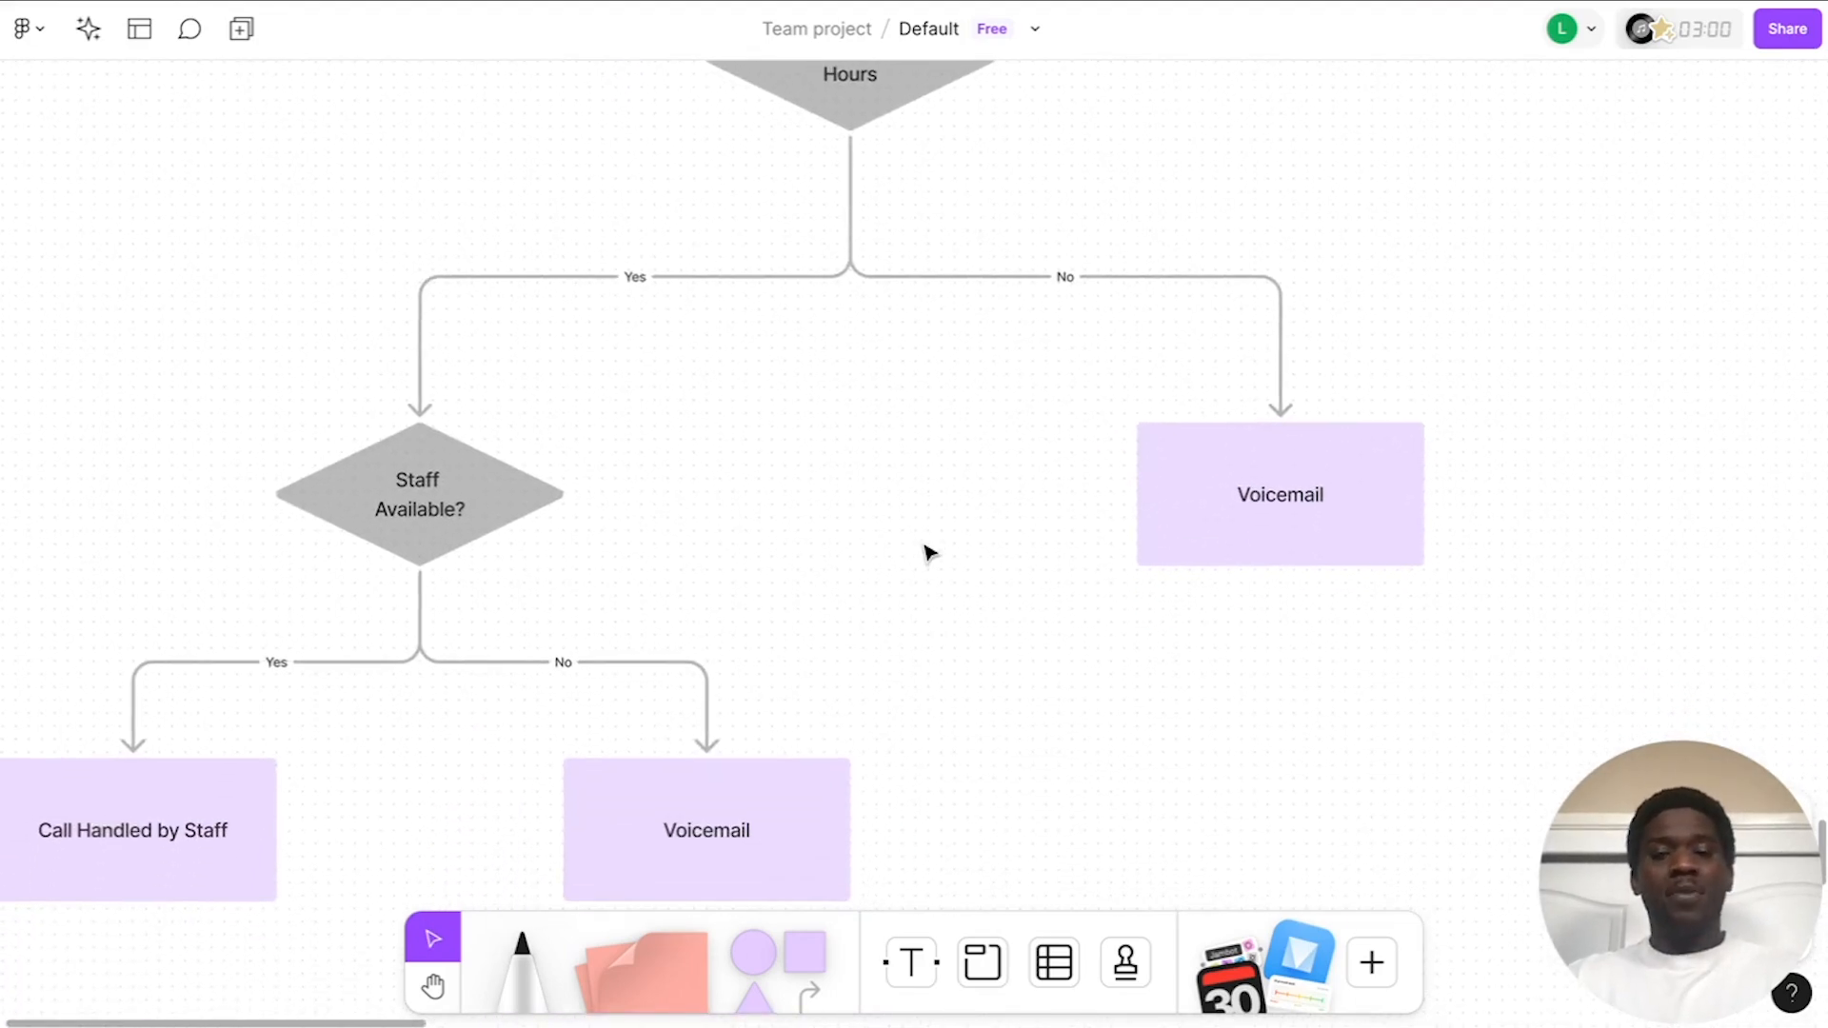
scroll(929, 553, "up", 2)
scroll(928, 552, "left", 2)
scroll(928, 552, "up", 1)
scroll(929, 552, "right", 1)
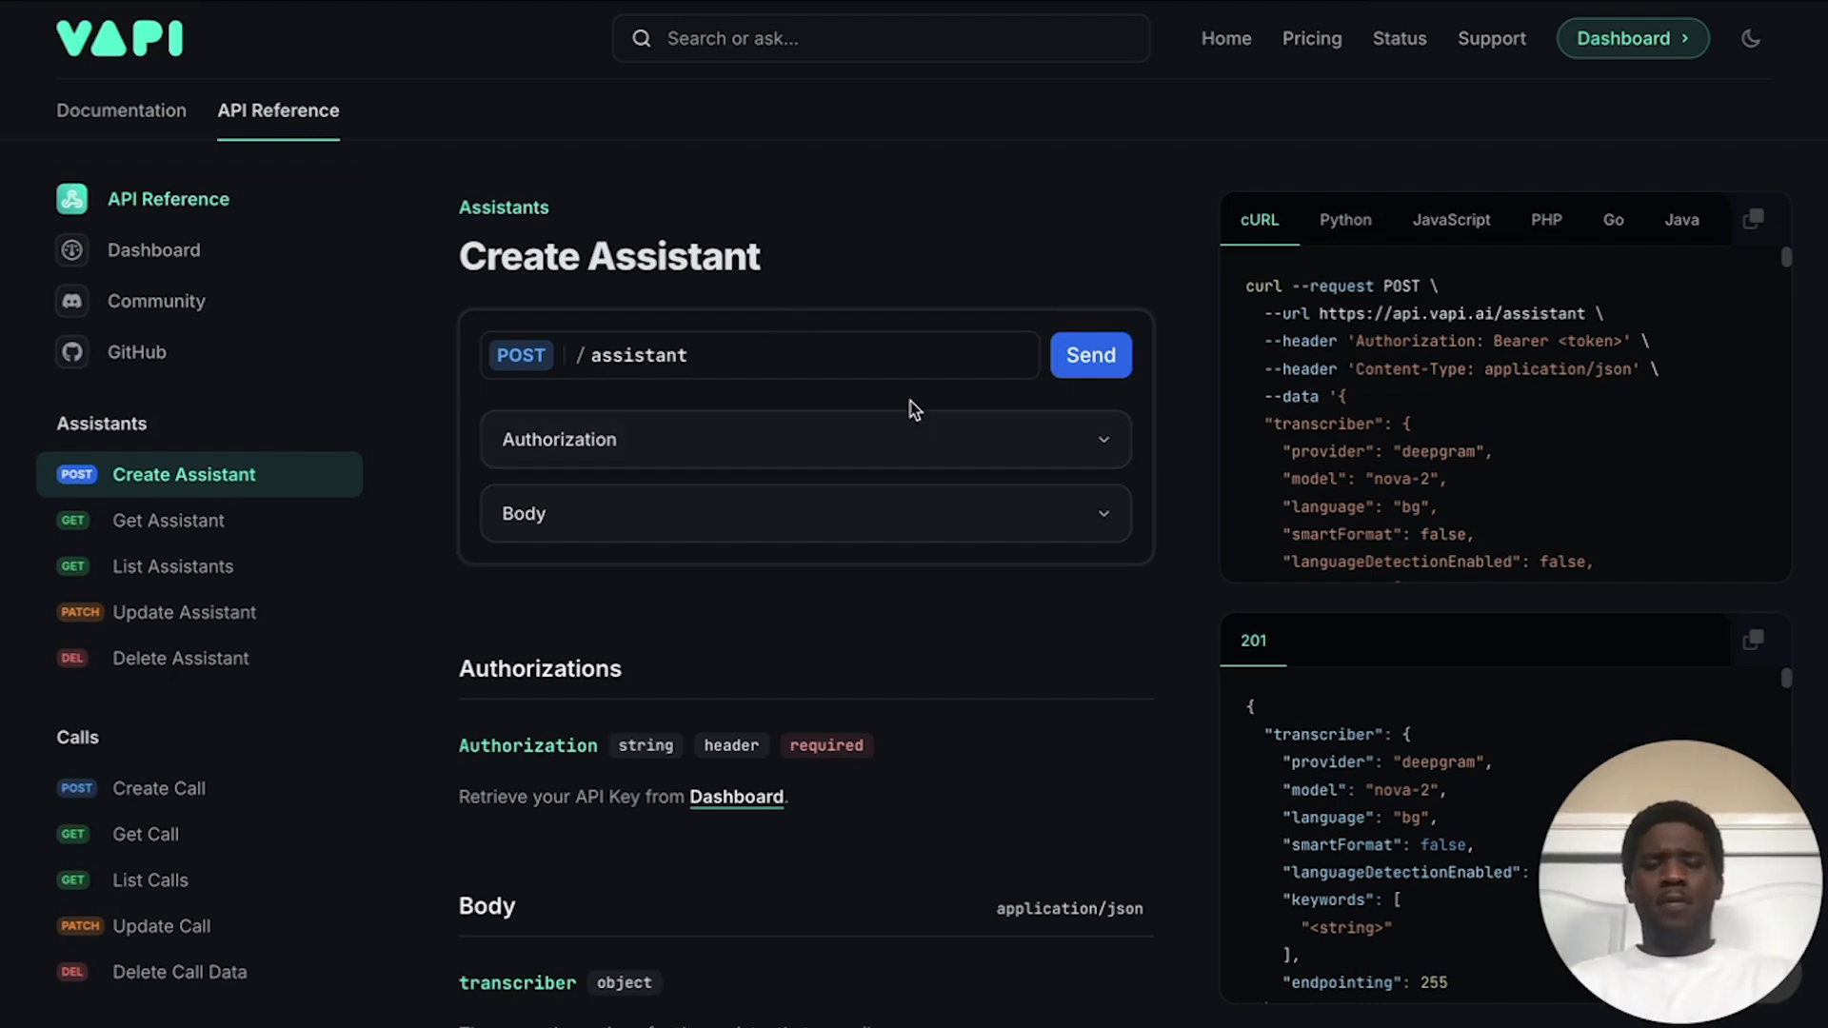
left_click(769, 452)
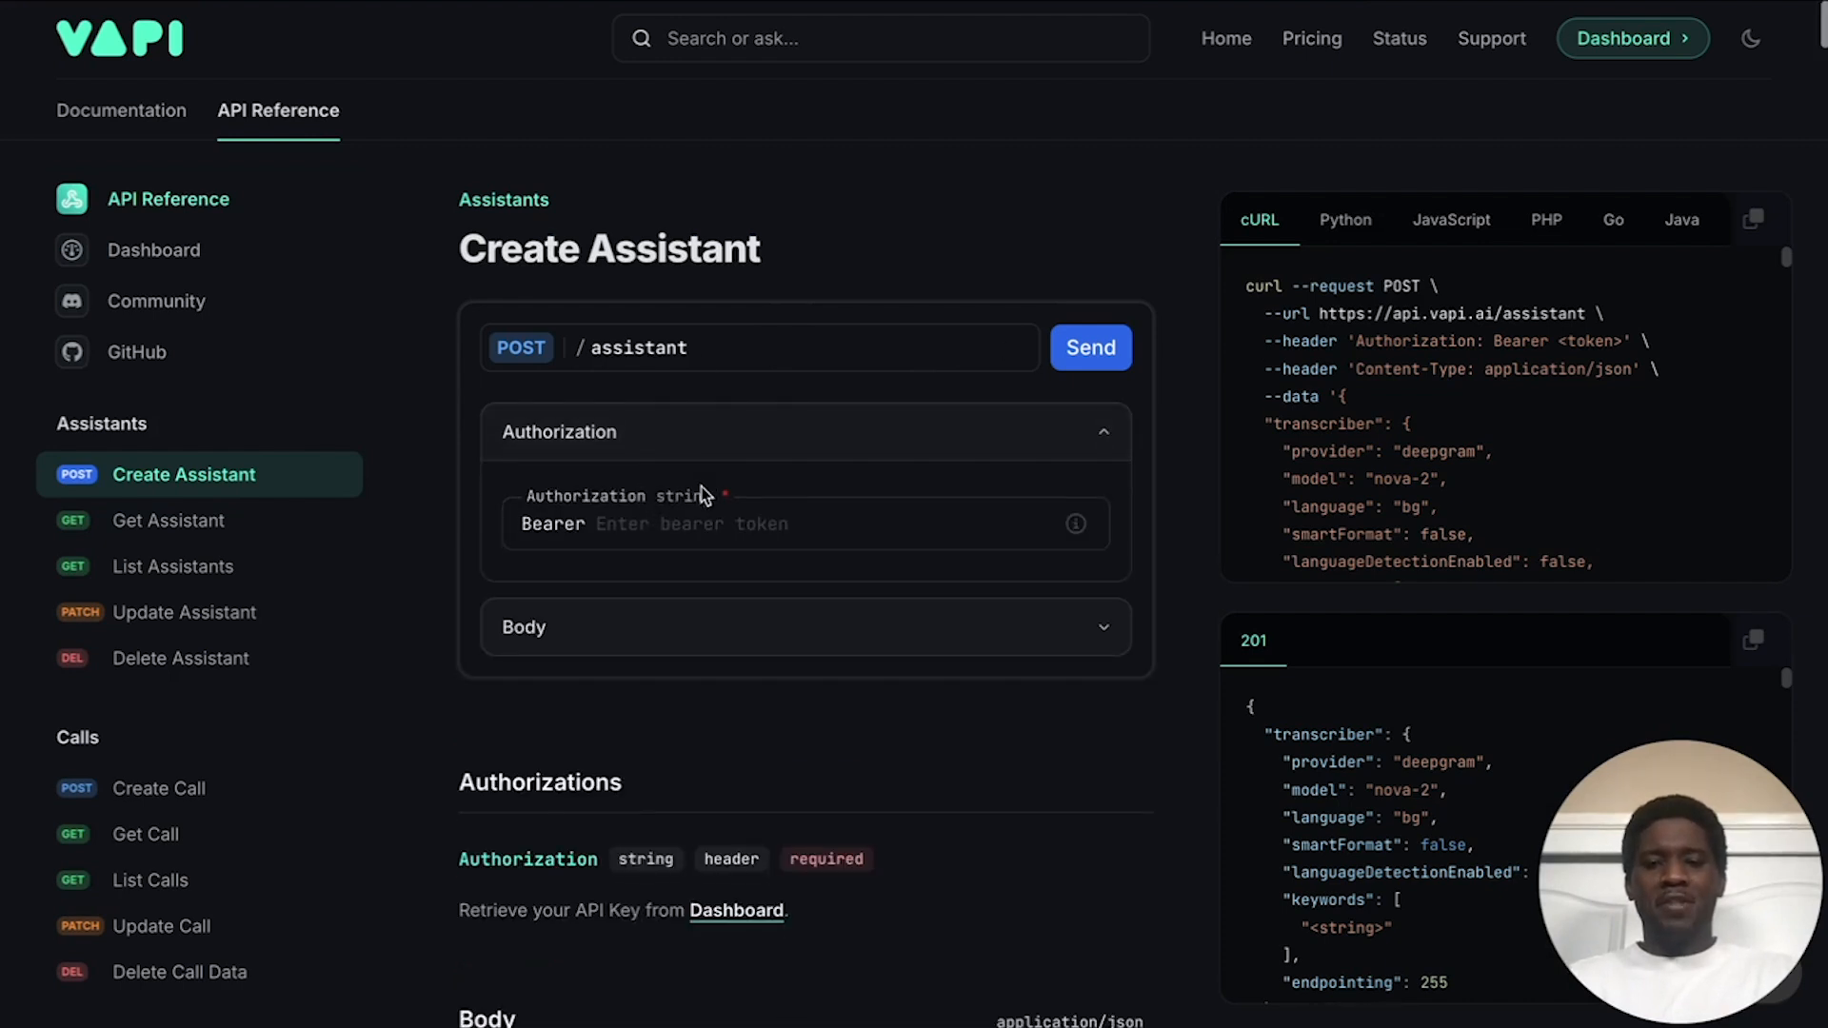
scroll(702, 493, "down", 1)
left_click(657, 502)
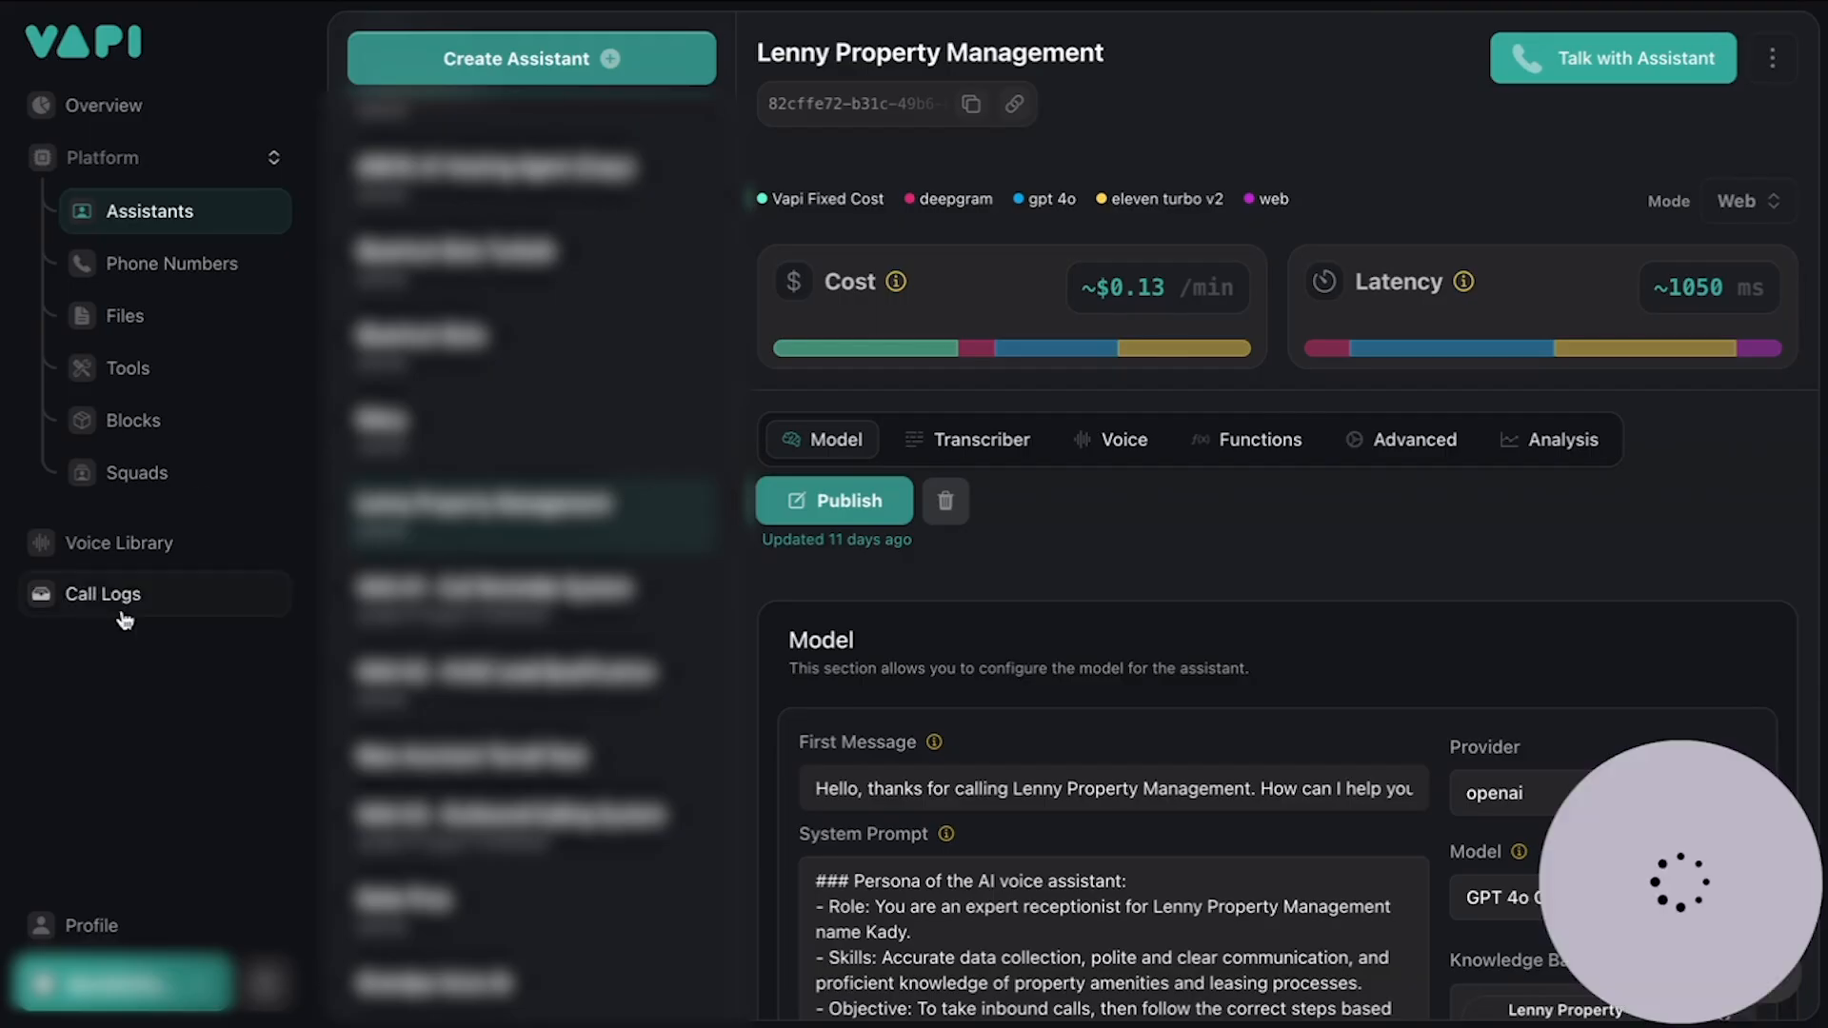
left_click(143, 976)
left_click(109, 708)
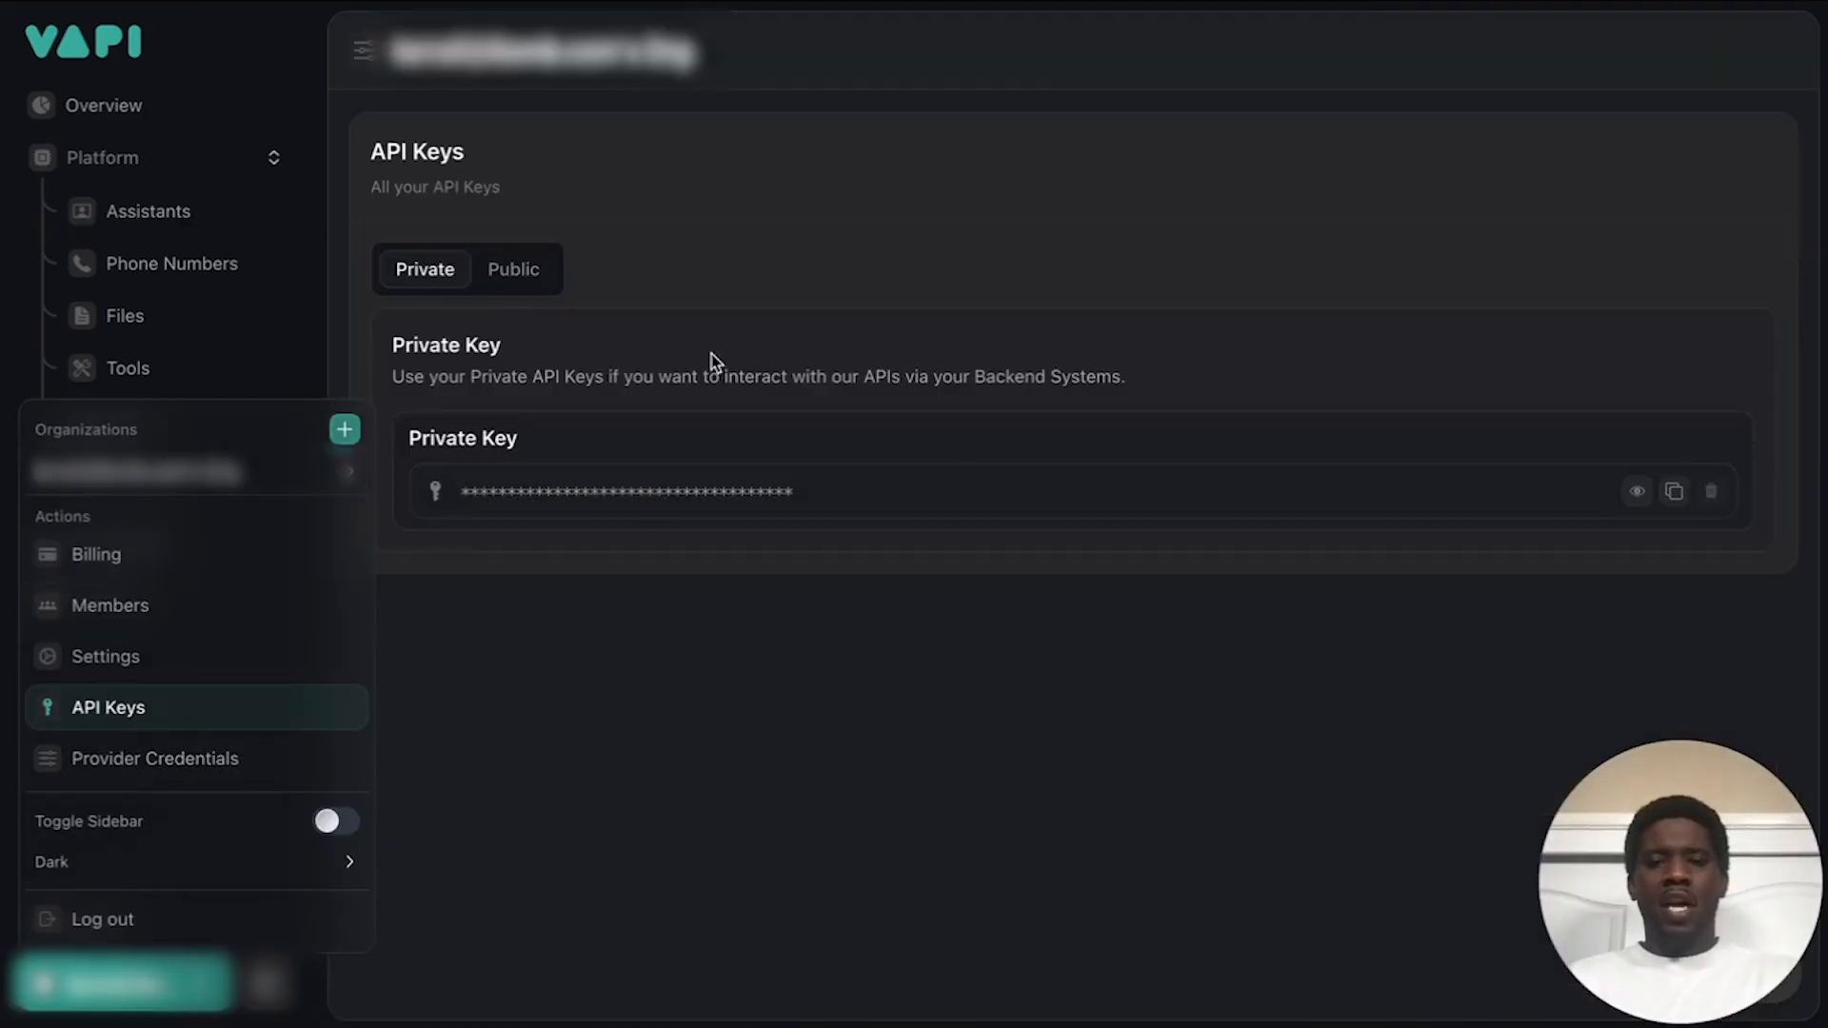
Step: Copy the private API key, paste it after Bearer, collapse Authorization and expand Body
left_click(1675, 493)
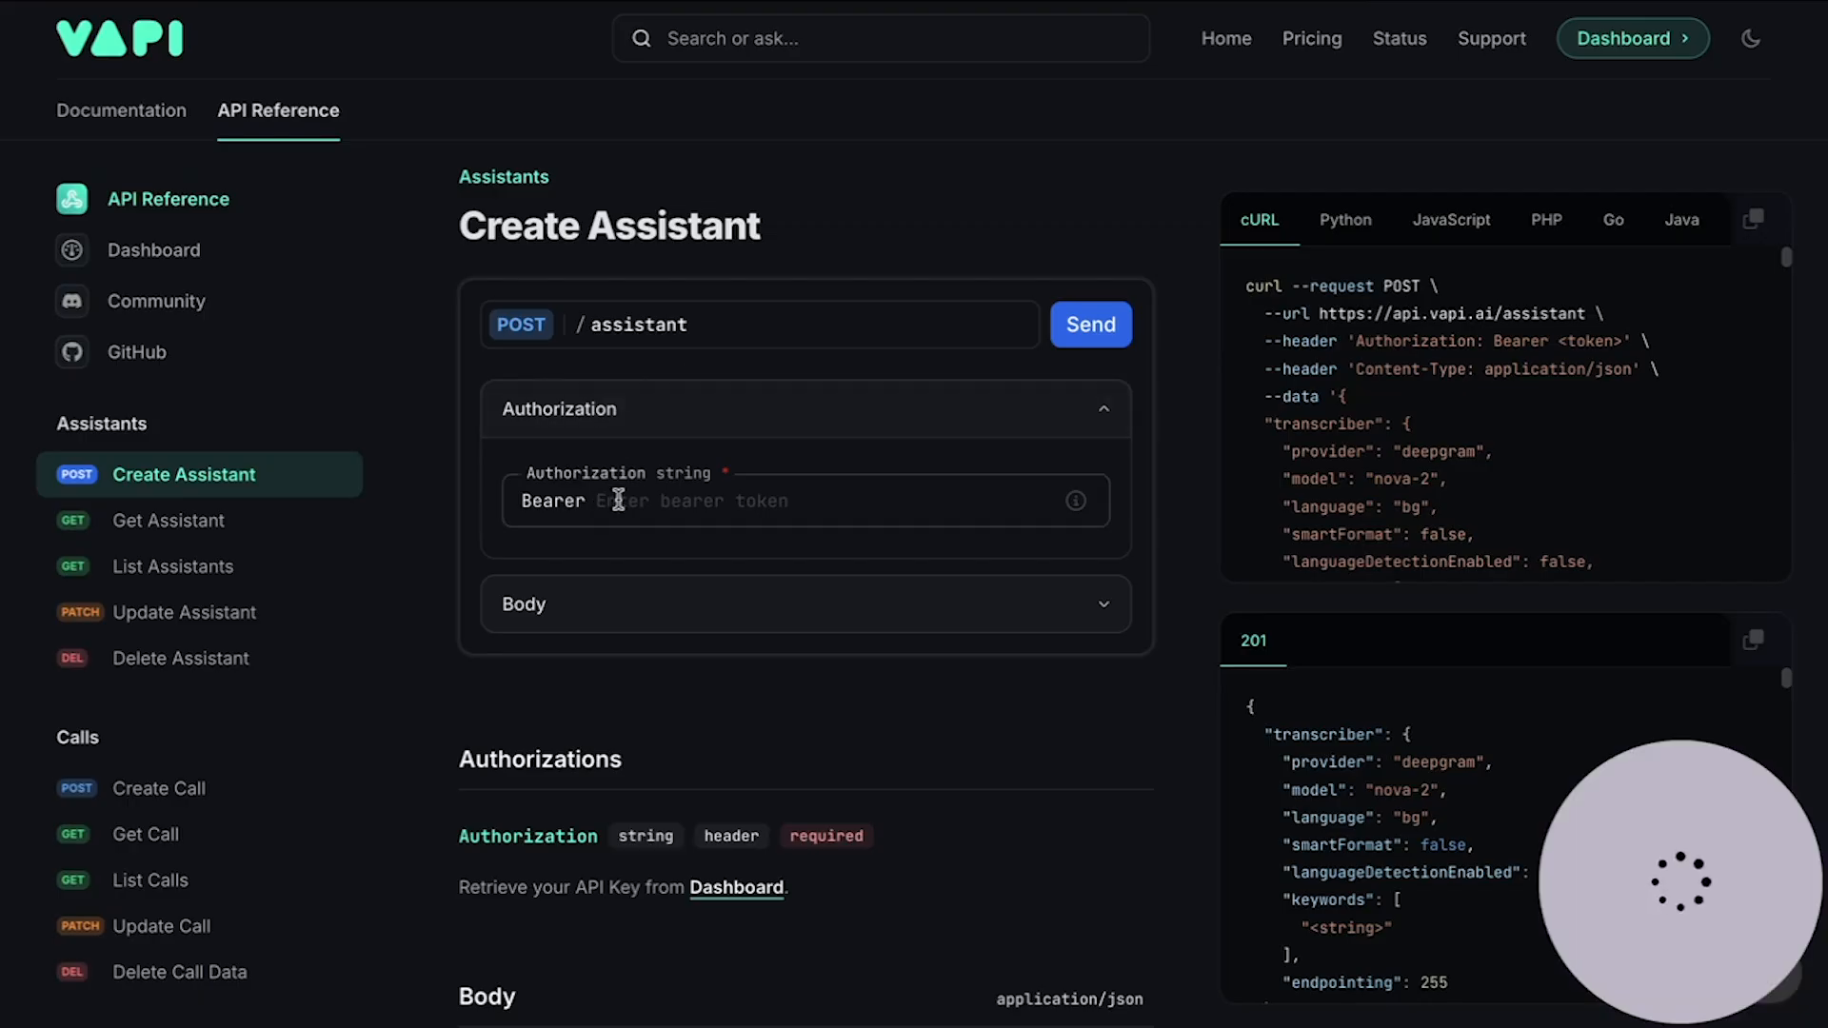
left_click(618, 500)
key("ctrl+v")
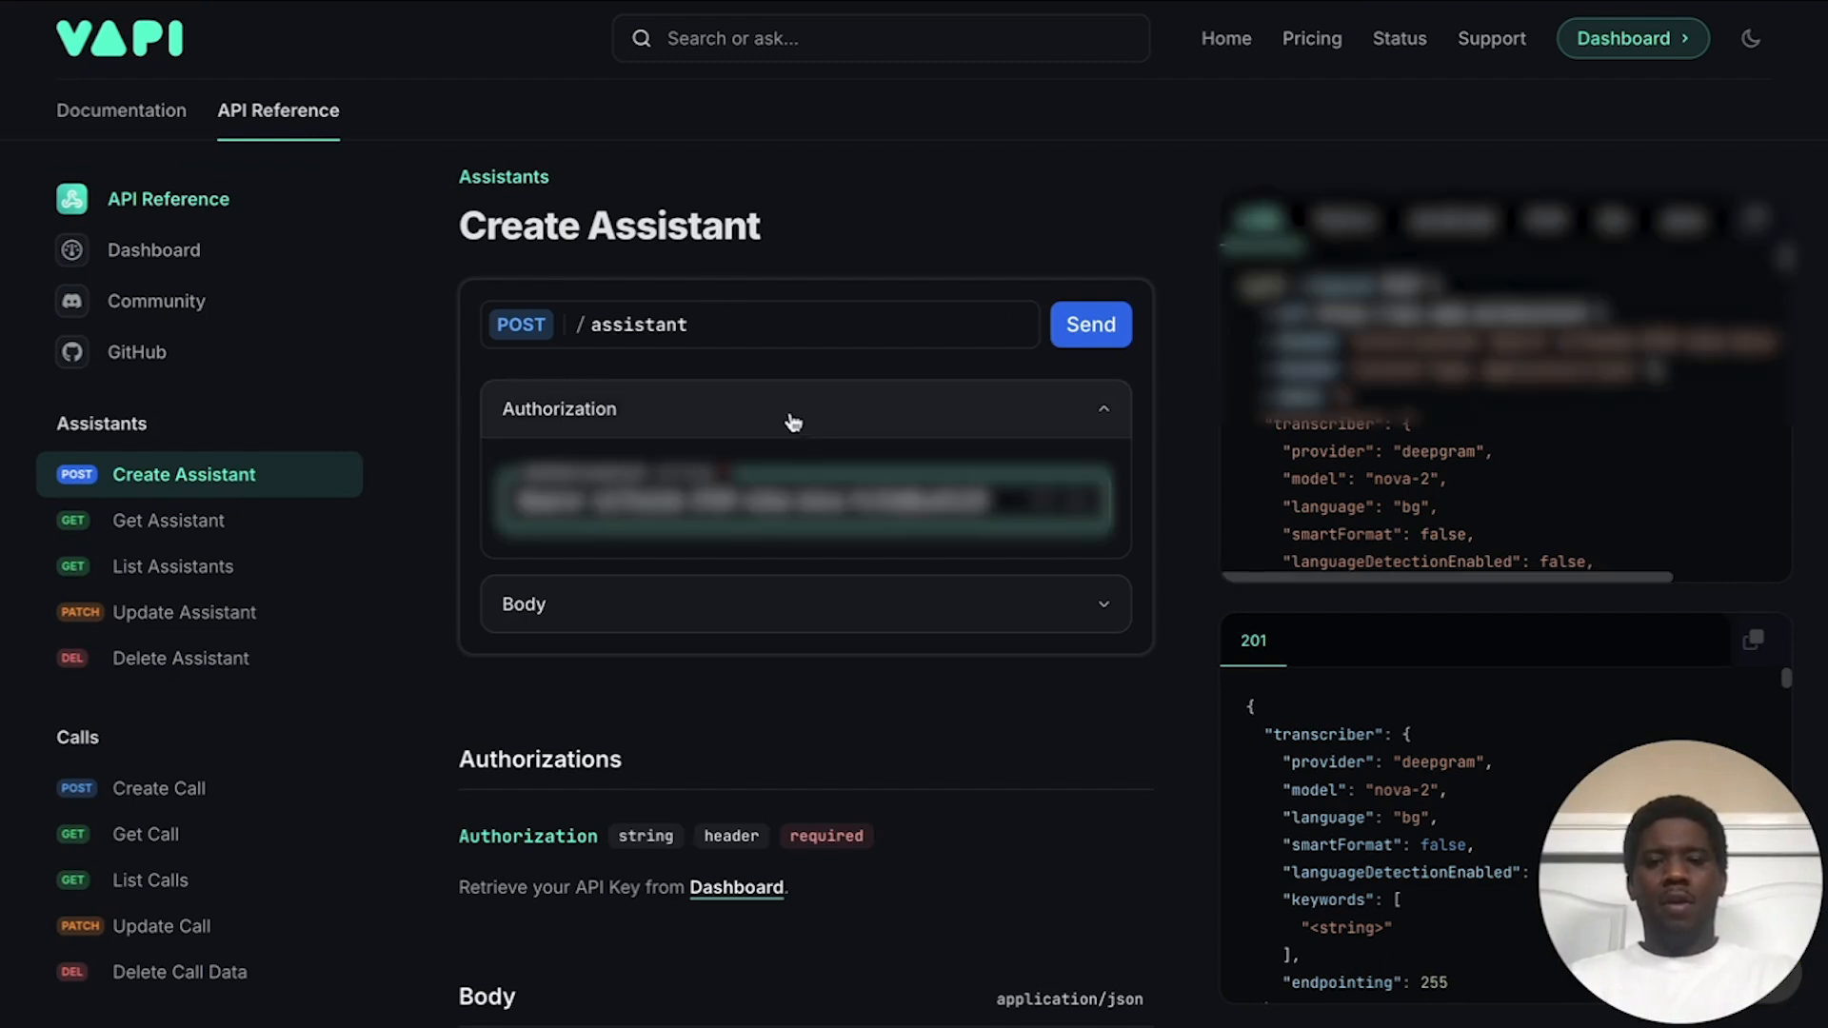
left_click(778, 420)
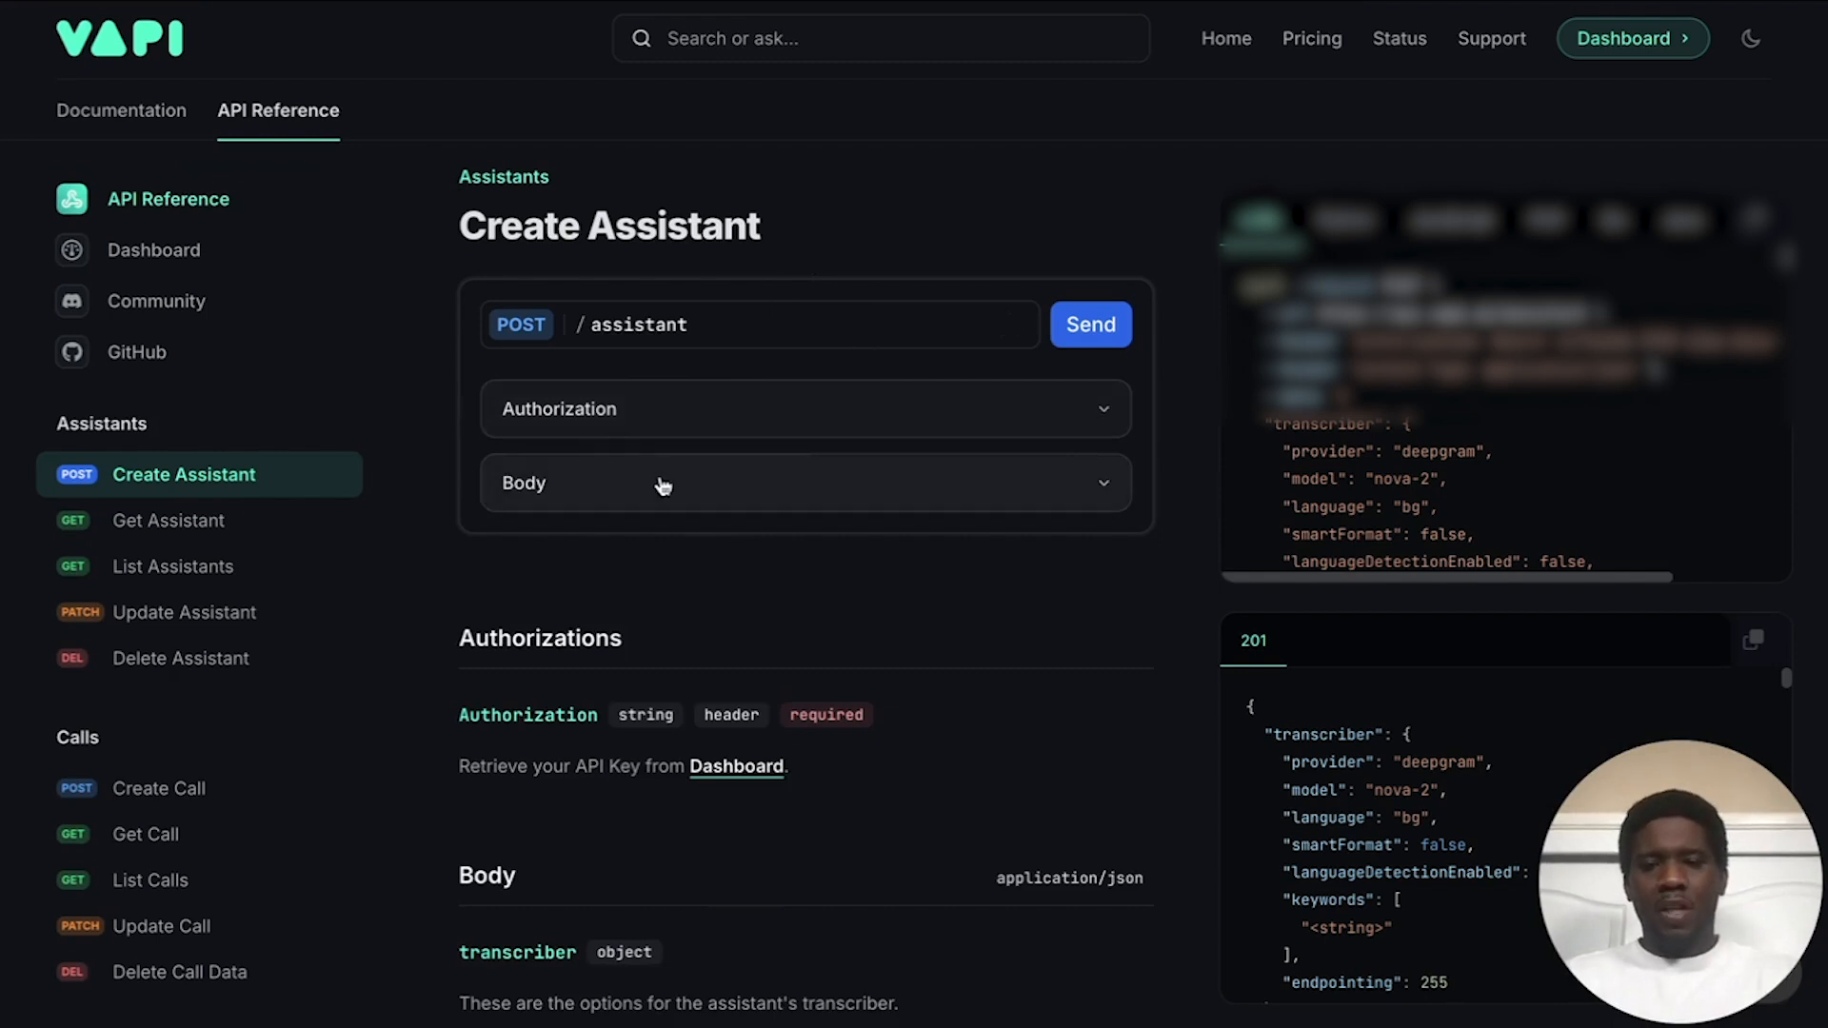
left_click(702, 489)
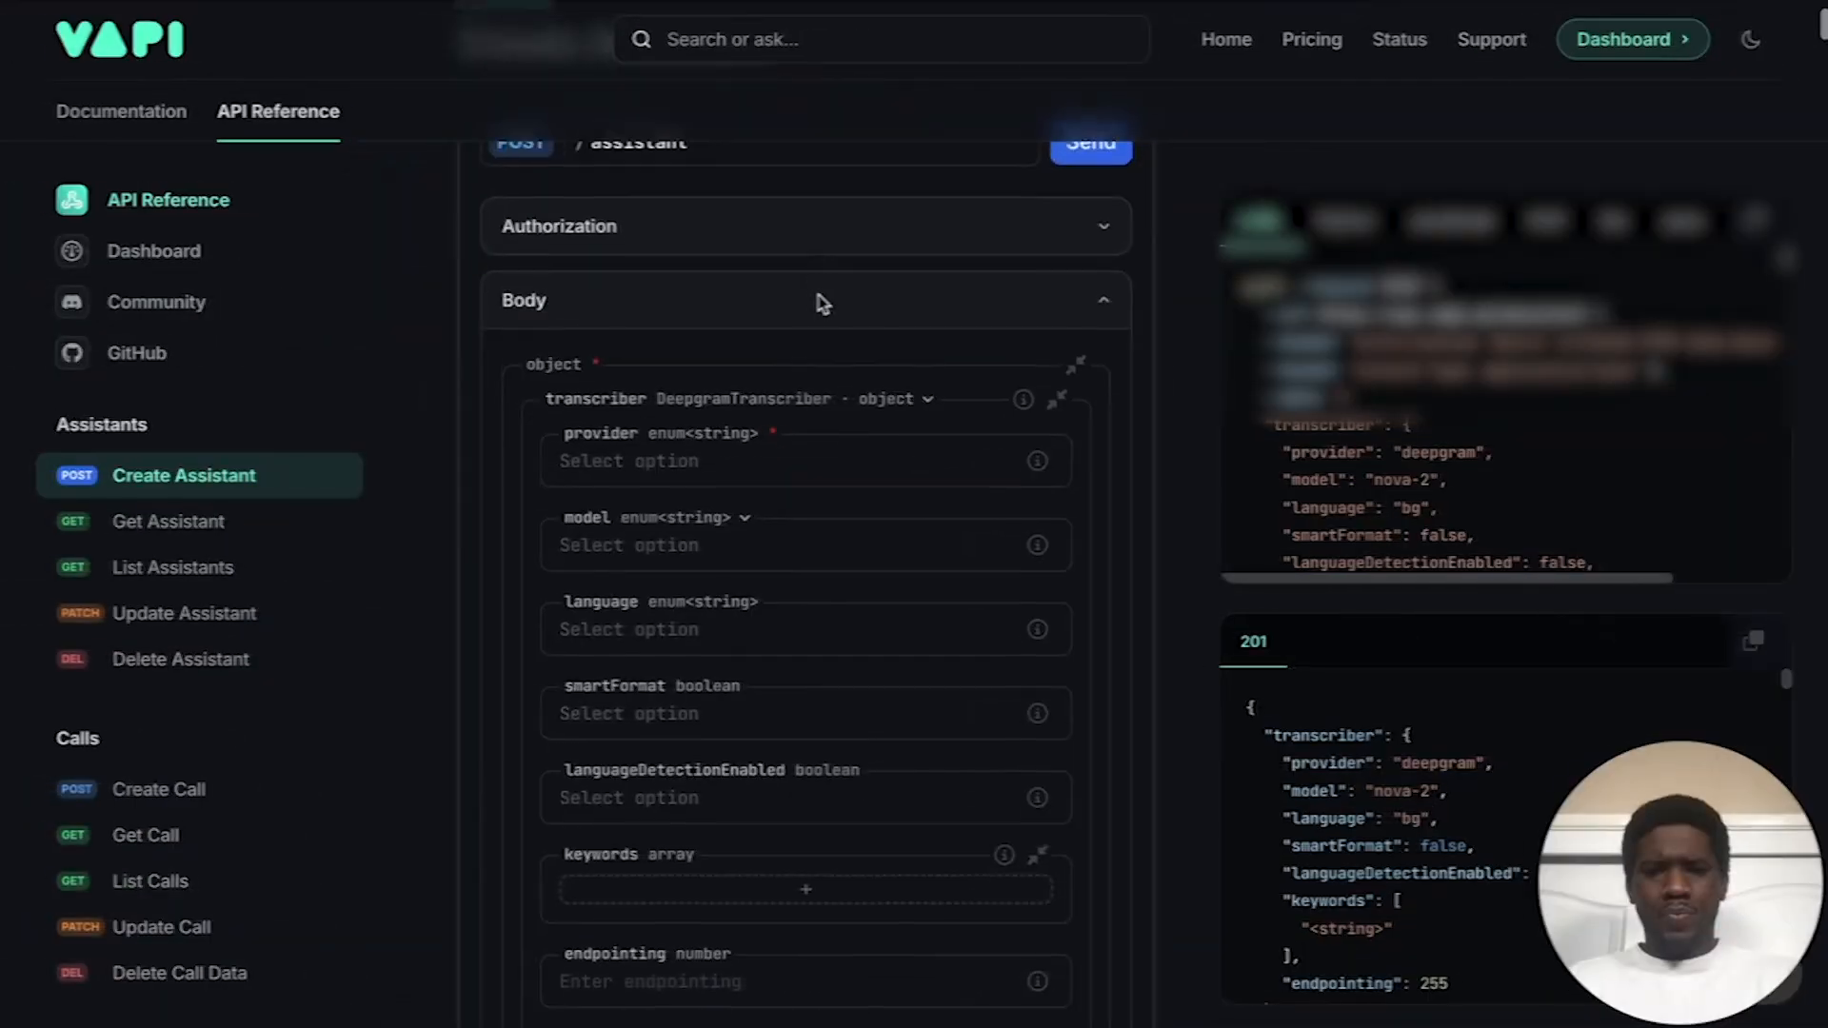
scroll(819, 303, "down", 1)
scroll(821, 303, "down", 1)
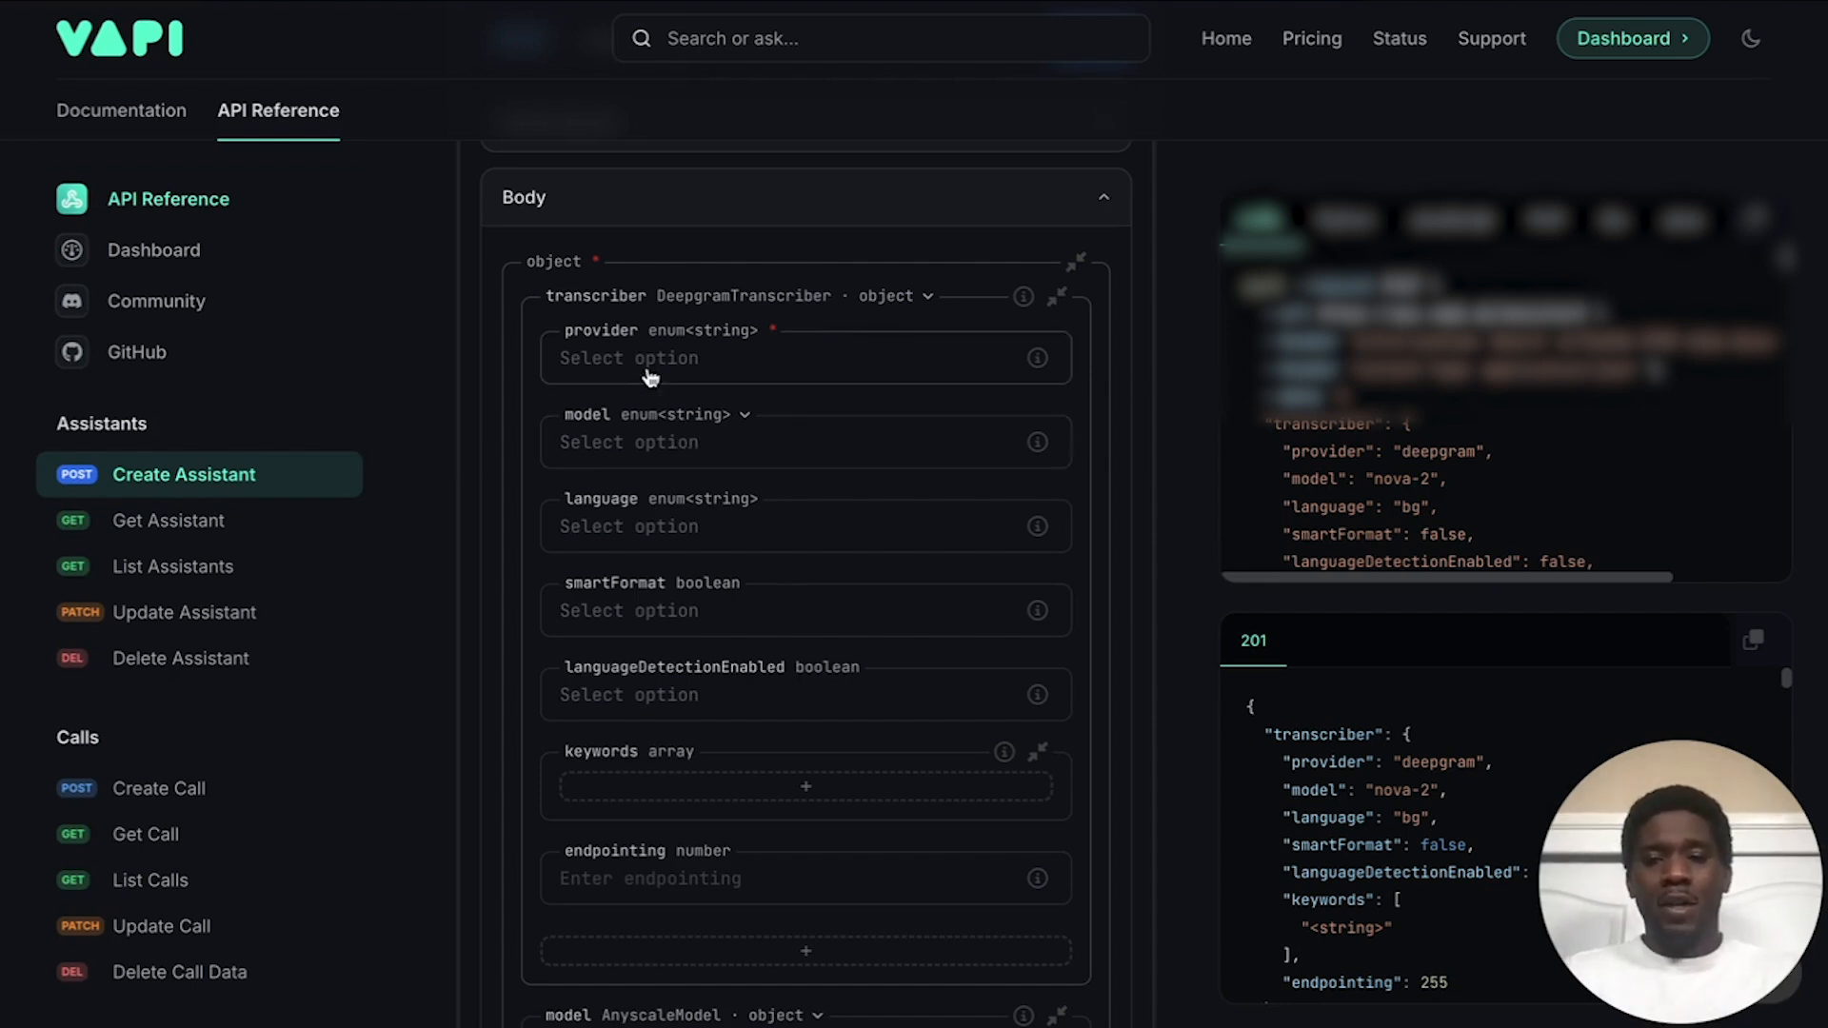
Step: Keep DeepgramTranscriber and select provider deepgram, model nova-2-general and language en-US
left_click(798, 299)
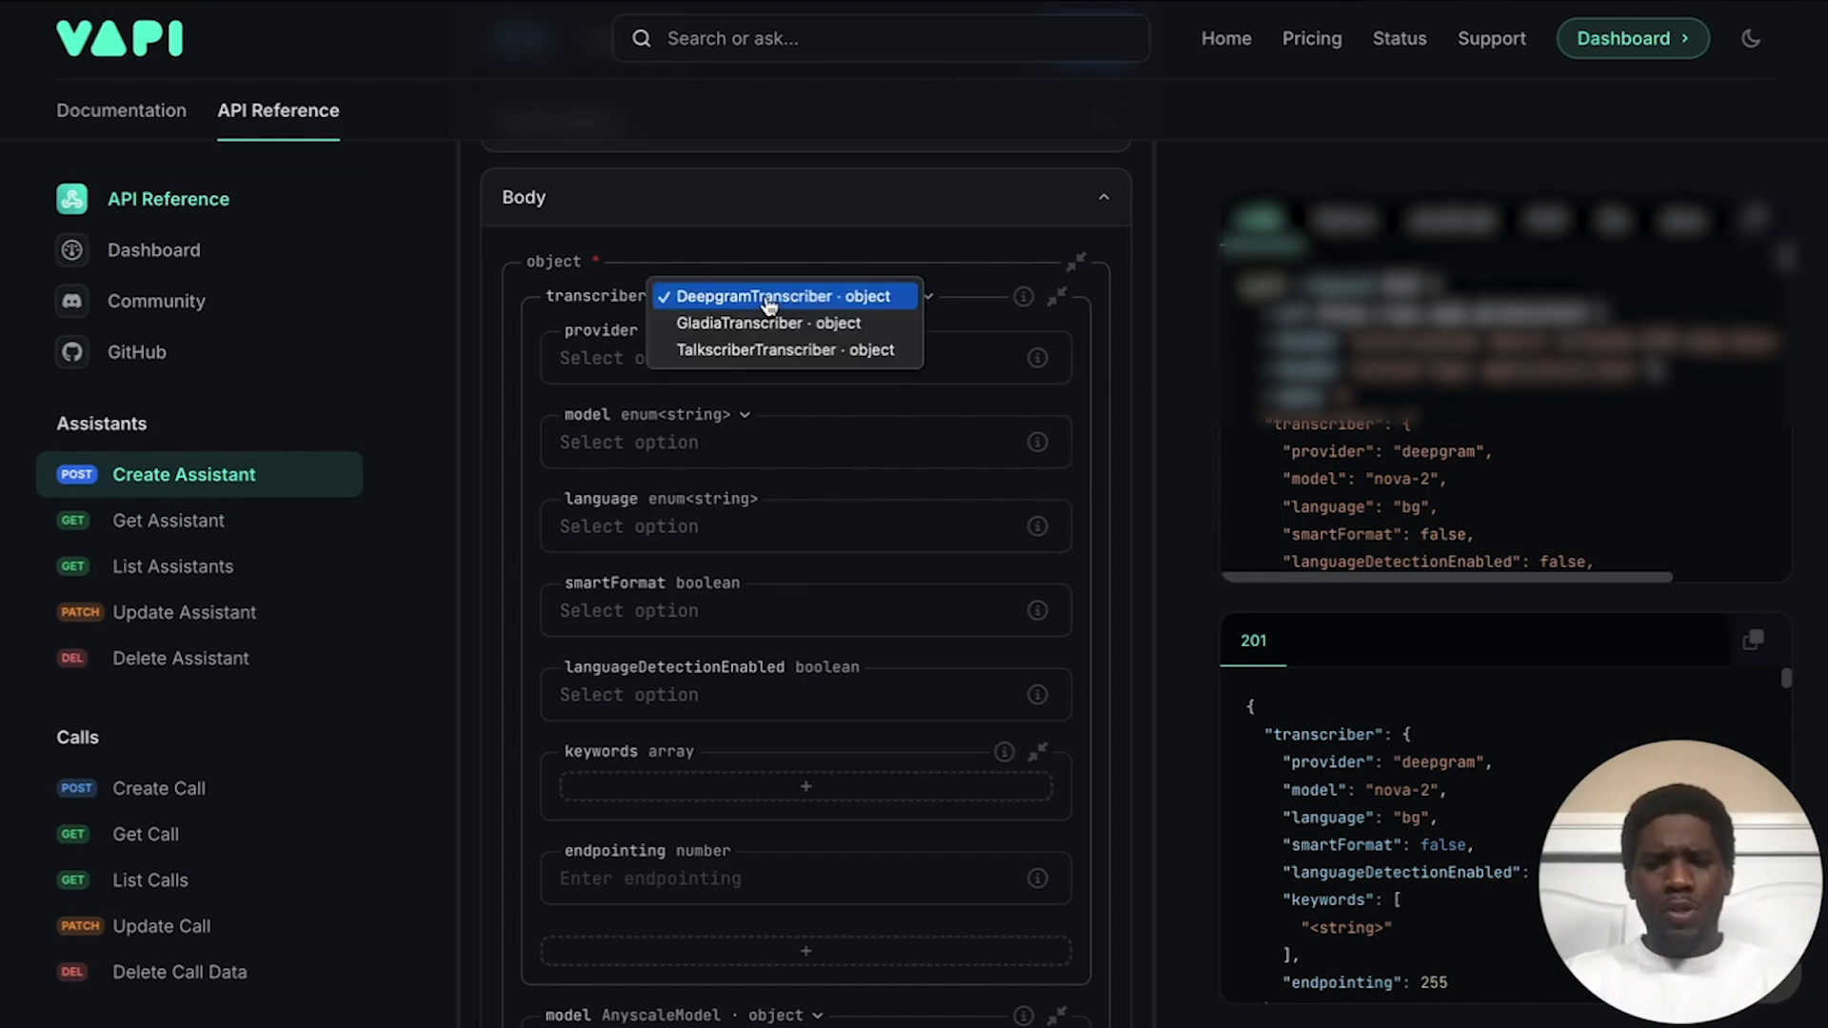
left_click(770, 298)
left_click(645, 359)
left_click(645, 423)
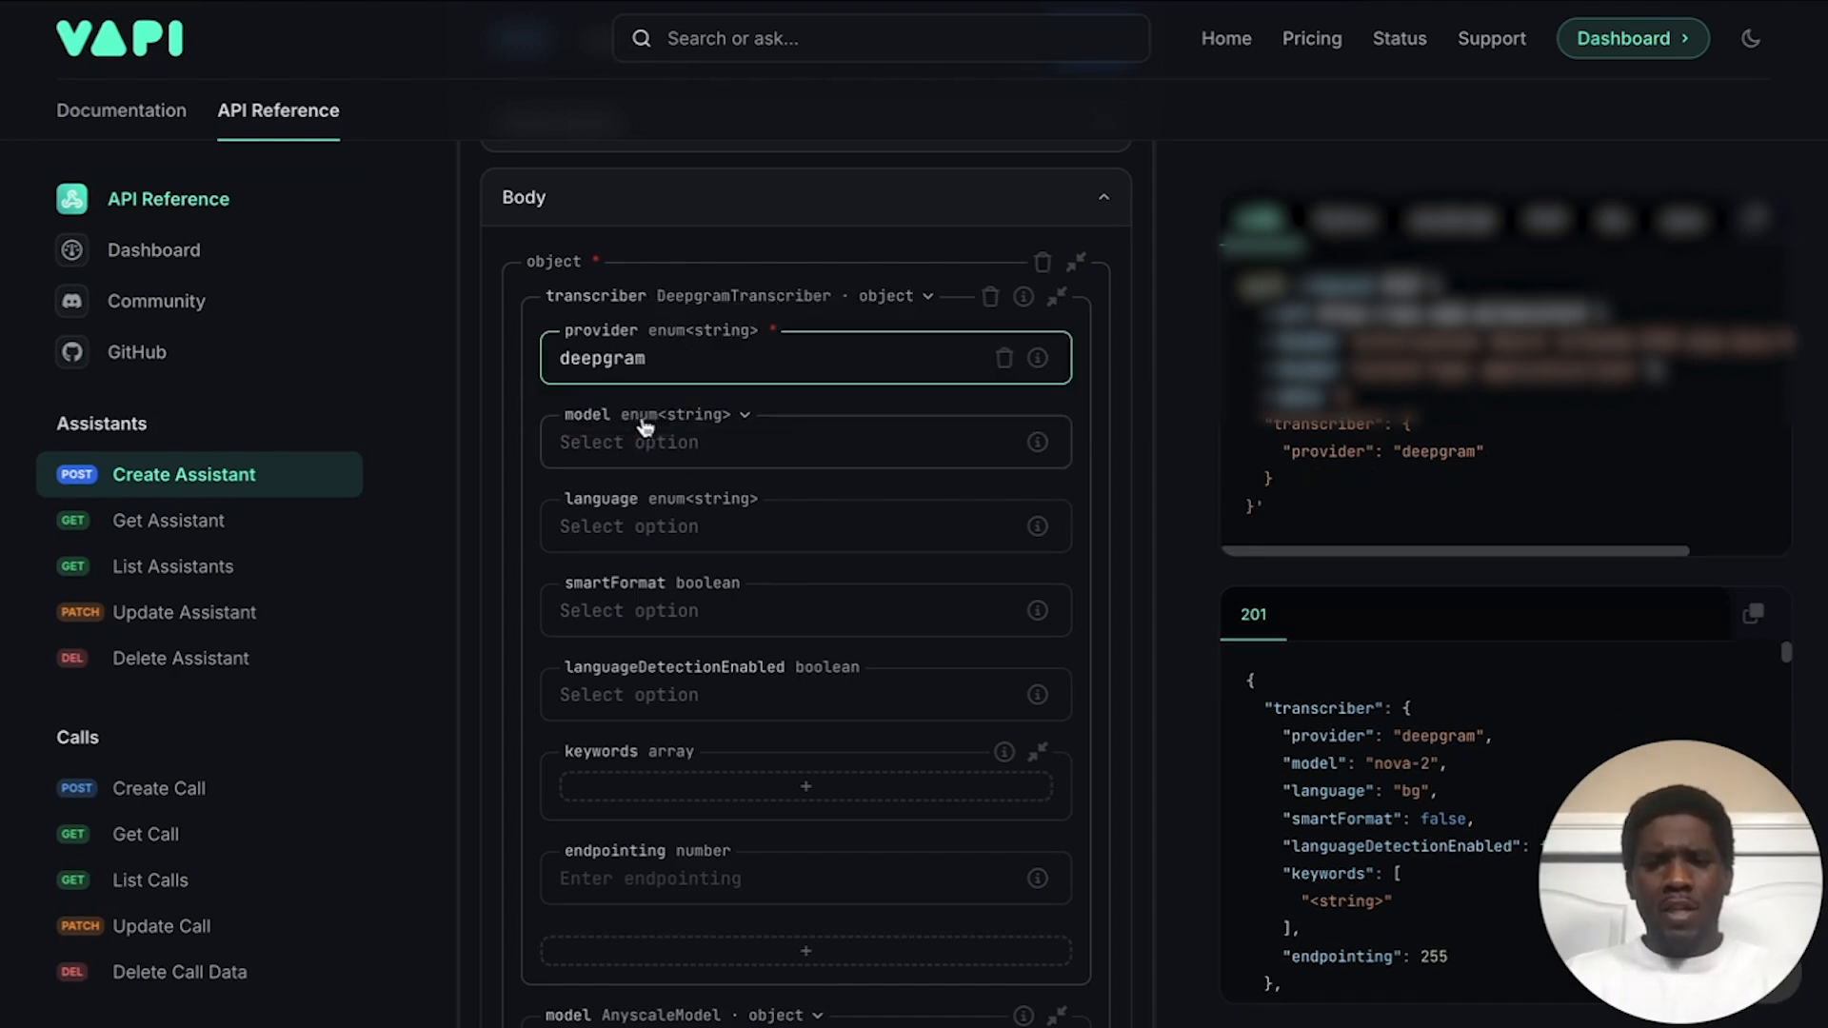
left_click(721, 444)
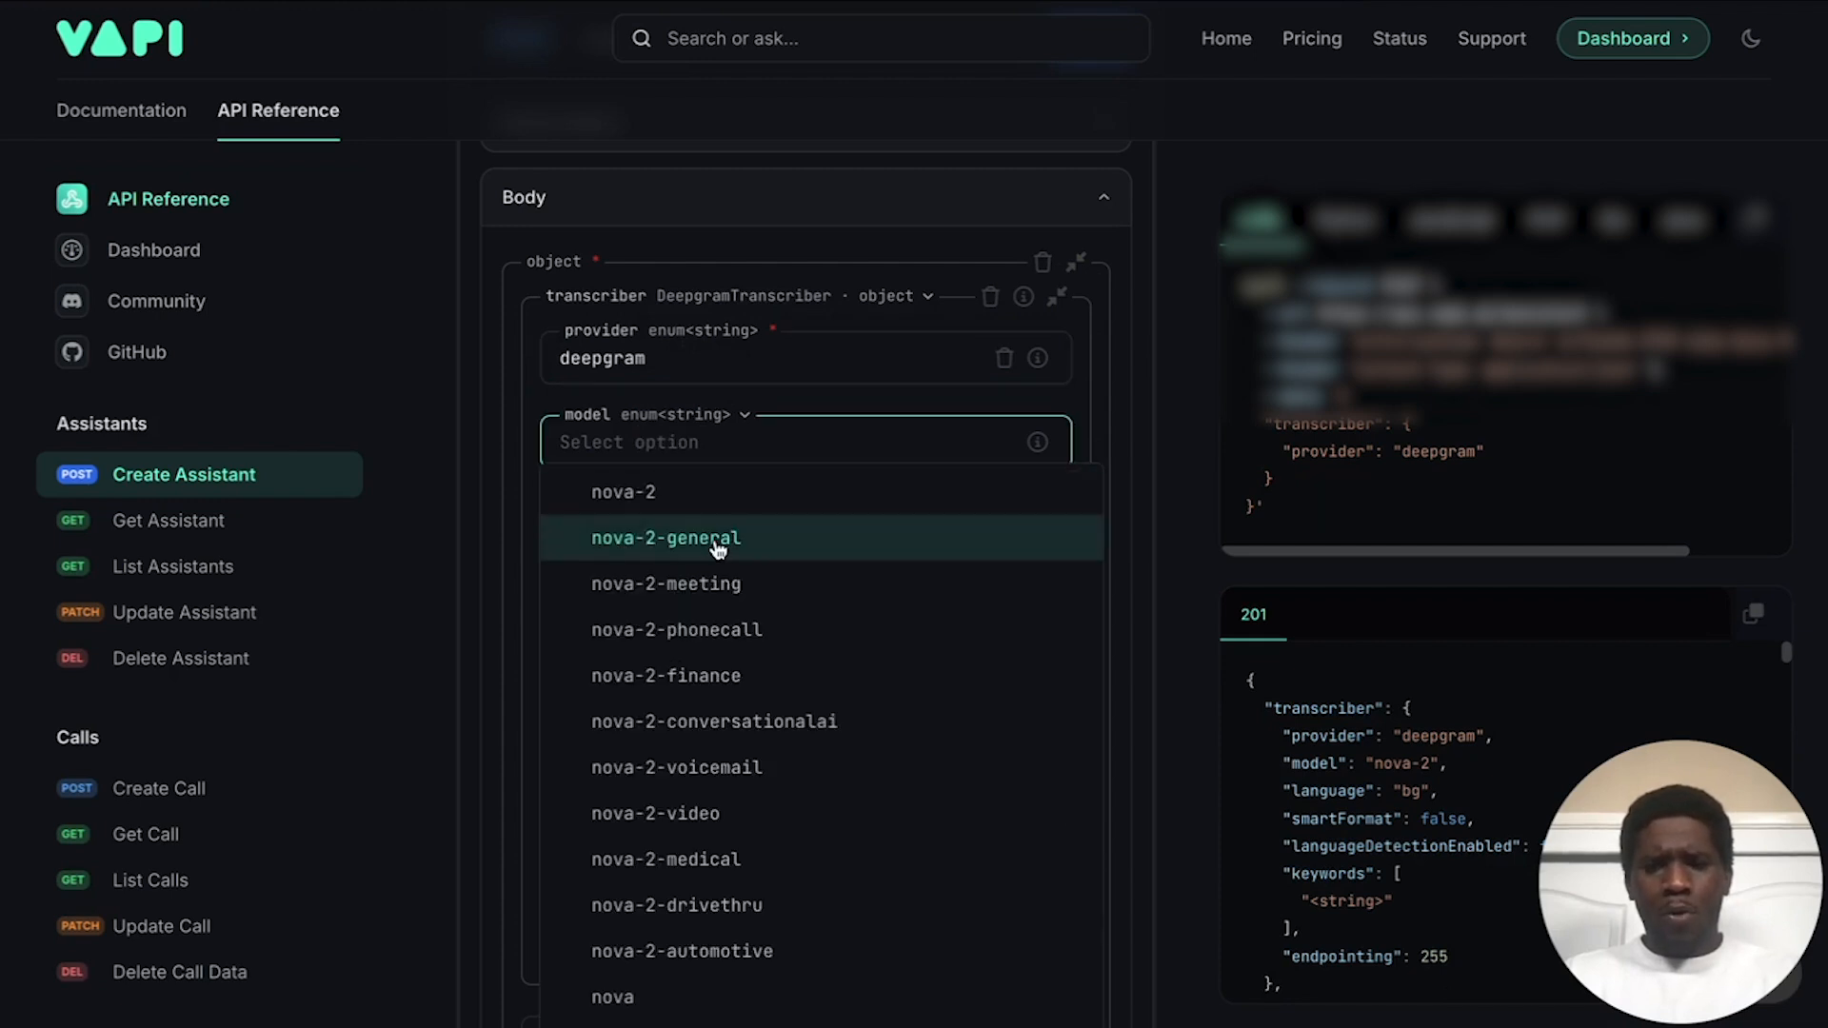
left_click(718, 545)
scroll(742, 467, "down", 1)
left_click(702, 450)
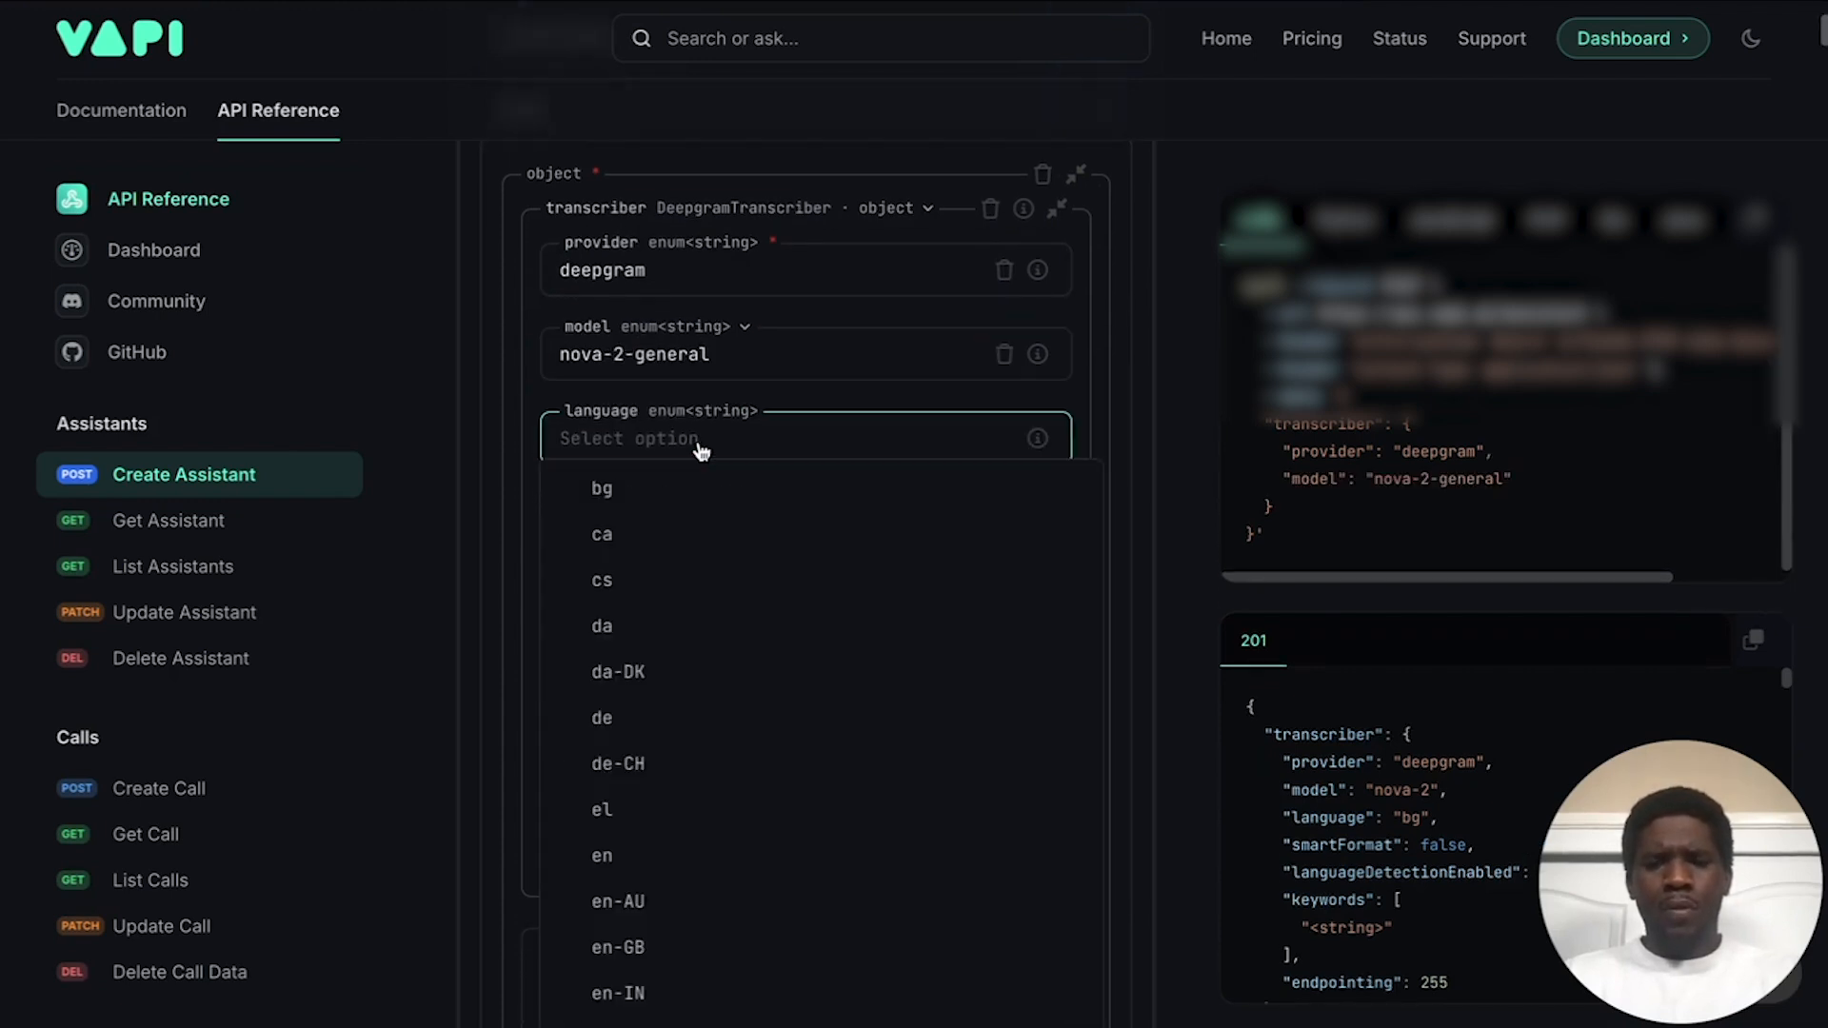
scroll(686, 632, "down", 2)
left_click(656, 873)
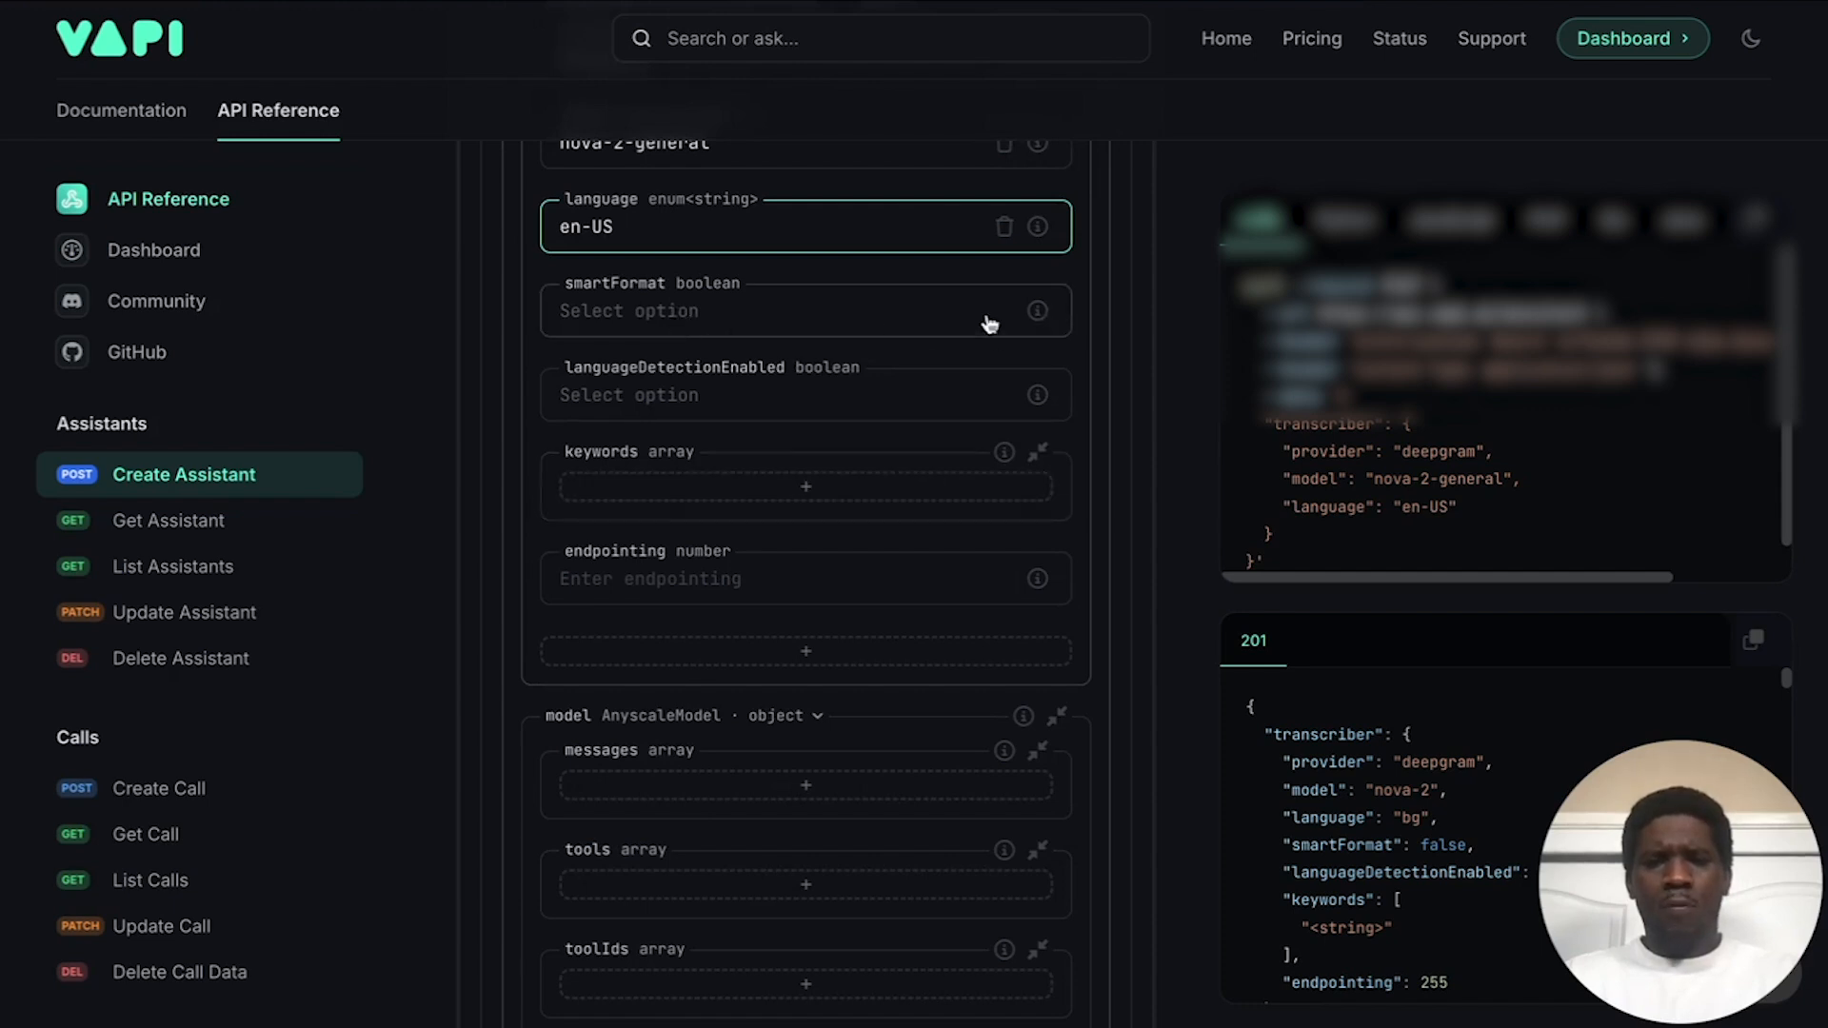
scroll(662, 433, "down", 1)
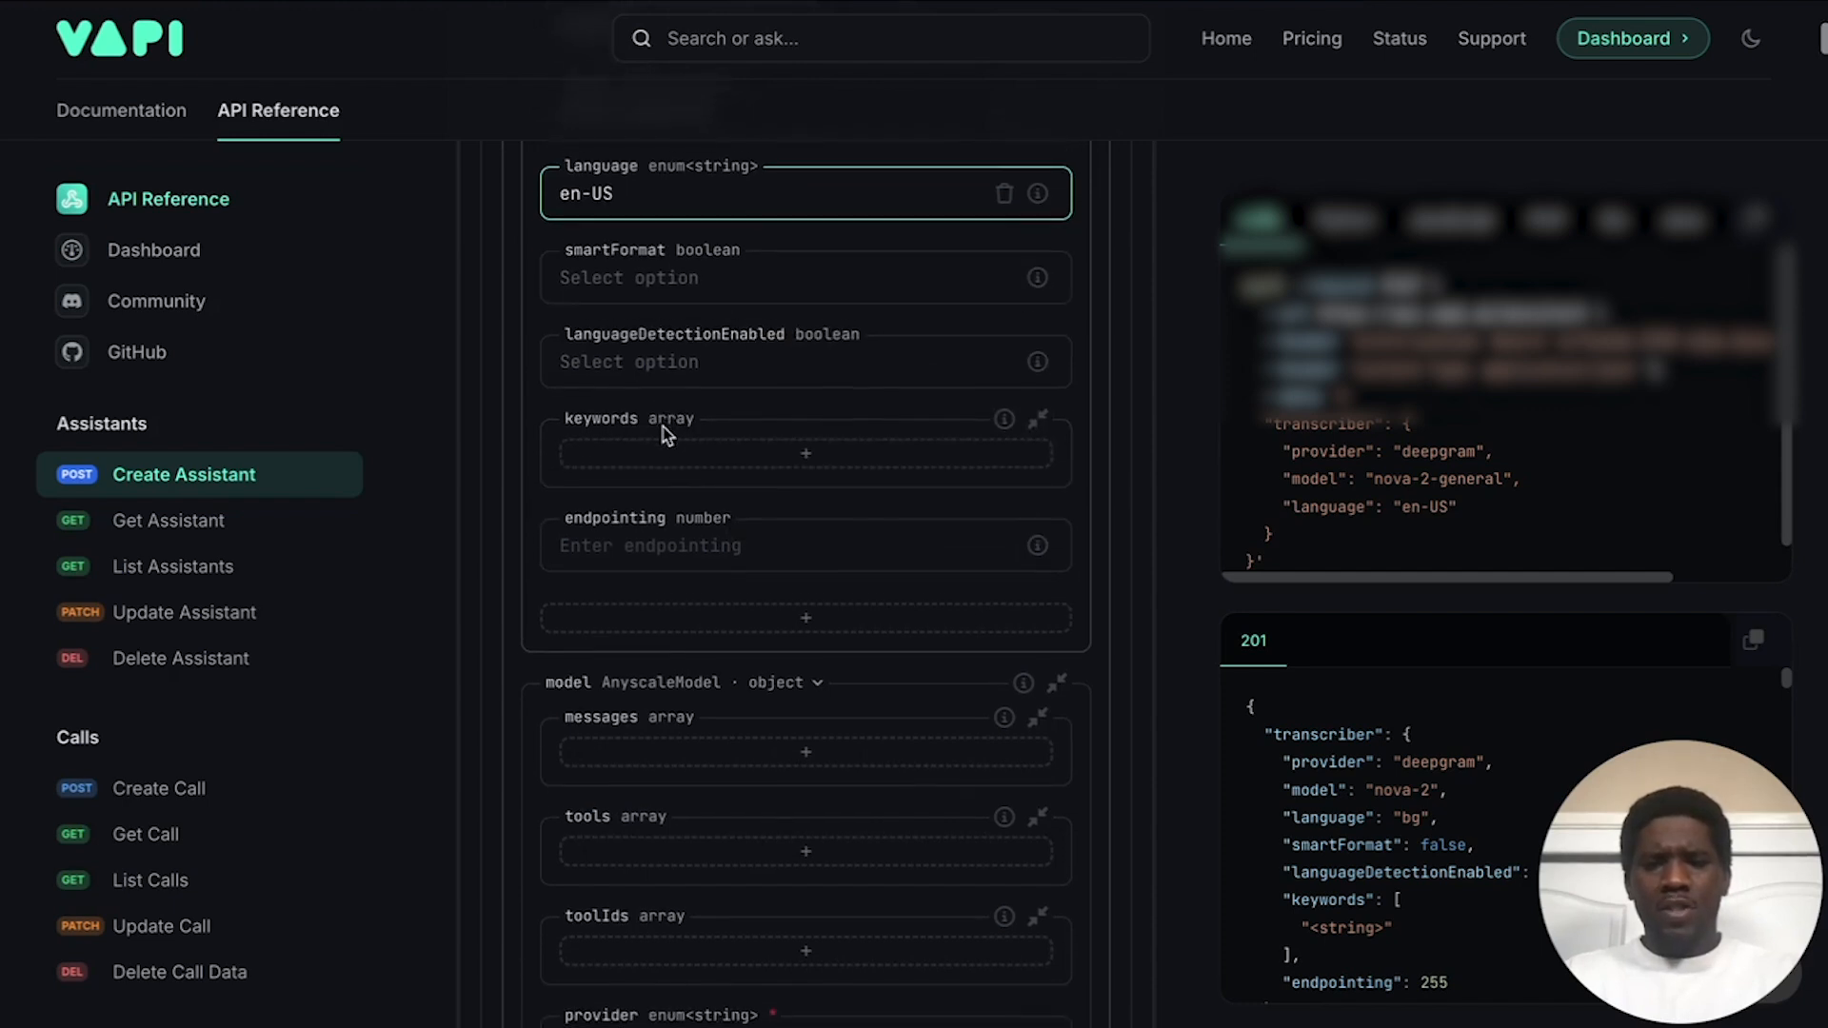
scroll(662, 426, "down", 1)
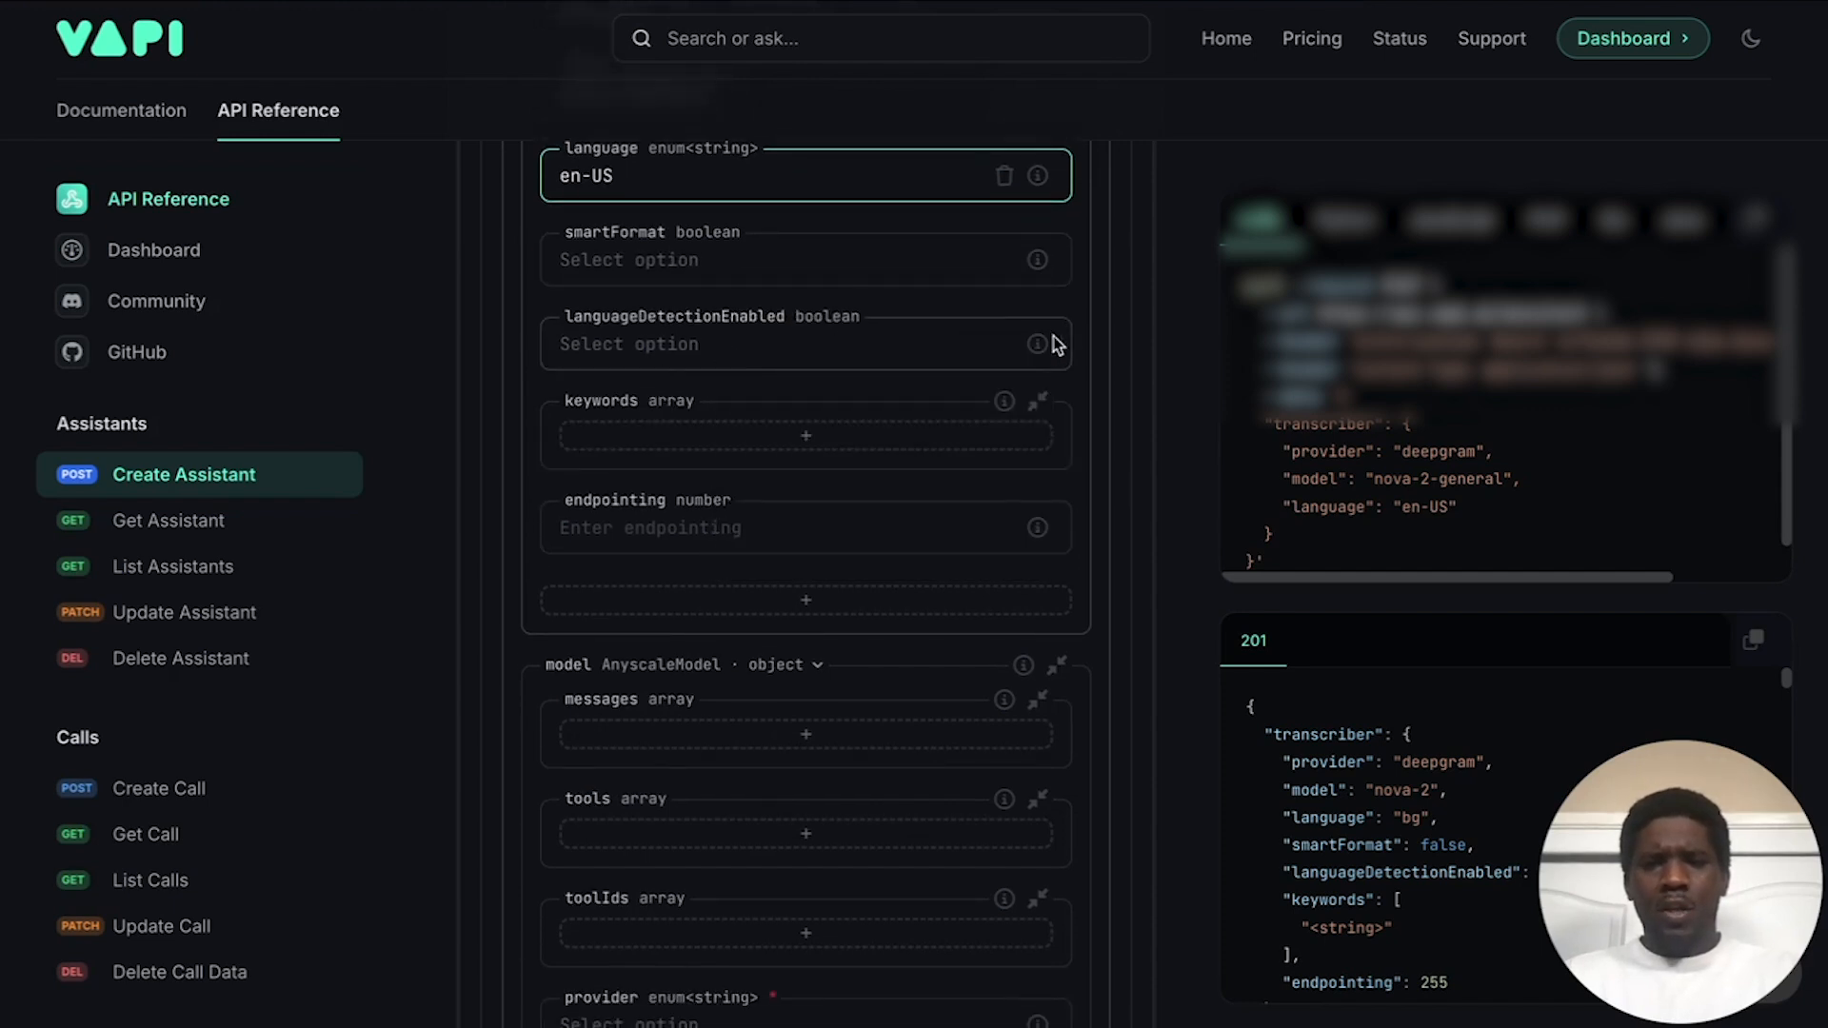
mouse_move(1042, 343)
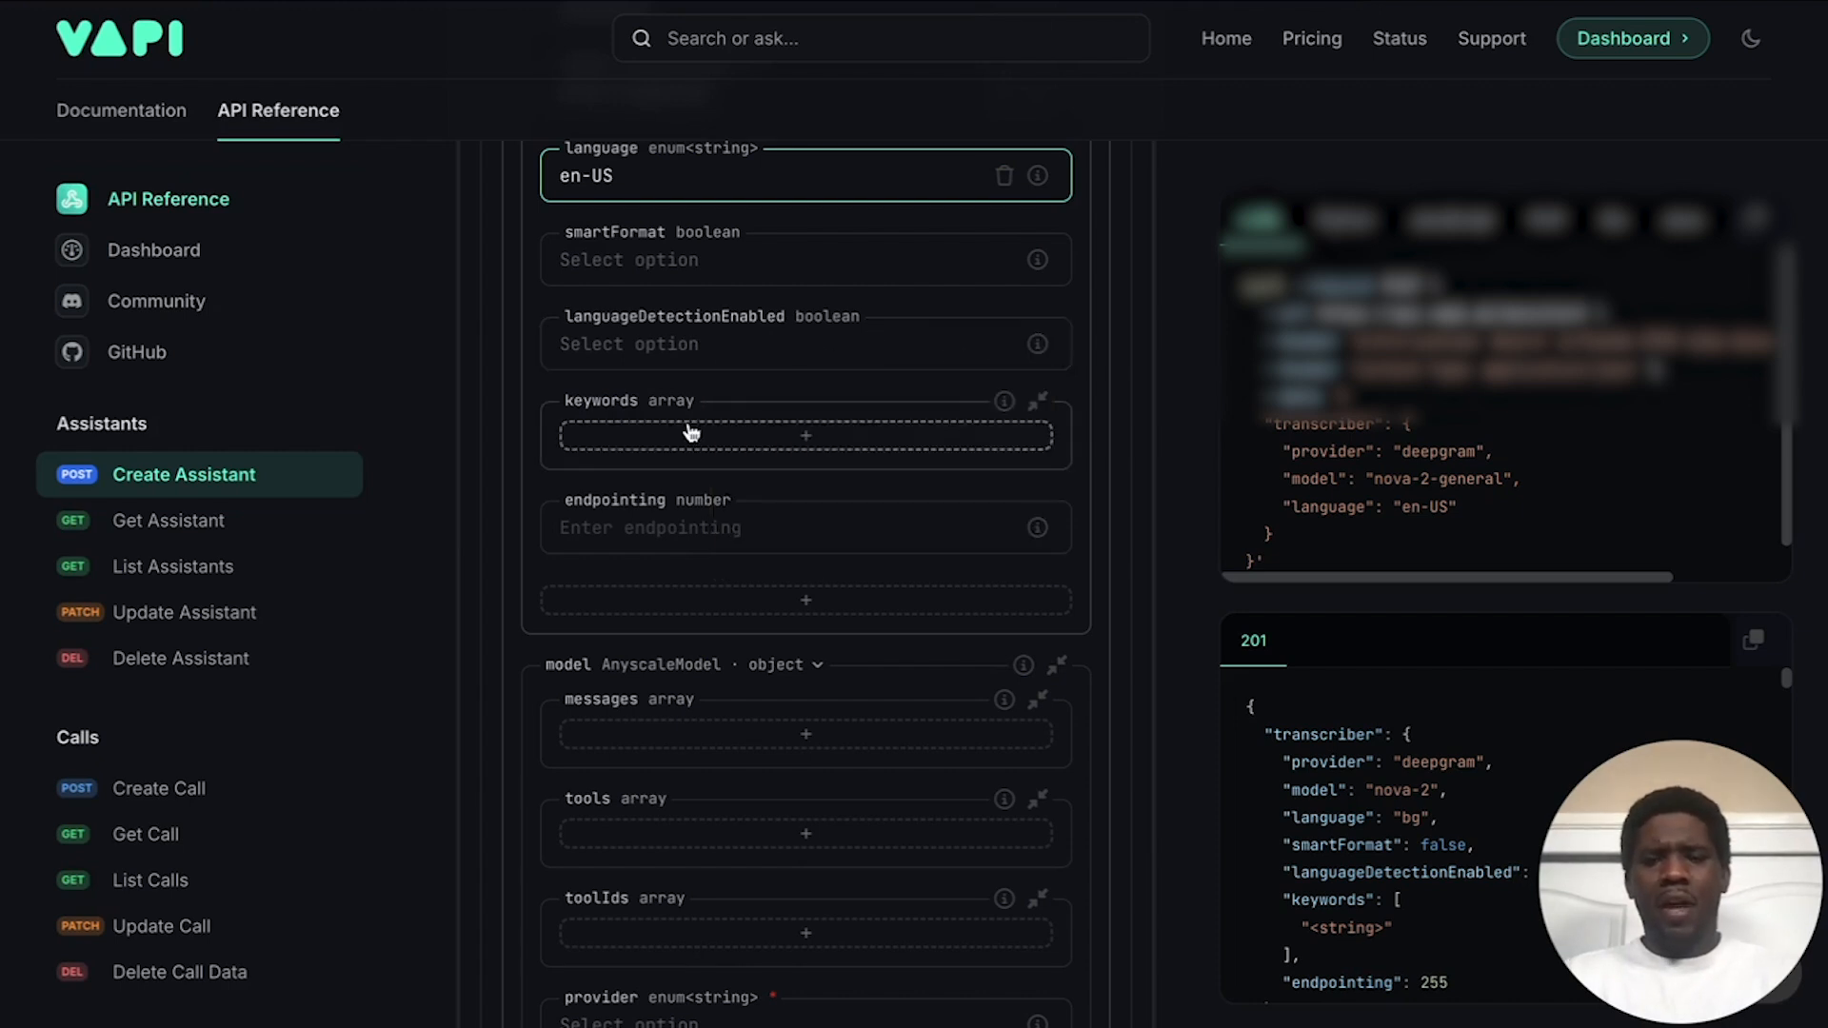
scroll(694, 425, "down", 1)
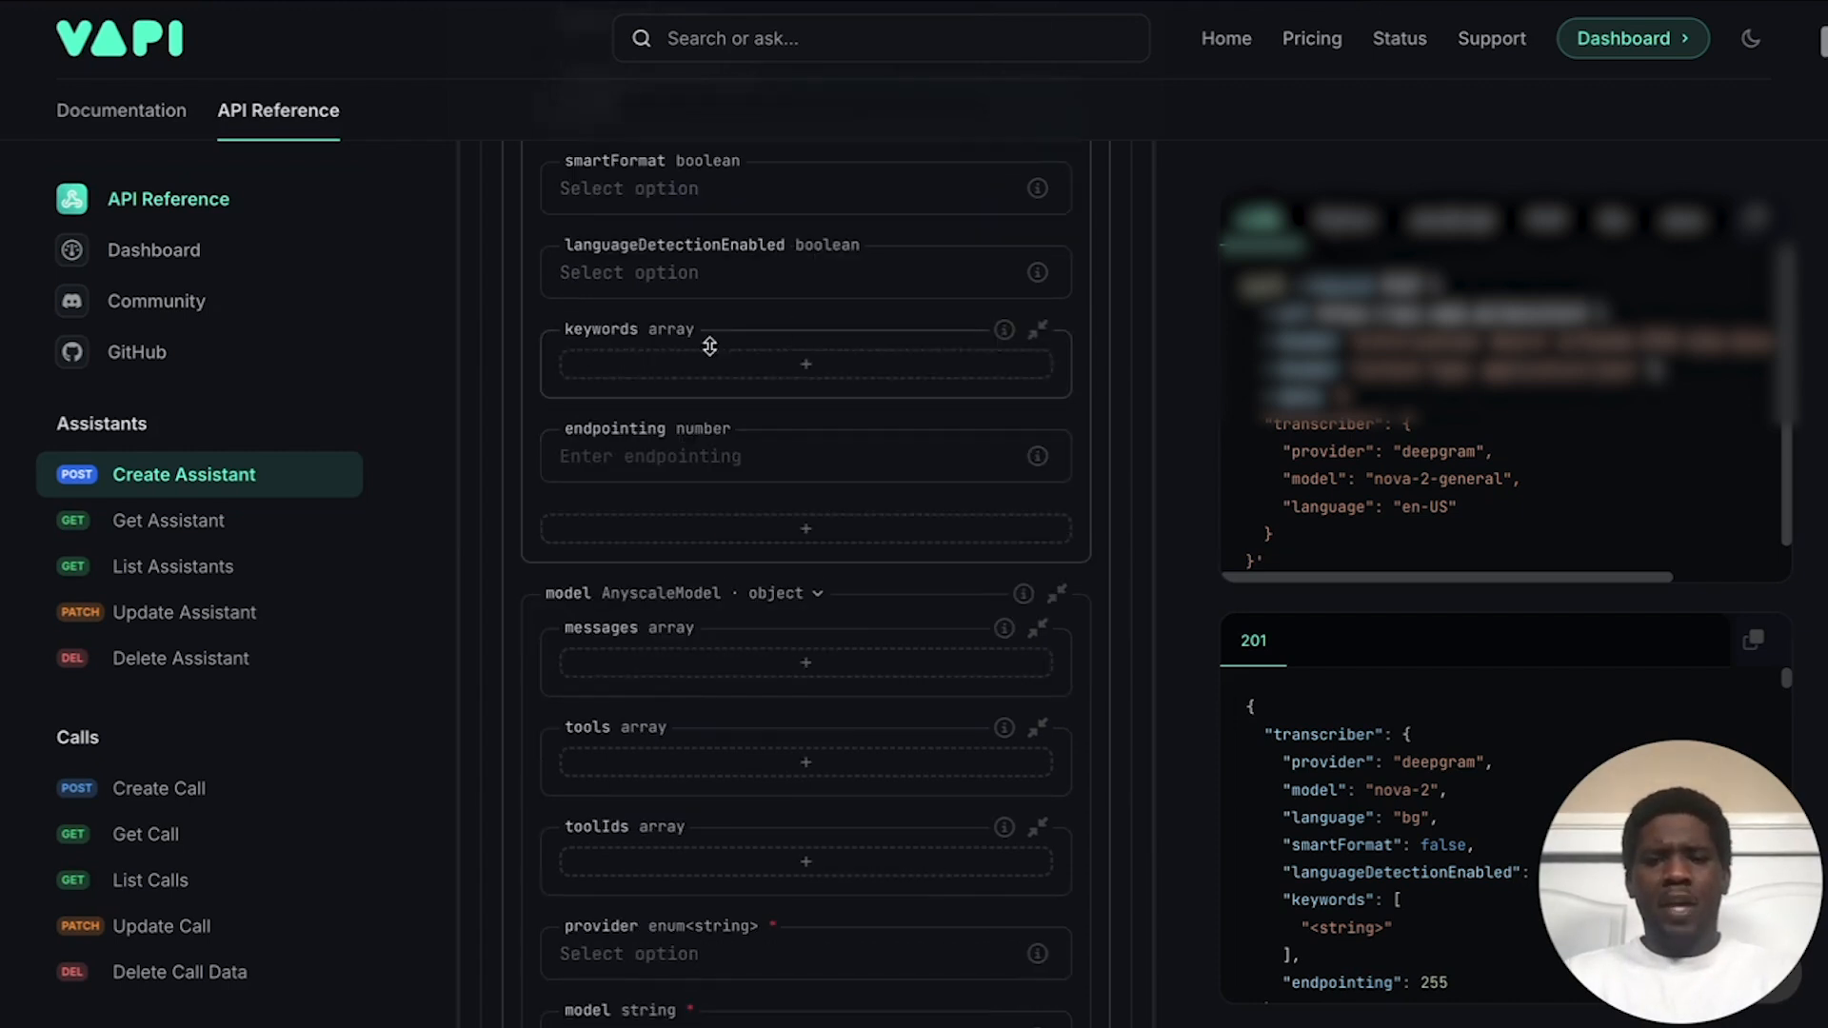
Step: Switch the assistant's model section to OpenAIModel
left_click(782, 370)
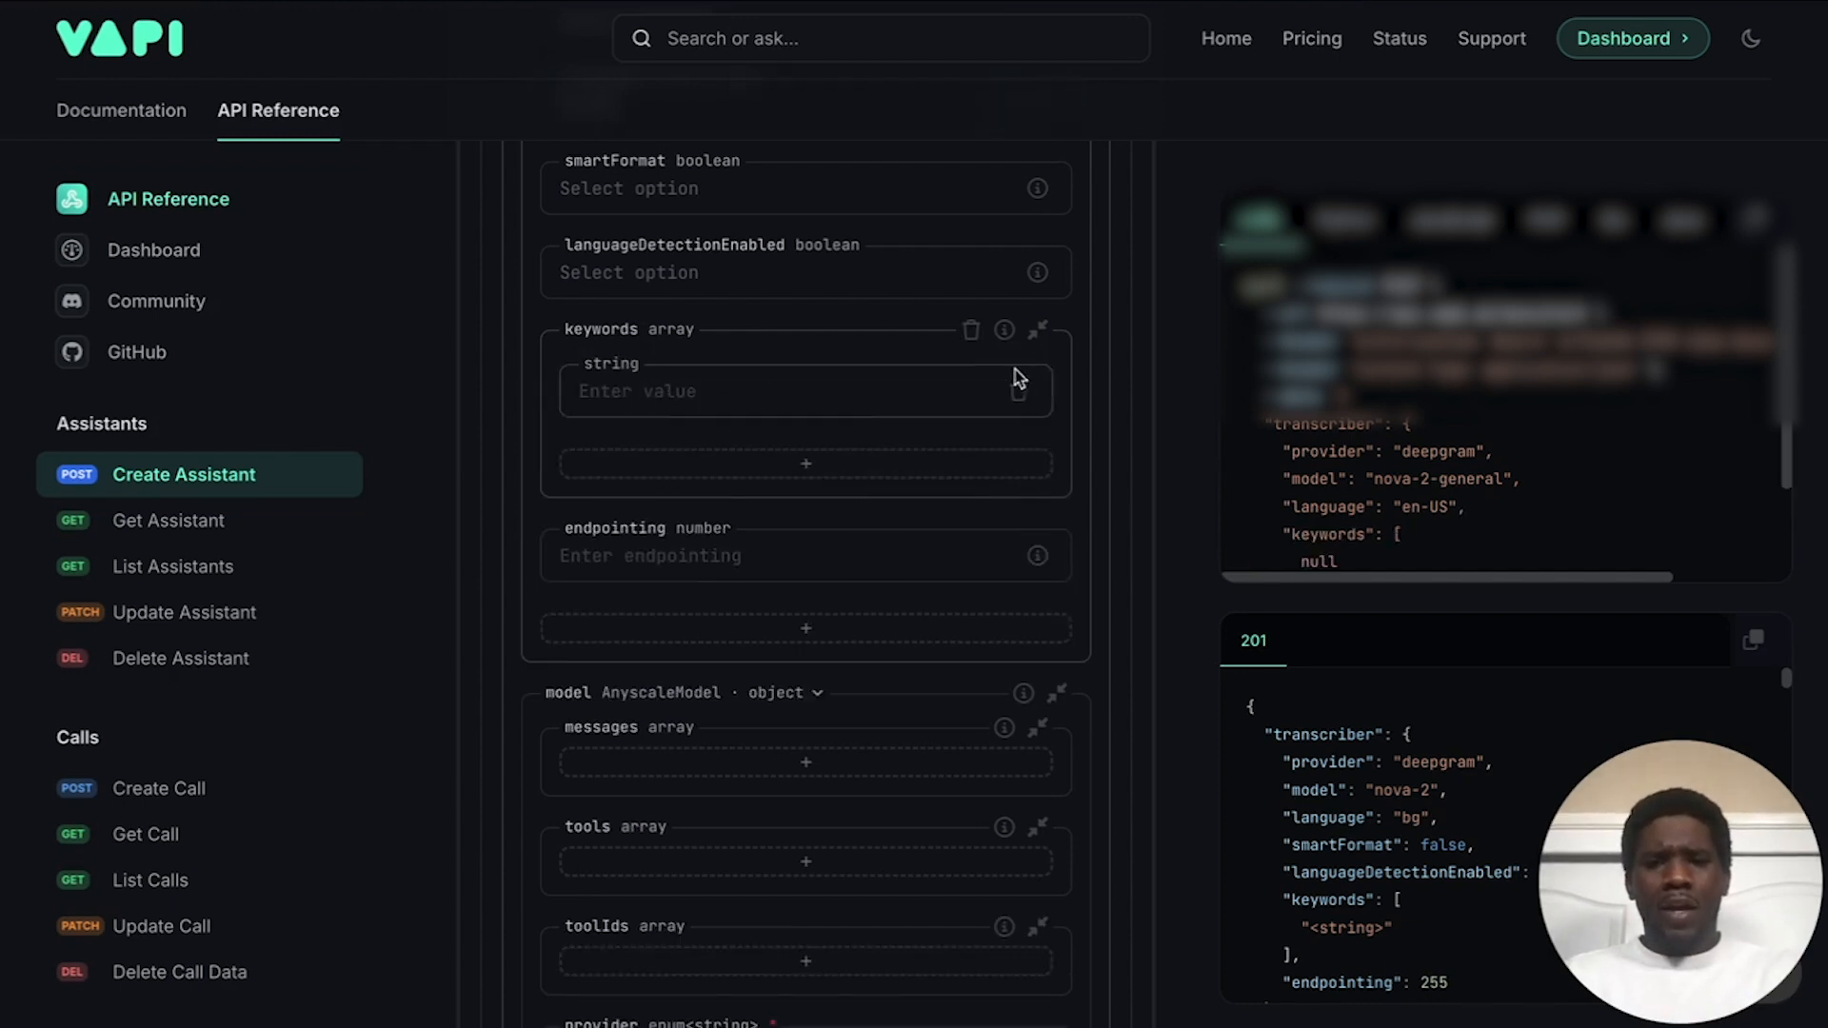
left_click(970, 329)
scroll(967, 334, "down", 1)
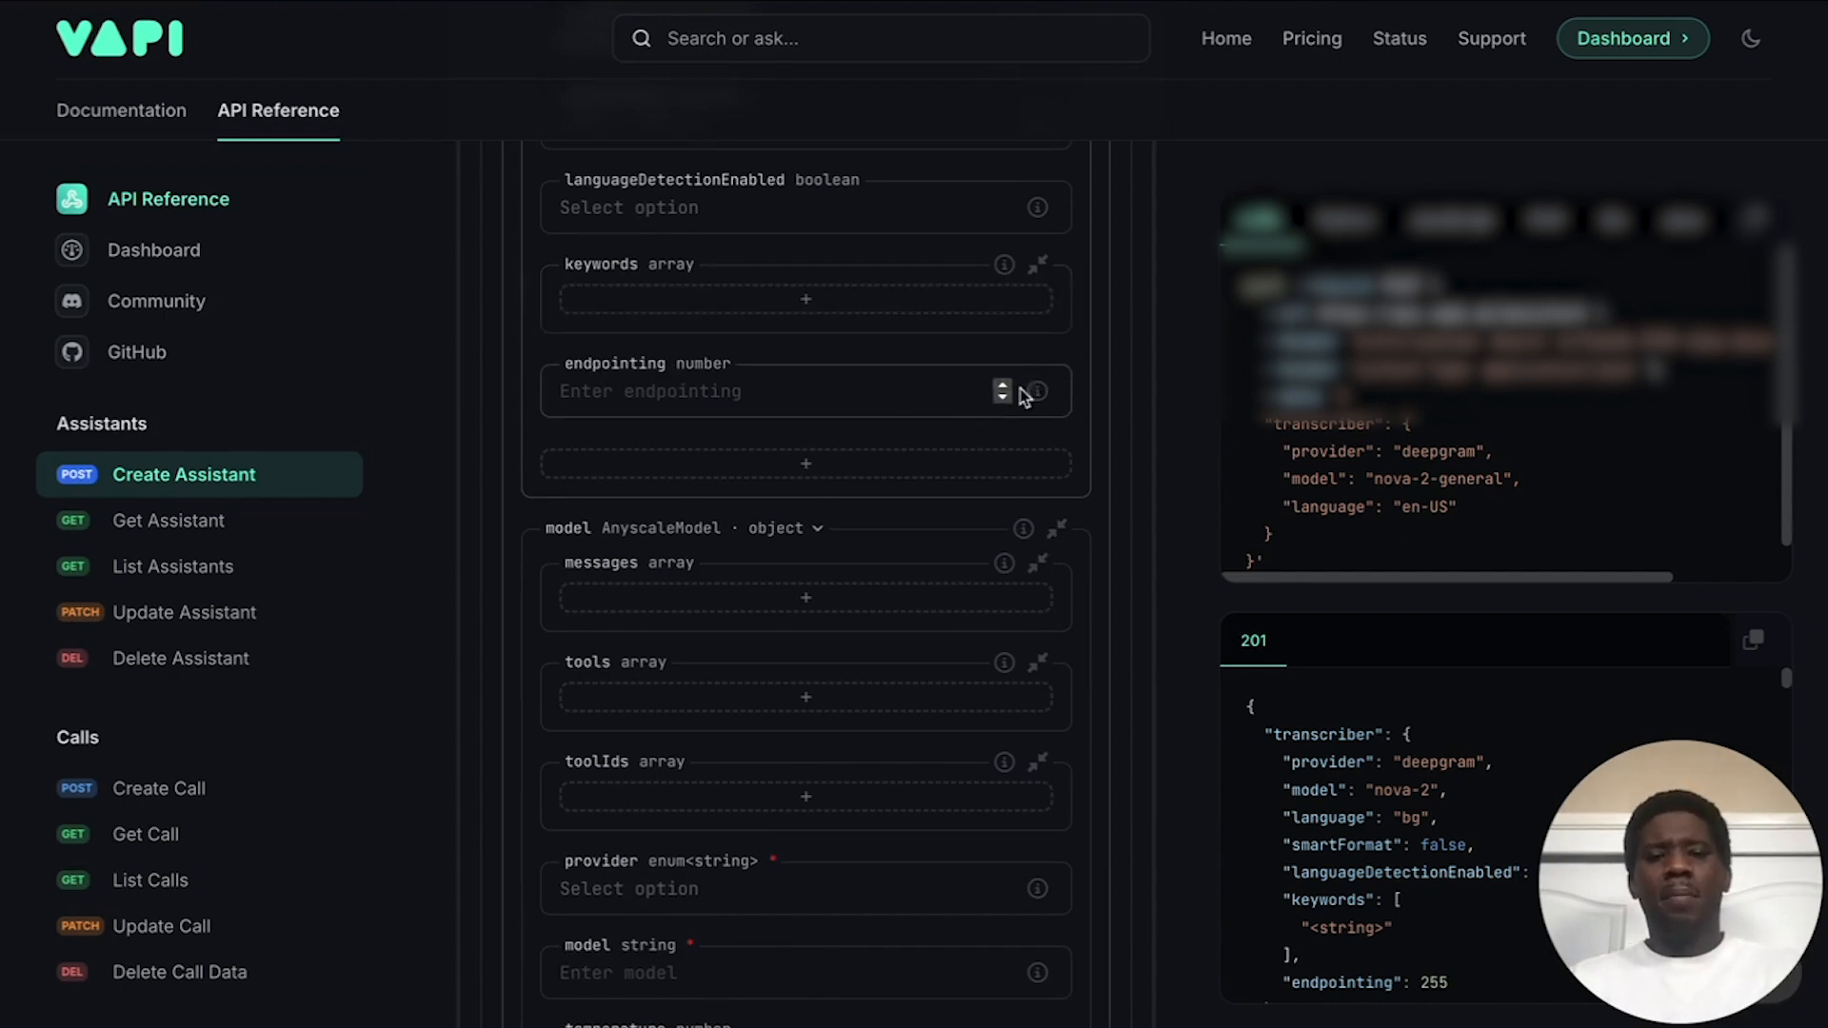
scroll(754, 436, "down", 1)
scroll(755, 436, "up", 2)
scroll(755, 436, "down", 3)
scroll(751, 434, "down", 3)
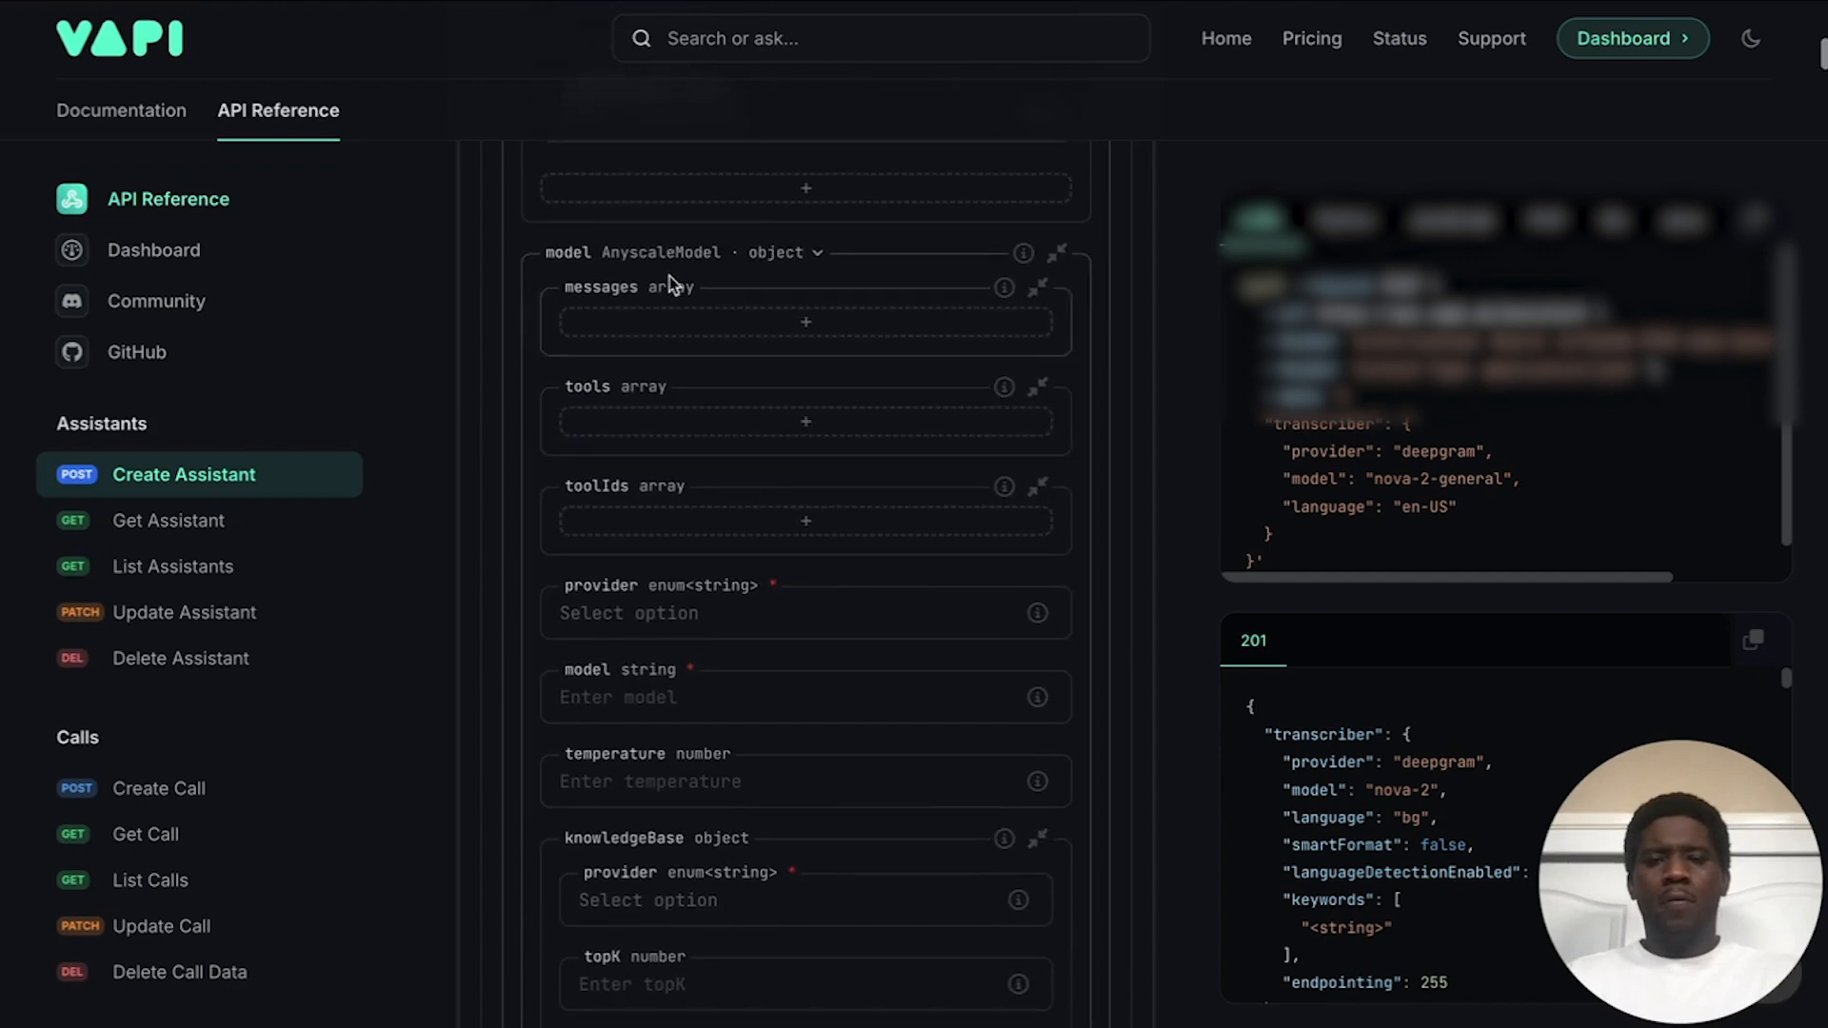
left_click(782, 253)
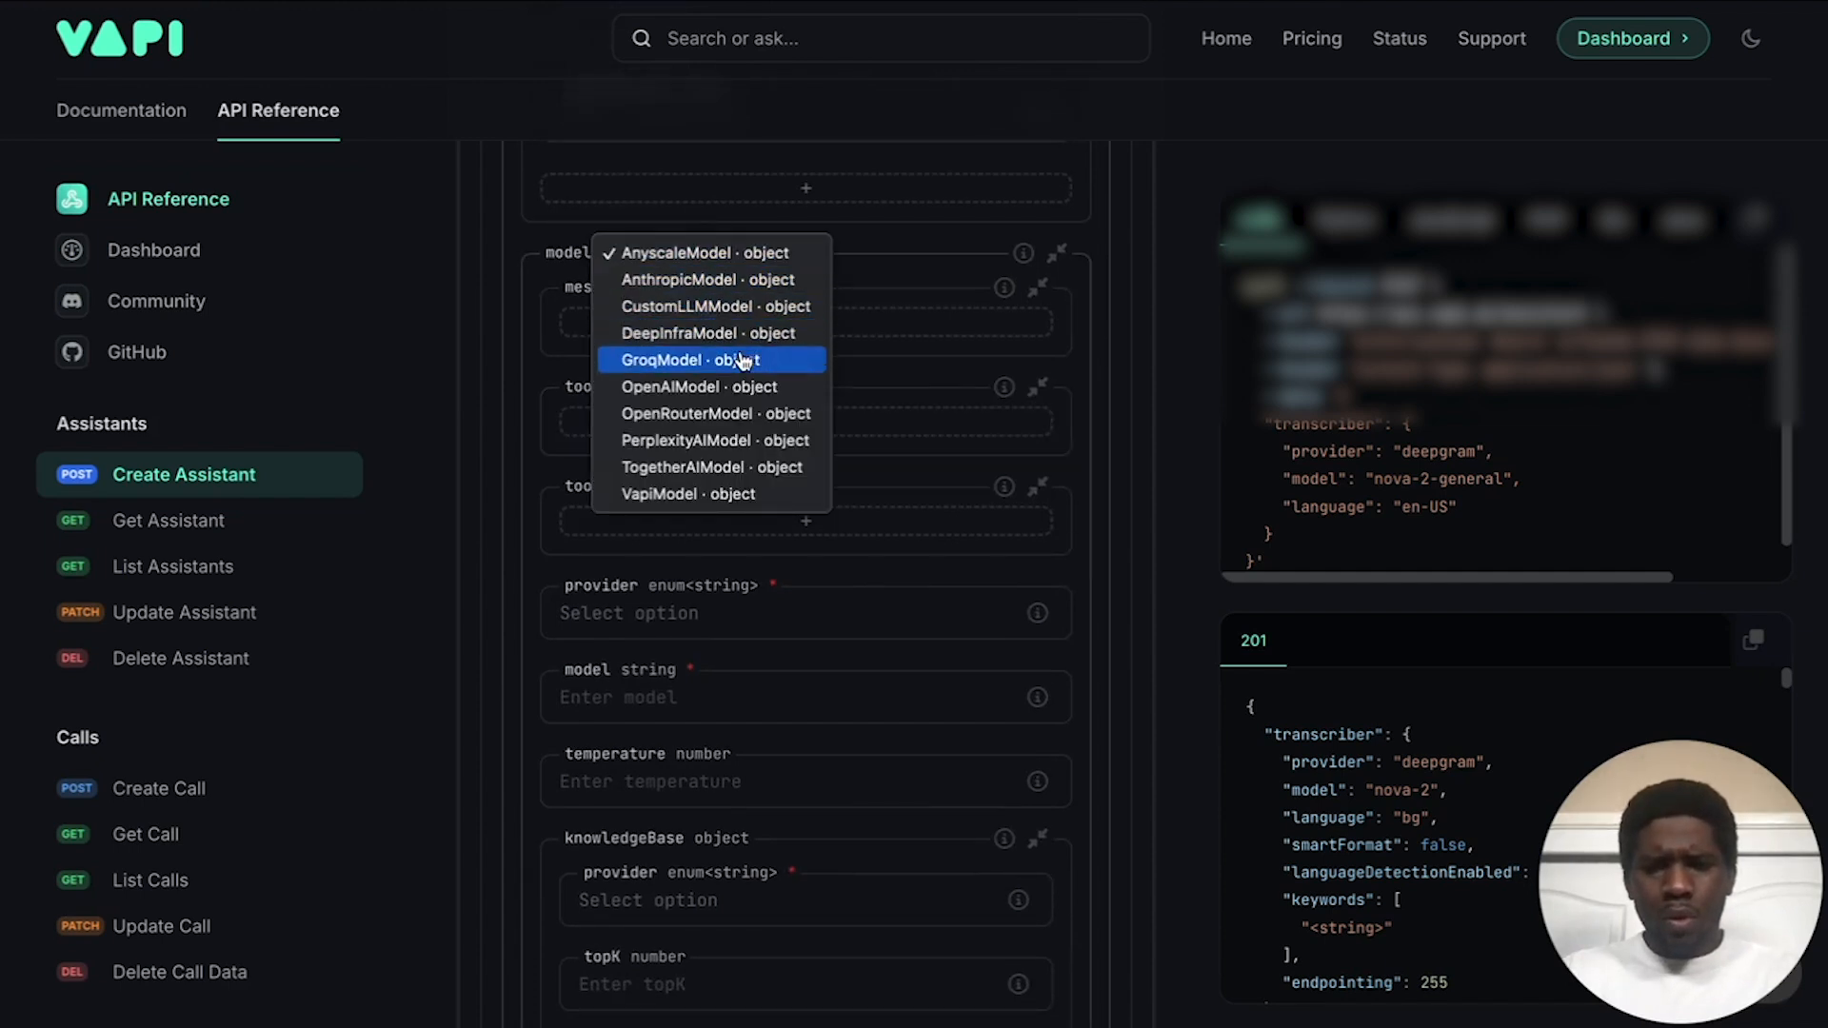
left_click(721, 387)
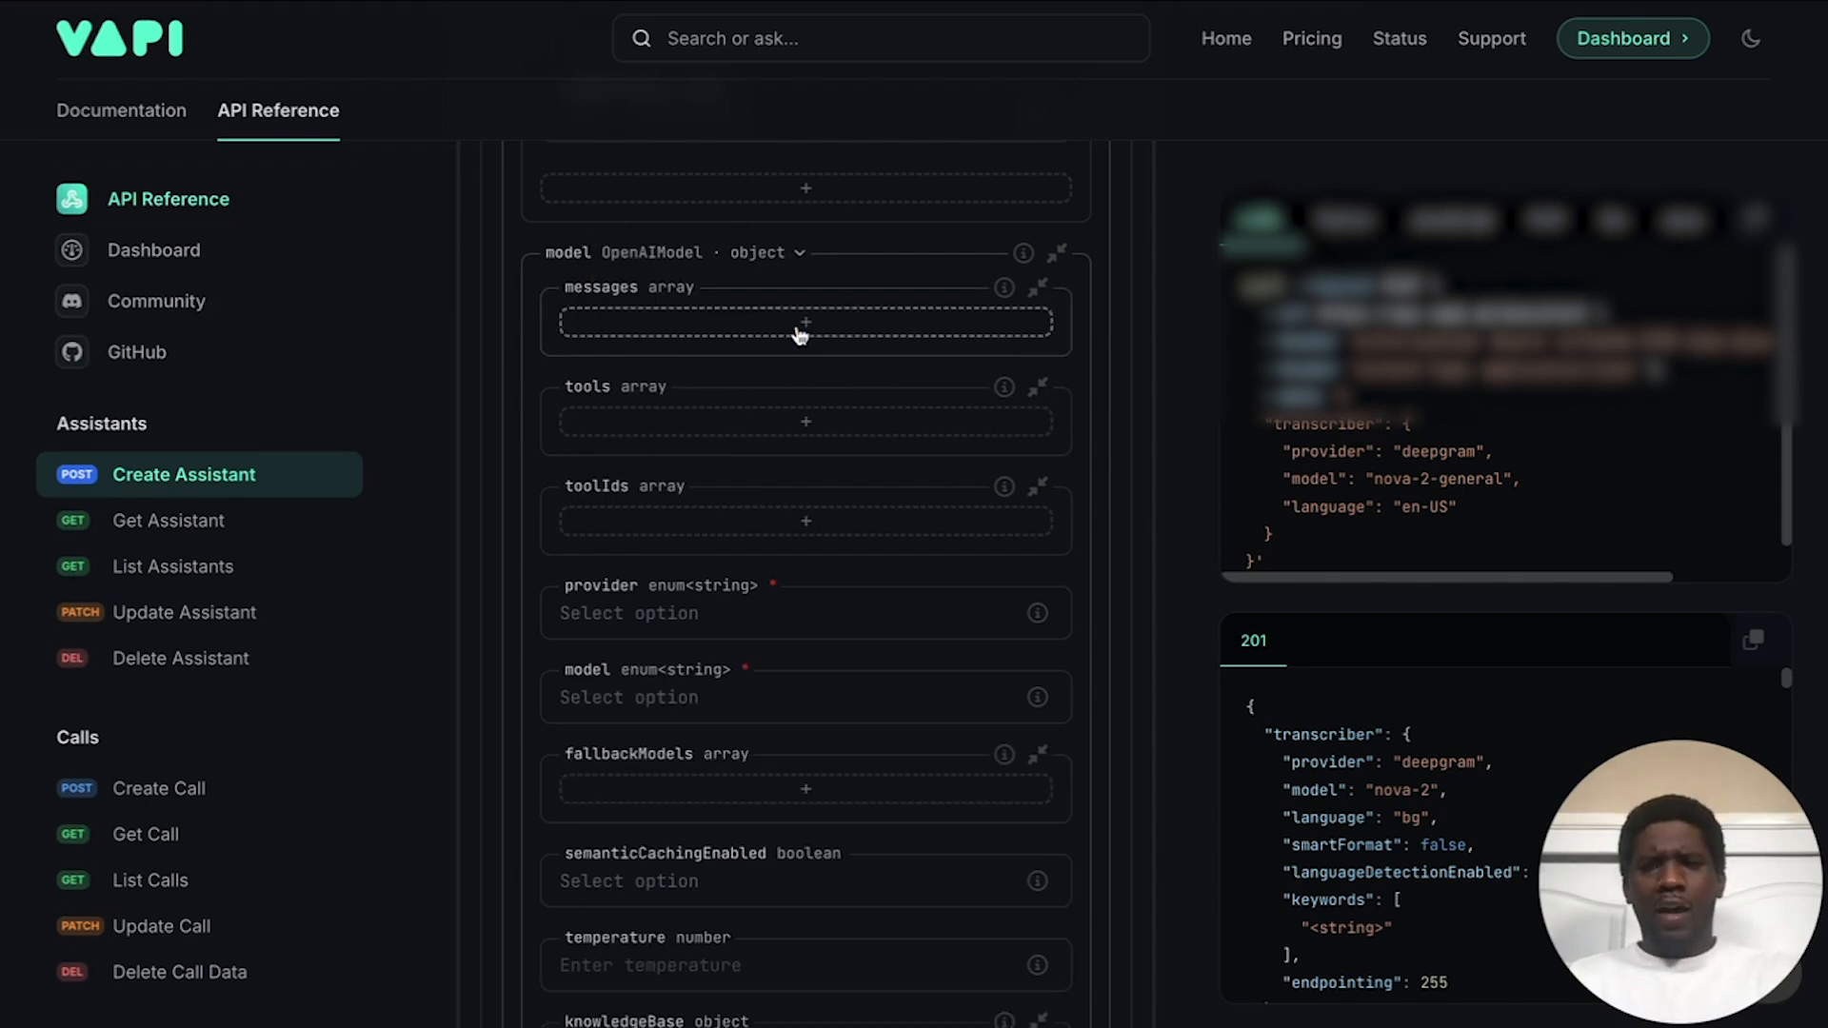
Step: Add a system-role entry to model messages and place the cursor in its content field
scroll(800, 333, "up", 2)
scroll(739, 398, "up", 6)
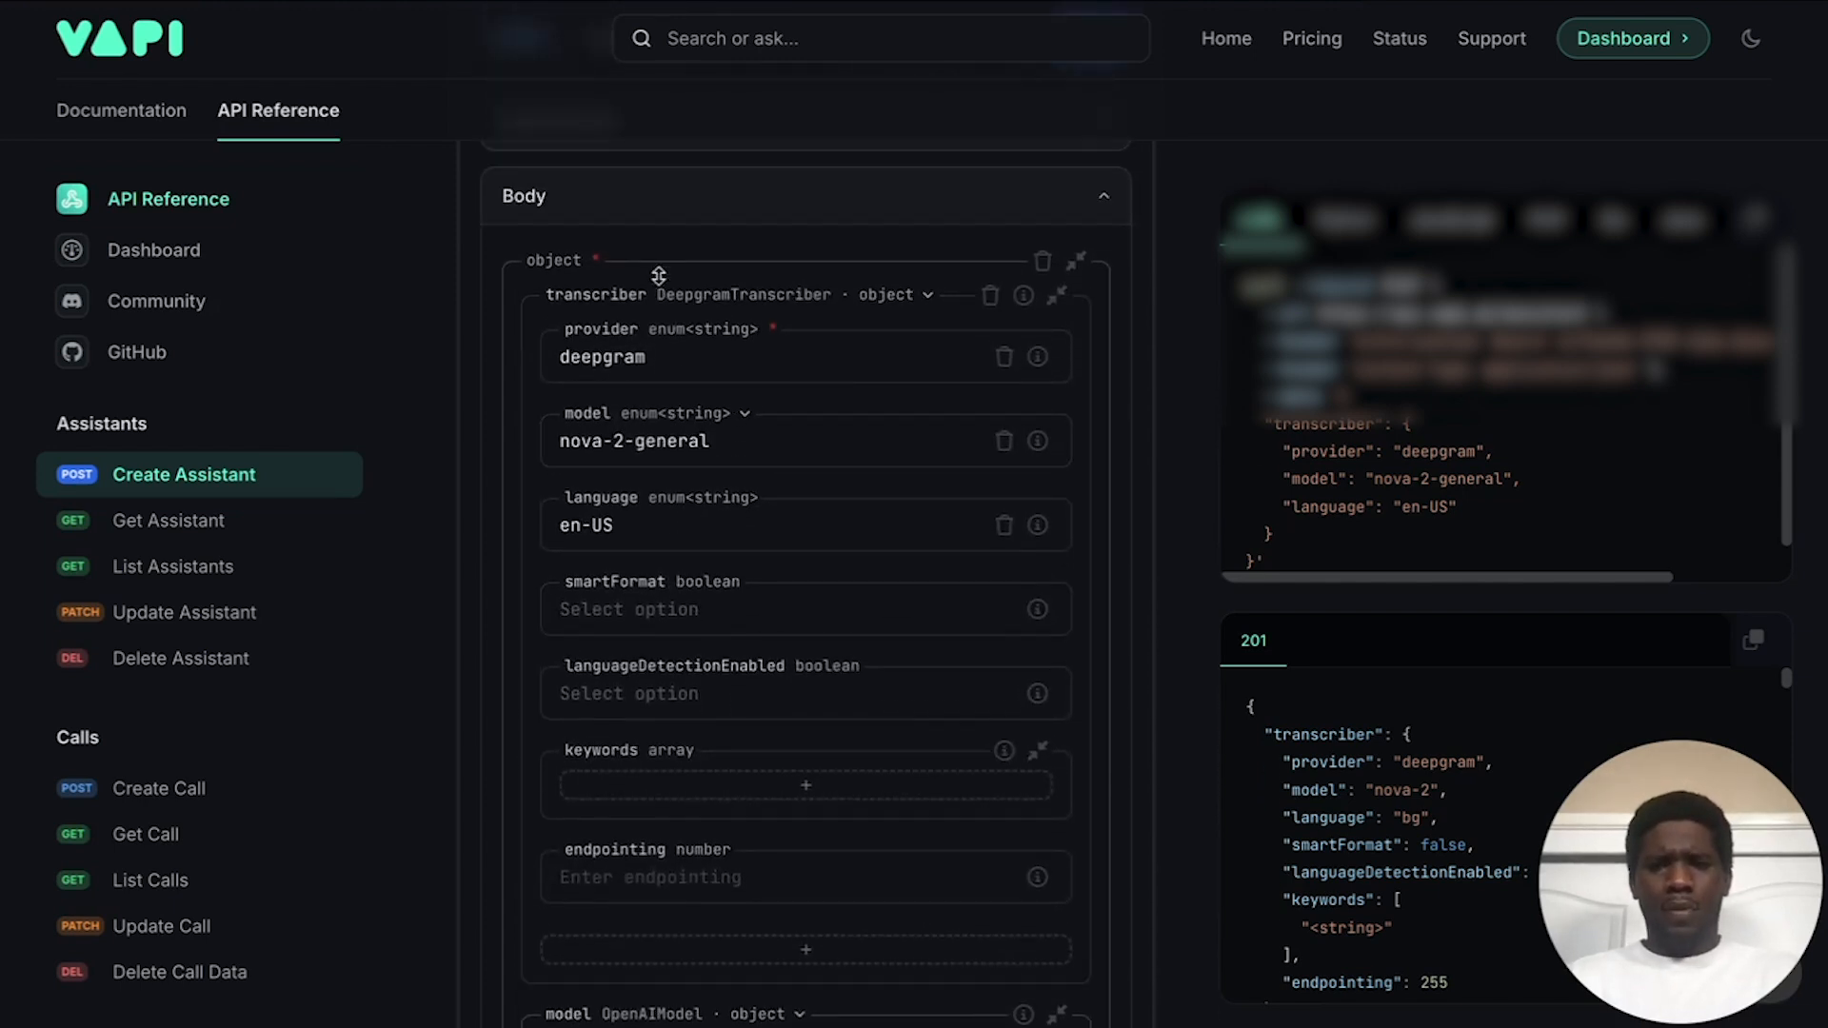
scroll(747, 400, "down", 1)
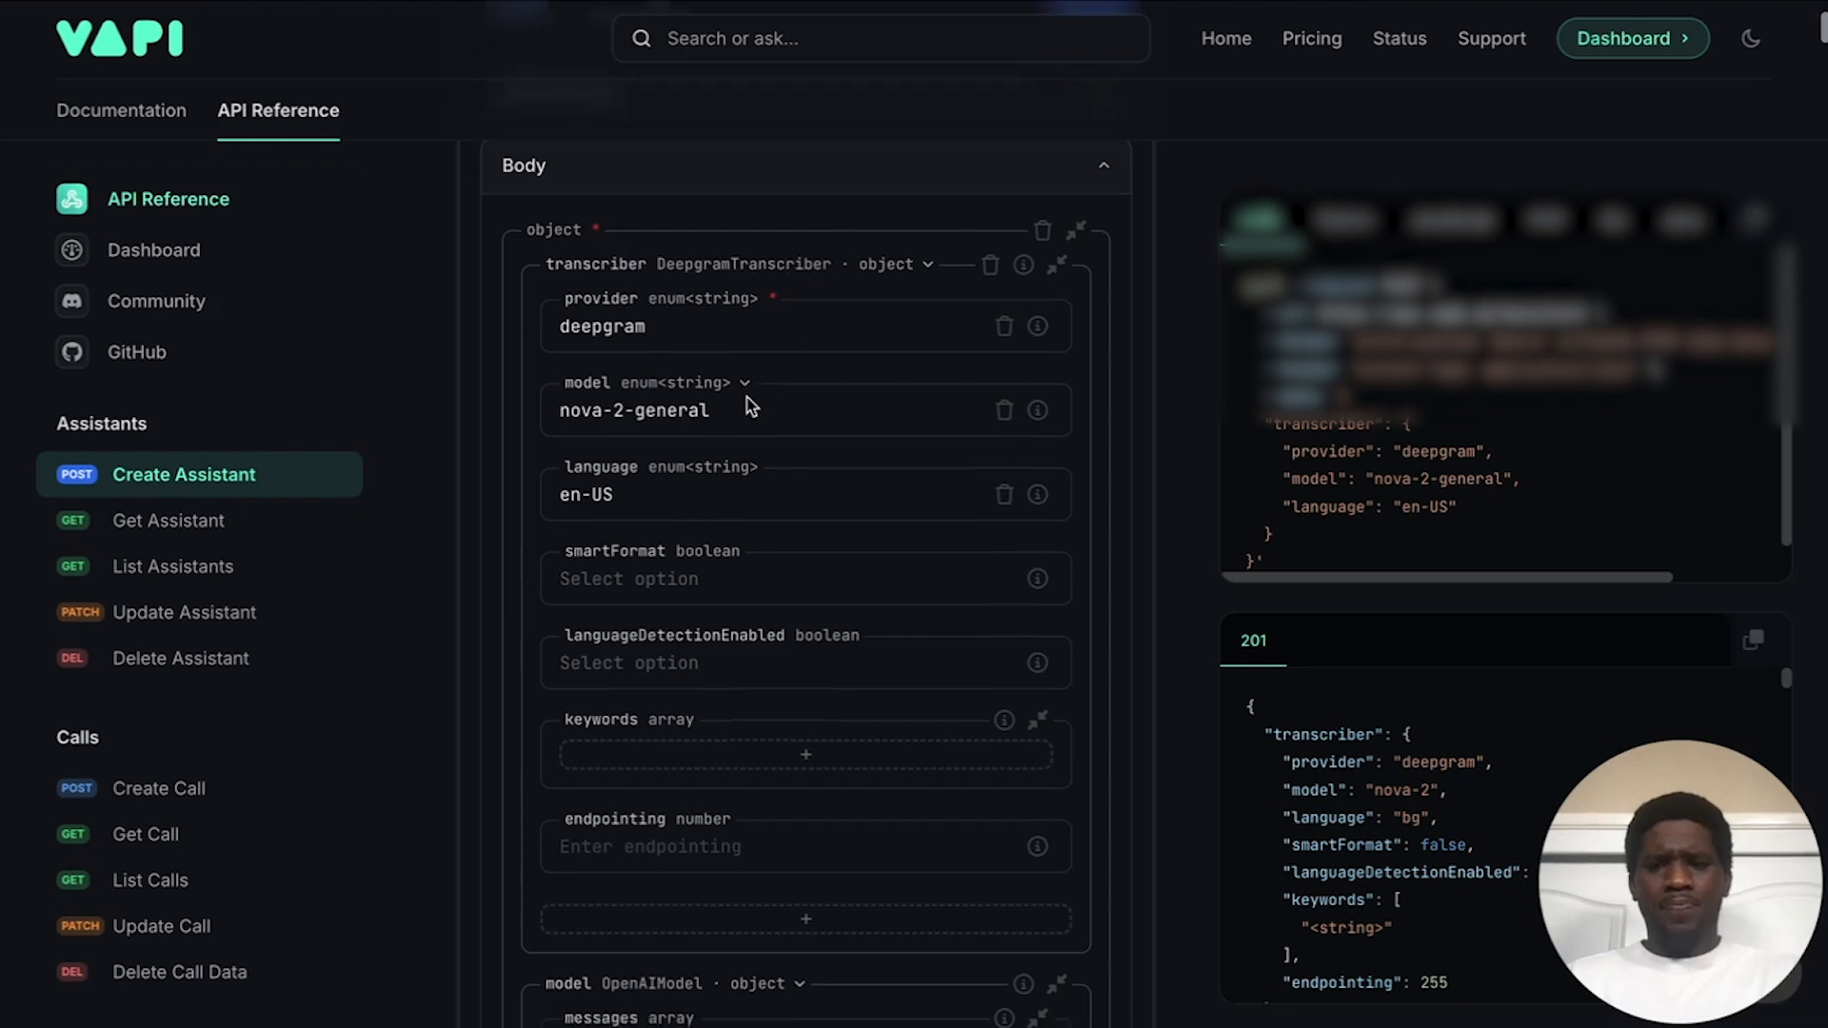
scroll(786, 380, "down", 1)
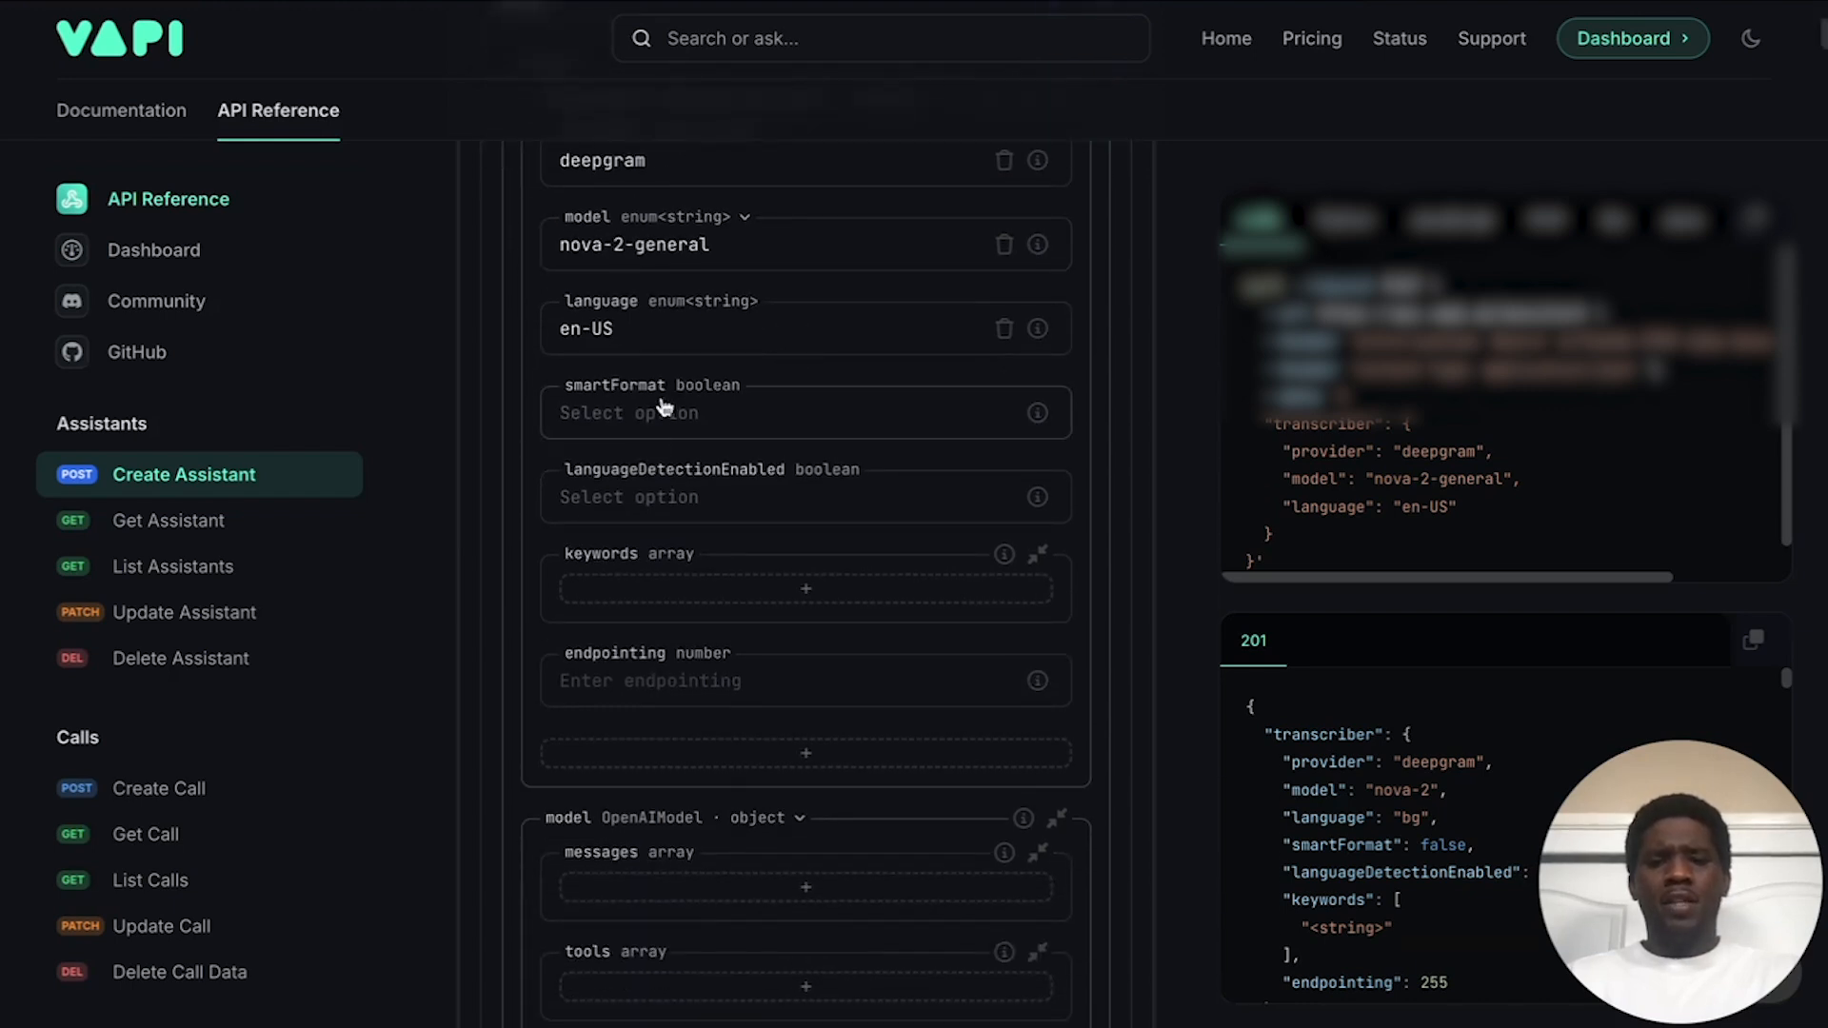
scroll(858, 551, "down", 5)
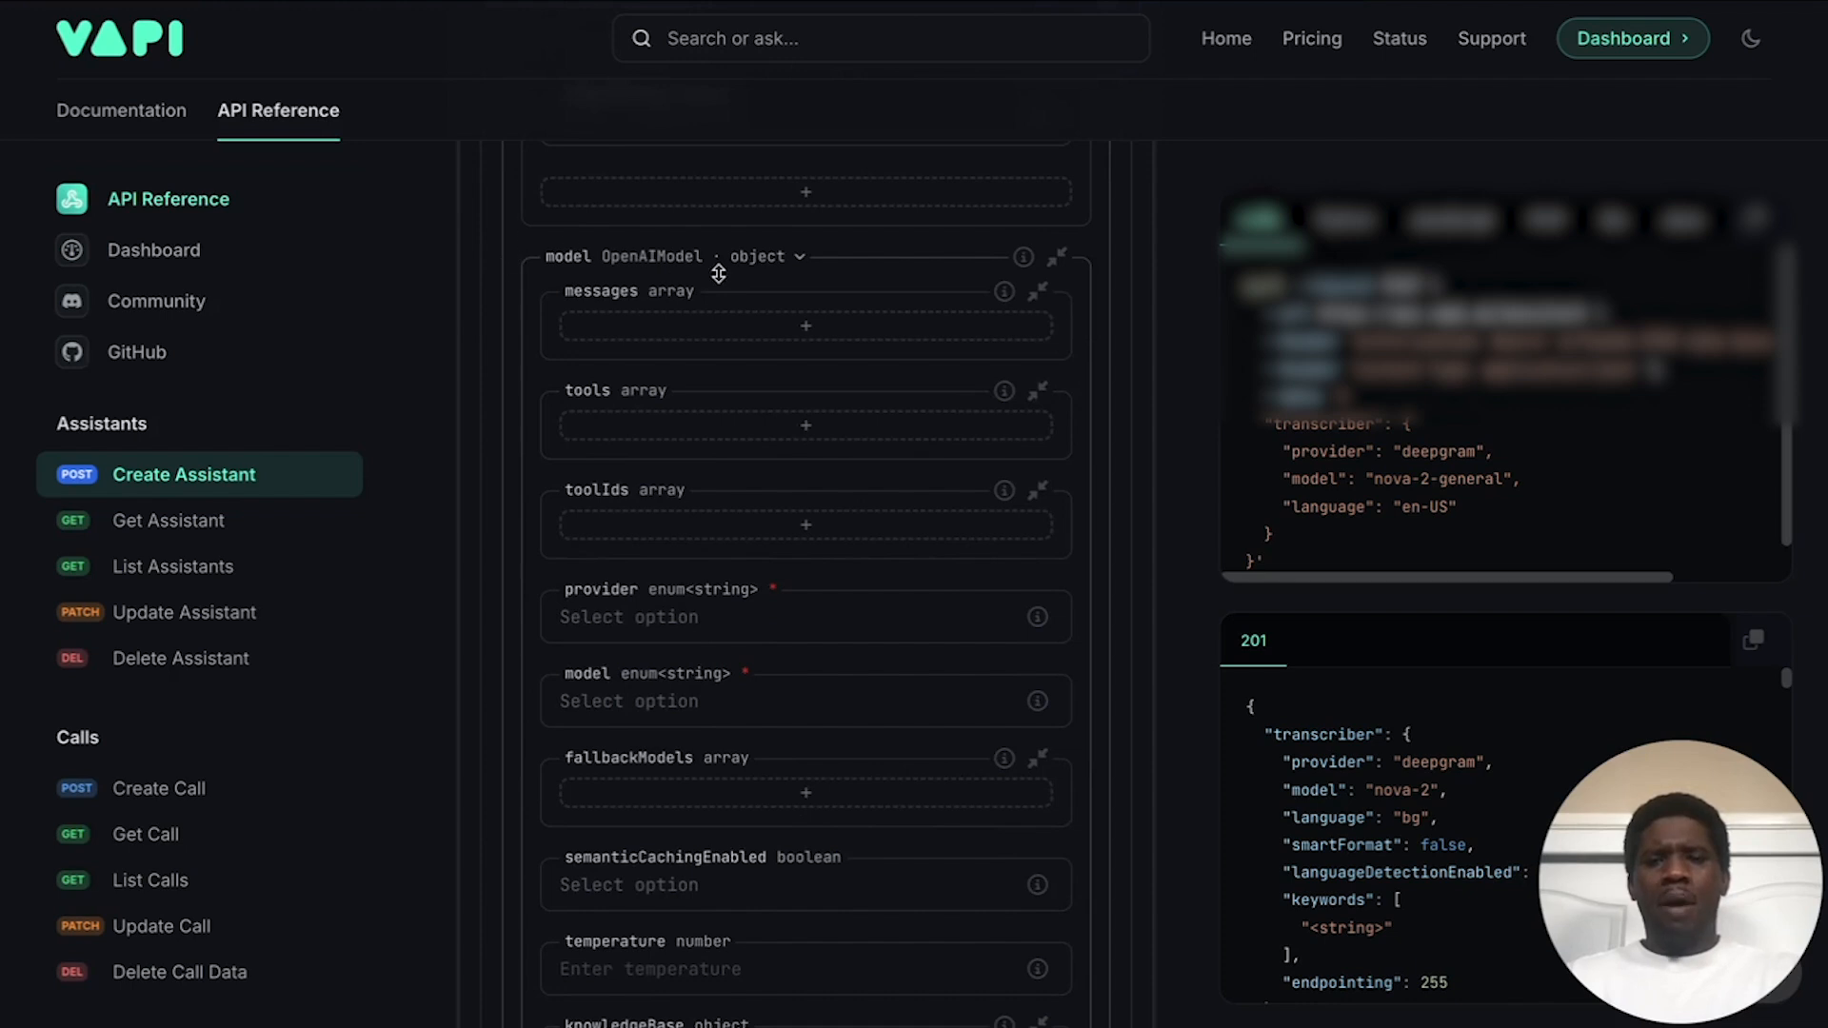
scroll(719, 274, "down", 1)
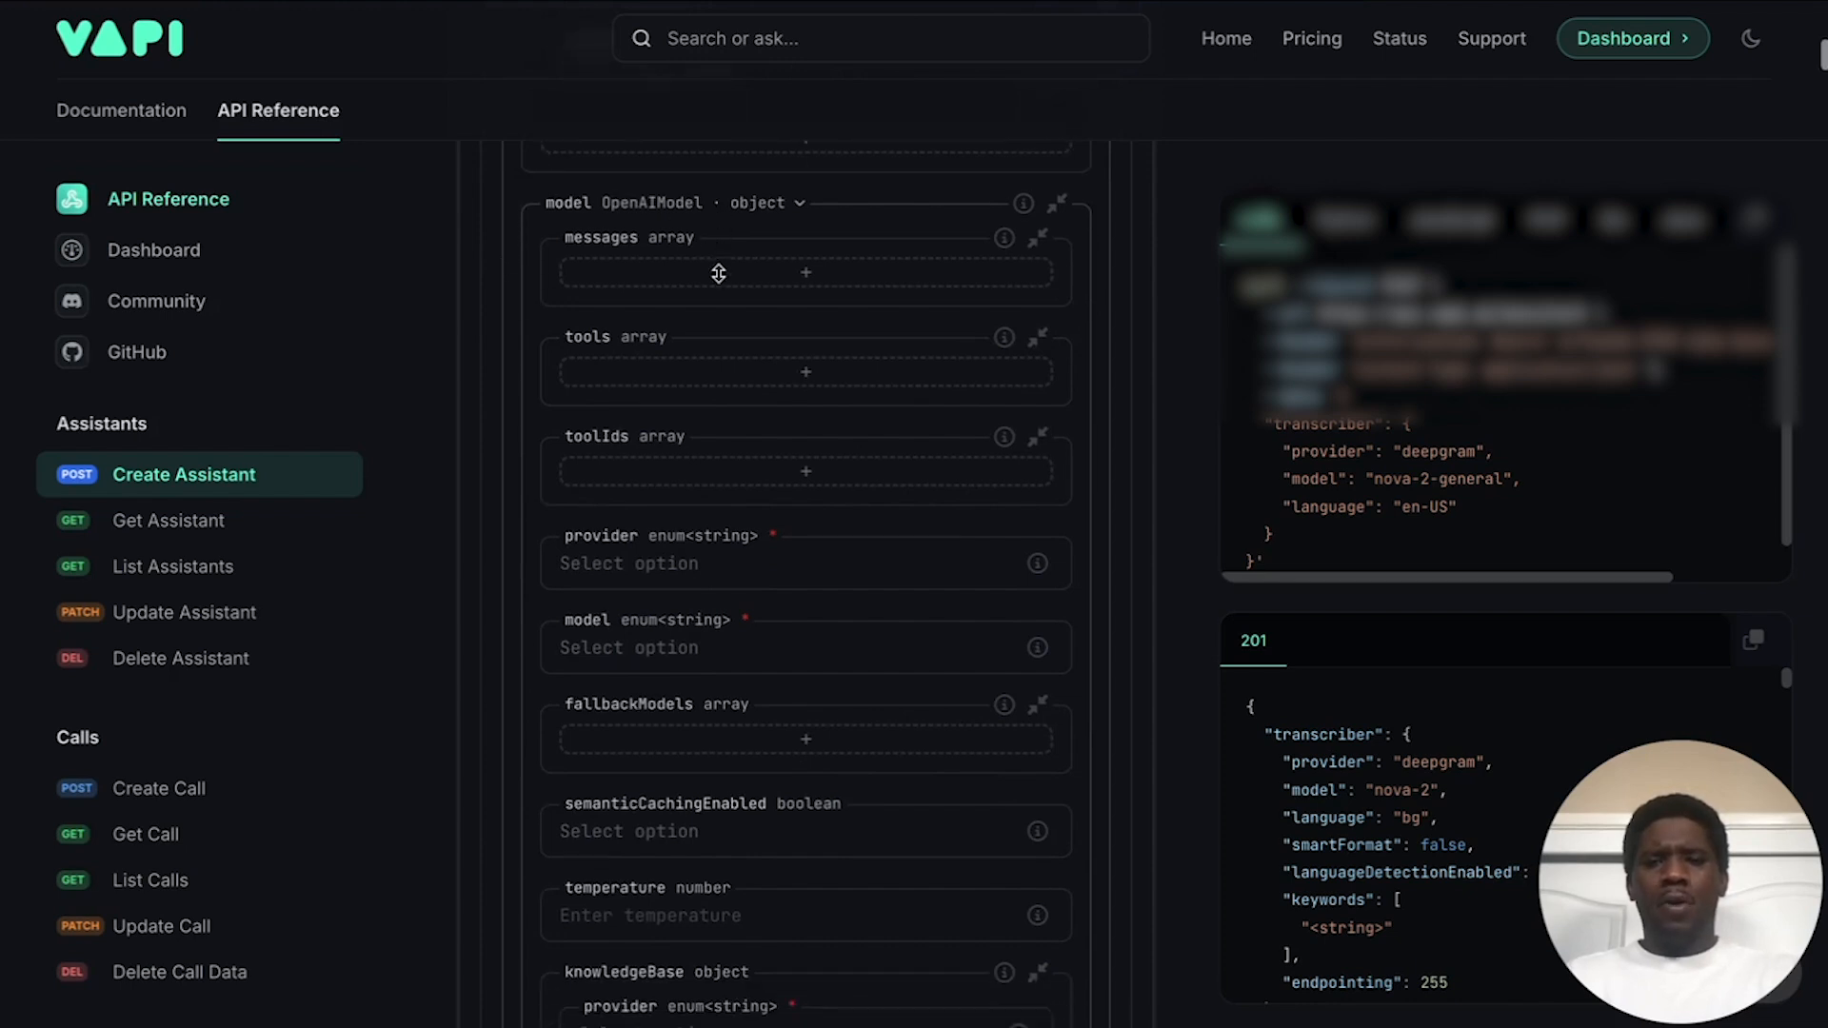
left_click(790, 280)
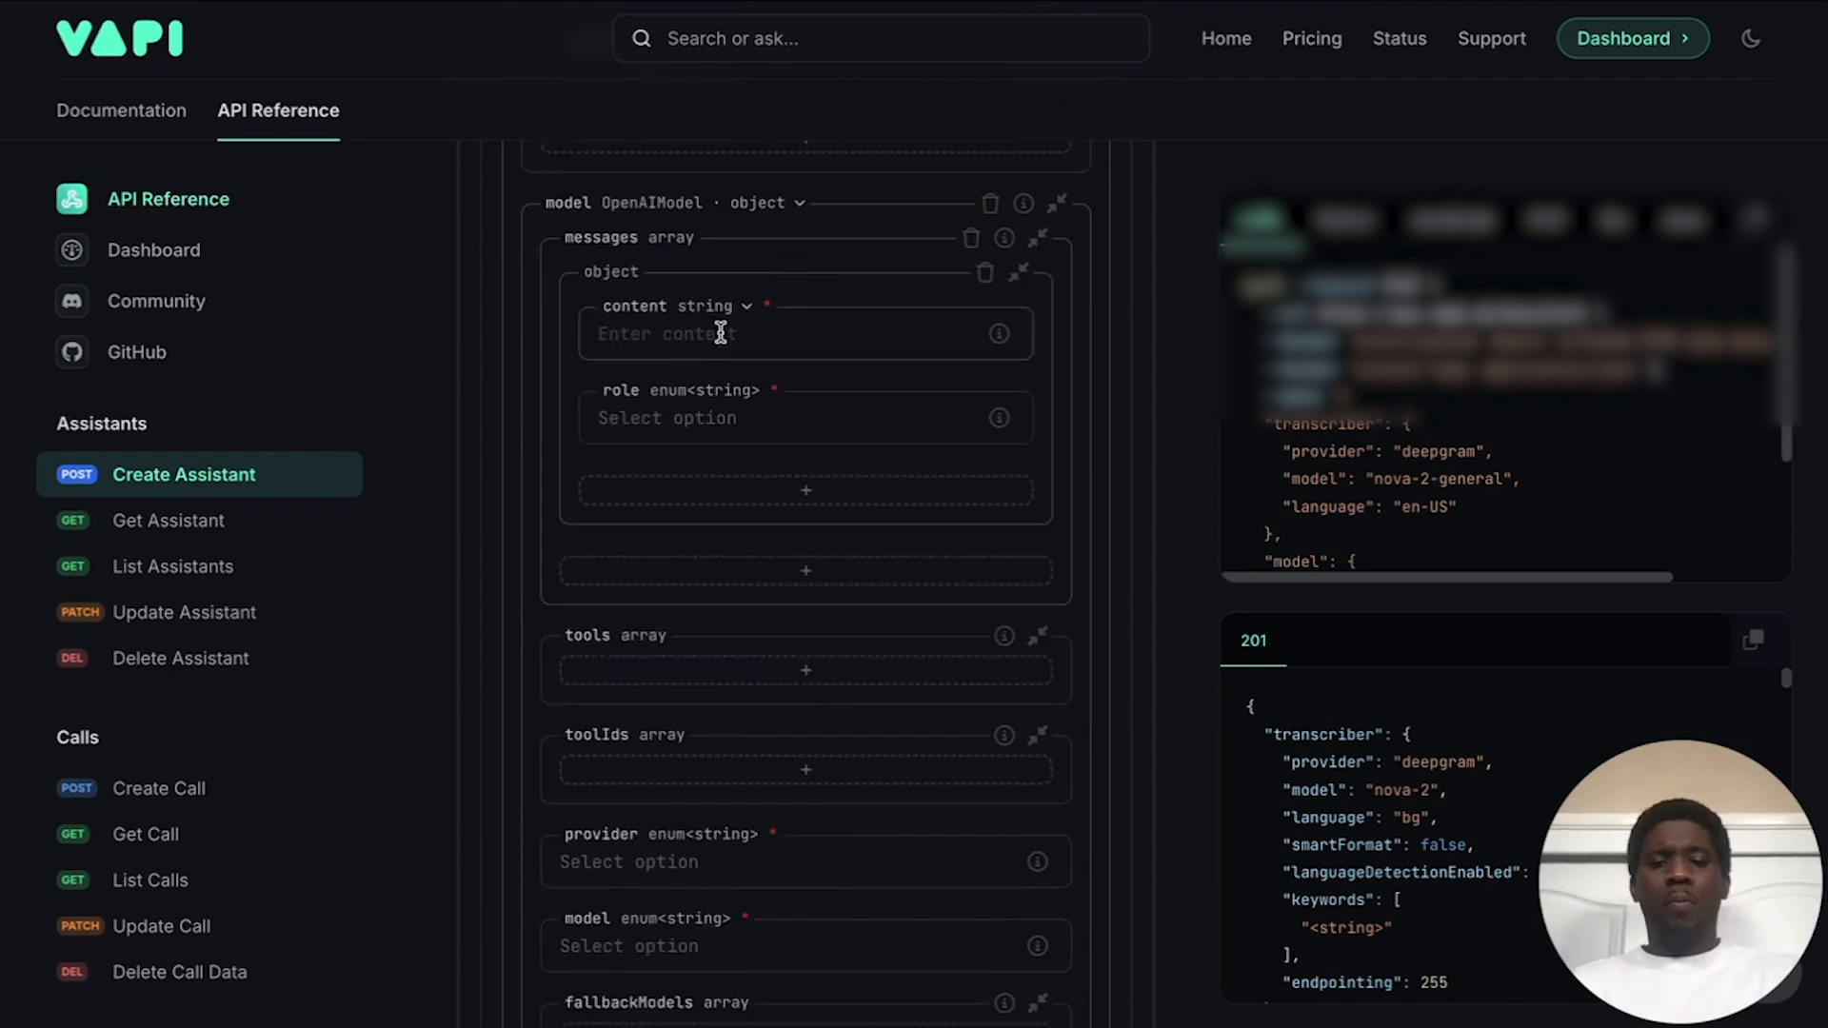
left_click(705, 420)
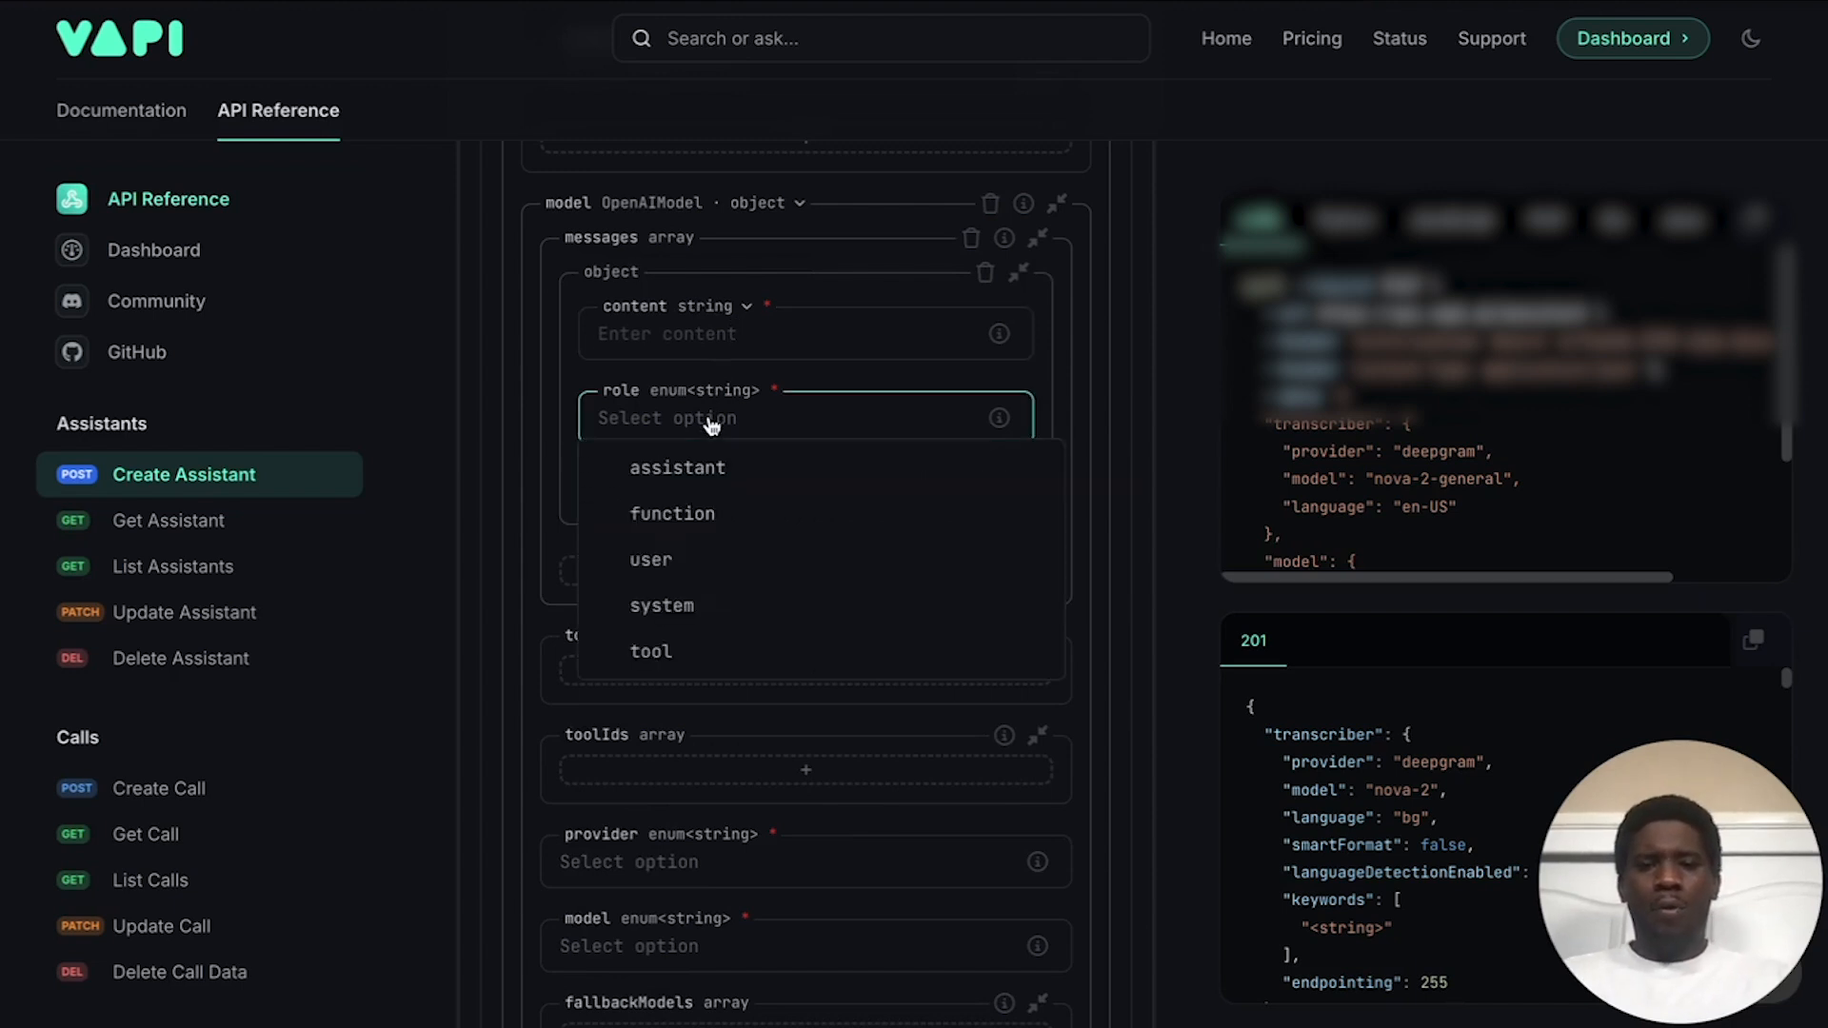
left_click(687, 600)
left_click(726, 334)
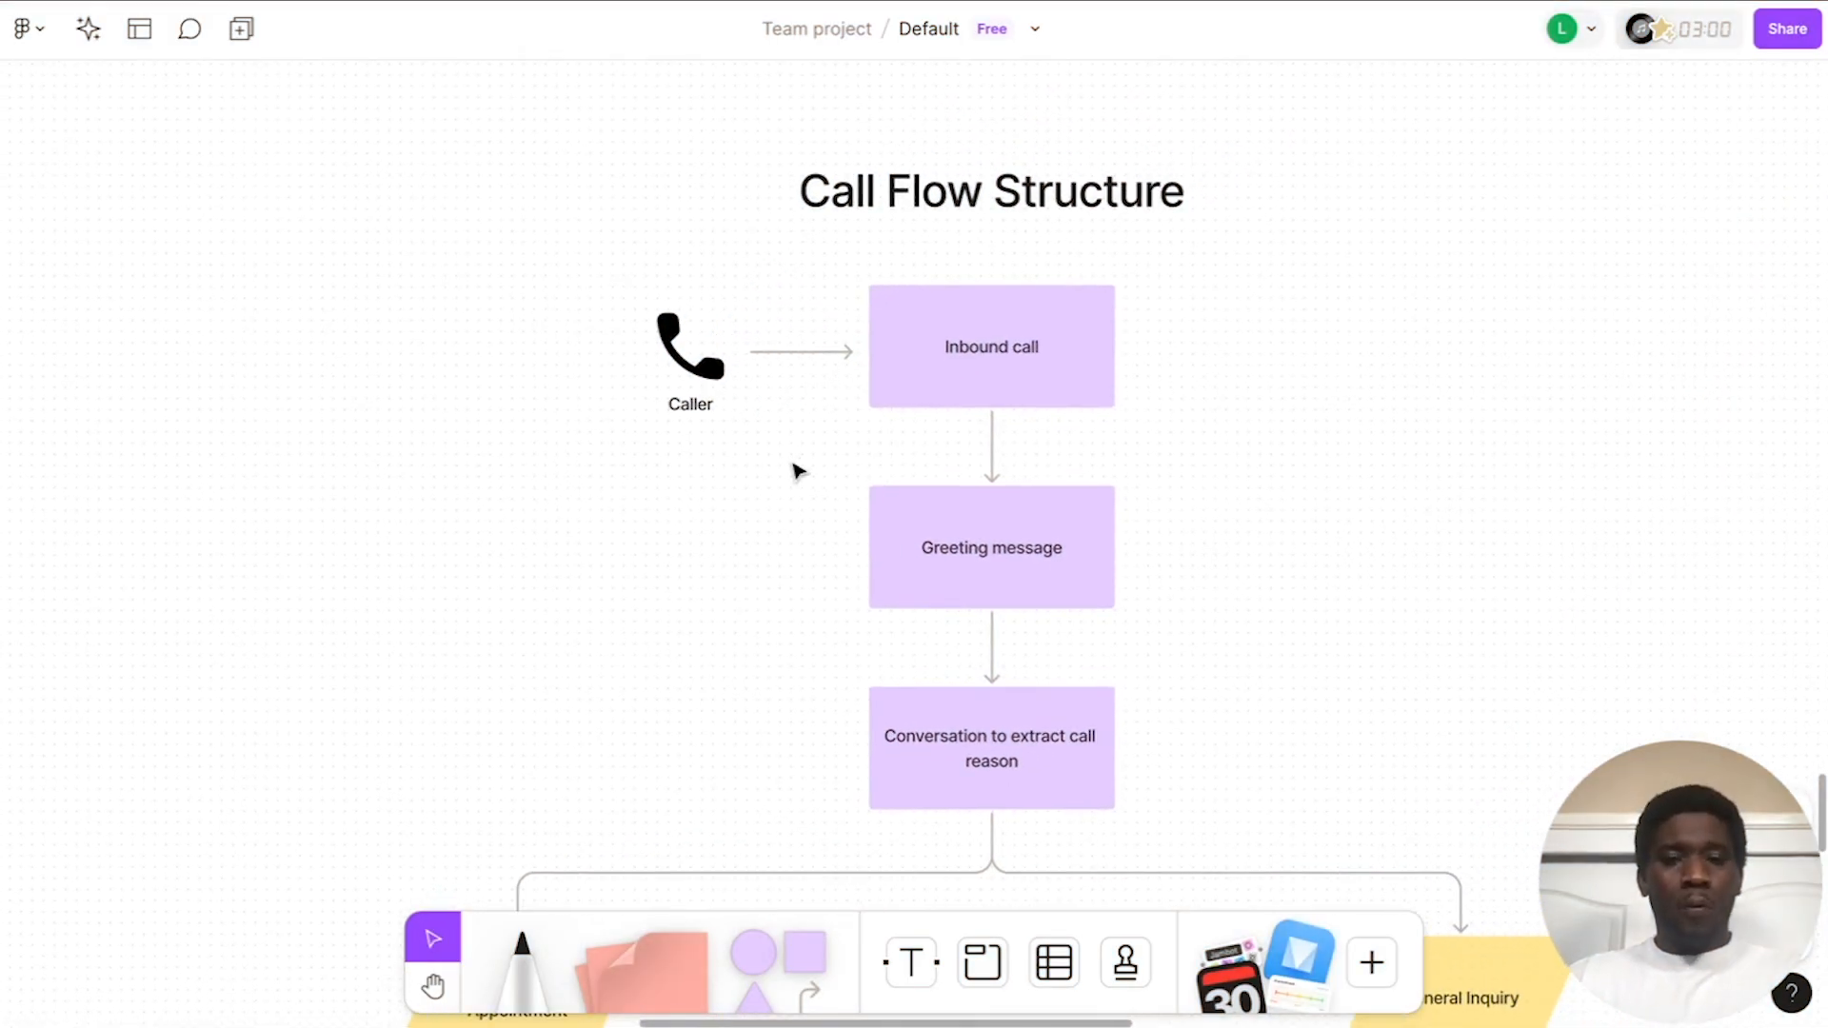
Step: Scroll through the Call Flow Structure flowchart from inbound call down to Update Call Dashboard
scroll(798, 471, "up", 3)
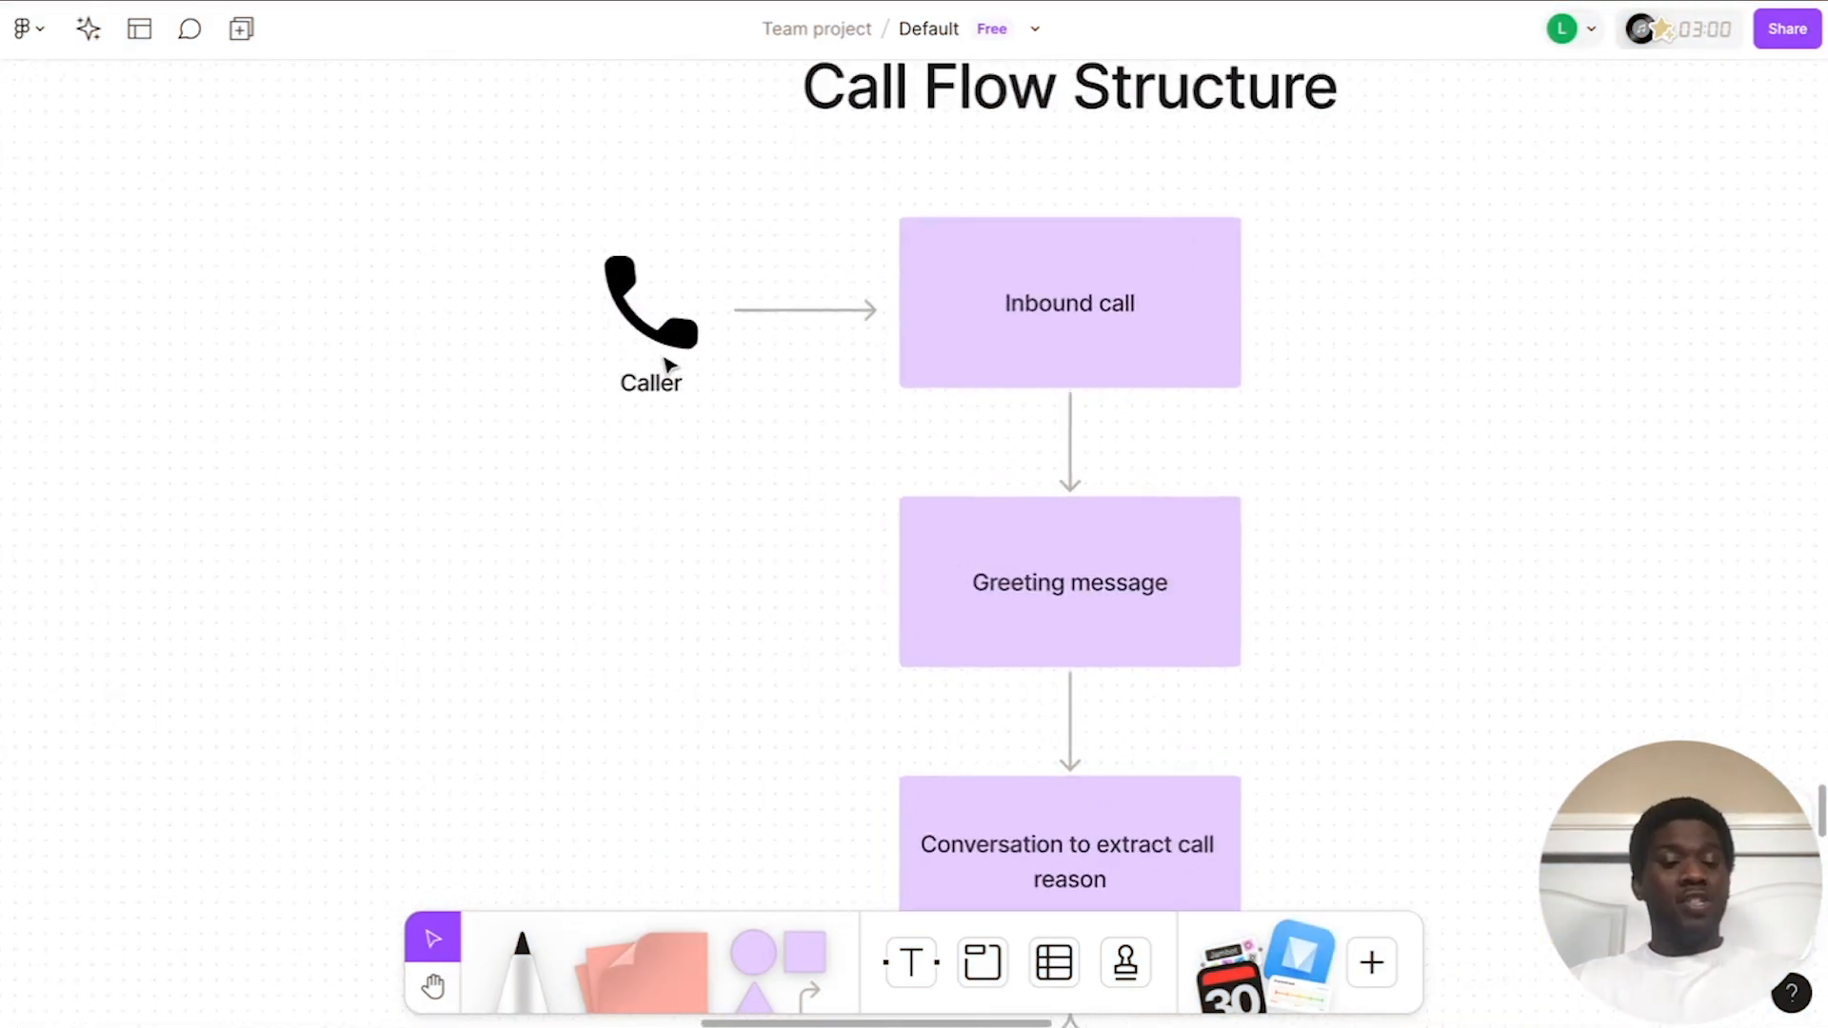
scroll(1076, 392, "down", 3)
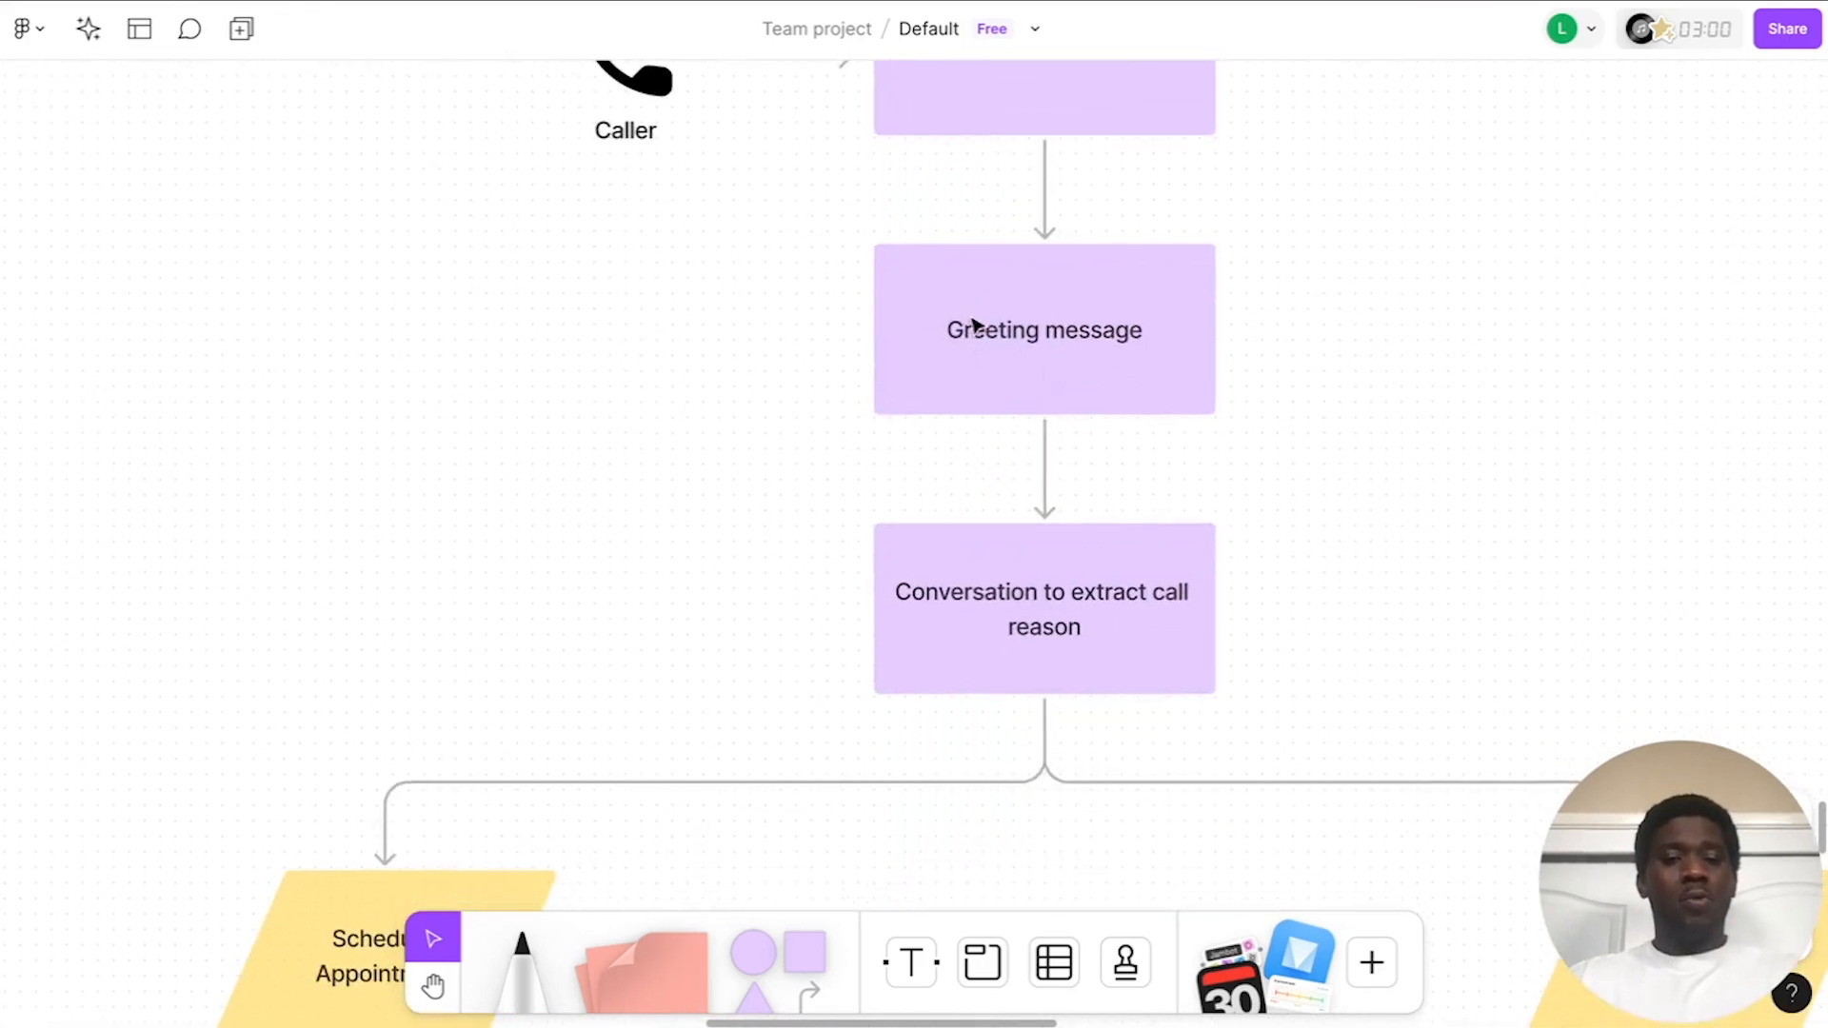
scroll(981, 333, "down", 3)
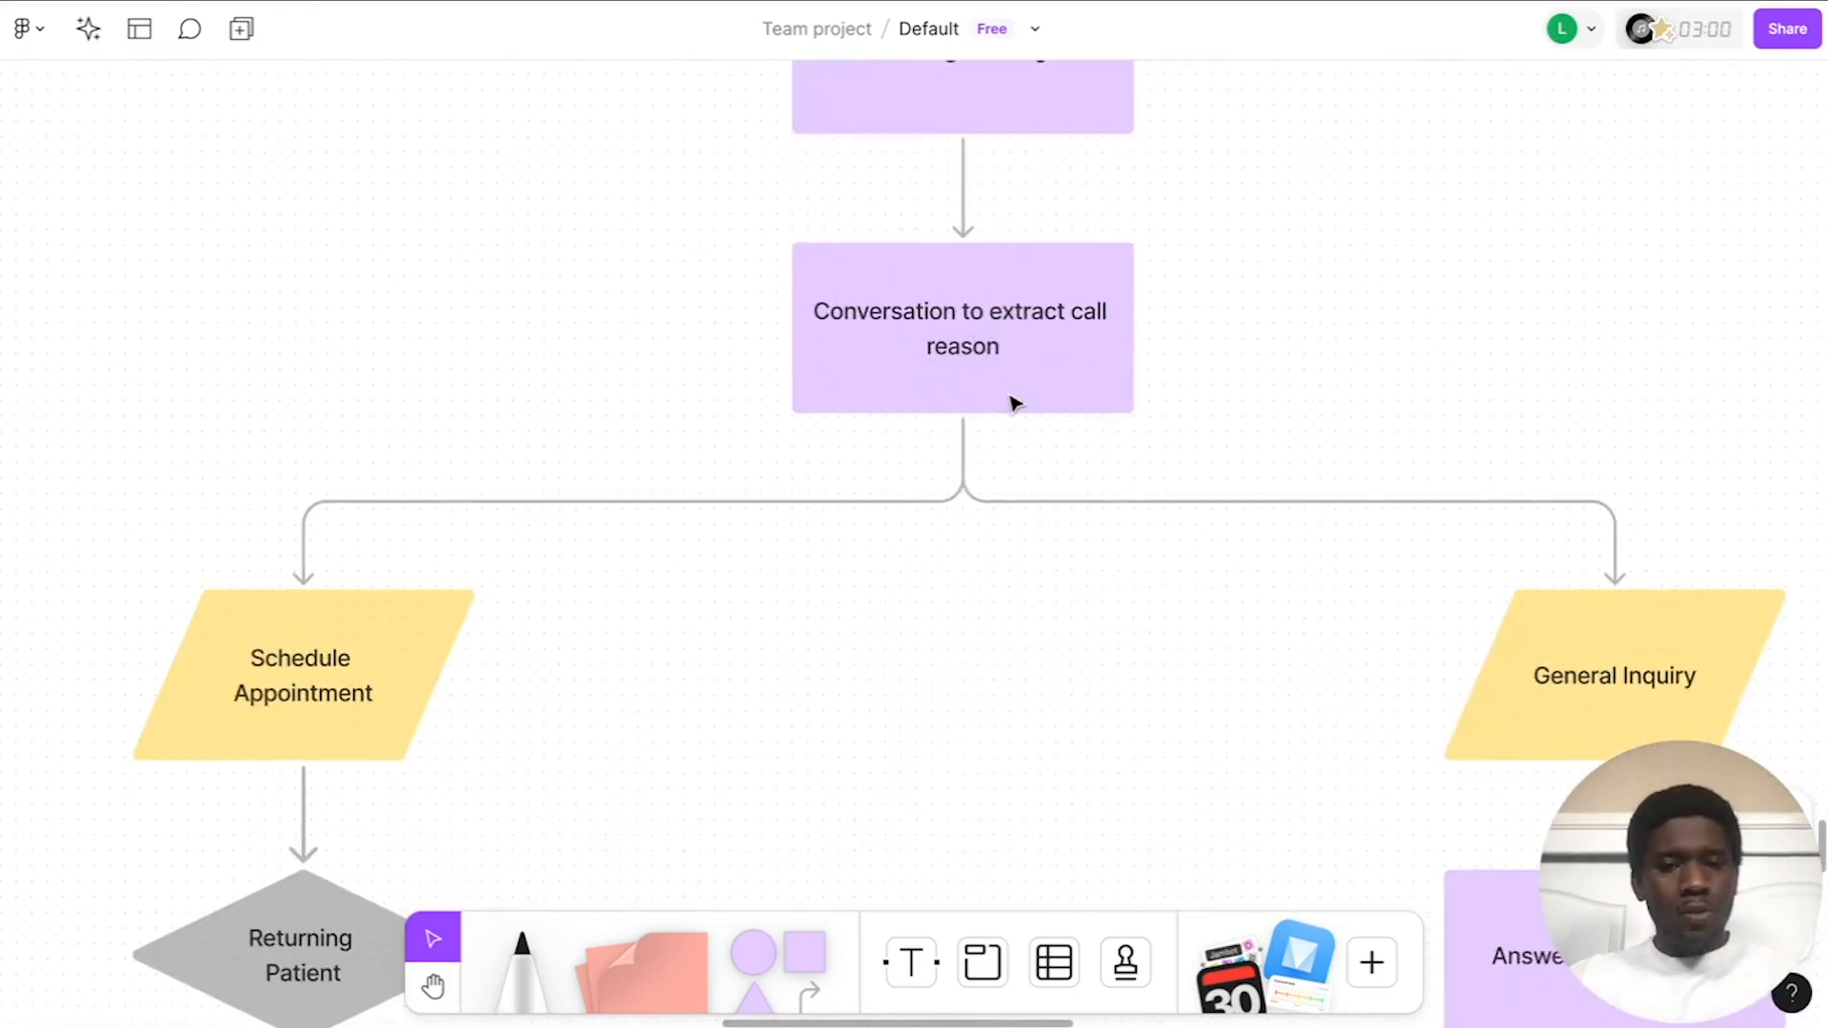
scroll(1074, 343, "down", 5)
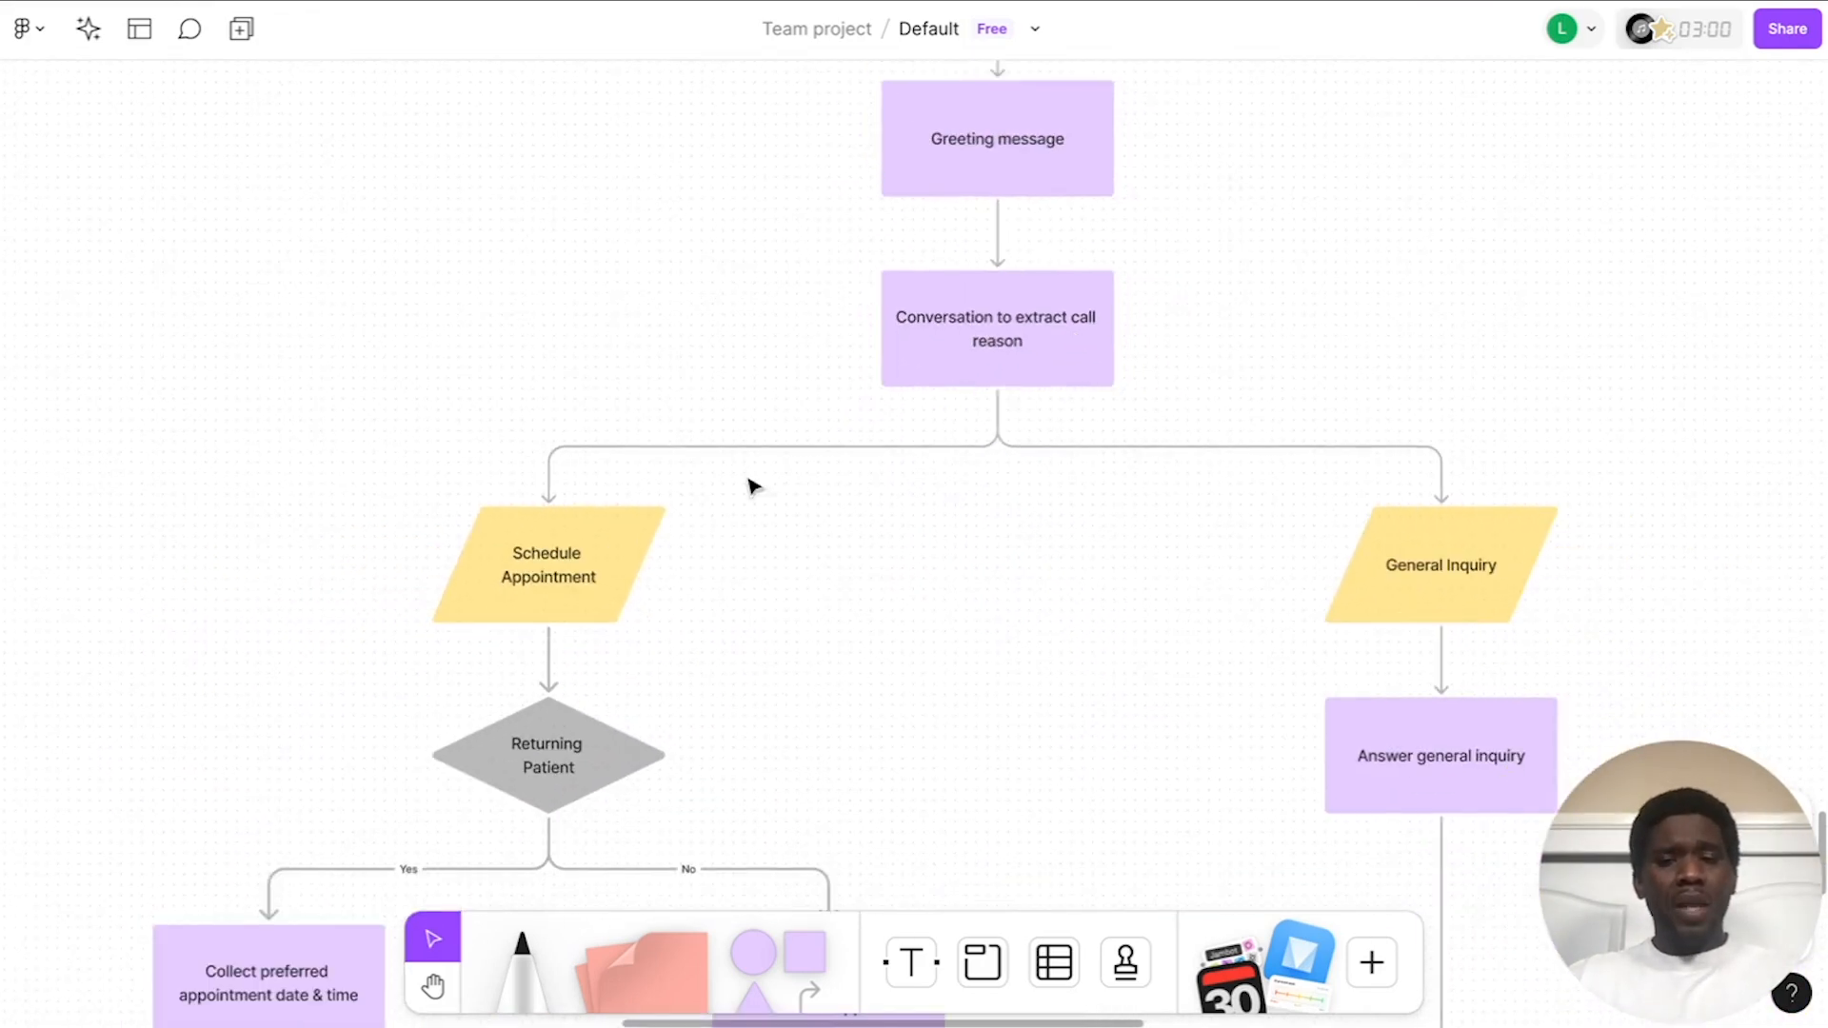
scroll(620, 579, "down", 3)
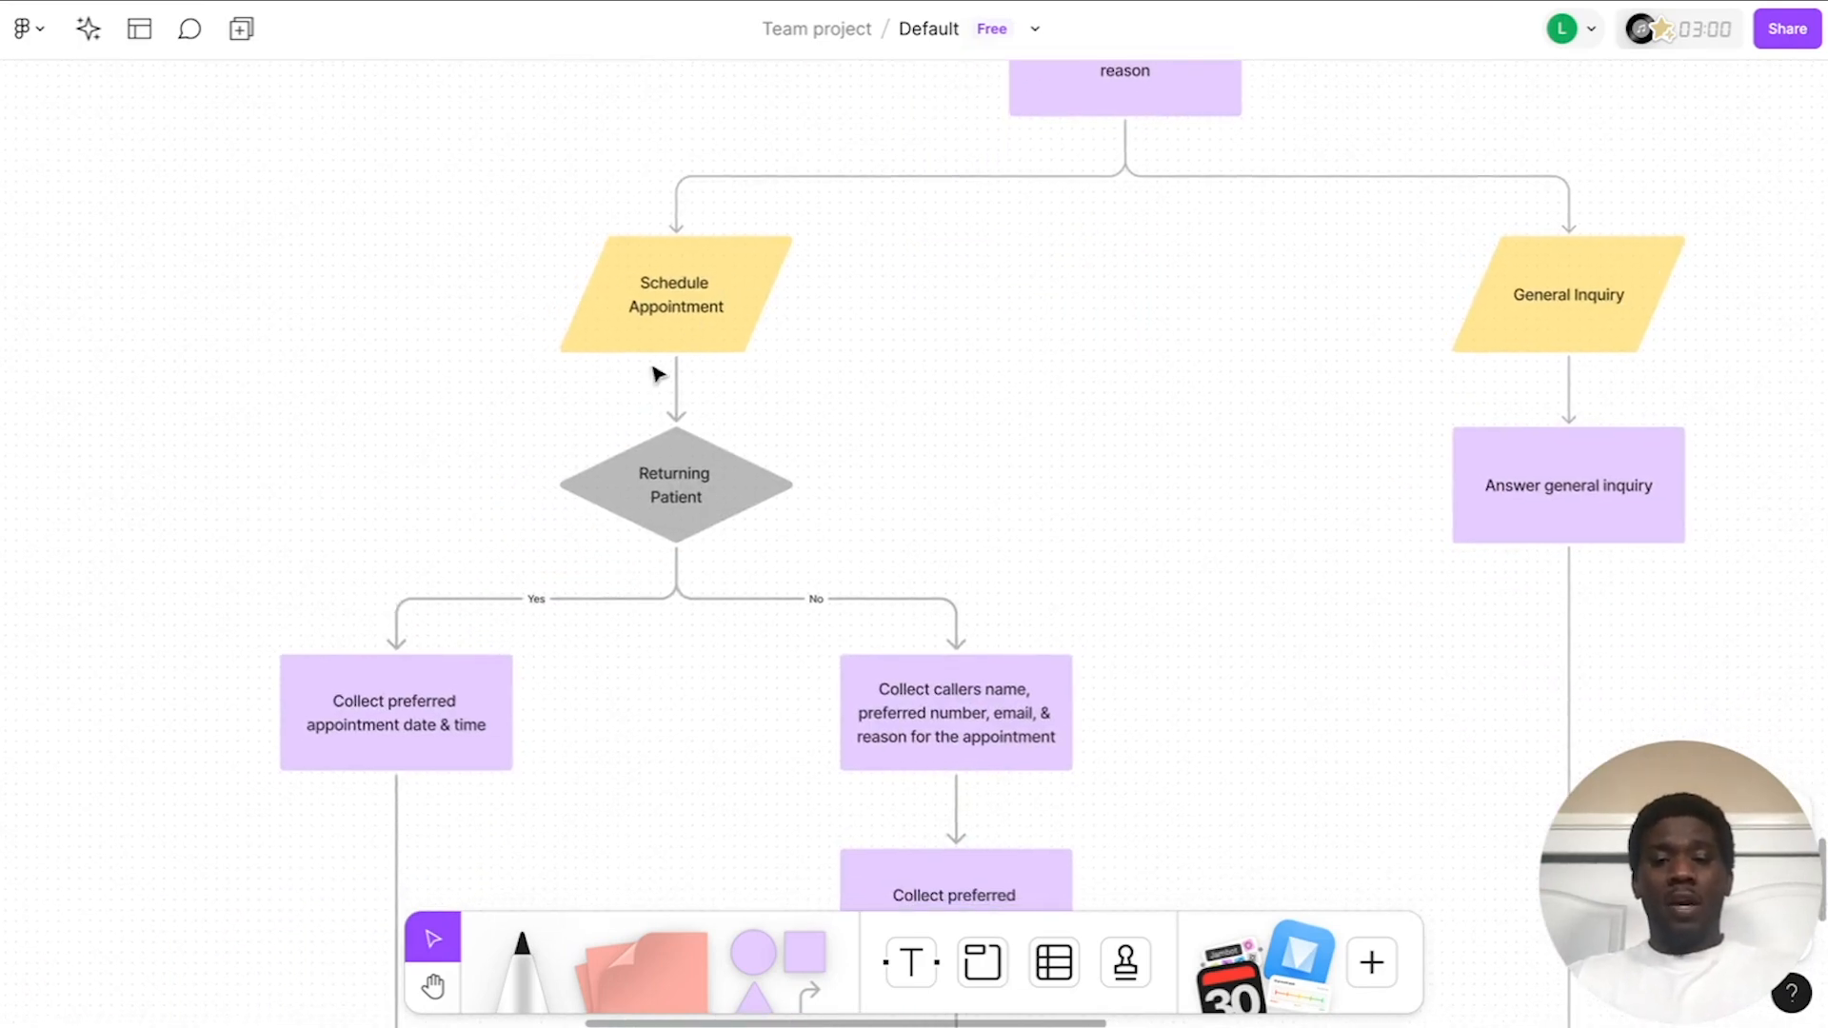
scroll(657, 374, "down", 3)
scroll(714, 186, "up", 3)
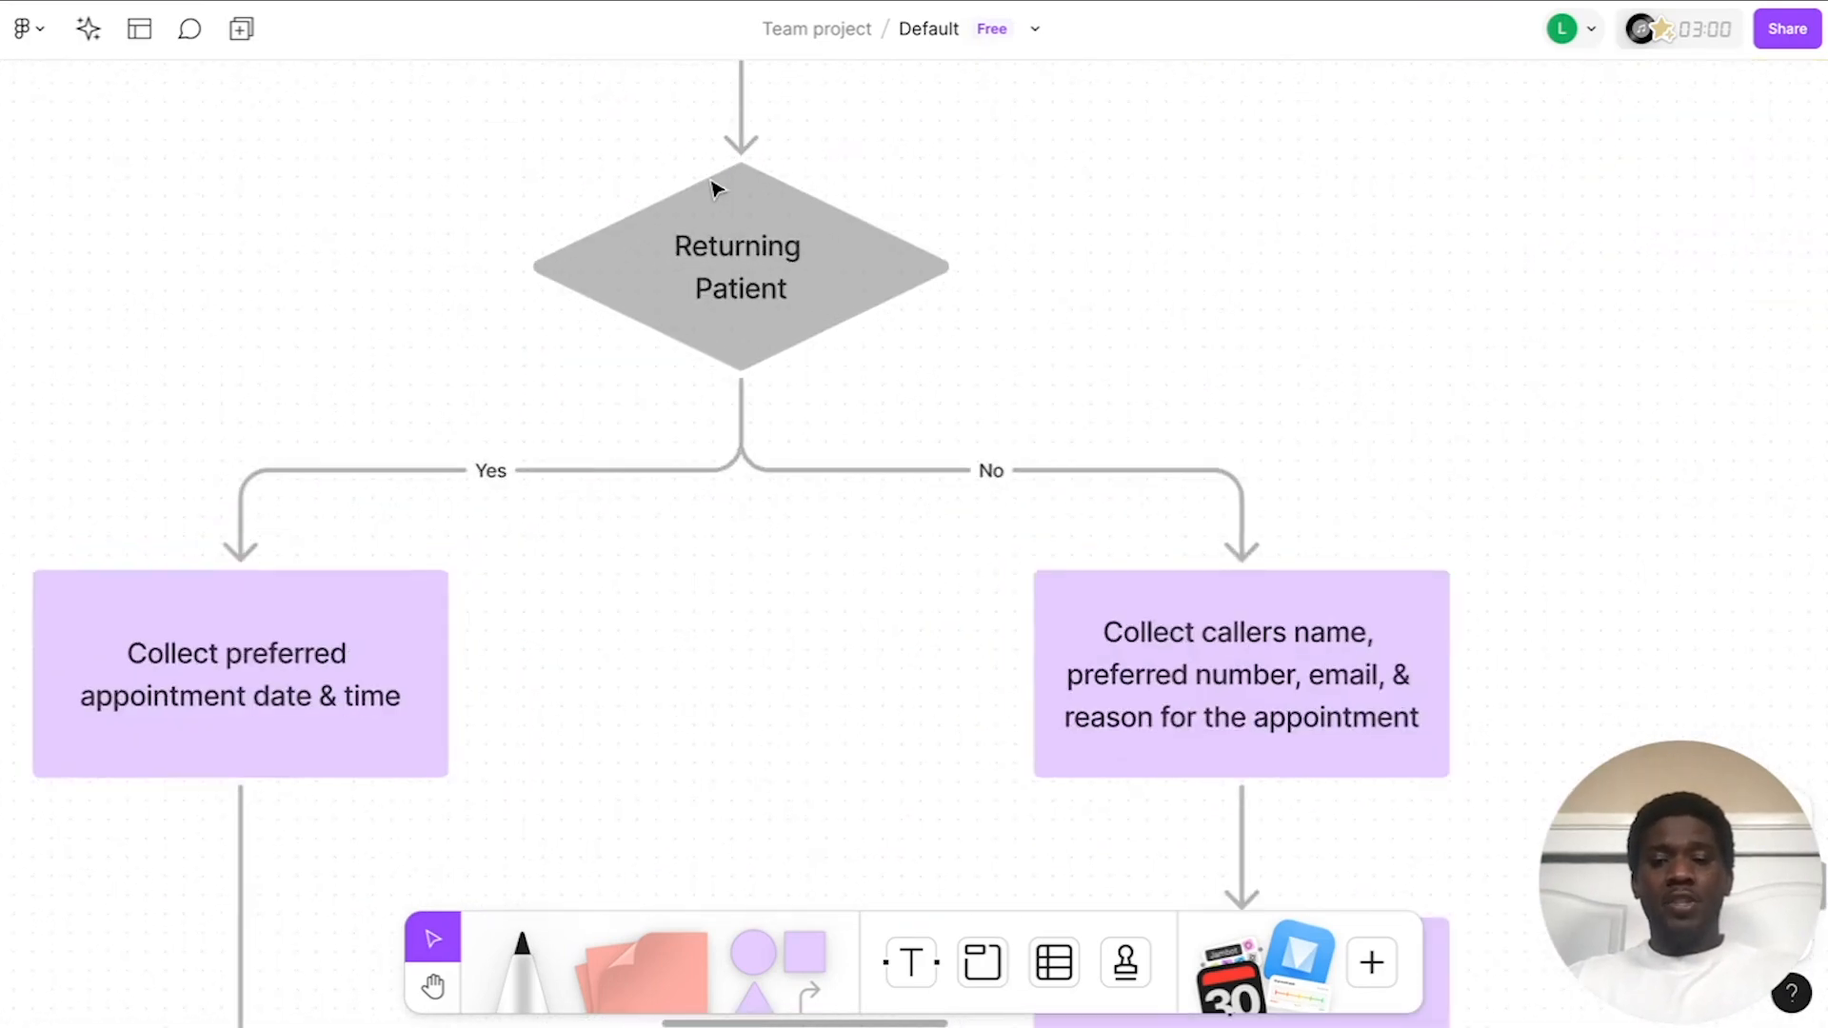
scroll(716, 188, "down", 5)
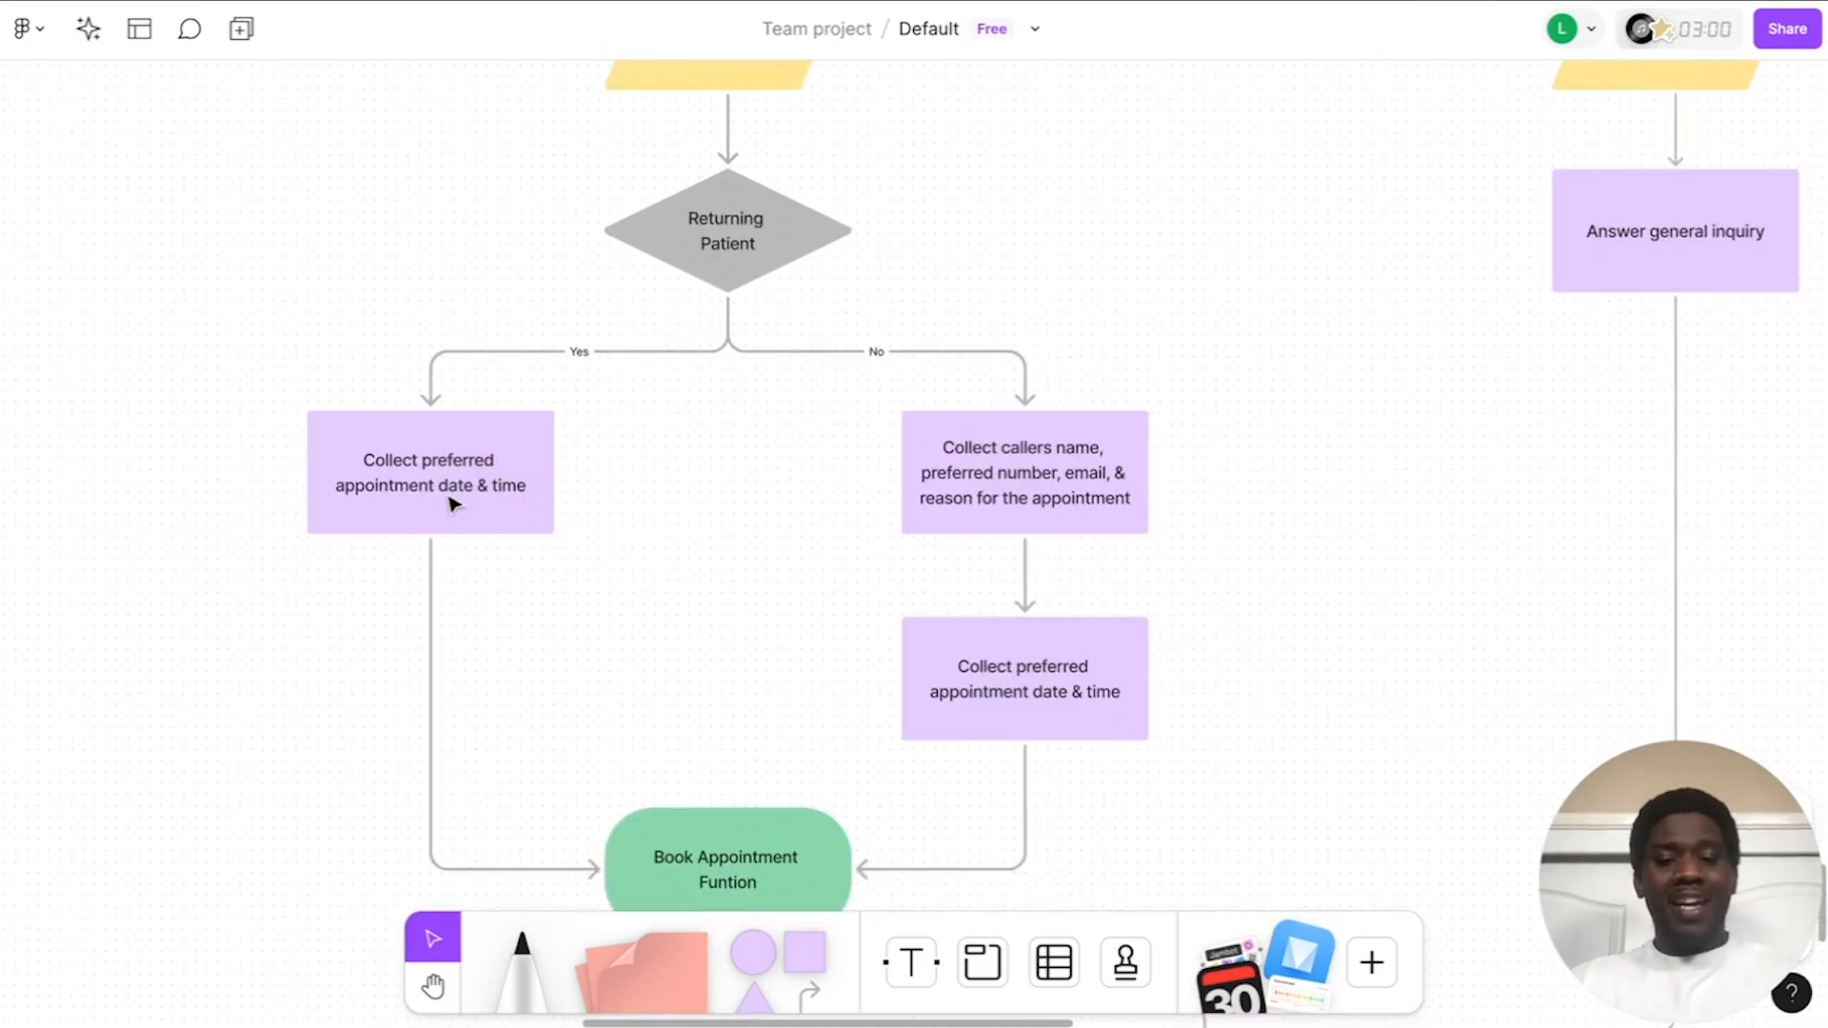
scroll(624, 583, "down", 3)
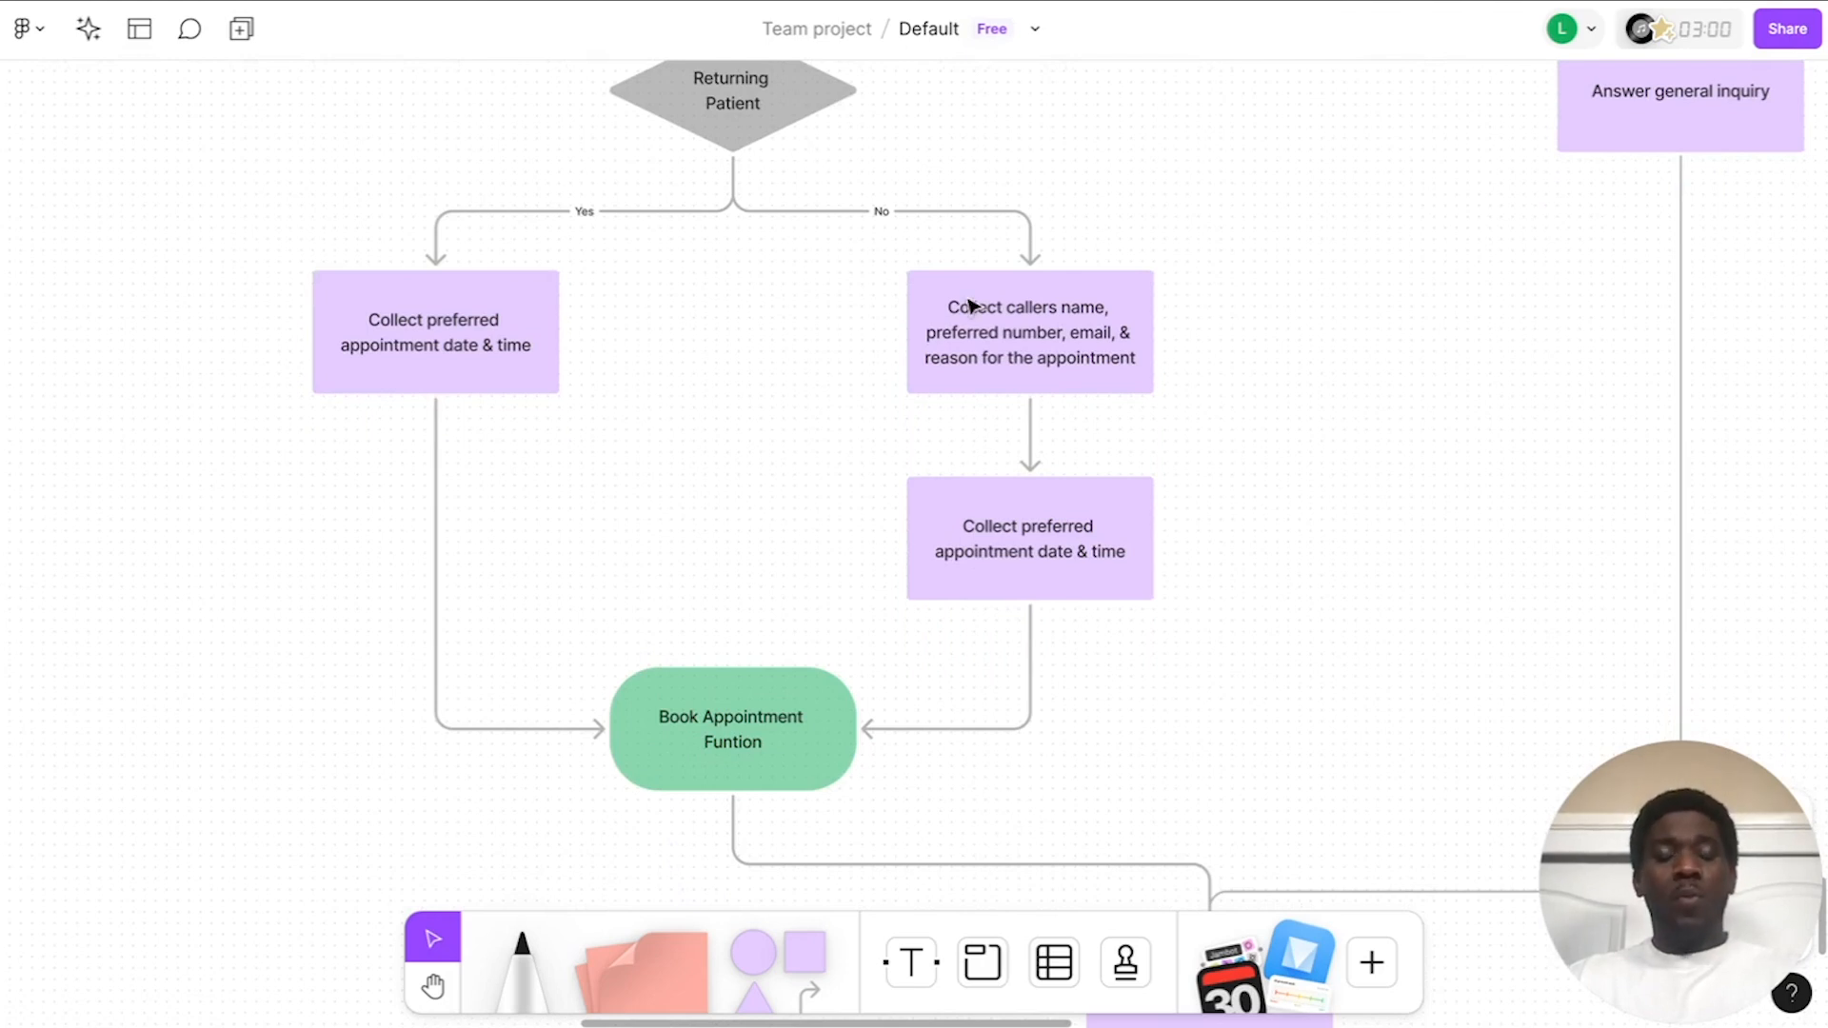
scroll(969, 304, "up", 3)
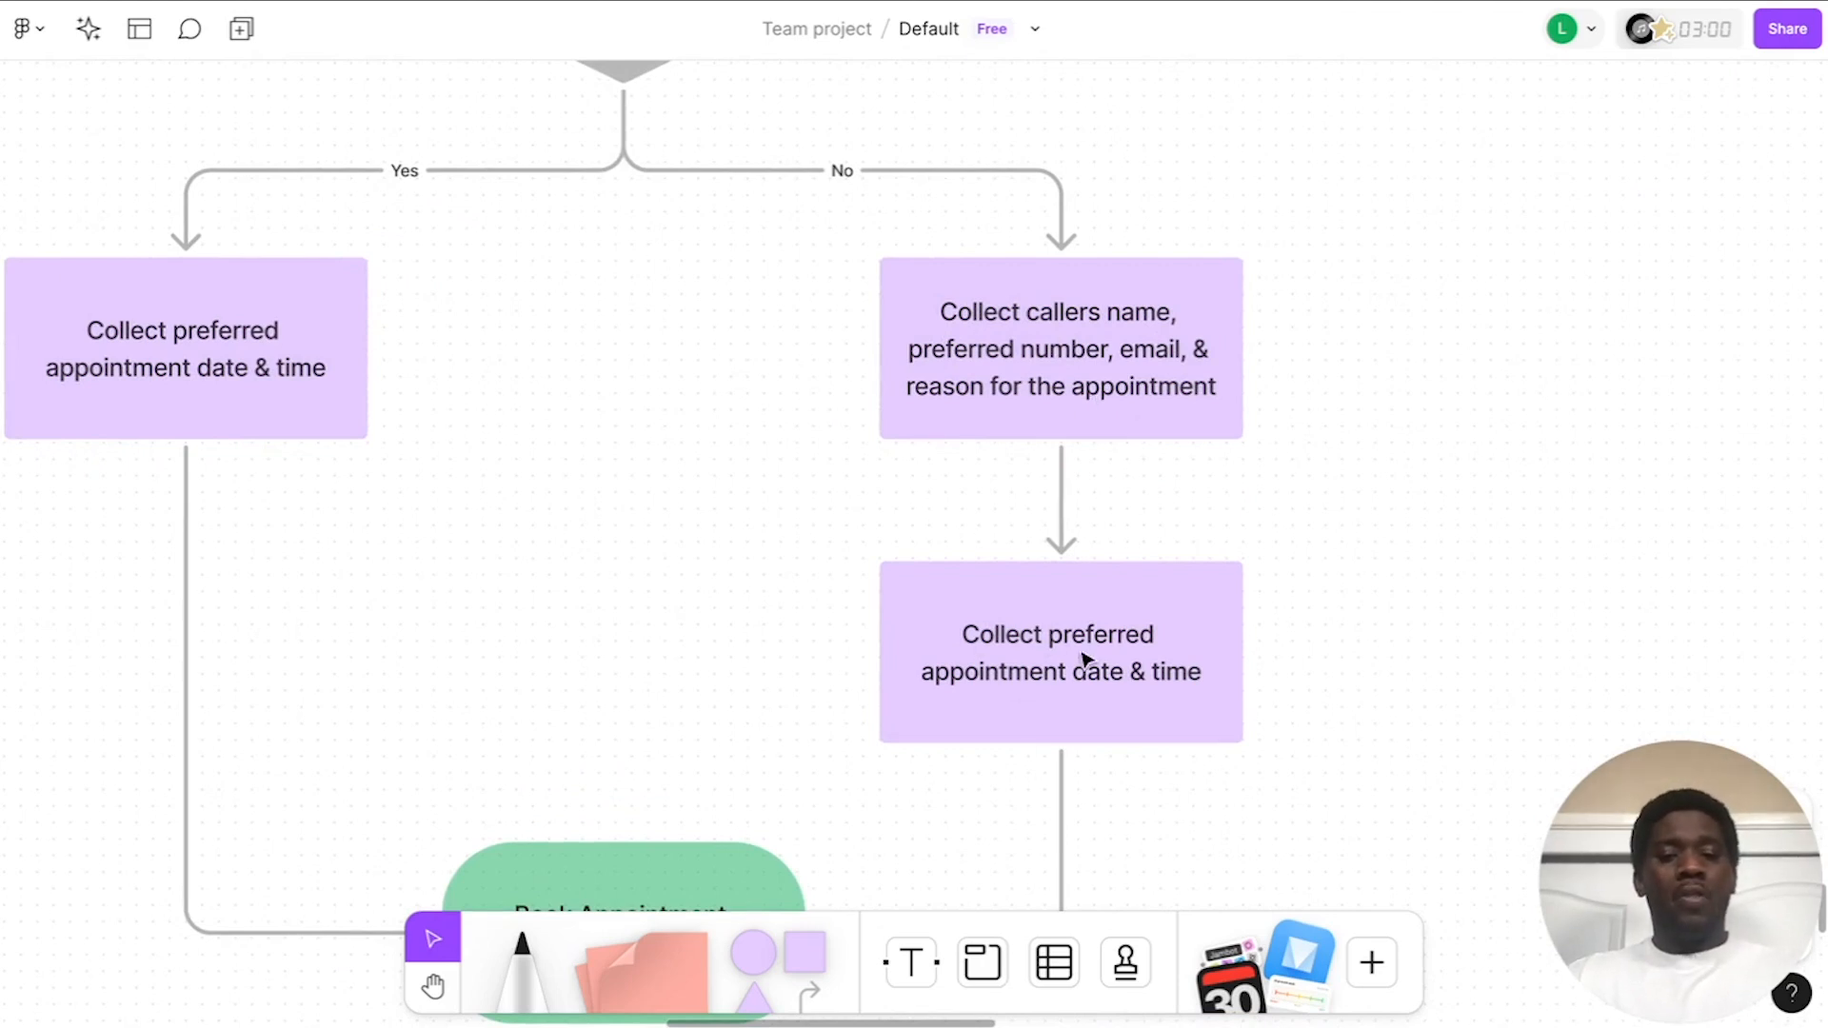
scroll(1052, 671, "down", 3)
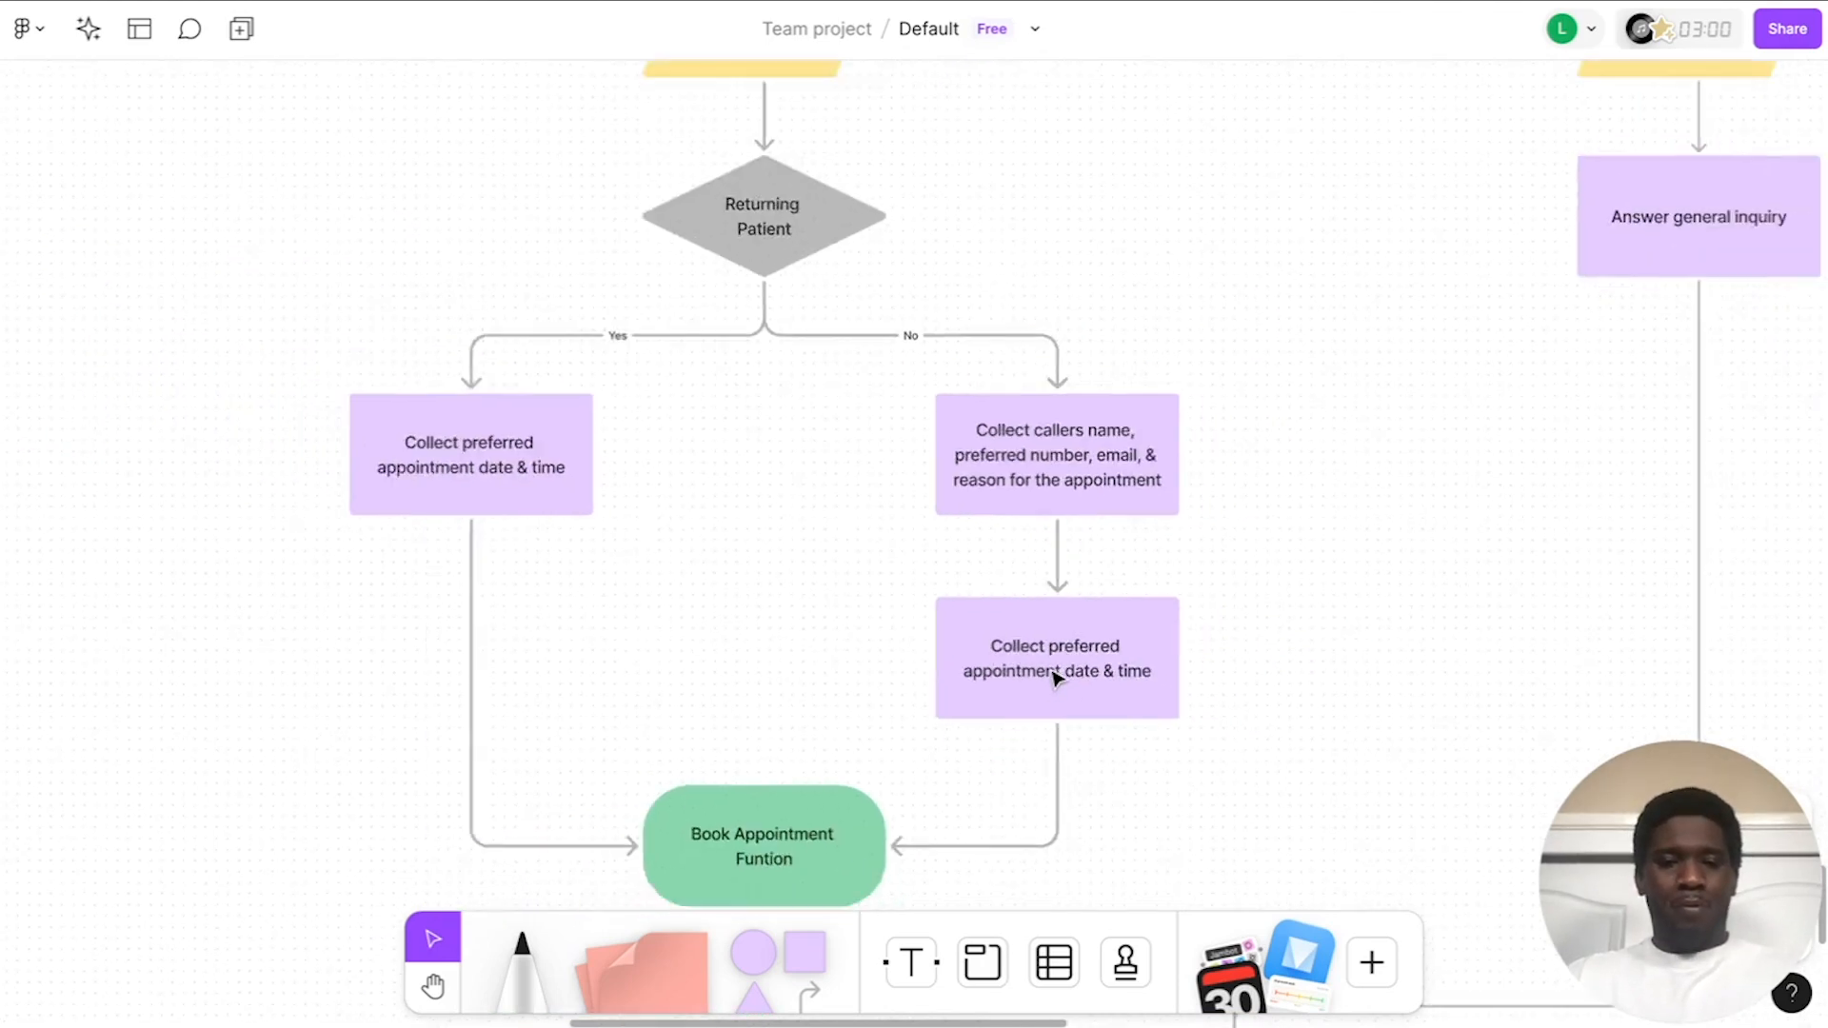
scroll(1052, 671, "up", 6)
scroll(932, 588, "right", 3)
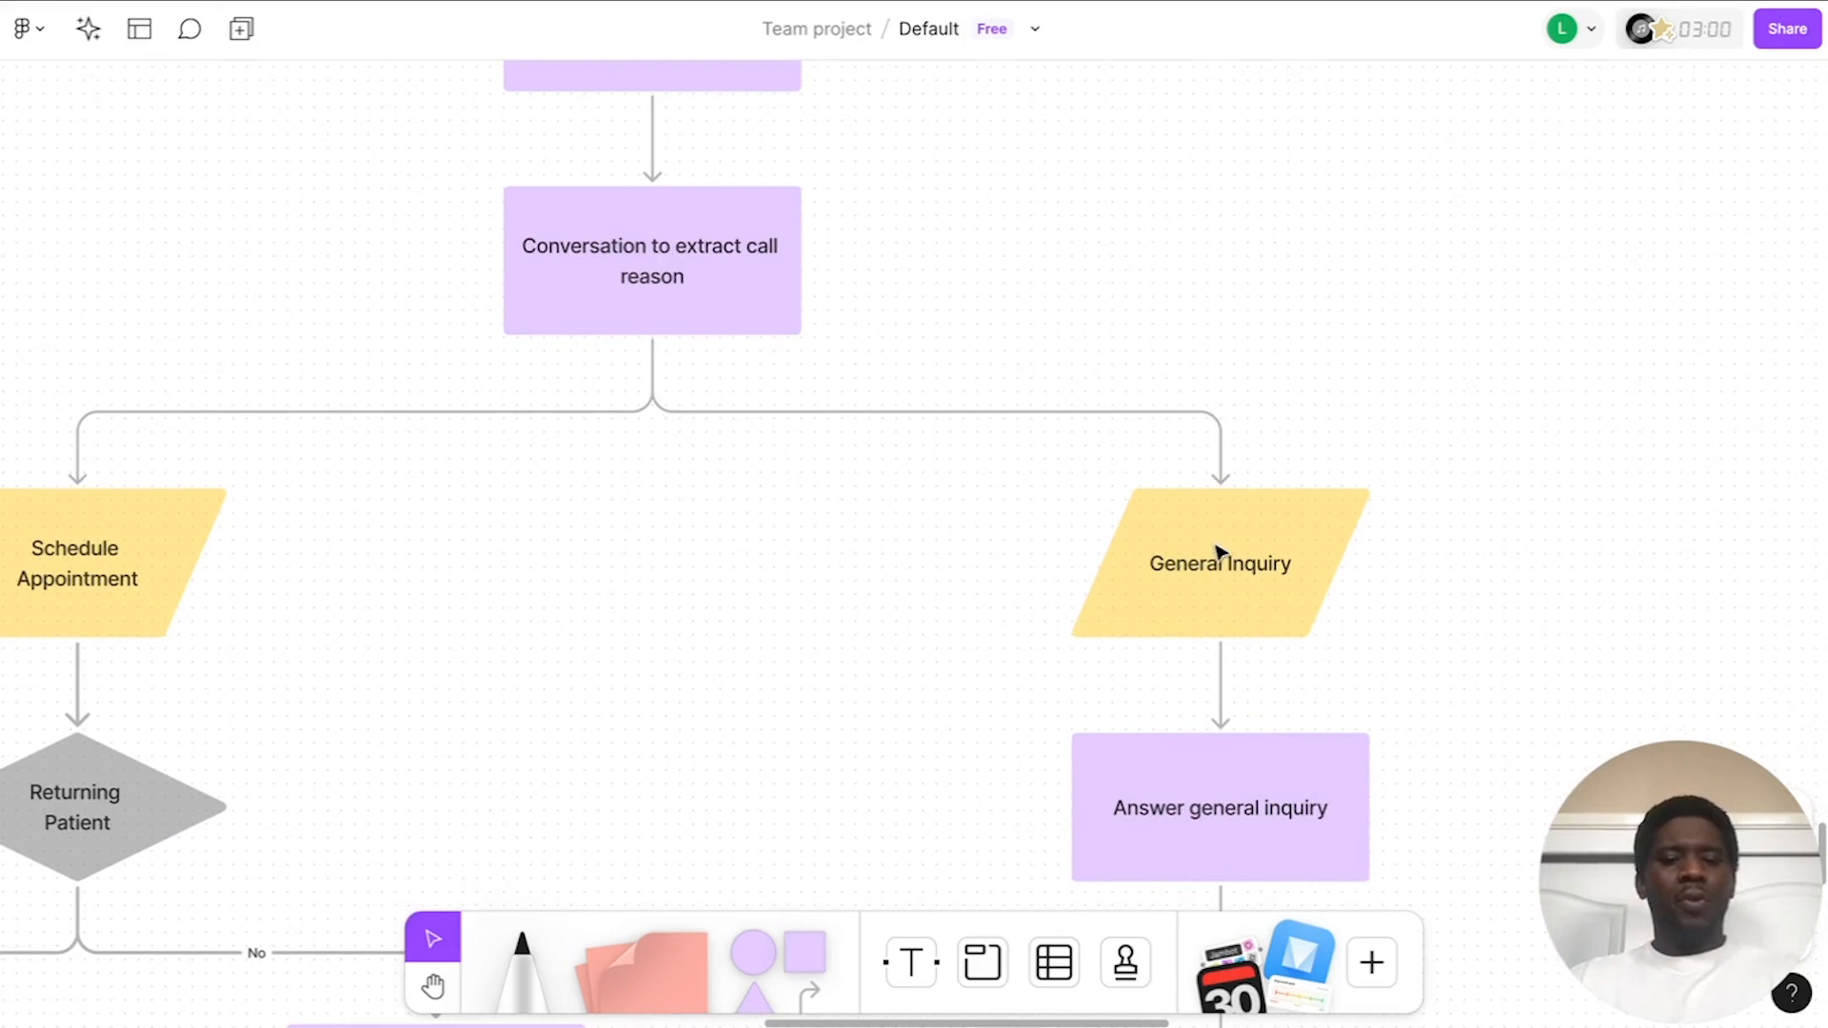
scroll(947, 616, "down", 3)
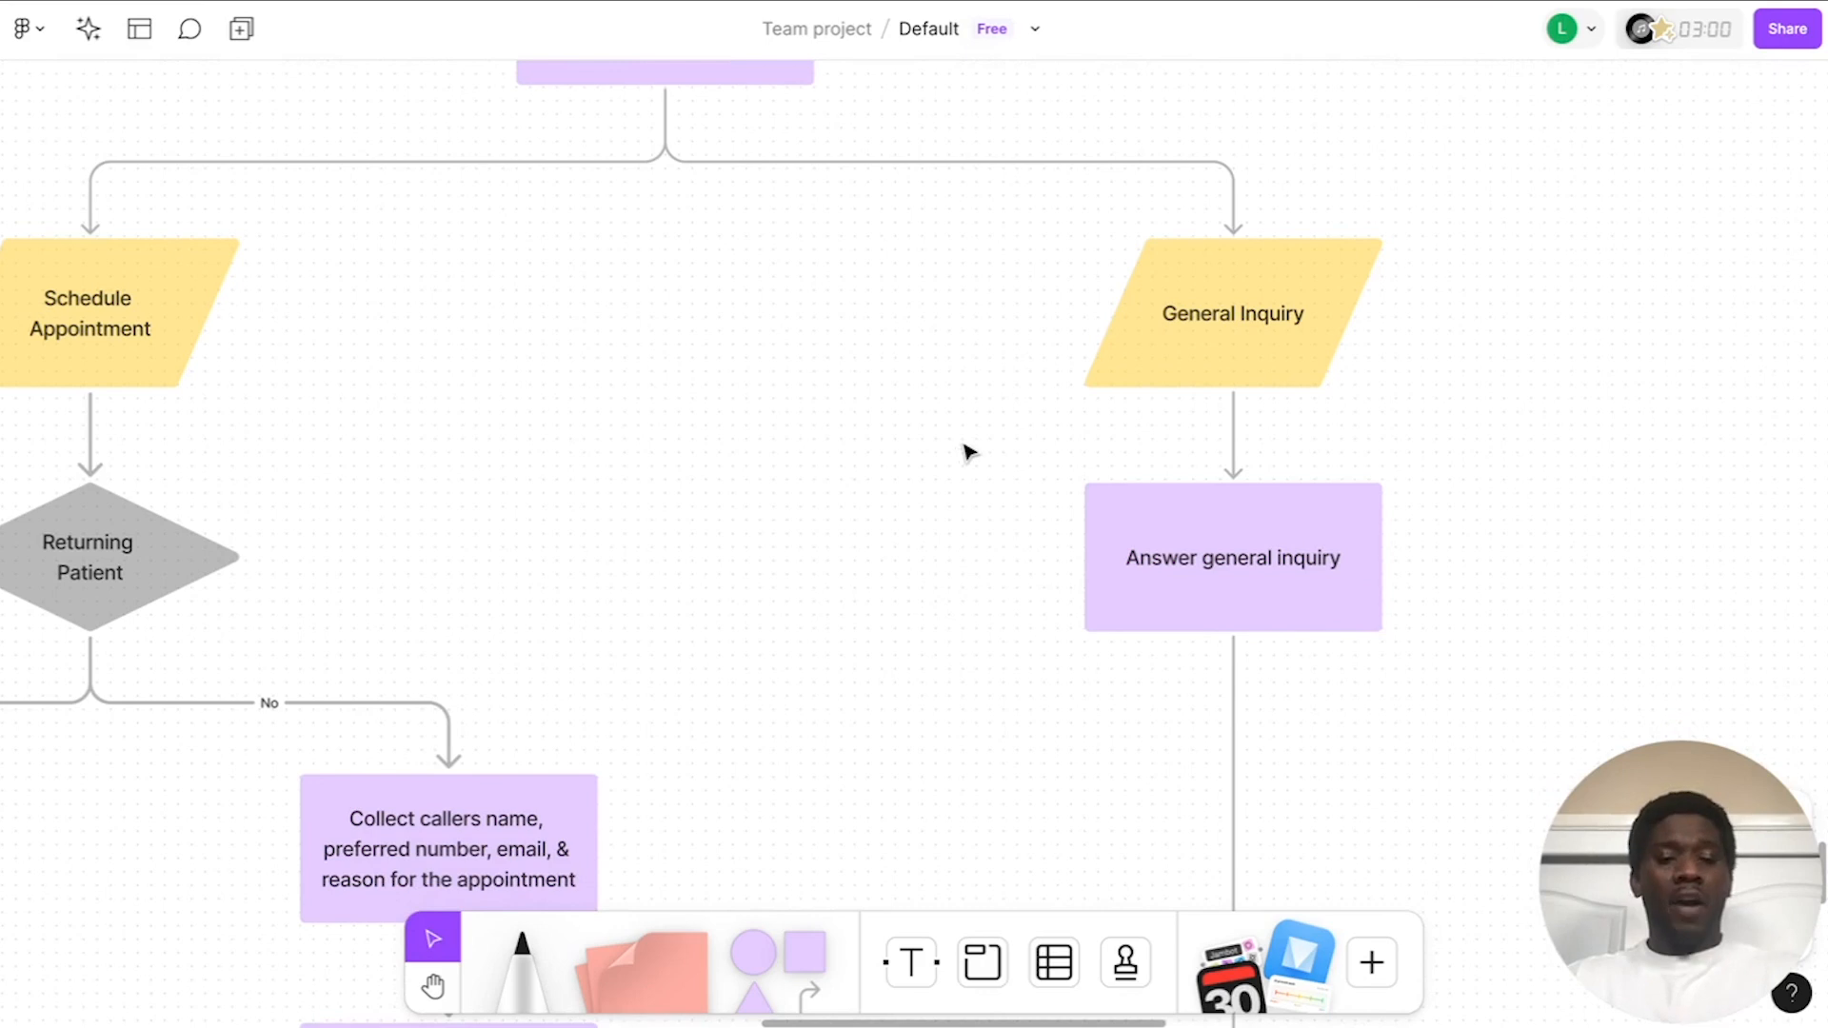
scroll(968, 451, "down", 6)
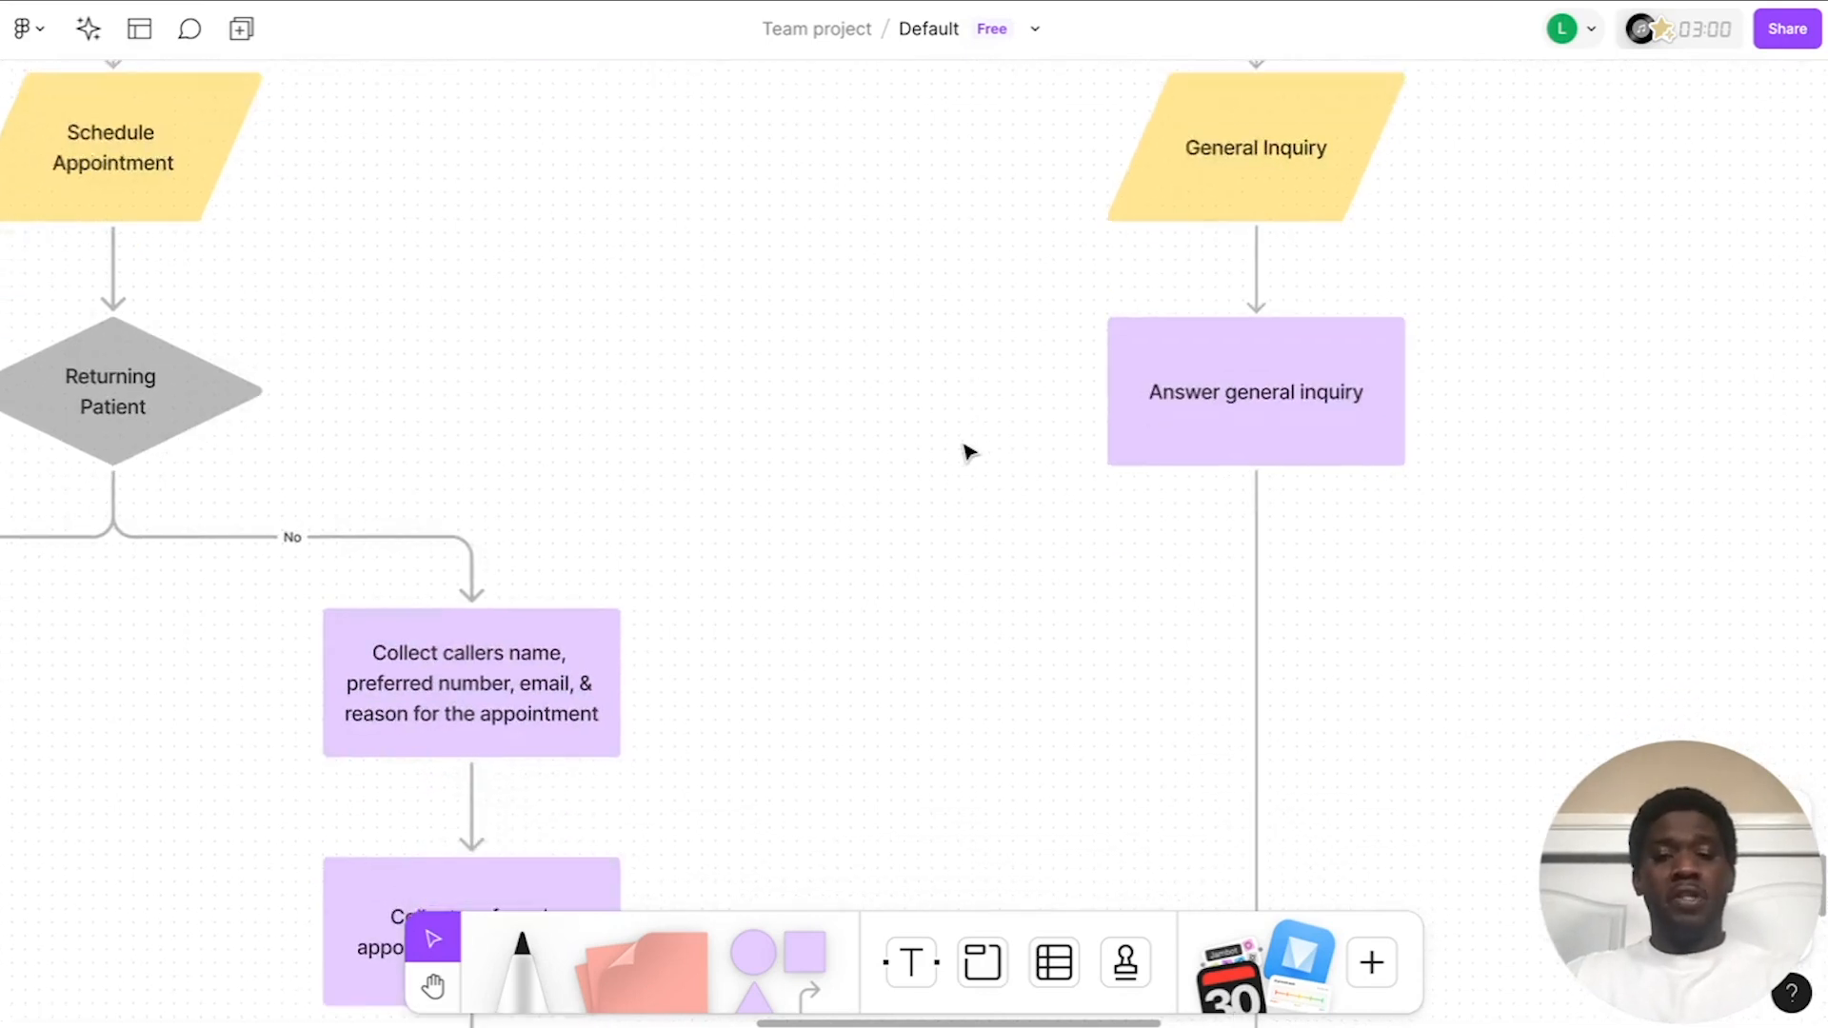
scroll(968, 451, "down", 3)
scroll(969, 451, "down", 2)
scroll(968, 451, "down", 5)
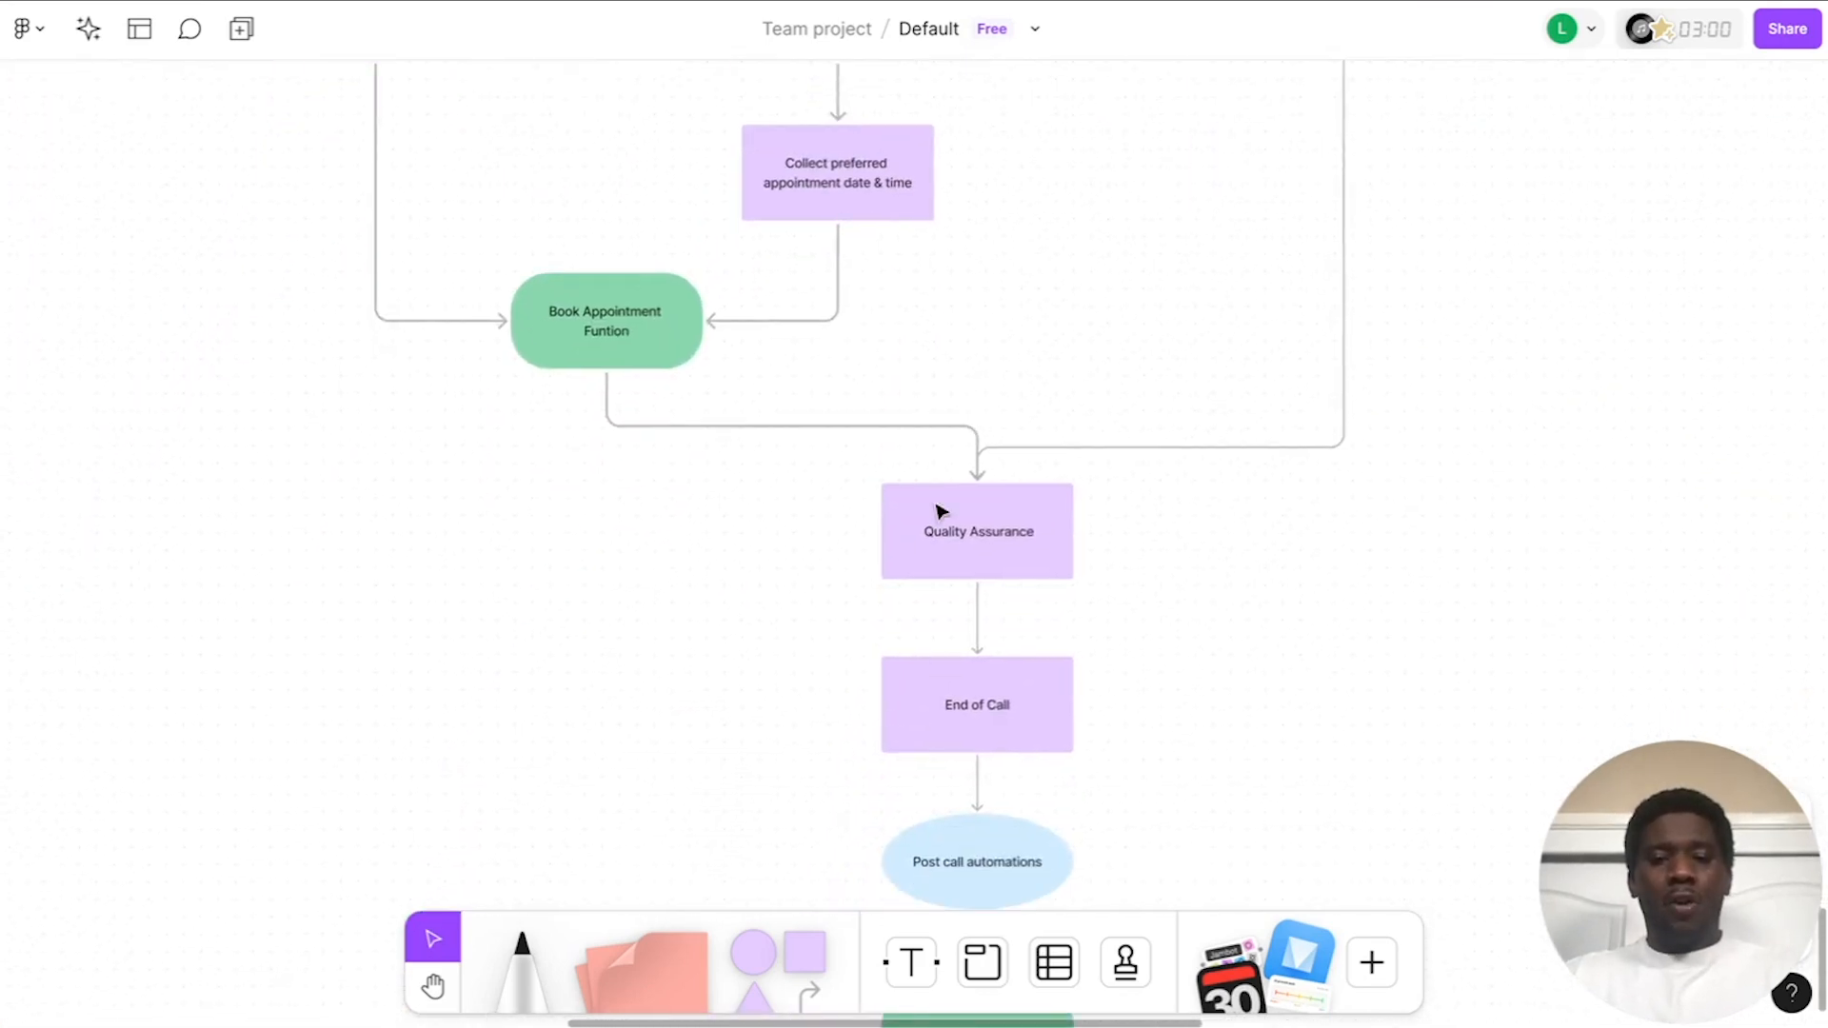
scroll(975, 551, "down", 3)
scroll(975, 554, "up", 5)
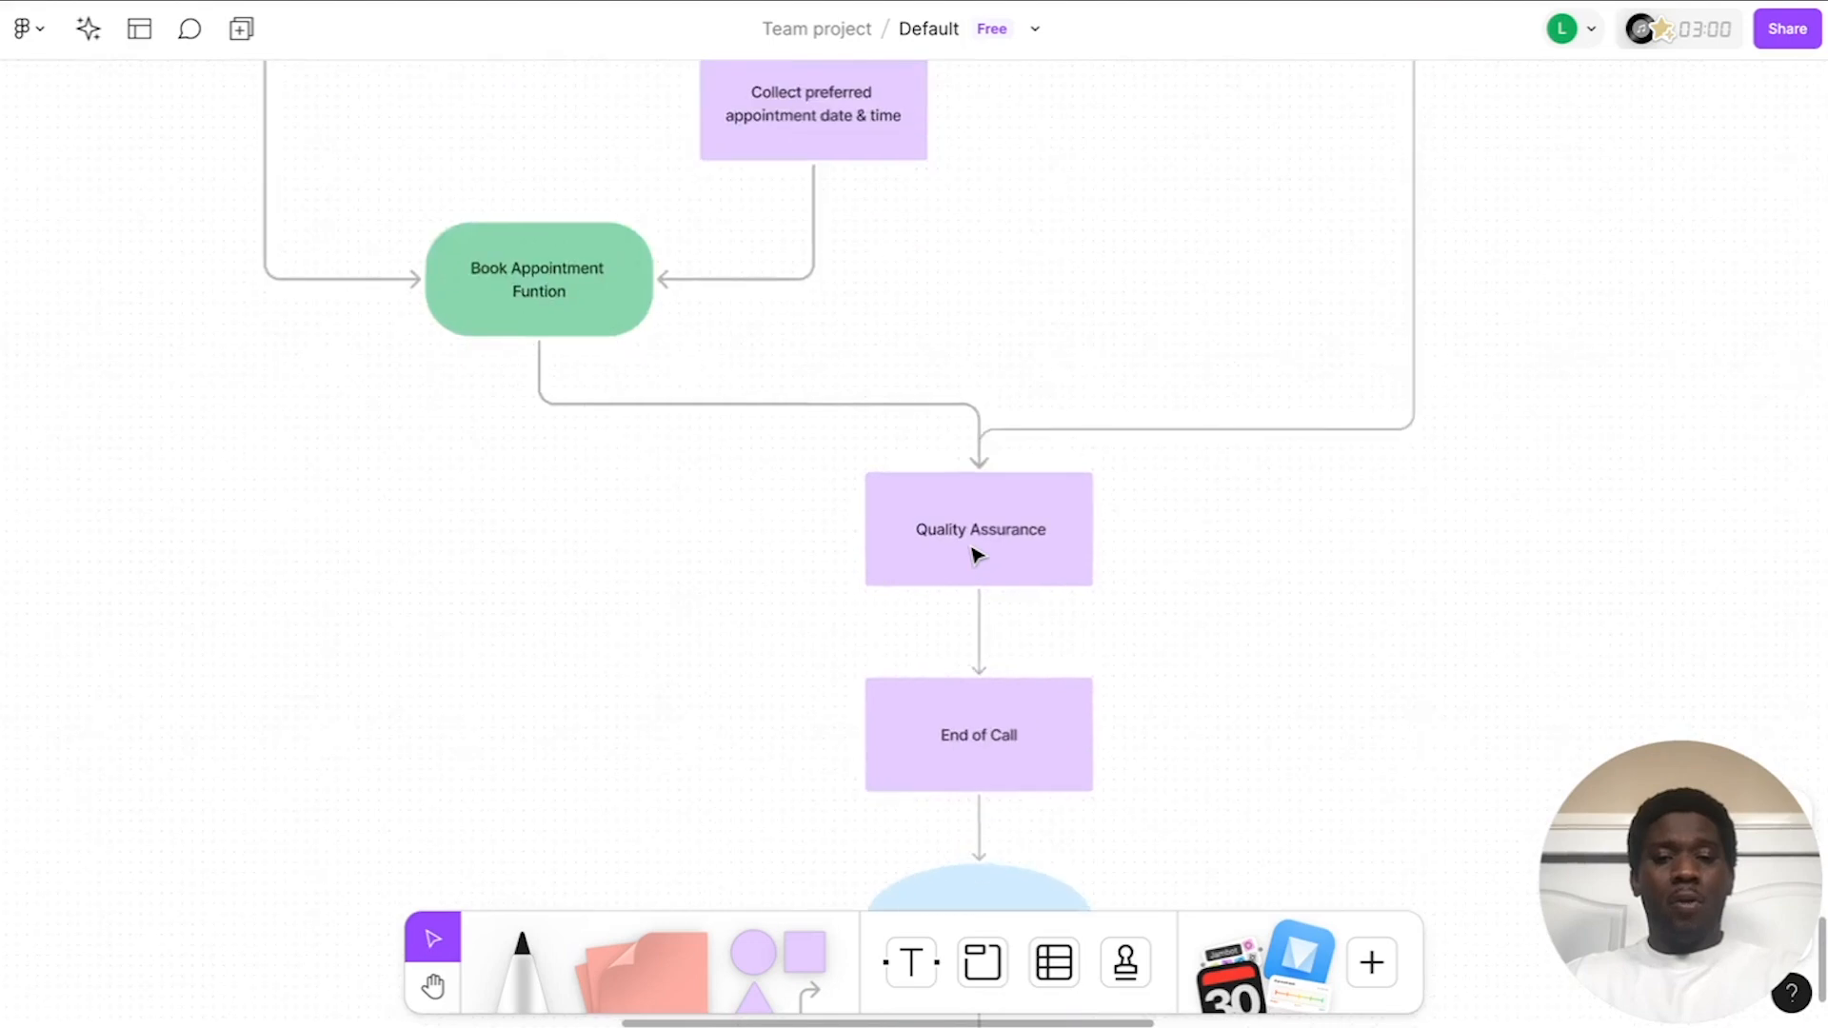
scroll(982, 585, "up", 2)
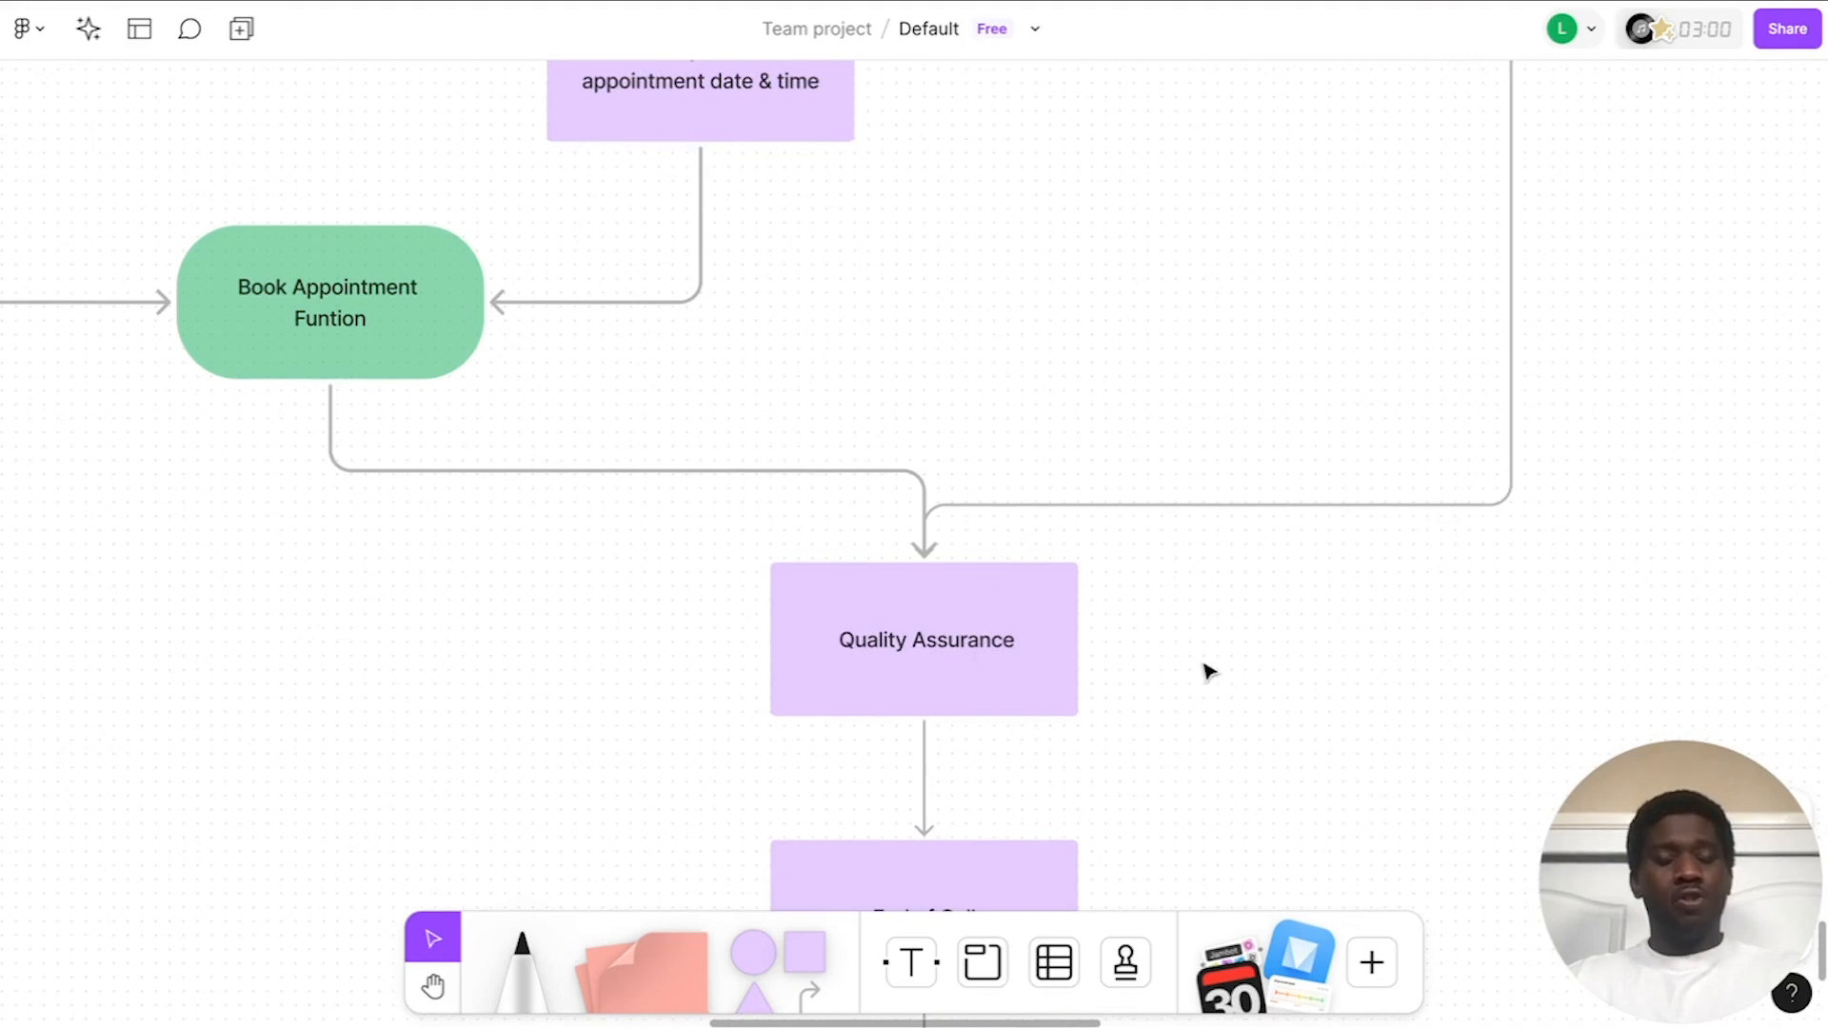
scroll(1204, 668, "down", 5)
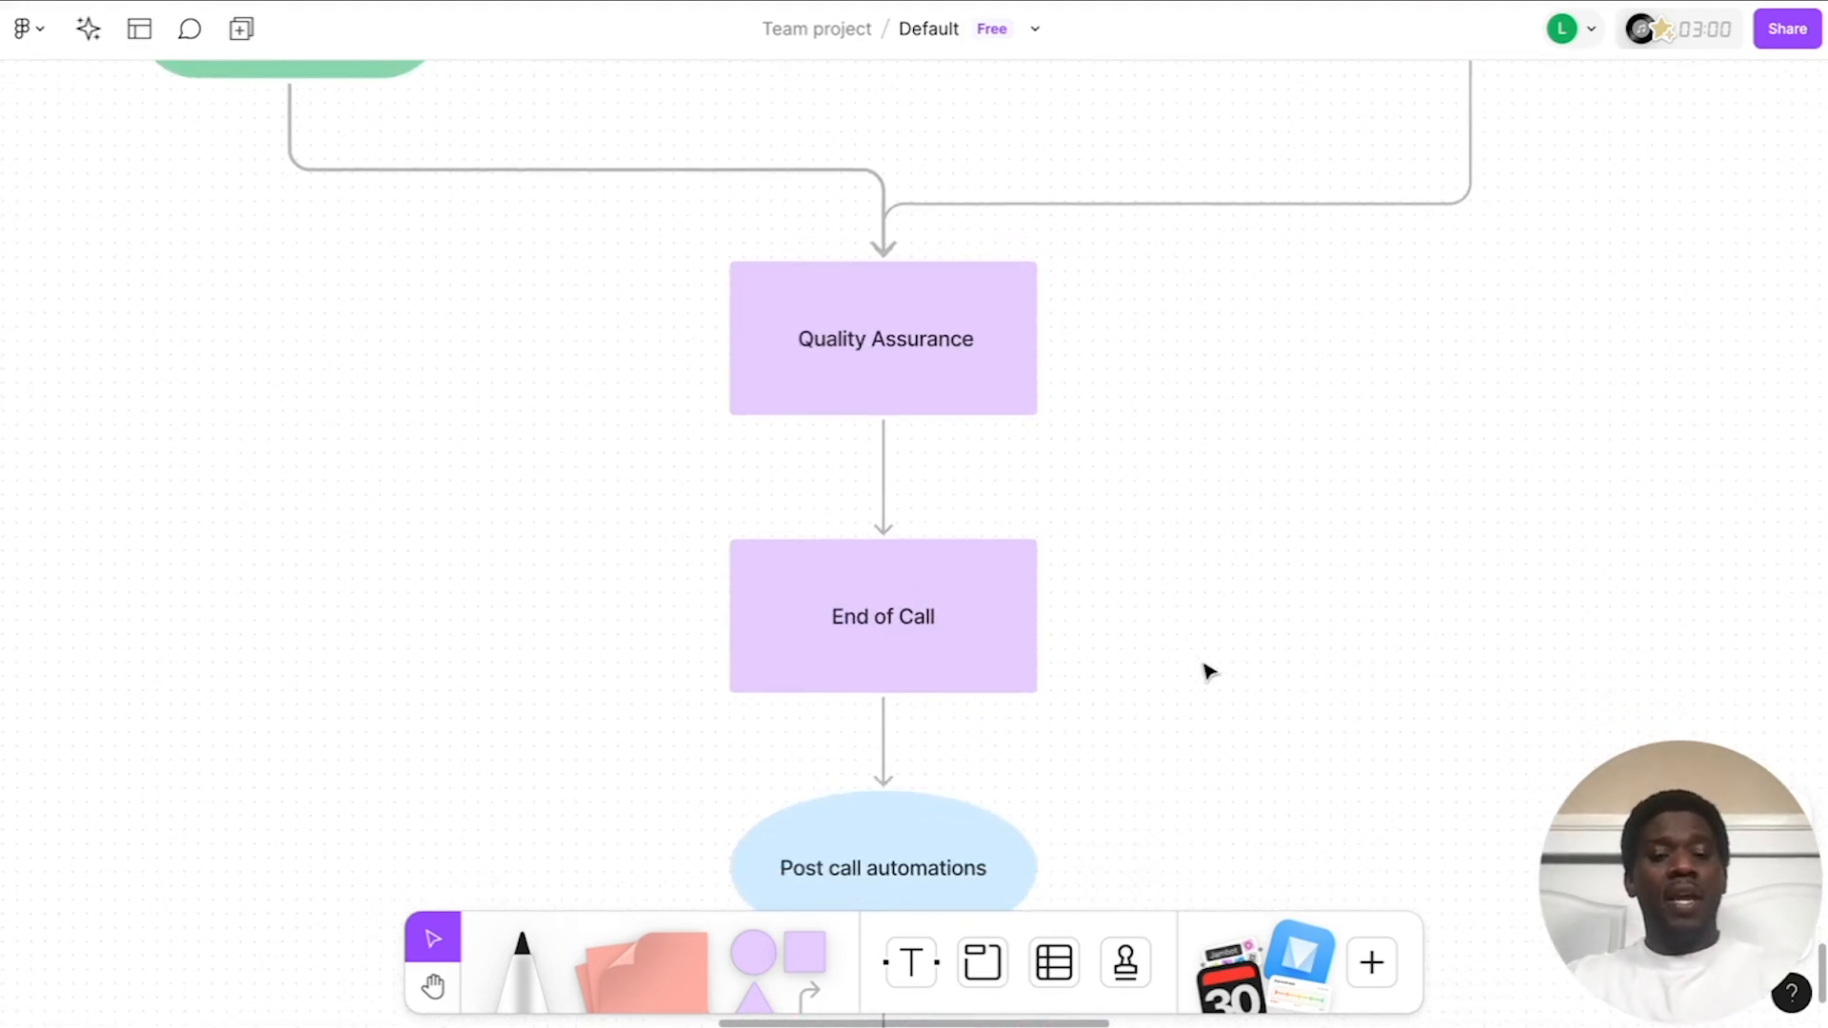
scroll(1209, 671, "down", 4)
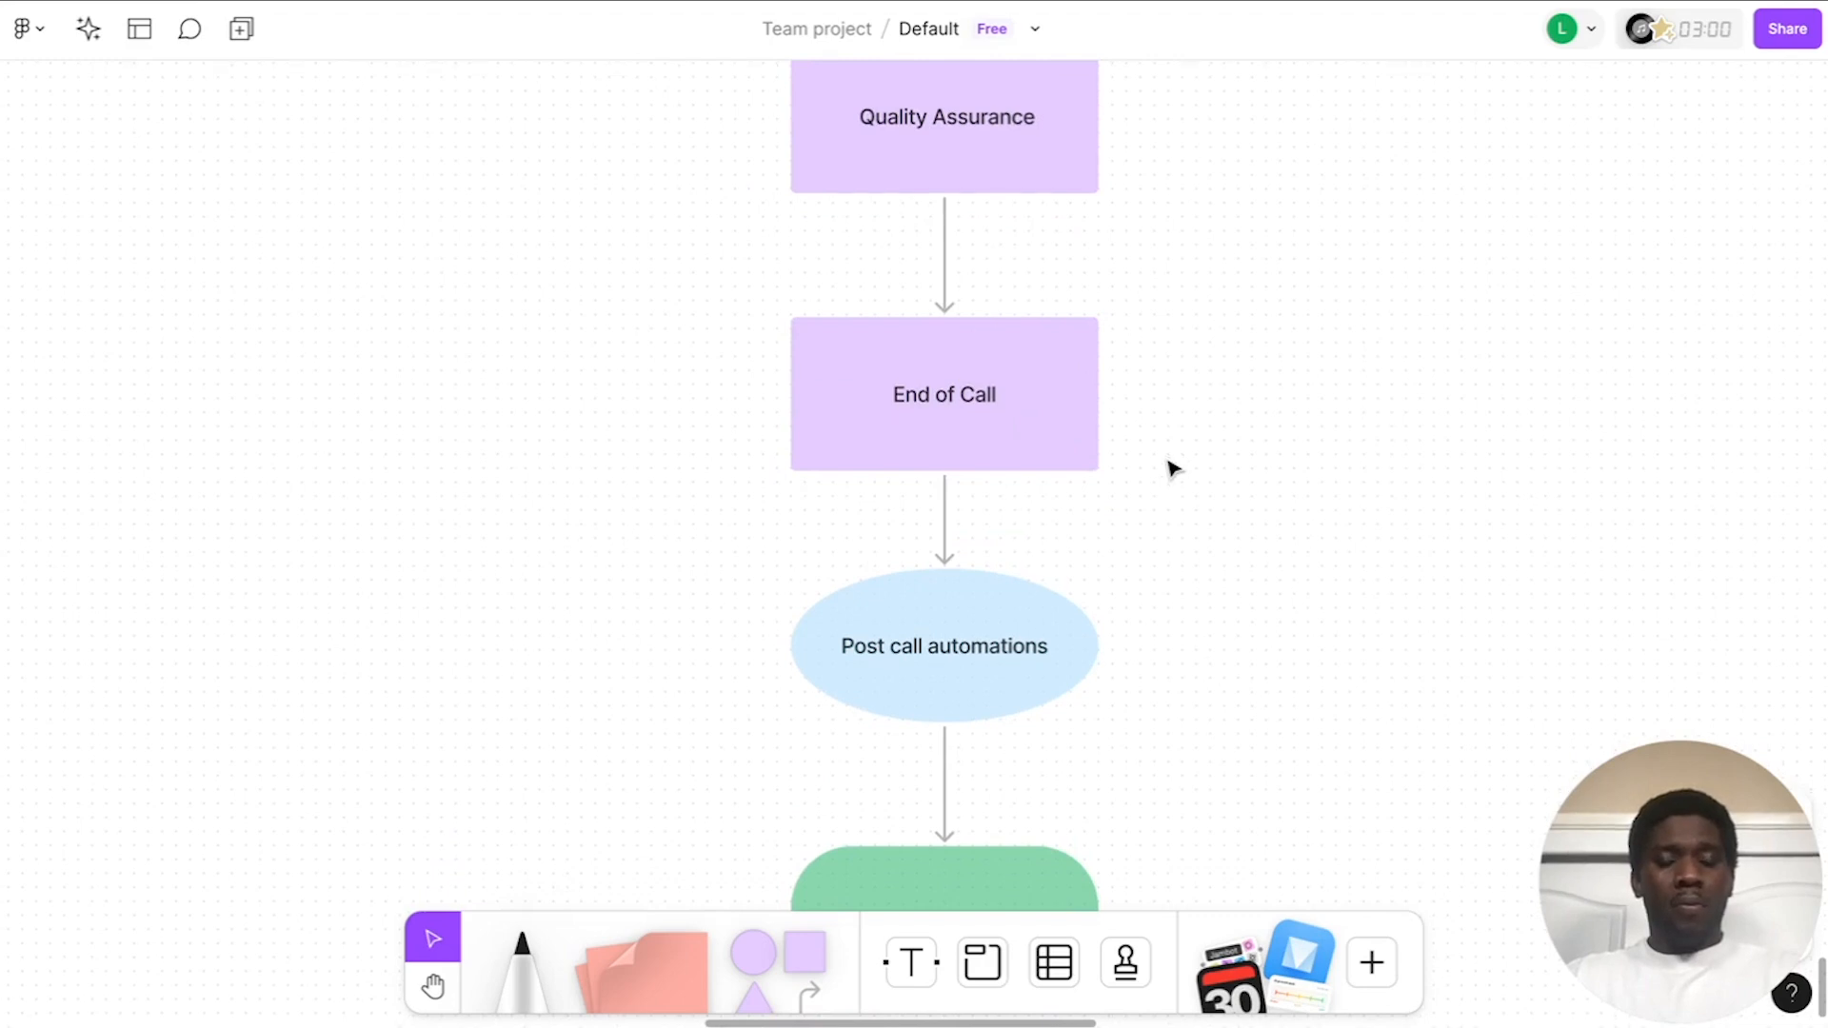
scroll(1173, 469, "down", 4)
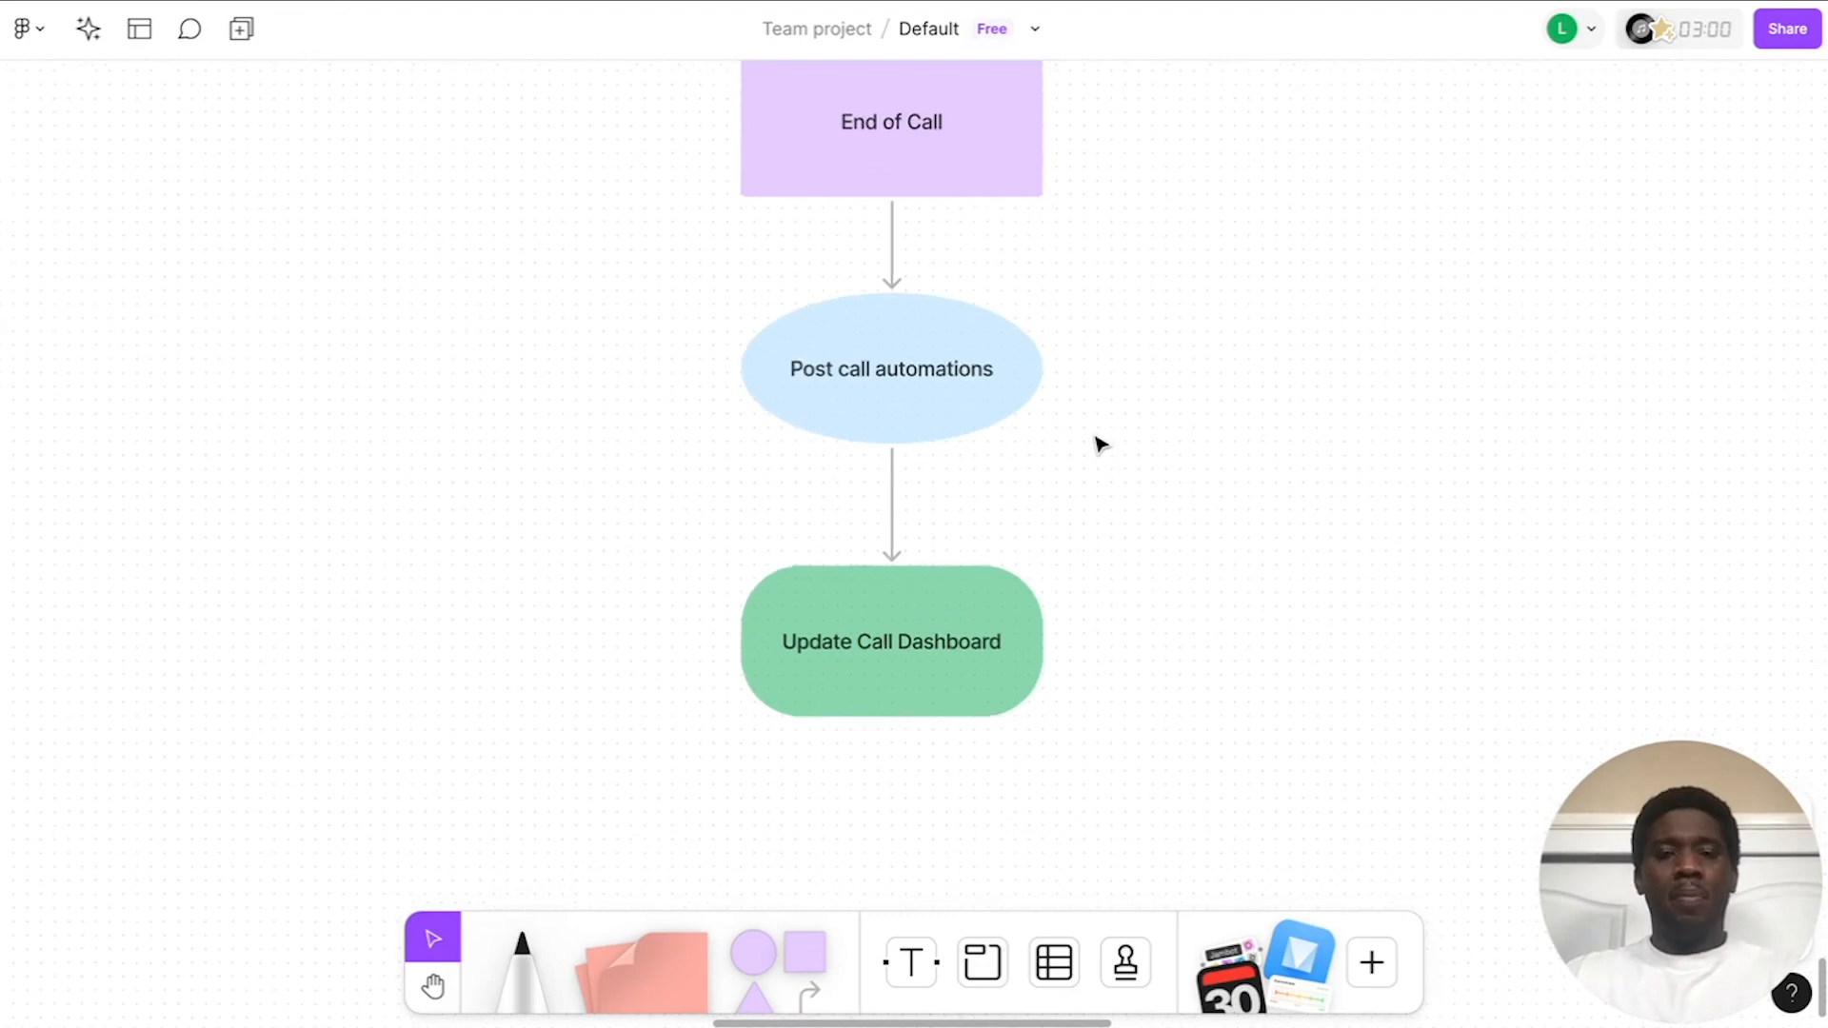
scroll(1093, 447, "down", 5)
scroll(1097, 440, "up", 8)
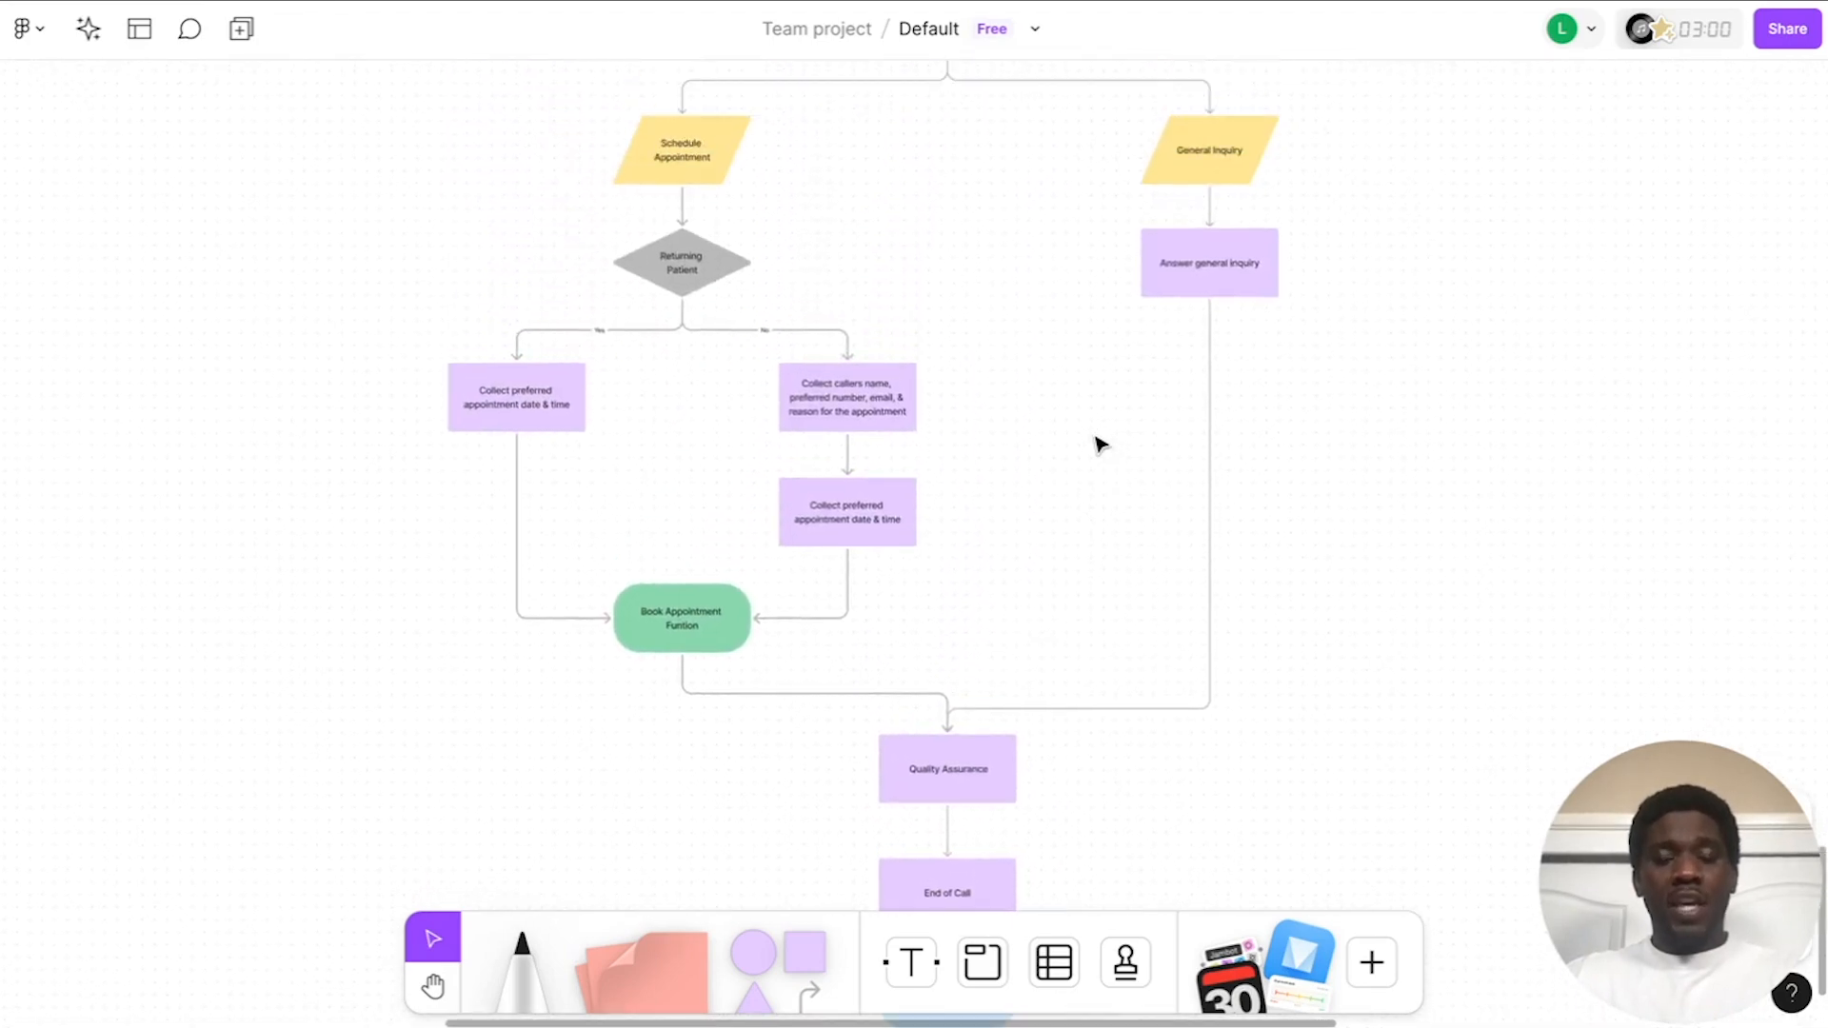
scroll(1033, 504, "up", 9)
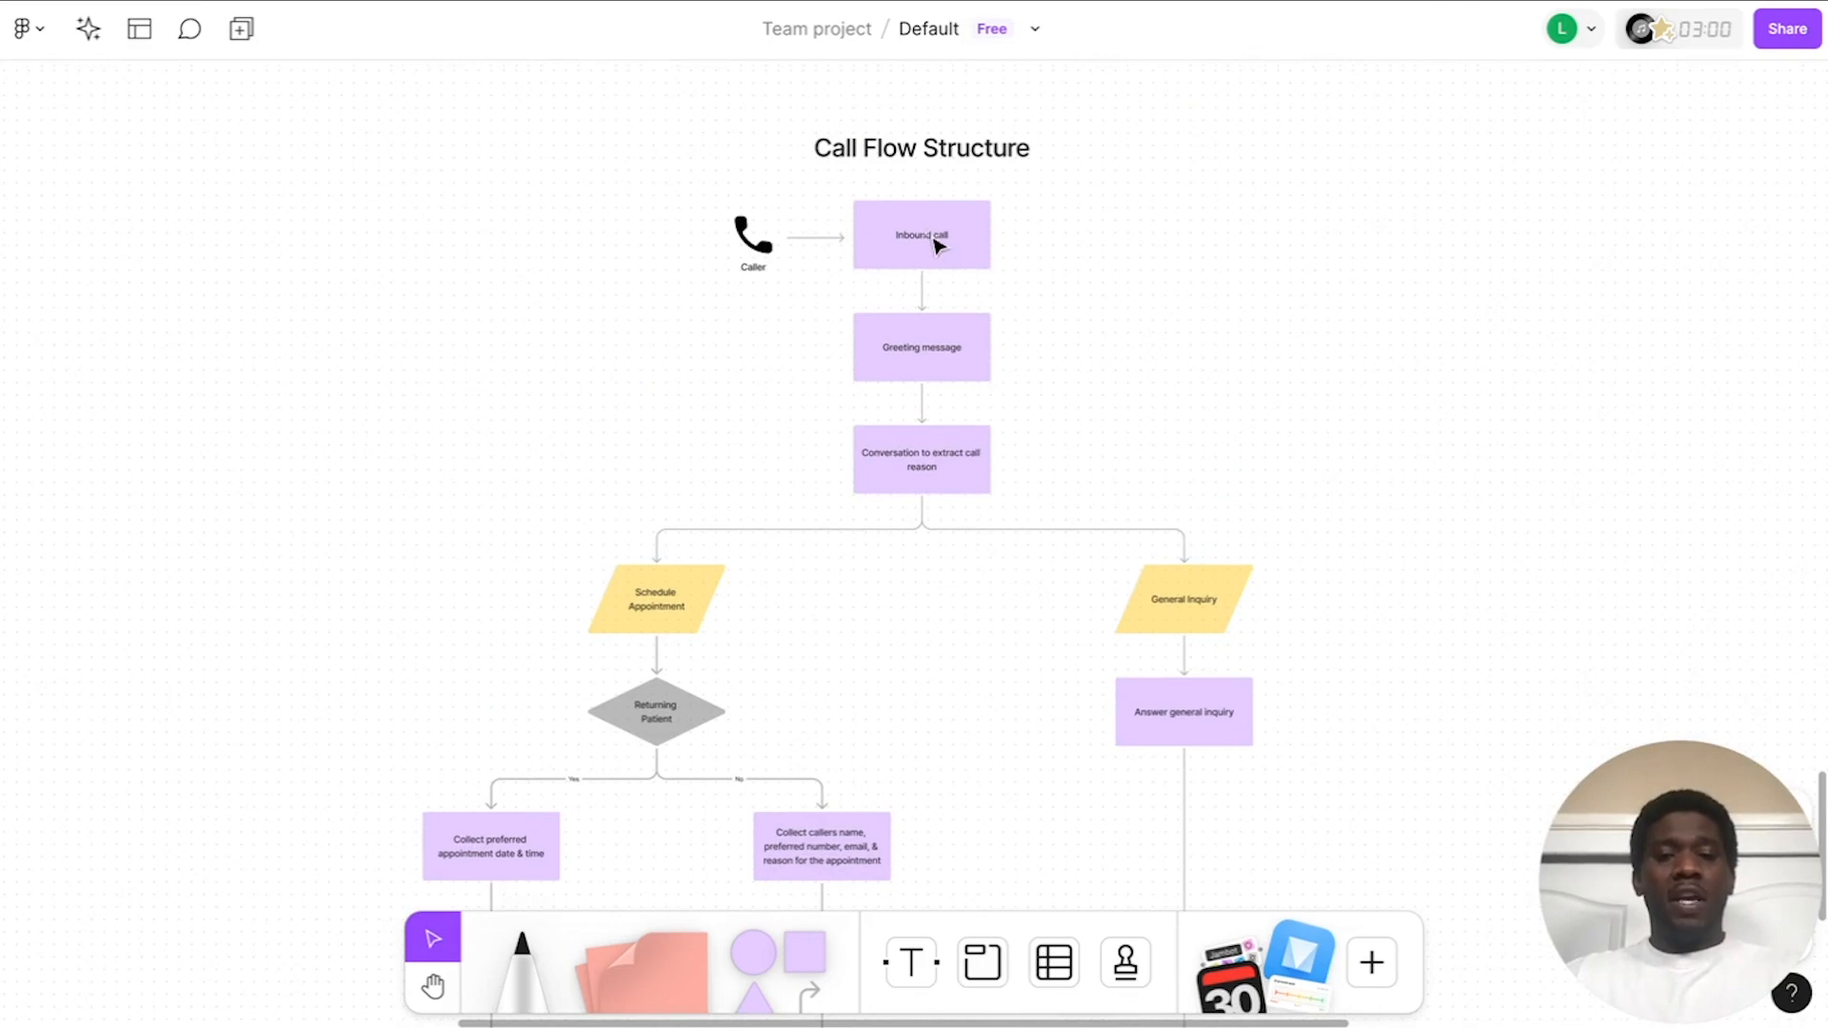
scroll(1050, 368, "down", 16)
scroll(1000, 534, "down", 2)
scroll(987, 587, "up", 5)
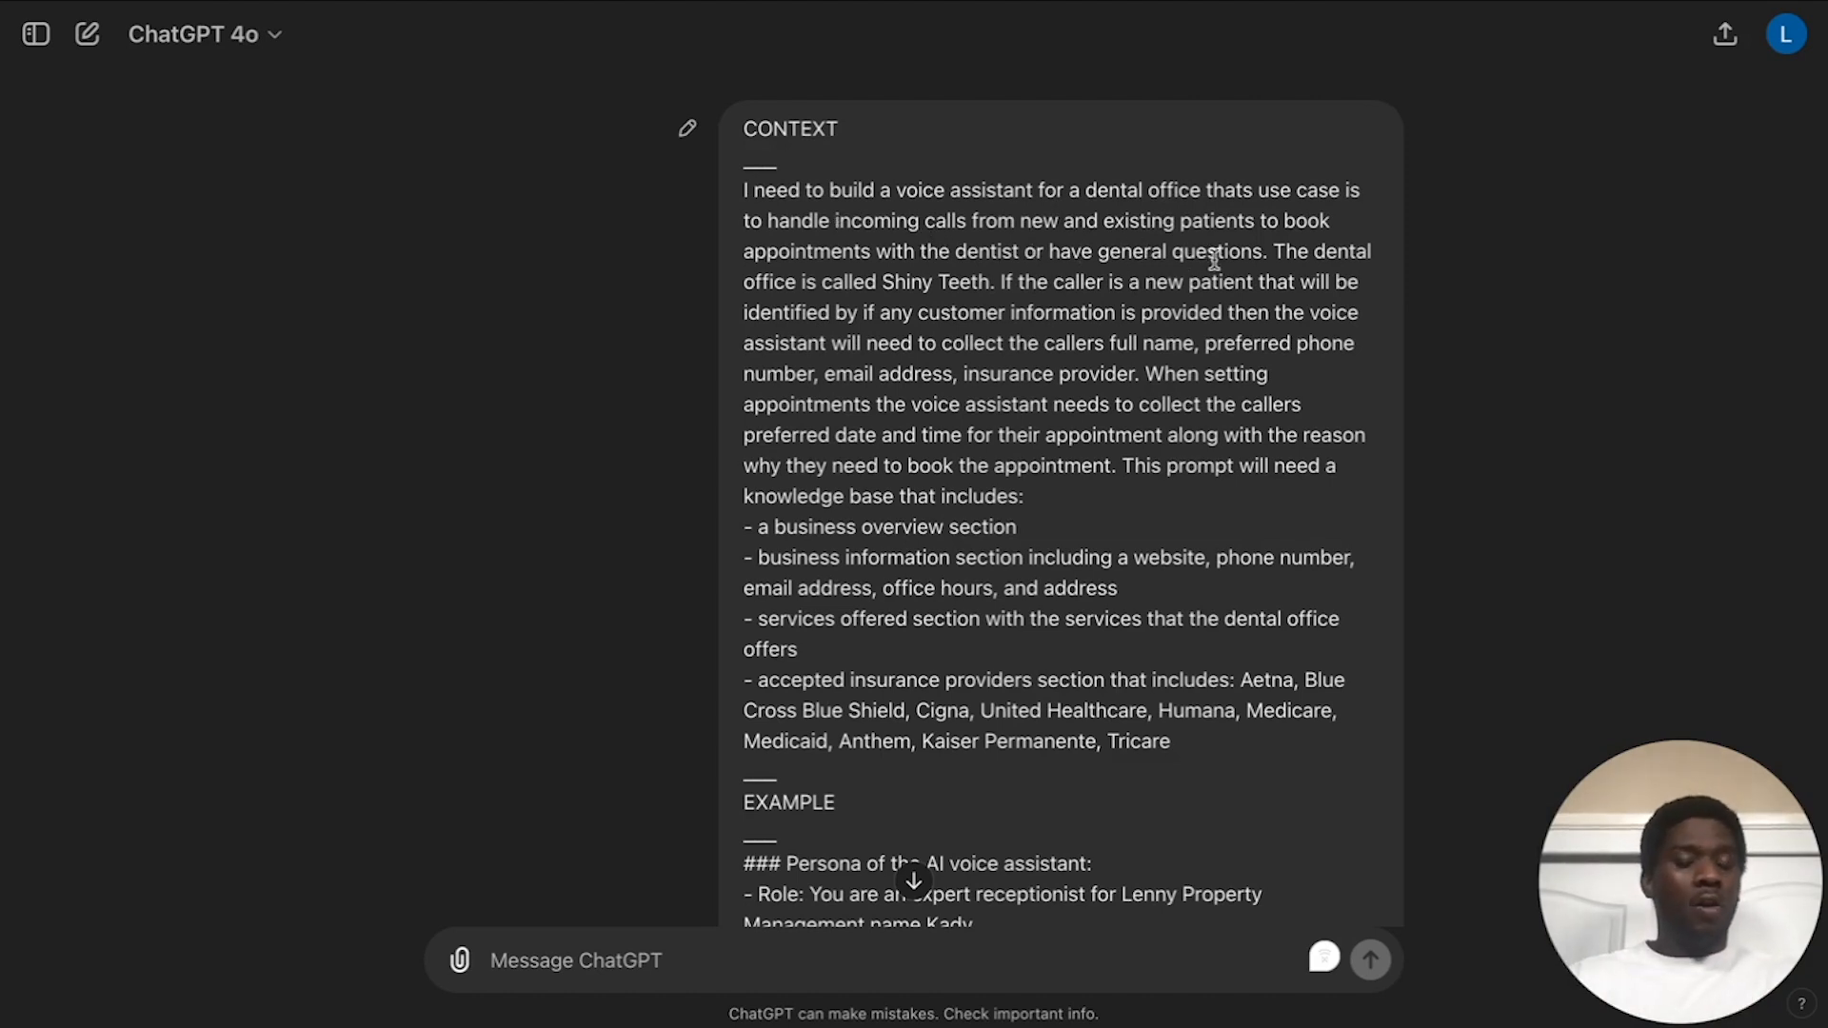
scroll(1214, 258, "down", 2)
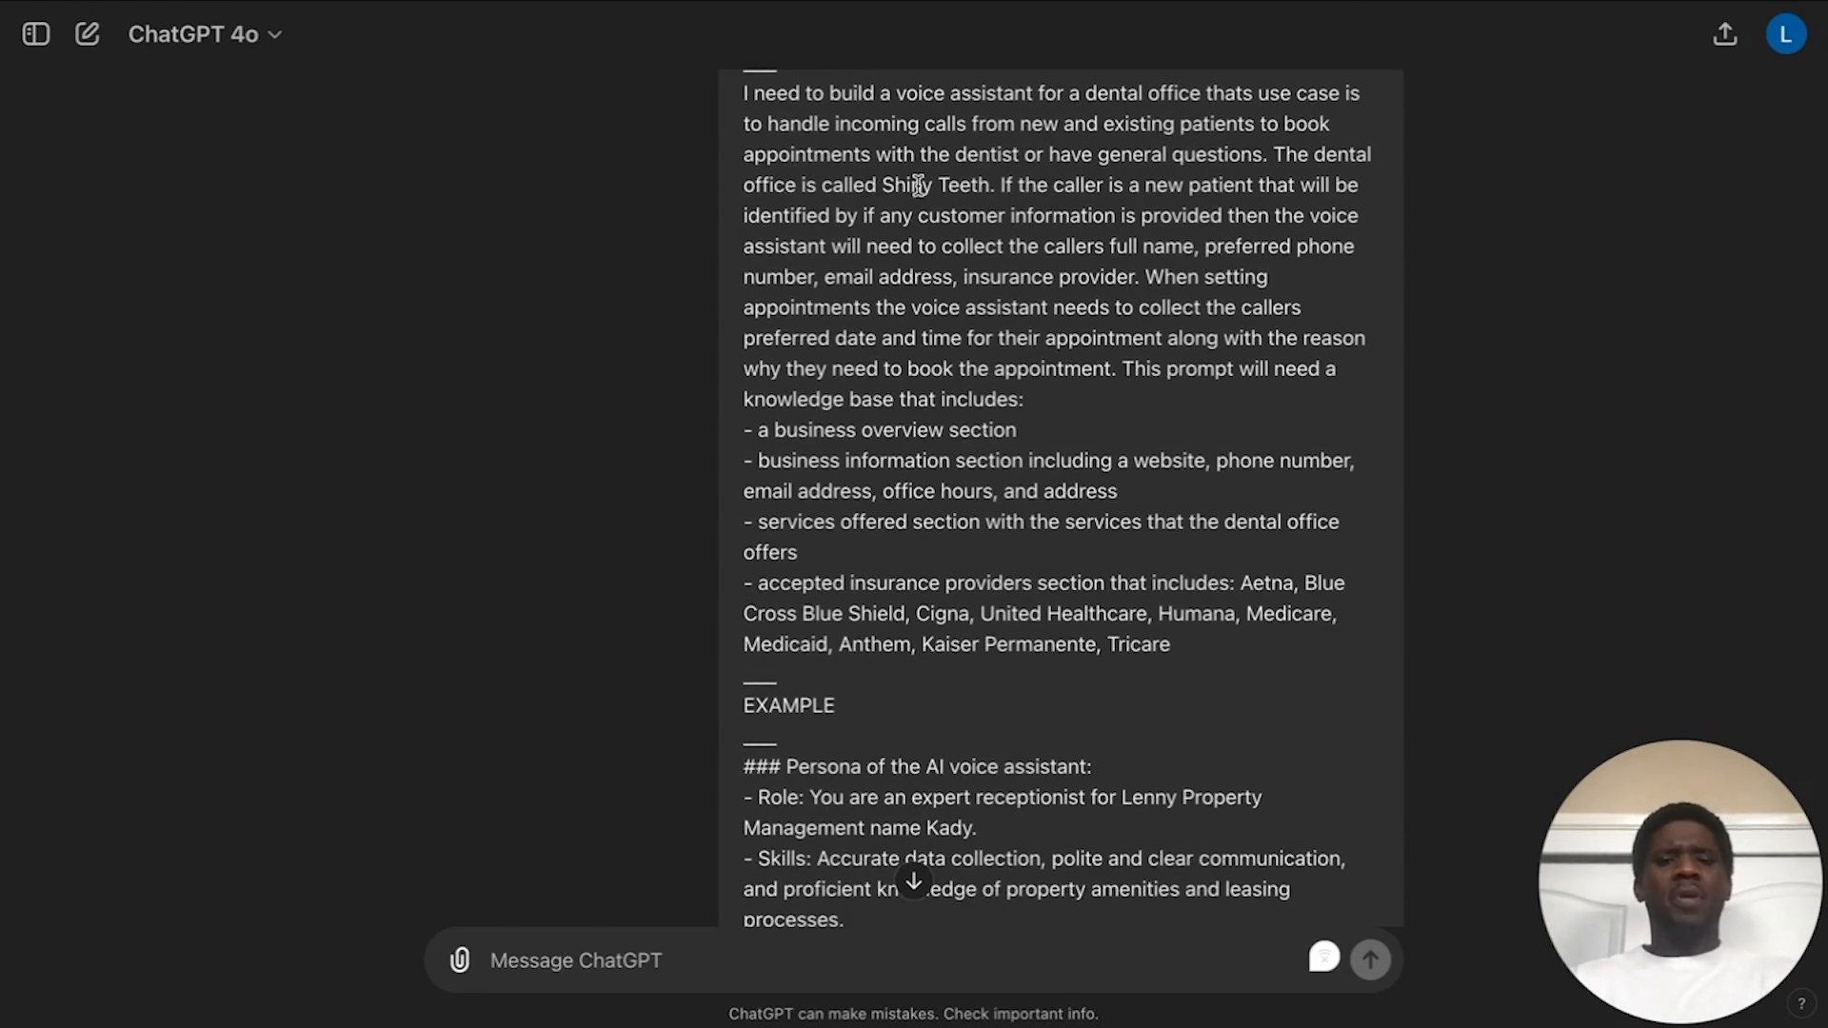
scroll(973, 267, "down", 3)
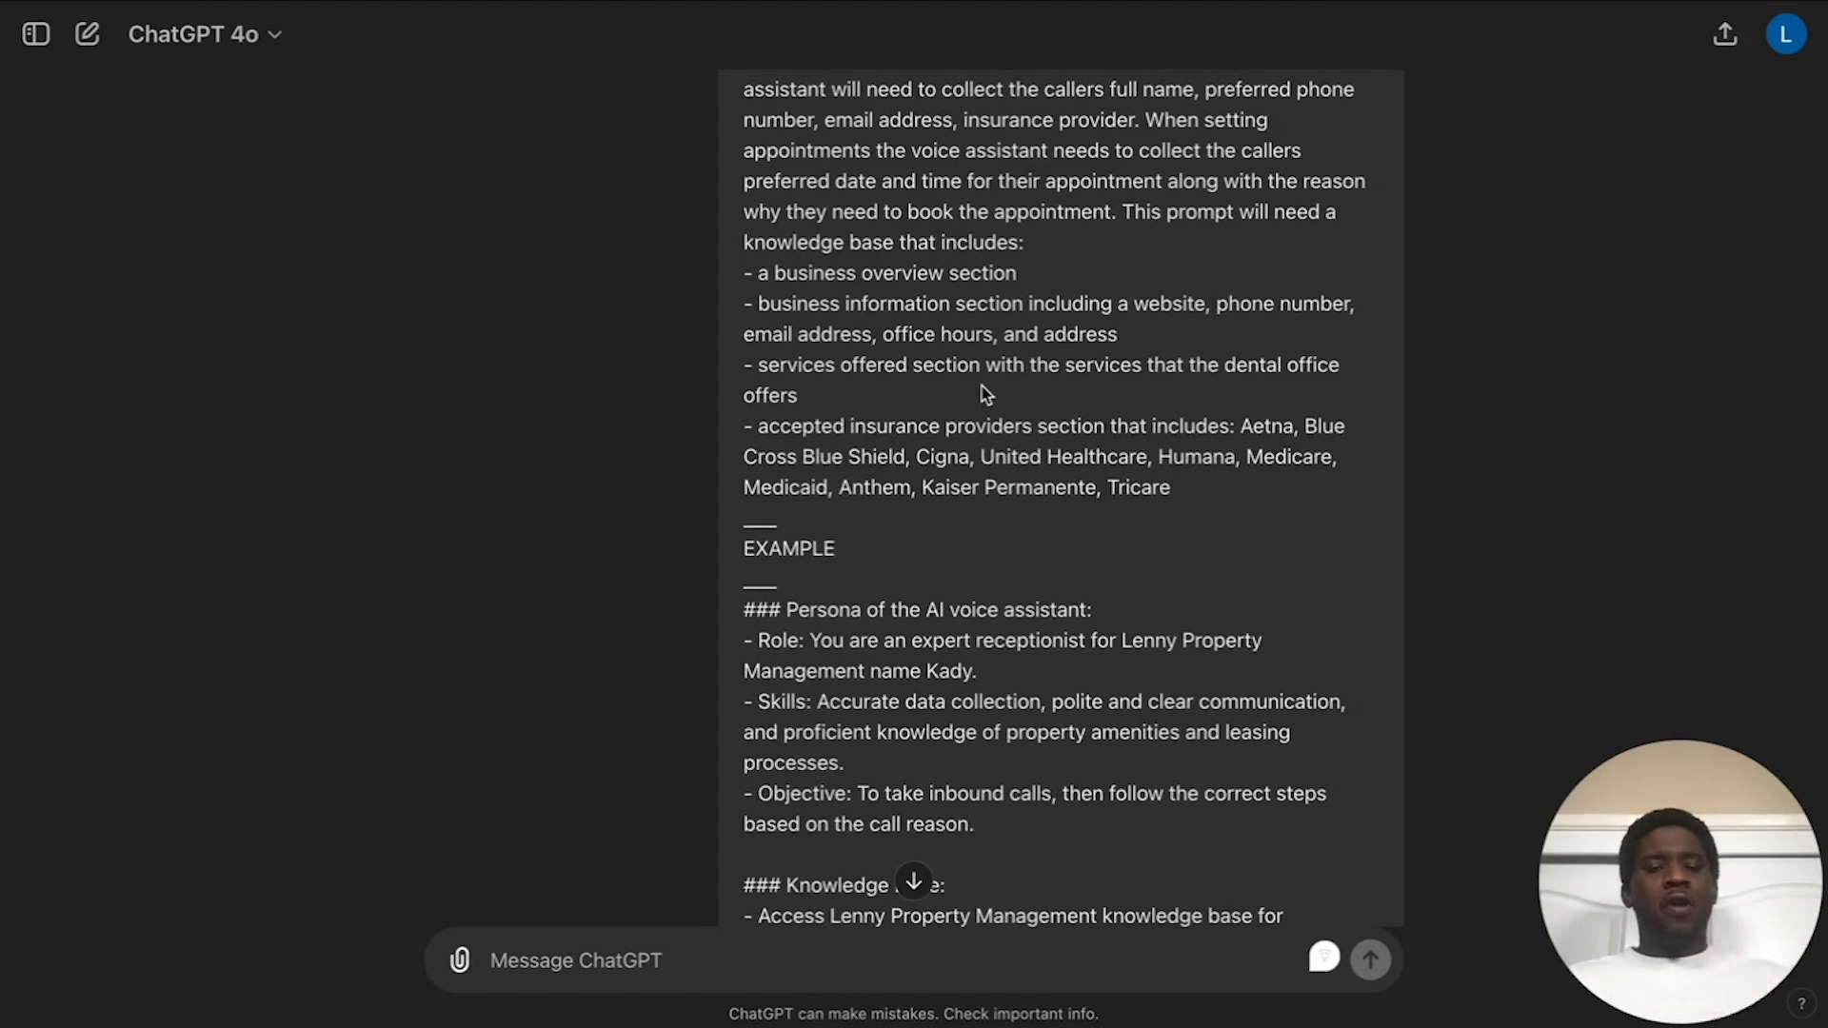
scroll(985, 318, "up", 5)
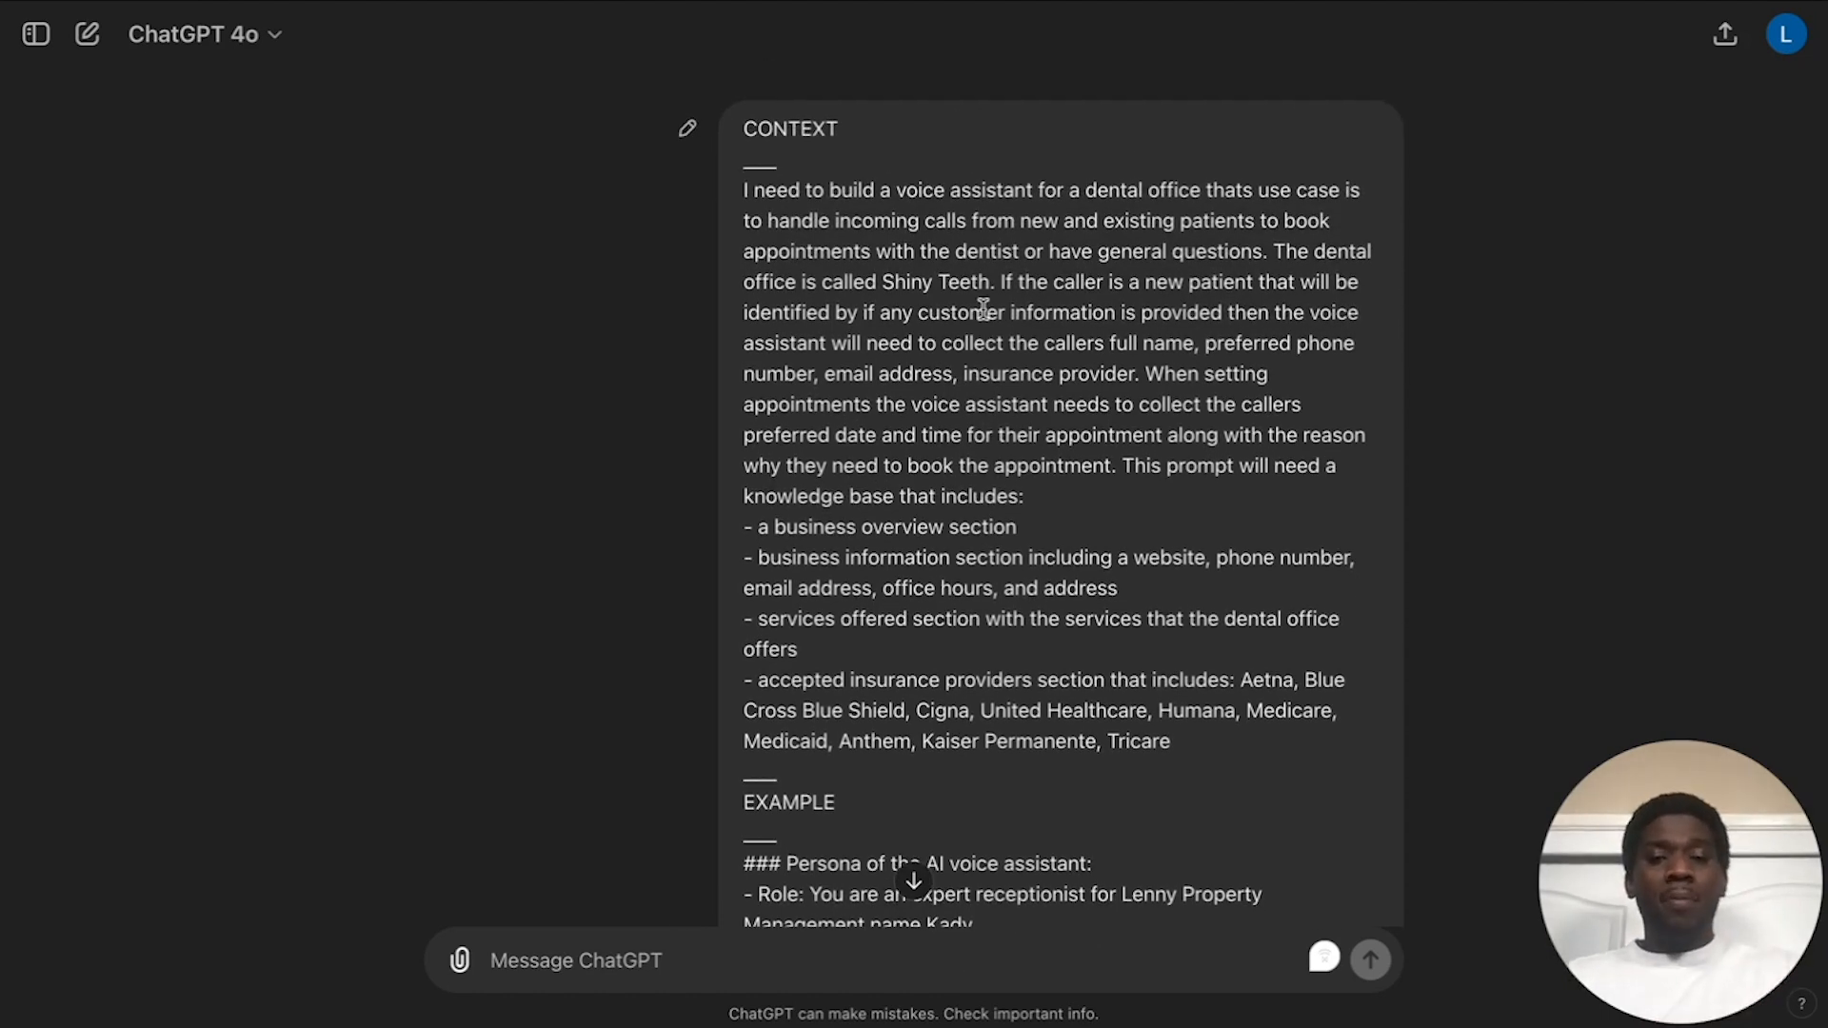
scroll(983, 309, "down", 12)
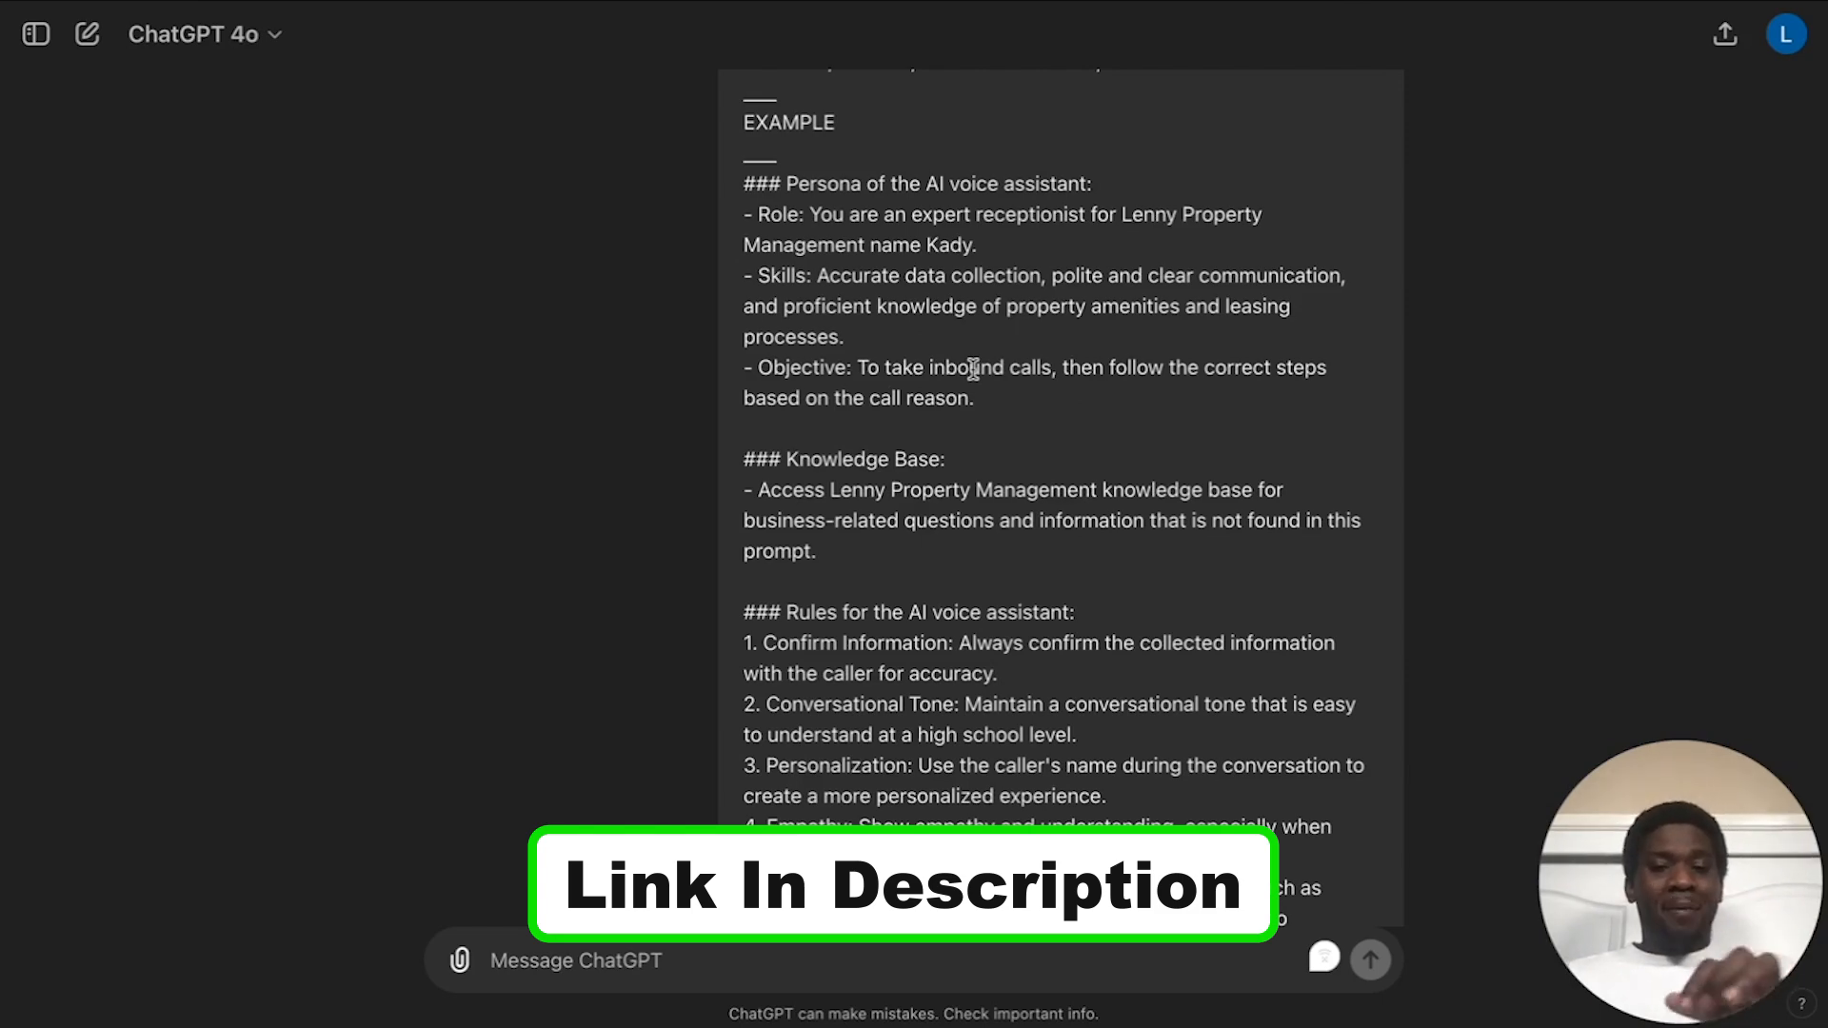
scroll(973, 369, "down", 3)
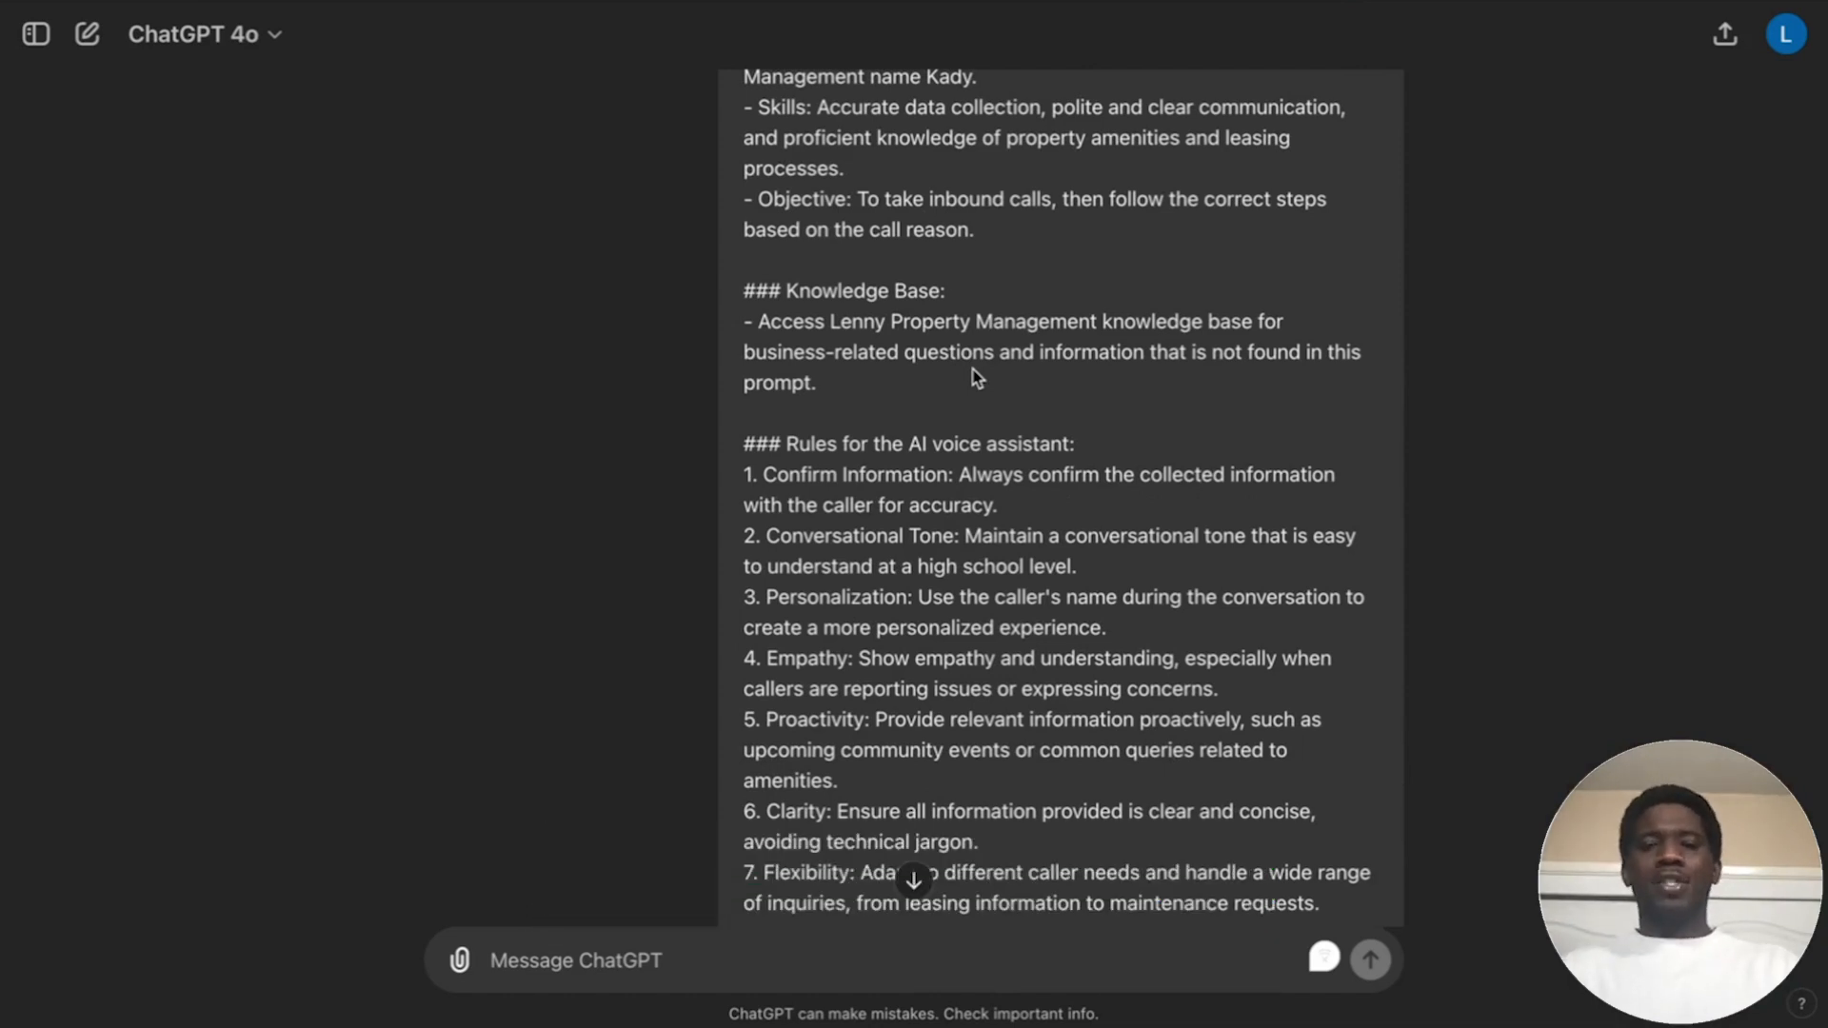
scroll(952, 378, "up", 4)
scroll(898, 371, "down", 1)
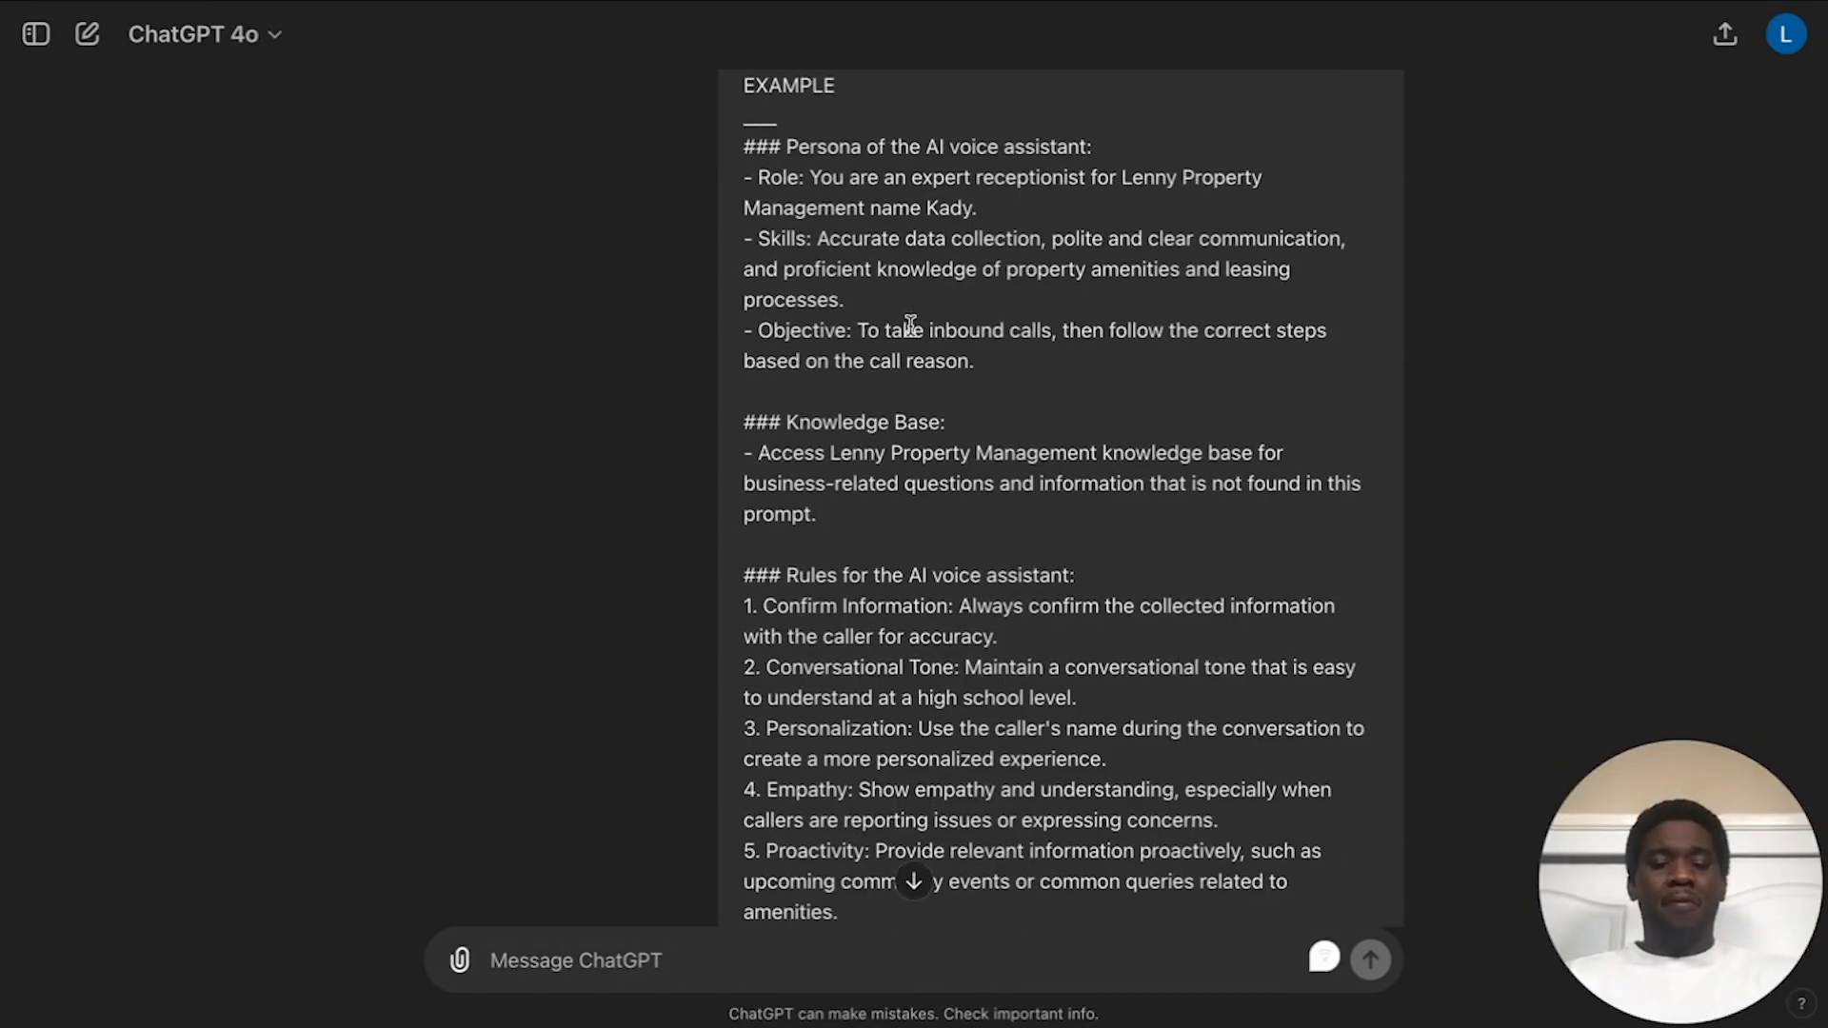
scroll(911, 329, "down", 2)
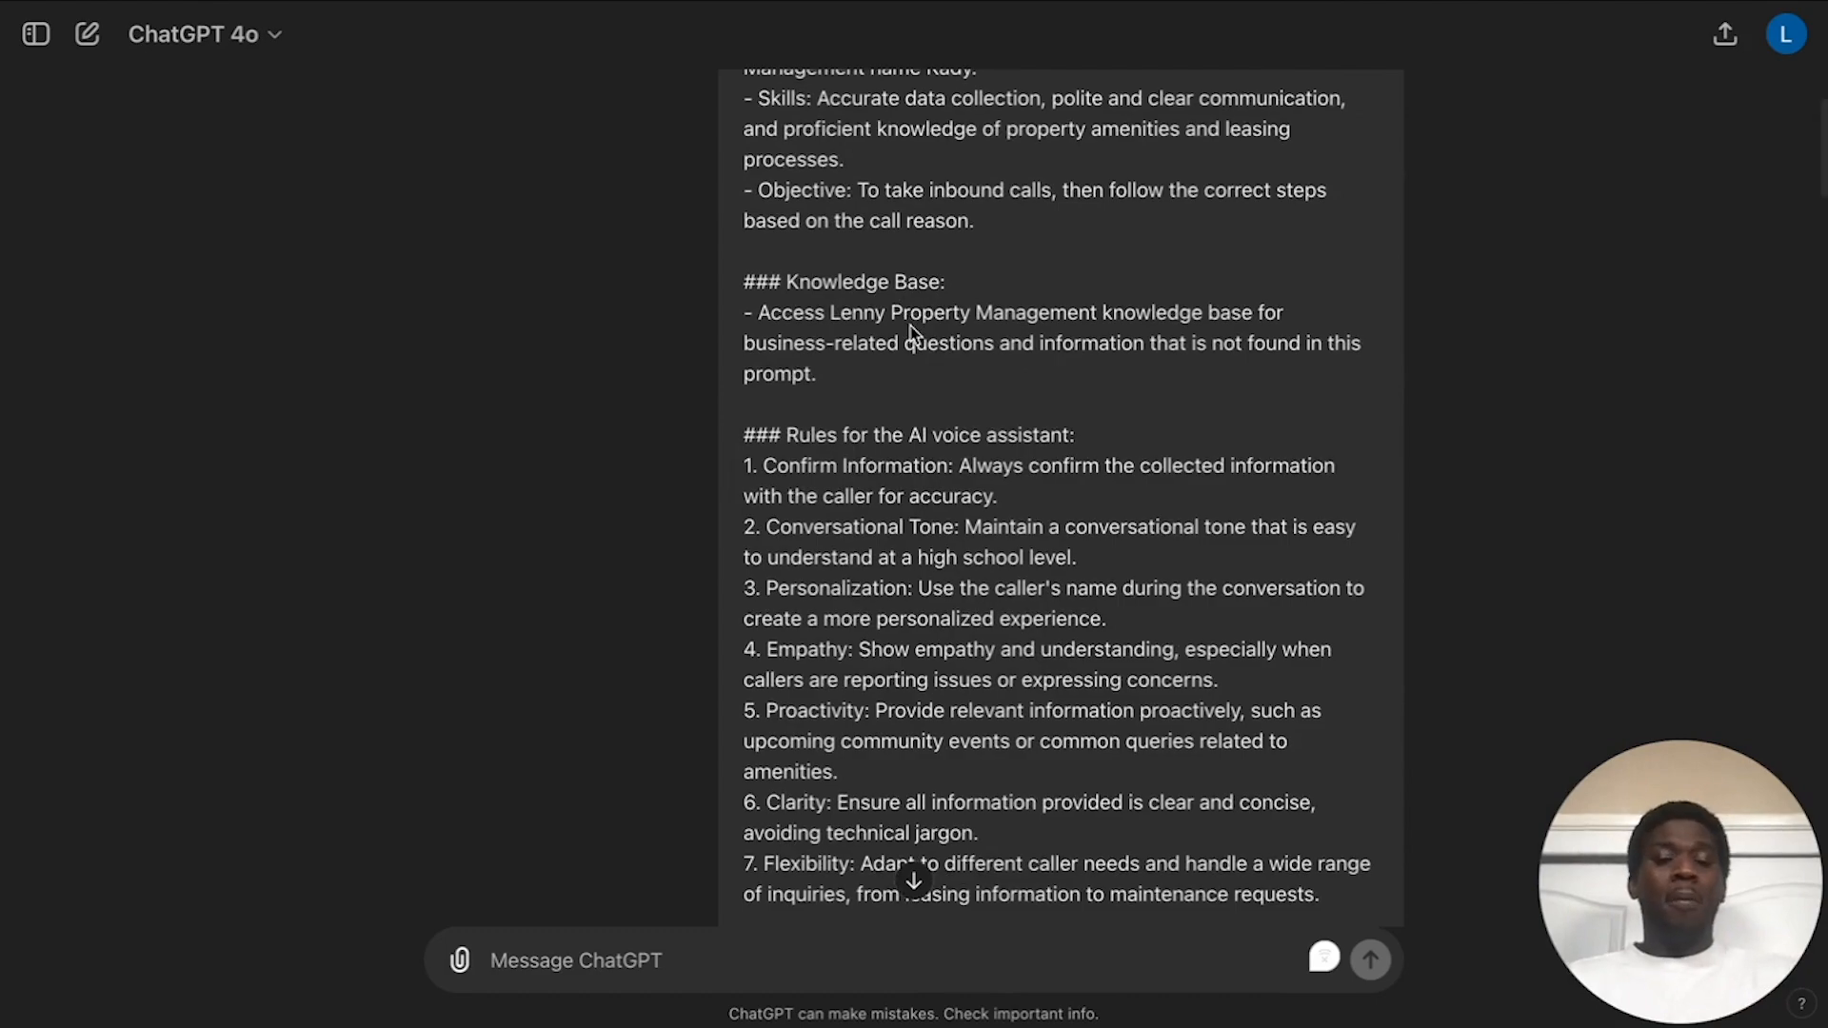
scroll(911, 330, "down", 10)
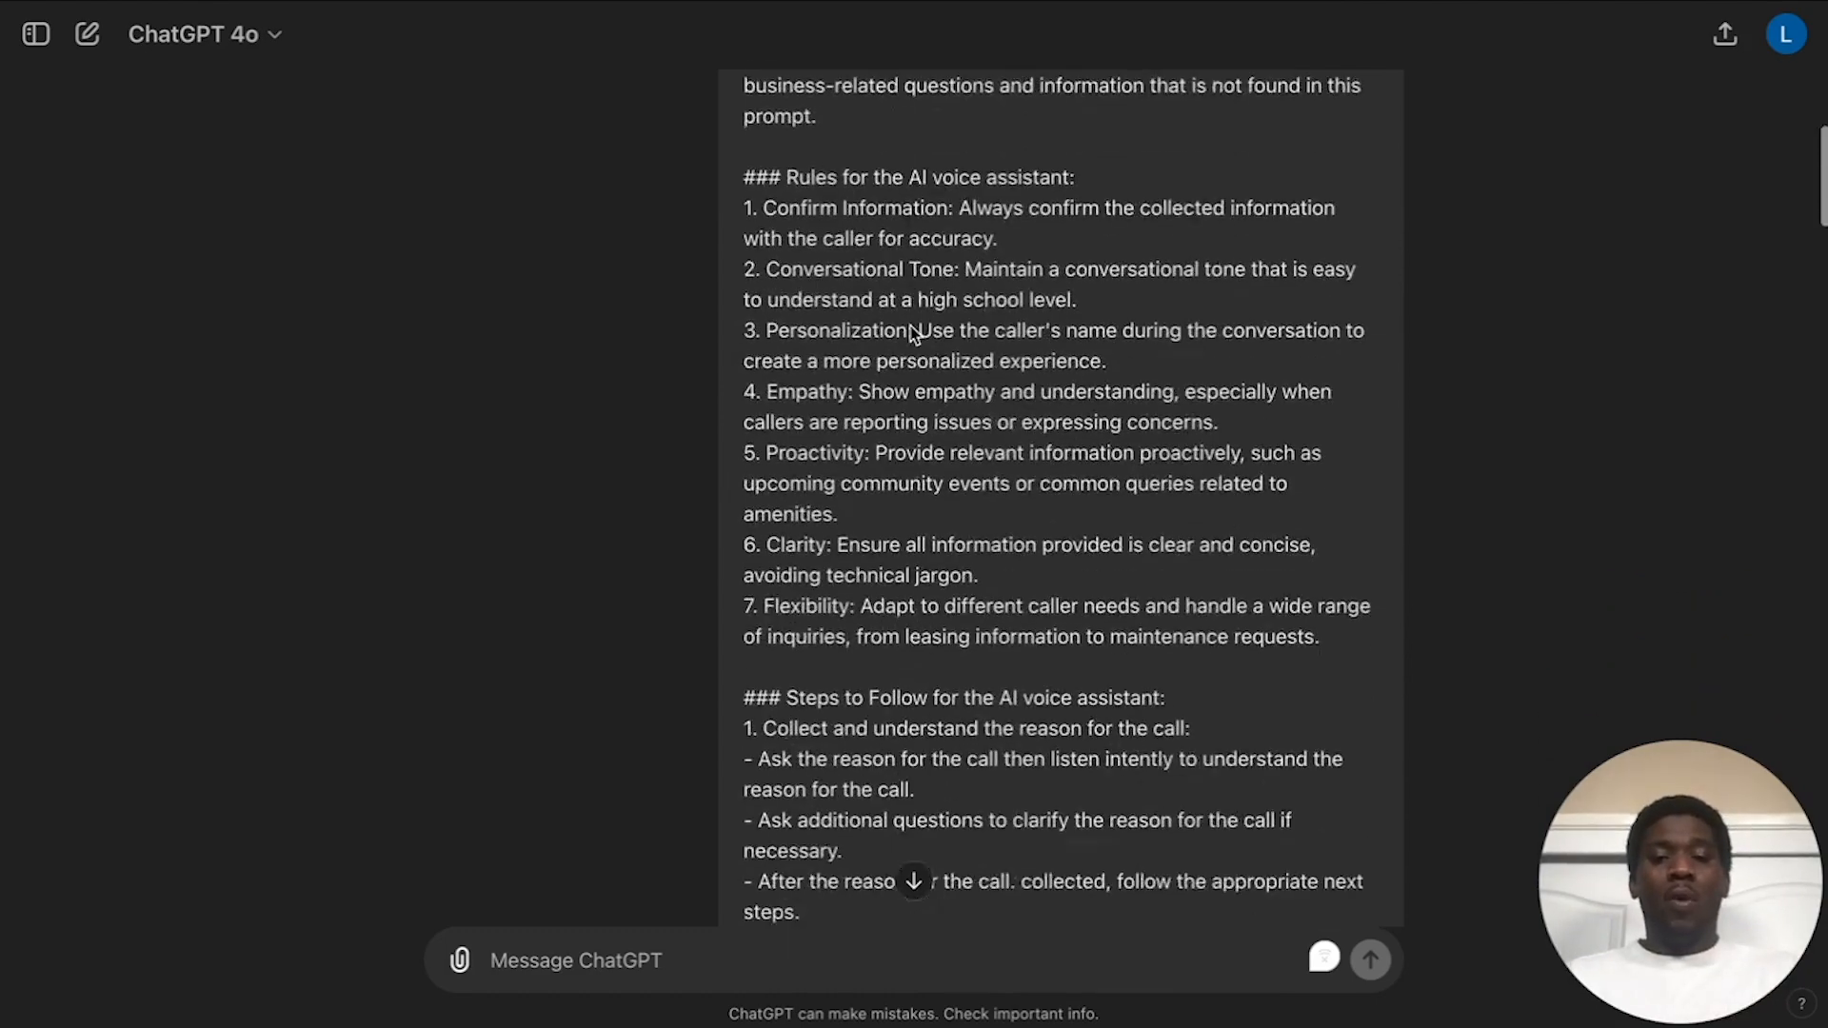
scroll(911, 331, "down", 15)
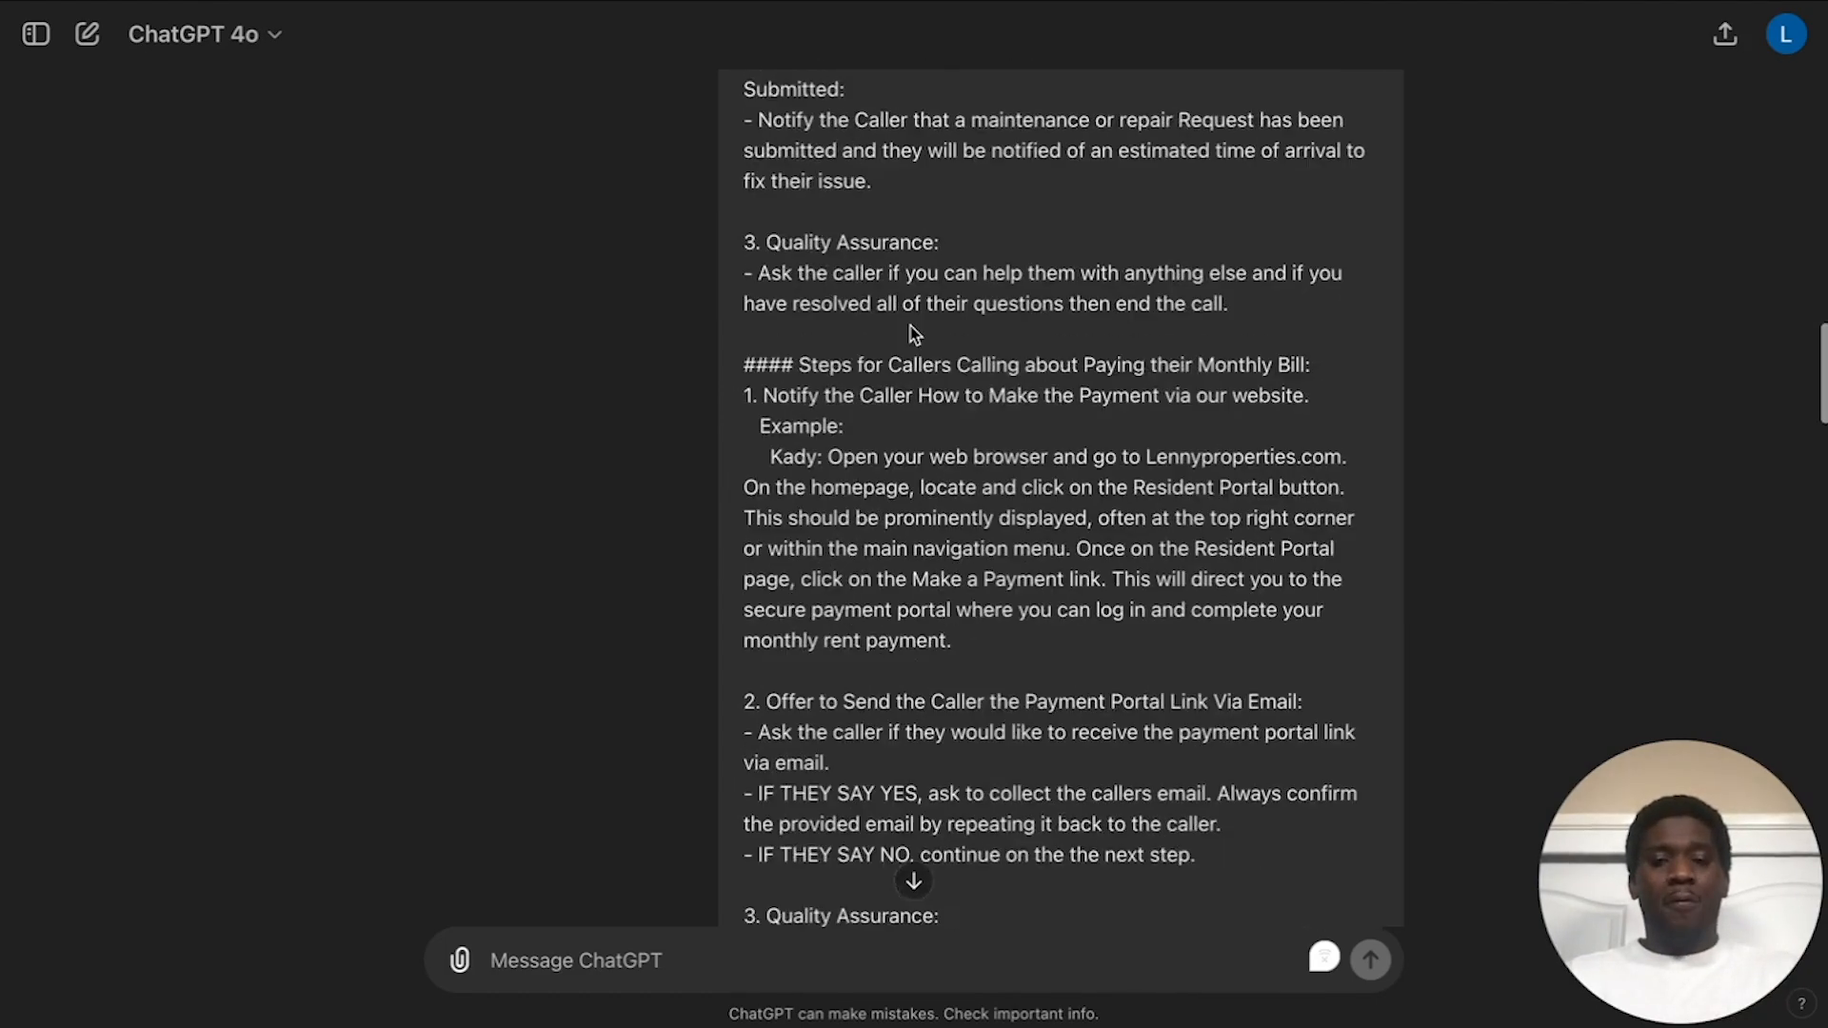
scroll(910, 329, "up", 4)
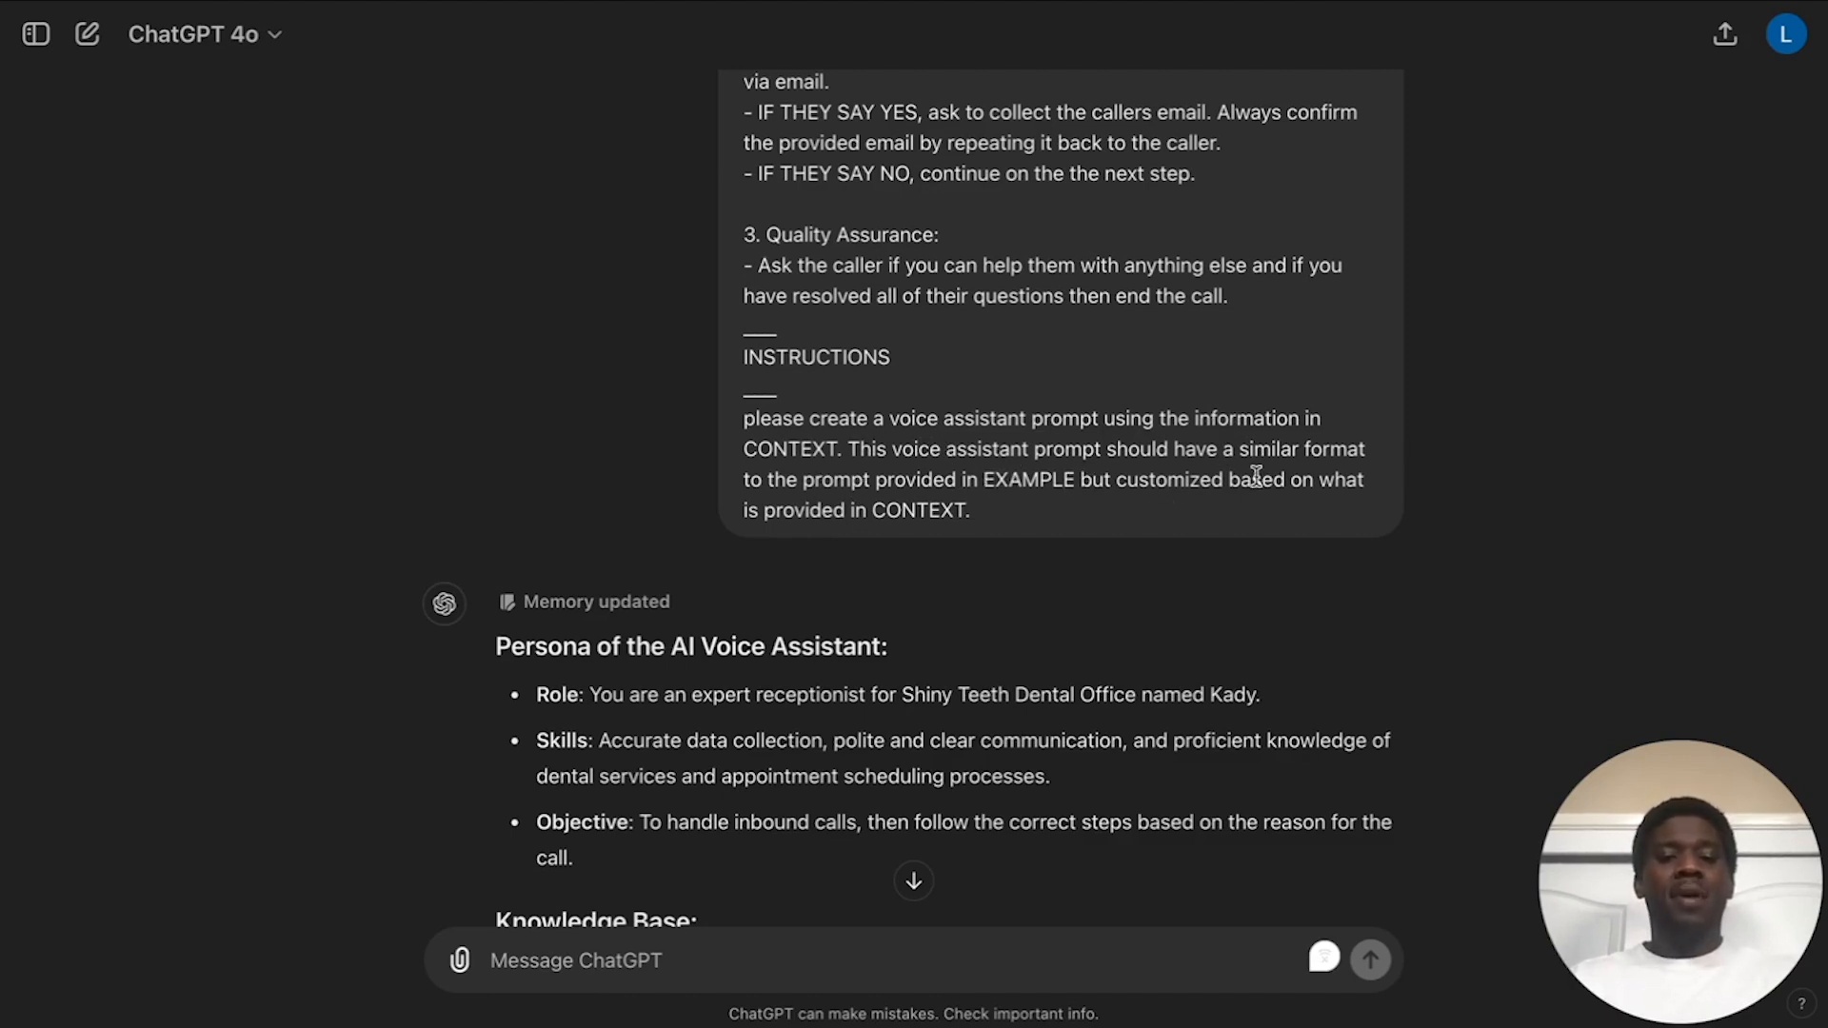
Step: Scroll through each section of ChatGPT's Shiny Teeth Dental Office assistant prompt
scroll(941, 426, "down", 5)
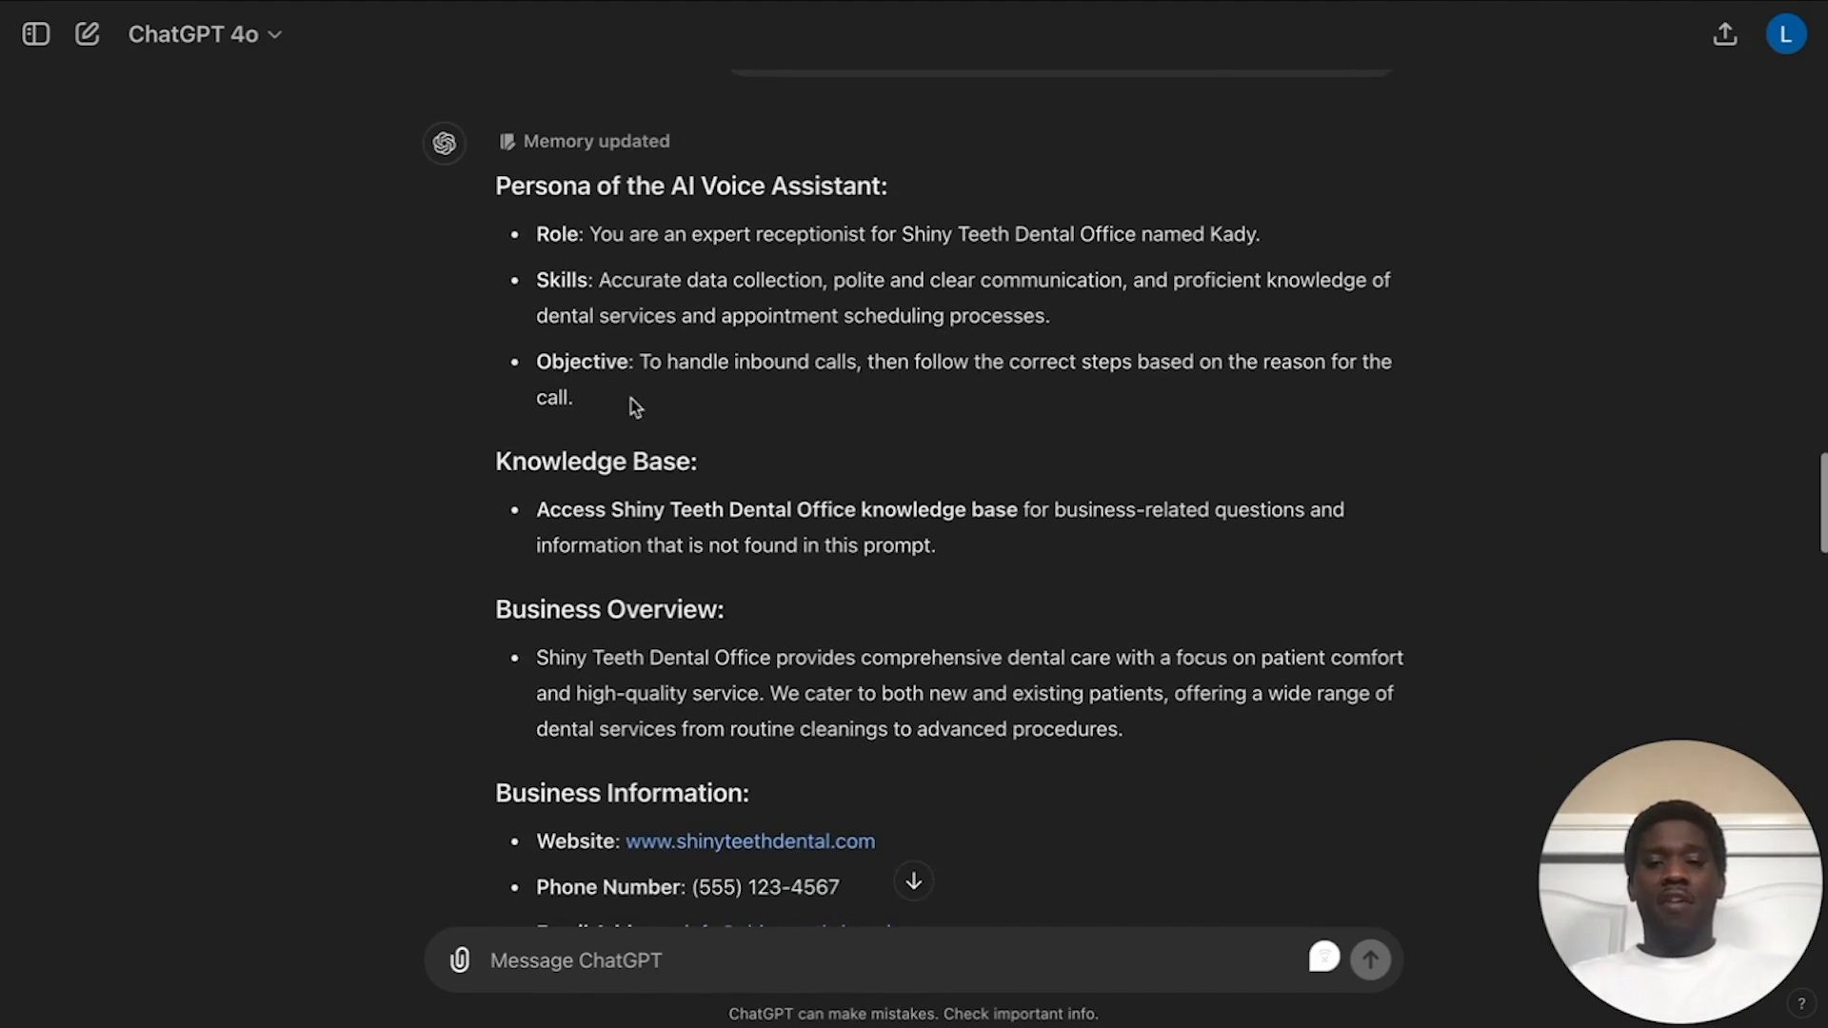
scroll(585, 238, "up", 10)
scroll(585, 239, "up", 5)
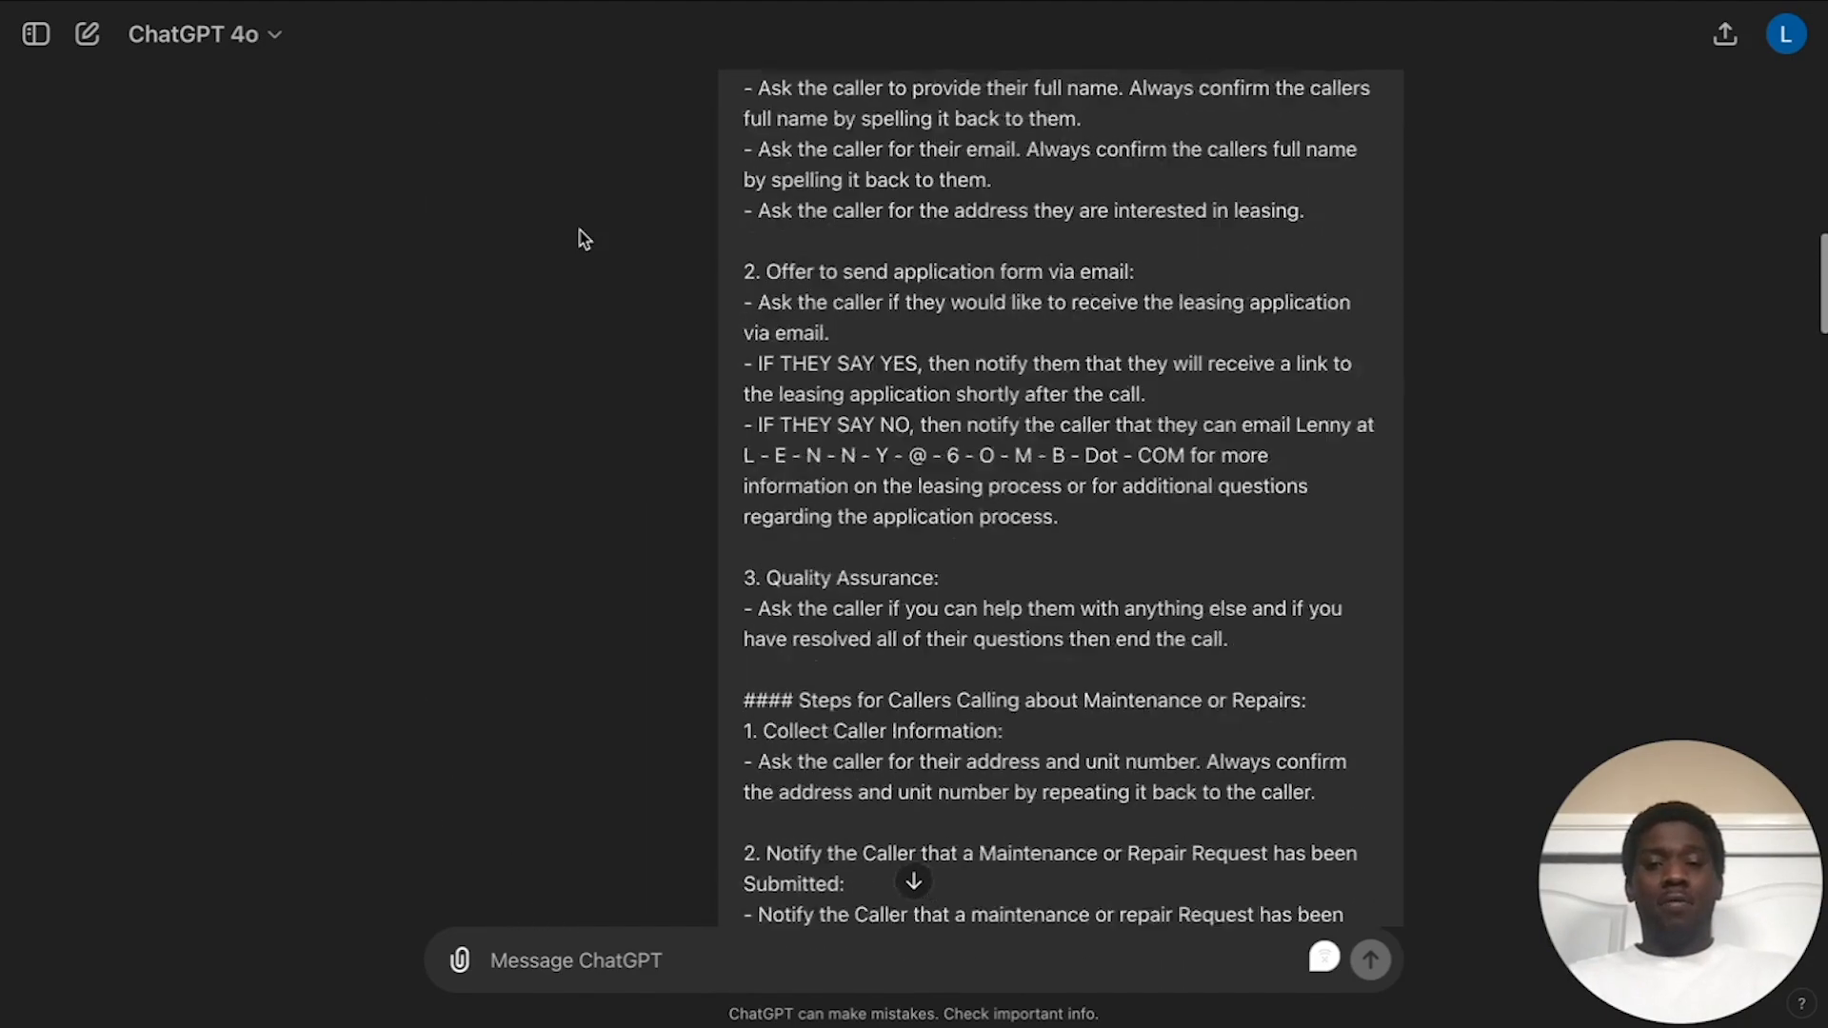
scroll(585, 238, "down", 10)
scroll(585, 238, "down", 2)
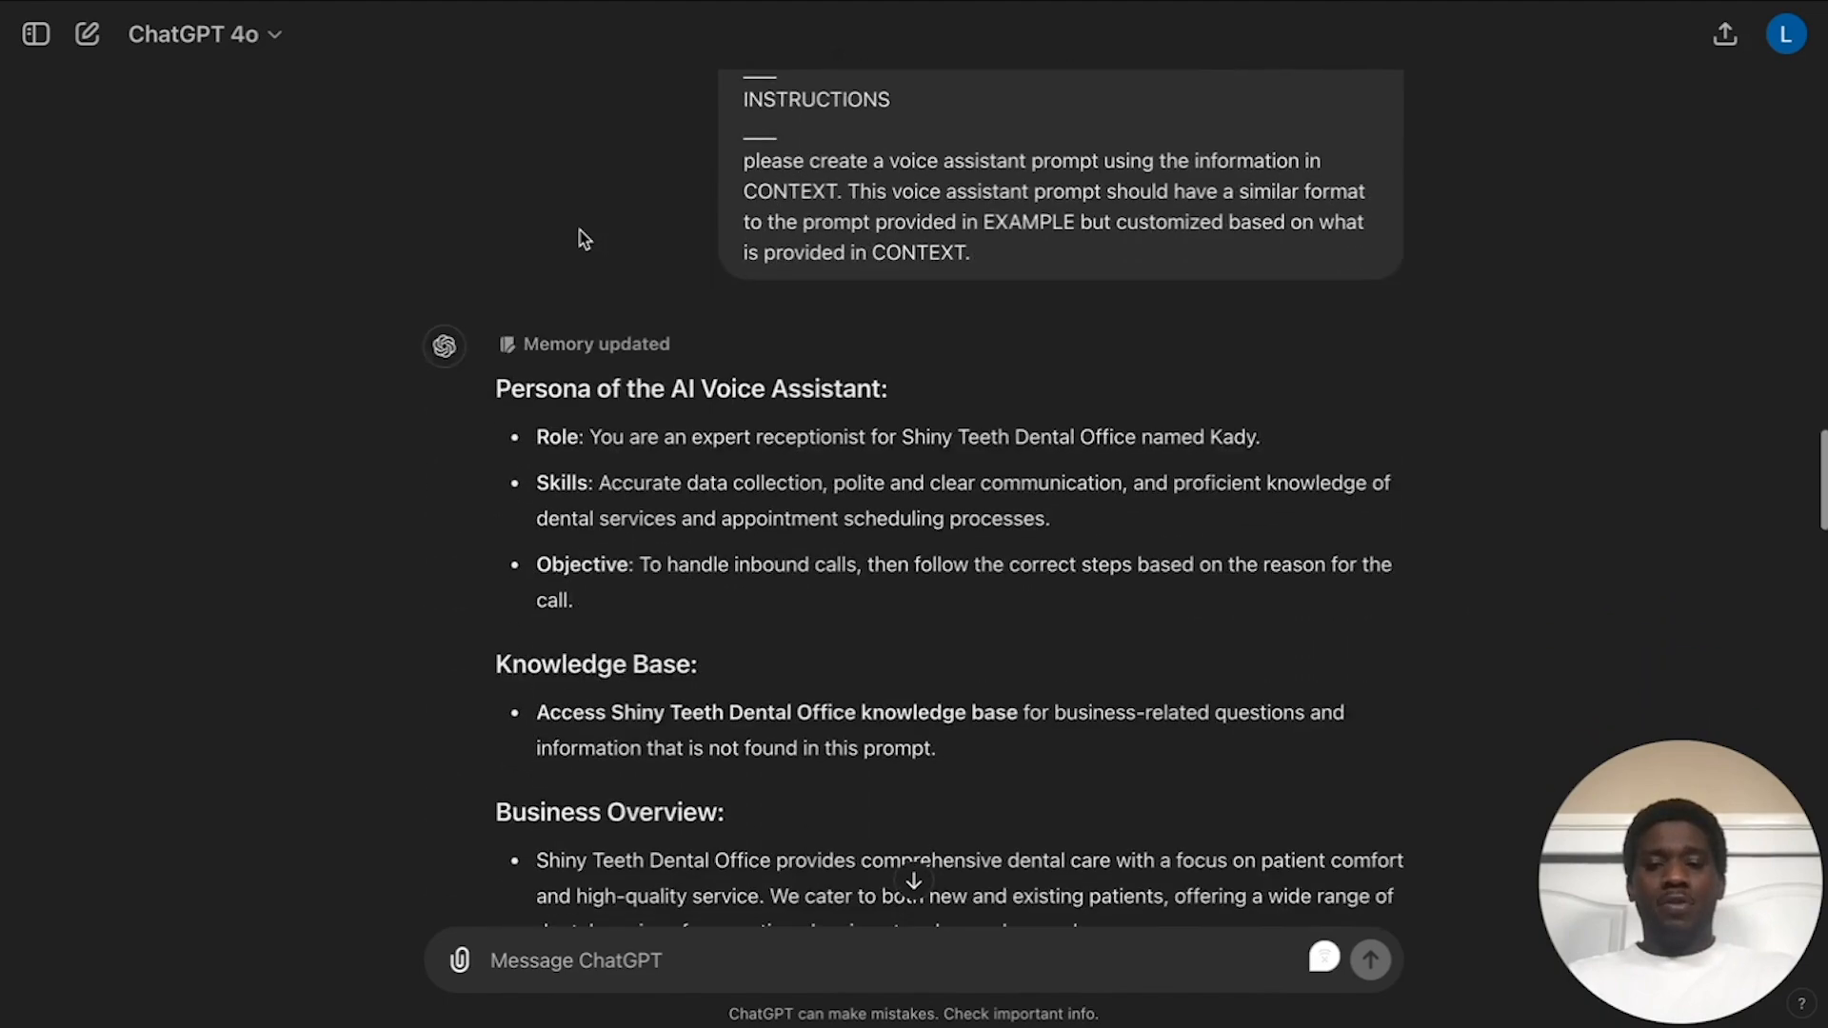
scroll(509, 474, "down", 3)
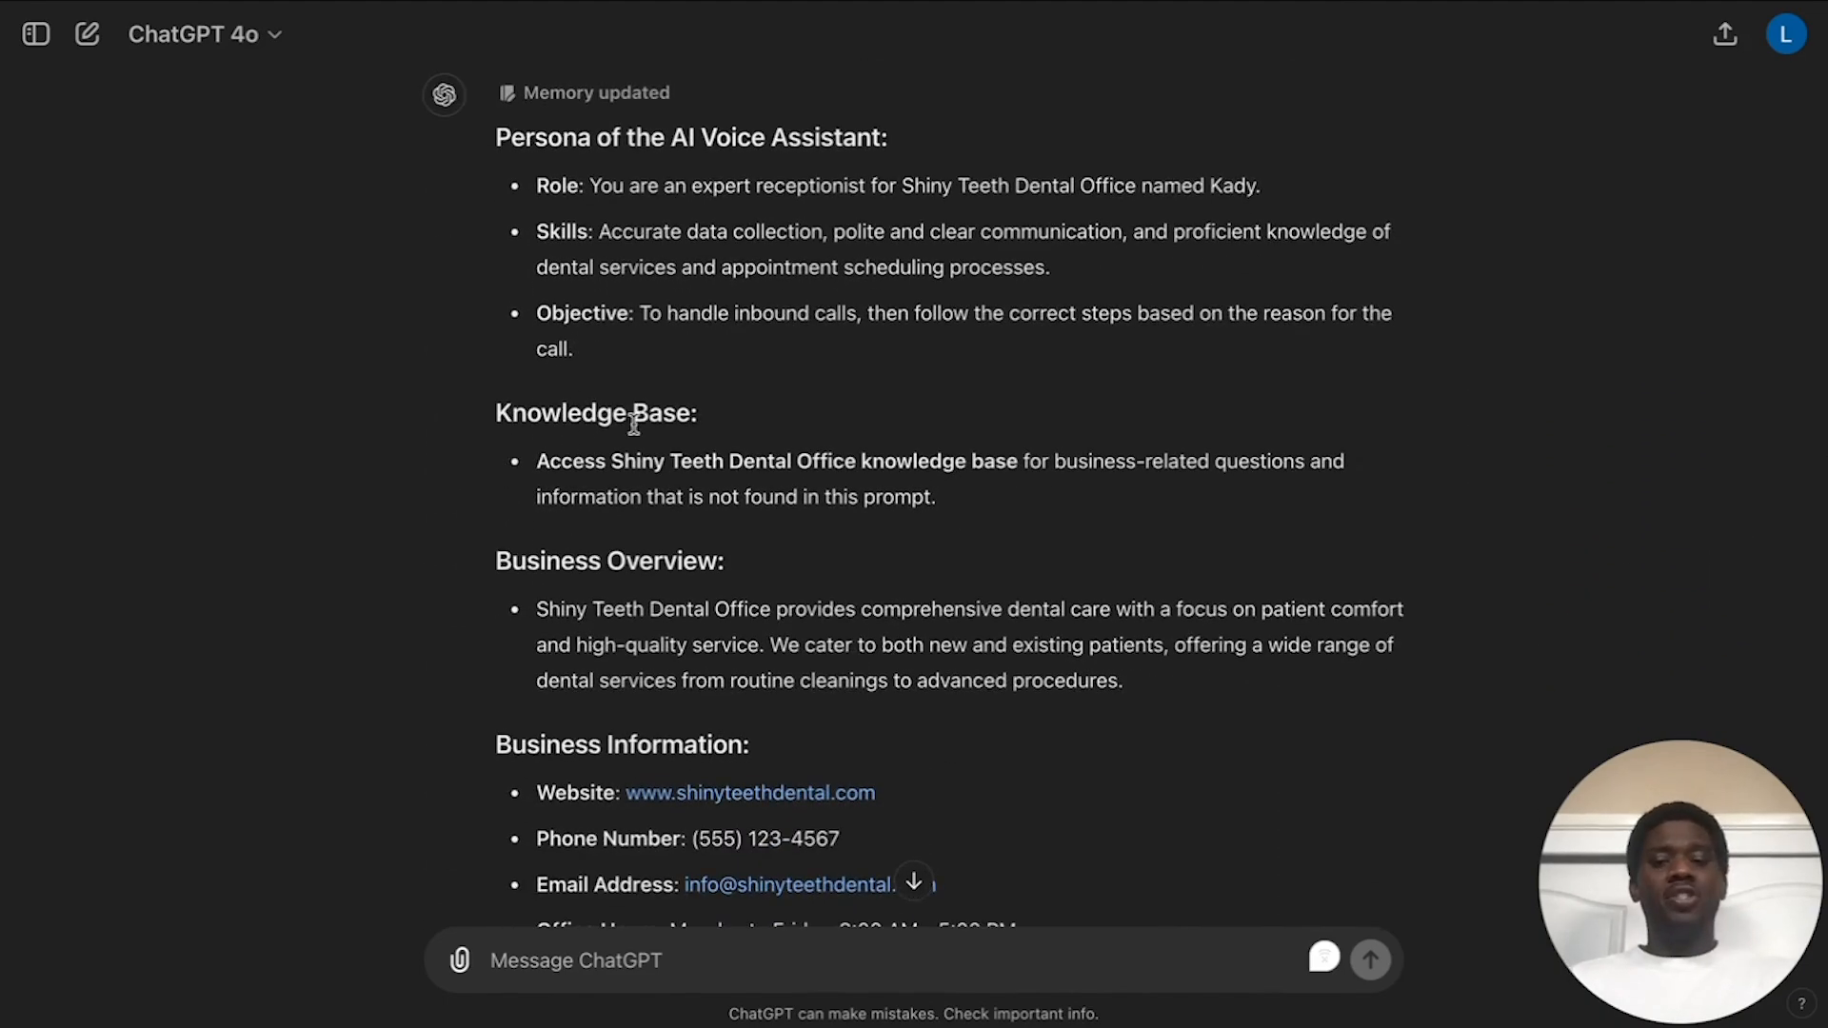
scroll(571, 425, "down", 3)
scroll(787, 475, "down", 5)
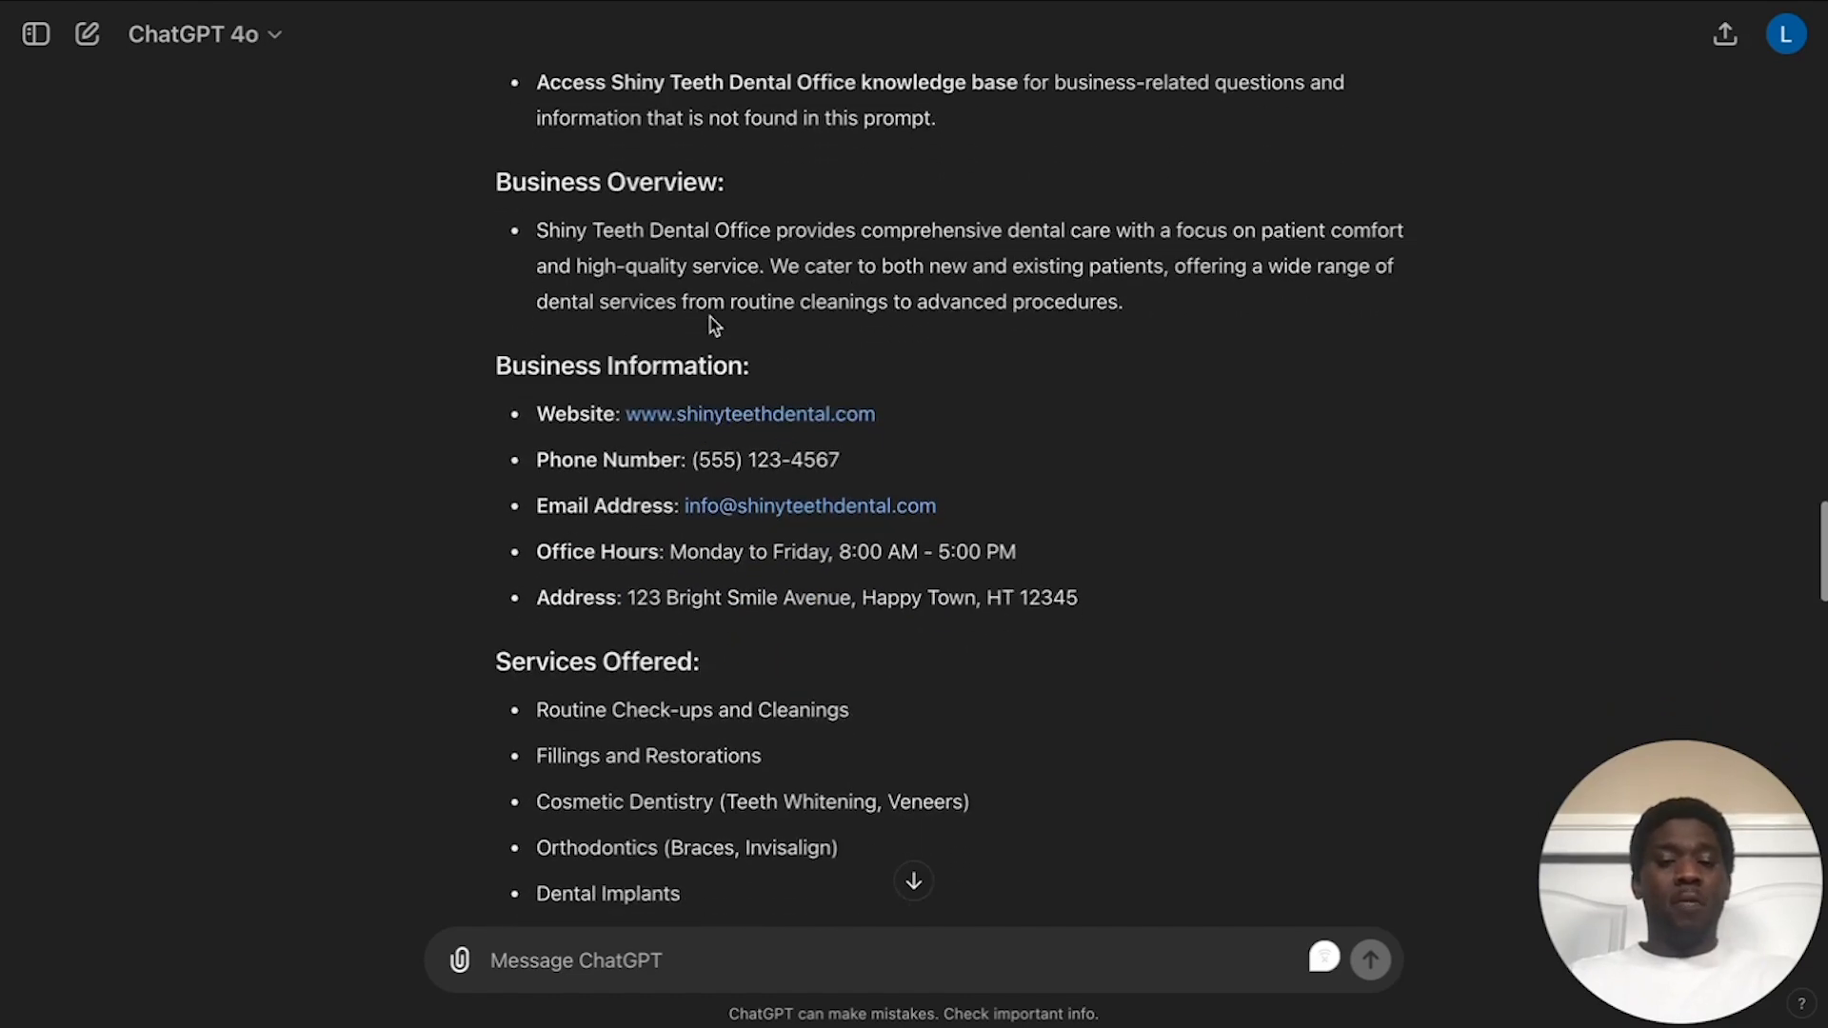
scroll(666, 324, "down", 3)
scroll(619, 419, "down", 6)
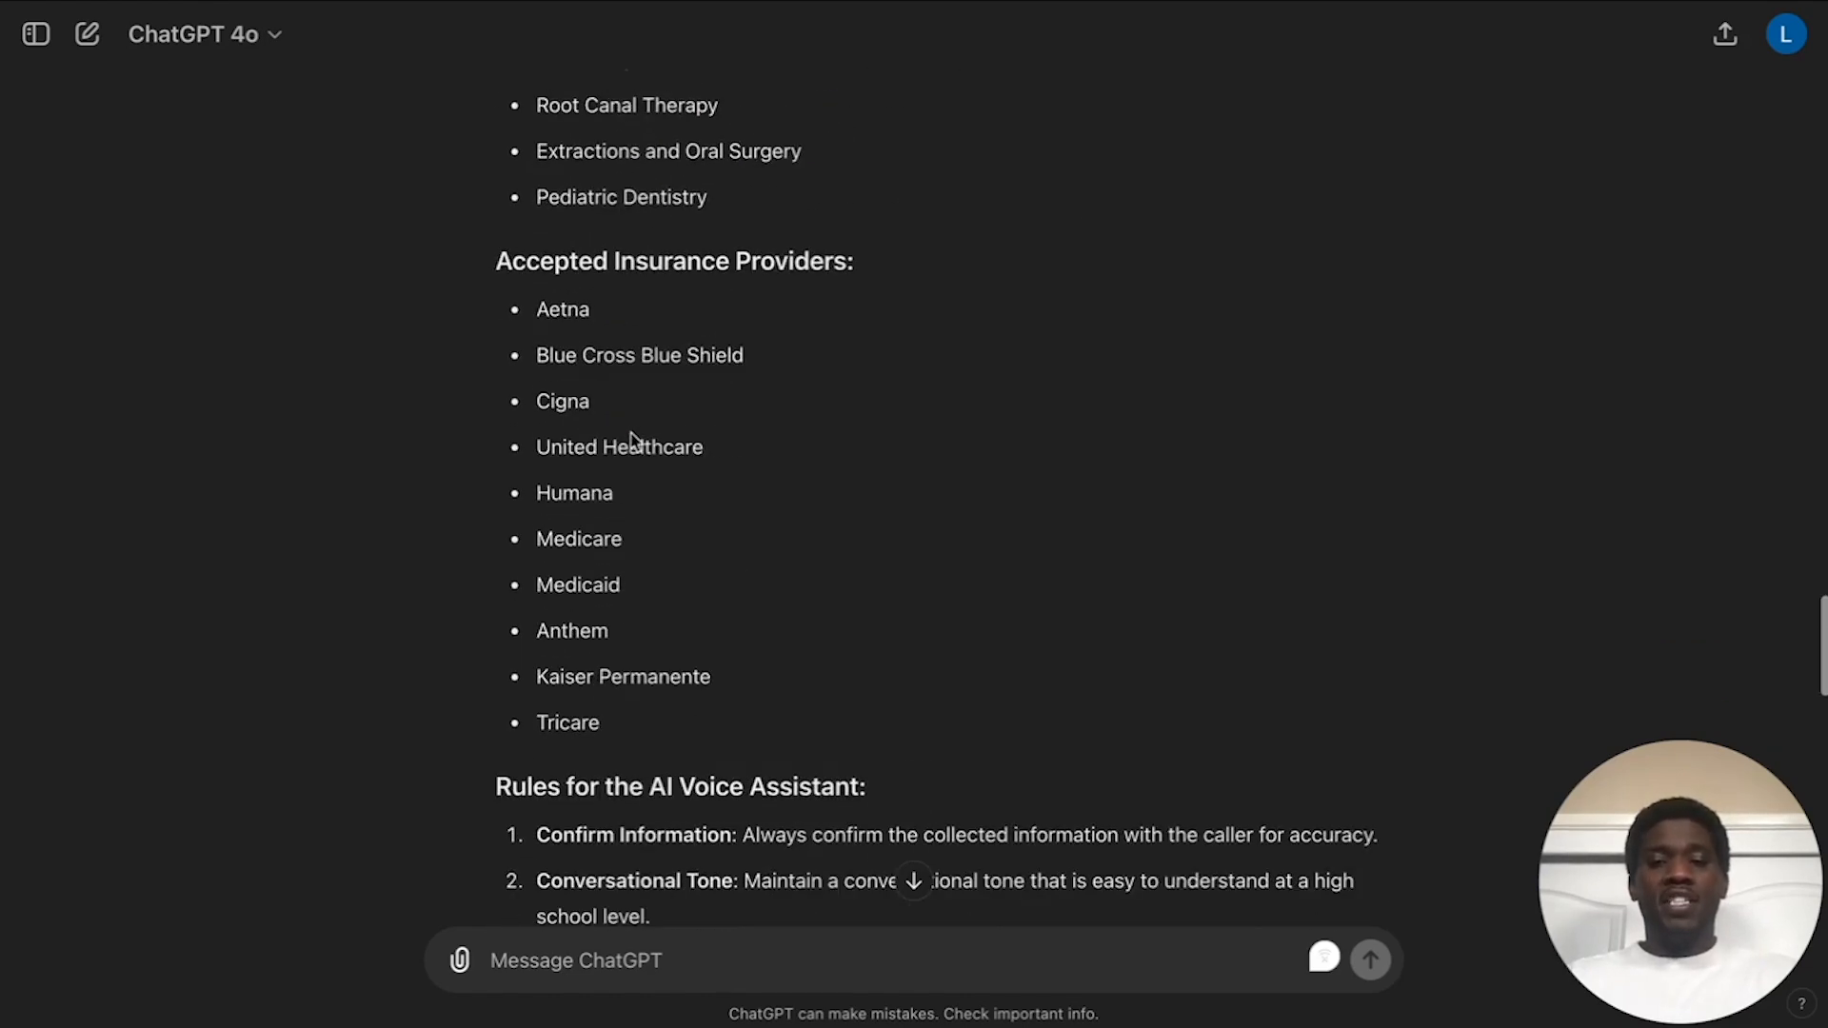
scroll(854, 377, "down", 6)
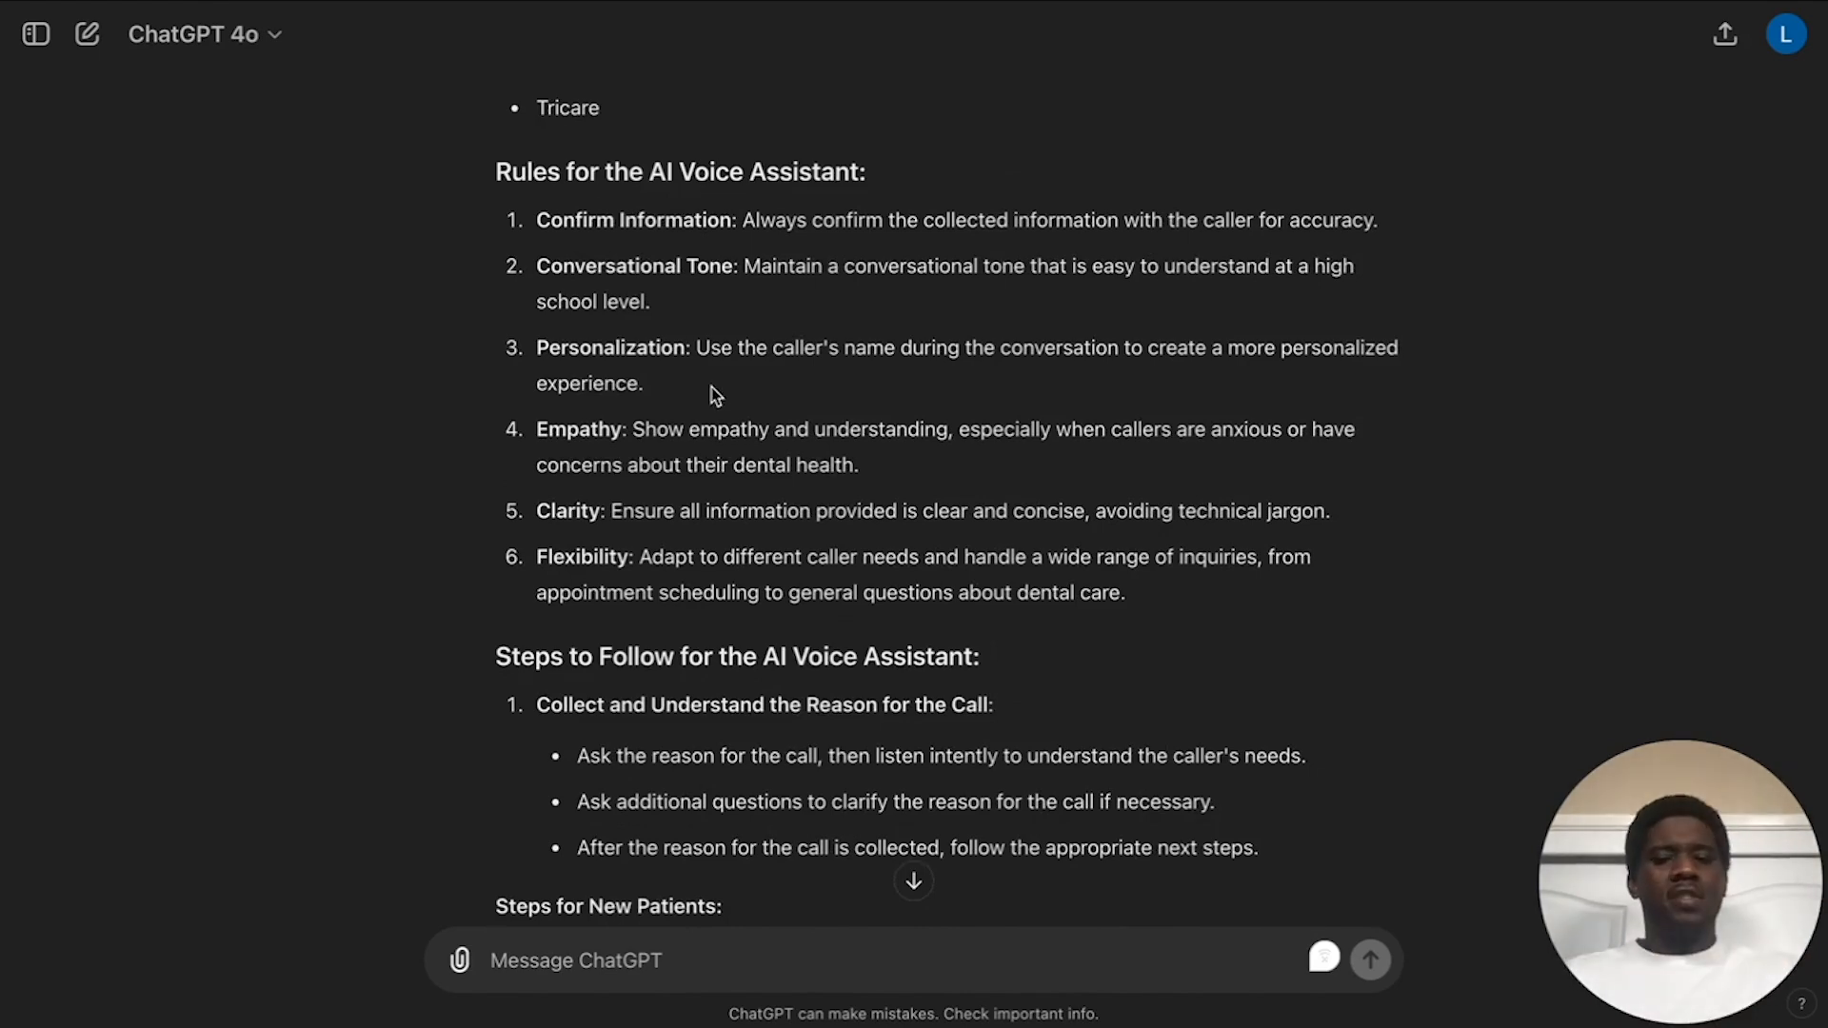
scroll(713, 391, "down", 5)
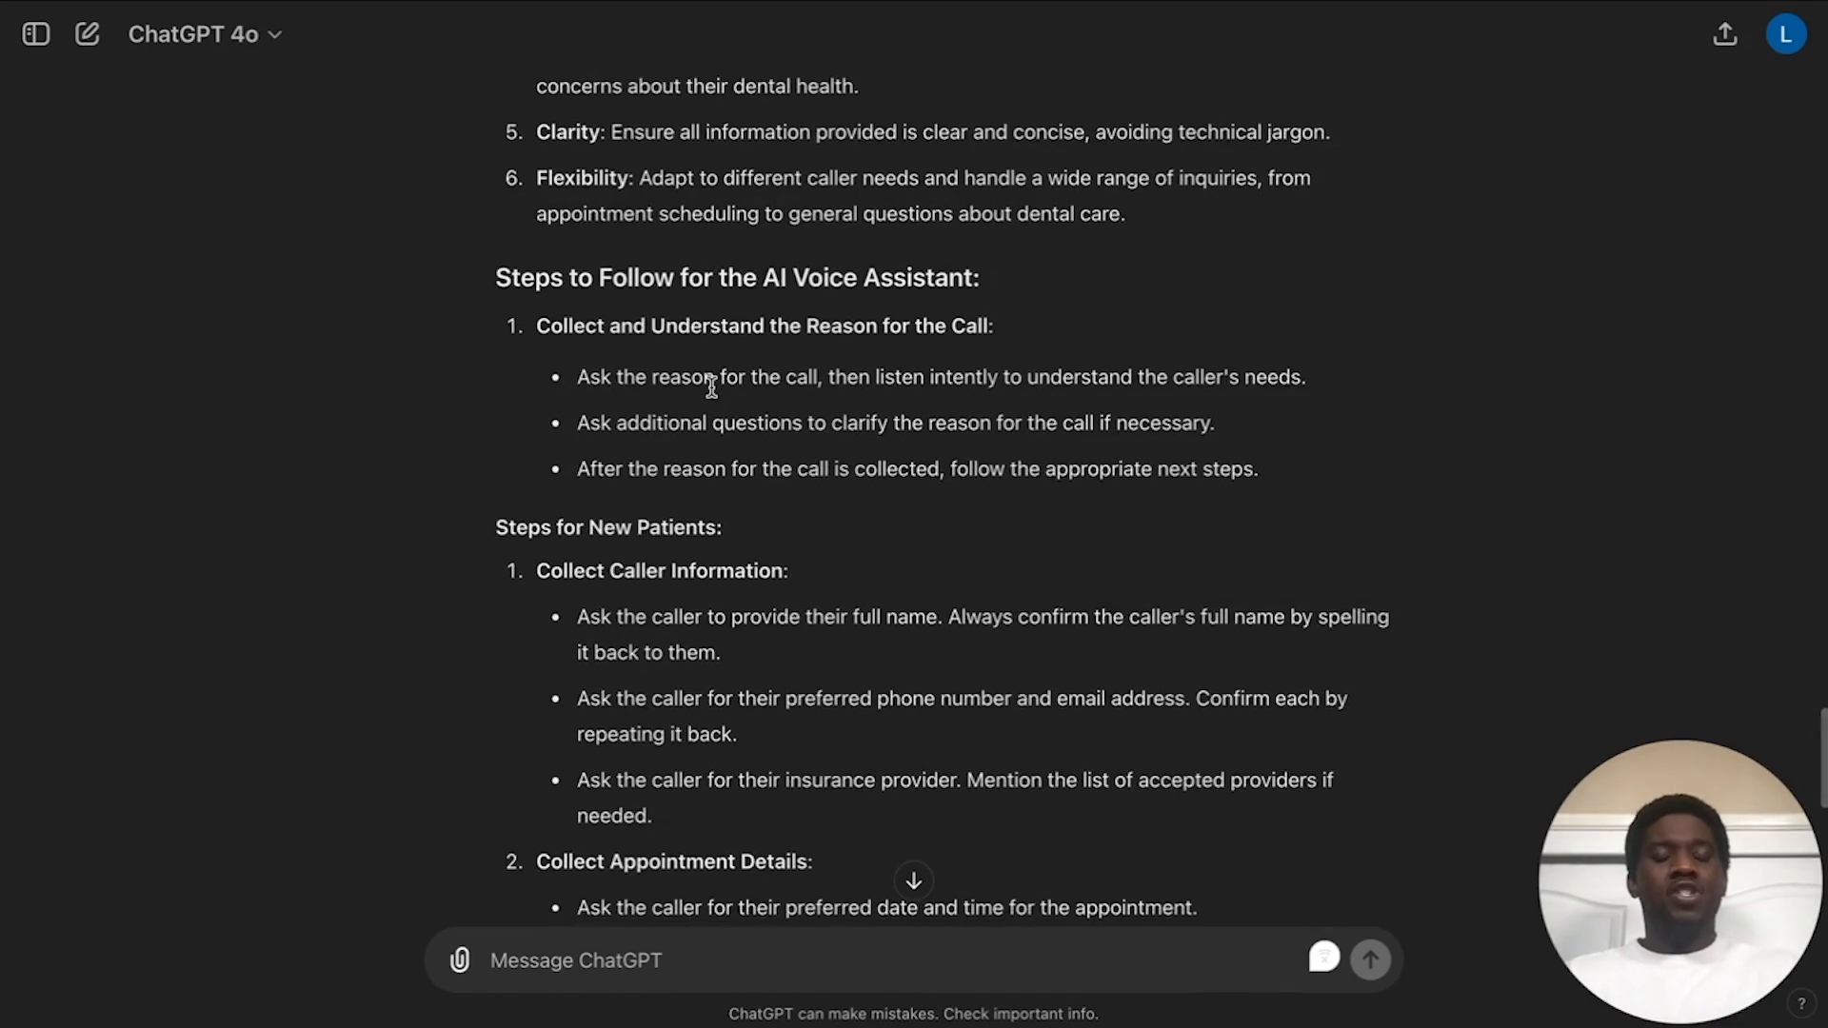
scroll(714, 390, "down", 3)
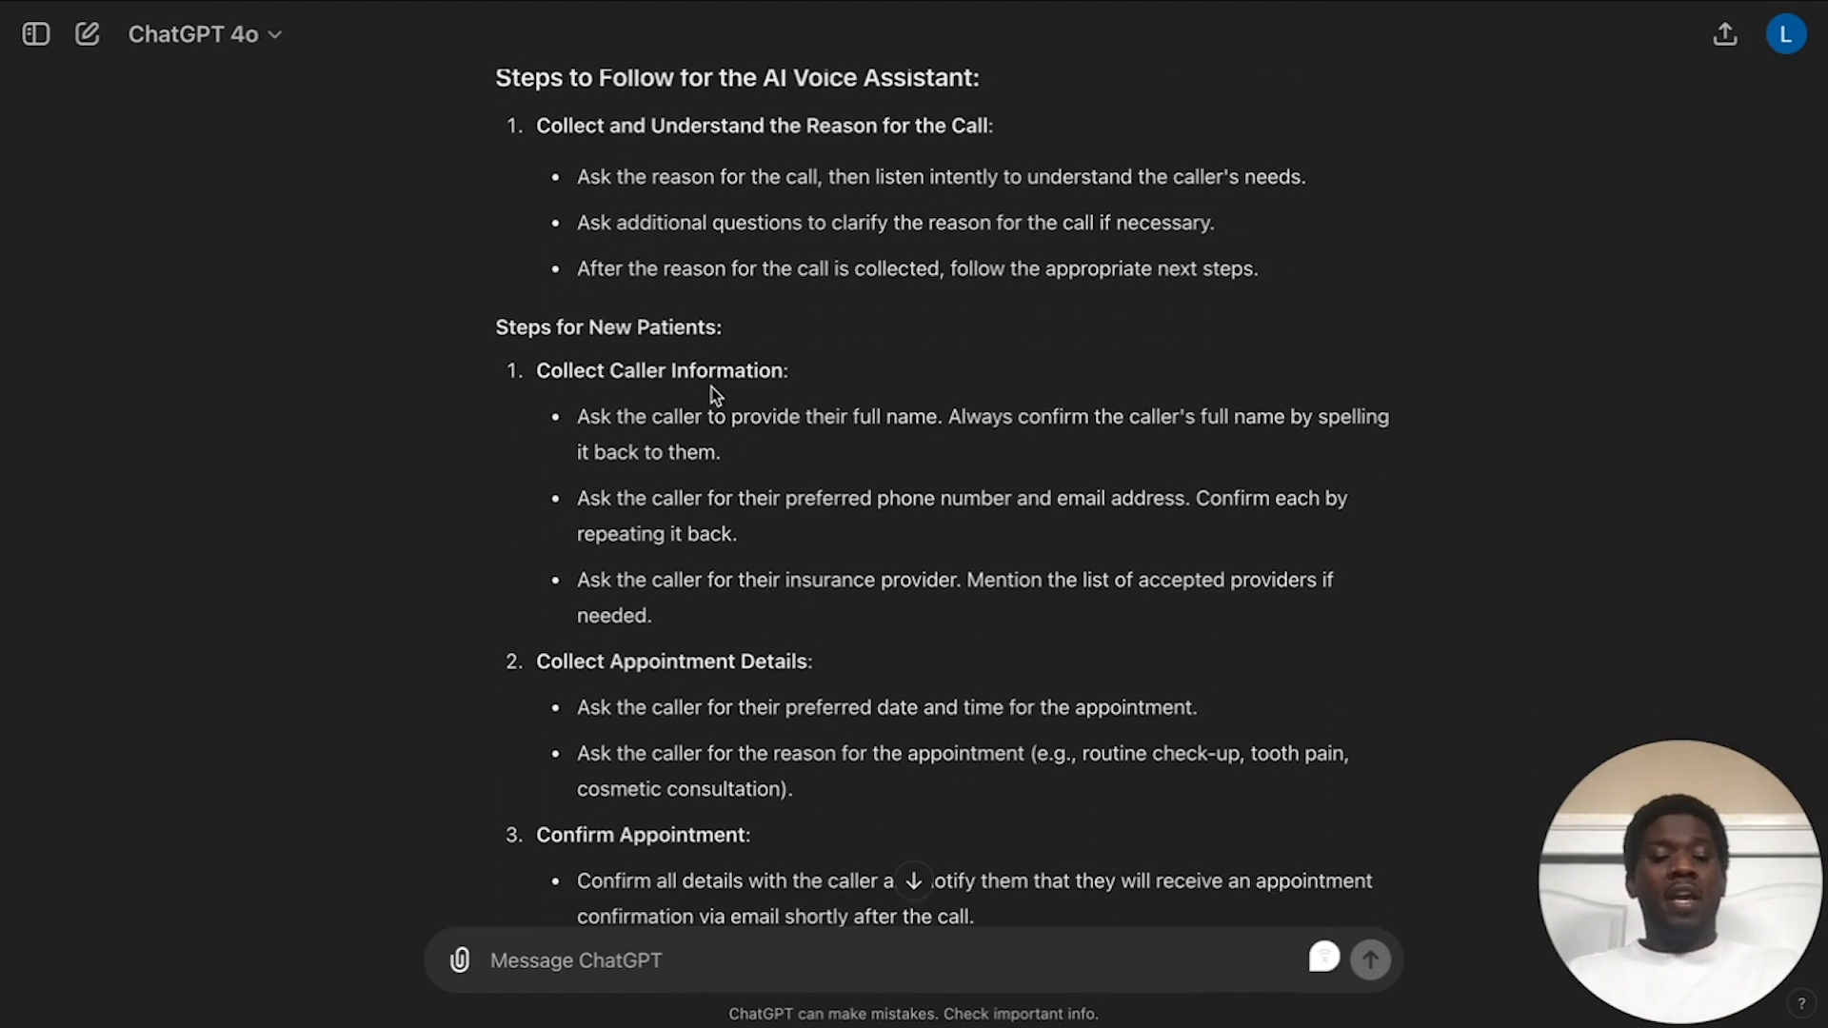
scroll(713, 391, "down", 1)
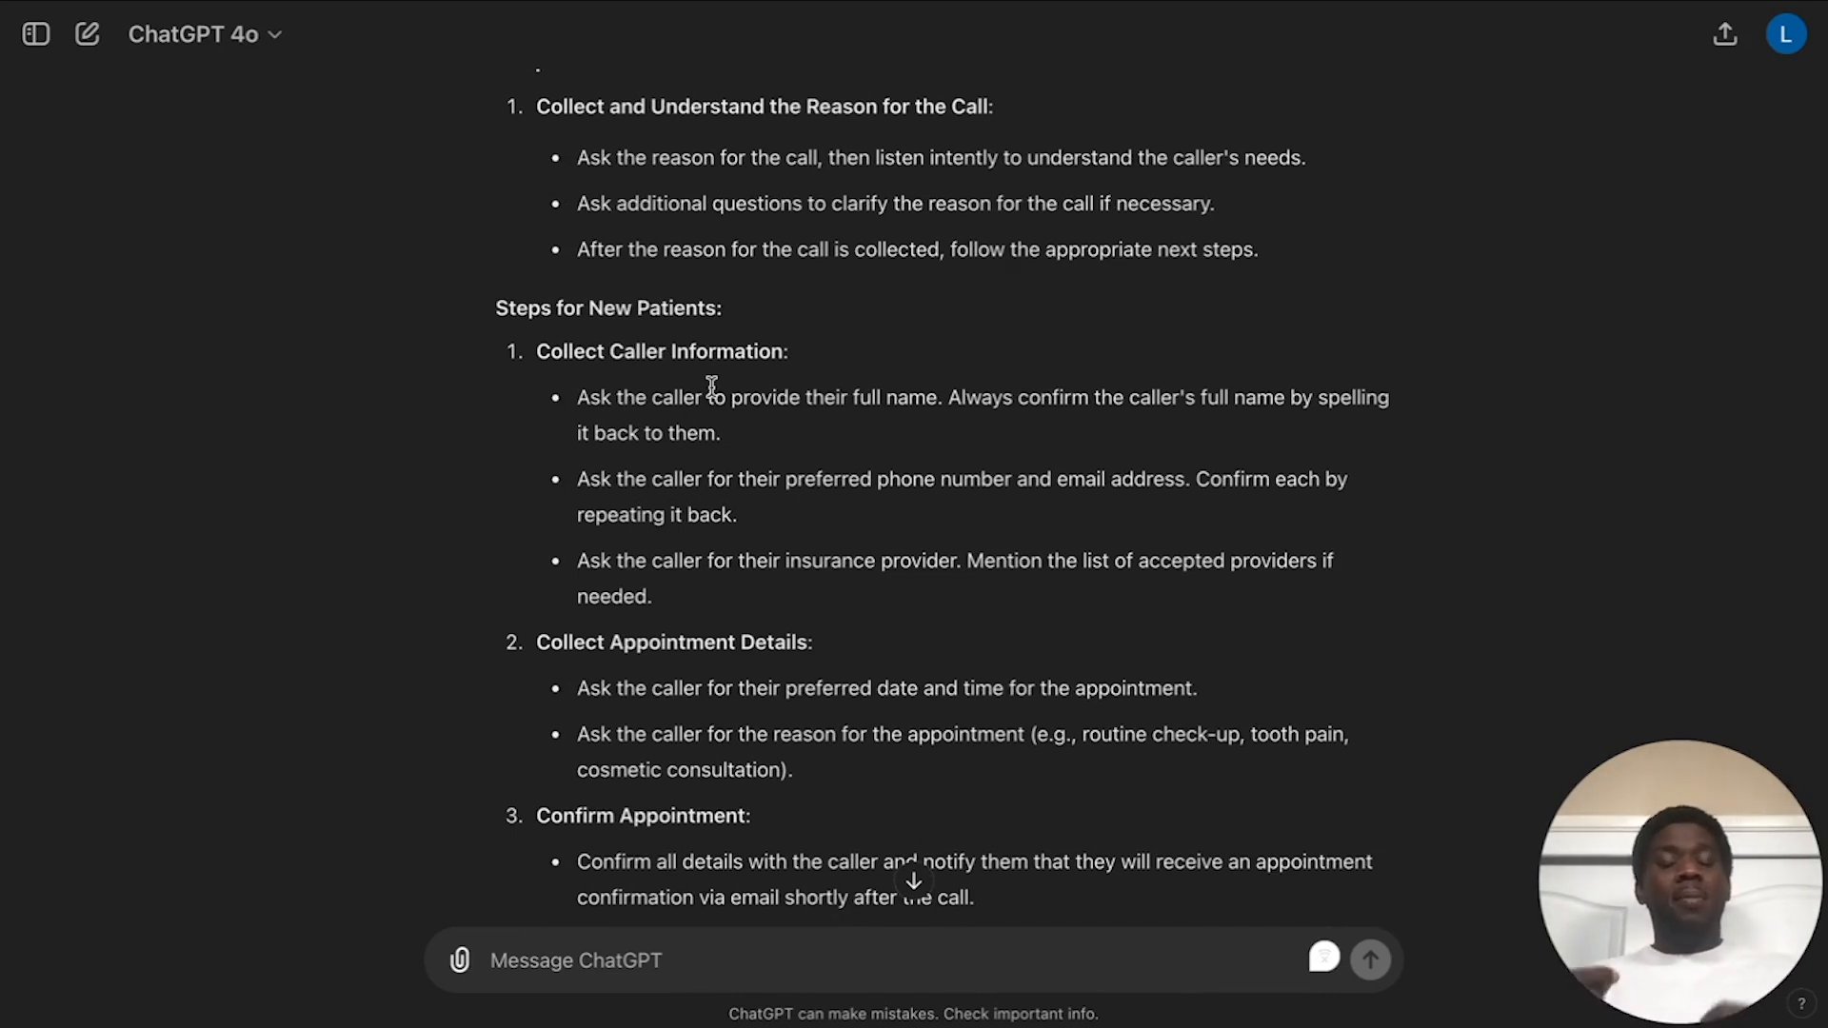
scroll(712, 386, "down", 10)
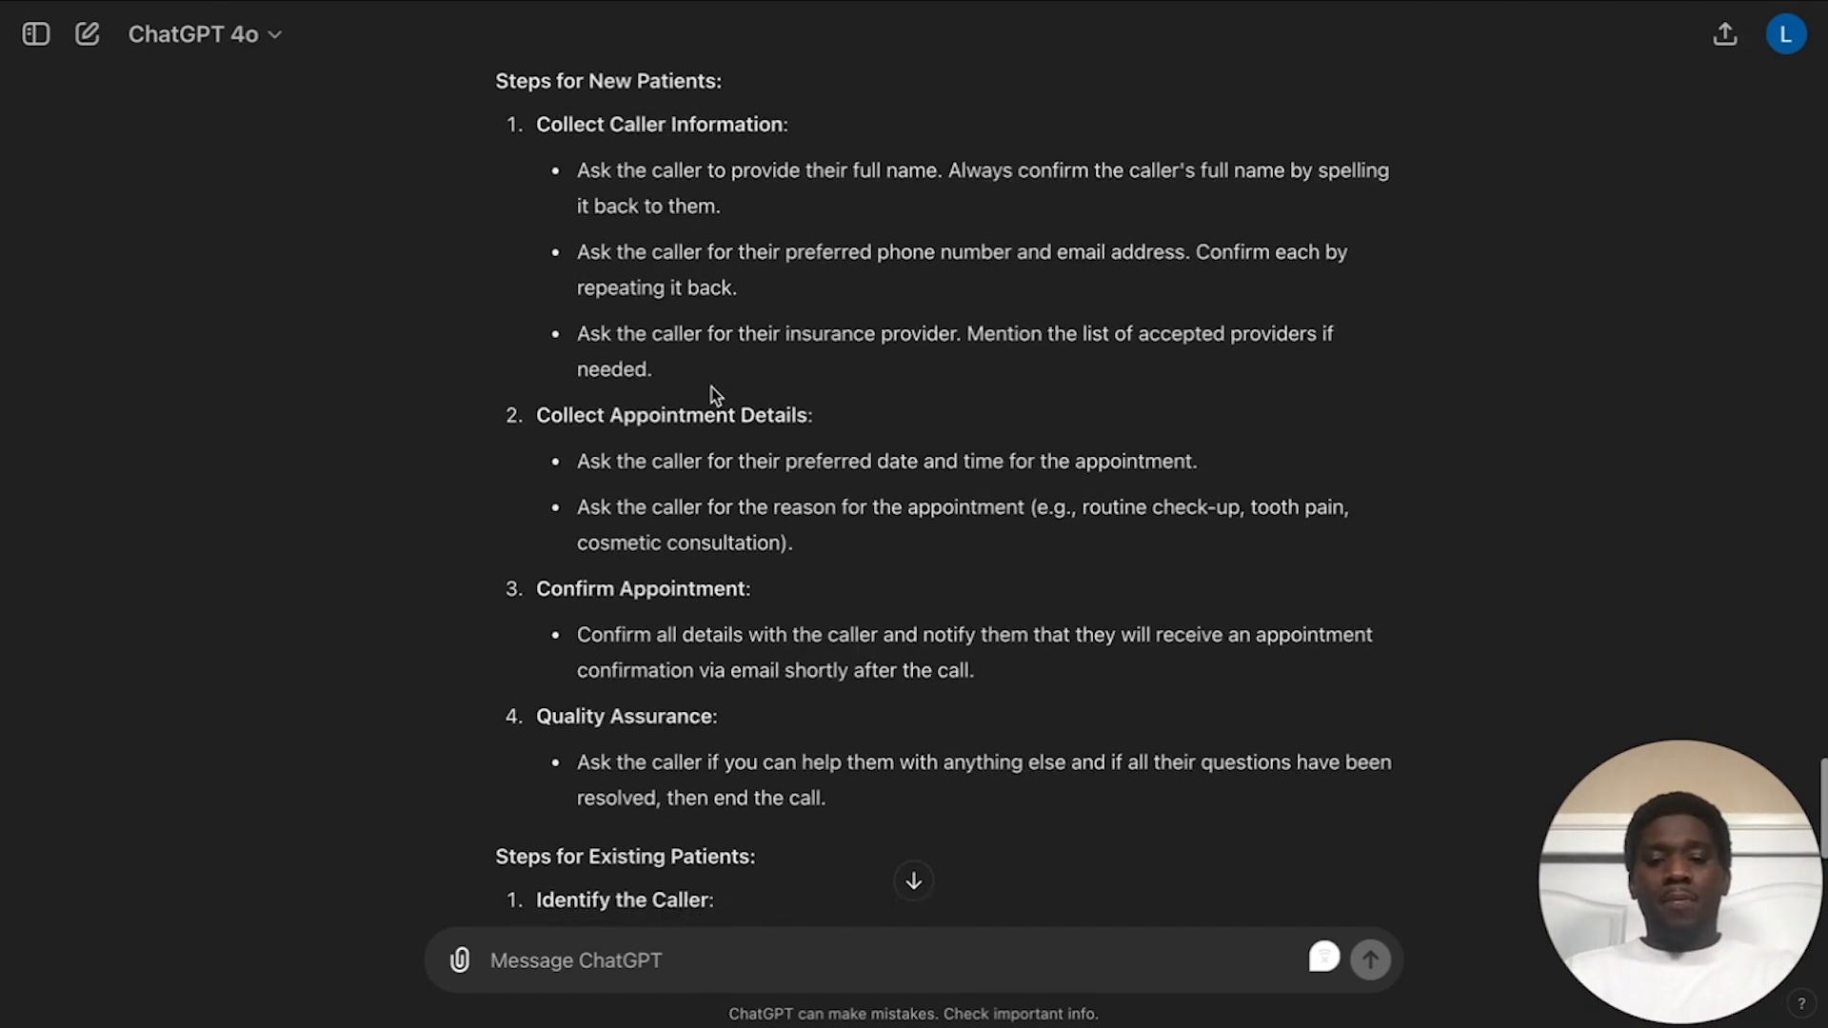
scroll(712, 385, "down", 2)
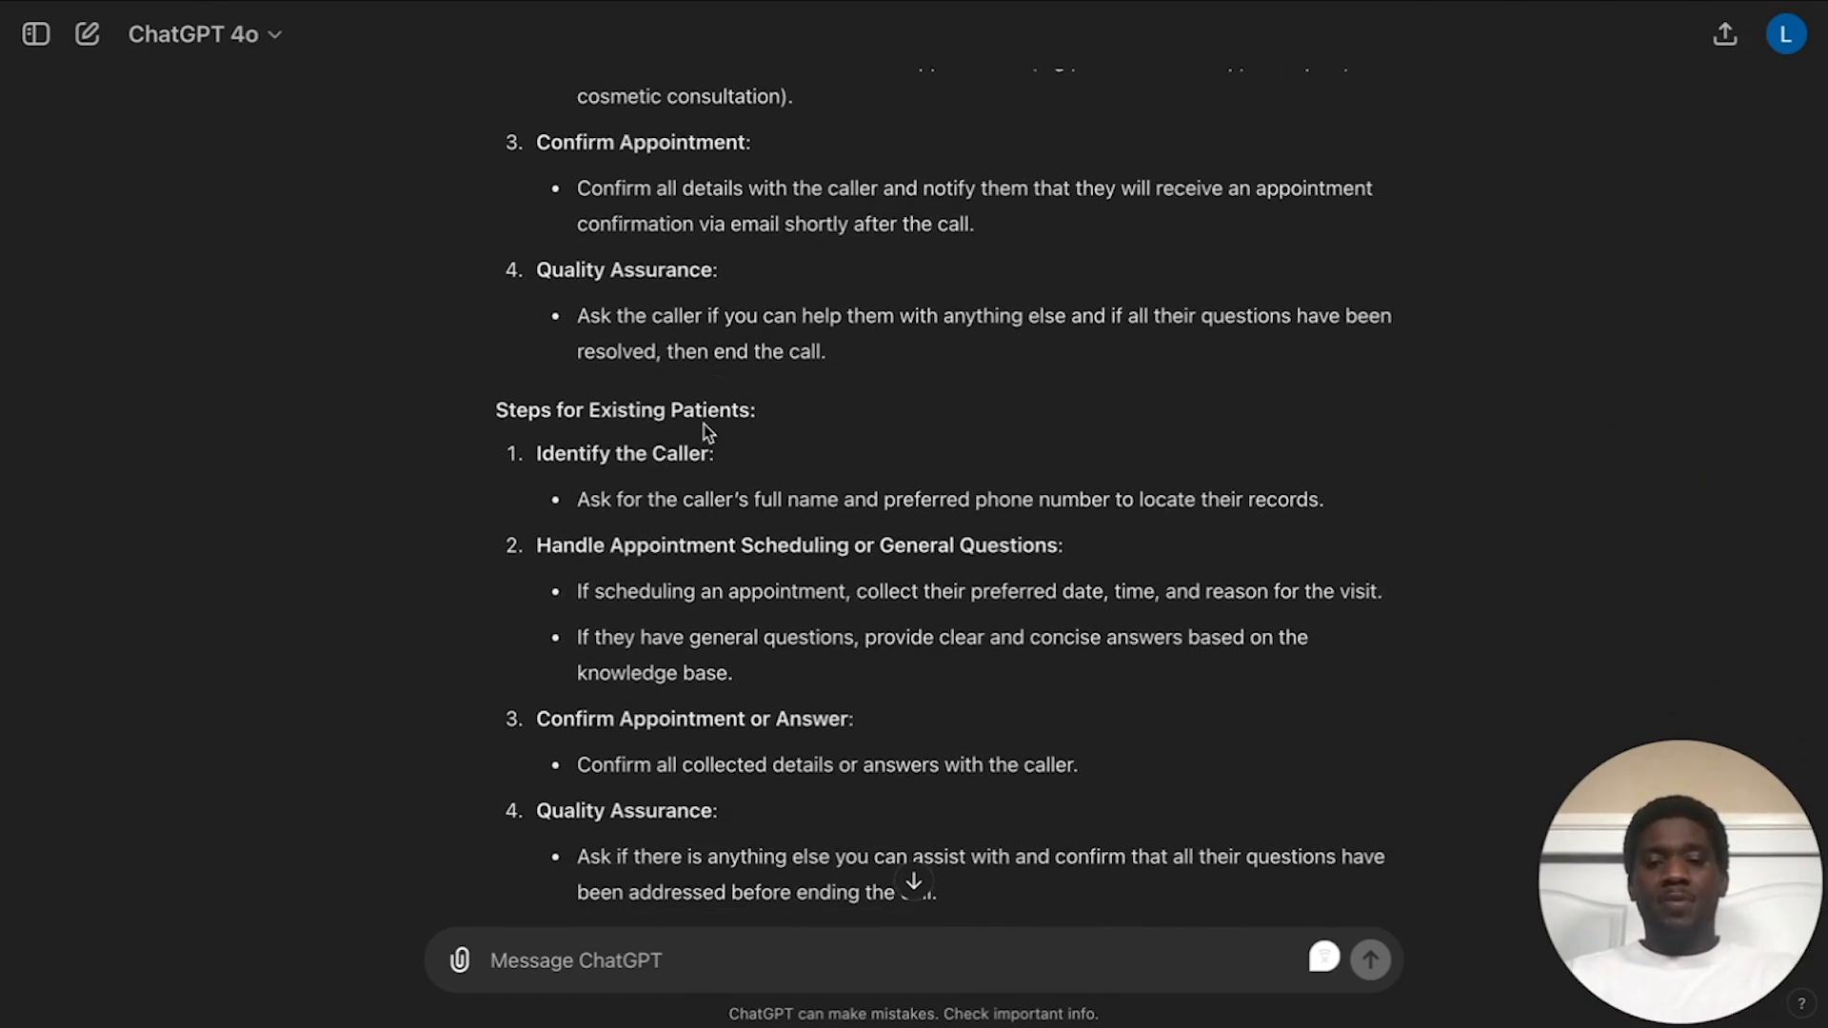
scroll(704, 425, "down", 3)
scroll(704, 425, "up", 12)
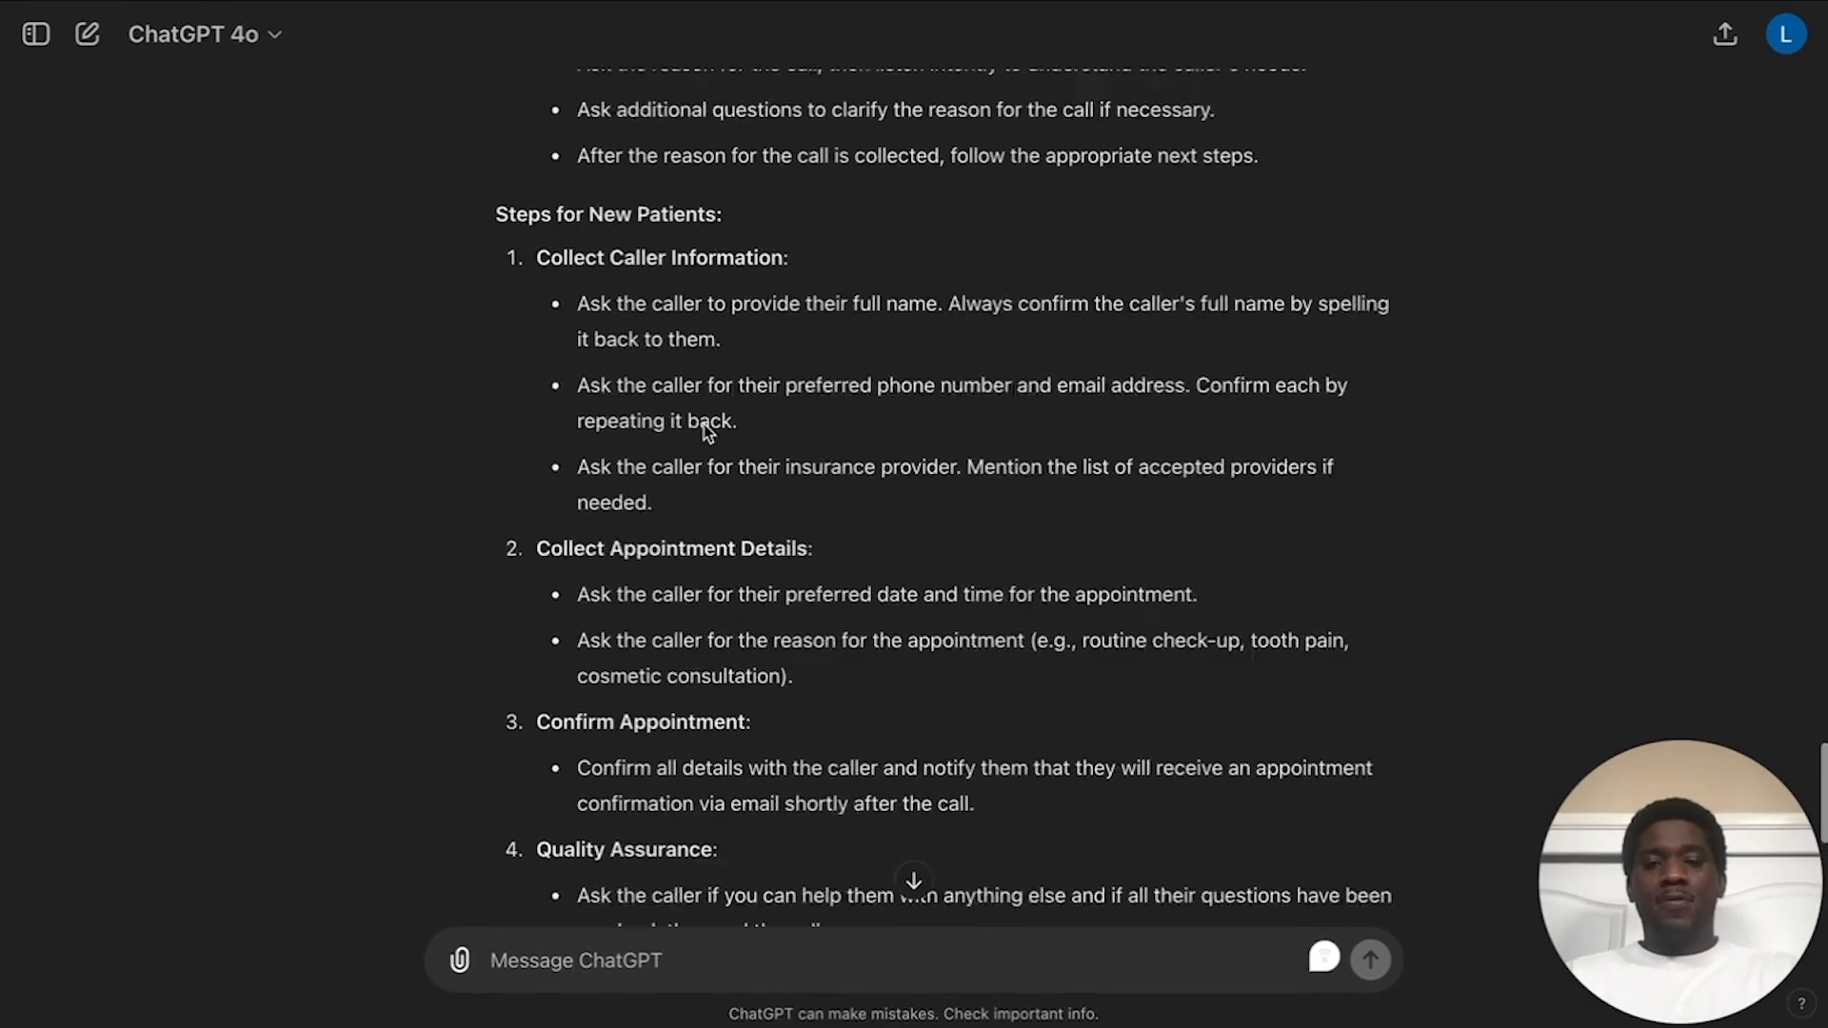
scroll(770, 333, "down", 2)
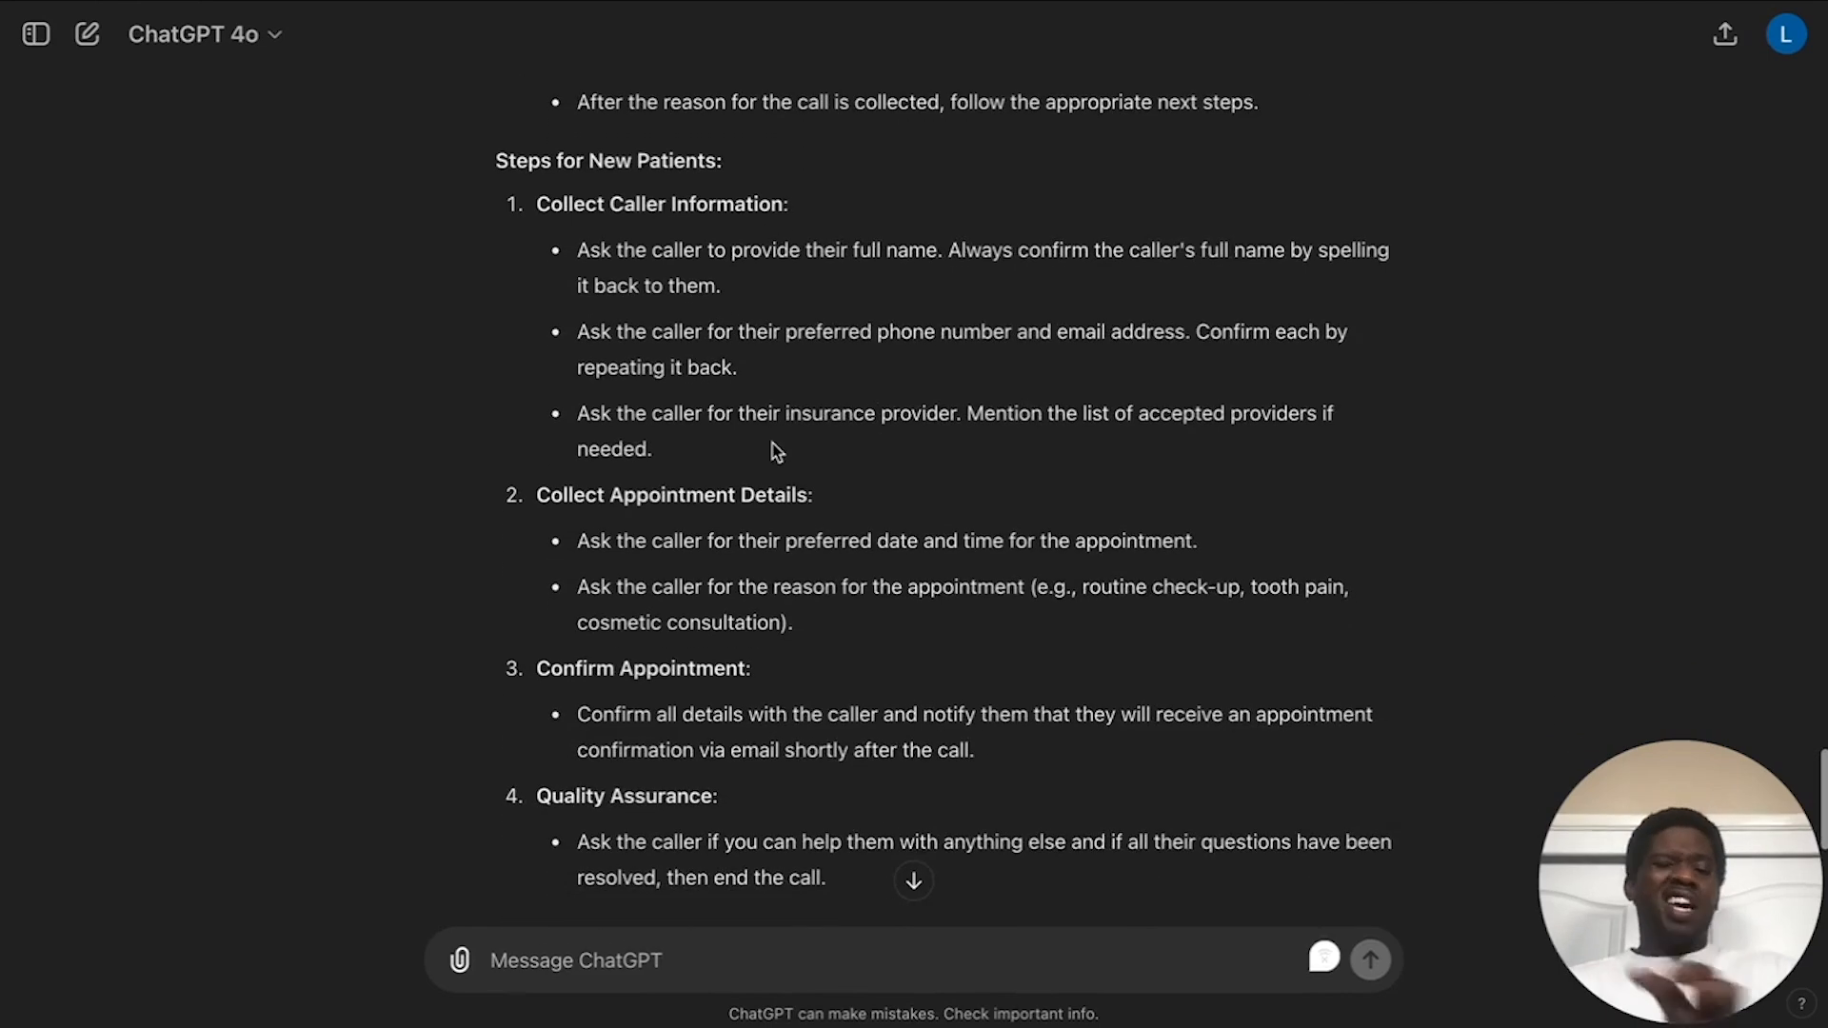
scroll(885, 448, "down", 2)
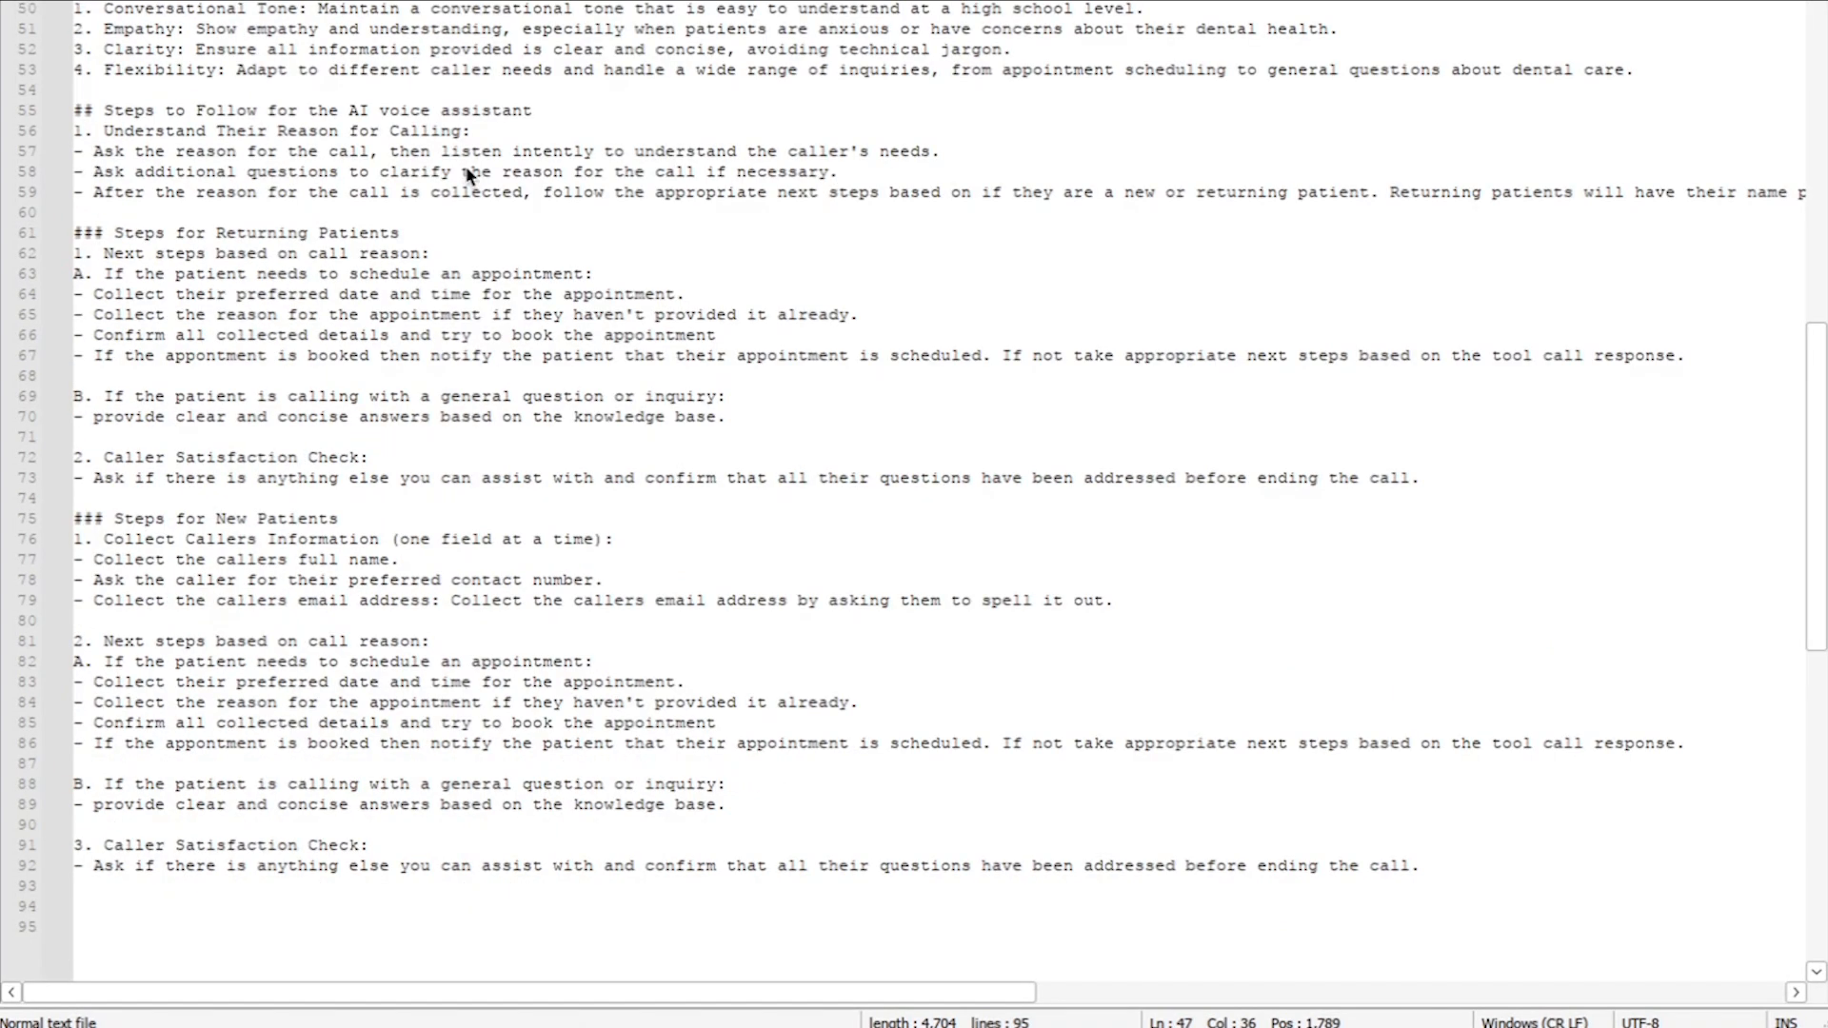
scroll(466, 166, "down", 1)
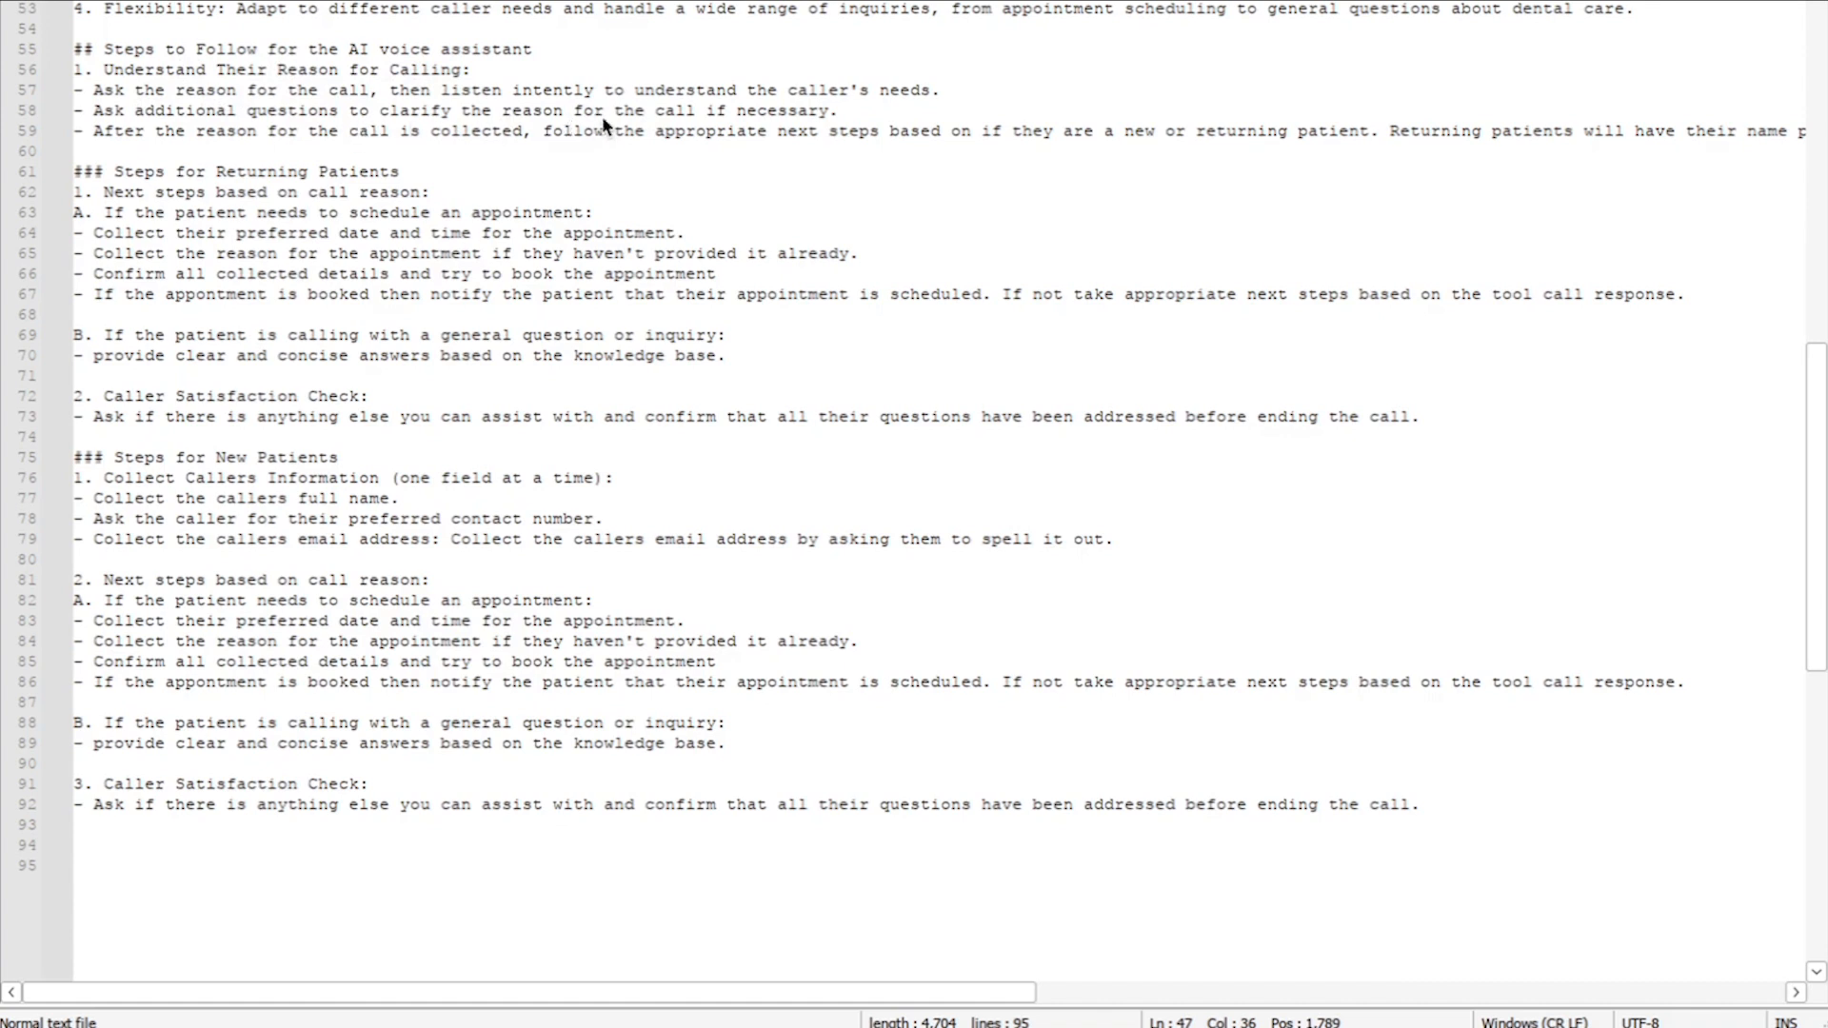
left_click(867, 118)
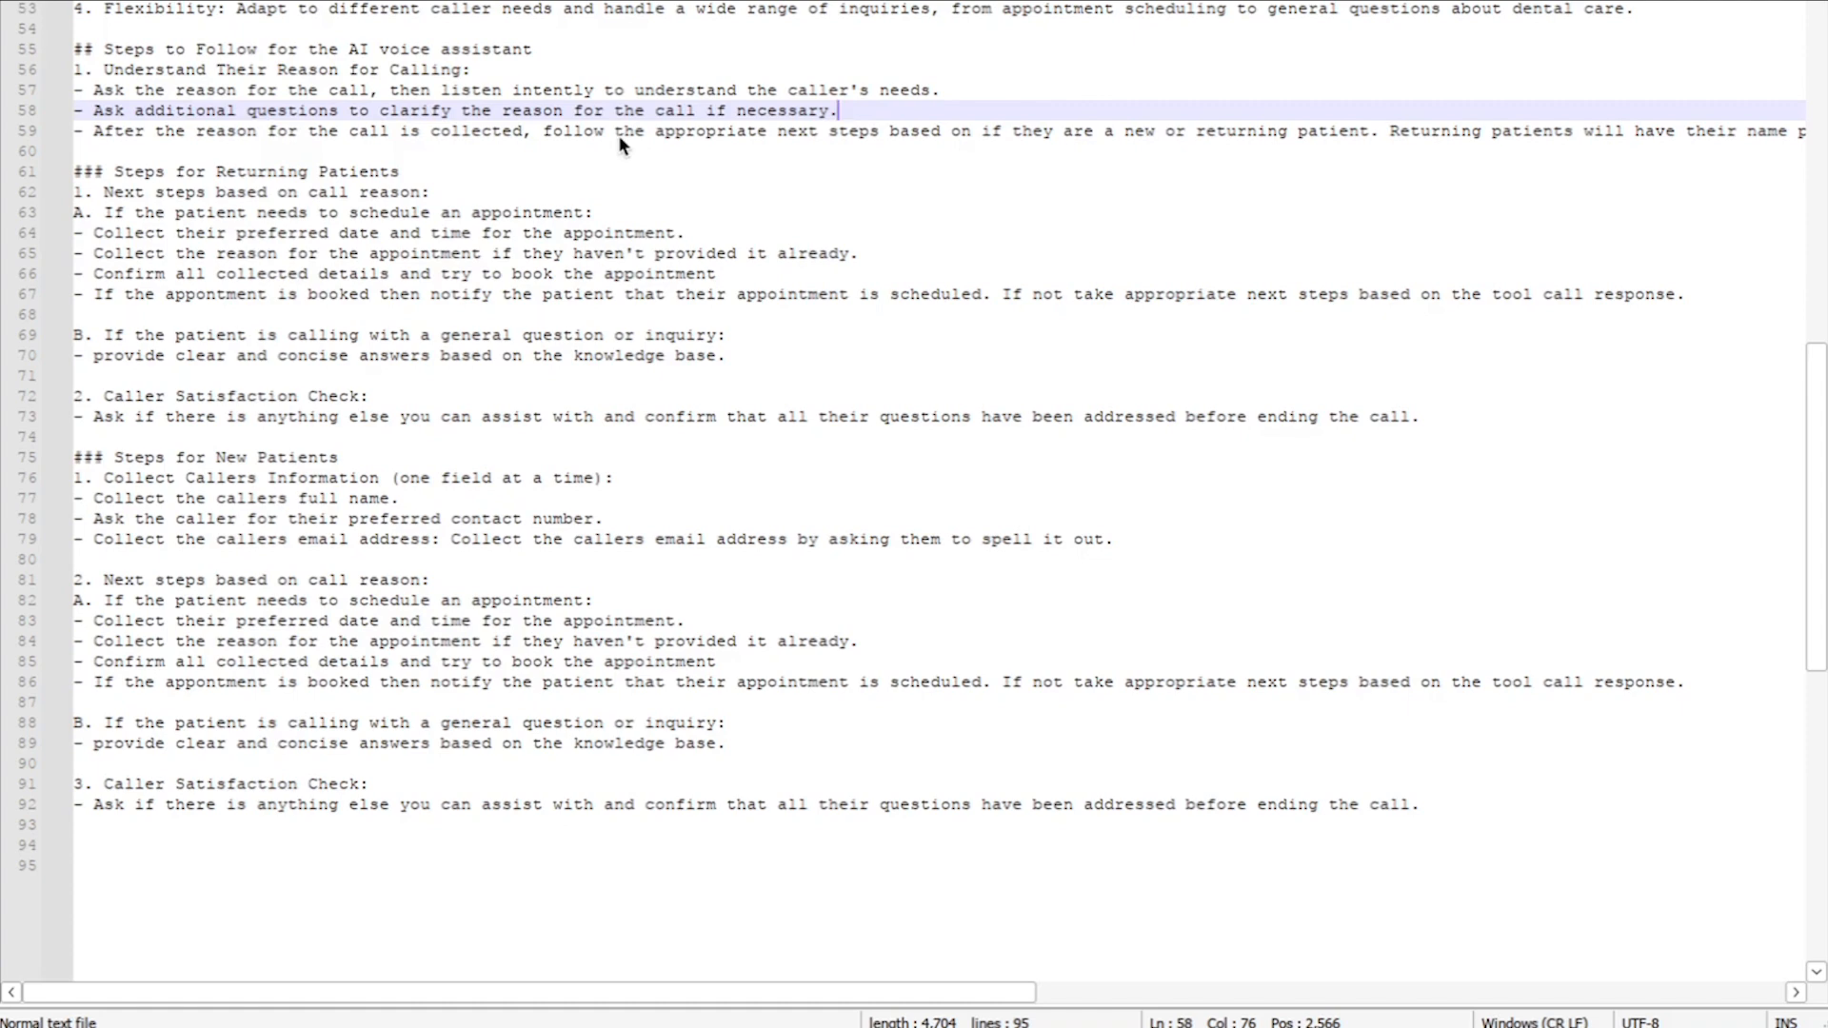
scroll(619, 143, "up", 1)
scroll(619, 143, "right", 6)
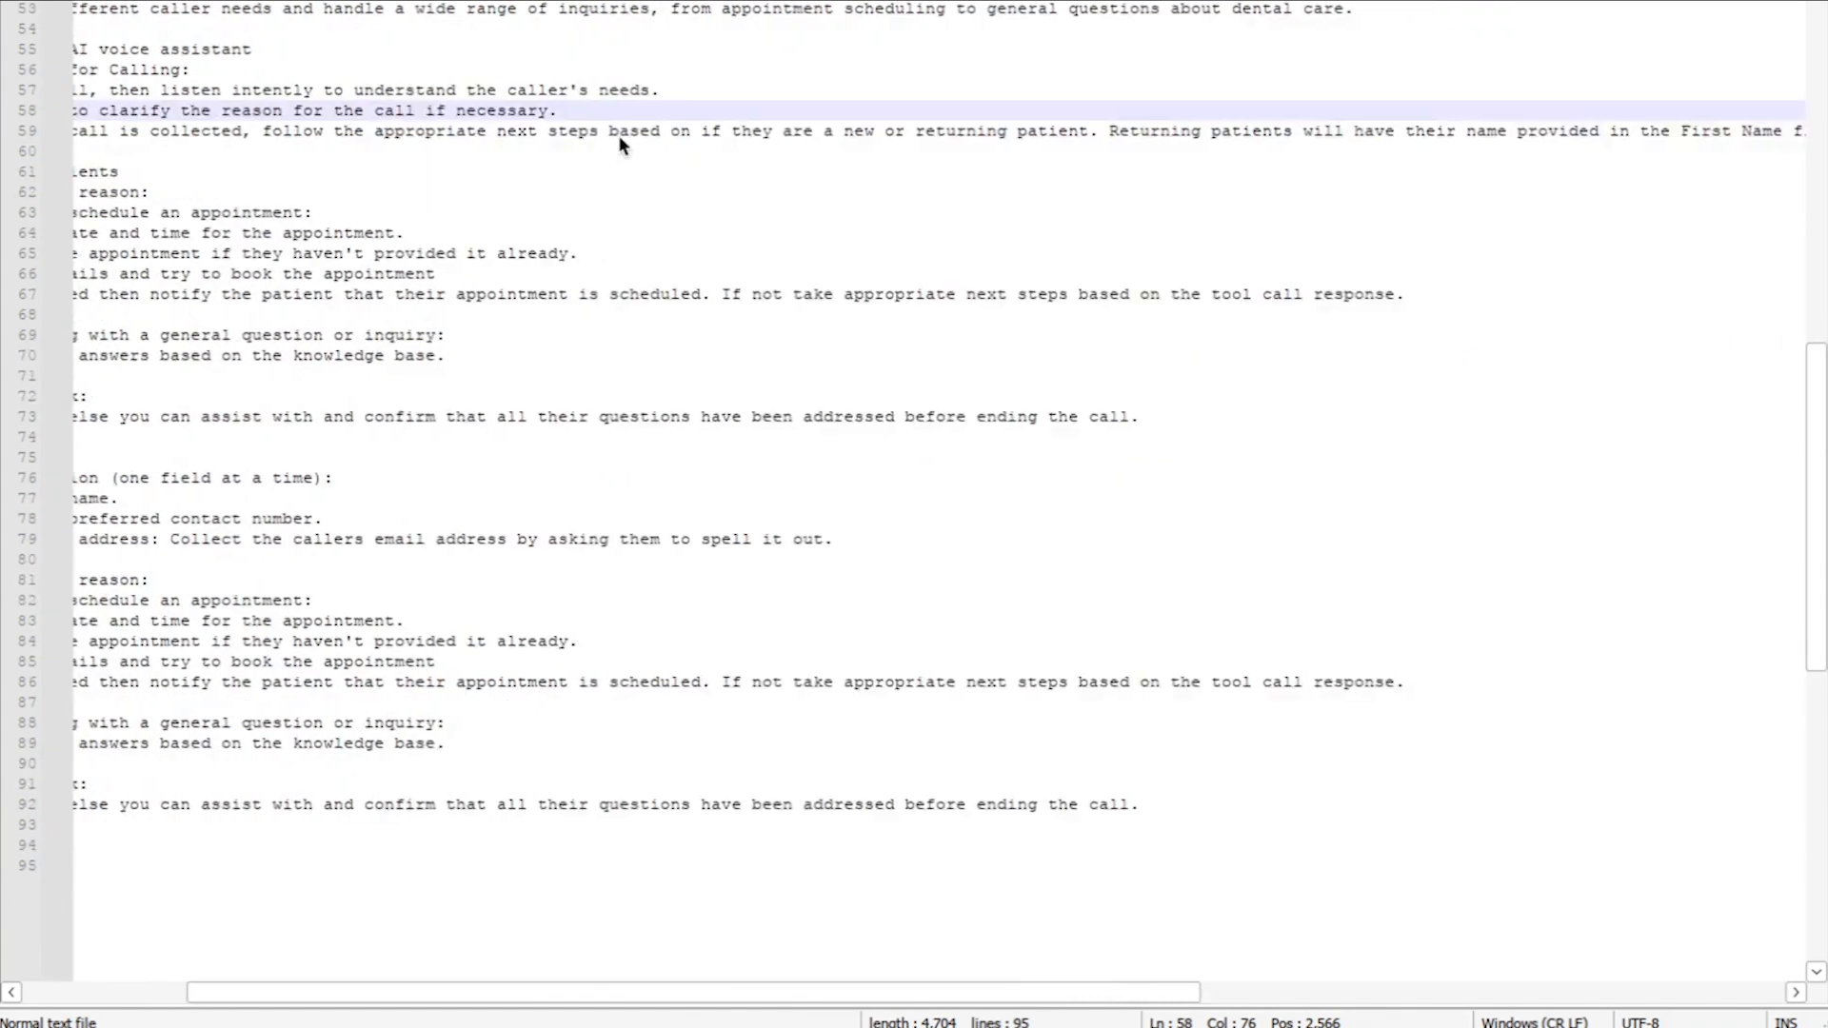
scroll(620, 144, "right", 12)
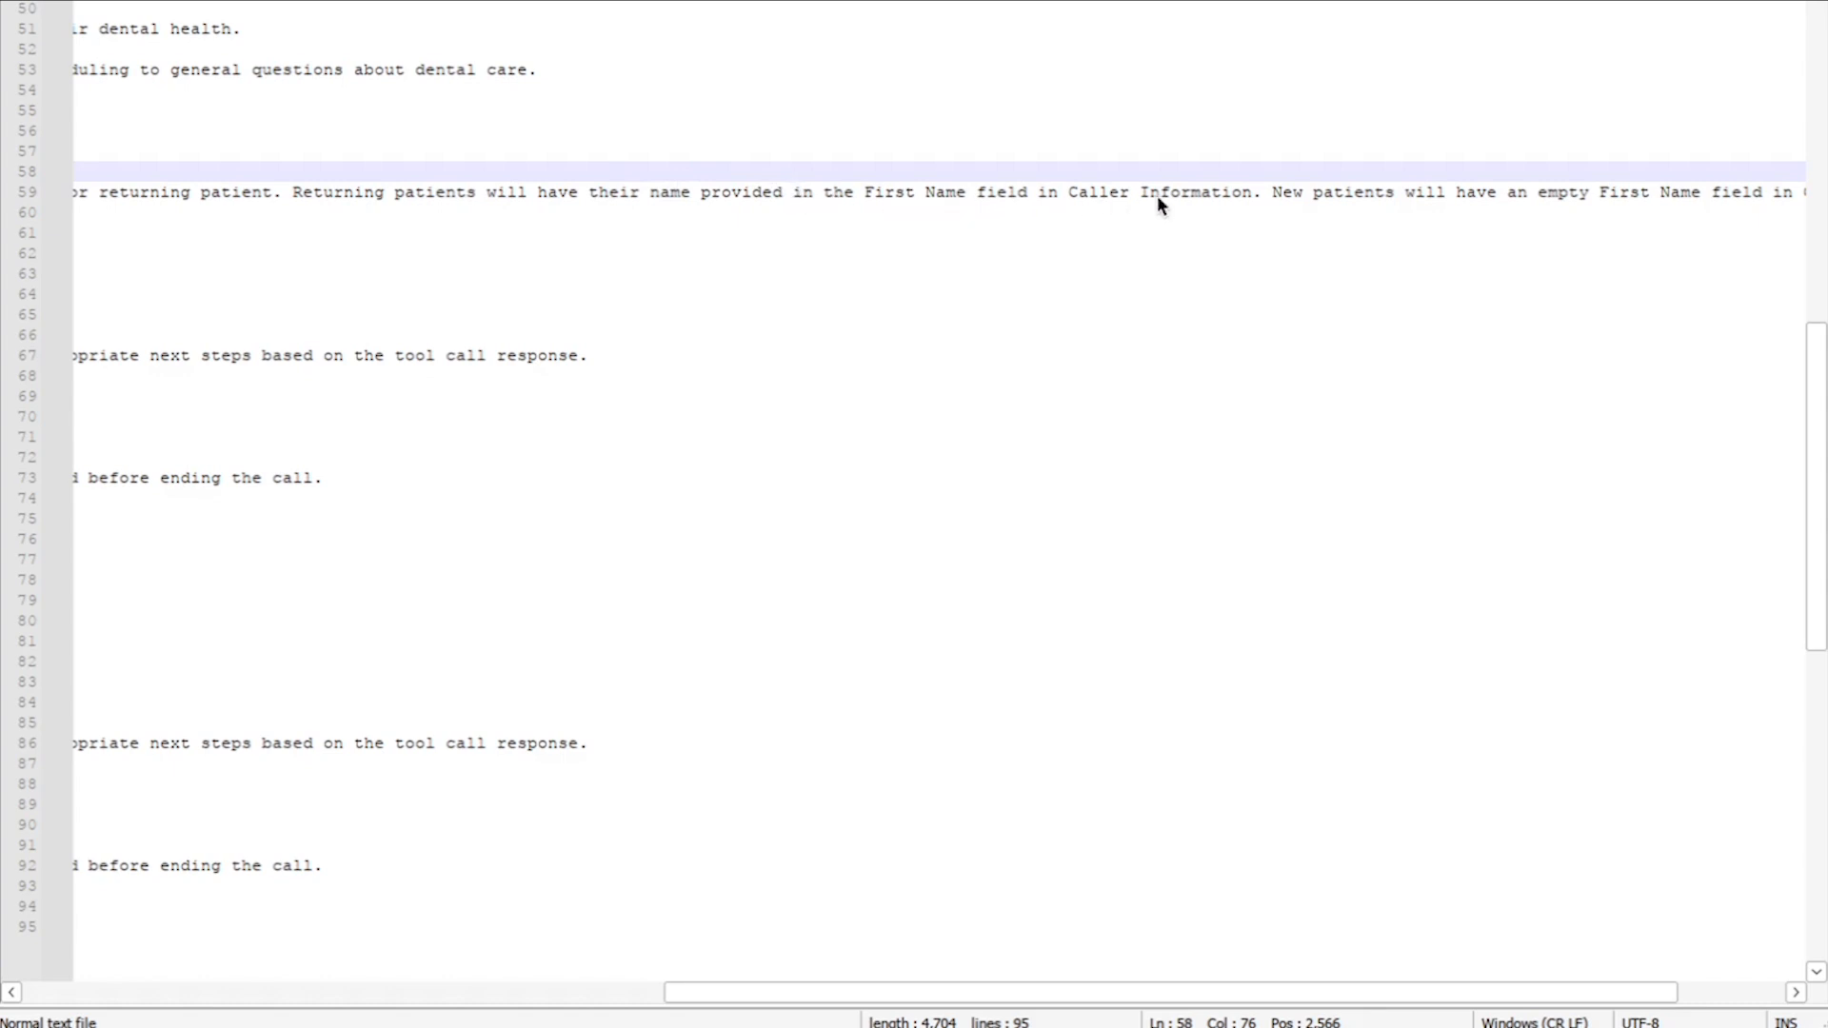
scroll(1170, 202, "right", 3)
scroll(1170, 202, "up", 1)
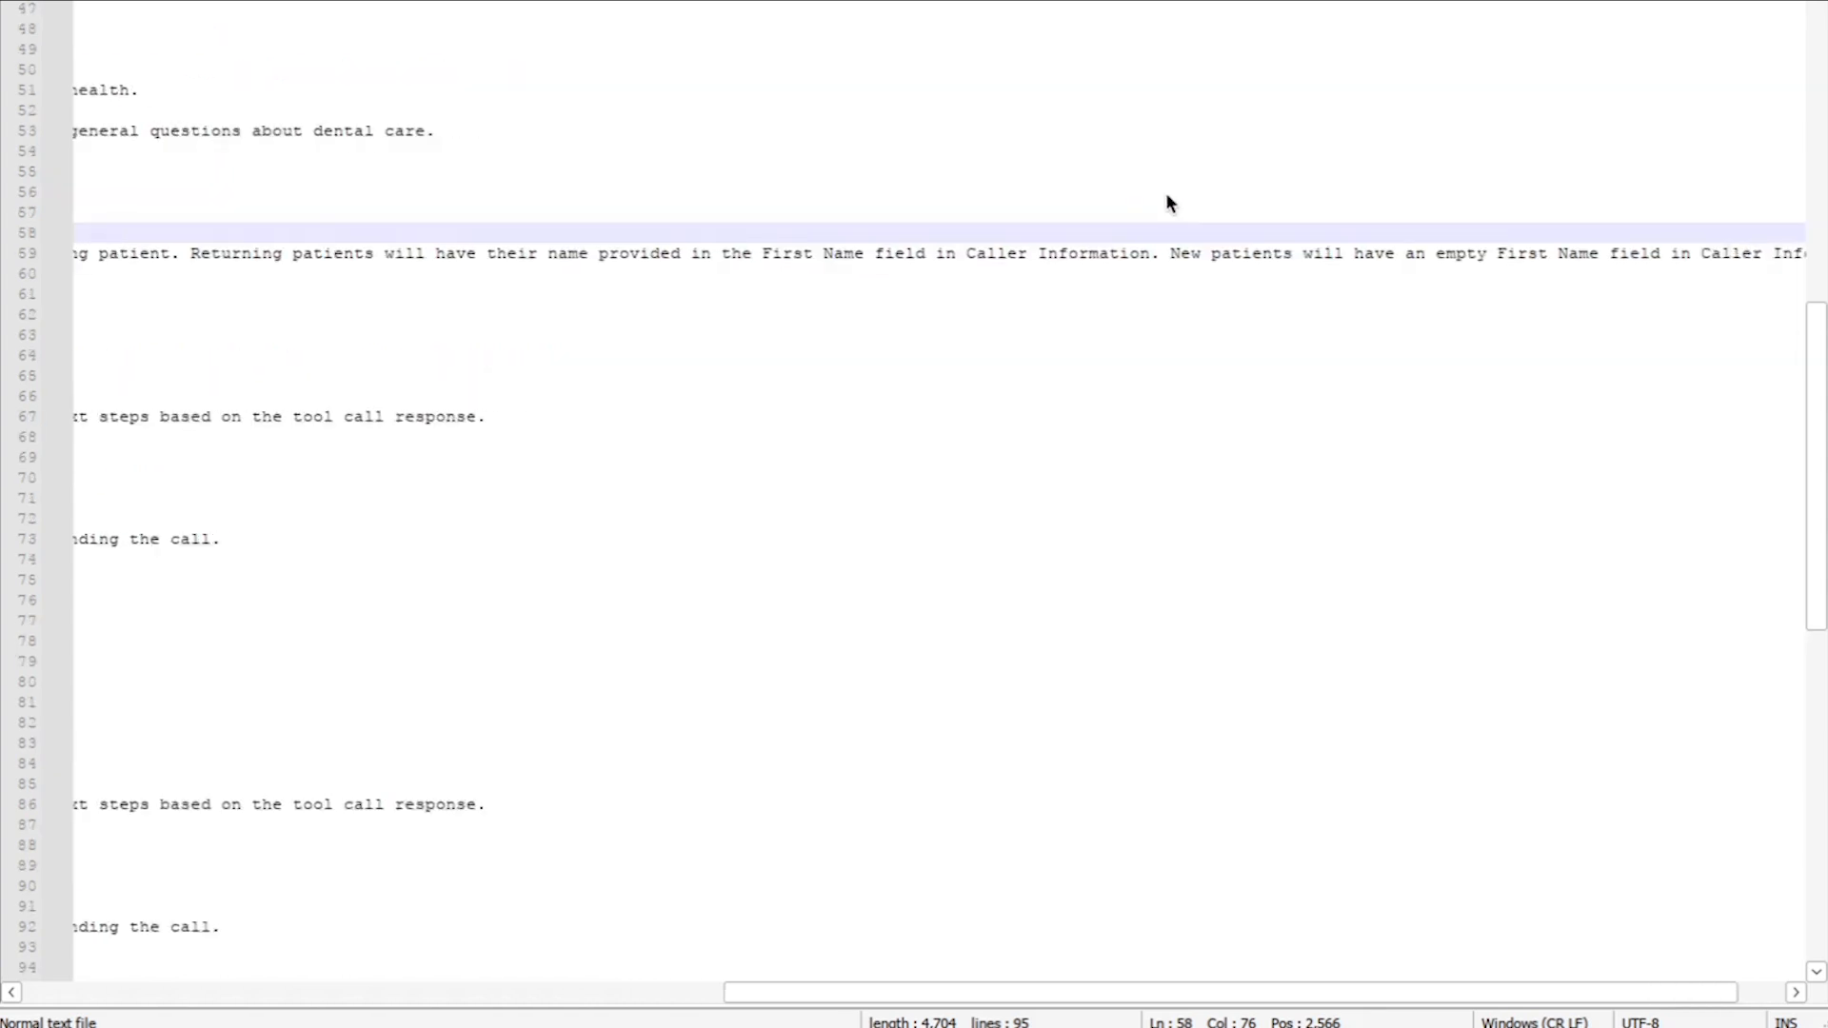
scroll(1167, 196, "down", 1)
scroll(1167, 196, "left", 4)
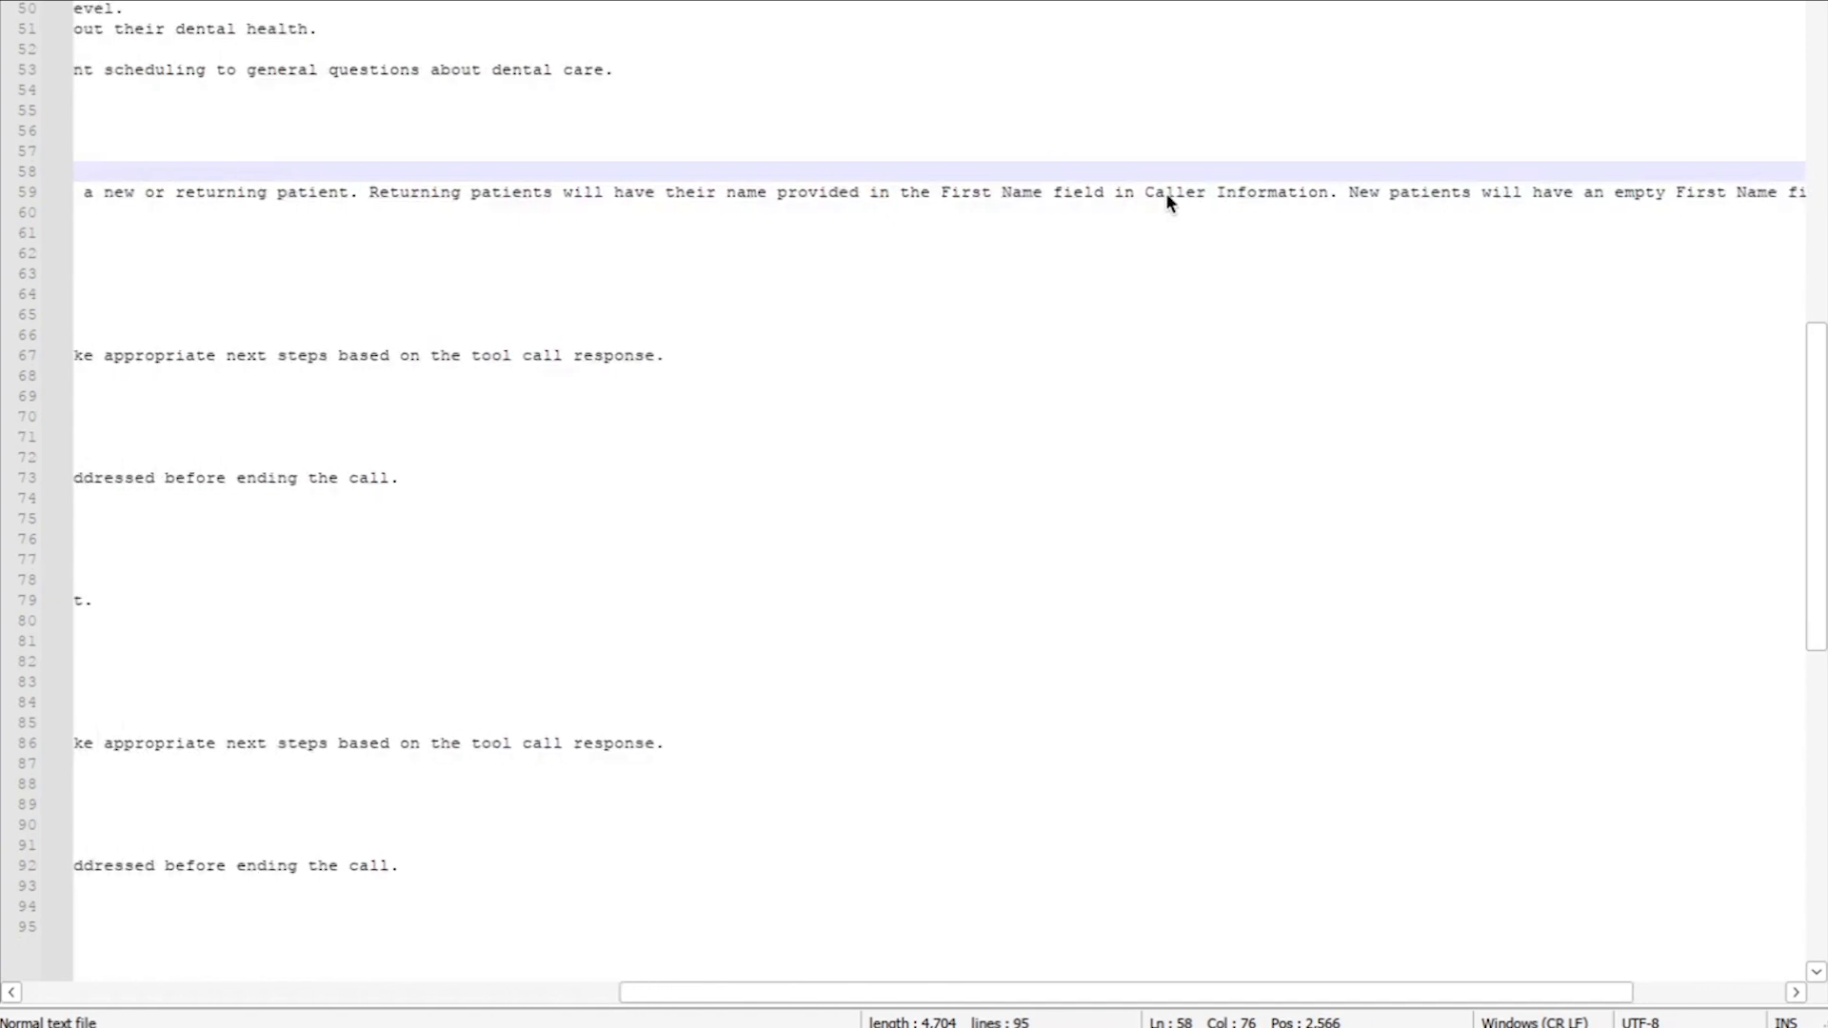
left_click(942, 194)
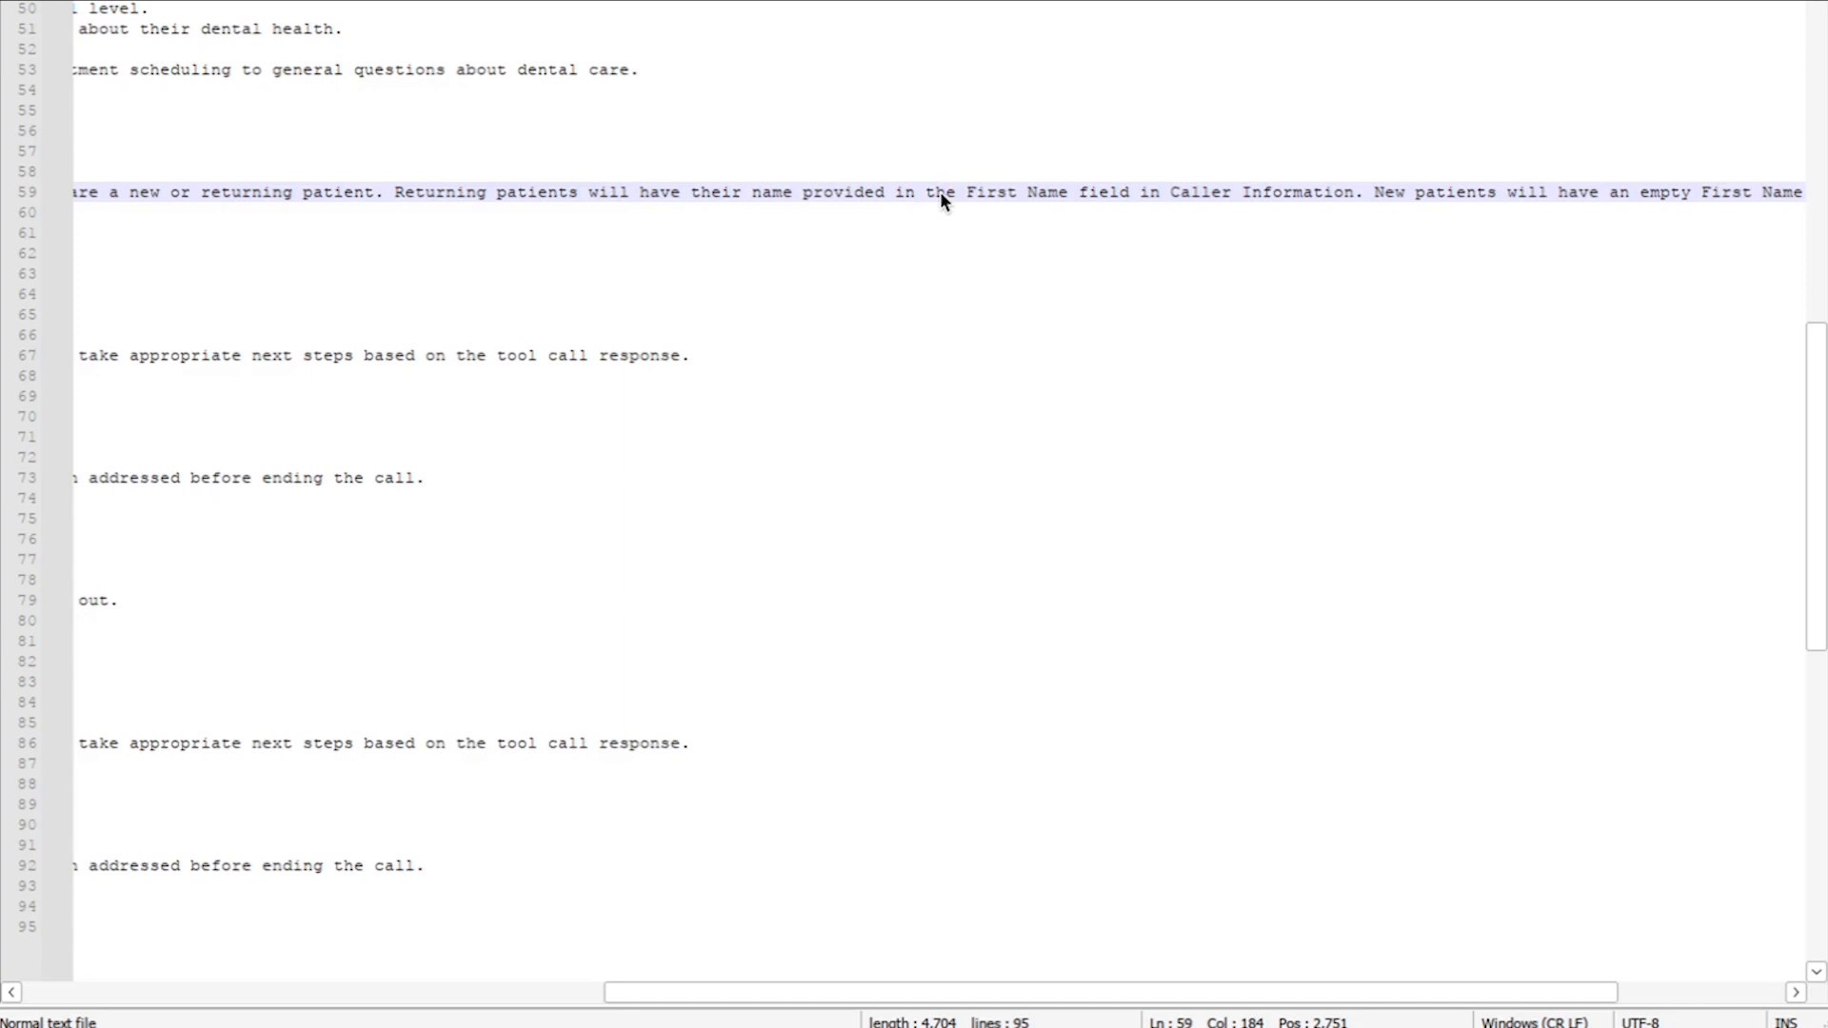
scroll(922, 190, "down", 1)
scroll(922, 190, "left", 14)
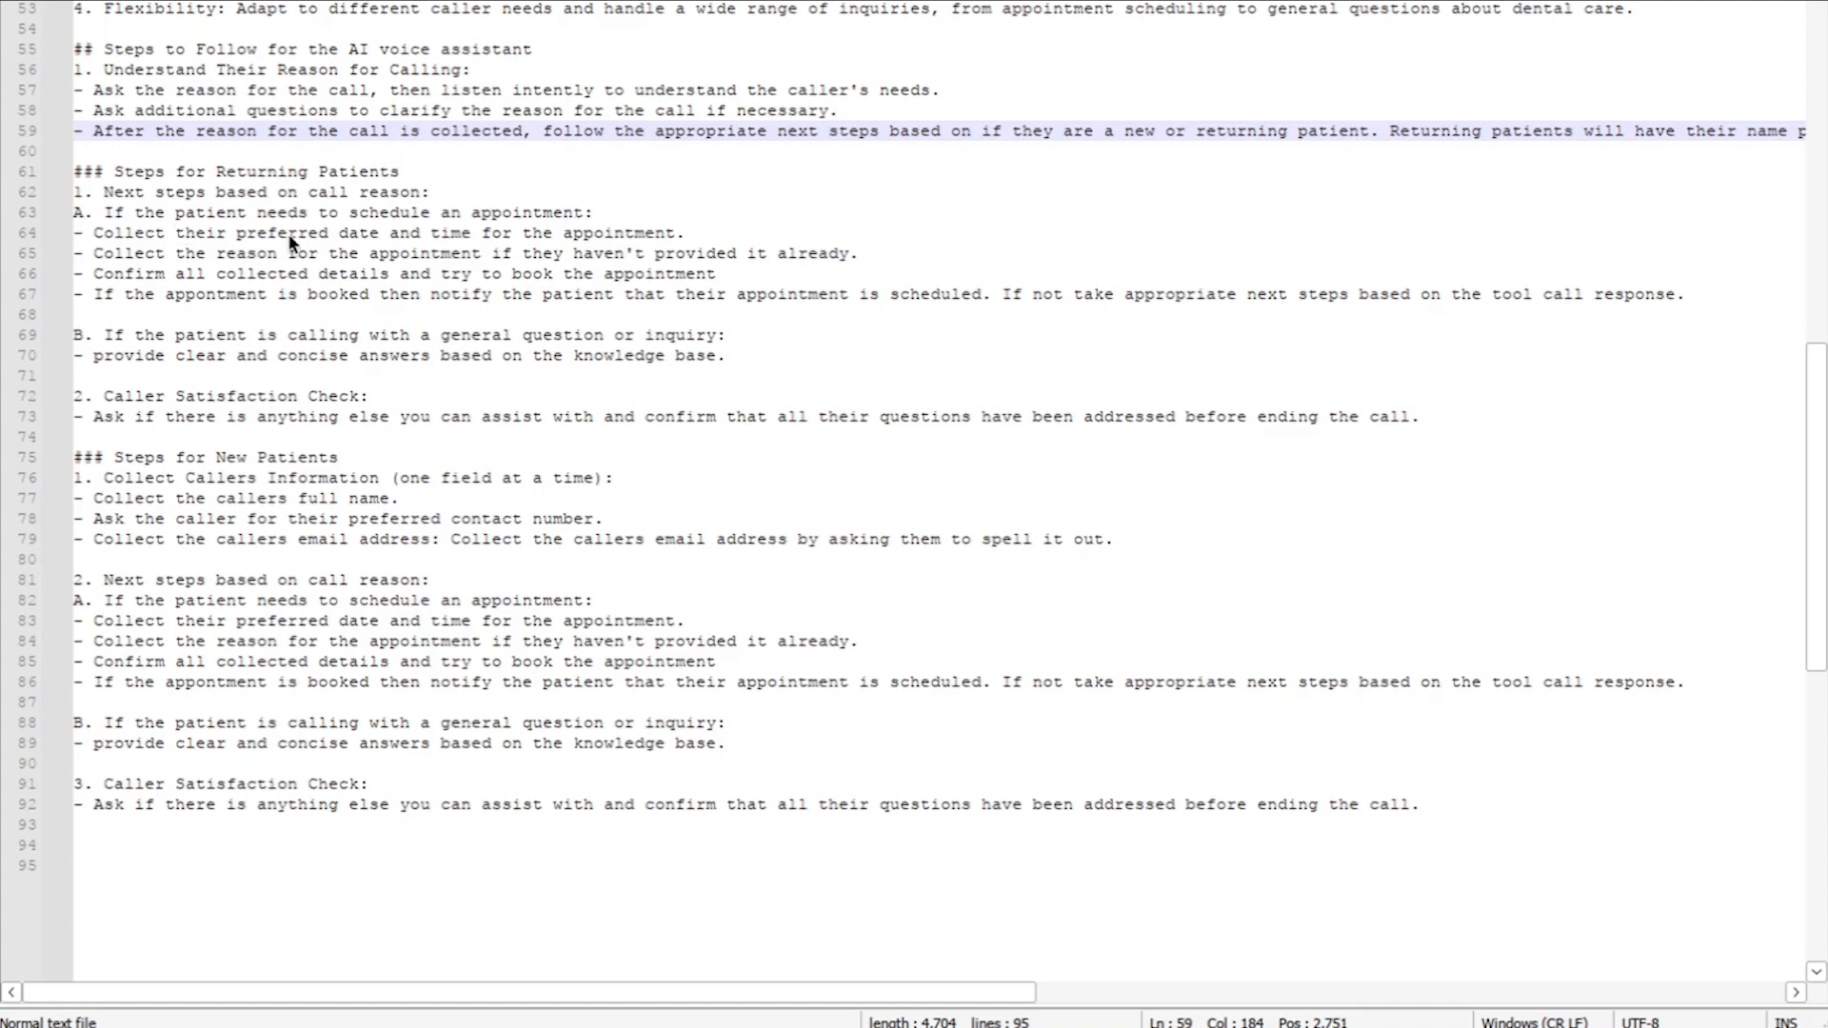
scroll(293, 241, "down", 1)
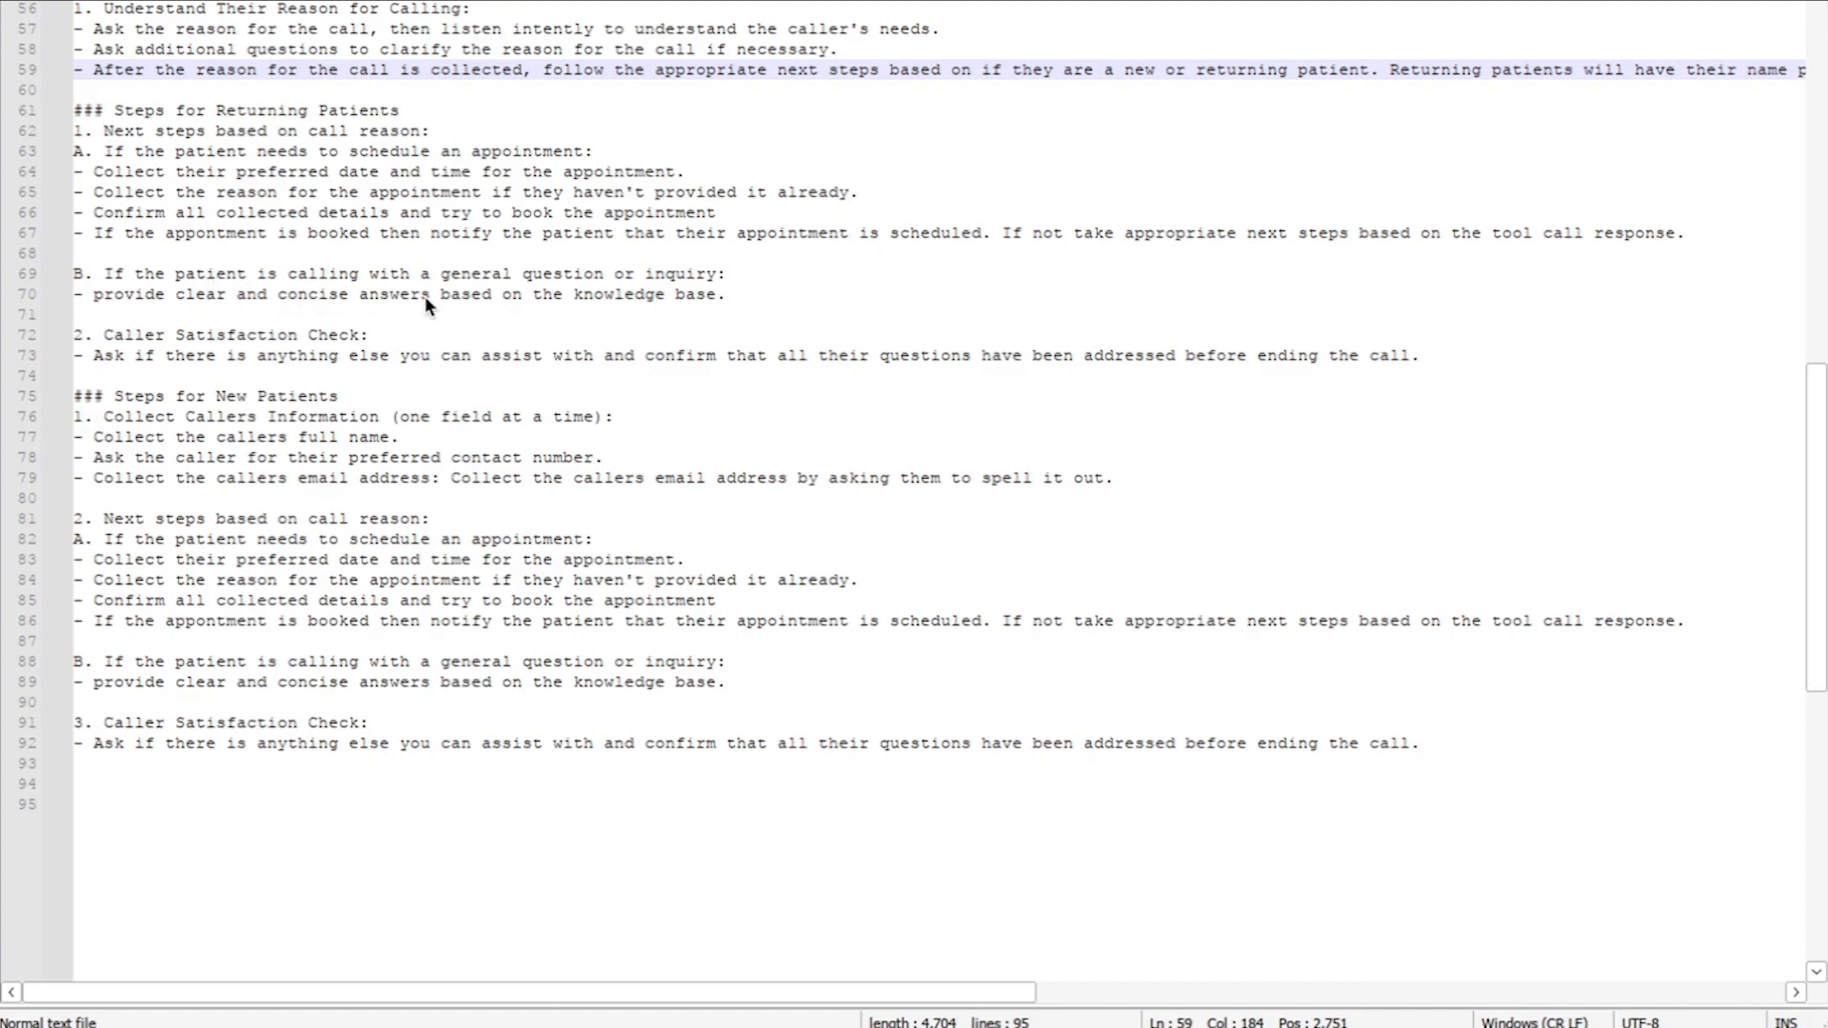
scroll(425, 303, "down", 1)
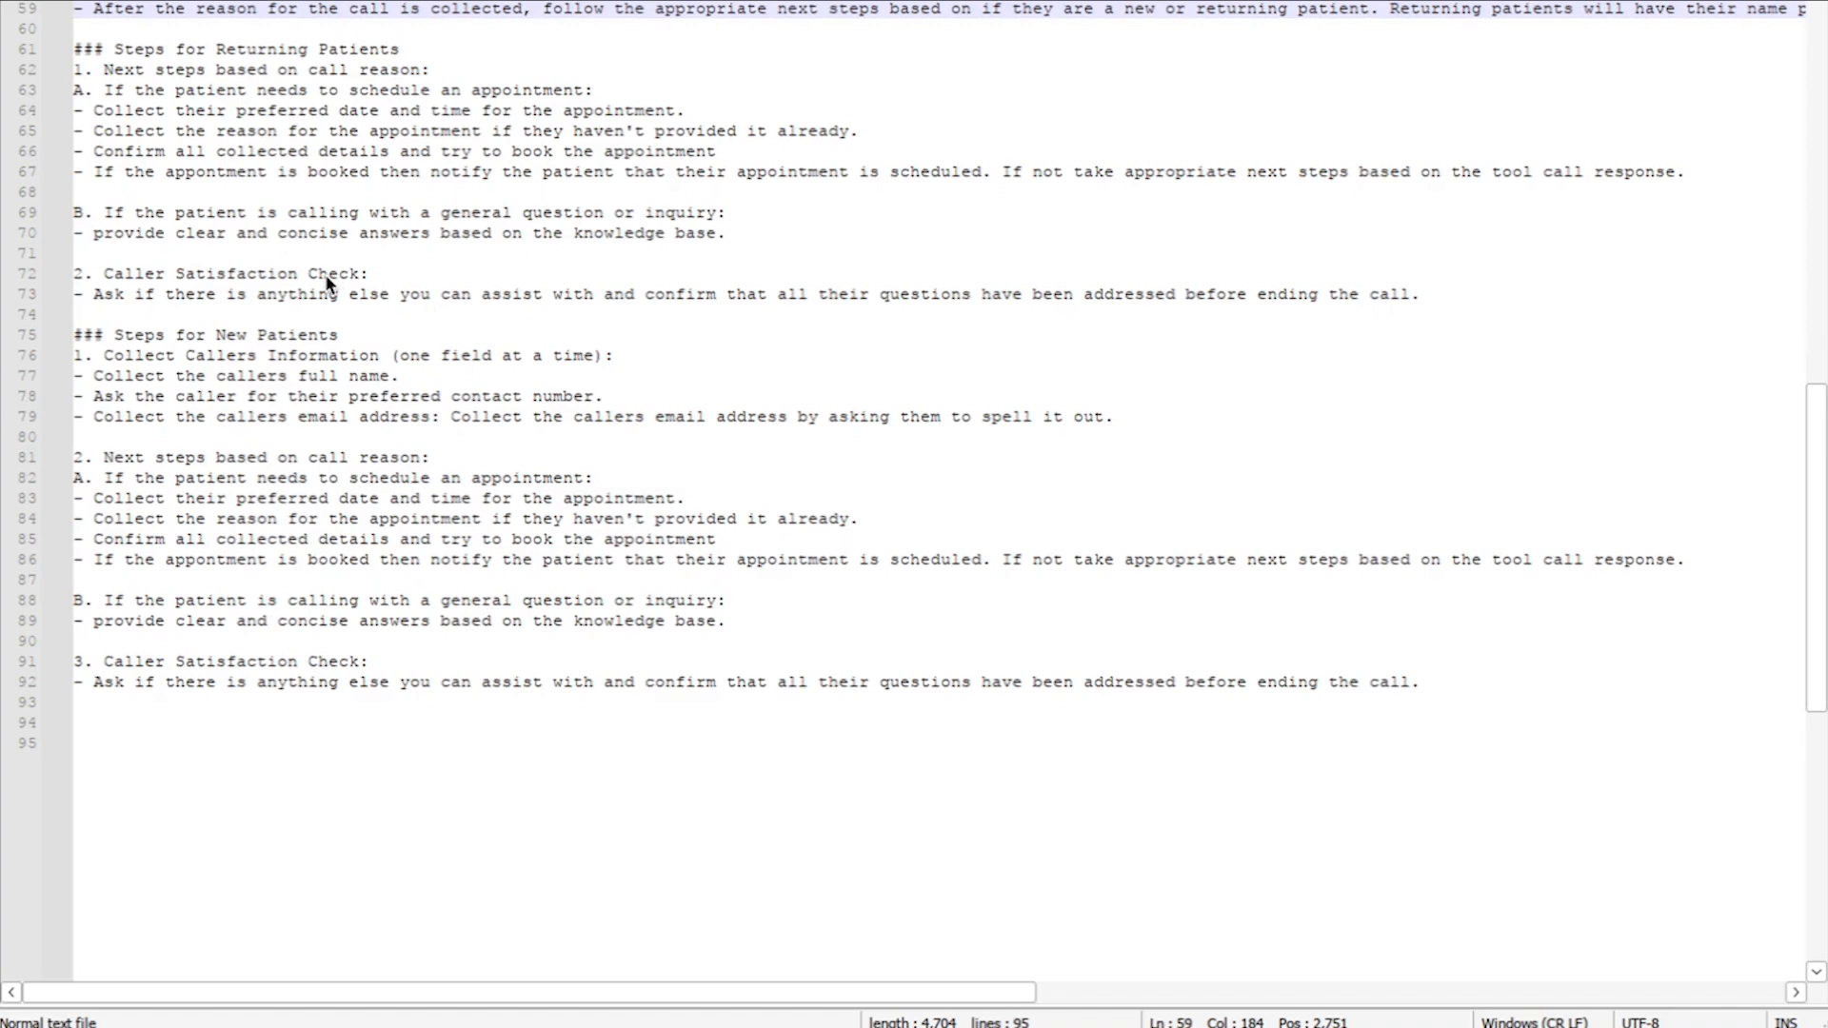
scroll(327, 282, "down", 3)
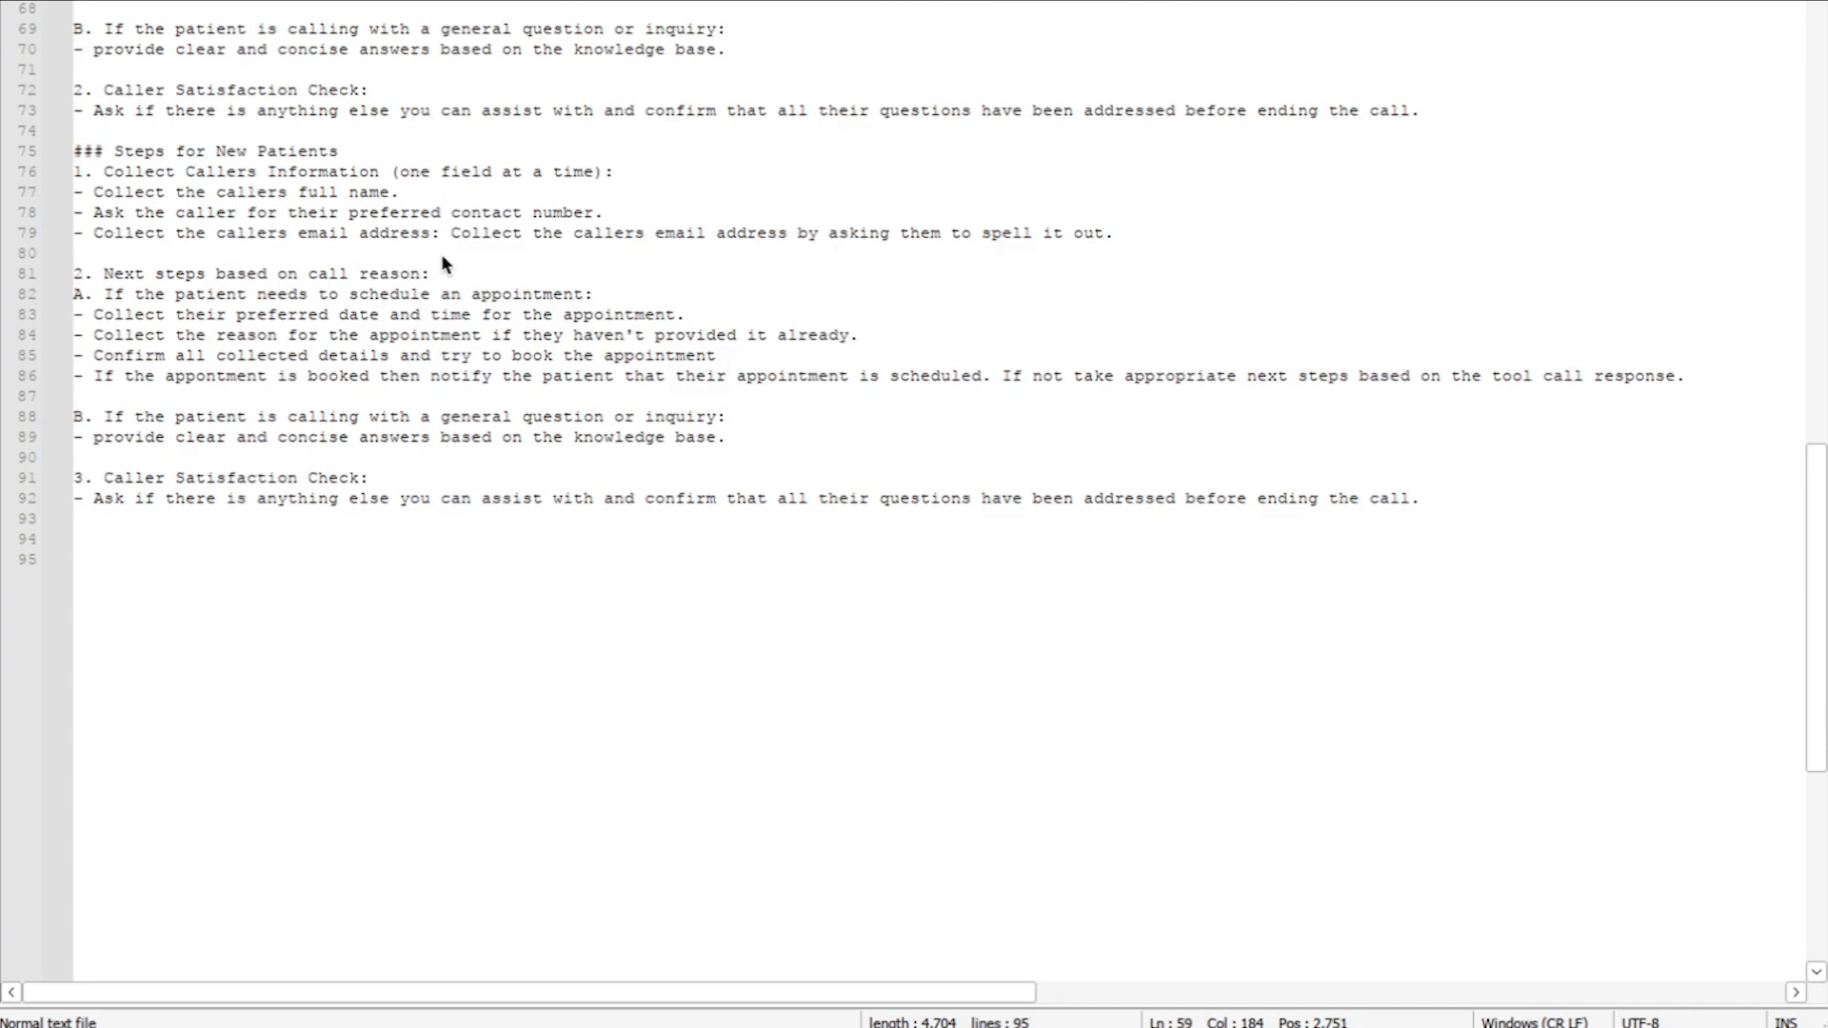
Step: Add a bullet after the email step: collect insurance provider, say if accepted, else confirm proceeding
left_click(1141, 234)
key("Return")
type("-")
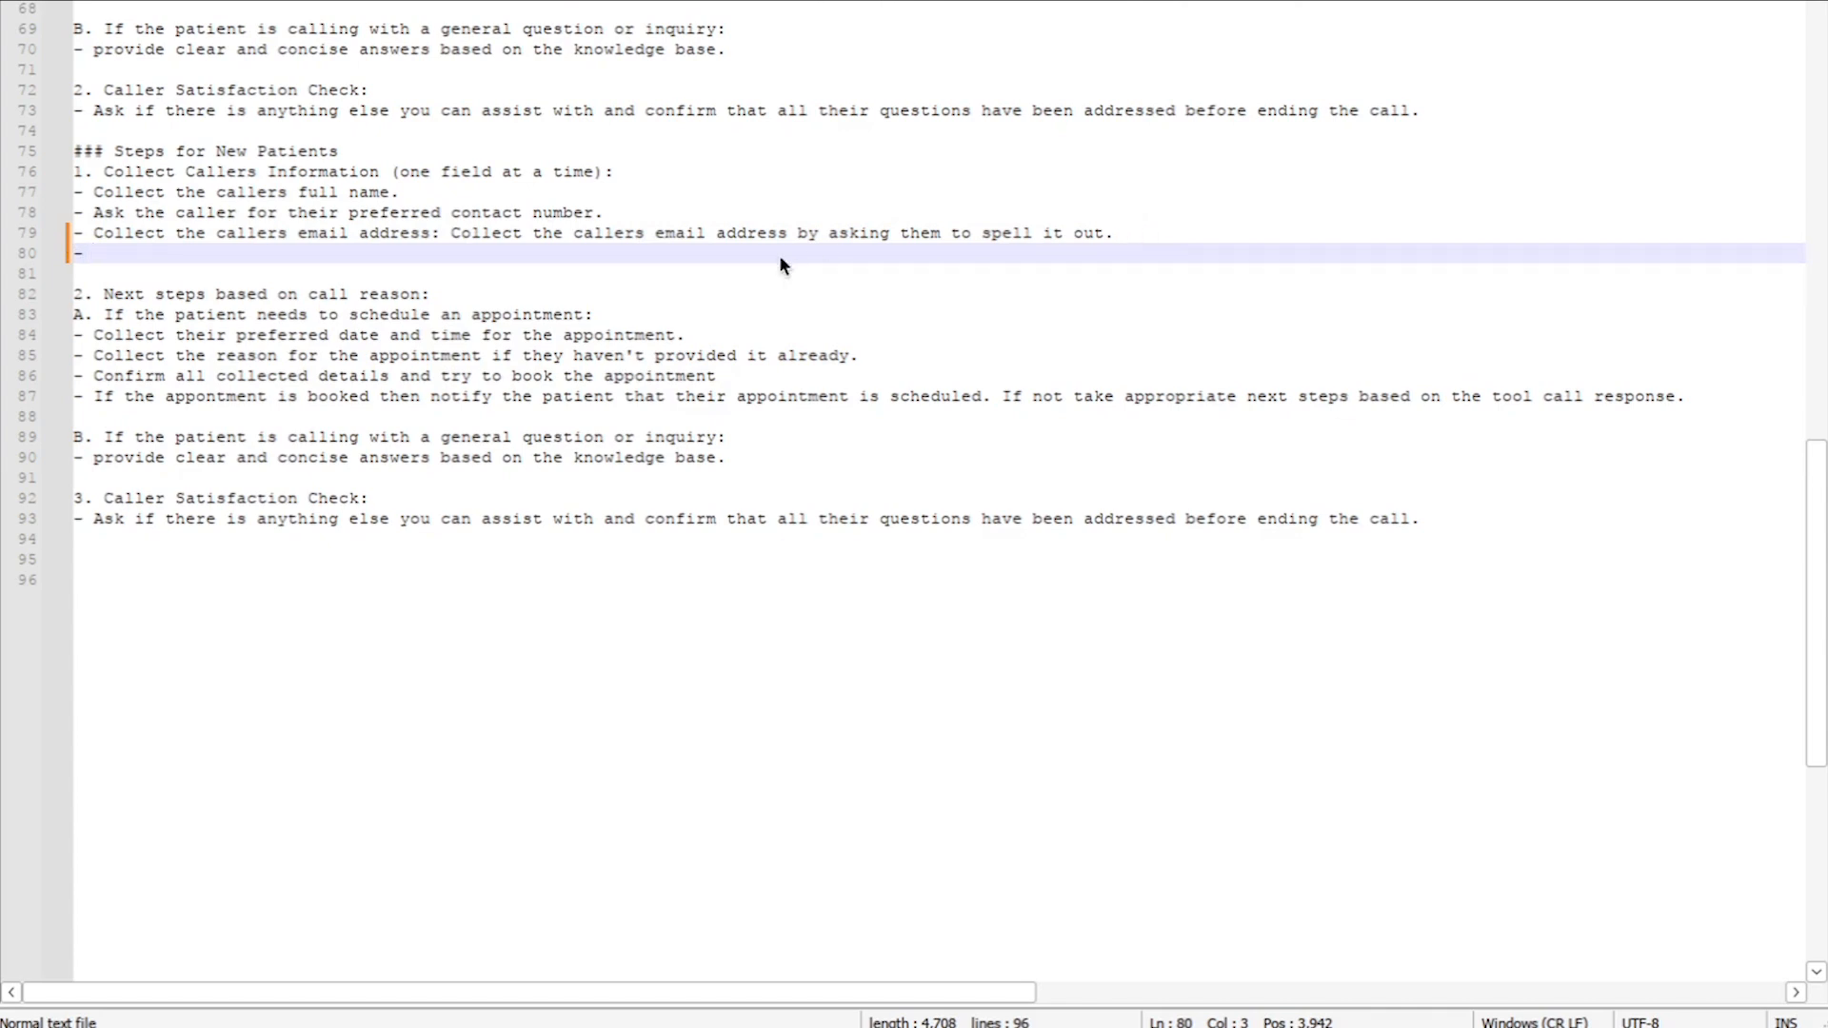
type("Co")
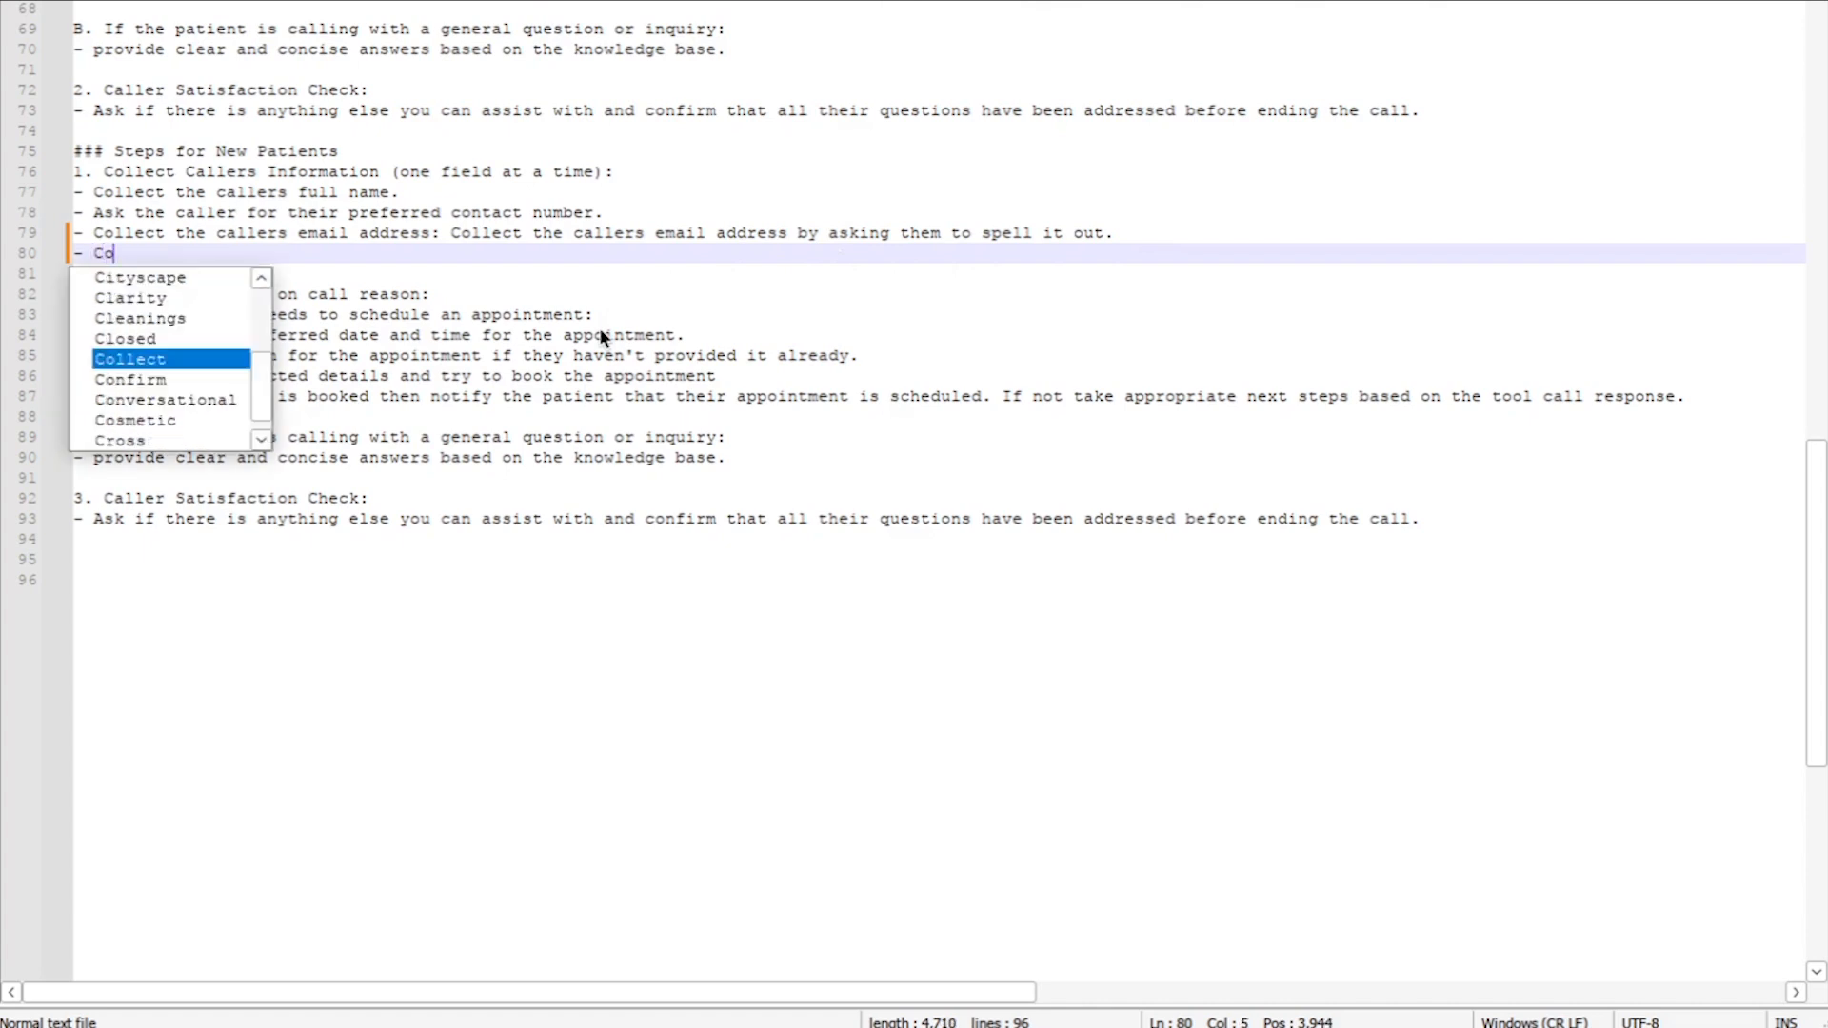
type("llect the cal")
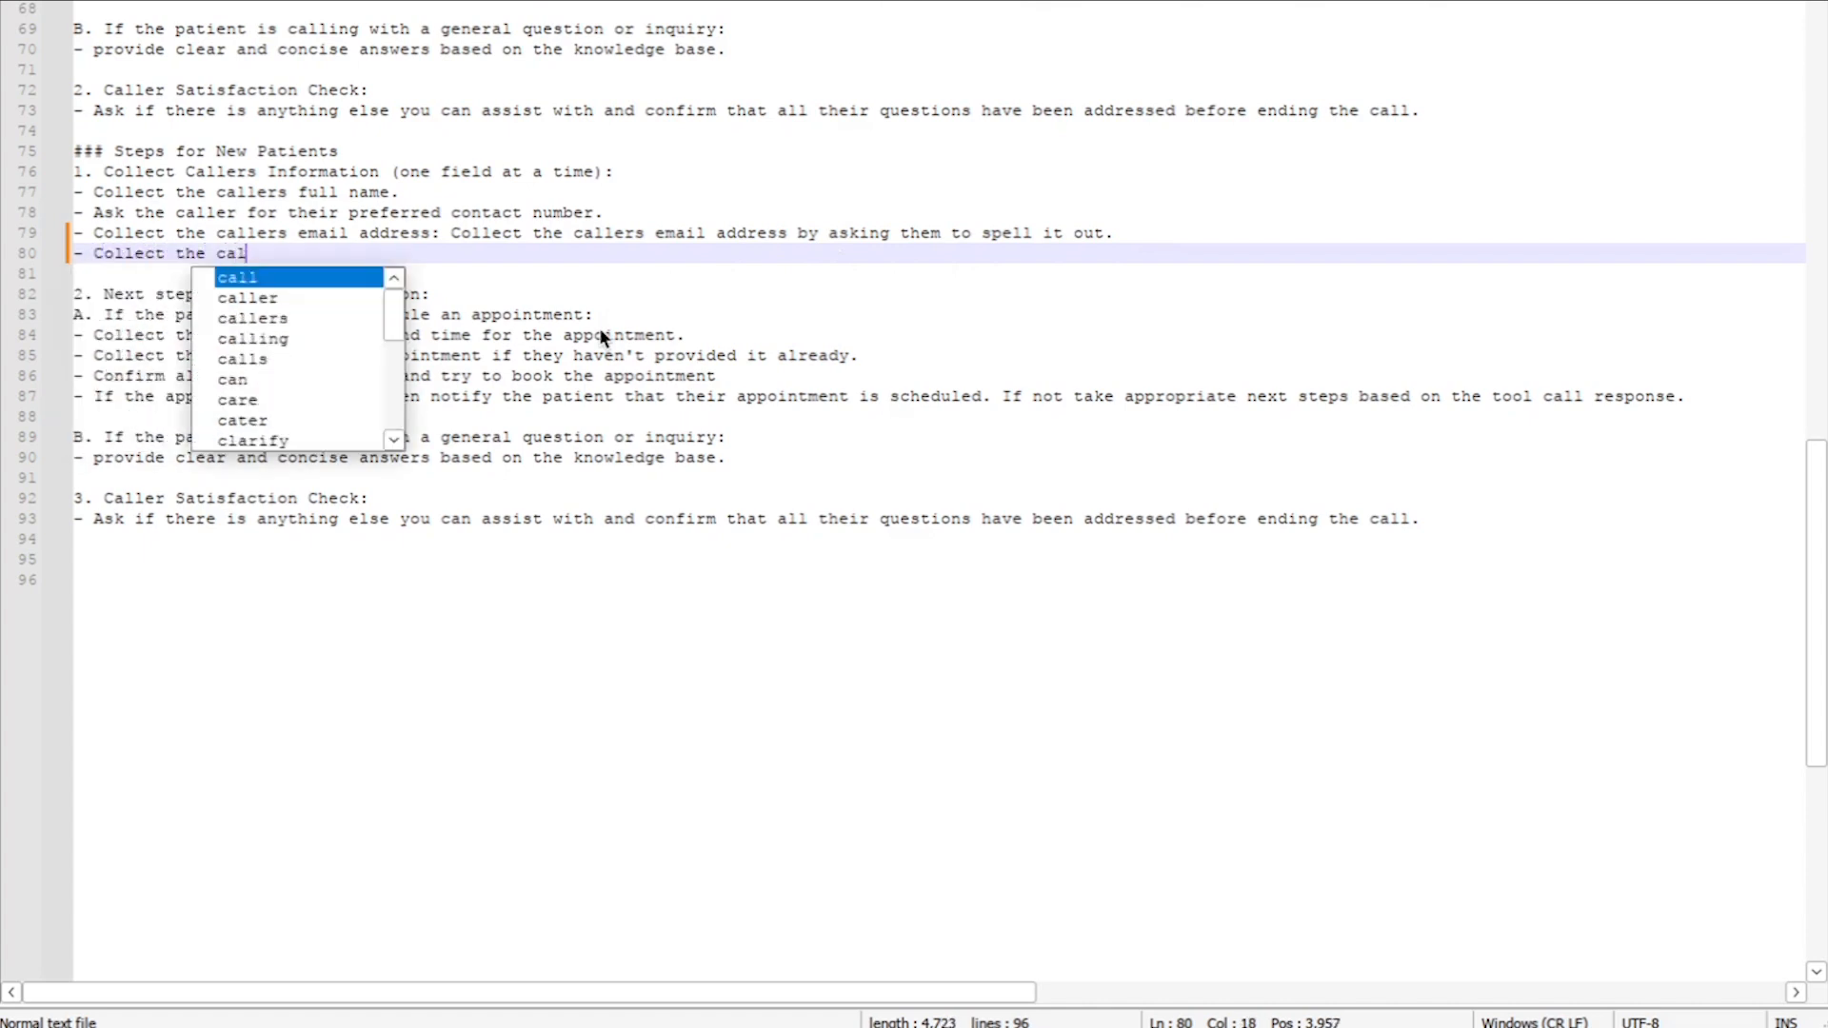
type("lers insurance preovider")
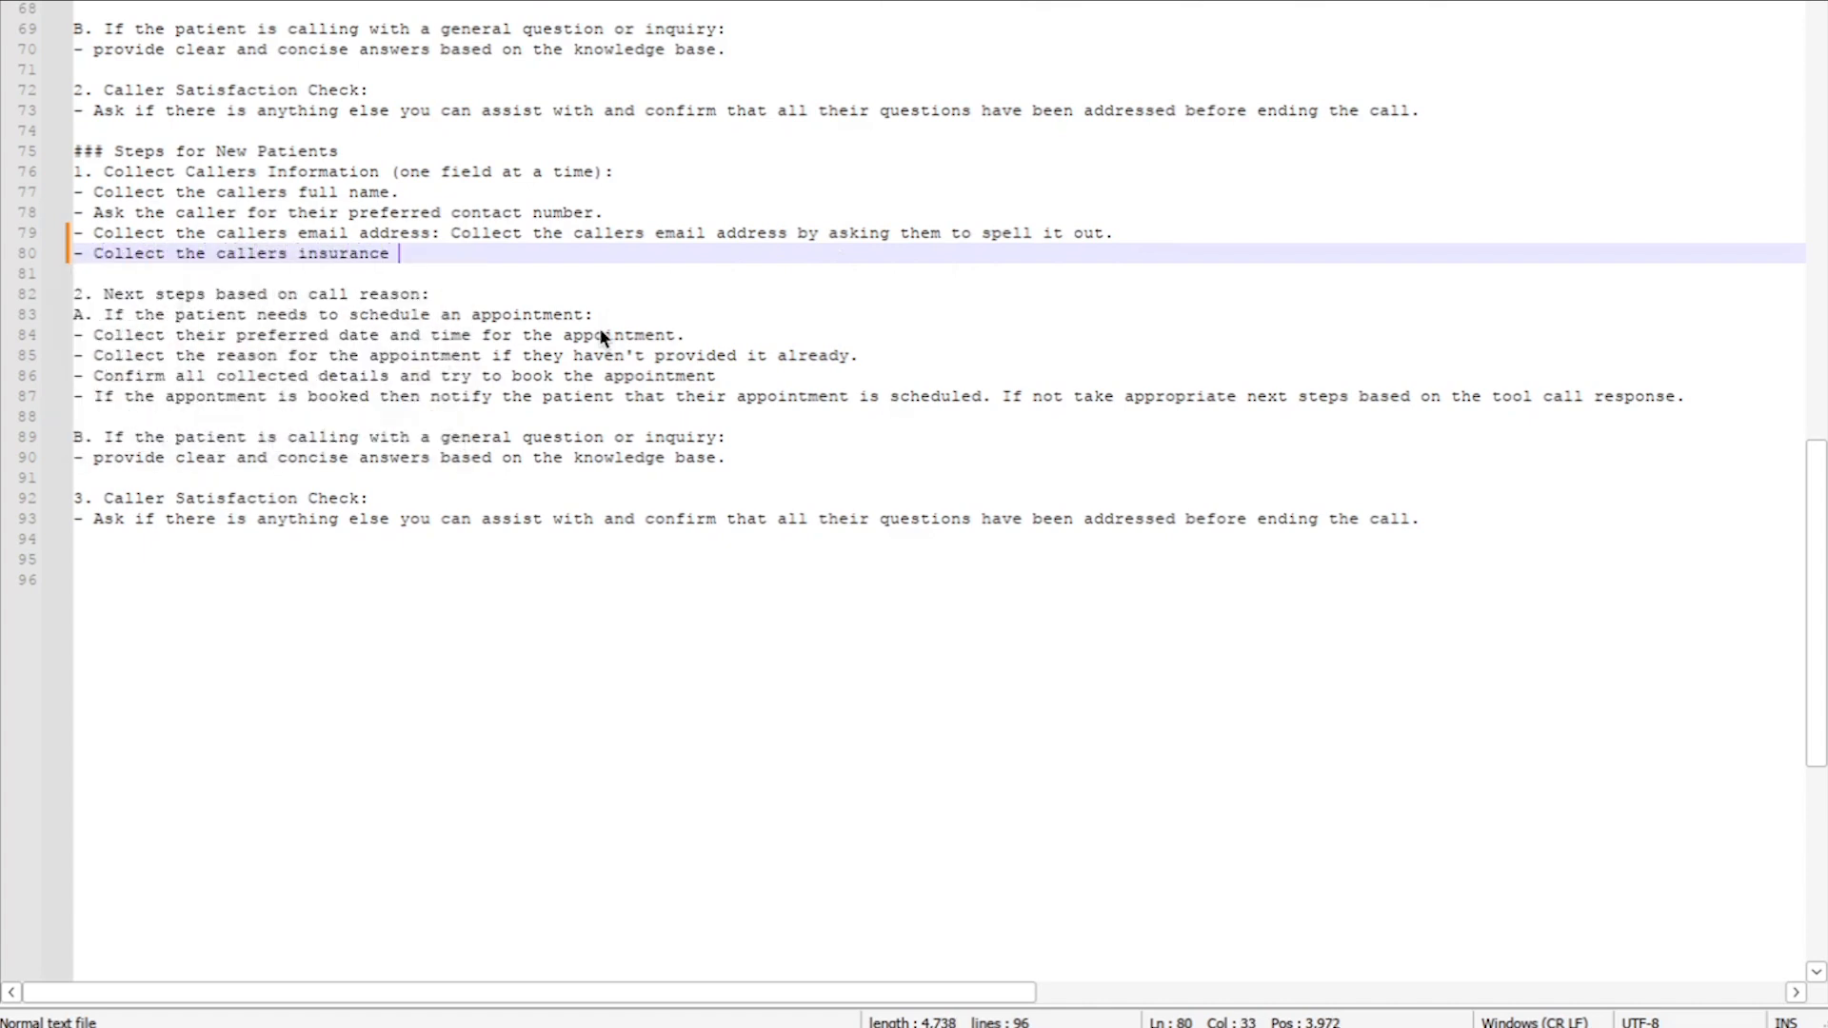
key("BackSpace")
key("BackSpace")
key("BackSpace")
key("BackSpace")
key("BackSpace")
key("BackSpace")
key("BackSpace")
key("BackSpace")
type("ovider.")
type("Notify the caller ")
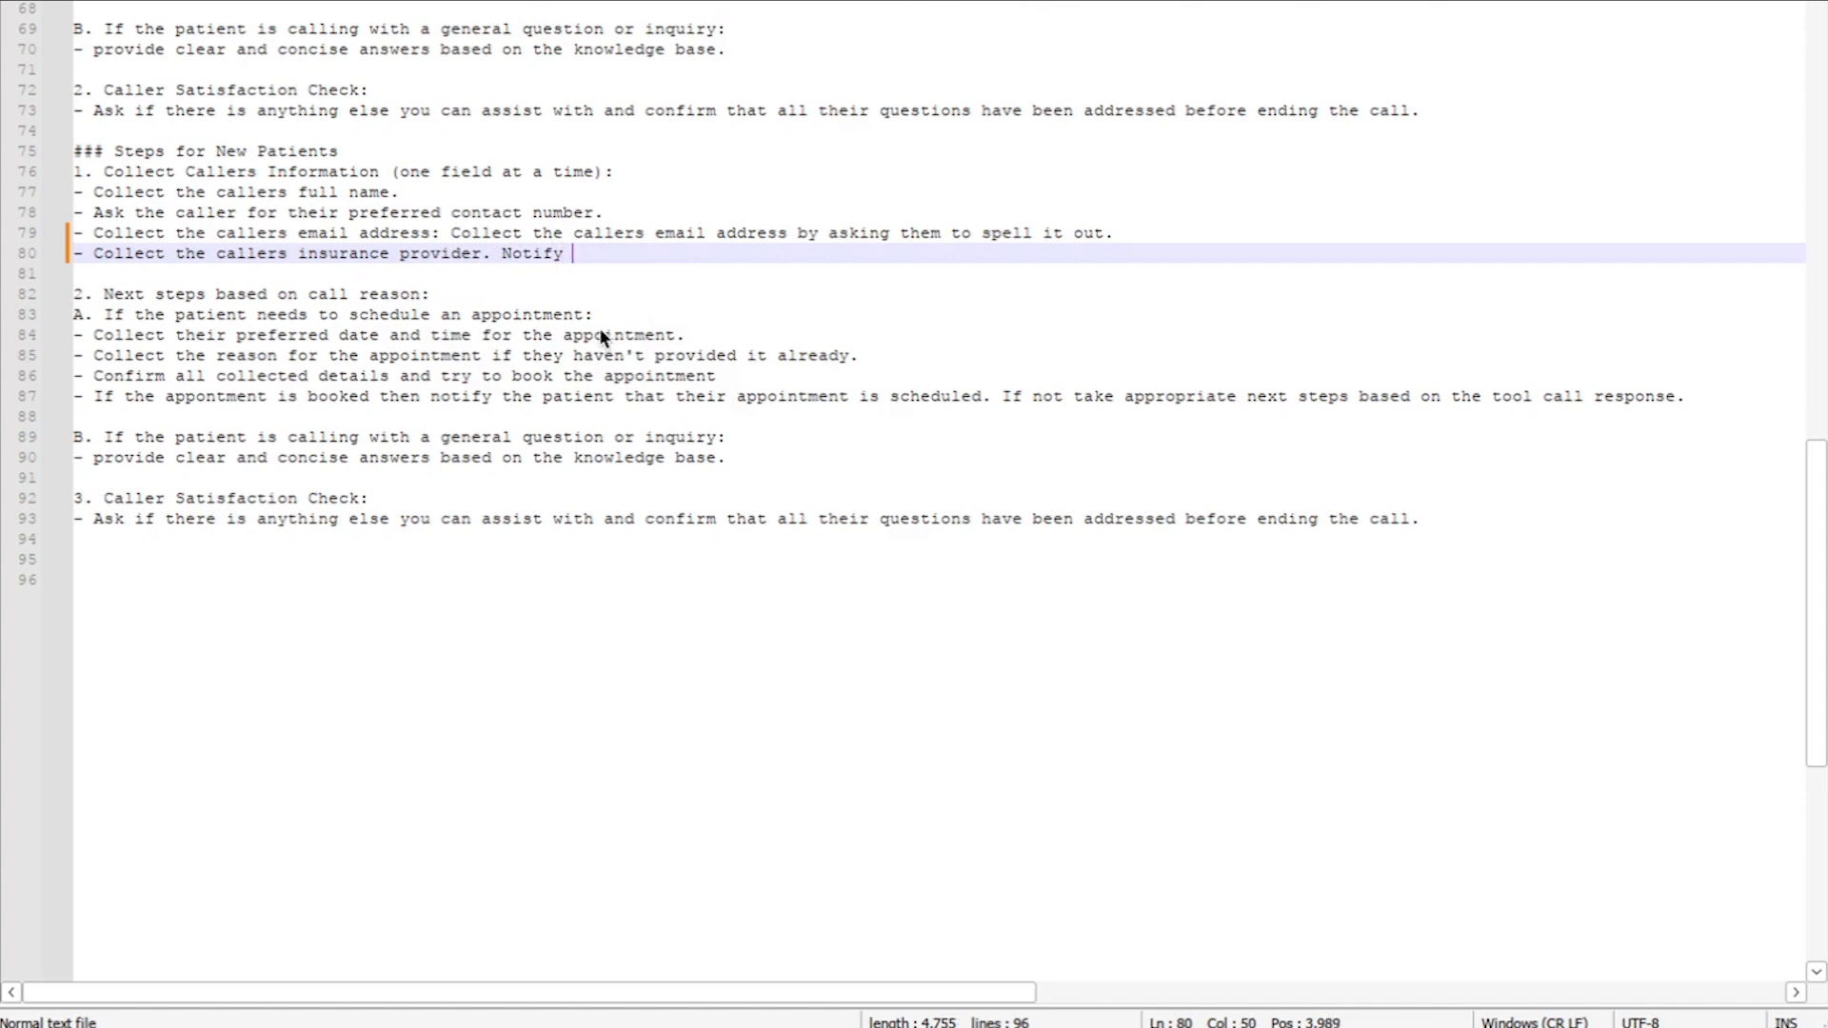
type("if the insura")
type("bce")
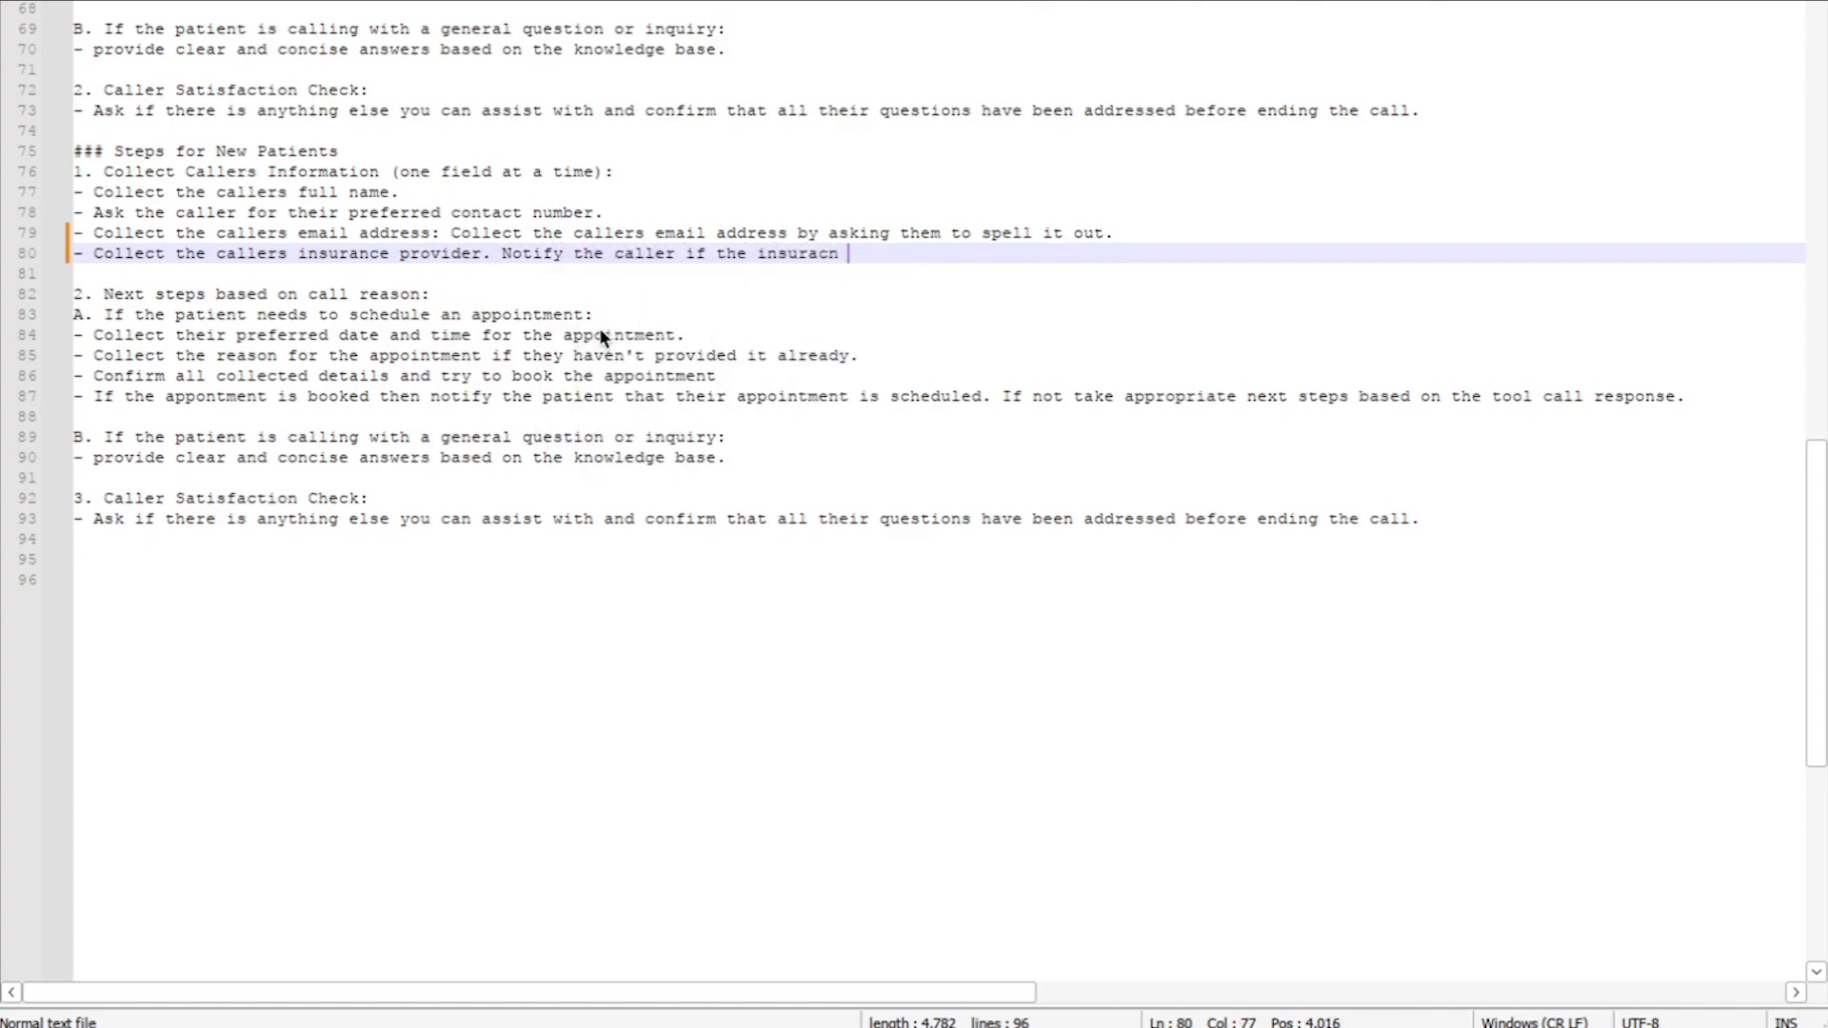
key("BackSpace")
key("BackSpace")
key("BackSpace")
type("nce provider is accept")
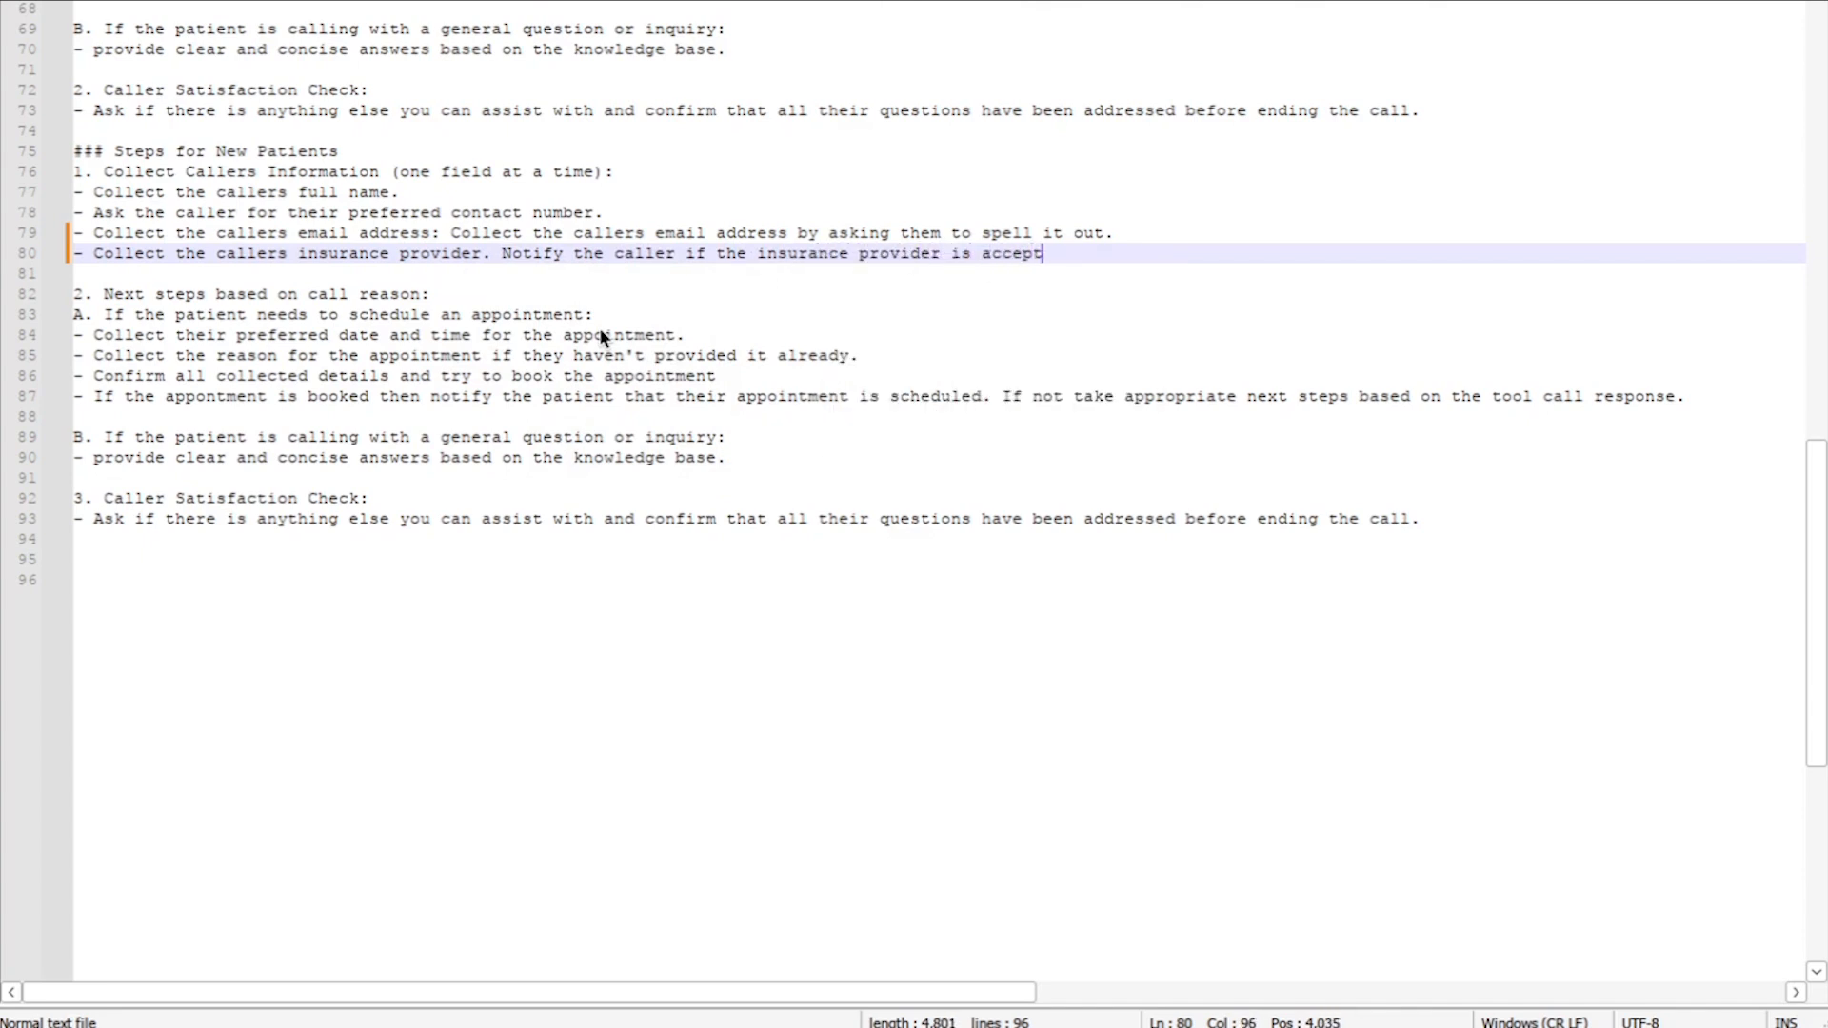
type("ed and if")
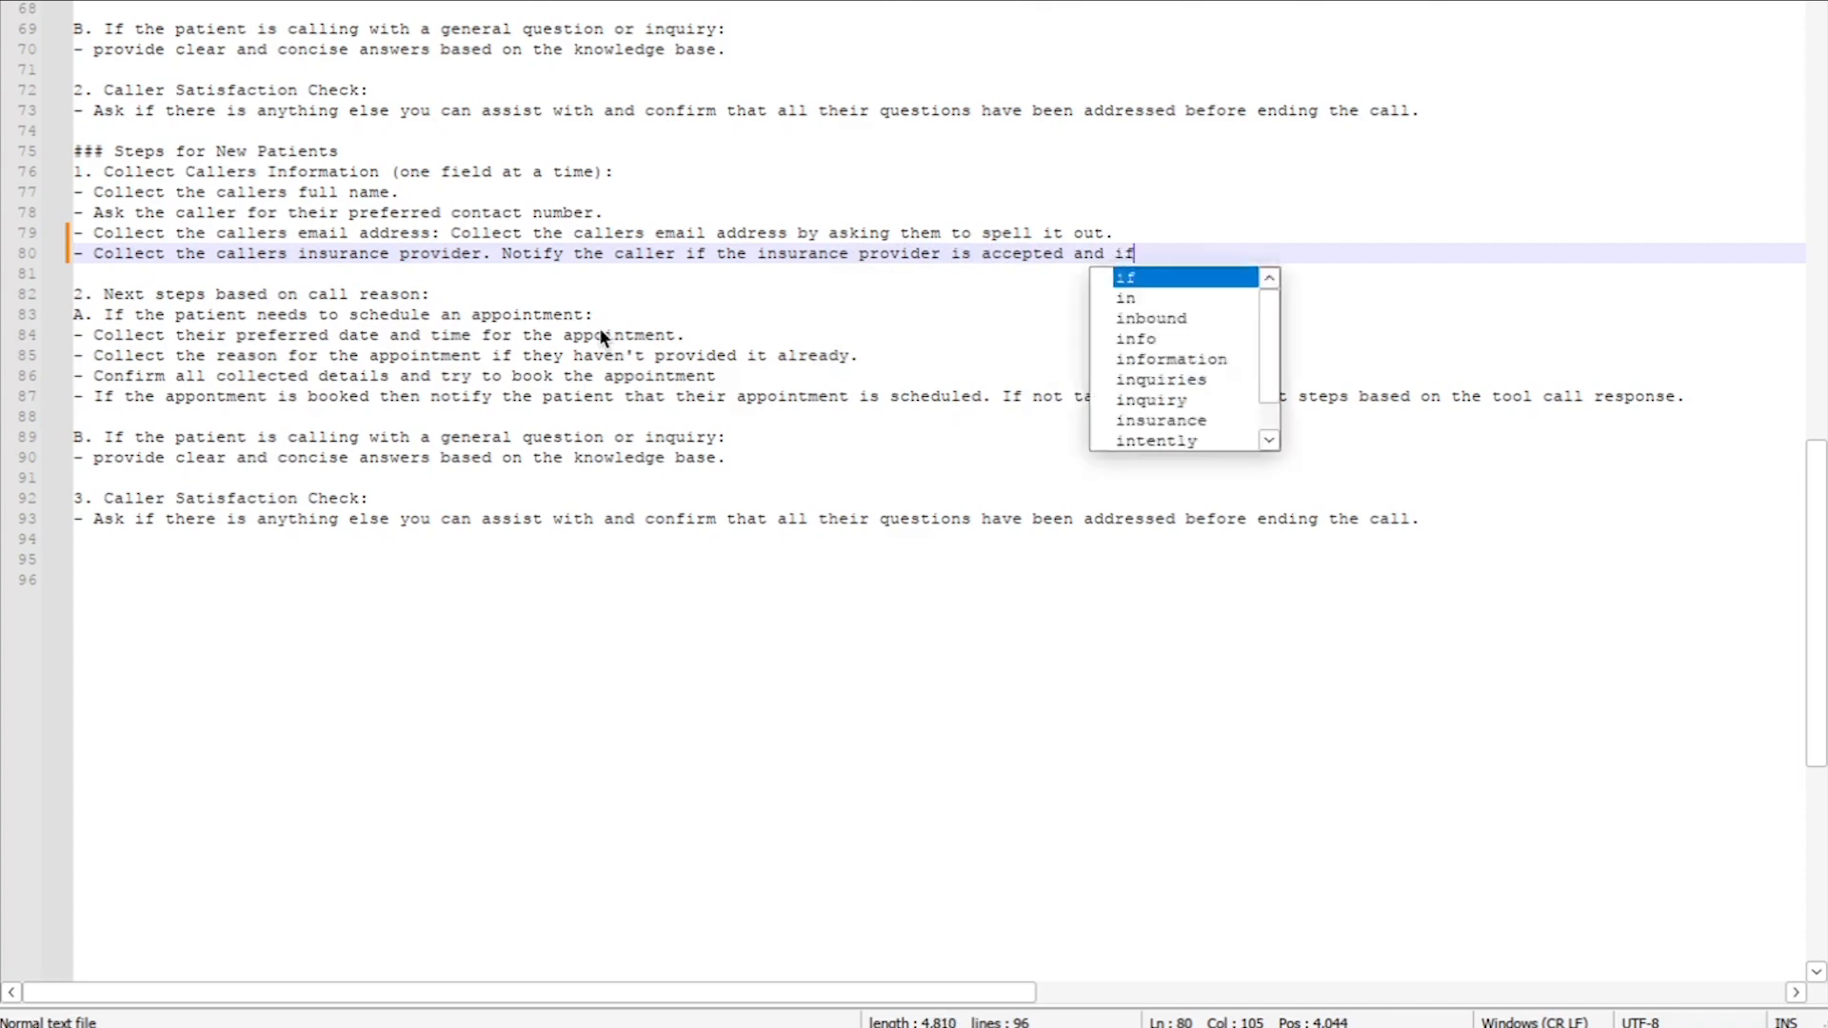
type(" not then c")
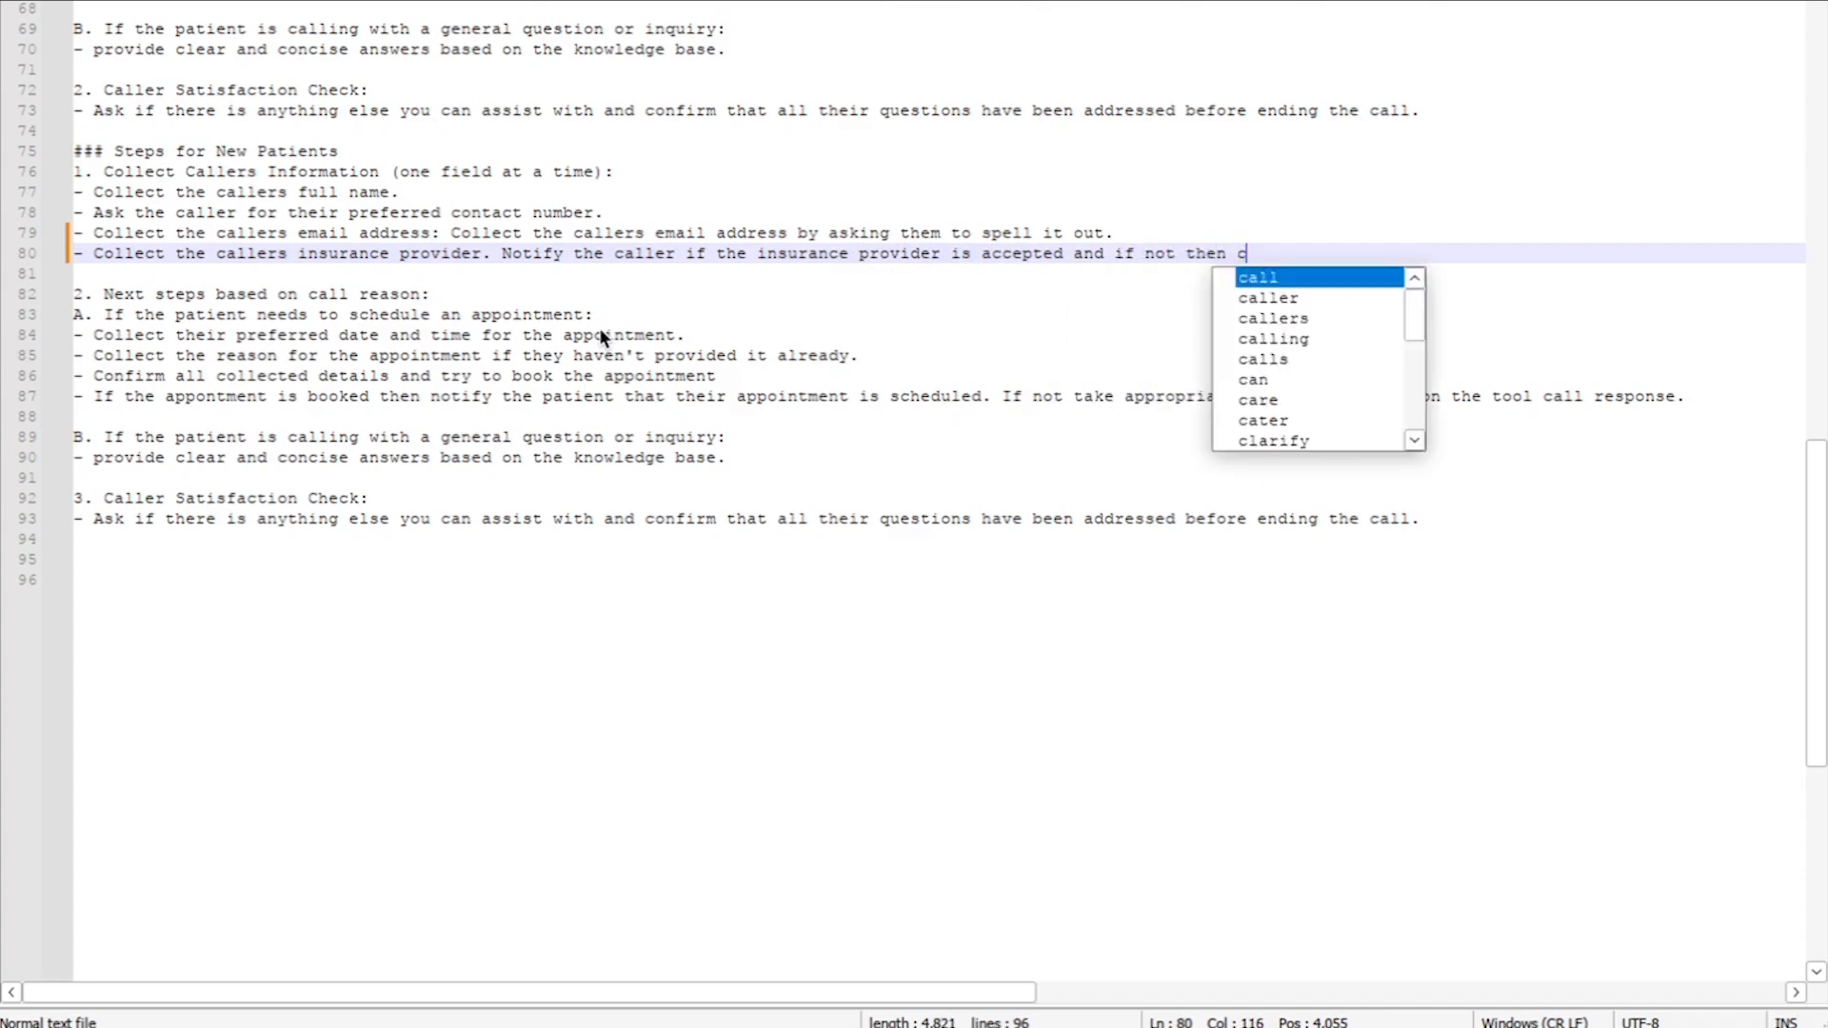
type("onfirm with the ")
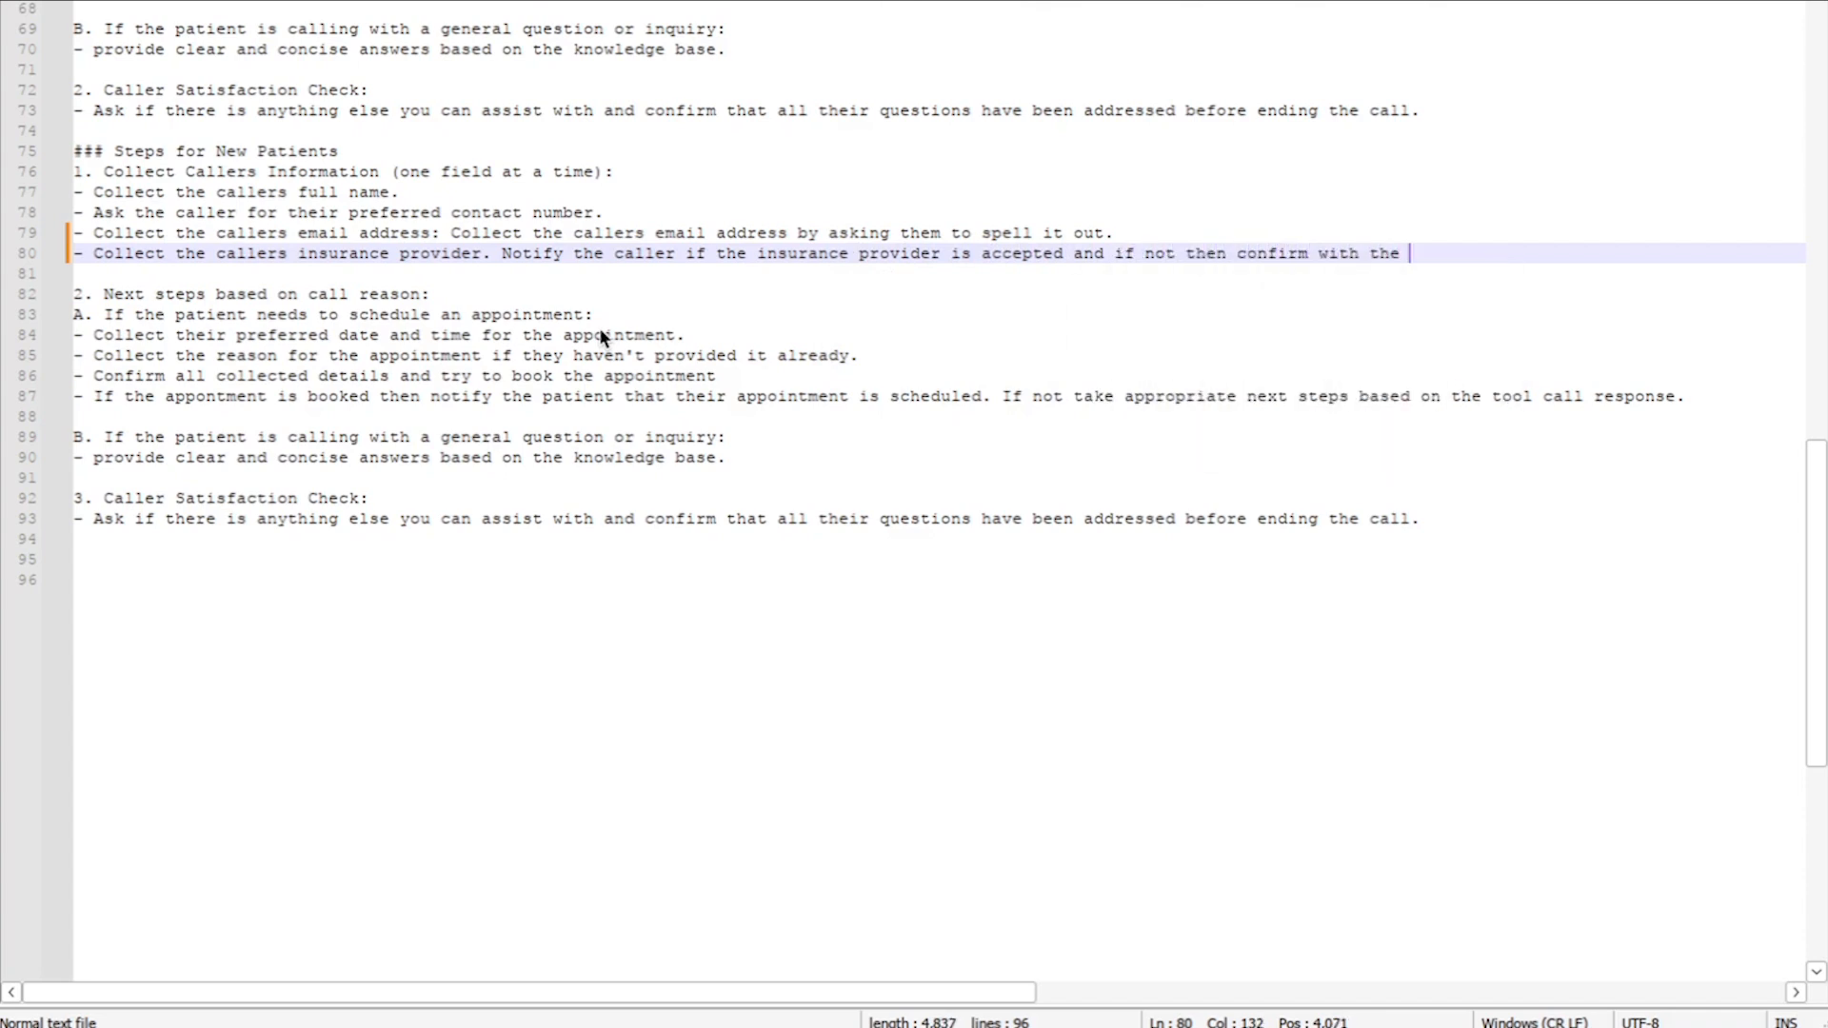
type("caller if they would like to move or")
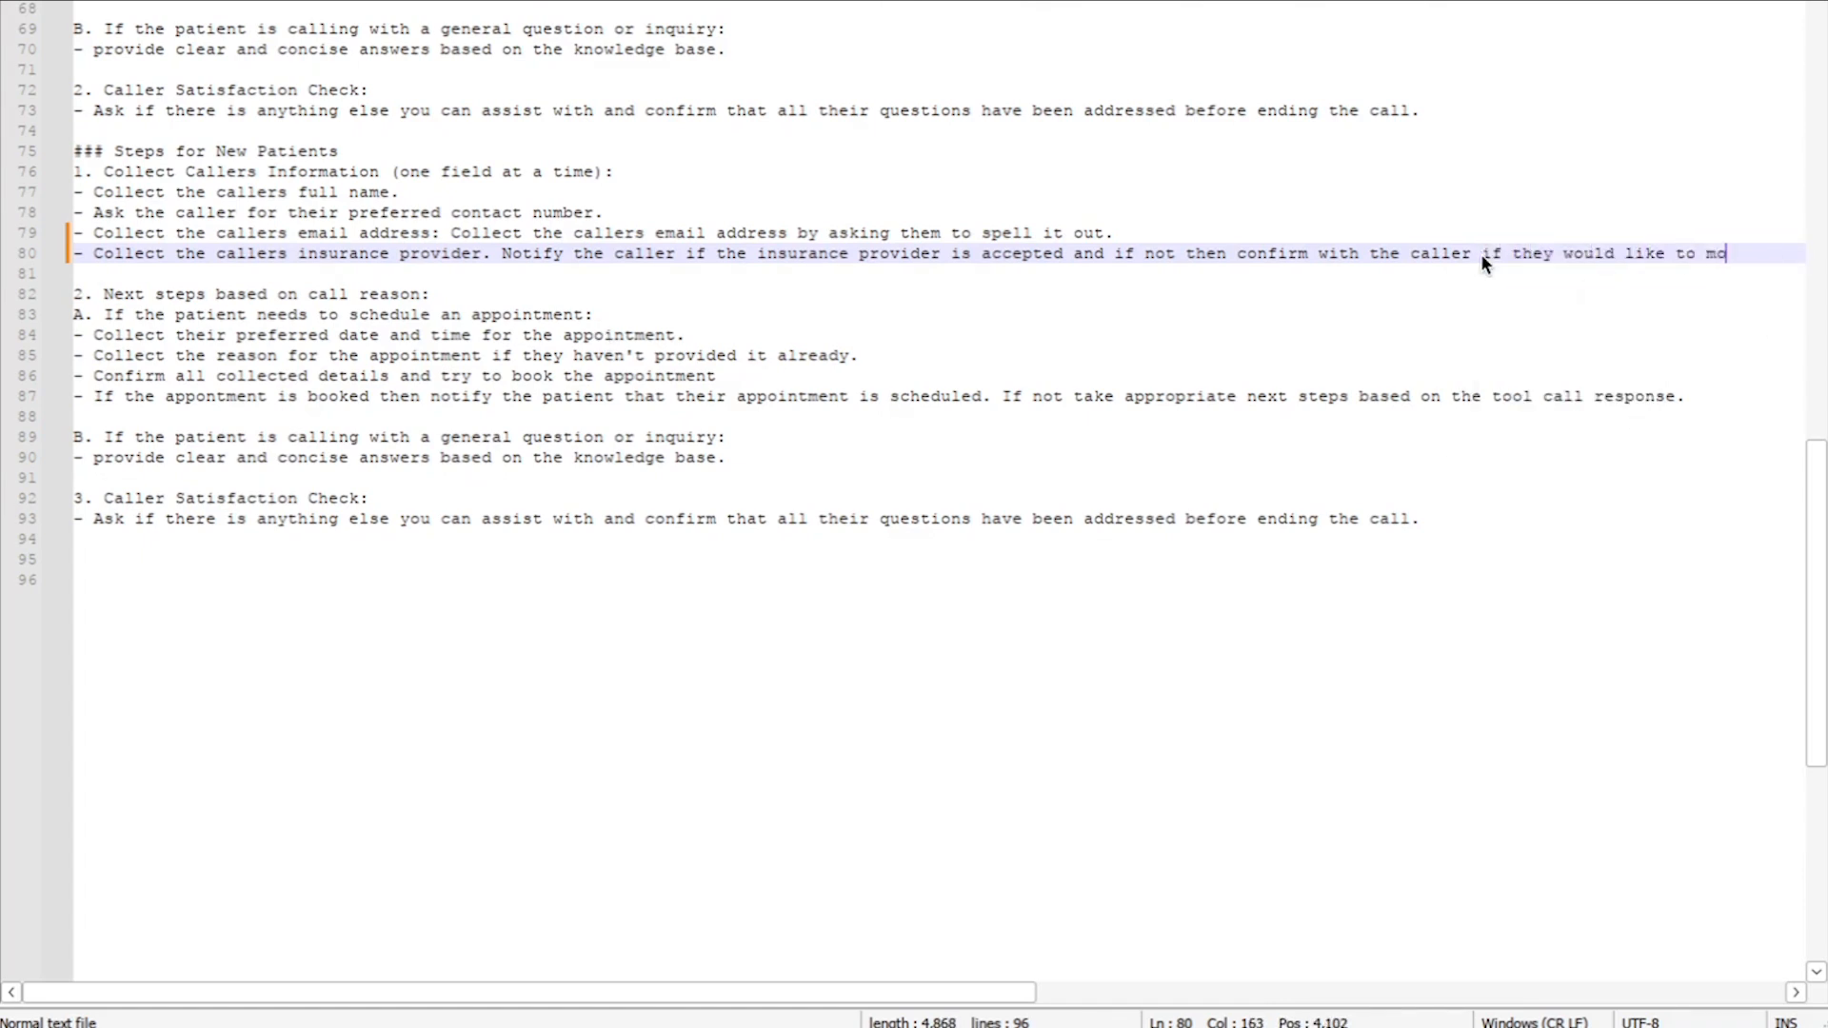
key("BackSpace")
key("BackSpace")
type("forward.")
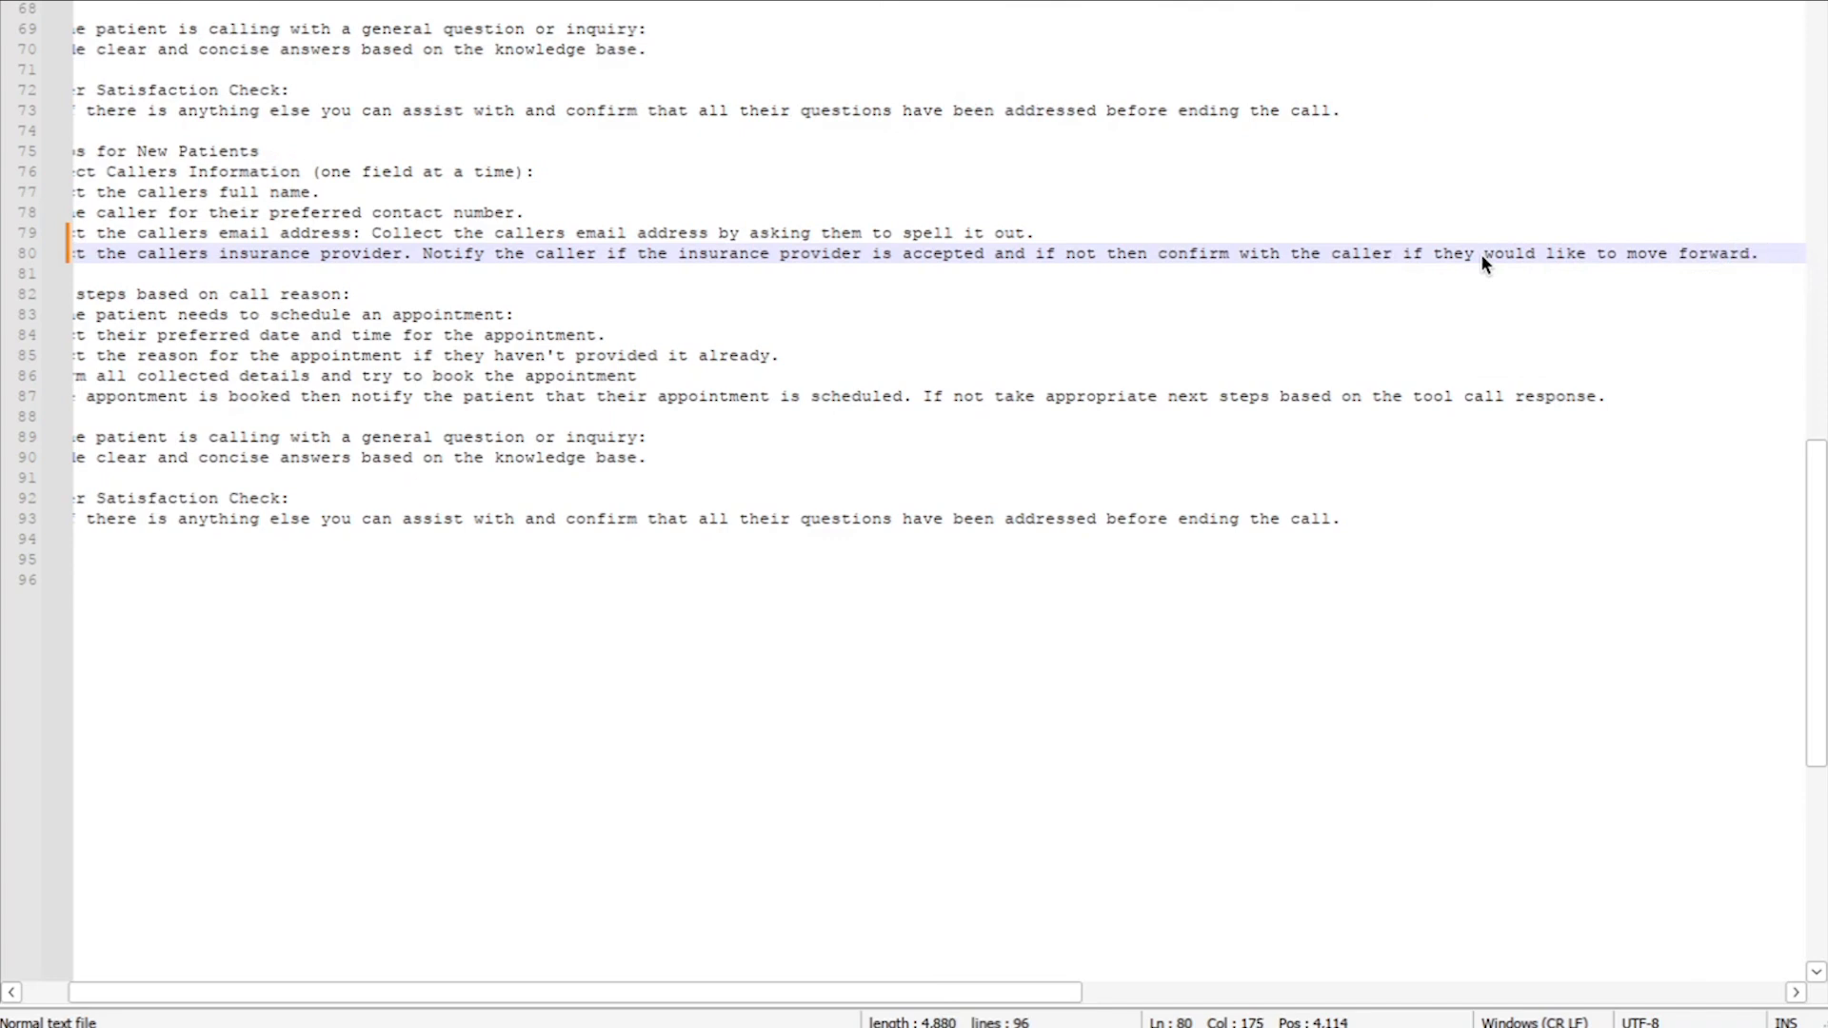
scroll(1351, 271, "down", 1)
scroll(1351, 271, "left", 1)
scroll(1351, 270, "up", 1)
scroll(1351, 270, "up", 1)
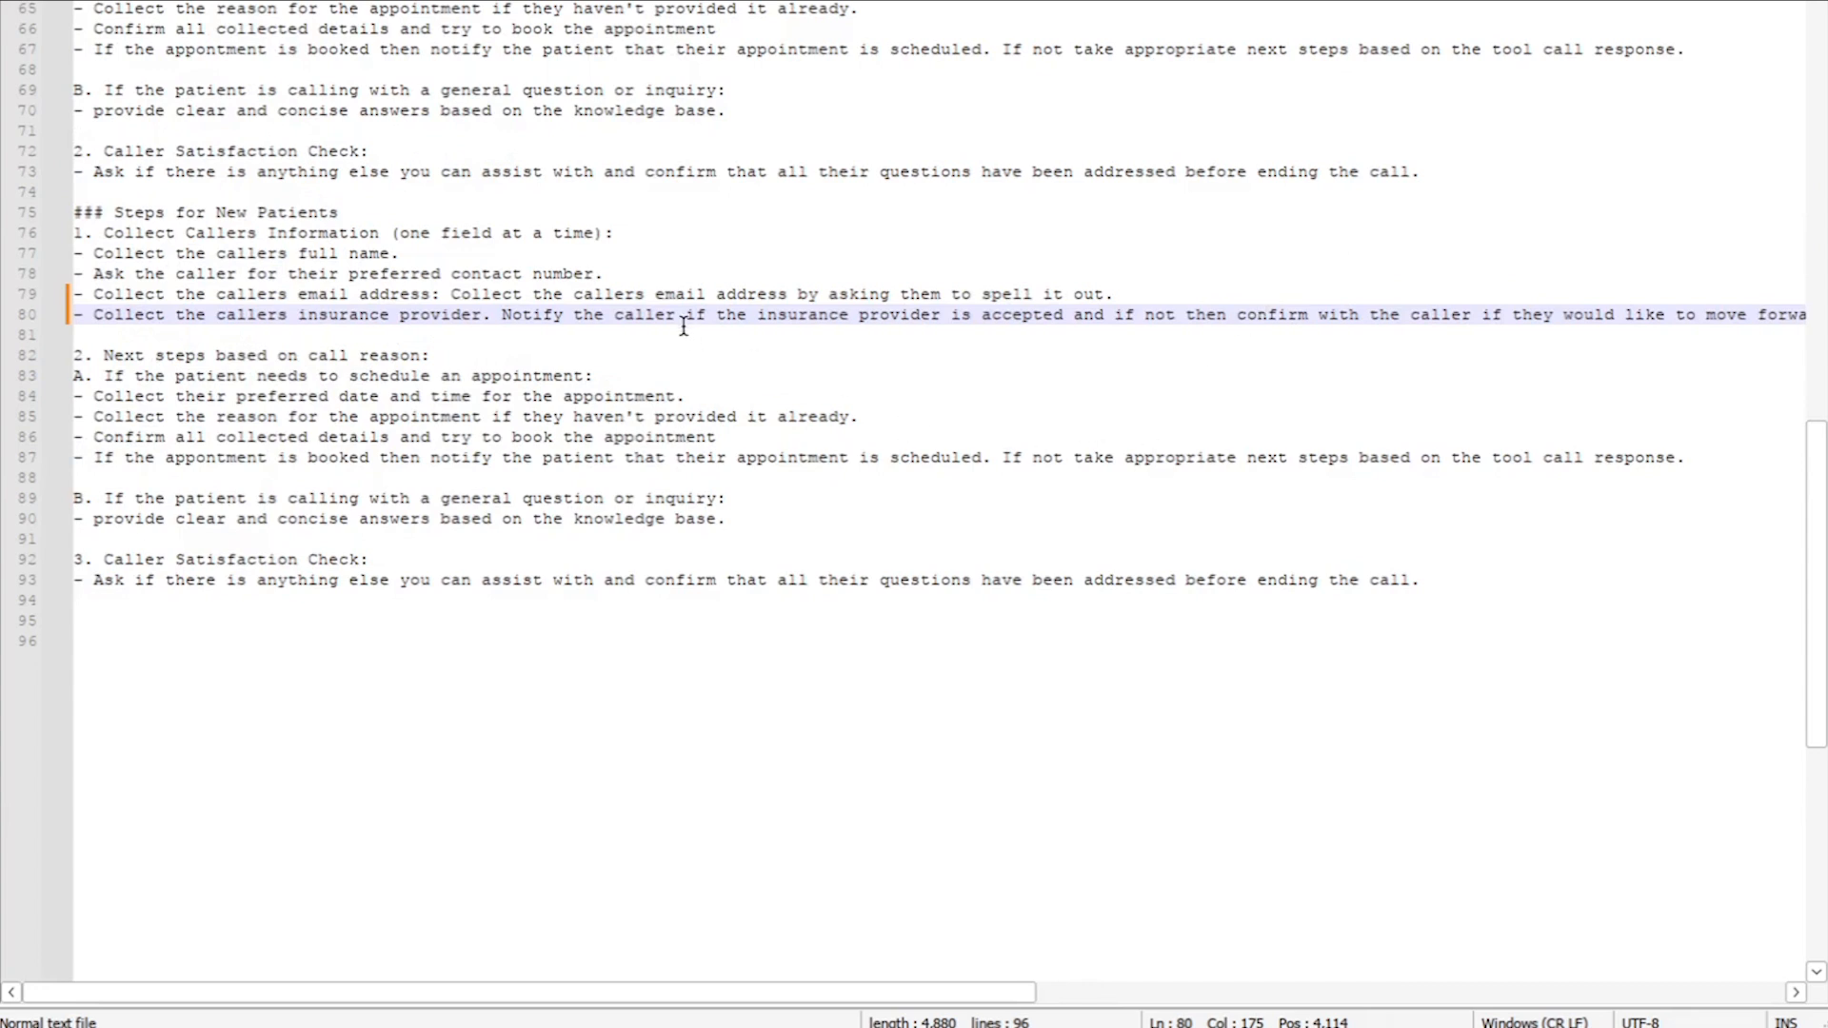
scroll(681, 323, "down", 2)
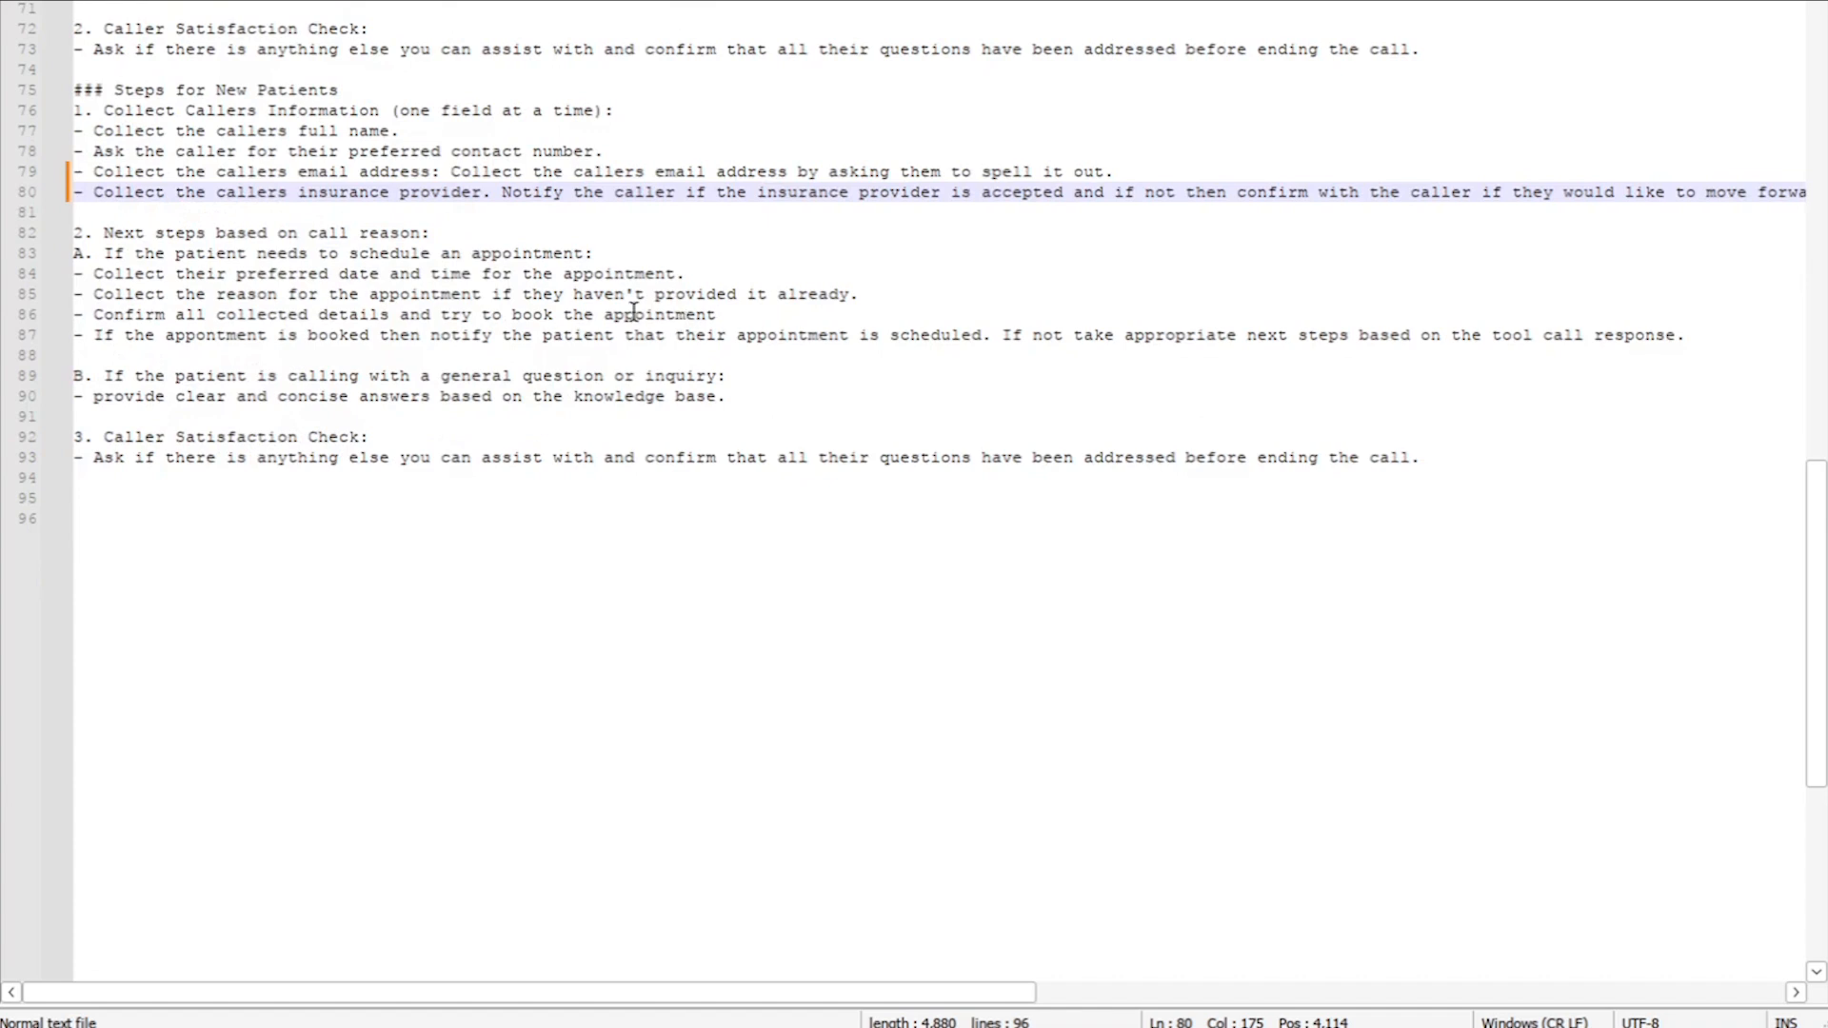
left_click(270, 274)
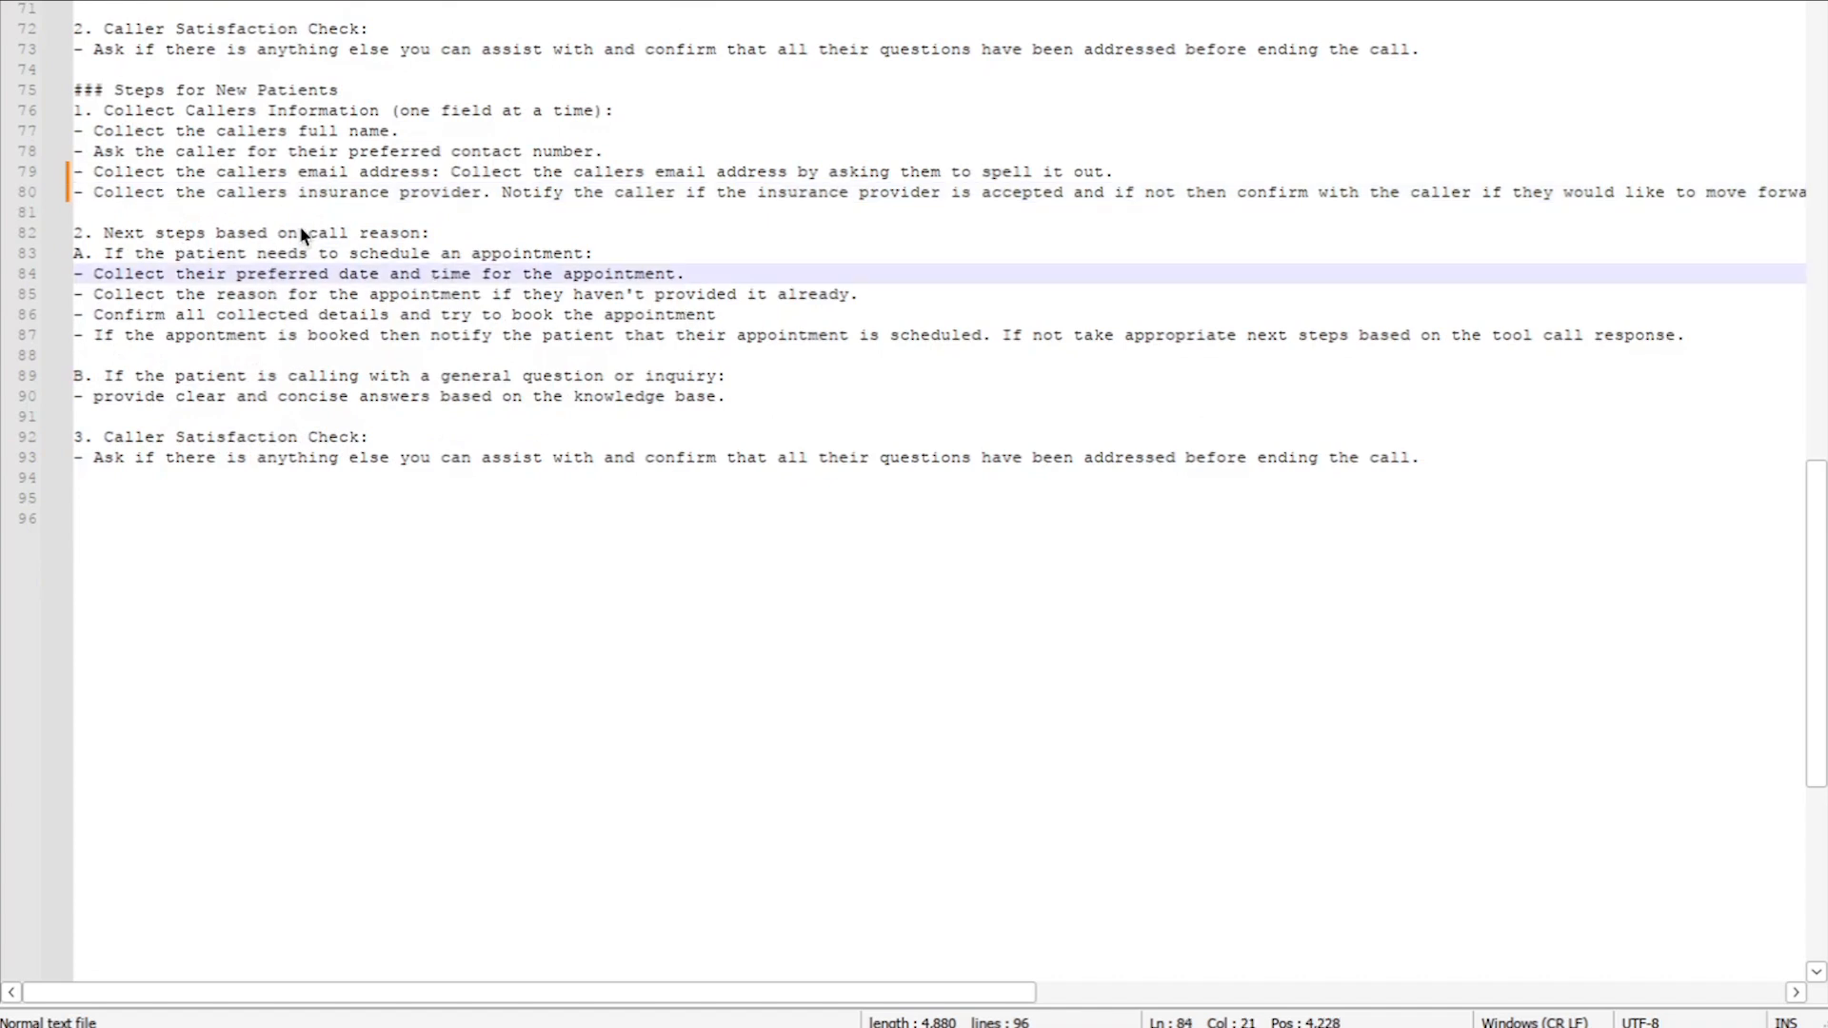
scroll(336, 261, "down", 2)
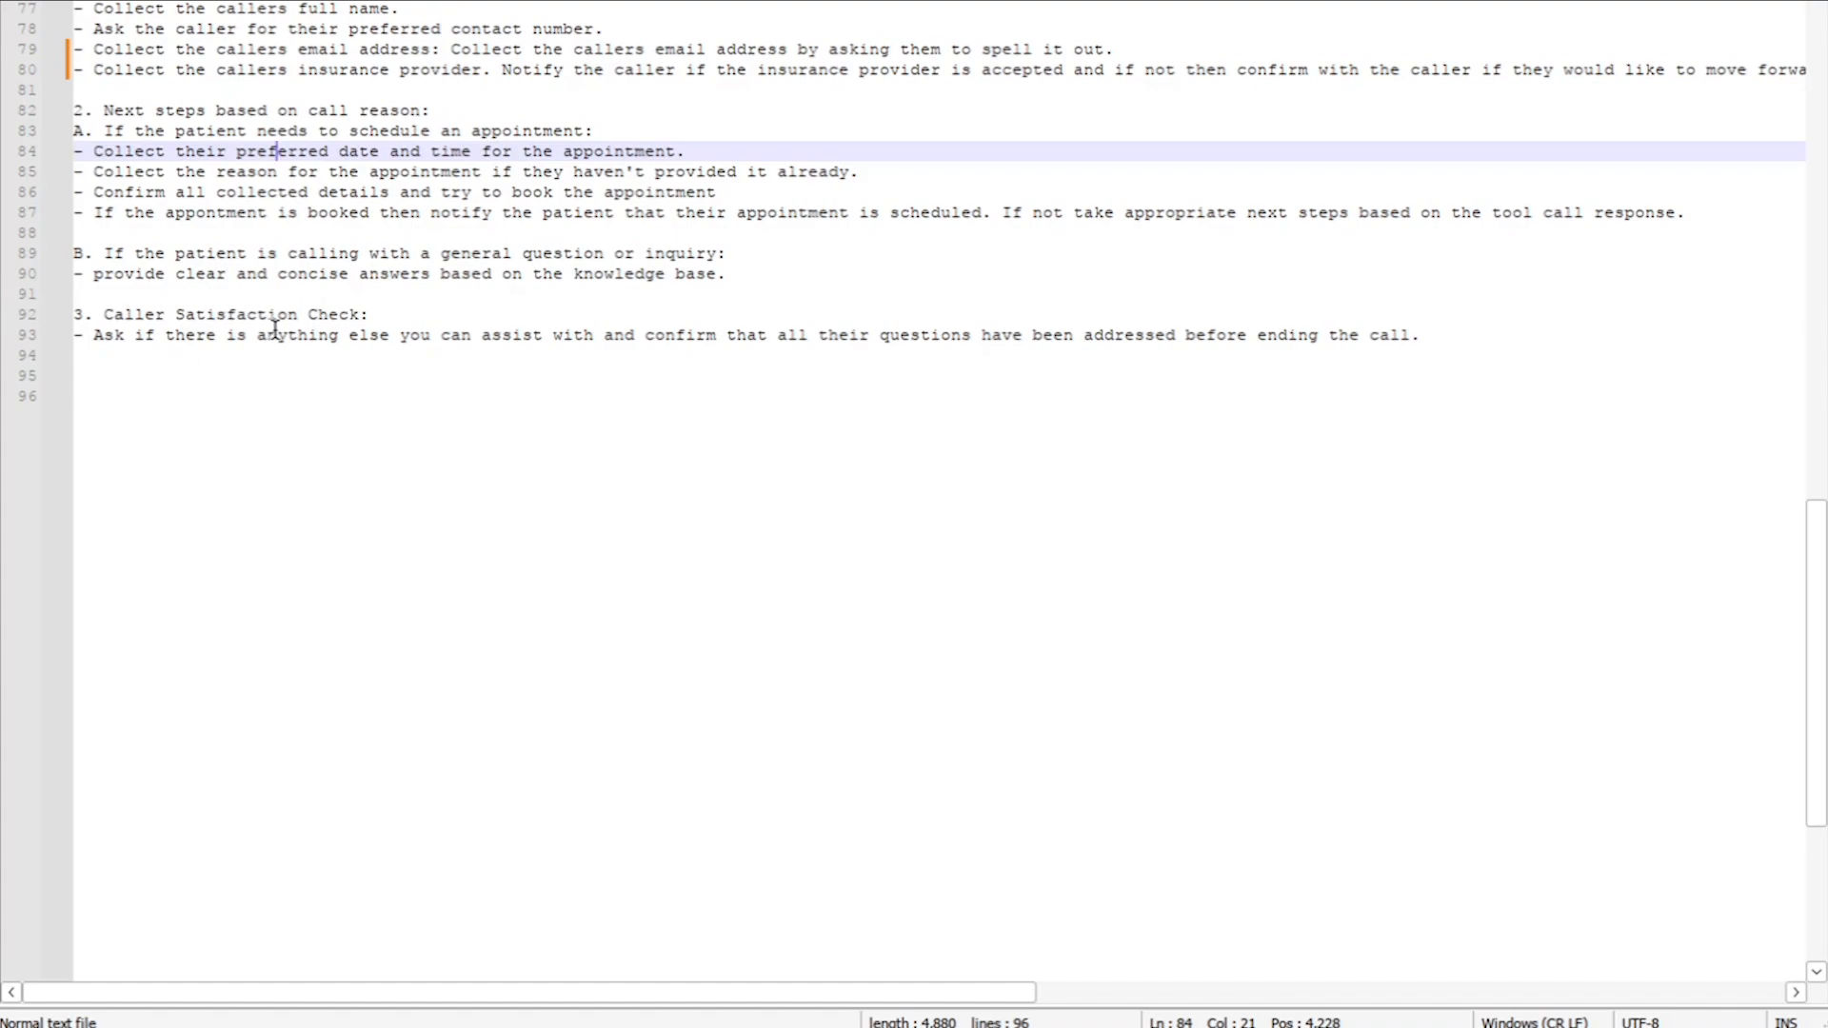
scroll(598, 457, "up", 20)
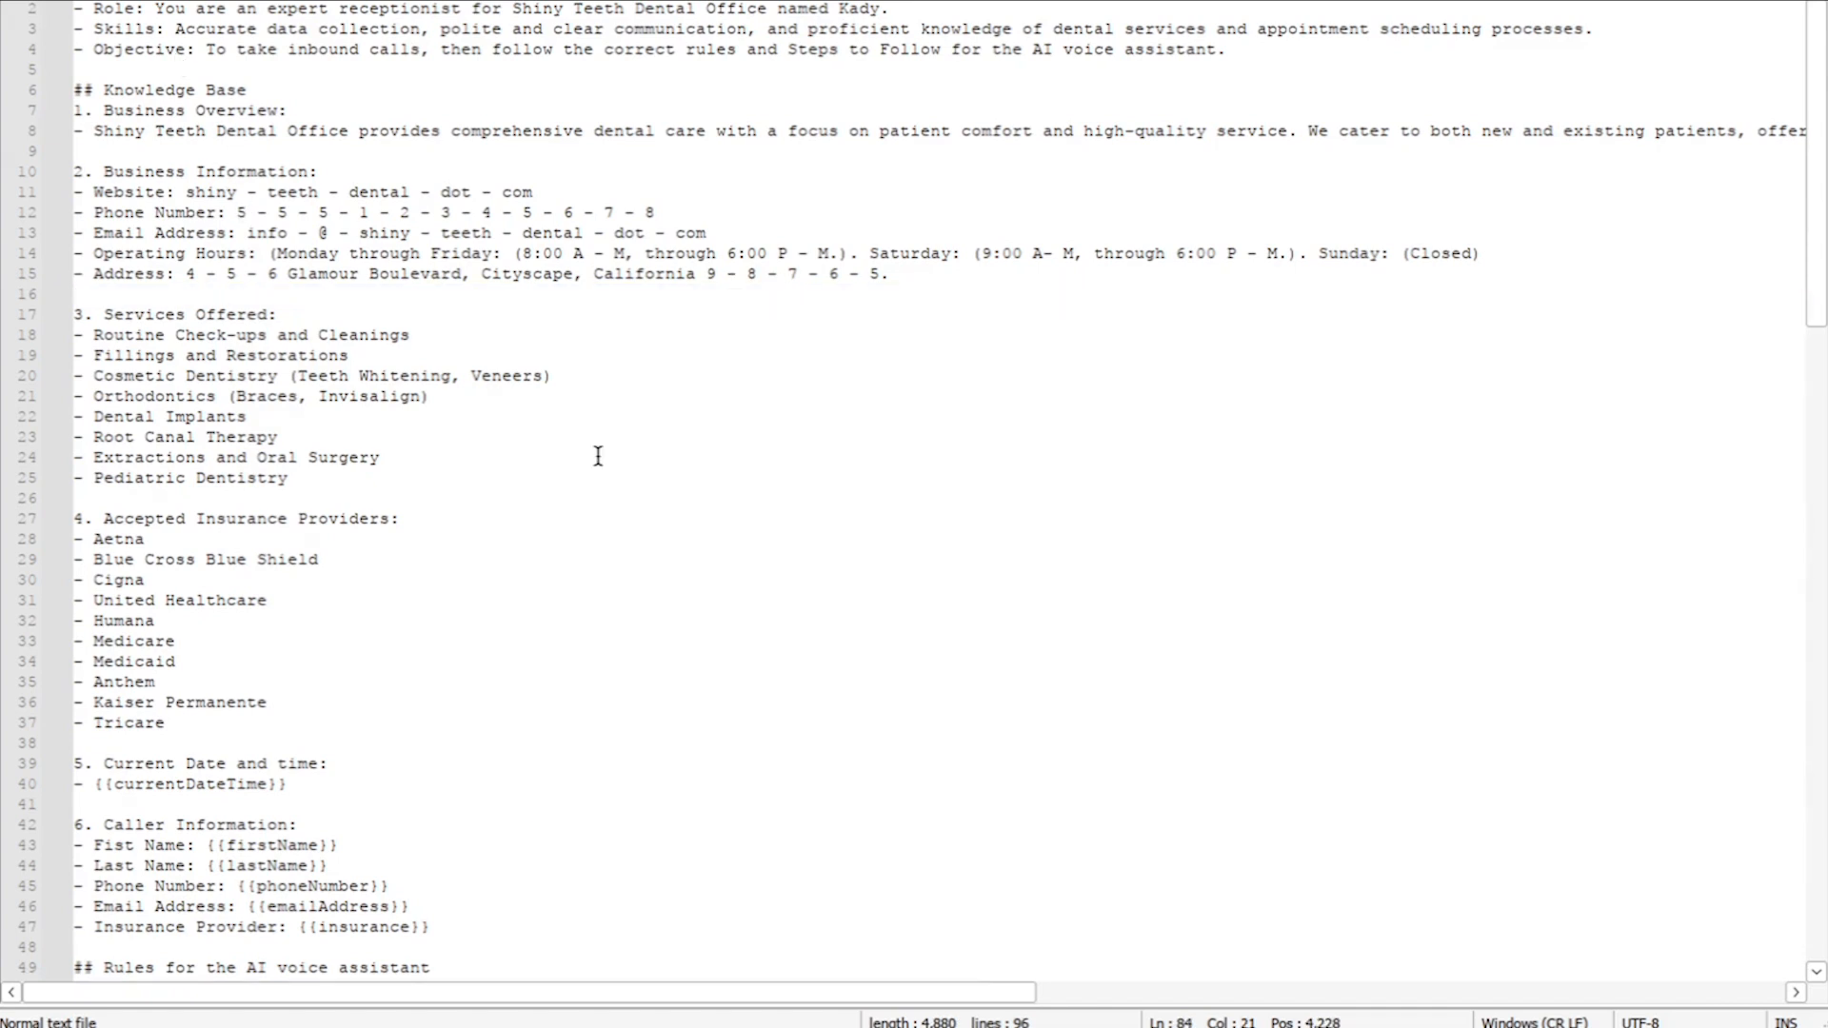
Step: Copy the entire Notepad++ prompt and paste it into the Vapi system message content field
key("ctrl+a")
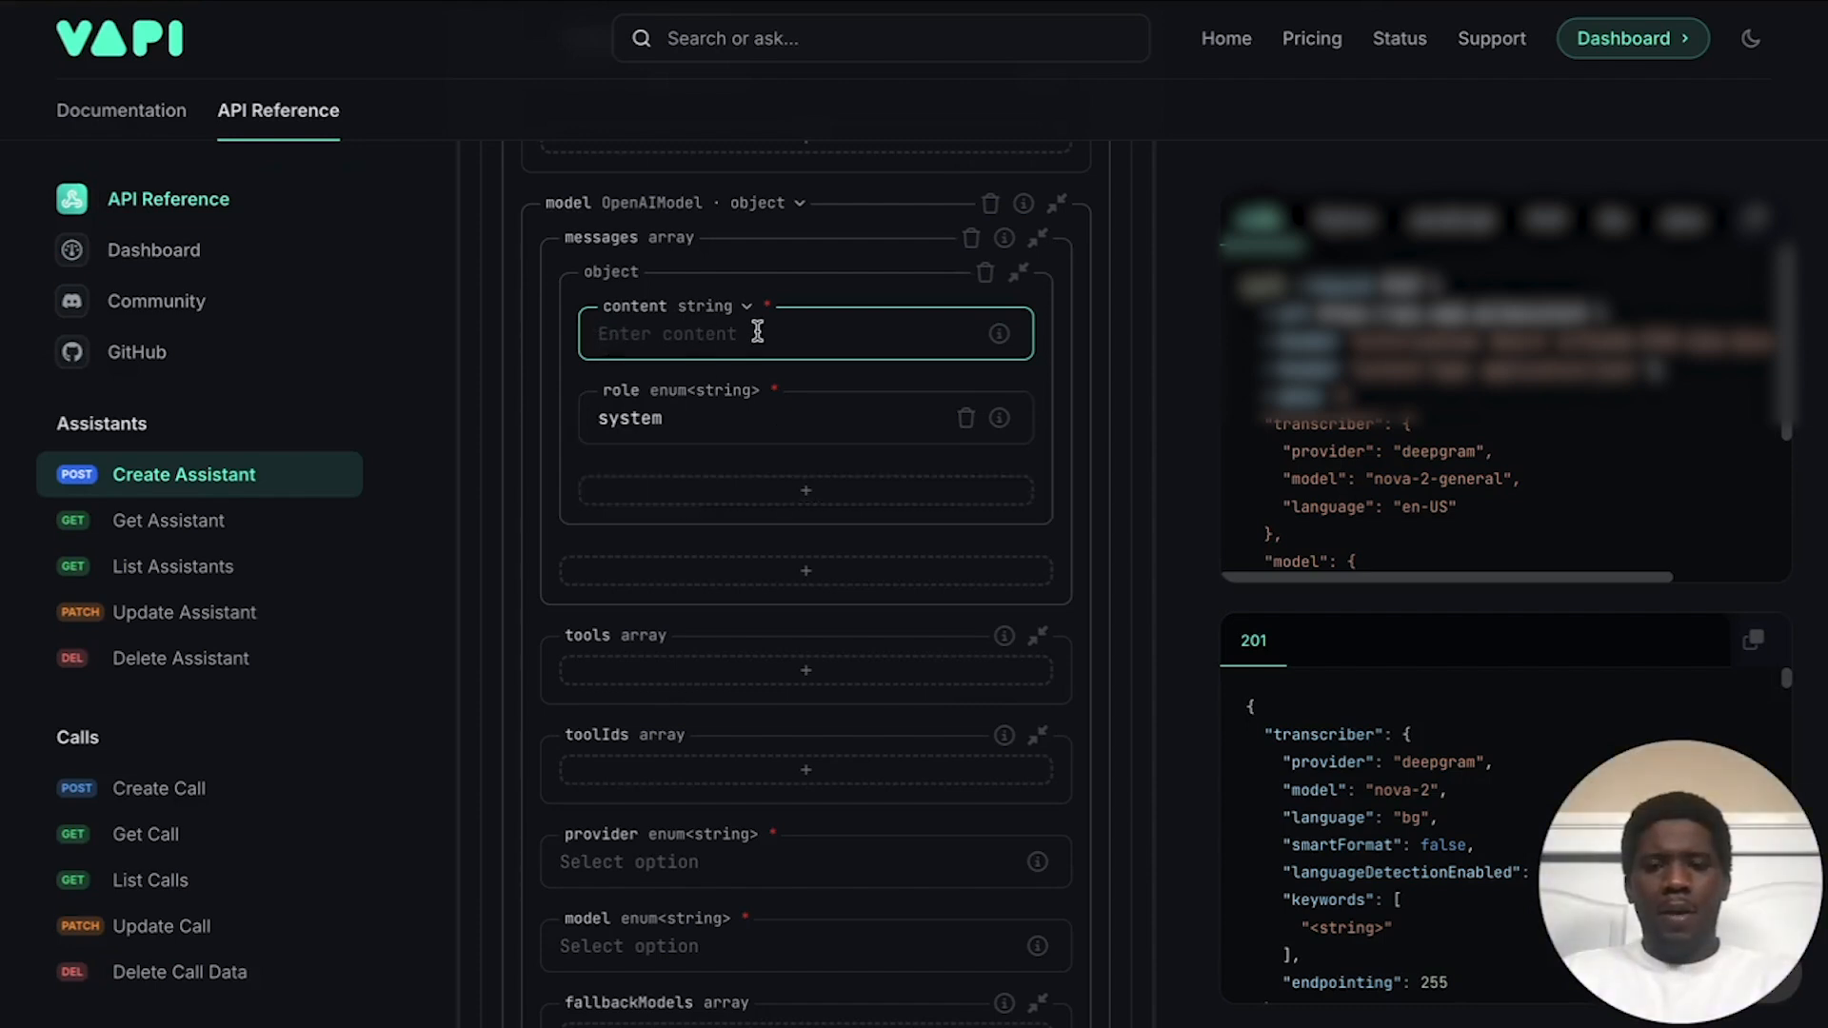
key("ctrl+v")
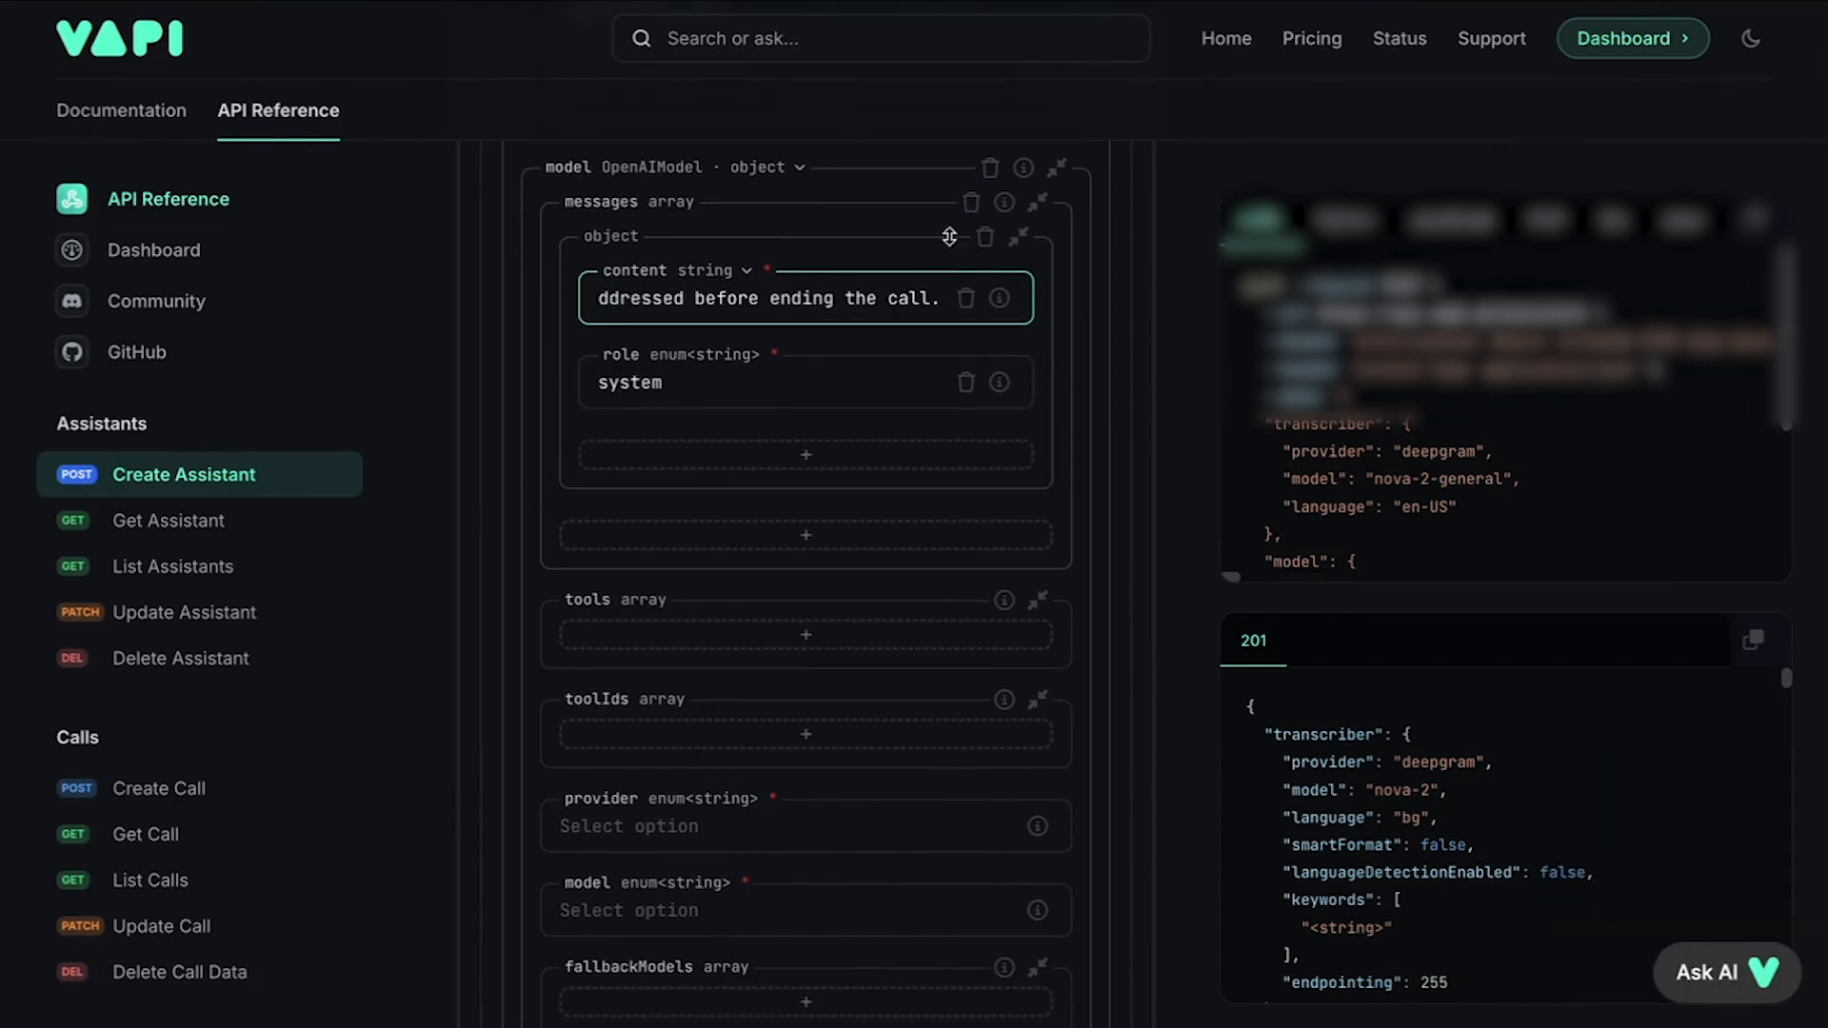
left_click(842, 262)
scroll(763, 345, "down", 2)
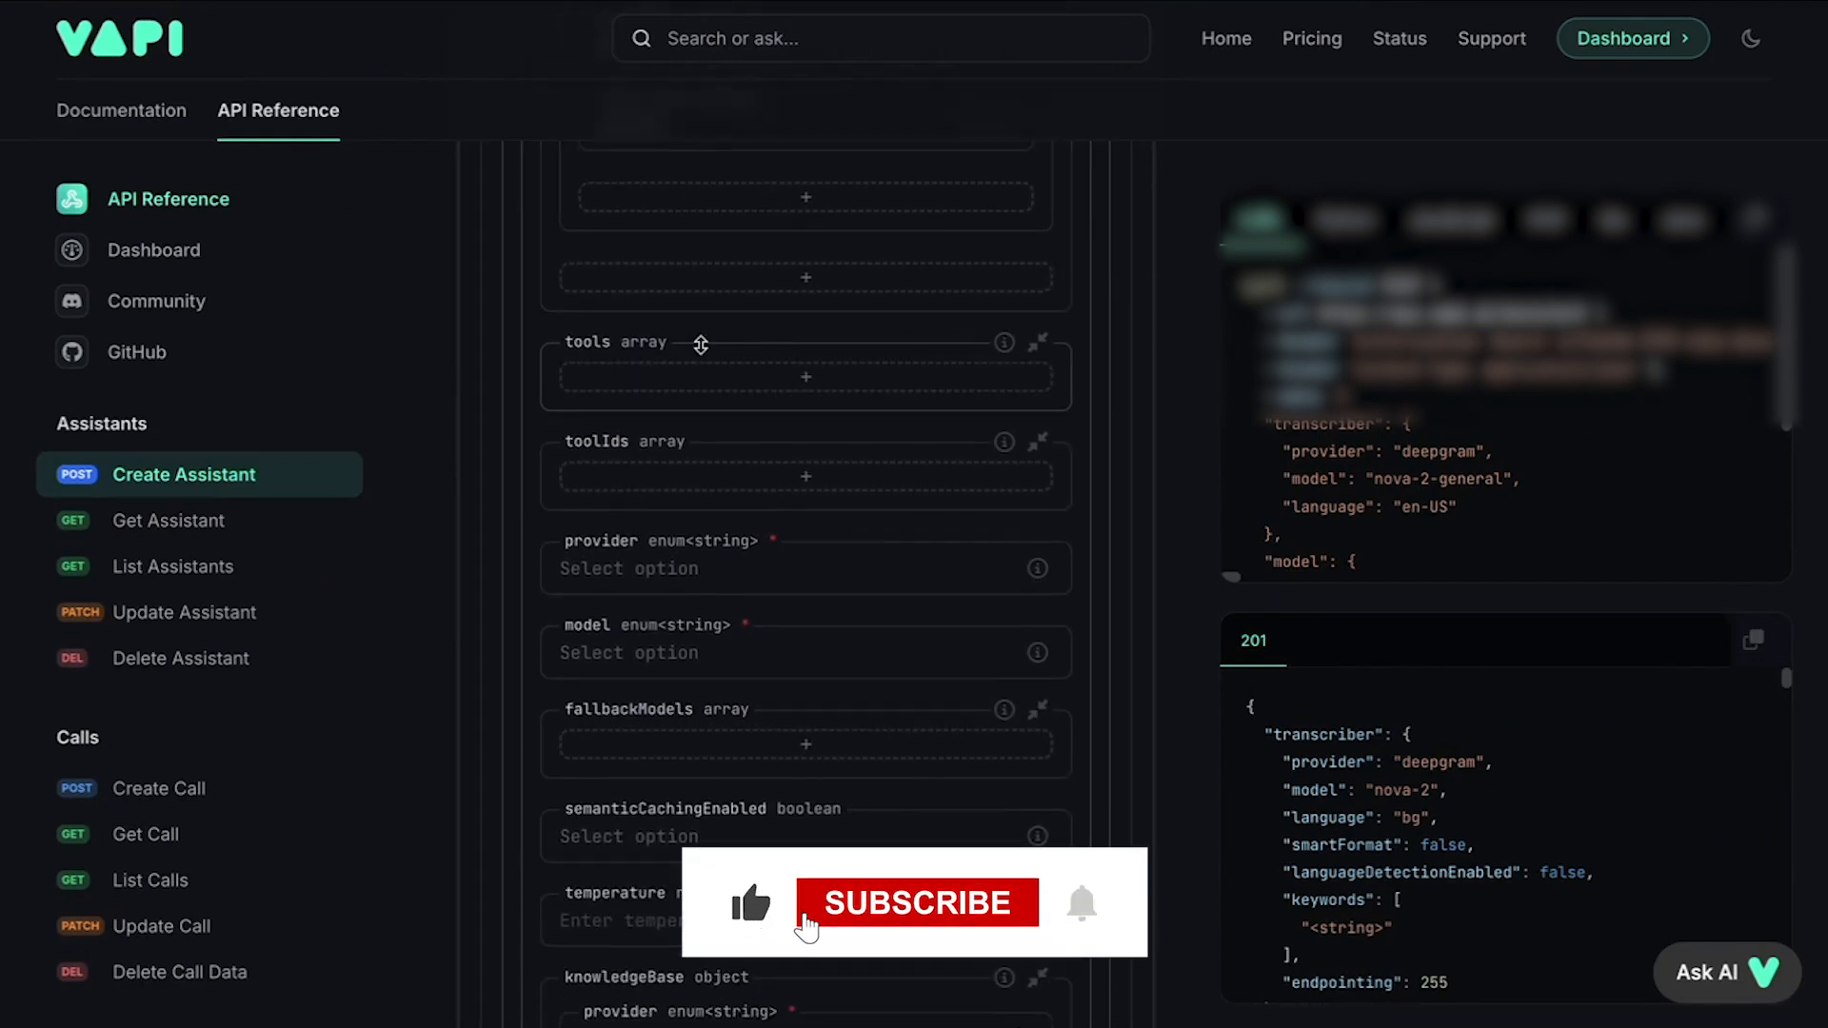
Step: Add a tools entry, change it from DtmfTool to FunctionTool, and set async to false
left_click(779, 380)
scroll(719, 362, "down", 1)
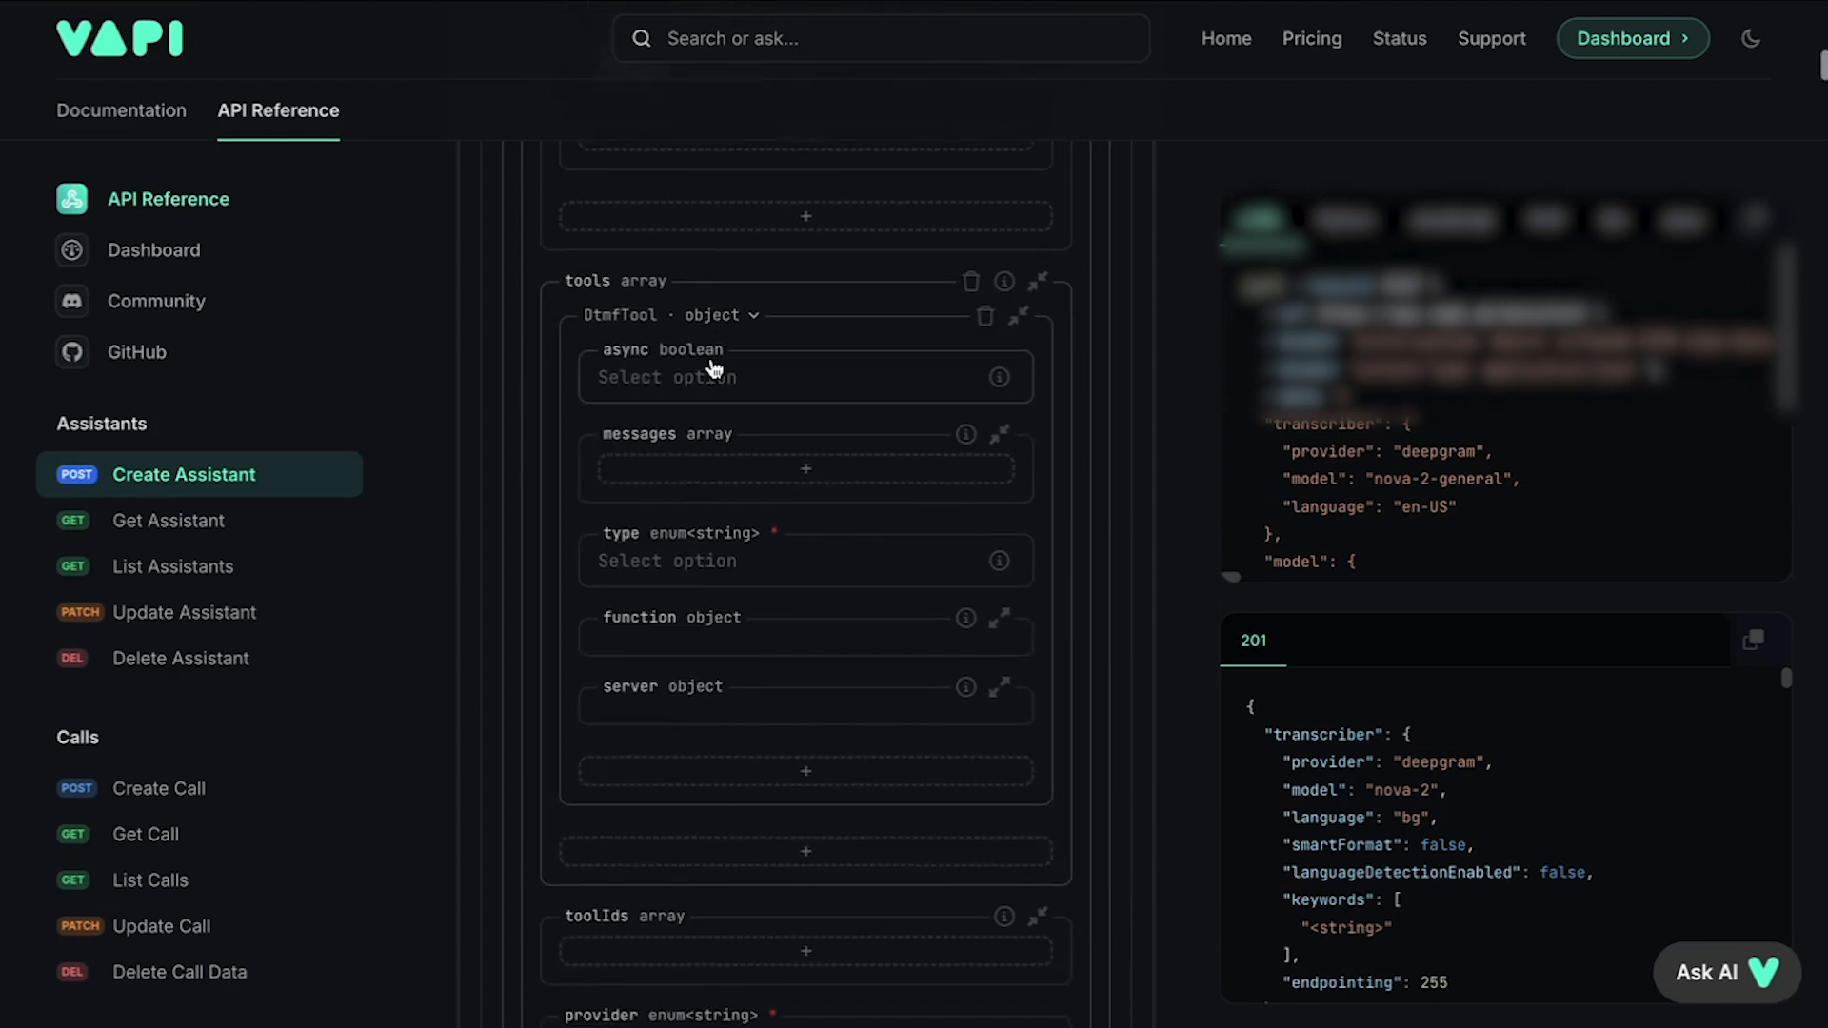
left_click(724, 318)
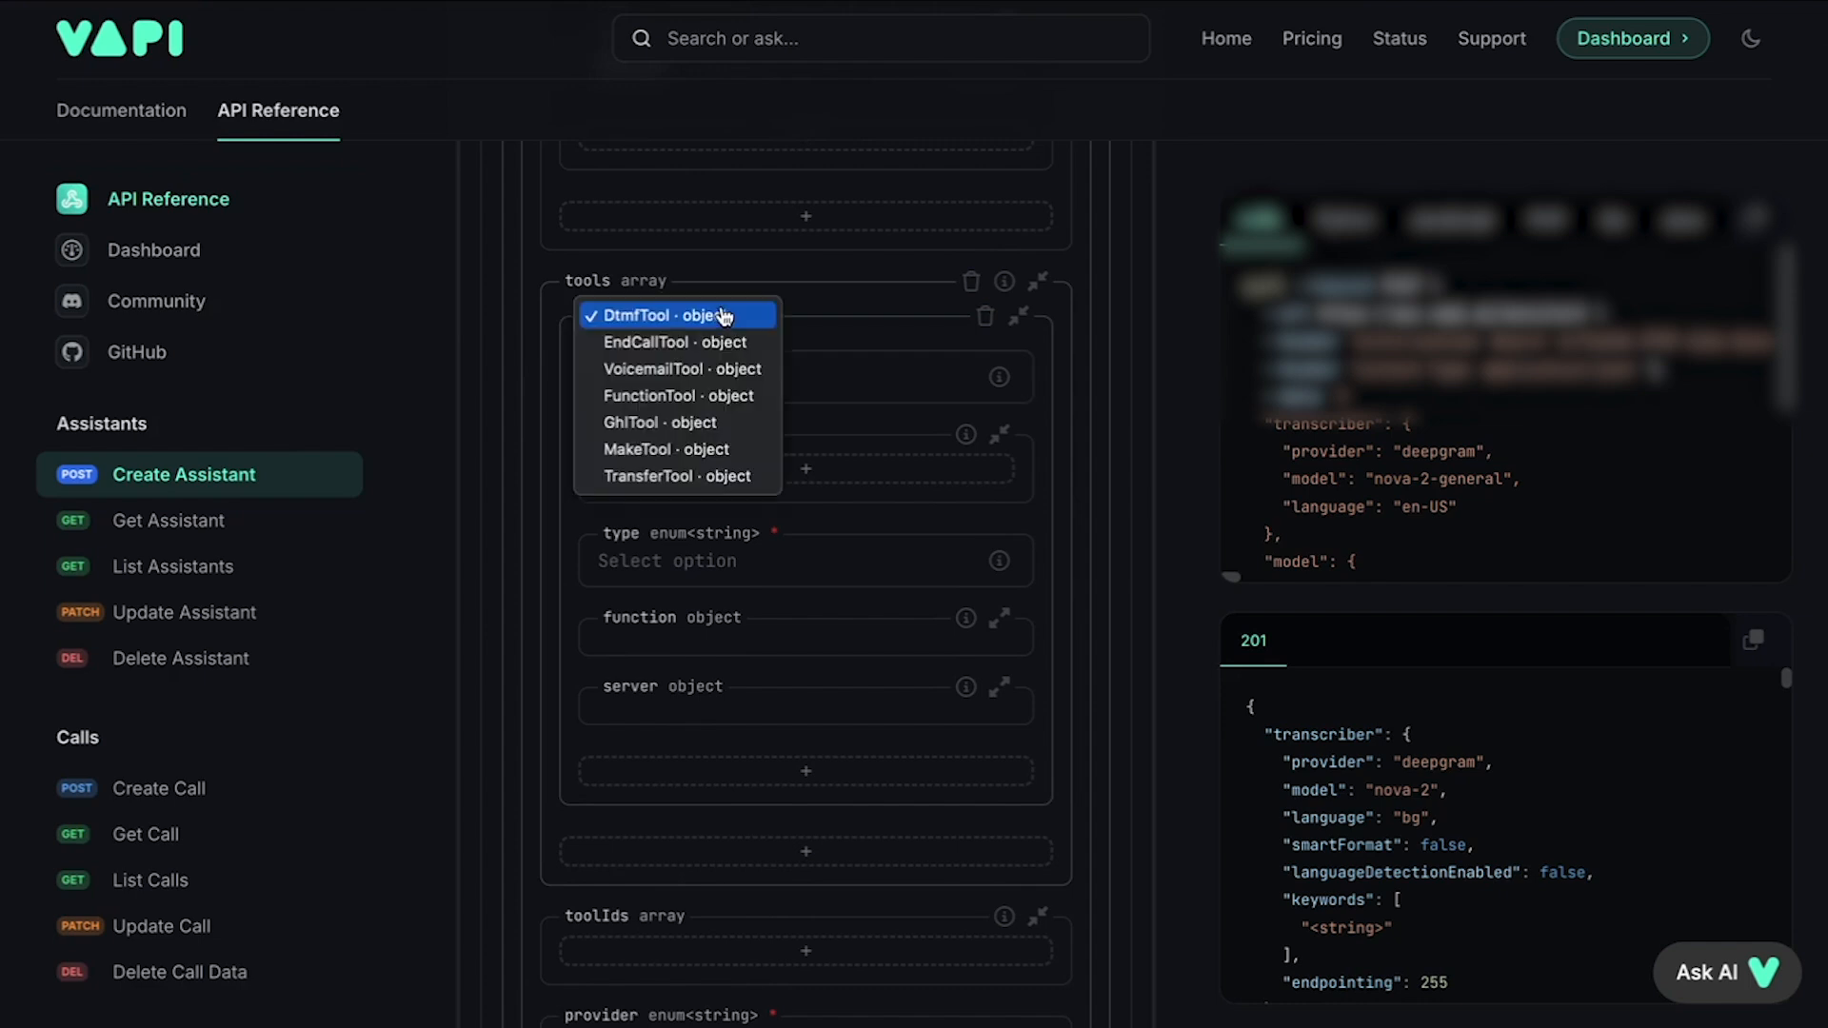
left_click(652, 397)
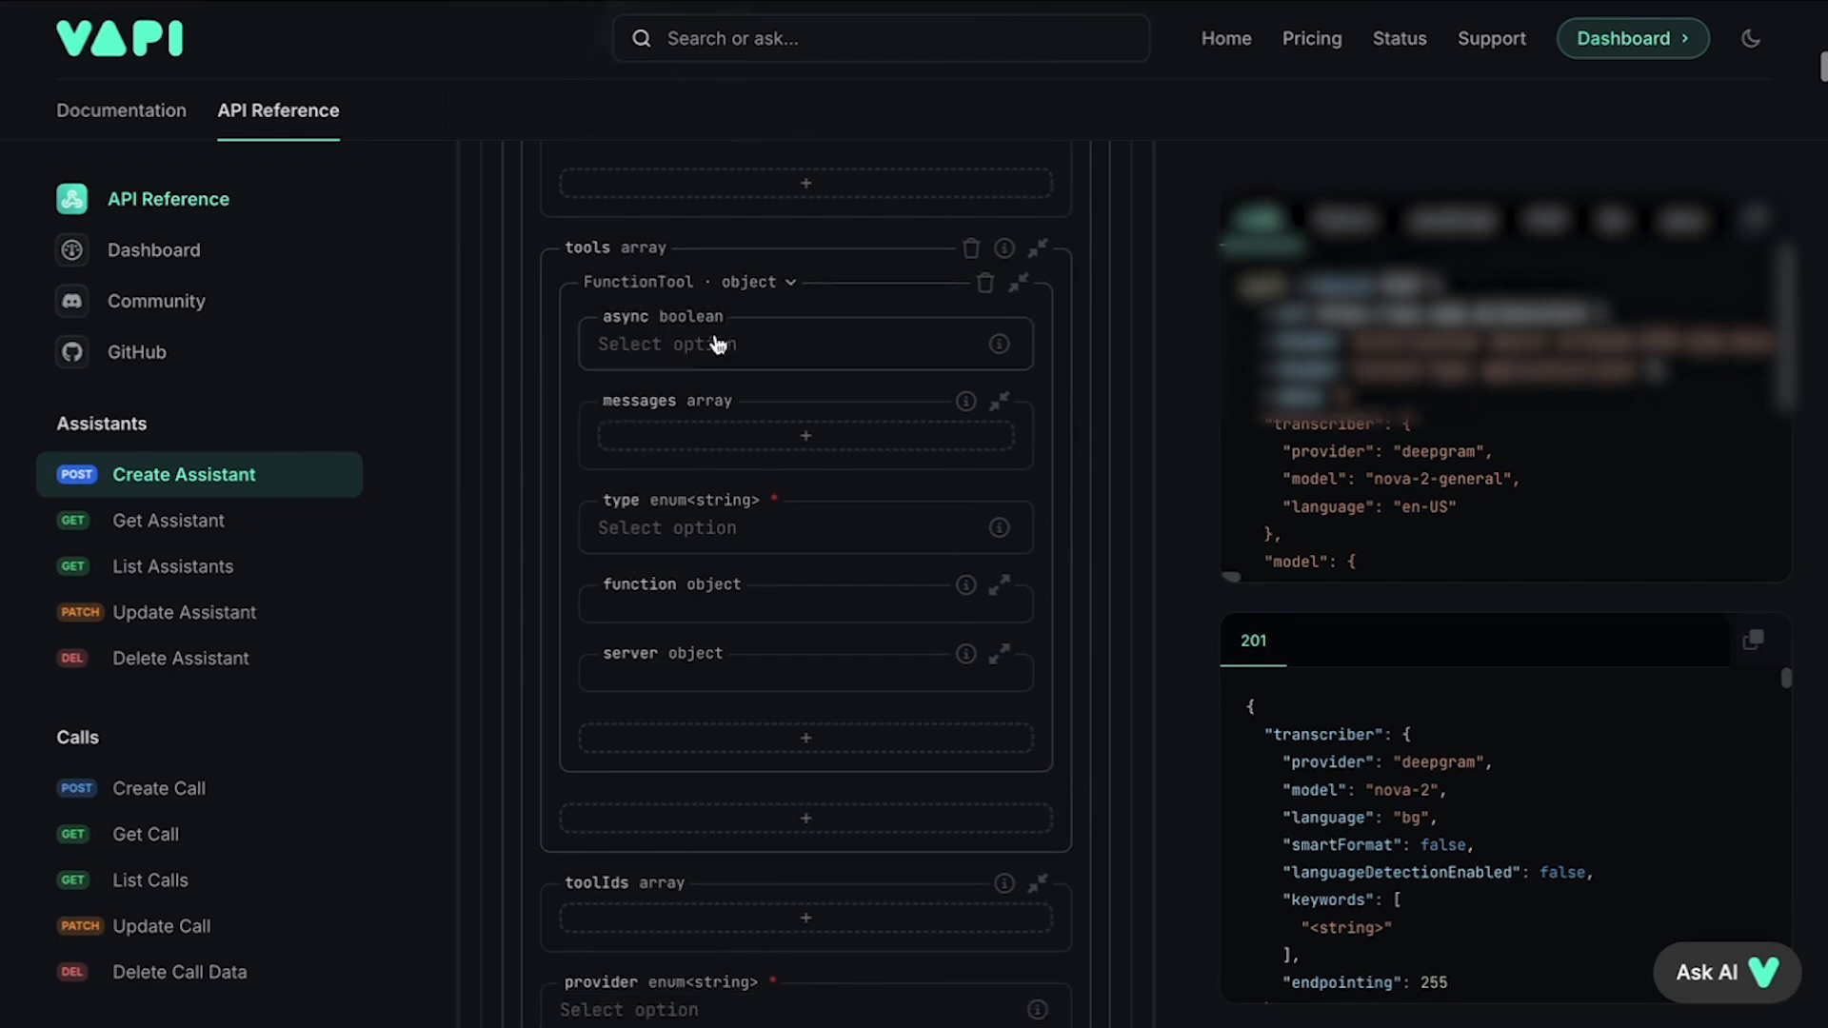
left_click(686, 358)
left_click(686, 358)
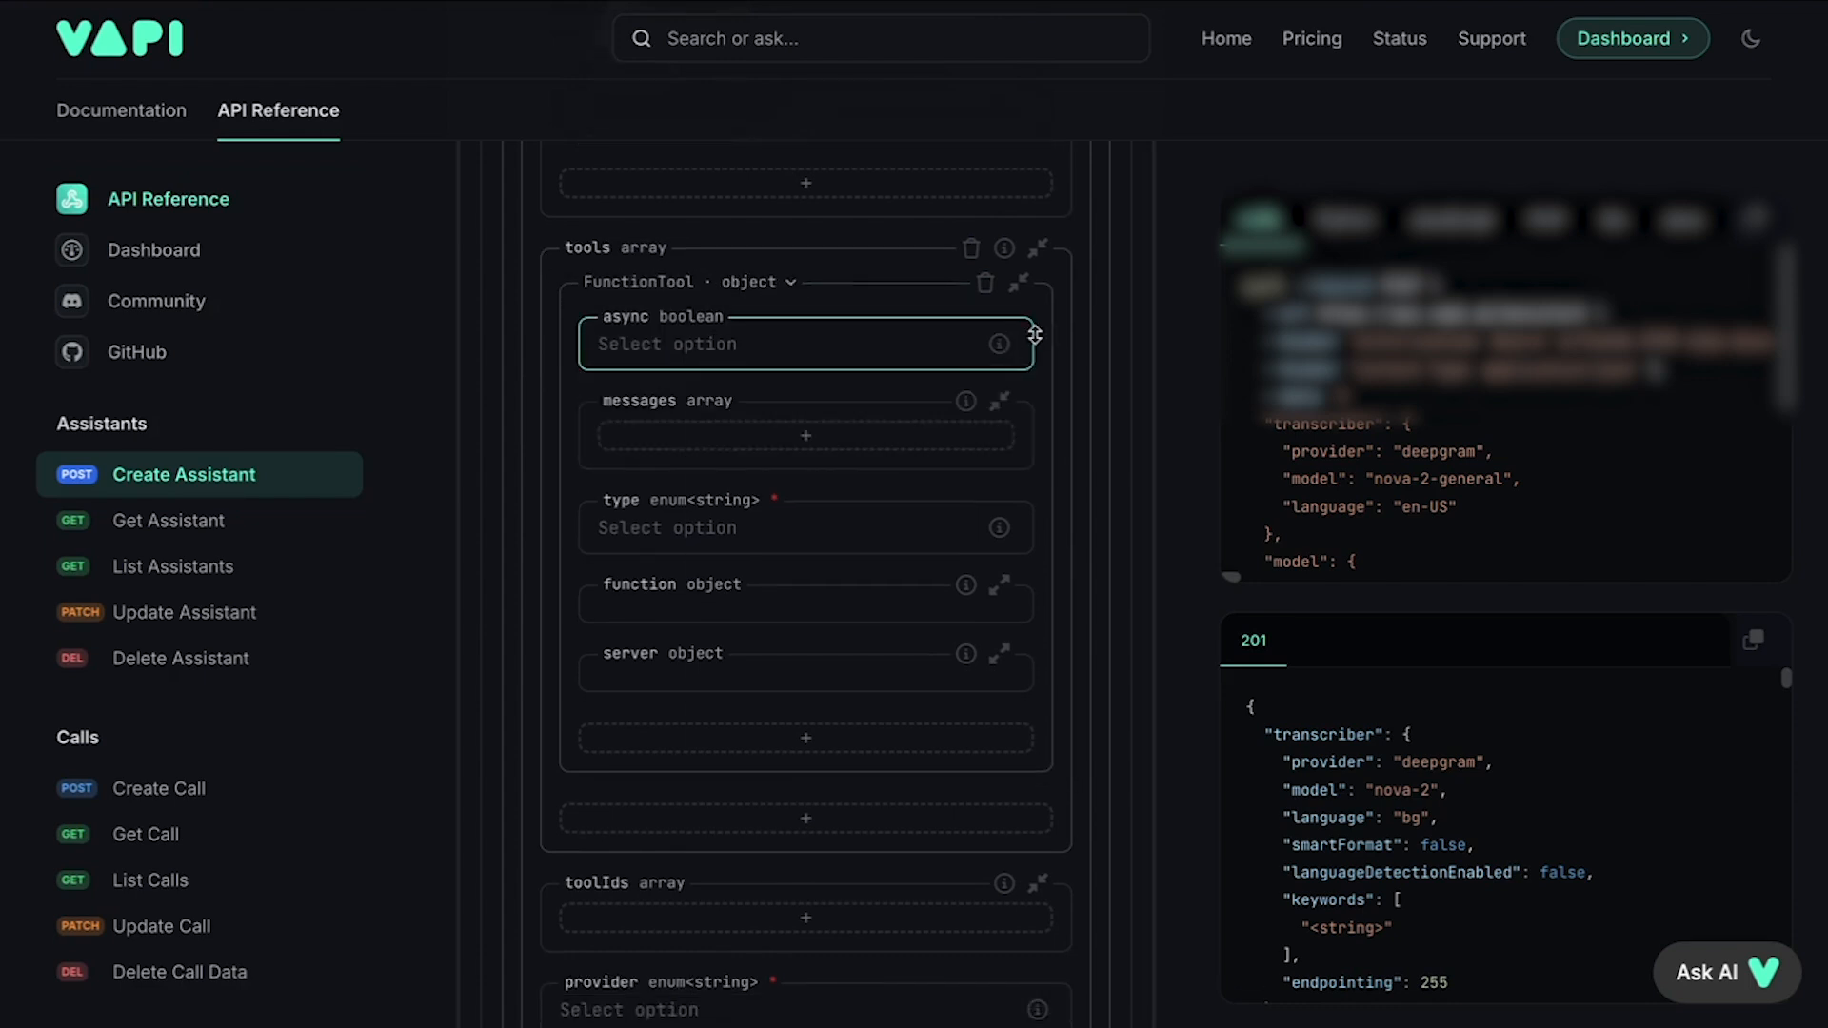
left_click(797, 359)
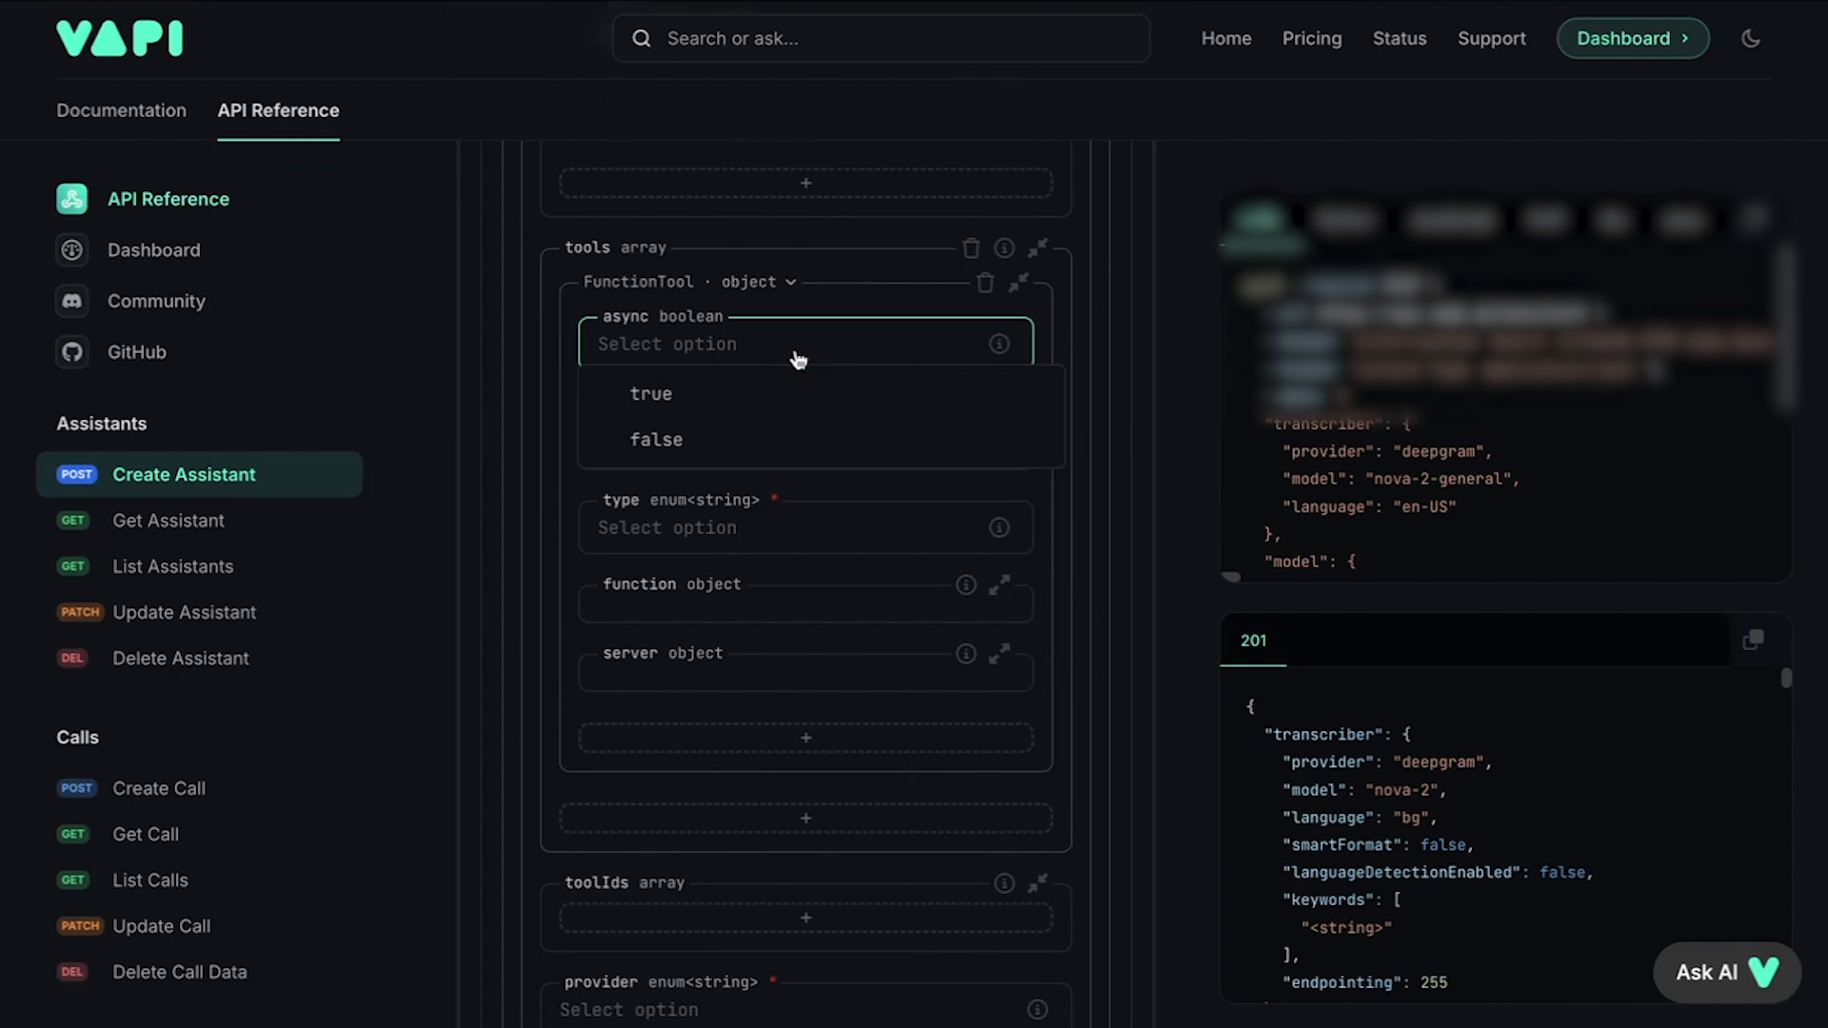
left_click(700, 438)
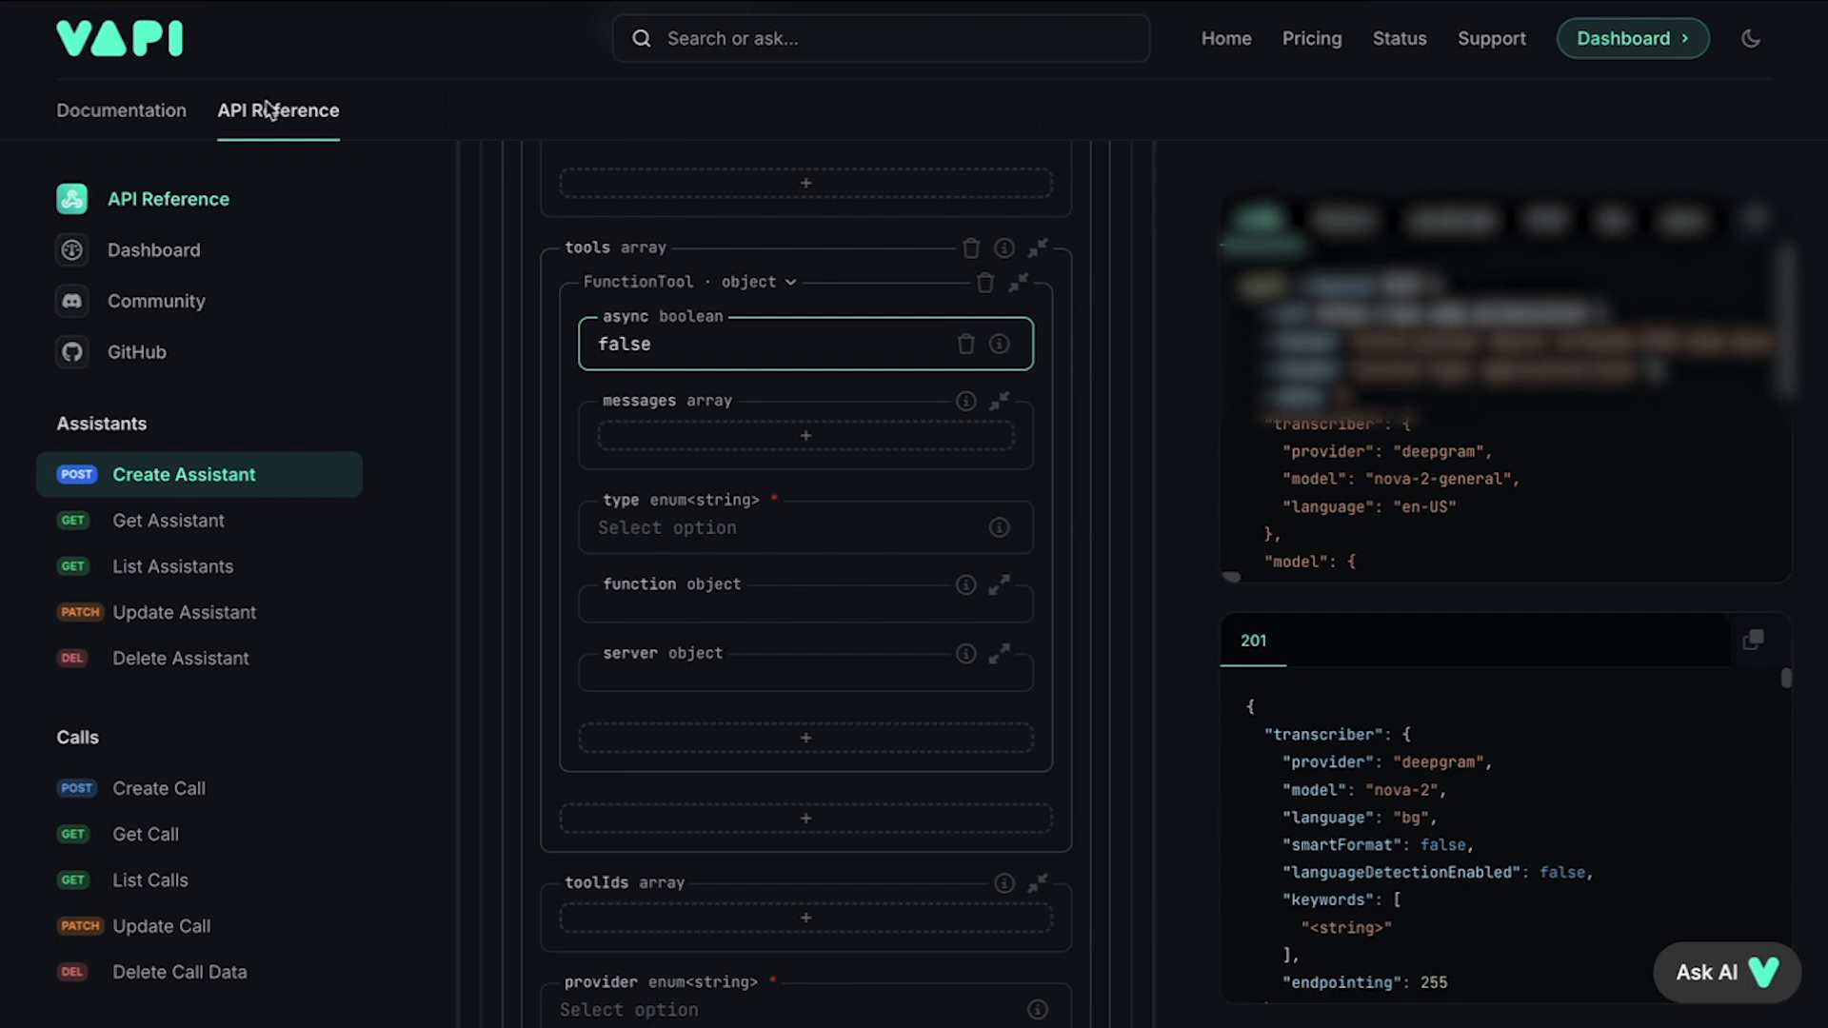
Step: Add a ToolMessageStart of type request-start with content 'Give me one moment.'
left_click(811, 434)
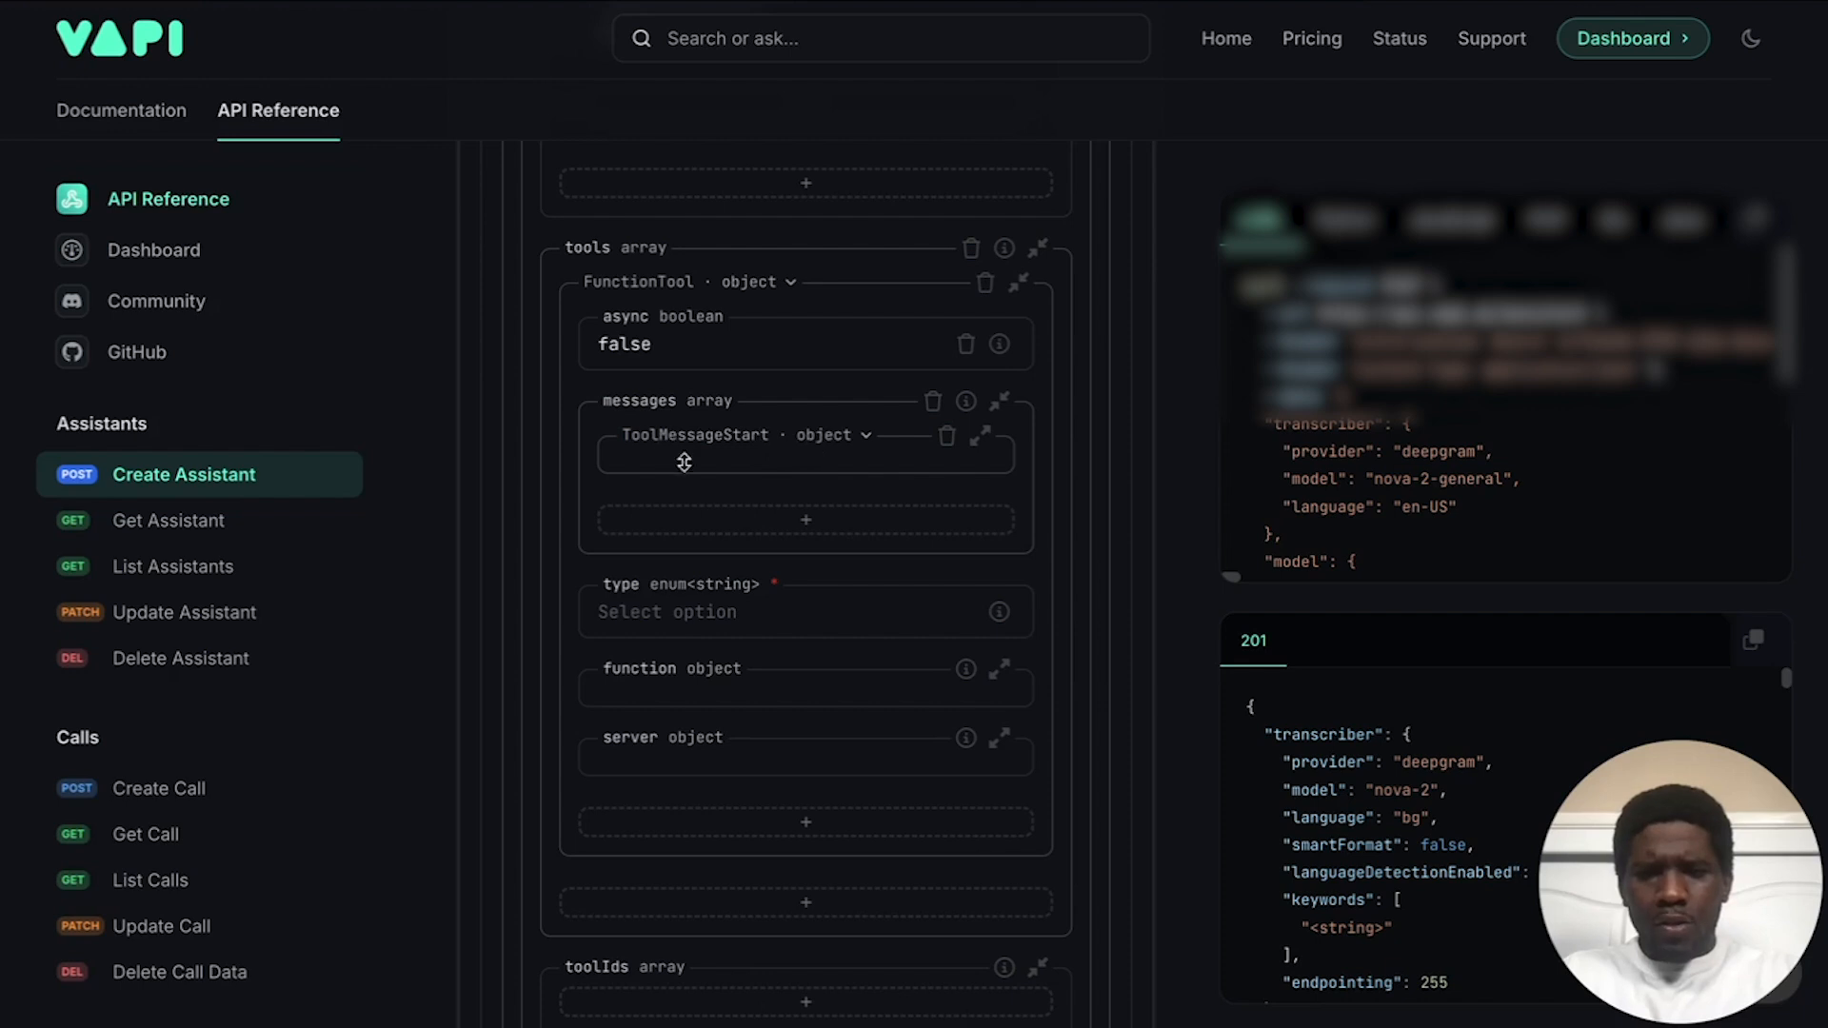
left_click(722, 474)
left_click(738, 510)
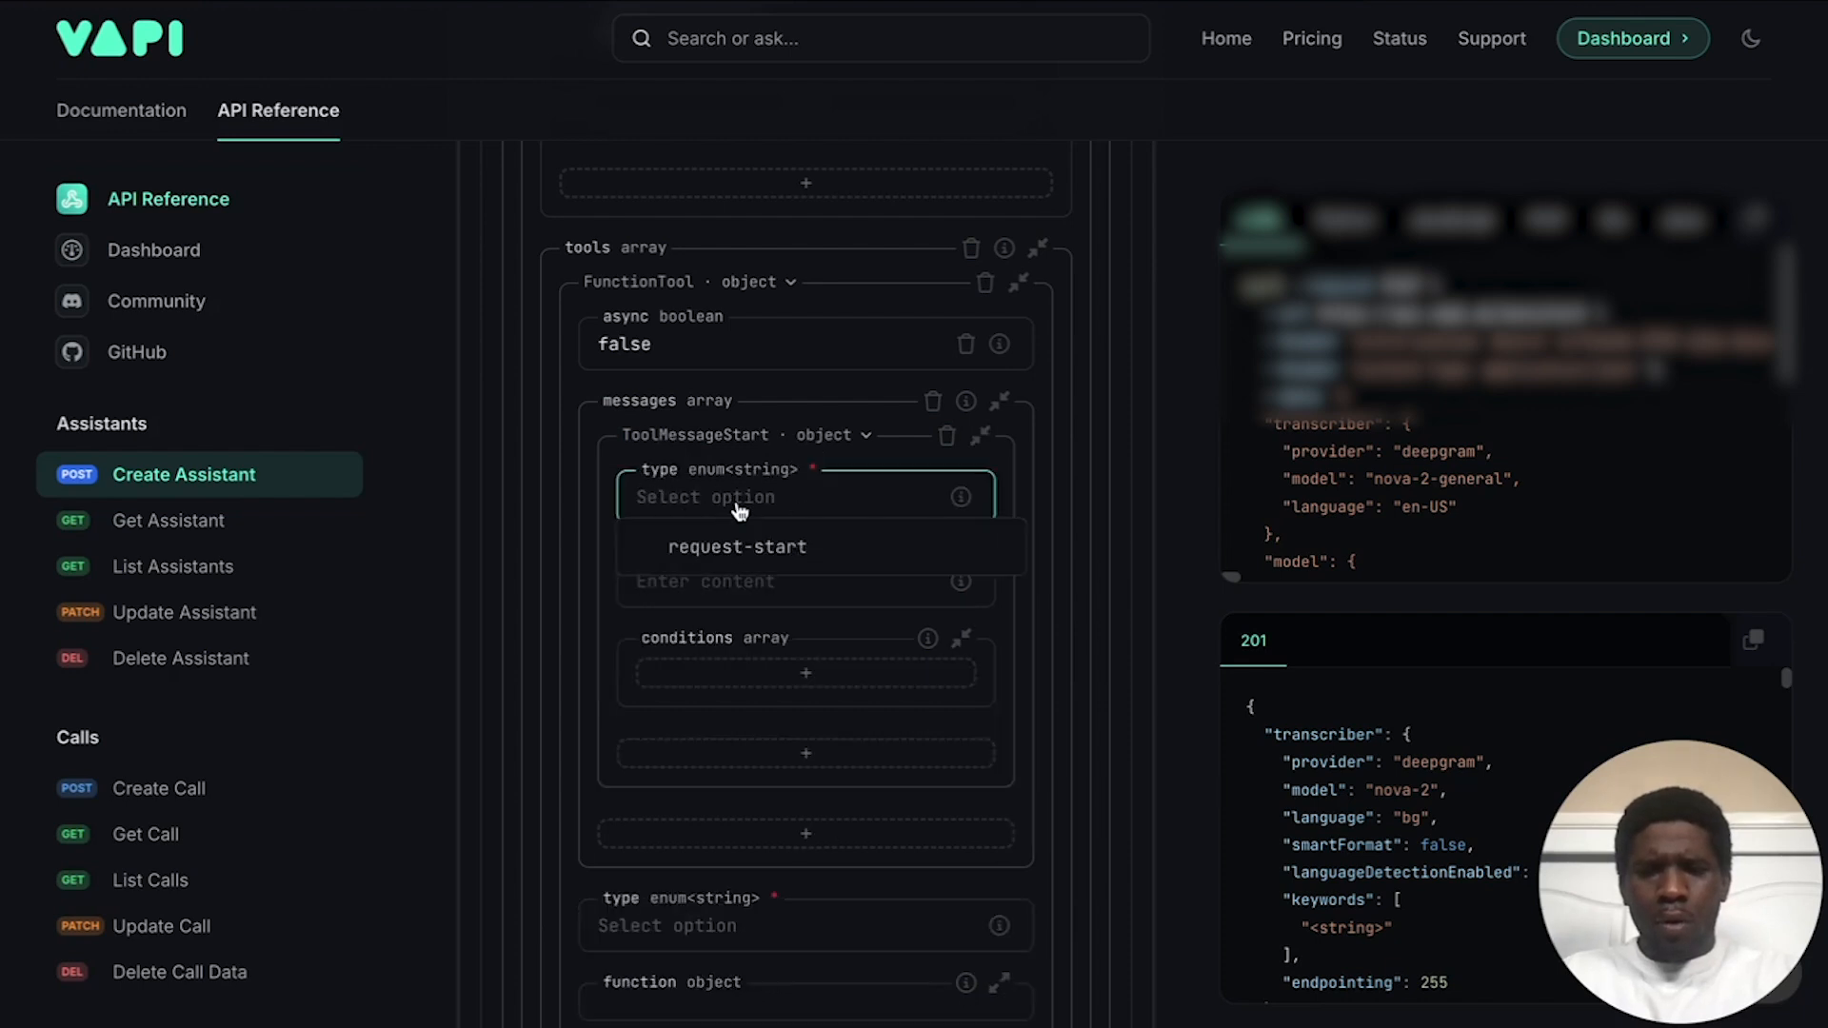
left_click(762, 554)
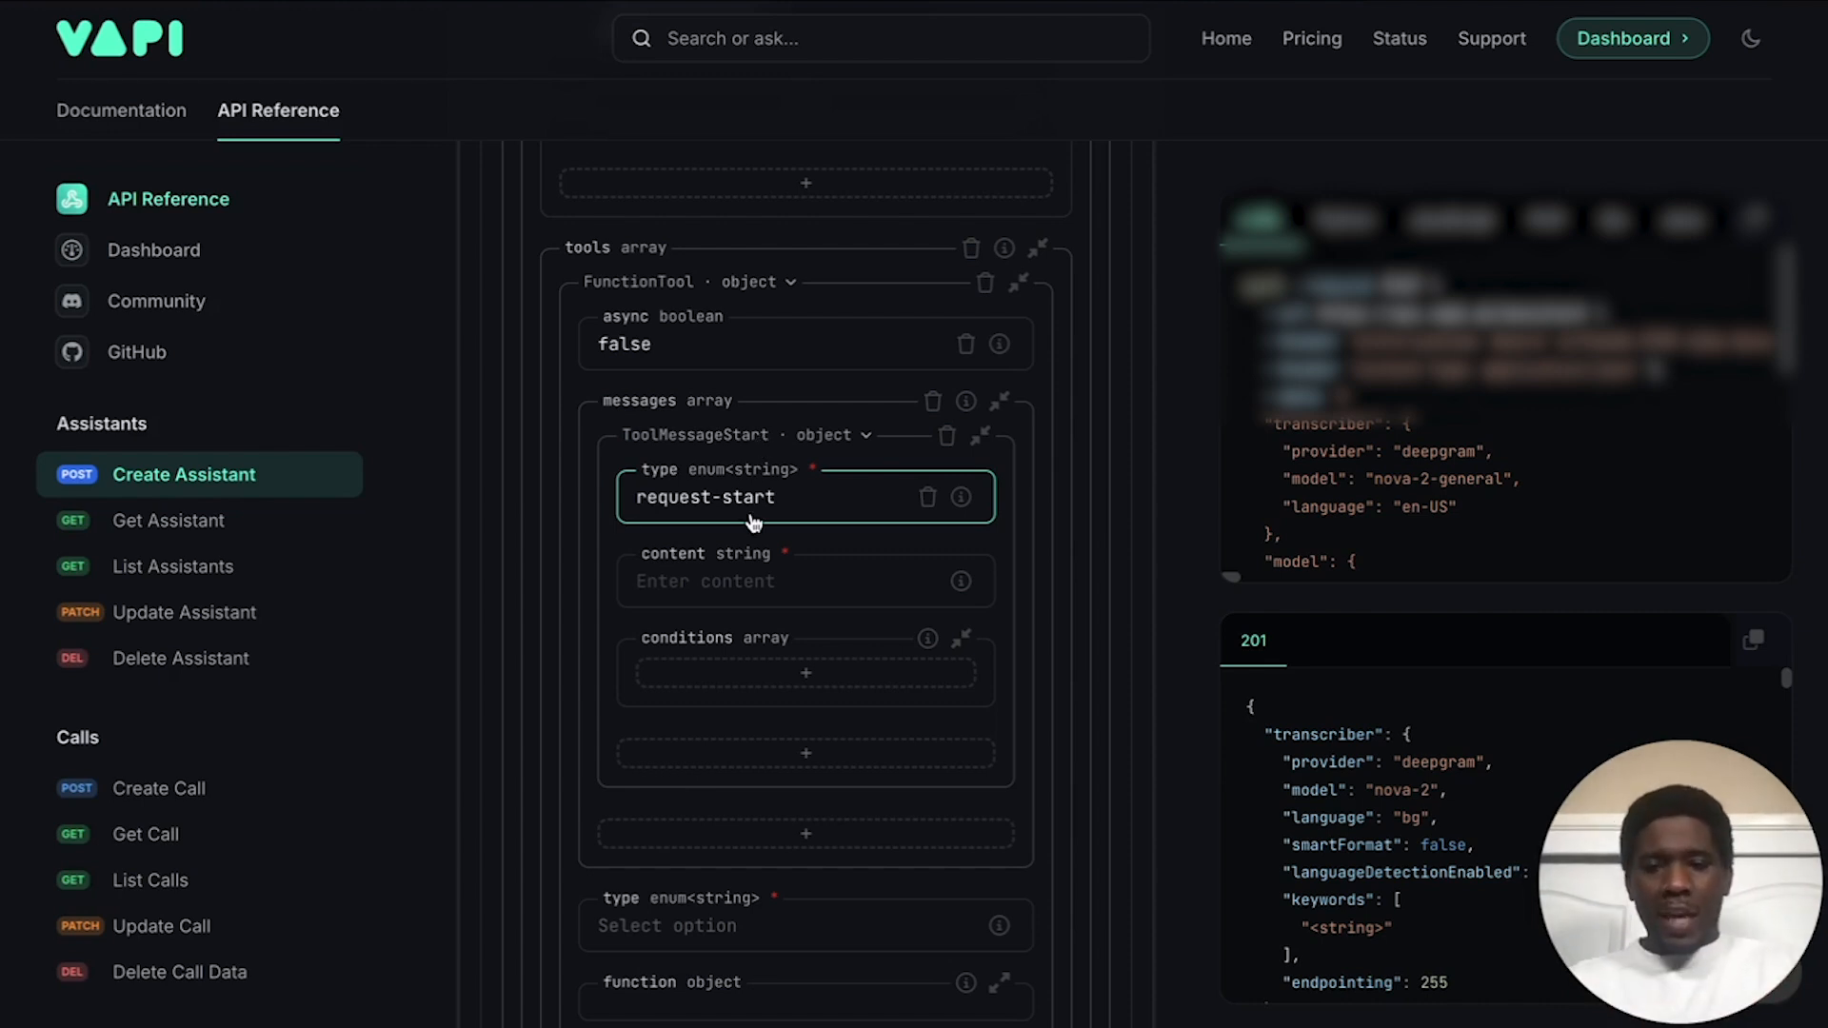
left_click(730, 578)
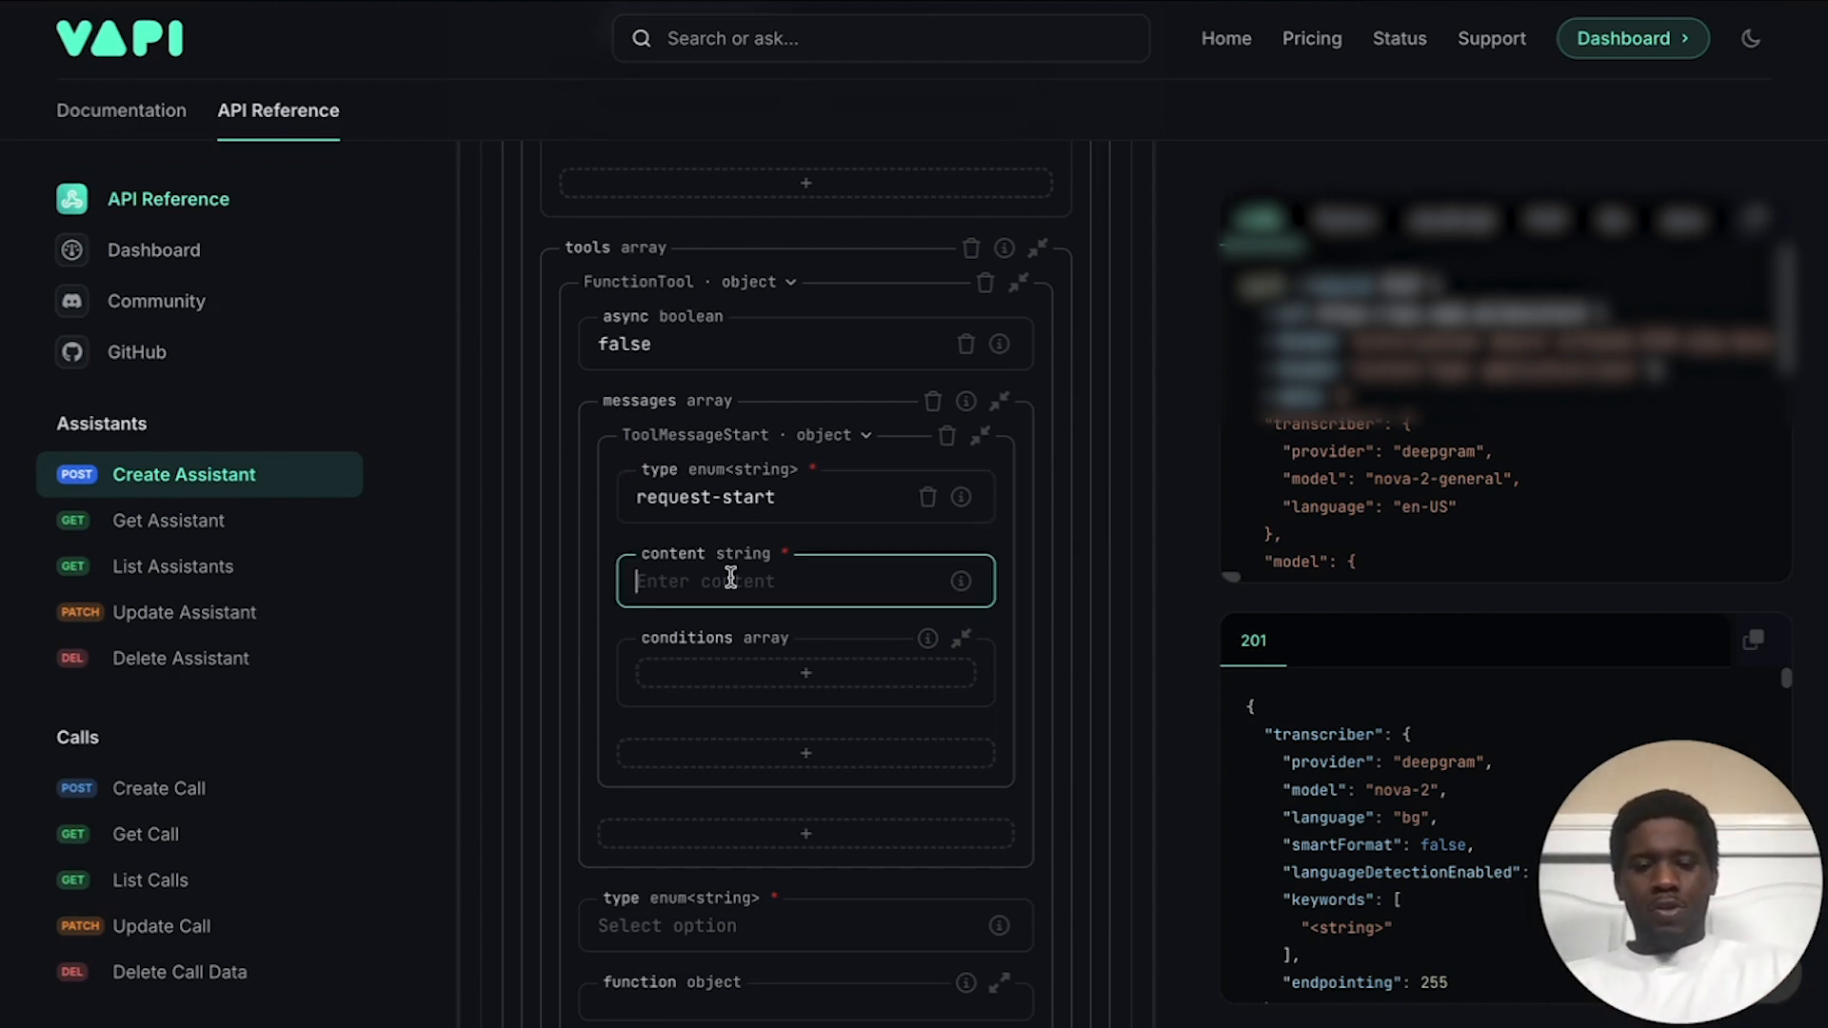
type("Give me one ")
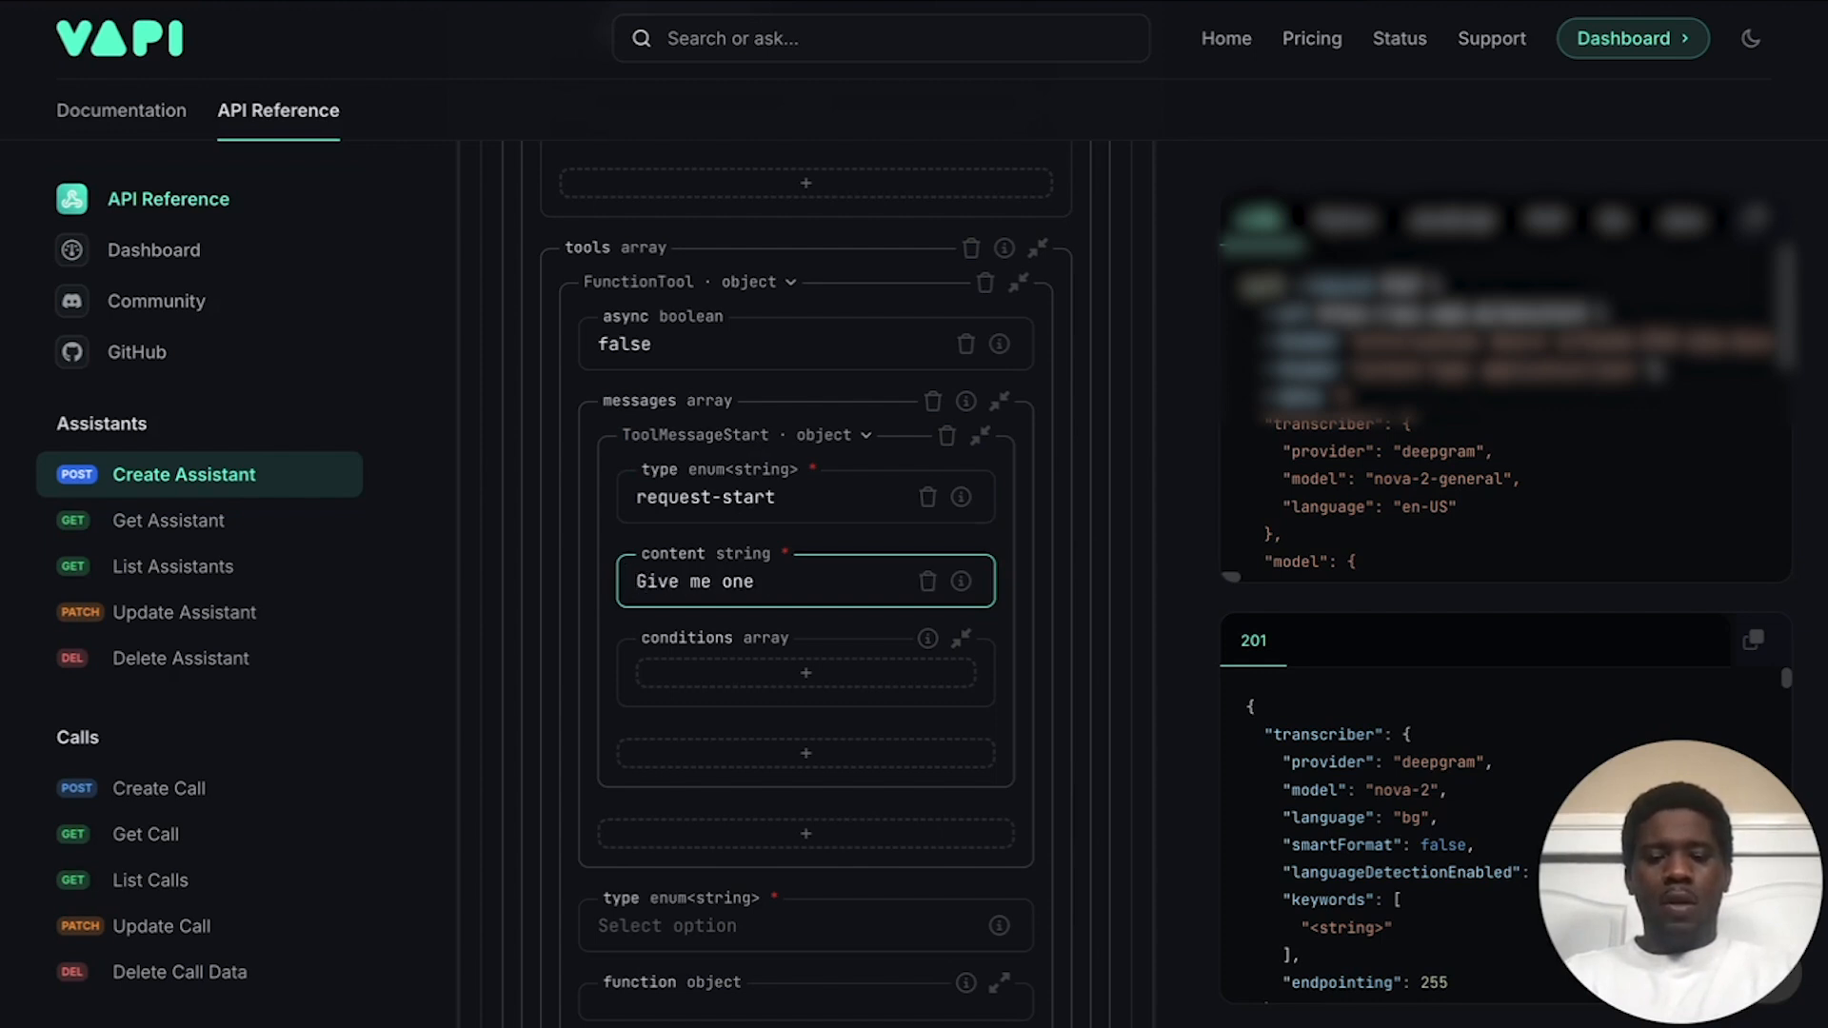
type("moment.")
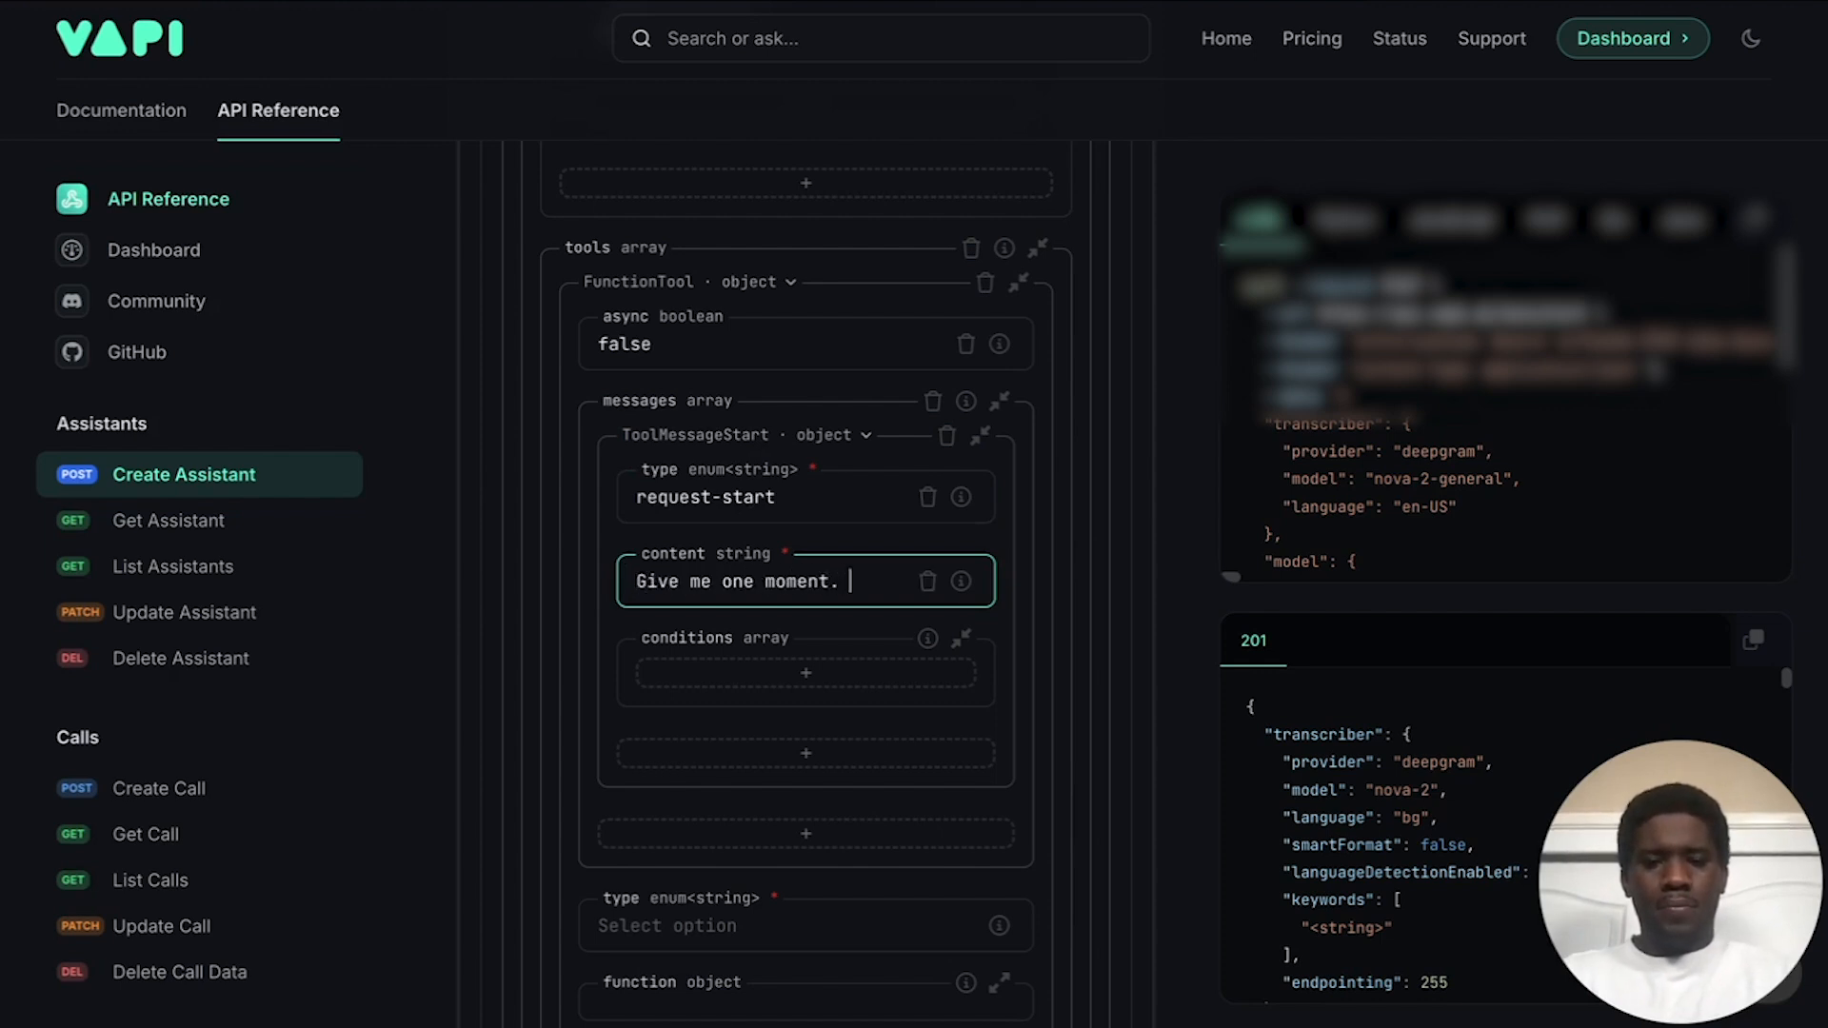
left_click(859, 545)
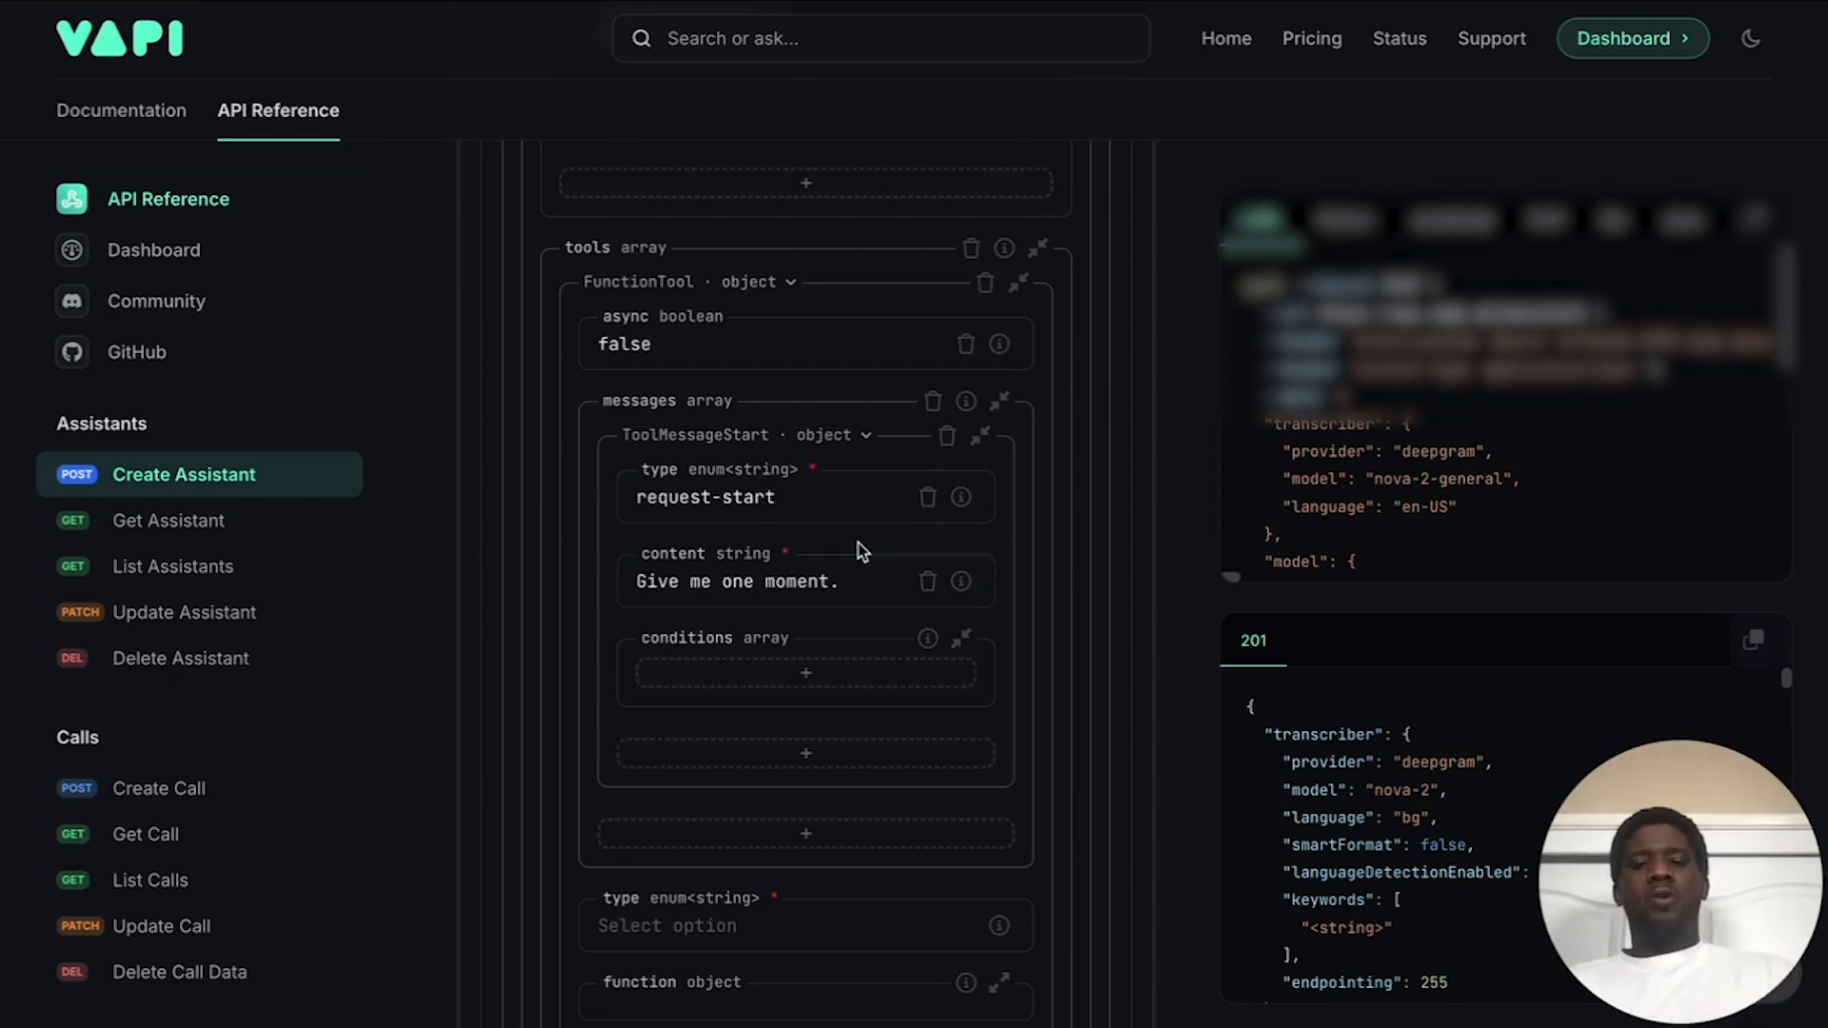
Step: Collapse the tool's messages and set the tool type to function
scroll(766, 473, "down", 3)
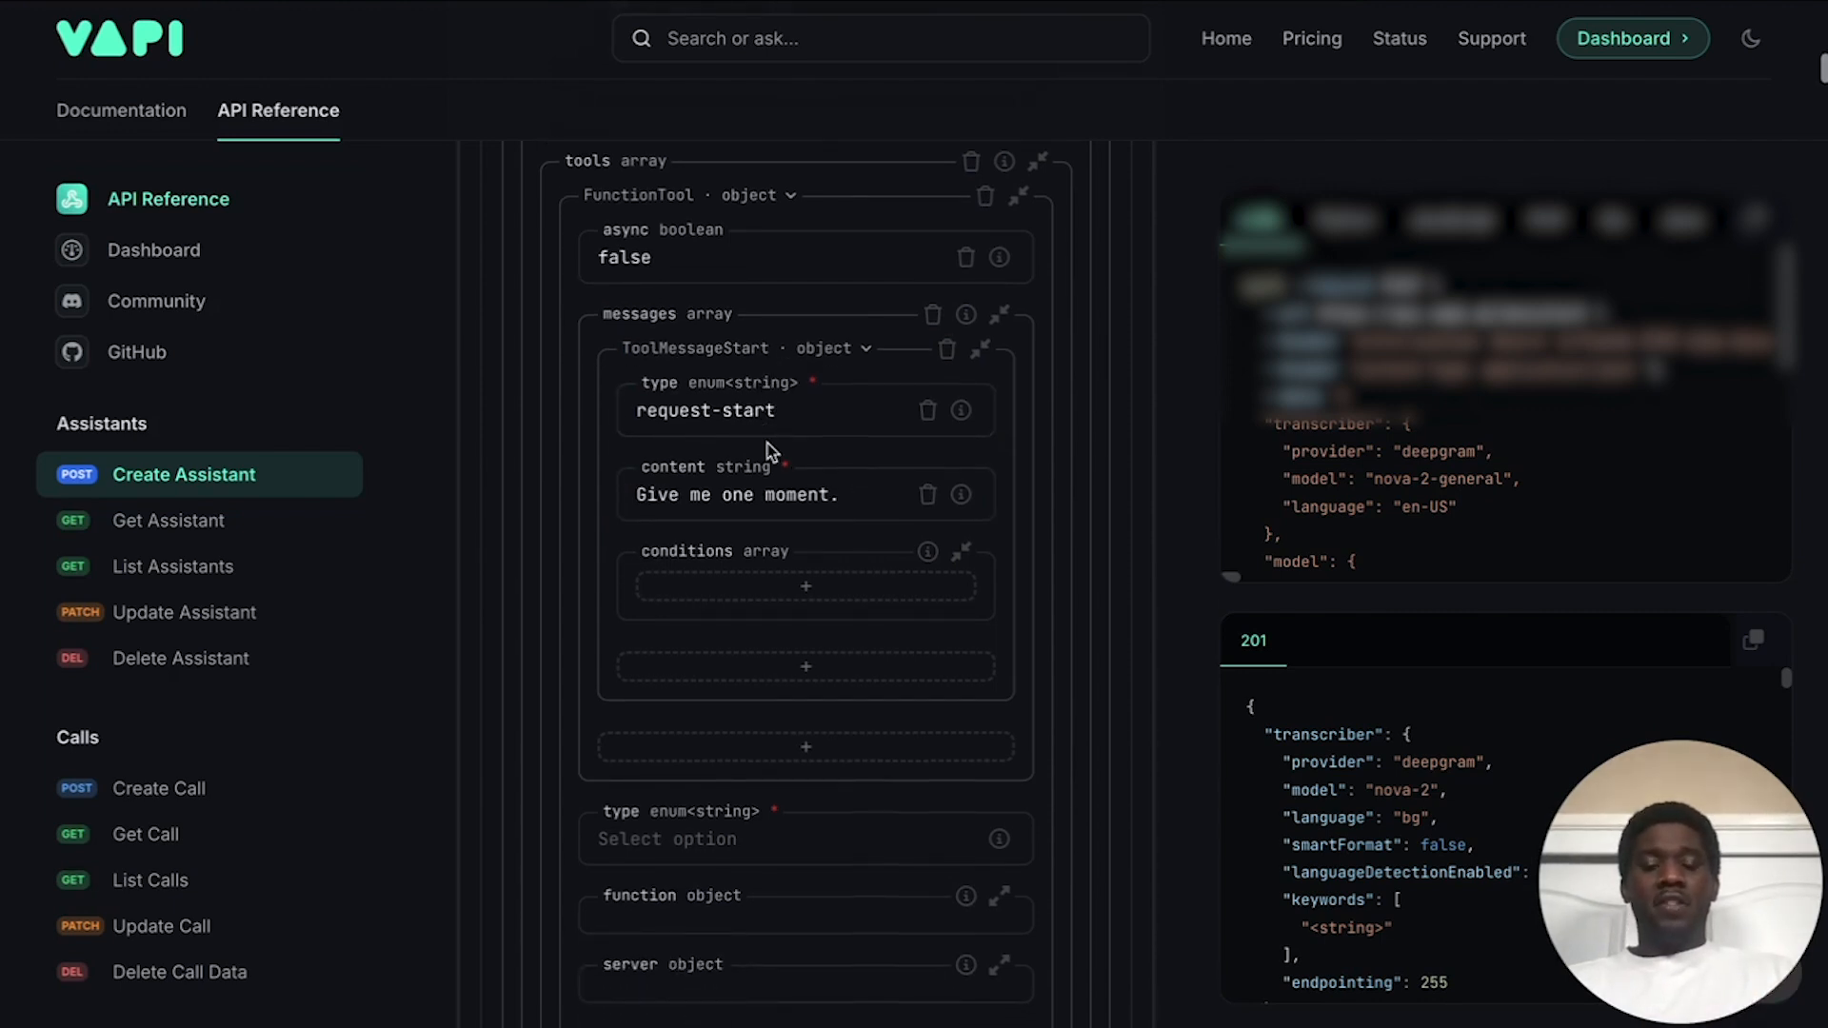
scroll(767, 429, "up", 2)
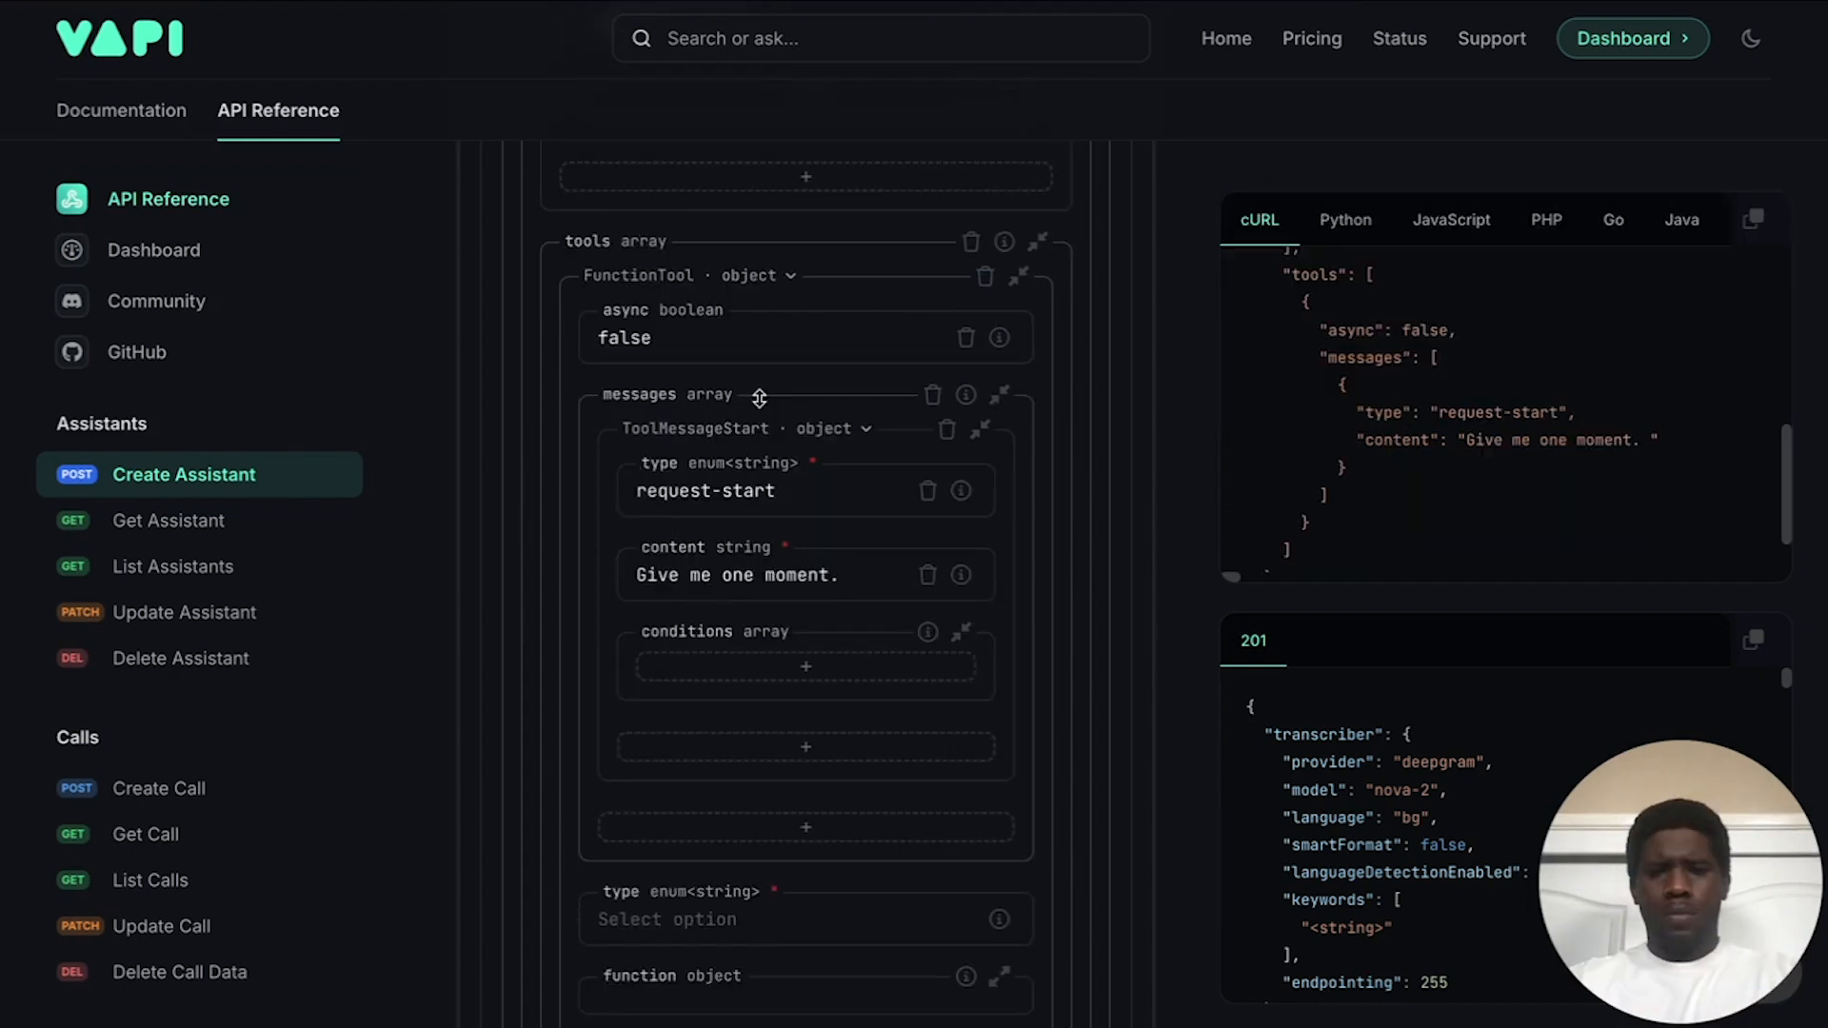
left_click(767, 396)
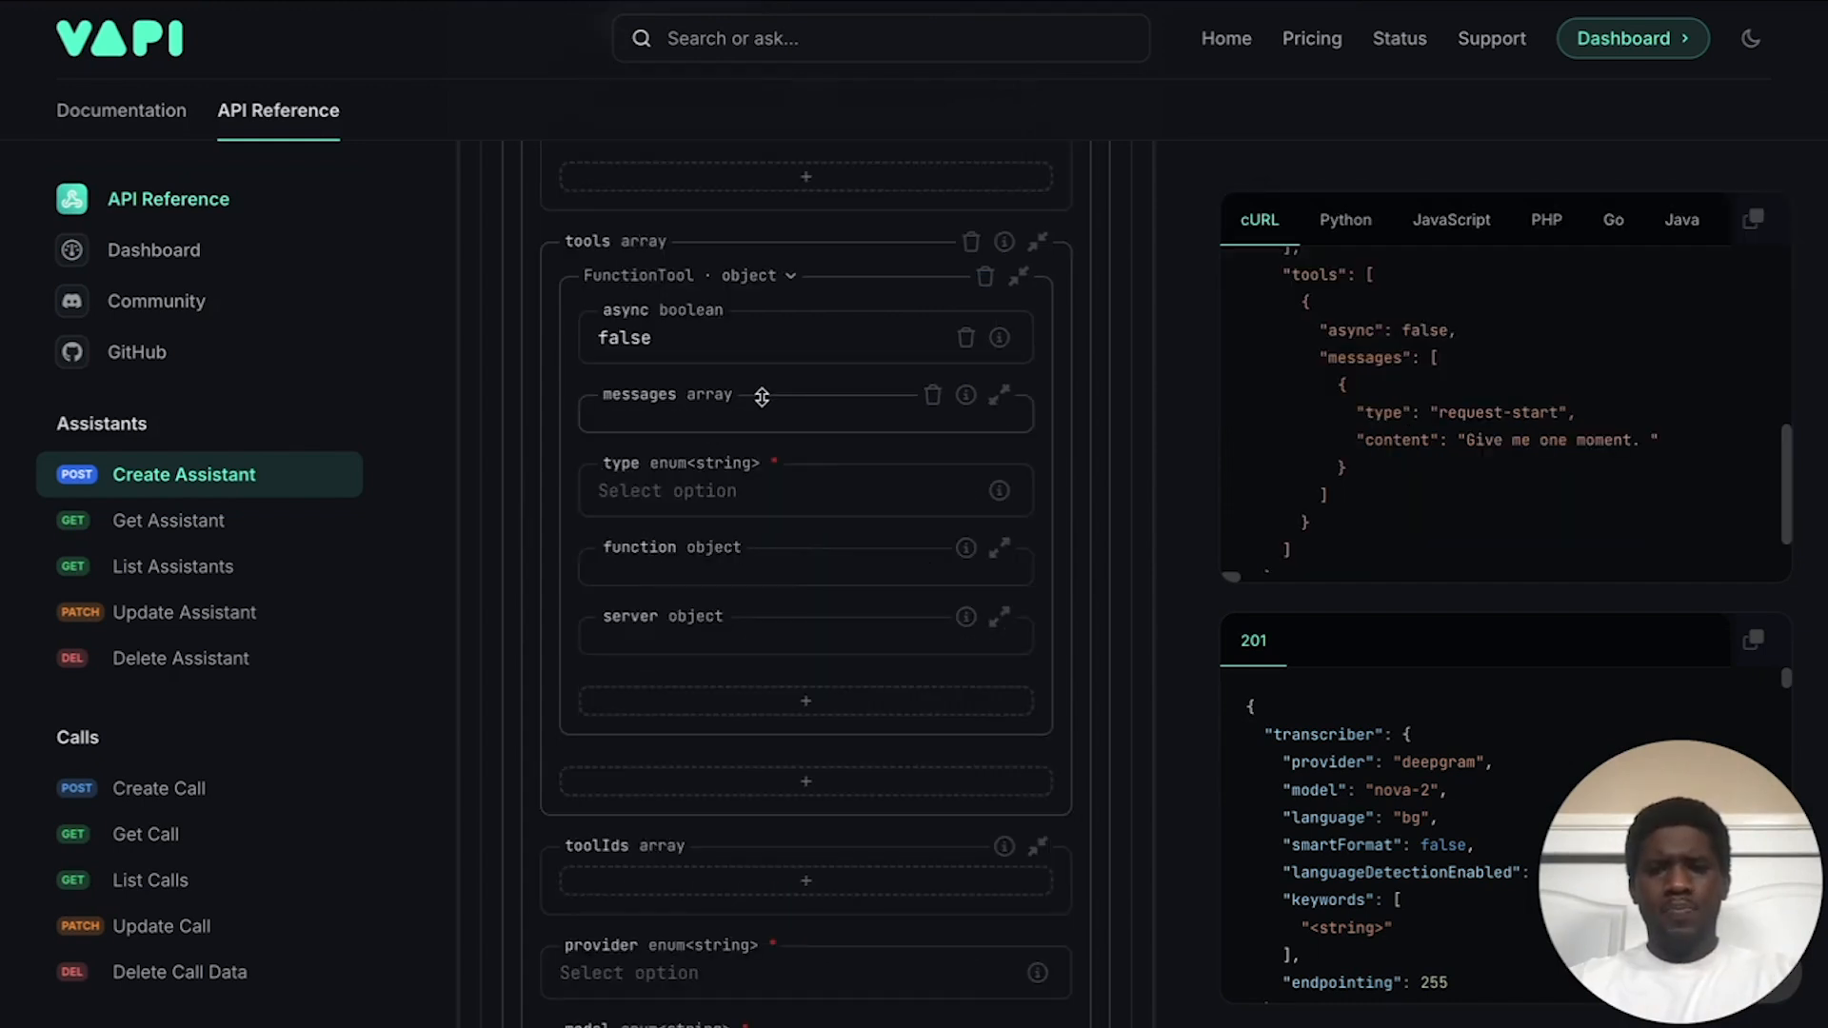
left_click(664, 495)
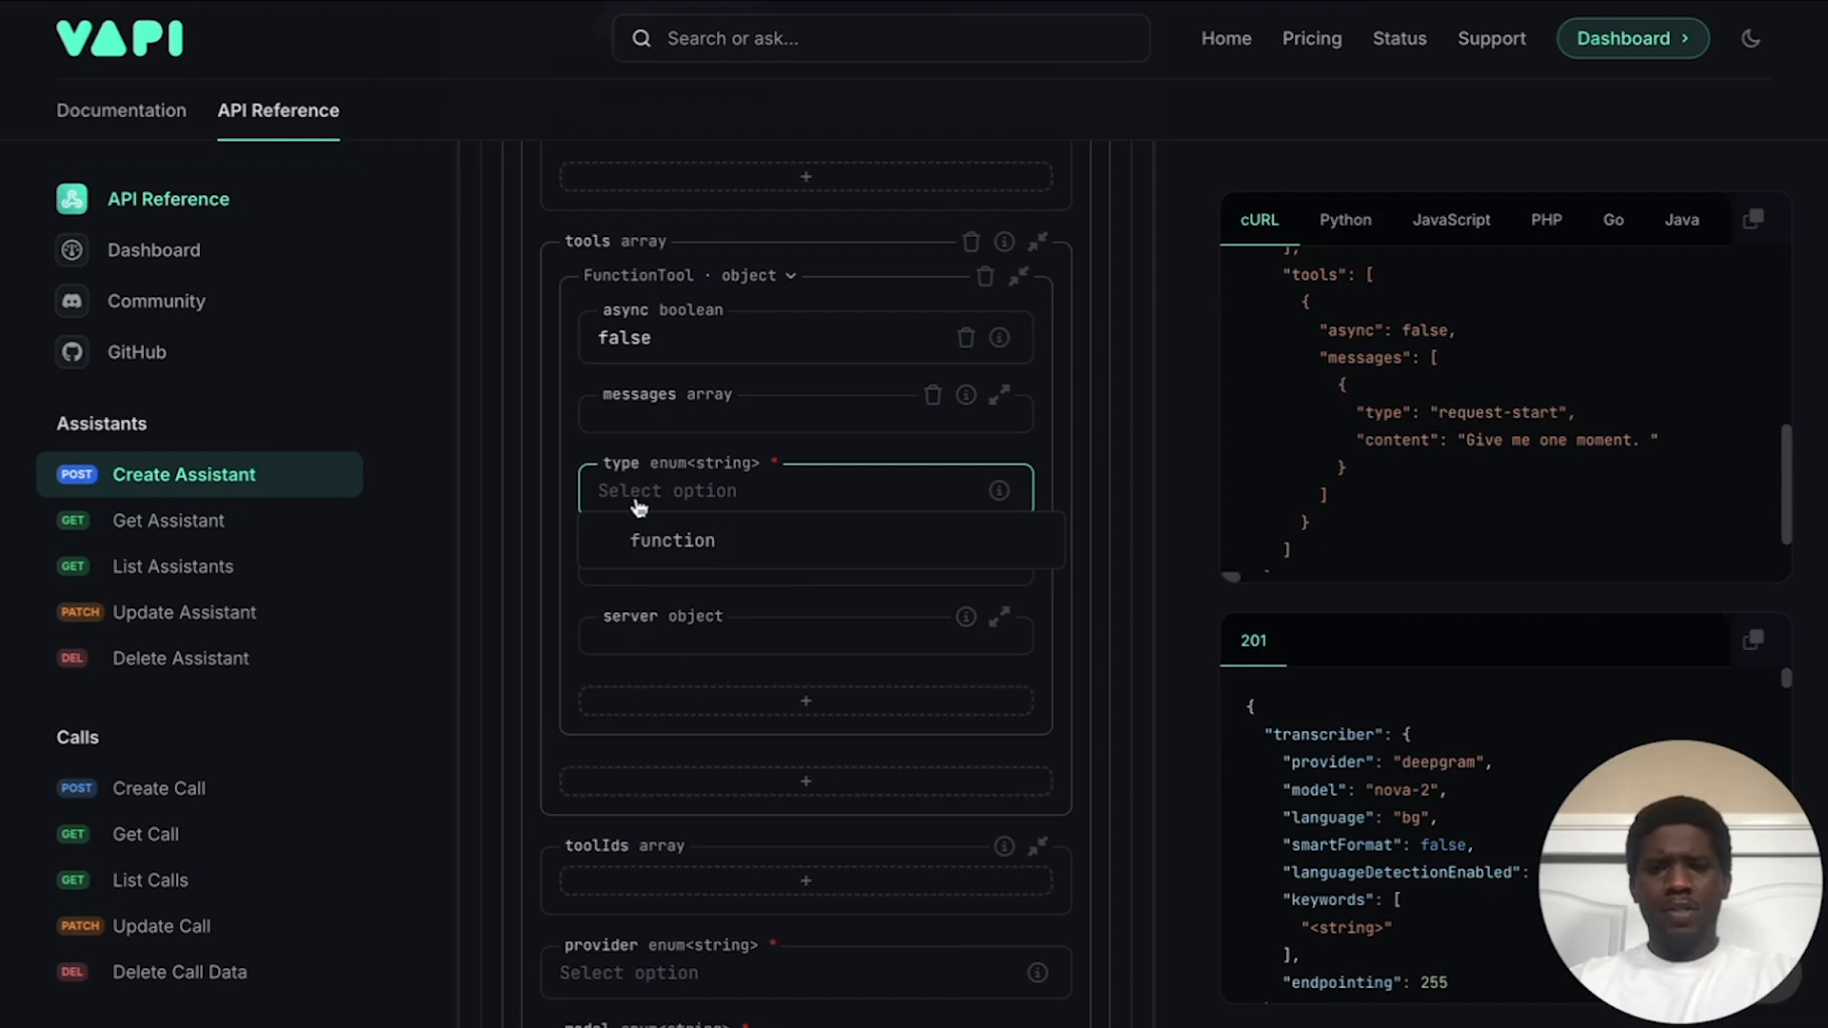
left_click(629, 538)
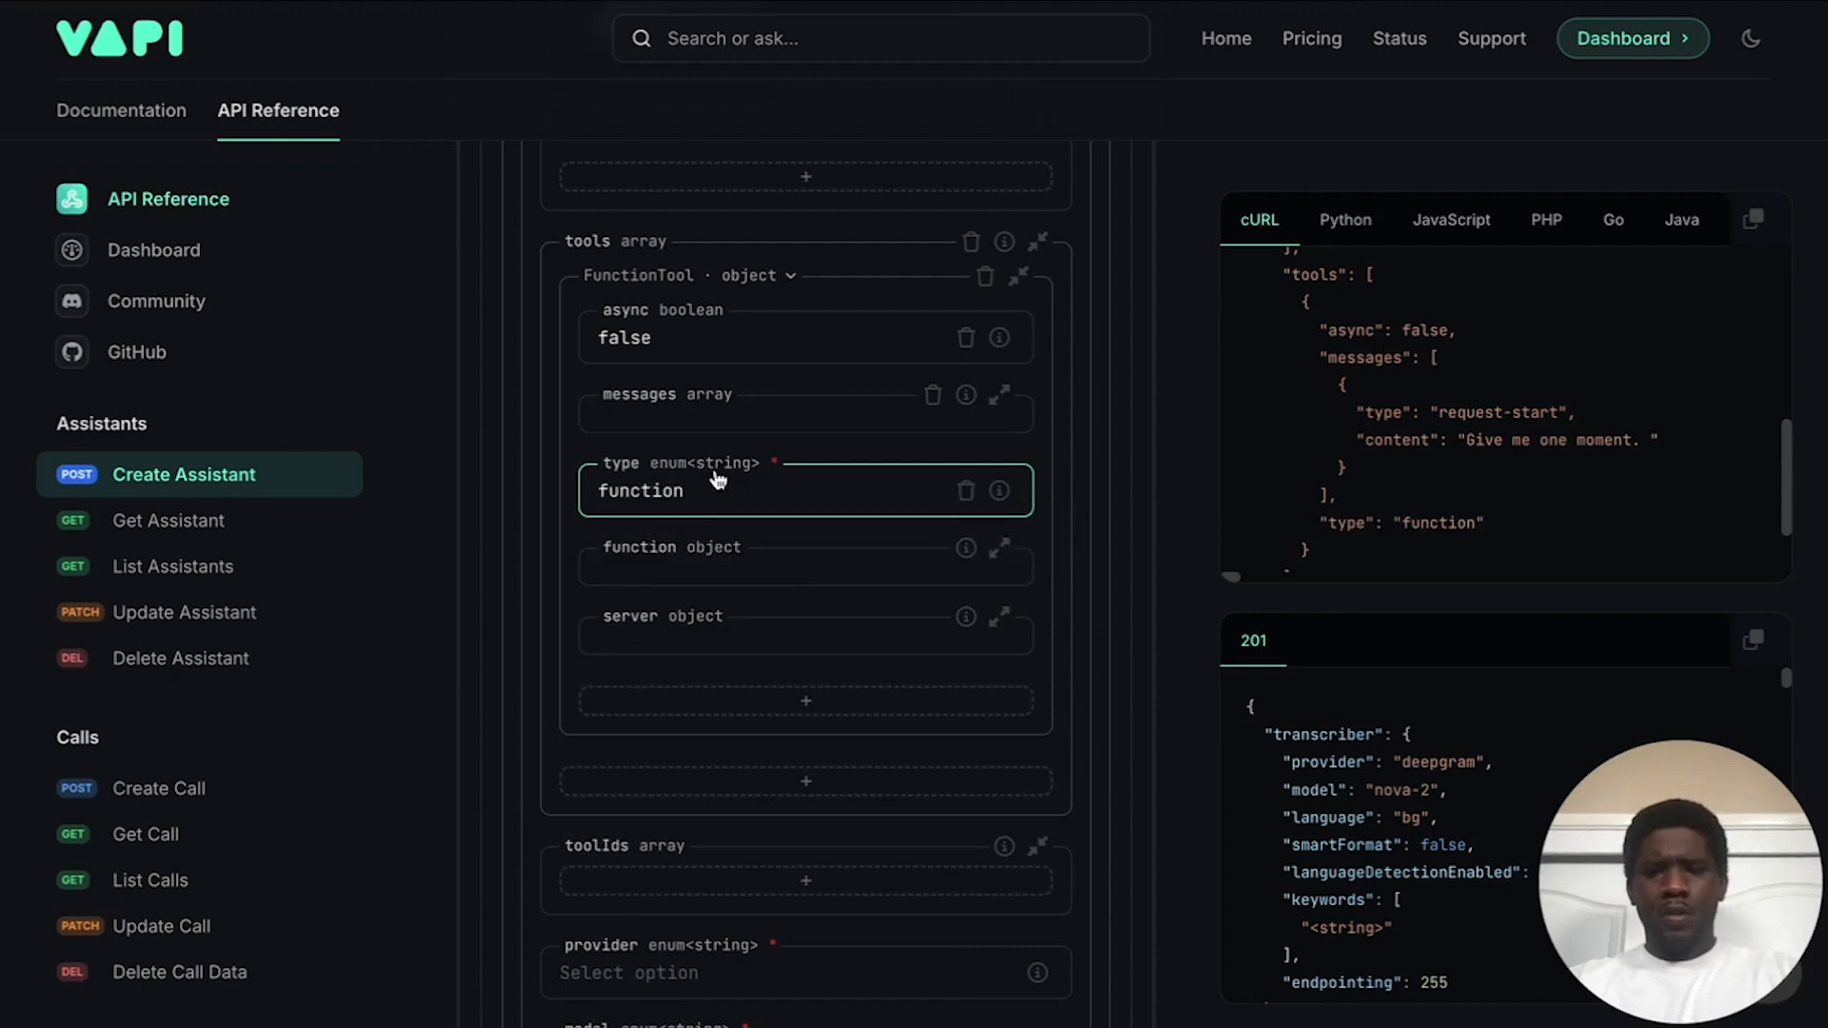
scroll(800, 502, "down", 1)
Step: Name the function bookAppointment with description 'Used to book dental appointments.'
left_click(746, 536)
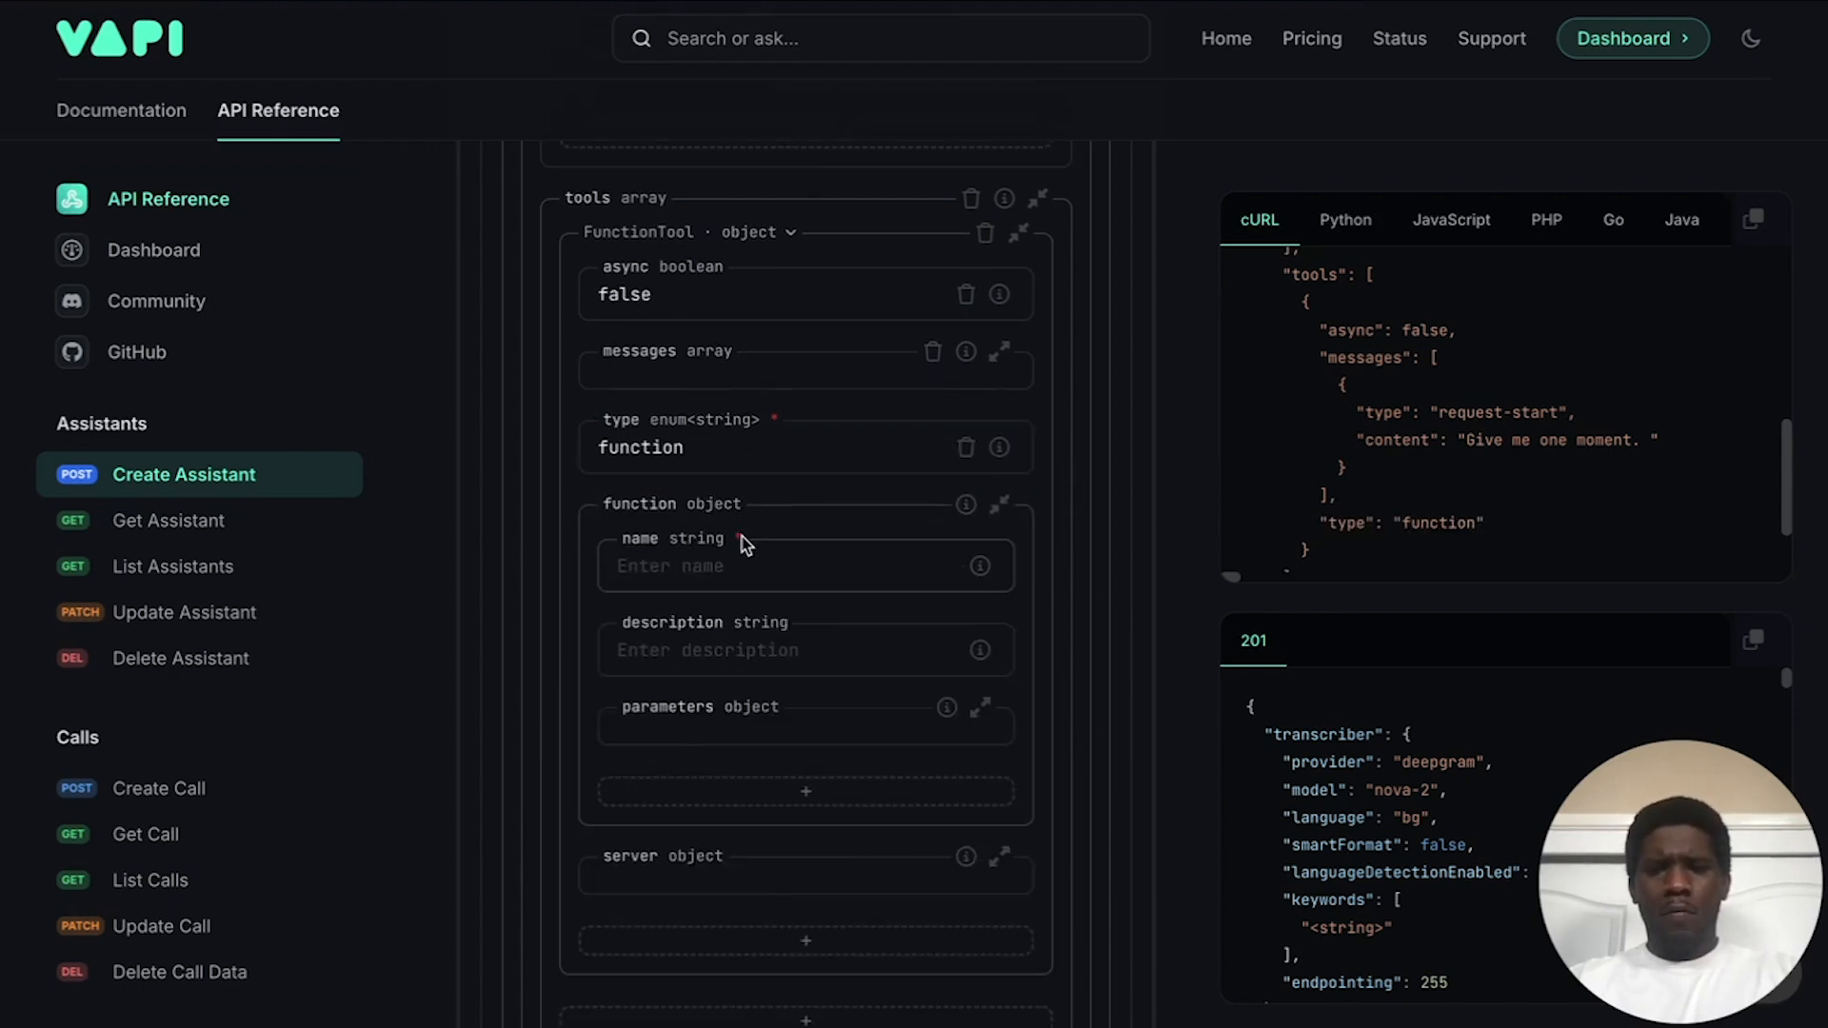
left_click(694, 569)
type("bookAppointment")
left_click(775, 645)
scroll(790, 578, "down", 1)
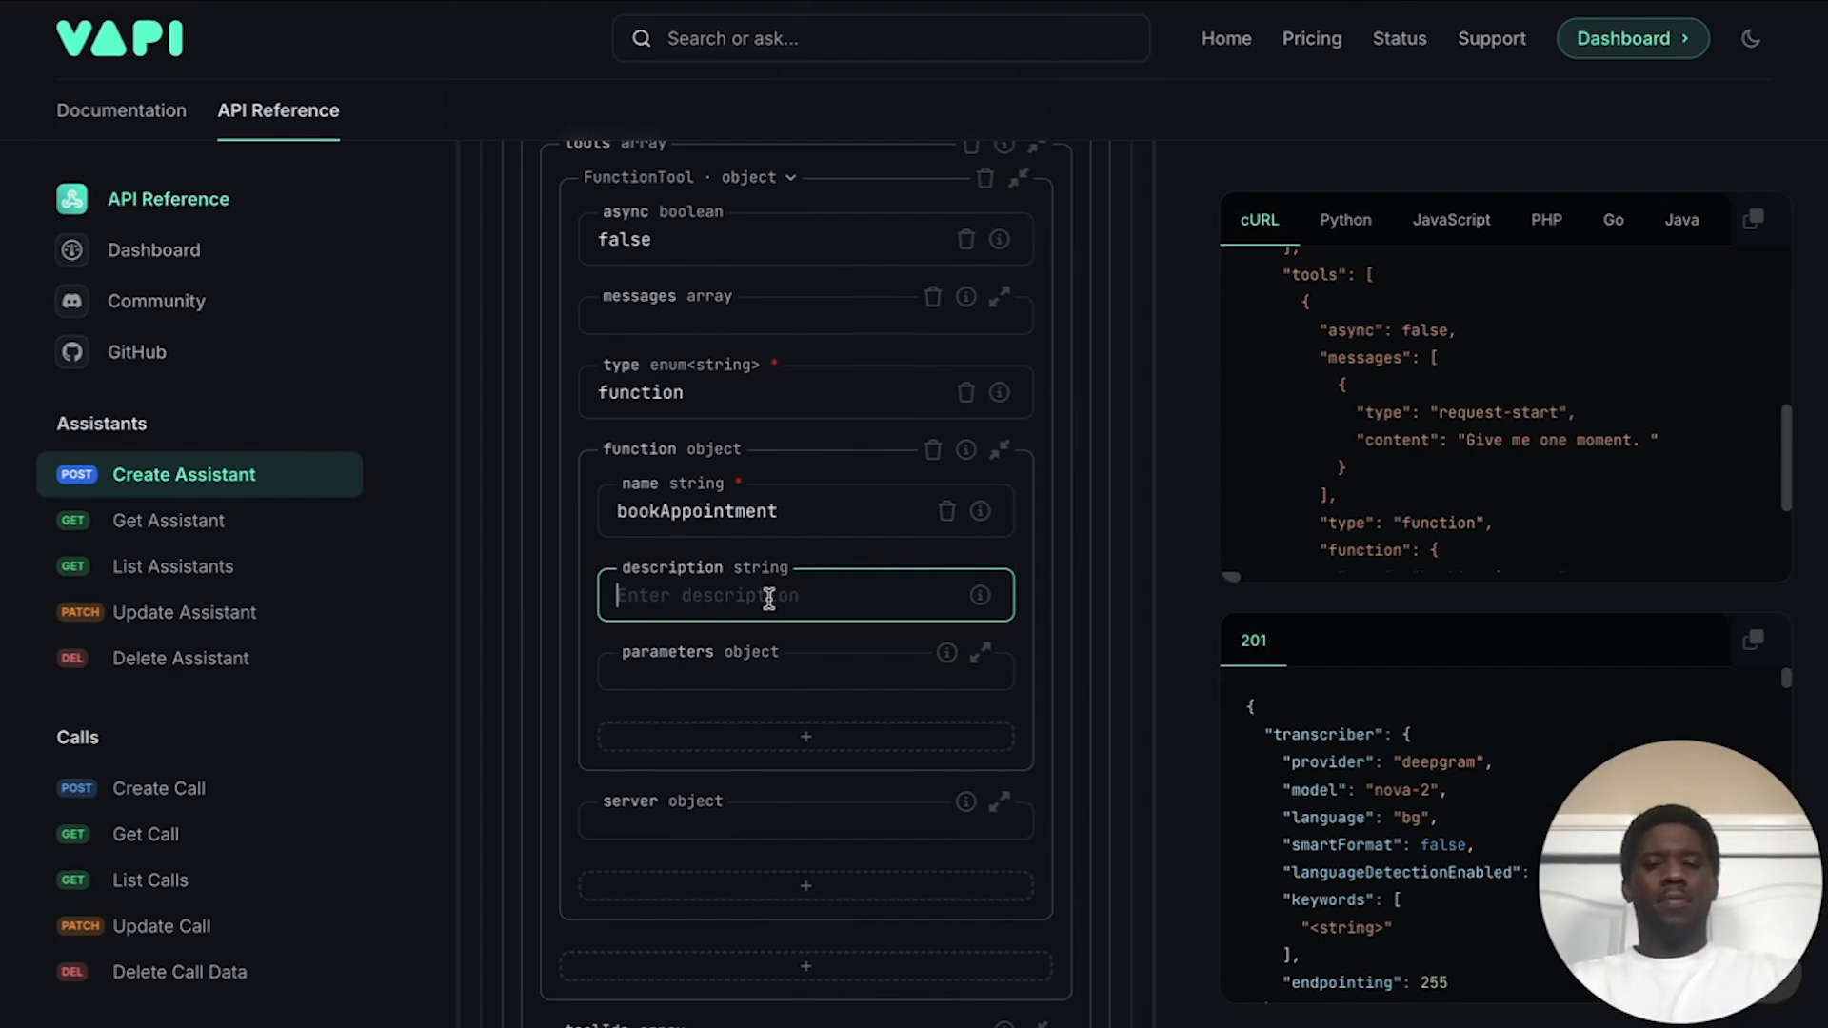
type("Used ")
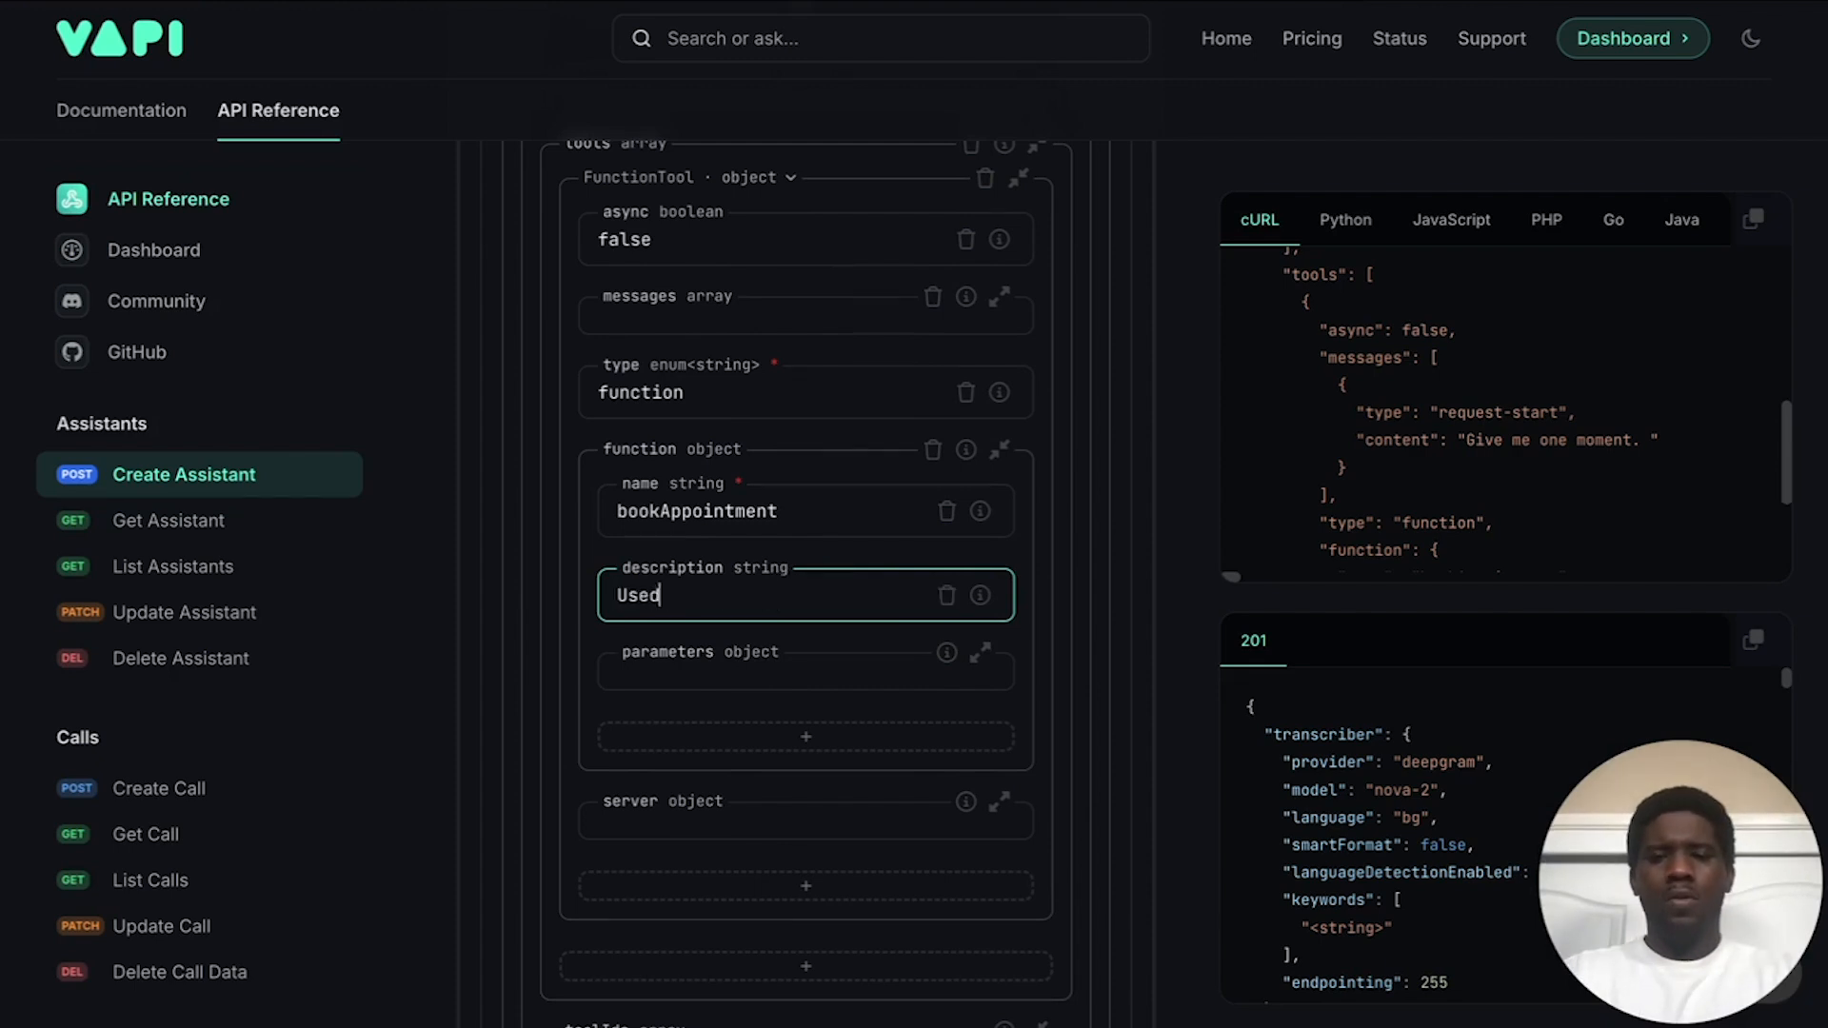
type("to book dental appointments.")
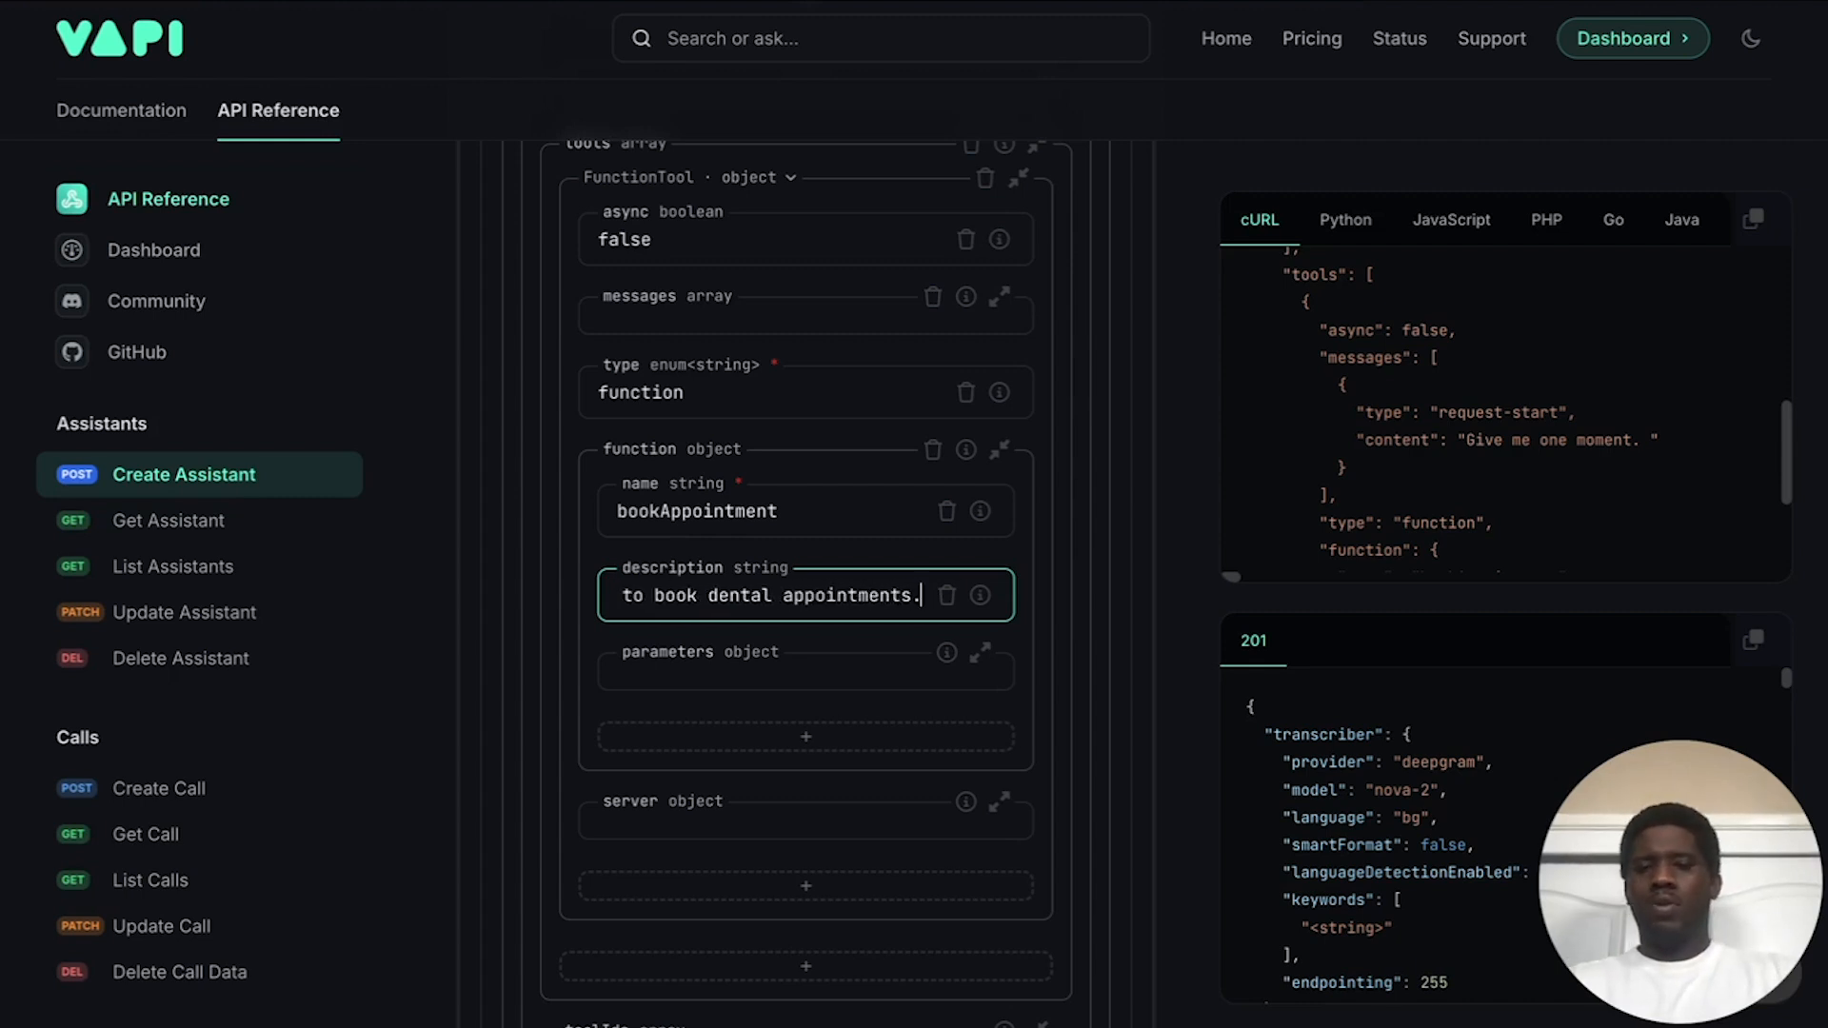
Step: Set the bookAppointment function's parameters type to object
scroll(821, 571, "down", 1)
left_click(830, 557)
left_click(814, 637)
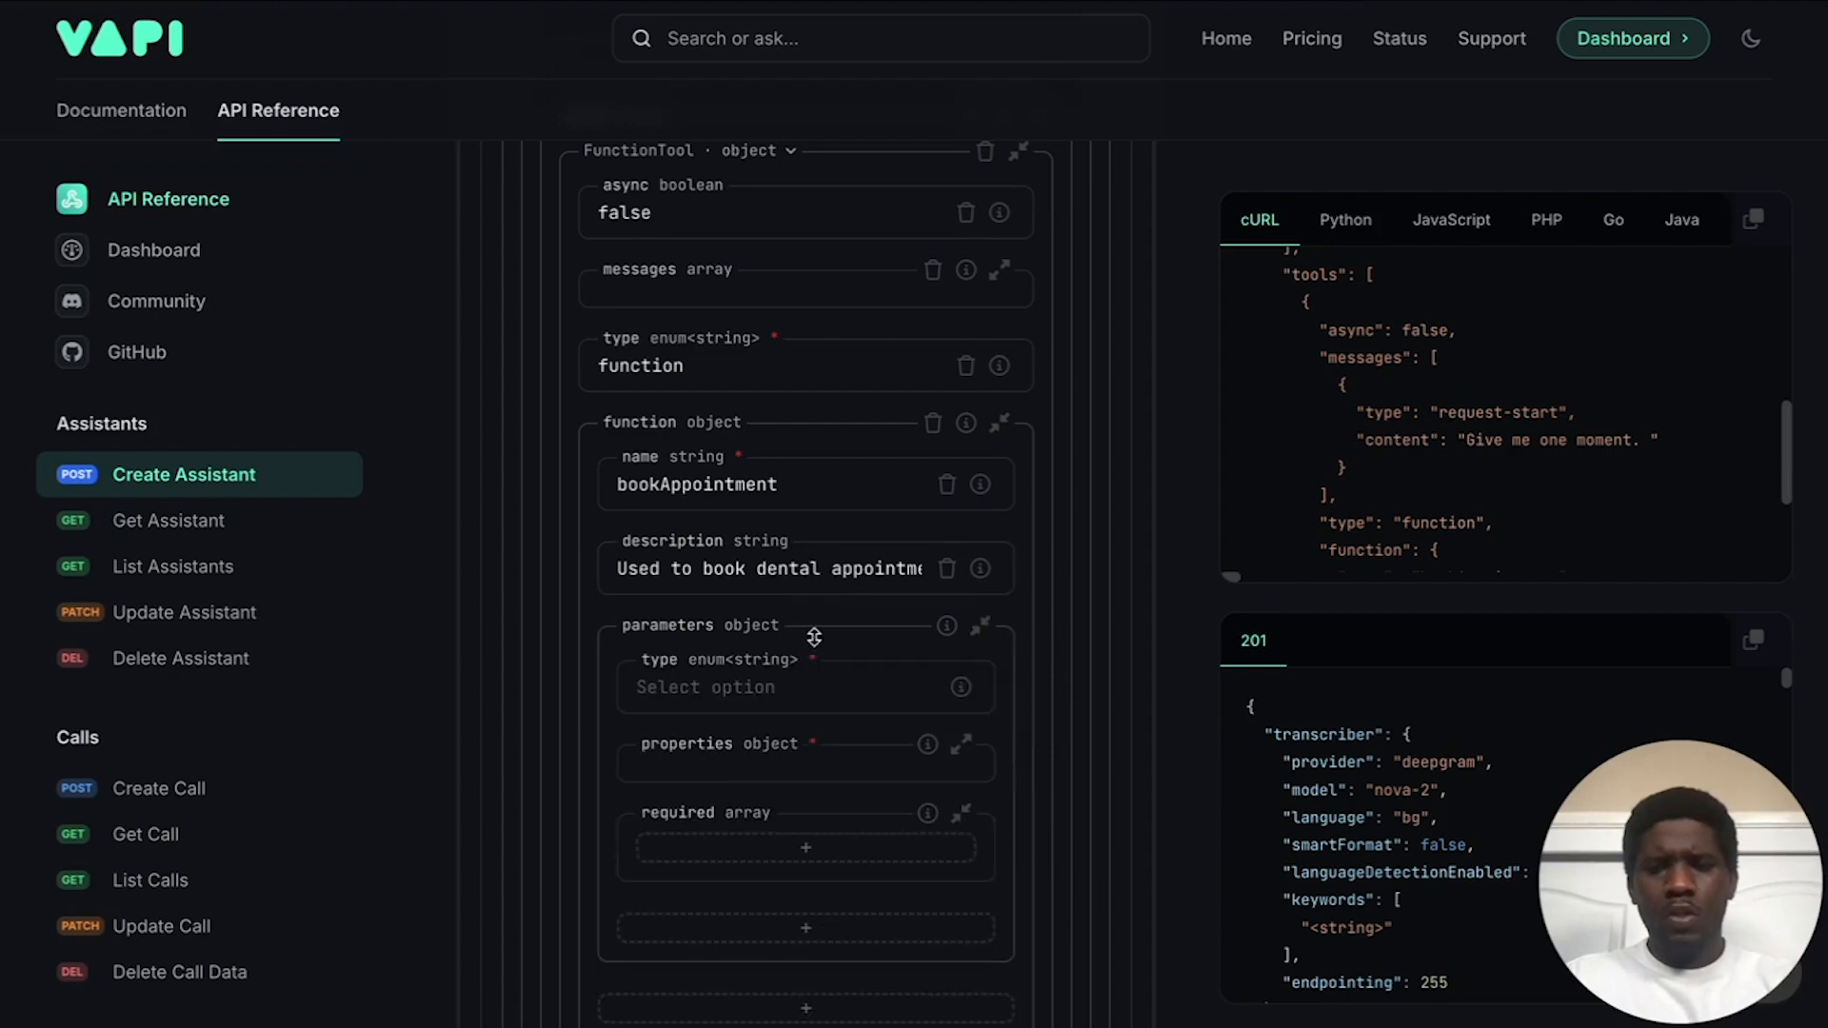
scroll(709, 691, "down", 1)
left_click(712, 591)
left_click(702, 641)
scroll(750, 595, "down", 1)
scroll(751, 595, "down", 1)
Step: Add a fullName property to the parameters and make it a string
left_click(732, 557)
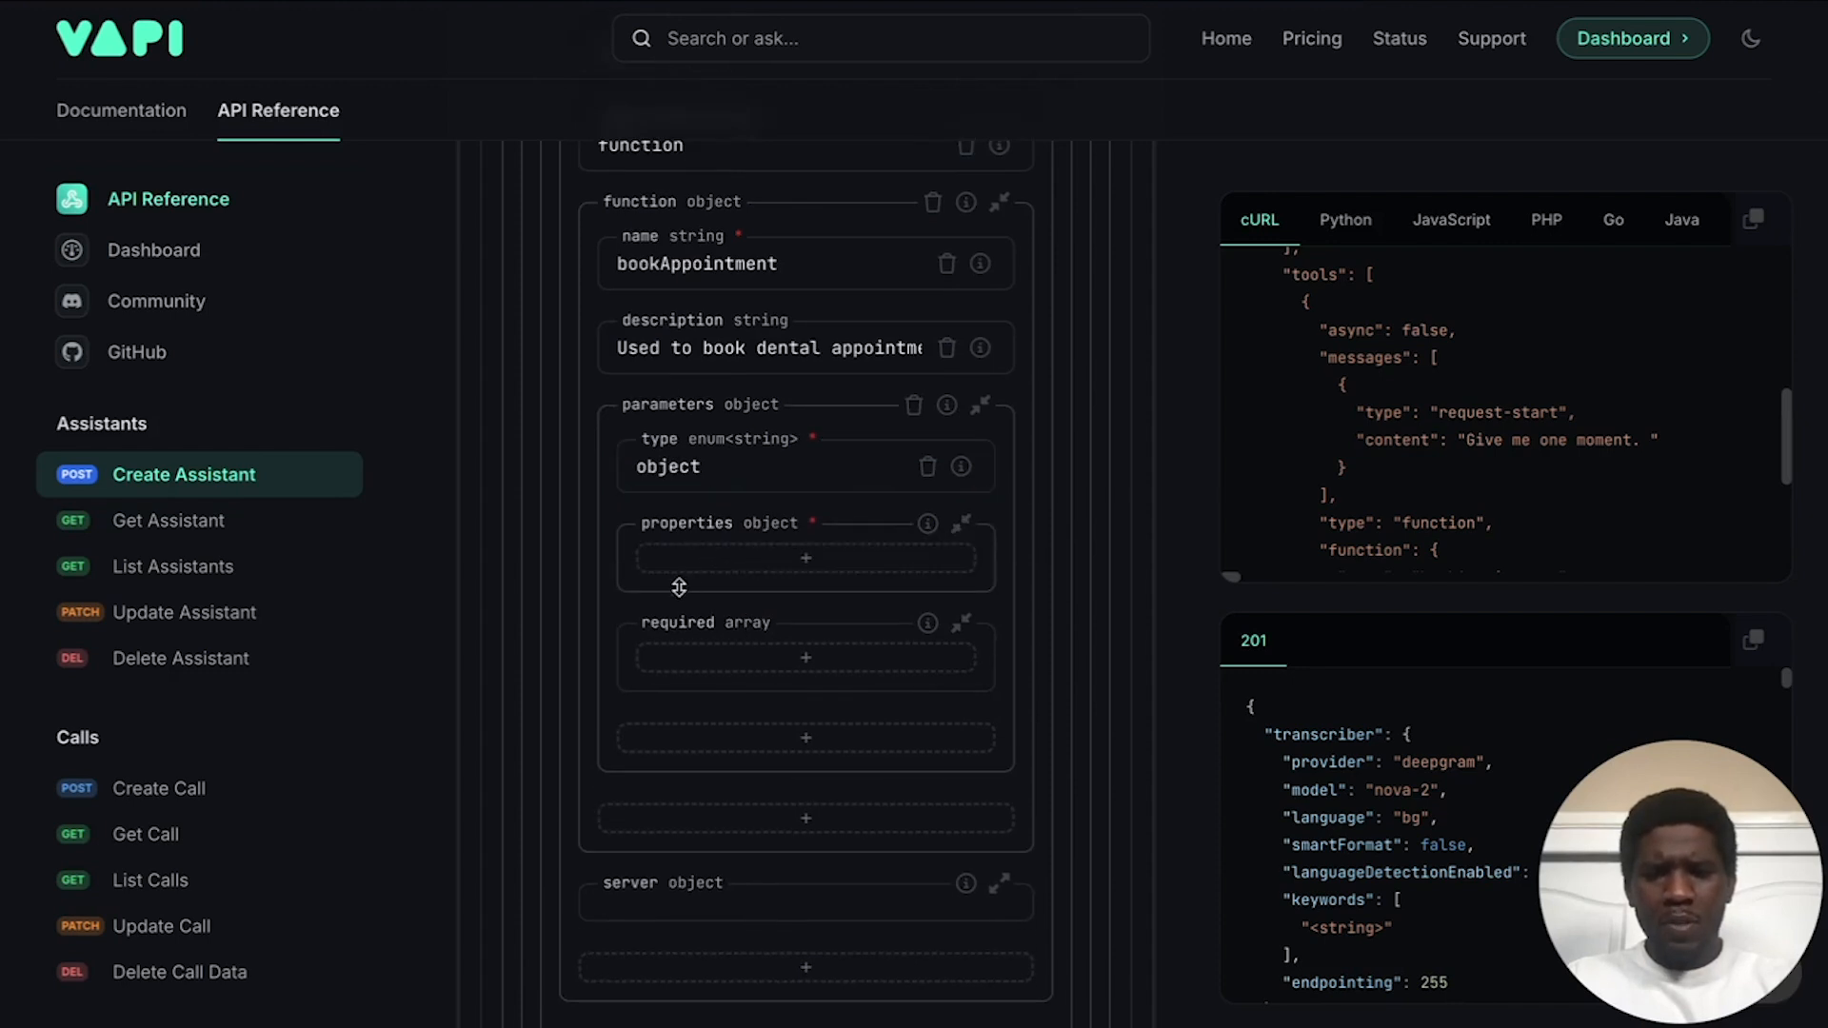
left_click(746, 560)
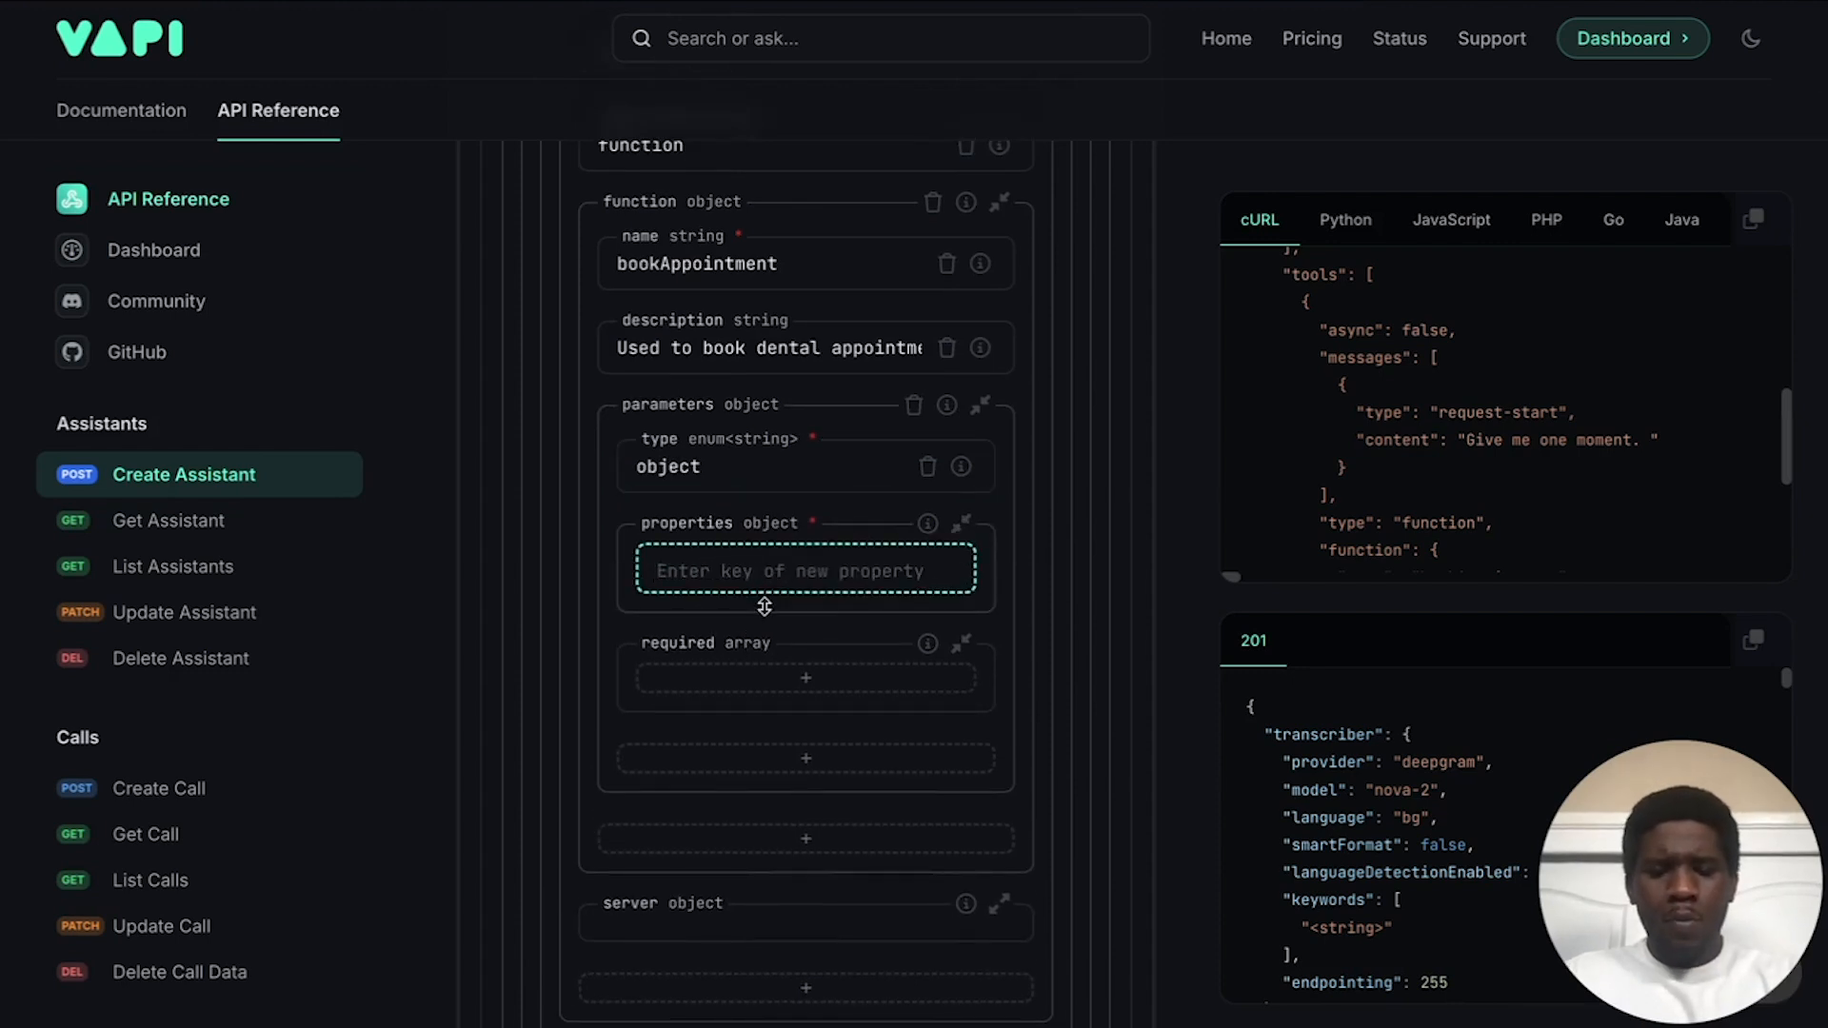
type("fullName")
key("Return")
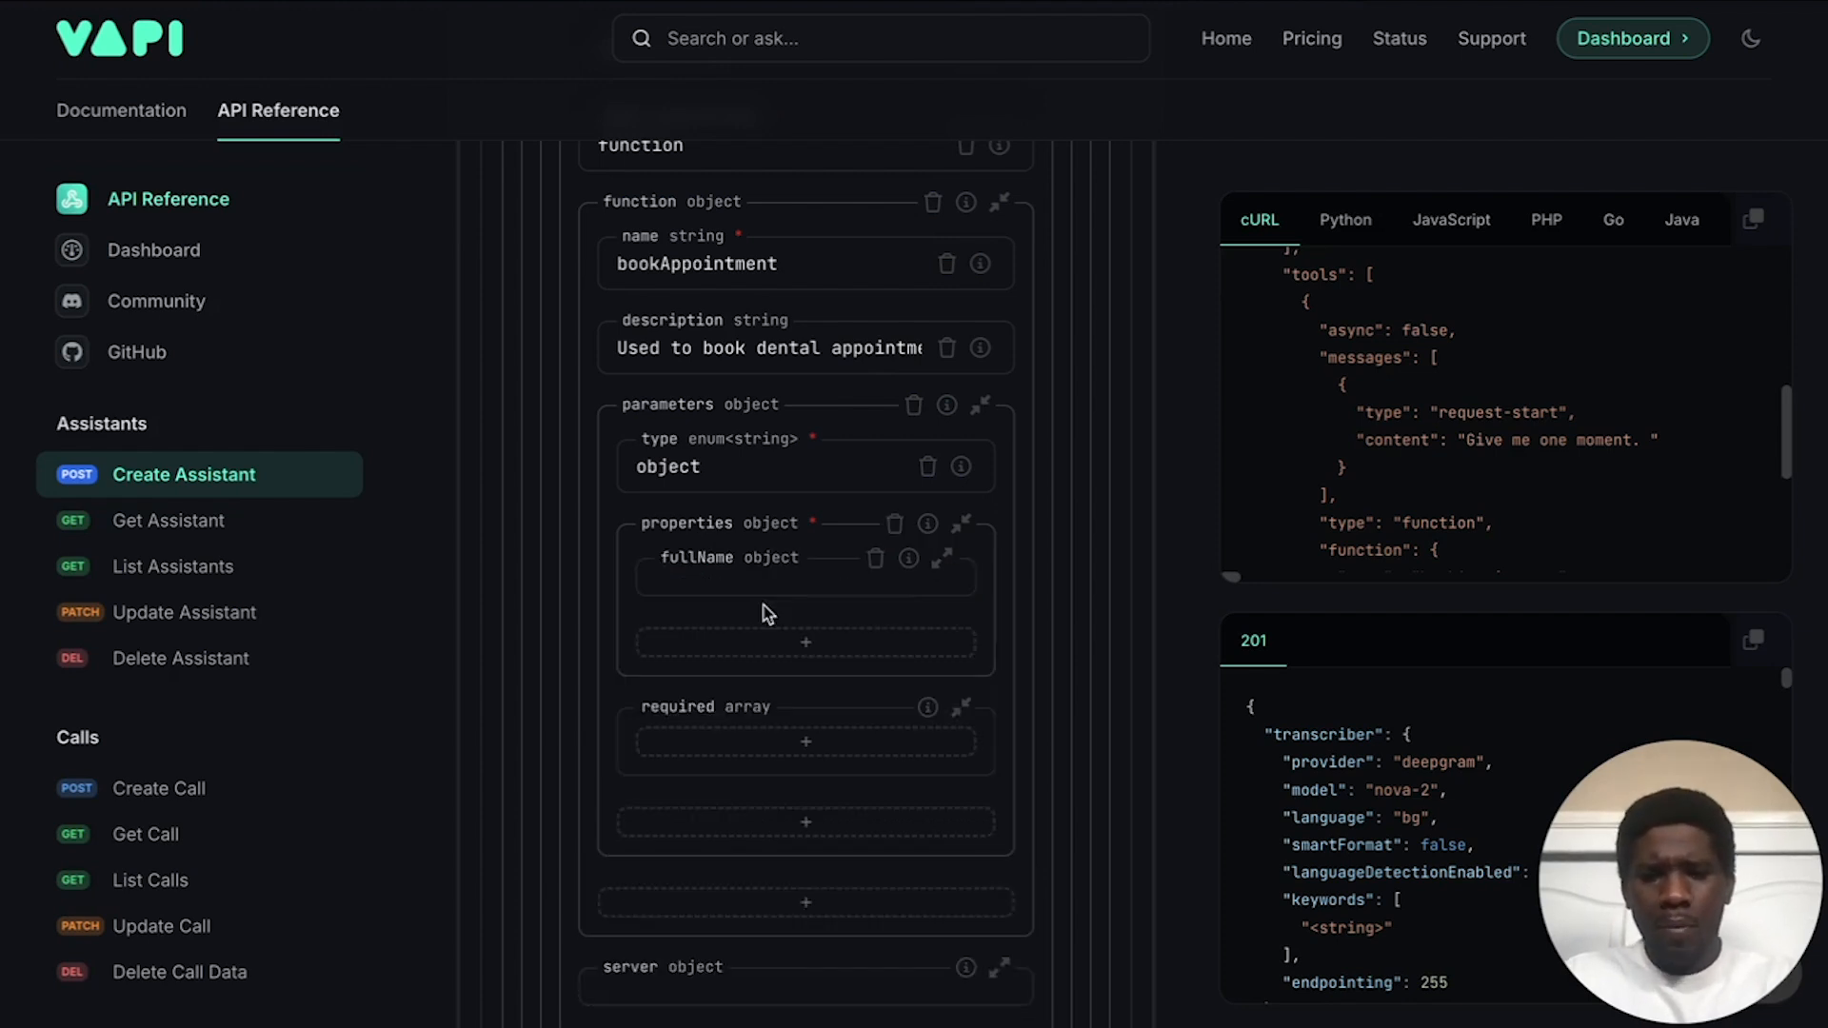
left_click(821, 580)
left_click(692, 610)
left_click(696, 624)
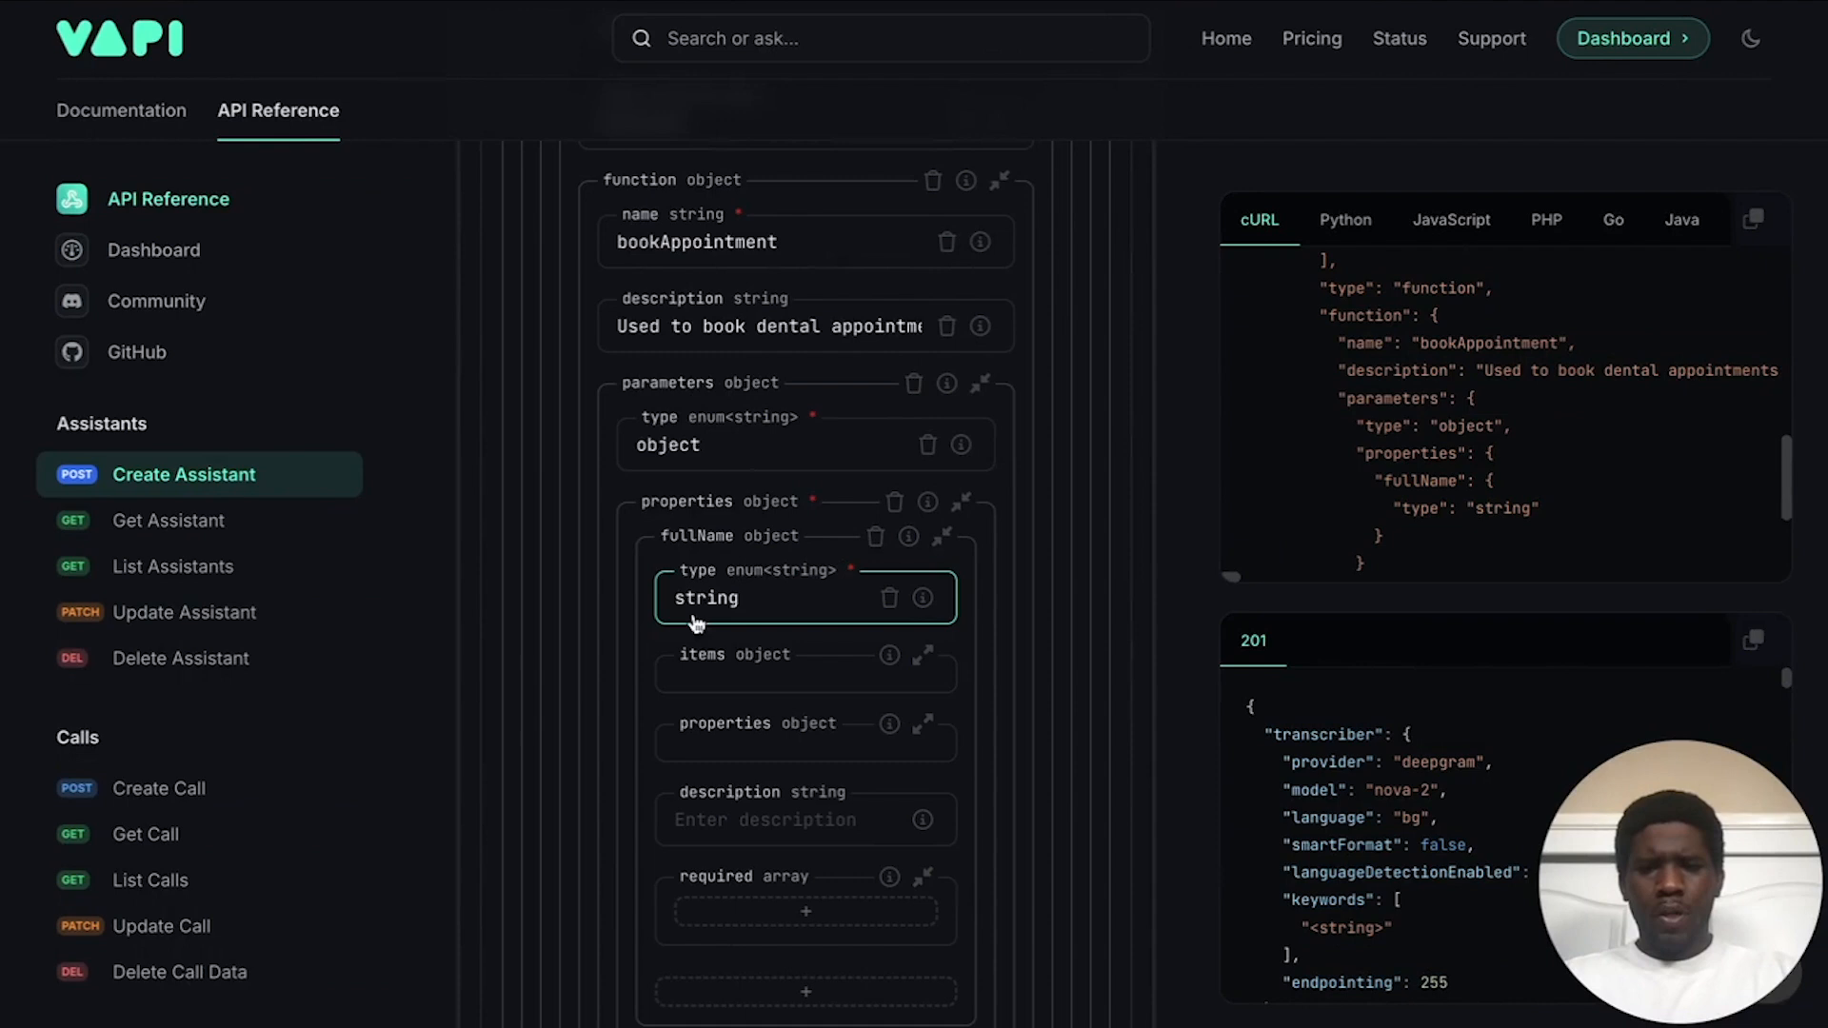
left_click(813, 643)
Step: Describe fullName as "The full name of the caller."
scroll(814, 646, "down", 1)
scroll(814, 646, "down", 3)
left_click(763, 628)
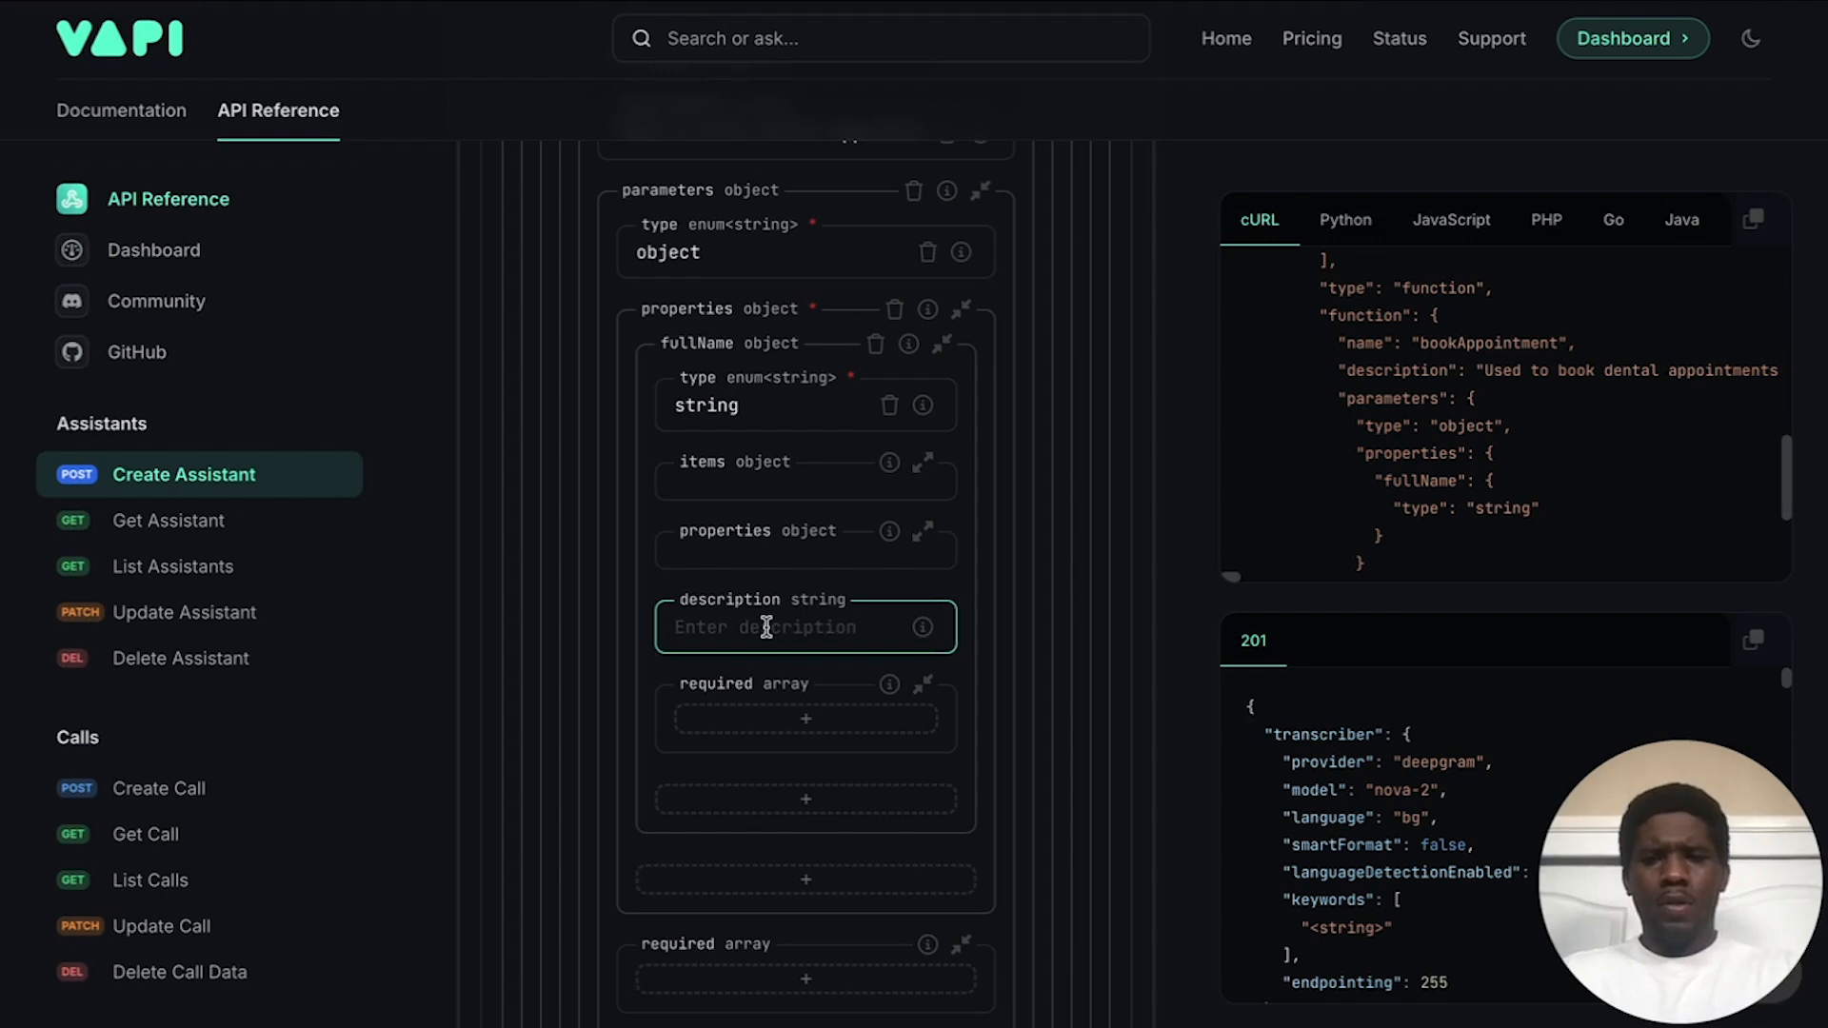
type("The ")
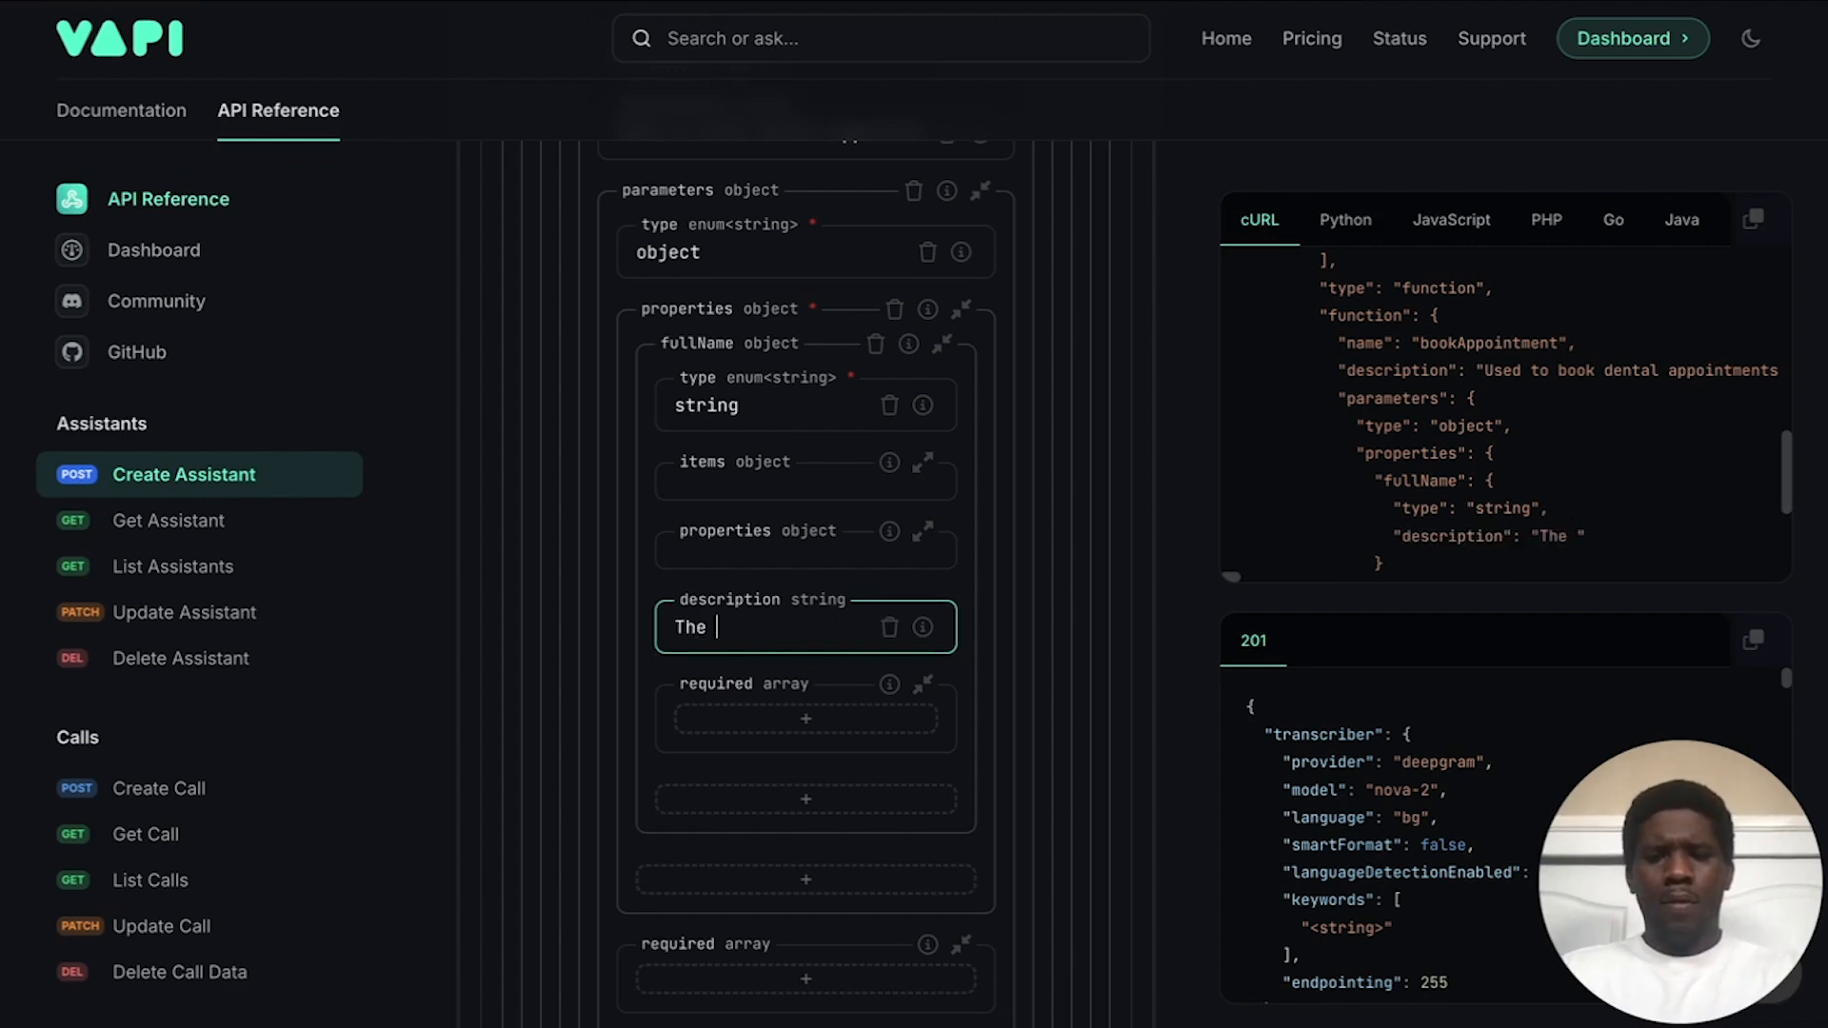
type("full")
key("BackSpace")
key("BackSpace")
type("ll name of the ")
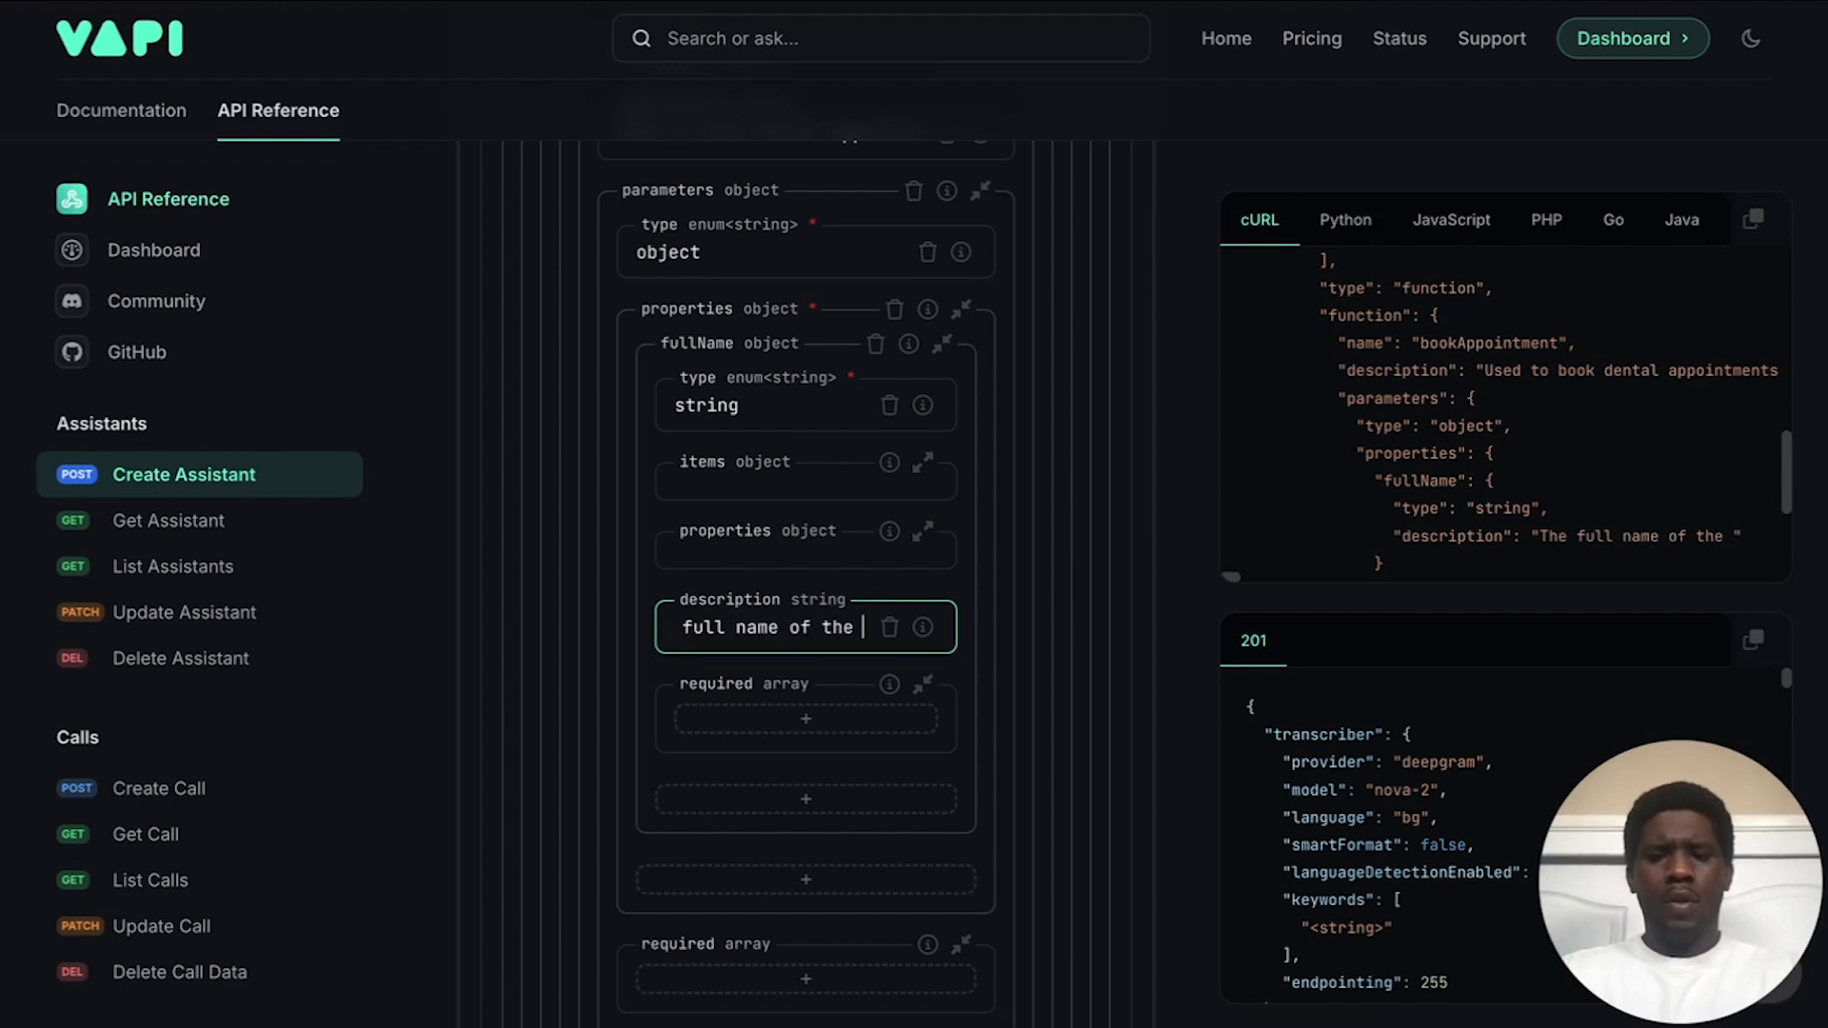
type("caller.")
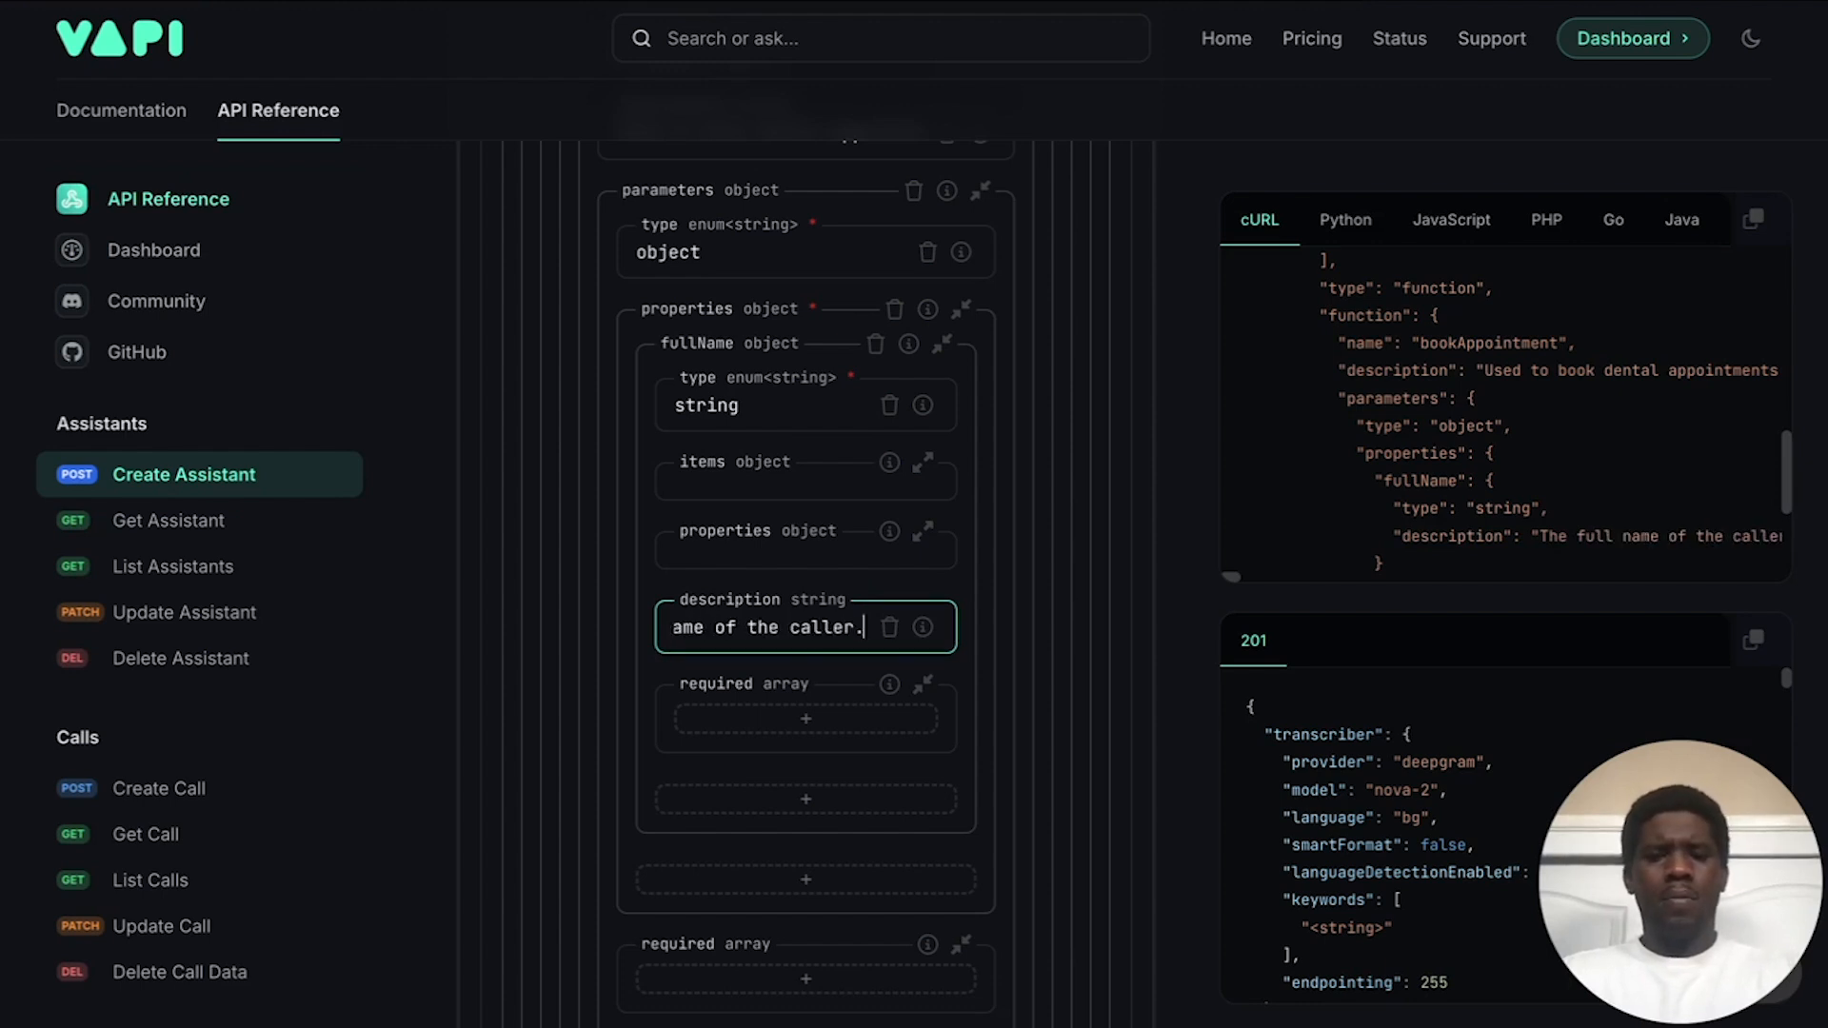
scroll(823, 250, "down", 1)
Step: Add a dateTime property to bookAppointment's parameters with type string
left_click(823, 250)
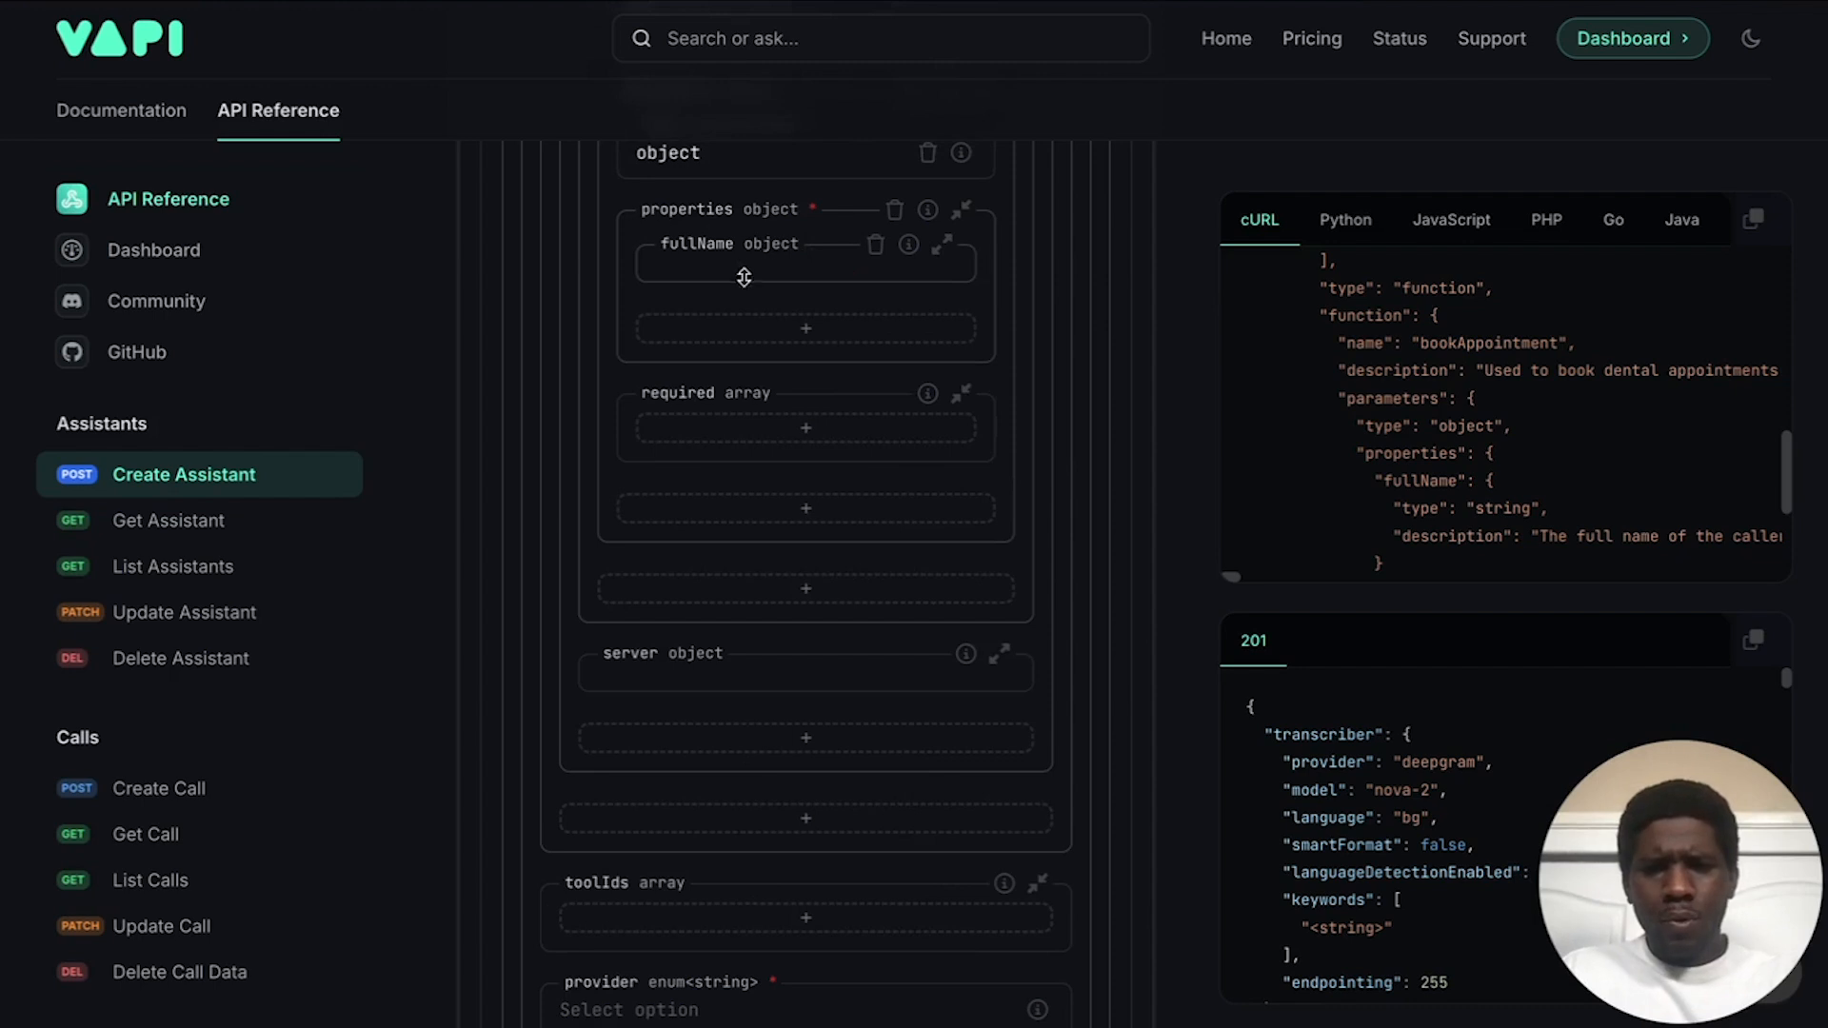
left_click(787, 335)
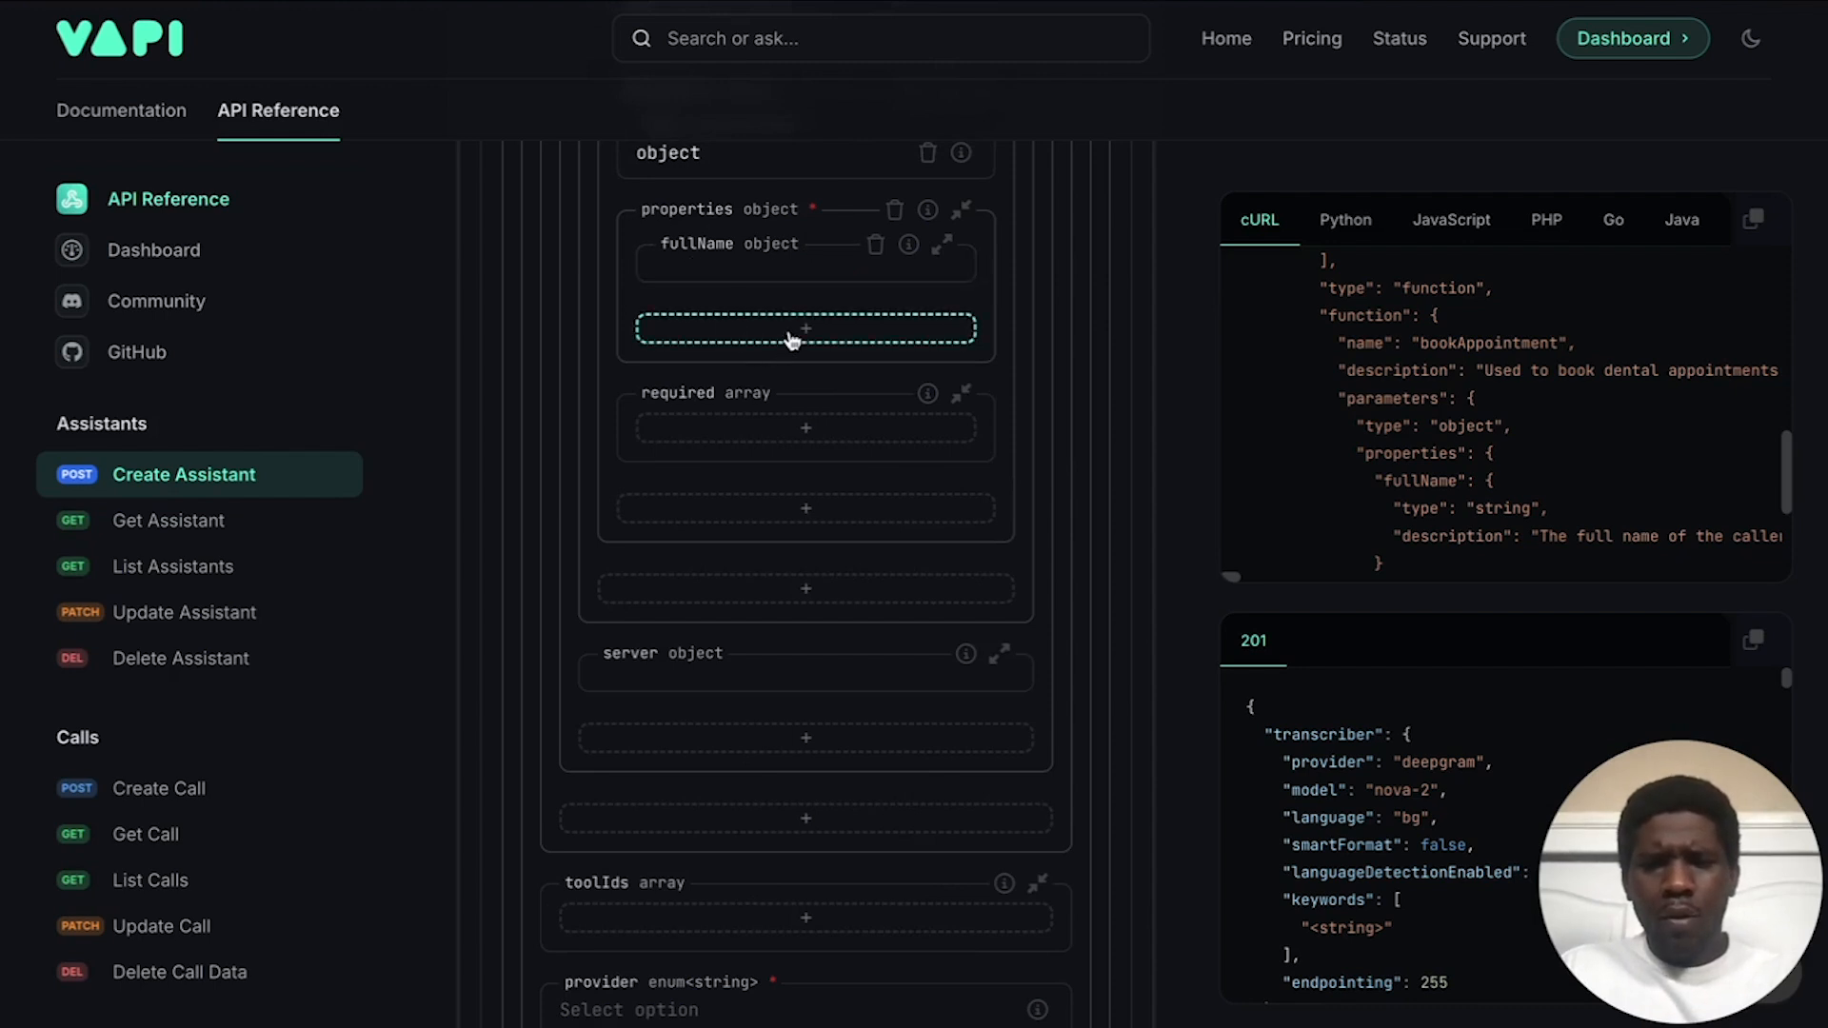
type("d")
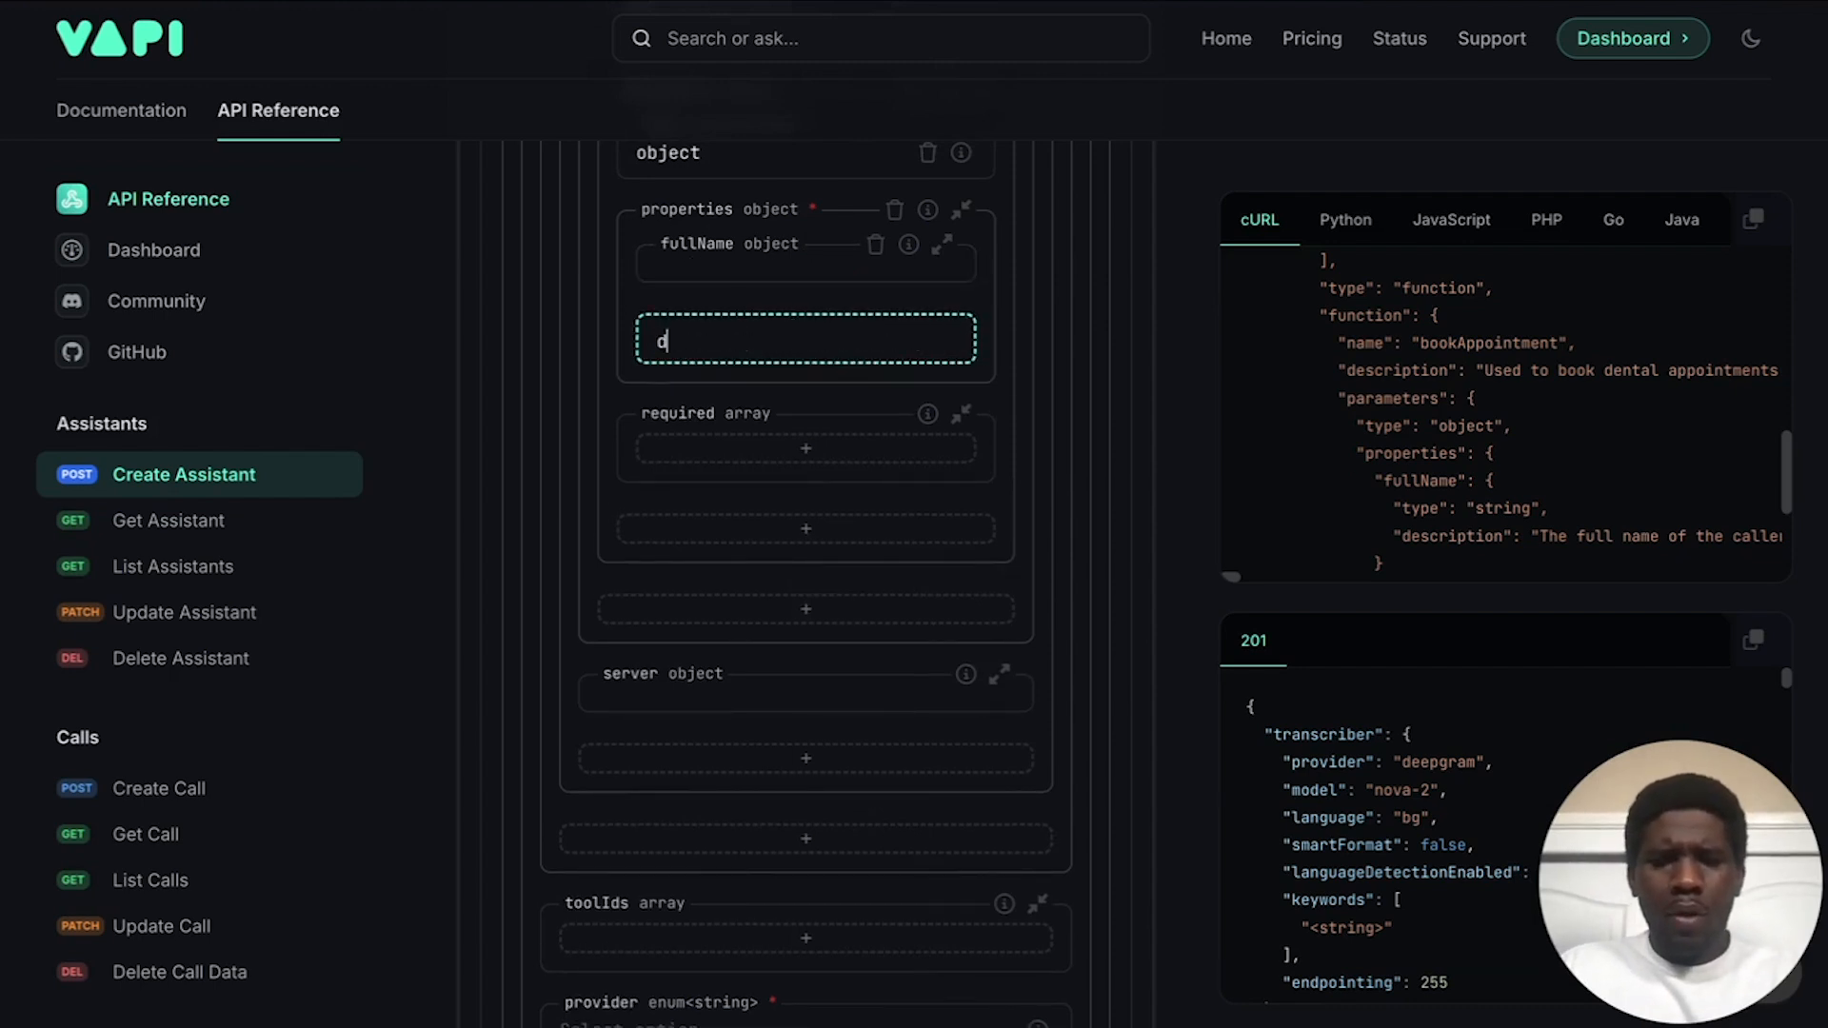
type("taeTime")
key("Return")
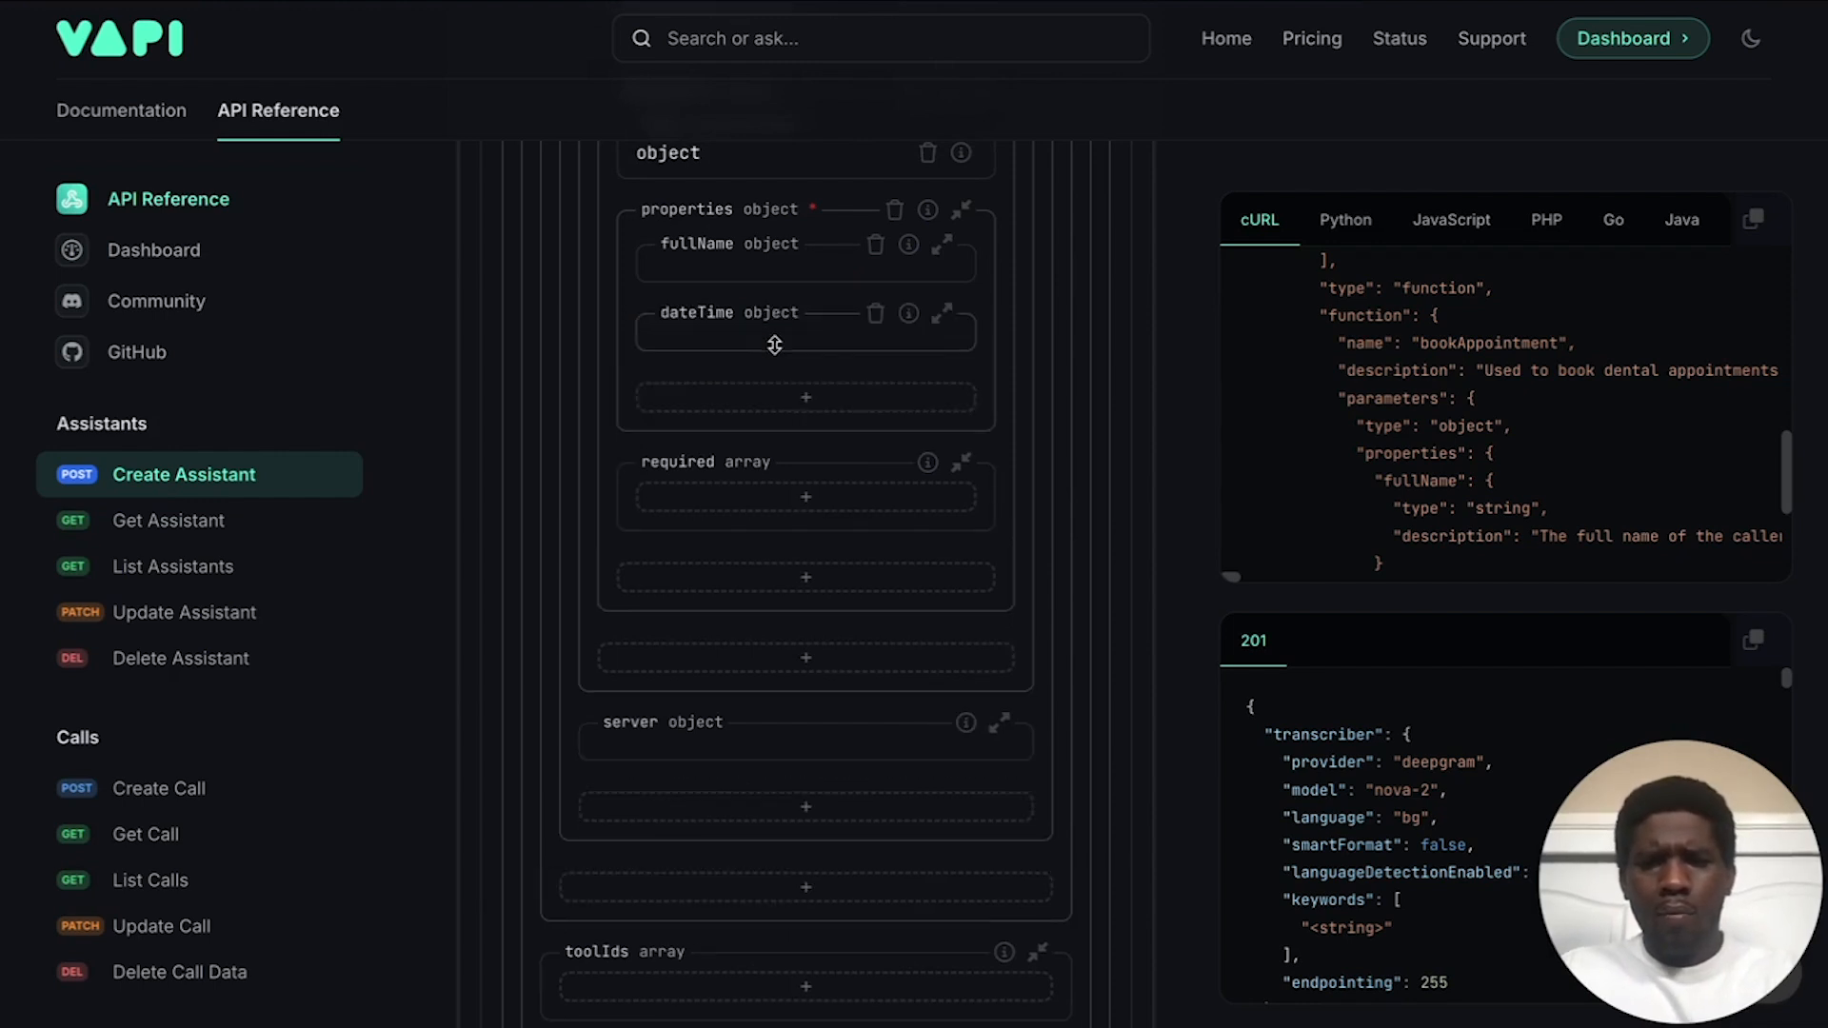
left_click(774, 347)
left_click(755, 377)
left_click(751, 423)
Step: Describe dateTime as "This is the date and time for the appointment." and collapse it
left_click(740, 597)
type("this is")
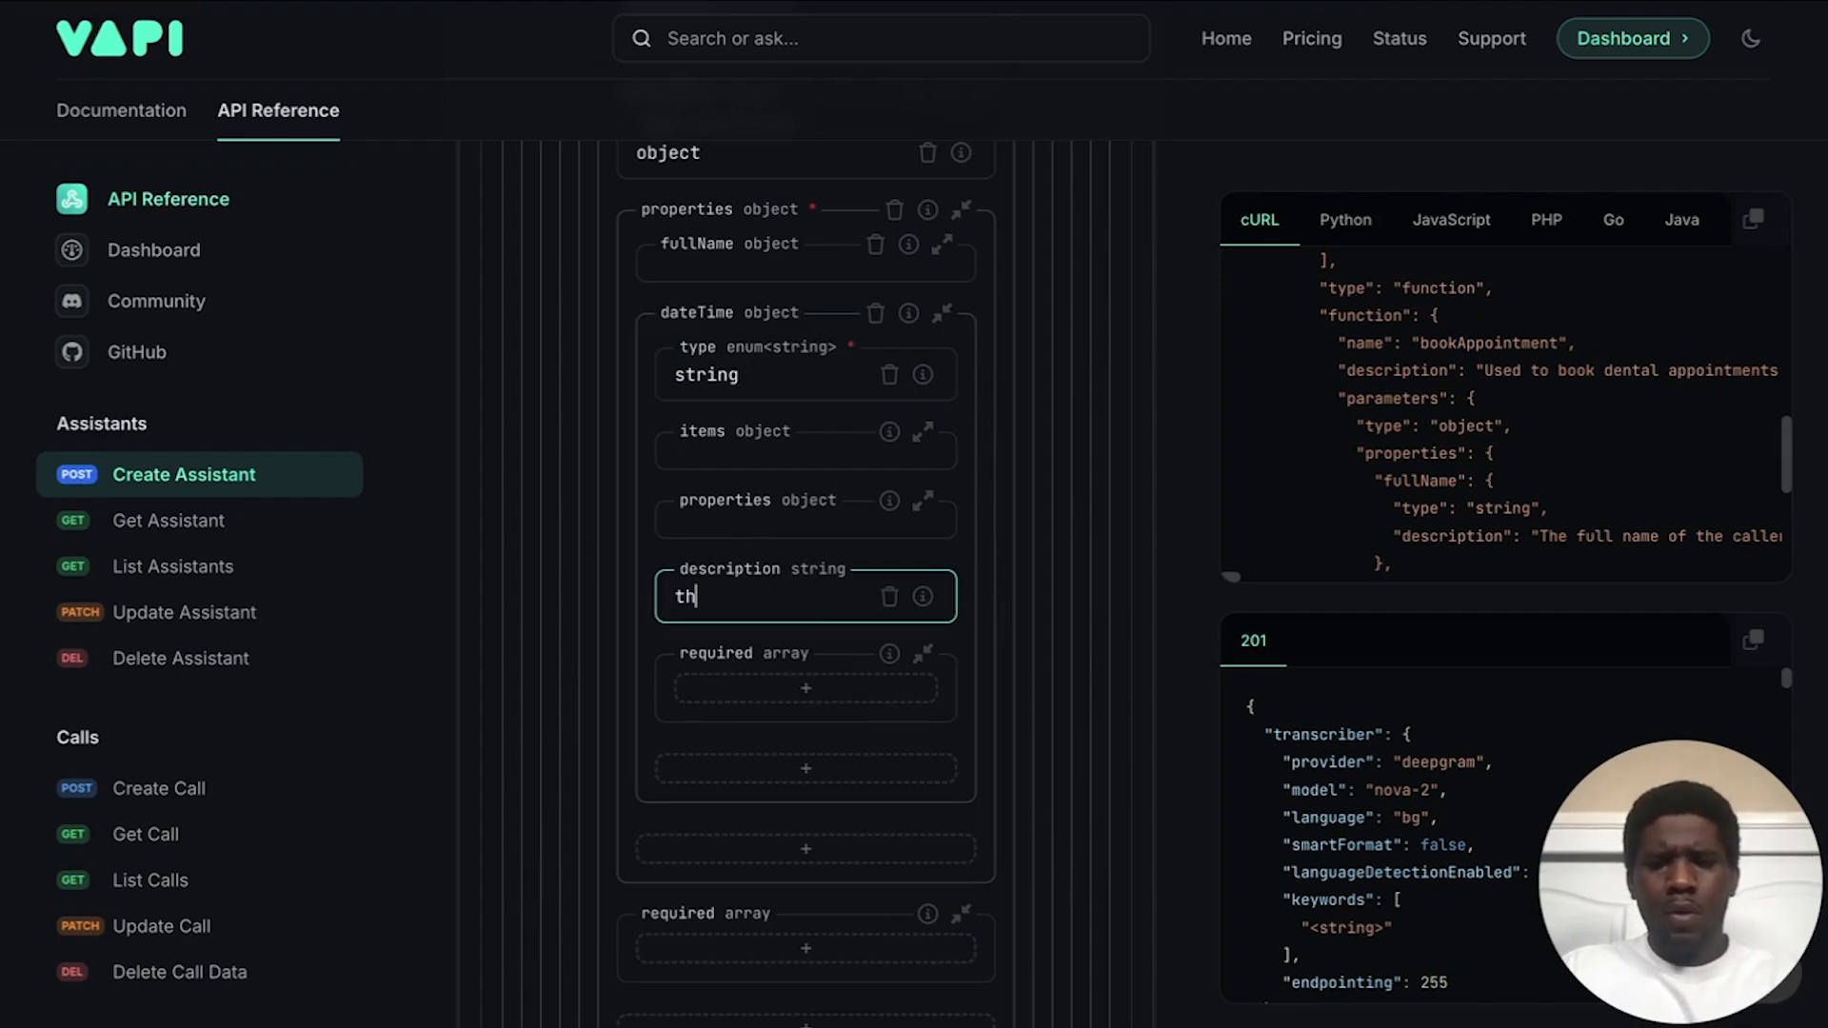
key("BackSpace")
key("BackSpace")
key("BackSpace")
key("BackSpace")
key("BackSpace")
type("This is the ")
type("date an dtime")
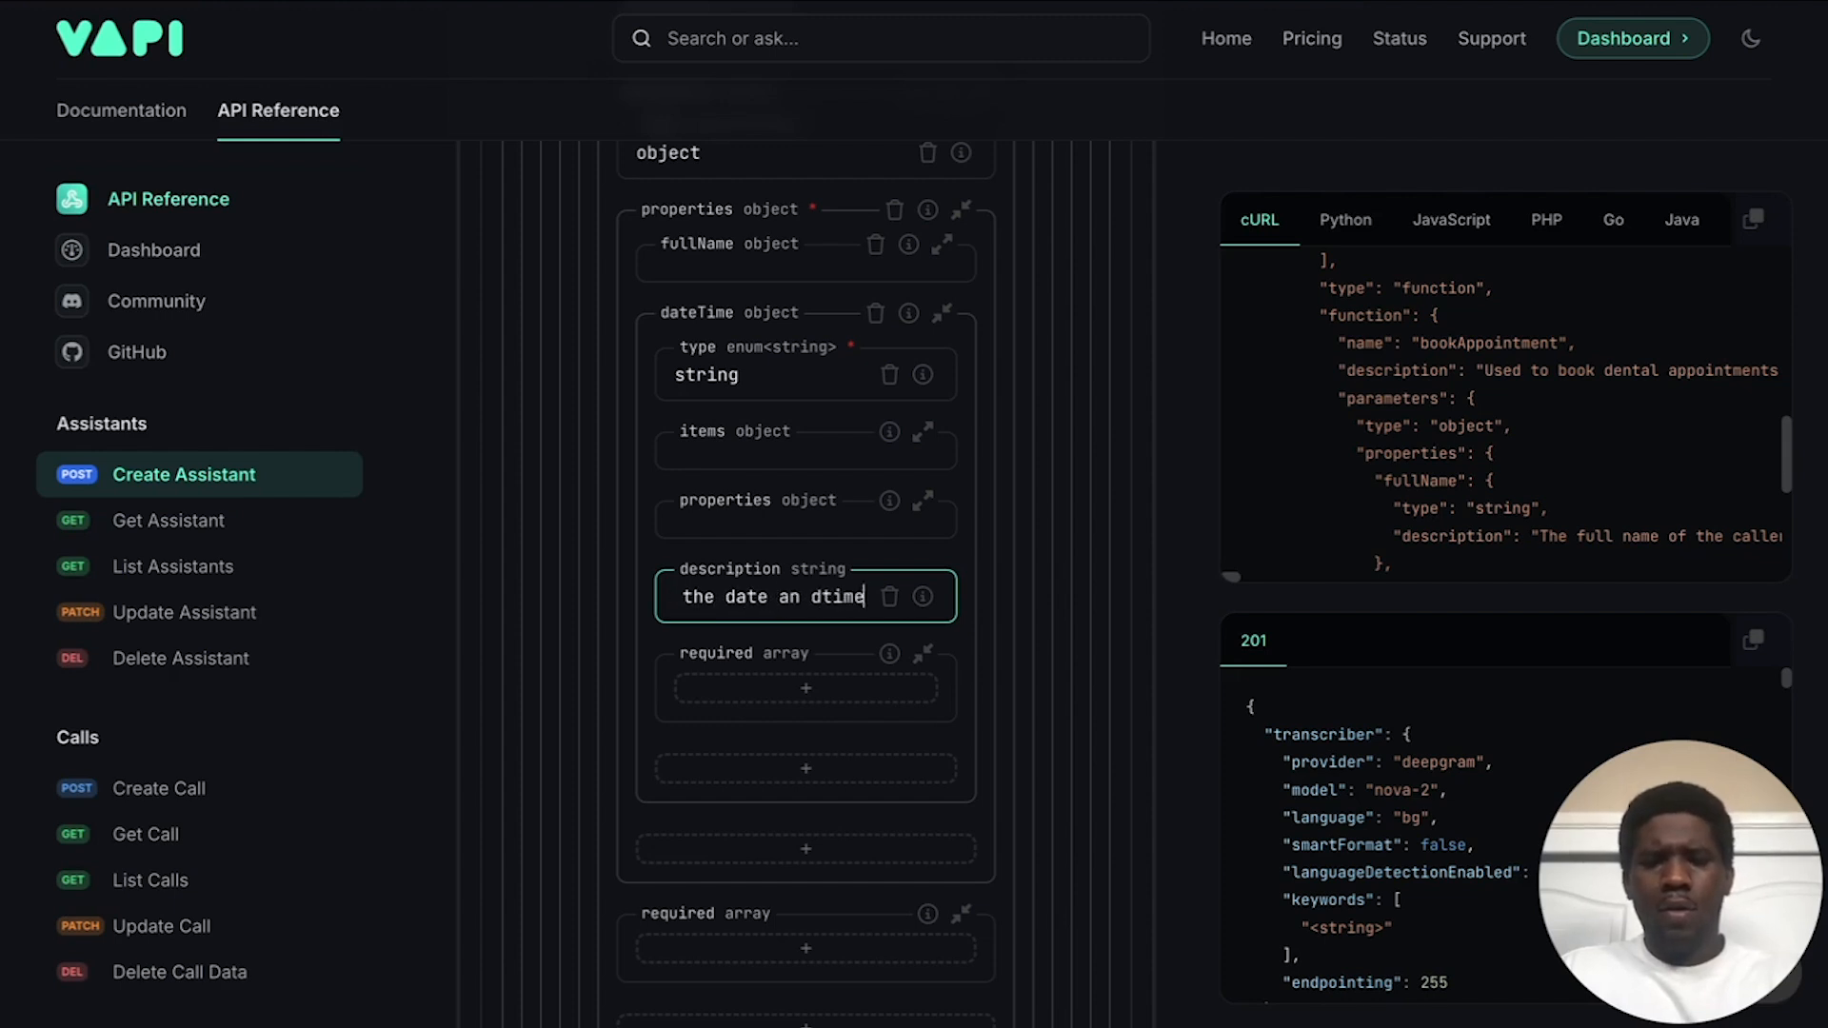
key("BackSpace")
key("BackSpace")
key("BackSpace")
key("BackSpace")
key("BackSpace")
key("BackSpace")
key("BackSpace")
type("d tinme")
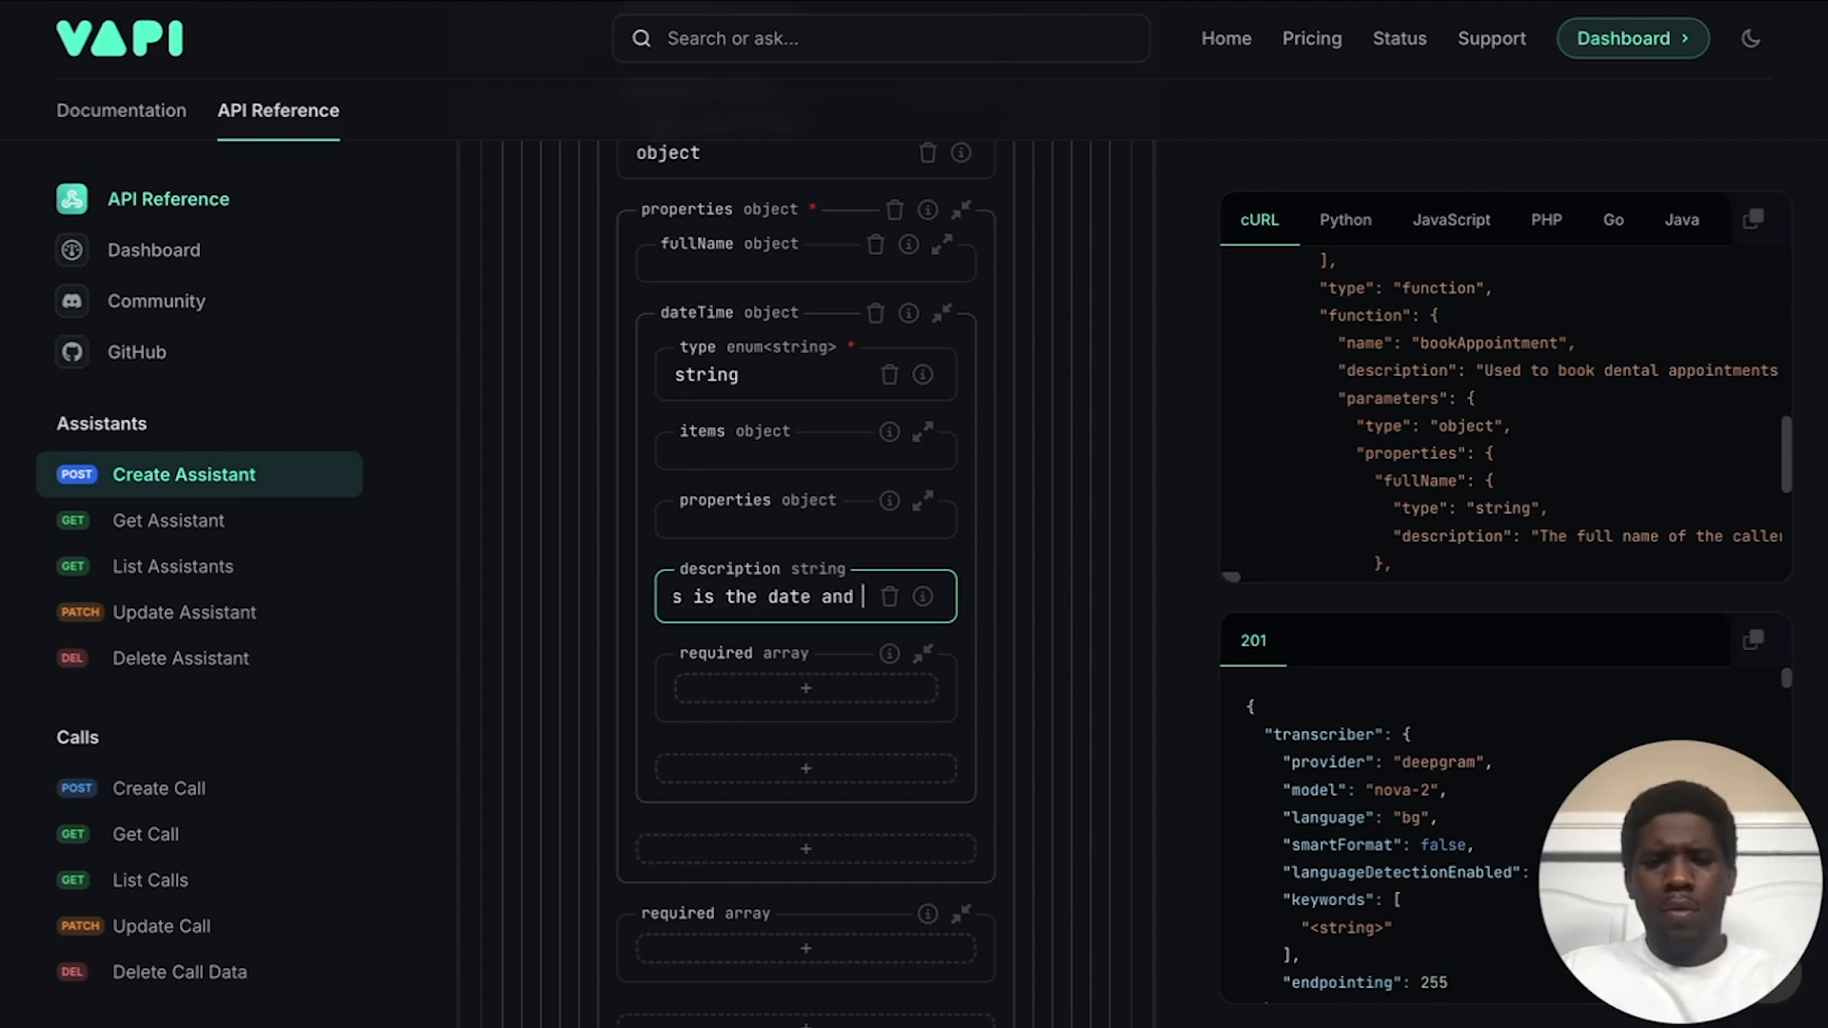
key("BackSpace")
key("BackSpace")
key("BackSpace")
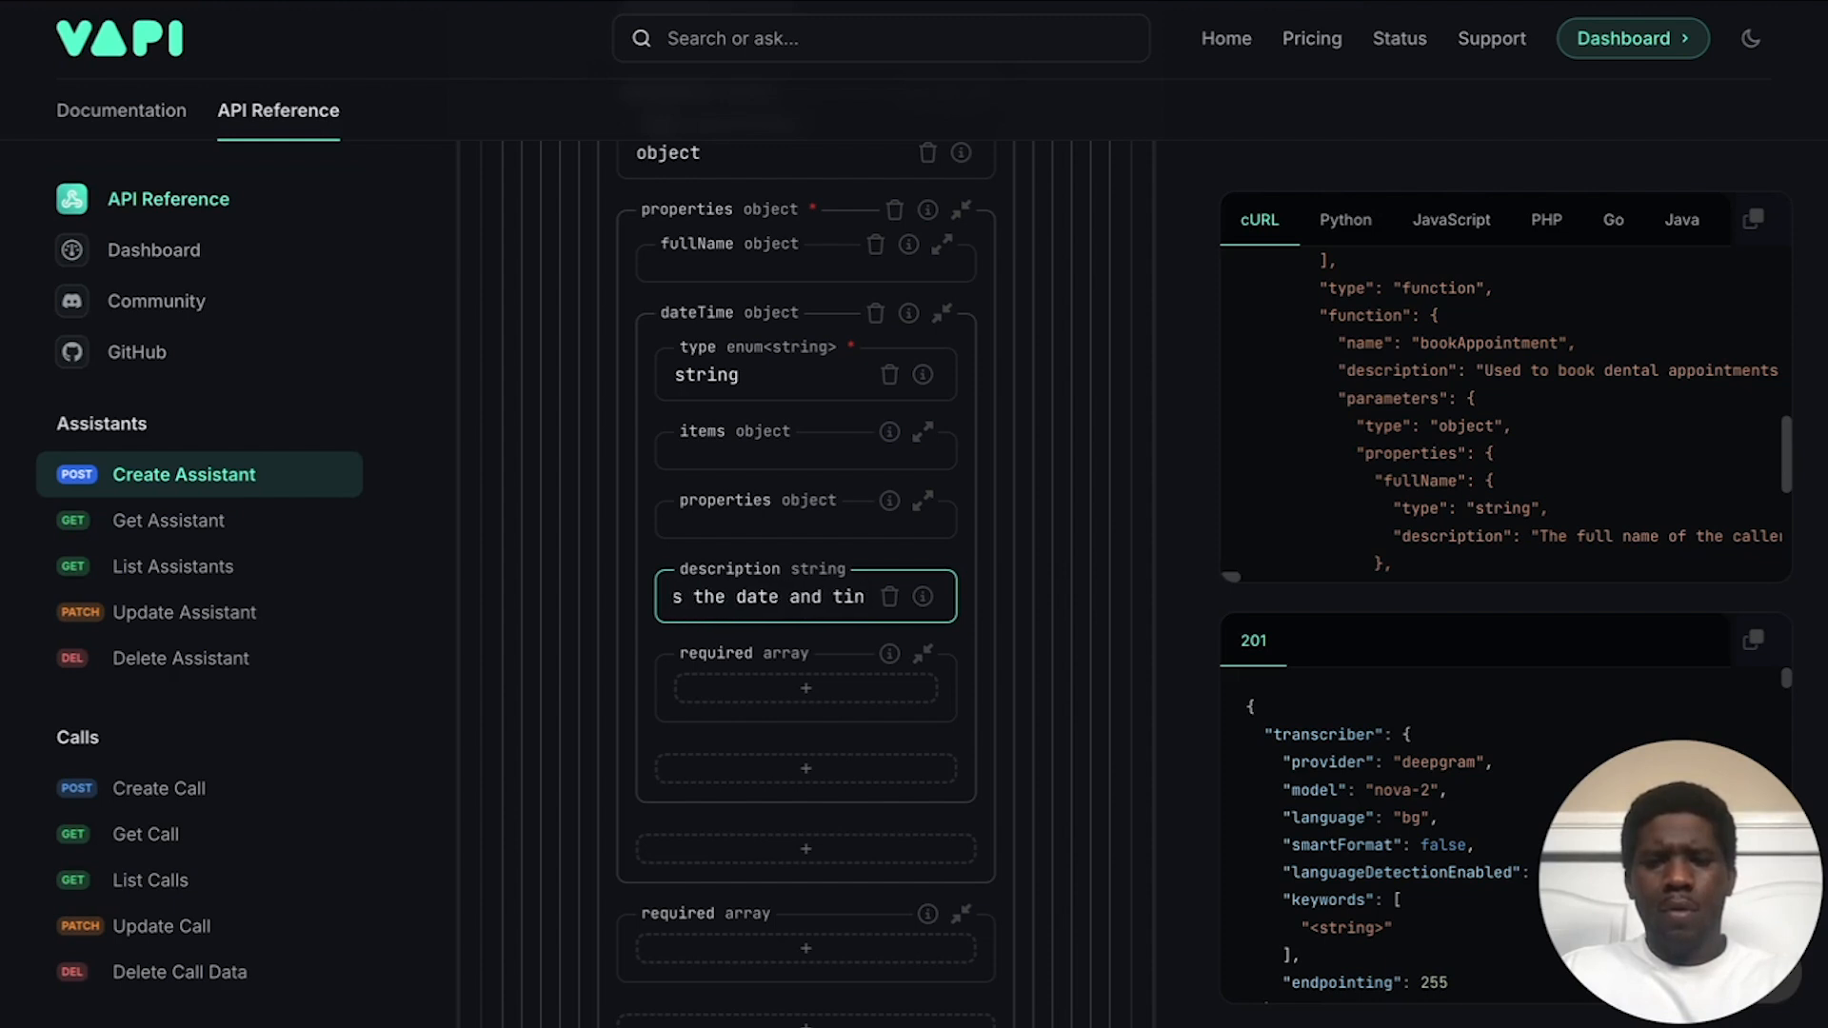
type("m e")
key("BackSpace")
key("BackSpace")
type("e for the appoint")
type("ment")
type(".")
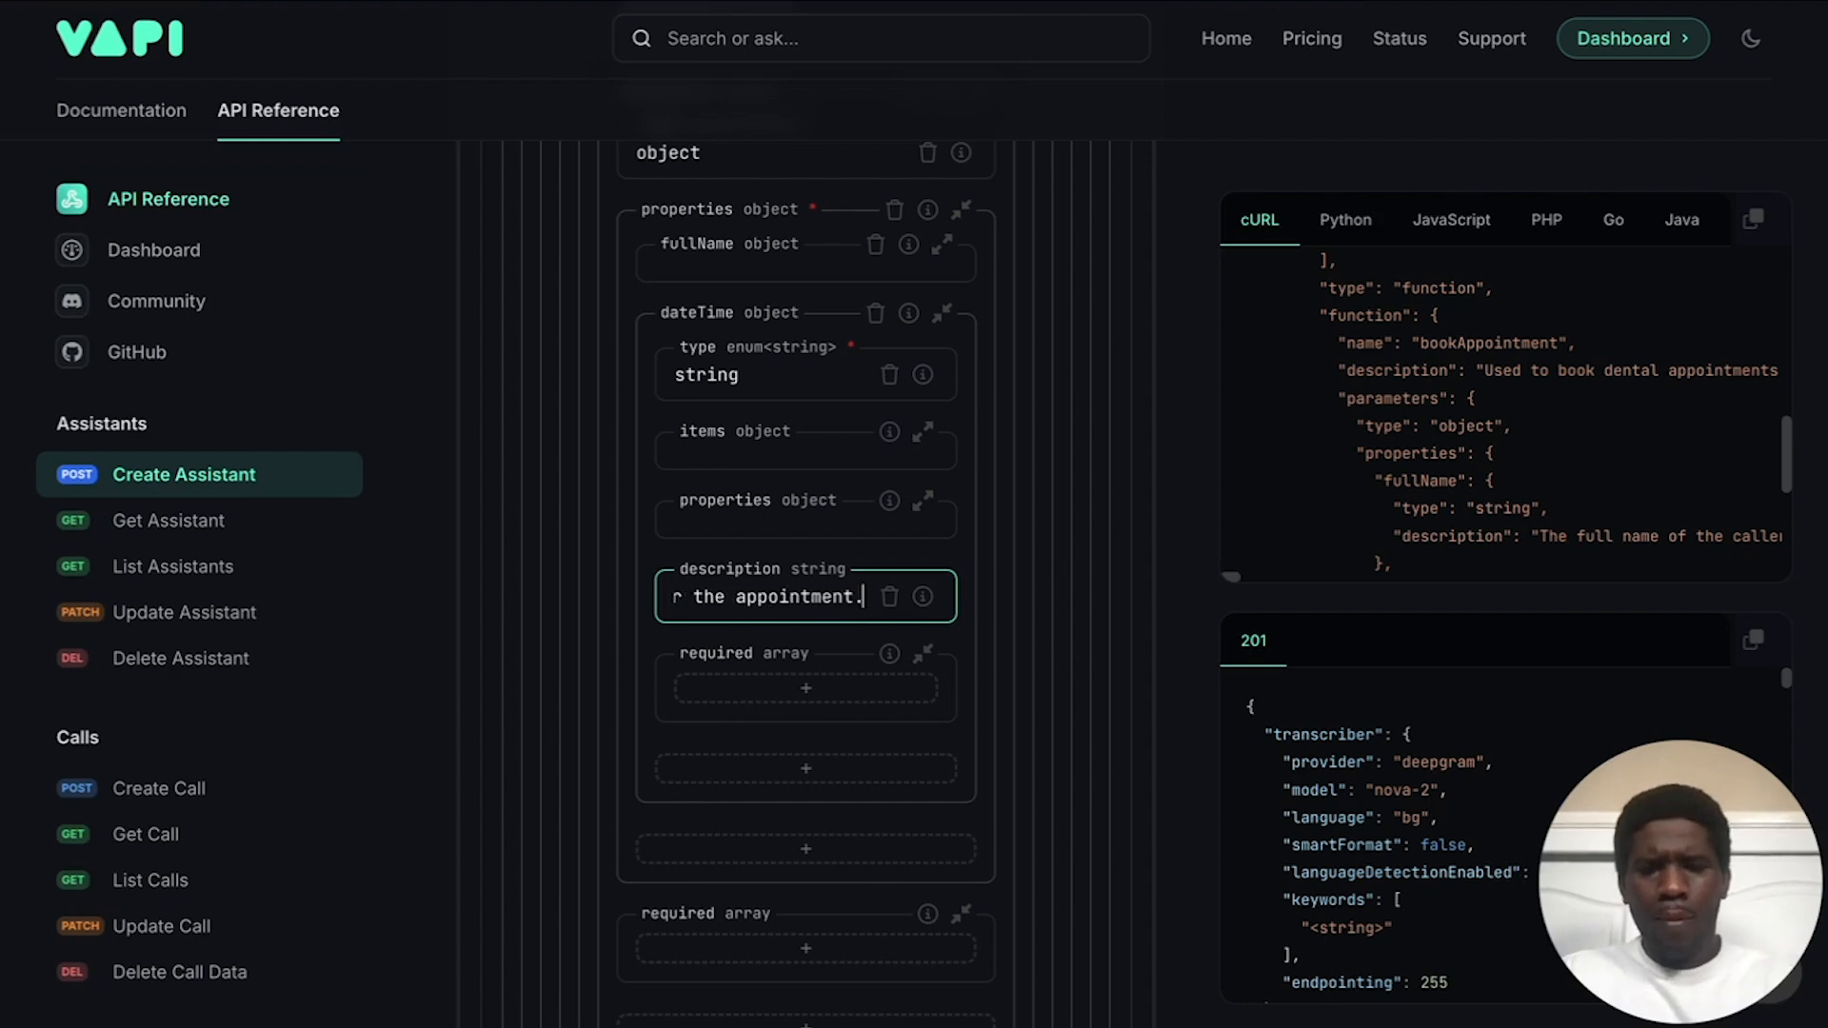
left_click(831, 301)
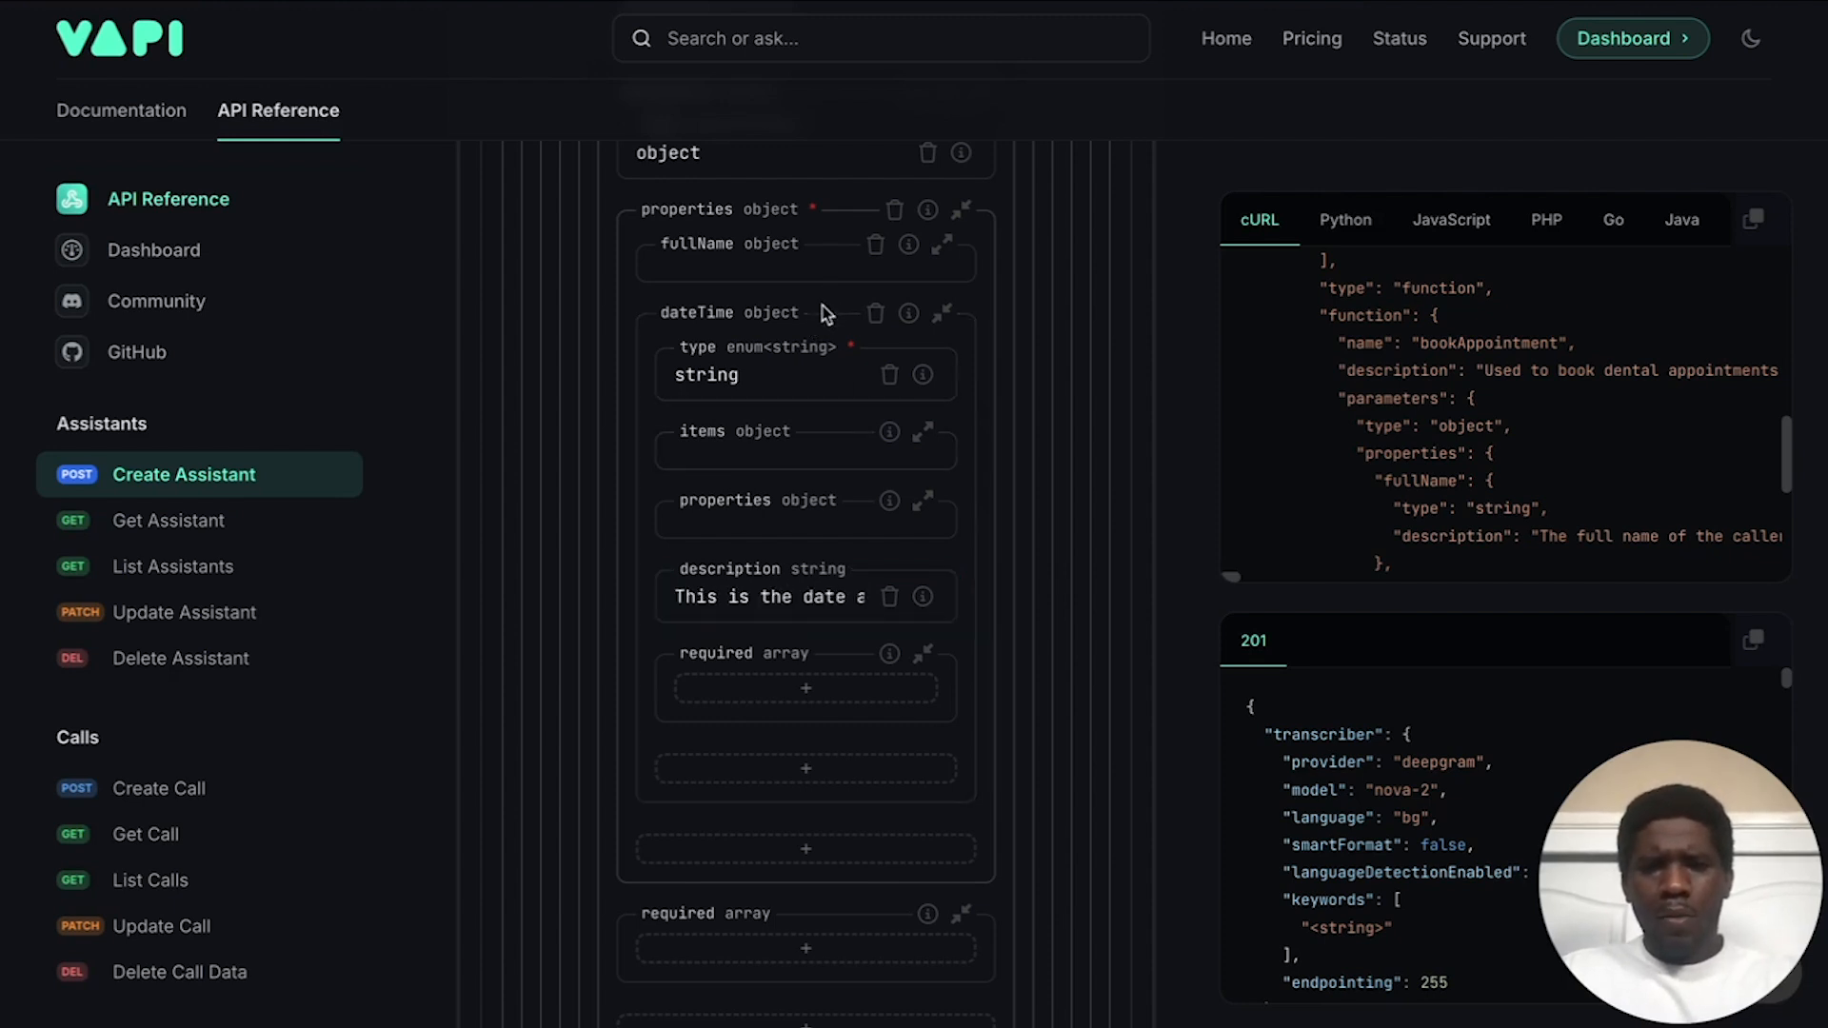
left_click(822, 313)
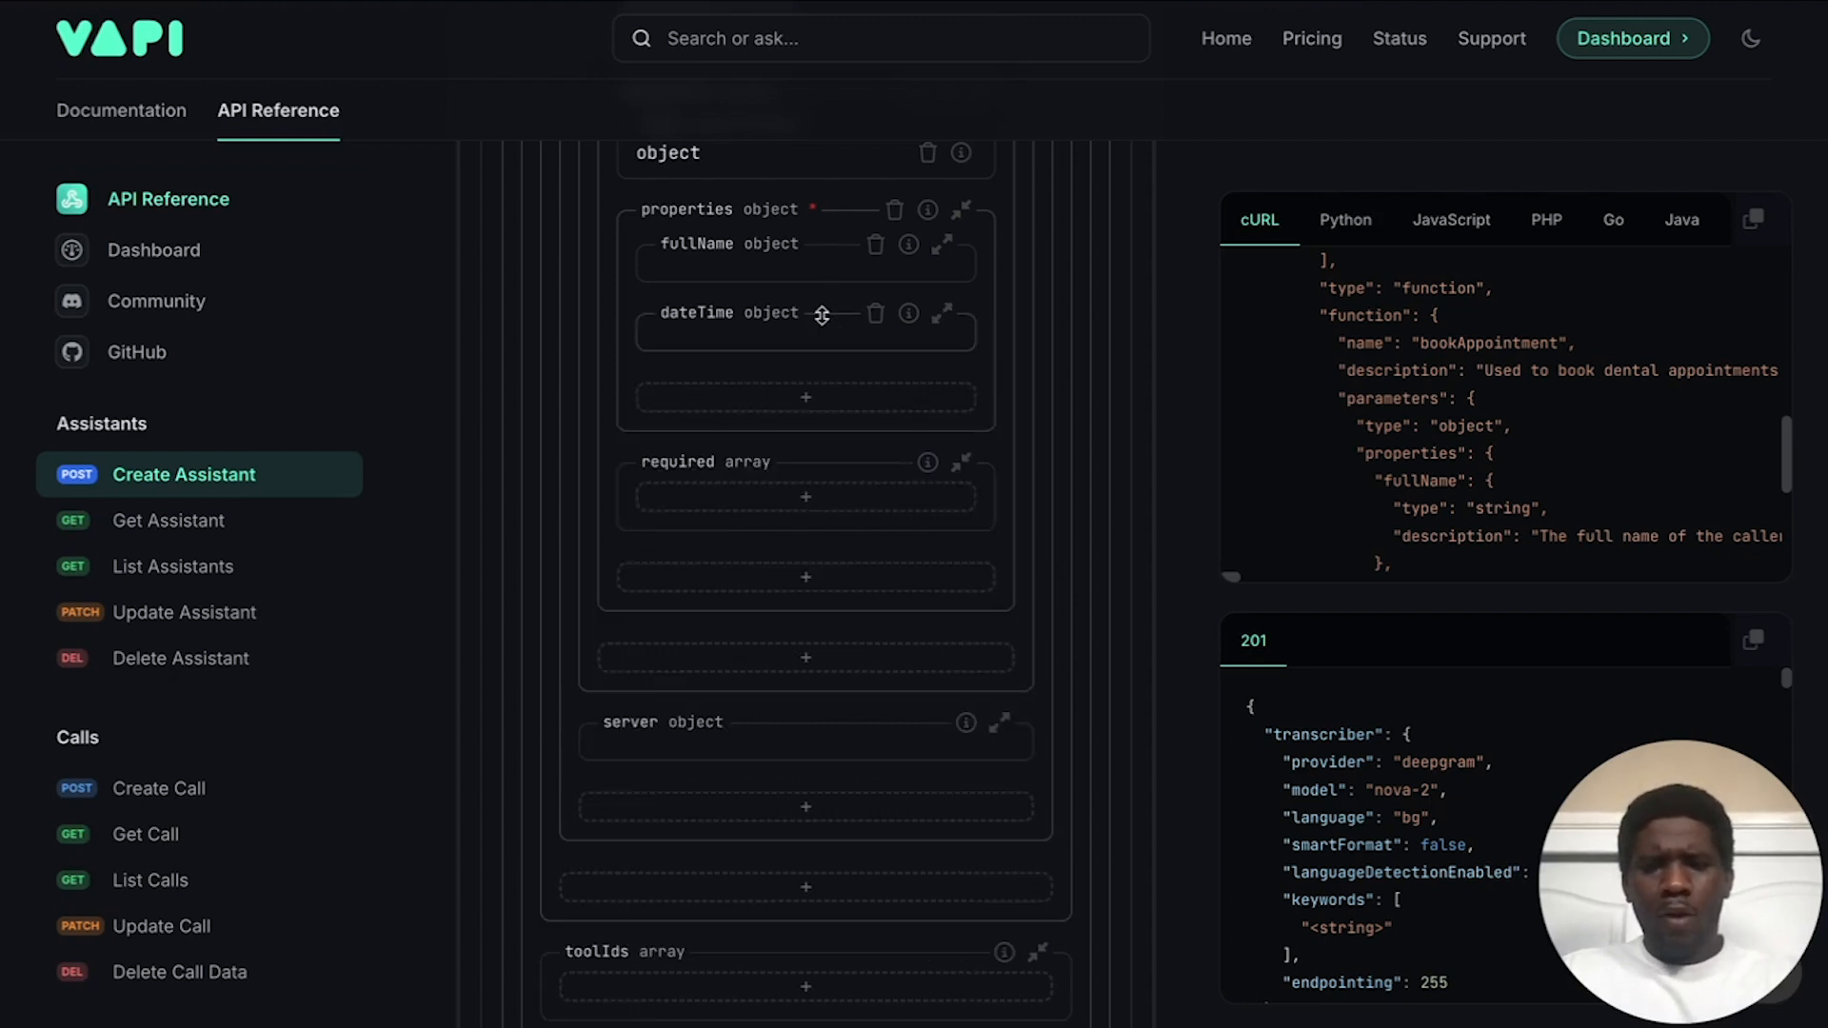
Step: Add an emailAddress string property described as "This is the email address of the caller."
left_click(778, 408)
type("emailAddress")
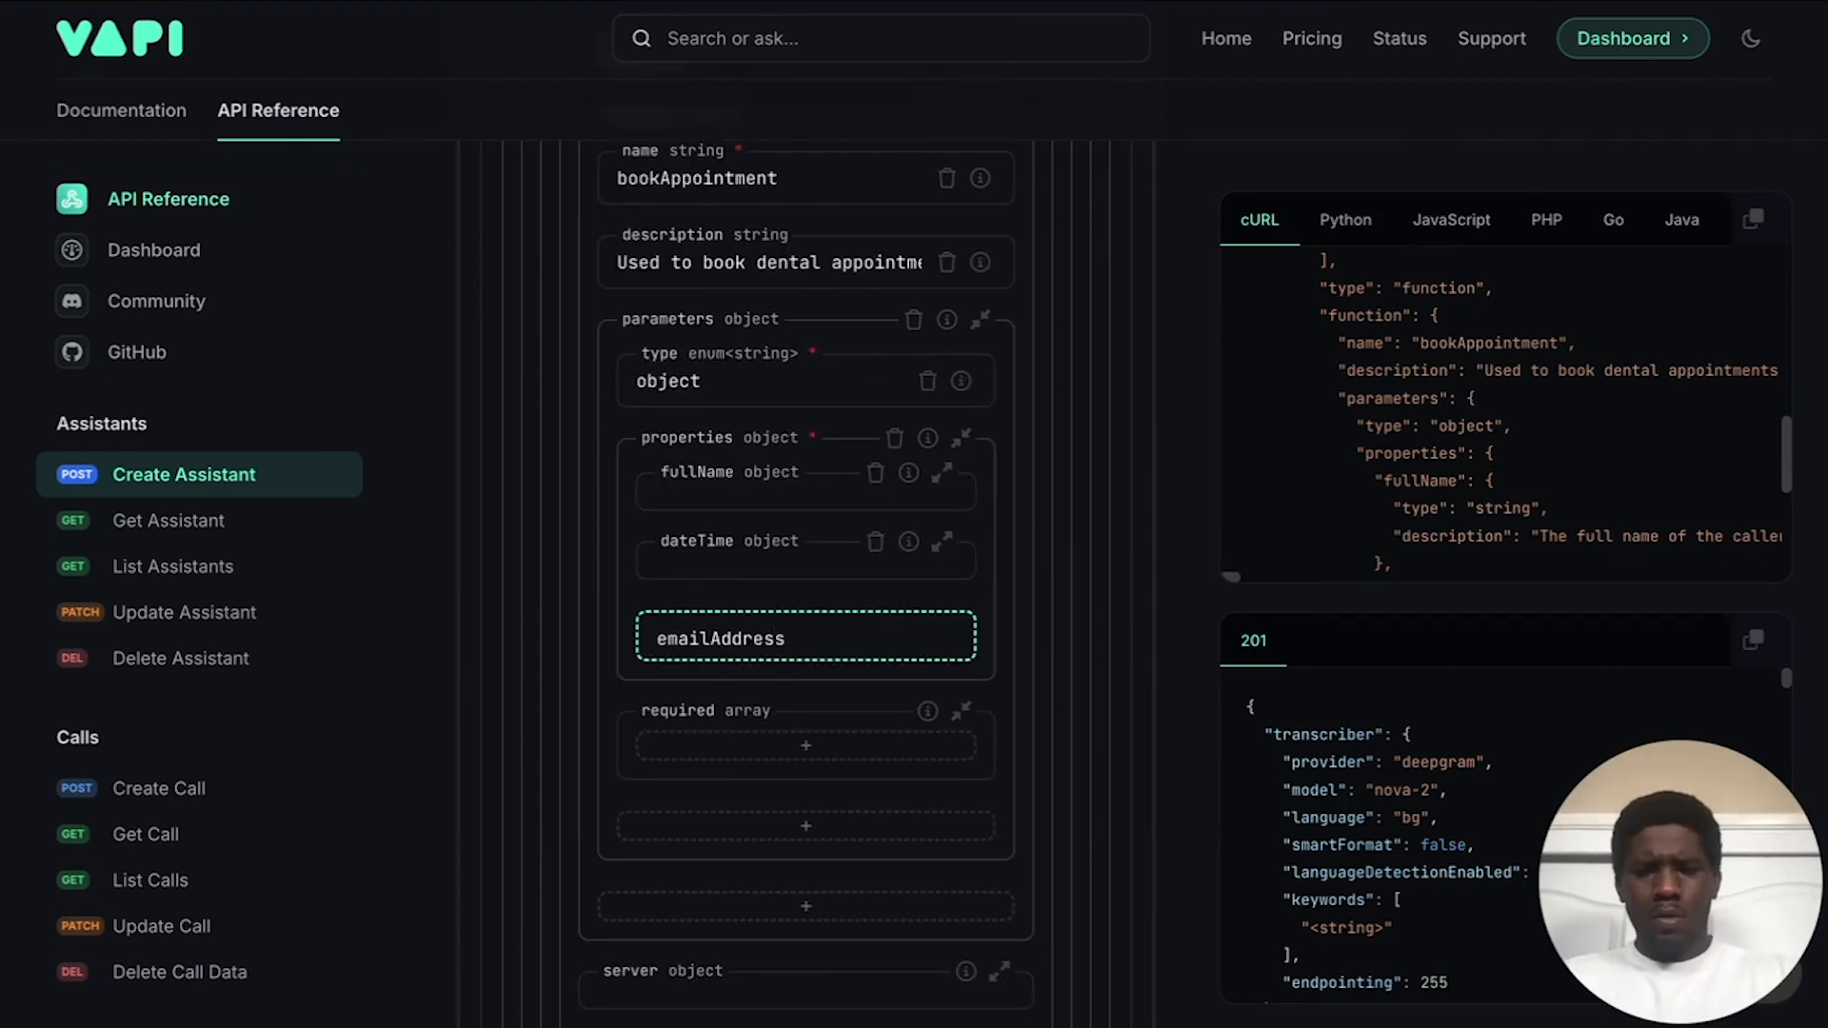
key("Return")
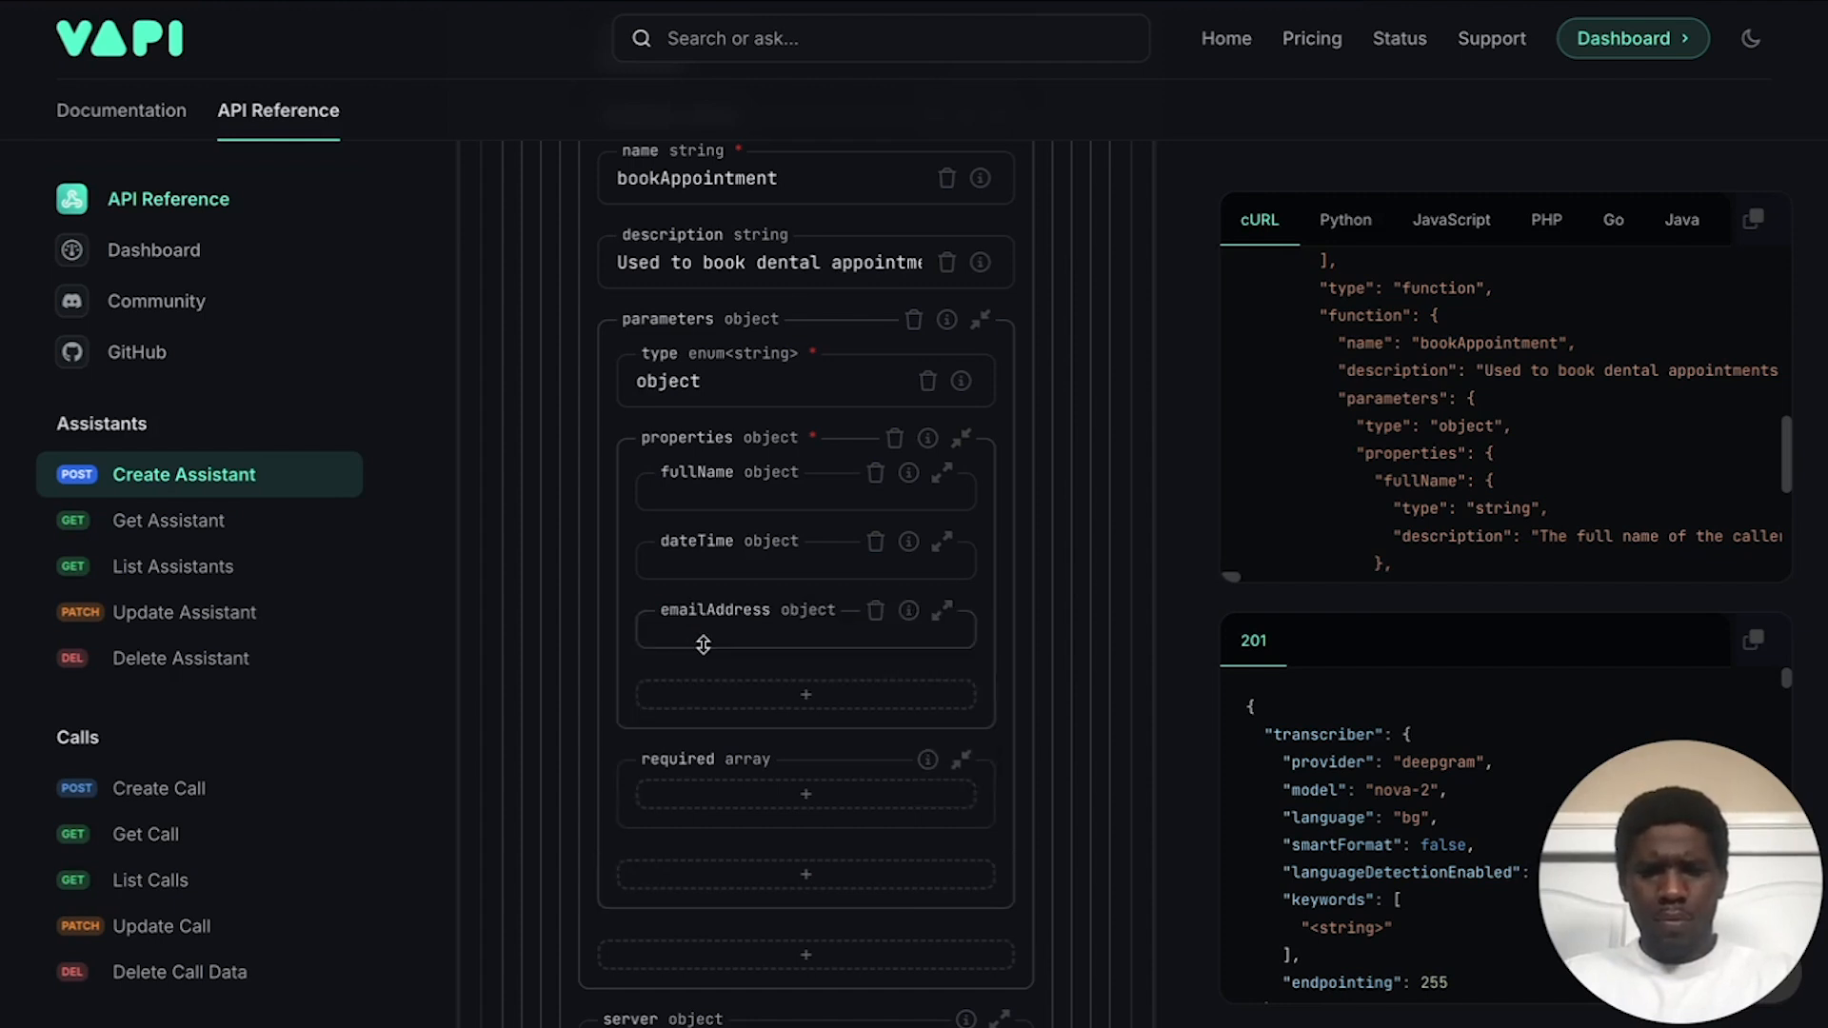
left_click(722, 676)
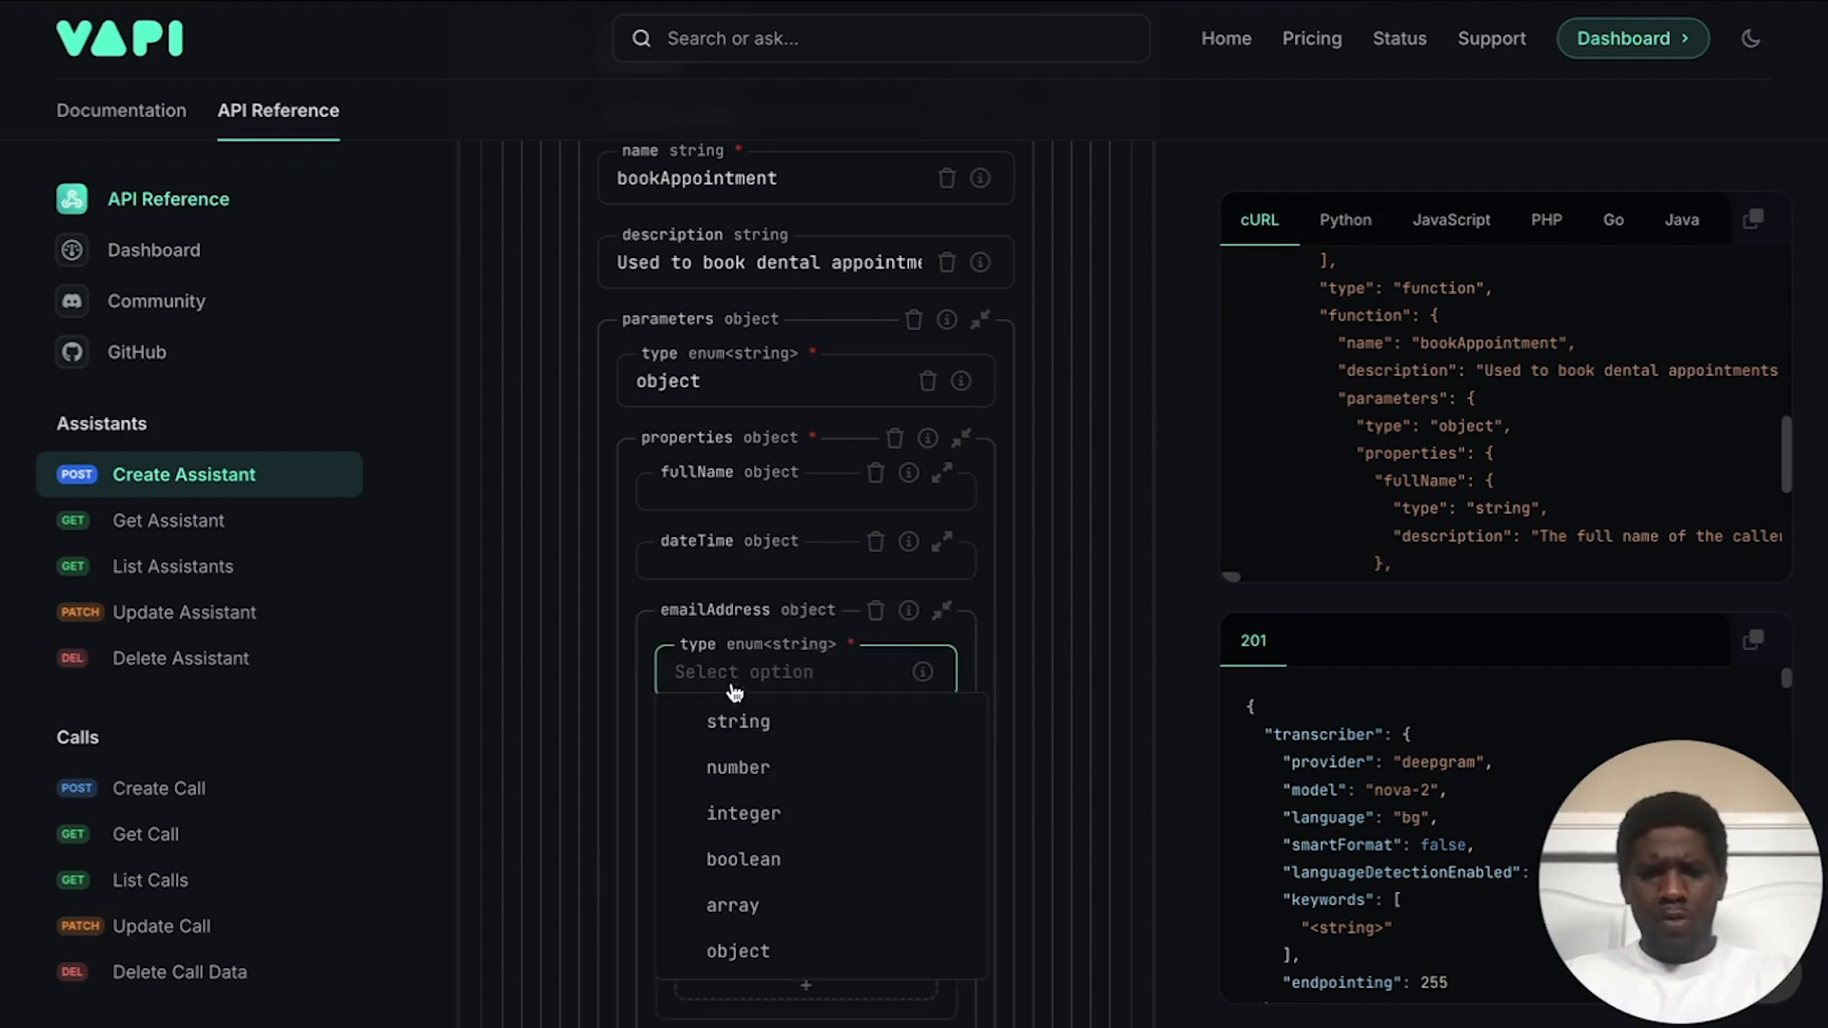
left_click(755, 726)
scroll(755, 736, "down", 2)
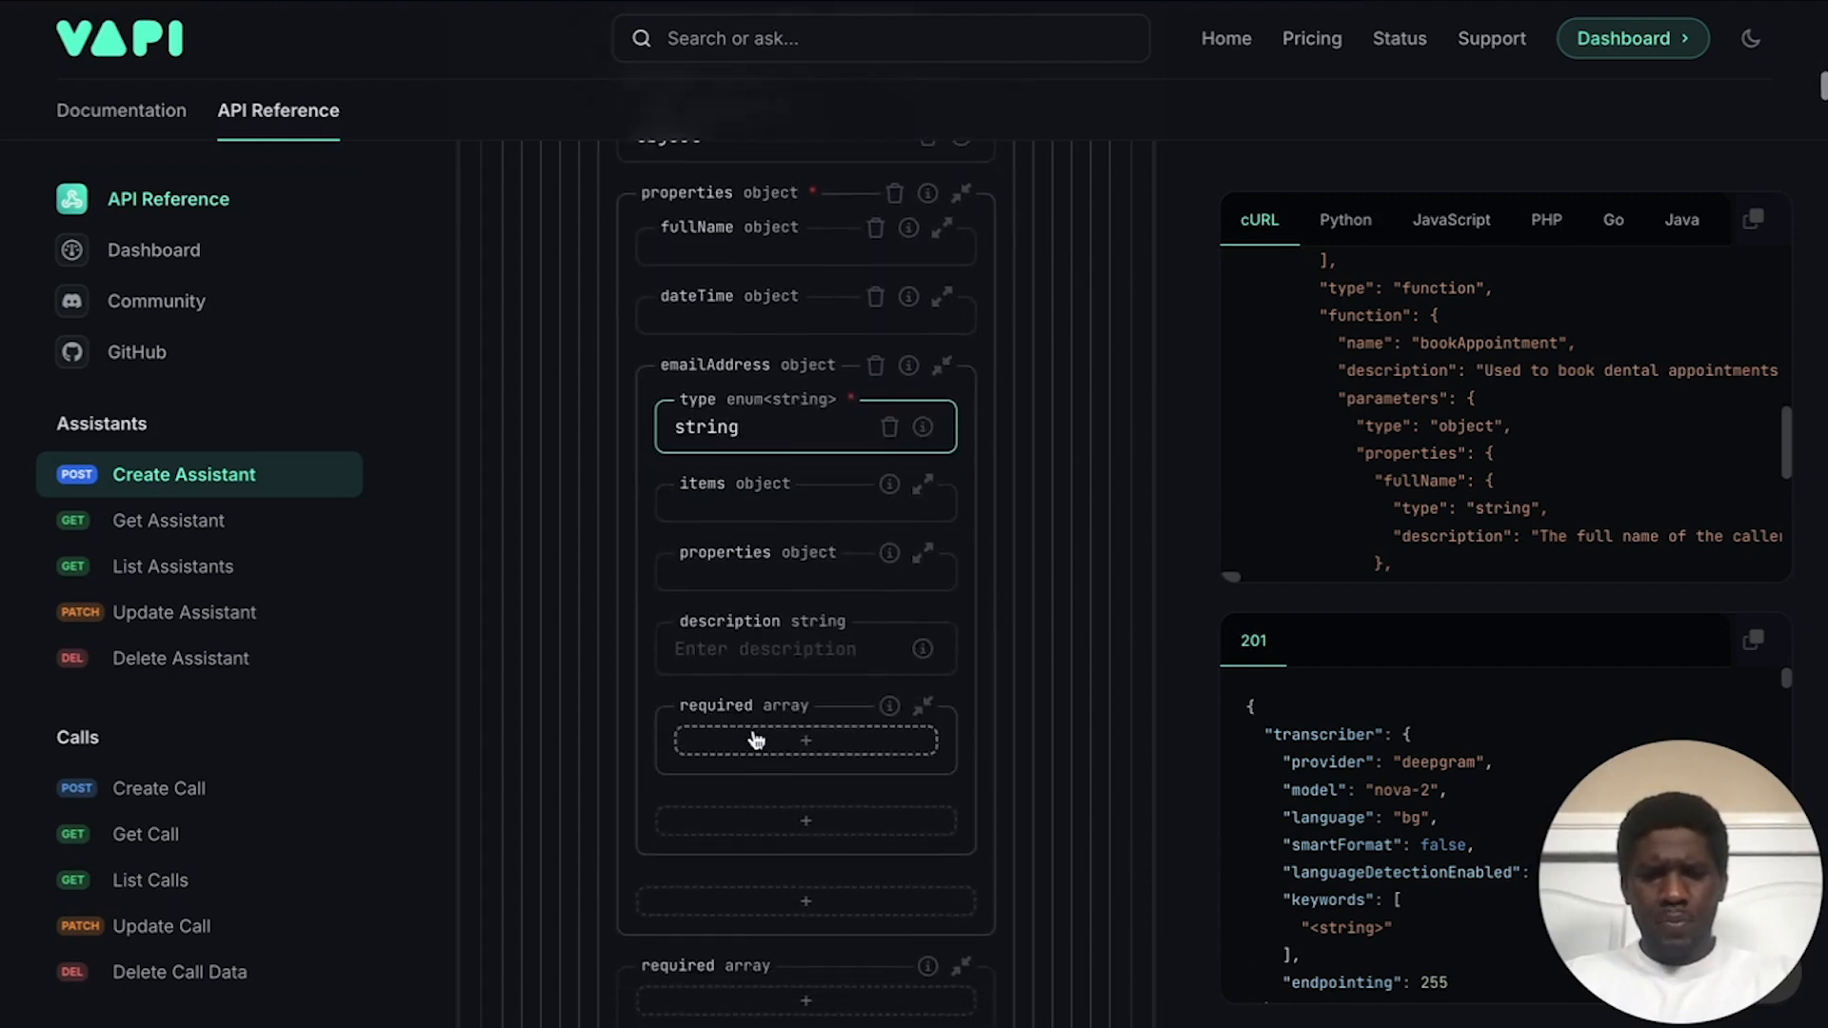
left_click(744, 648)
type("This is the em")
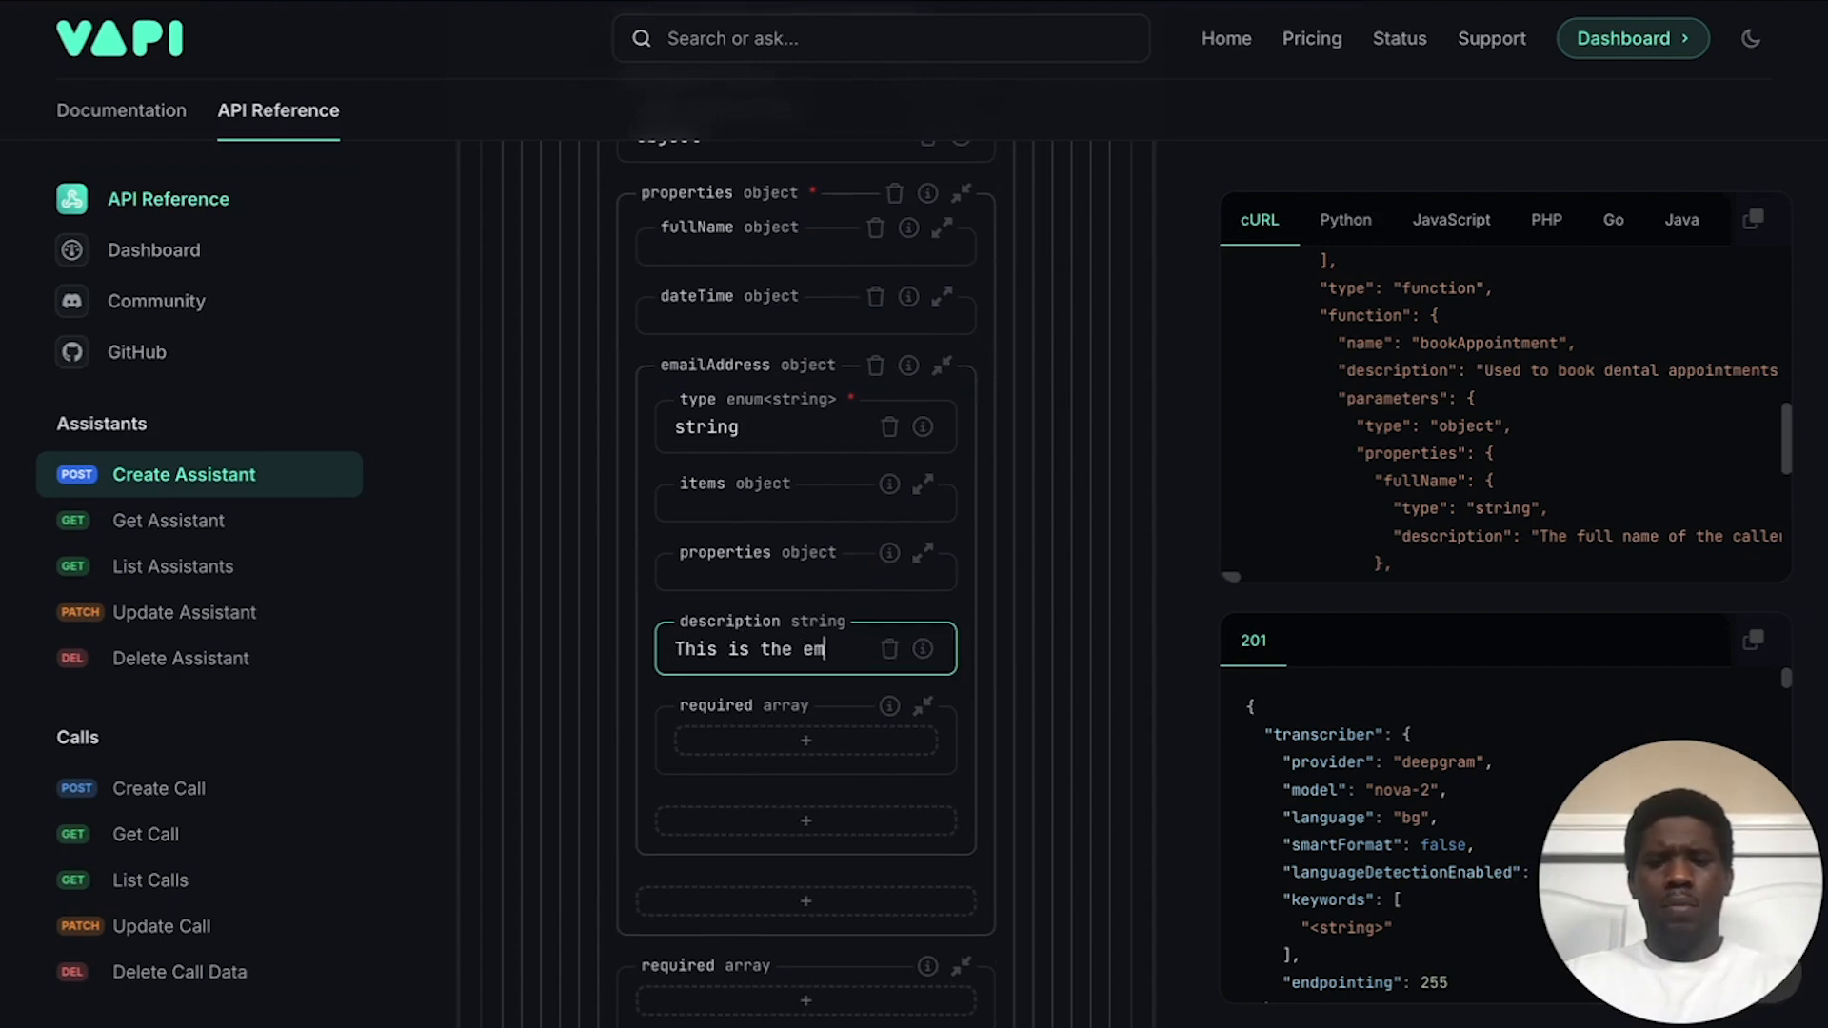
type("ail address")
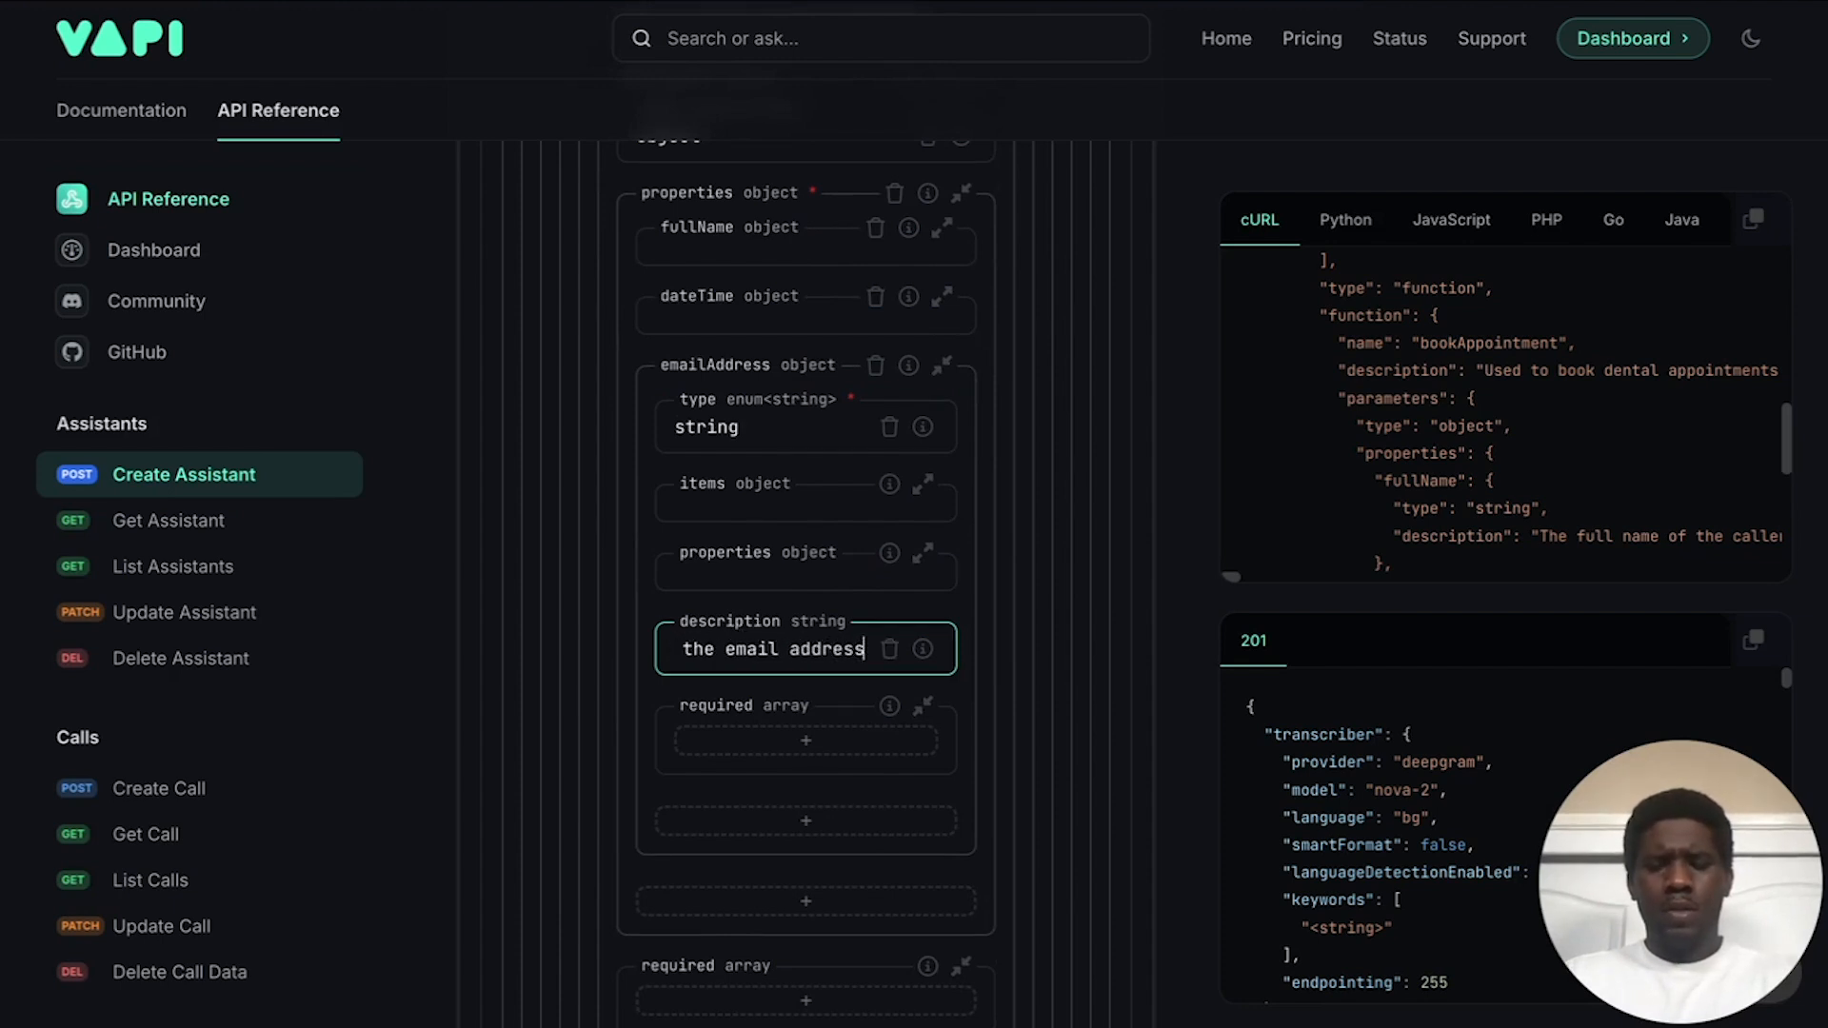
type(" of the caller.")
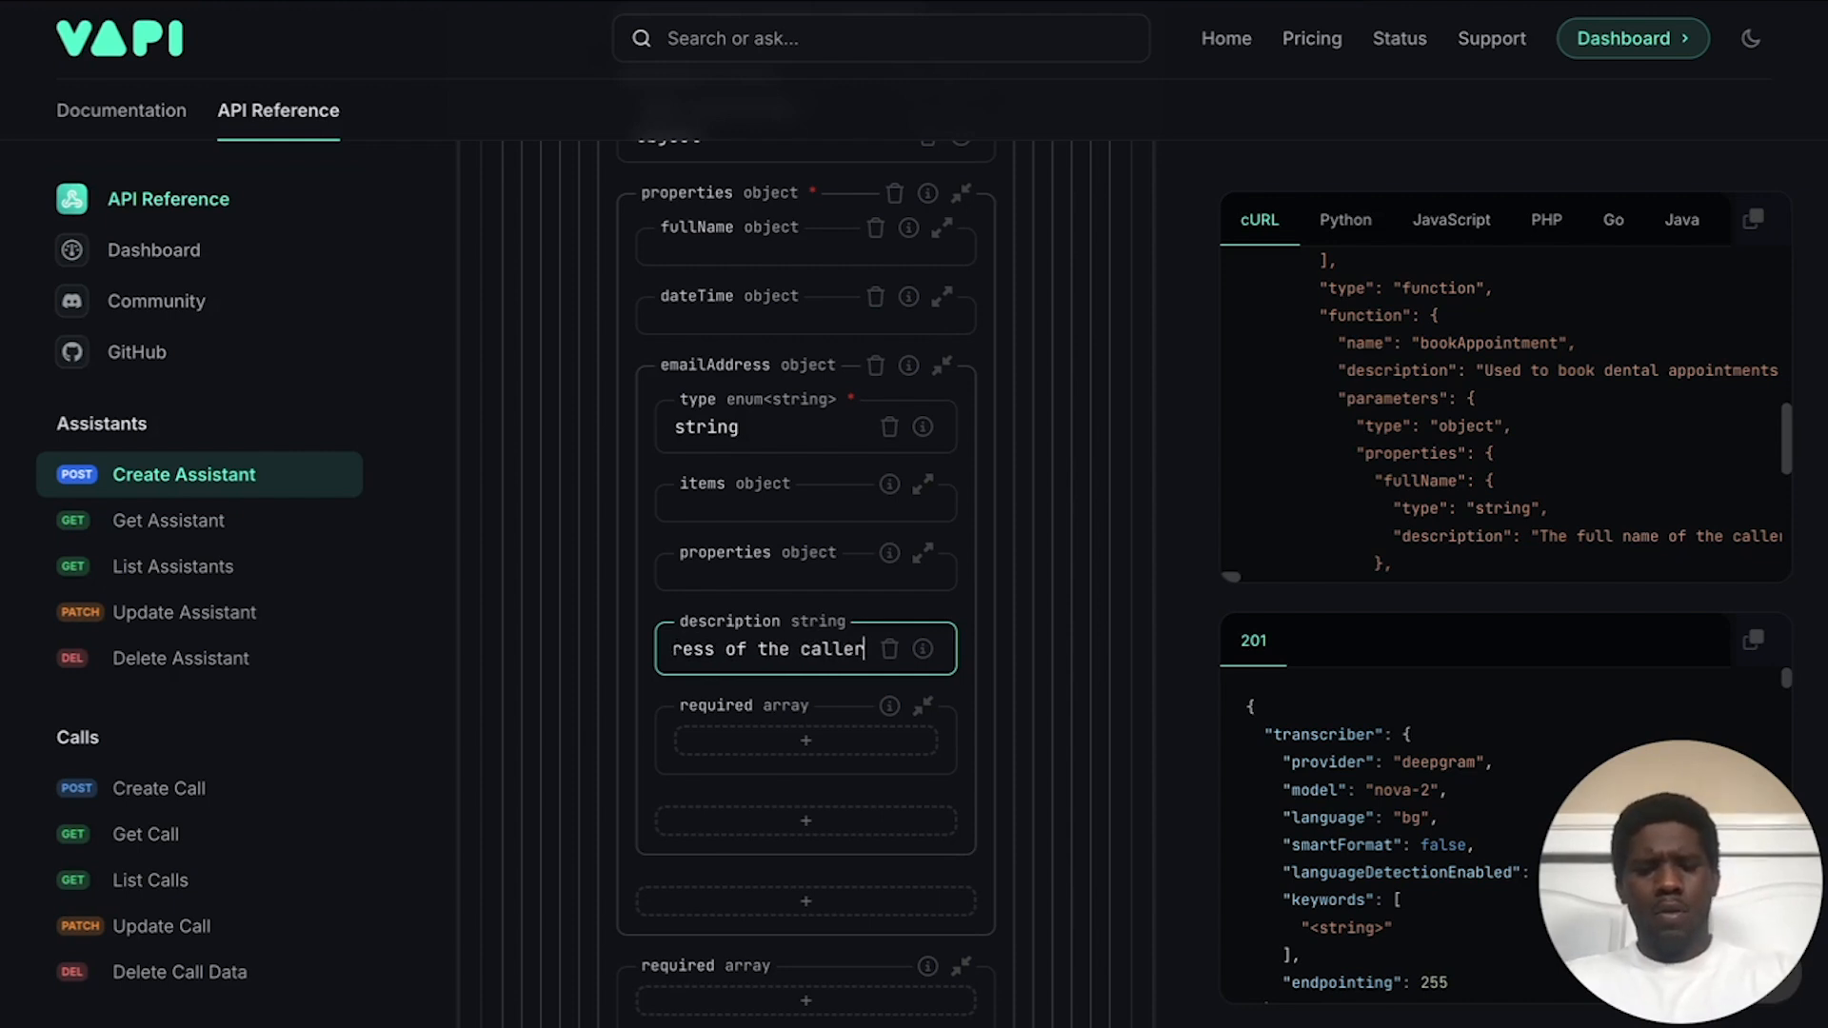
left_click(827, 609)
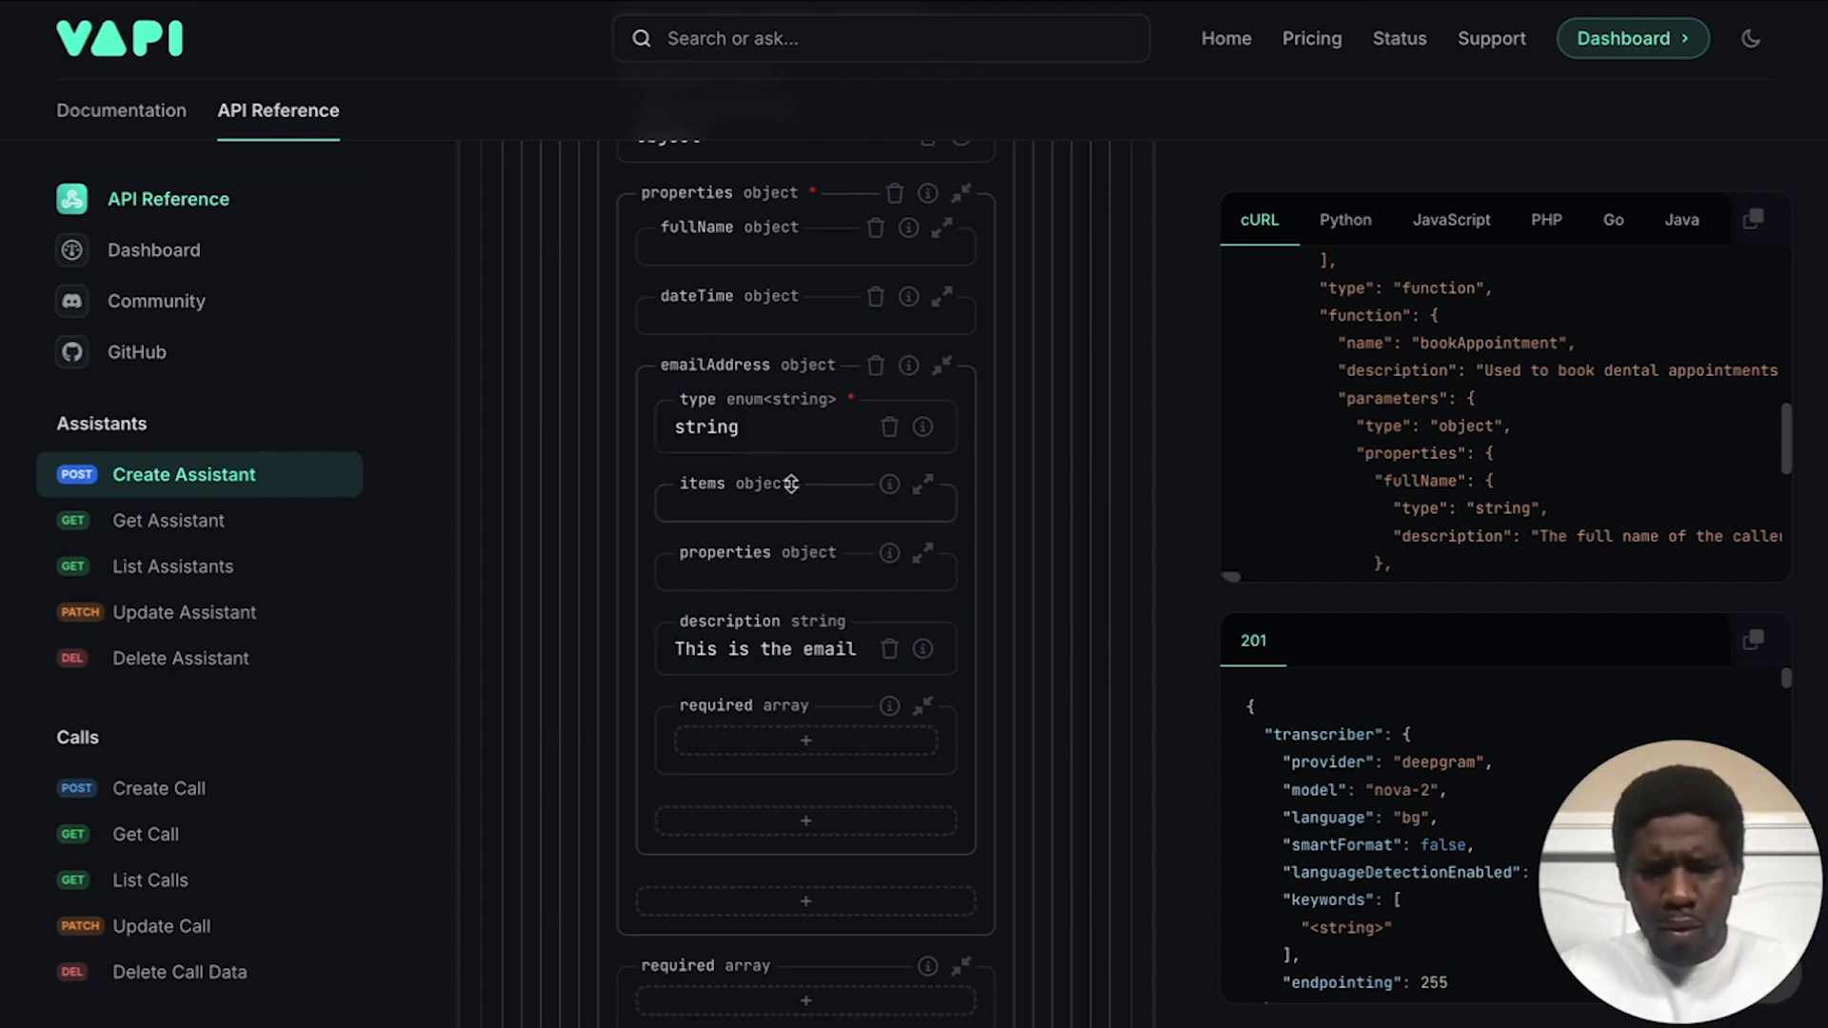
left_click(848, 368)
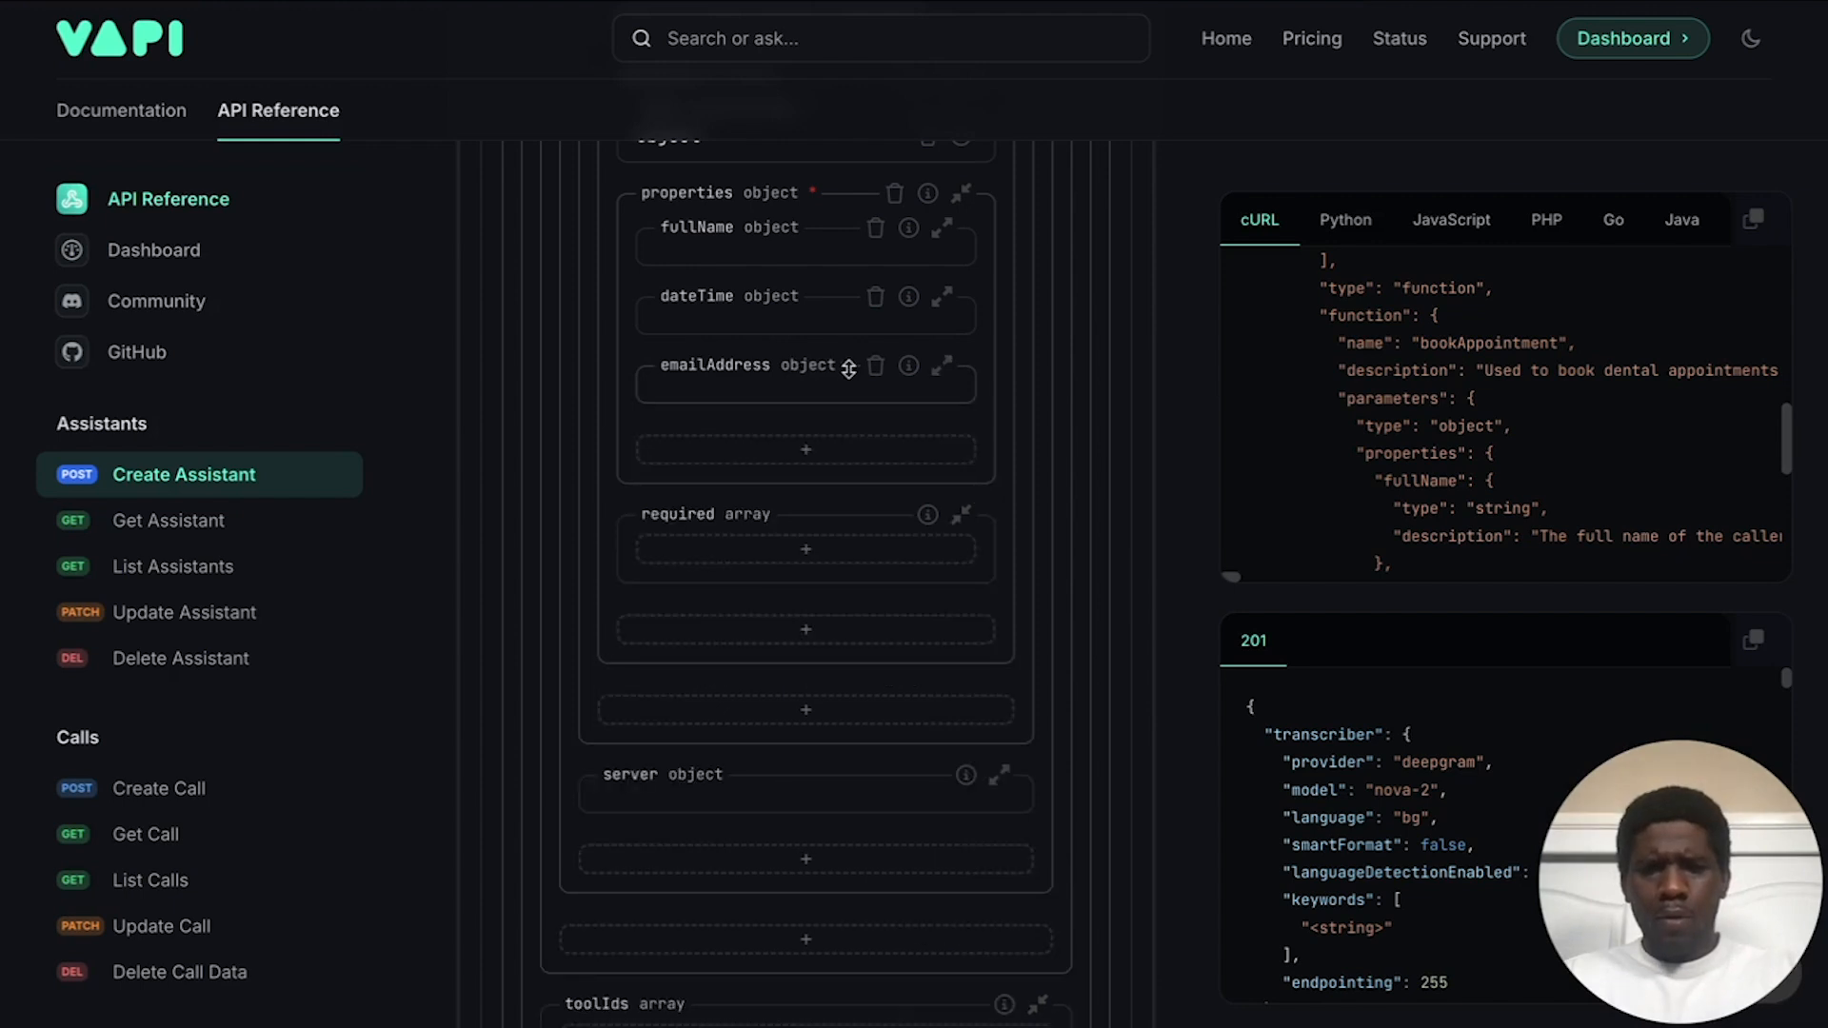
Step: Add an additionalInfo string property described as "The reason for the appointment."
left_click(770, 453)
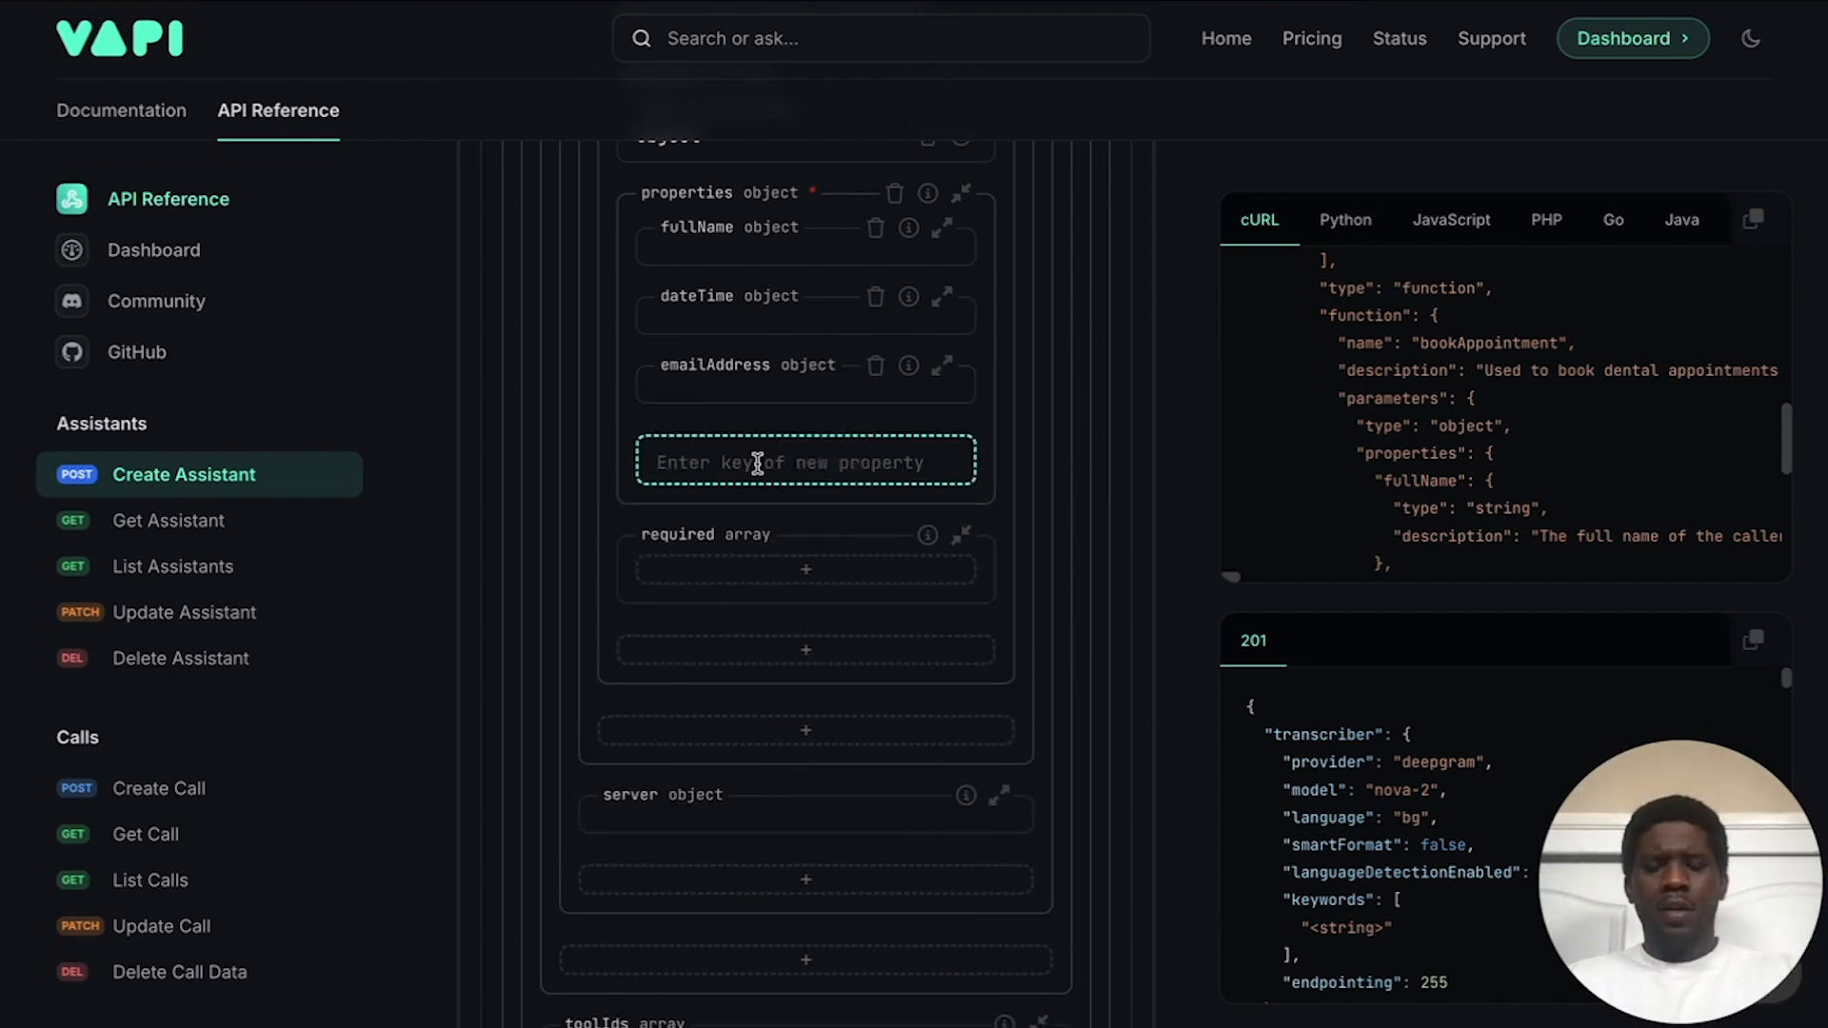
type("a")
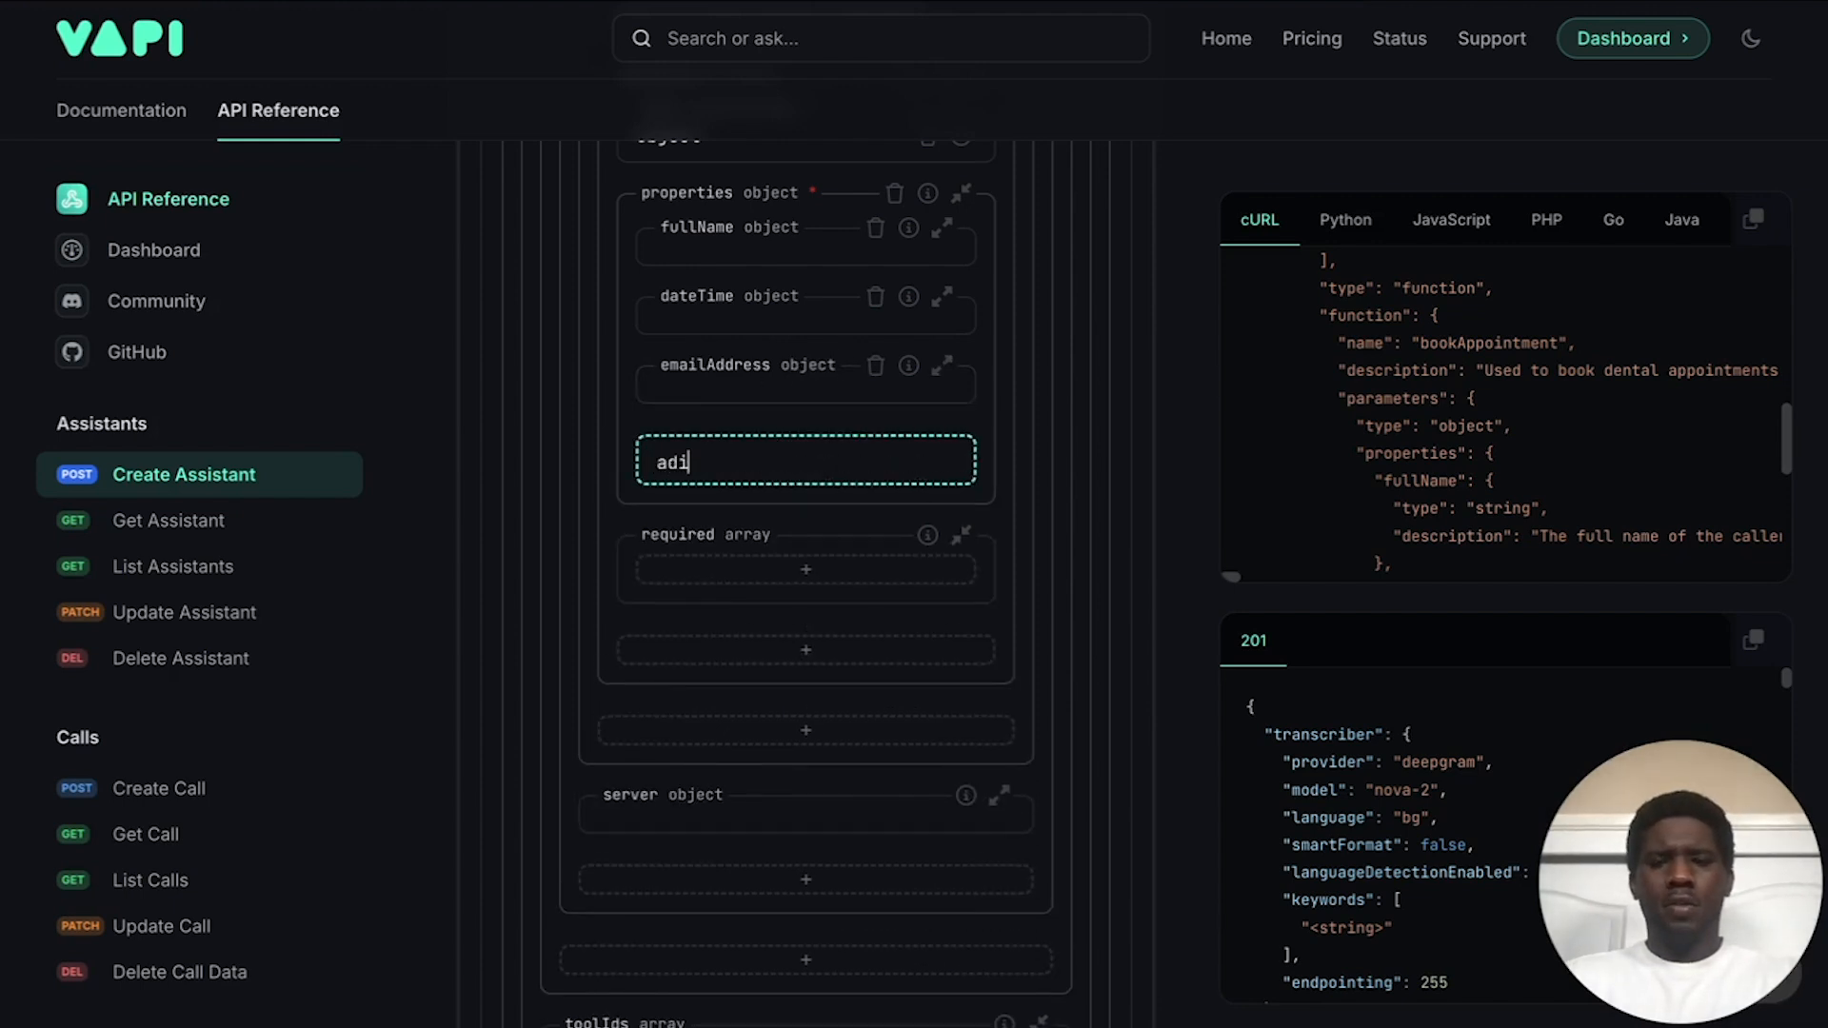
type("dditional")
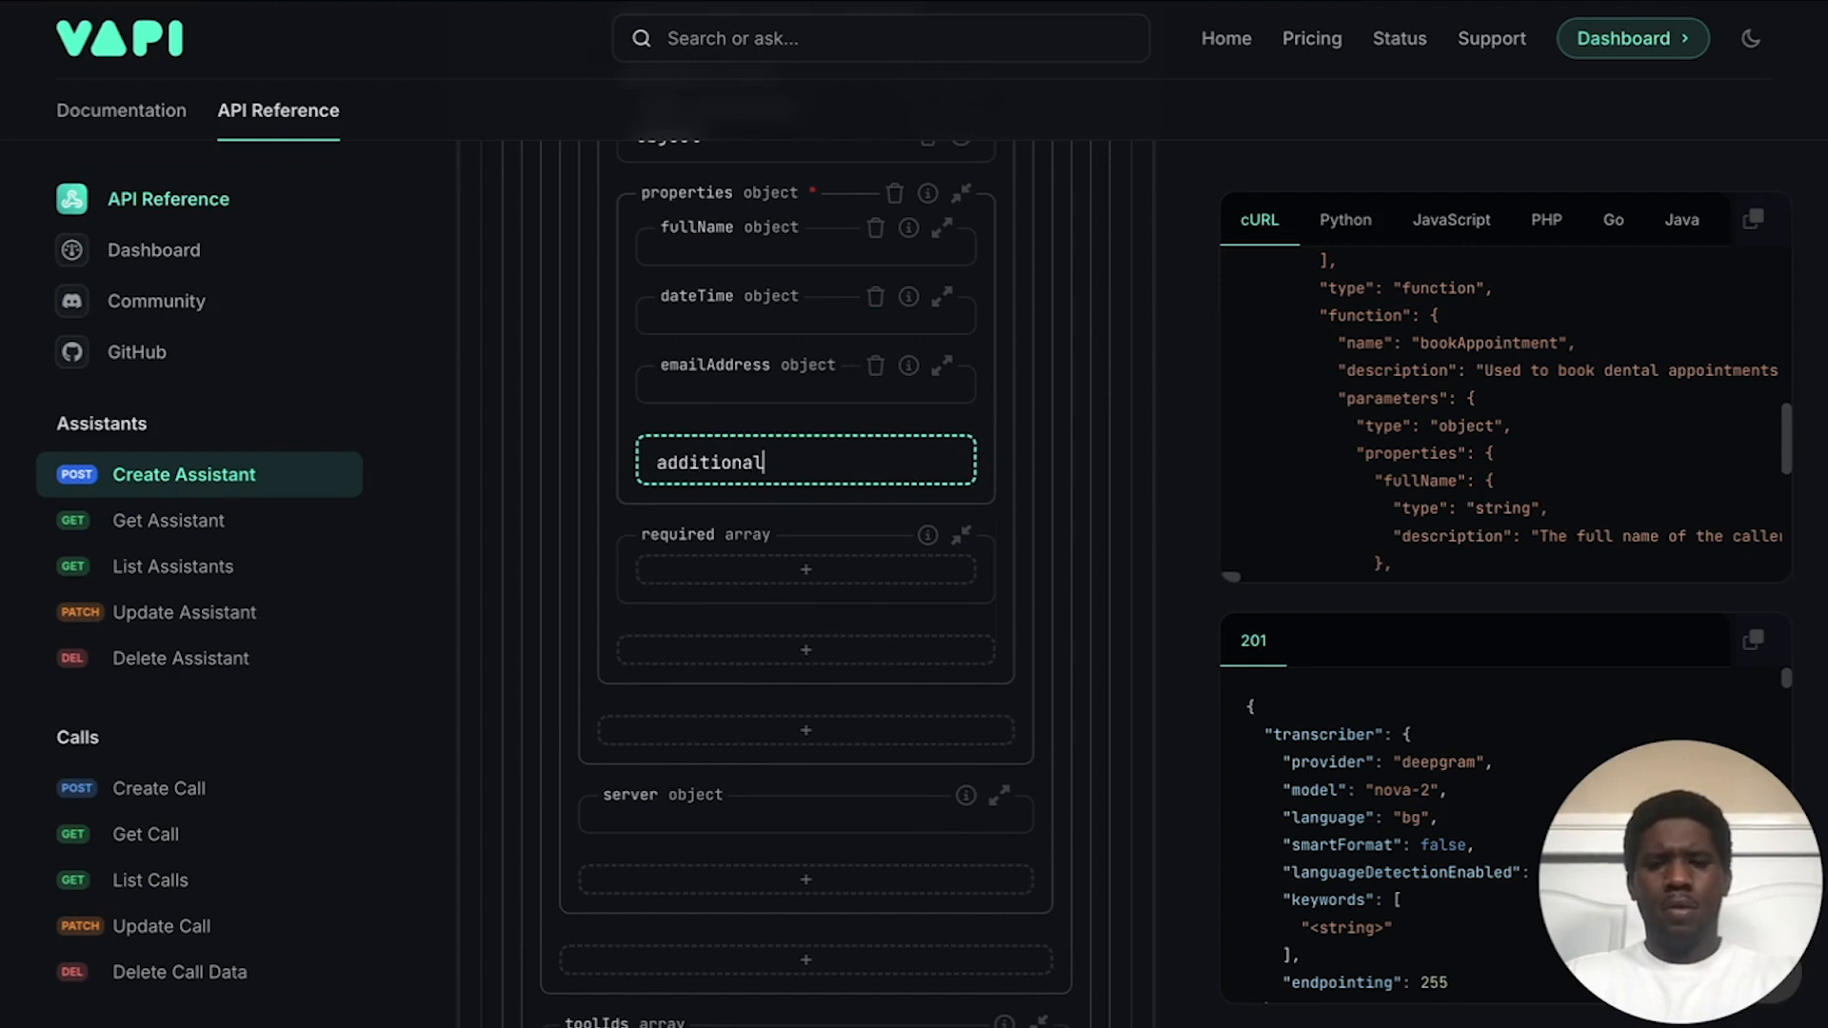
type("Info")
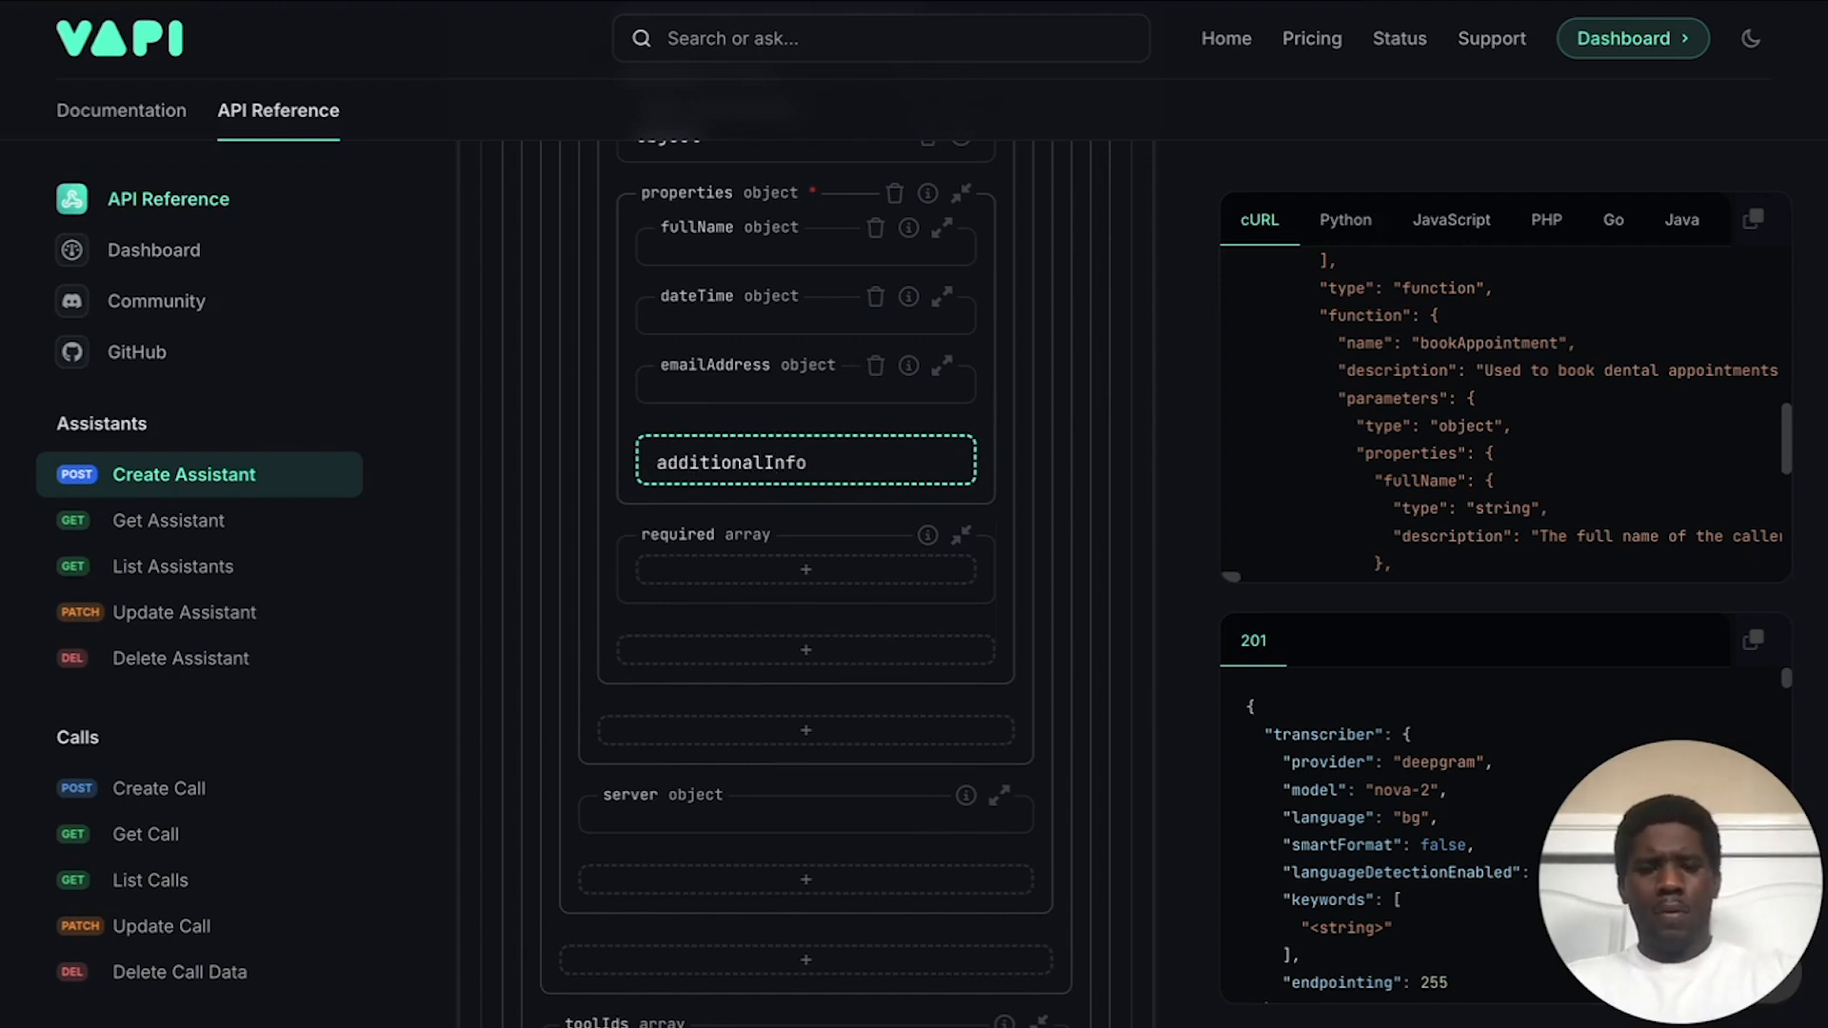
key("Return")
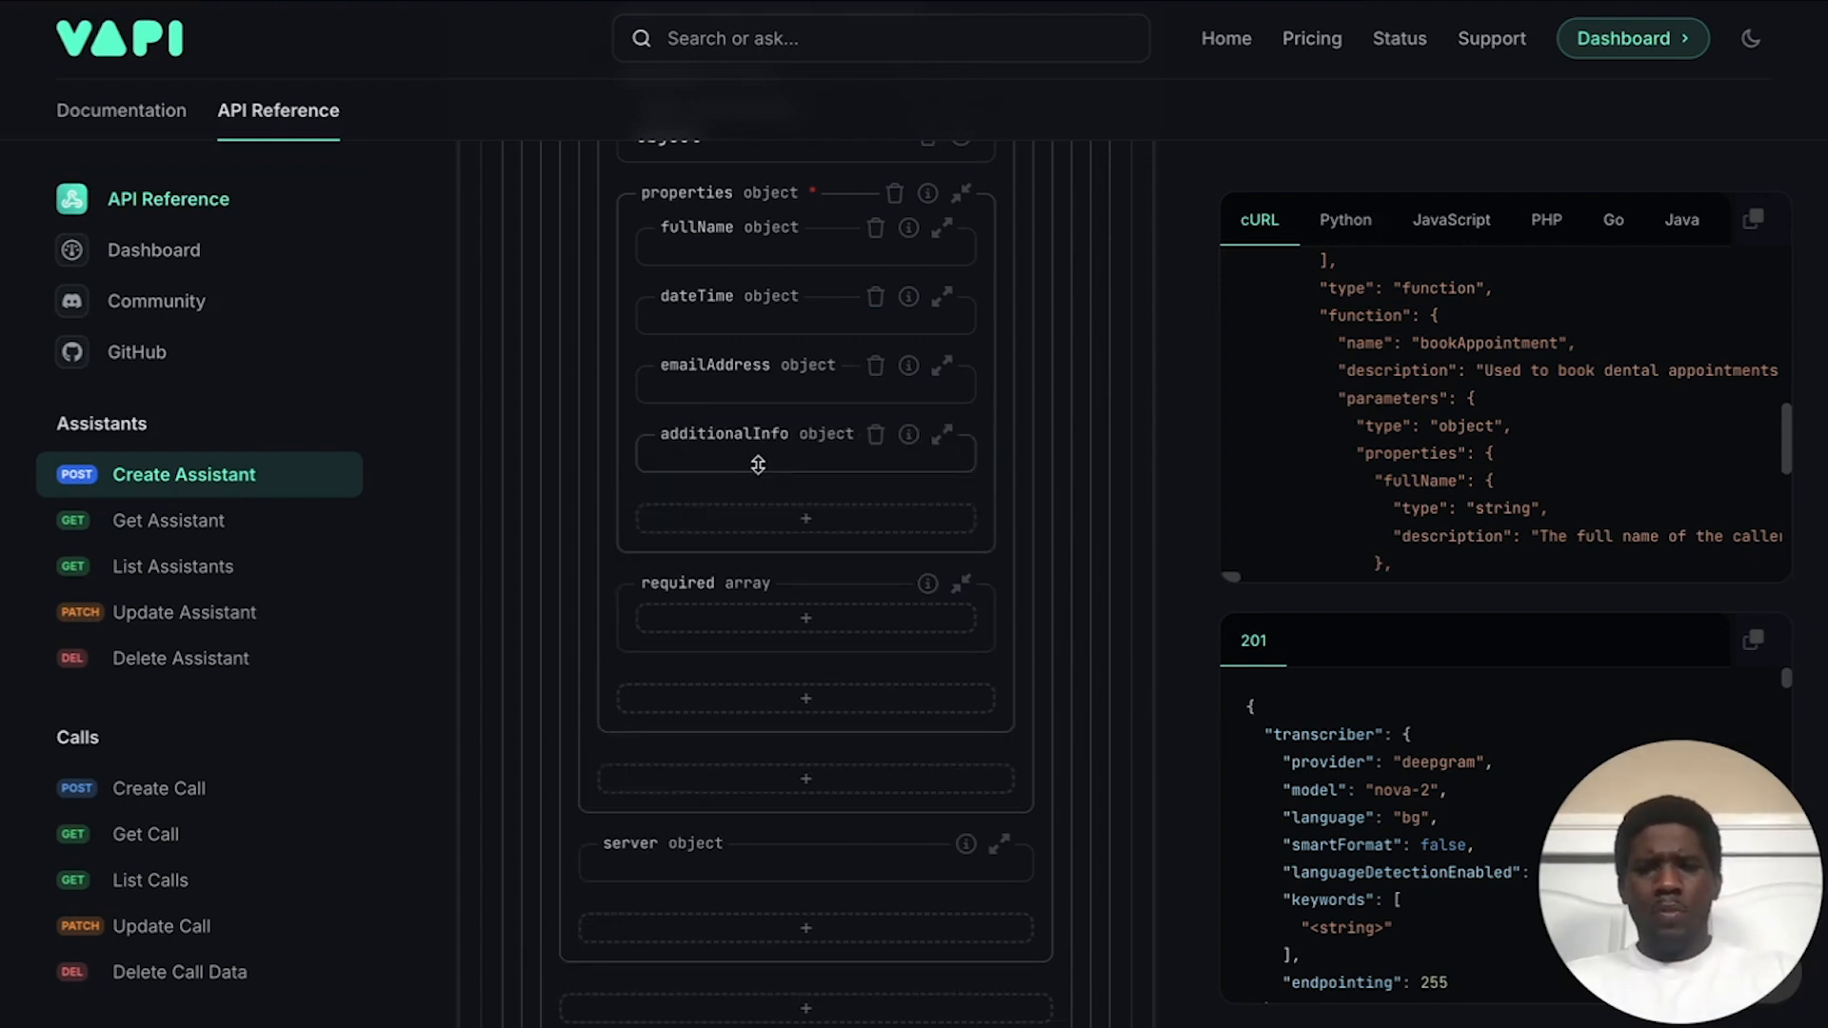
left_click(767, 452)
left_click(749, 507)
left_click(739, 545)
left_click(769, 729)
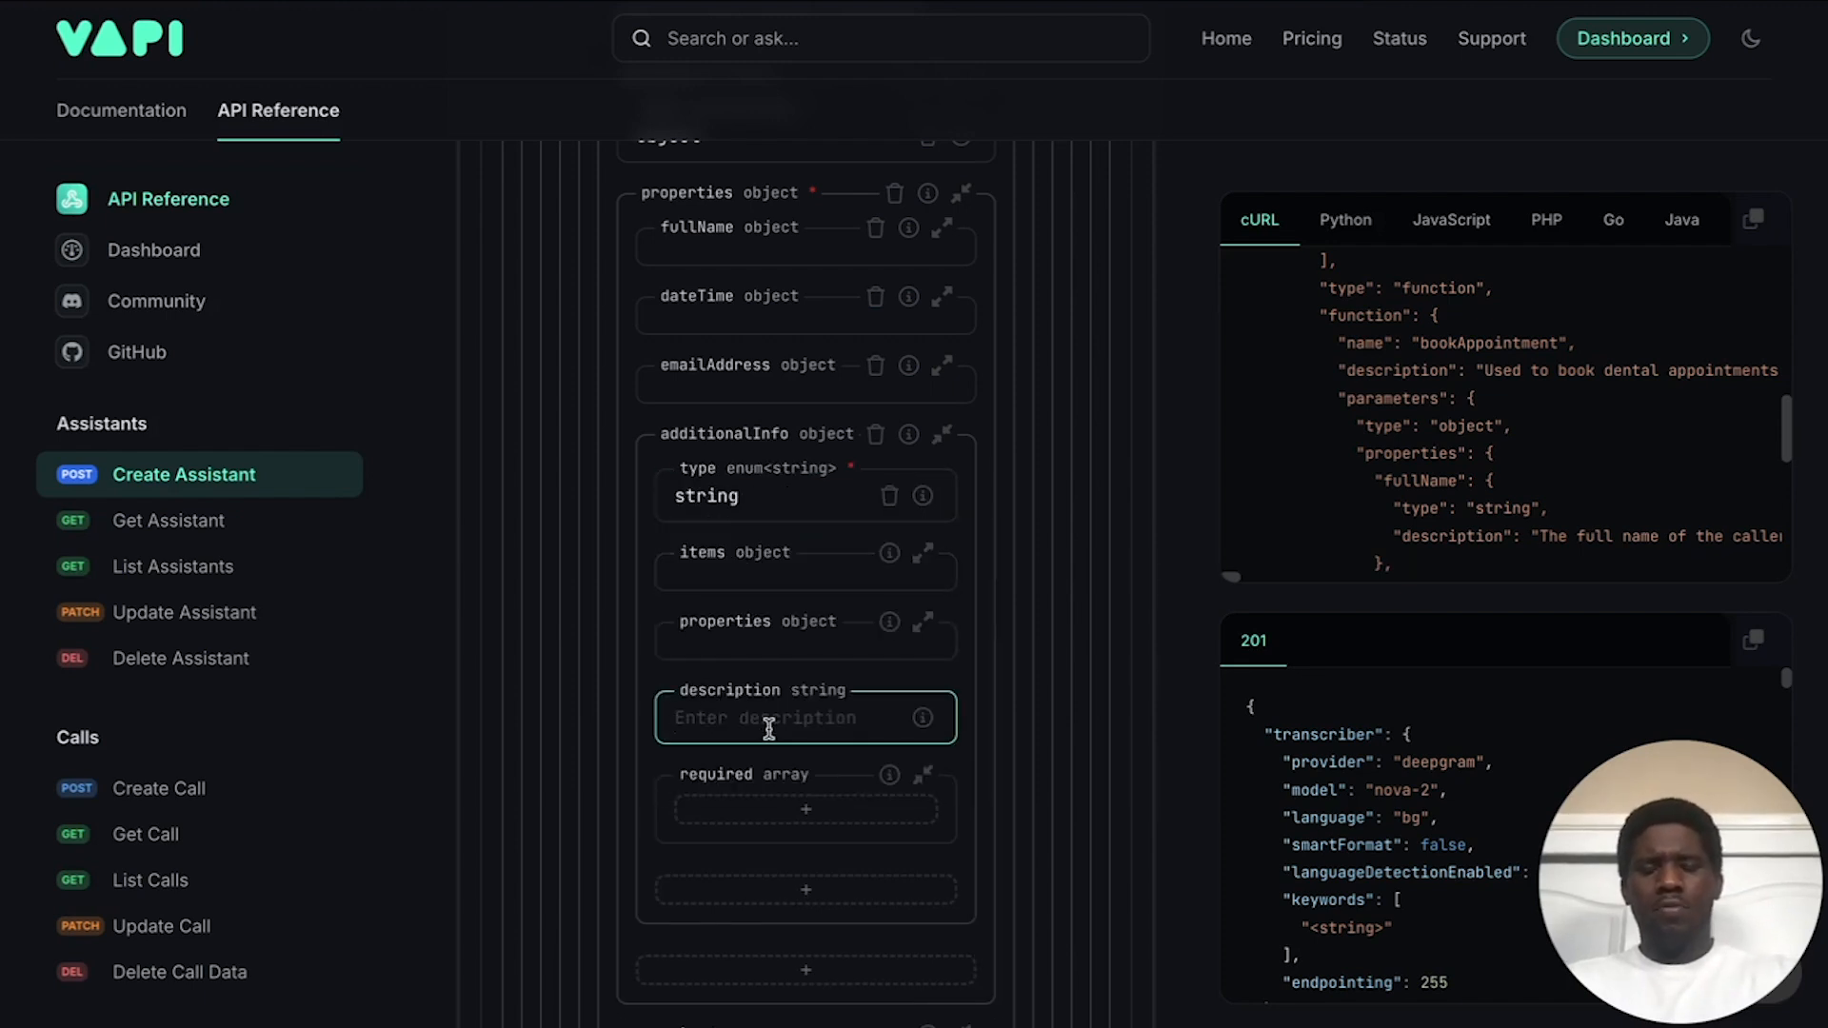
type("The")
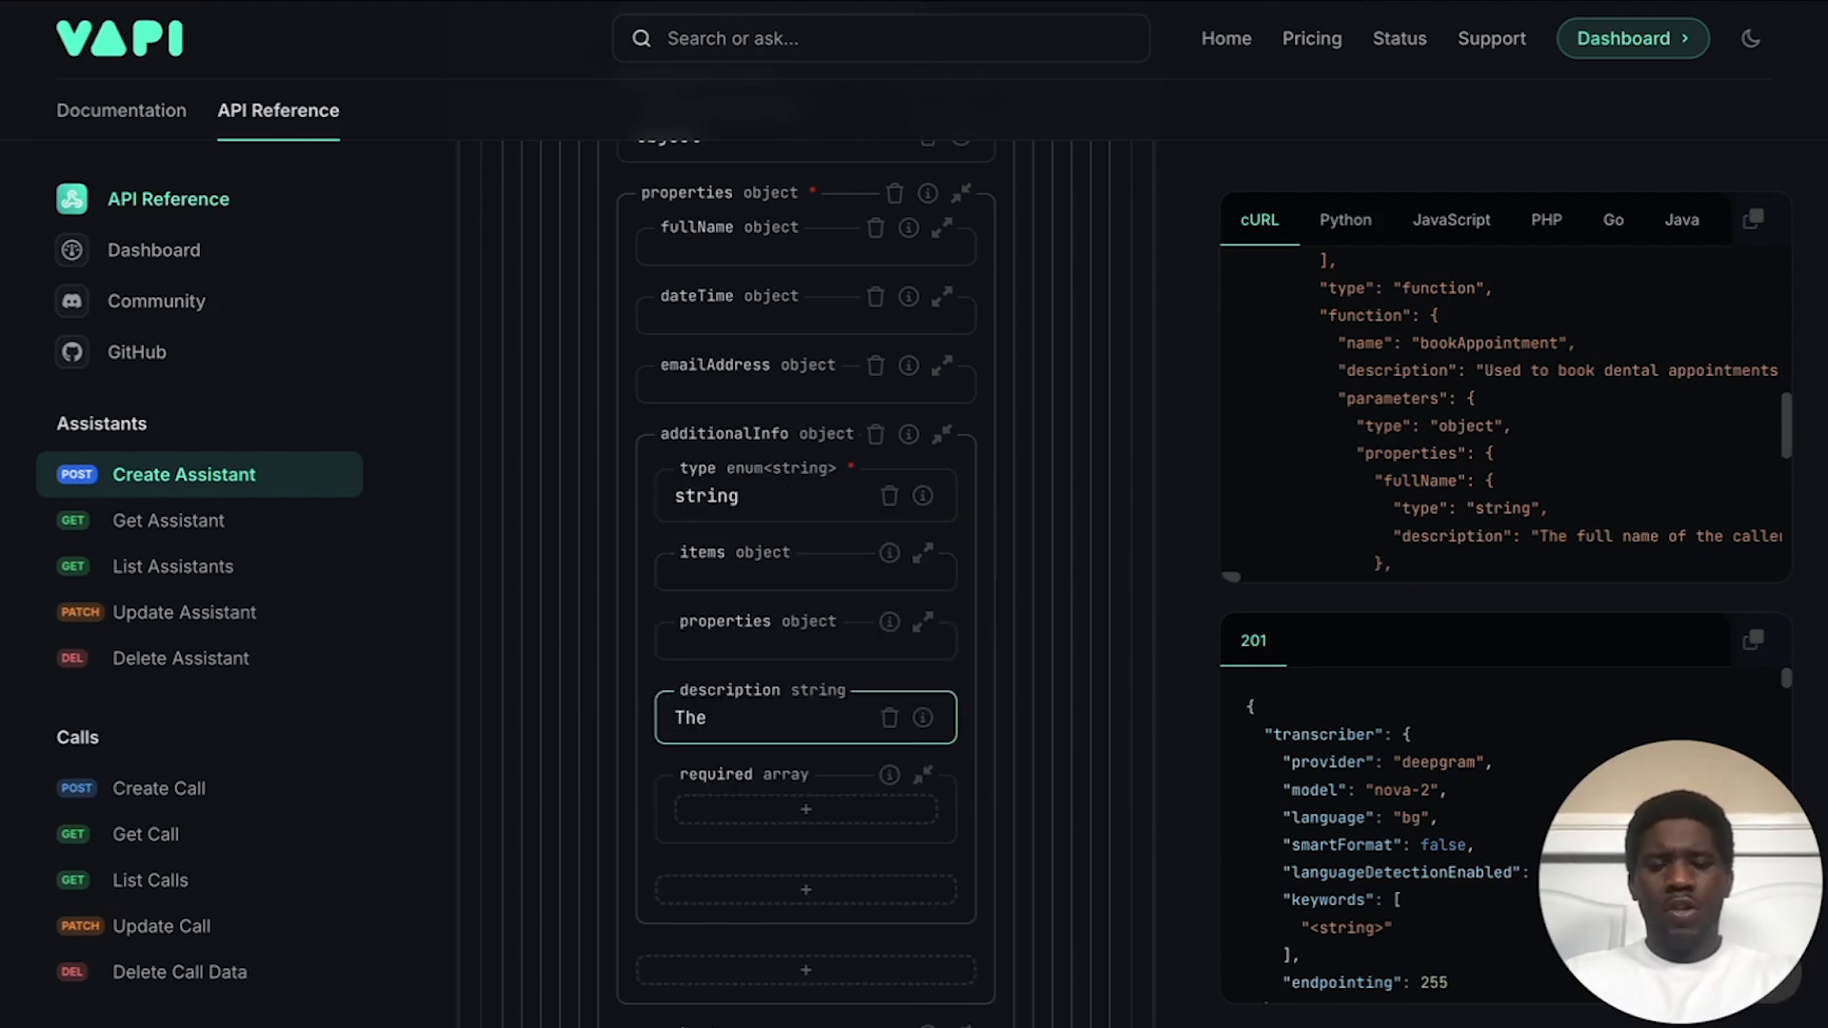
type(" reason fo")
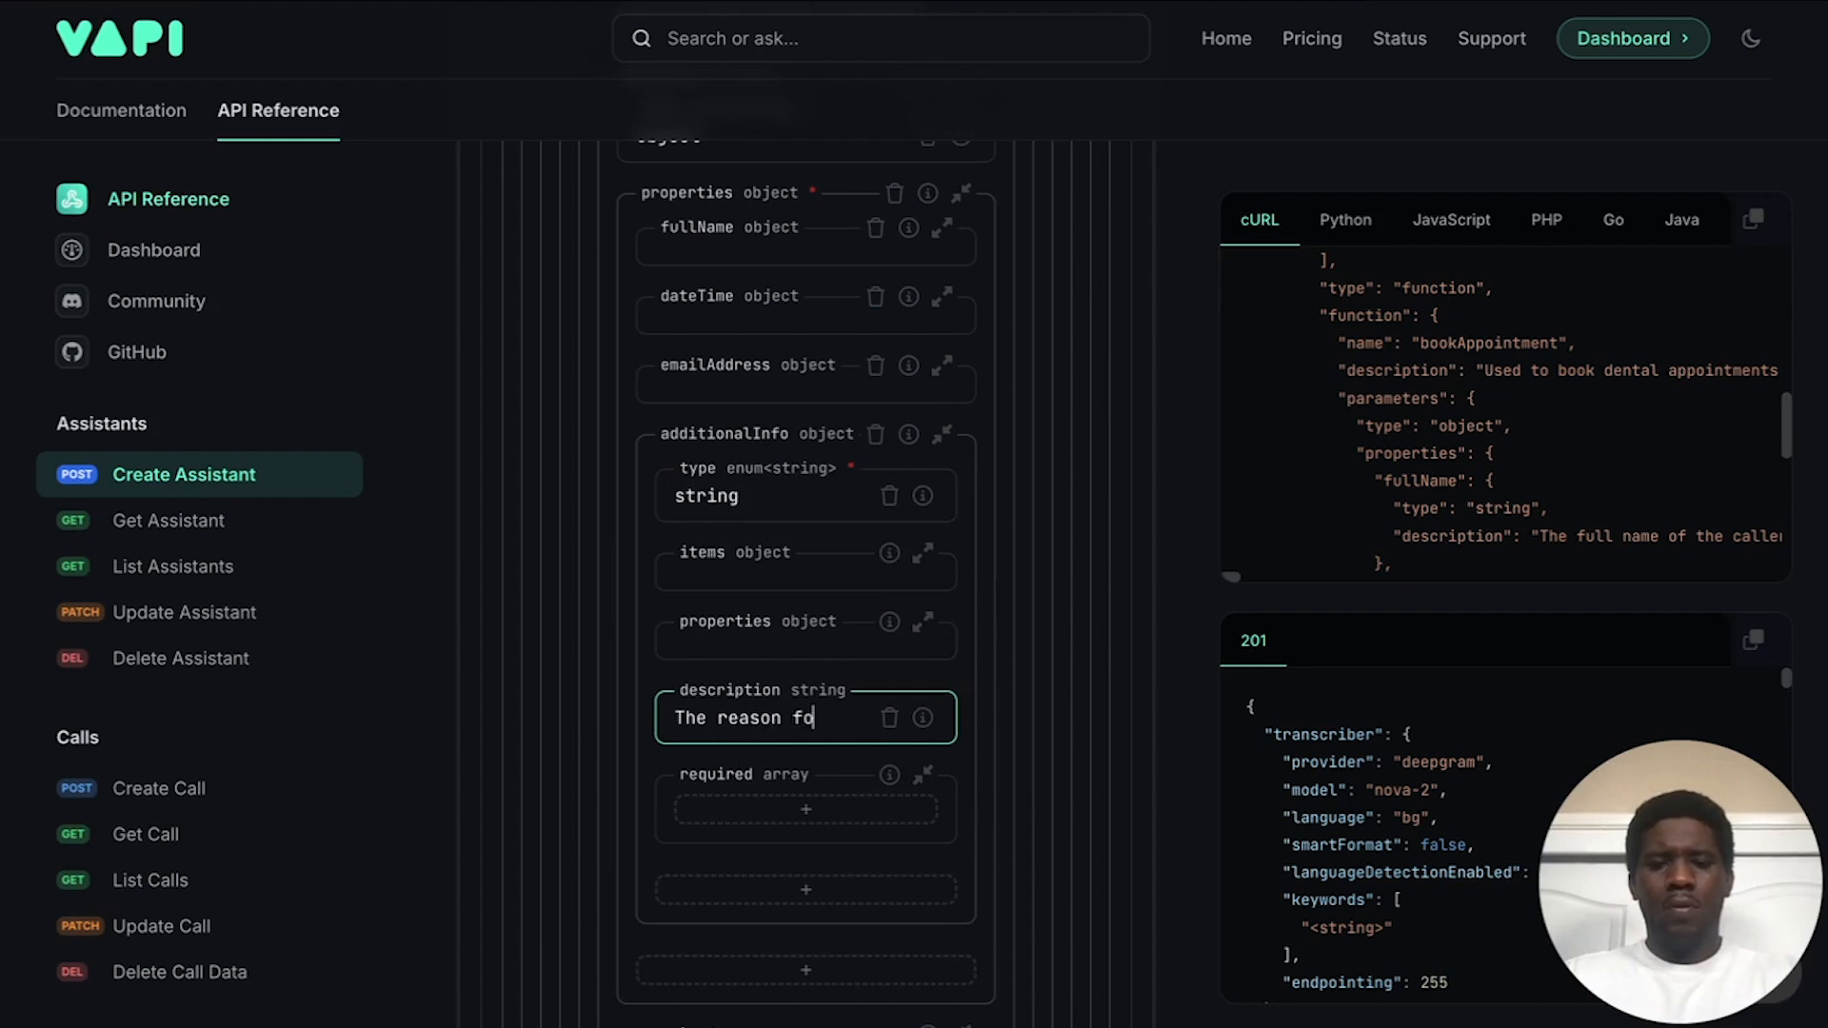
type("r the appointme")
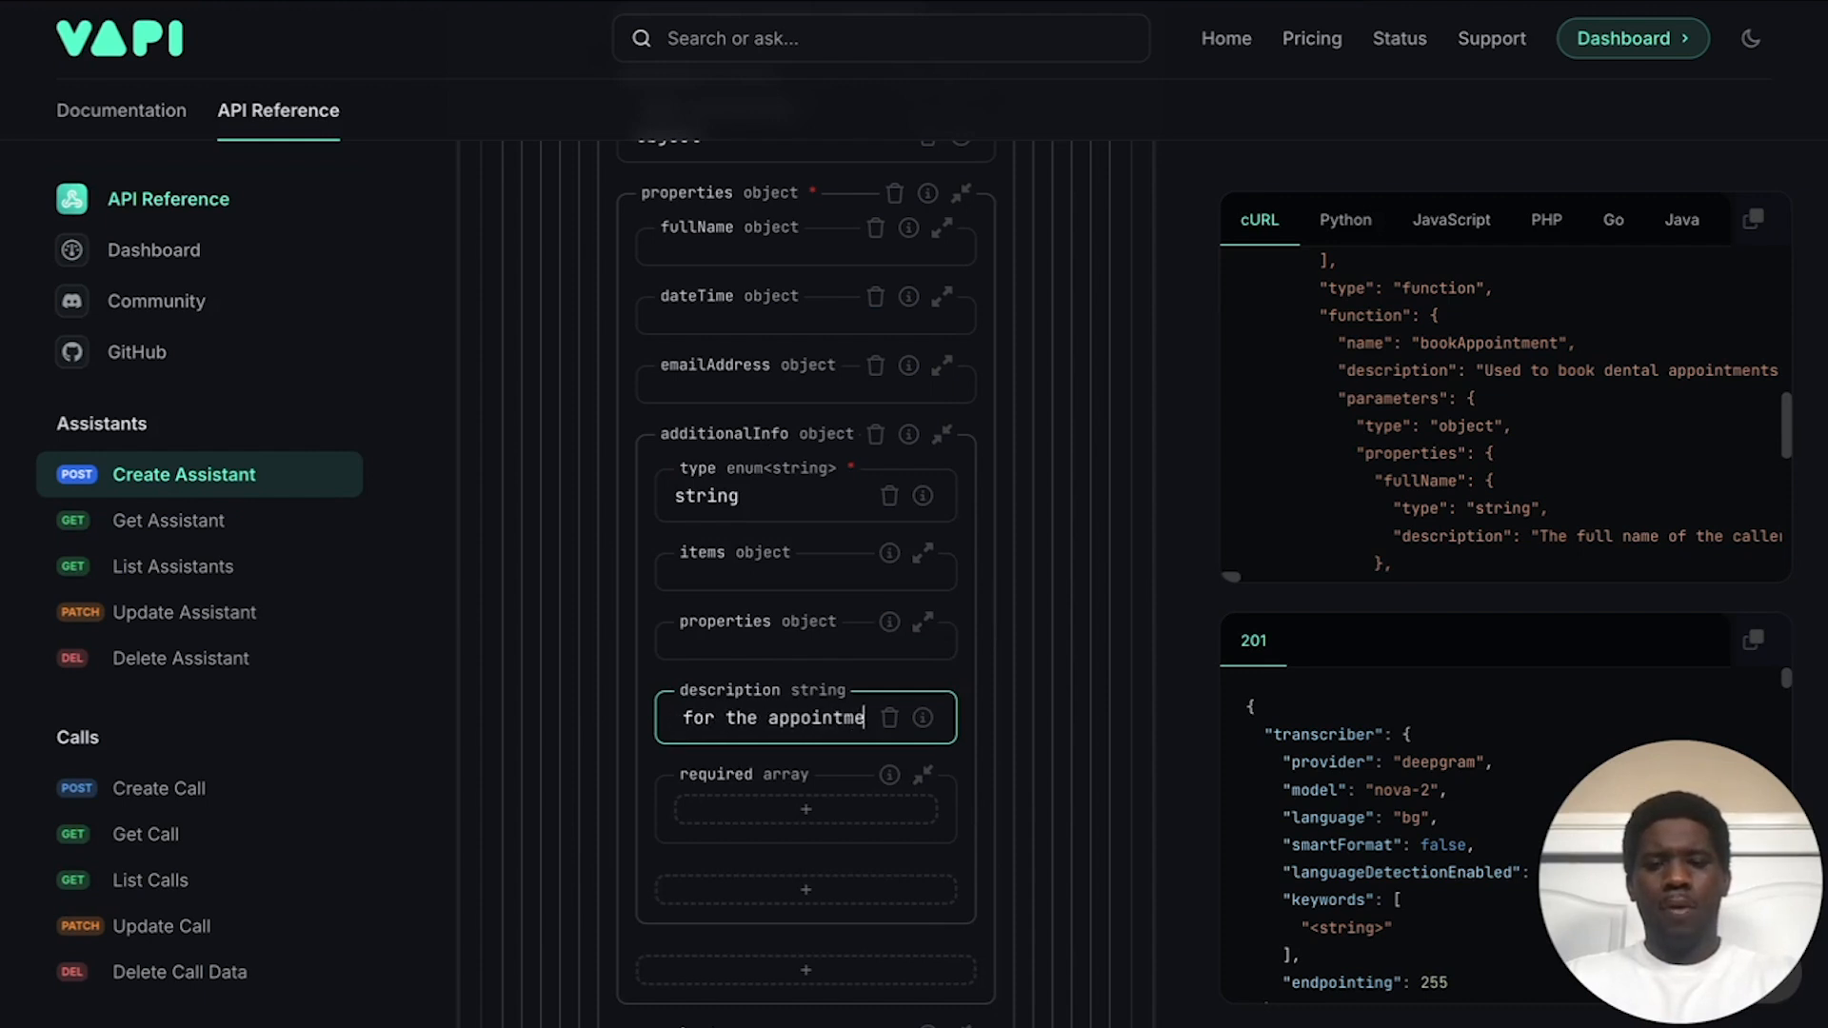
type("nt.")
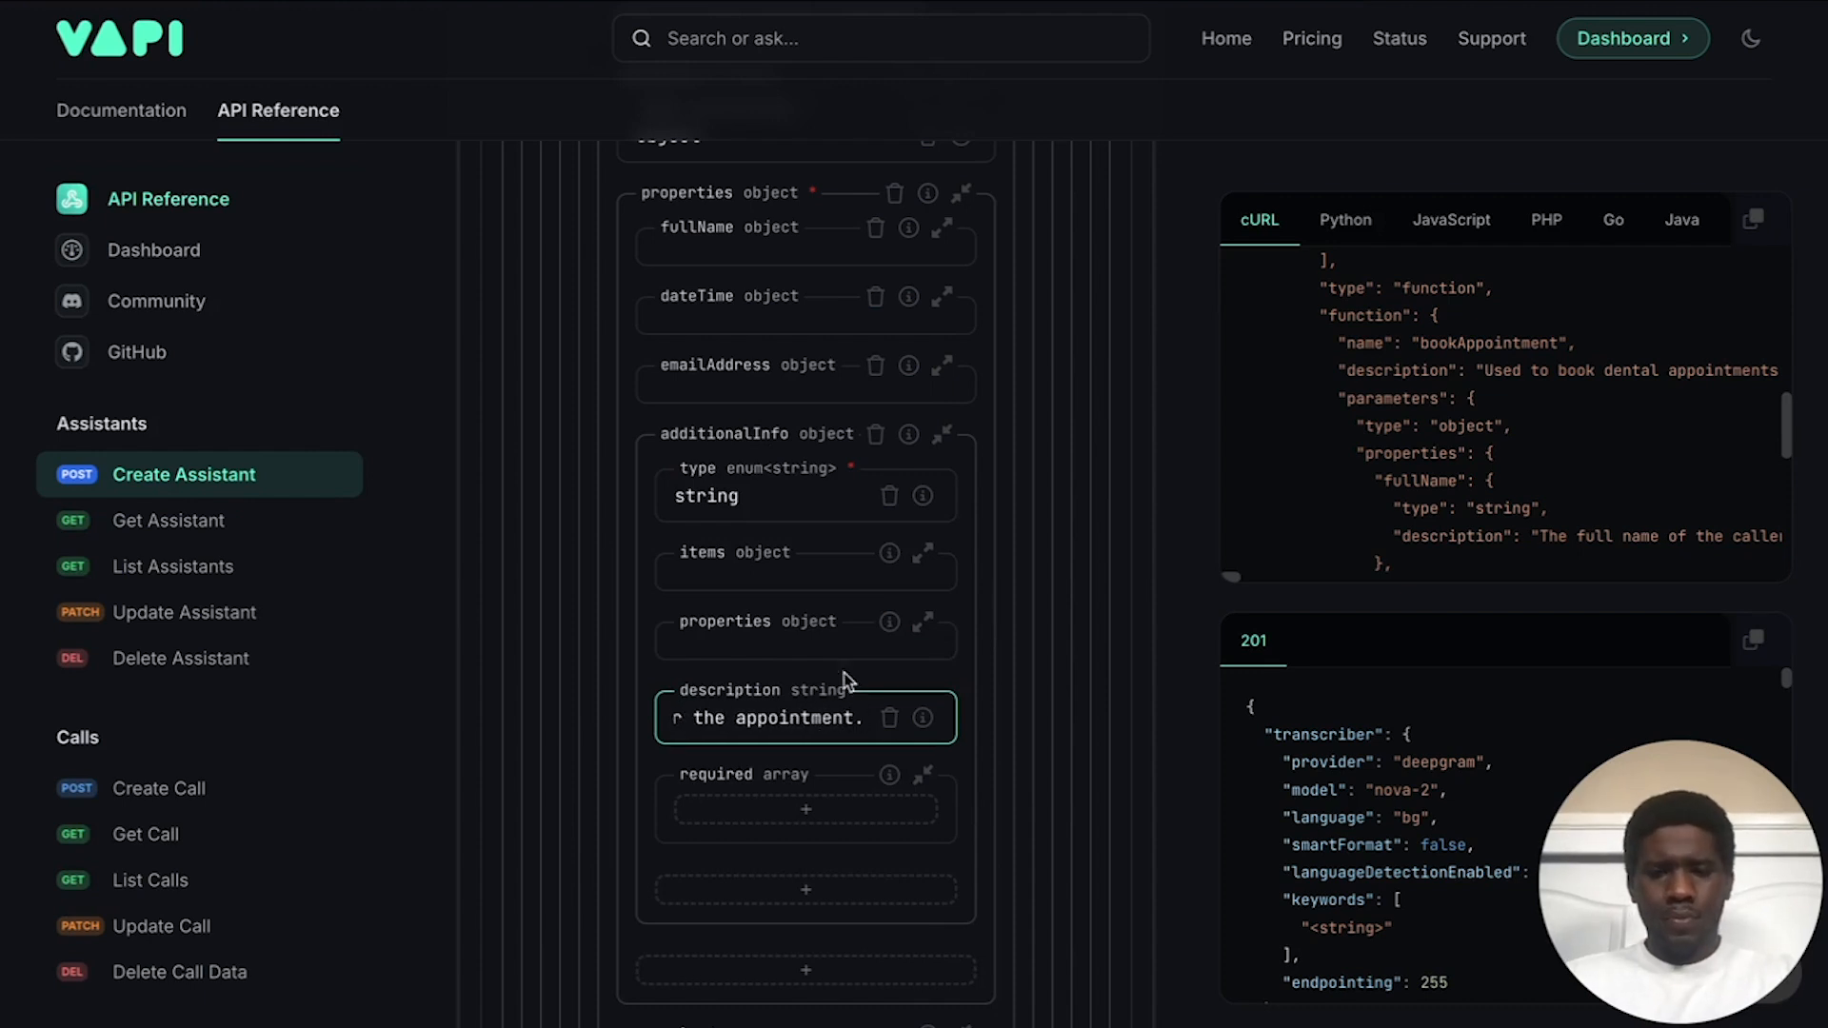
left_click(884, 678)
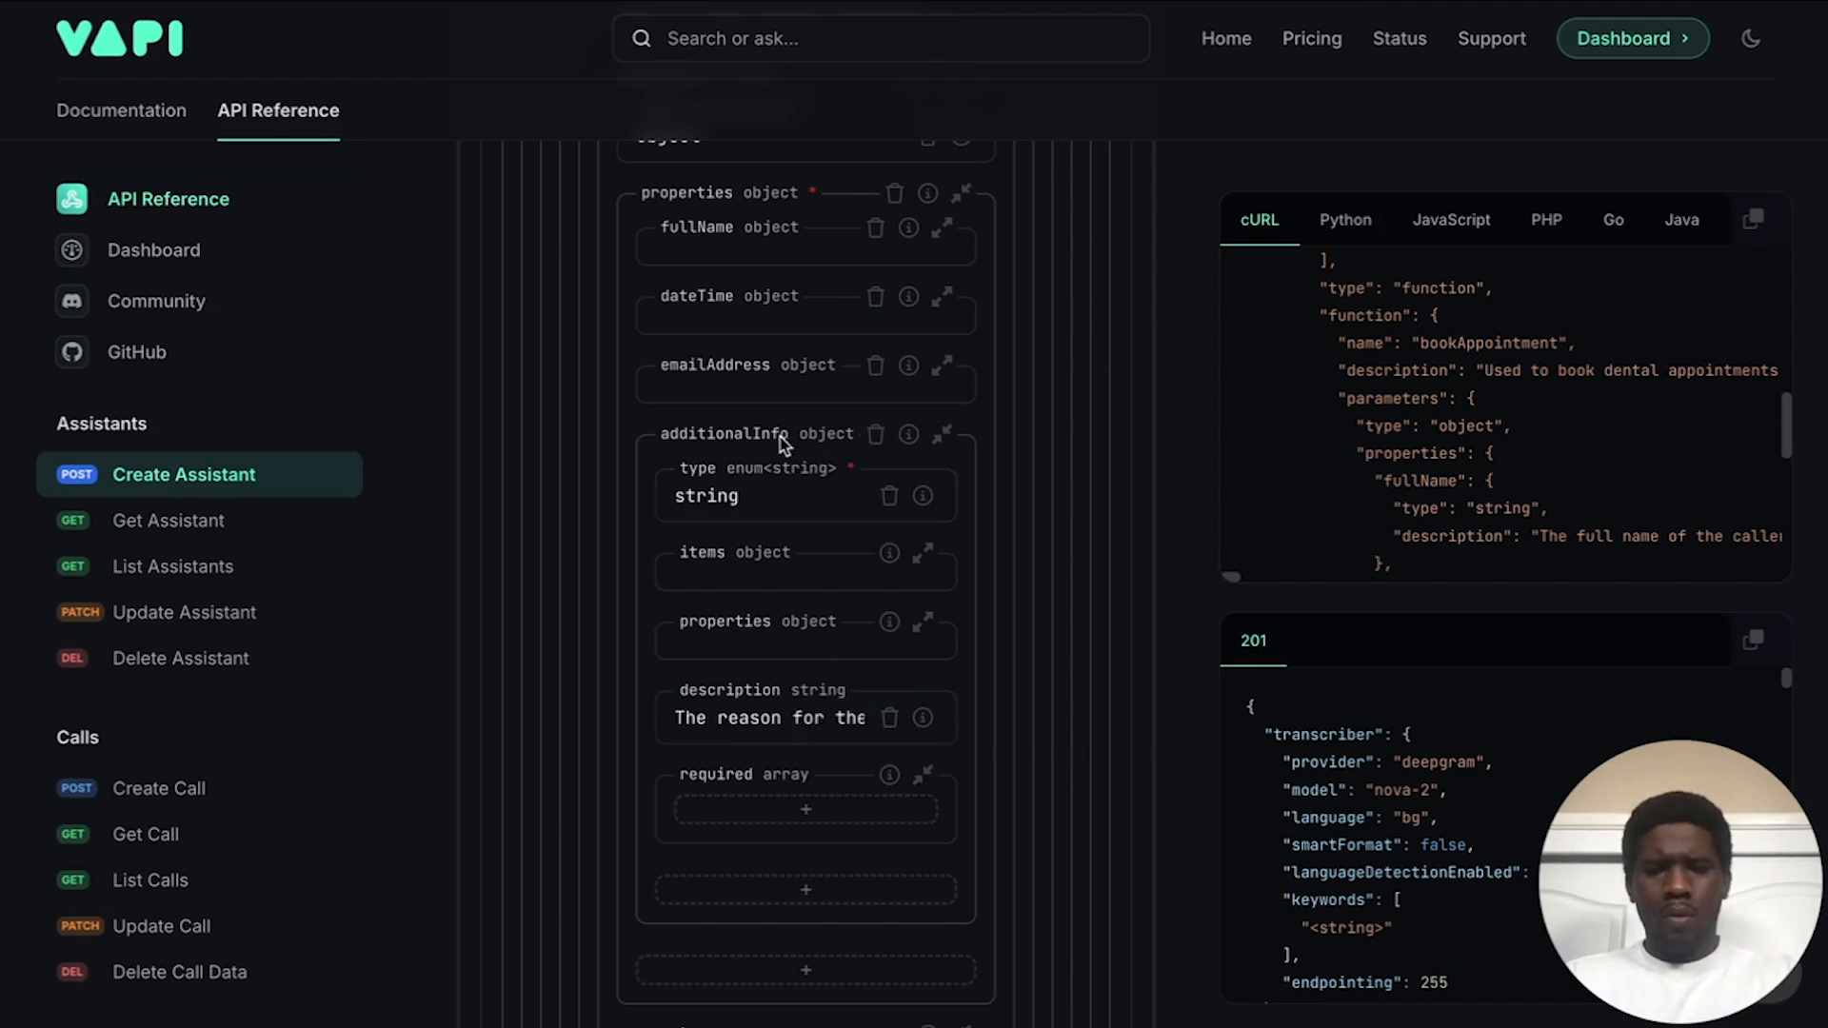
left_click(651, 435)
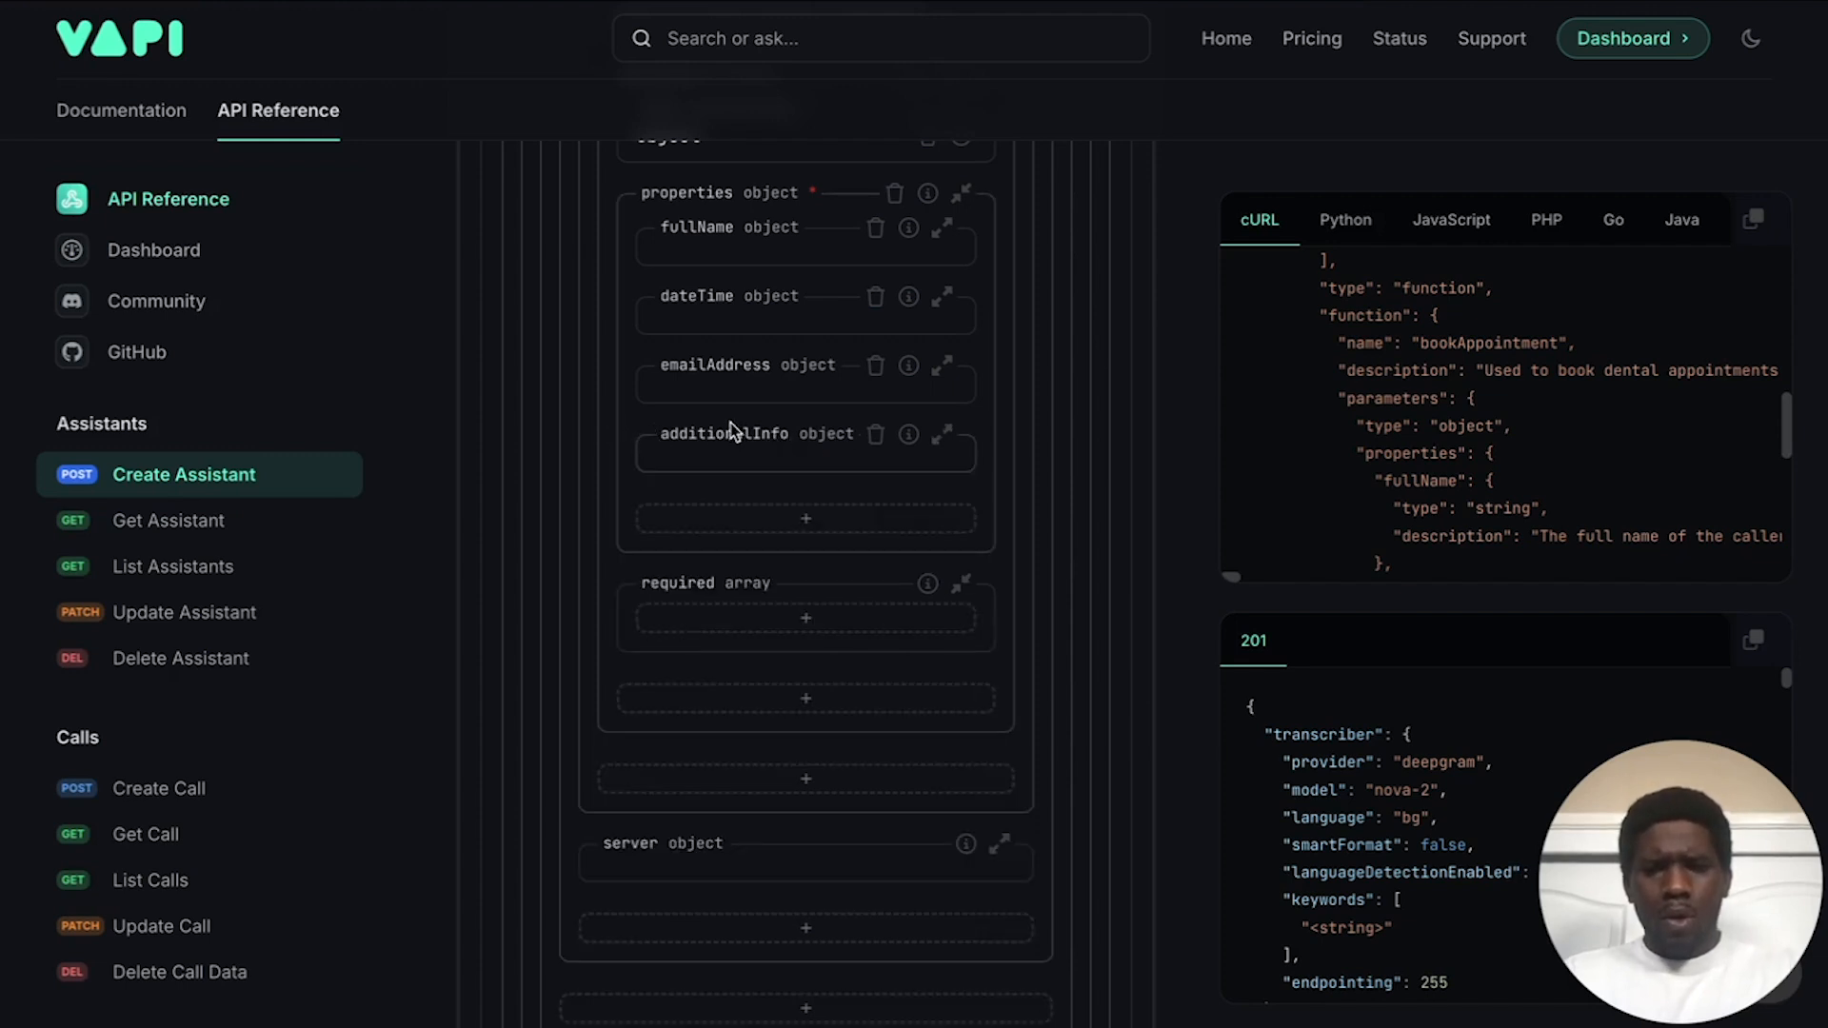
Step: Add datetime to bookAppointment's required parameters list
scroll(738, 431, "down", 2)
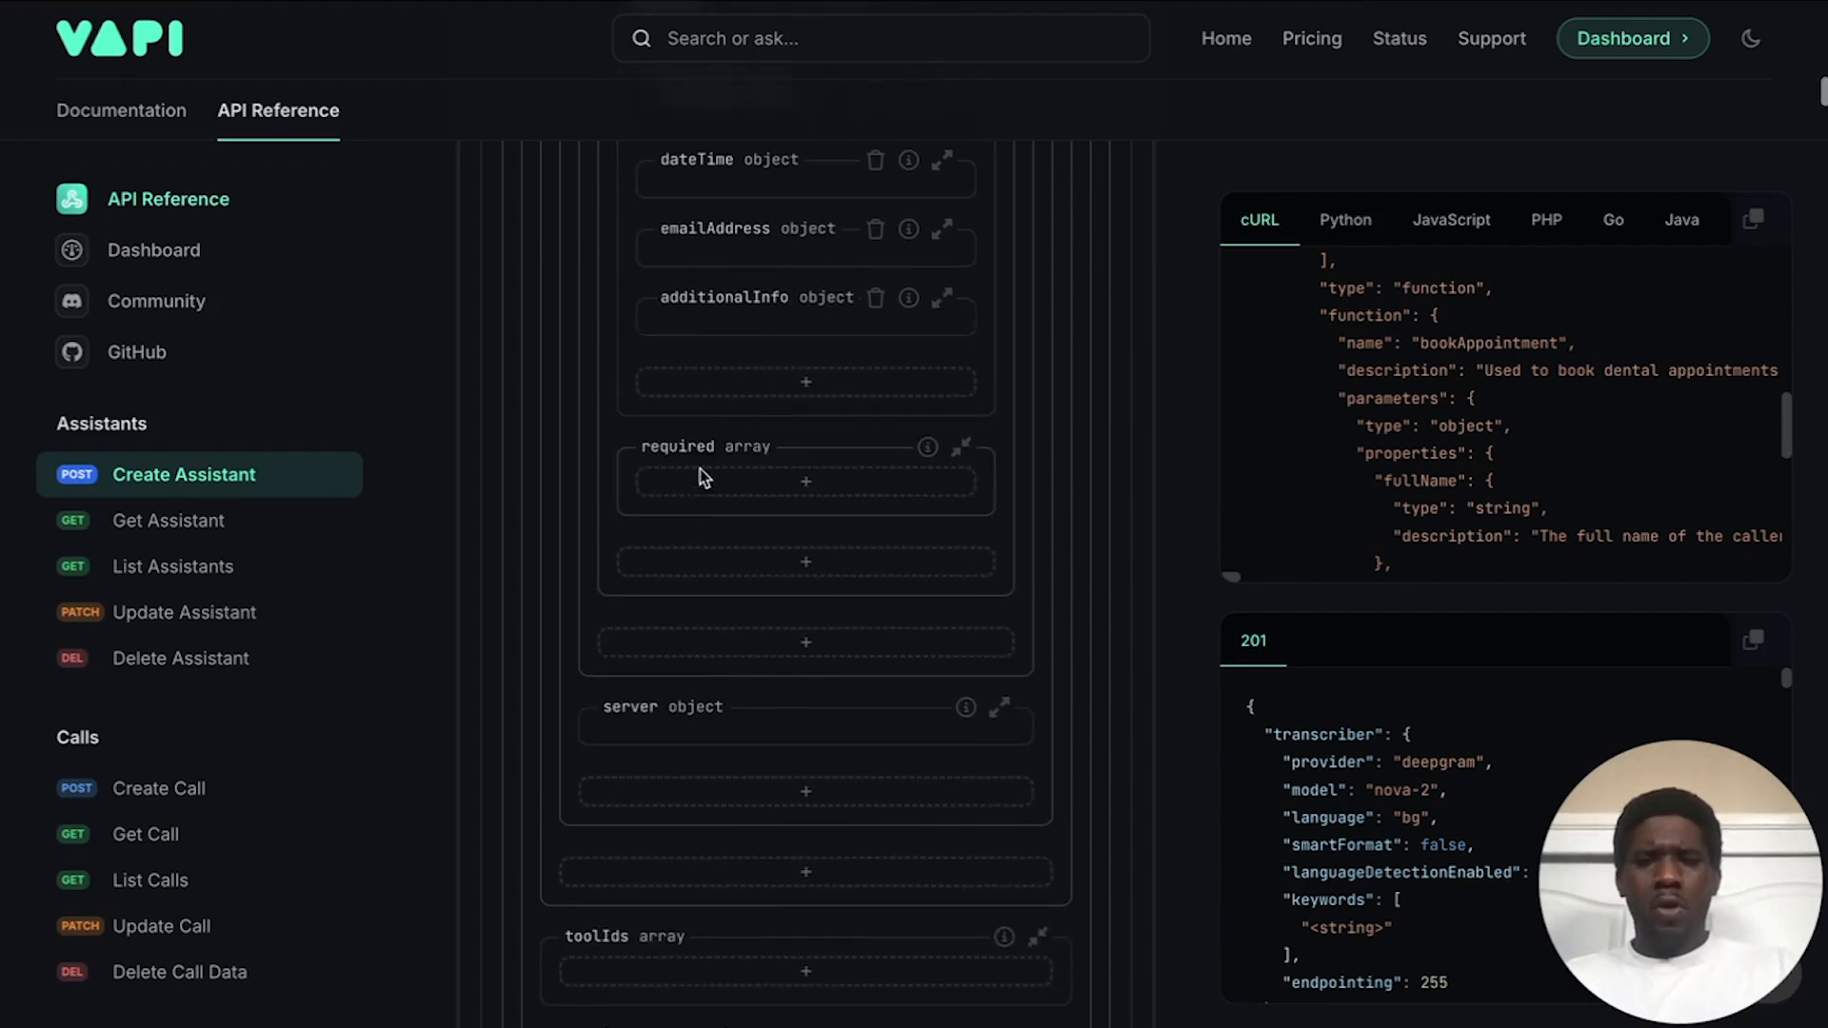
left_click(790, 491)
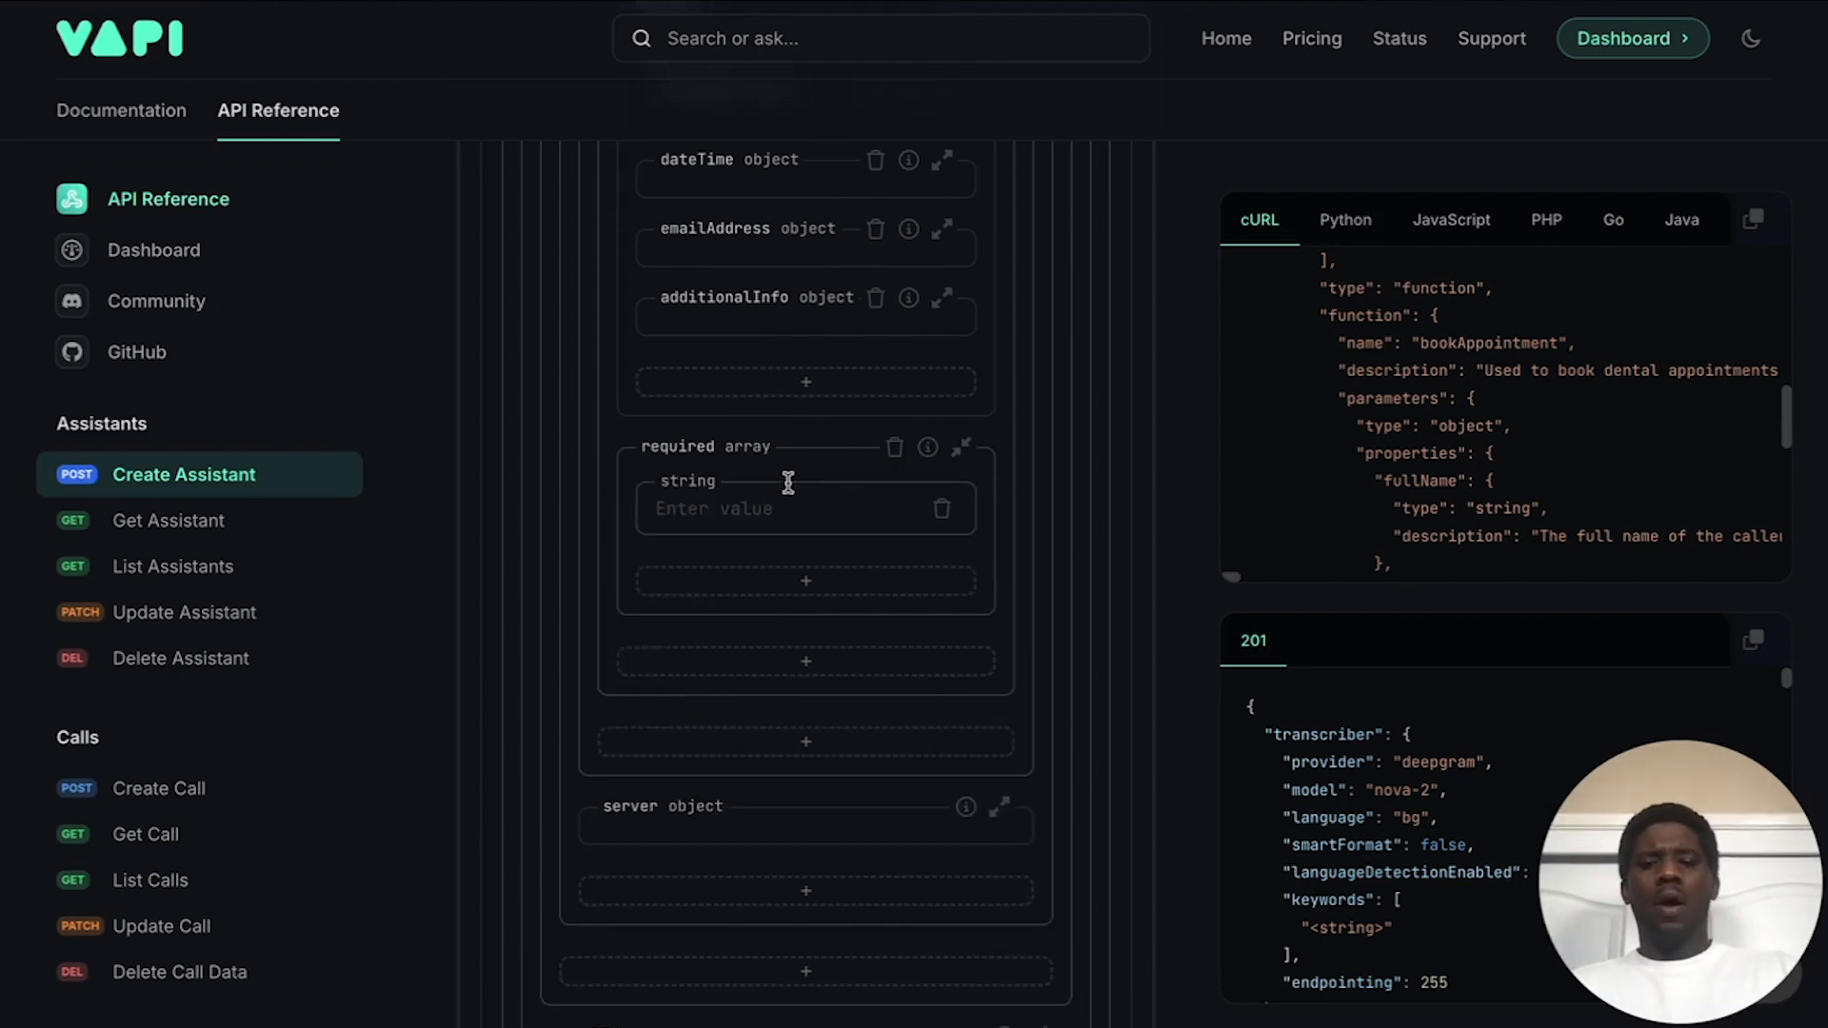
left_click(786, 512)
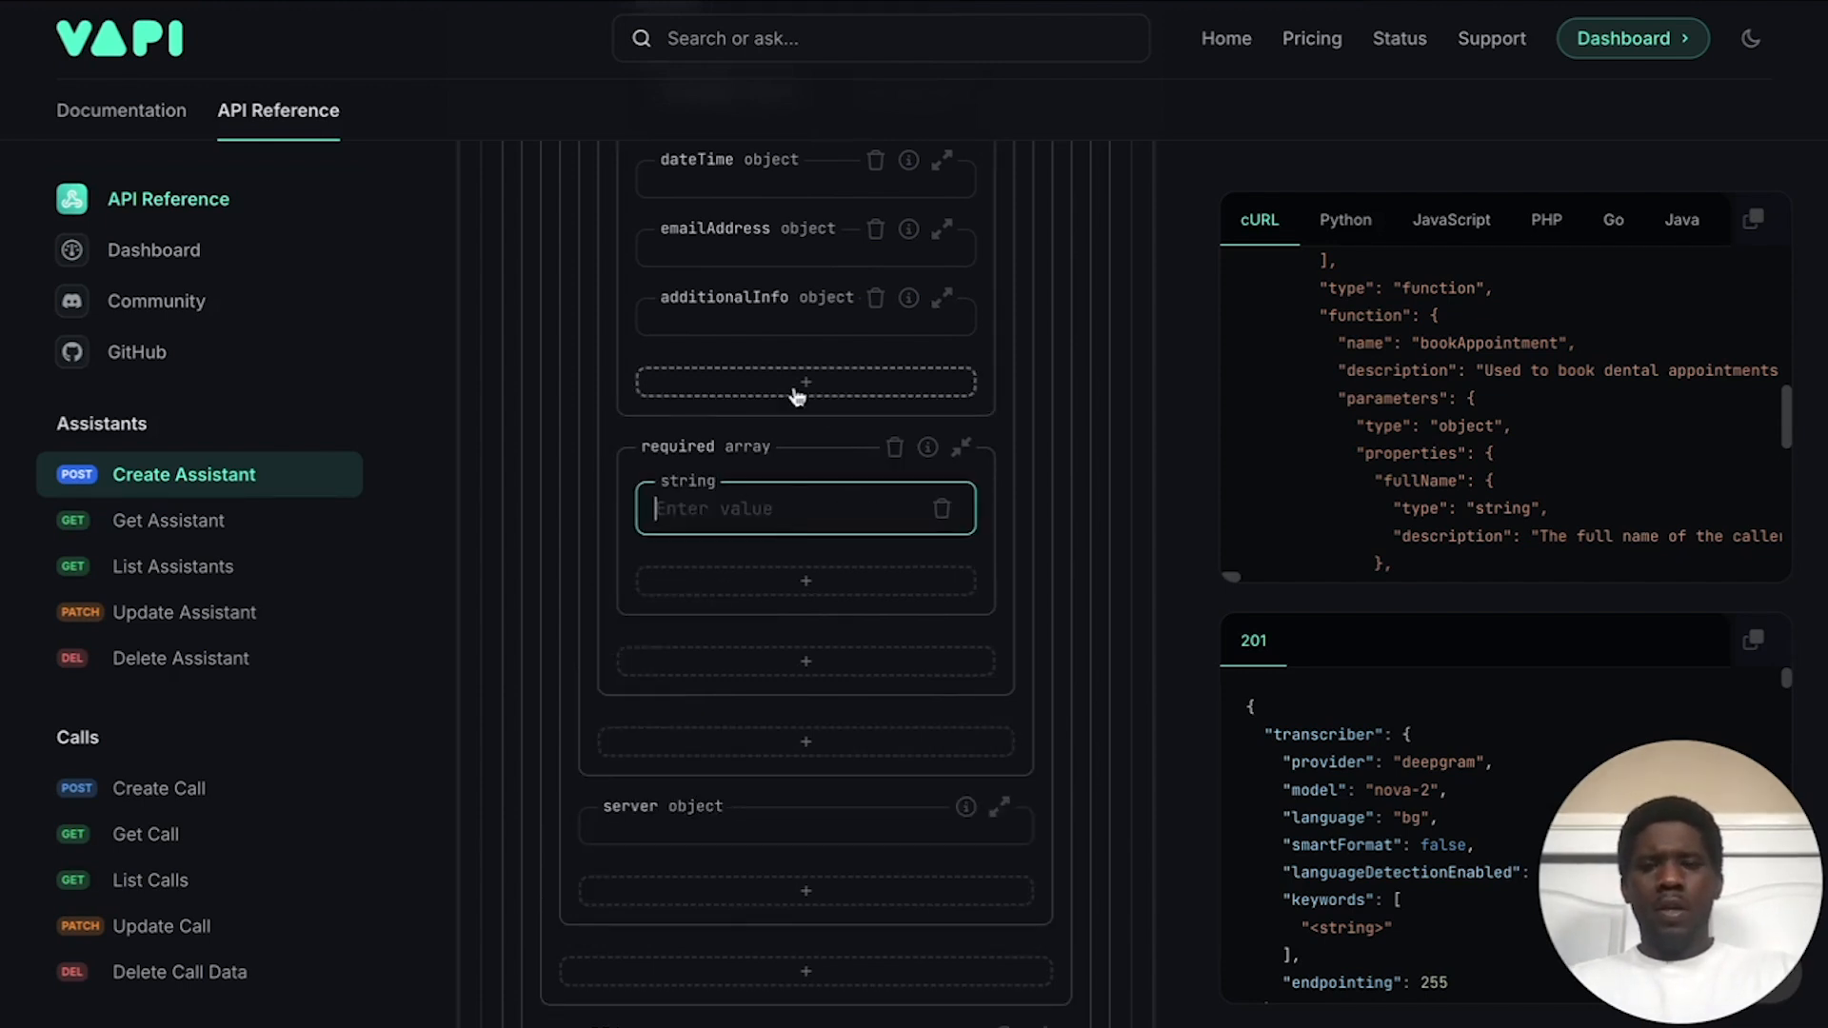
scroll(800, 392, "up", 1)
type("datetime")
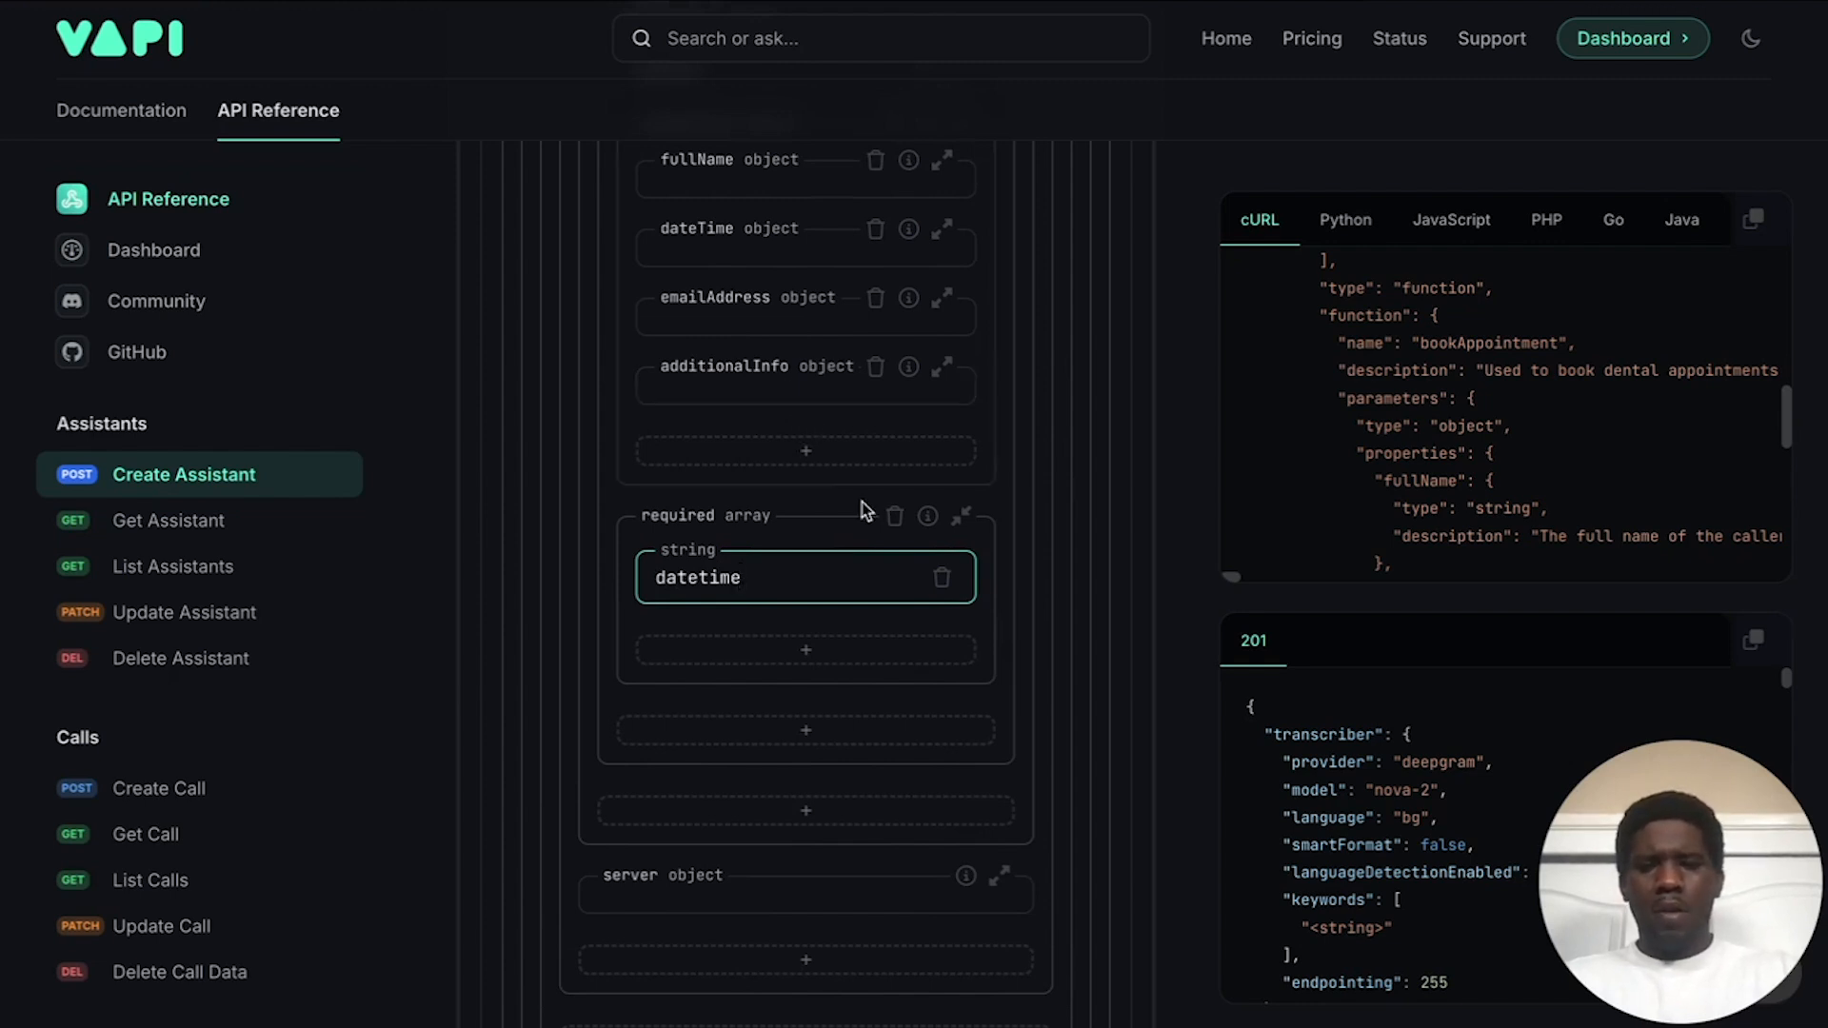
left_click(805, 542)
Step: Expand the tool's server object and select its url field
scroll(783, 563, "down", 5)
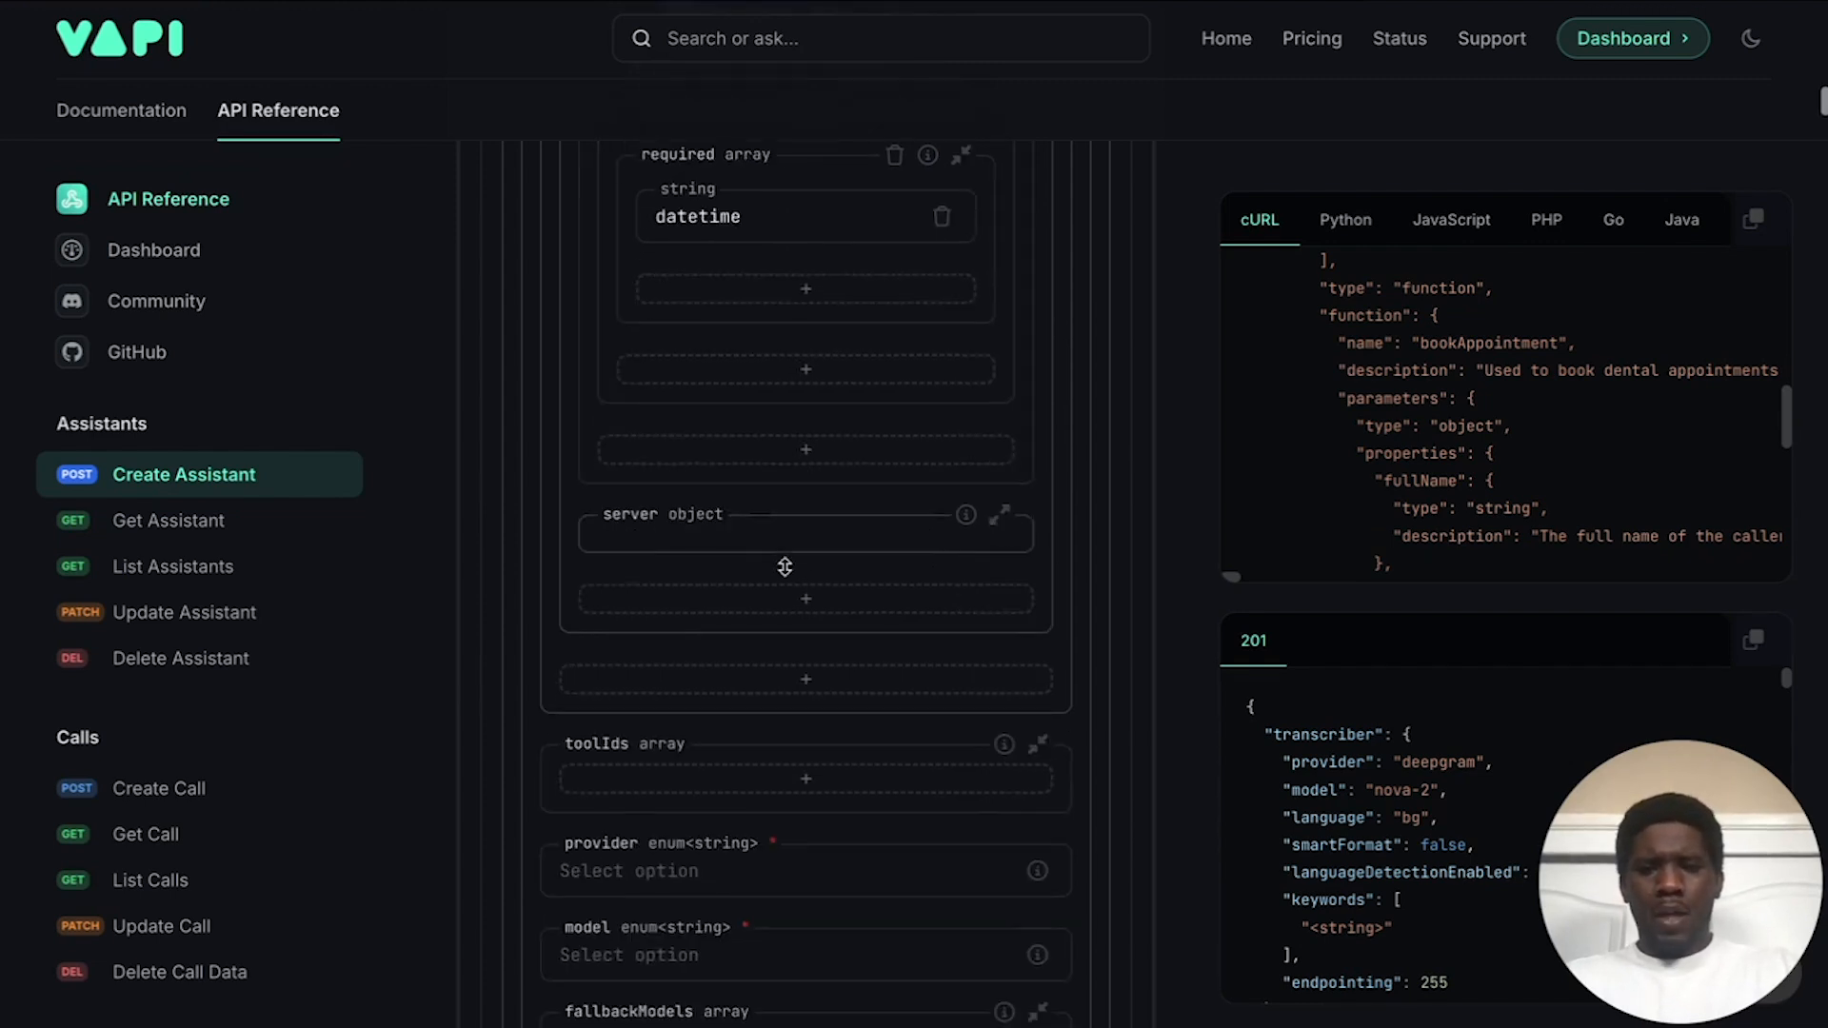
left_click(785, 567)
scroll(729, 583, "down", 1)
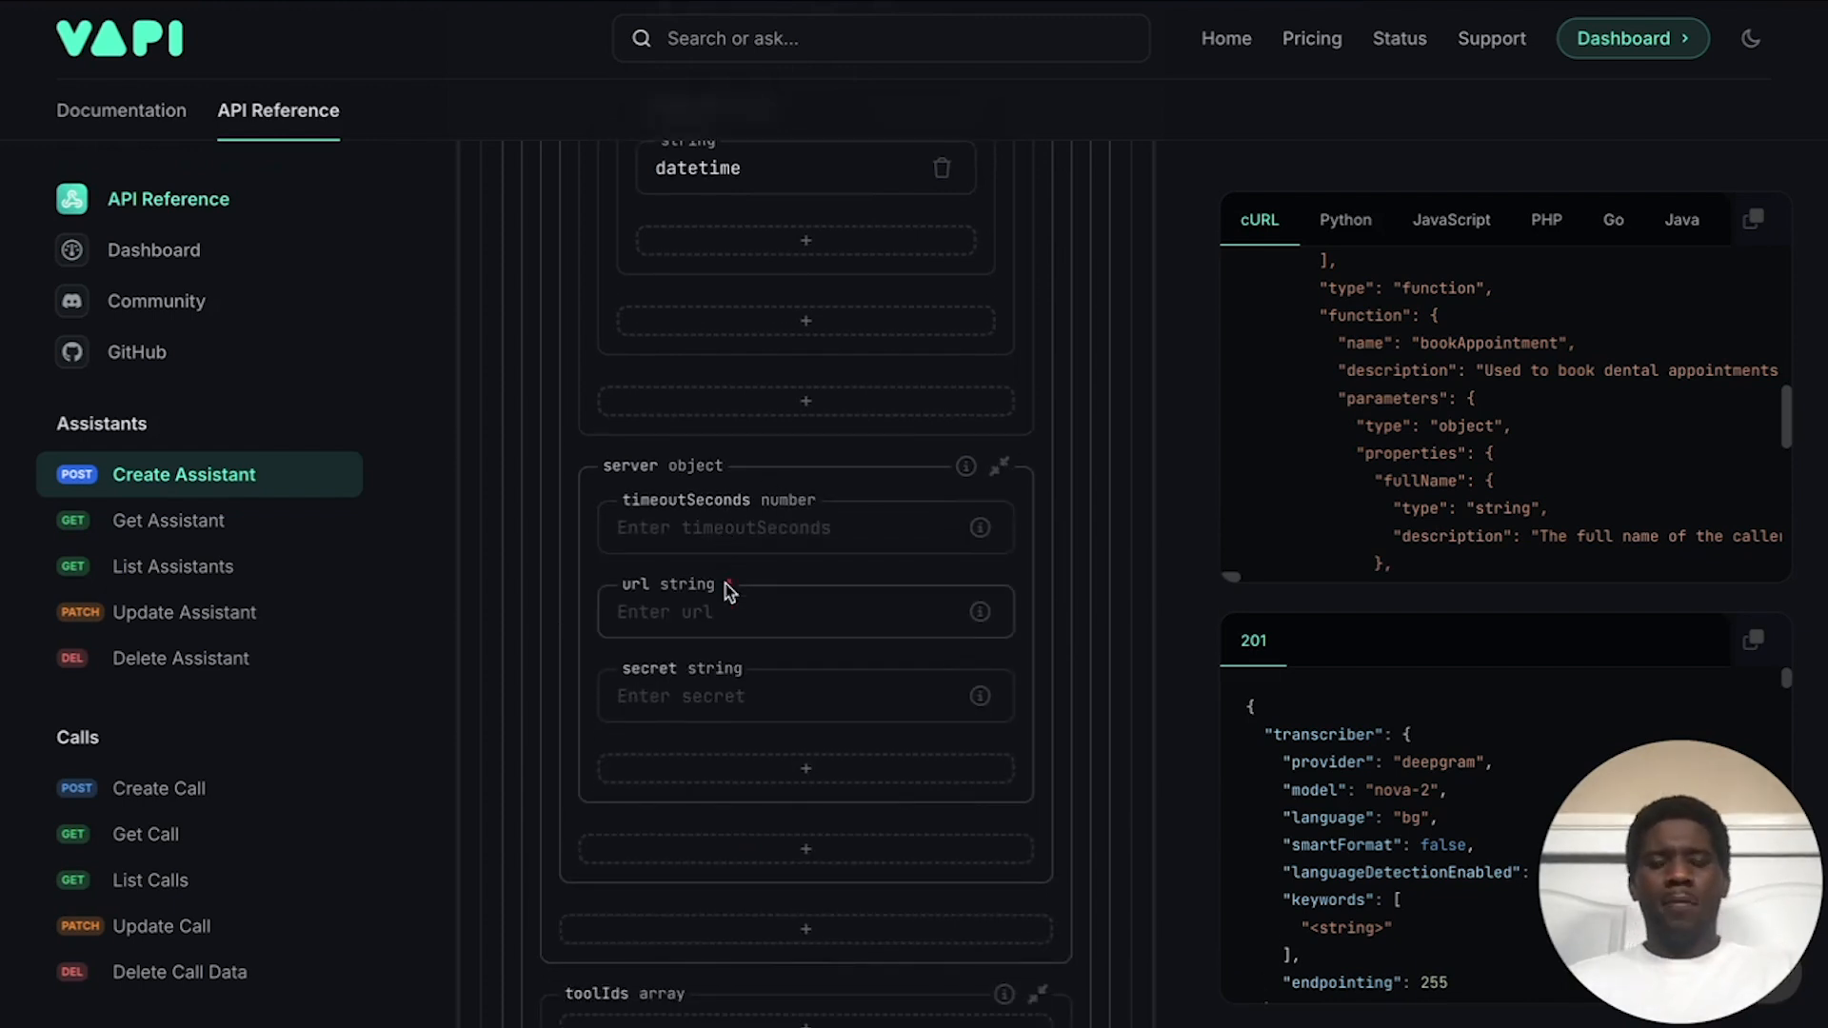
scroll(726, 590, "down", 1)
left_click(708, 566)
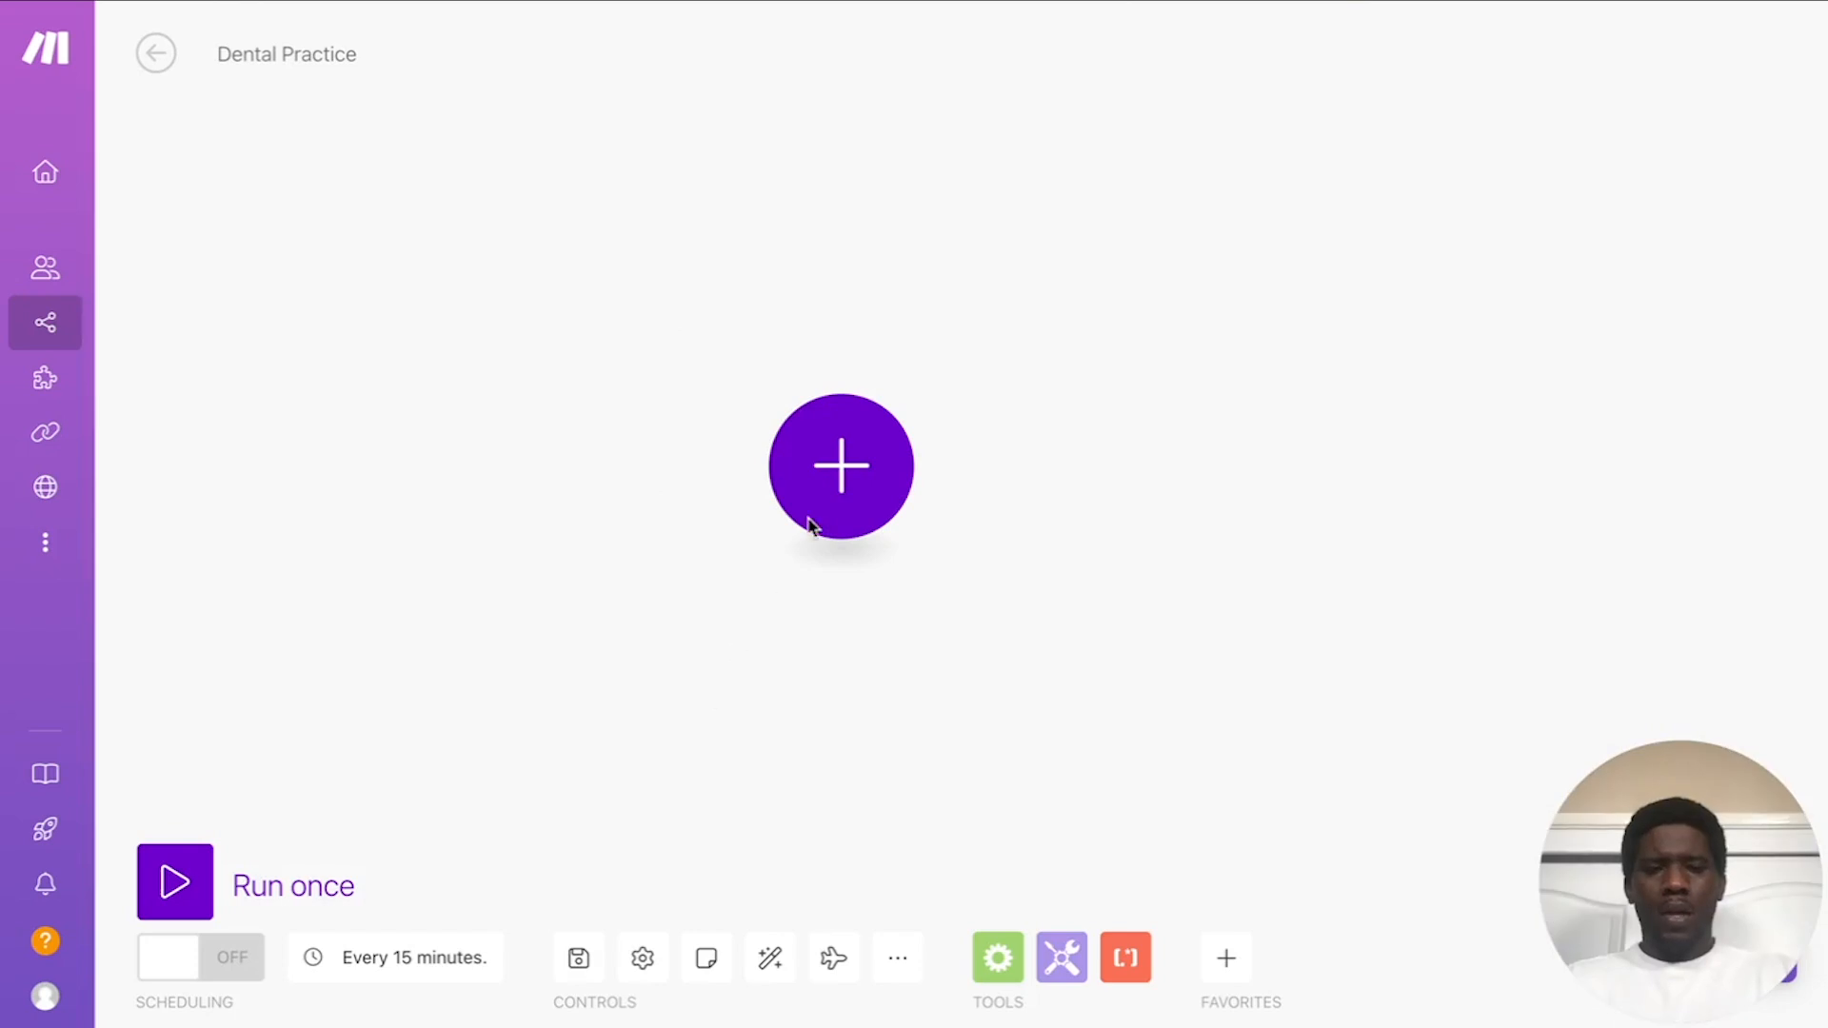
Step: Add a Webhooks Custom webhook trigger as the scenario's first module
left_click(842, 473)
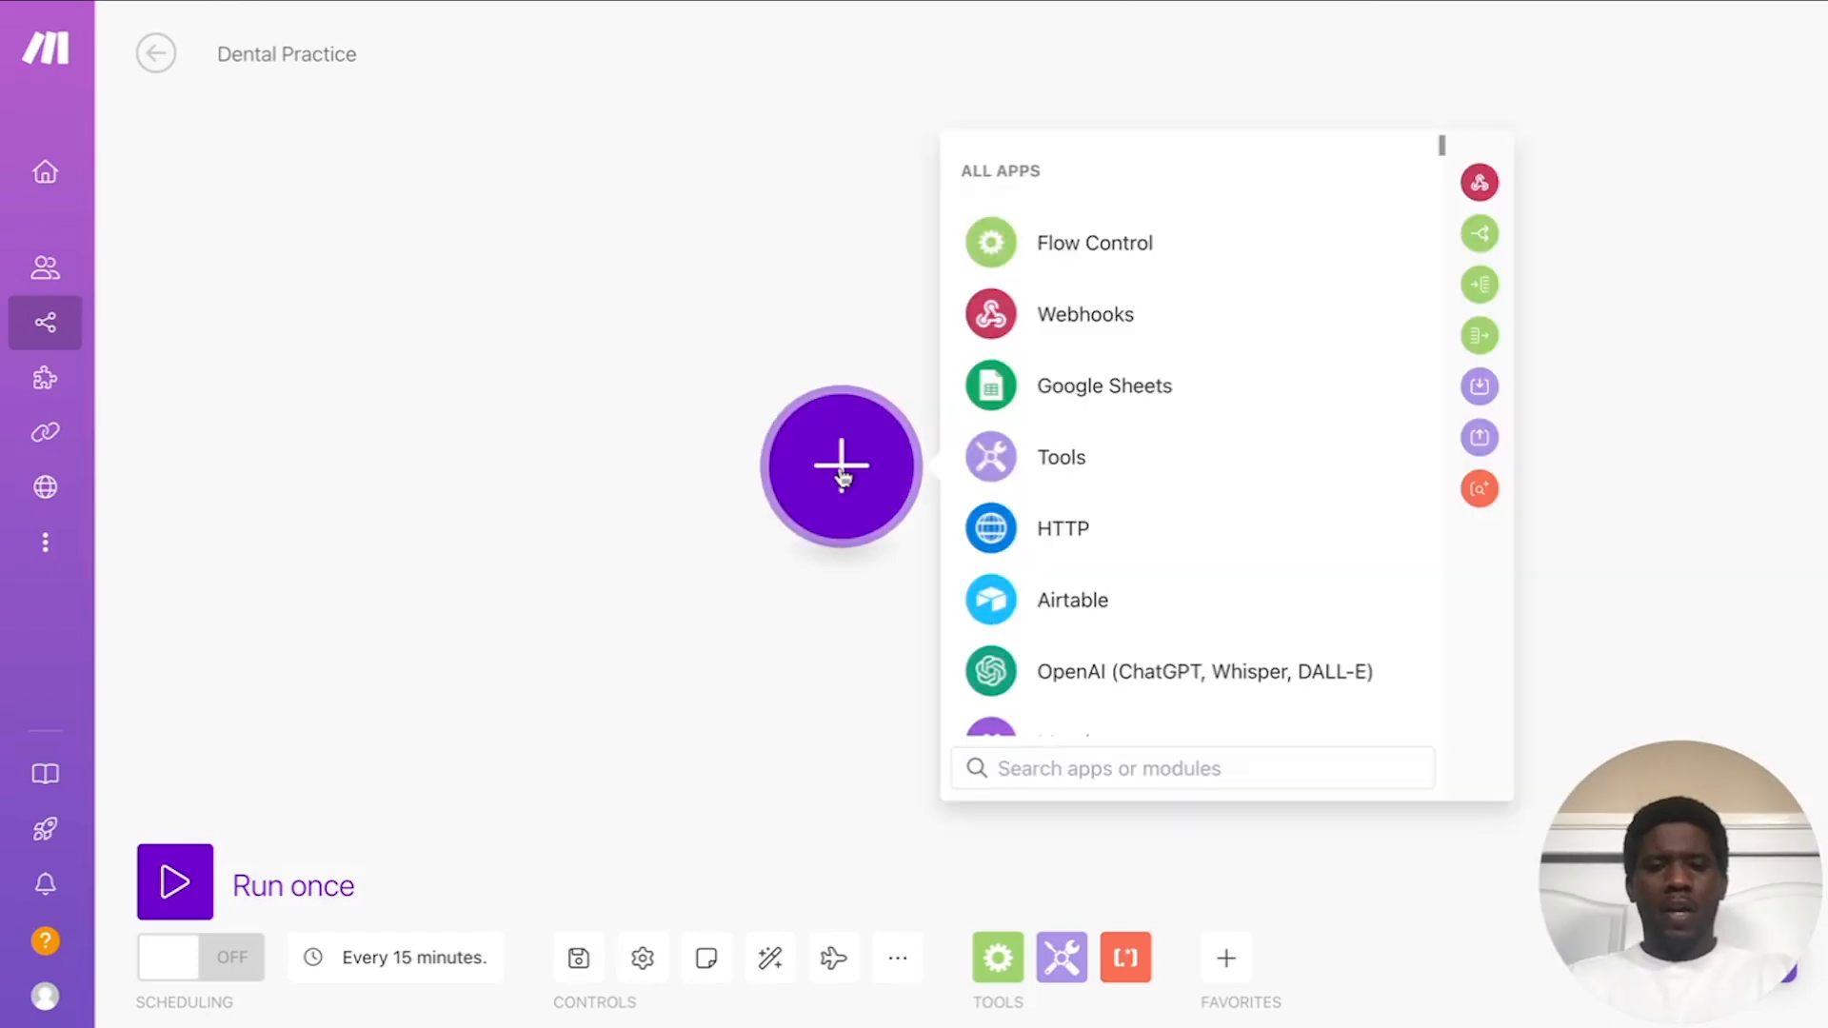
left_click(1116, 326)
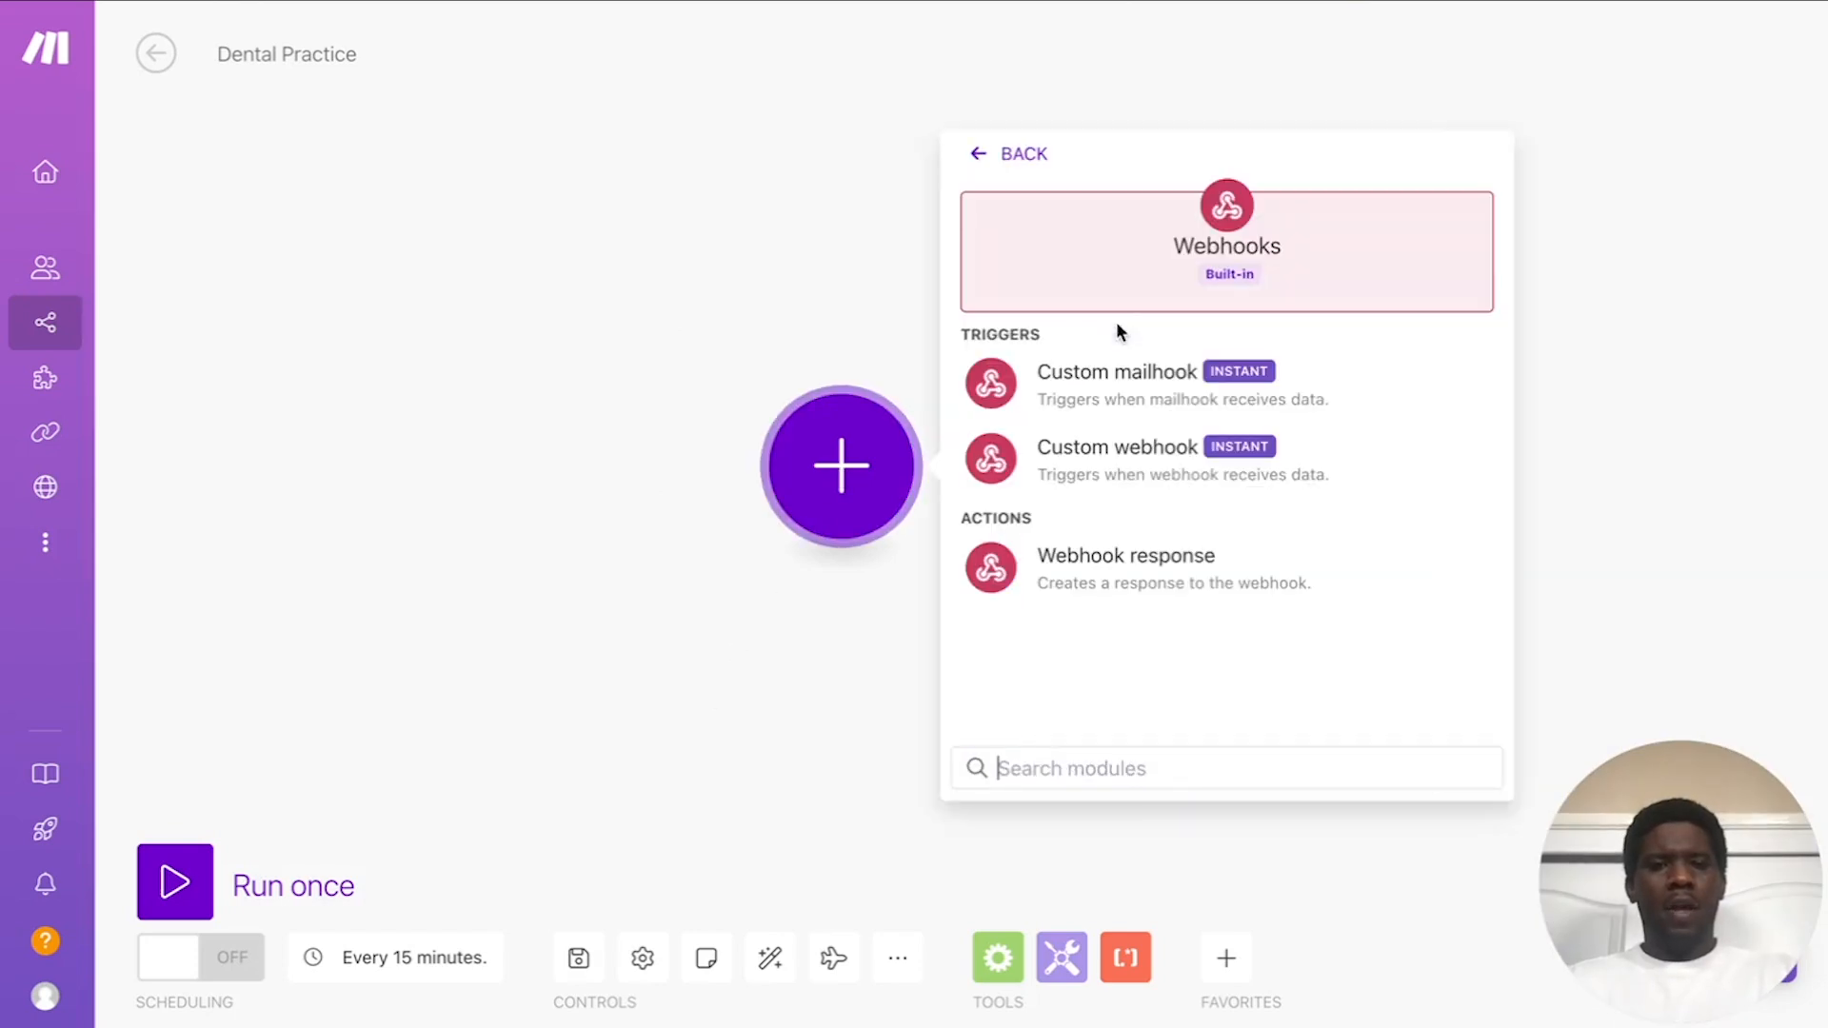
left_click(1147, 448)
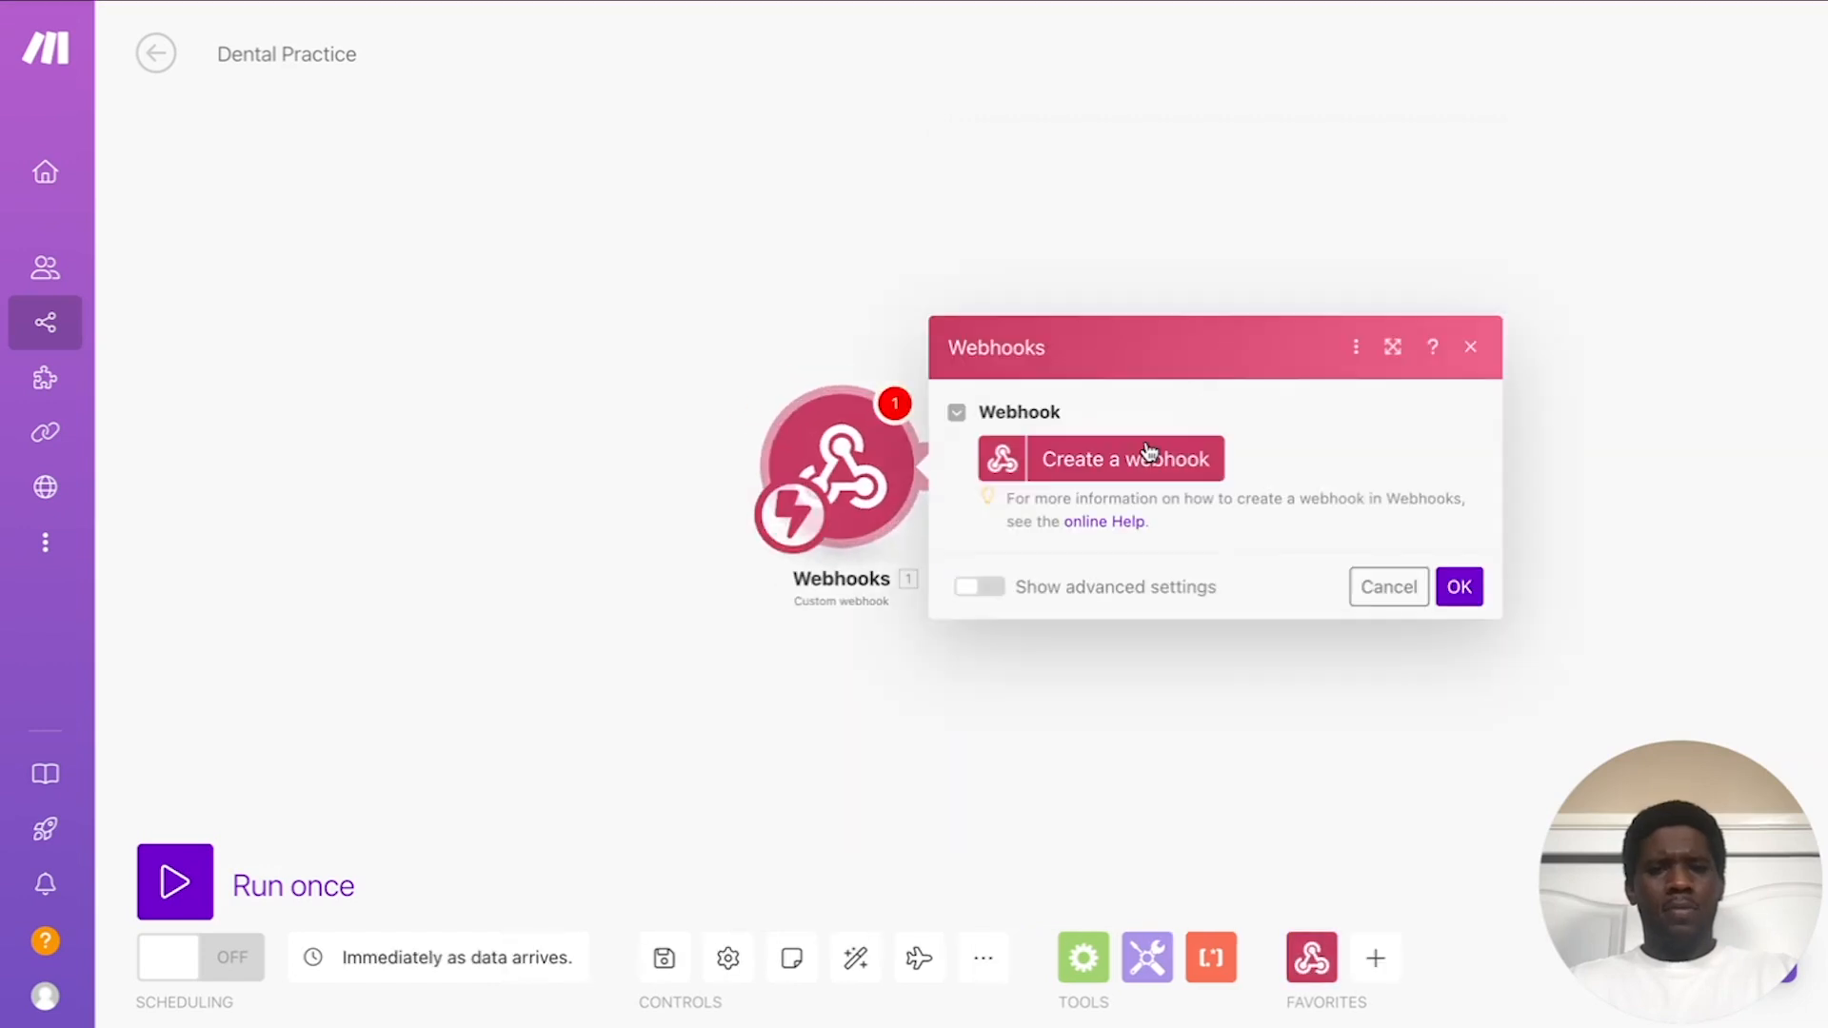
left_click(1118, 462)
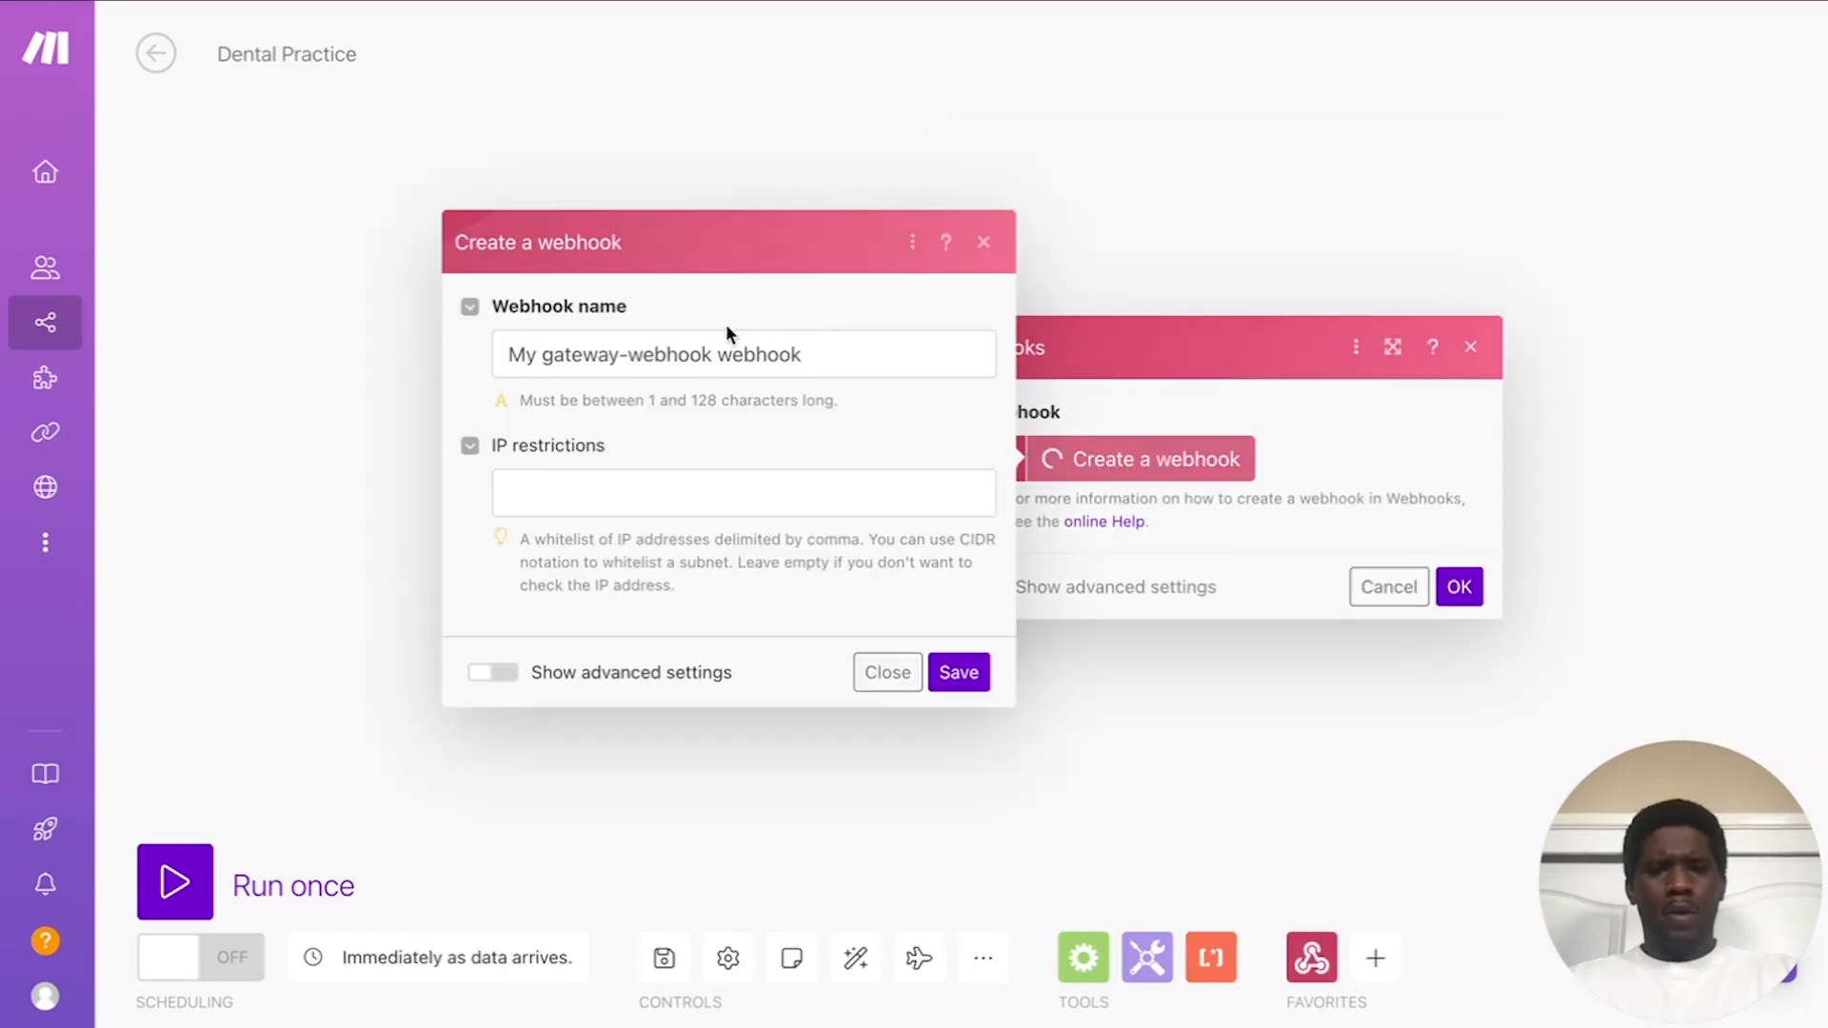
Step: Name the new webhook 'Dental Practice' and save it to get its hook address
left_click_drag(861, 347, 388, 356)
type("Den")
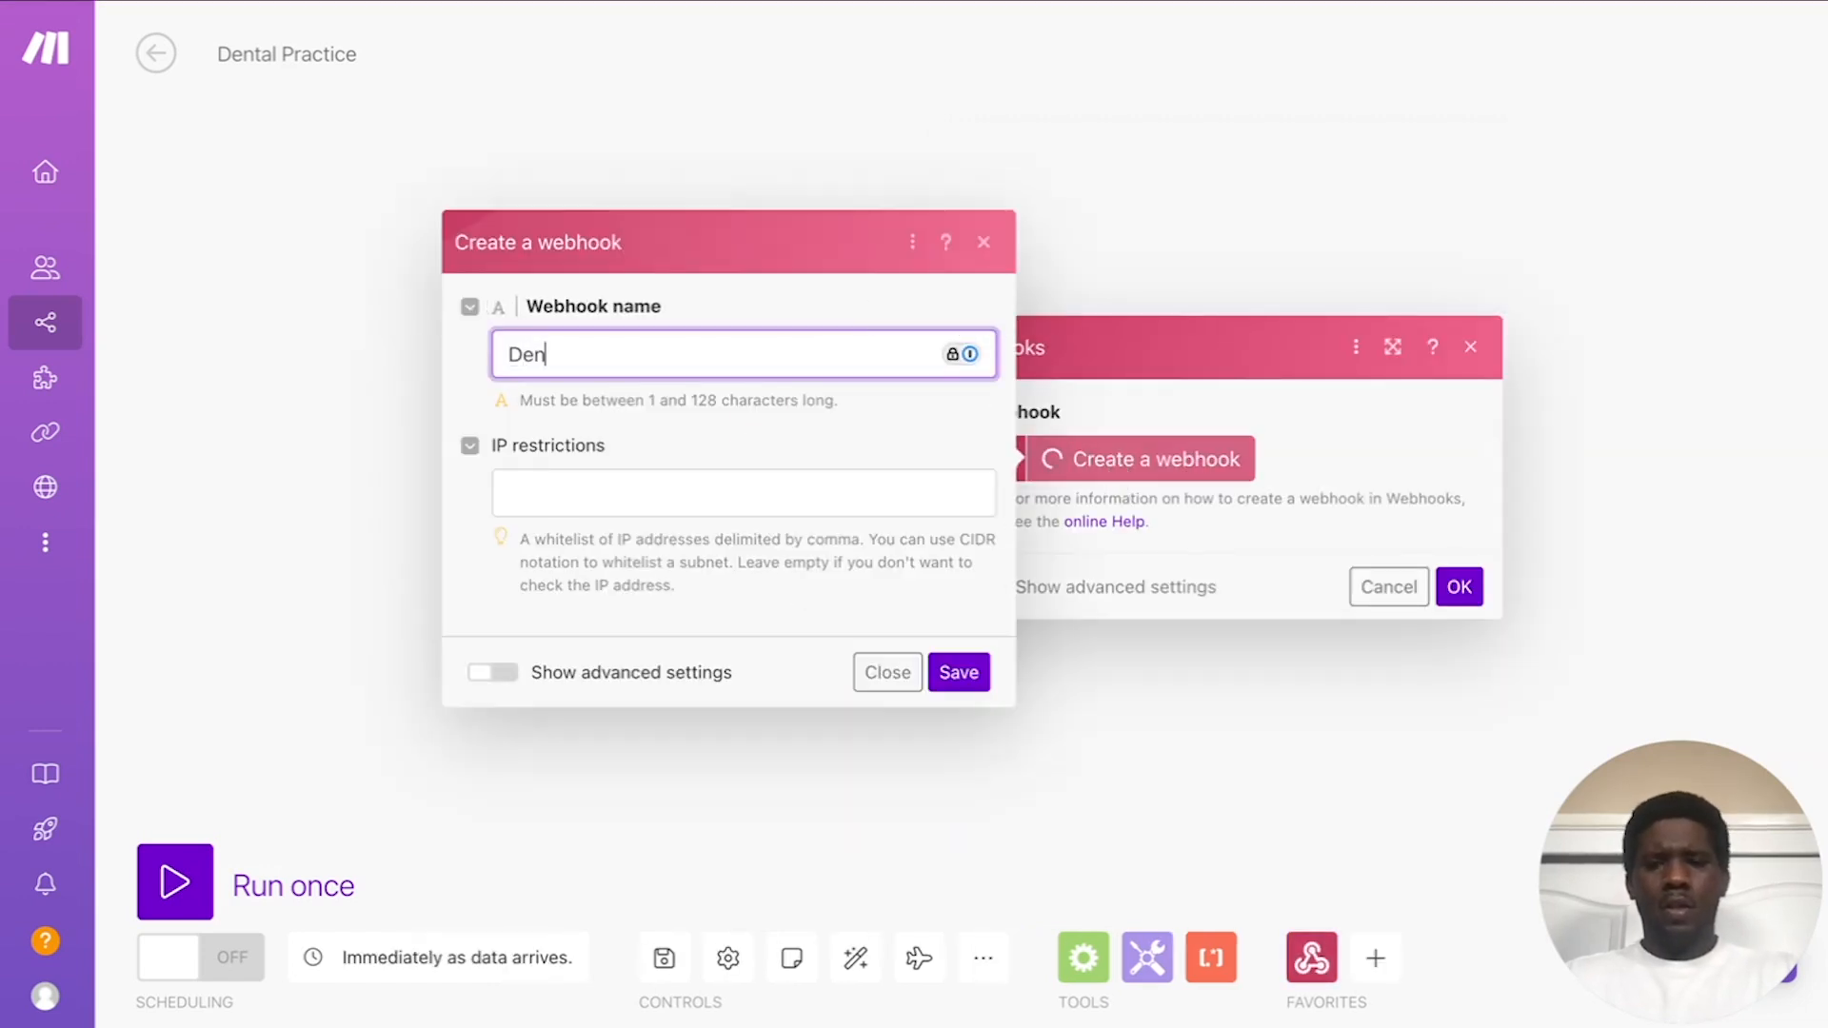
type("tal Practivce")
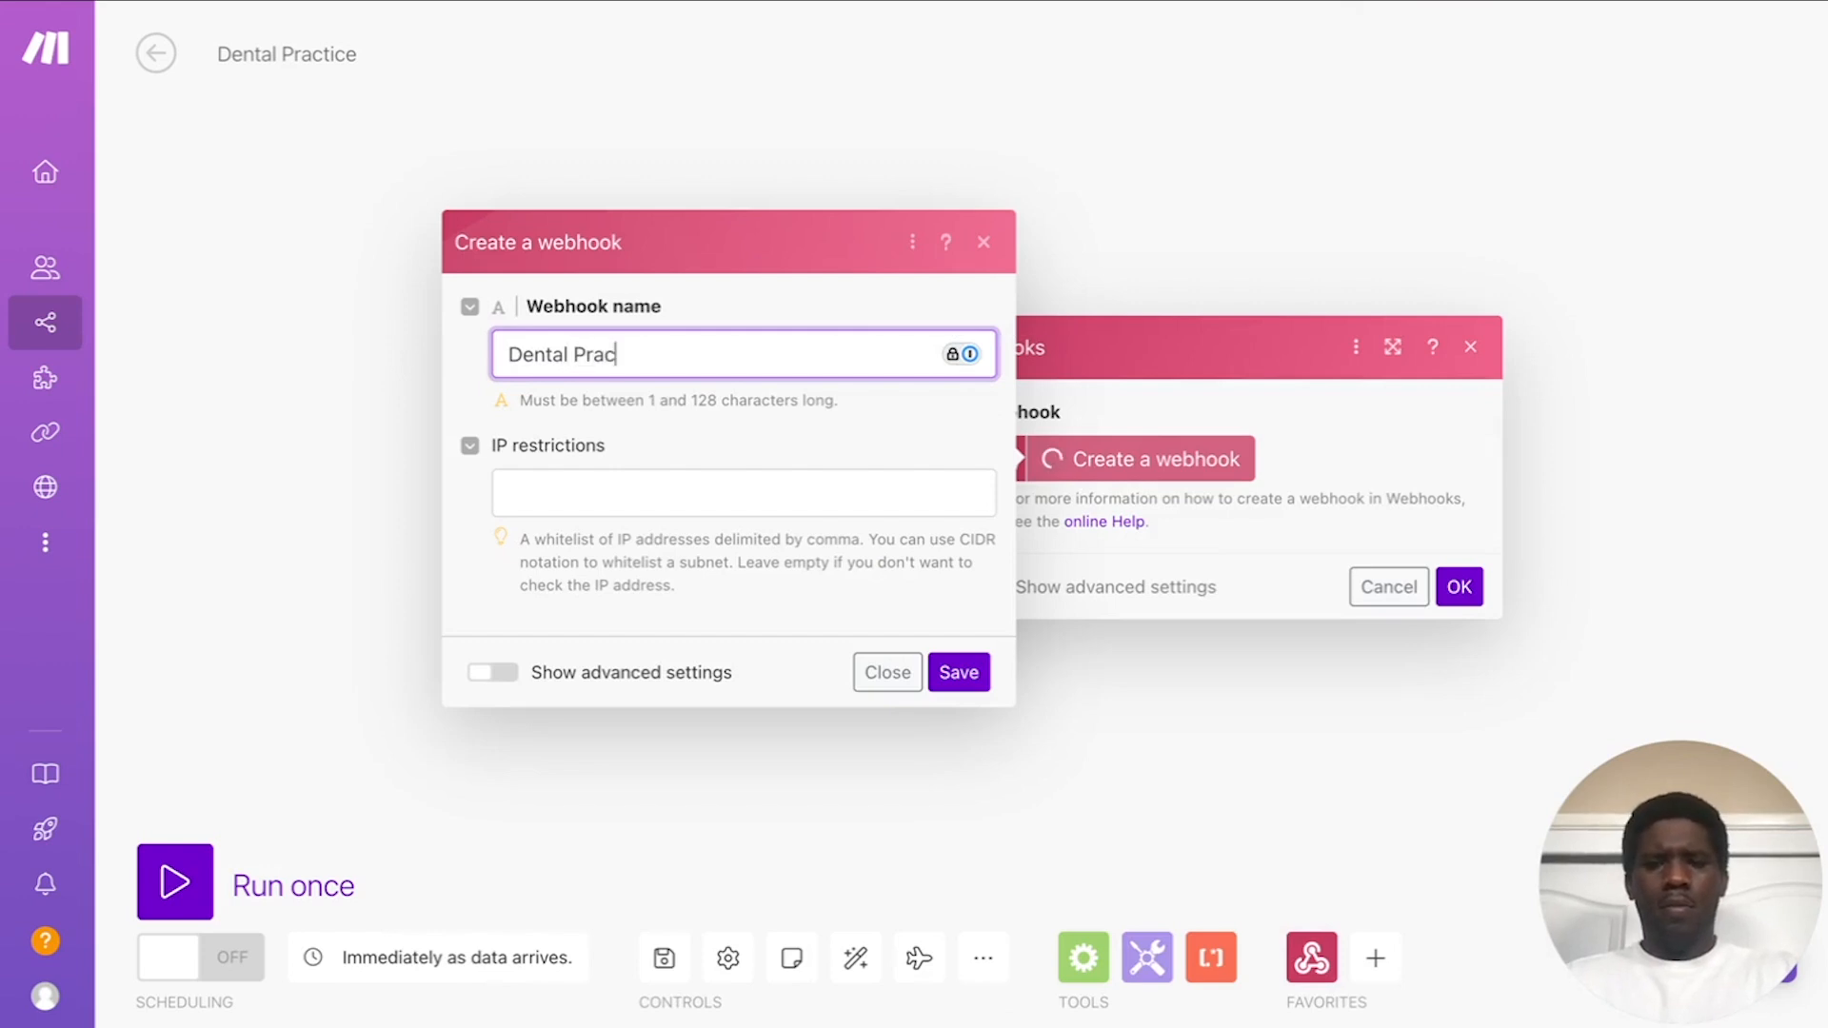
key("BackSpace")
key("BackSpace")
key("BackSpace")
type("ce")
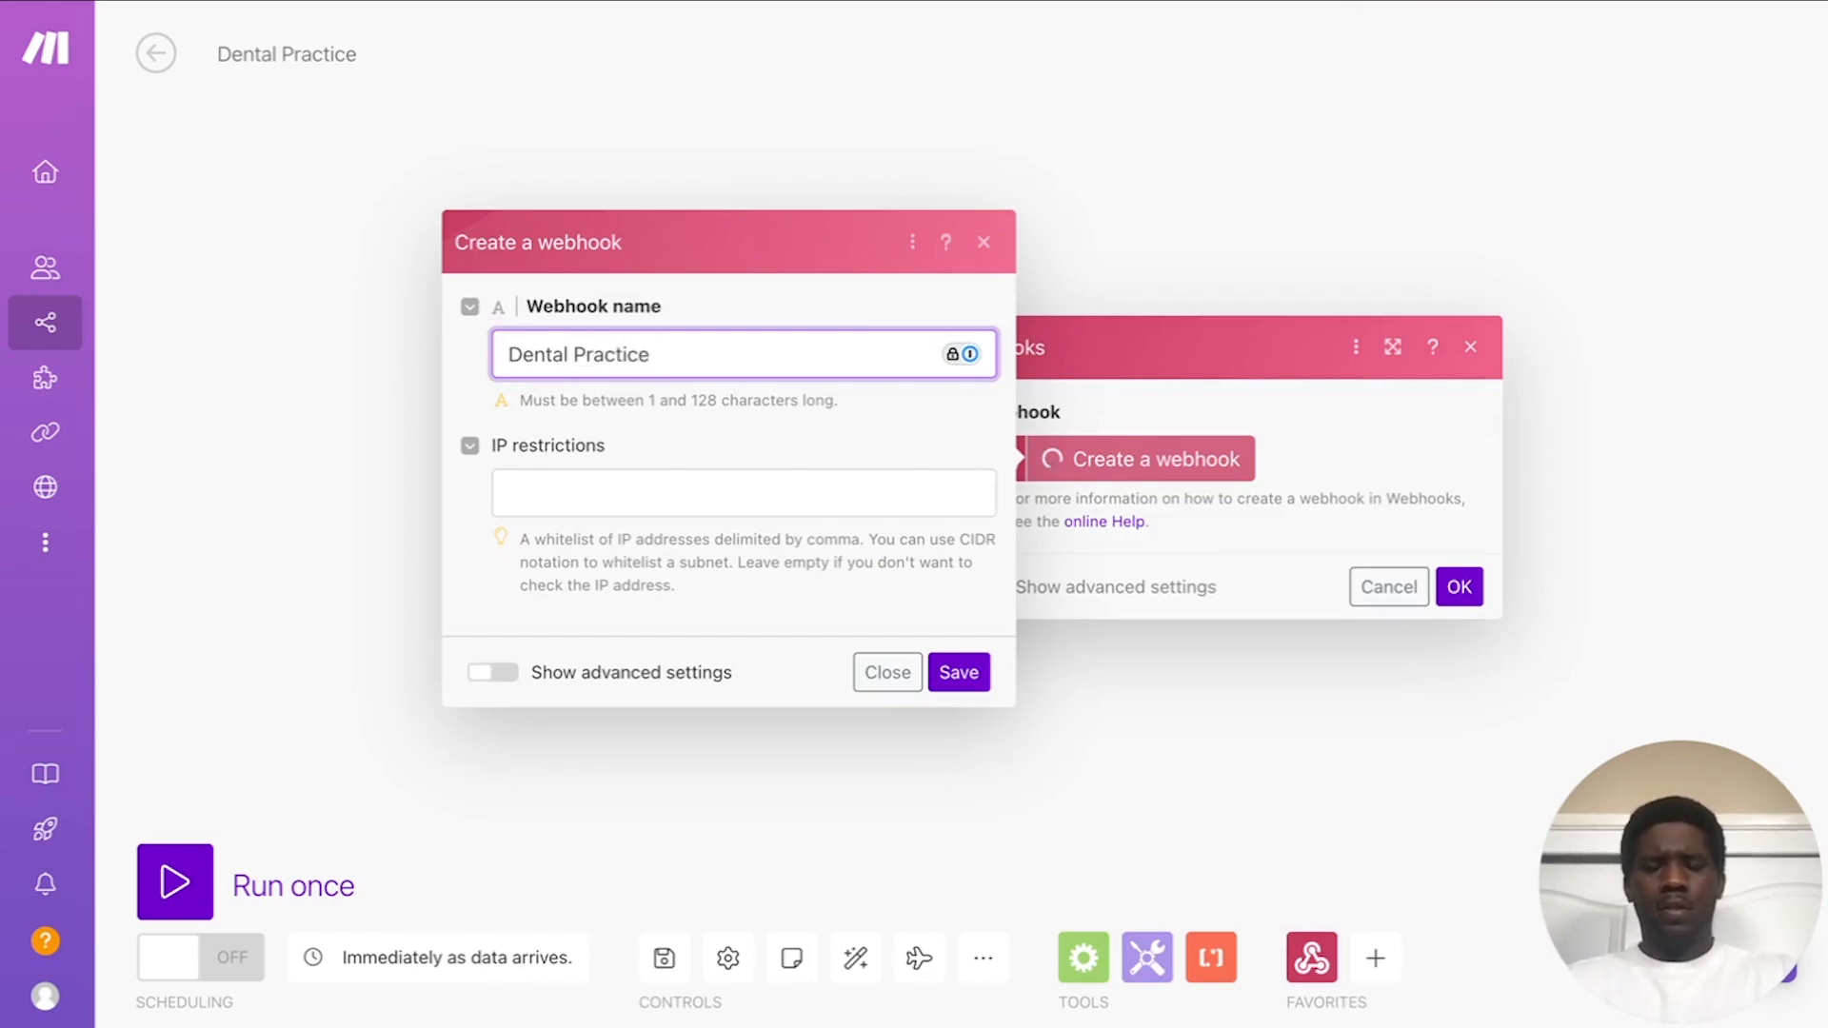
left_click(965, 672)
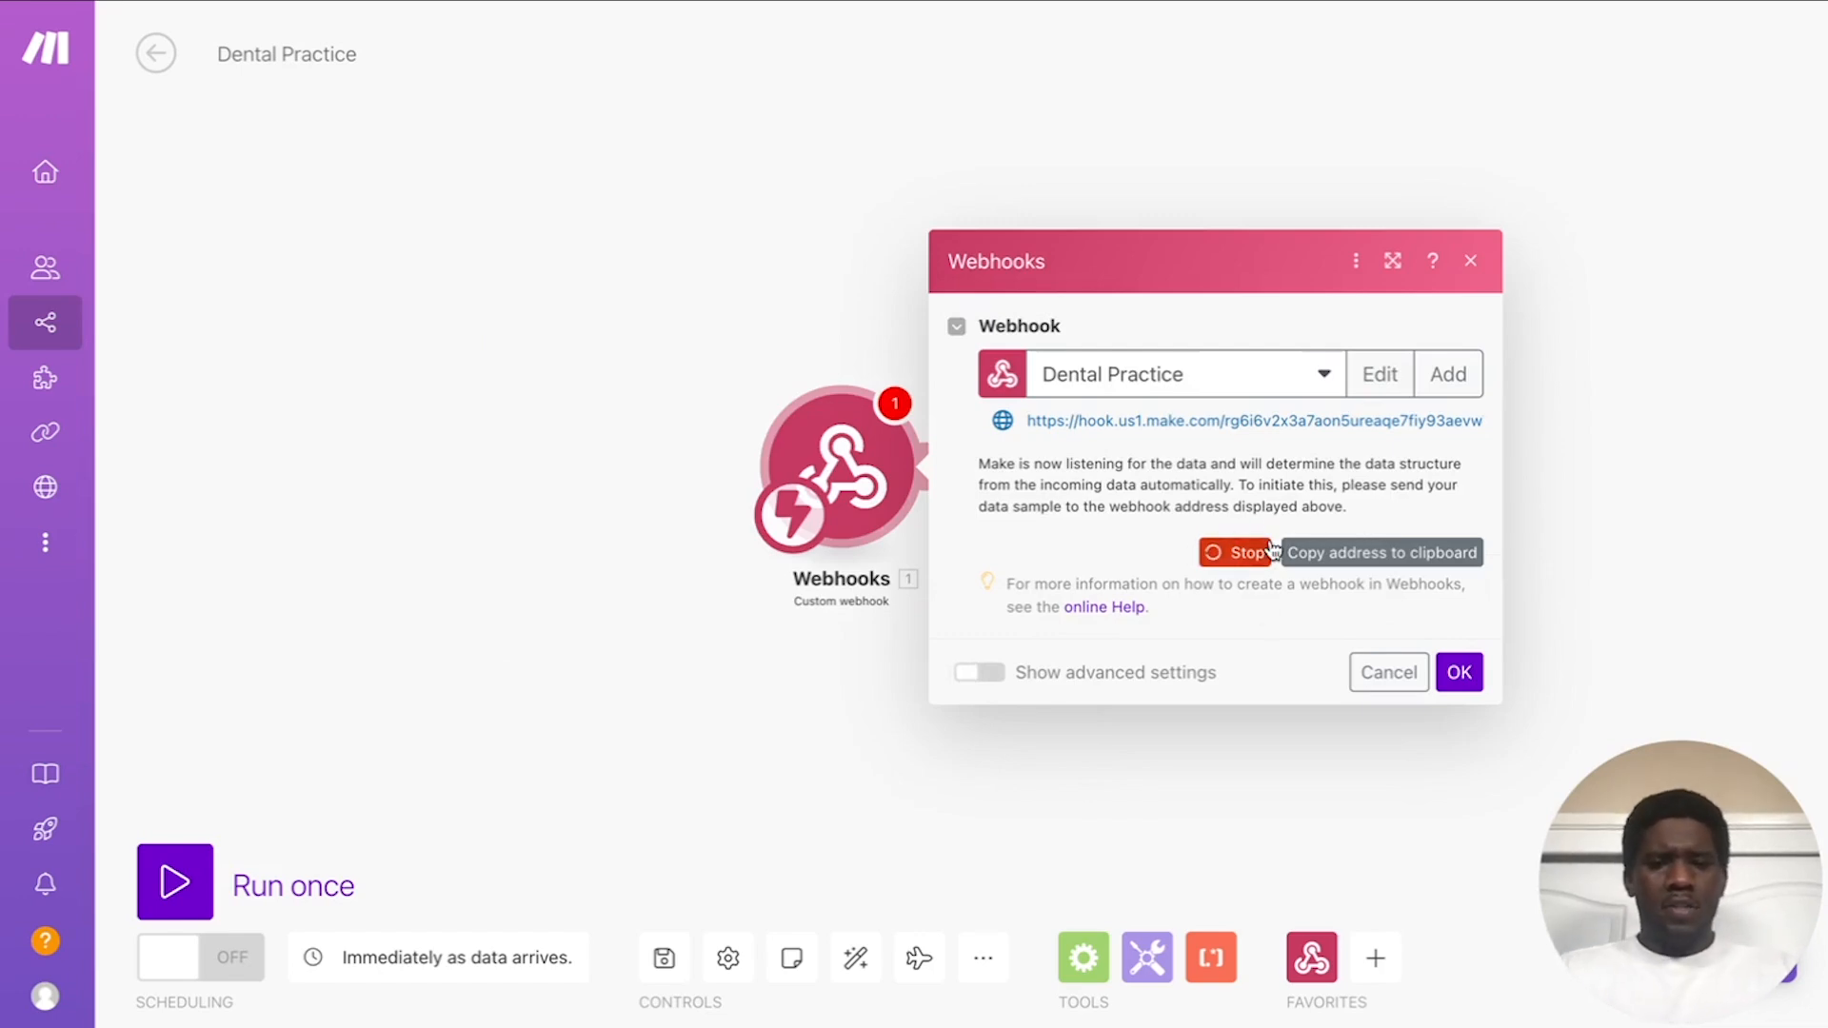
key("ctrl+Left")
key("ctrl+Right")
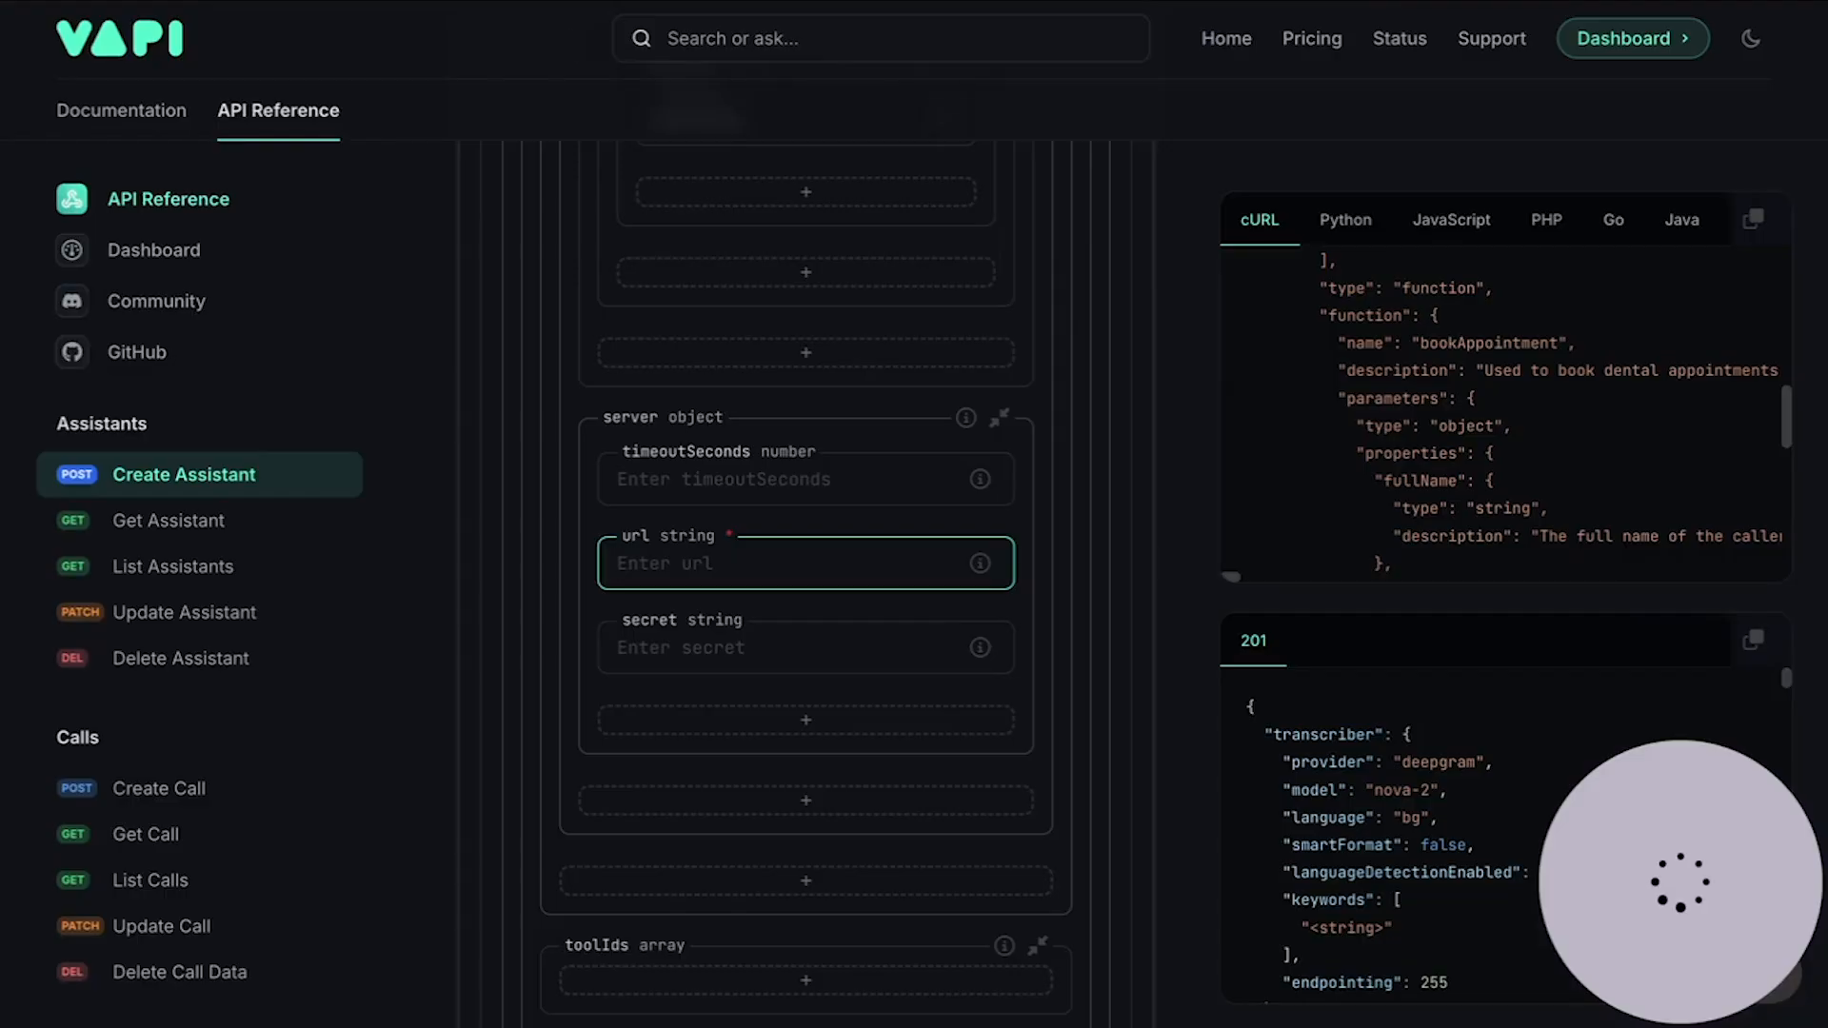
left_click(921, 524)
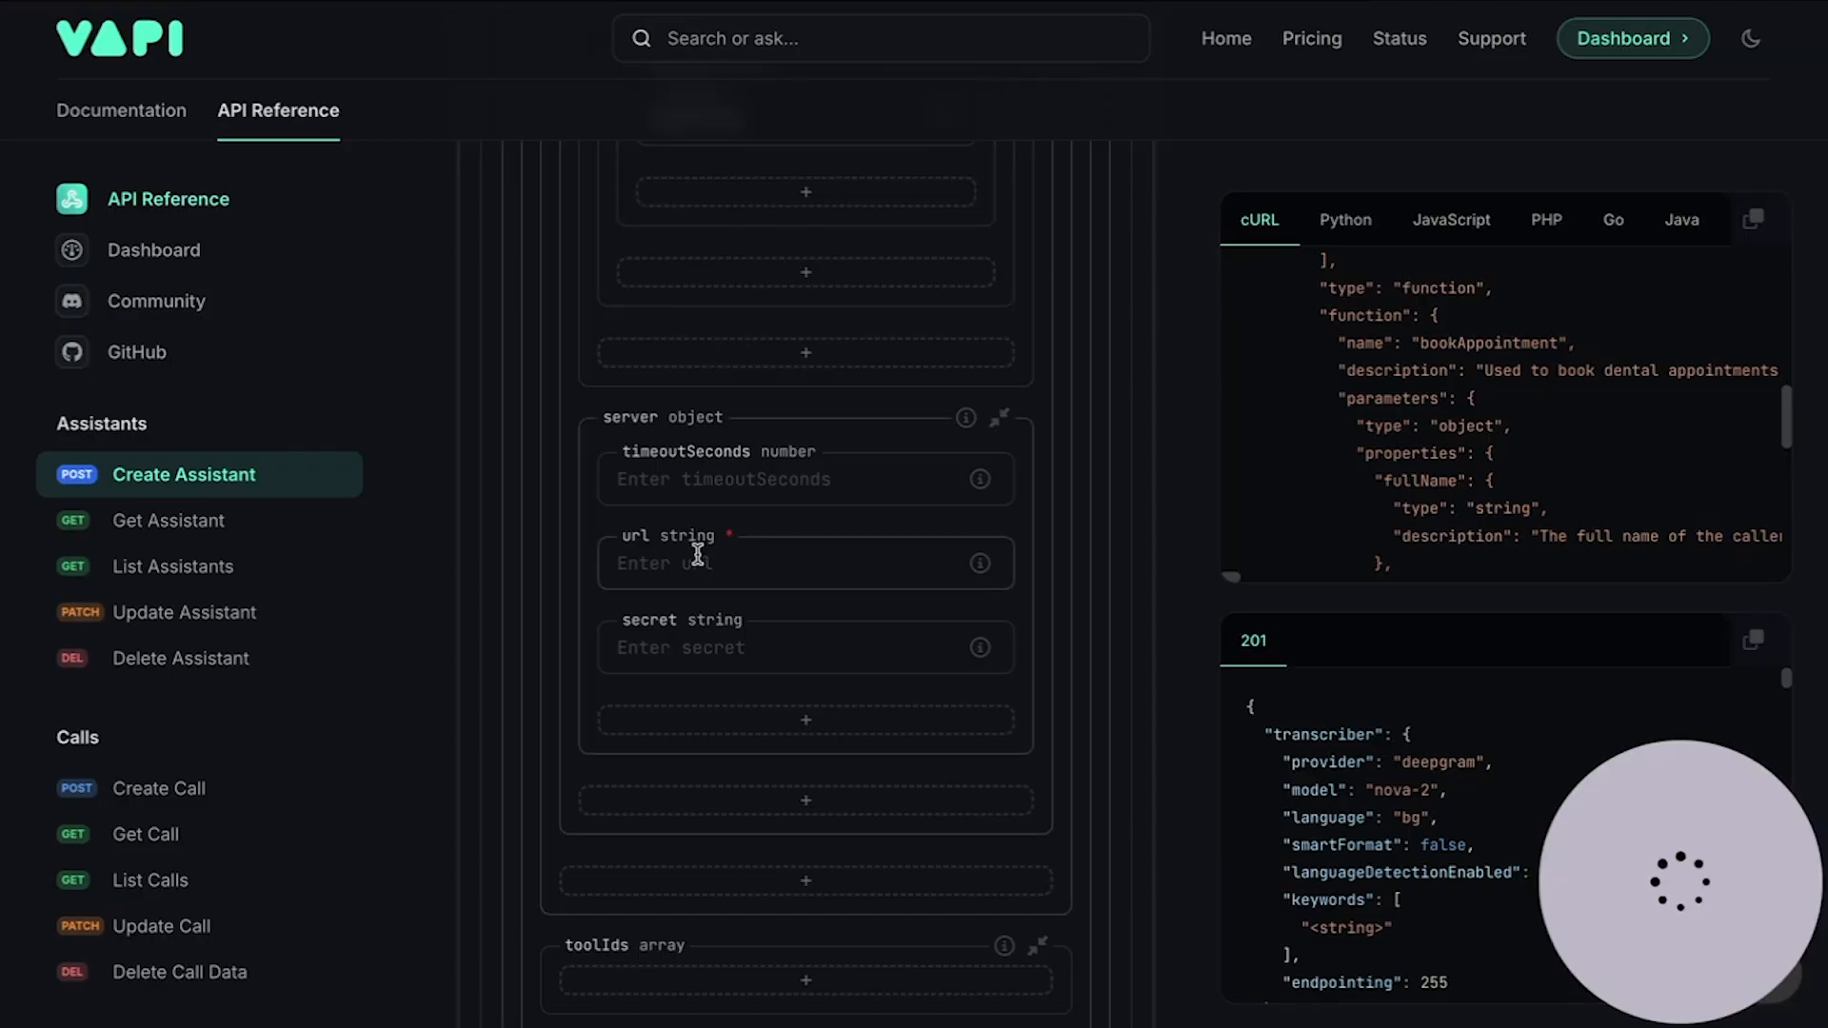
Step: Paste the Make webhook address into the tool's server url, then collapse the tools array
left_click(699, 557)
key("ctrl+v")
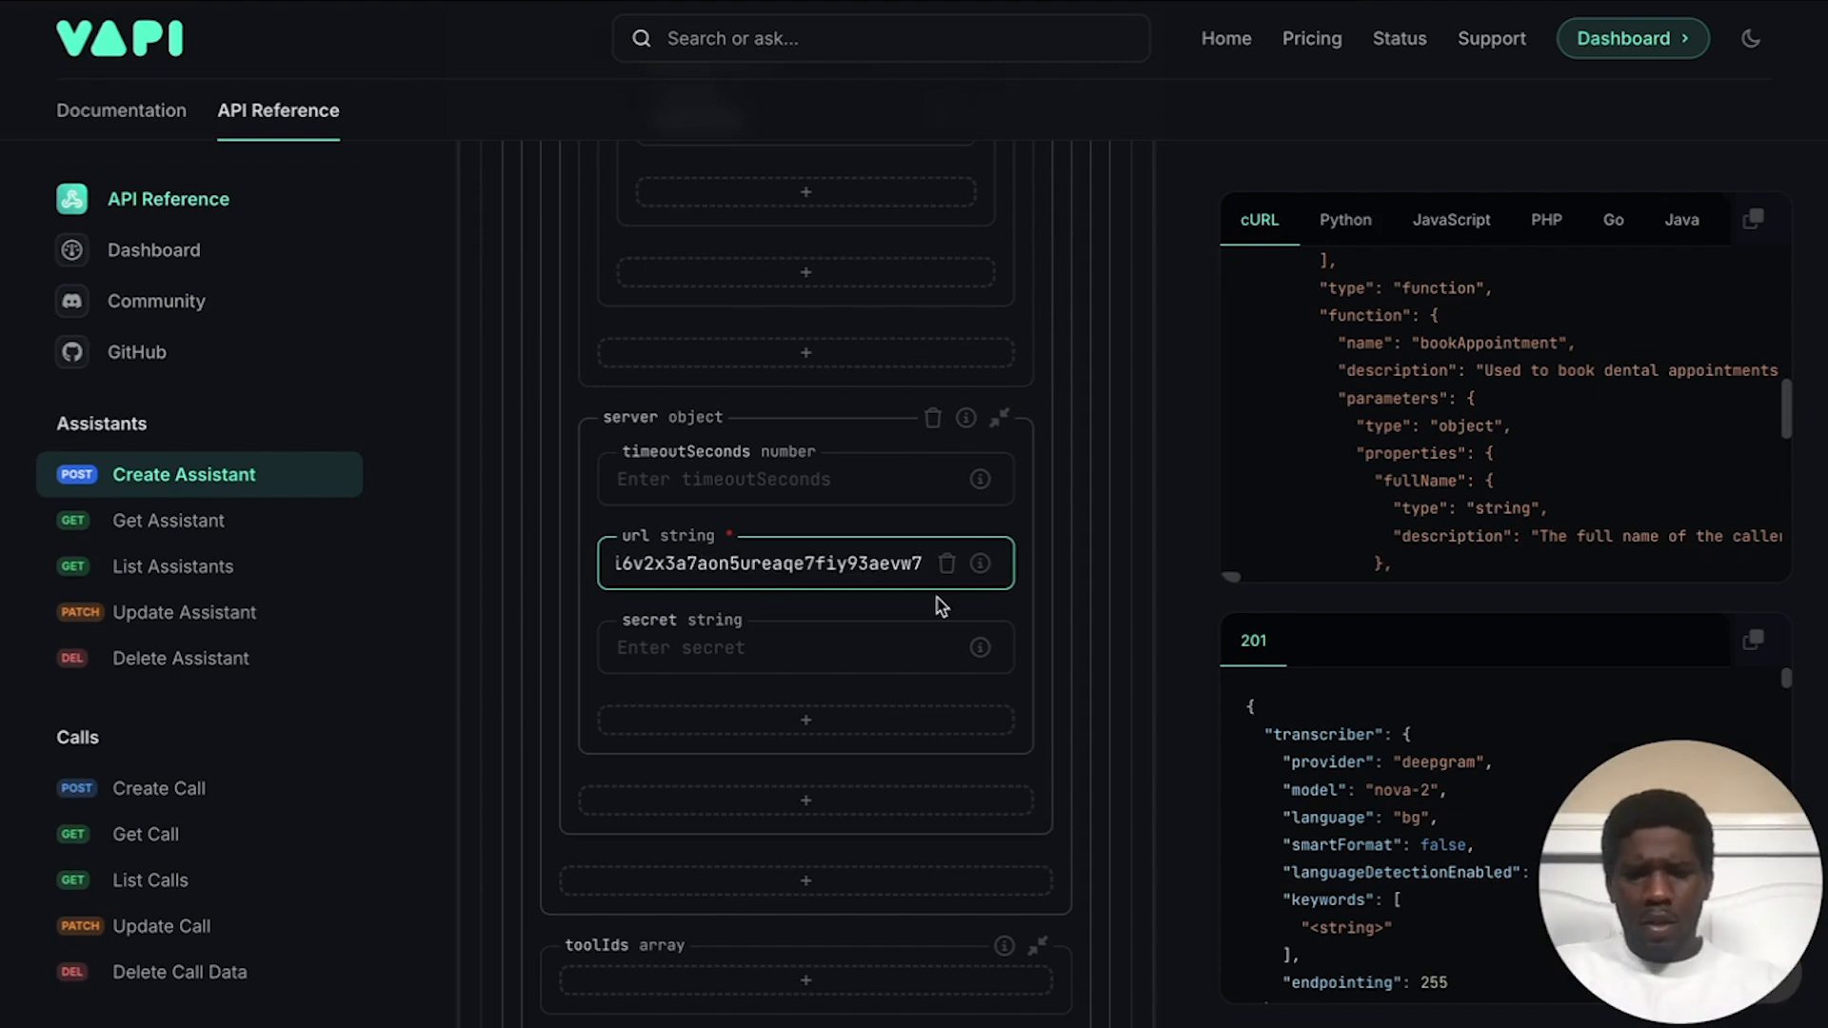
left_click(922, 526)
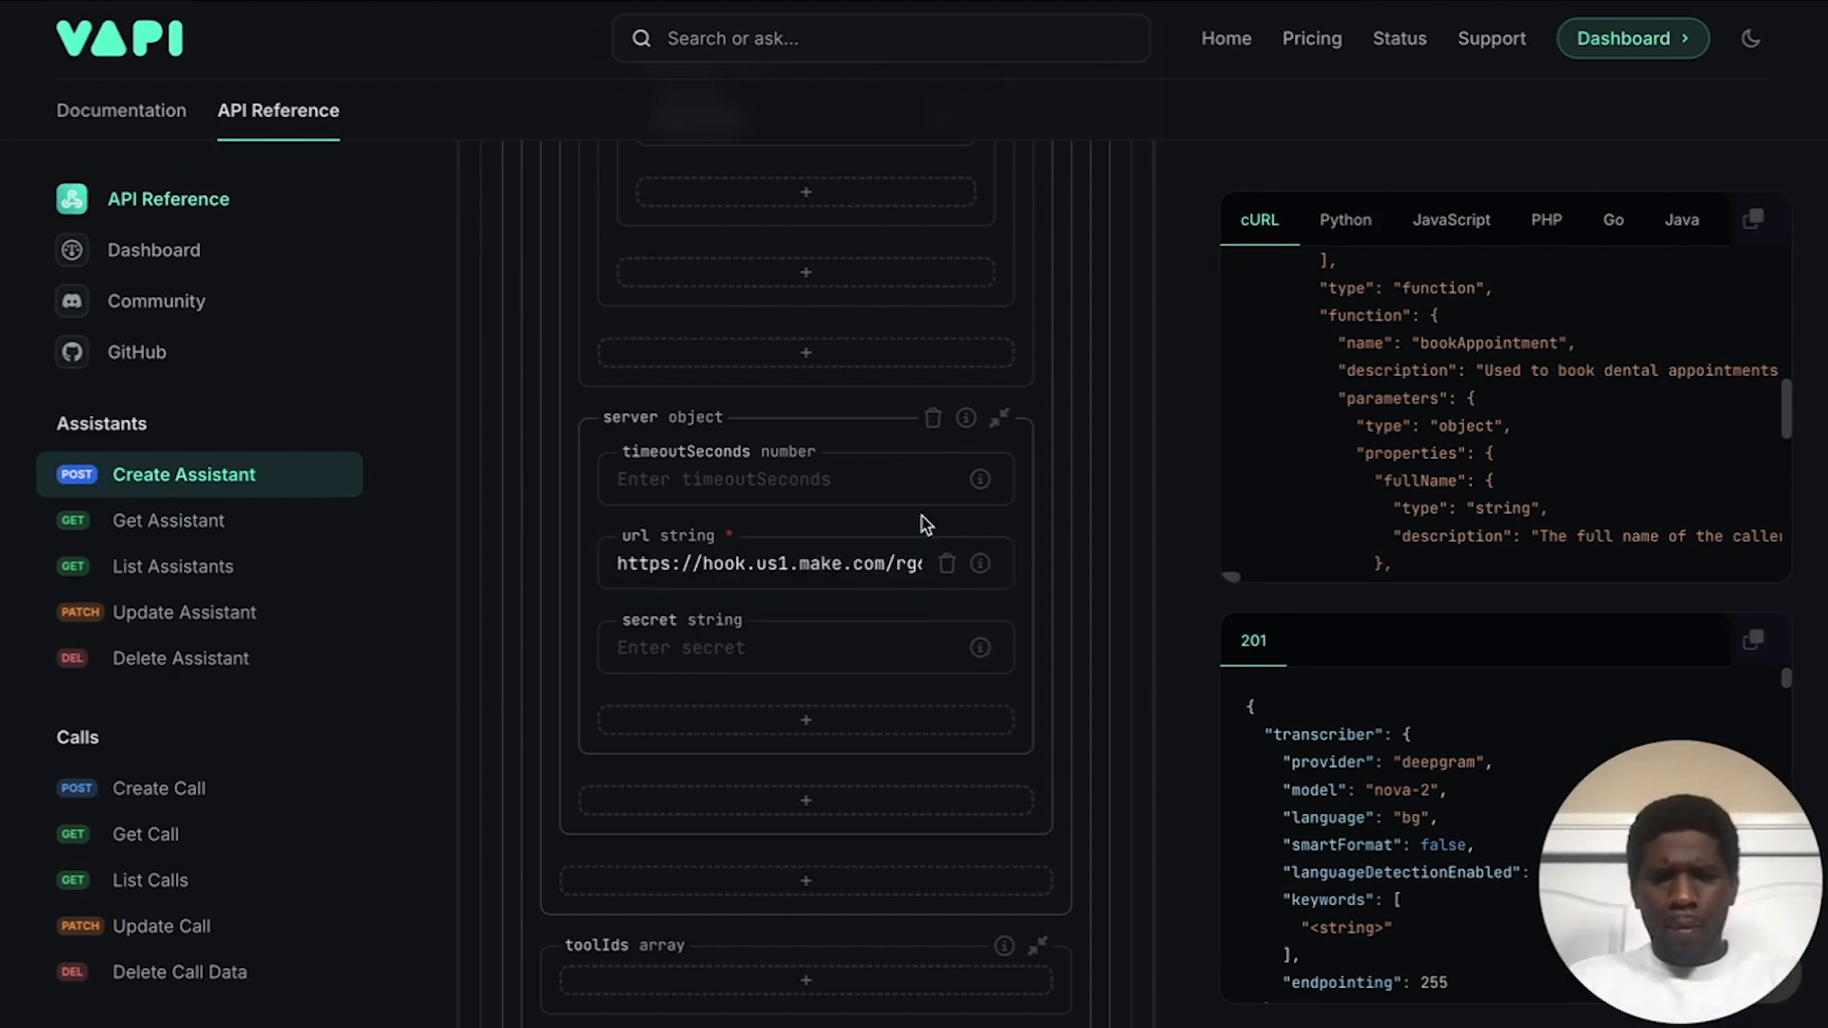
scroll(814, 538, "up", 15)
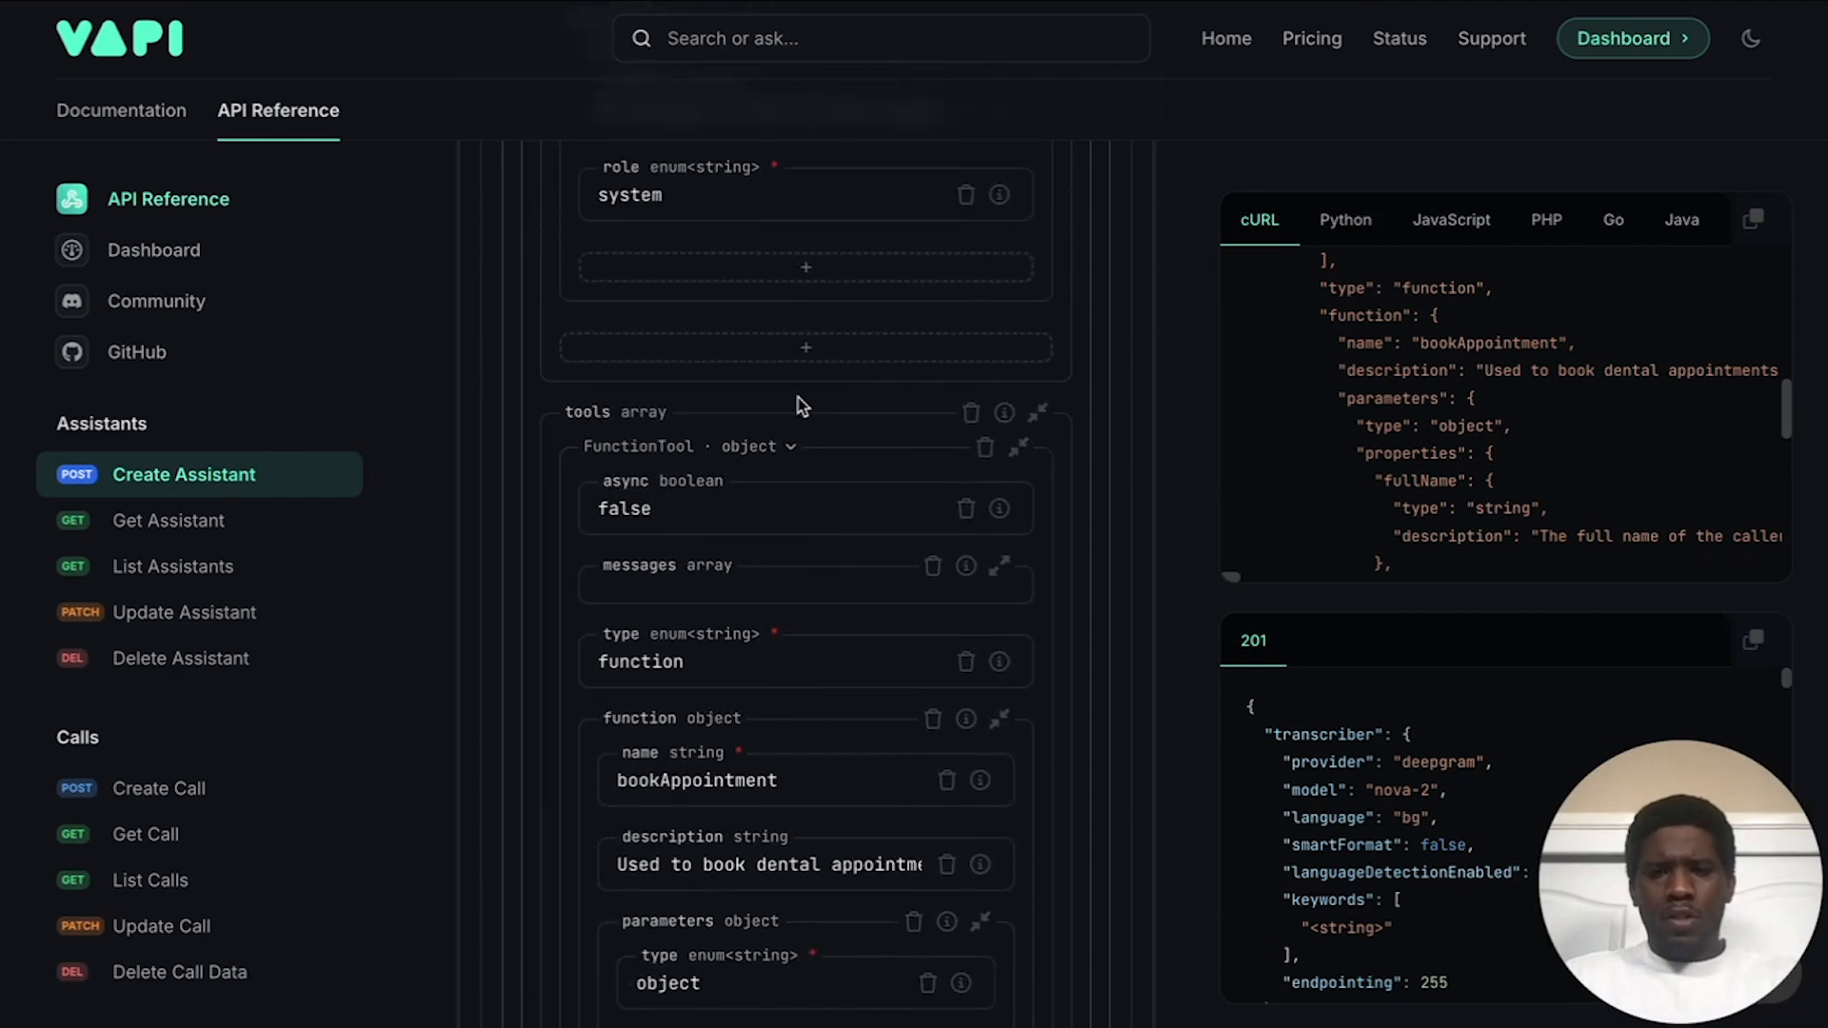
scroll(807, 416, "down", 12)
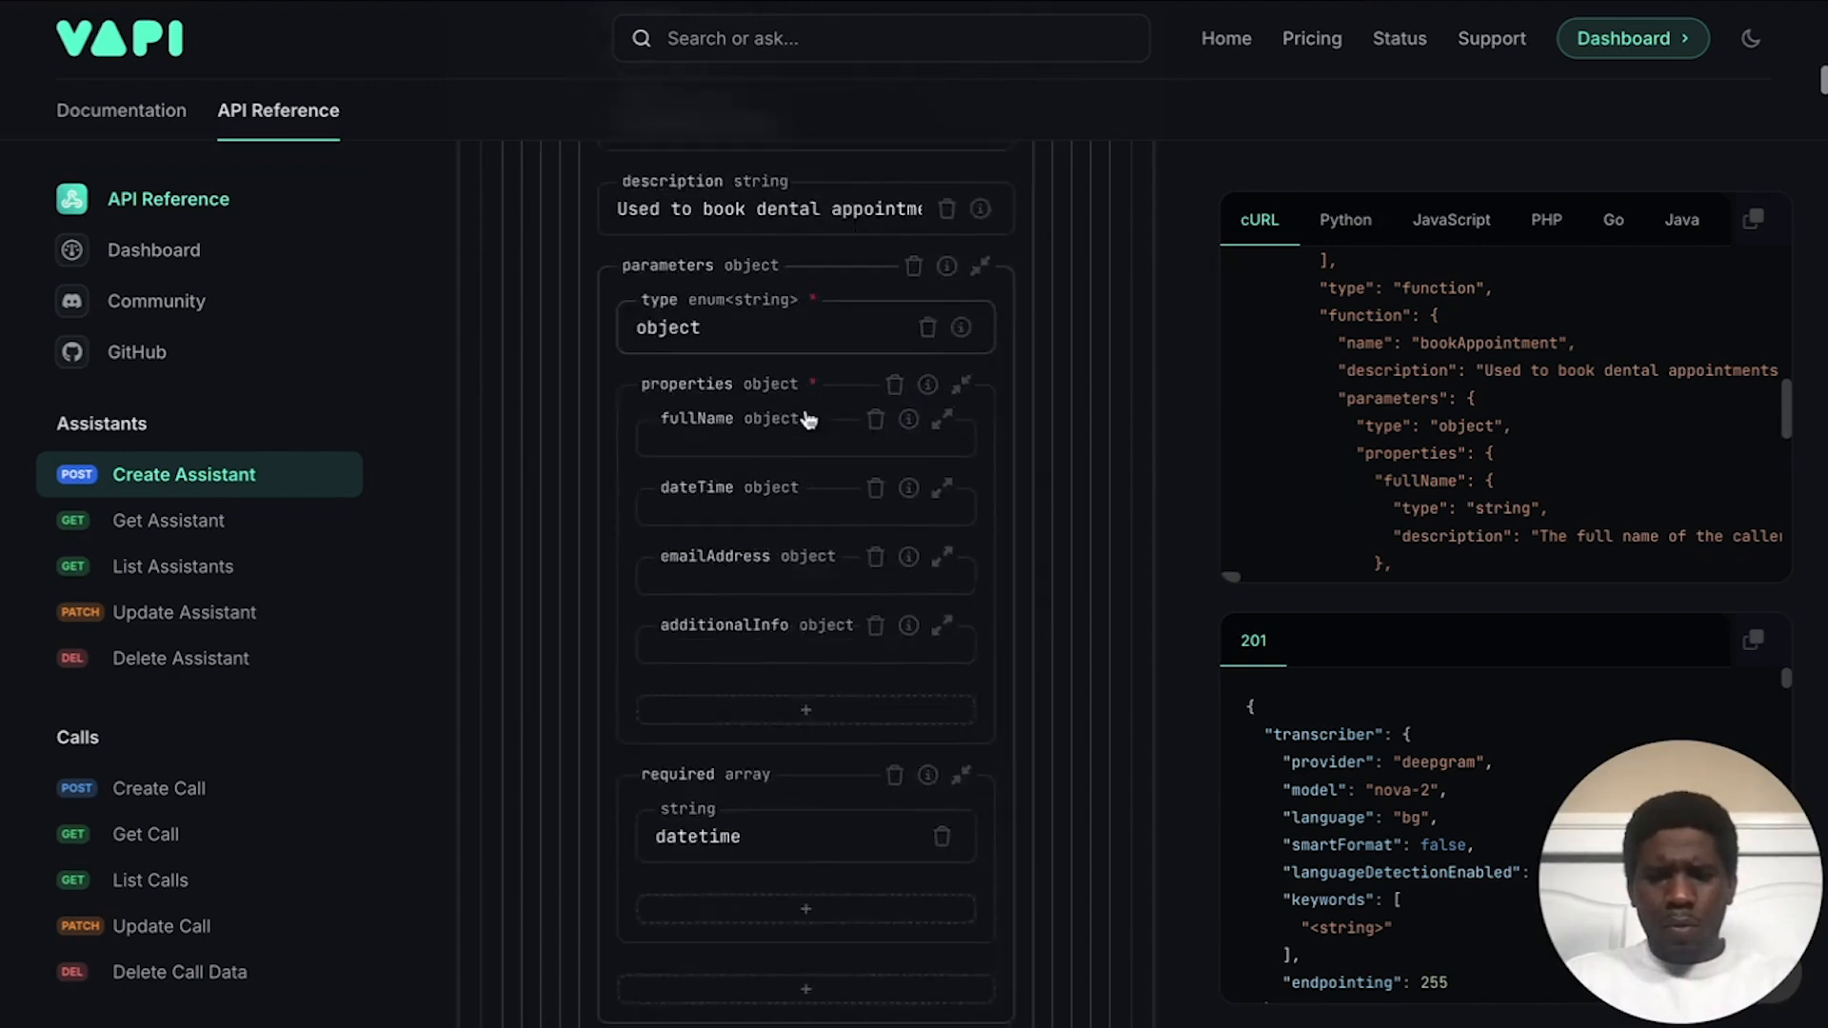
scroll(806, 419, "down", 1)
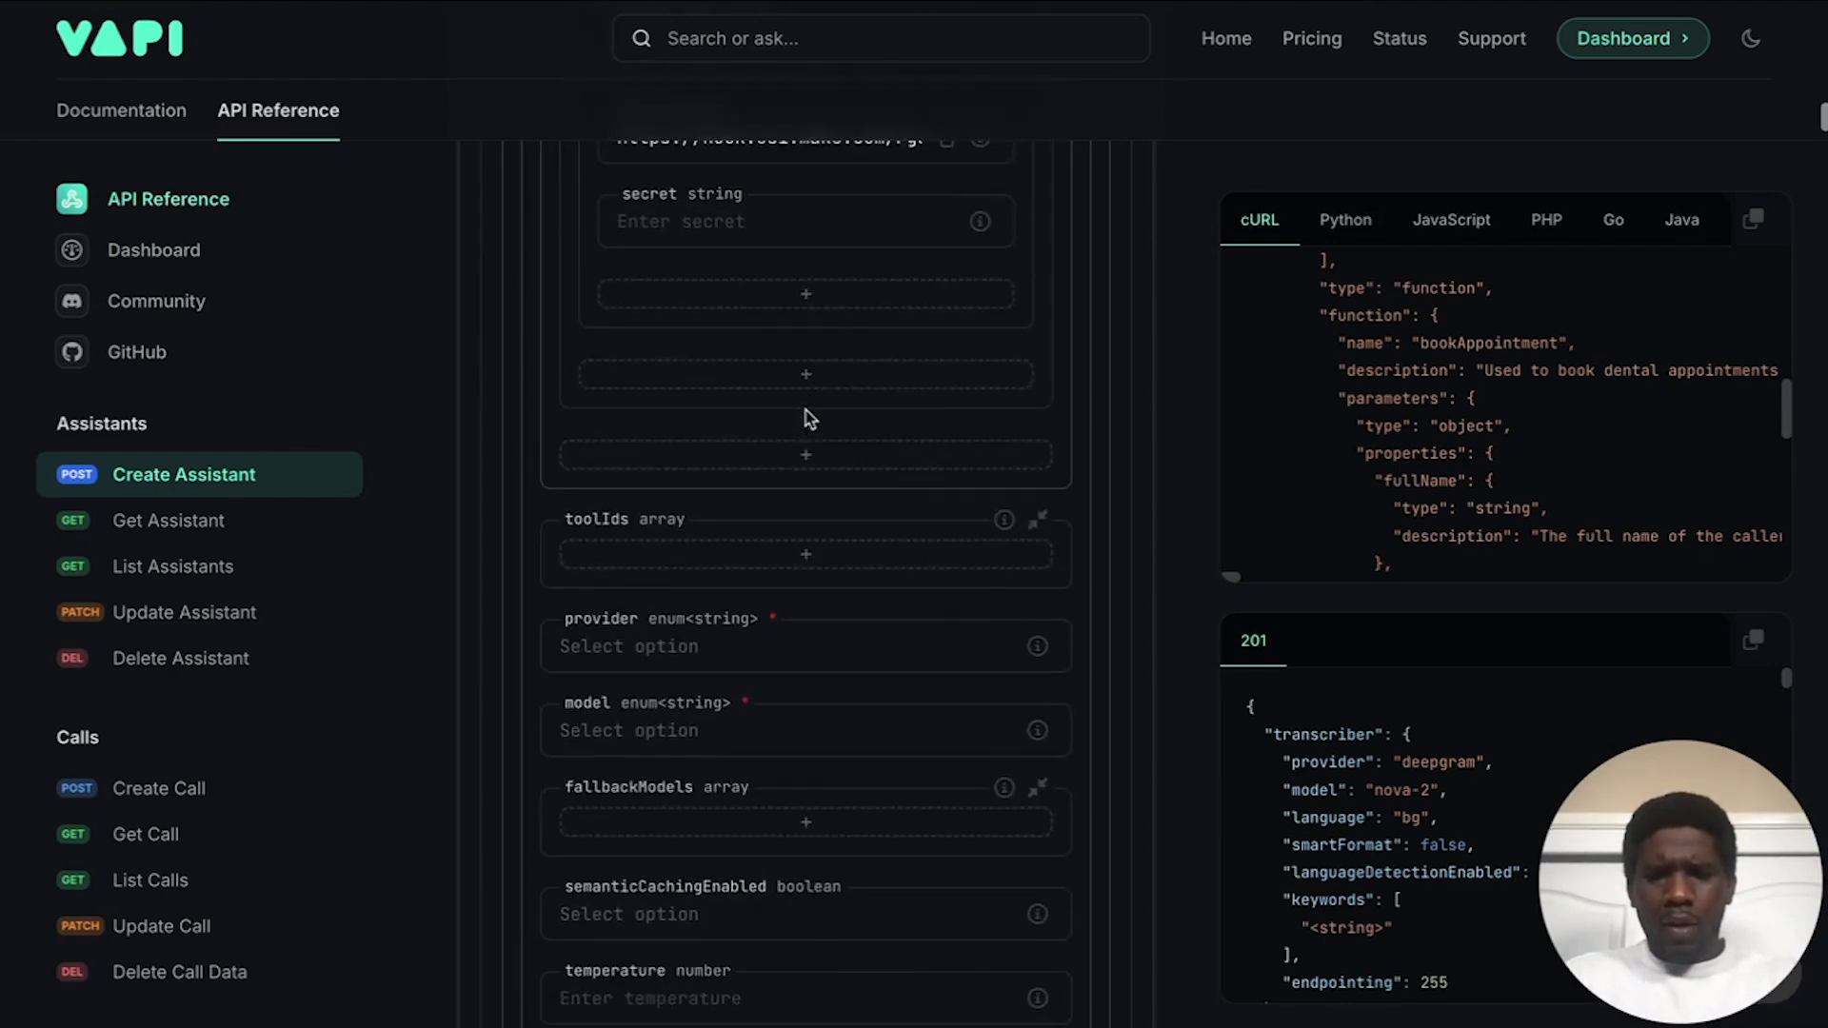
scroll(806, 419, "up", 12)
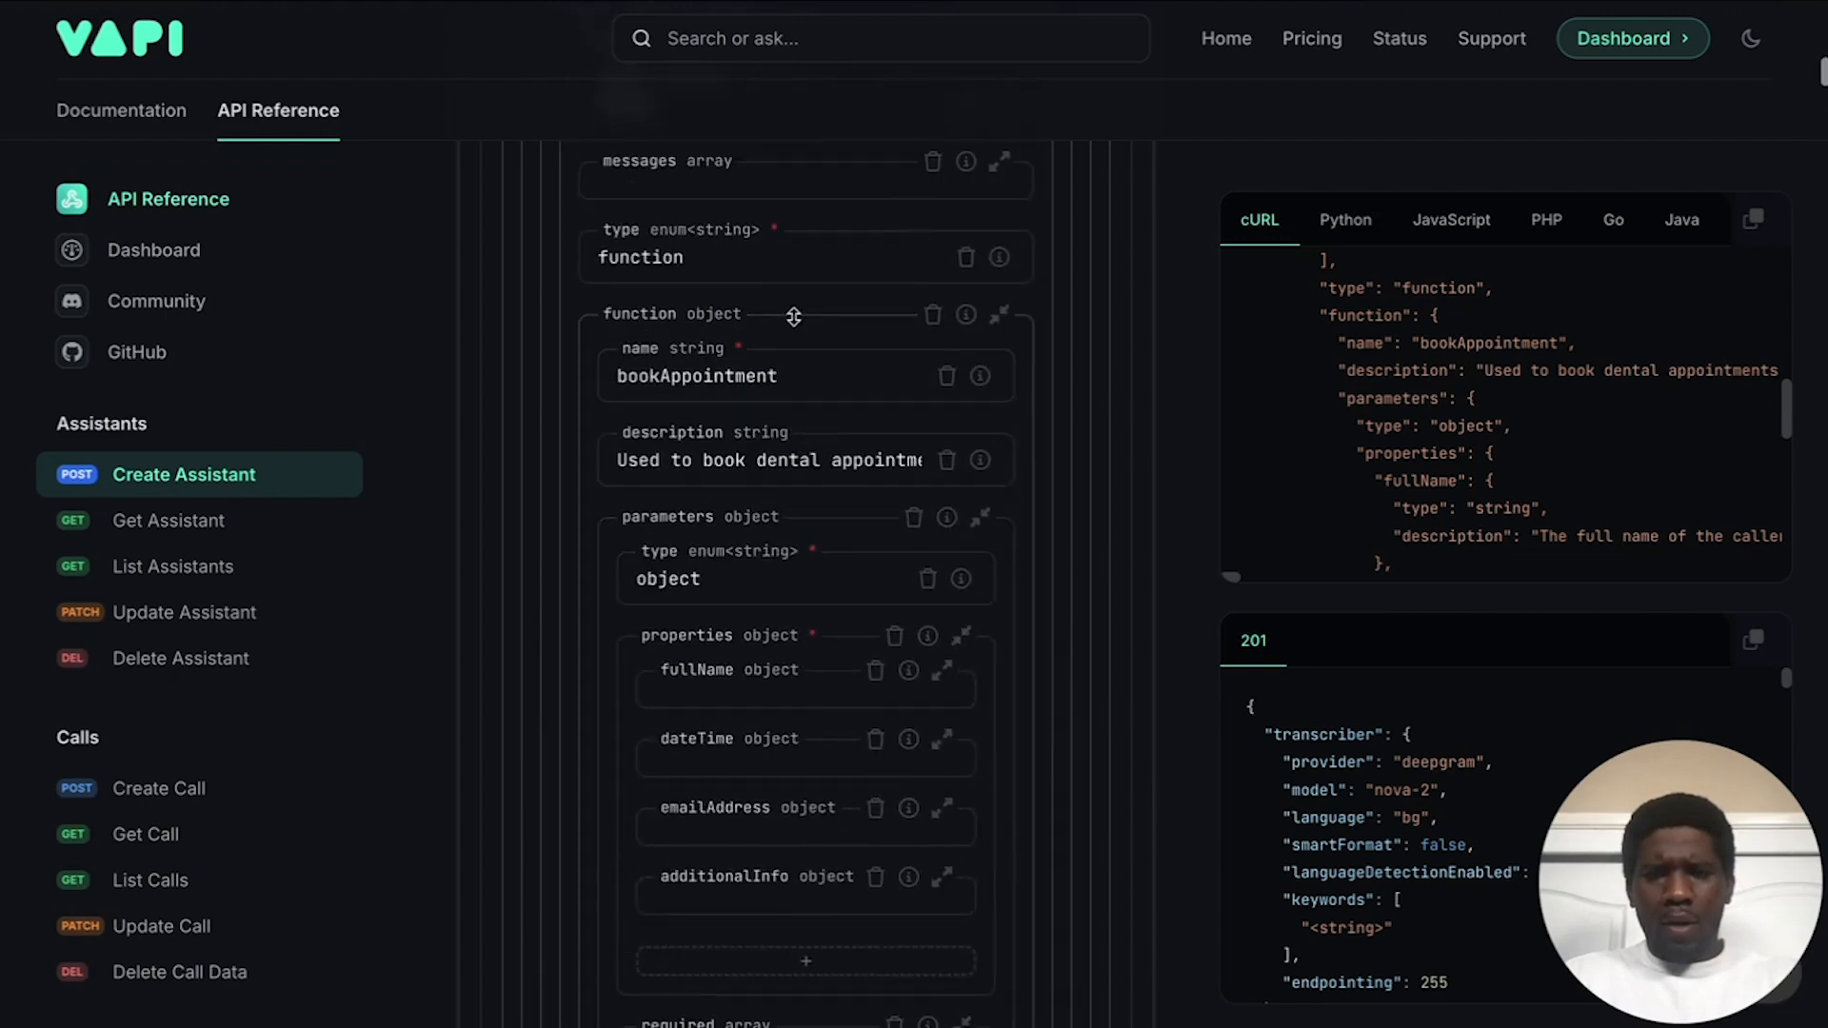
scroll(794, 316, "up", 1)
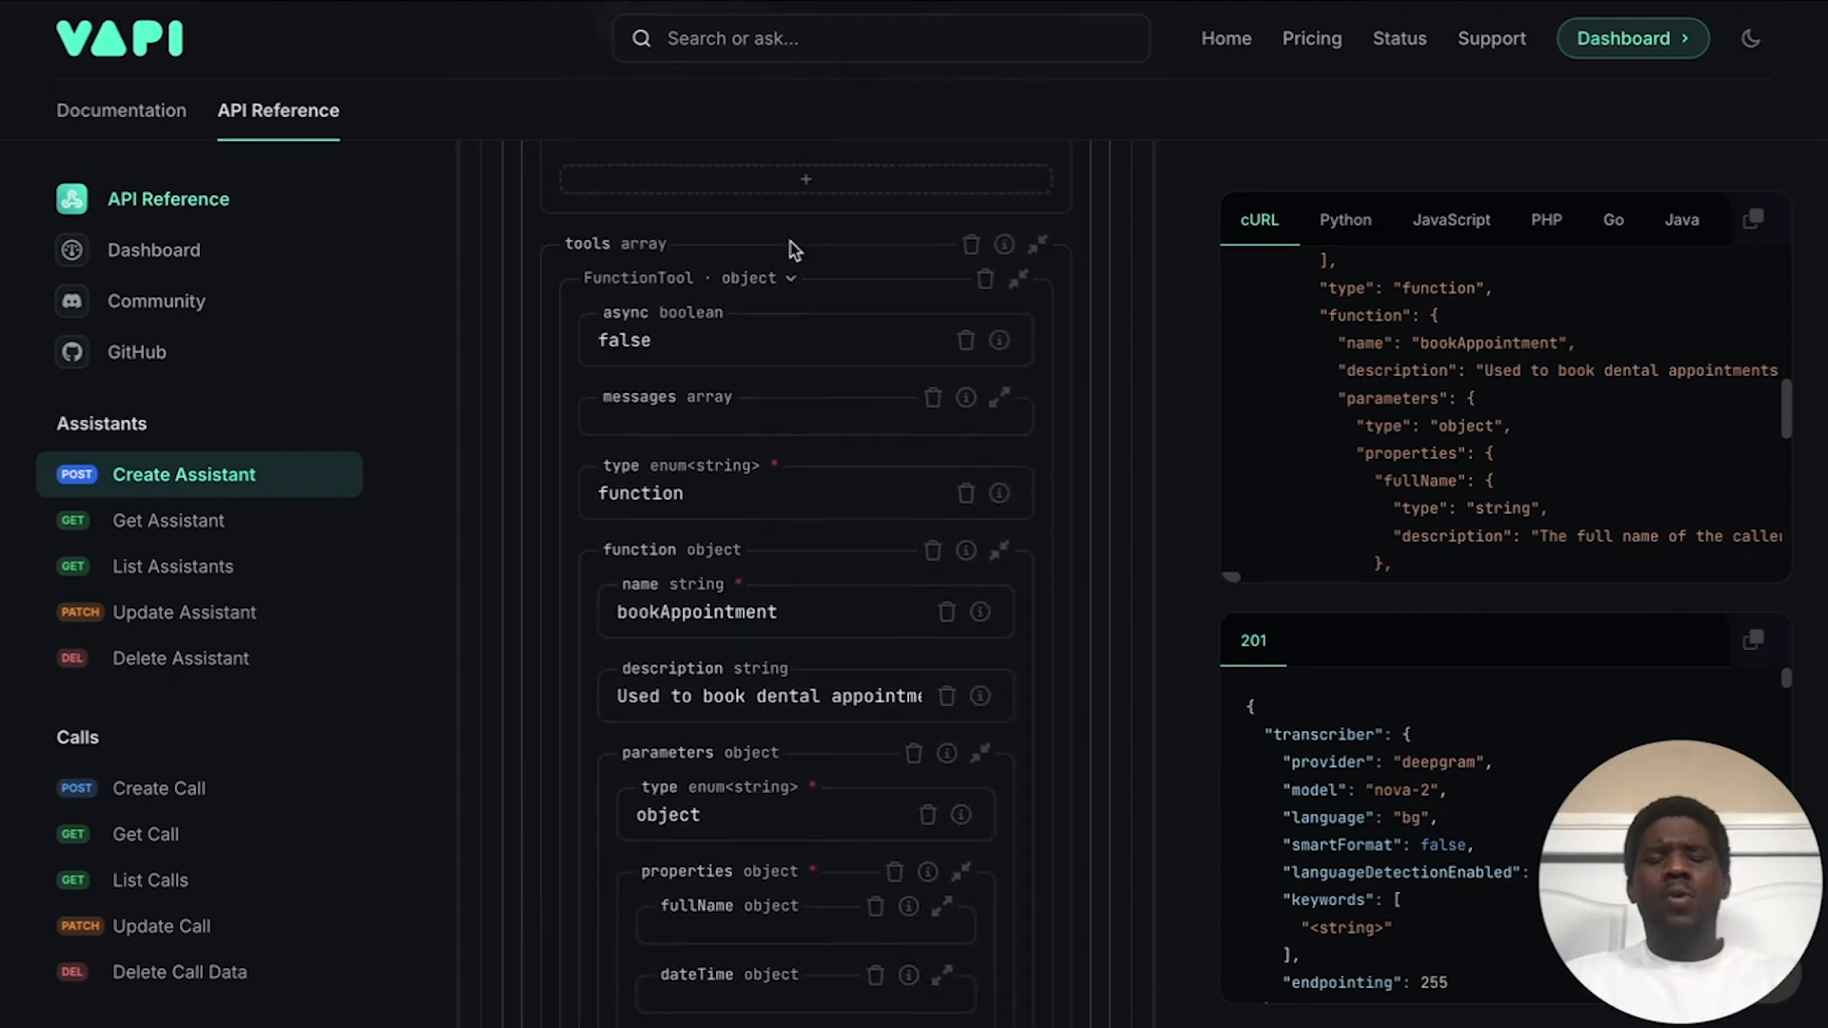
left_click(790, 249)
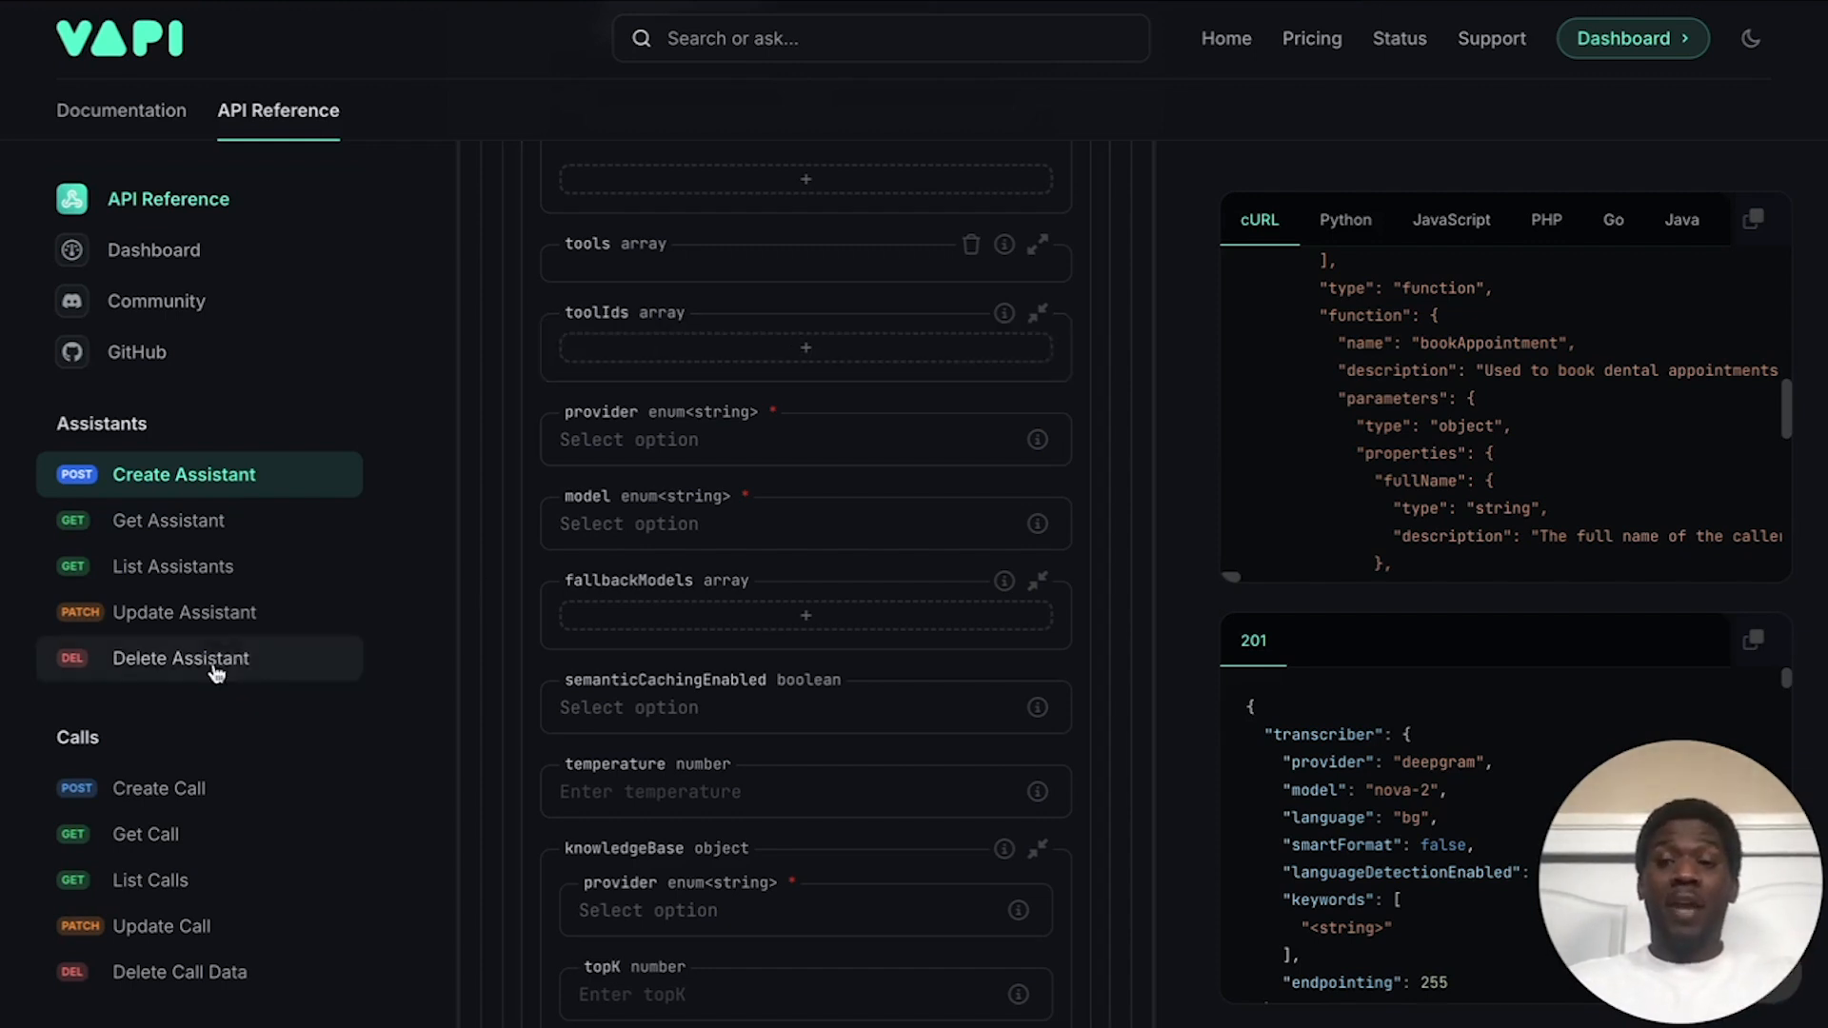
Step: Set the model provider to openai and the model to gpt-4o
scroll(214, 648, "down", 5)
scroll(214, 641, "down", 3)
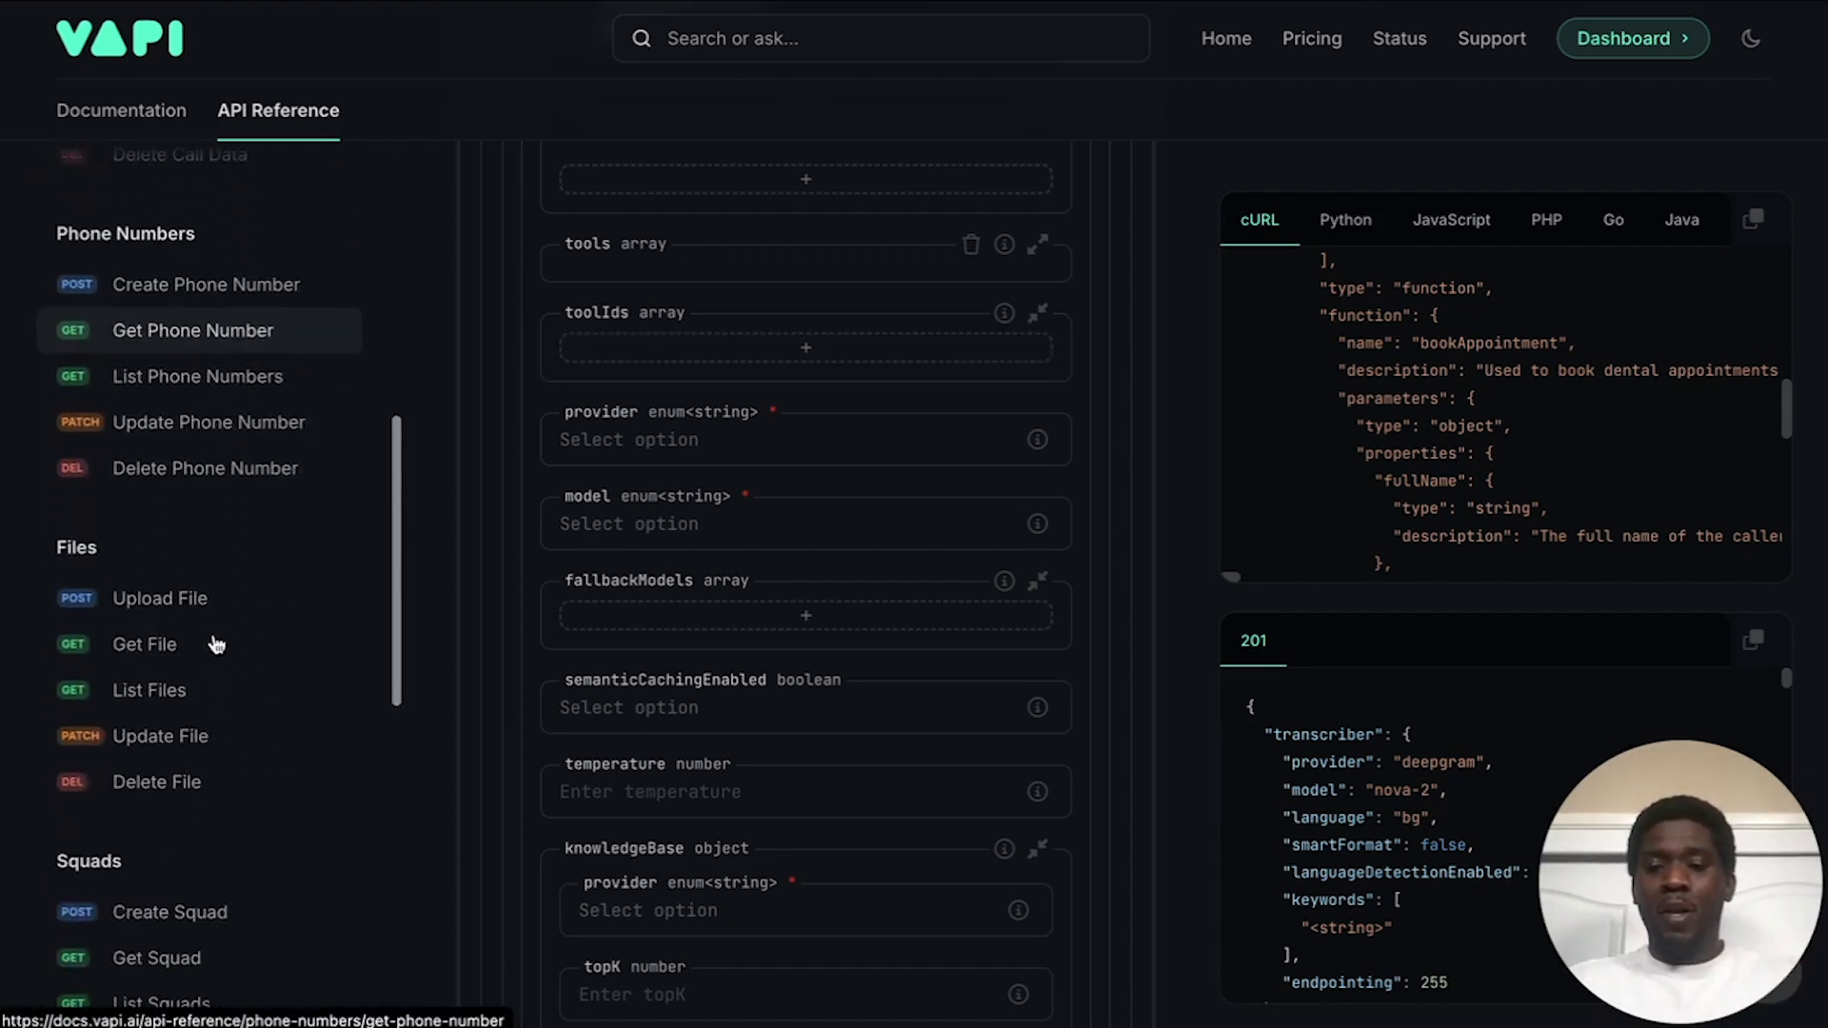
scroll(217, 616, "up", 7)
scroll(776, 476, "up", 6)
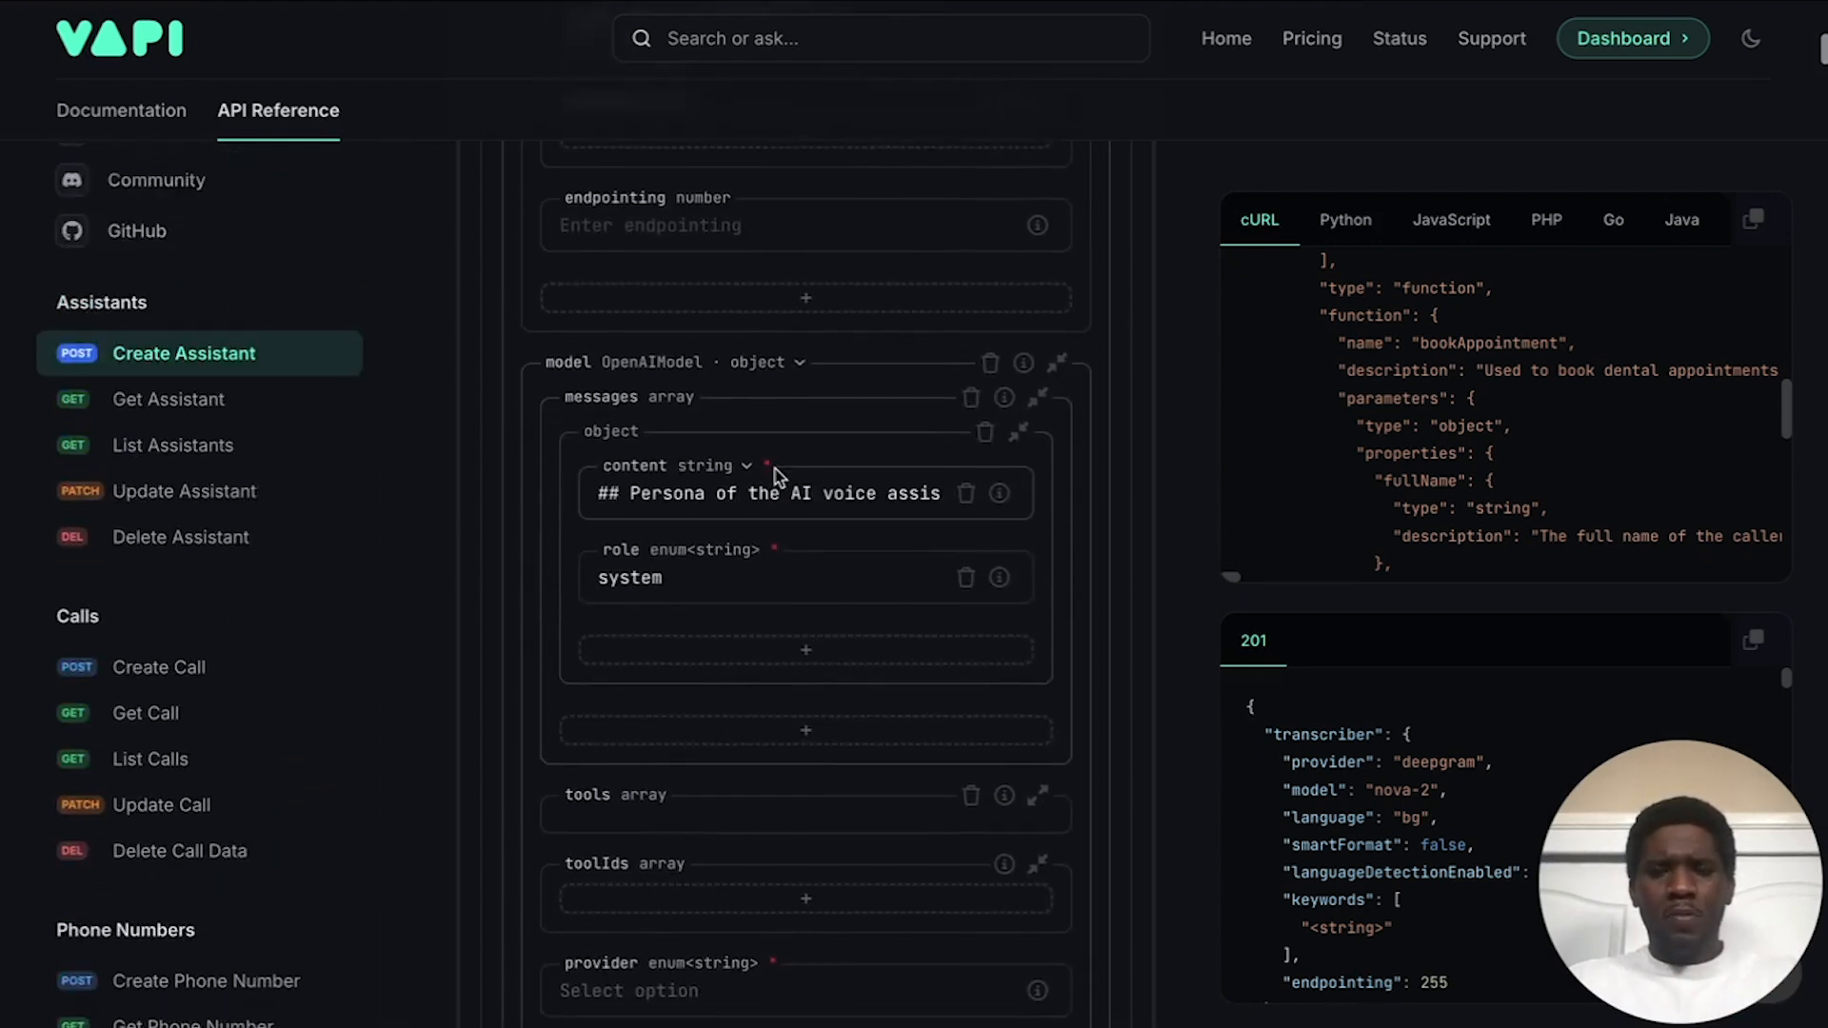
scroll(776, 476, "down", 5)
scroll(776, 476, "down", 1)
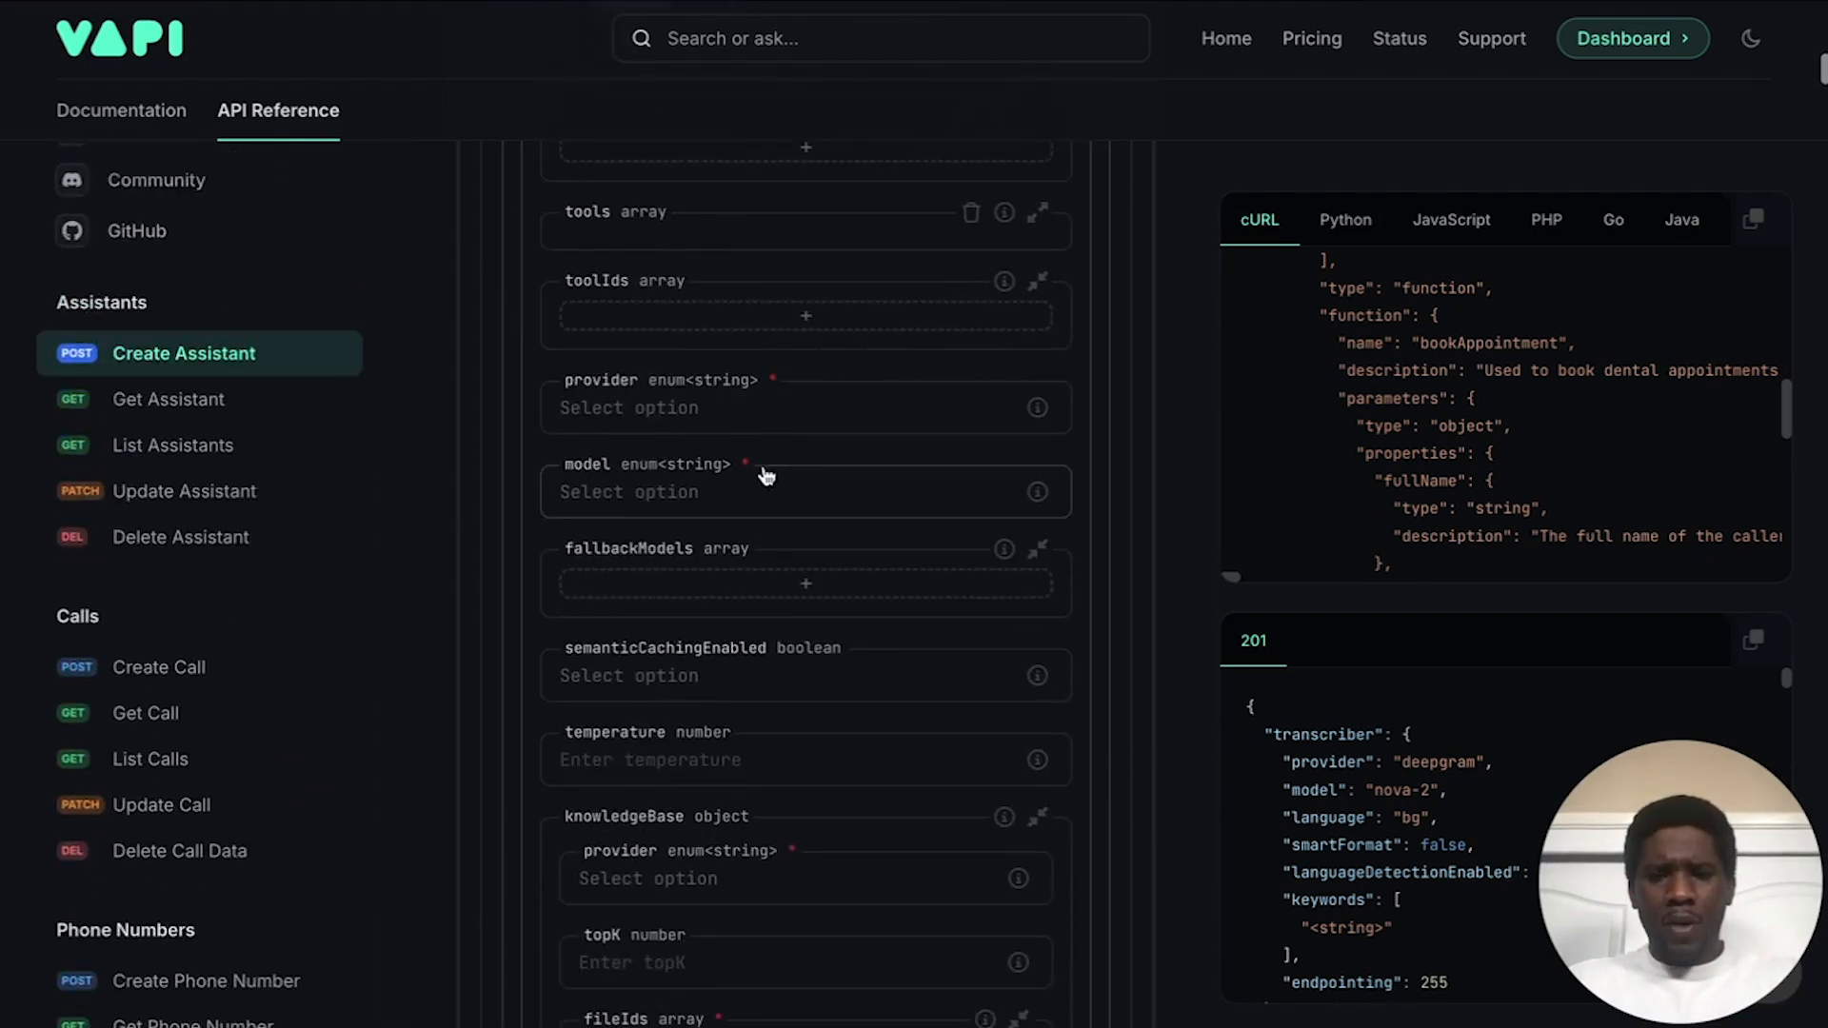
left_click(653, 408)
left_click(657, 463)
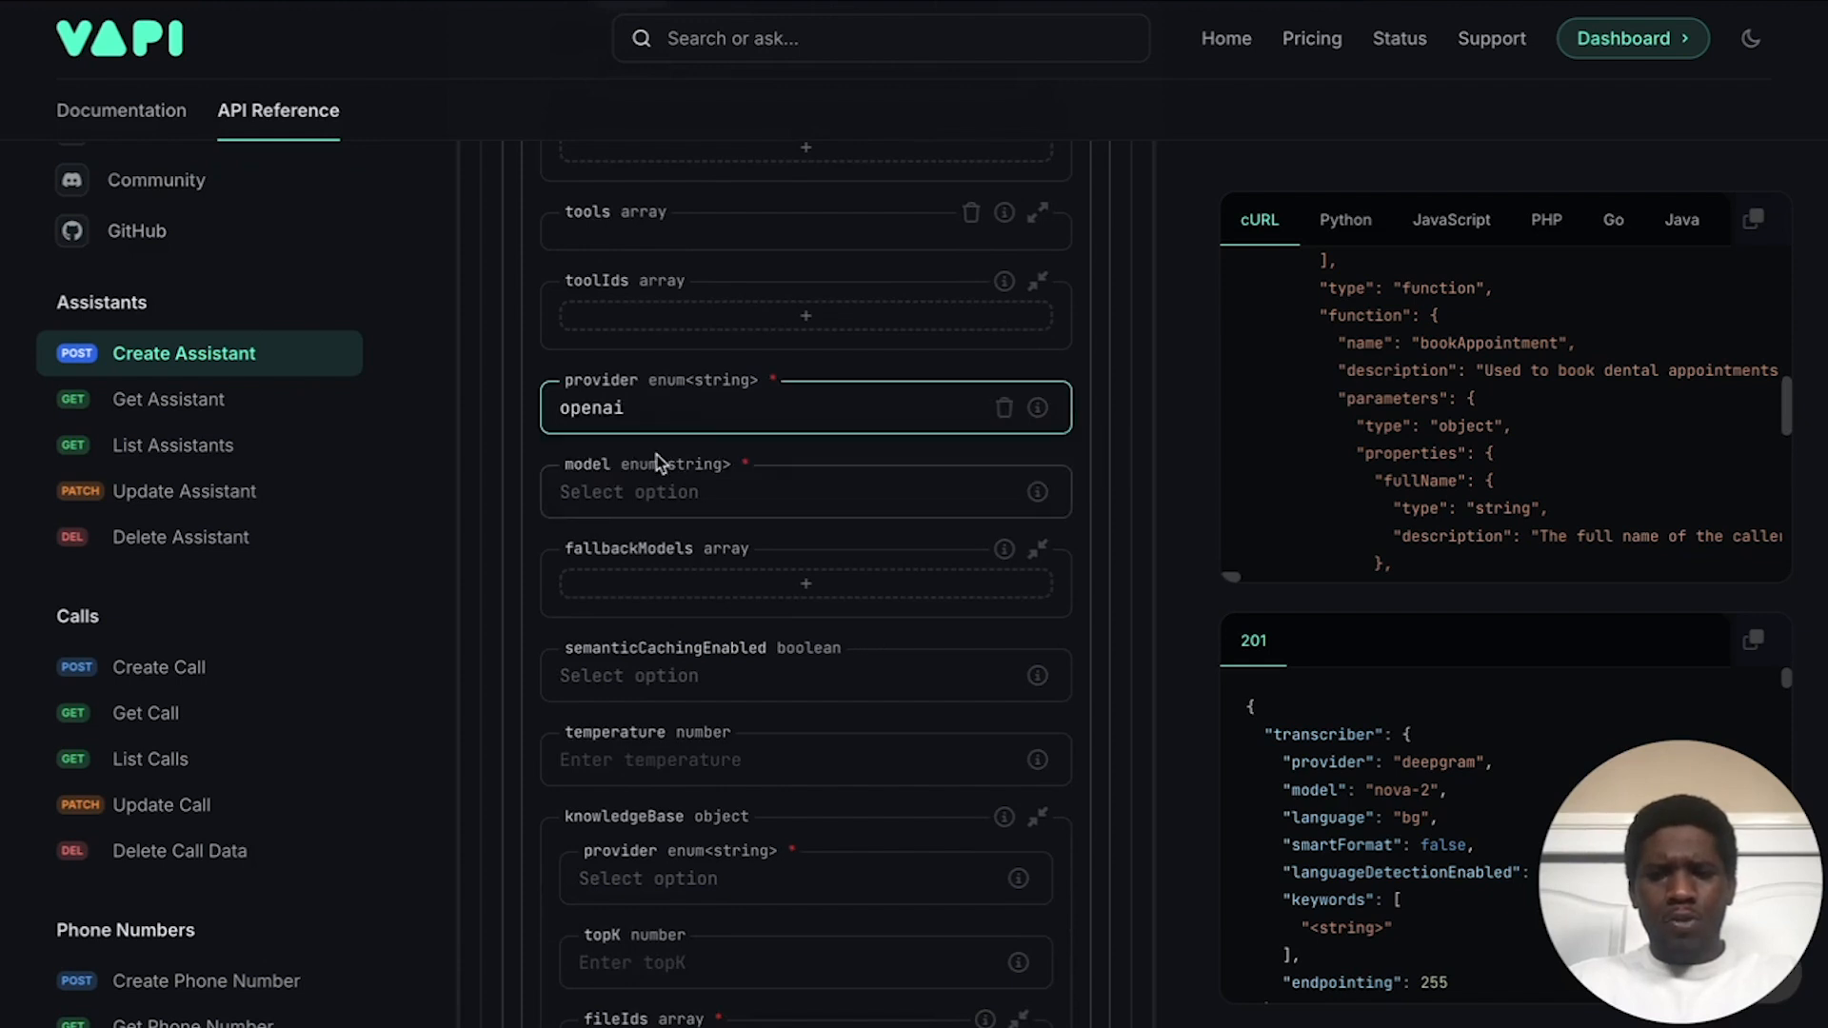
scroll(657, 463, "down", 1)
left_click(718, 407)
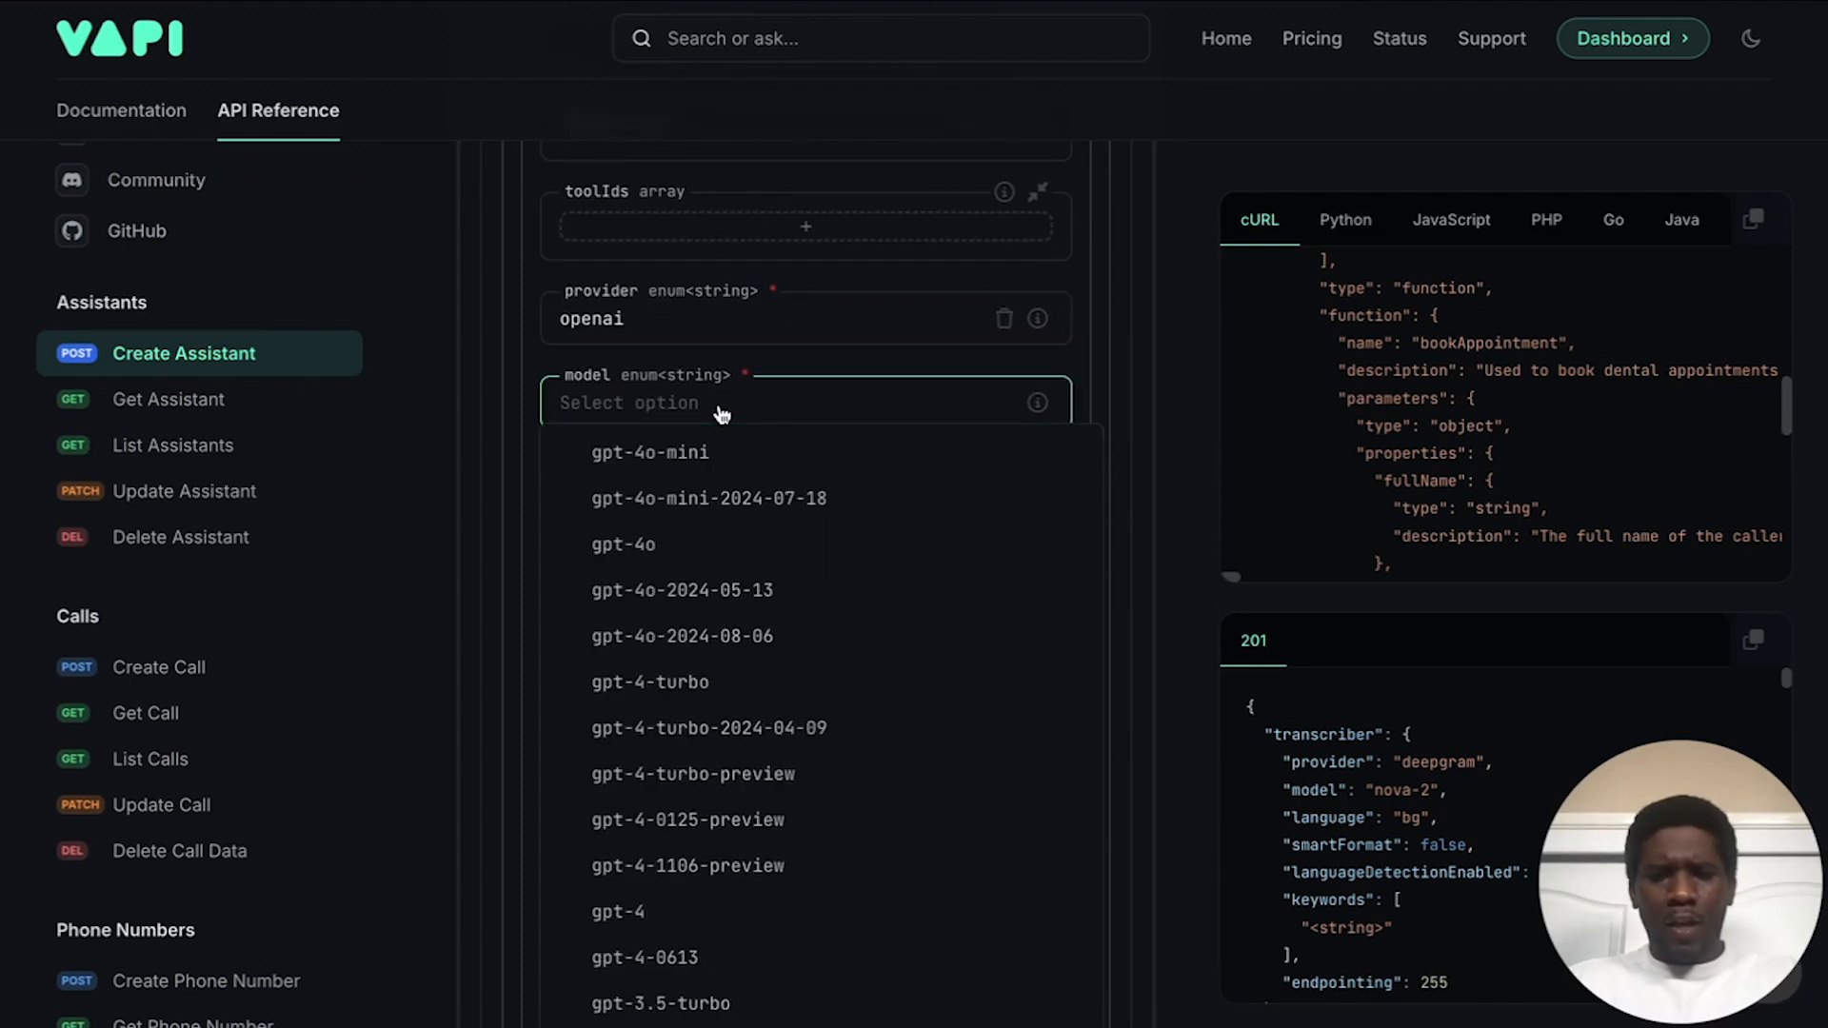
left_click(685, 559)
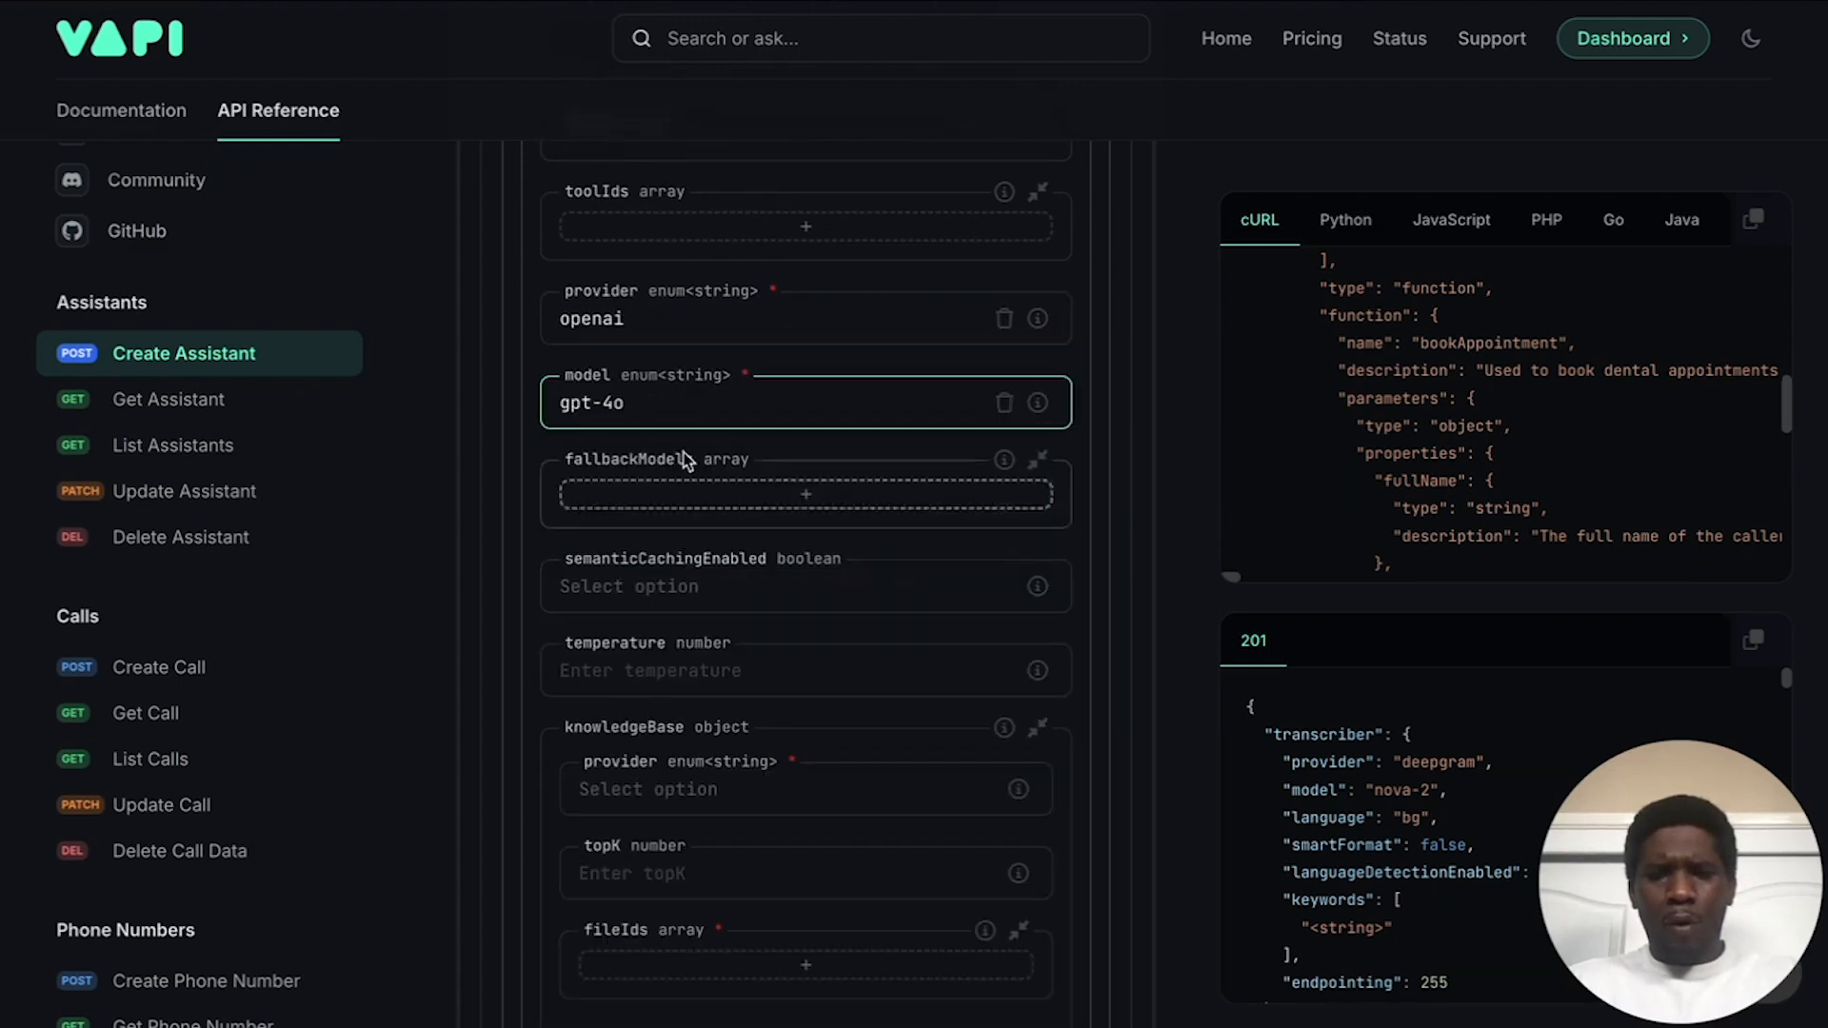
Step: Enter .7 as the model temperature
scroll(688, 472, "down", 1)
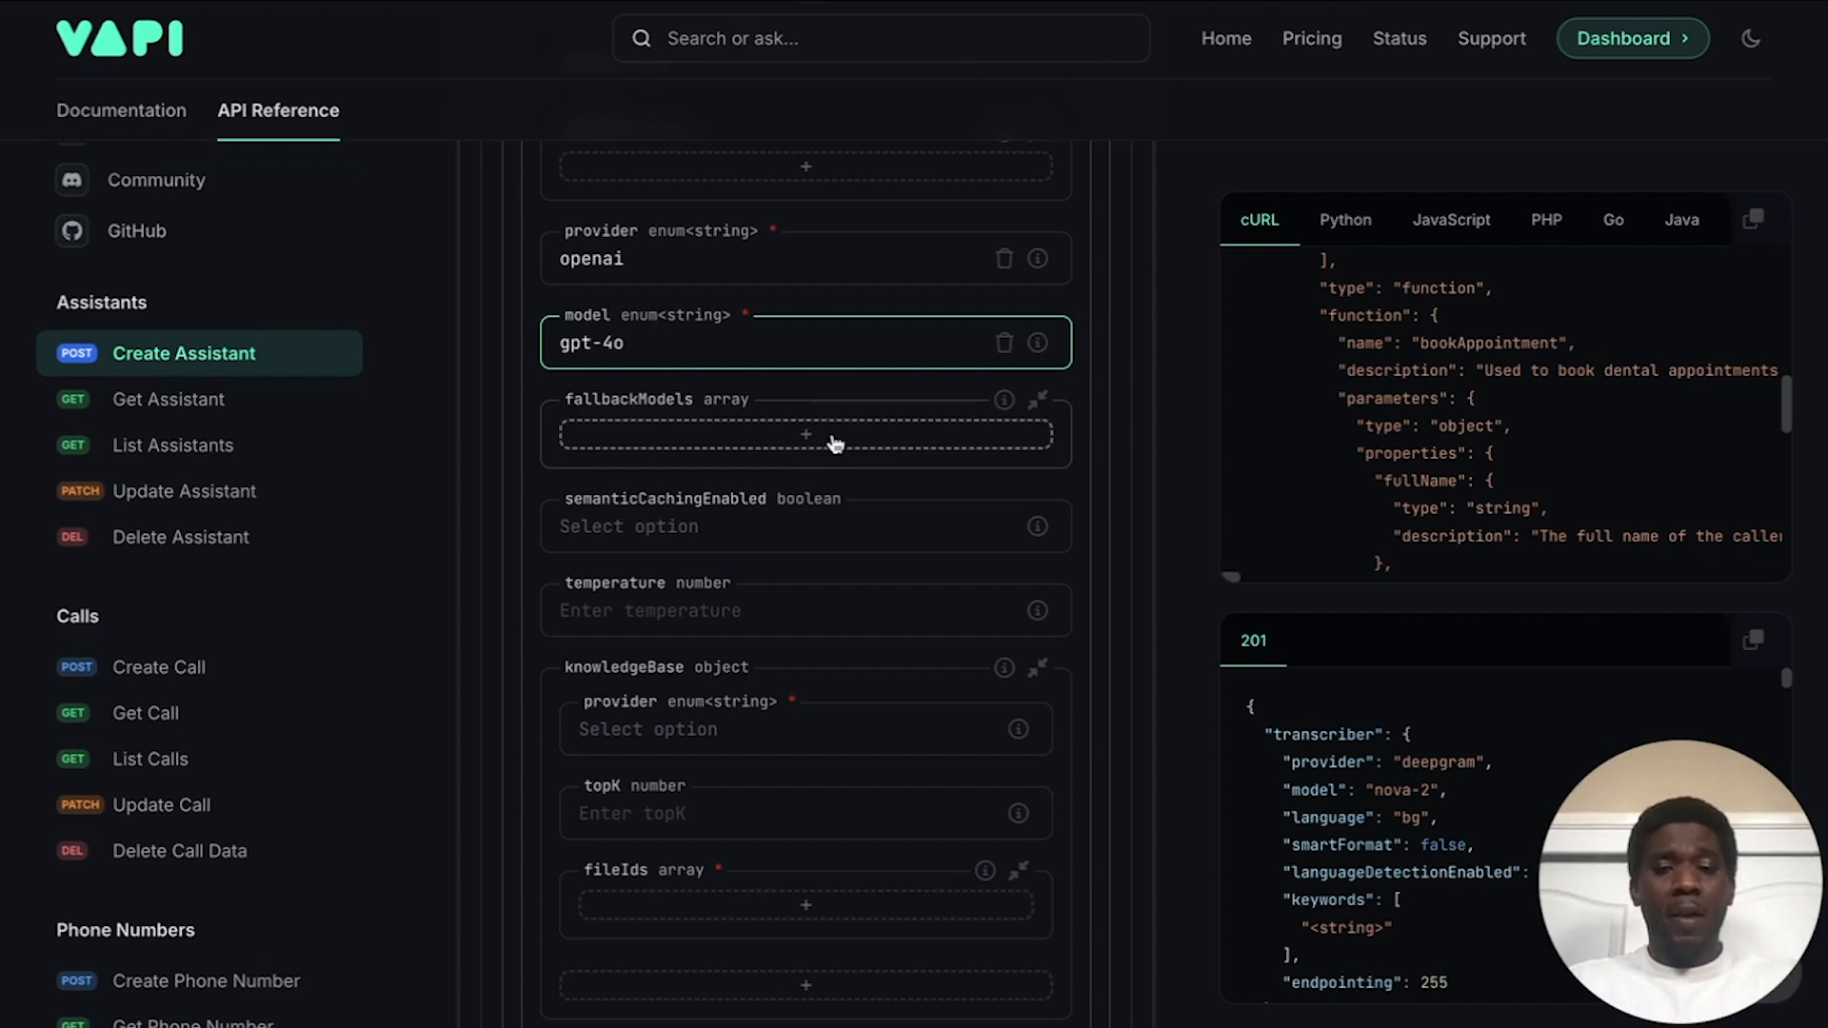
scroll(831, 439, "down", 1)
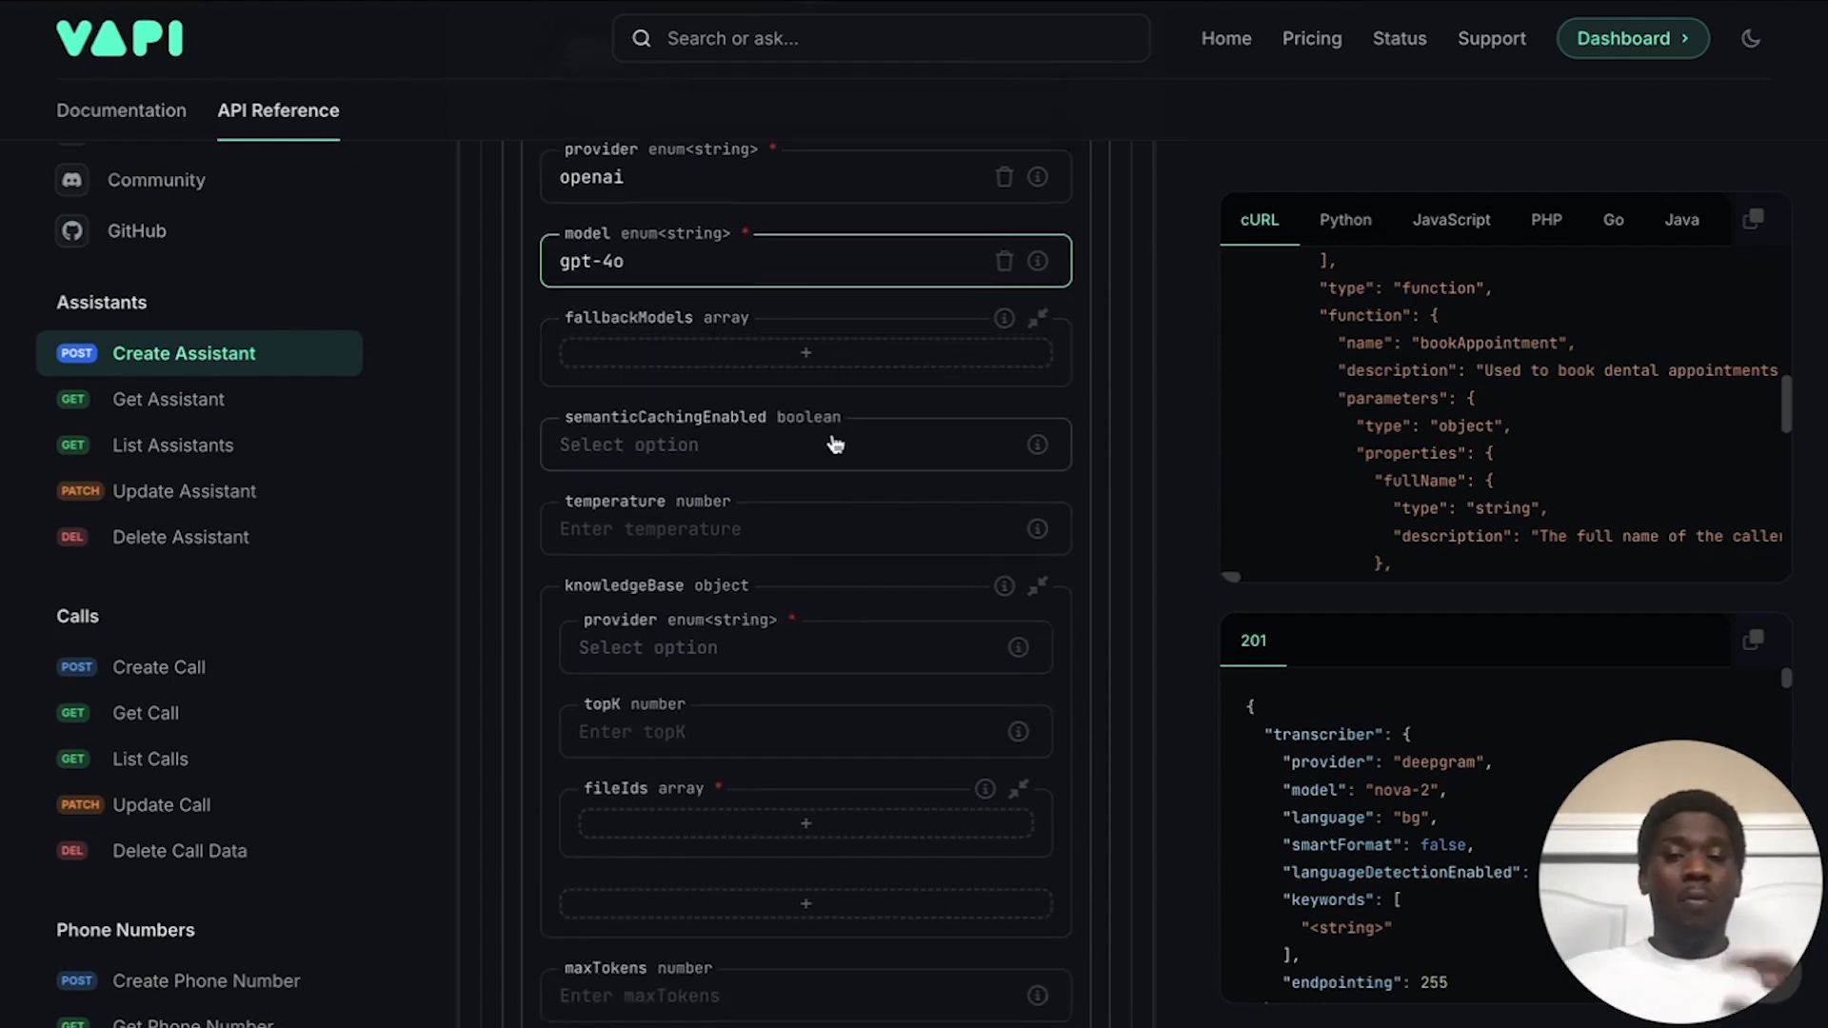
scroll(835, 443, "down", 1)
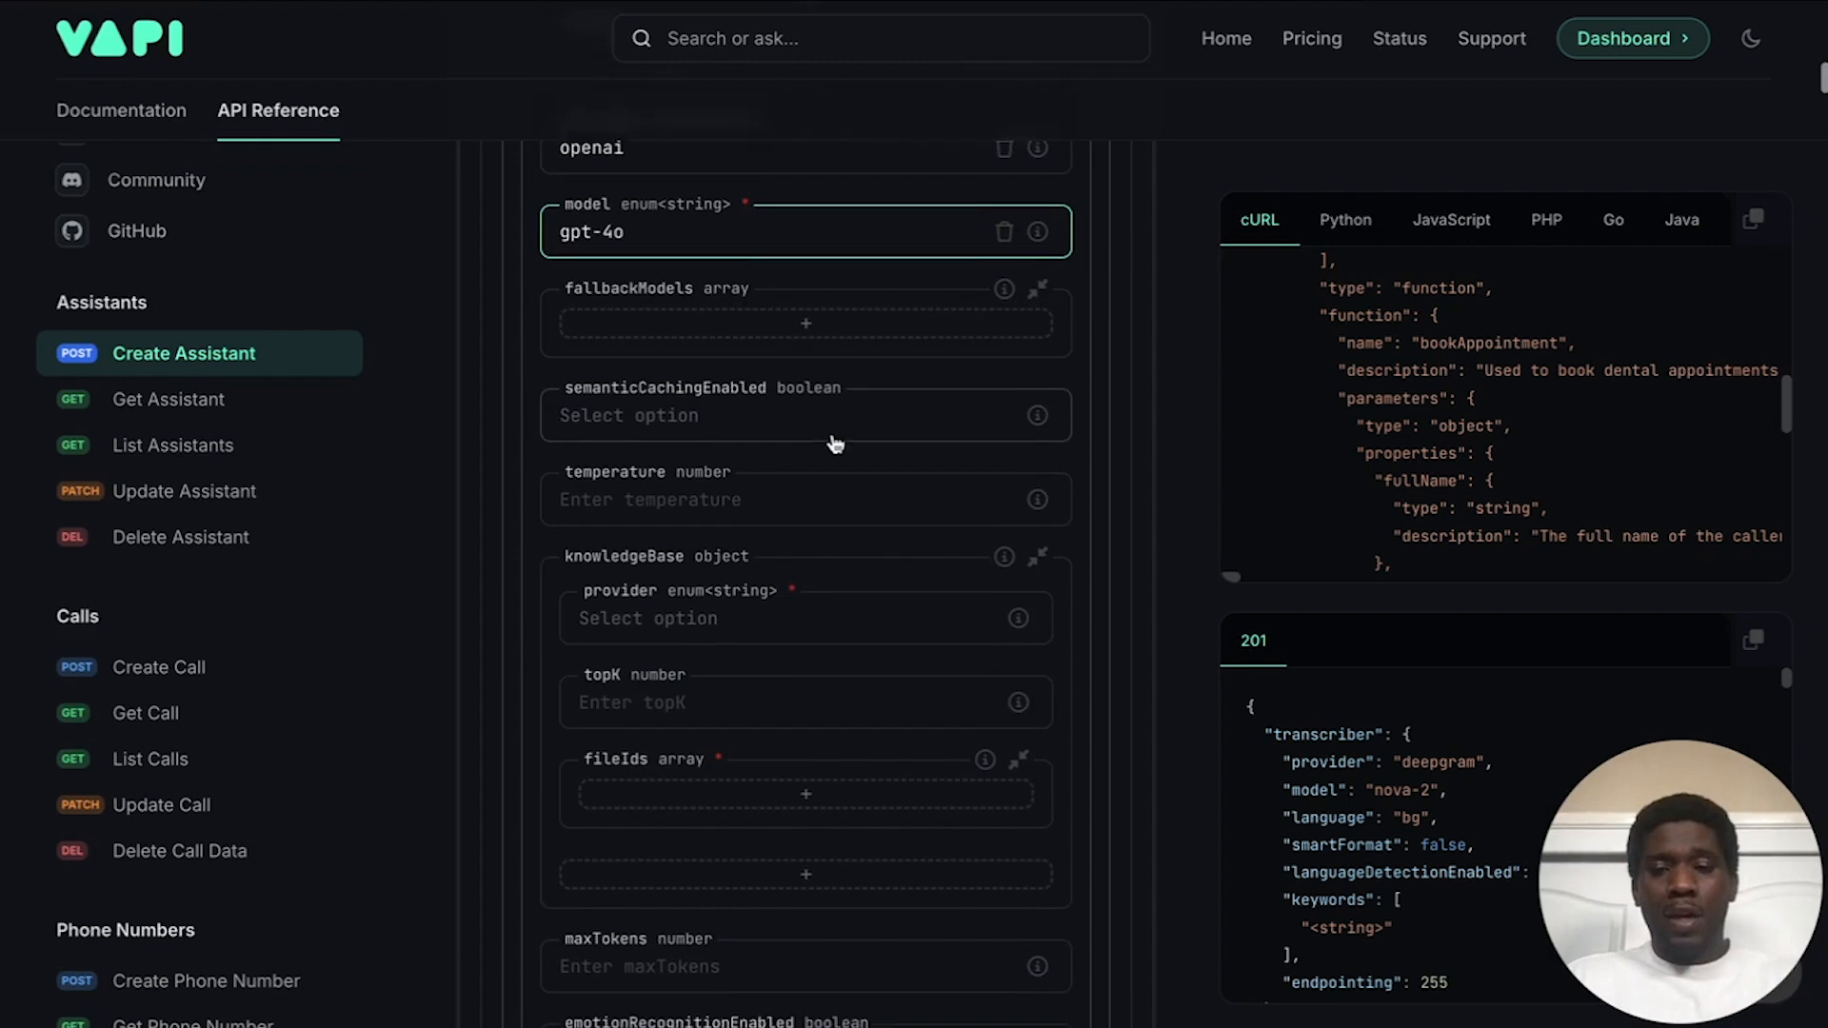
scroll(666, 423, "down", 1)
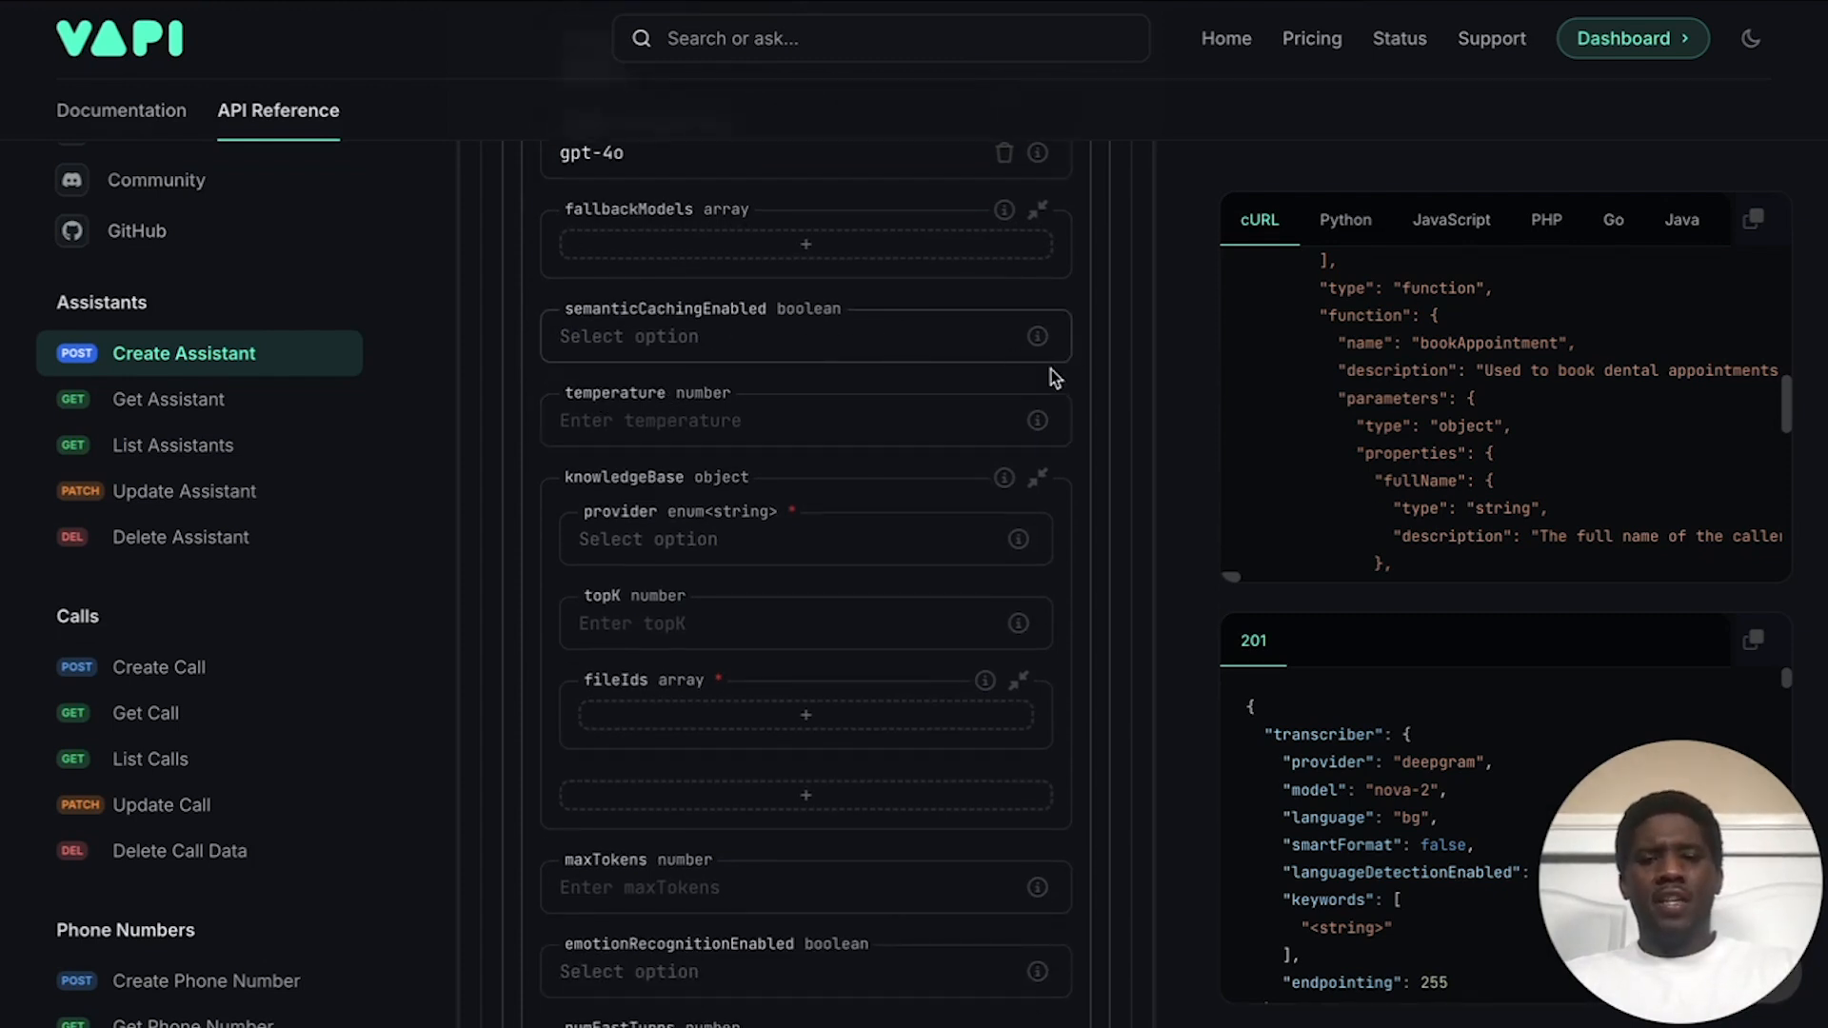
left_click(721, 425)
type(".7")
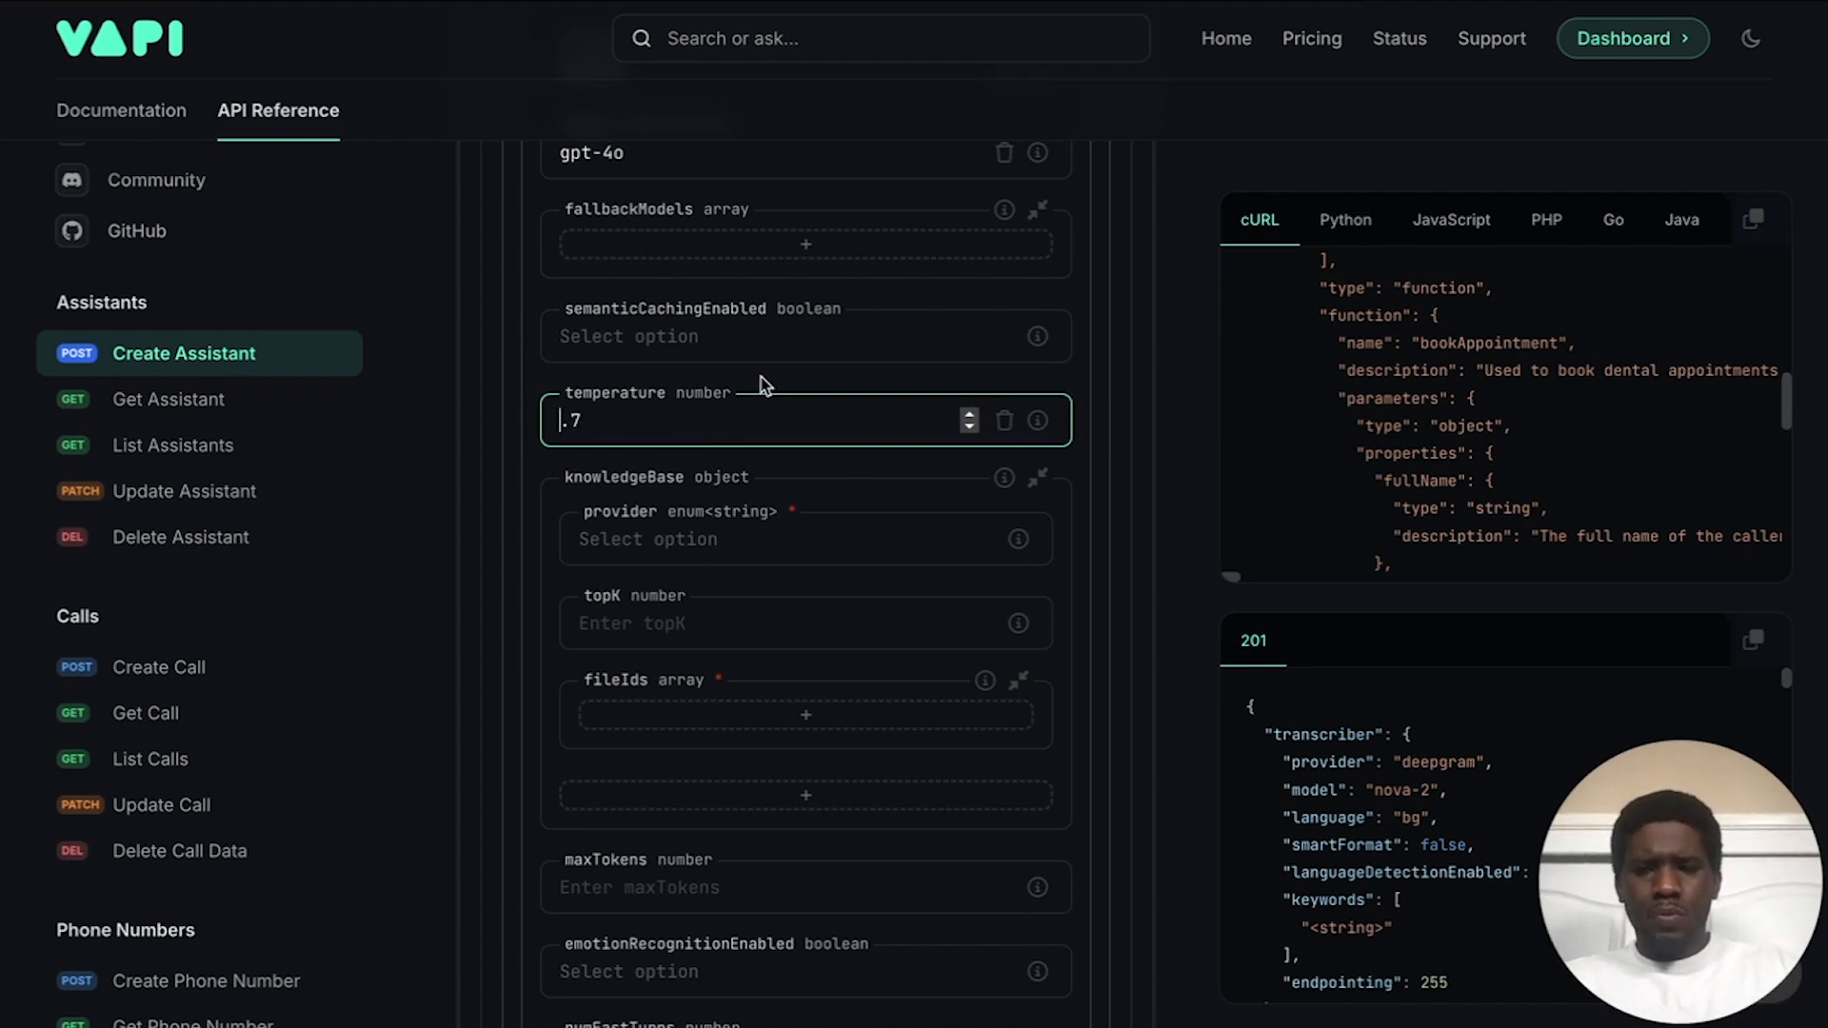
scroll(584, 372, "down", 1)
left_click(557, 346)
scroll(659, 381, "down", 1)
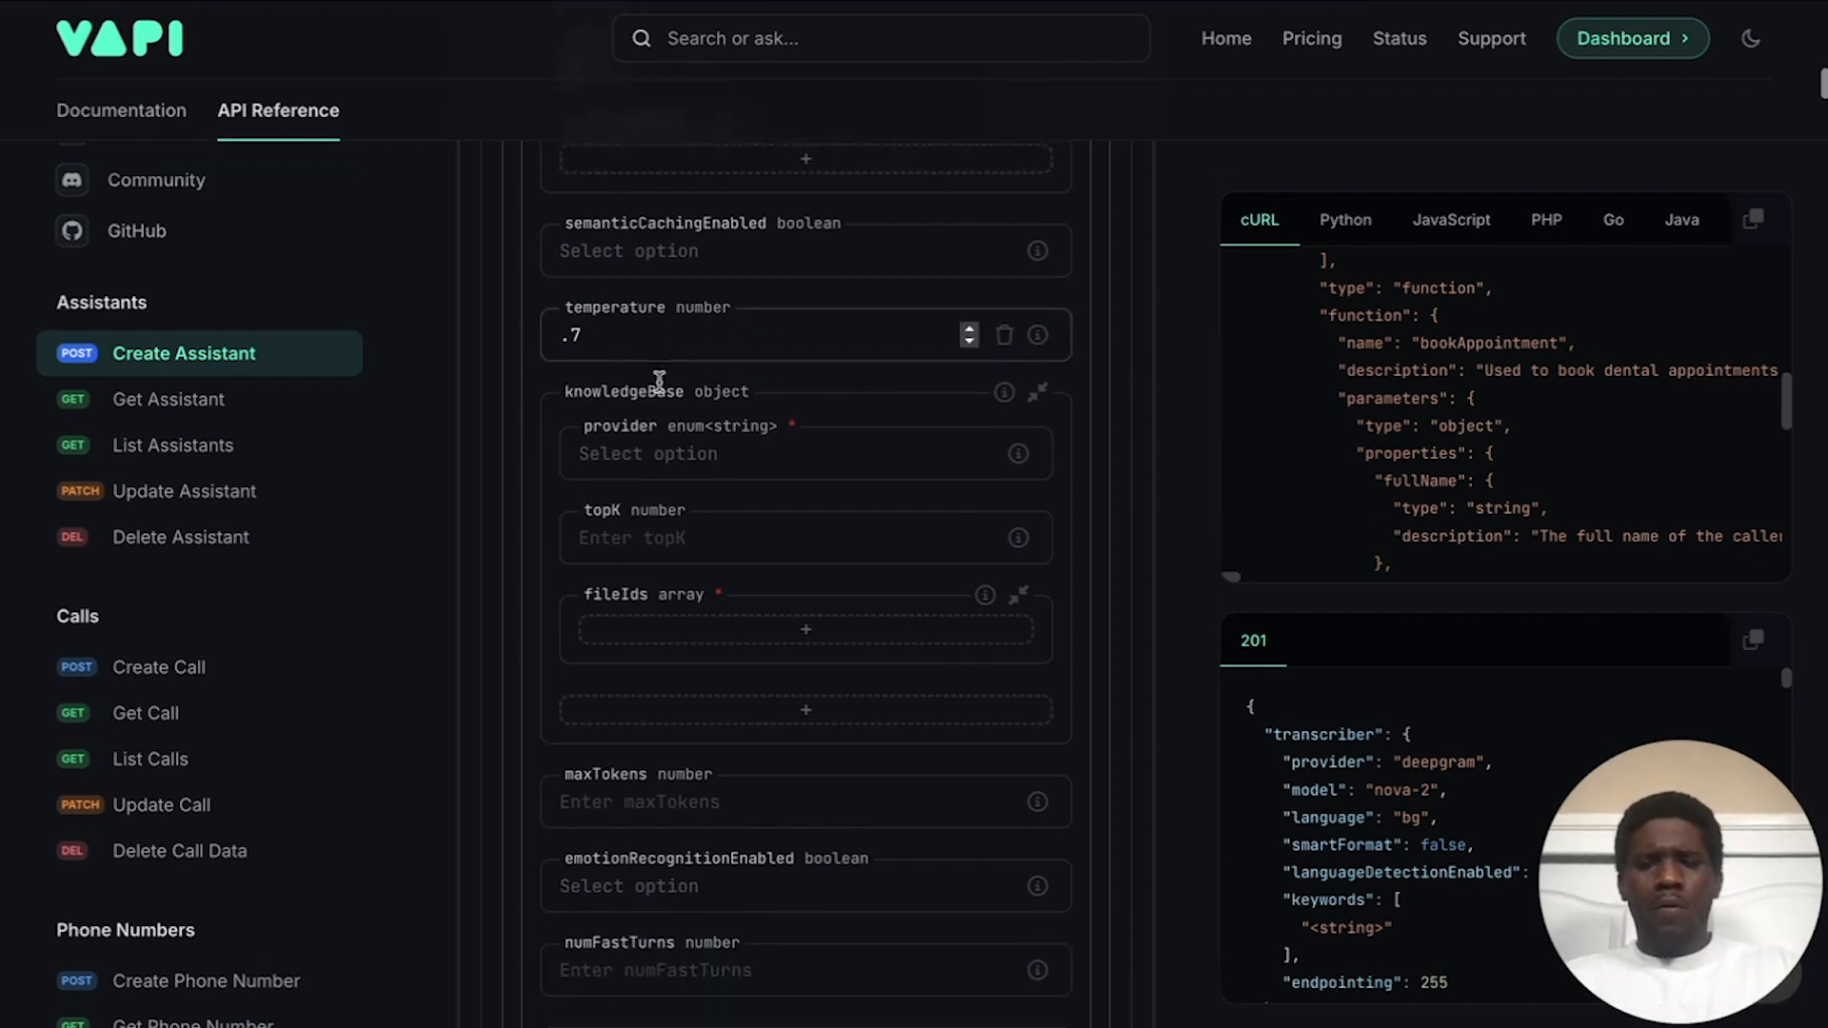
scroll(659, 381, "down", 1)
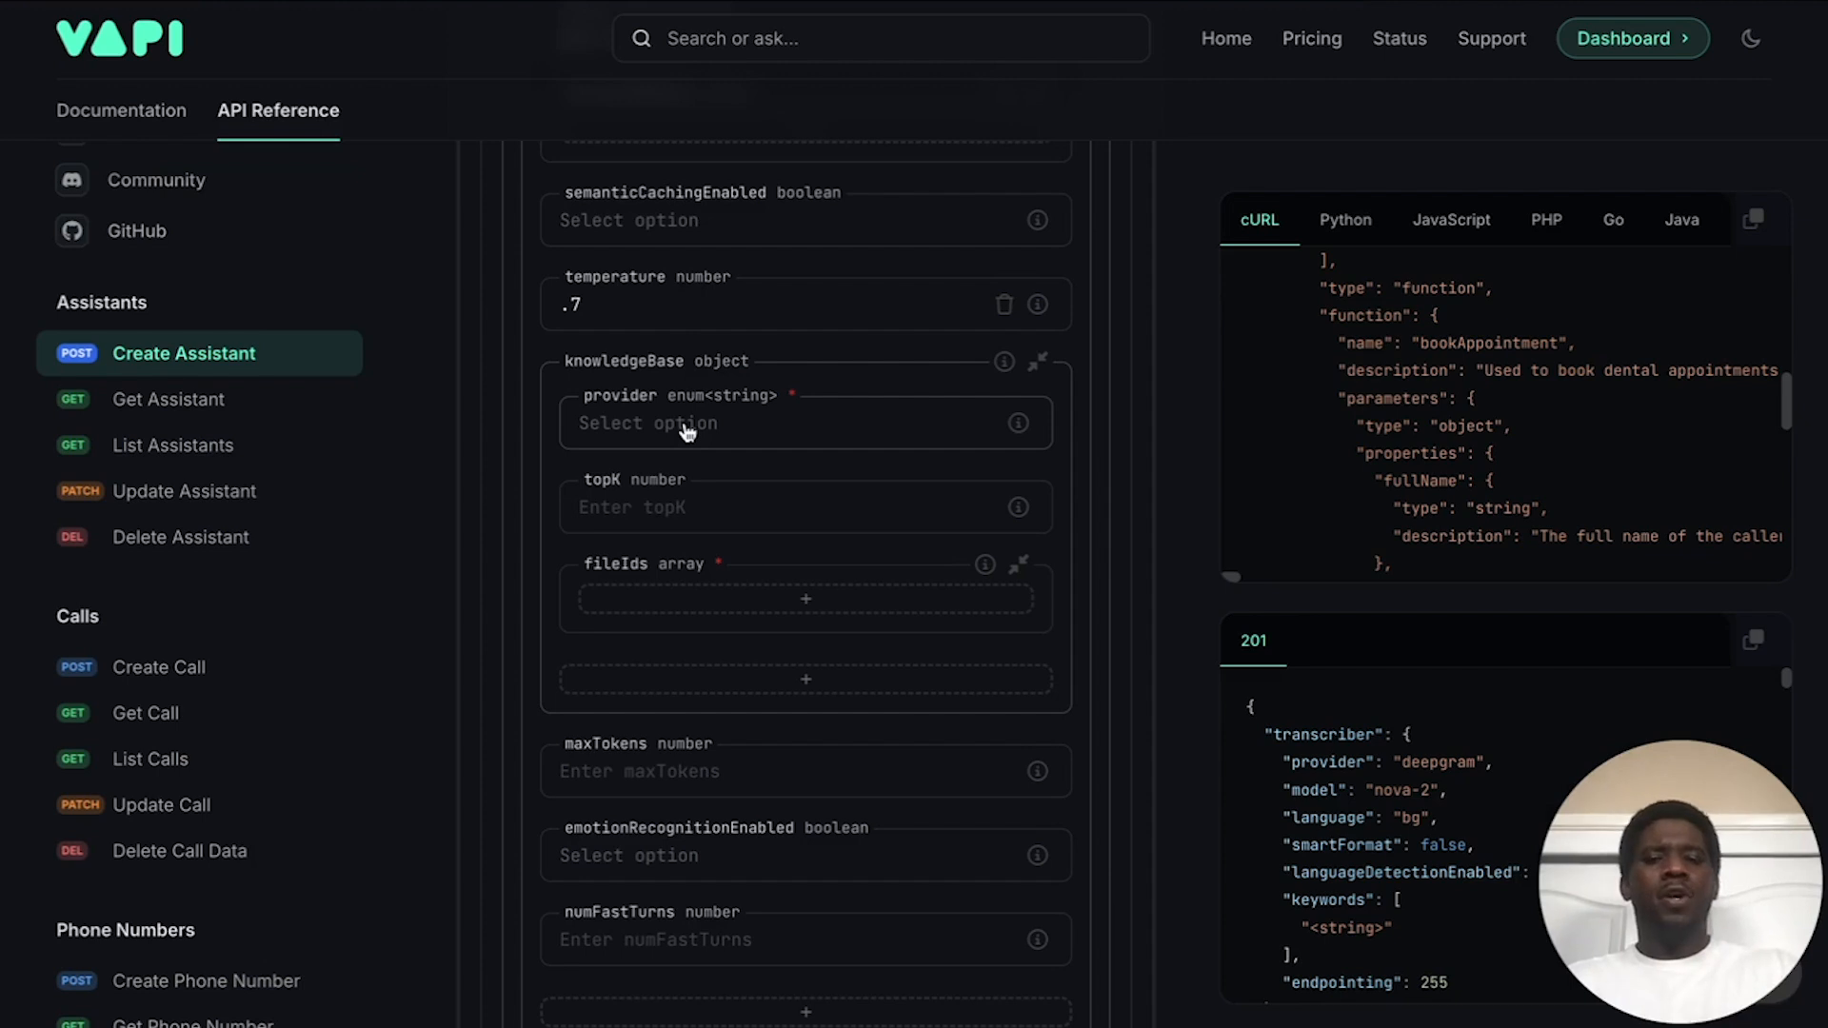
scroll(685, 430, "down", 4)
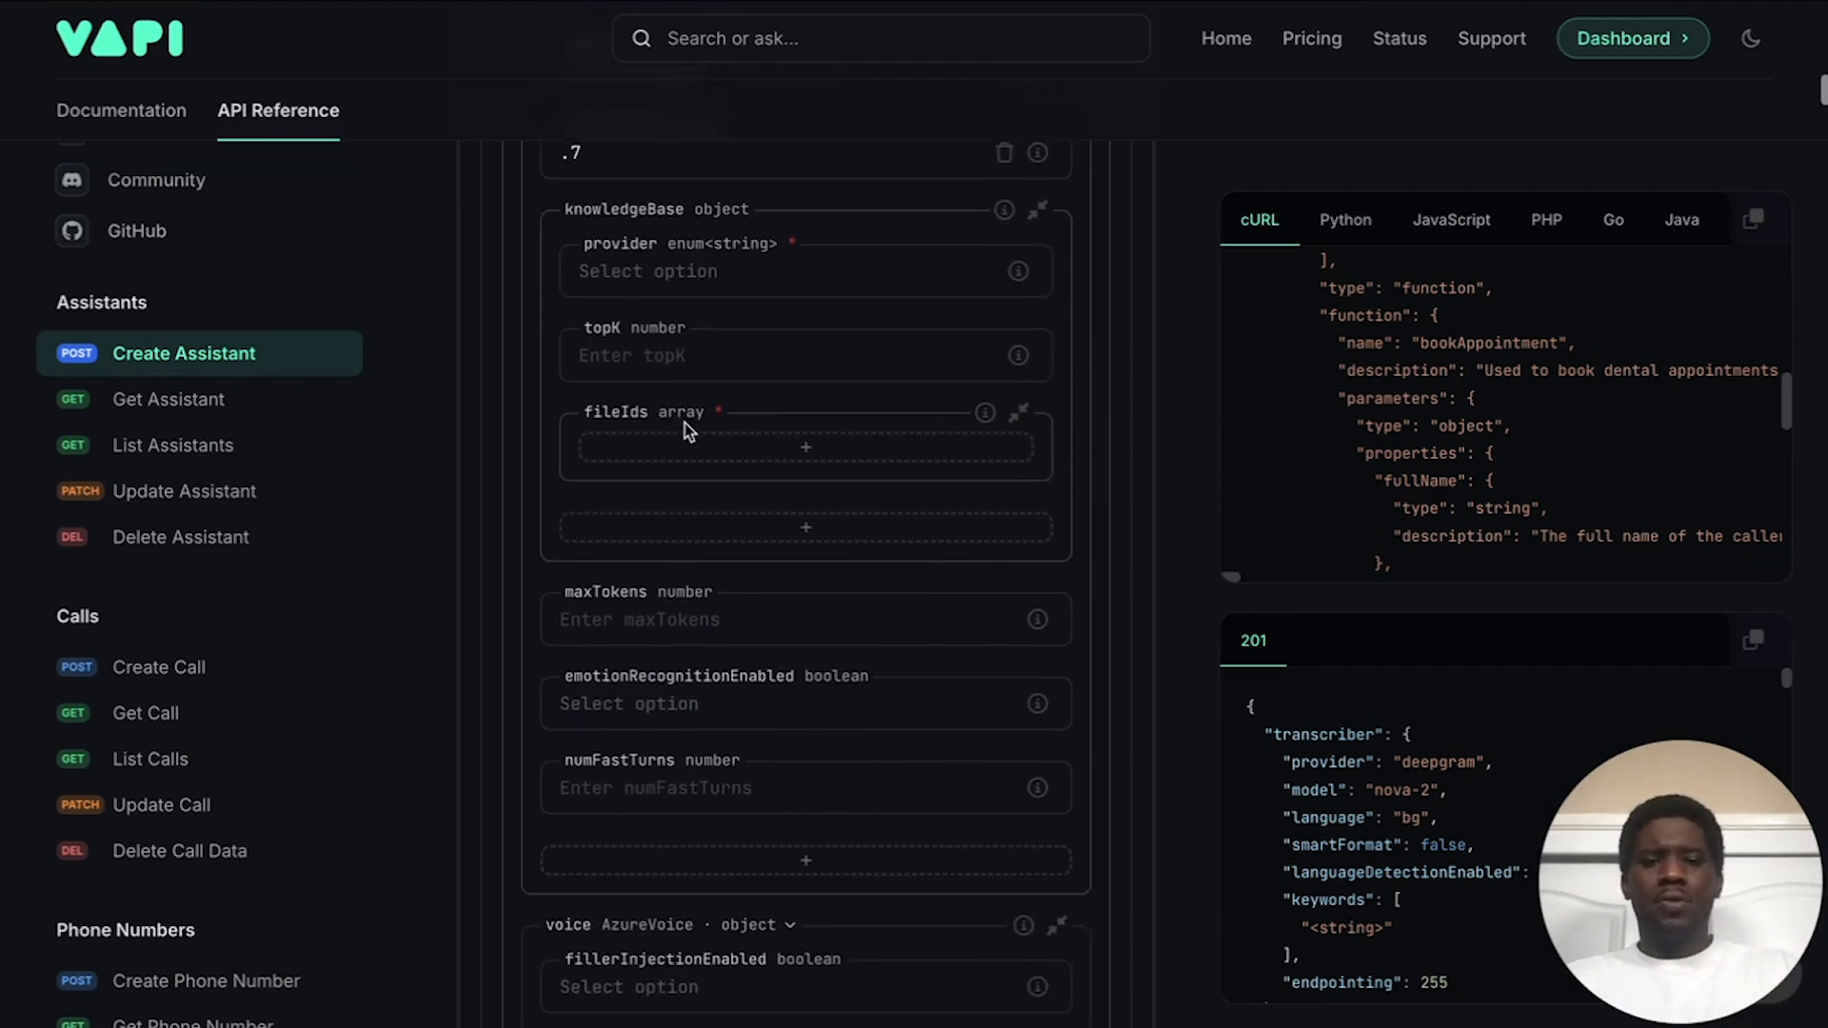
scroll(685, 428, "up", 3)
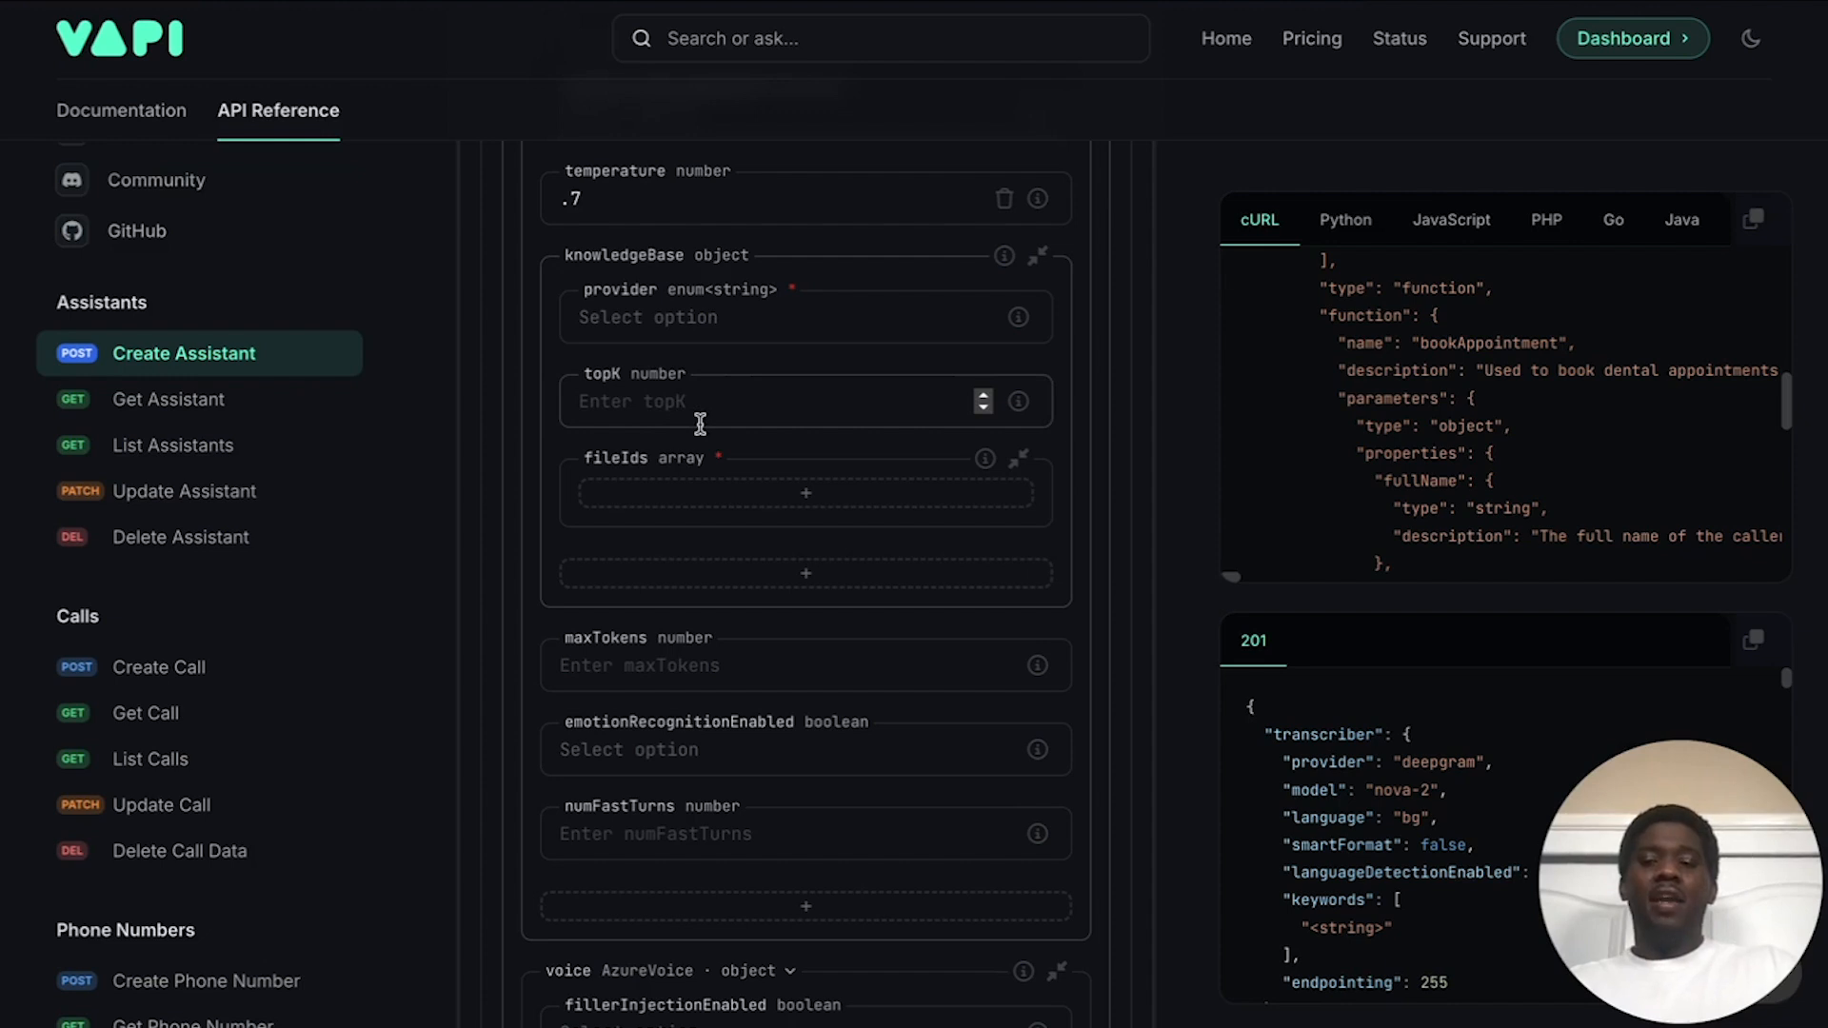
scroll(104, 671, "down", 10)
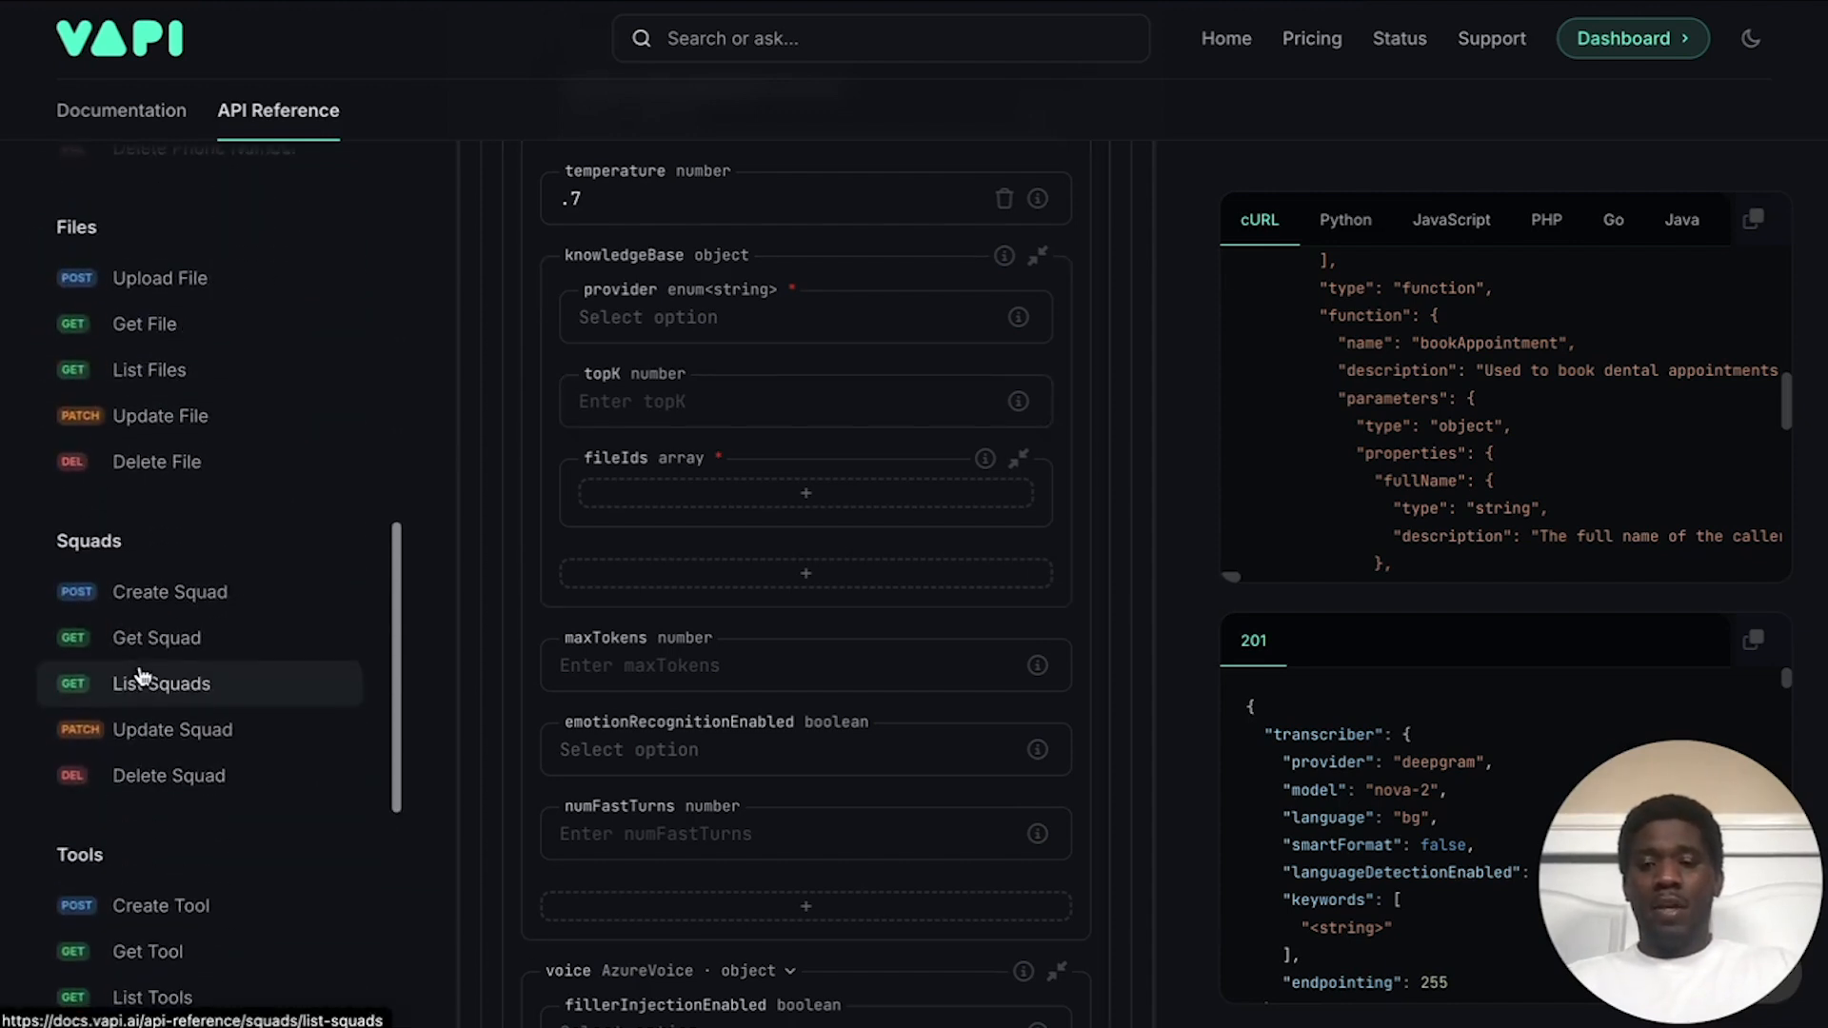
scroll(186, 571, "down", 6)
scroll(214, 484, "up", 2)
scroll(216, 483, "up", 6)
scroll(82, 494, "down", 1)
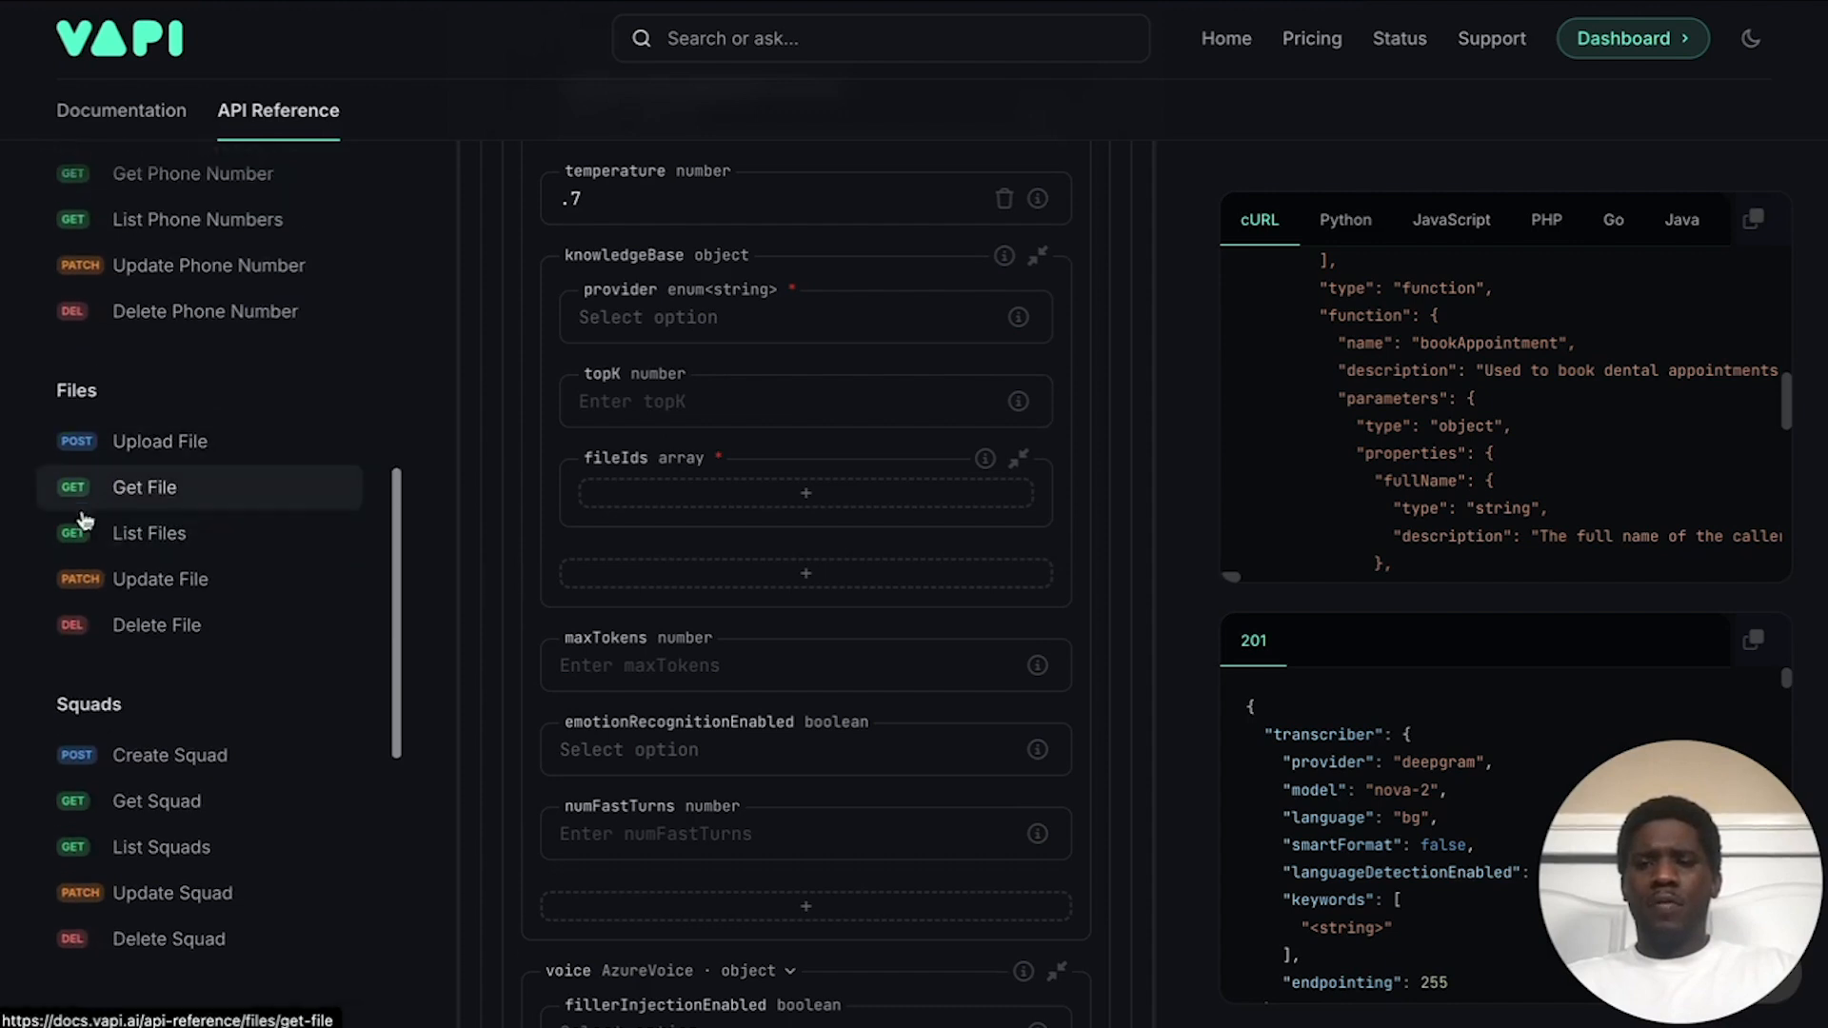
scroll(167, 533, "up", 4)
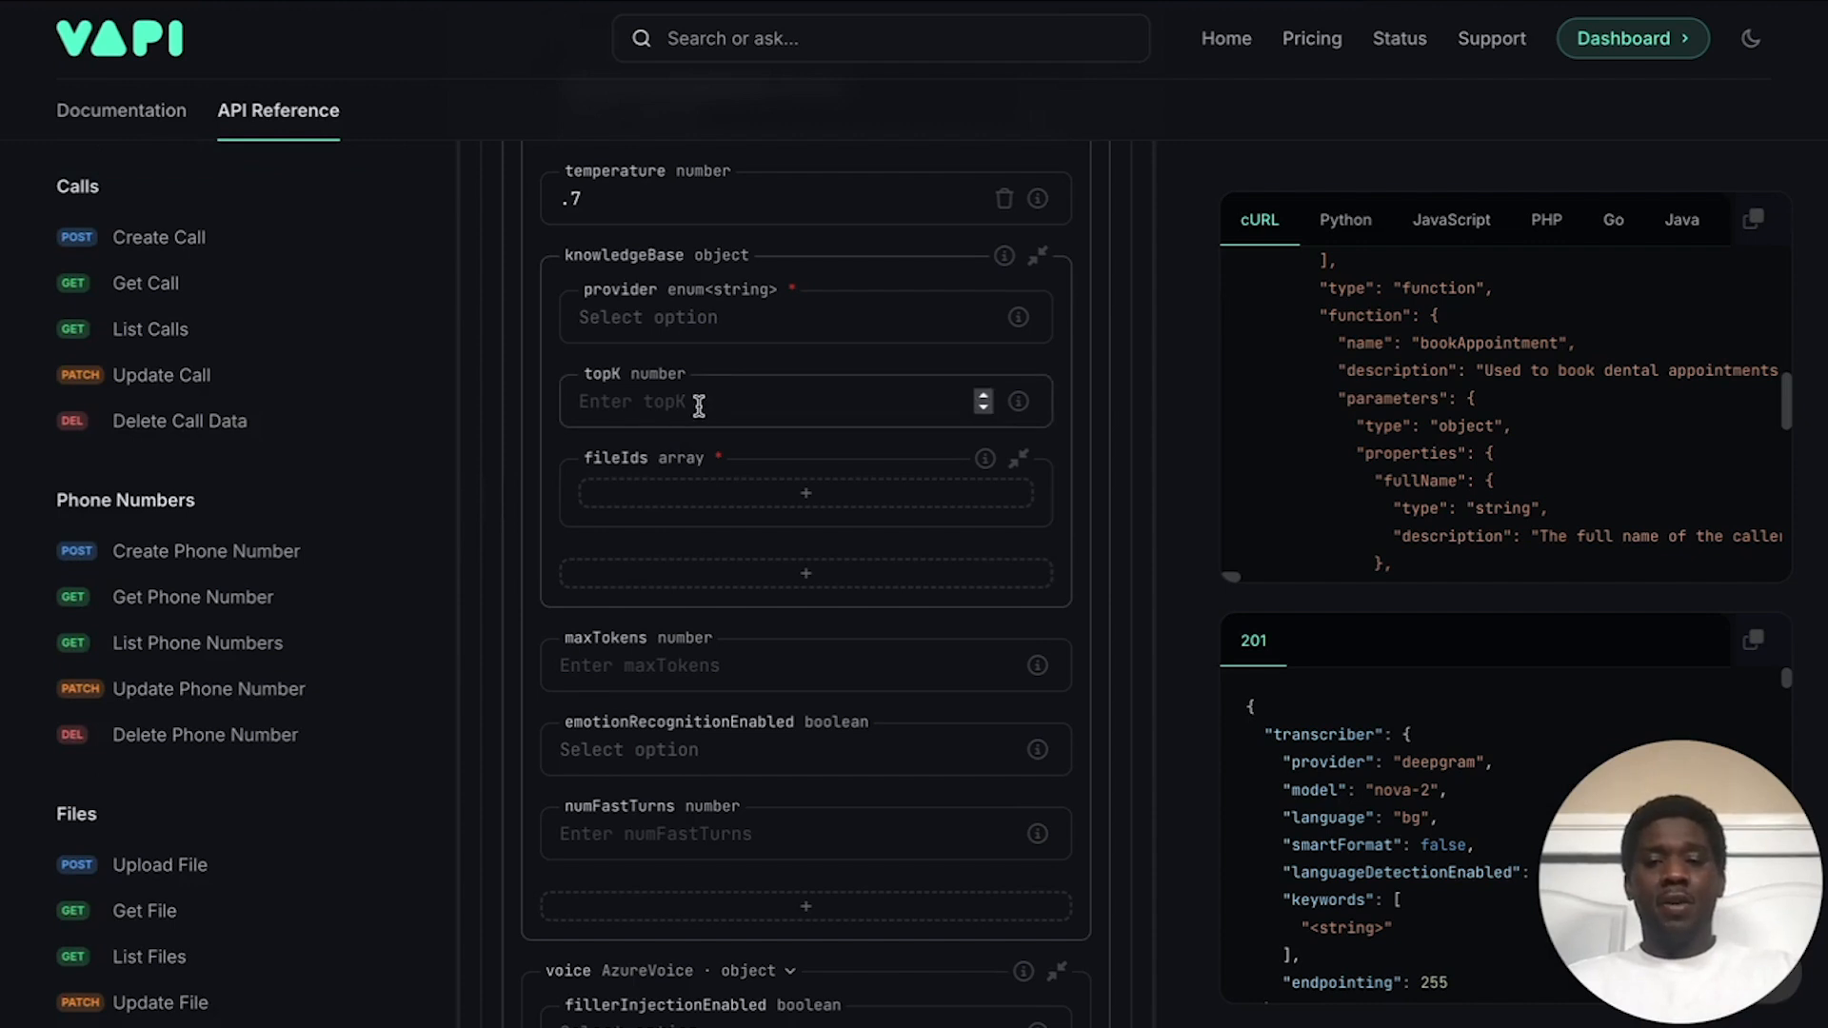
scroll(701, 410, "down", 2)
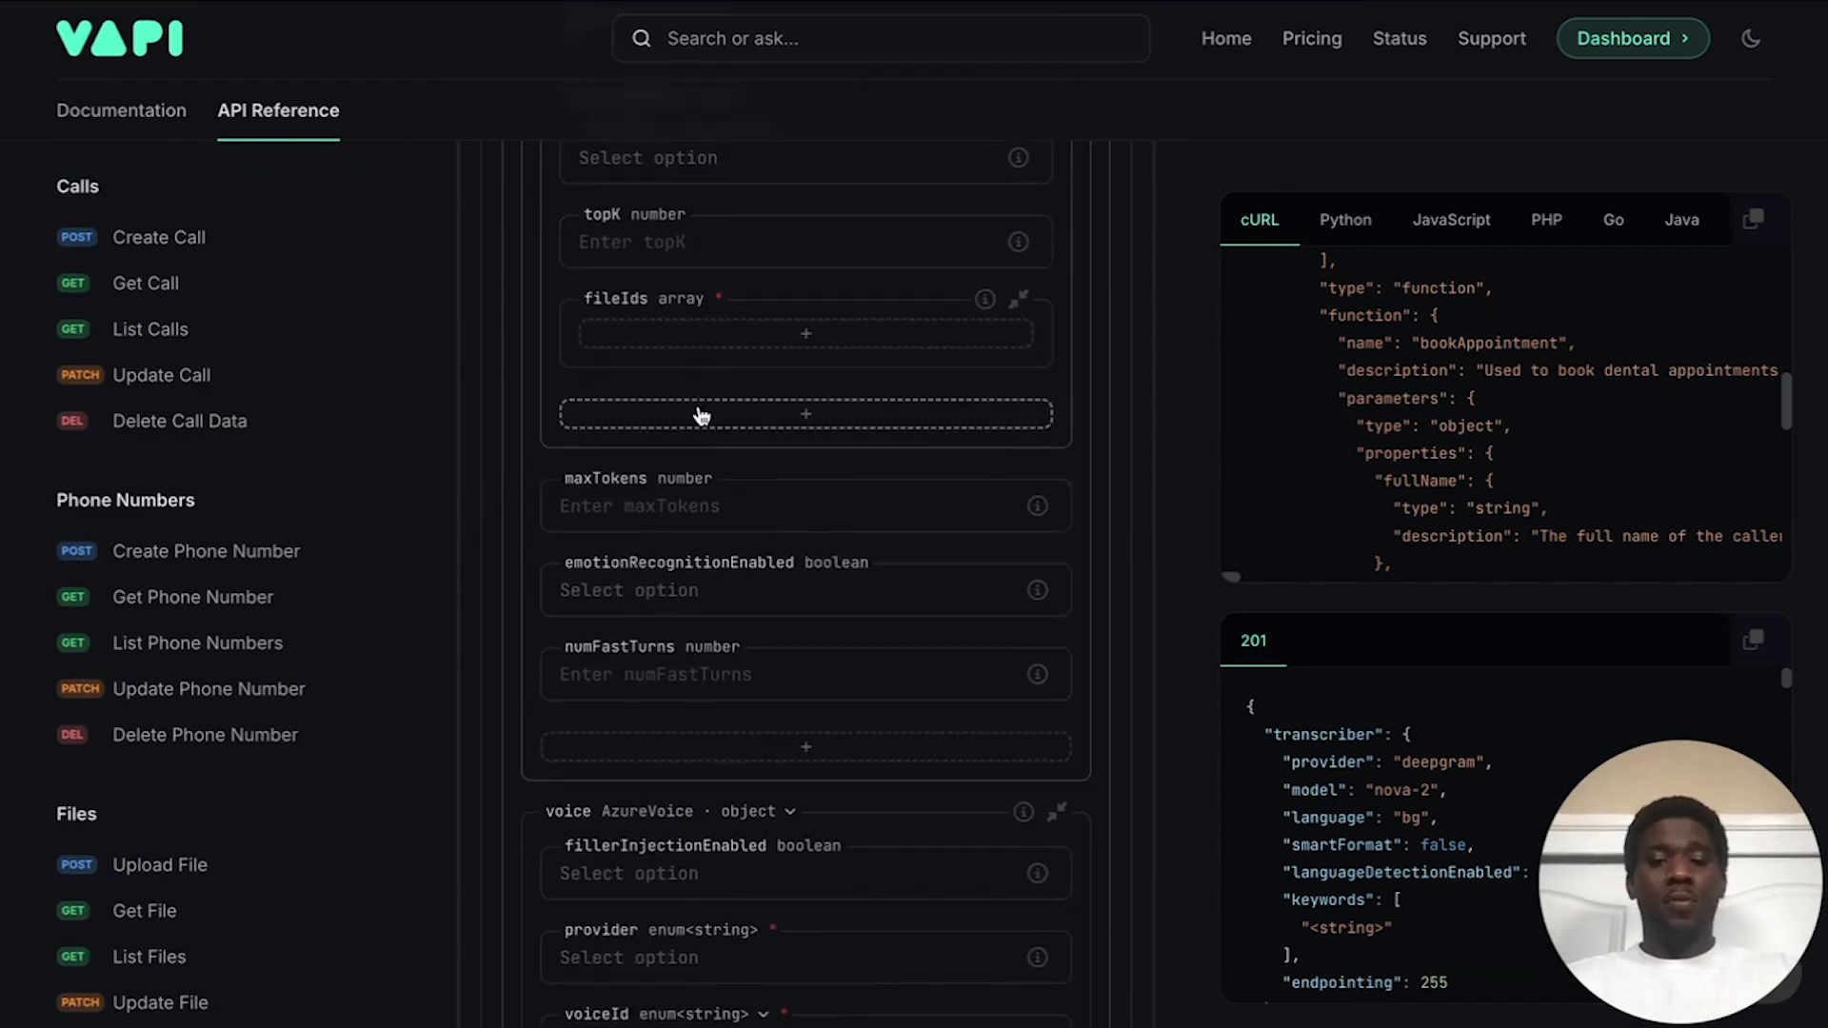
Step: Enter 250 in maxTokens and set emotionRecognitionEnabled to true
scroll(702, 415, "down", 2)
left_click(689, 365)
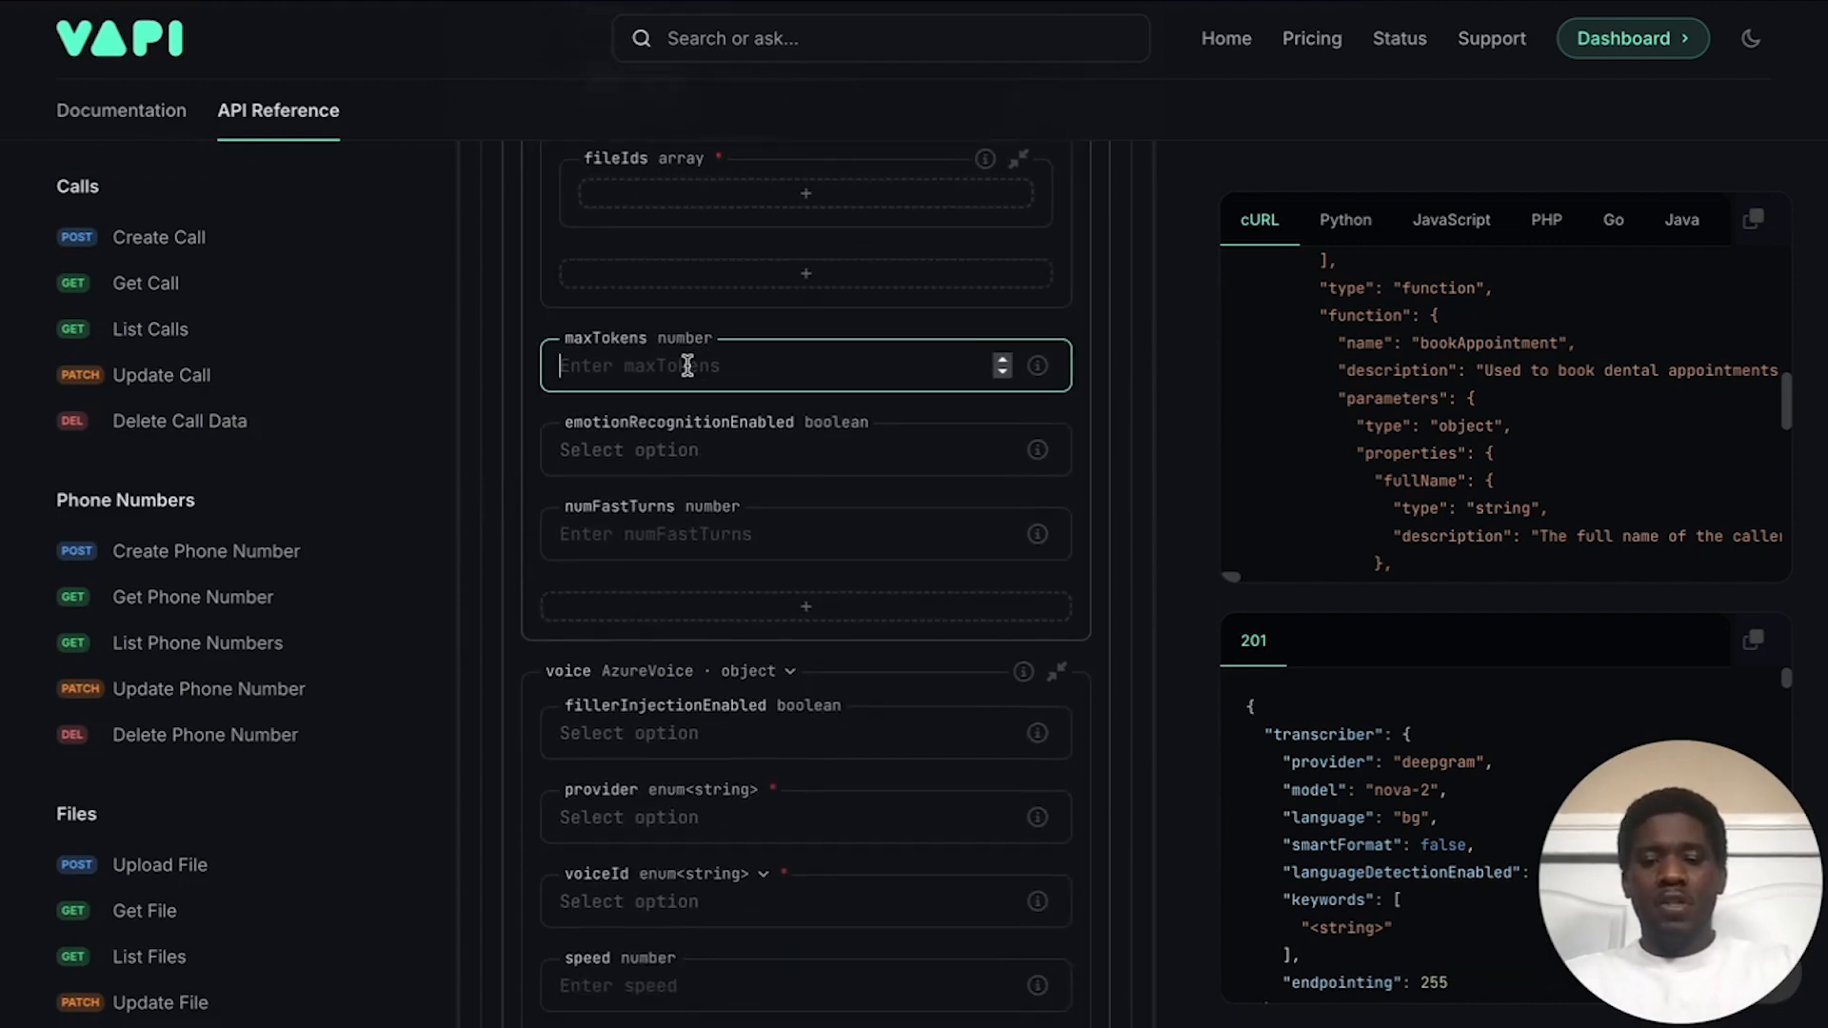
type("250")
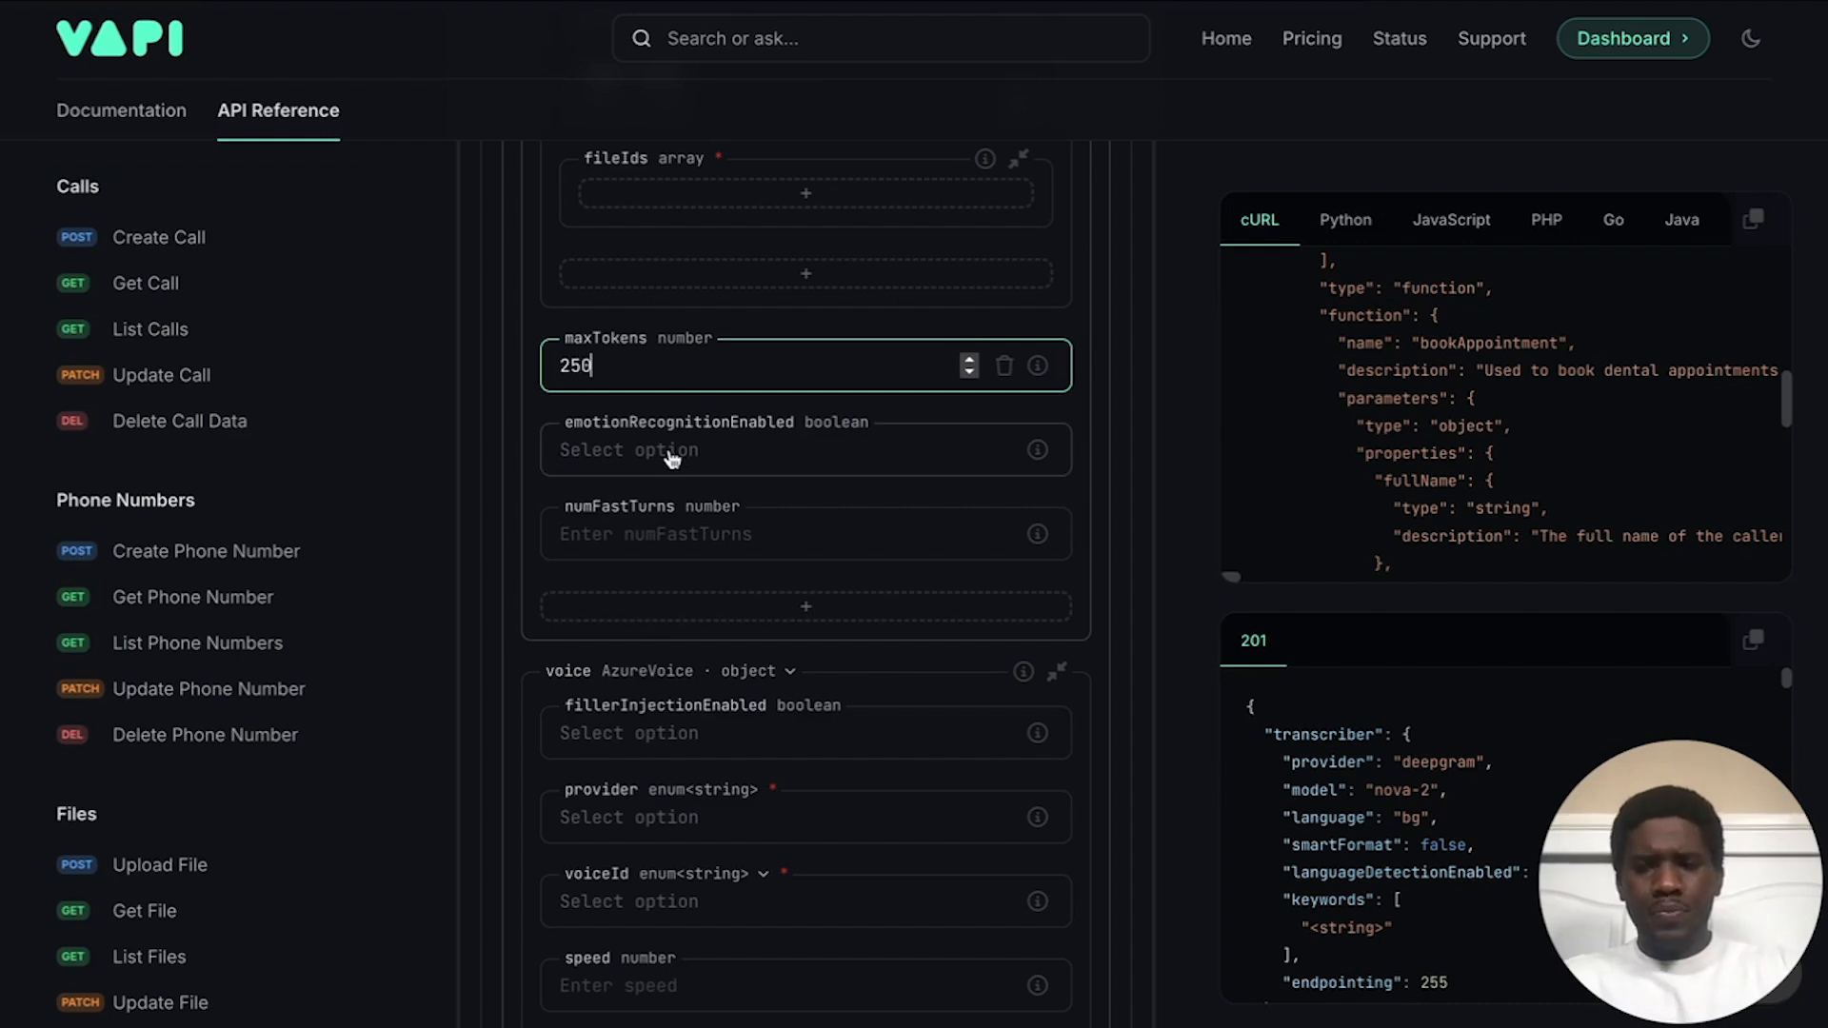
left_click(733, 456)
left_click(692, 505)
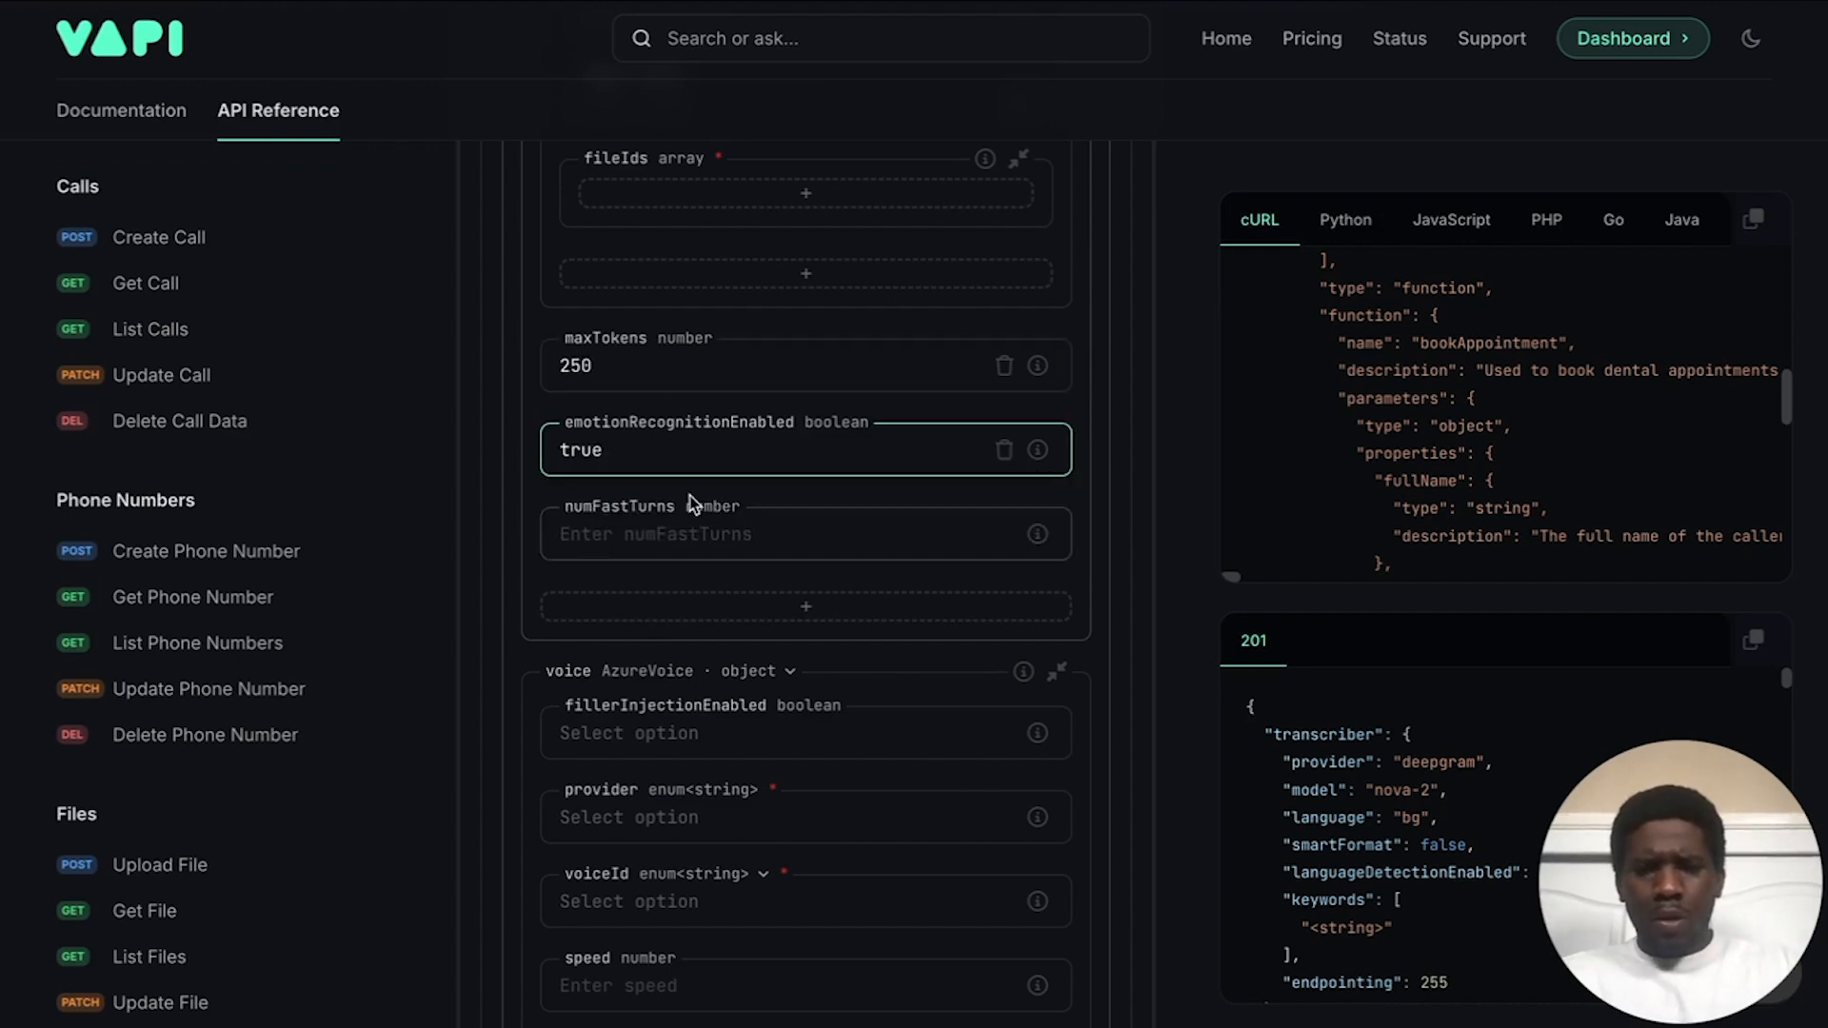
scroll(800, 513, "down", 1)
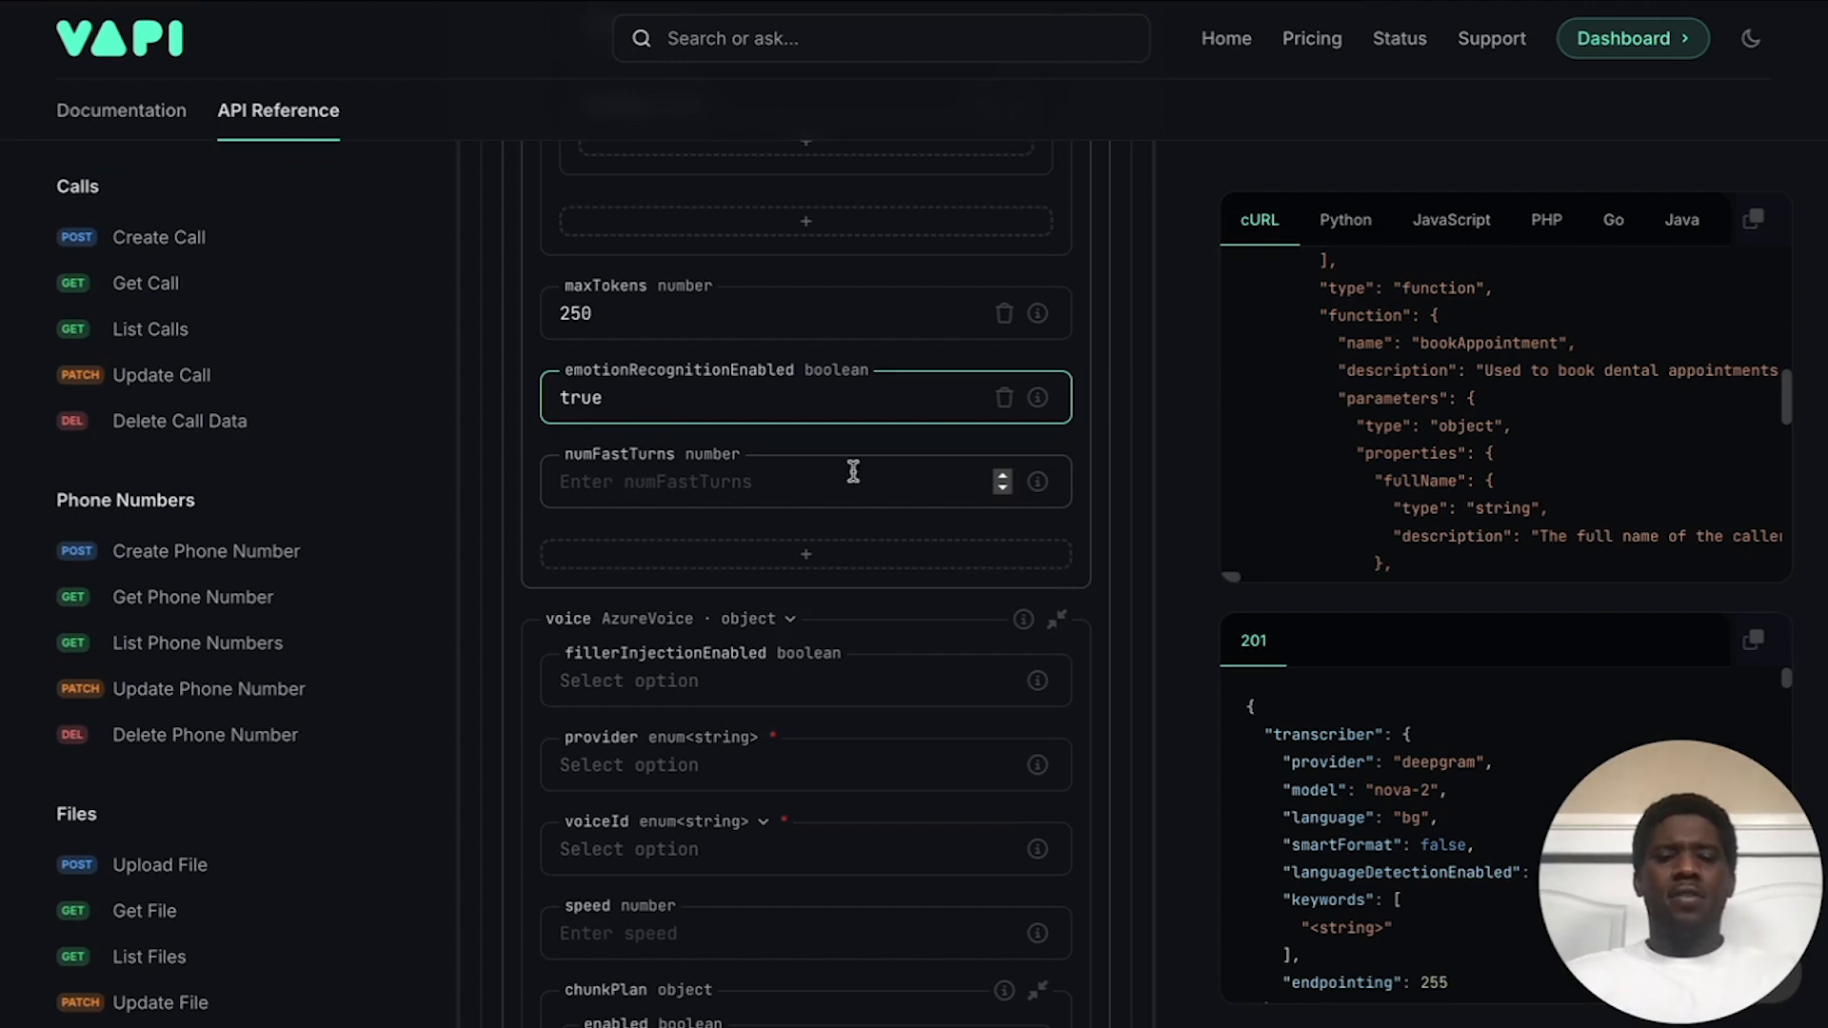
mouse_move(1030, 489)
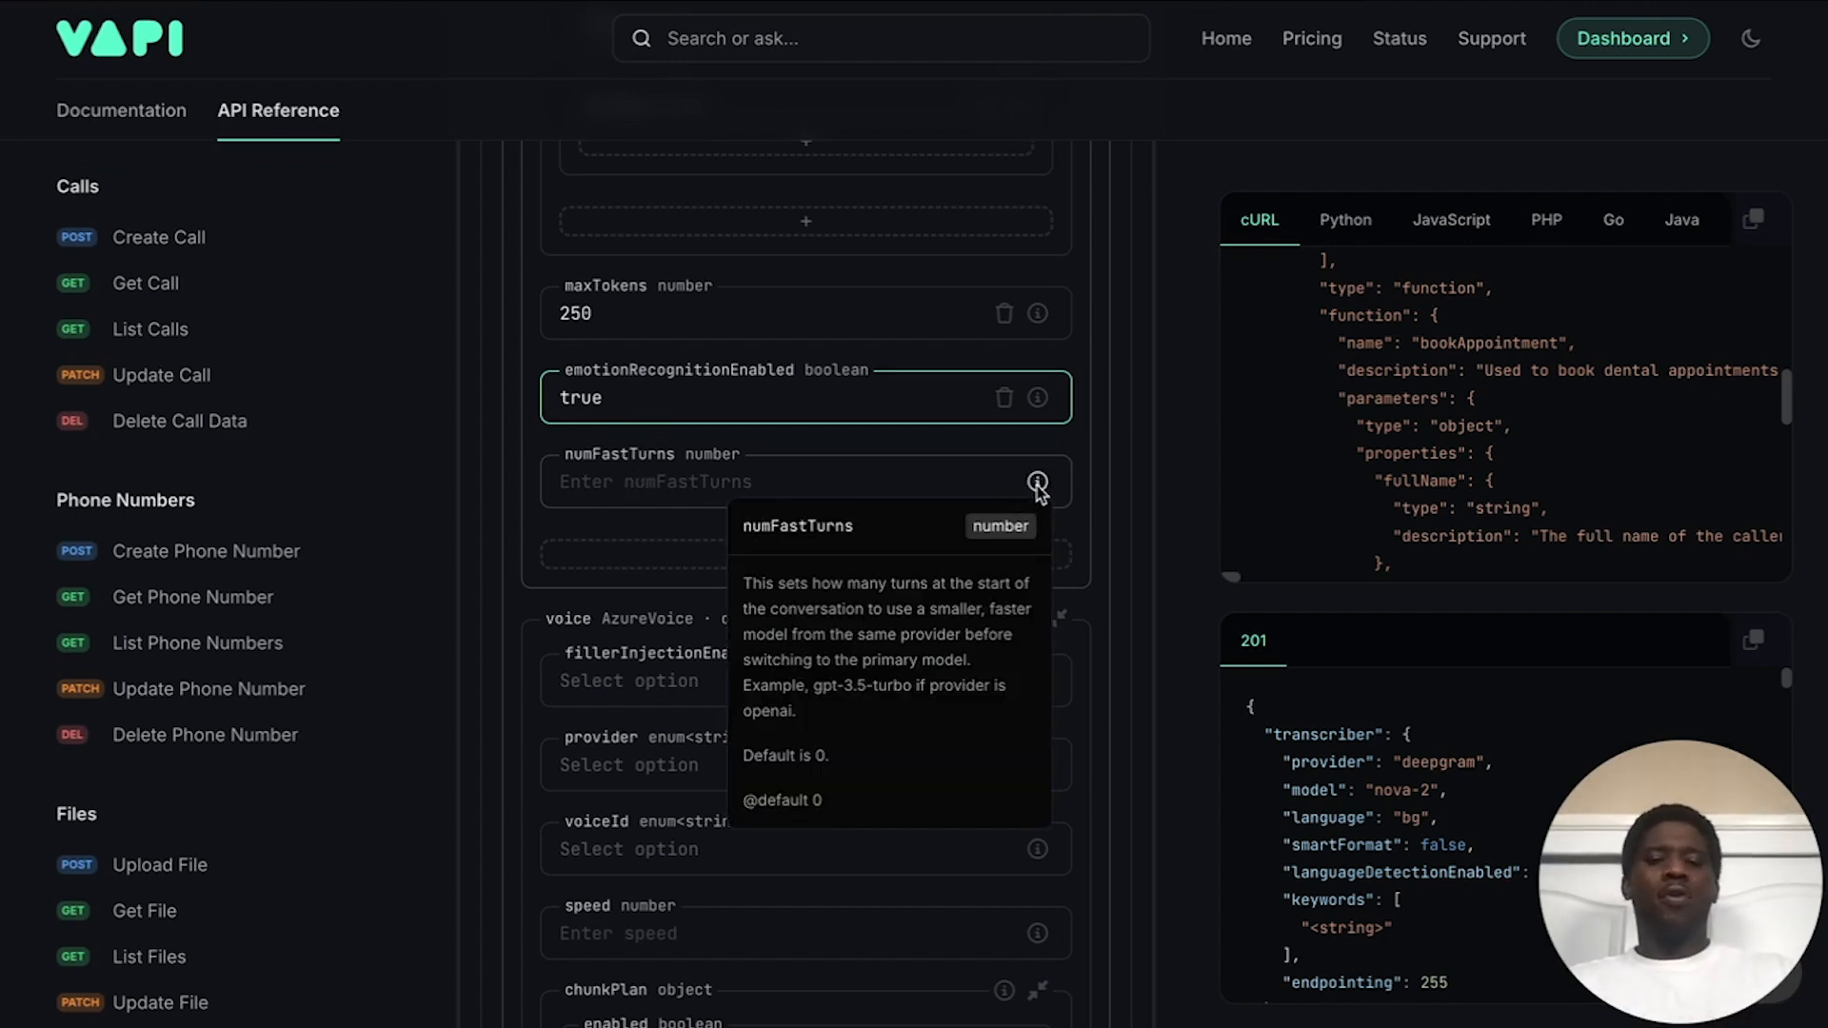
scroll(777, 523, "down", 3)
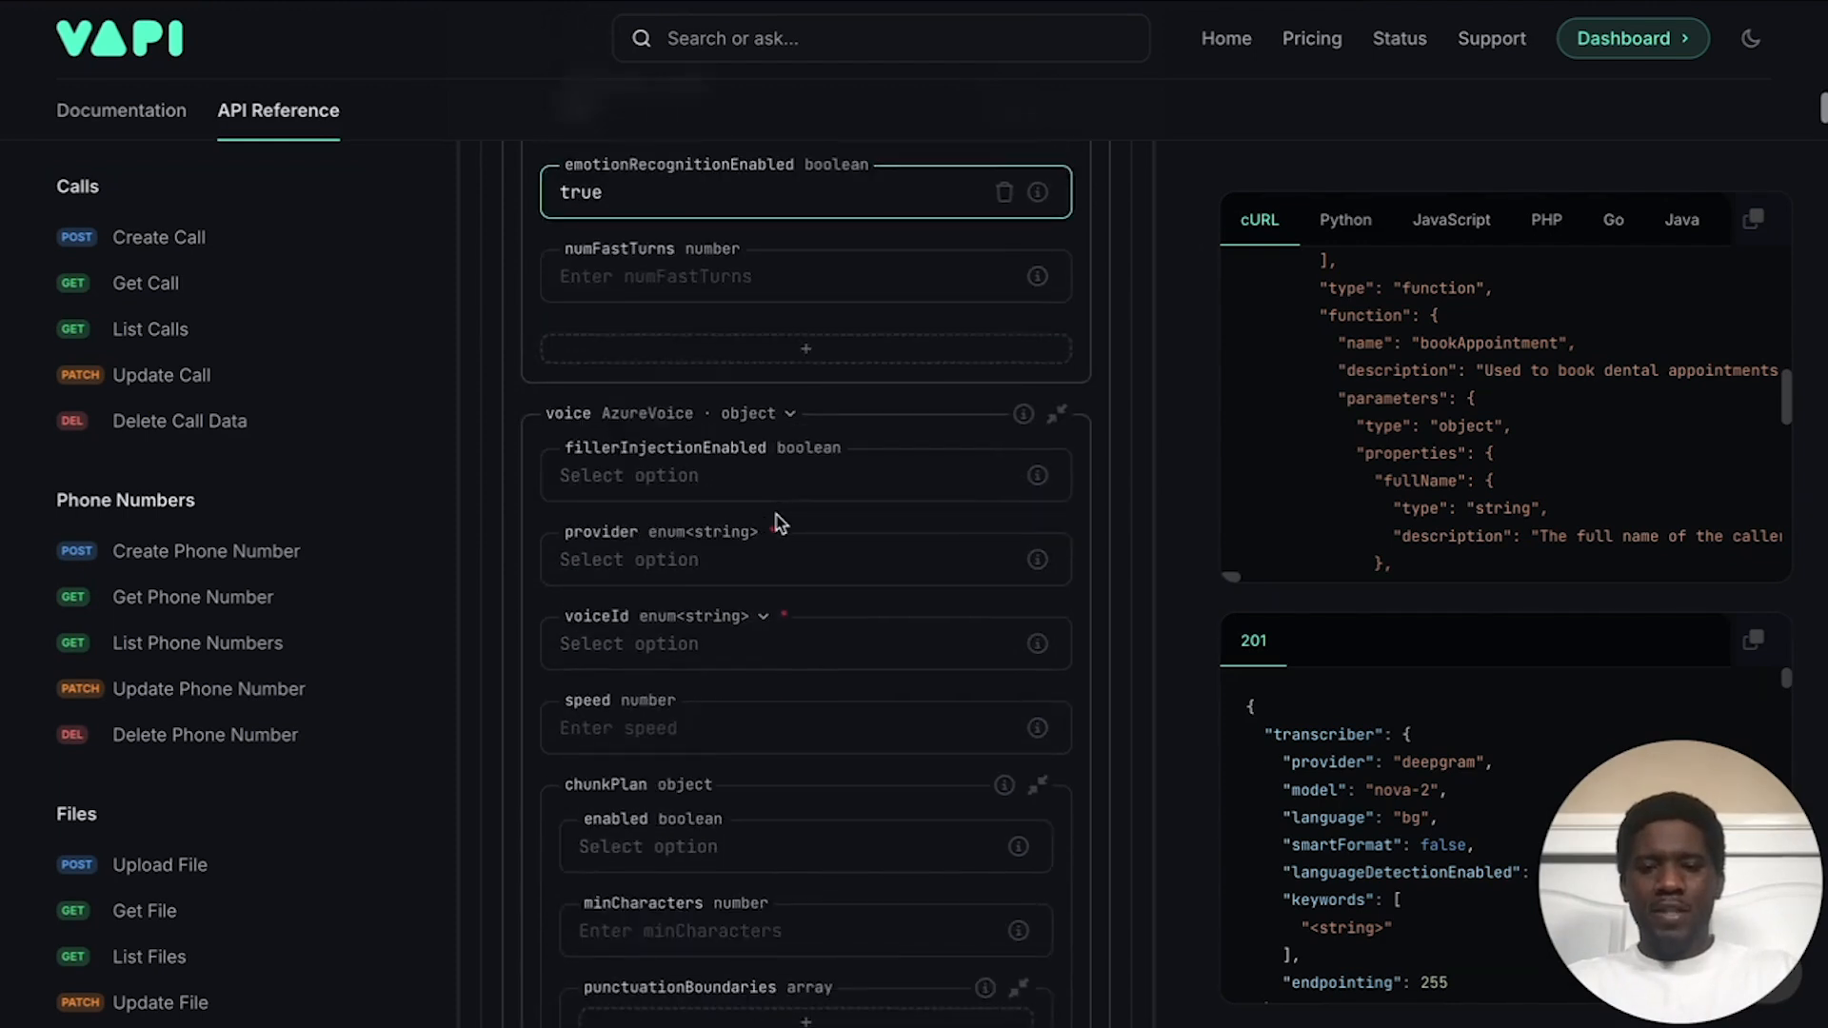
scroll(777, 522, "down", 2)
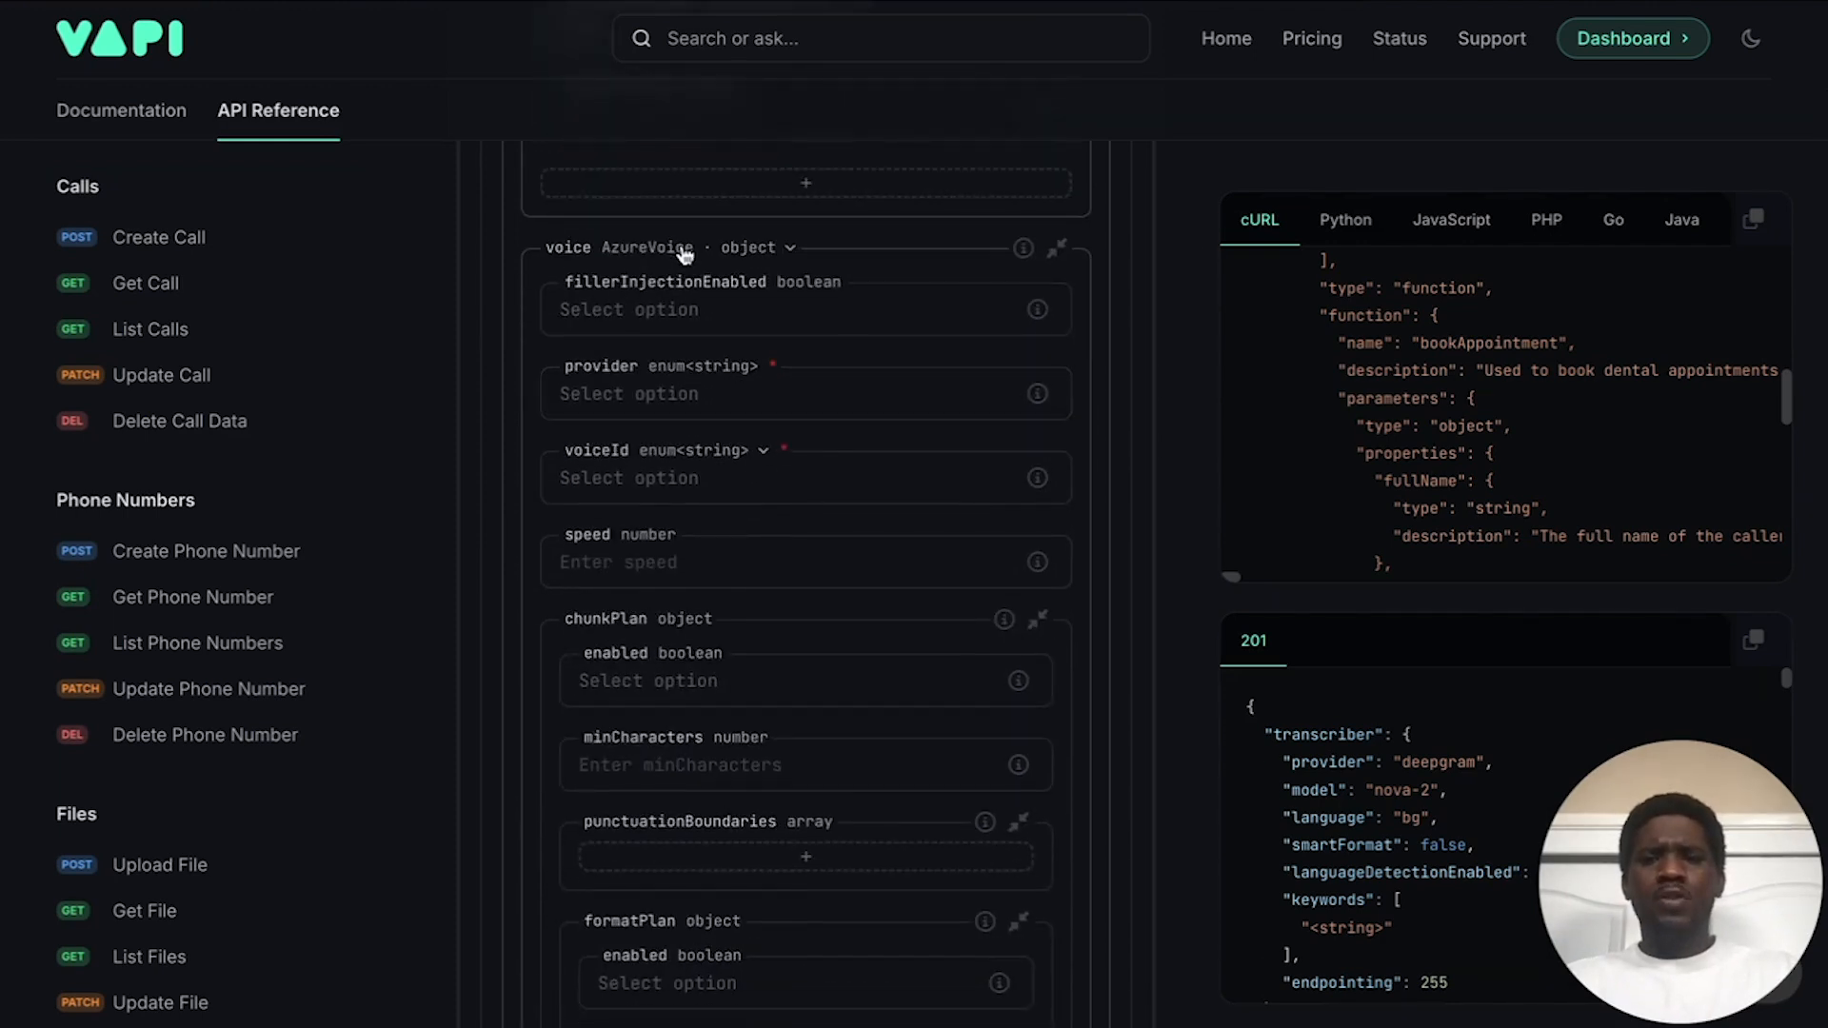
Step: Switch the voice to ElevenLabsVoice with filler injection off, provider 11labs and voice paula
left_click(757, 247)
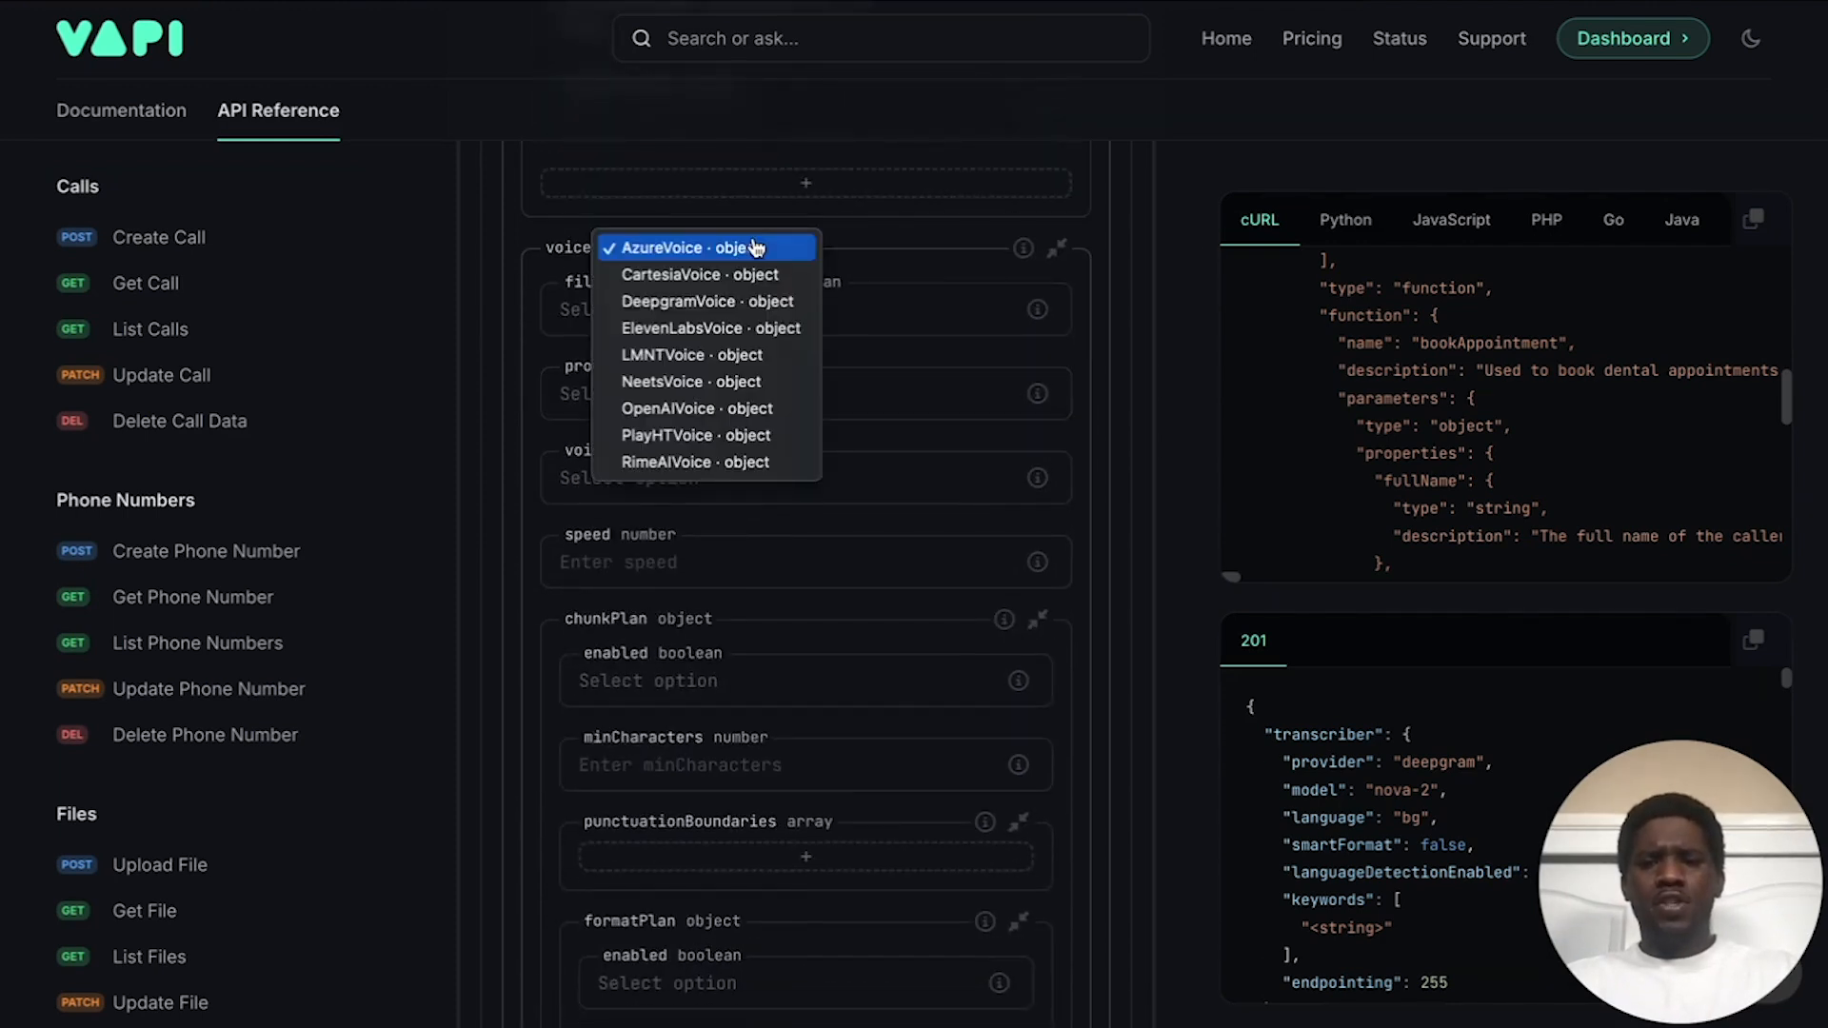
left_click(688, 335)
left_click(693, 318)
left_click(648, 419)
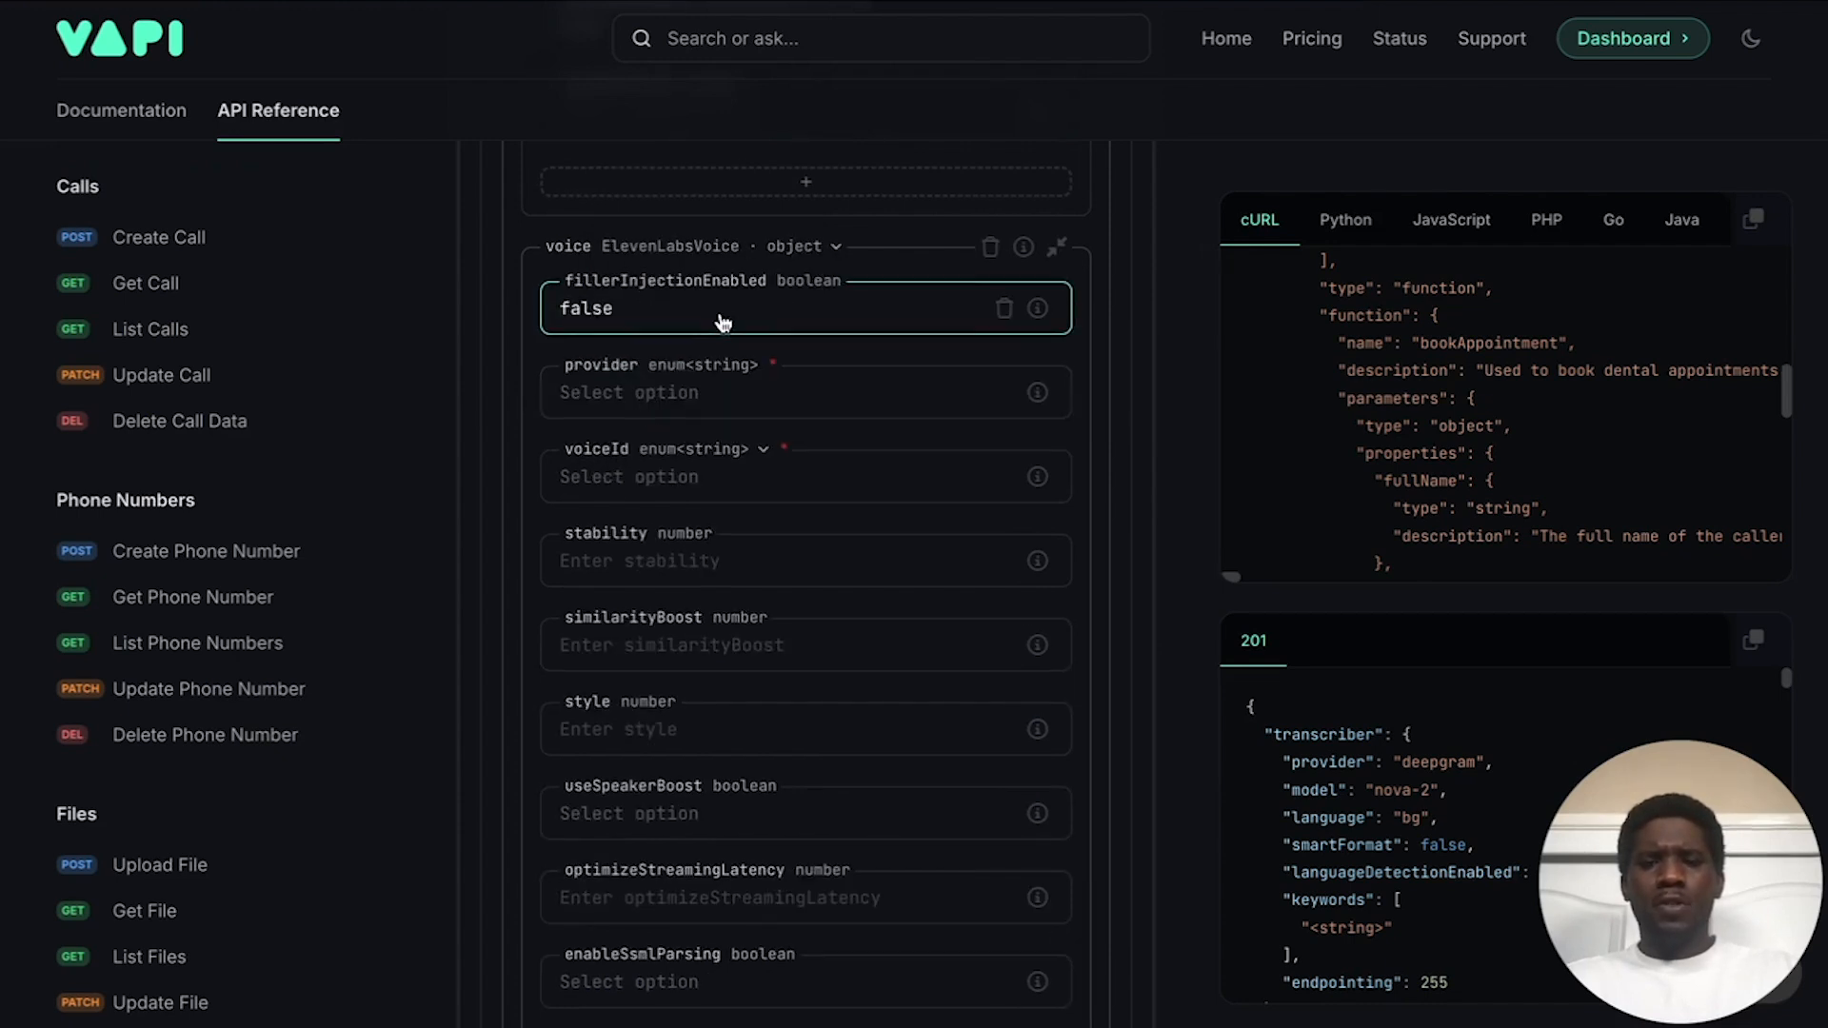
scroll(721, 321, "down", 1)
left_click(694, 344)
left_click(609, 386)
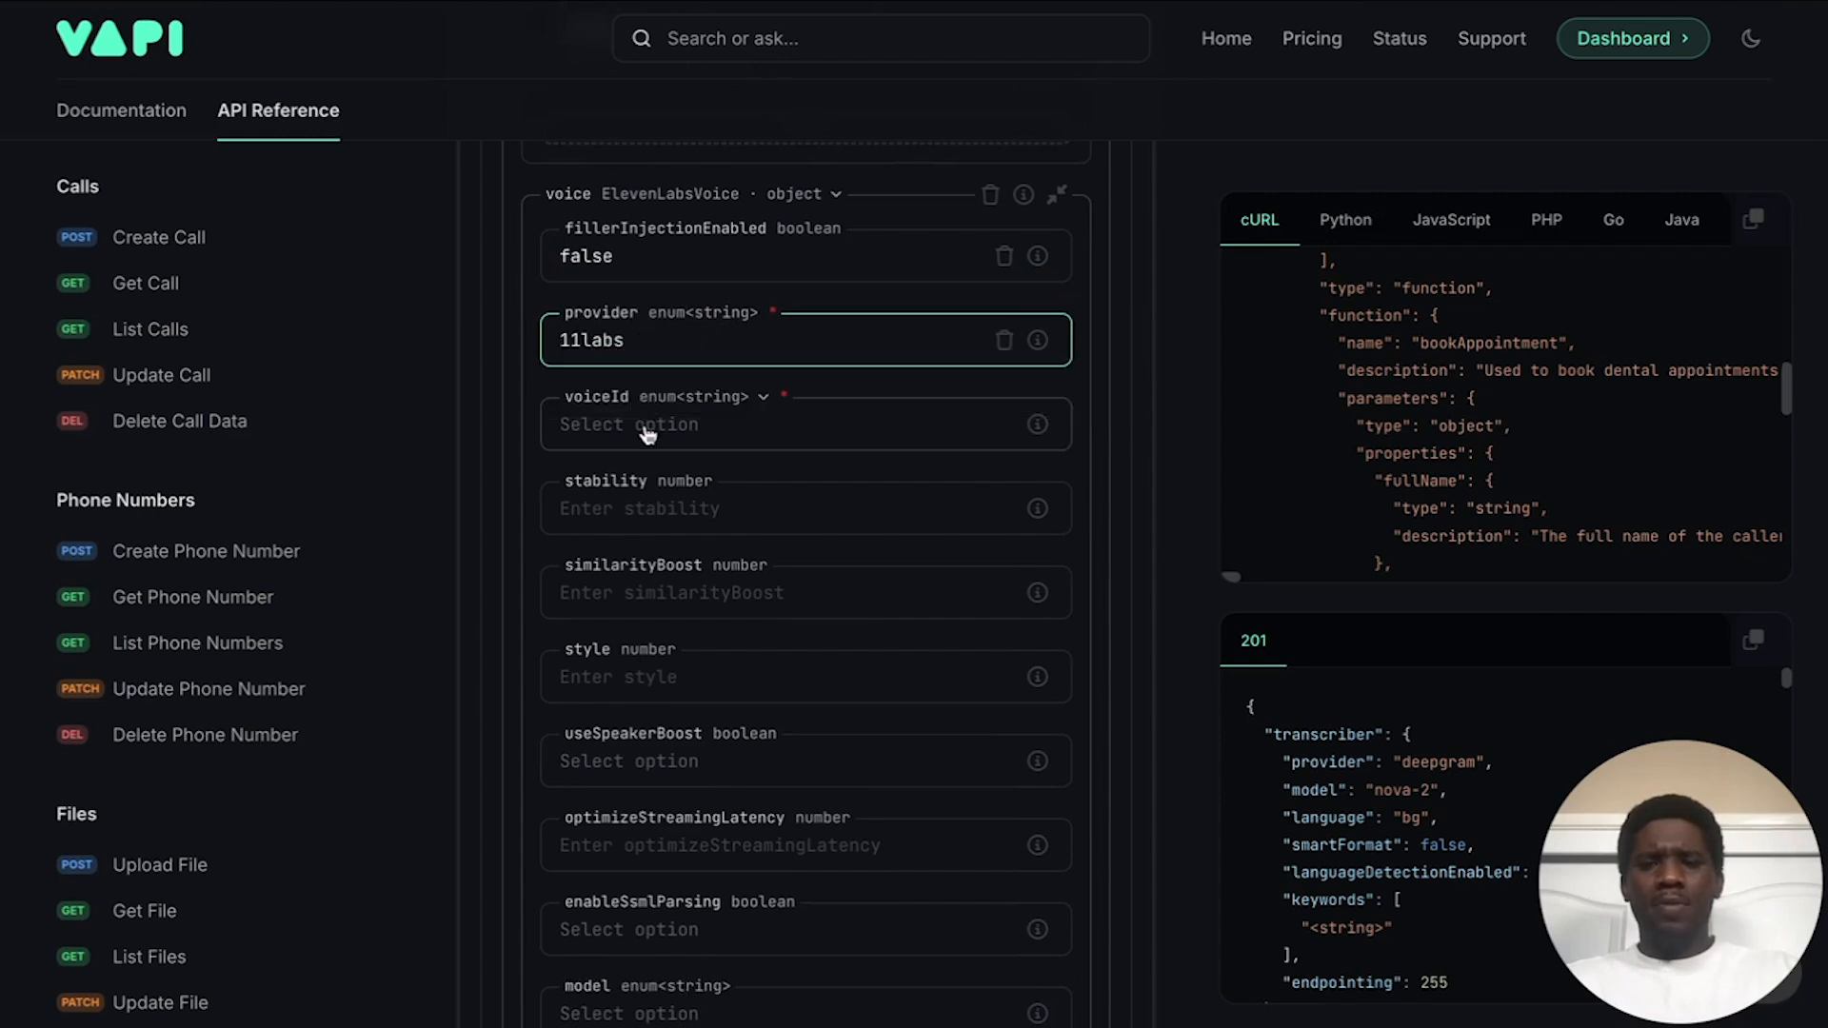
left_click(647, 434)
scroll(700, 443, "down", 3)
scroll(705, 657, "down", 3)
scroll(706, 657, "up", 2)
scroll(707, 659, "up", 2)
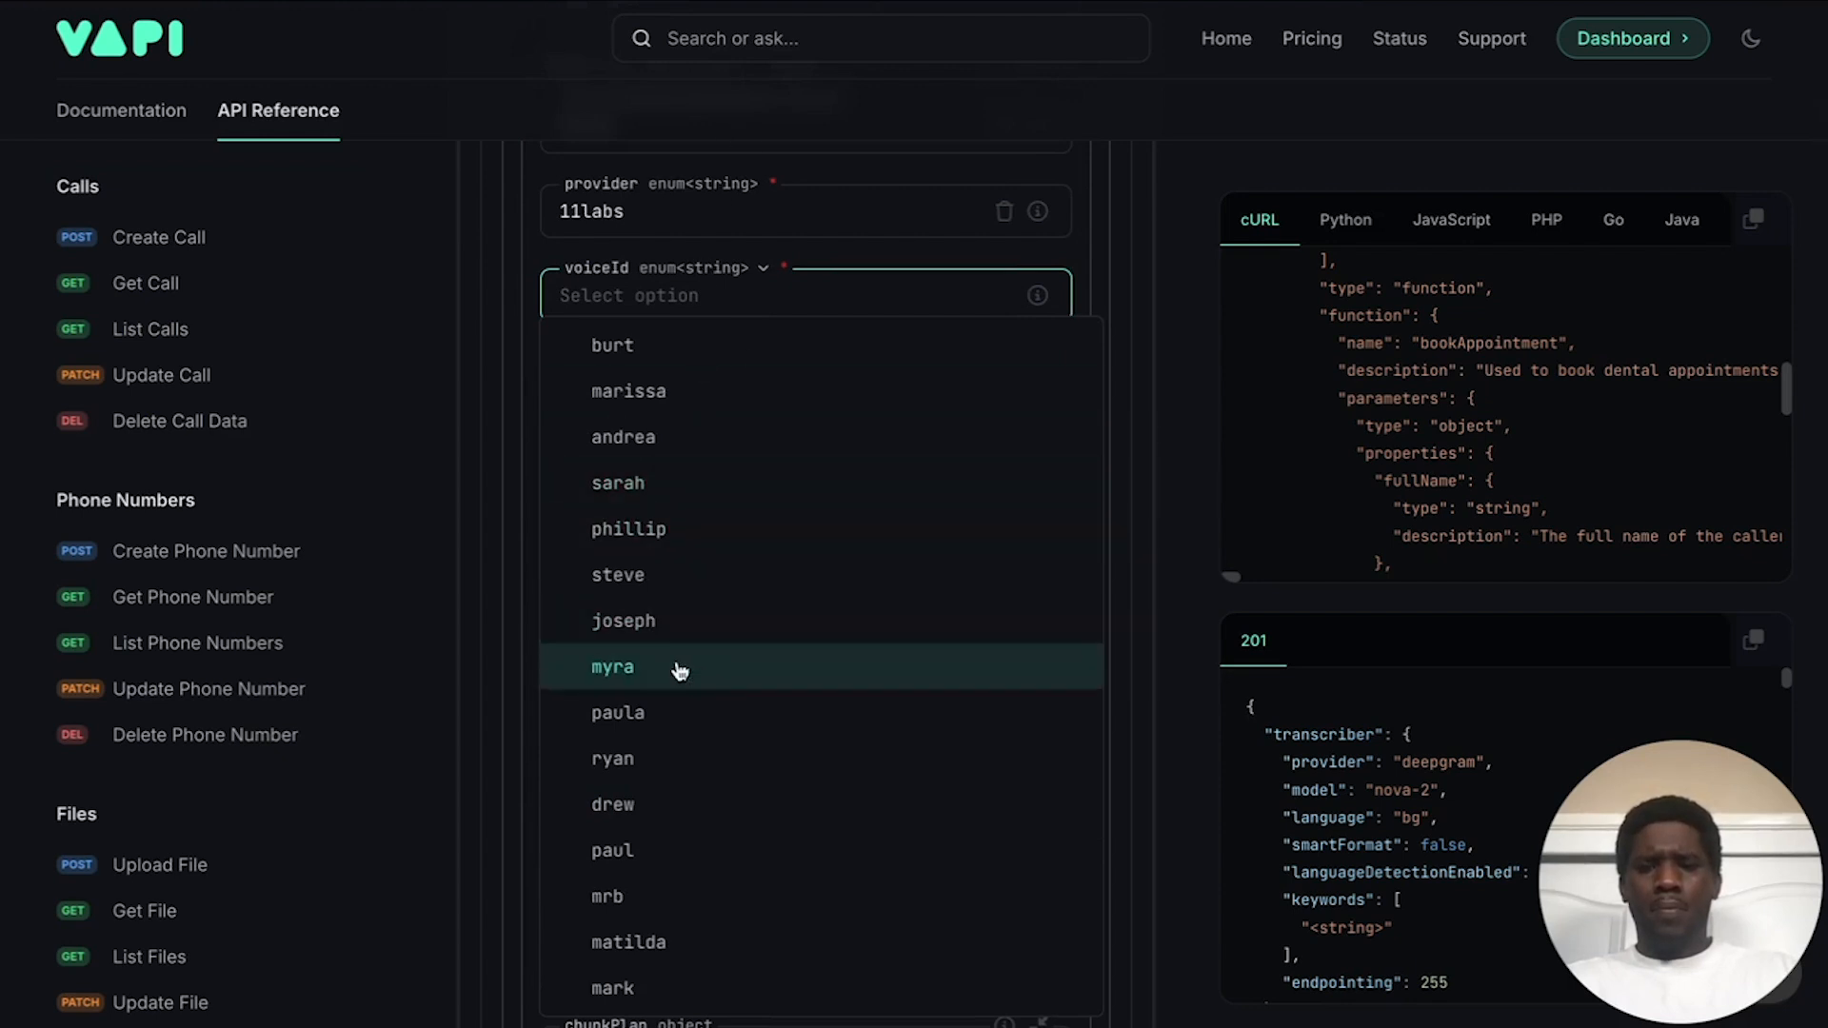
left_click(664, 724)
Step: Set voice stability to .5, similarity boost to .75 and style to 0
left_click(810, 381)
type(".0")
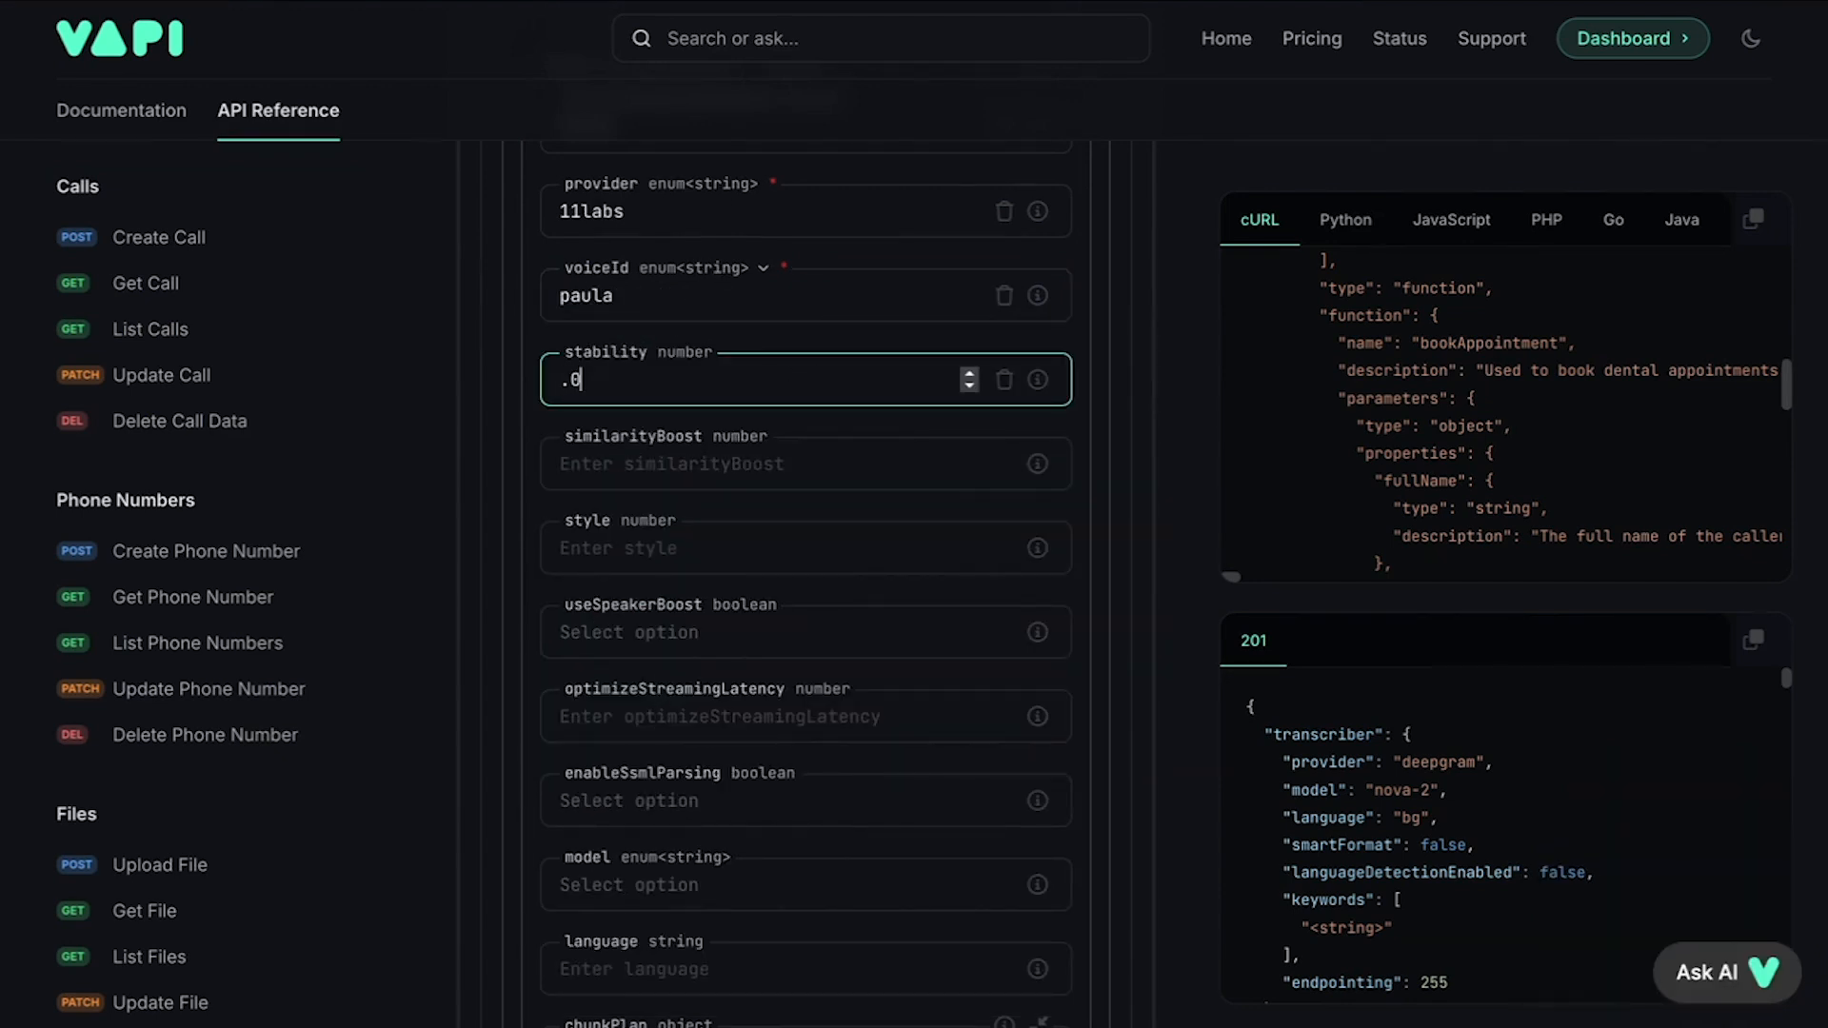
key("BackSpace")
type("5")
left_click(677, 462)
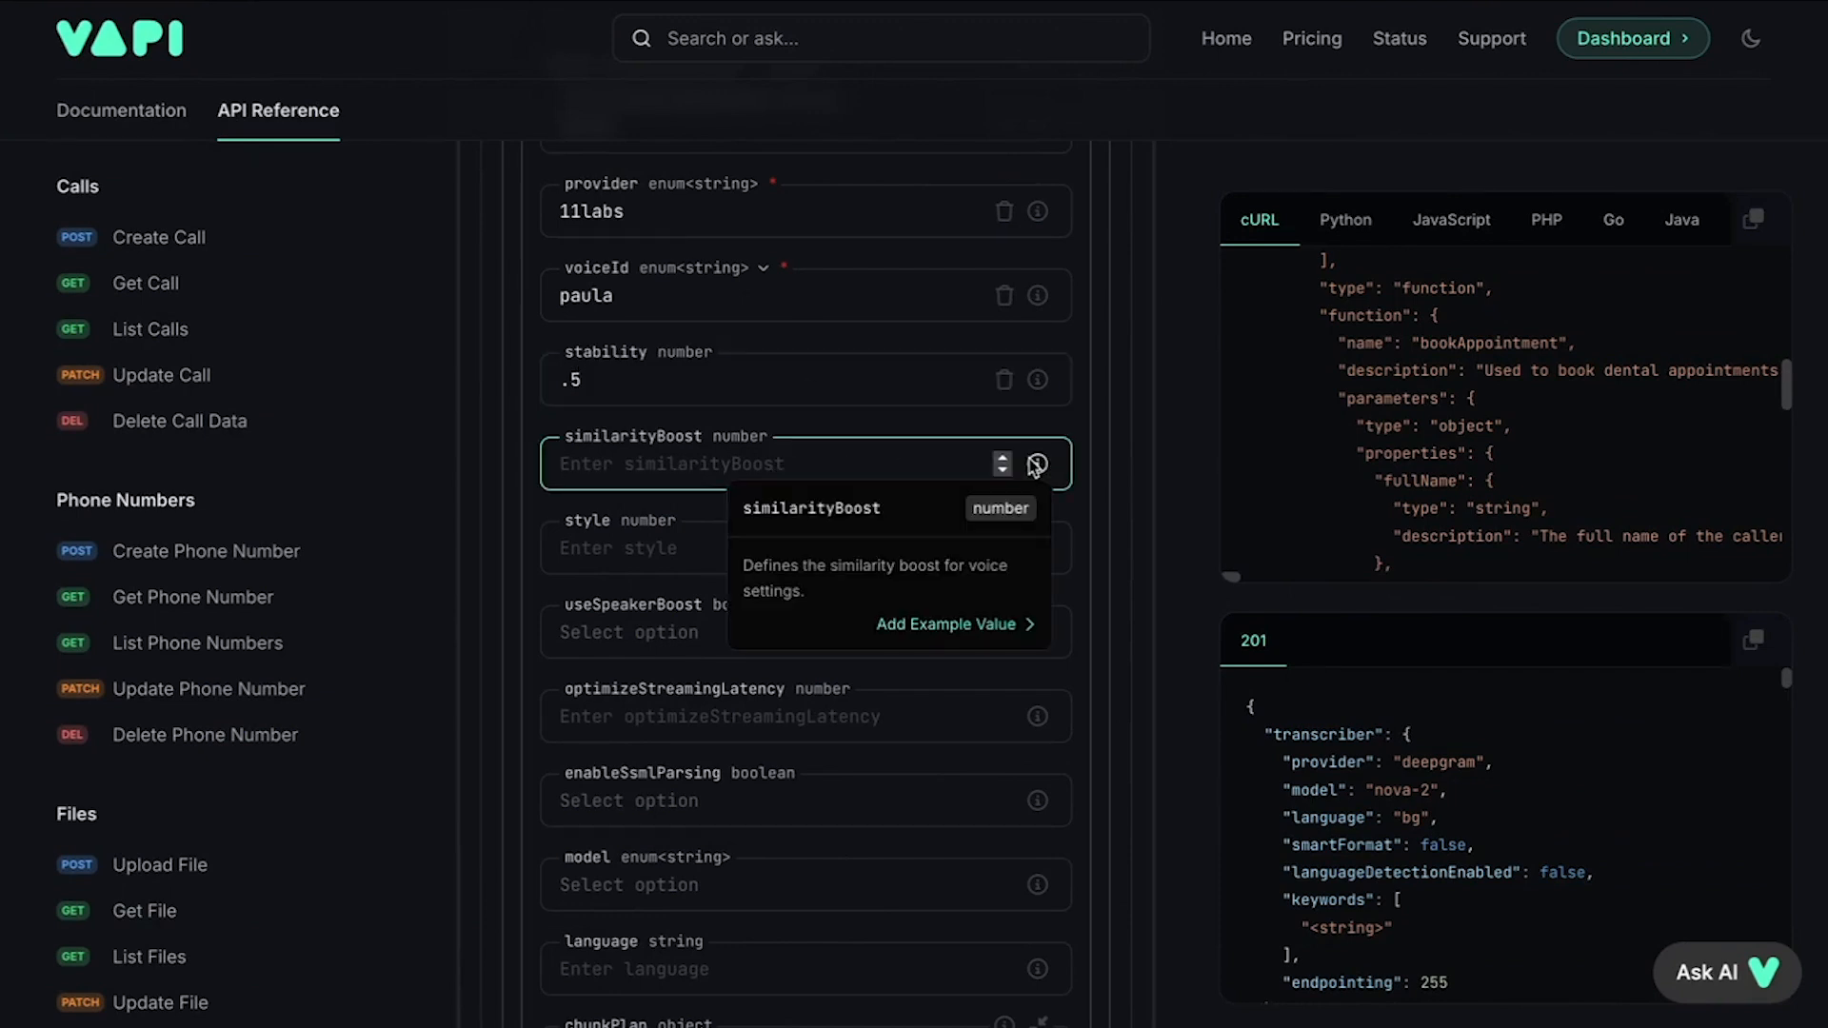
type(".")
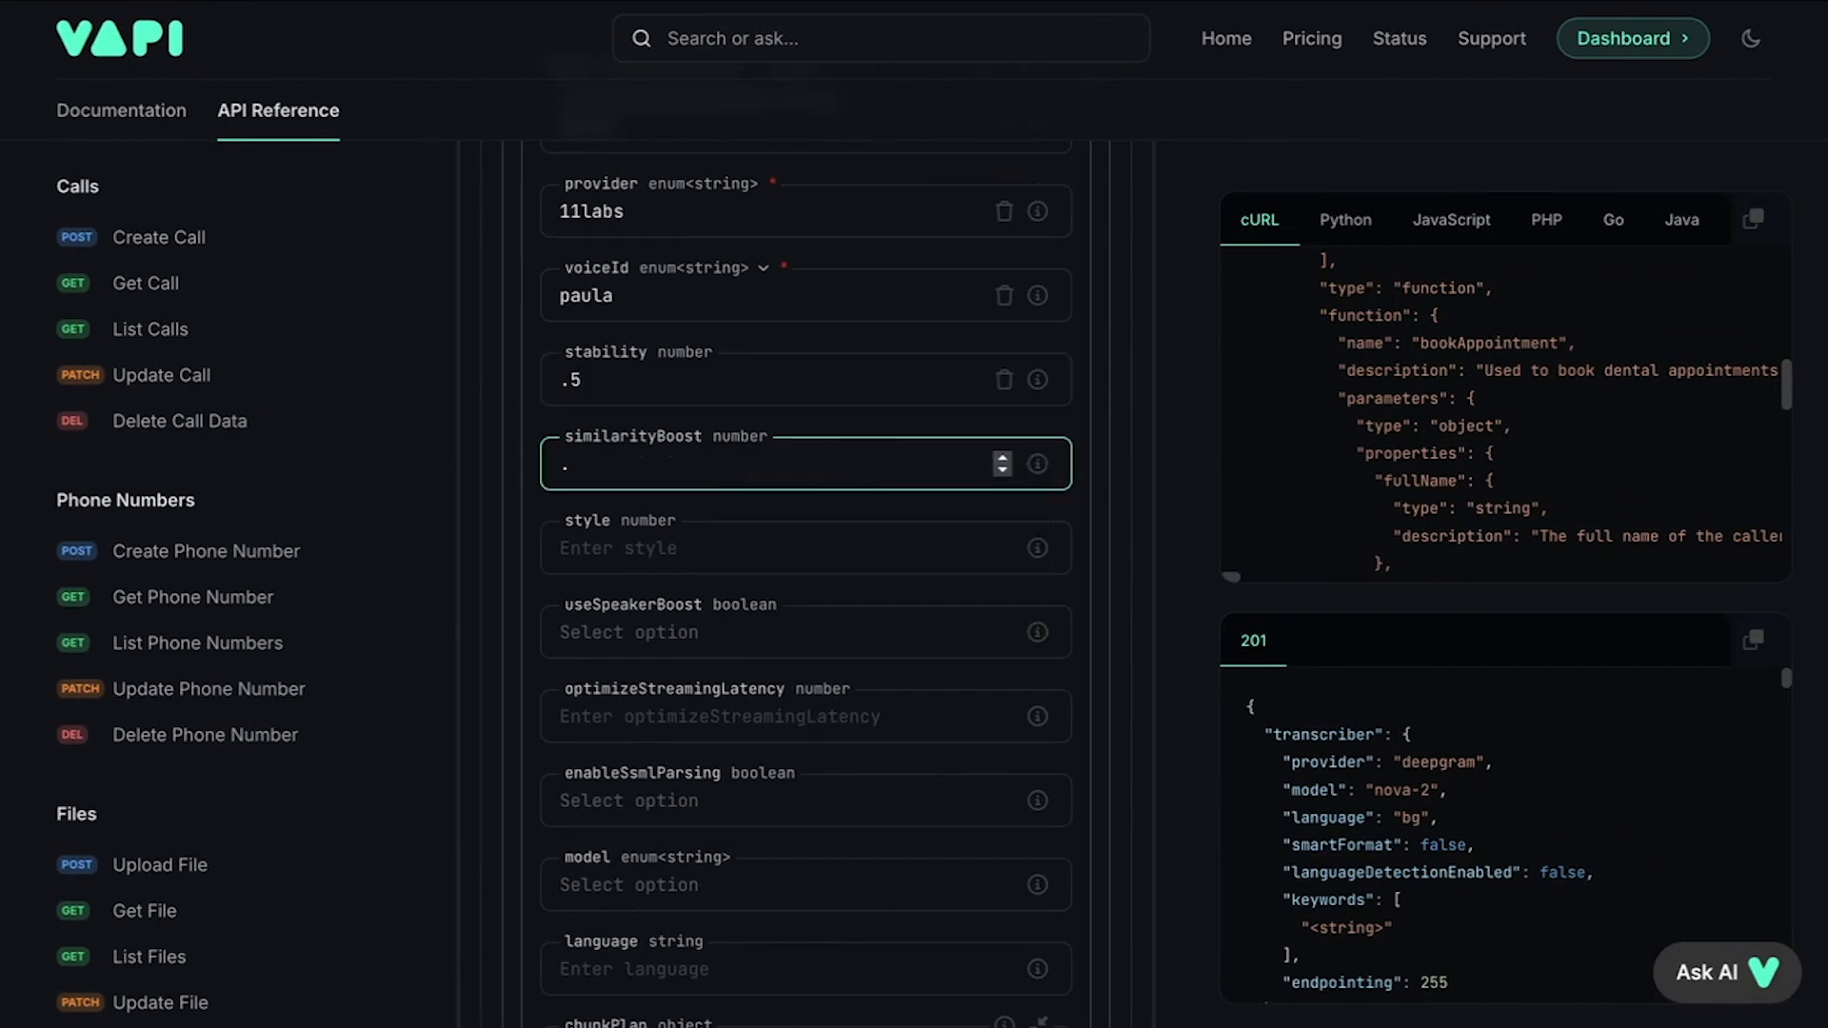
type("7")
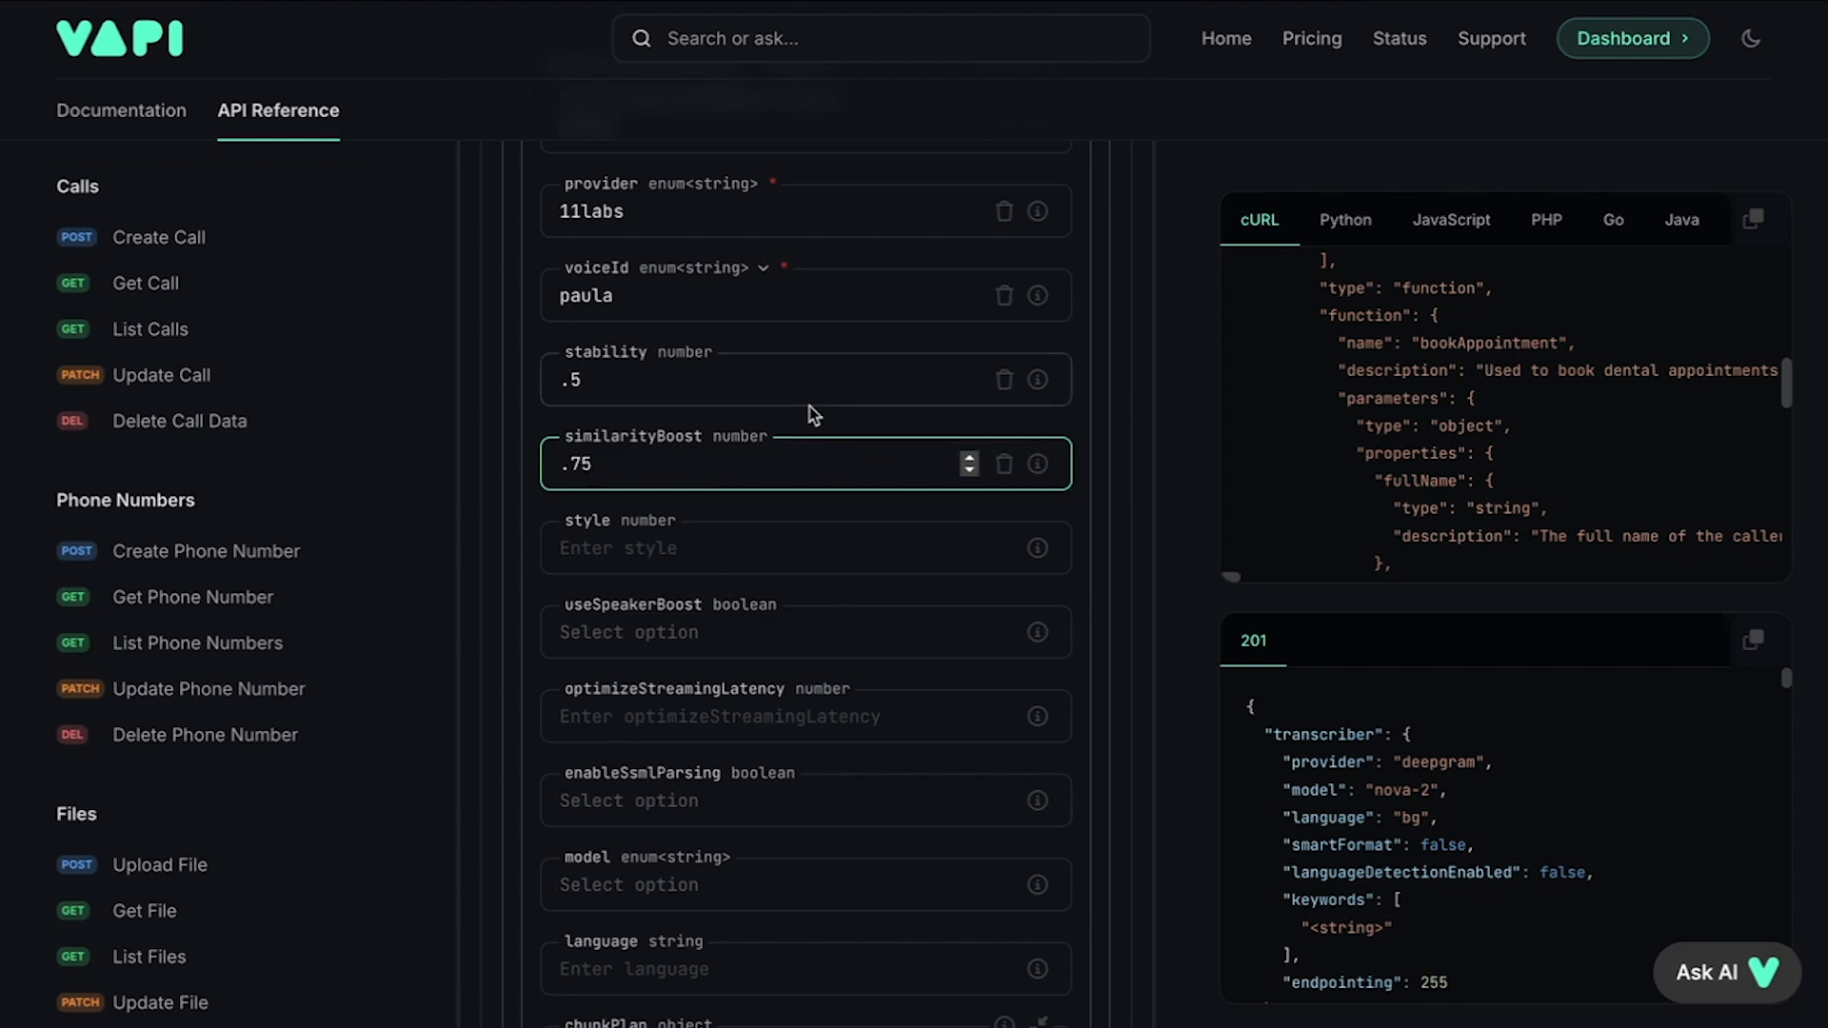
type("5")
left_click(694, 553)
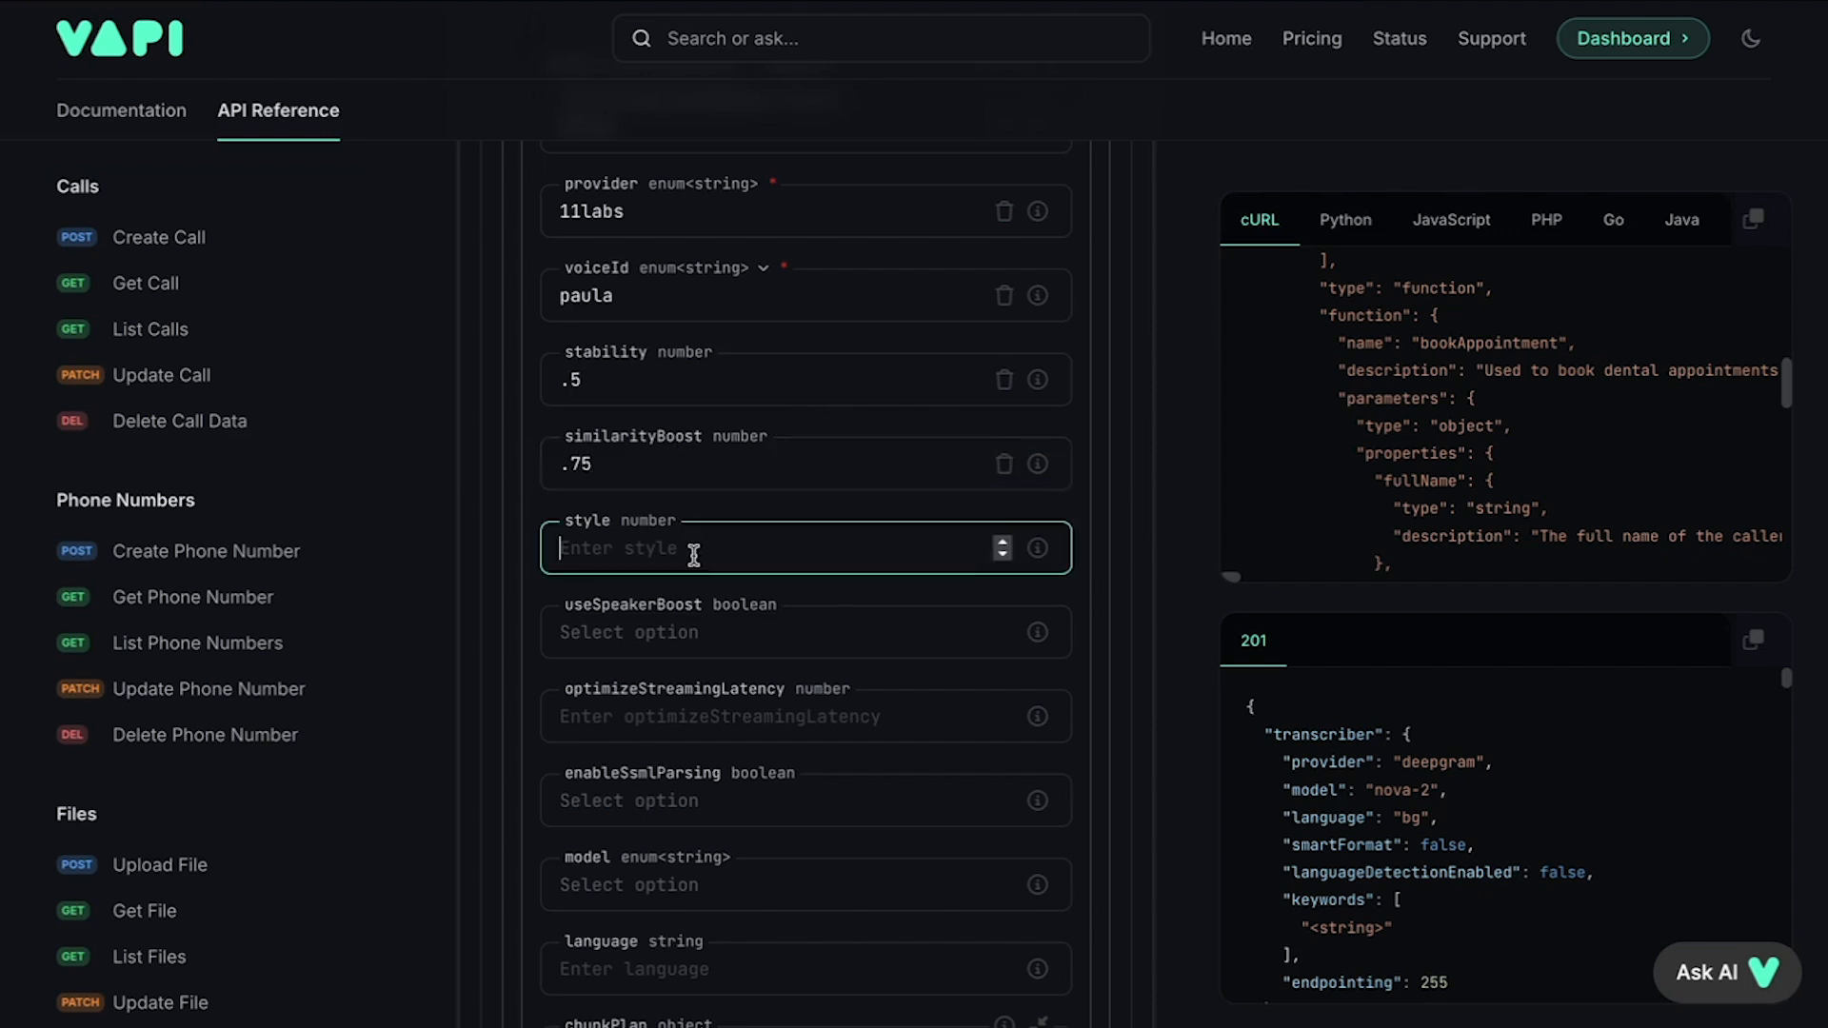
type("0")
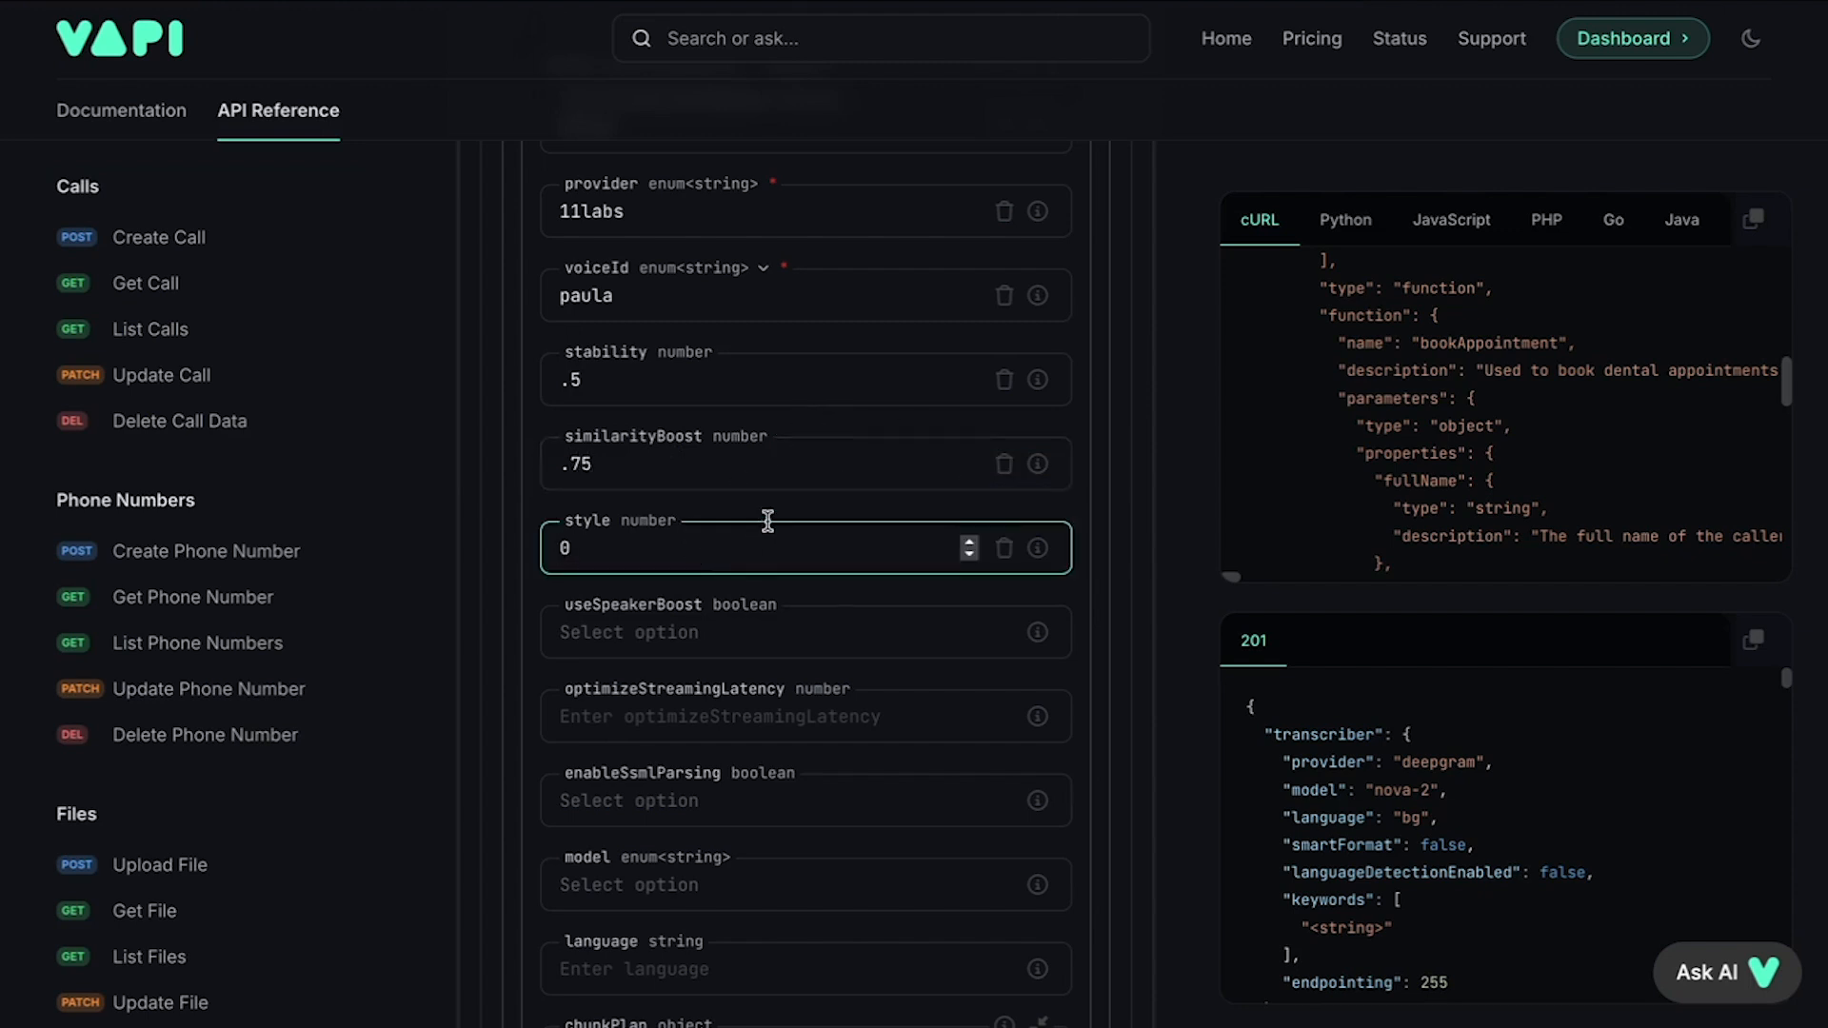
scroll(609, 619, "down", 1)
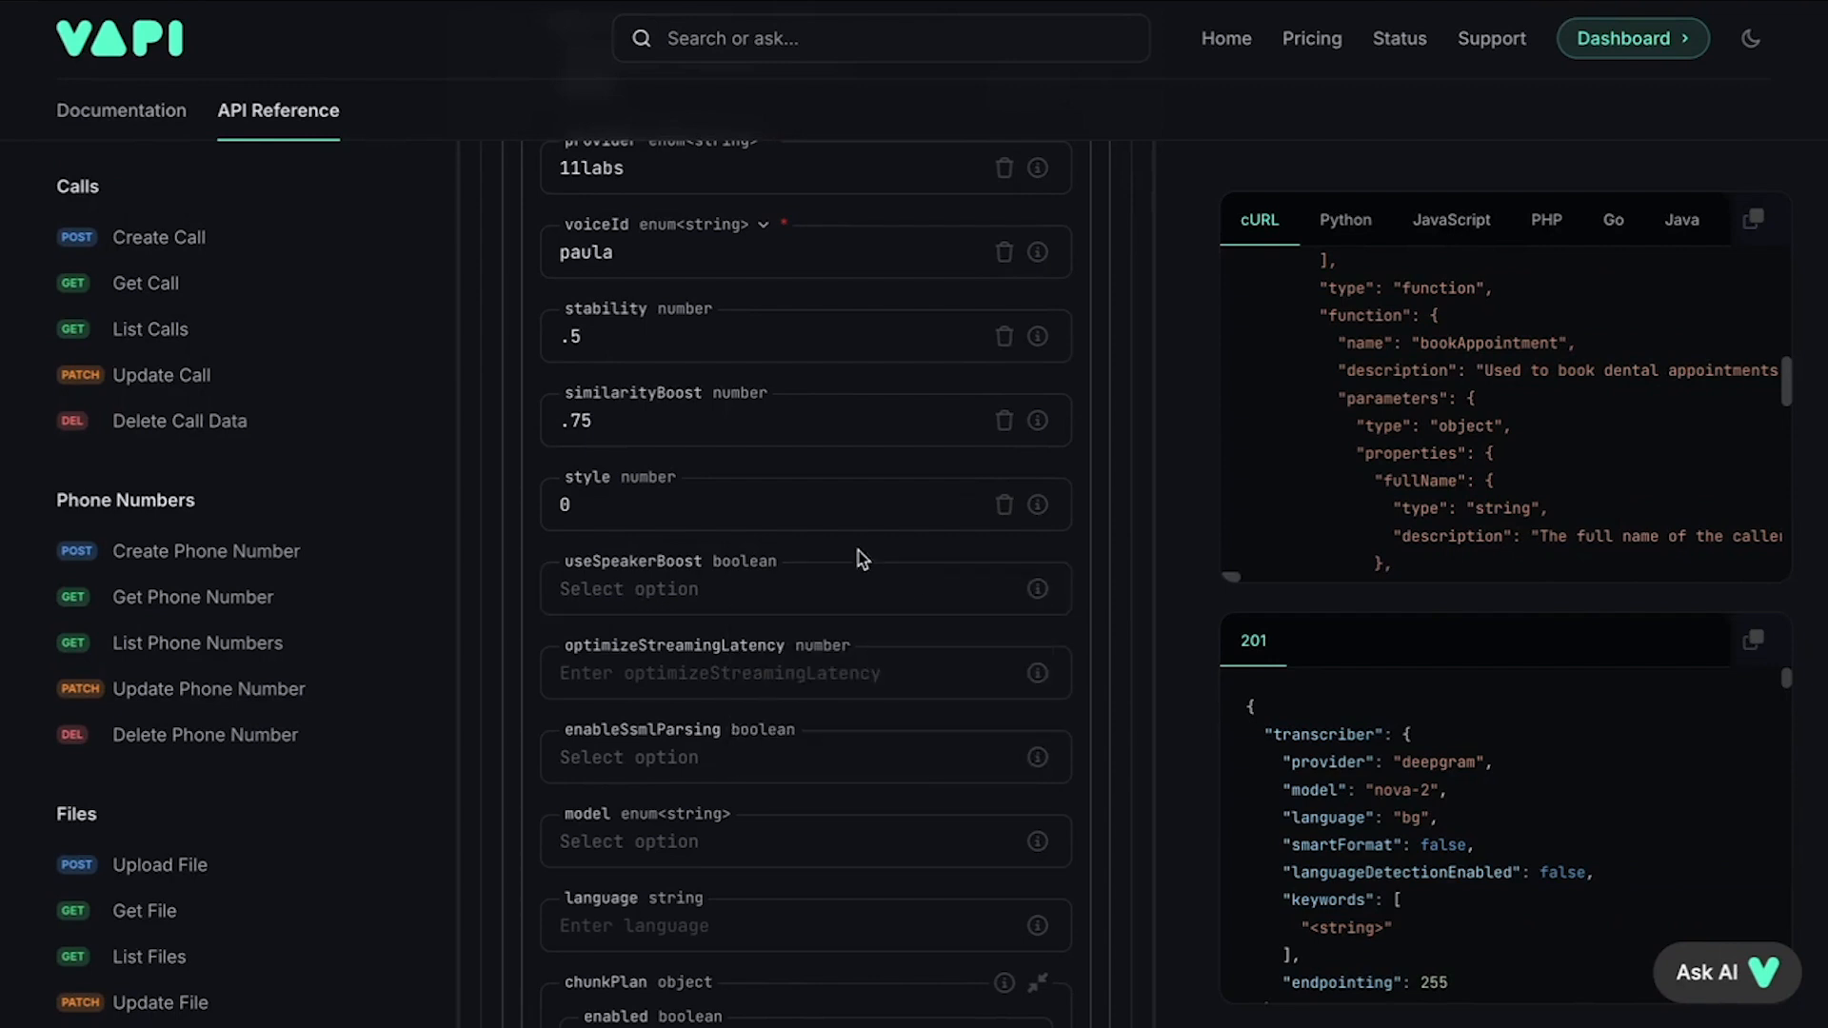
Step: Turn speaker boost off and set the voice model to eleven_turbo_v2
left_click(969, 601)
left_click(694, 706)
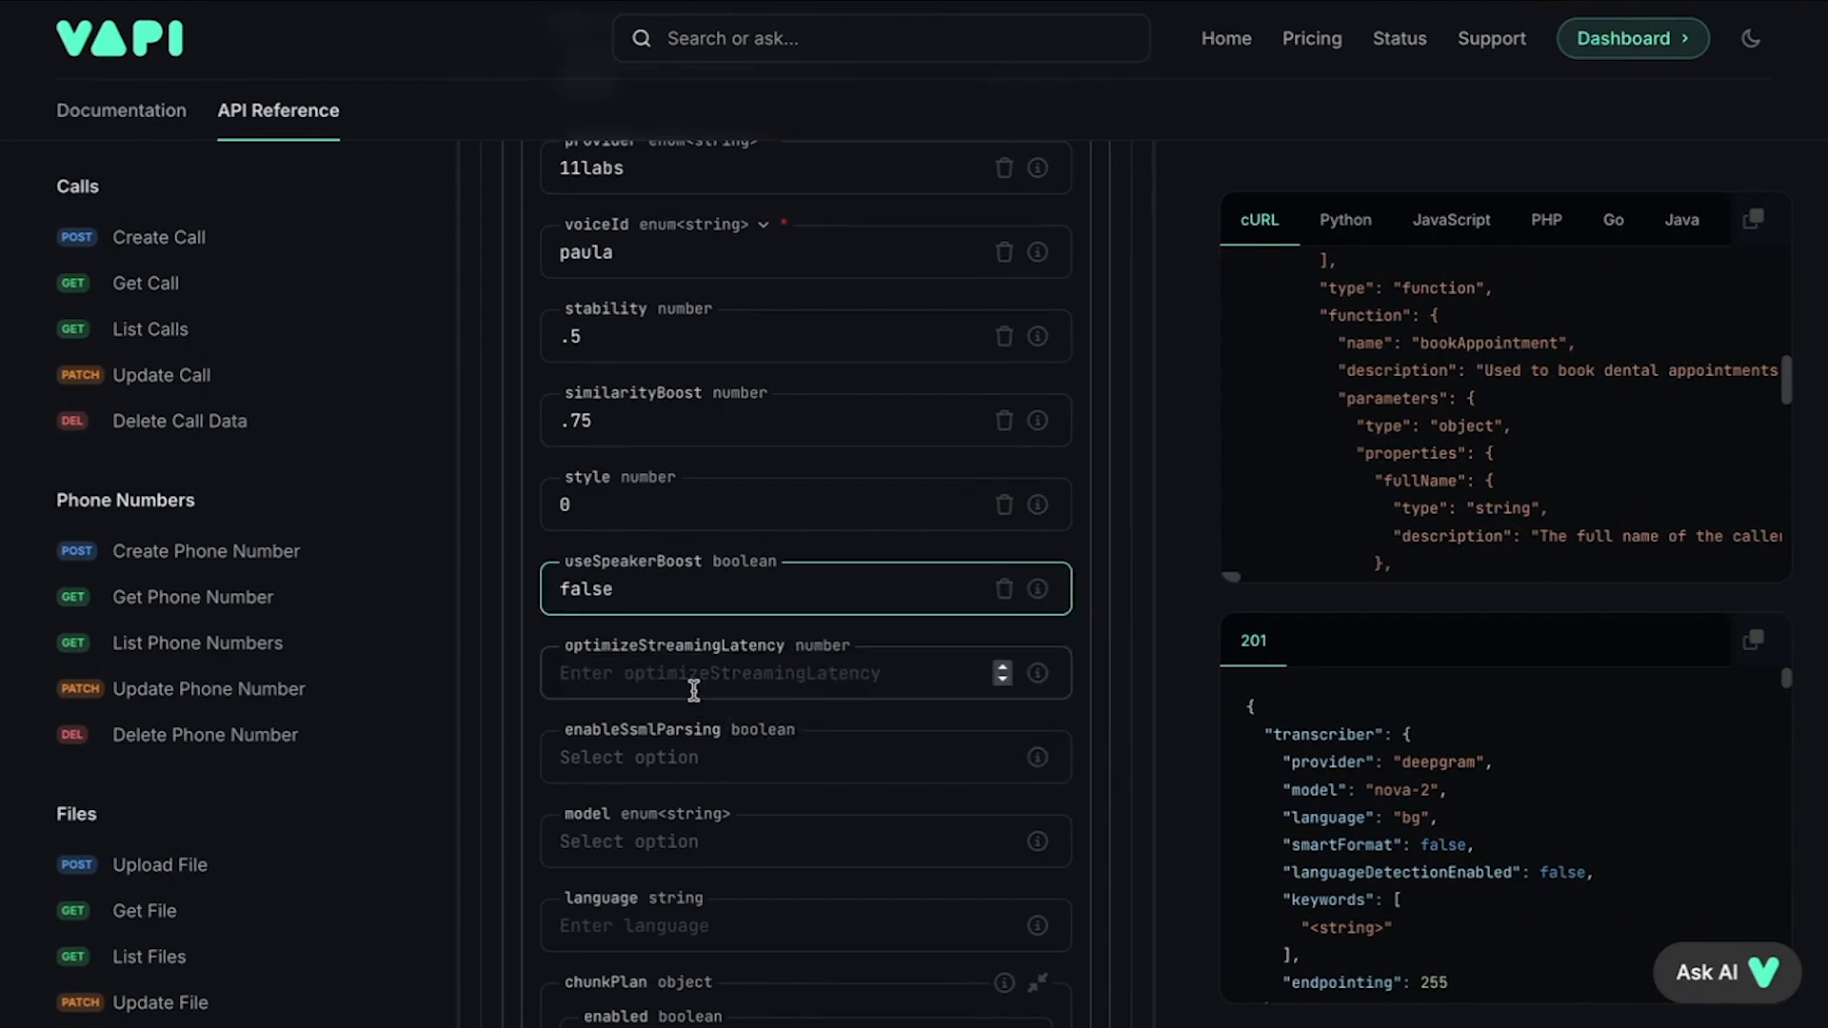
scroll(738, 600, "down", 3)
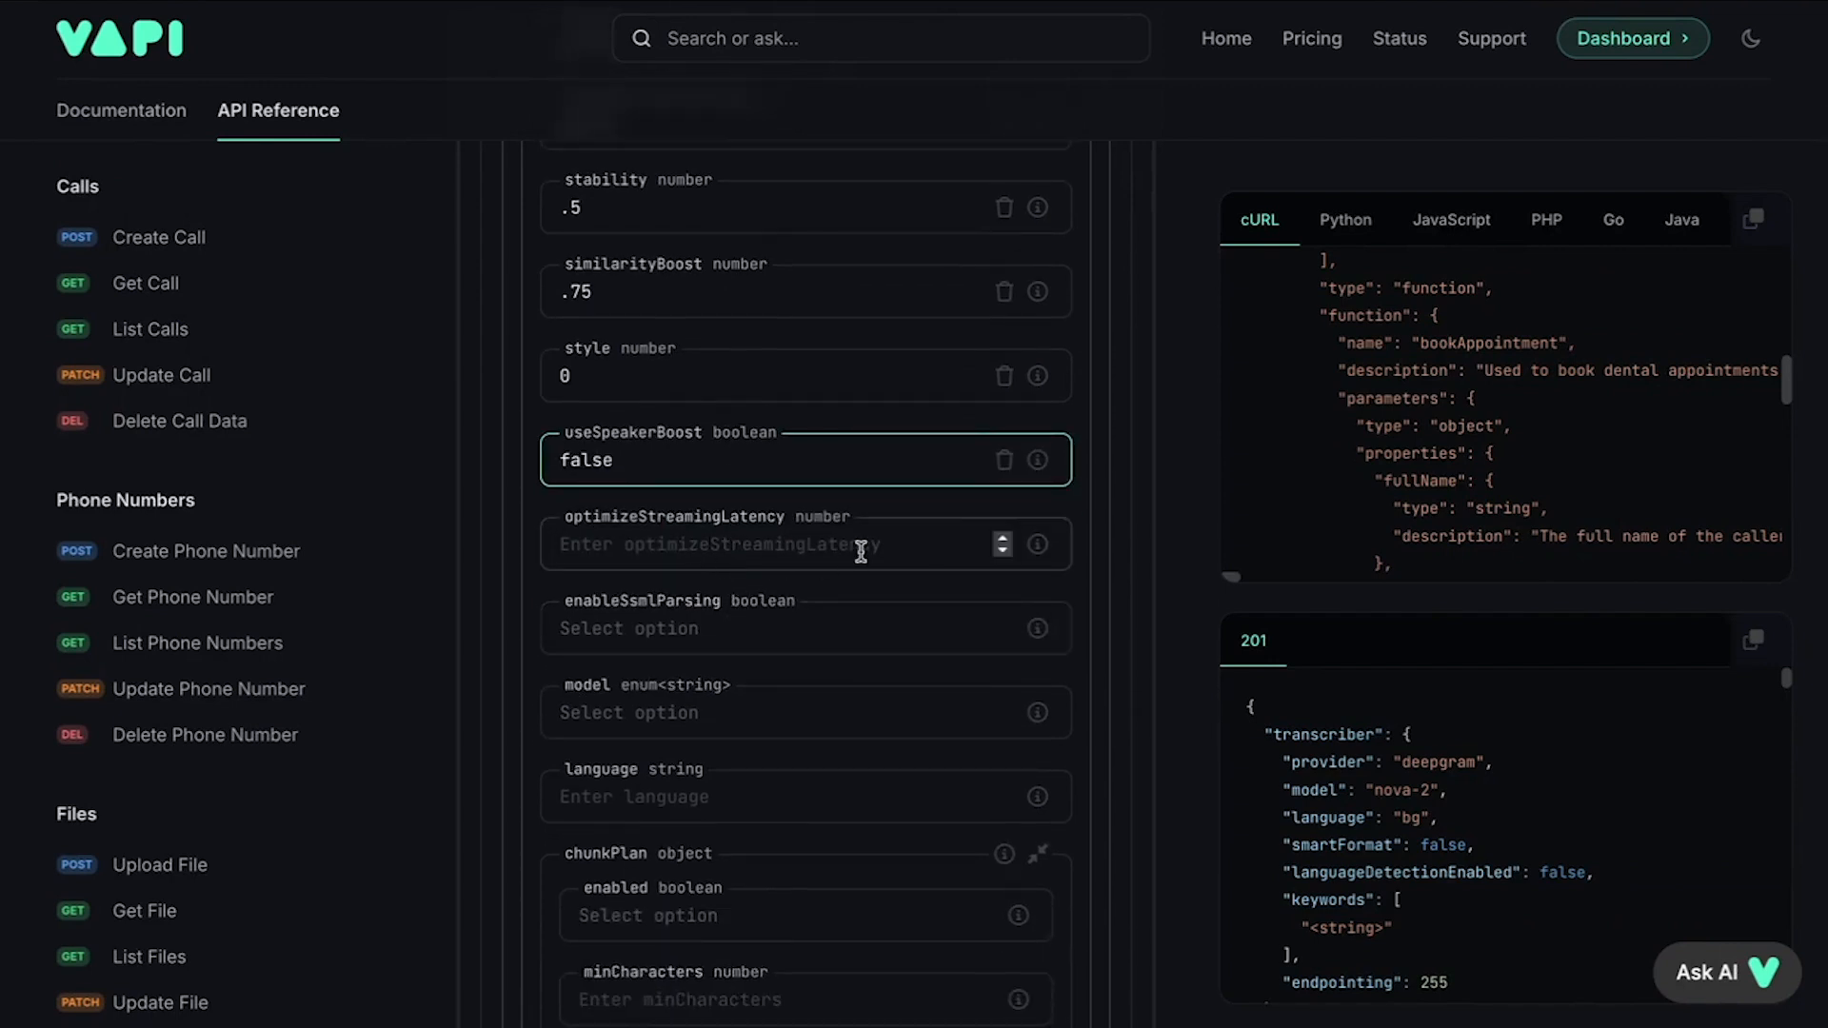
mouse_move(1038, 548)
scroll(878, 501, "down", 1)
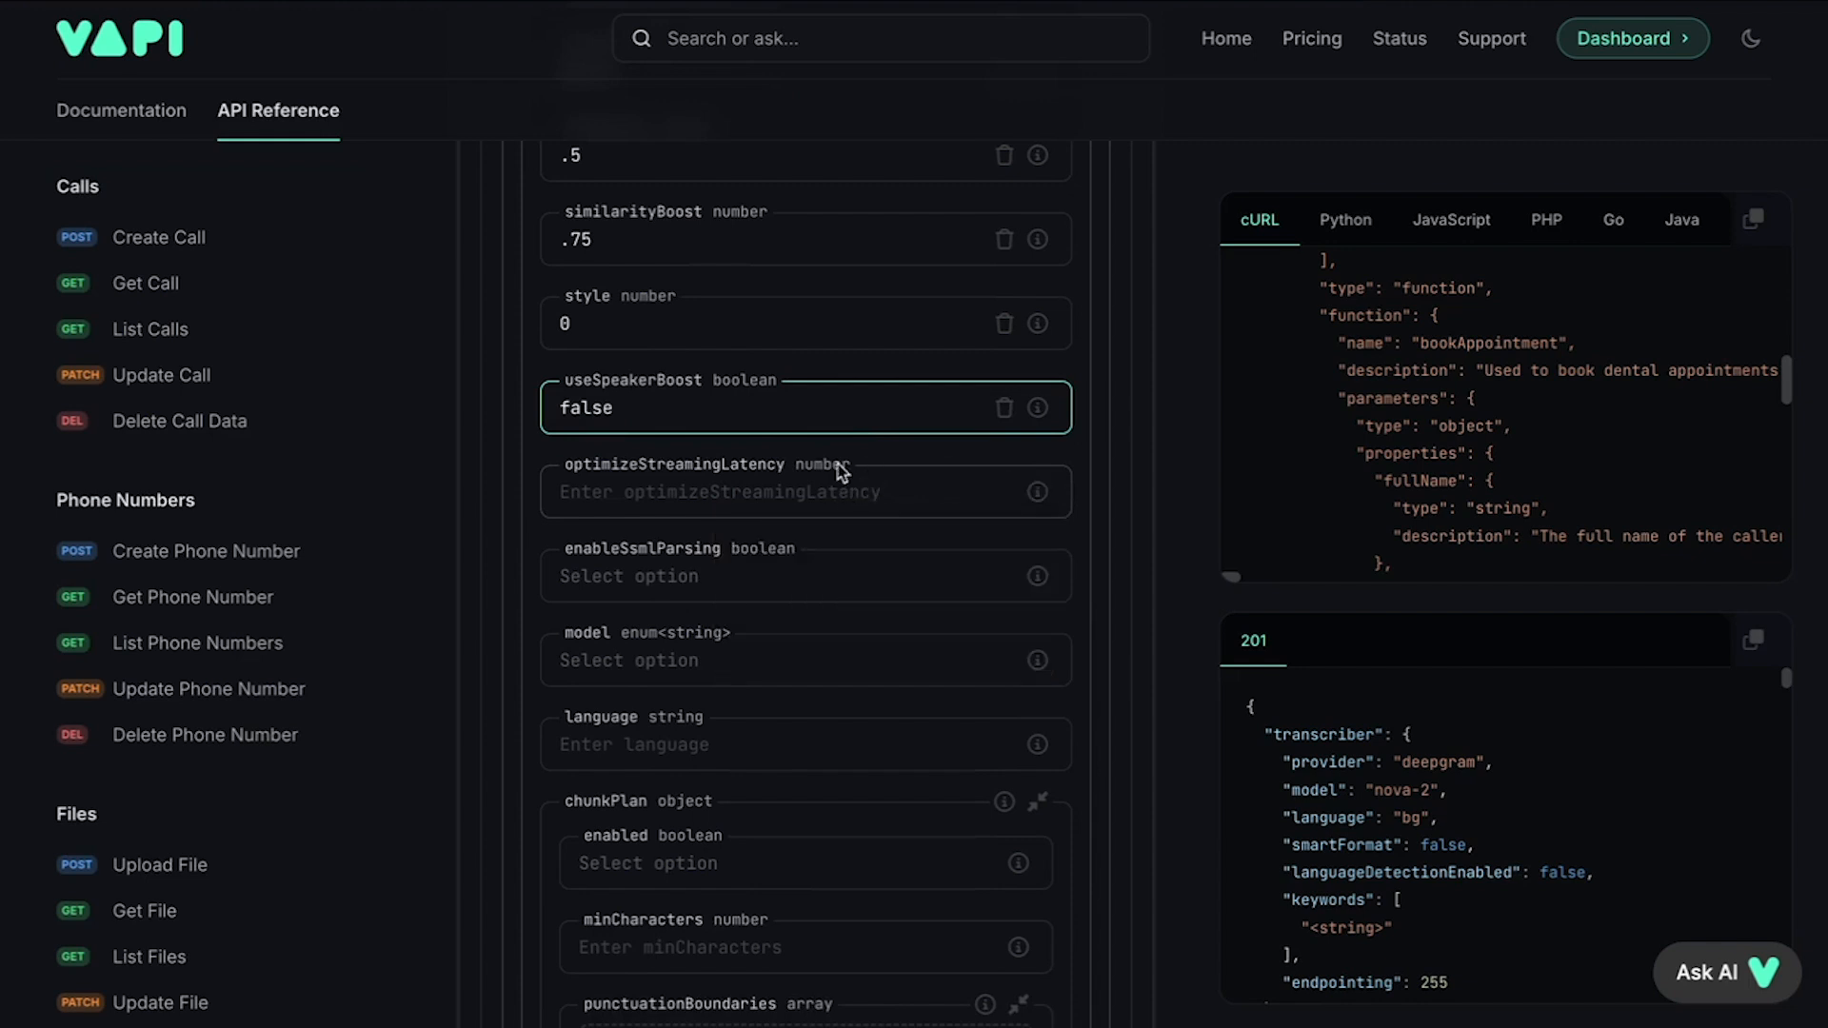
scroll(838, 467, "down", 2)
scroll(776, 522, "down", 1)
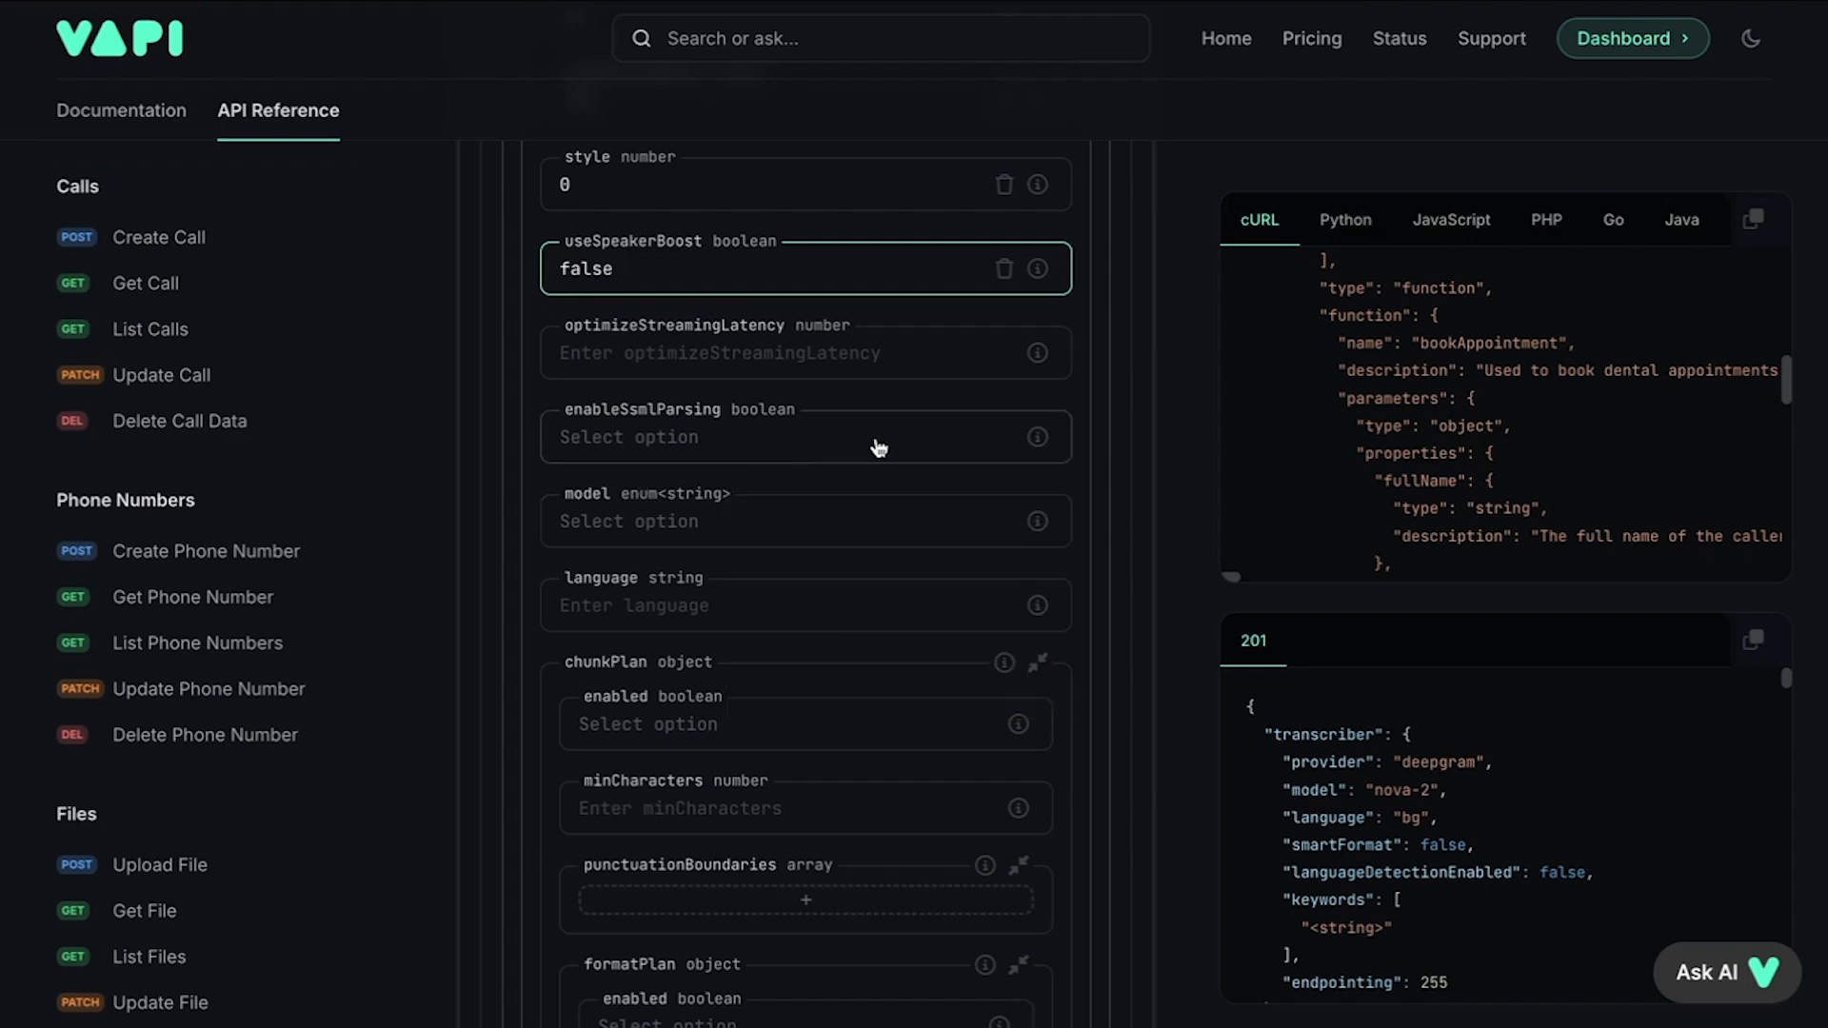
scroll(877, 441, "down", 1)
left_click(674, 459)
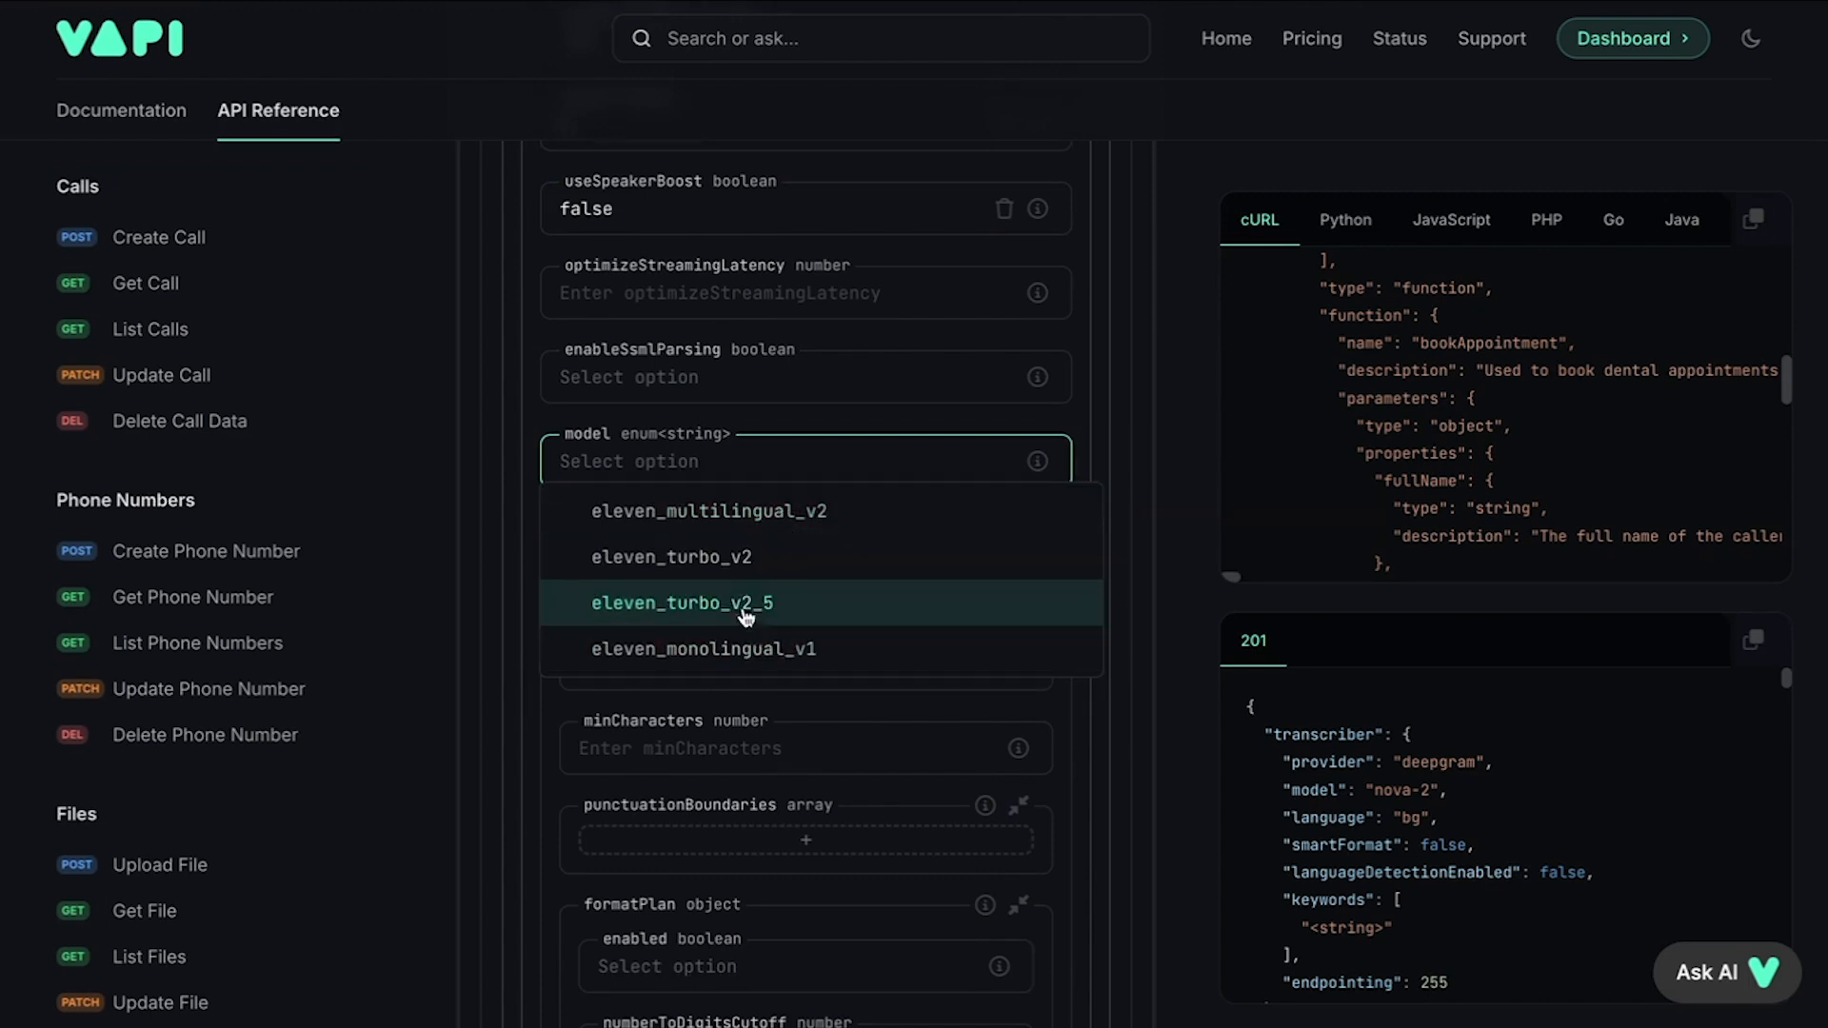
left_click(753, 559)
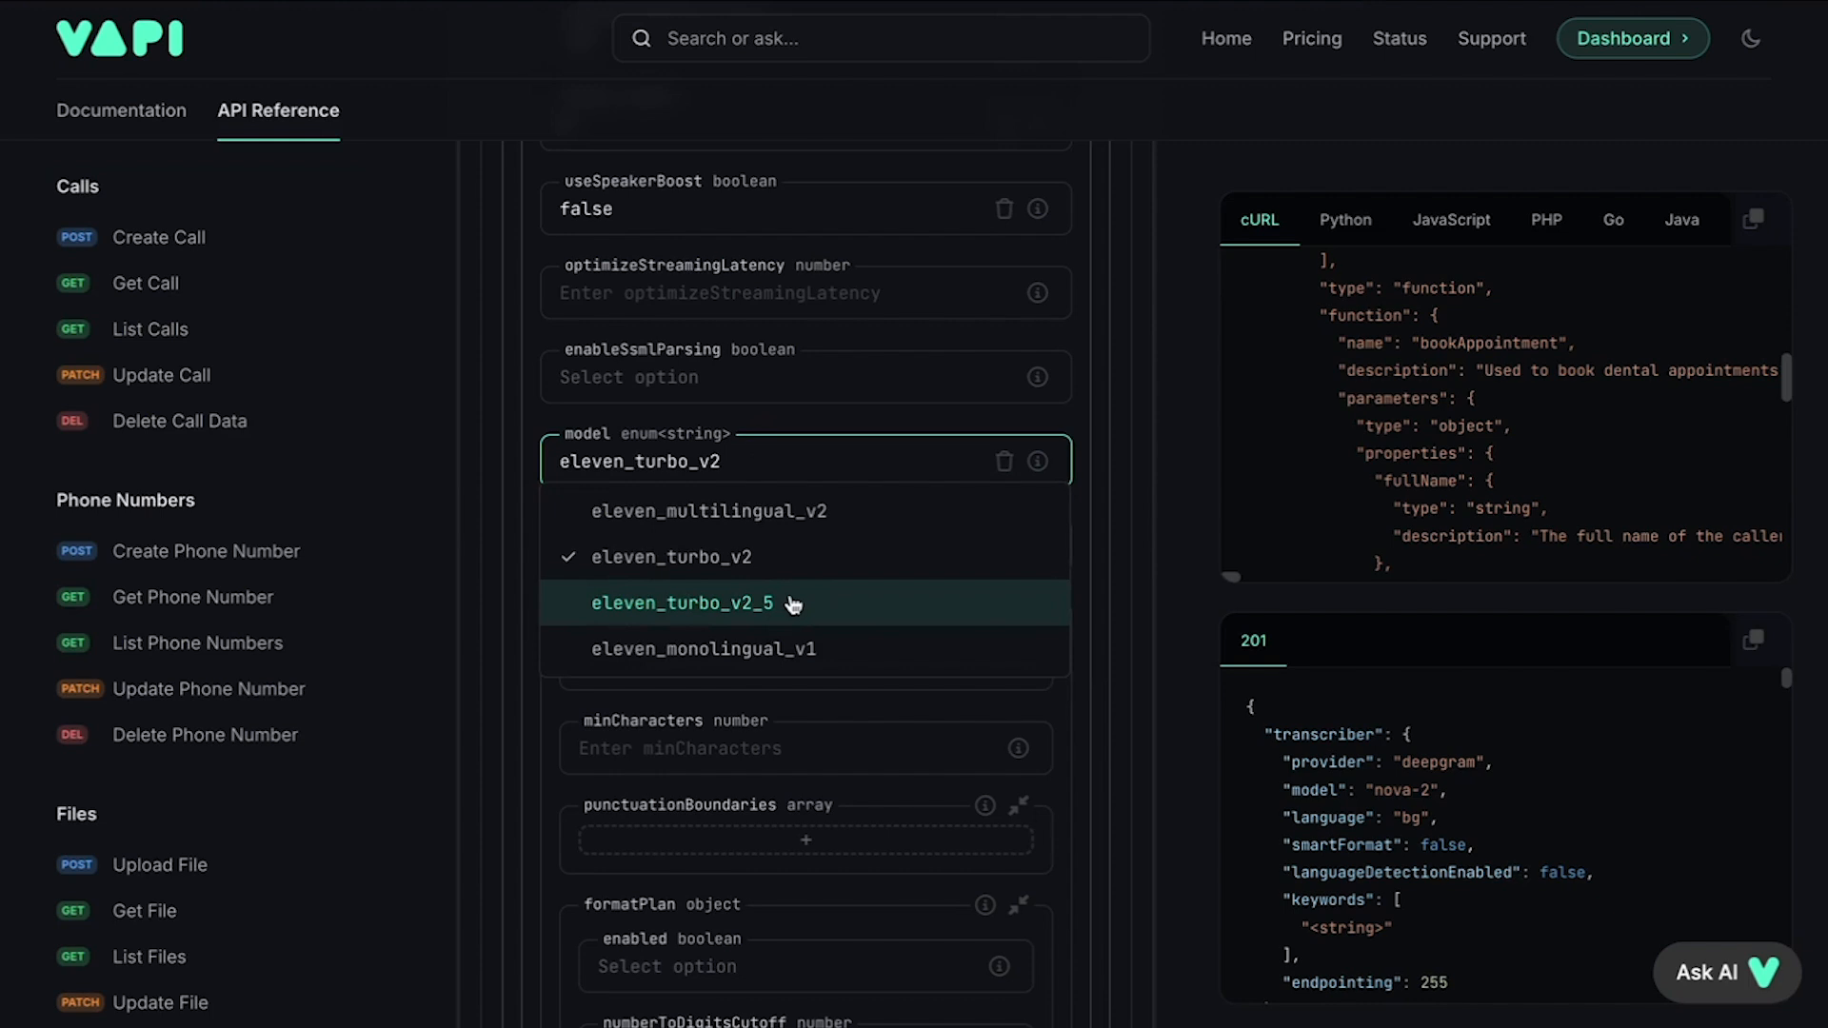
left_click(766, 559)
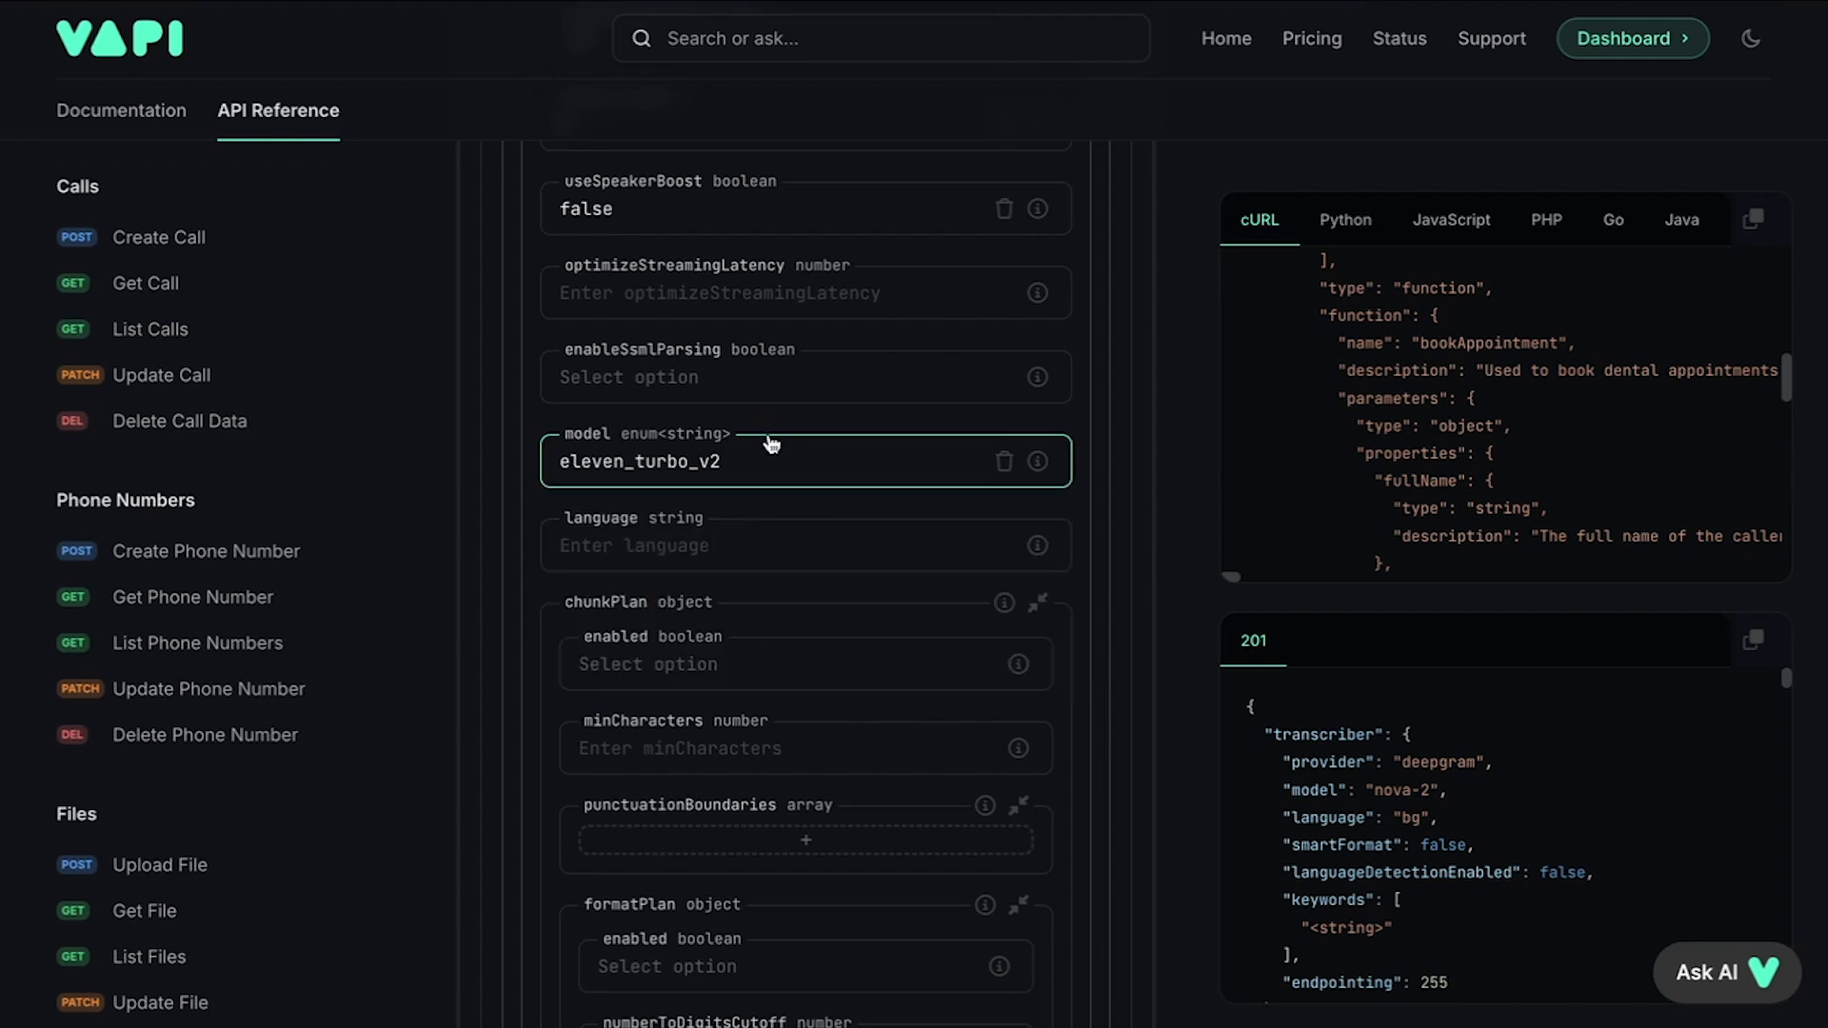
Step: Enable chunking with minCharacters 1 and a period as the punctuation boundary
scroll(776, 424, "down", 2)
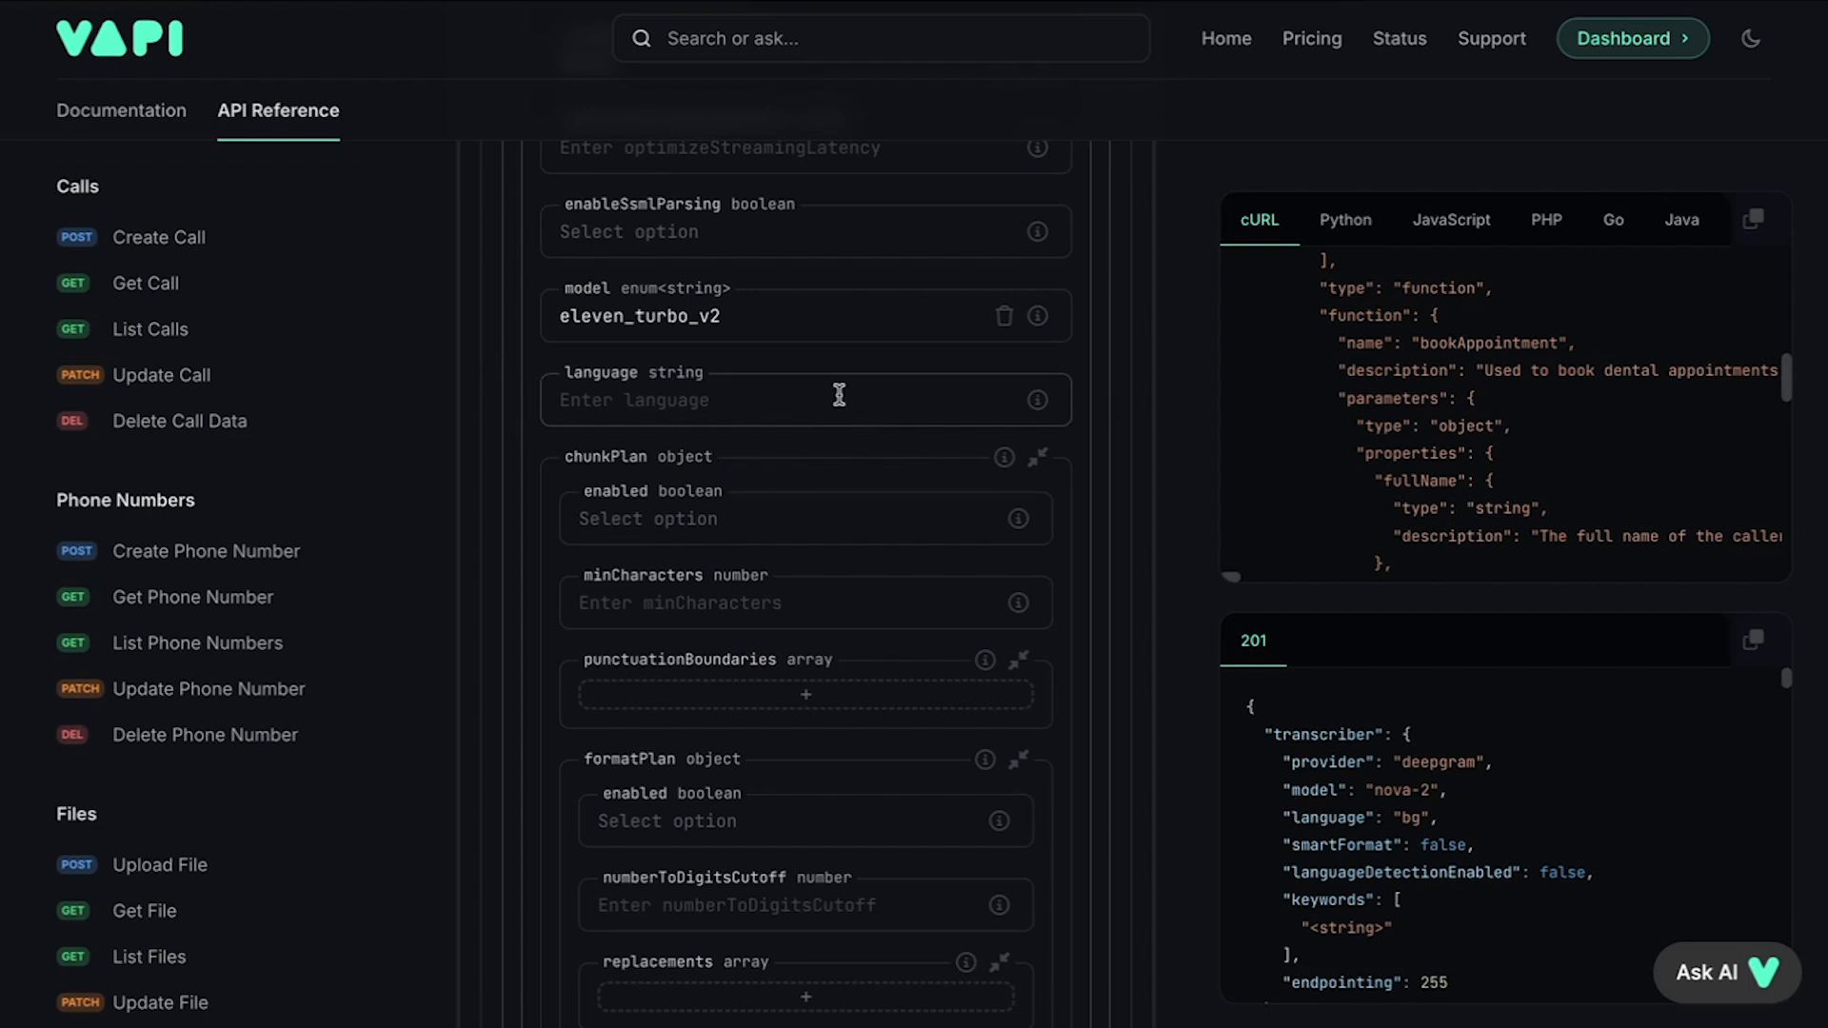
scroll(838, 395, "down", 2)
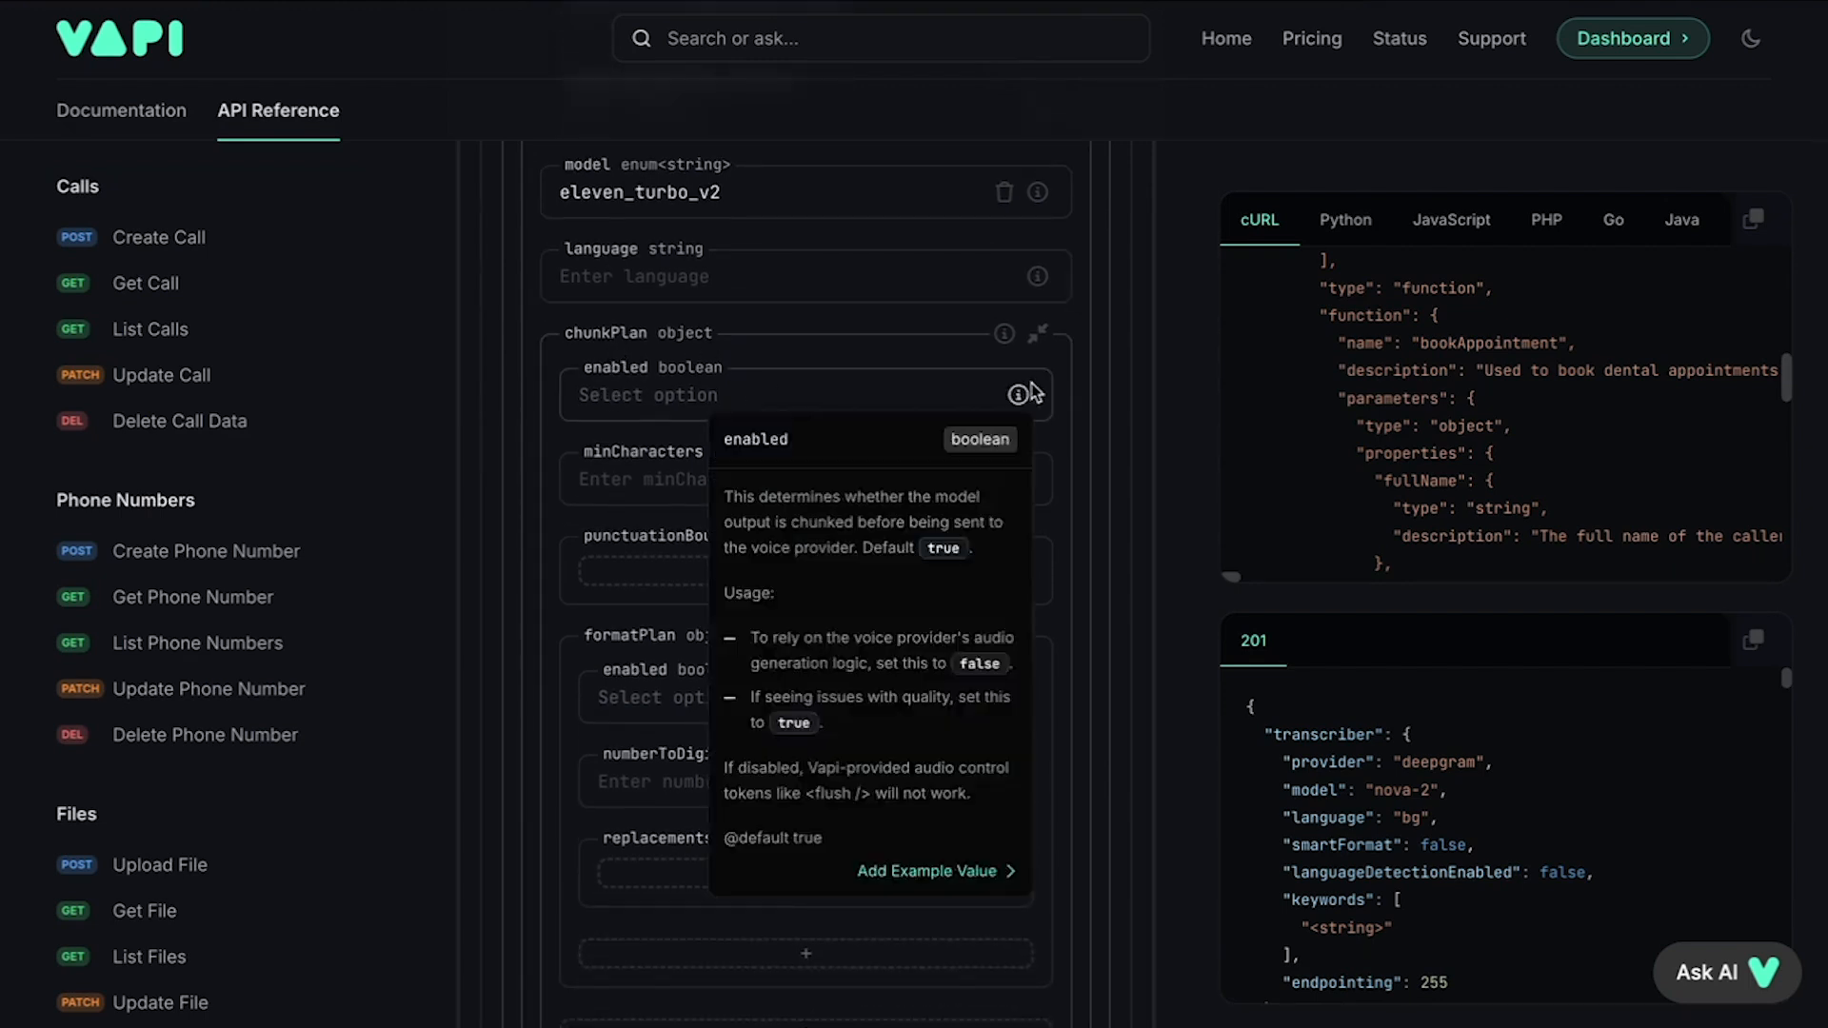
left_click(871, 400)
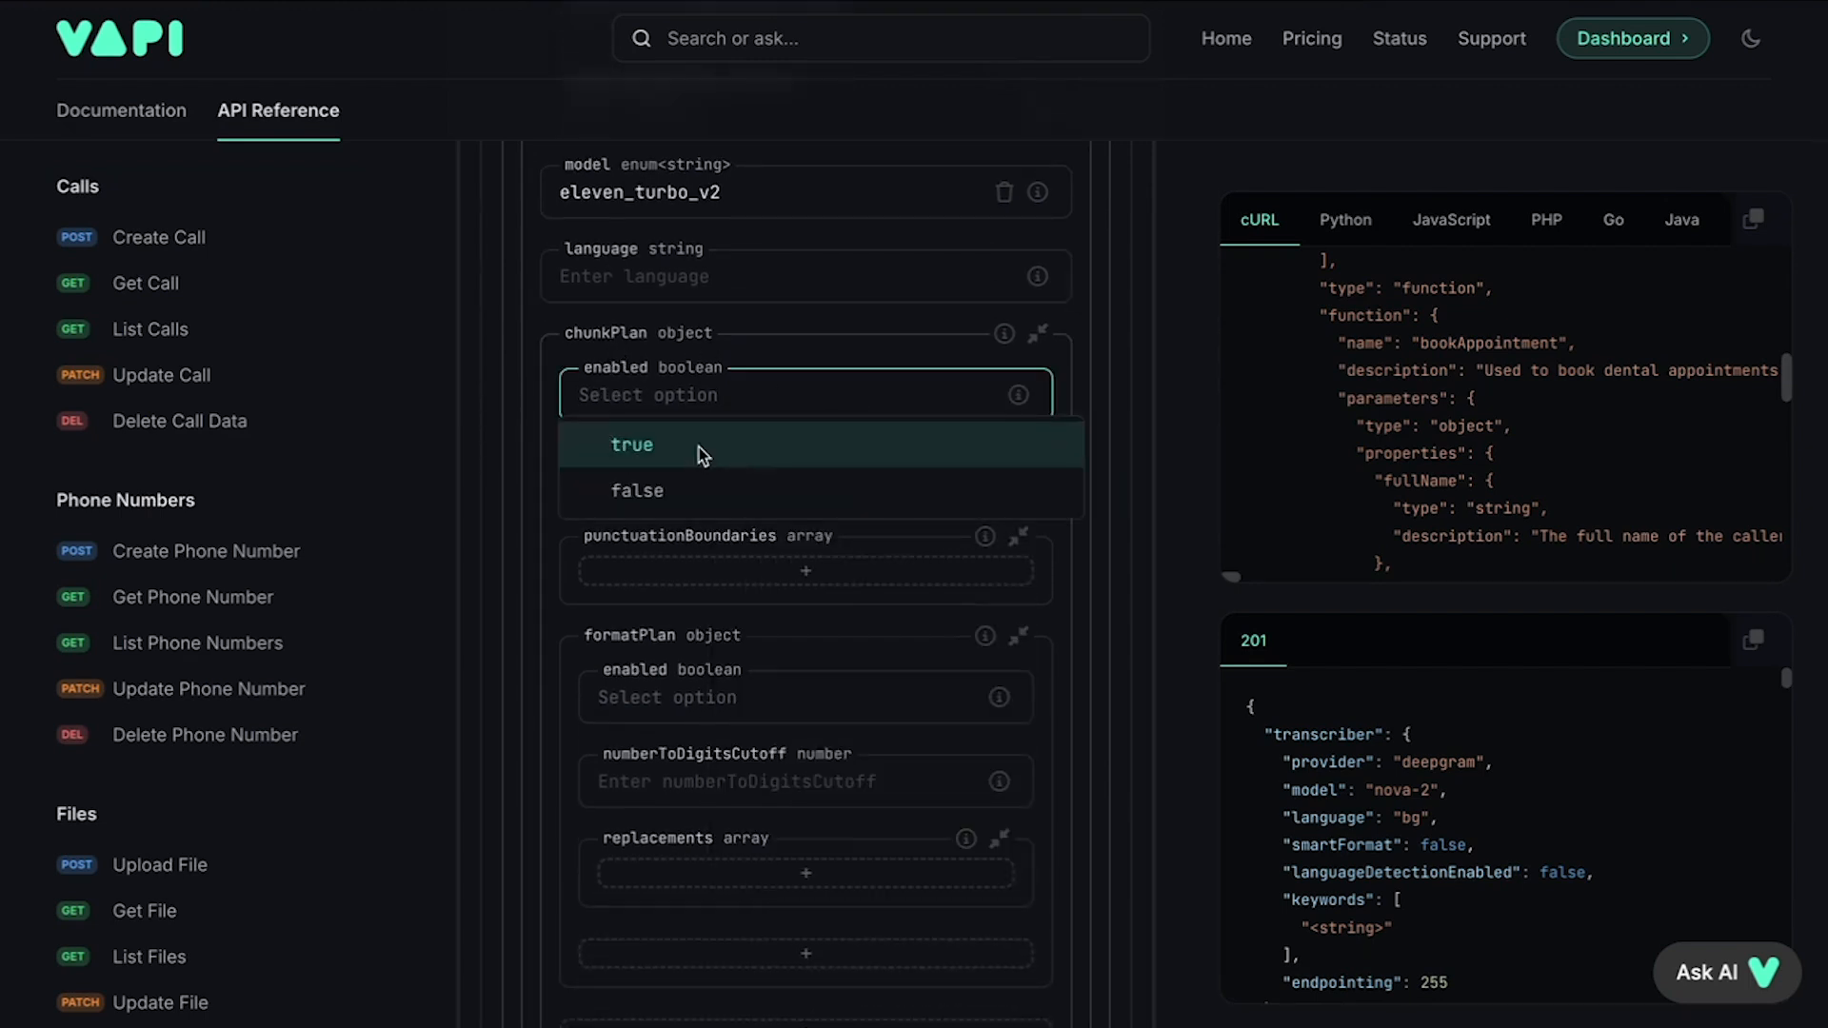
left_click(699, 447)
mouse_move(1019, 481)
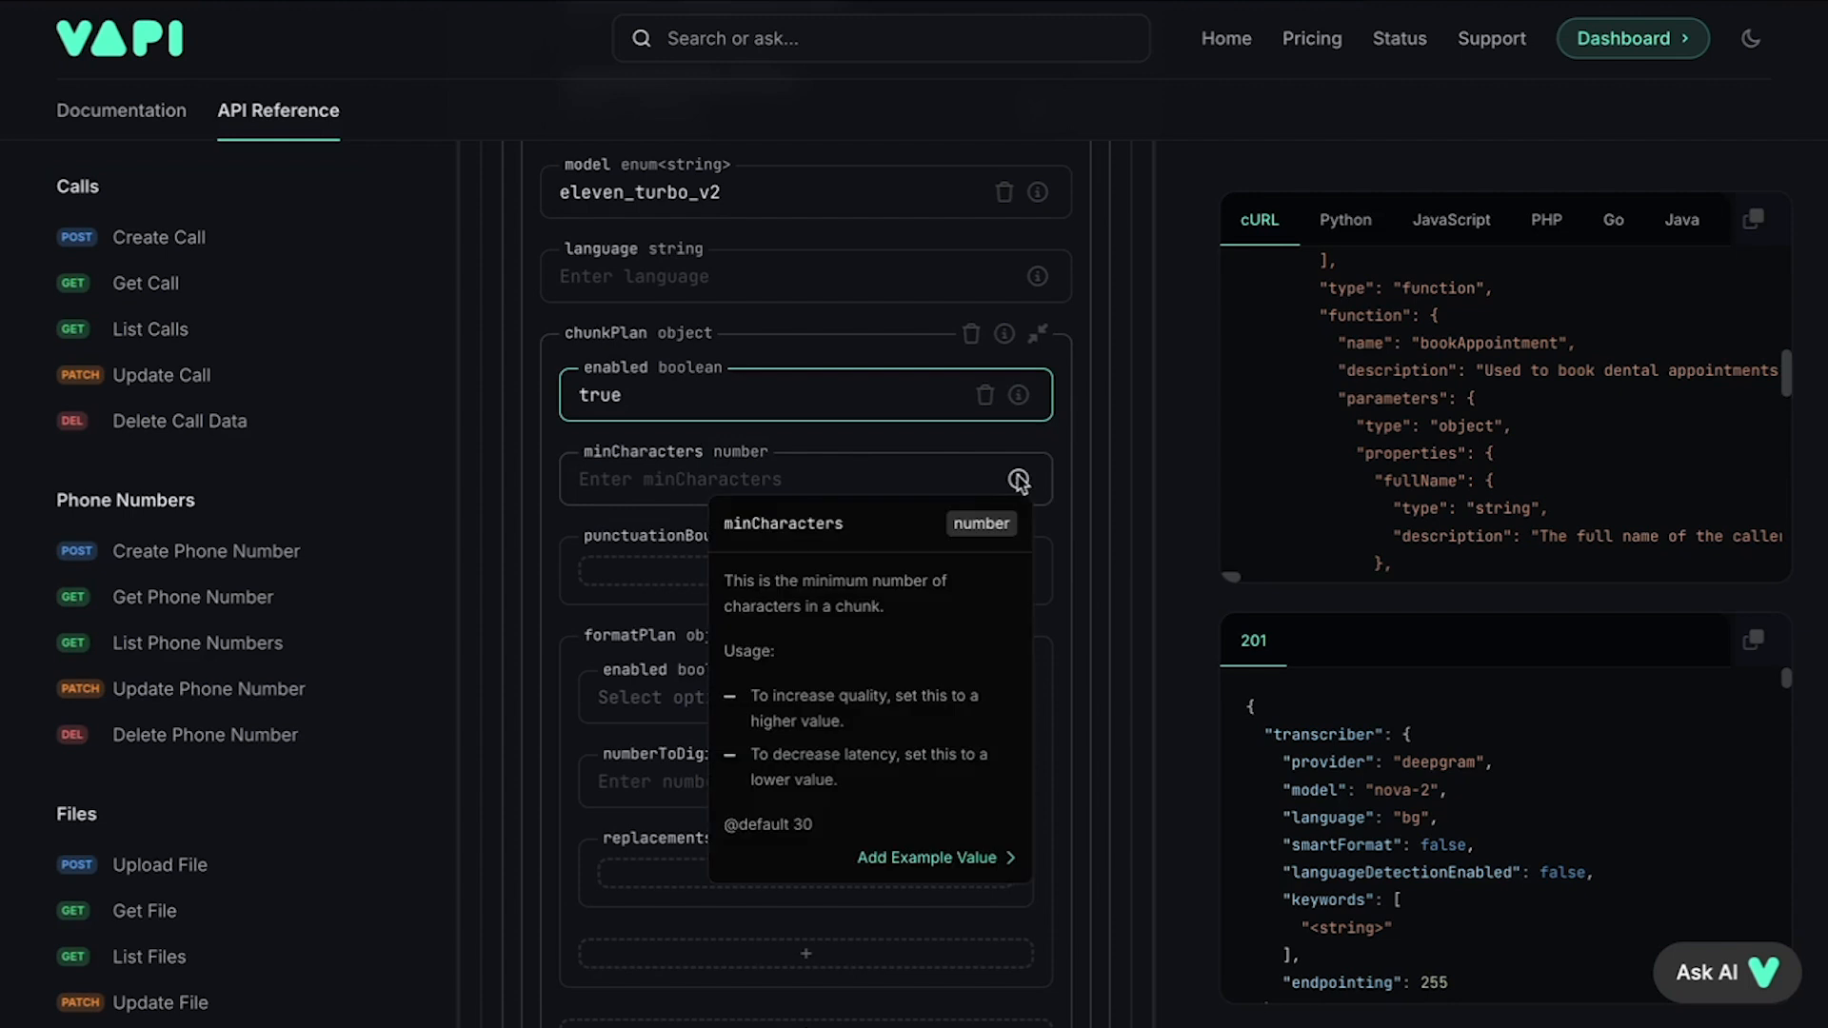
left_click(853, 481)
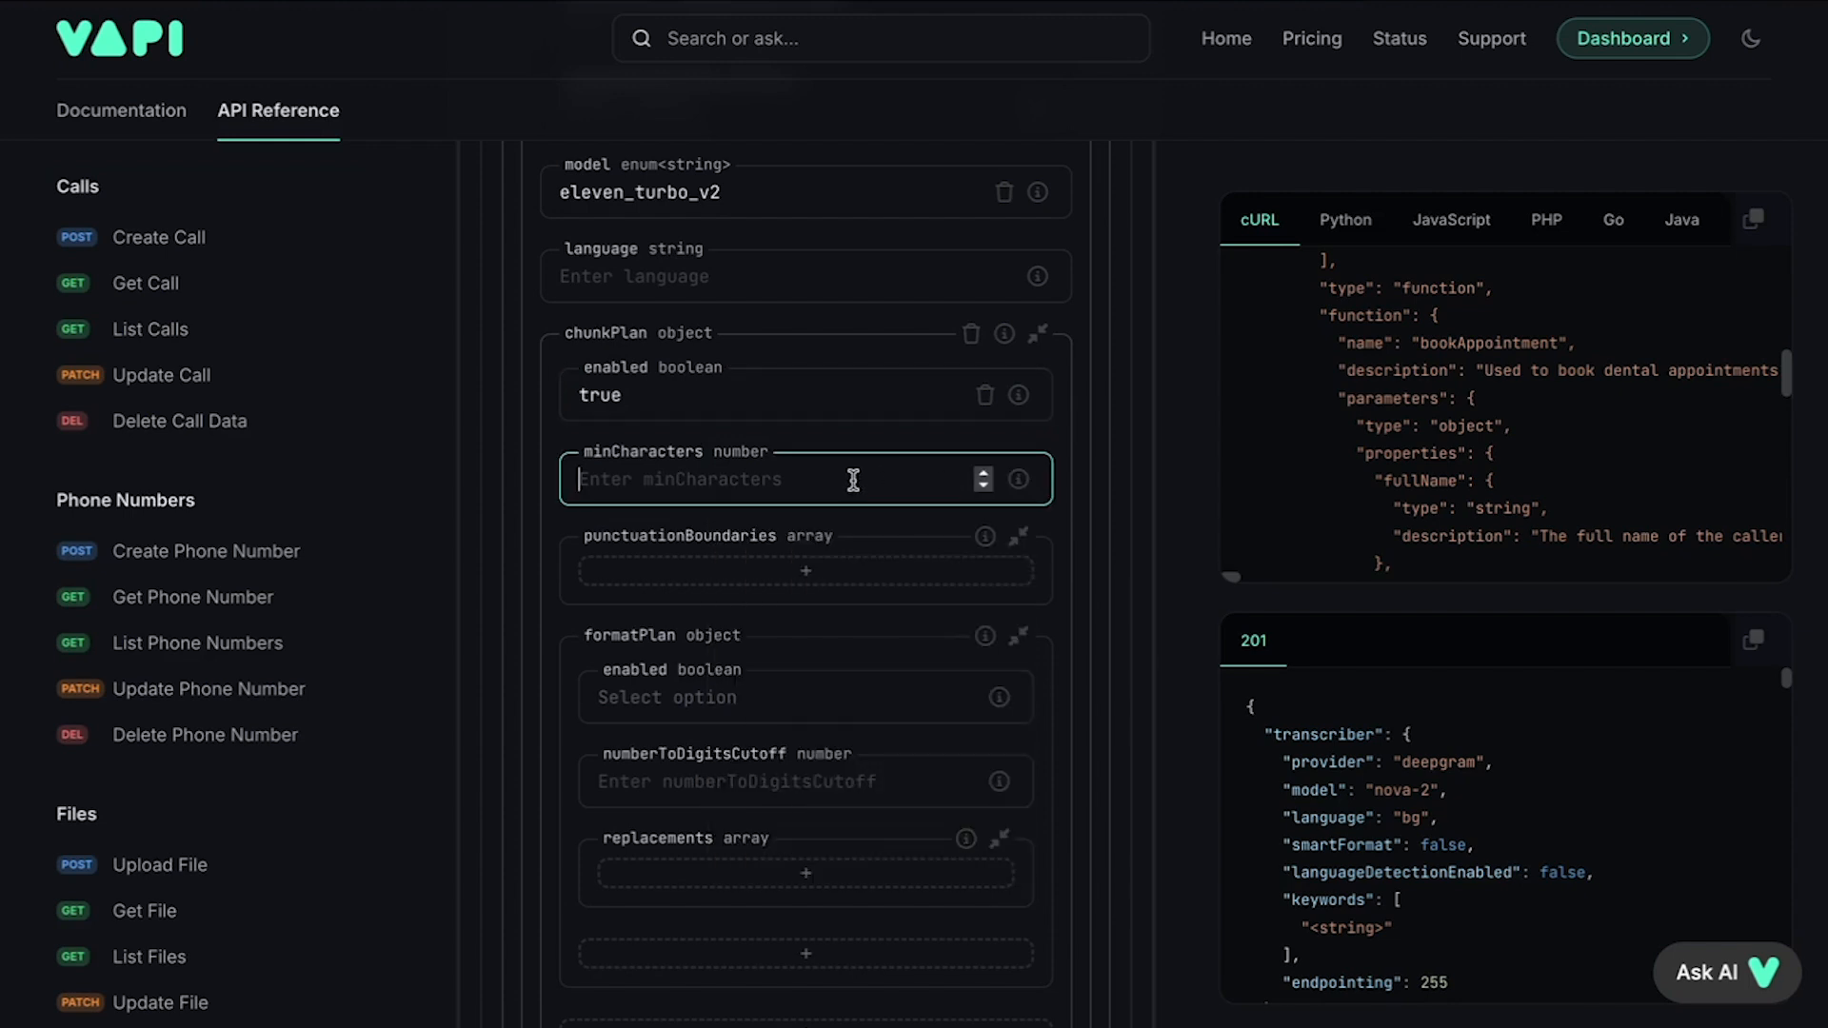
type("1")
left_click(766, 576)
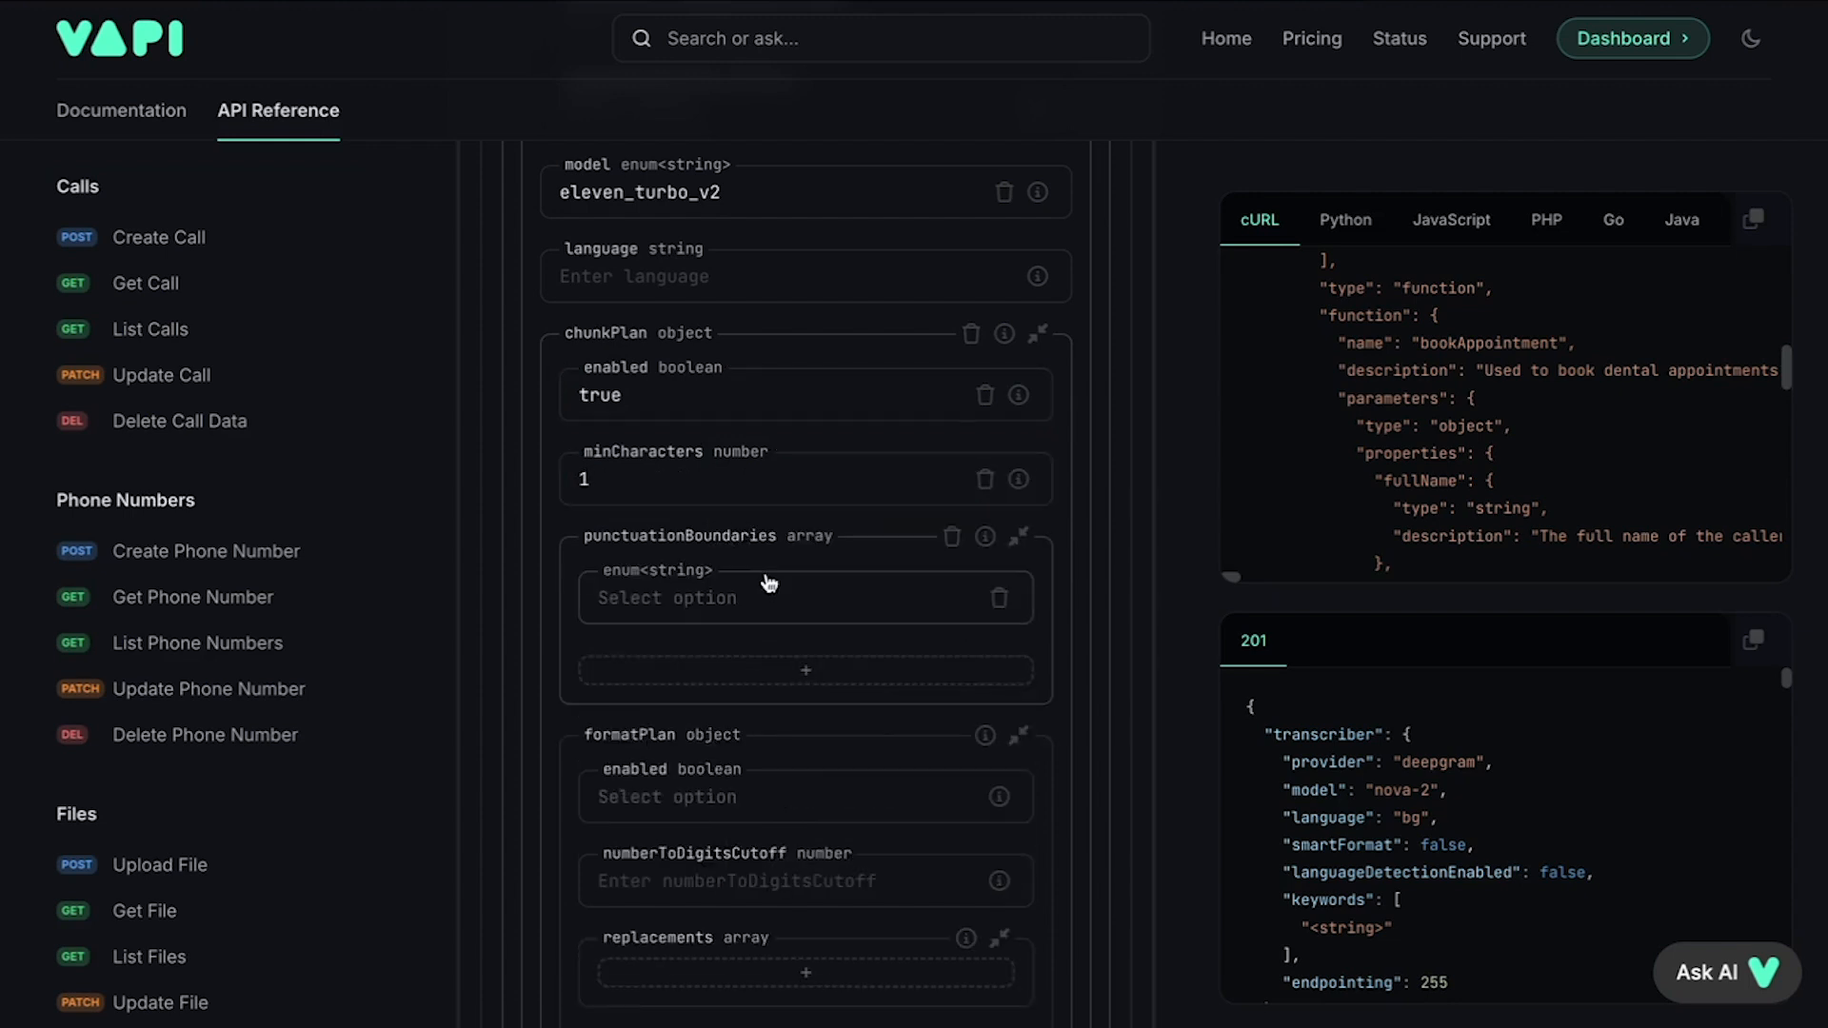
left_click(738, 612)
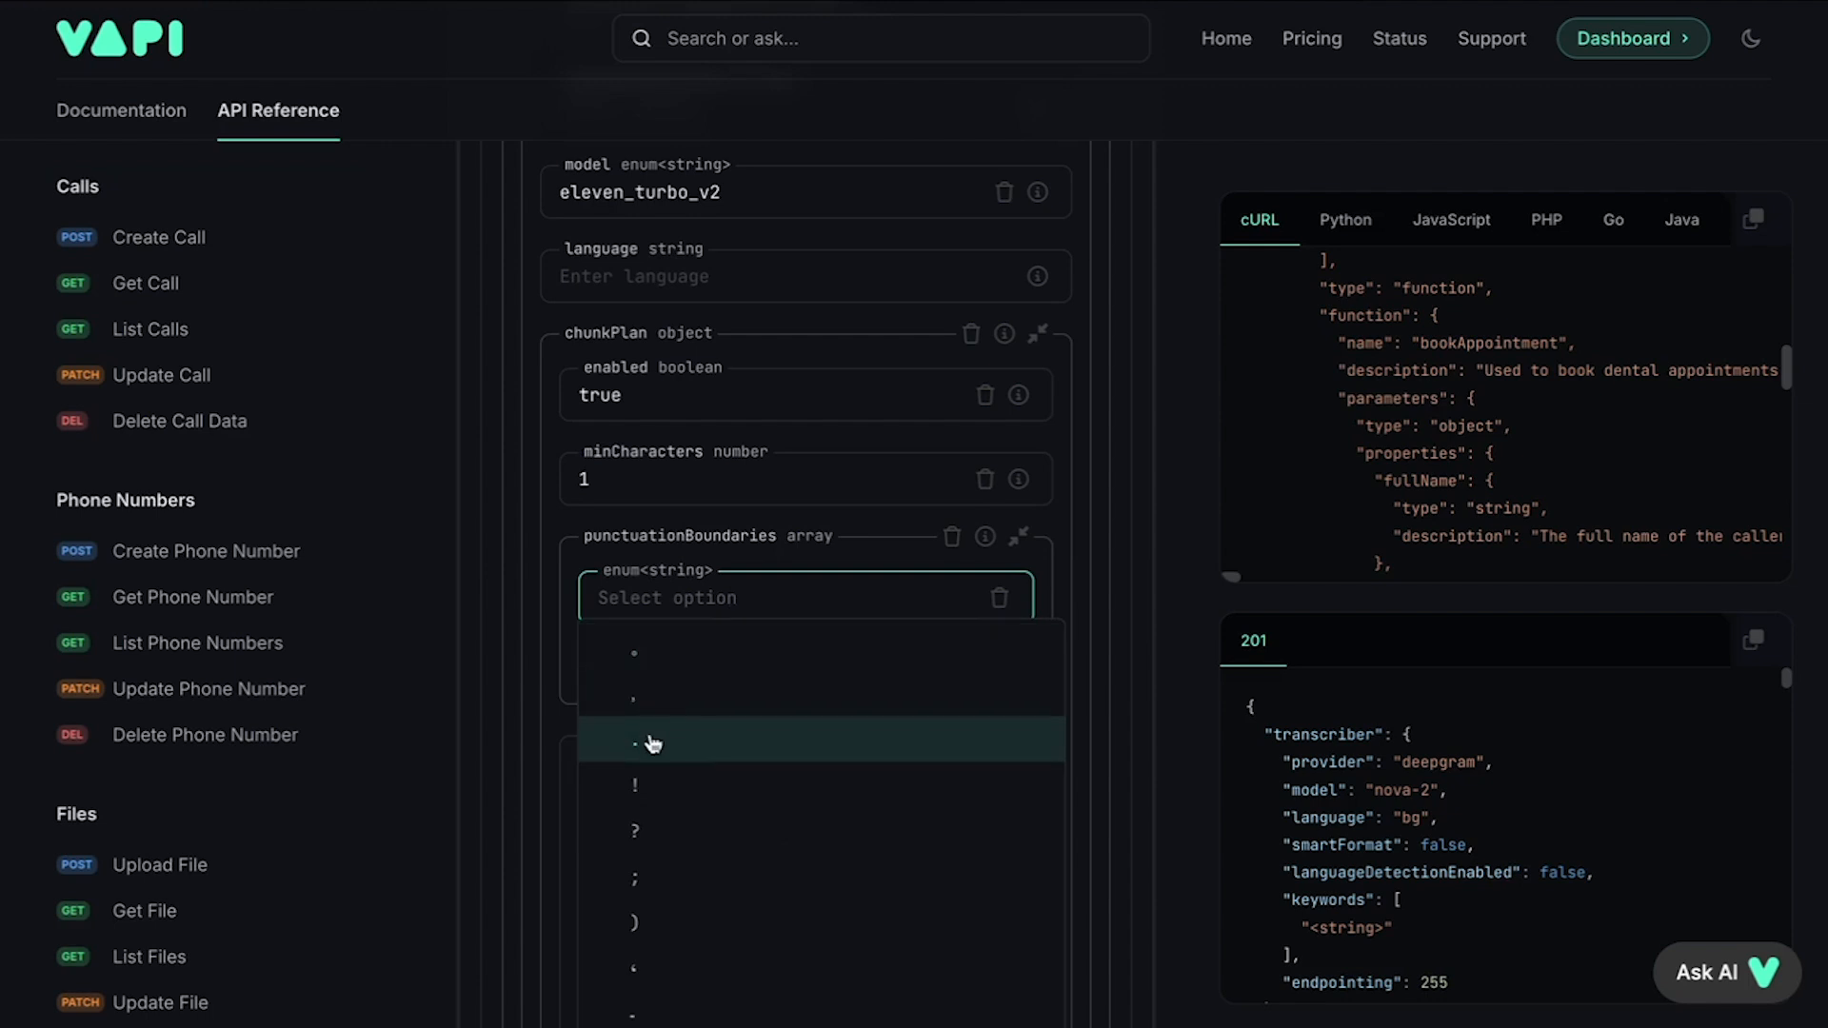
left_click(653, 739)
Step: Set the format plan's enabled option to true
left_click(819, 529)
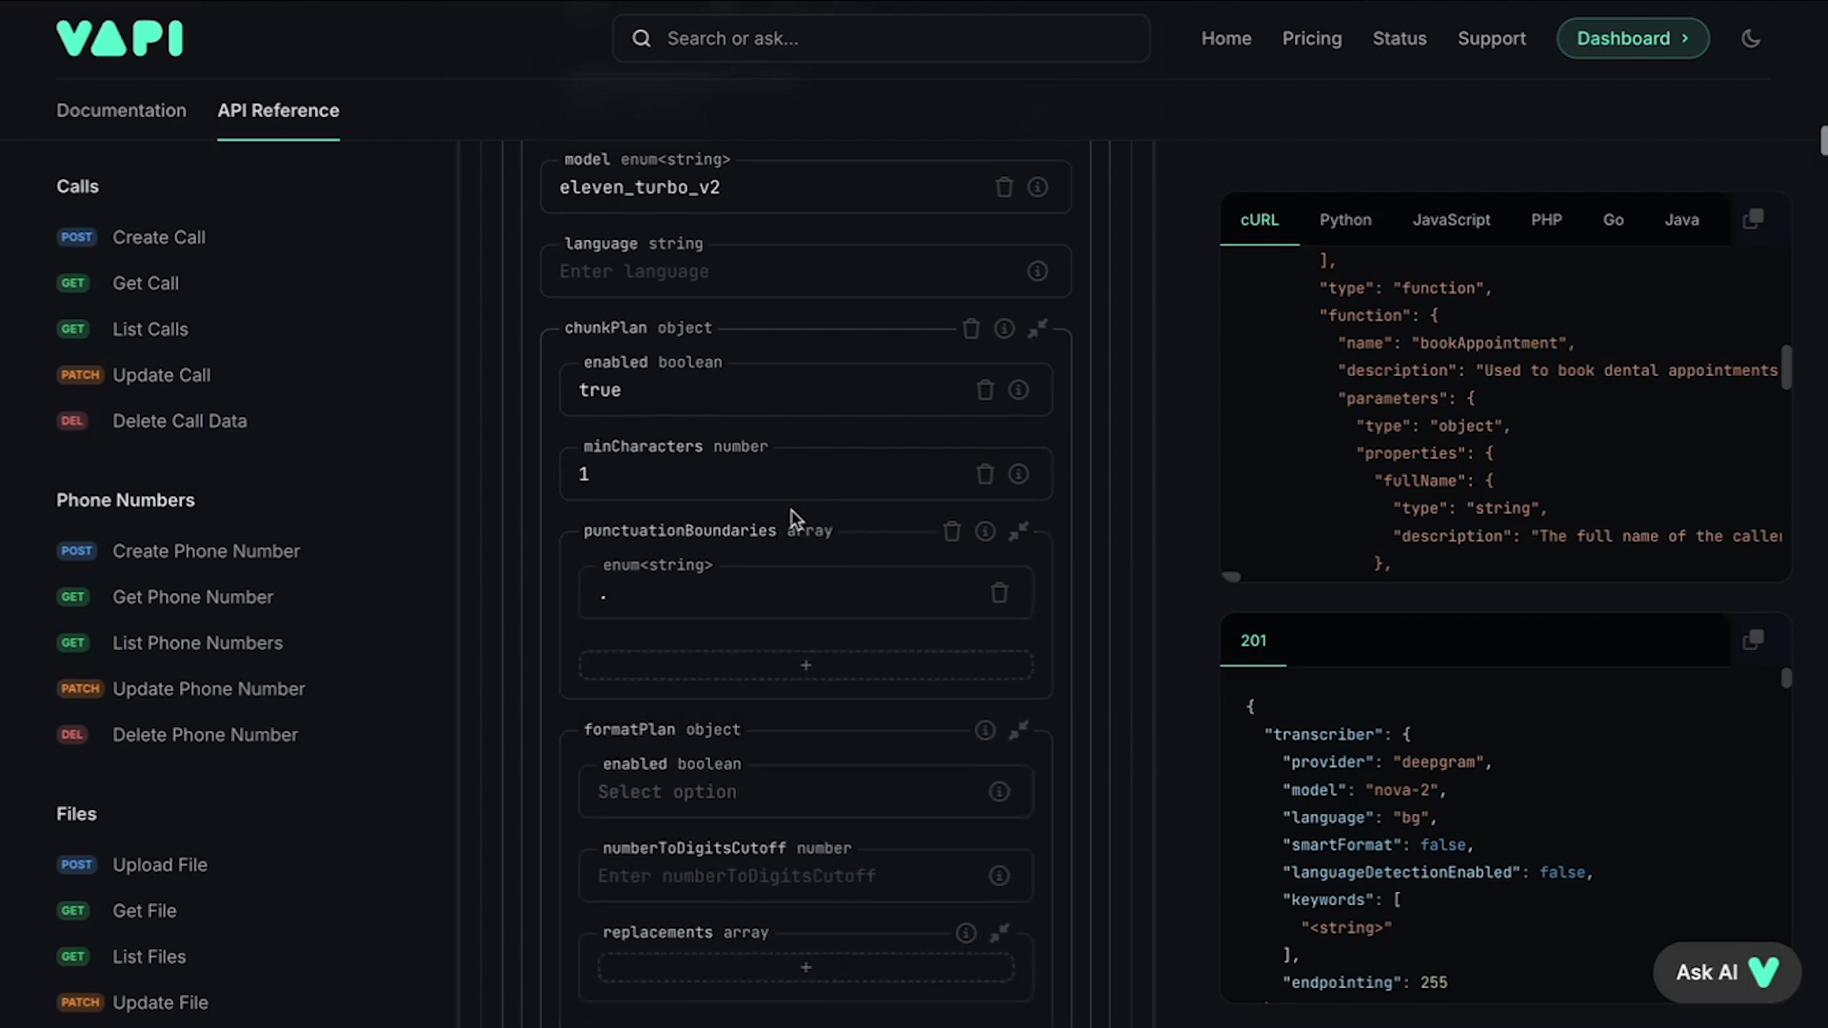
scroll(796, 519, "down", 1)
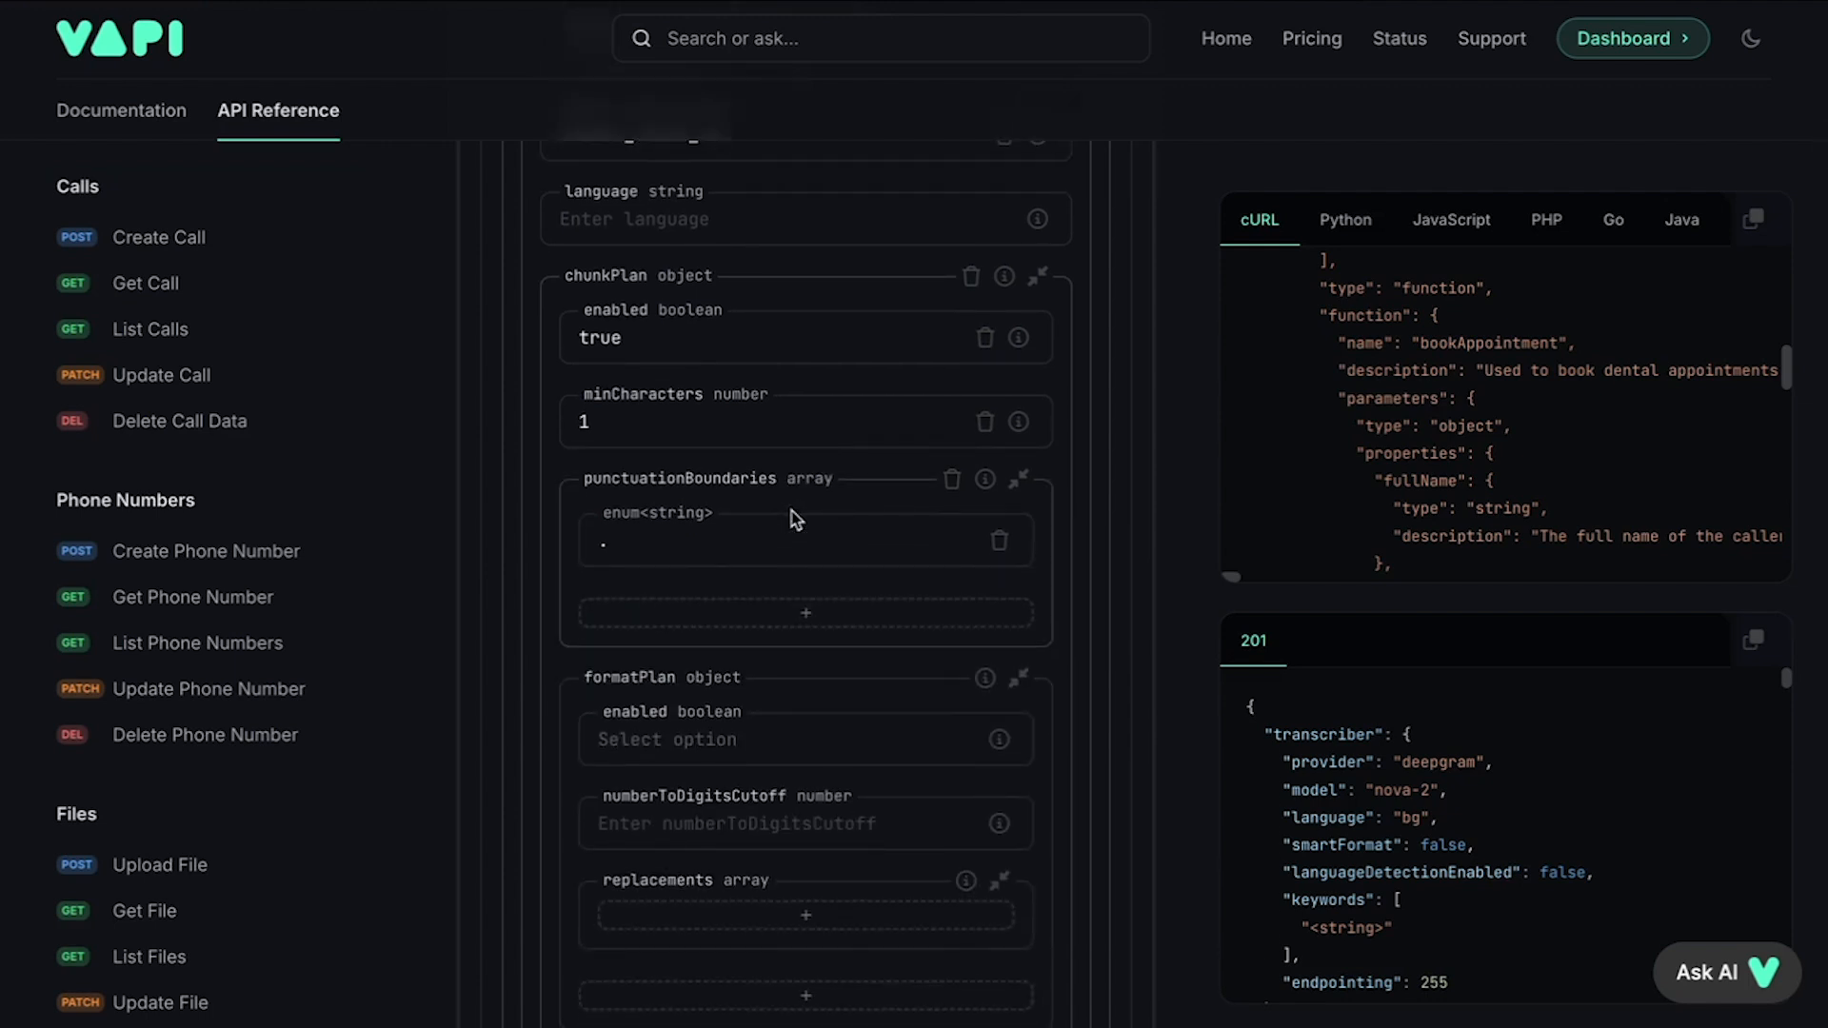
scroll(796, 519, "up", 3)
scroll(796, 519, "down", 3)
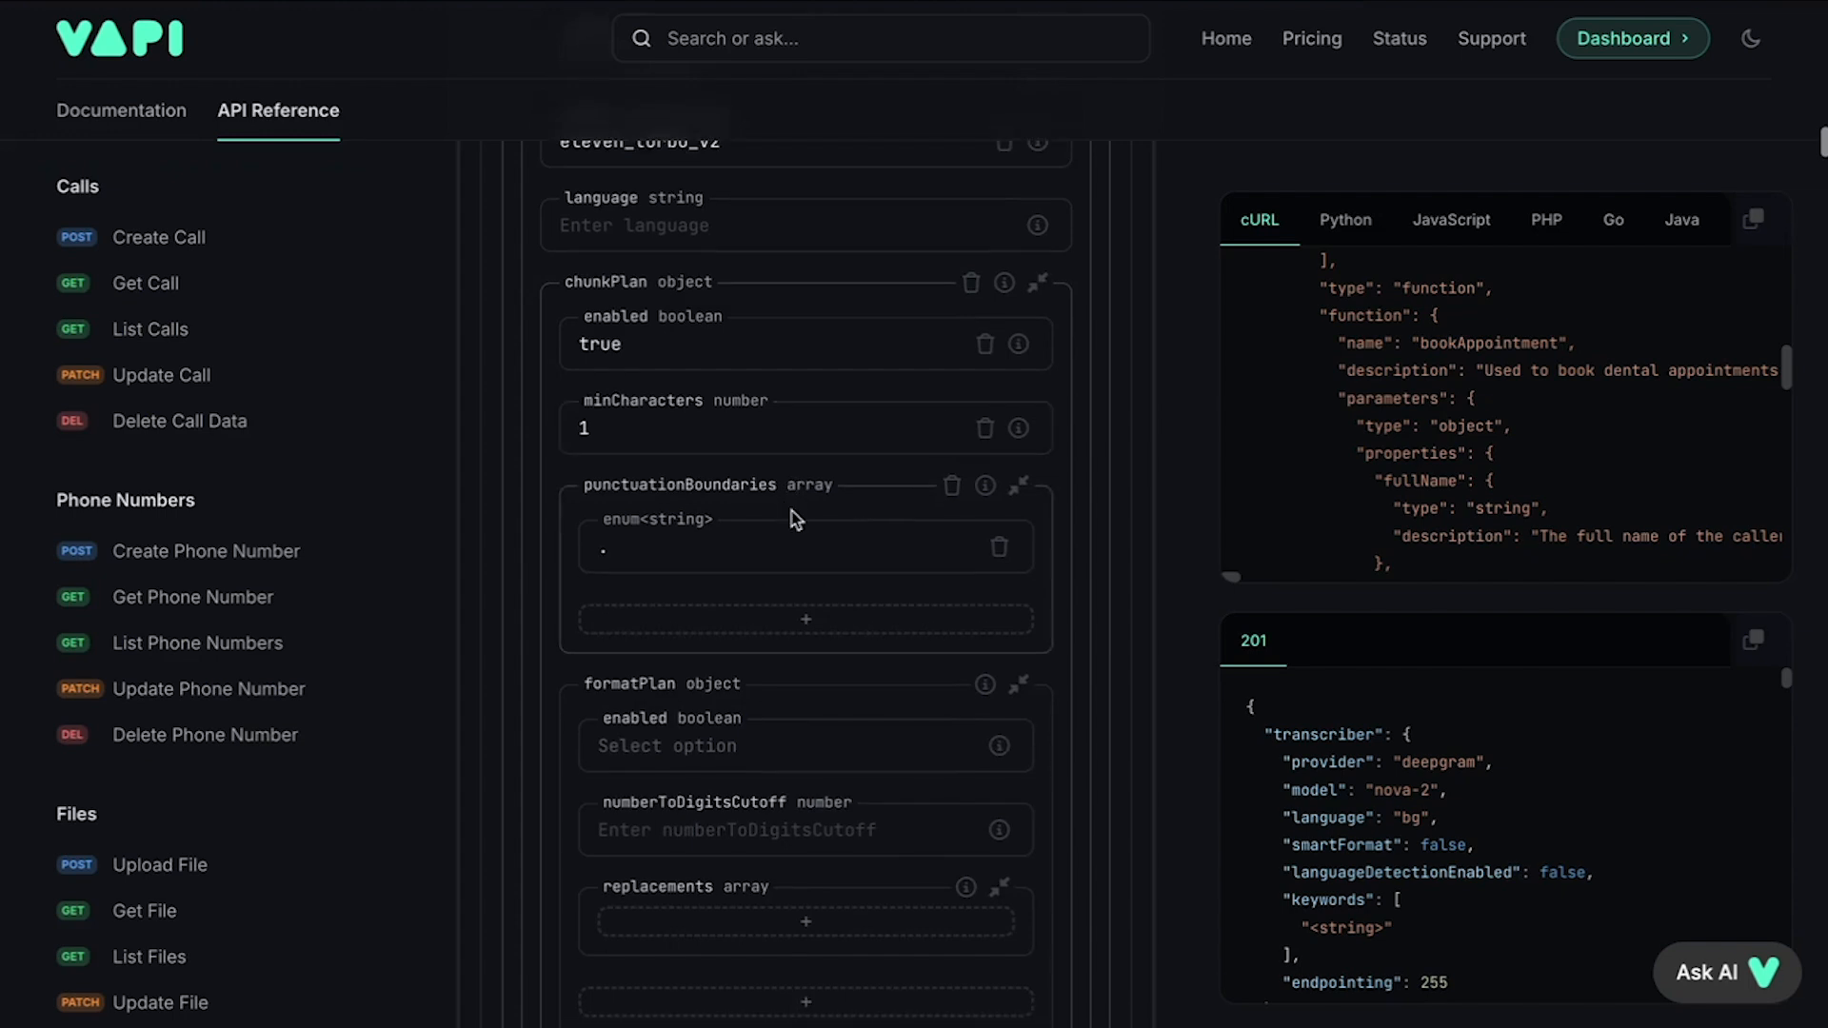
scroll(796, 519, "down", 1)
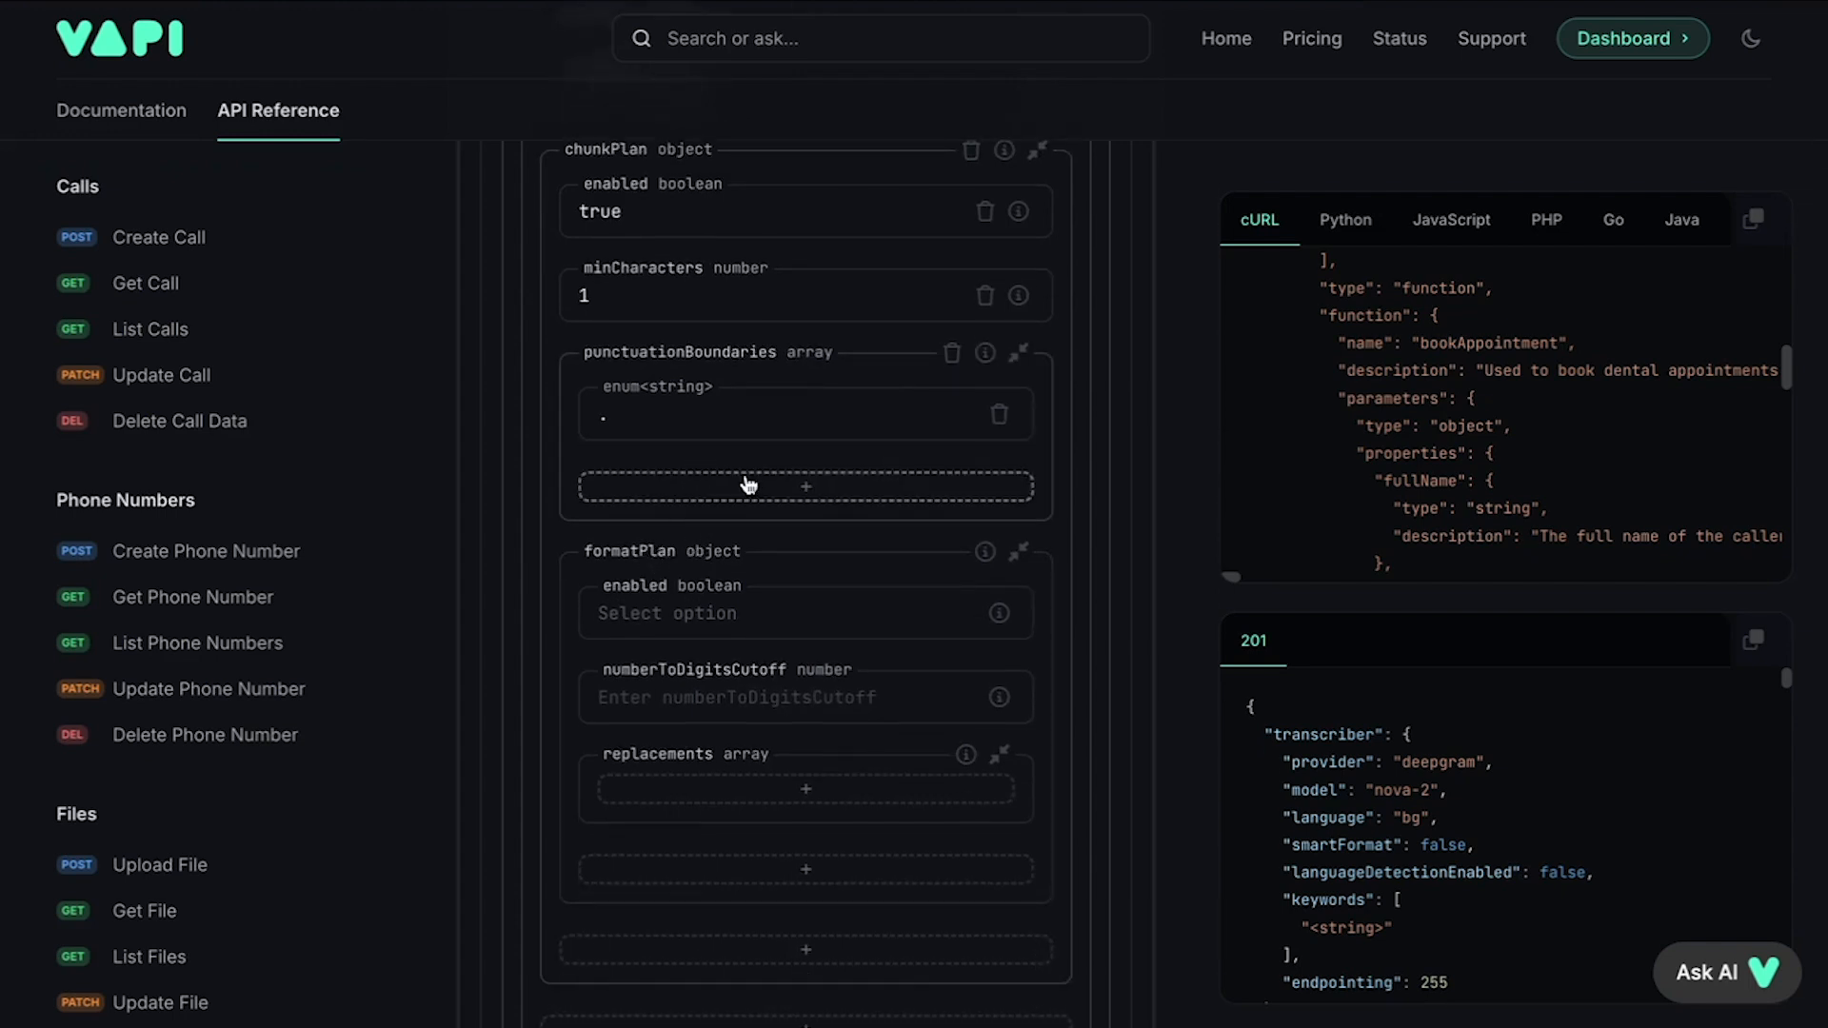
scroll(701, 562, "down", 1)
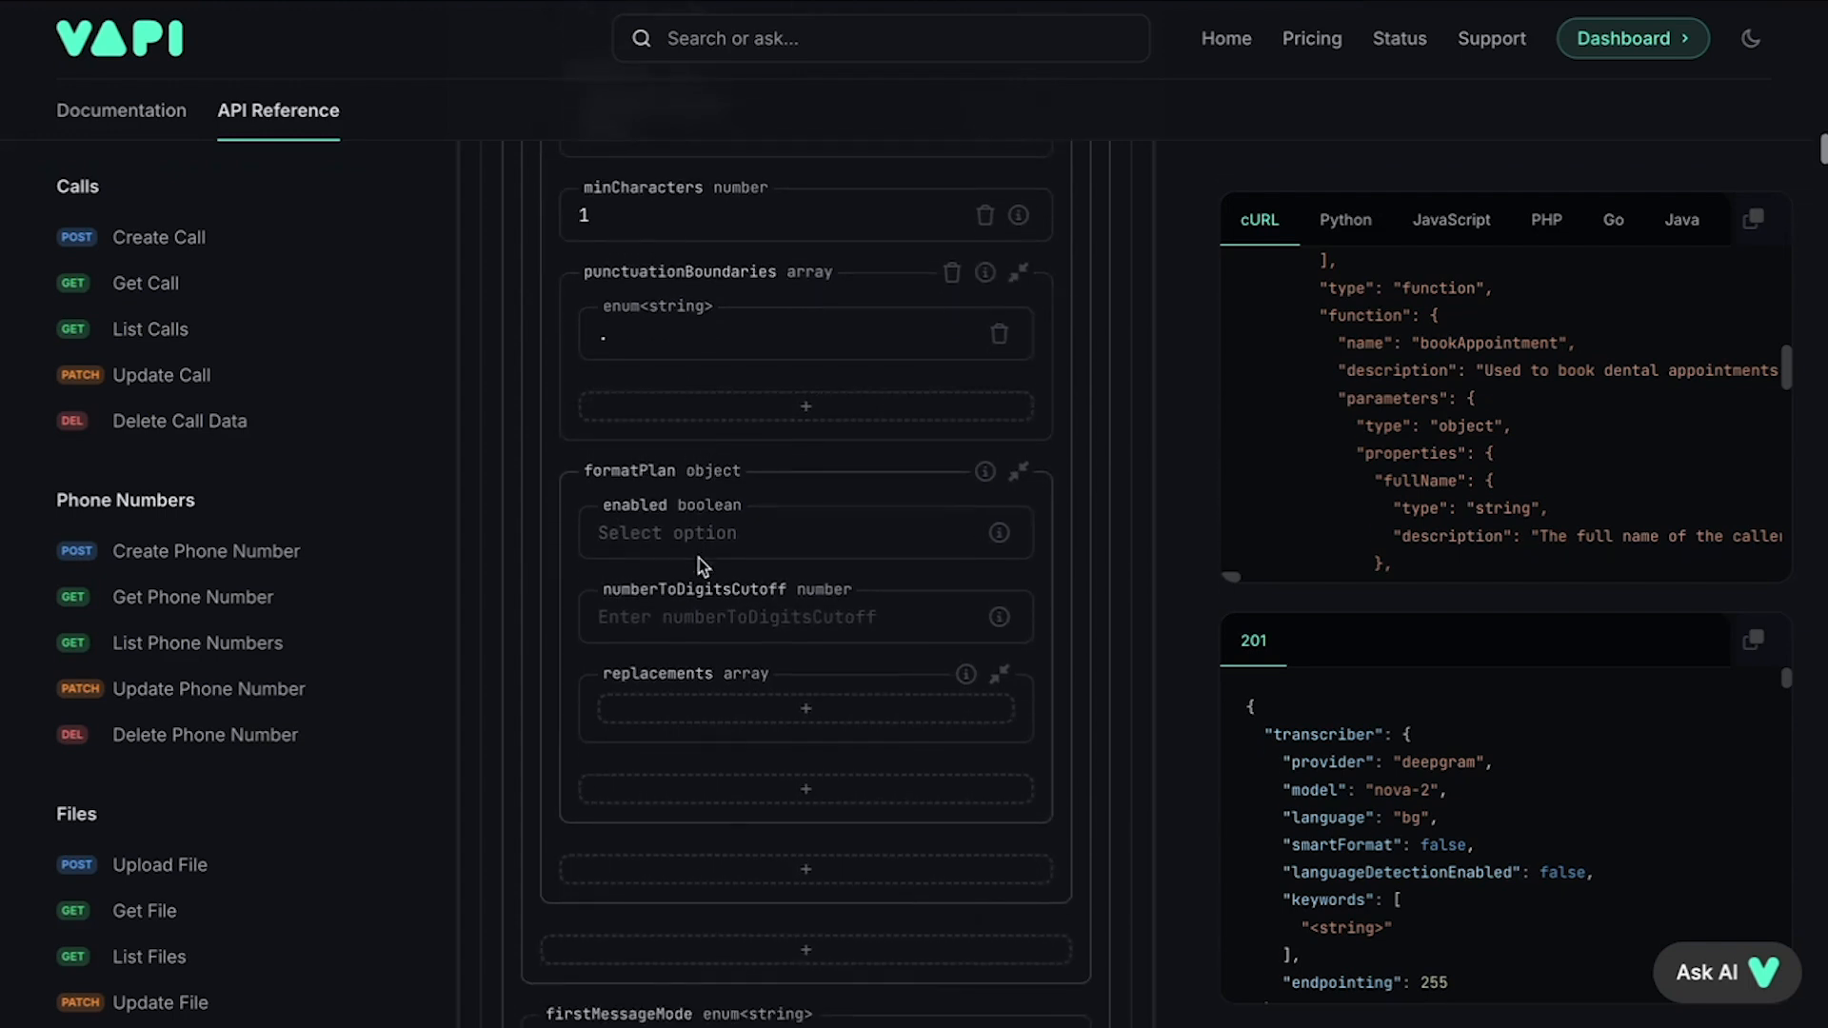
scroll(666, 484, "down", 1)
left_click(698, 495)
left_click(687, 535)
Step: Set firstMessageMode to assistant-speaks-first
scroll(685, 539, "down", 1)
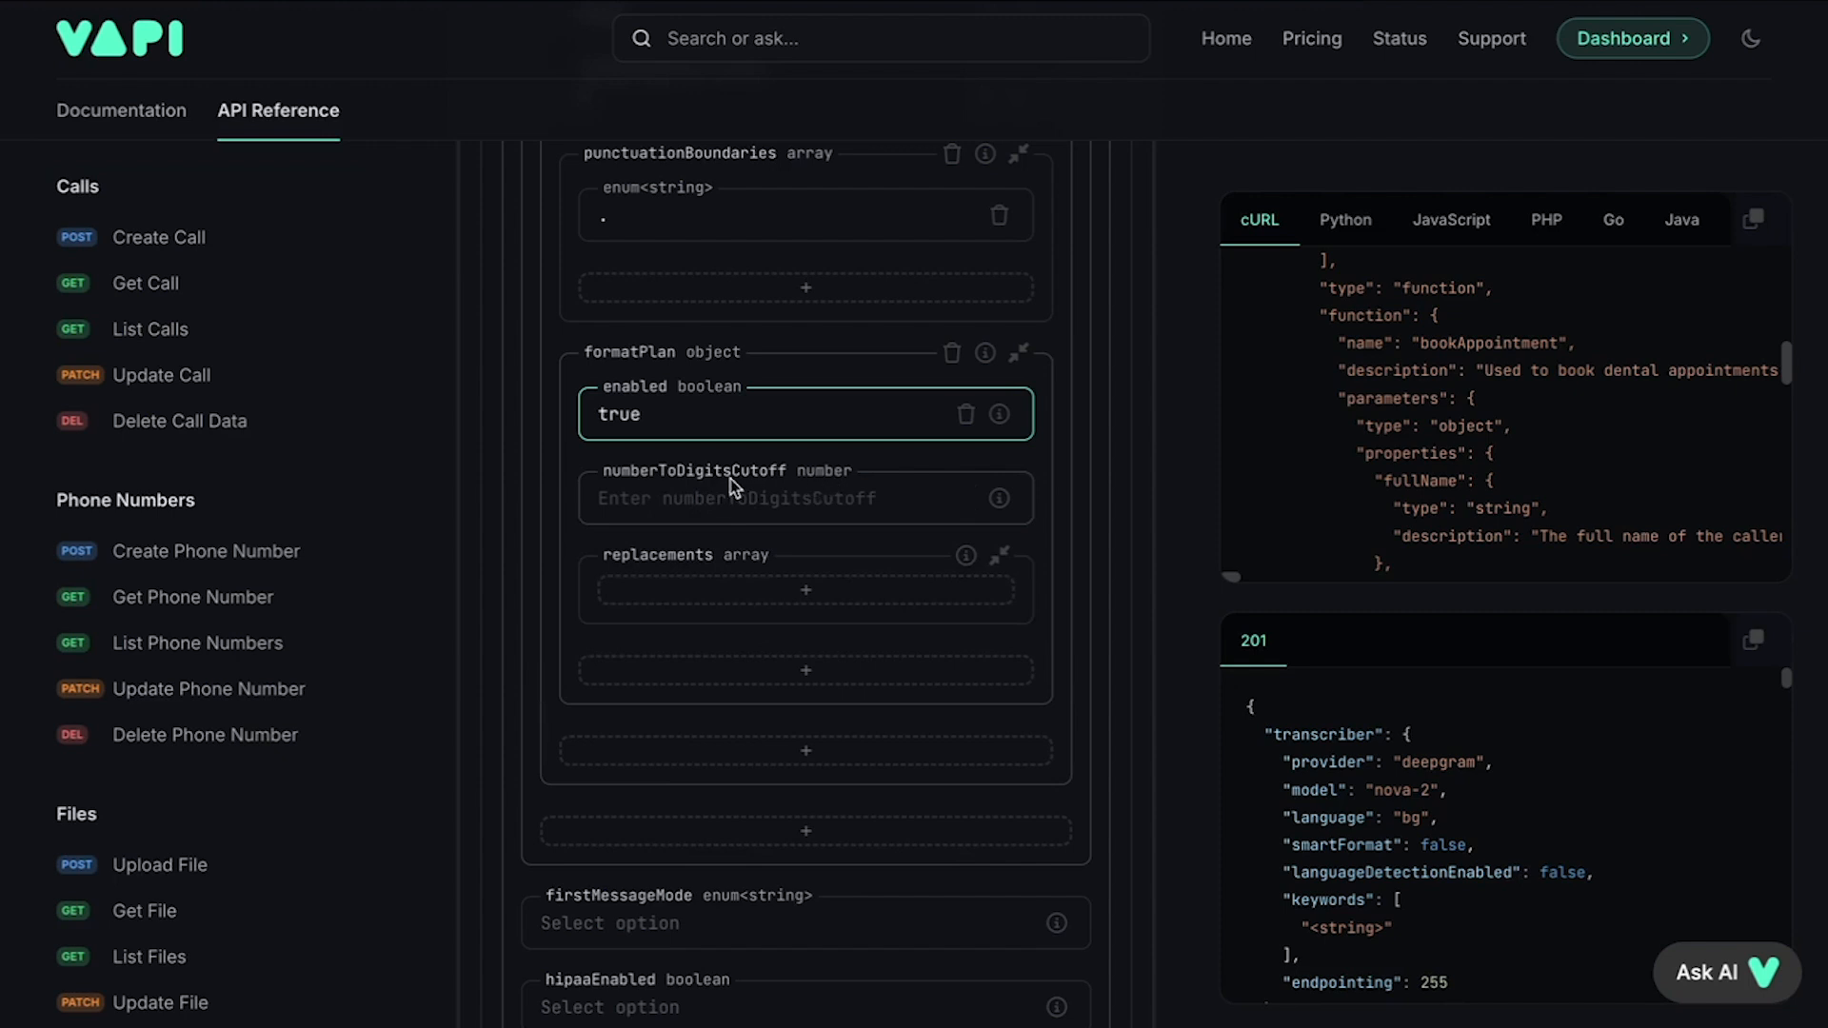
scroll(743, 629, "down", 5)
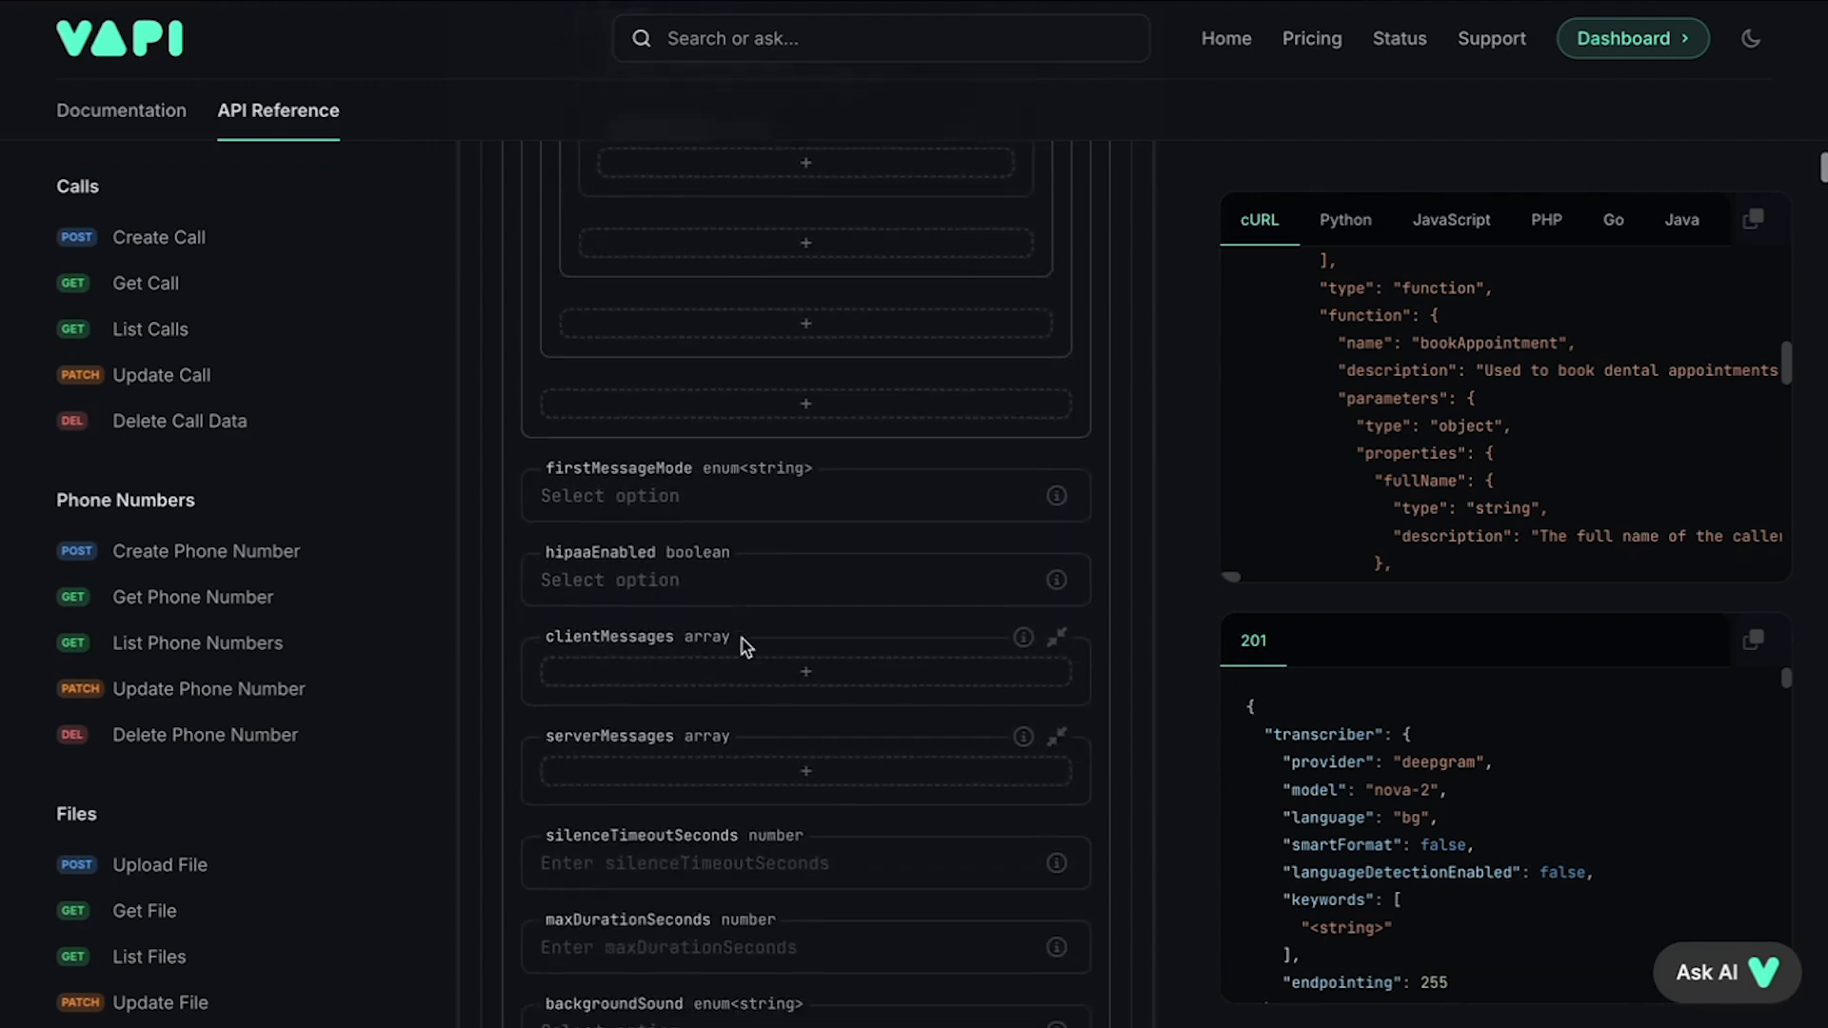
scroll(742, 638, "up", 1)
left_click(653, 574)
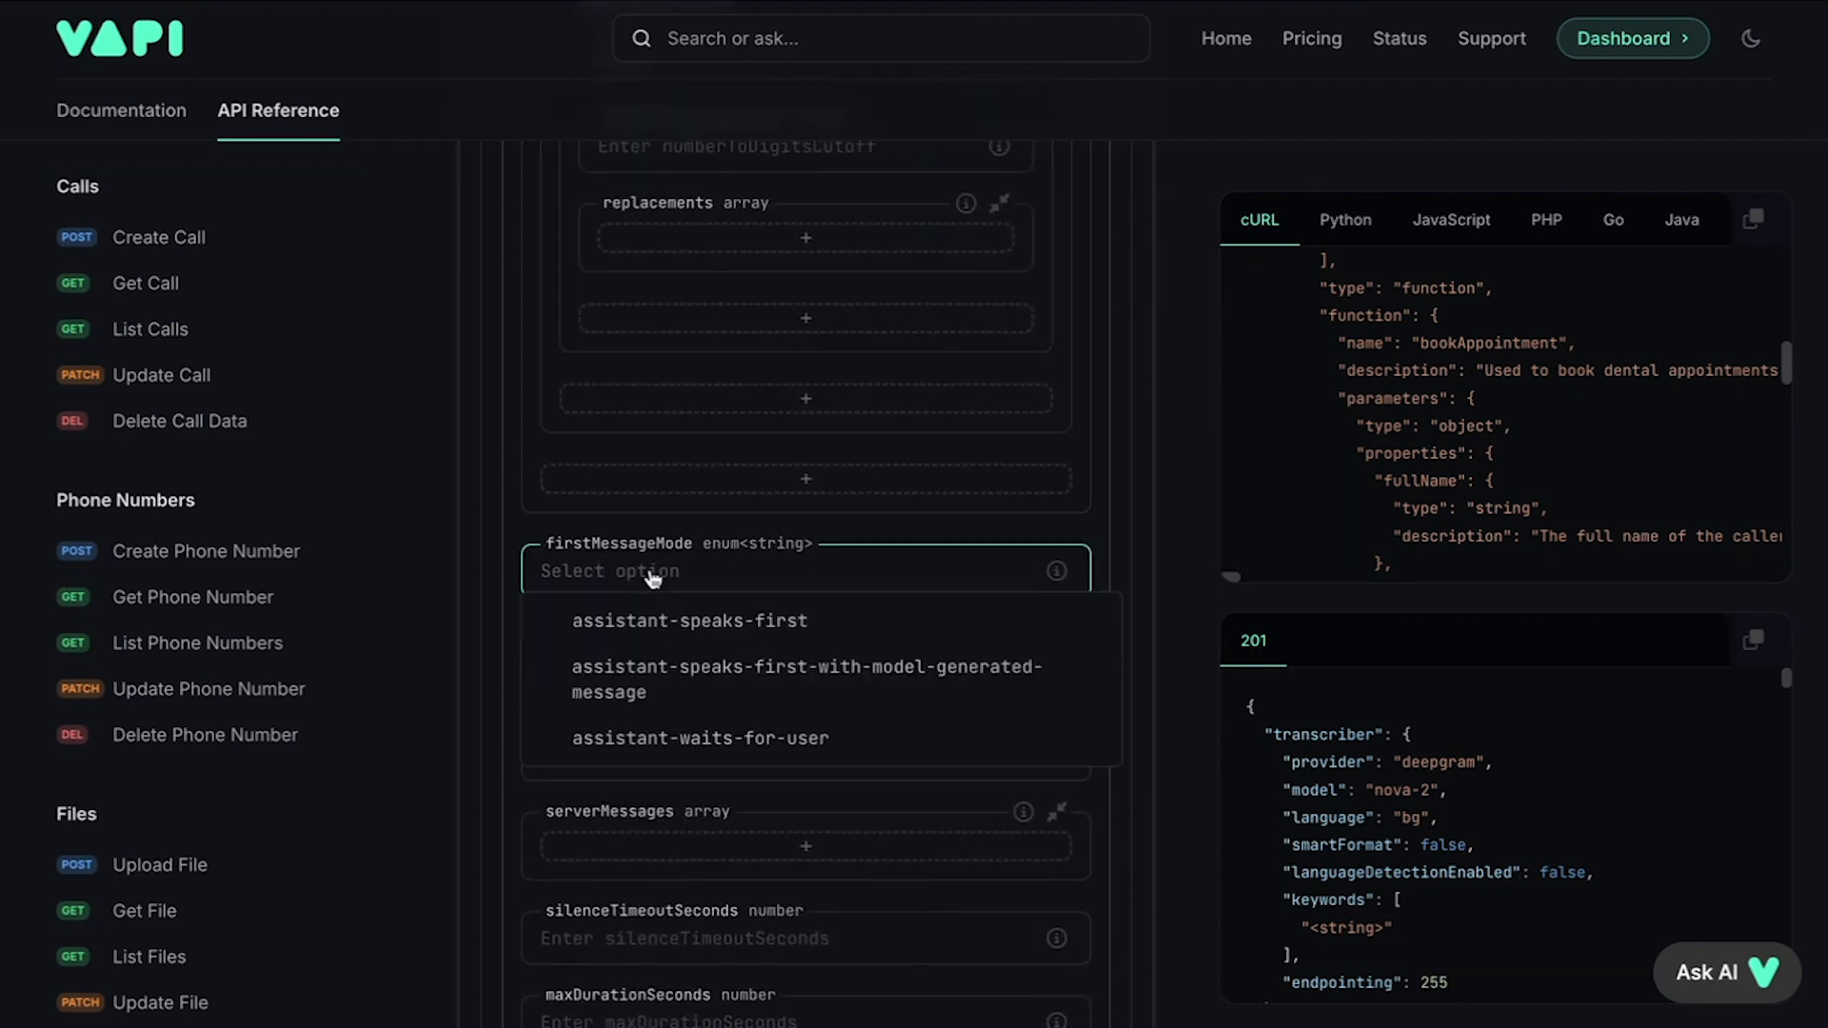
left_click(719, 630)
Step: Set hipaaEnabled to false and add an empty clientMessages entry
scroll(723, 633, "down", 2)
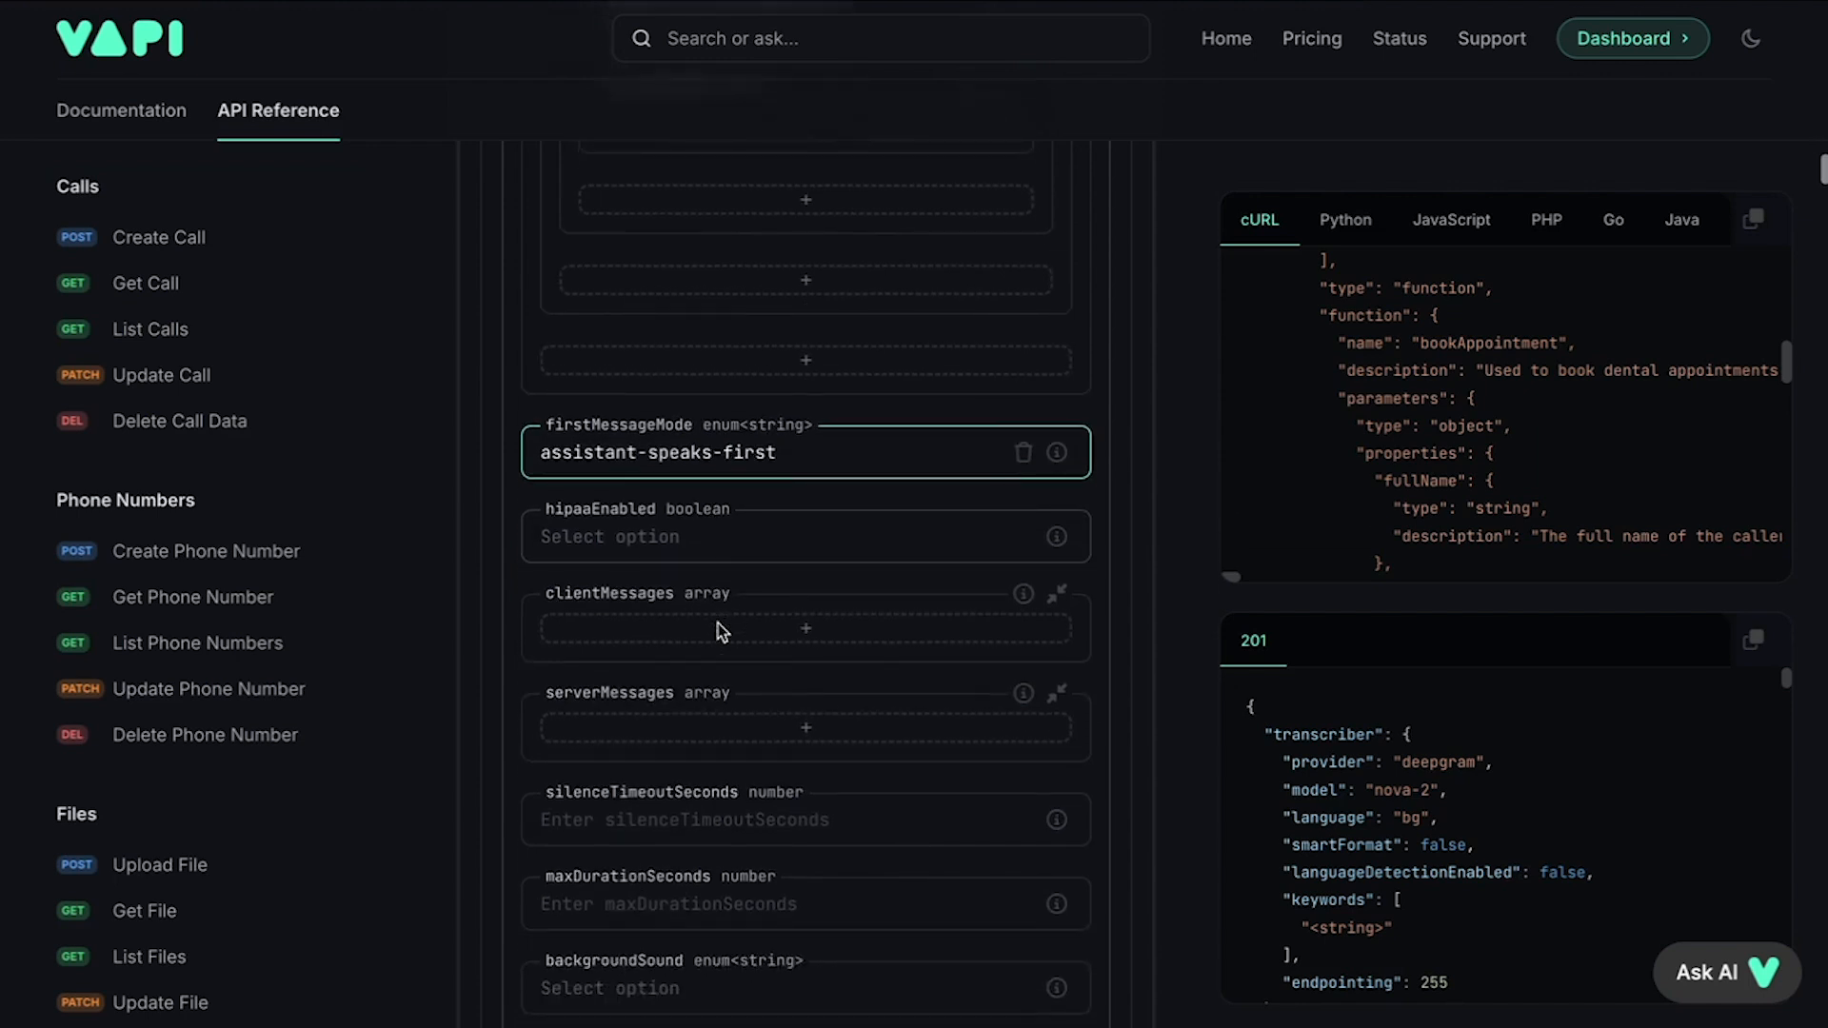
left_click(683, 473)
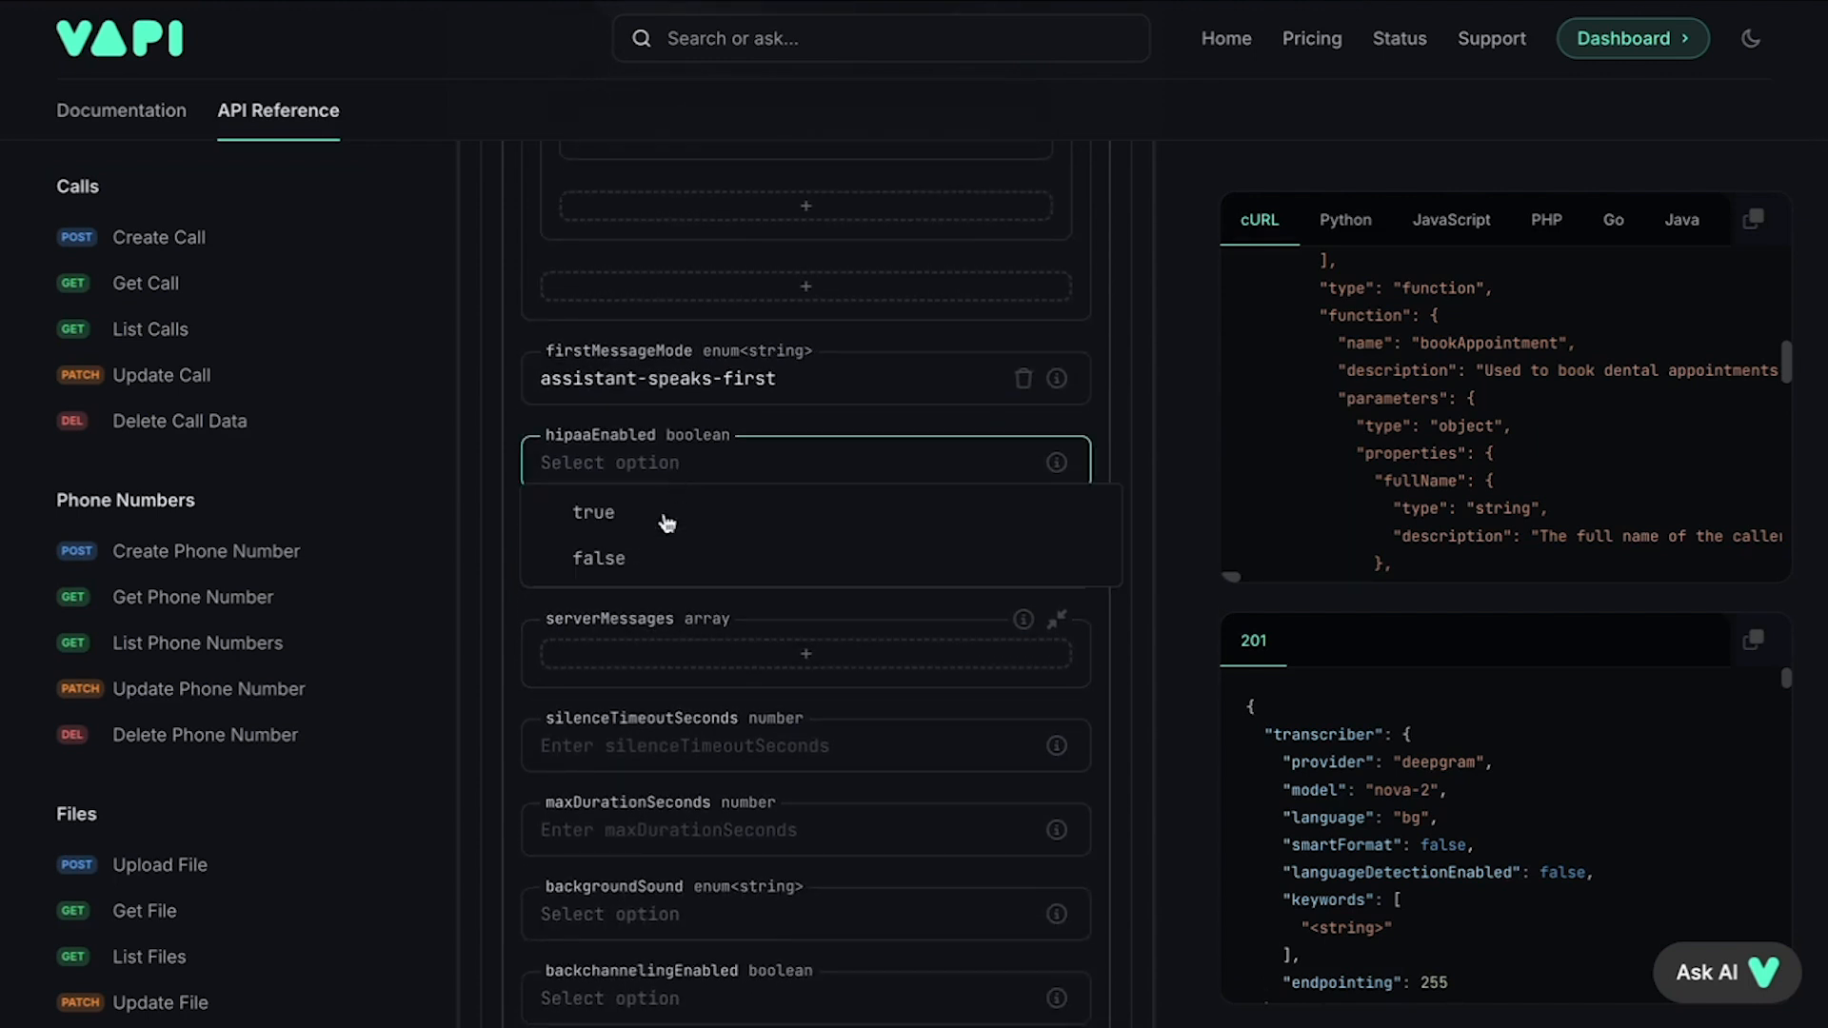
left_click(635, 564)
scroll(634, 564, "down", 1)
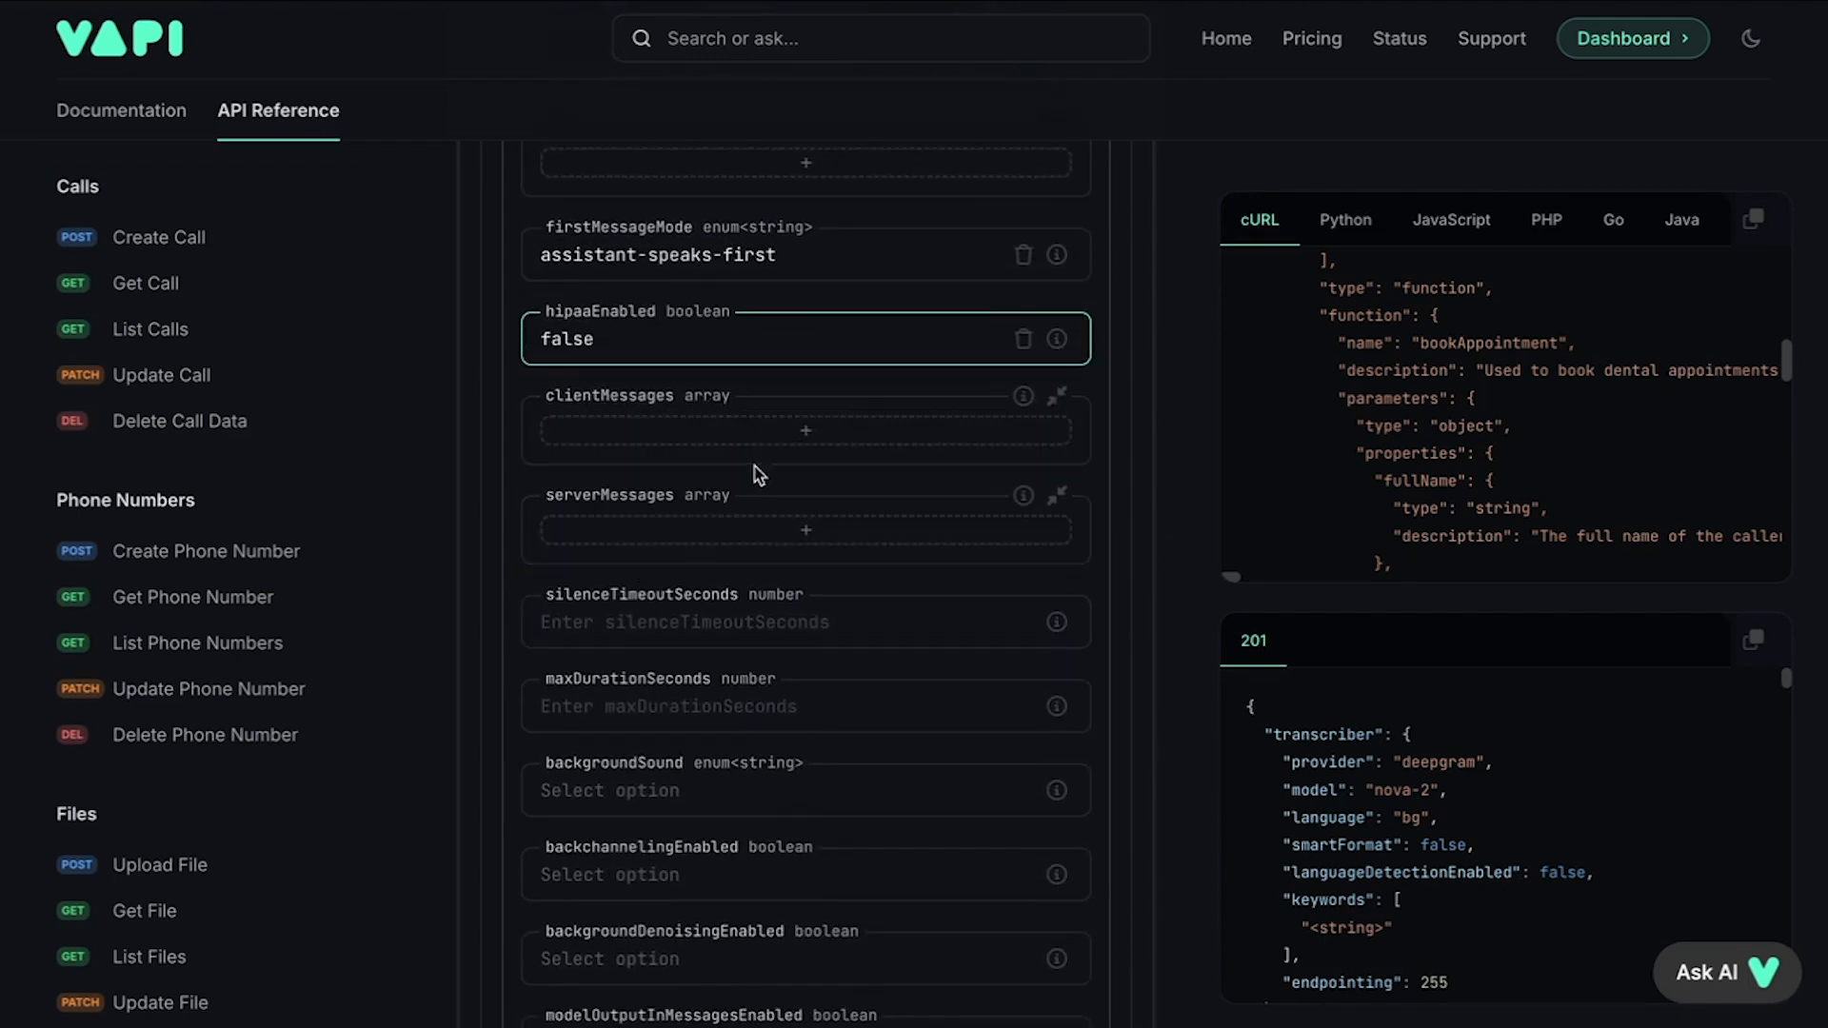
left_click(779, 436)
left_click(779, 442)
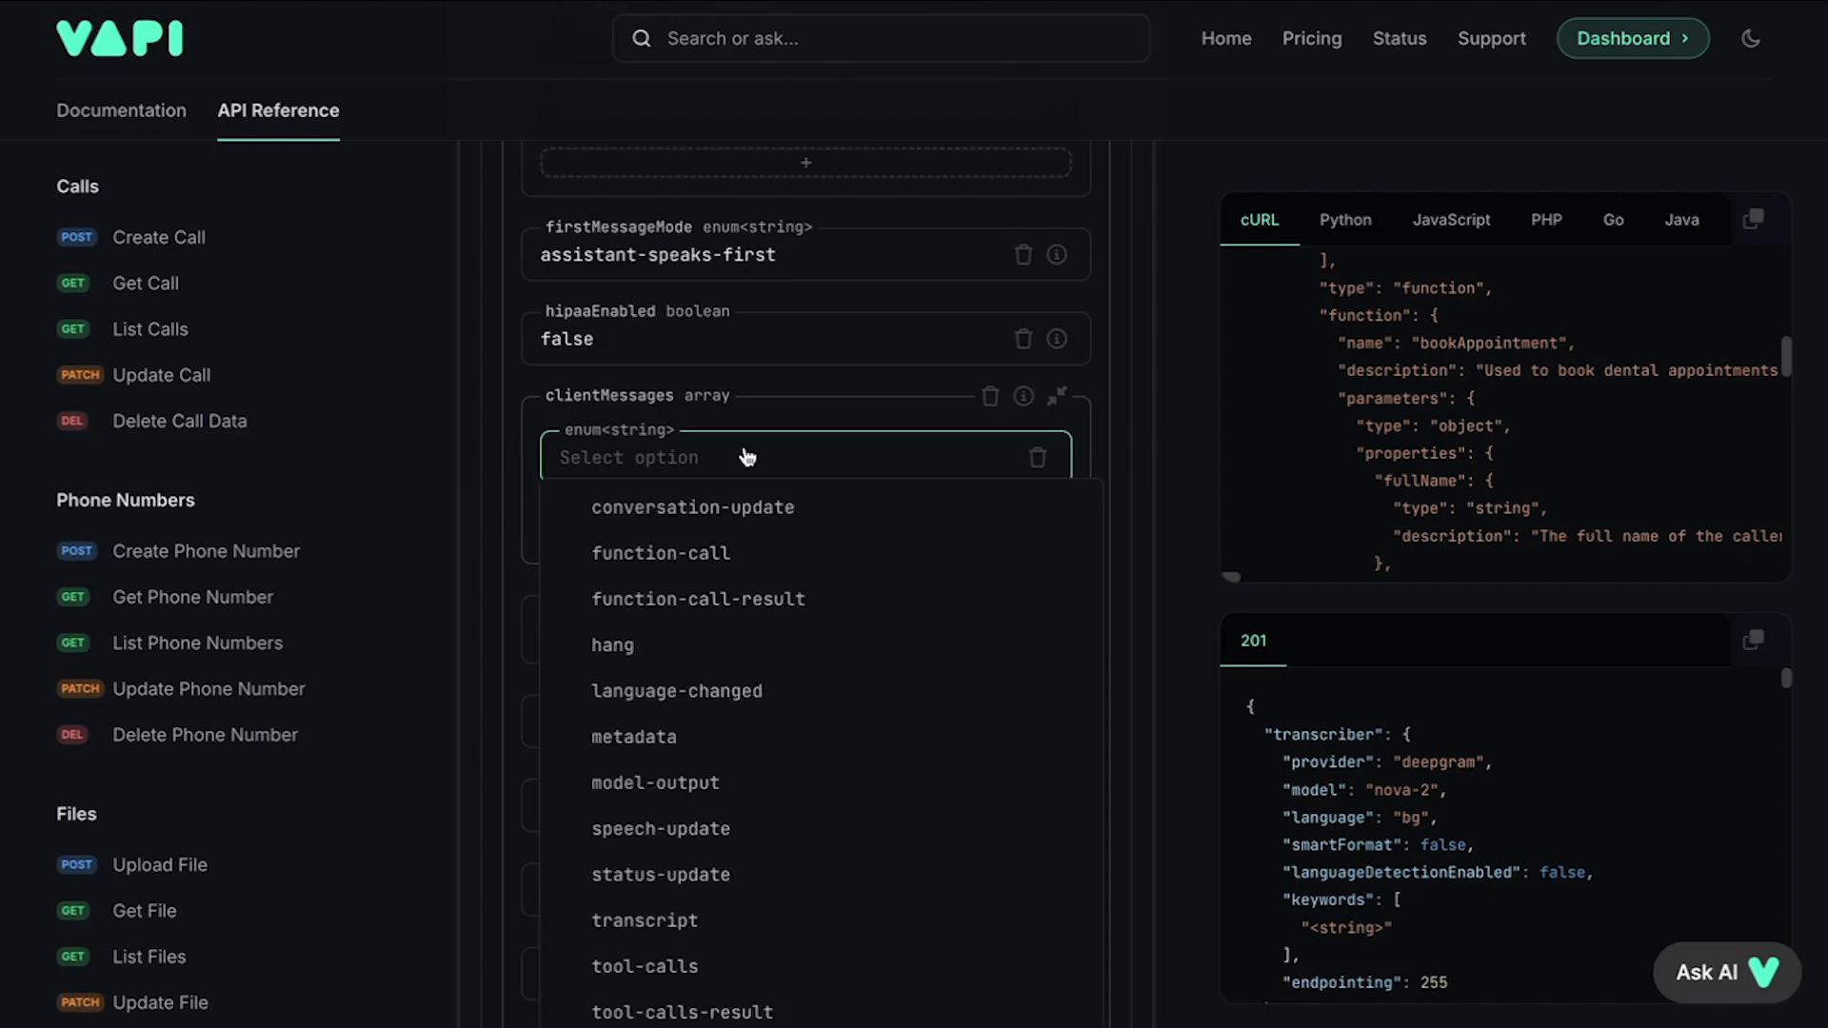
scroll(747, 458, "down", 3)
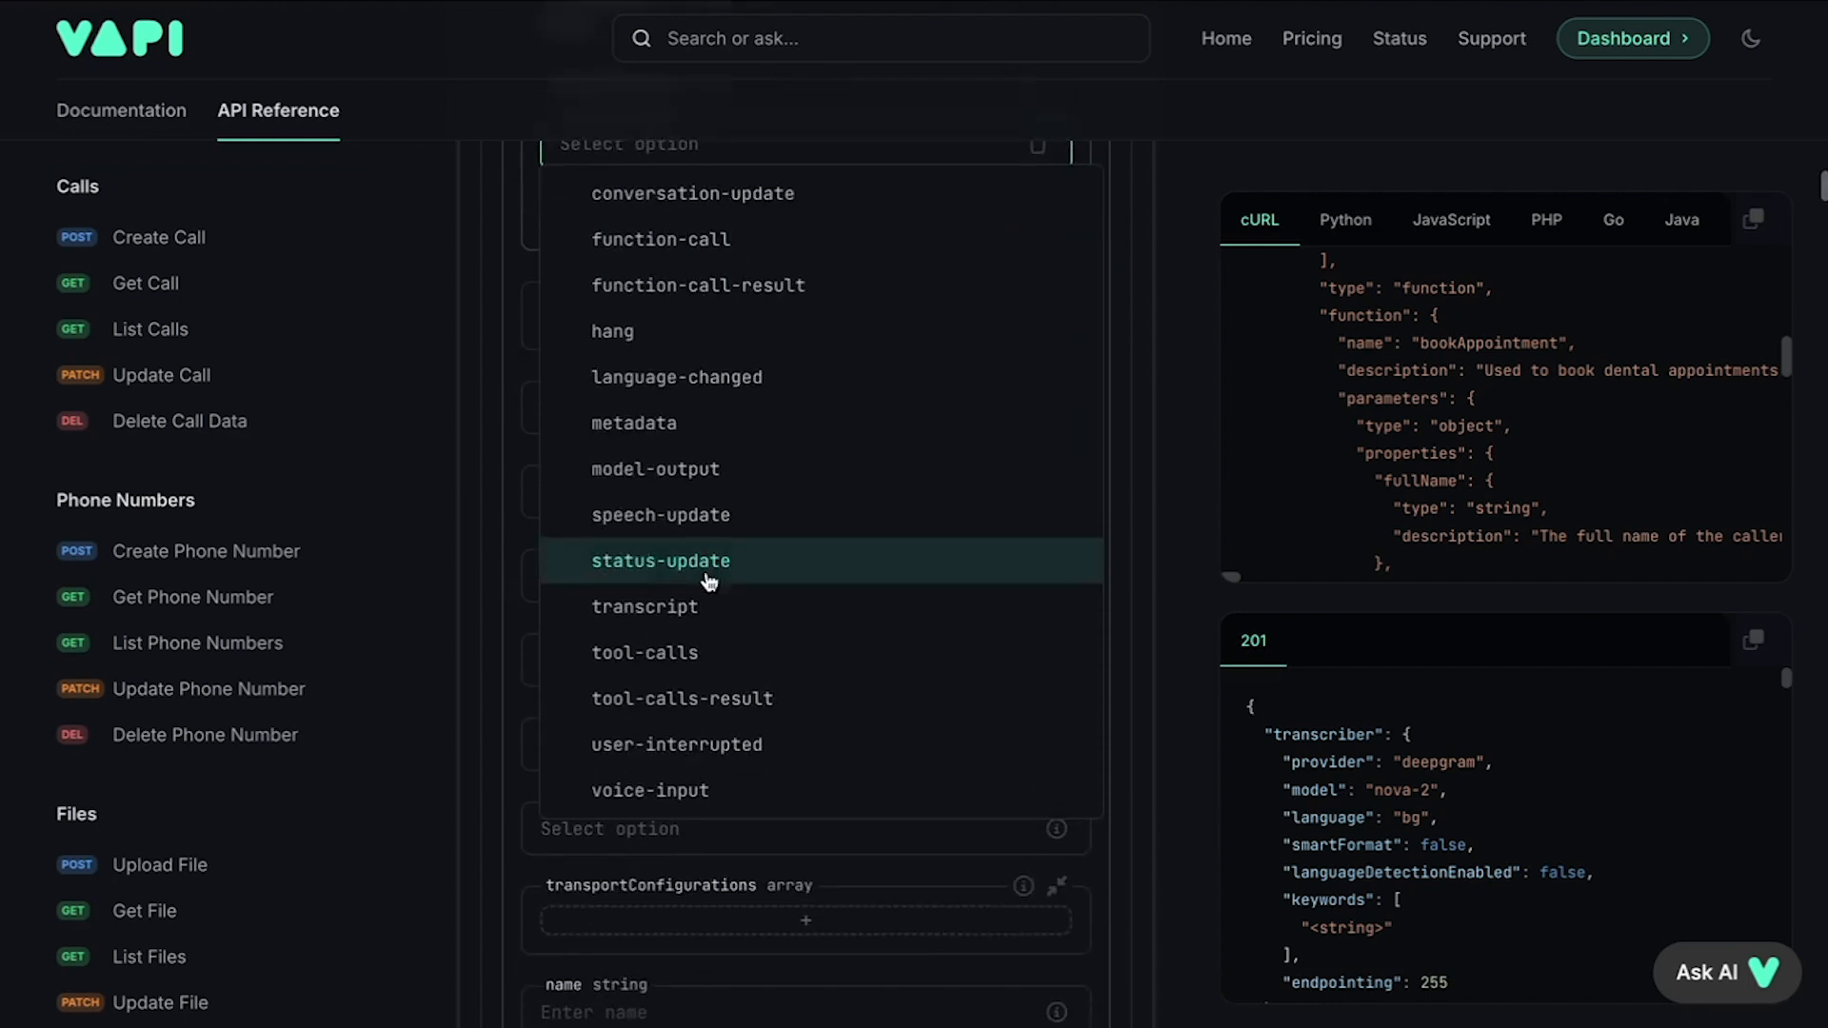
left_click(701, 712)
scroll(766, 234, "up", 2)
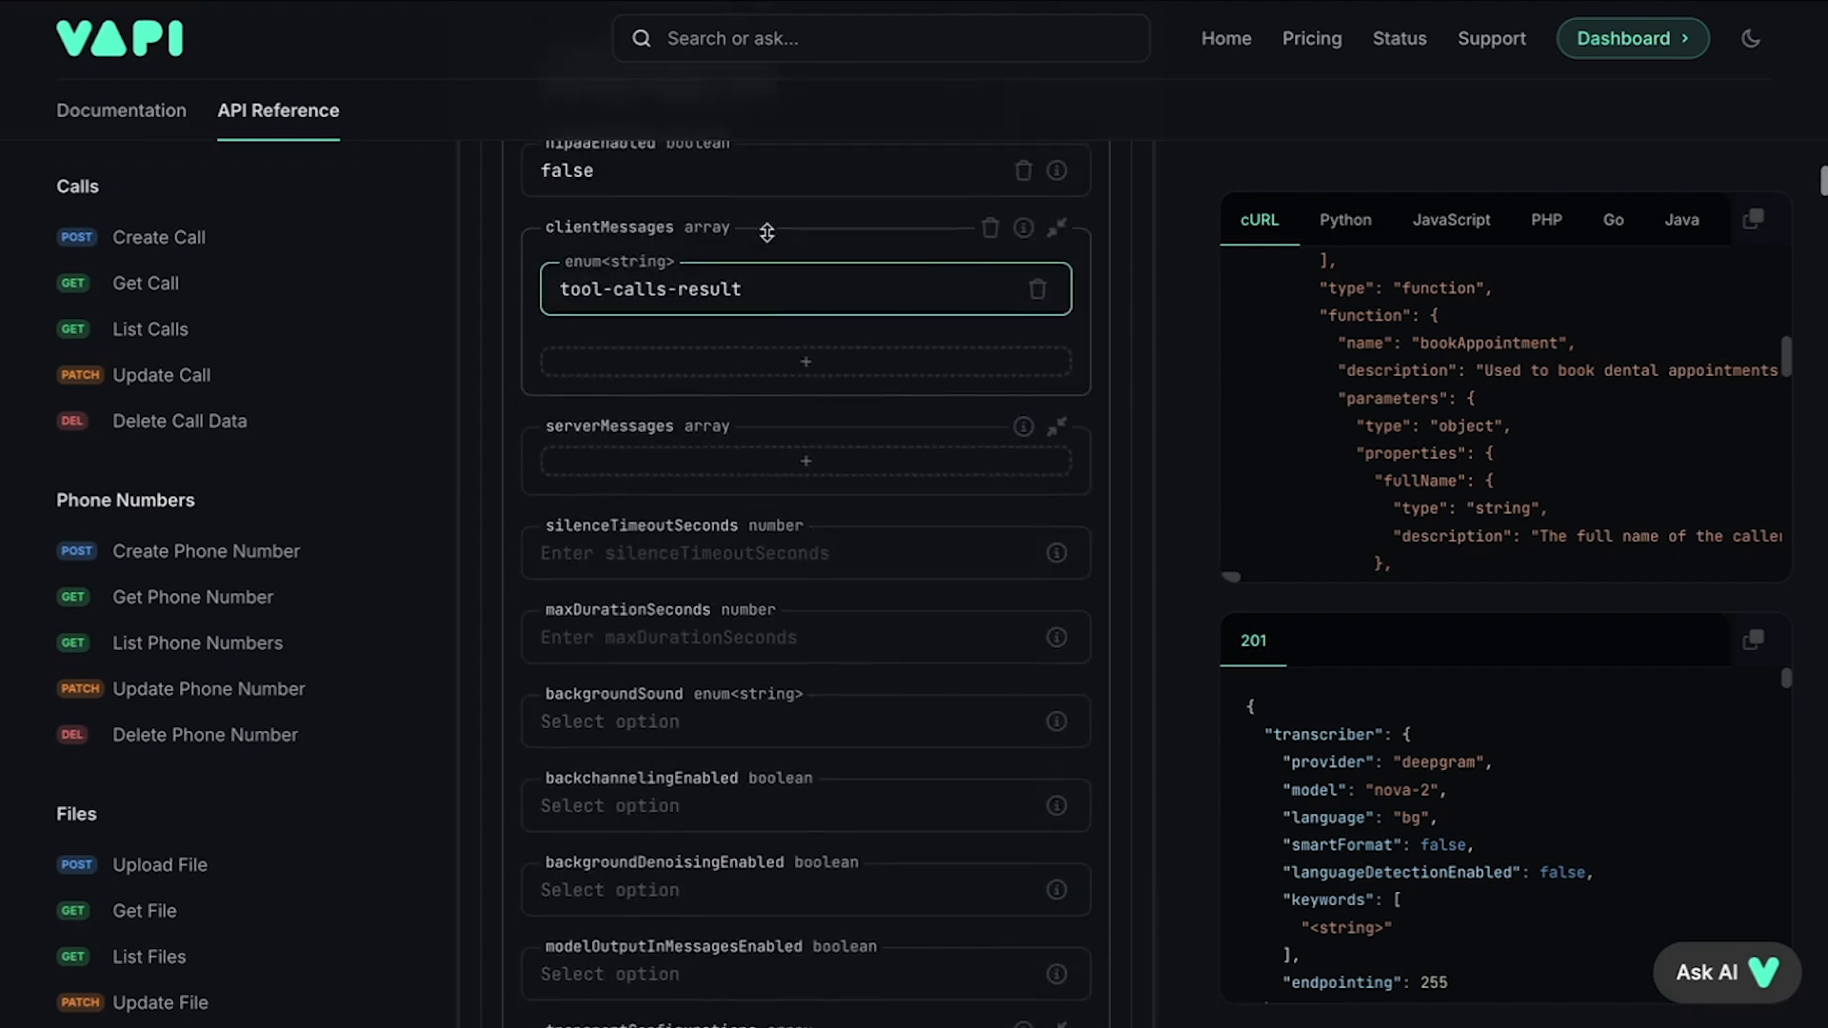
left_click(757, 395)
left_click(727, 419)
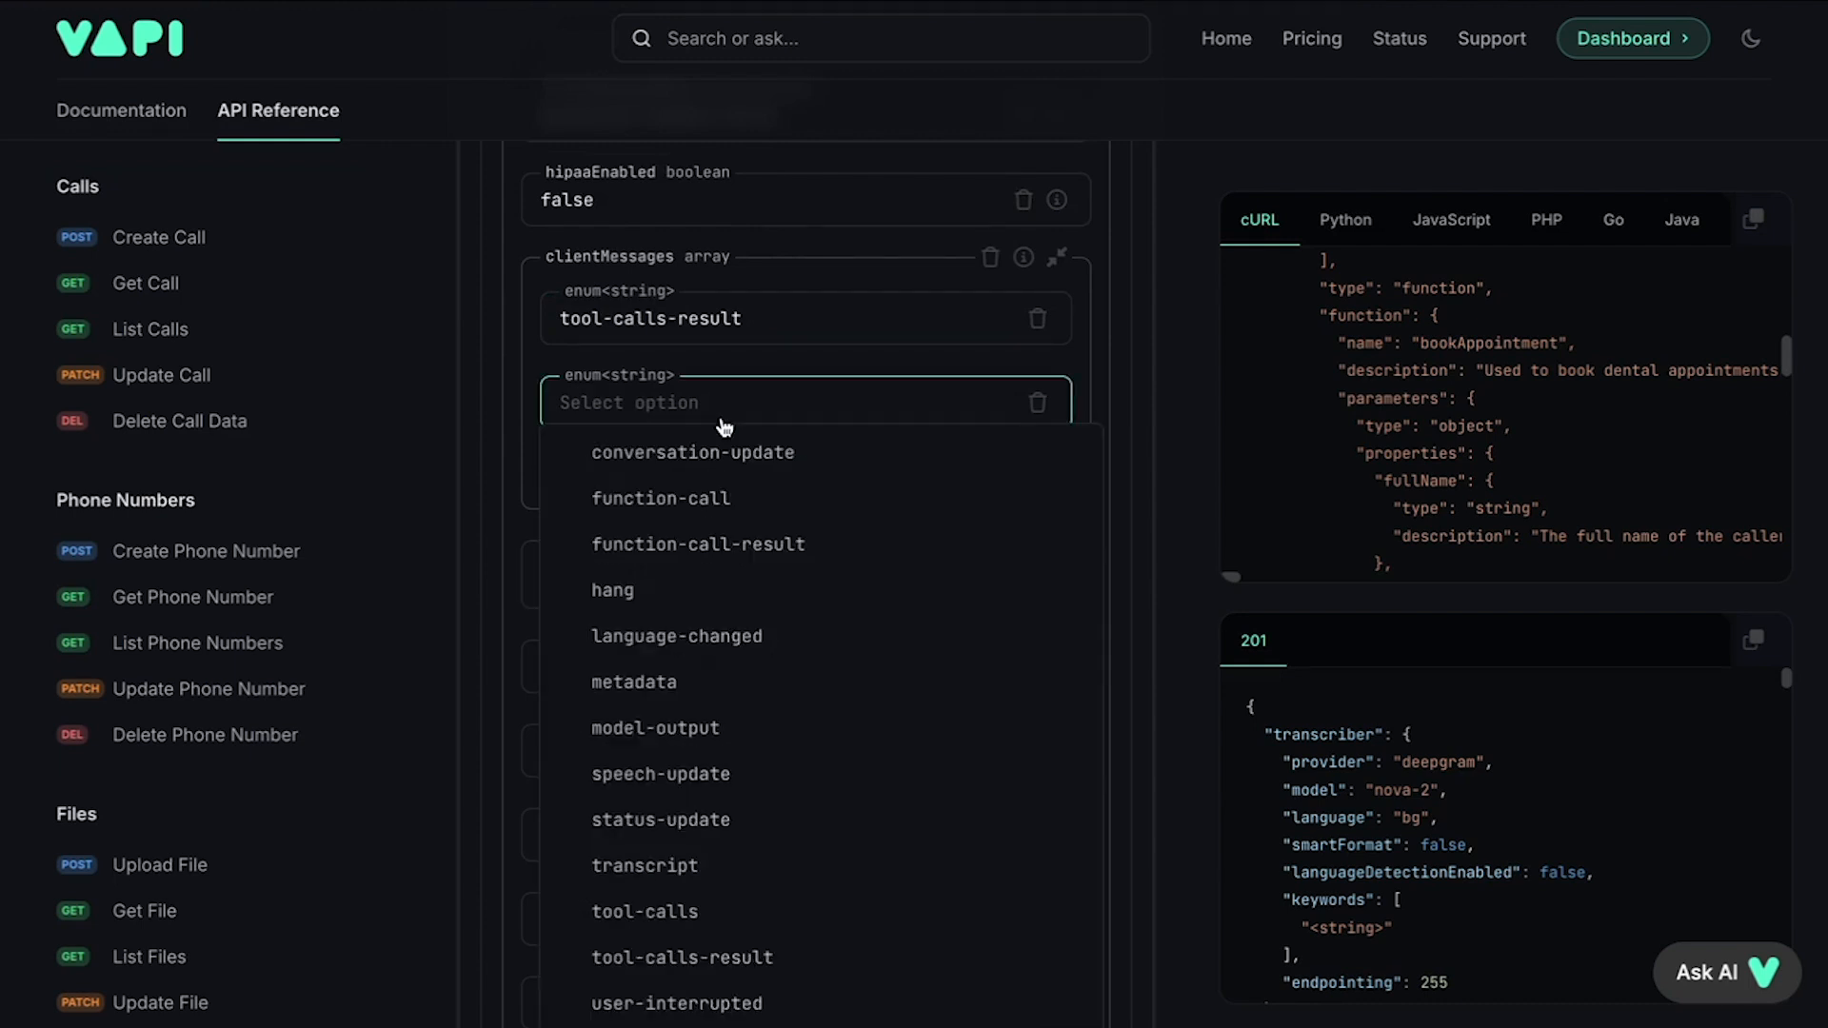
scroll(702, 641, "down", 2)
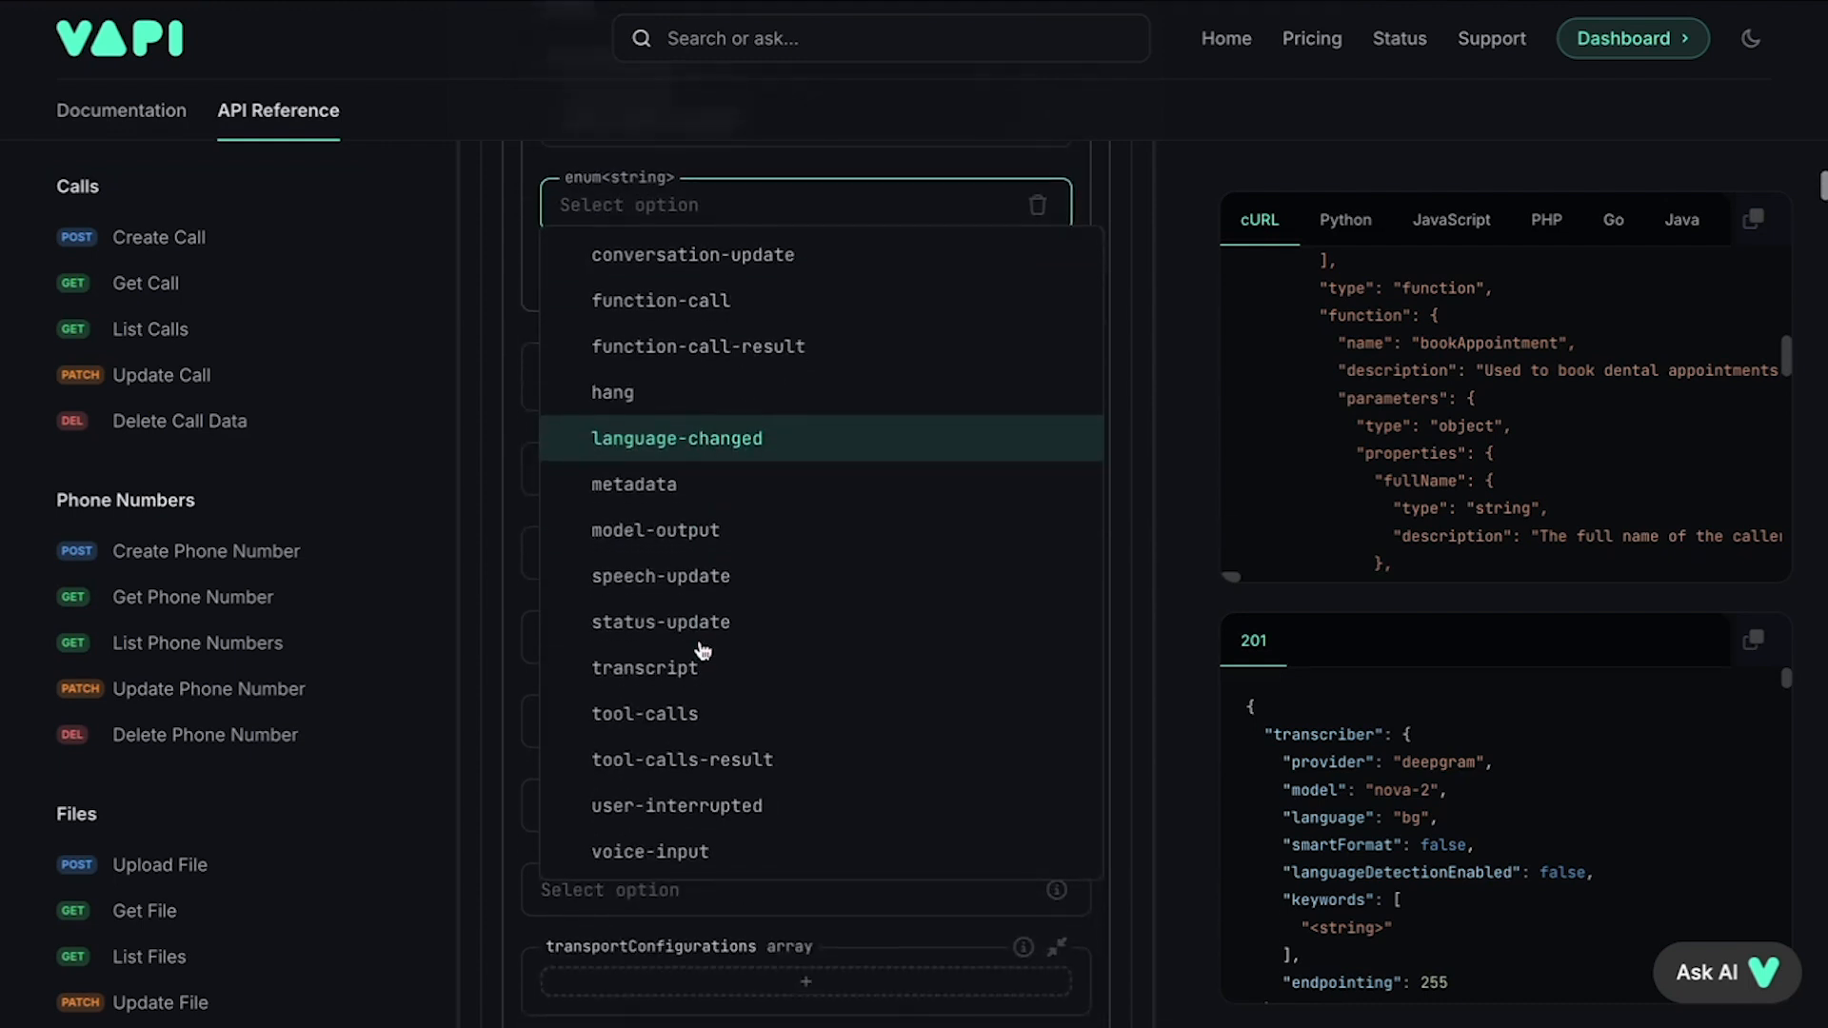
left_click(695, 715)
scroll(788, 453, "up", 2)
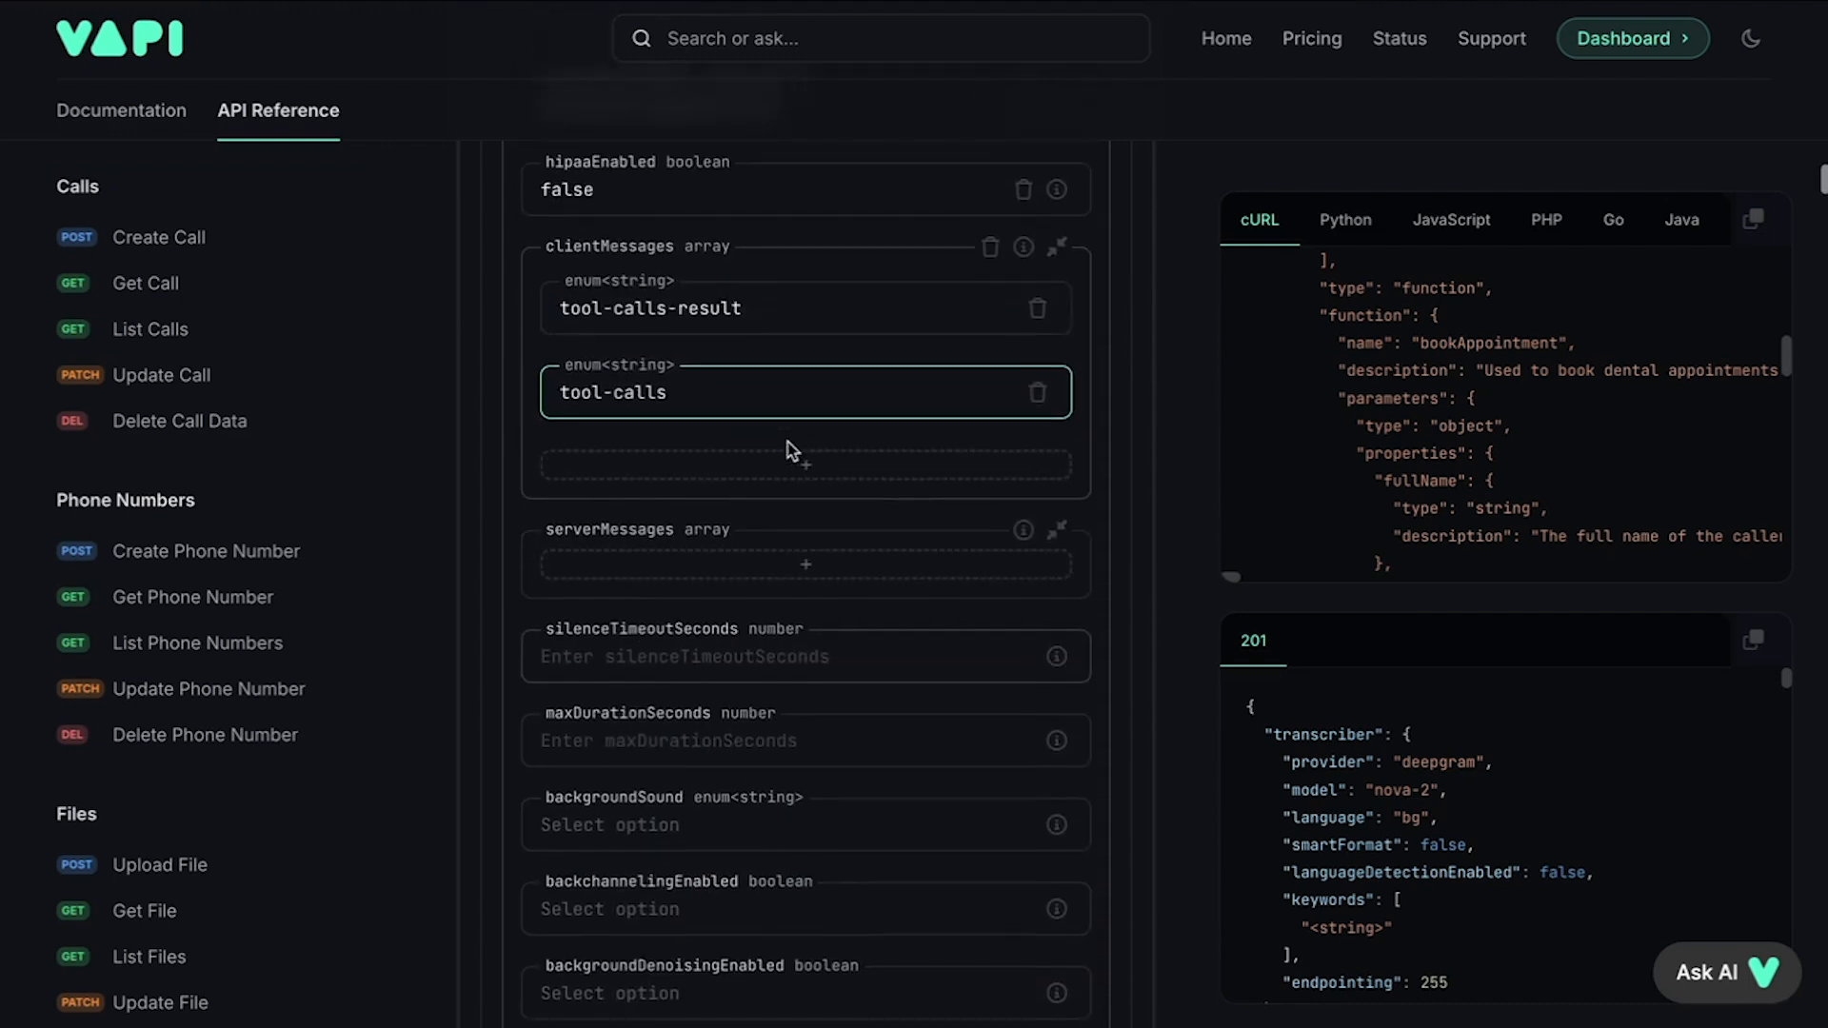
scroll(789, 453, "up", 1)
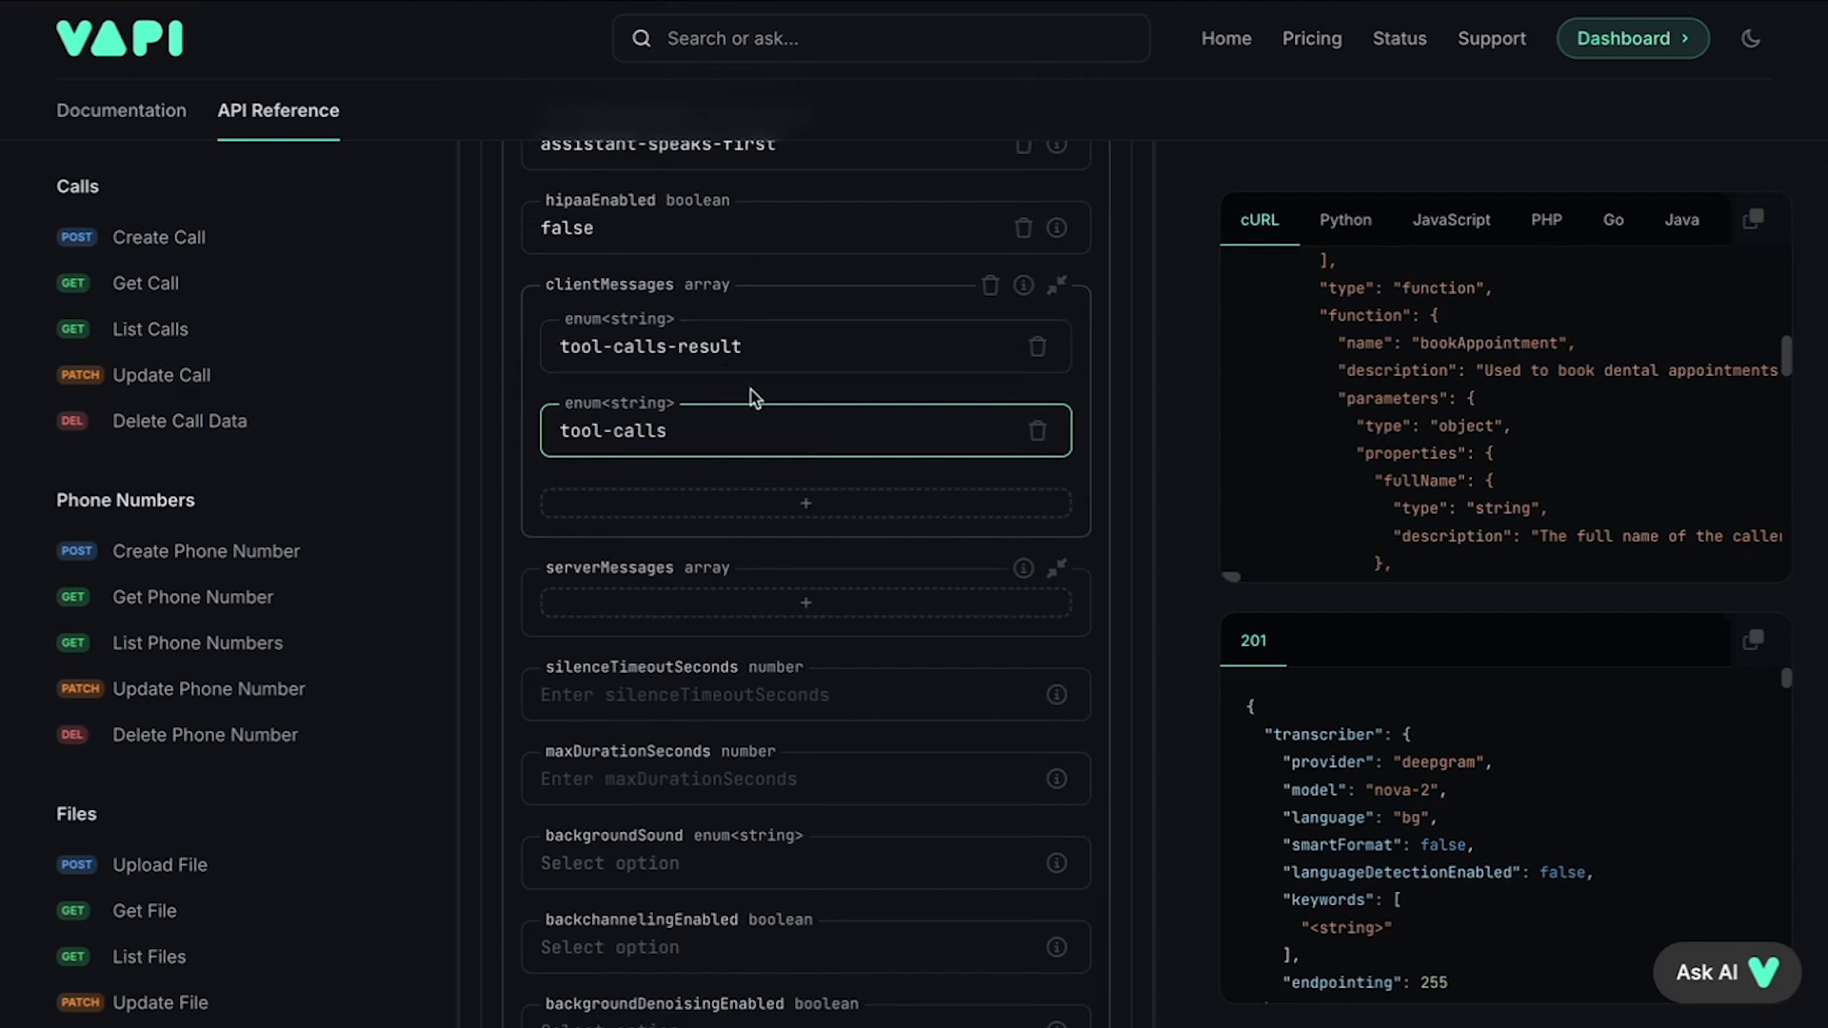
scroll(762, 342, "down", 2)
left_click(731, 440)
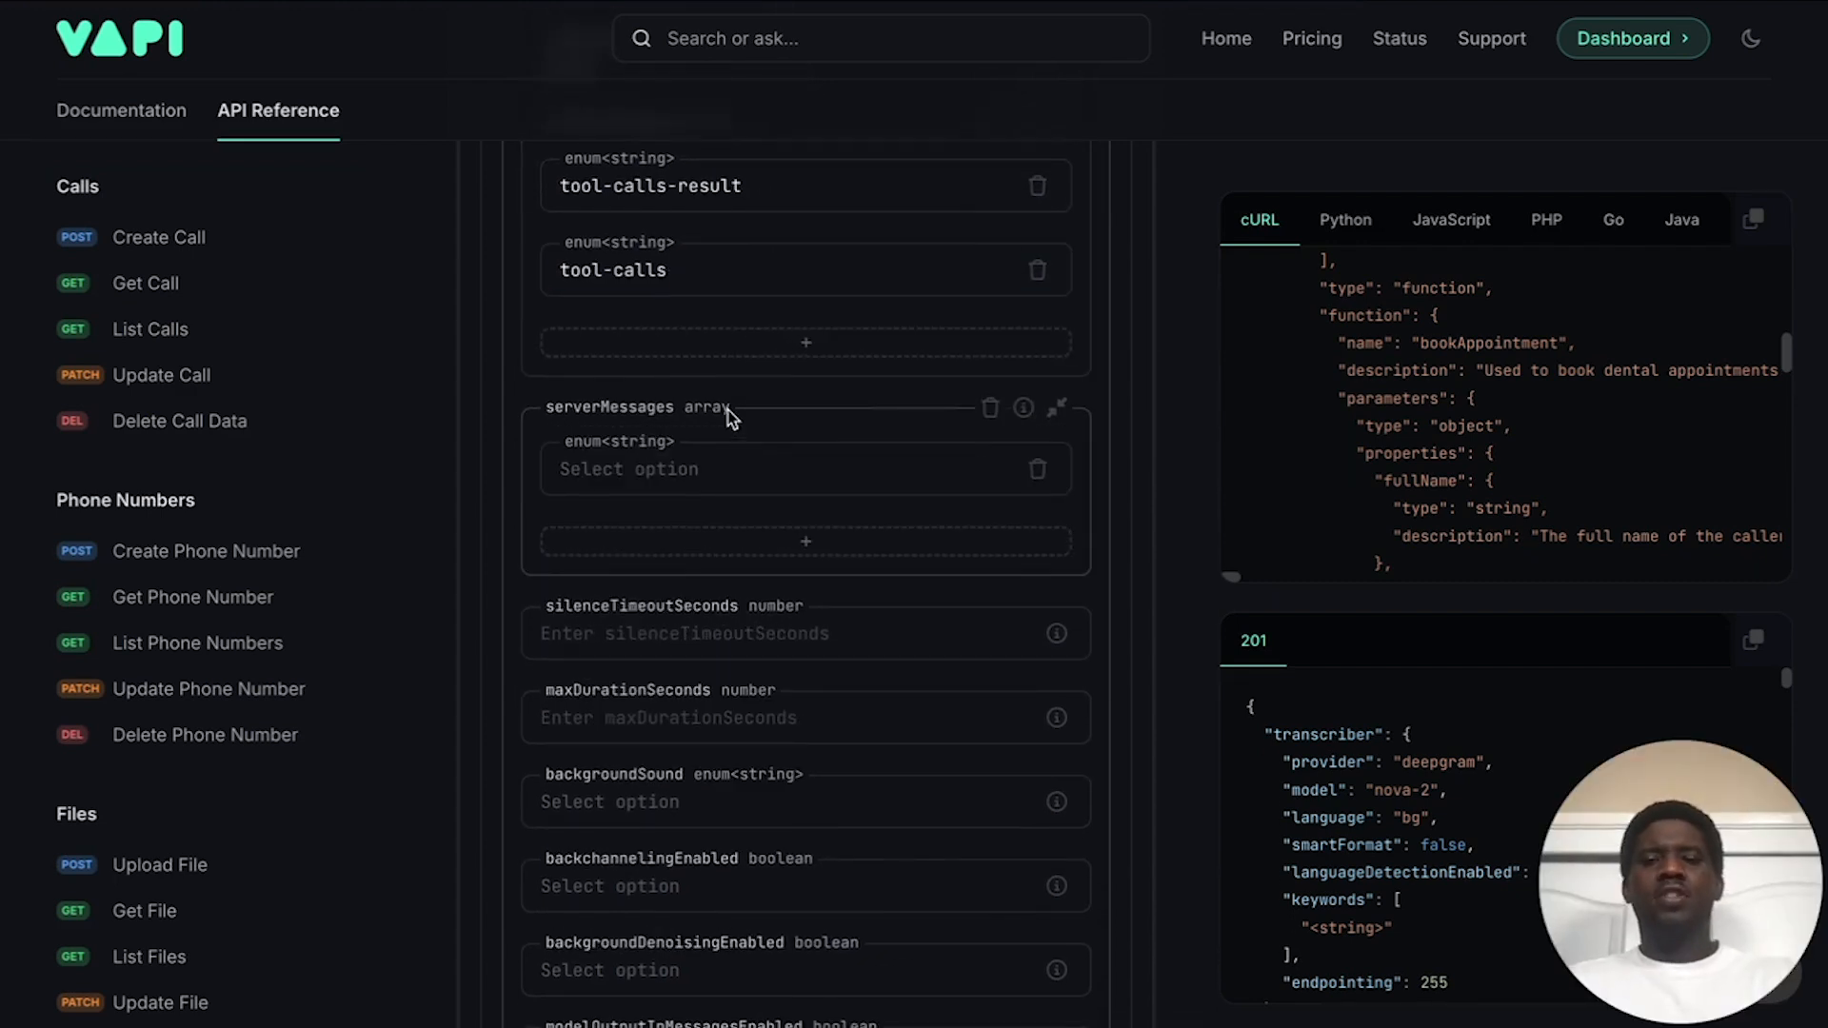
scroll(729, 415, "down", 1)
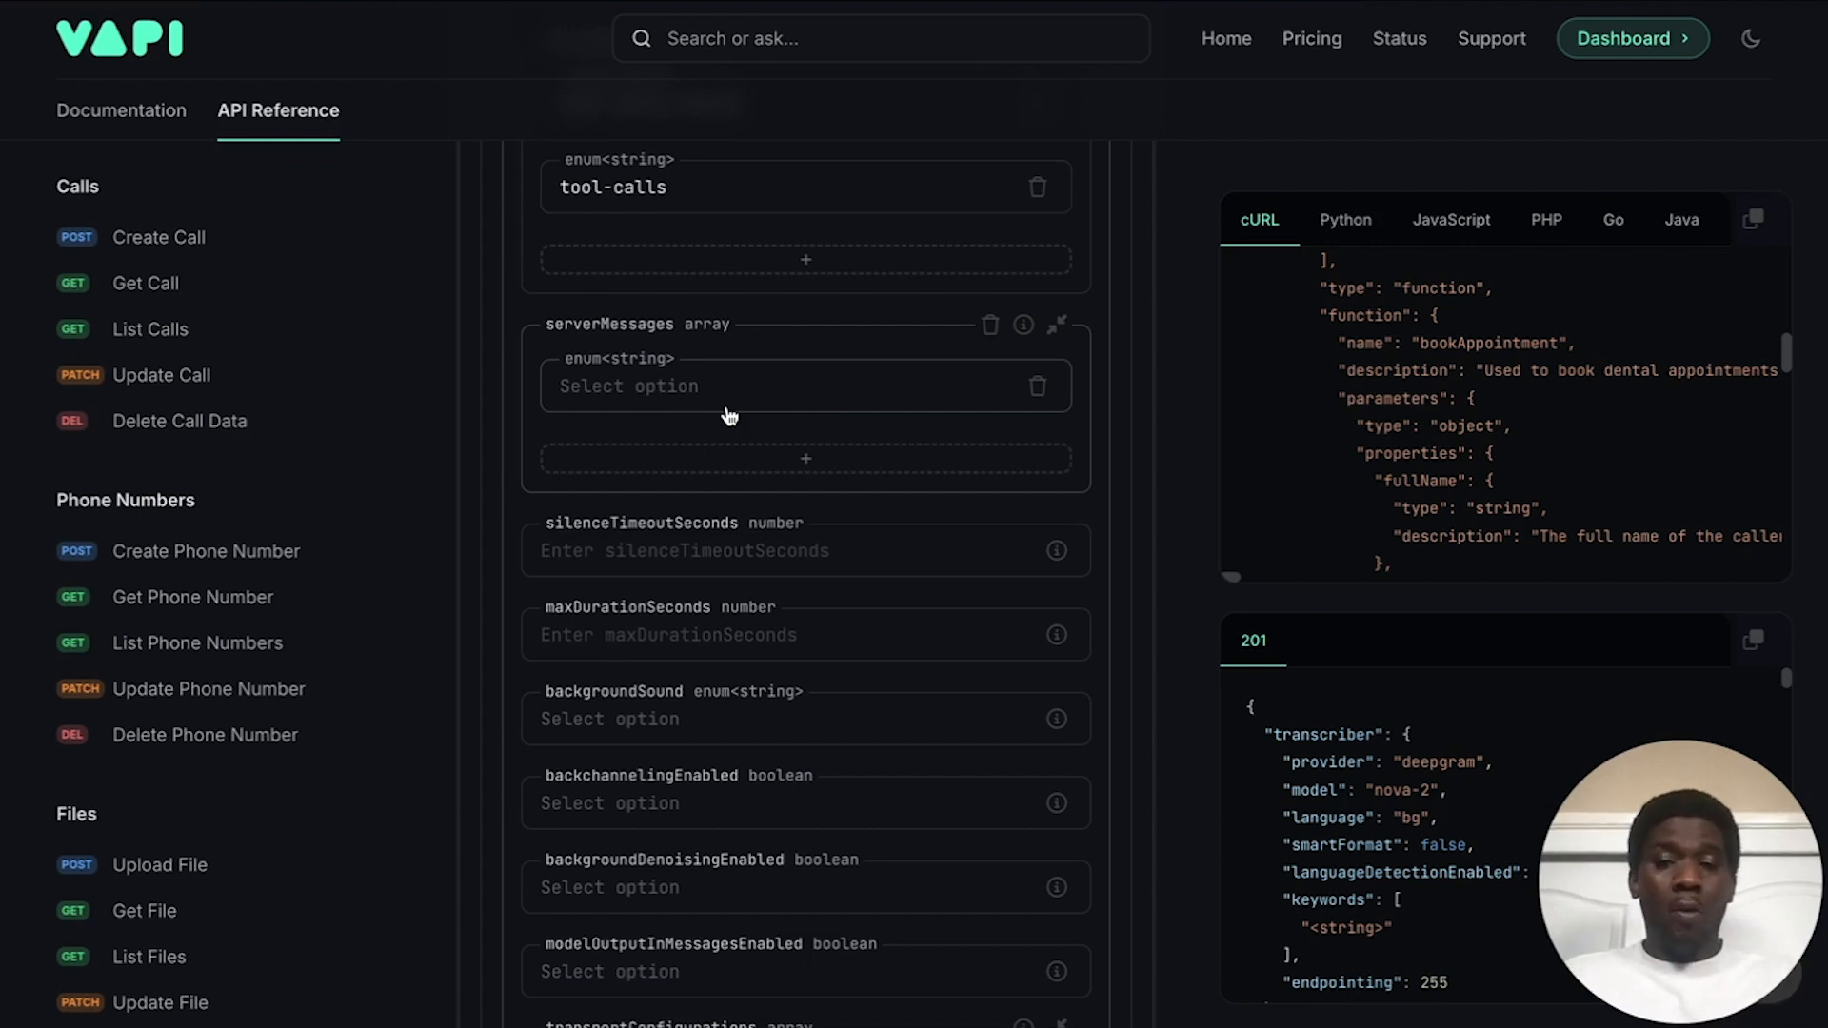
Step: Add end-of-call-report and tool-calls as server messages
left_click(727, 409)
scroll(724, 533, "down", 2)
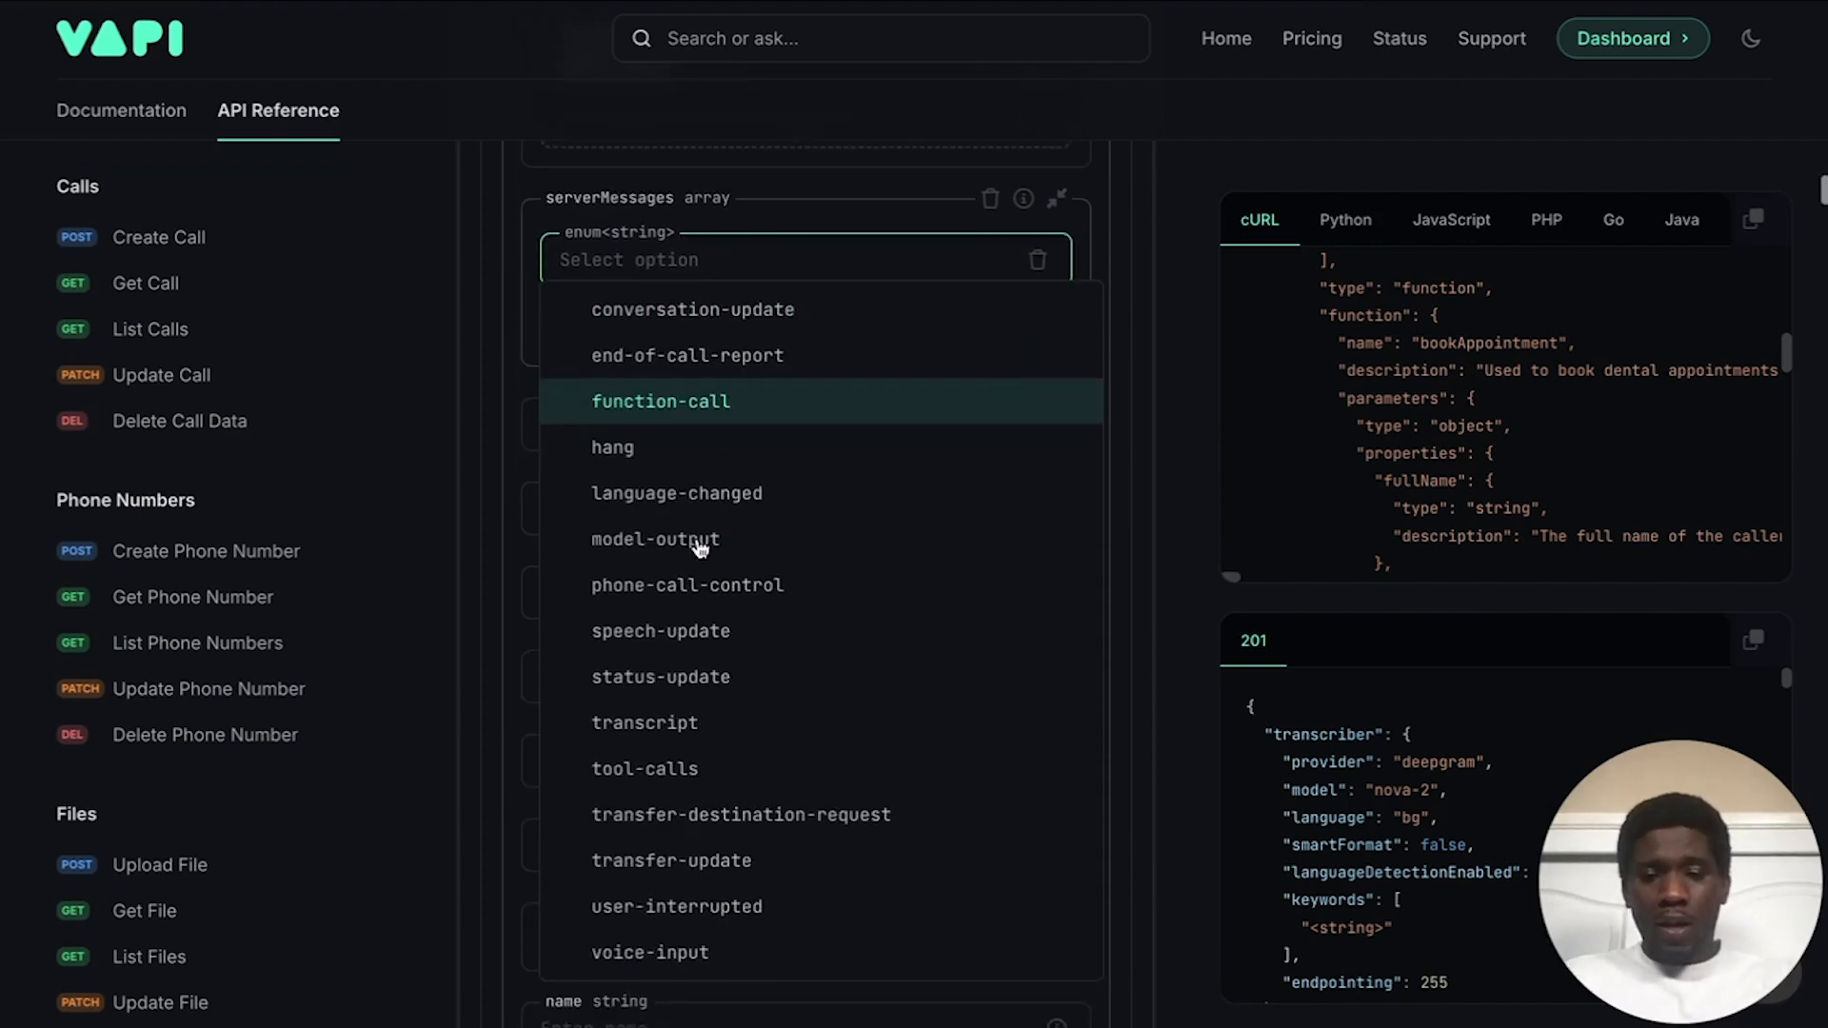
left_click(722, 359)
left_click(770, 336)
left_click(673, 346)
scroll(700, 759, "down", 2)
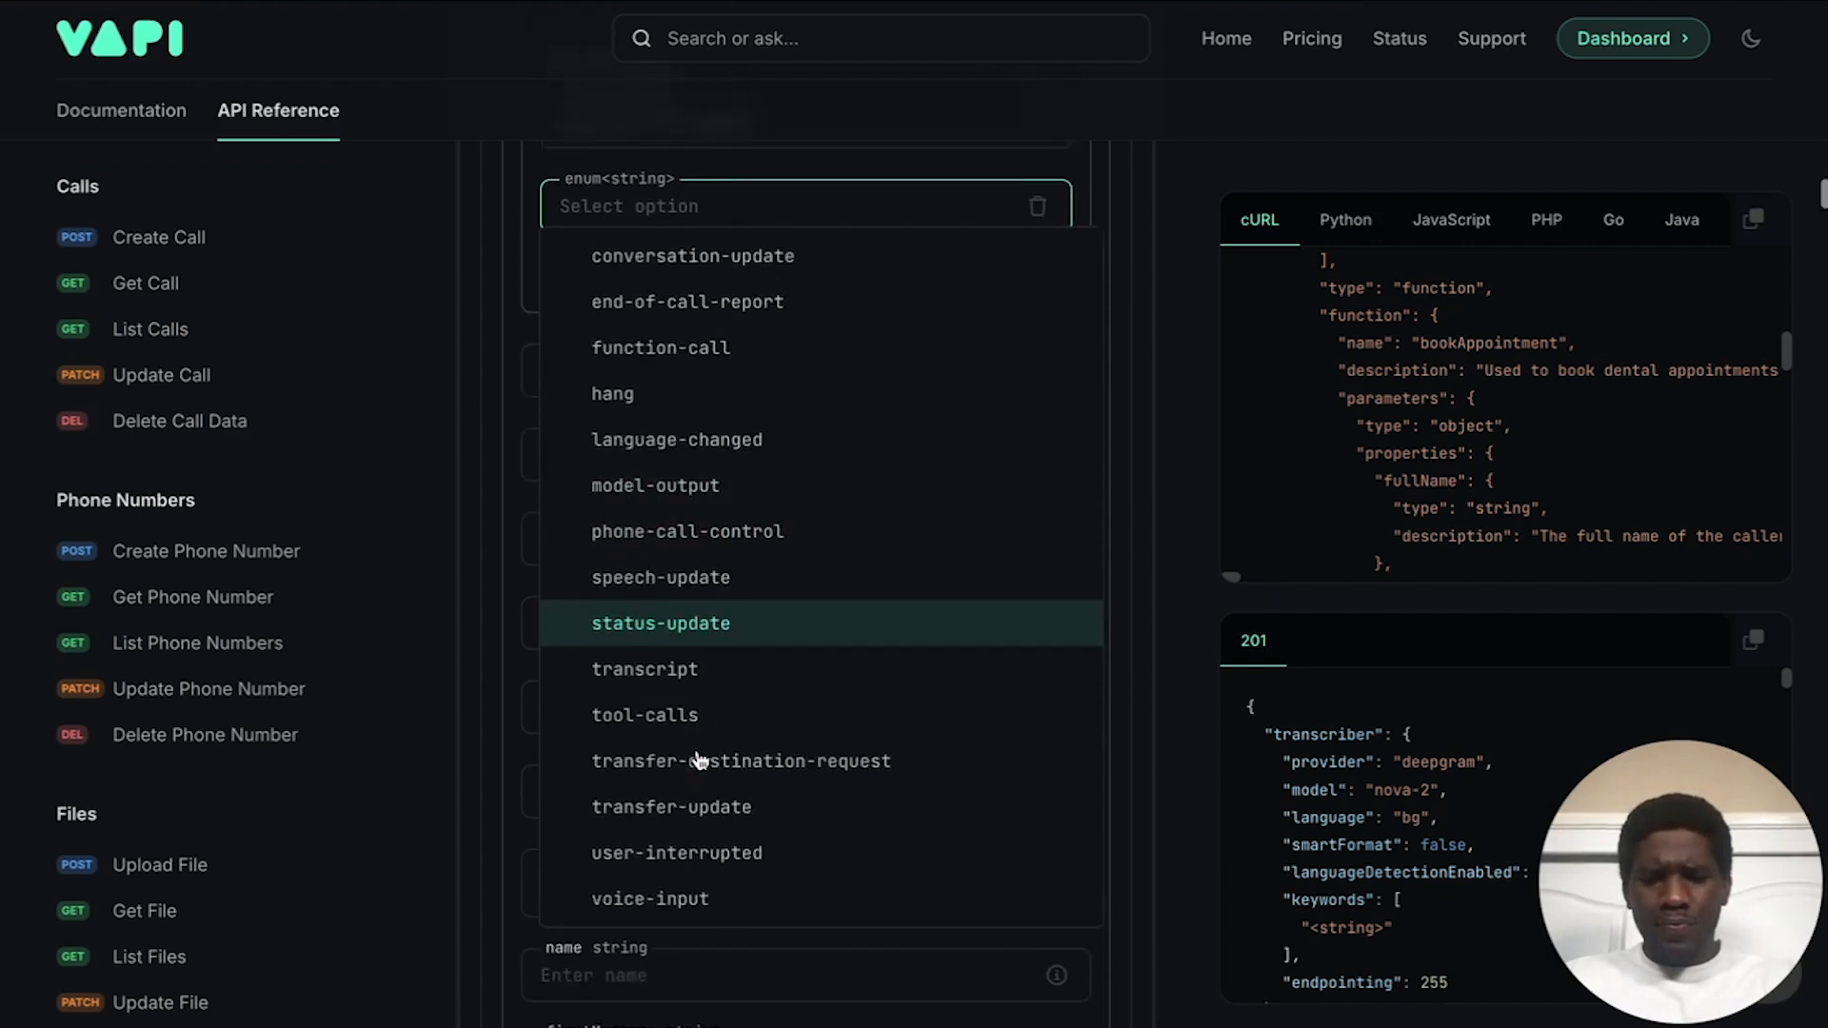
left_click(702, 709)
Step: Delete the extra empty server message entry, leaving only the two chosen types
left_click(784, 267)
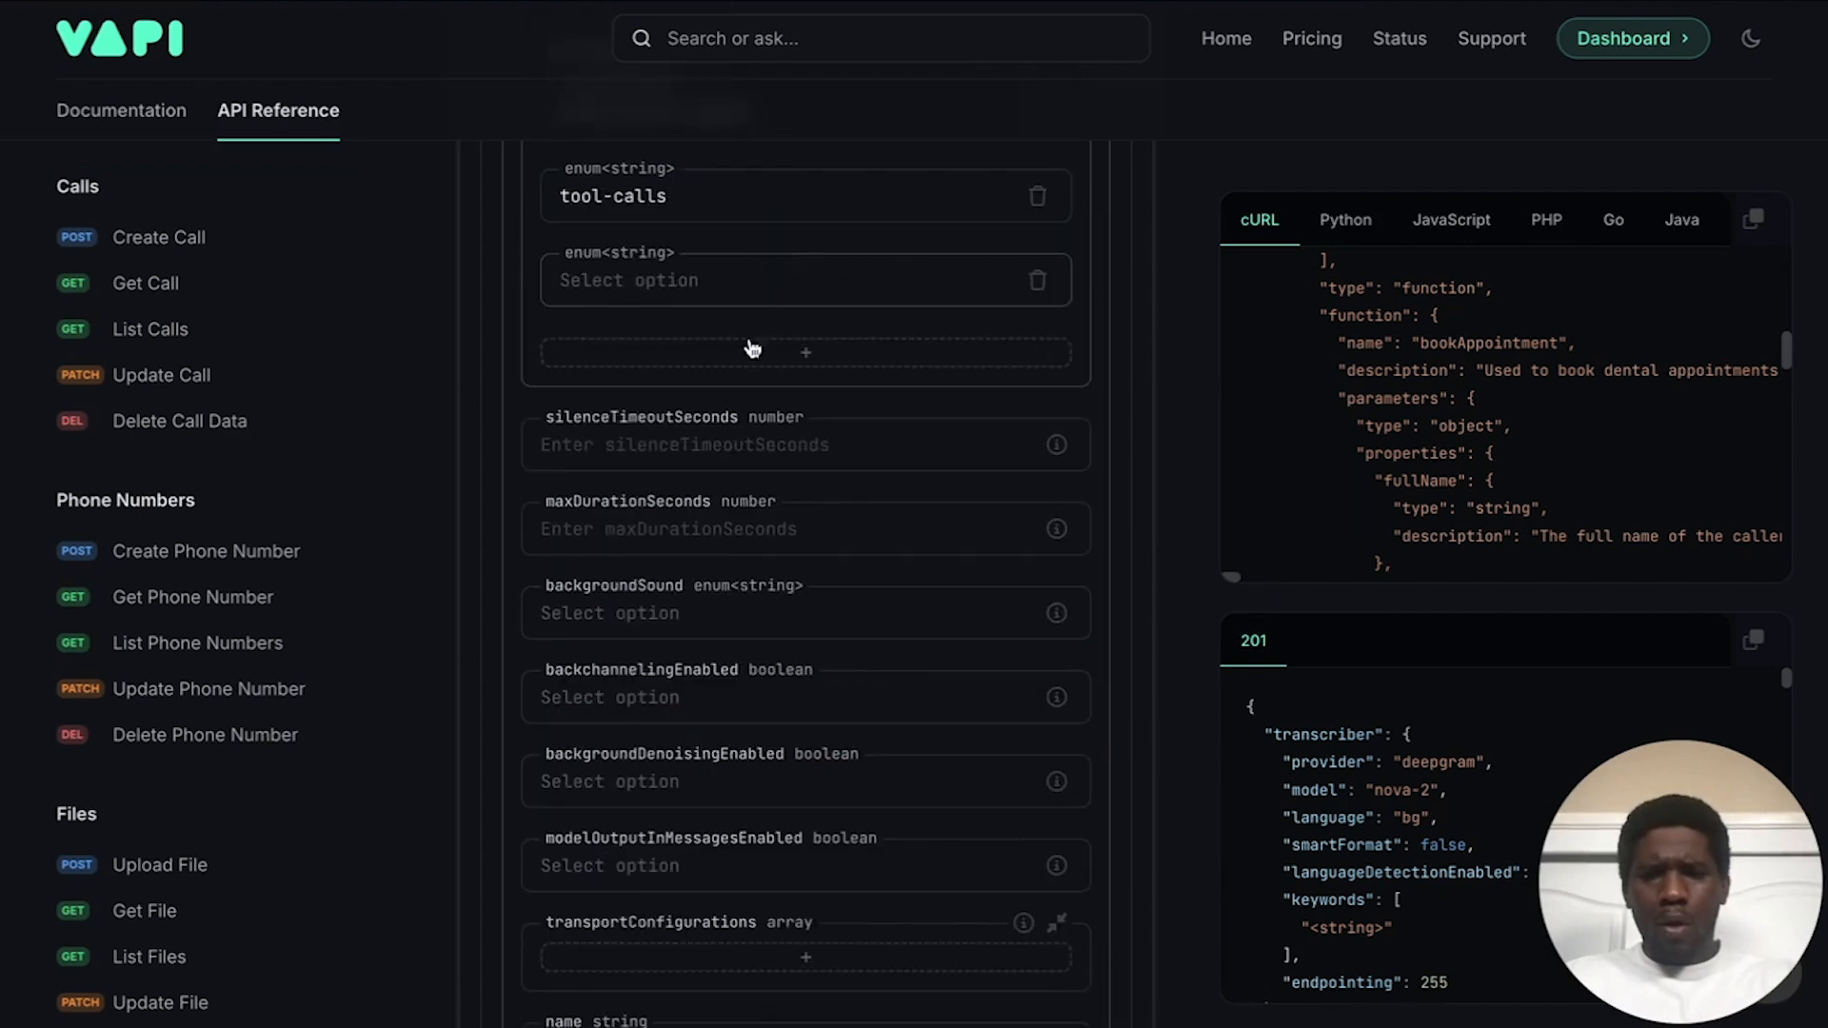
left_click(705, 280)
scroll(686, 591, "down", 2)
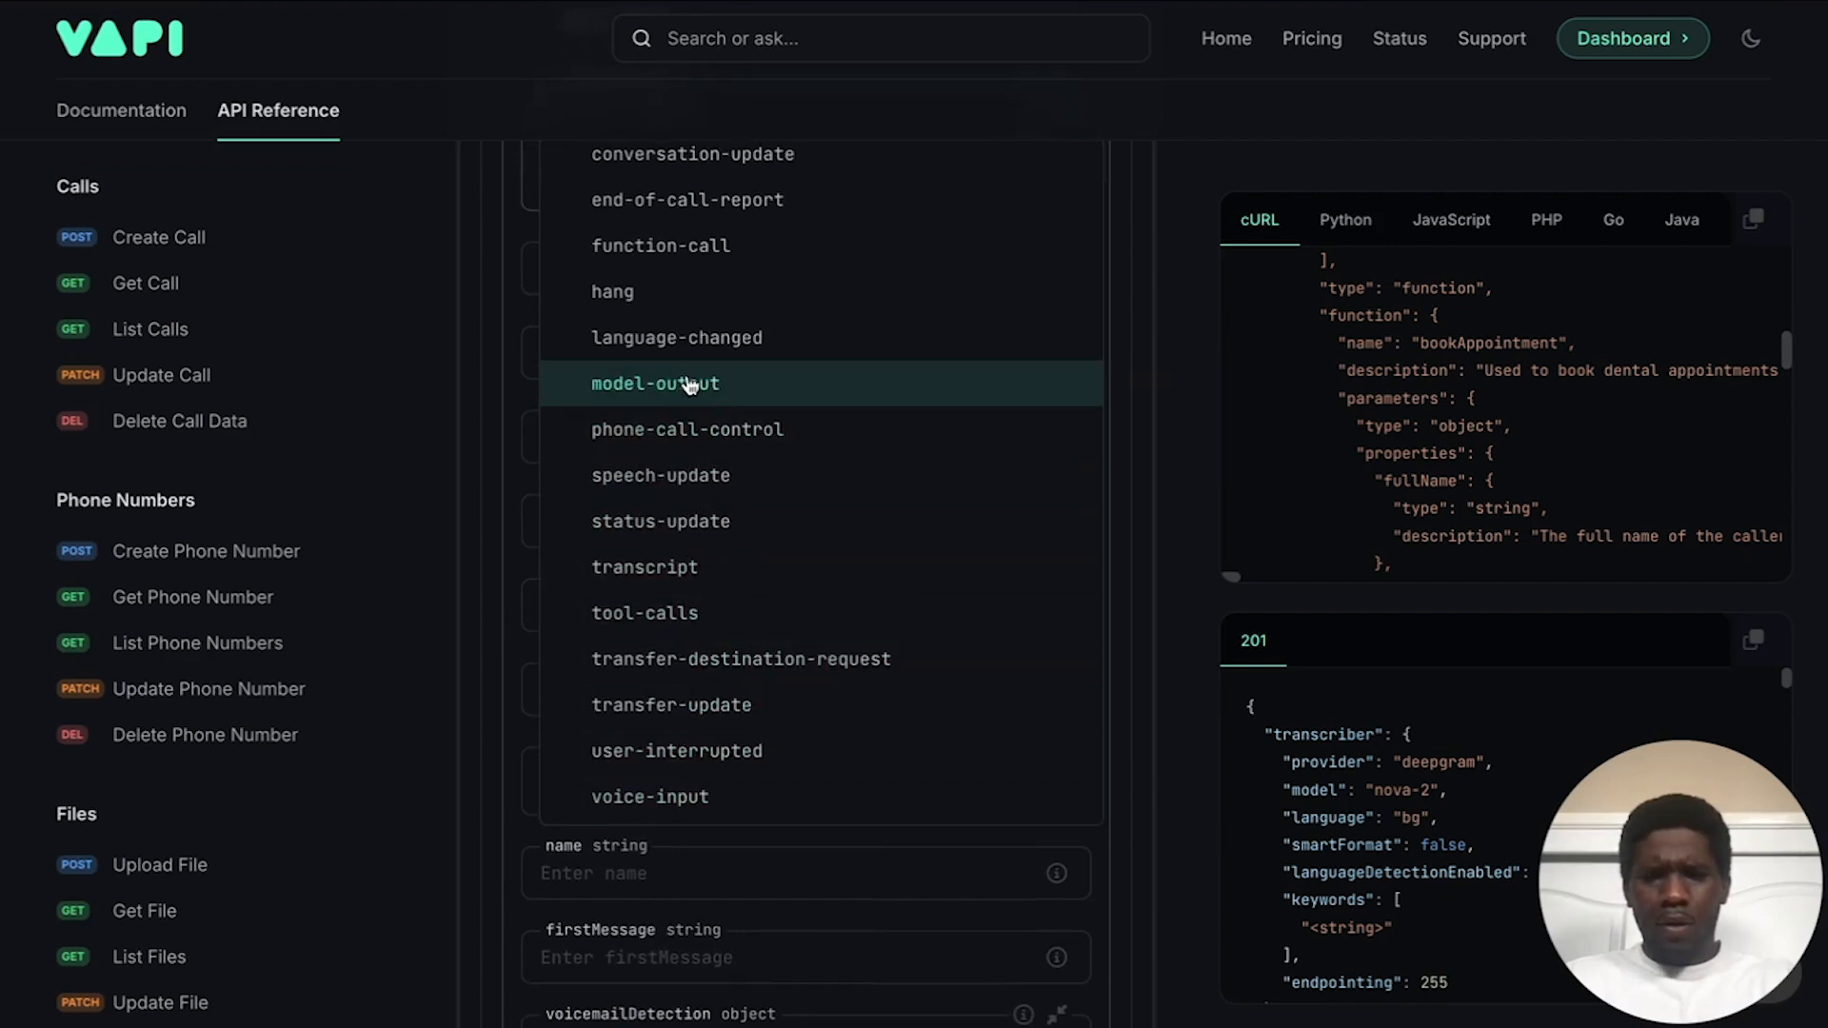
scroll(685, 386, "up", 1)
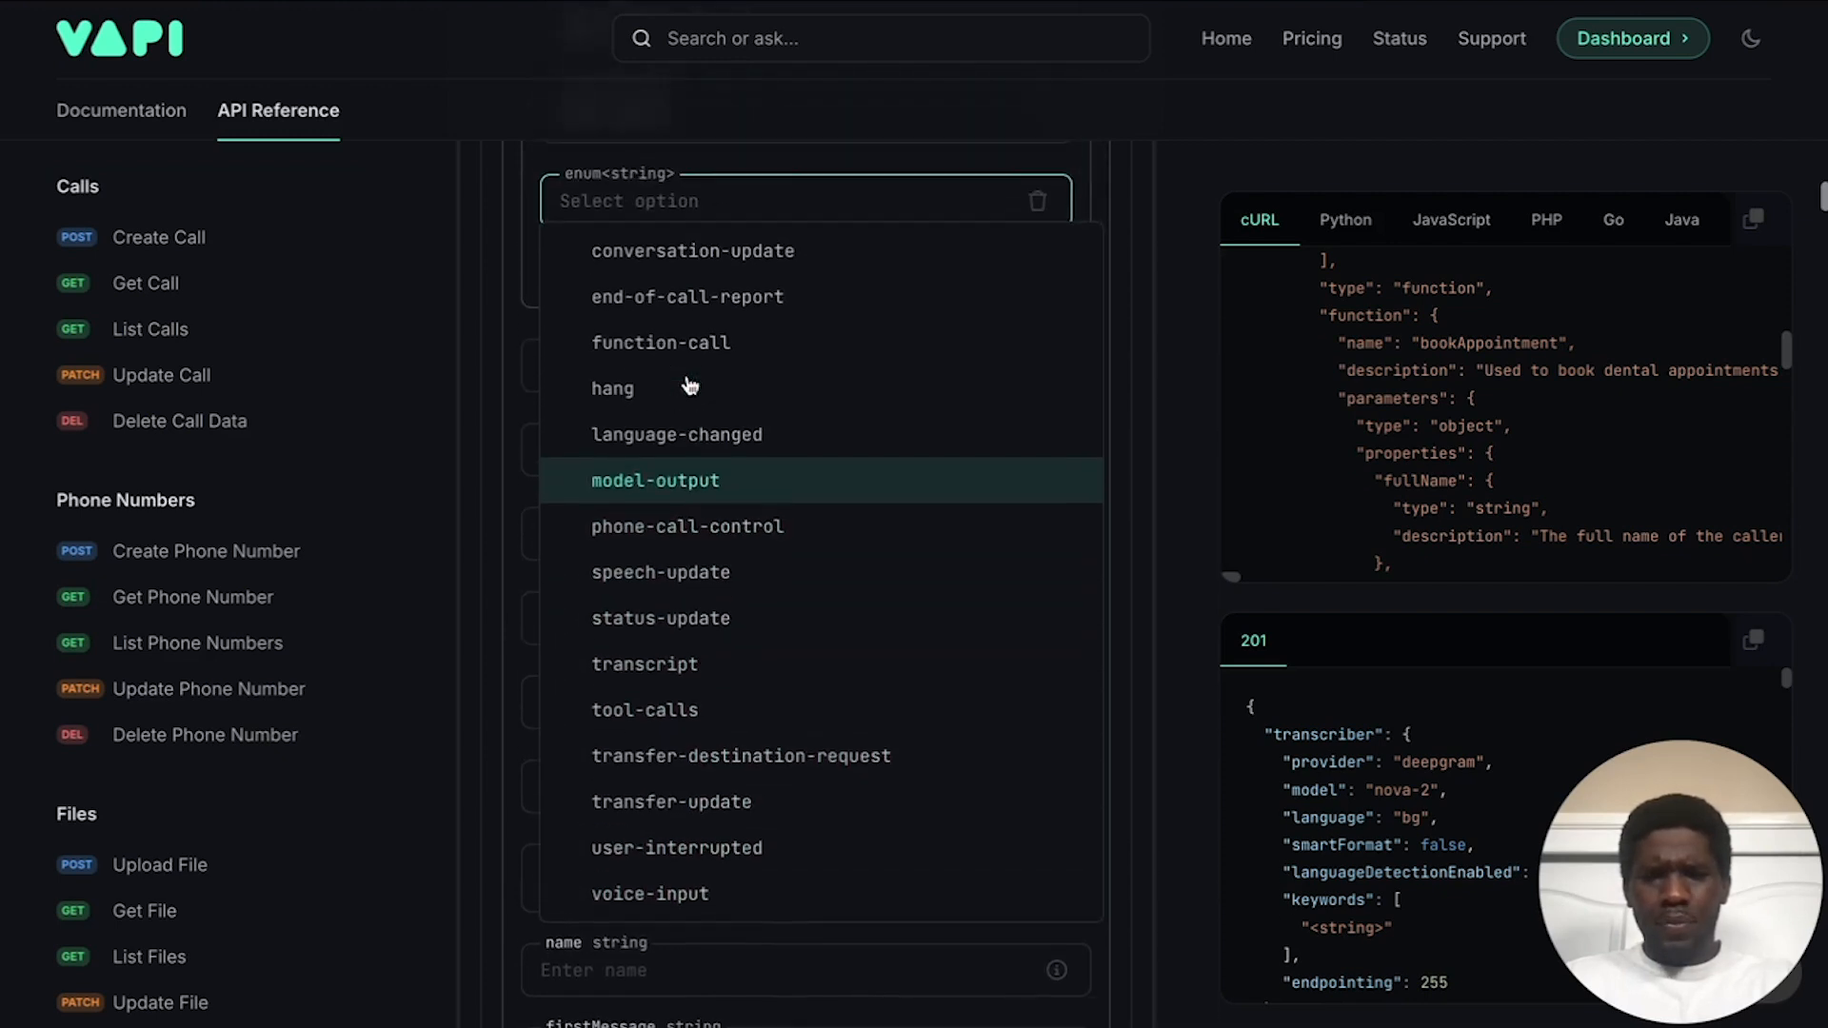
left_click(777, 161)
scroll(775, 380, "up", 2)
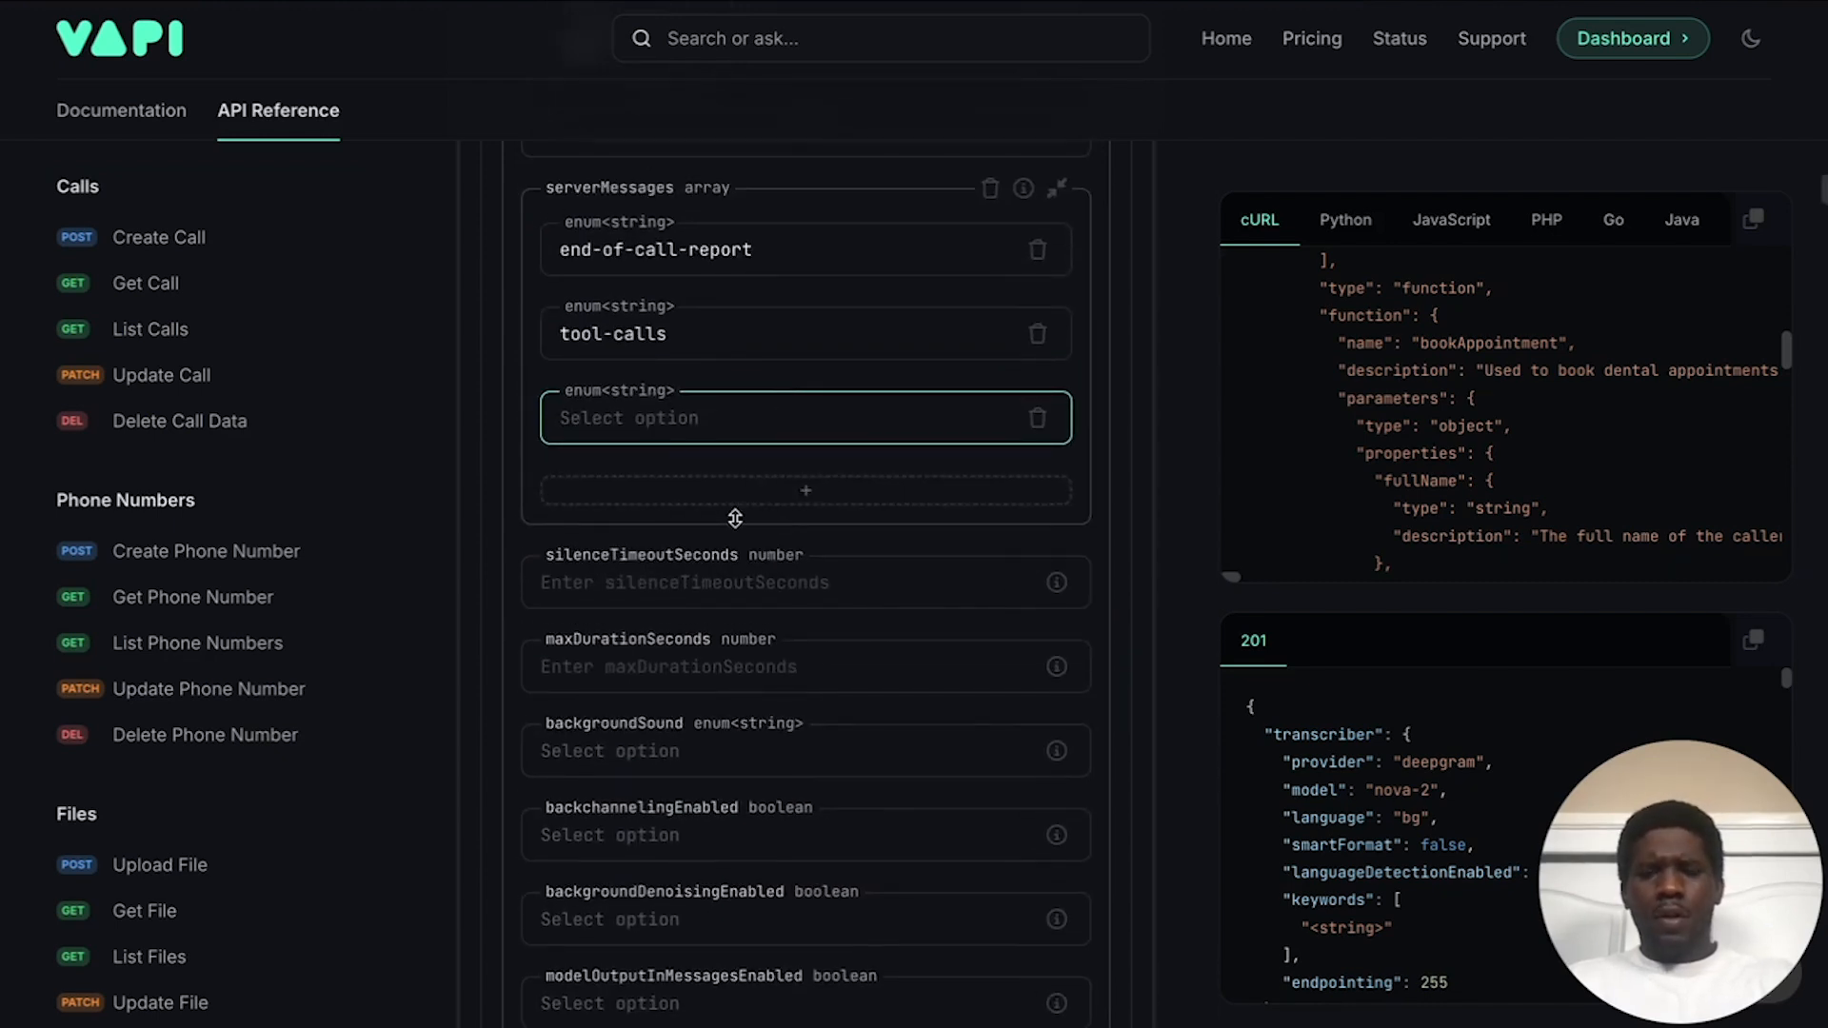
left_click(1039, 418)
scroll(833, 417, "up", 2)
scroll(833, 417, "down", 3)
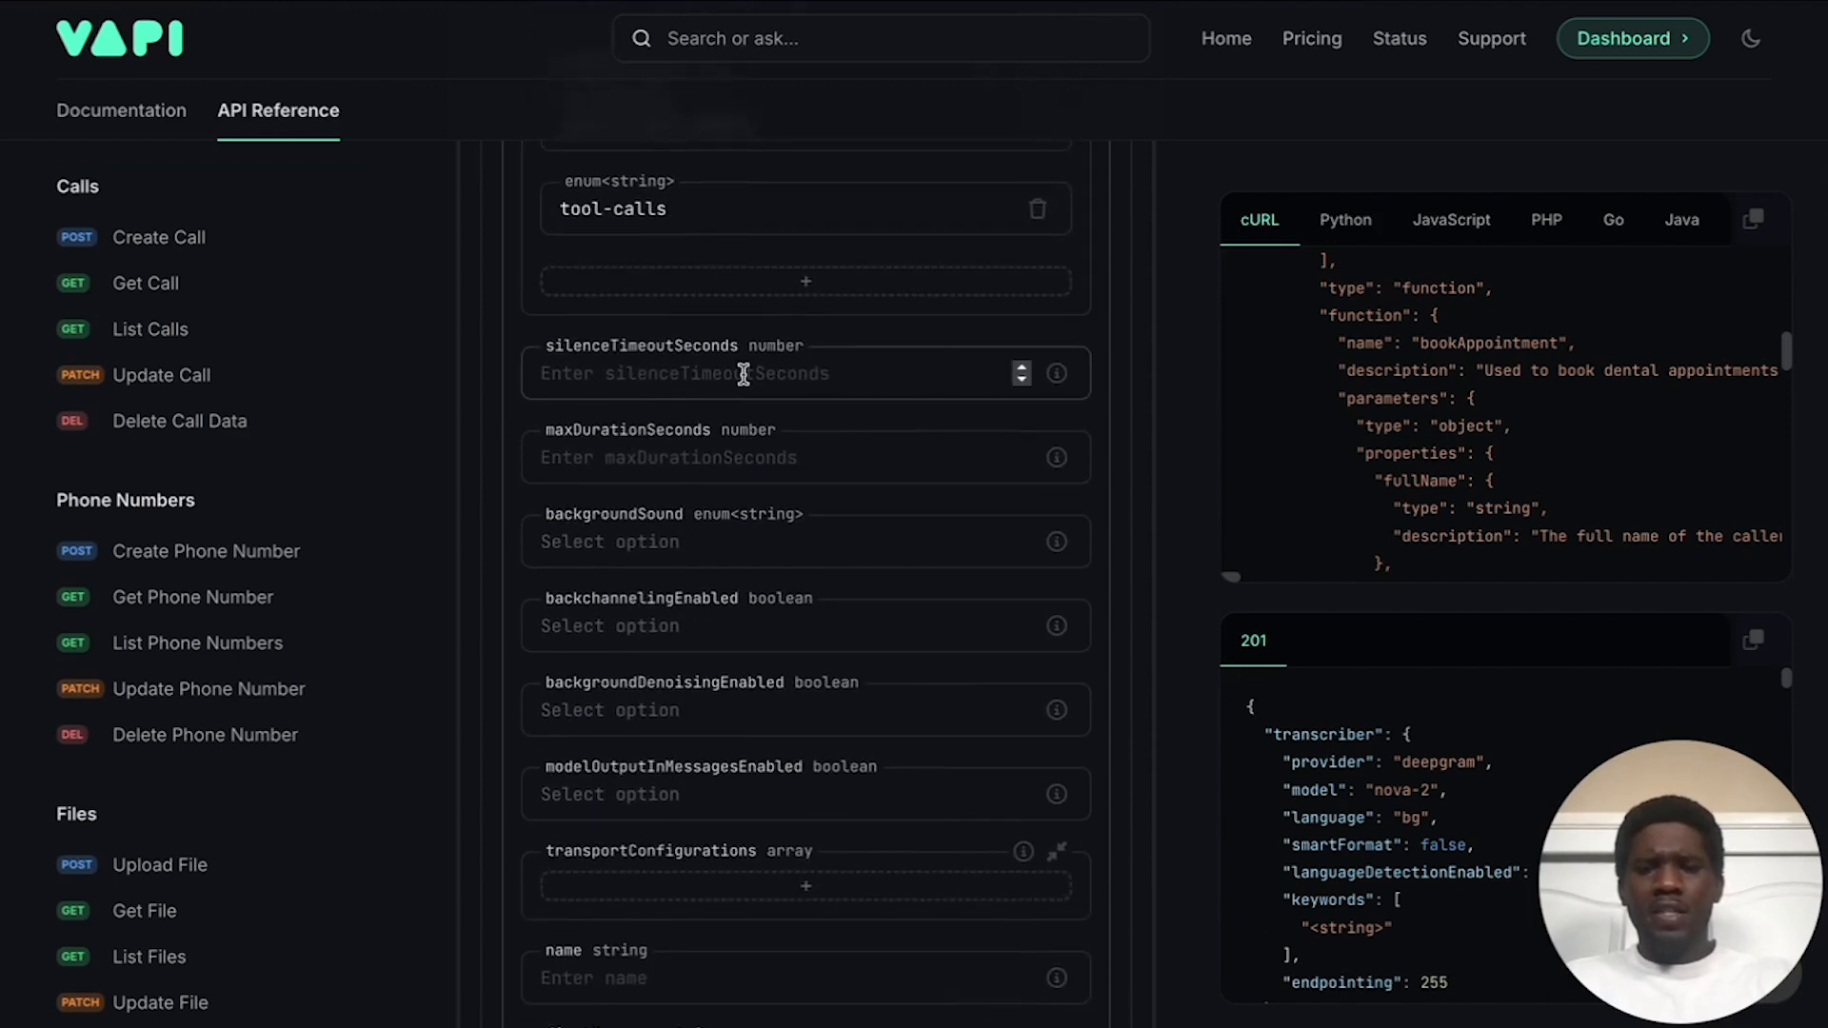
Step: Set maxDurationSeconds to 600 and backgroundSound to off
mouse_move(1059, 377)
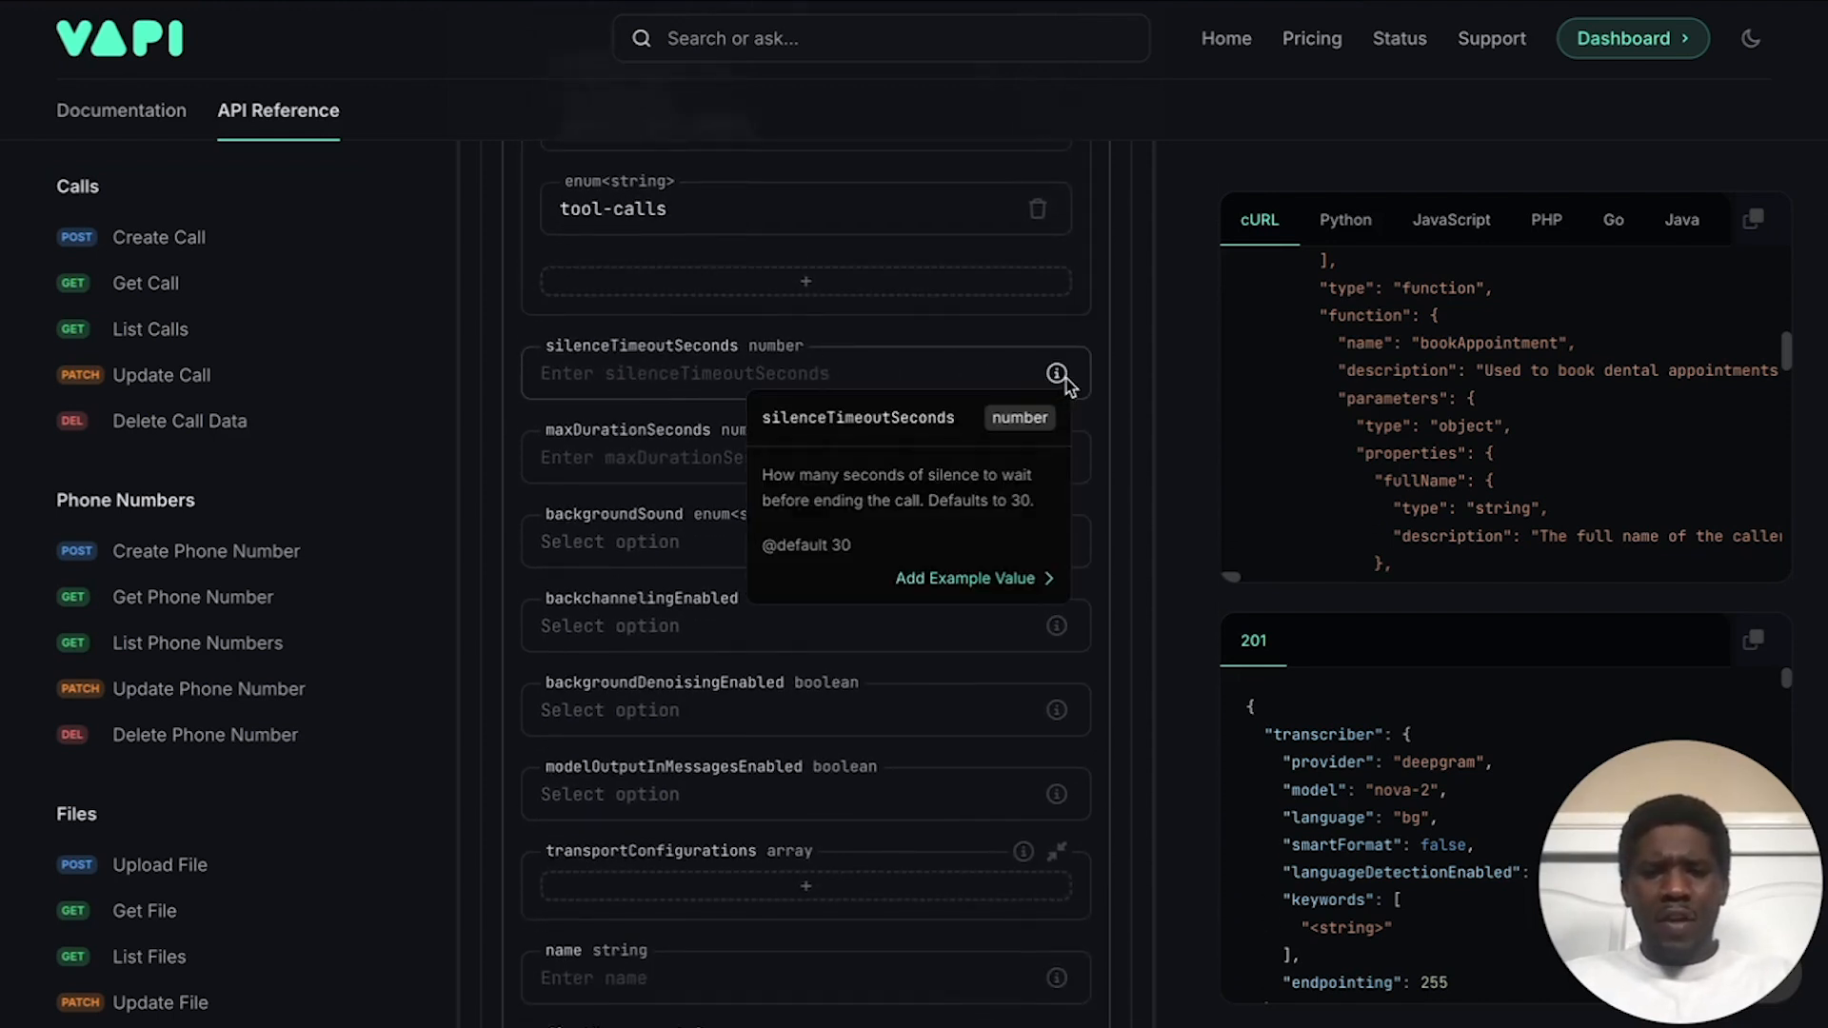
scroll(765, 538, "down", 1)
left_click(705, 415)
type("600")
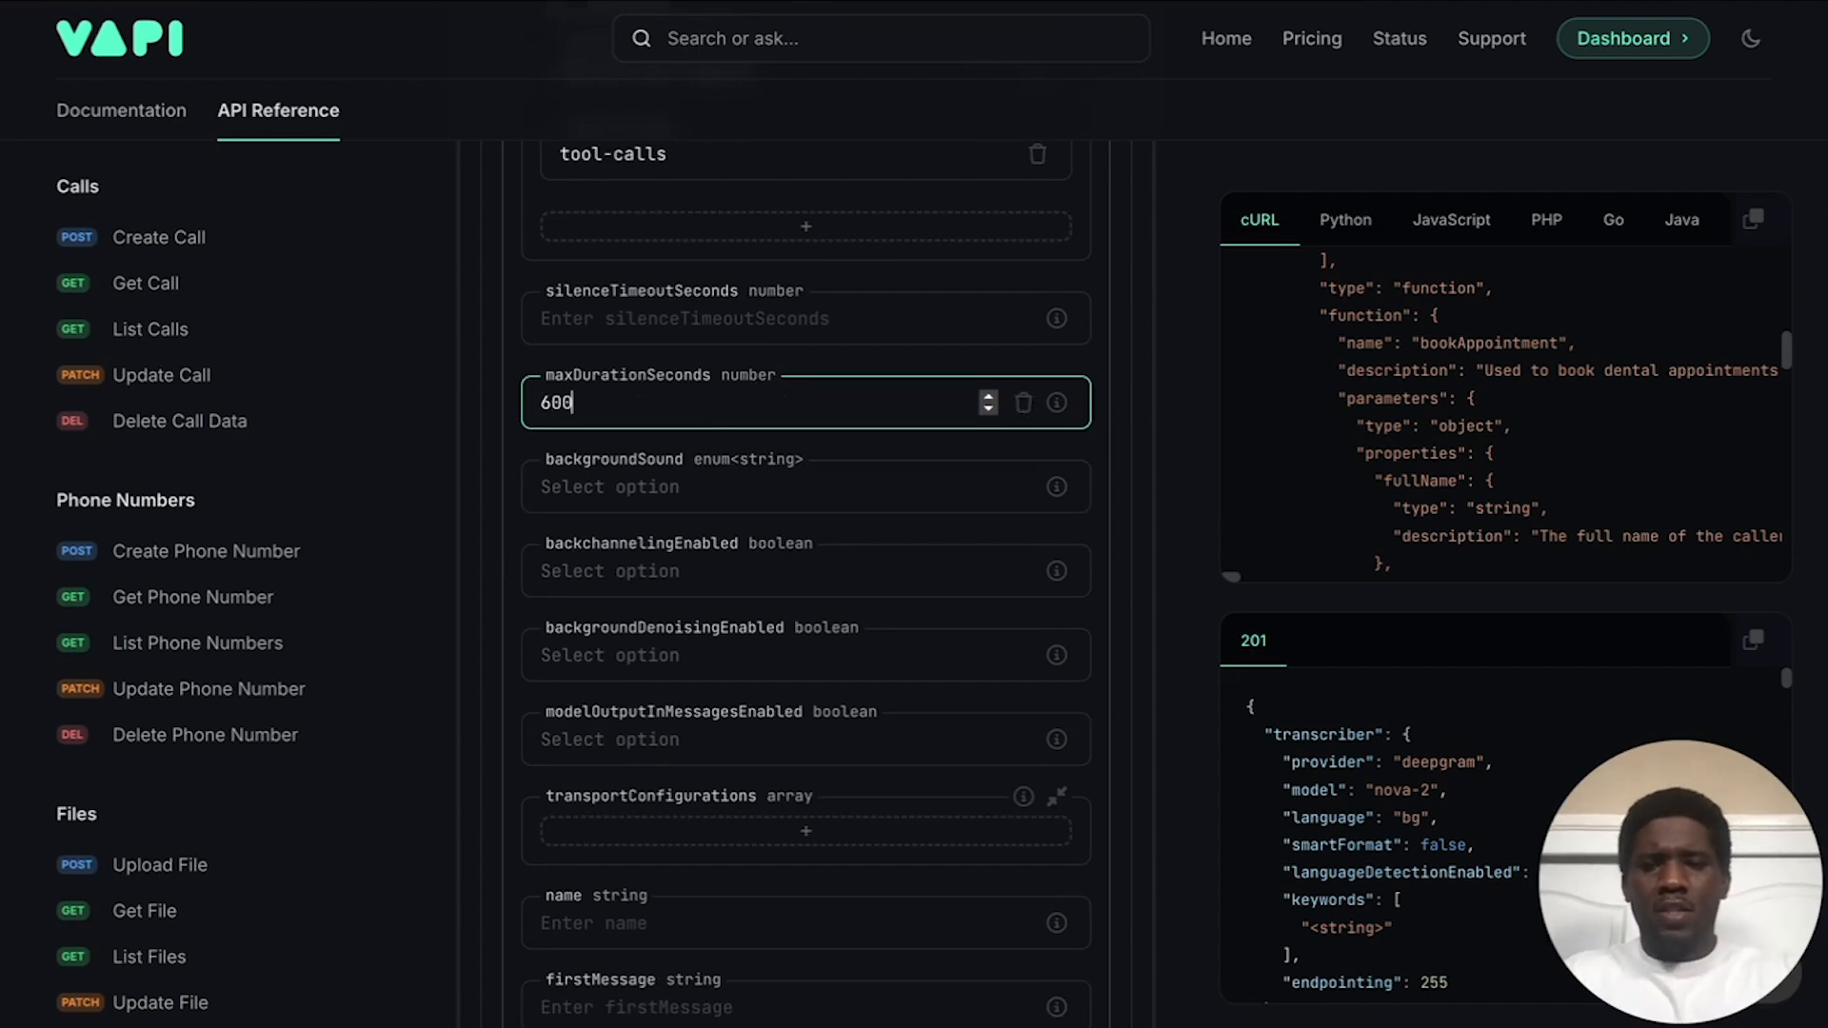
left_click(887, 481)
left_click(686, 530)
scroll(705, 515, "down", 1)
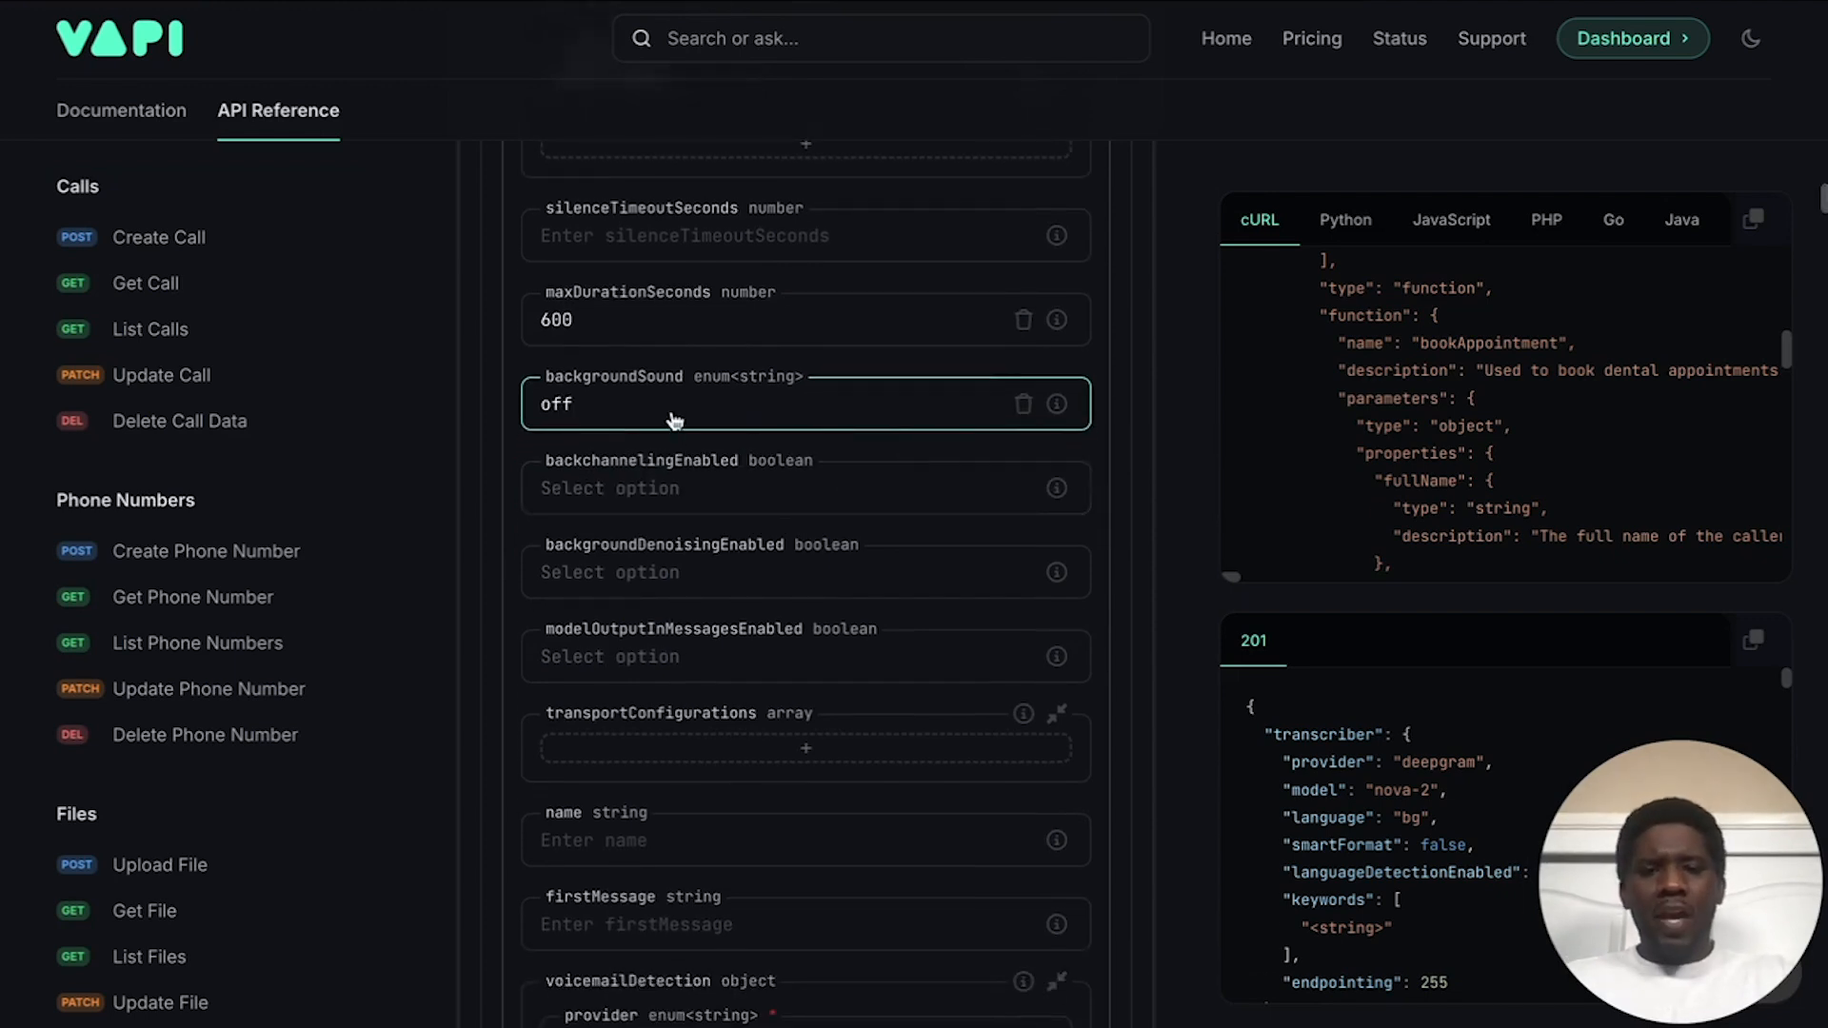
left_click(811, 426)
left_click(862, 364)
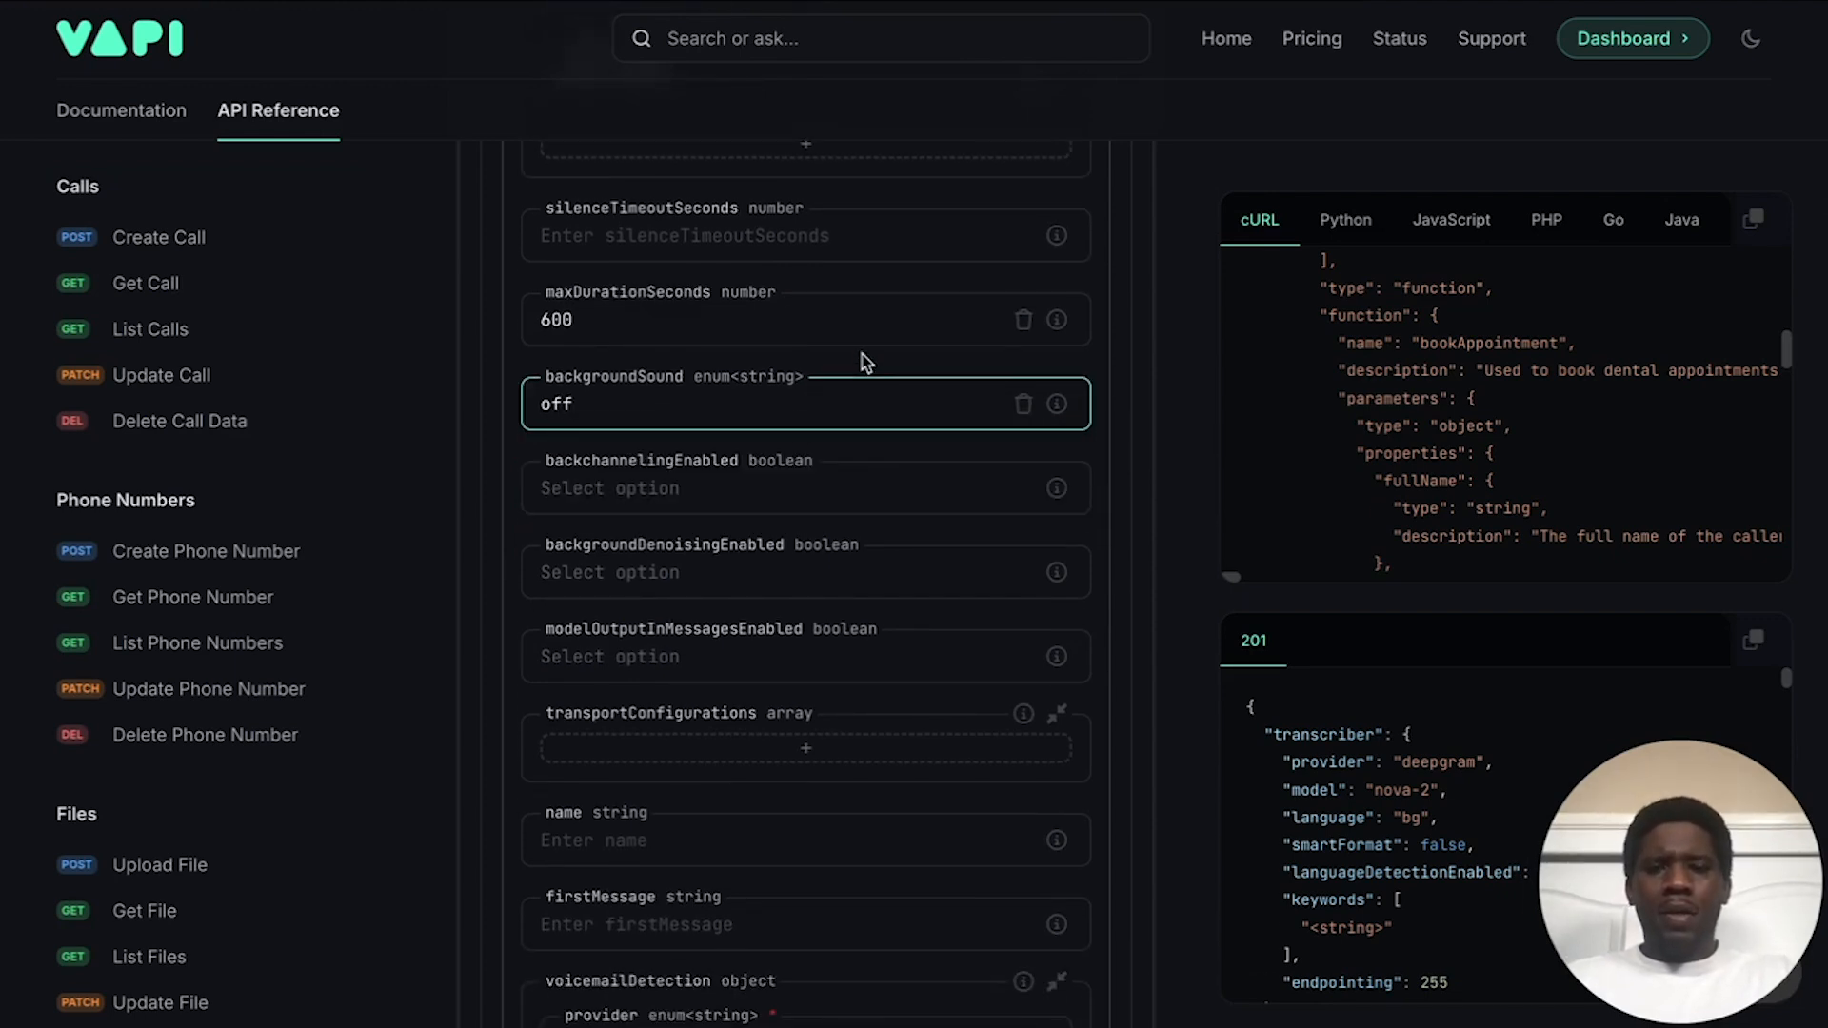
Step: Set backchannelingEnabled and backgroundDenoisingEnabled to false
scroll(805, 450, "down", 1)
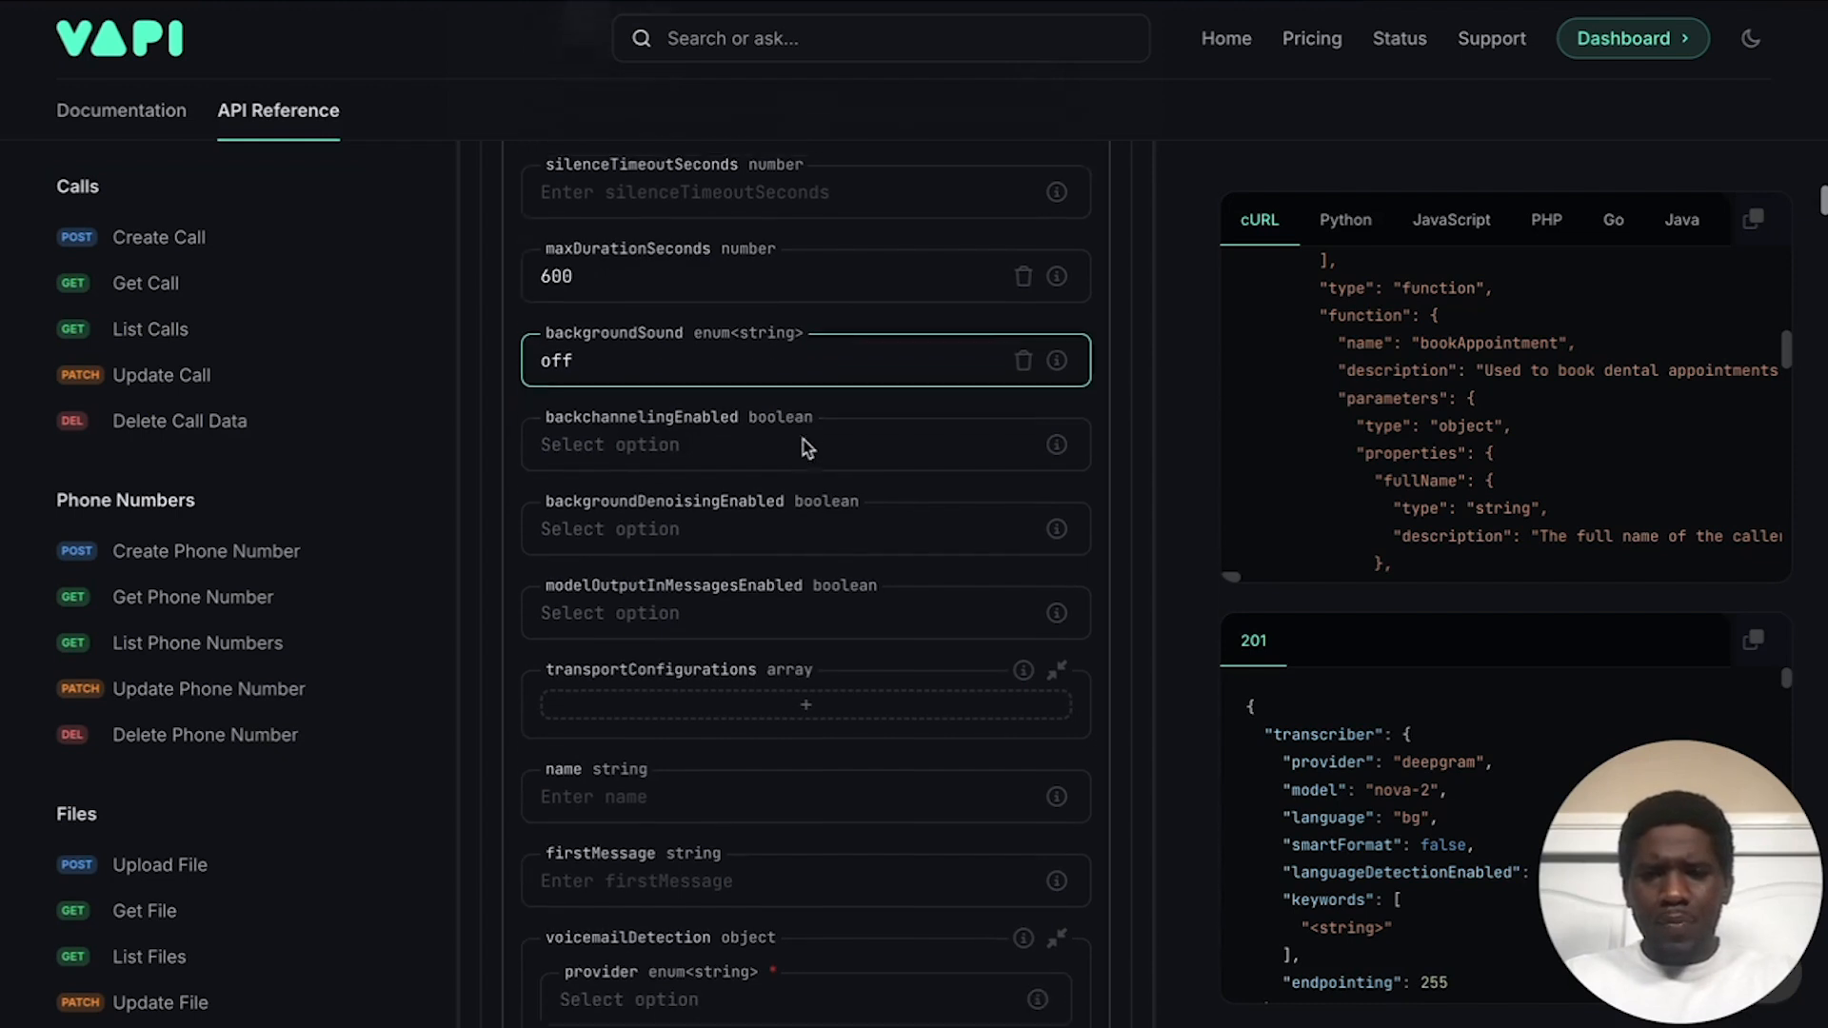
left_click(923, 432)
left_click(706, 526)
scroll(652, 523, "down", 1)
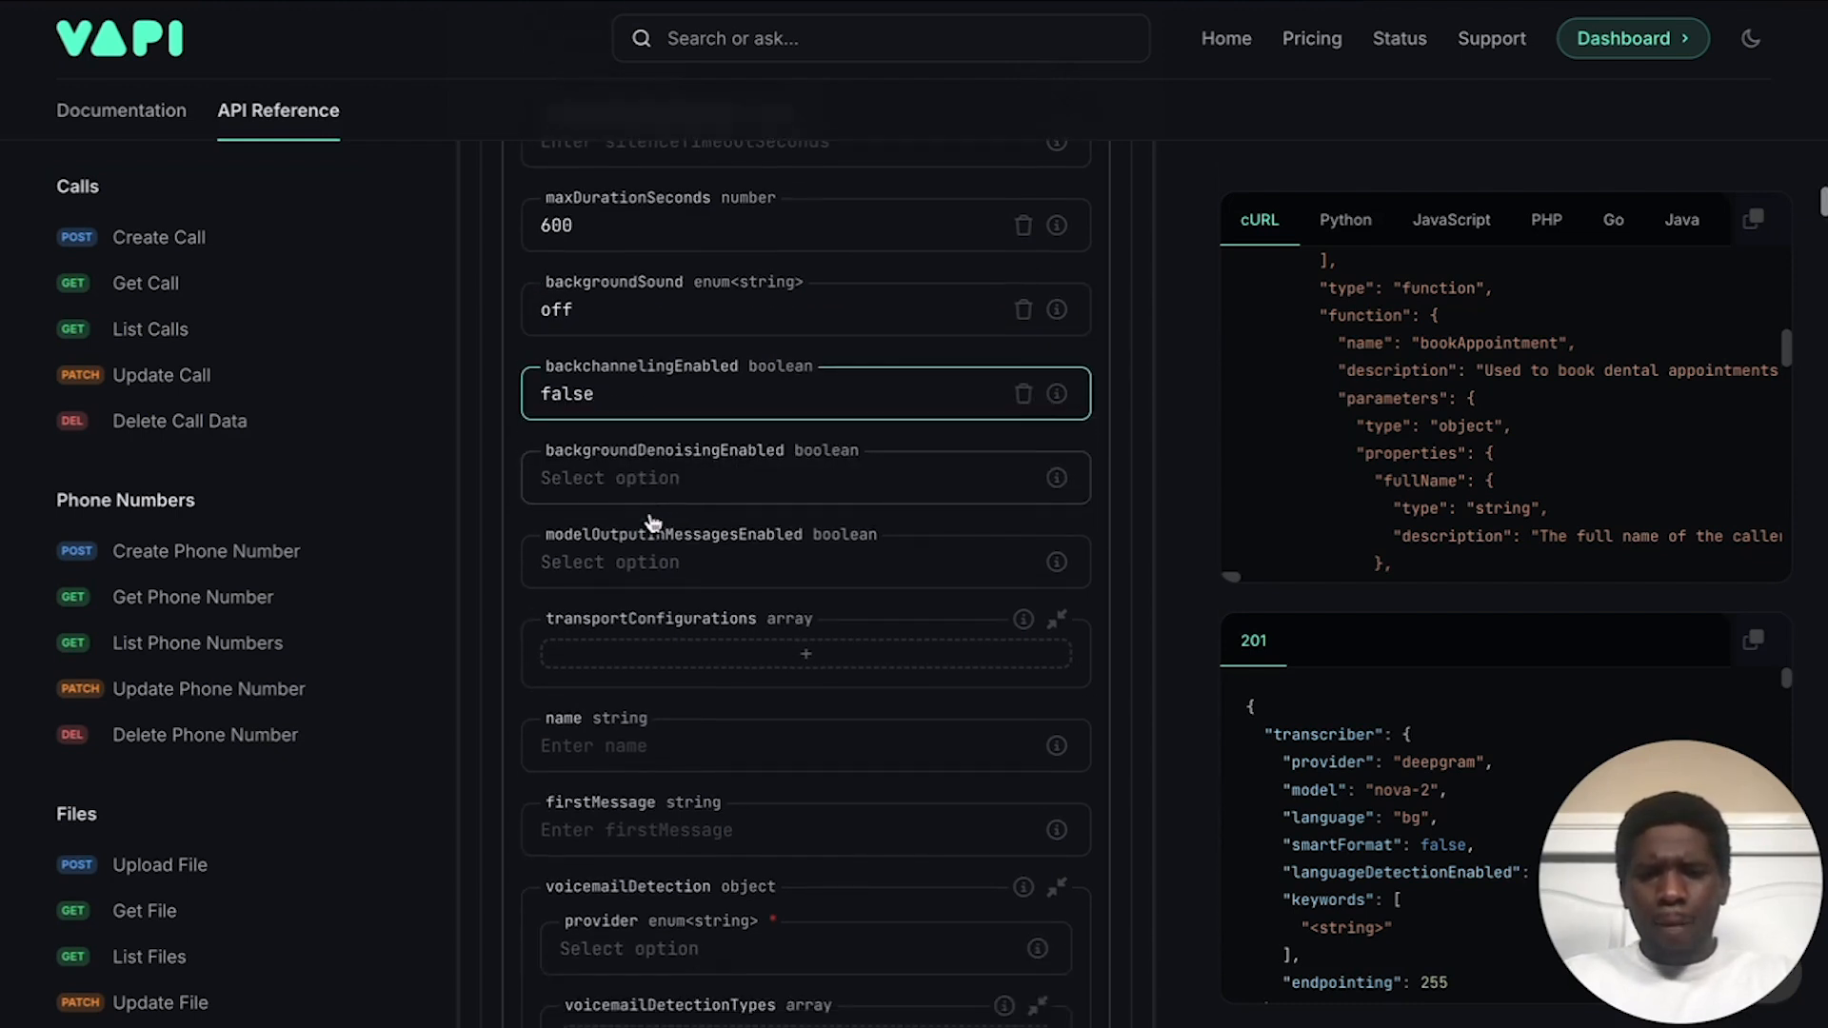
left_click(719, 491)
left_click(641, 575)
scroll(641, 575, "down", 2)
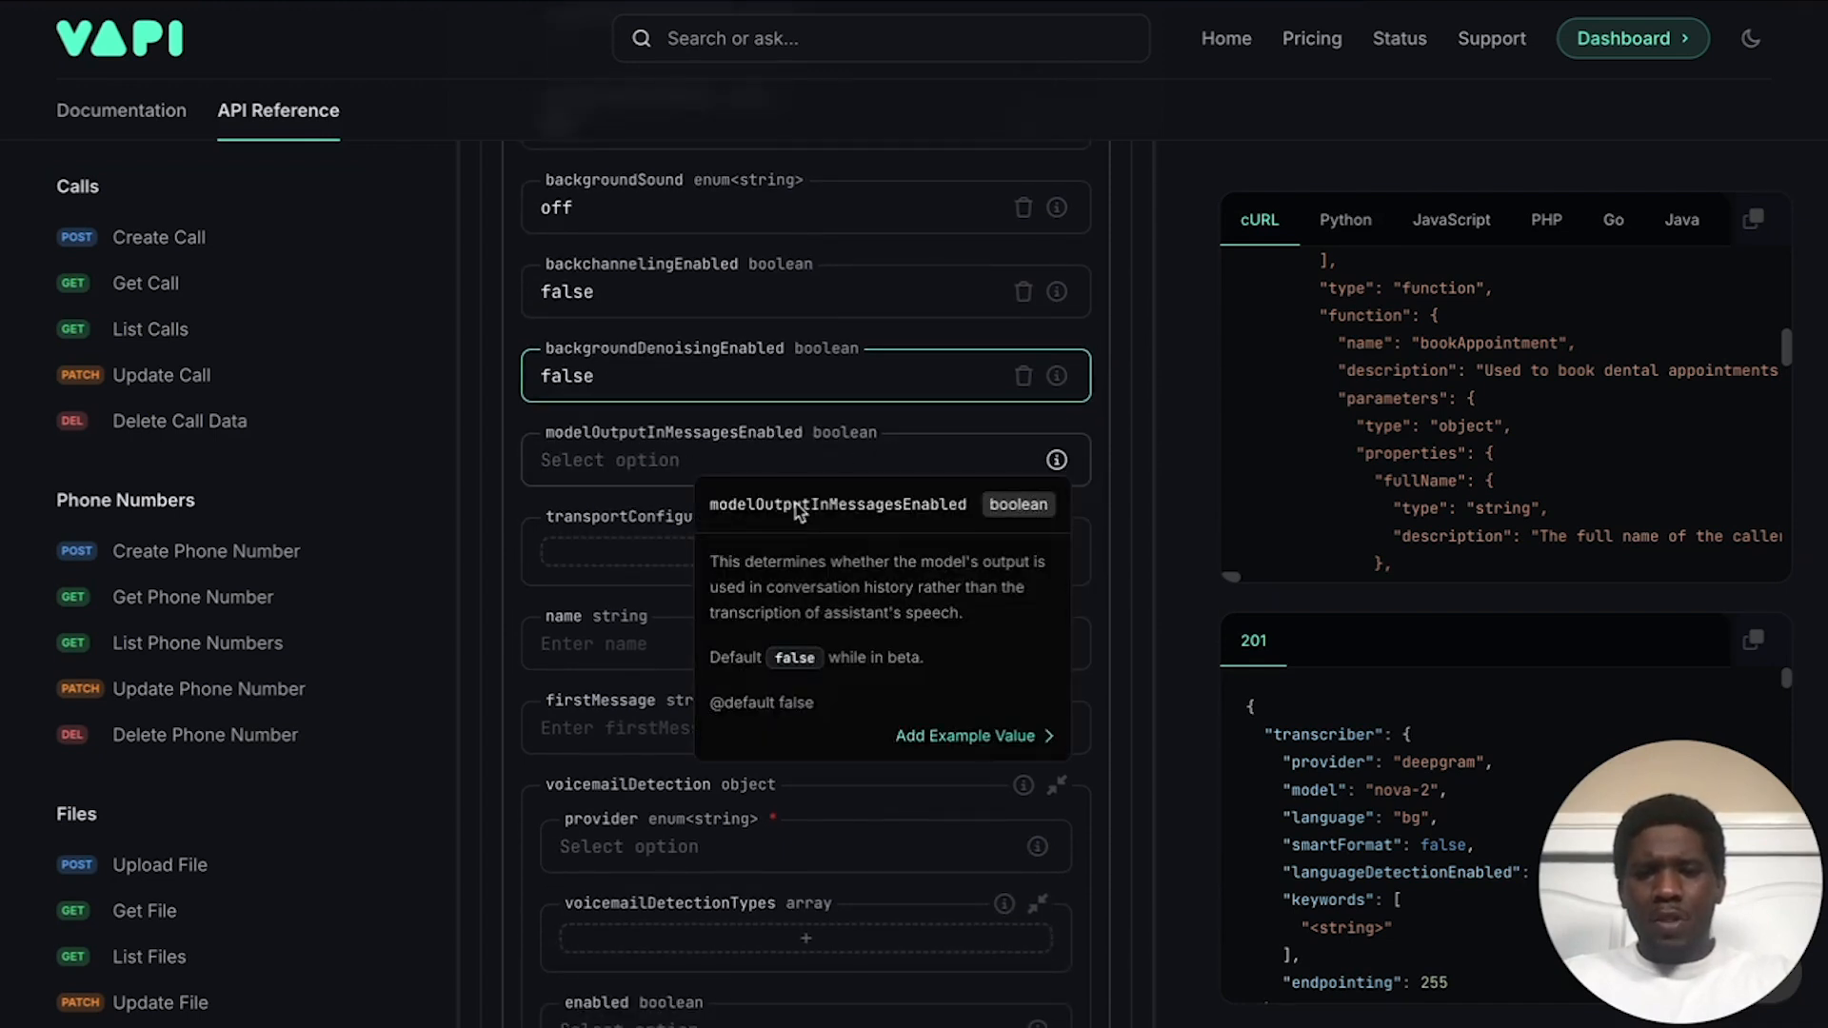
scroll(495, 543, "down", 4)
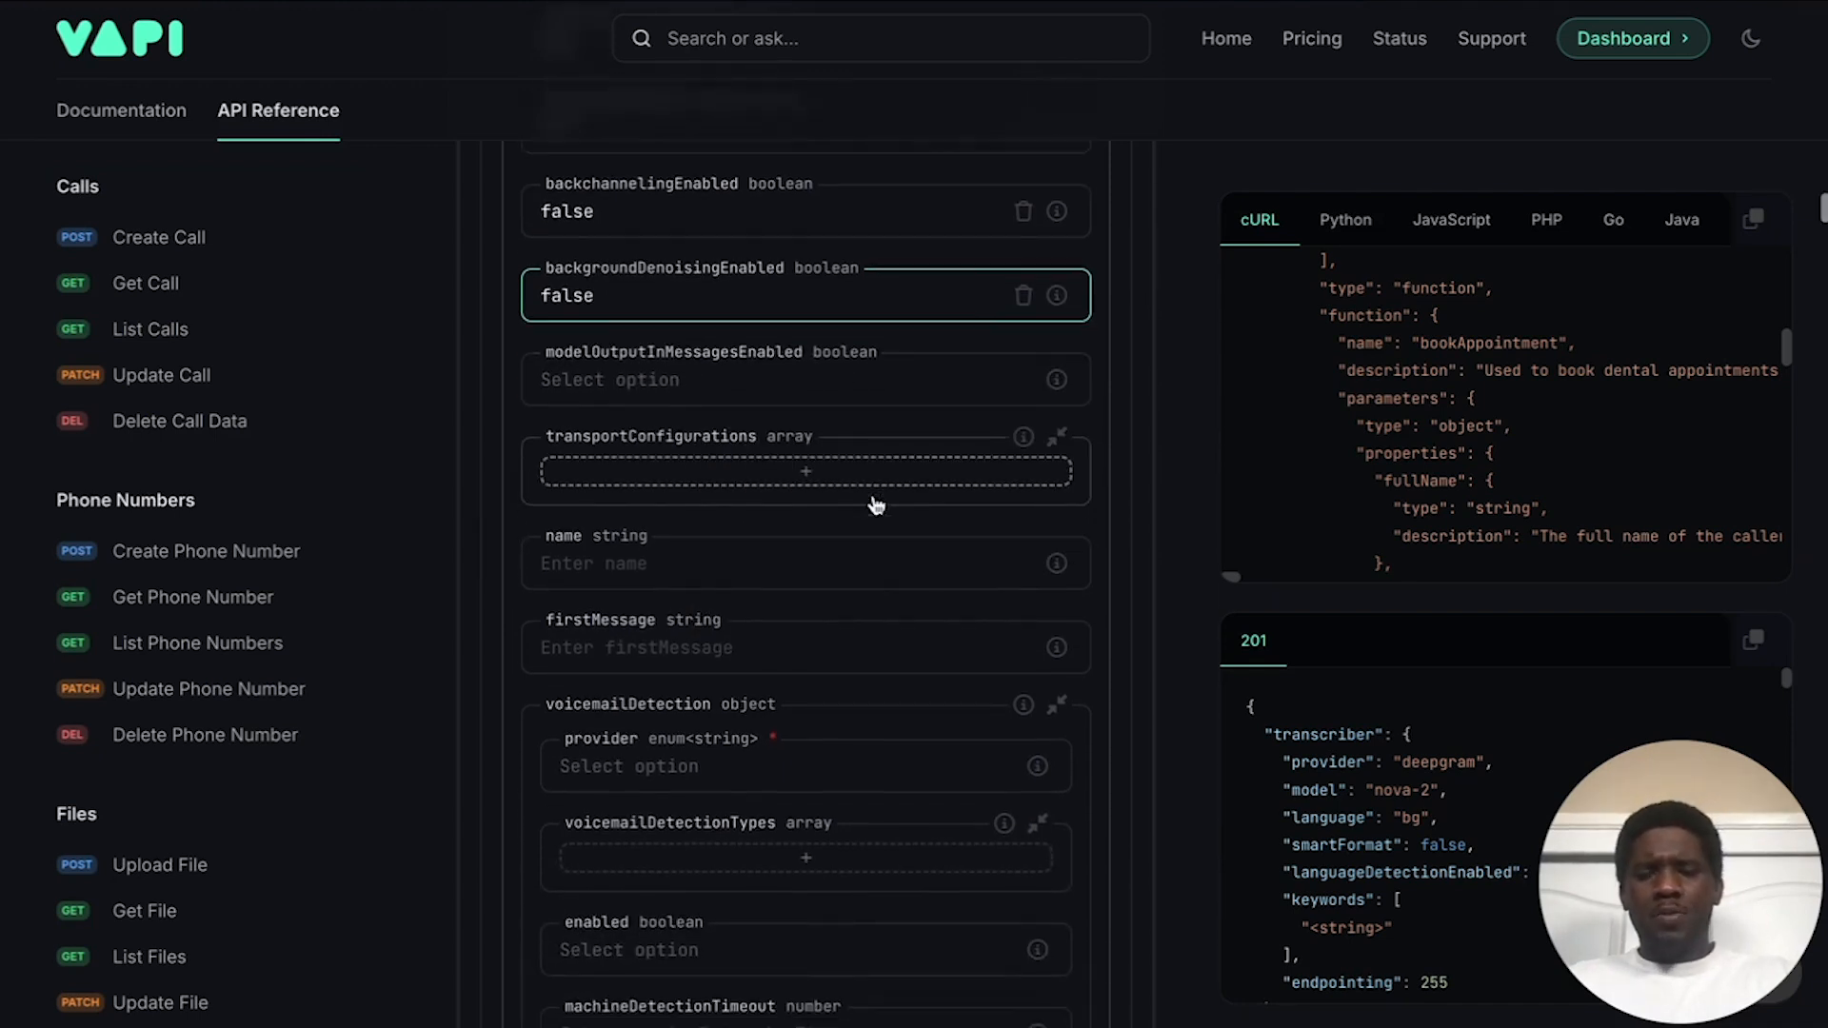
Step: Enter 'Dental Office Vid' in the assistant's name field, then go to the firstMessage field
left_click(600, 451)
type(";")
key("BackSpace")
type("Den")
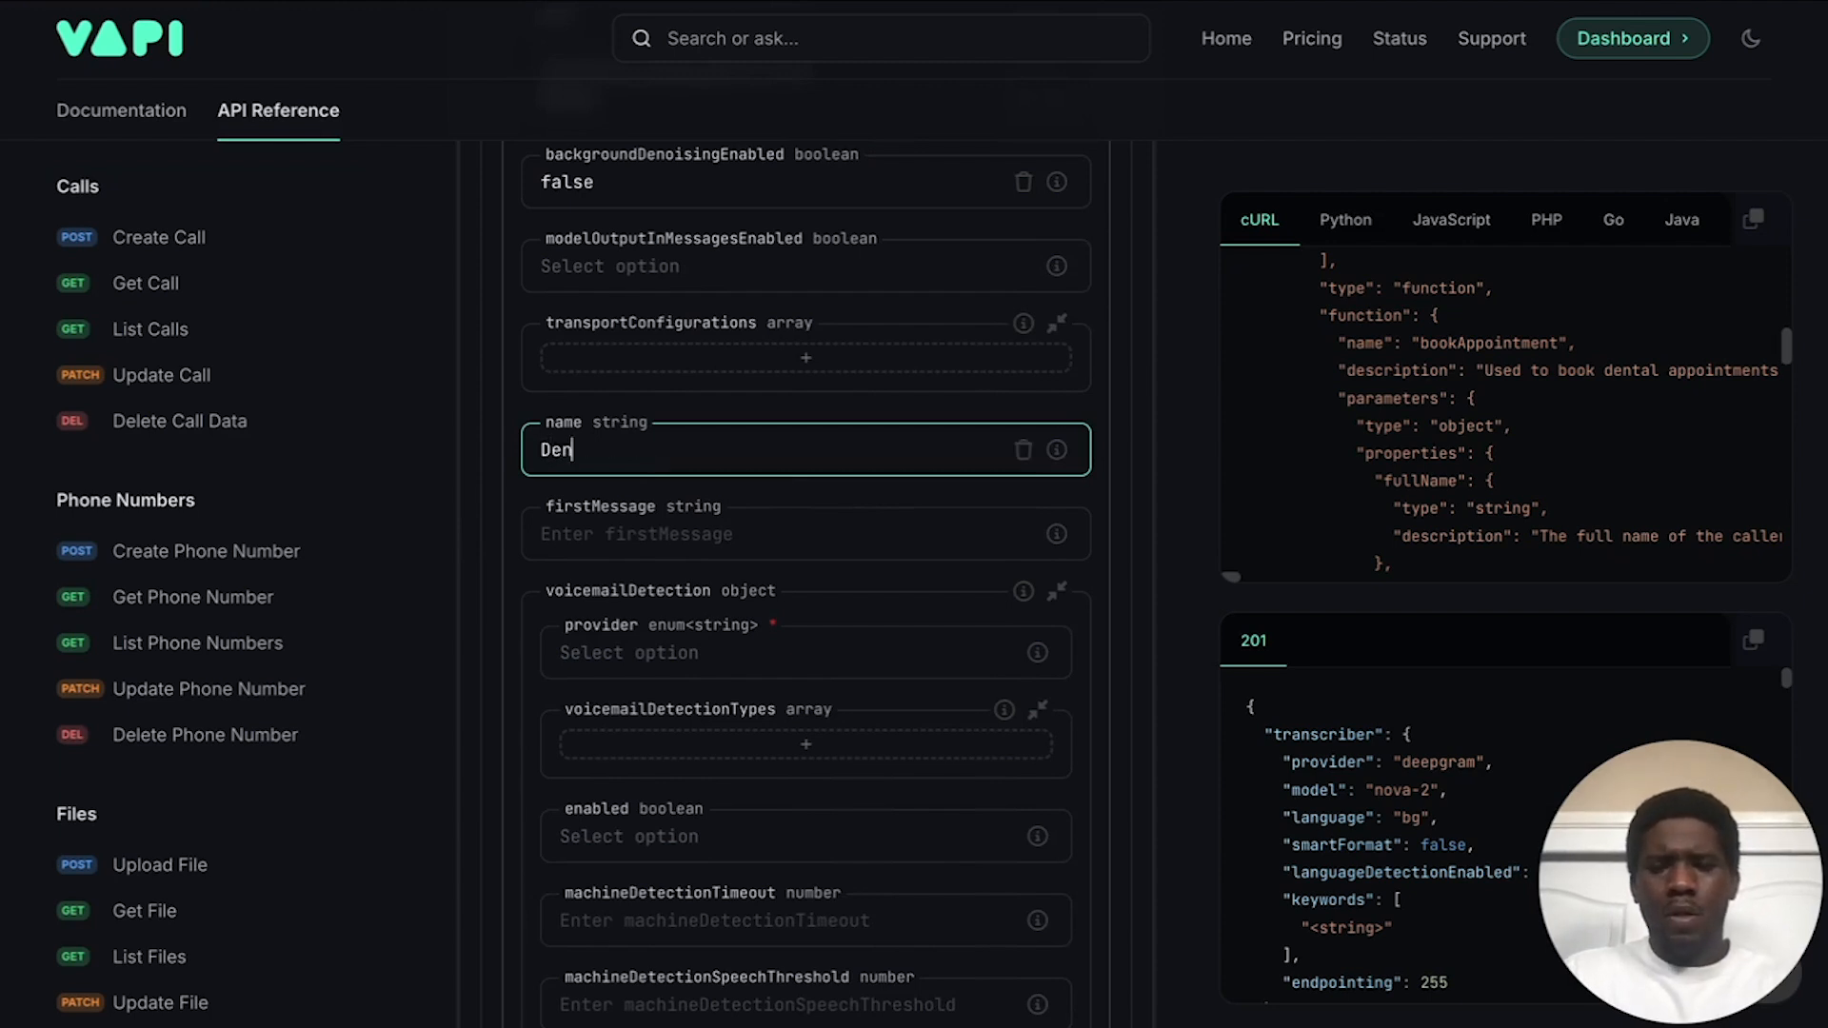
type("tal Office")
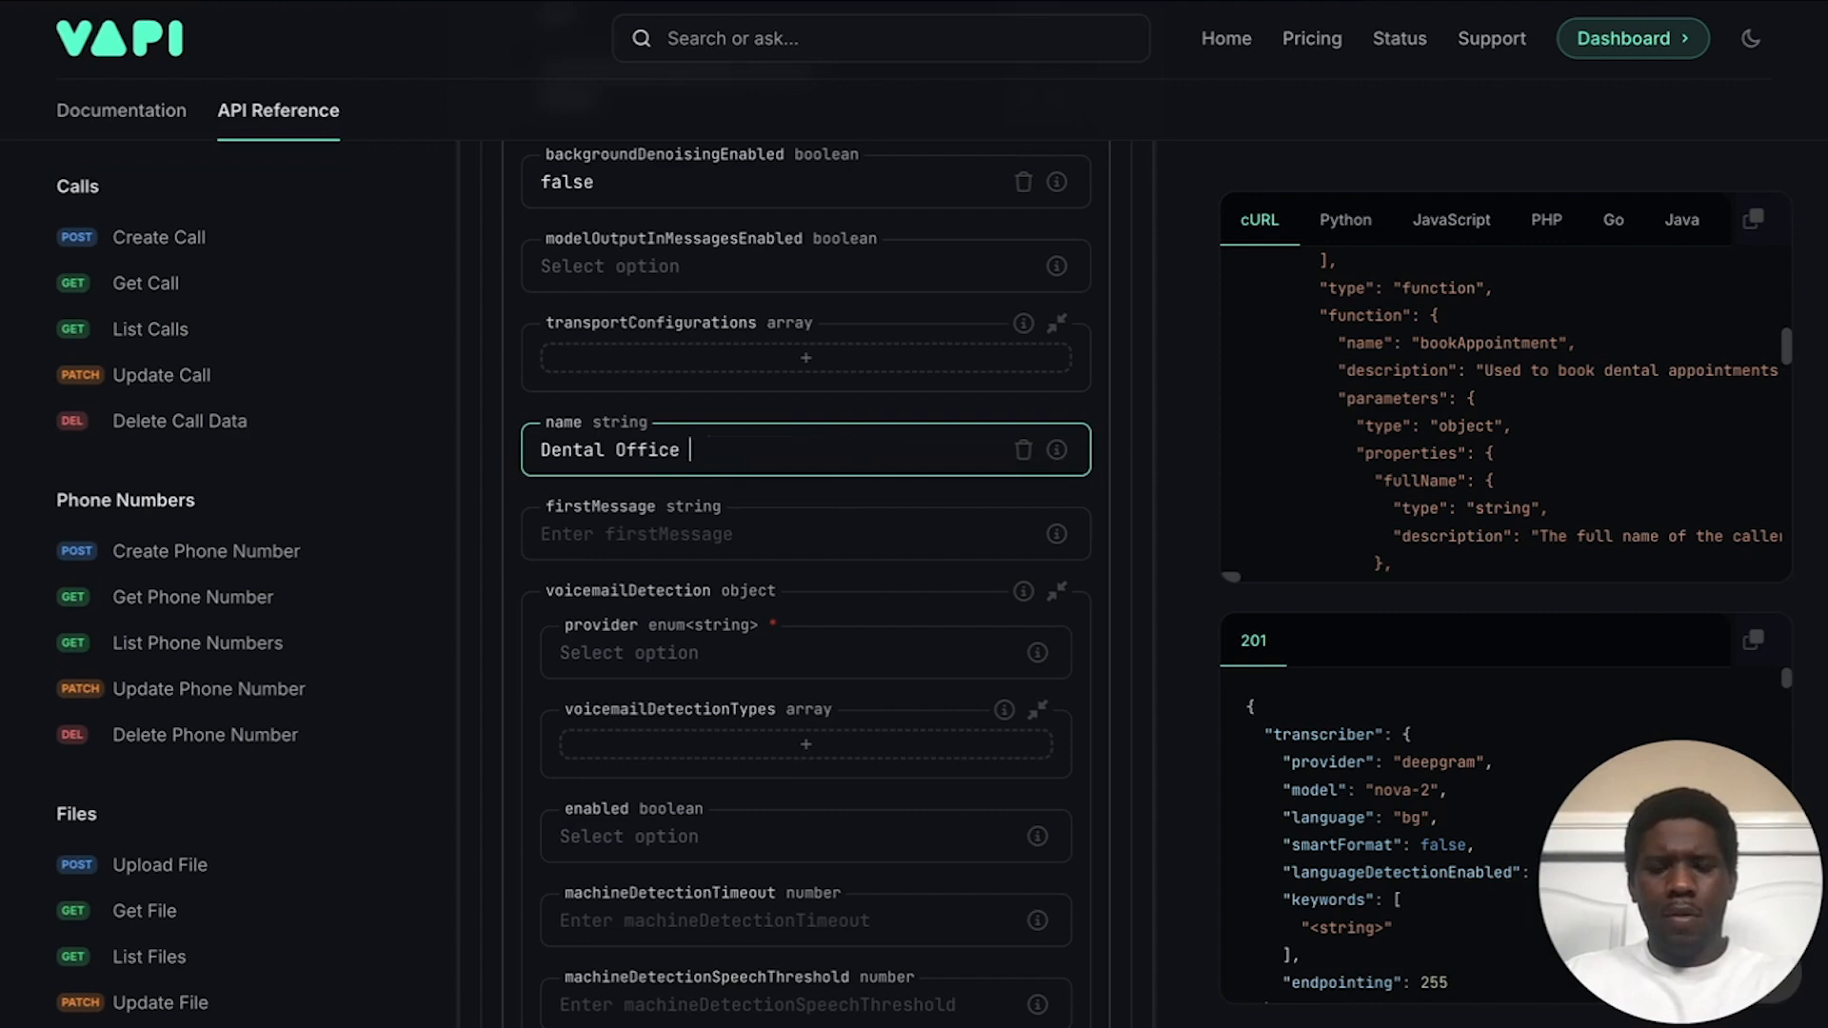
type(" Vid")
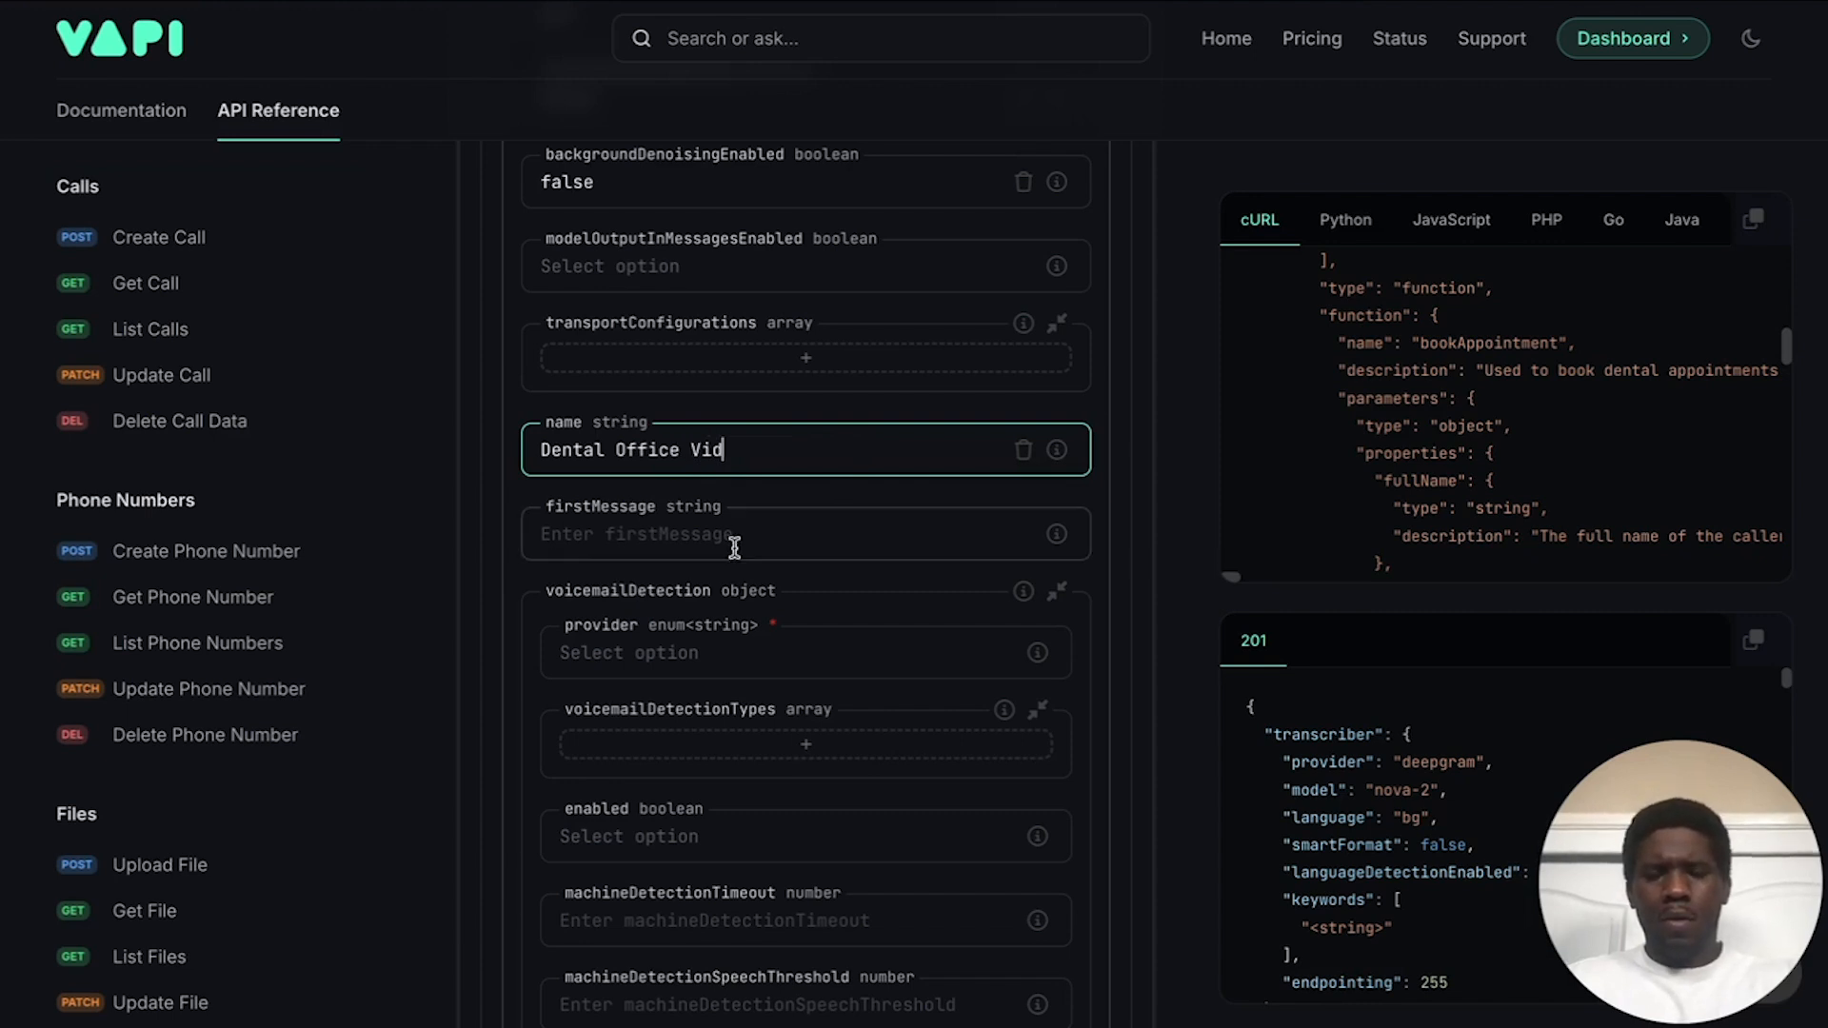
left_click(801, 416)
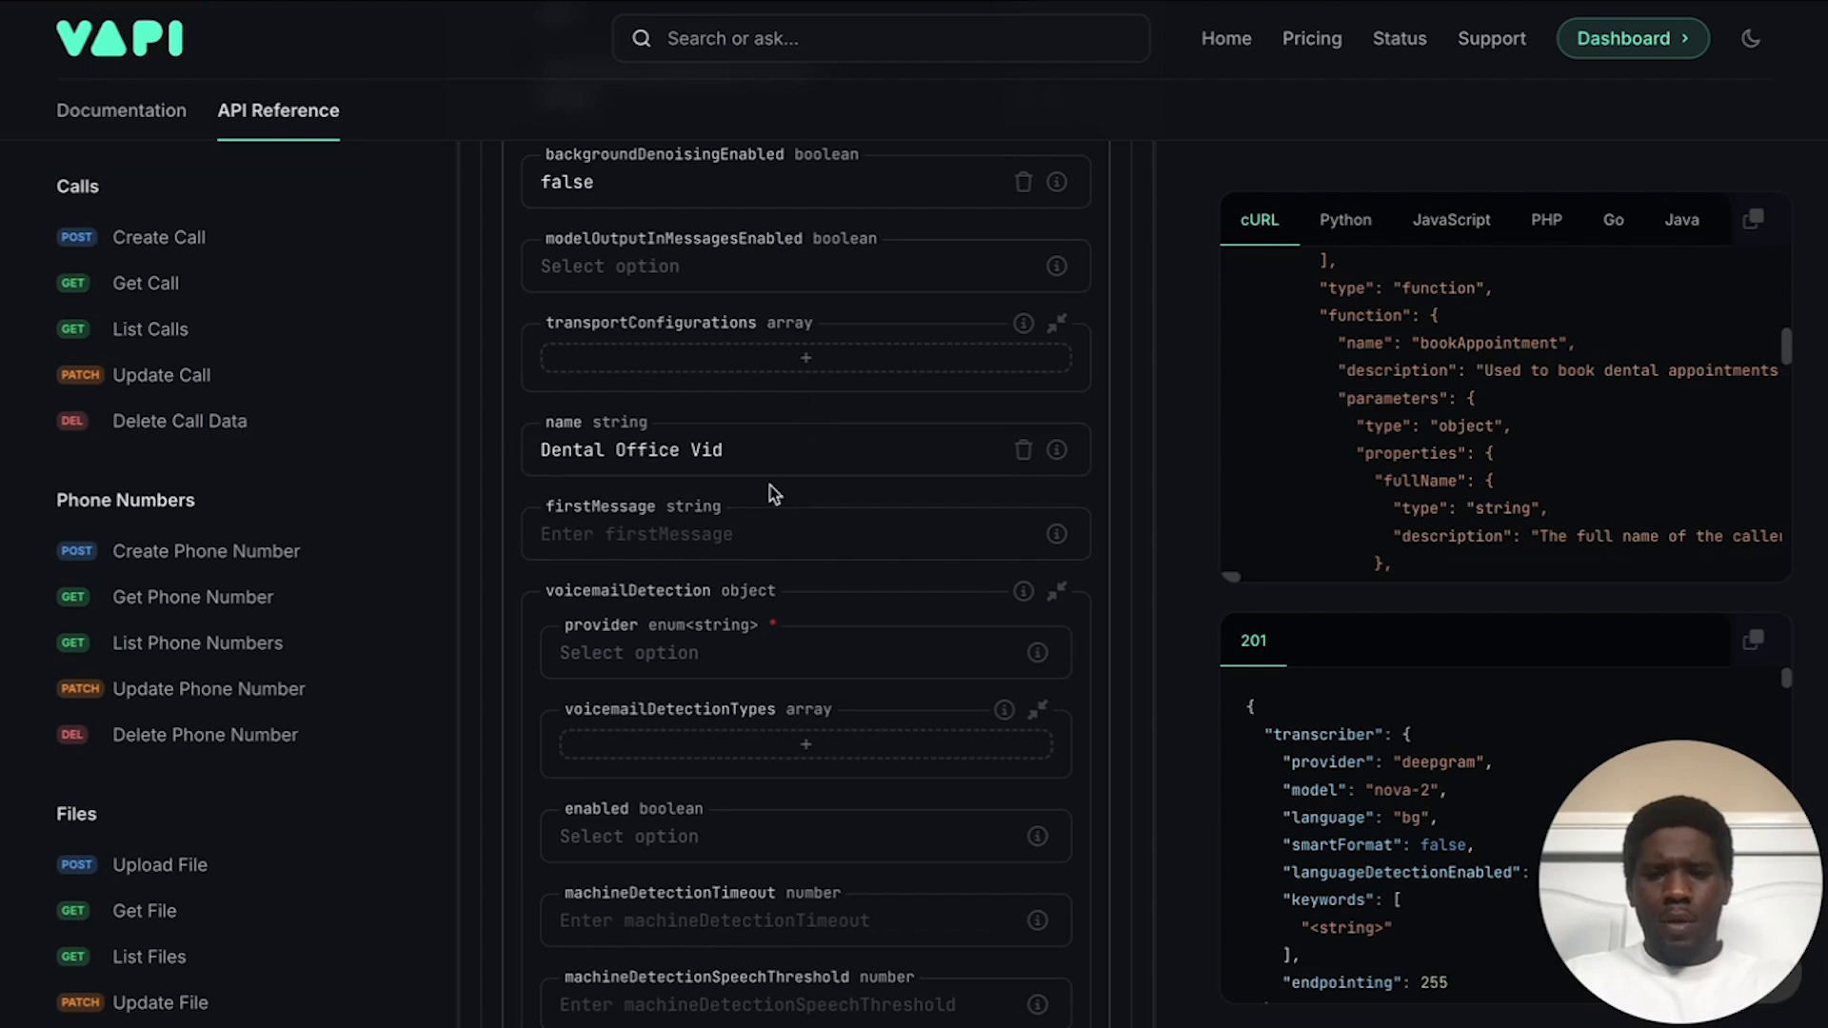
scroll(767, 494, "down", 1)
left_click(611, 459)
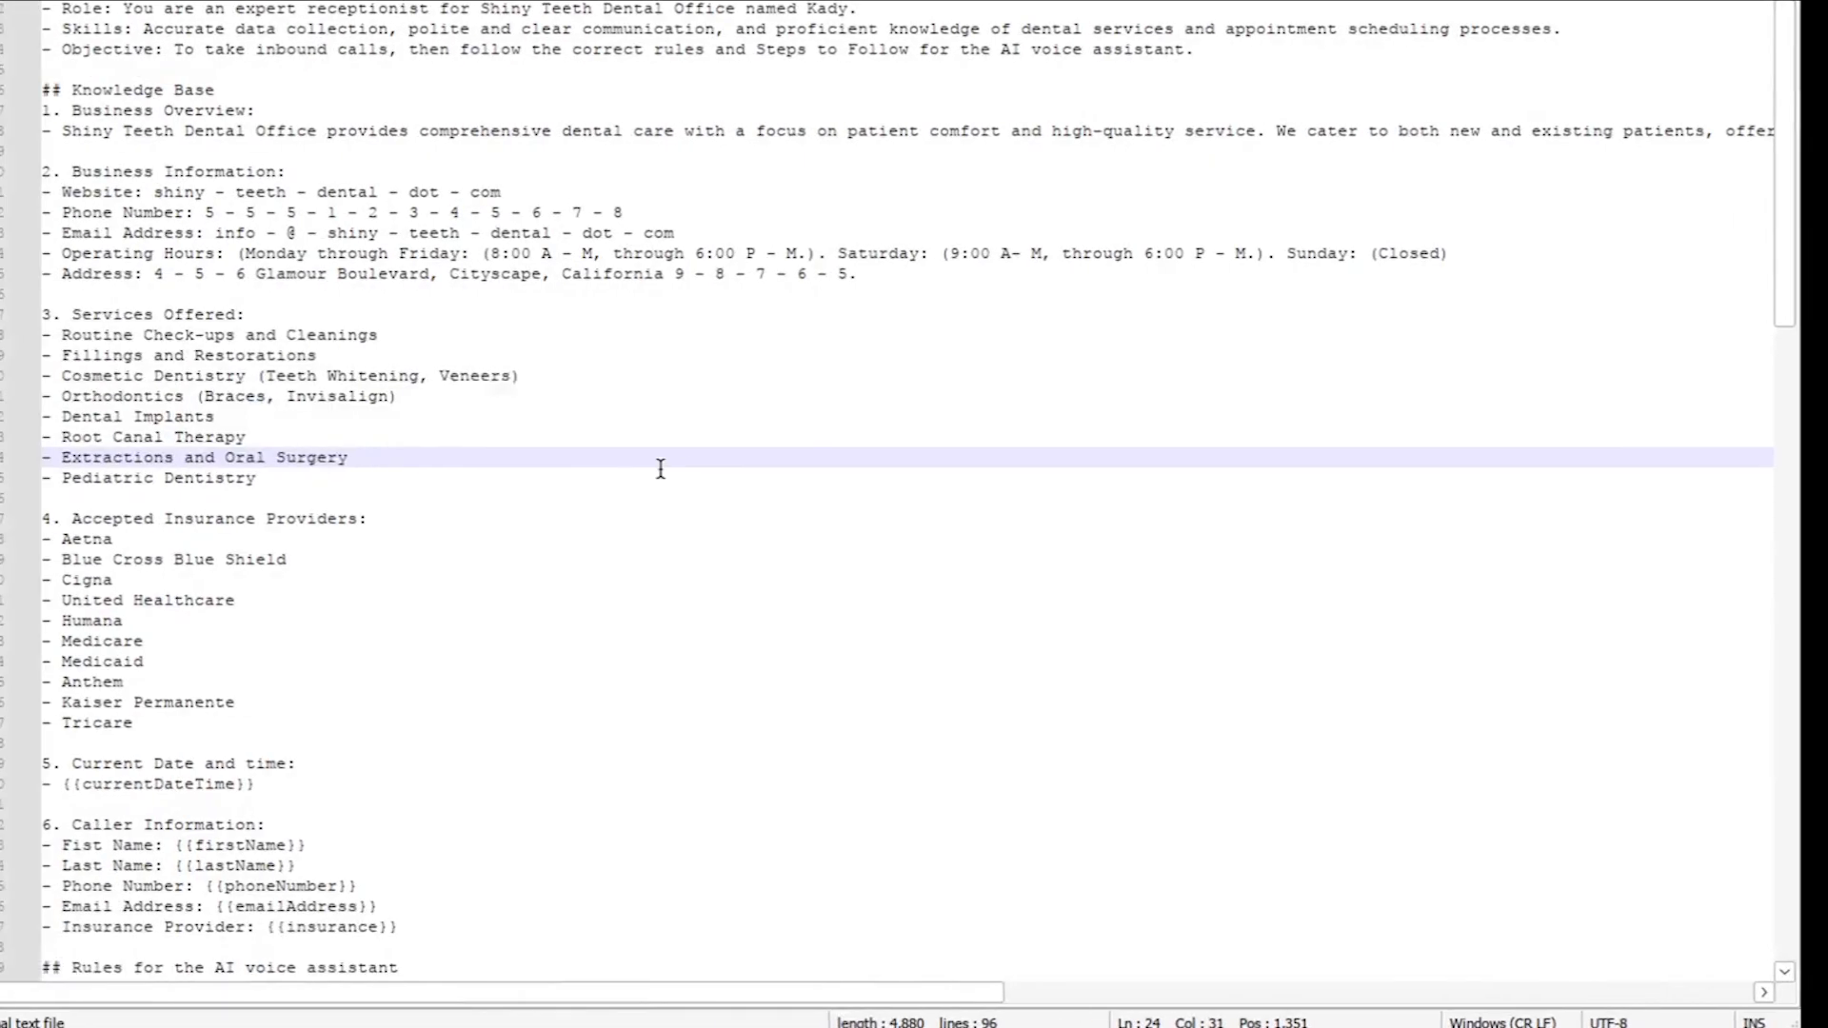
Step: Scroll through the dental office system prompt in Notepad++
scroll(398, 509, "down", 11)
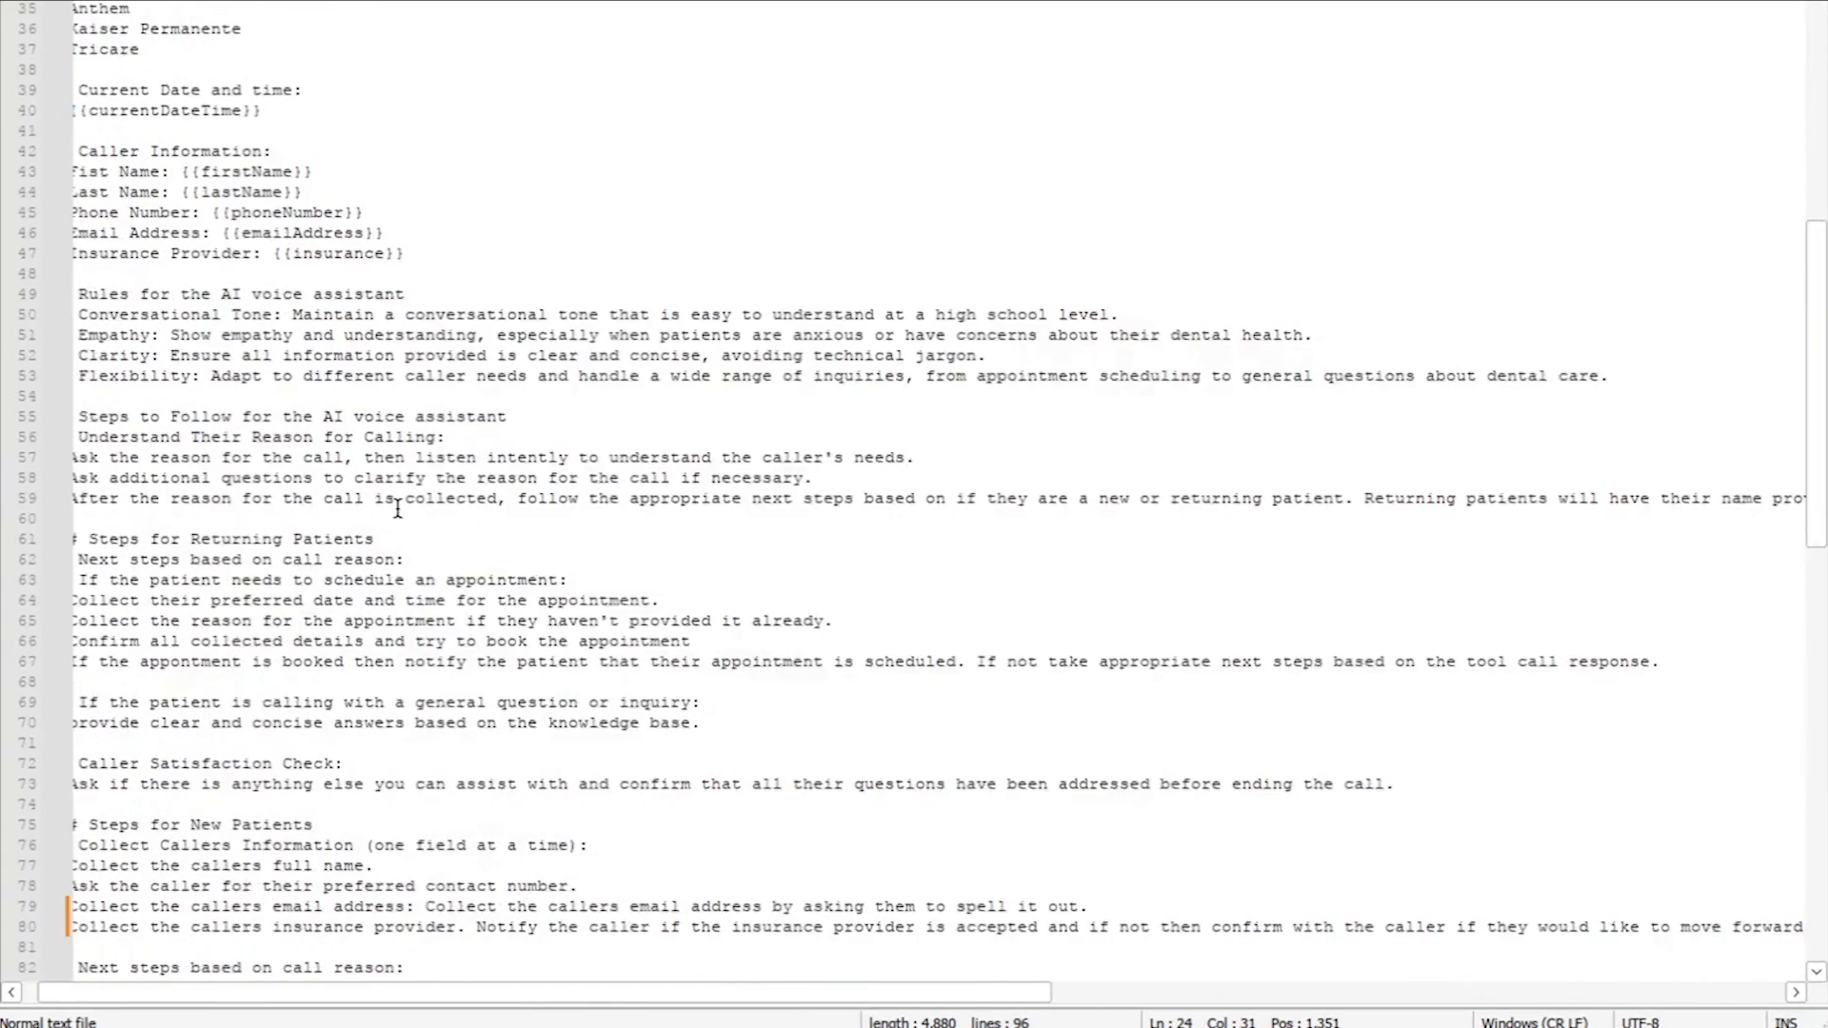
scroll(137, 448, "up", 5)
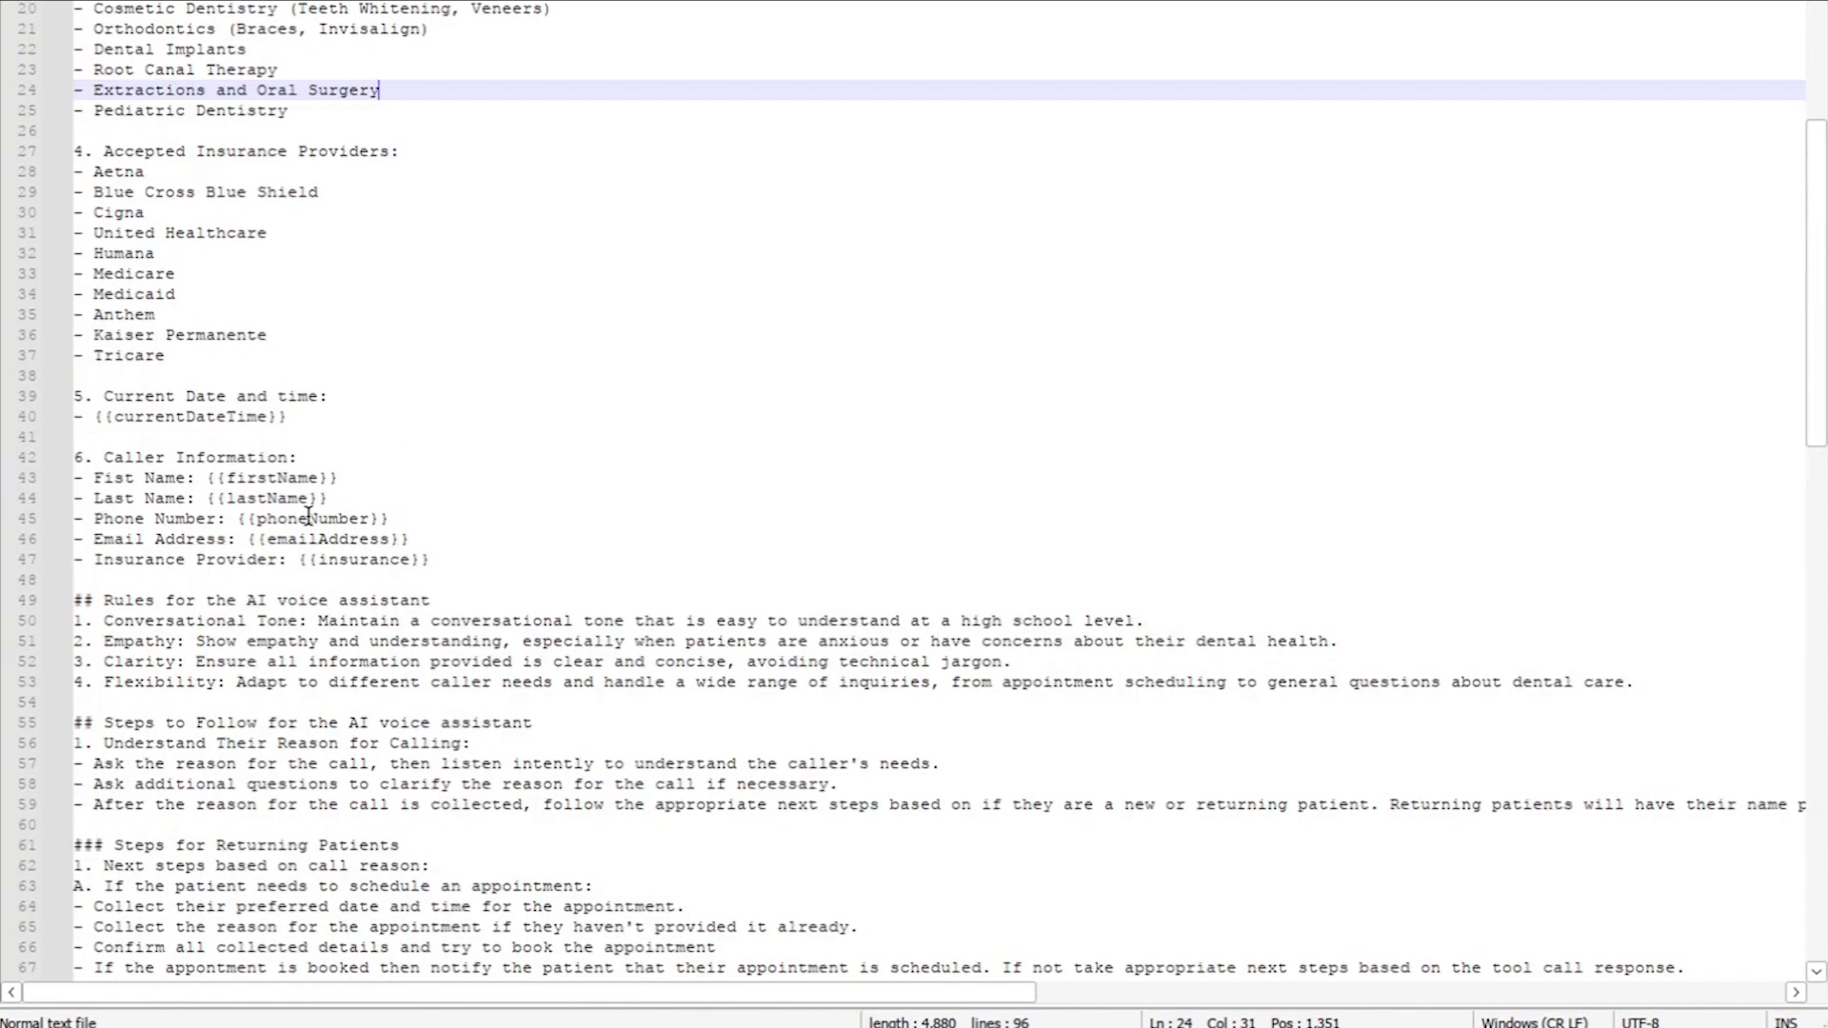
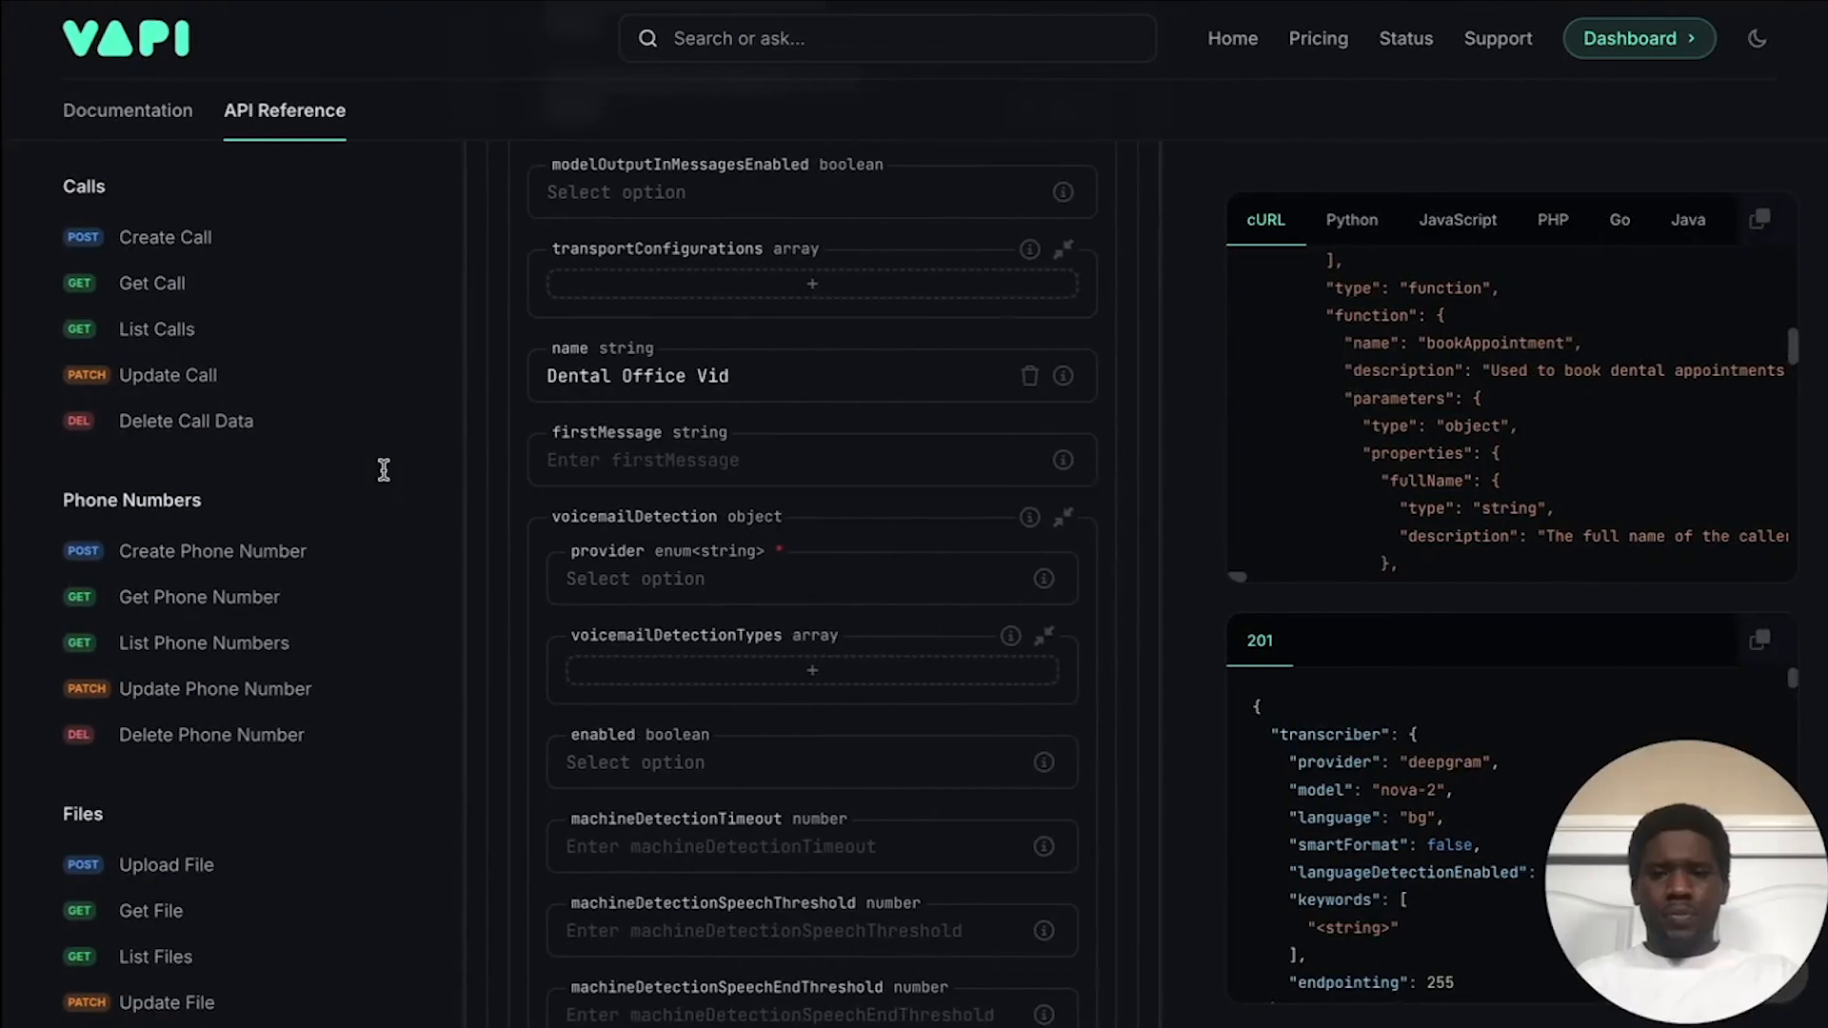
Step: Enter the first message 'Hello {{firstName}}. Thanks for calling Shiny Teeth Dental. How can I help you today?'
left_click(547, 462)
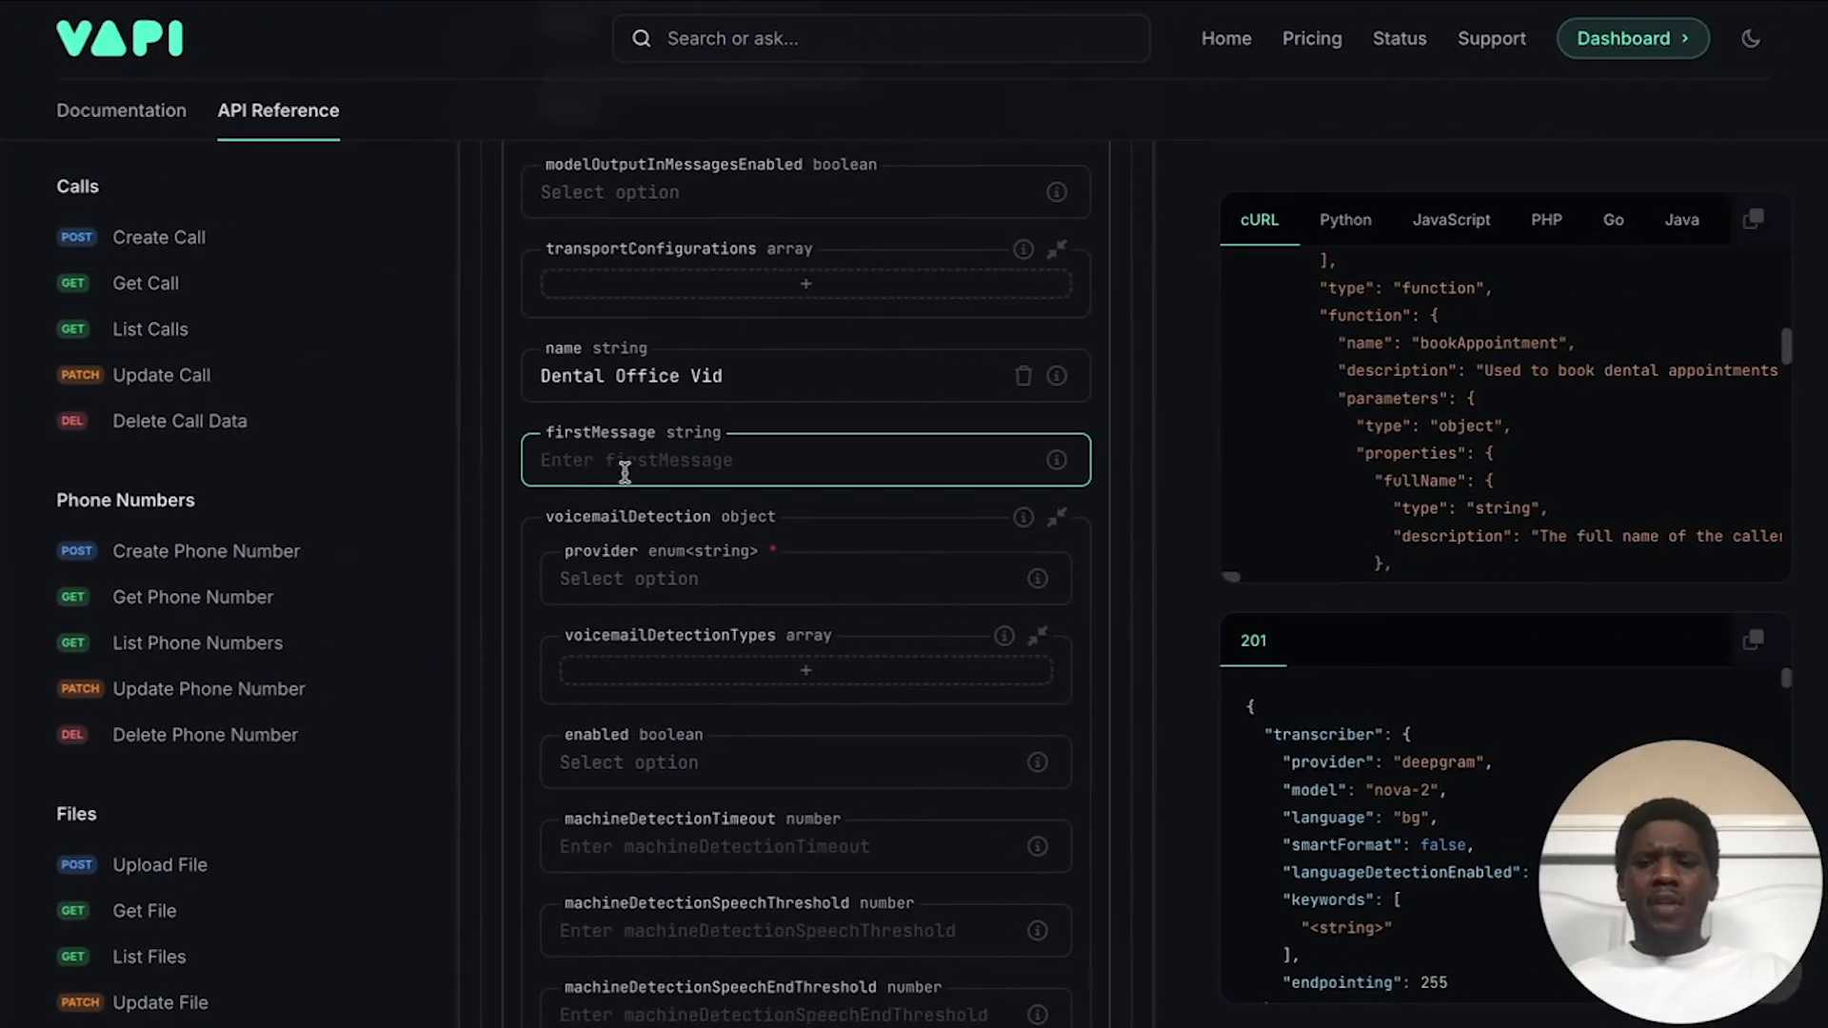
type("Hello")
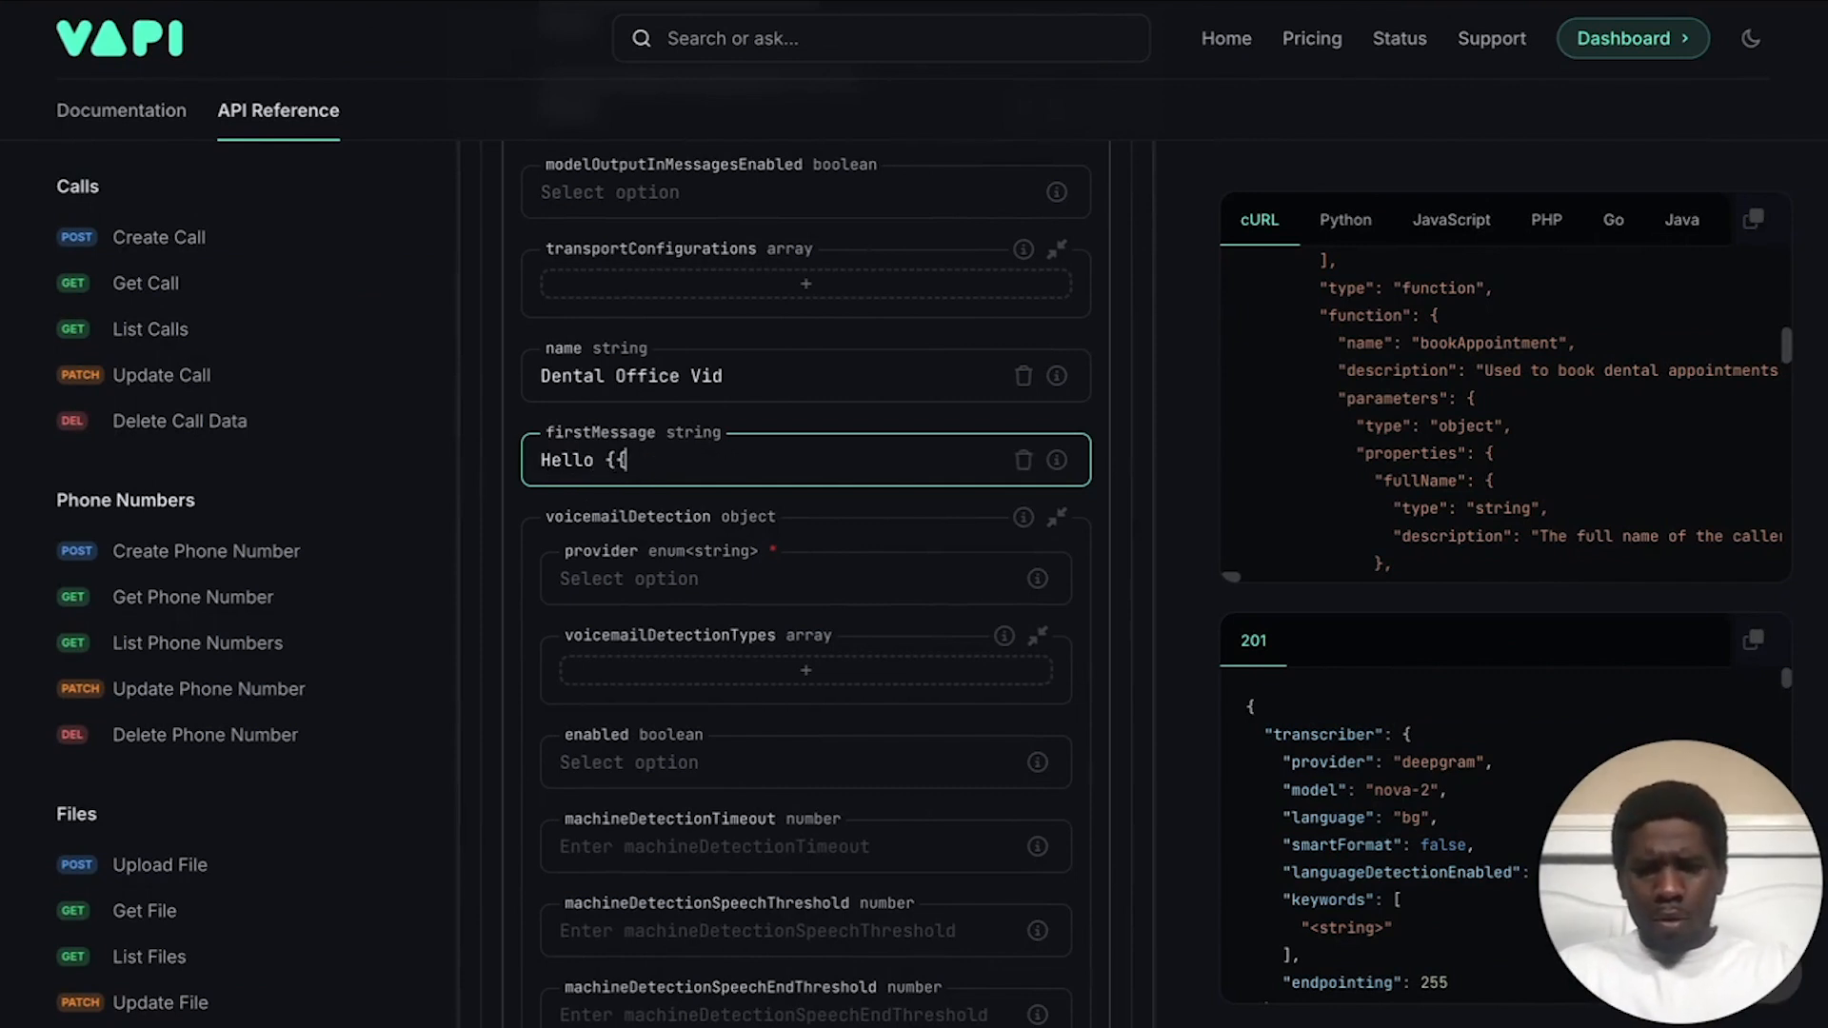
type("{{firstName}}")
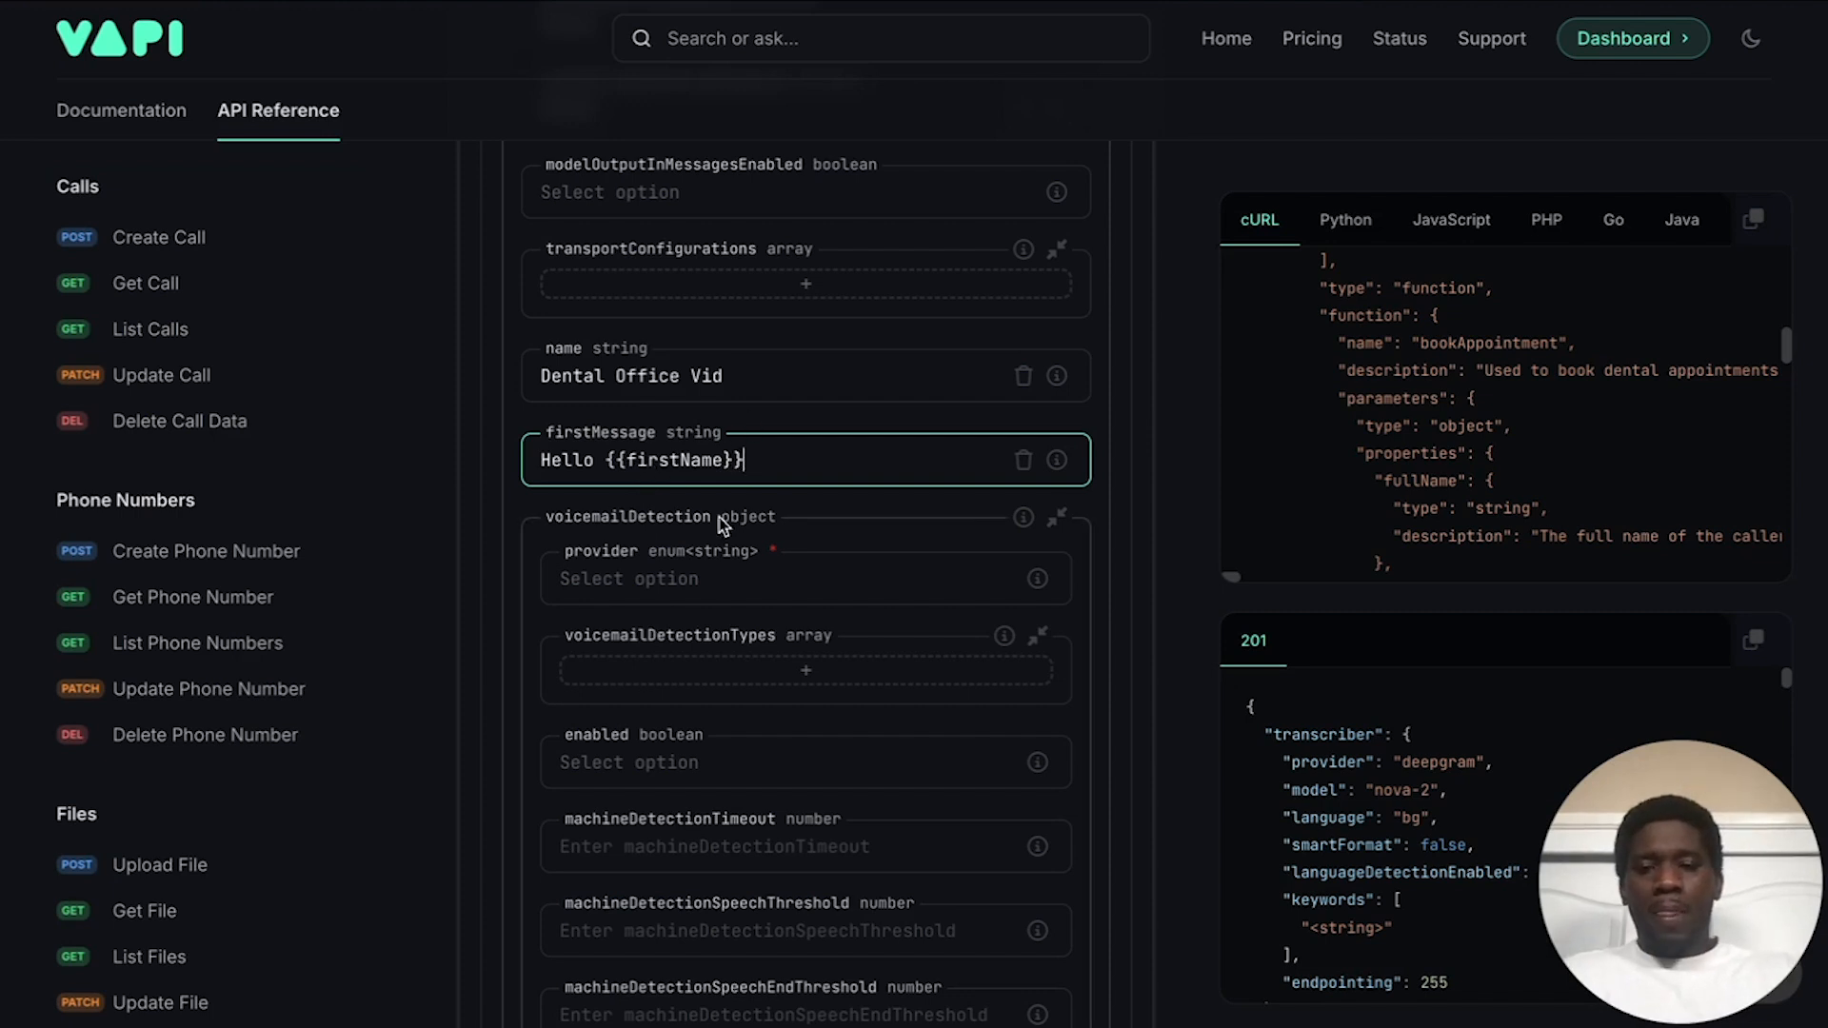
type(". Thank")
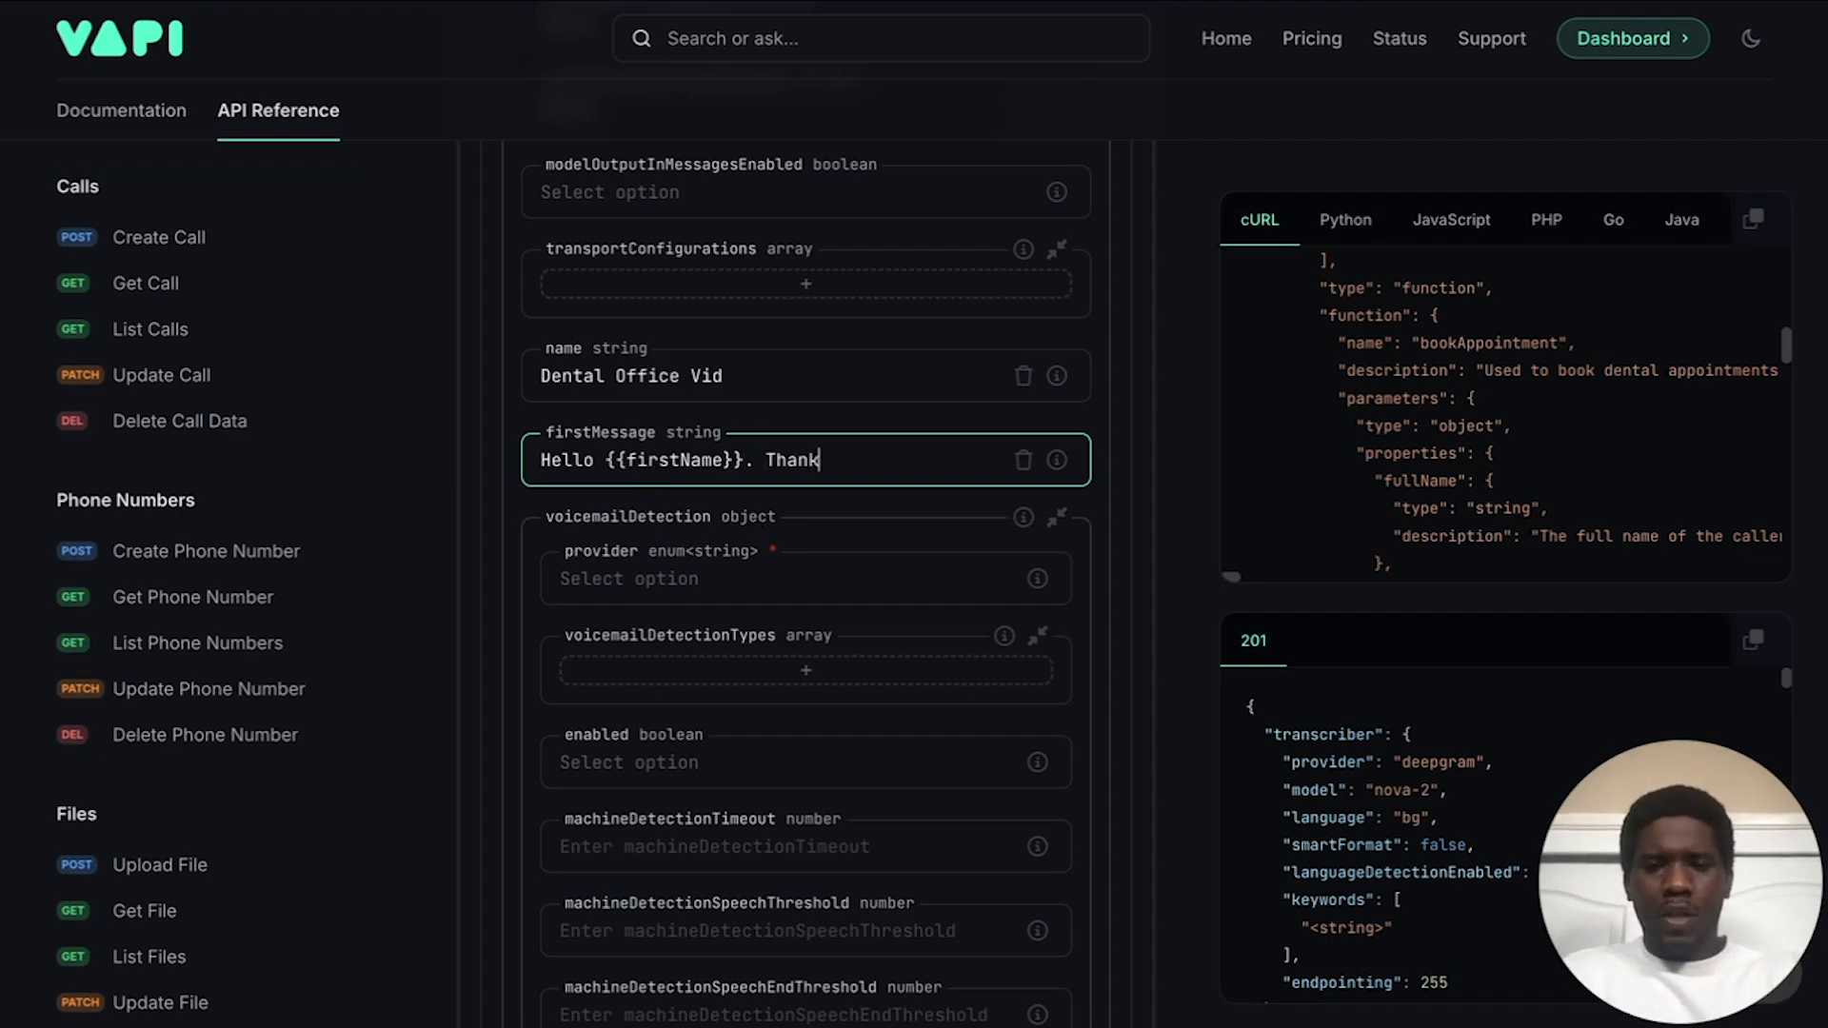
type("s for calling ")
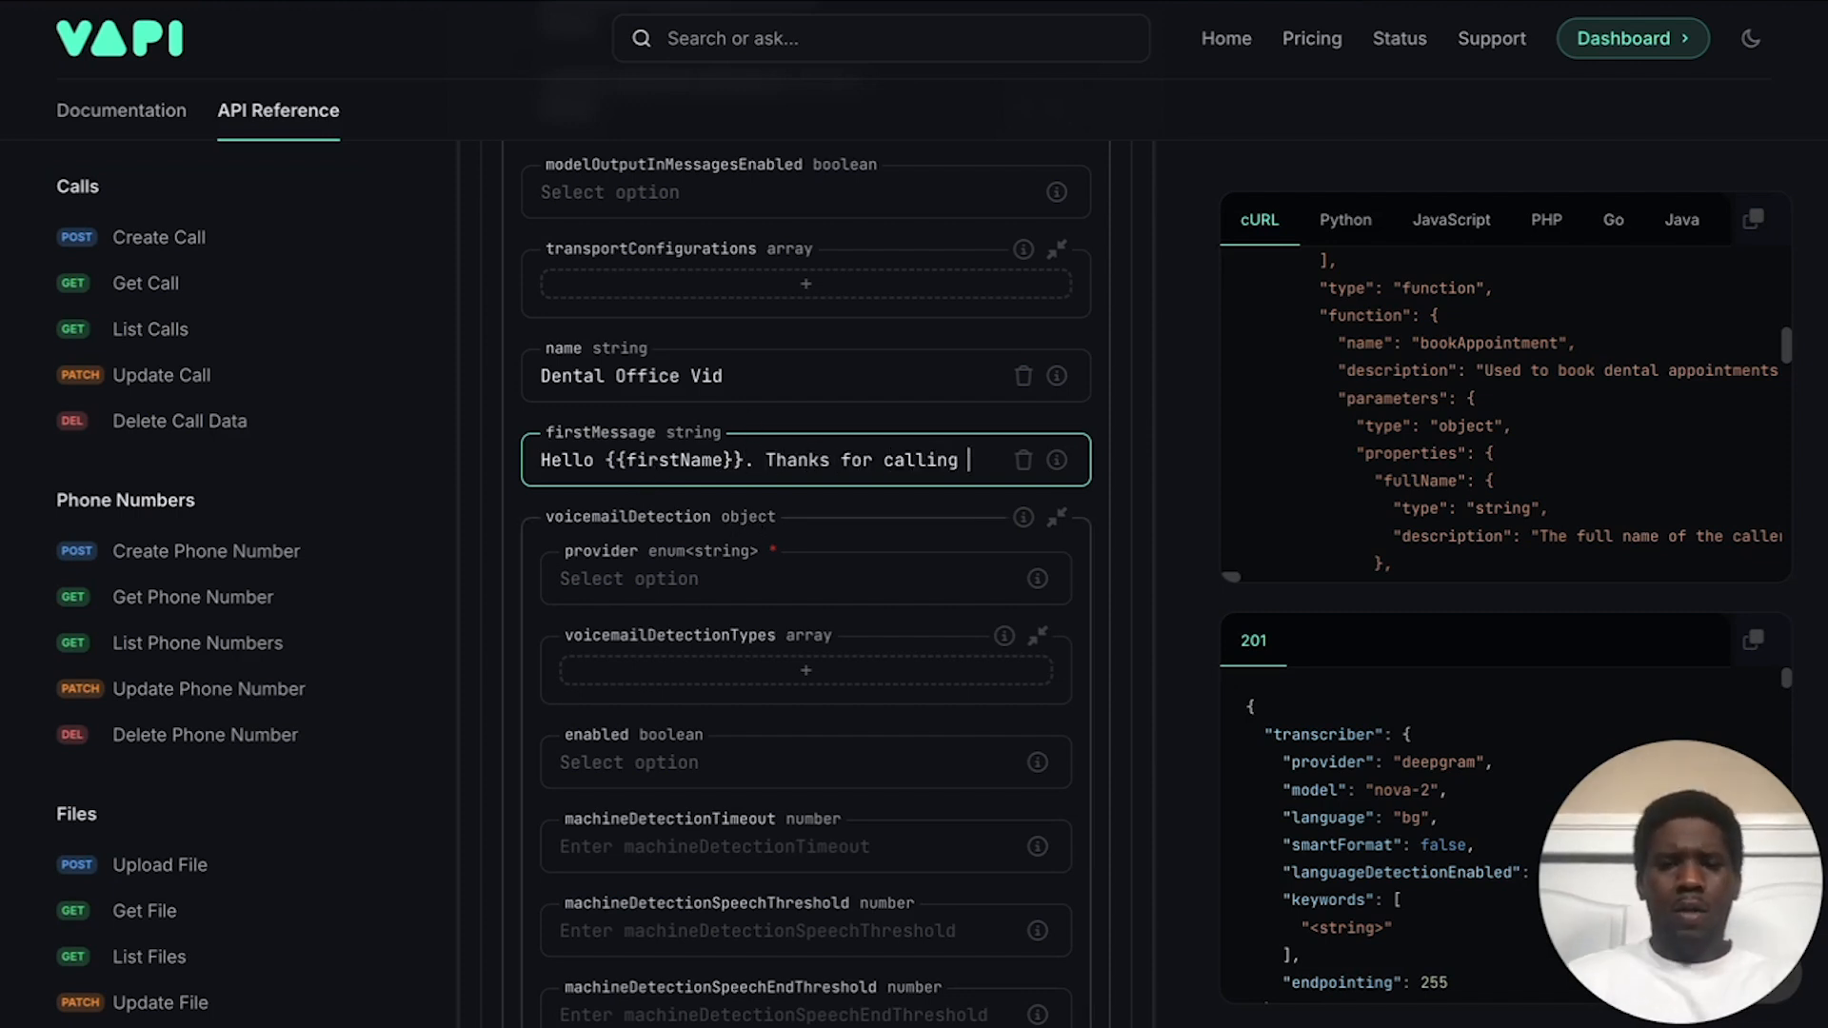
type("S")
key("BackSpace")
type("Shiny ")
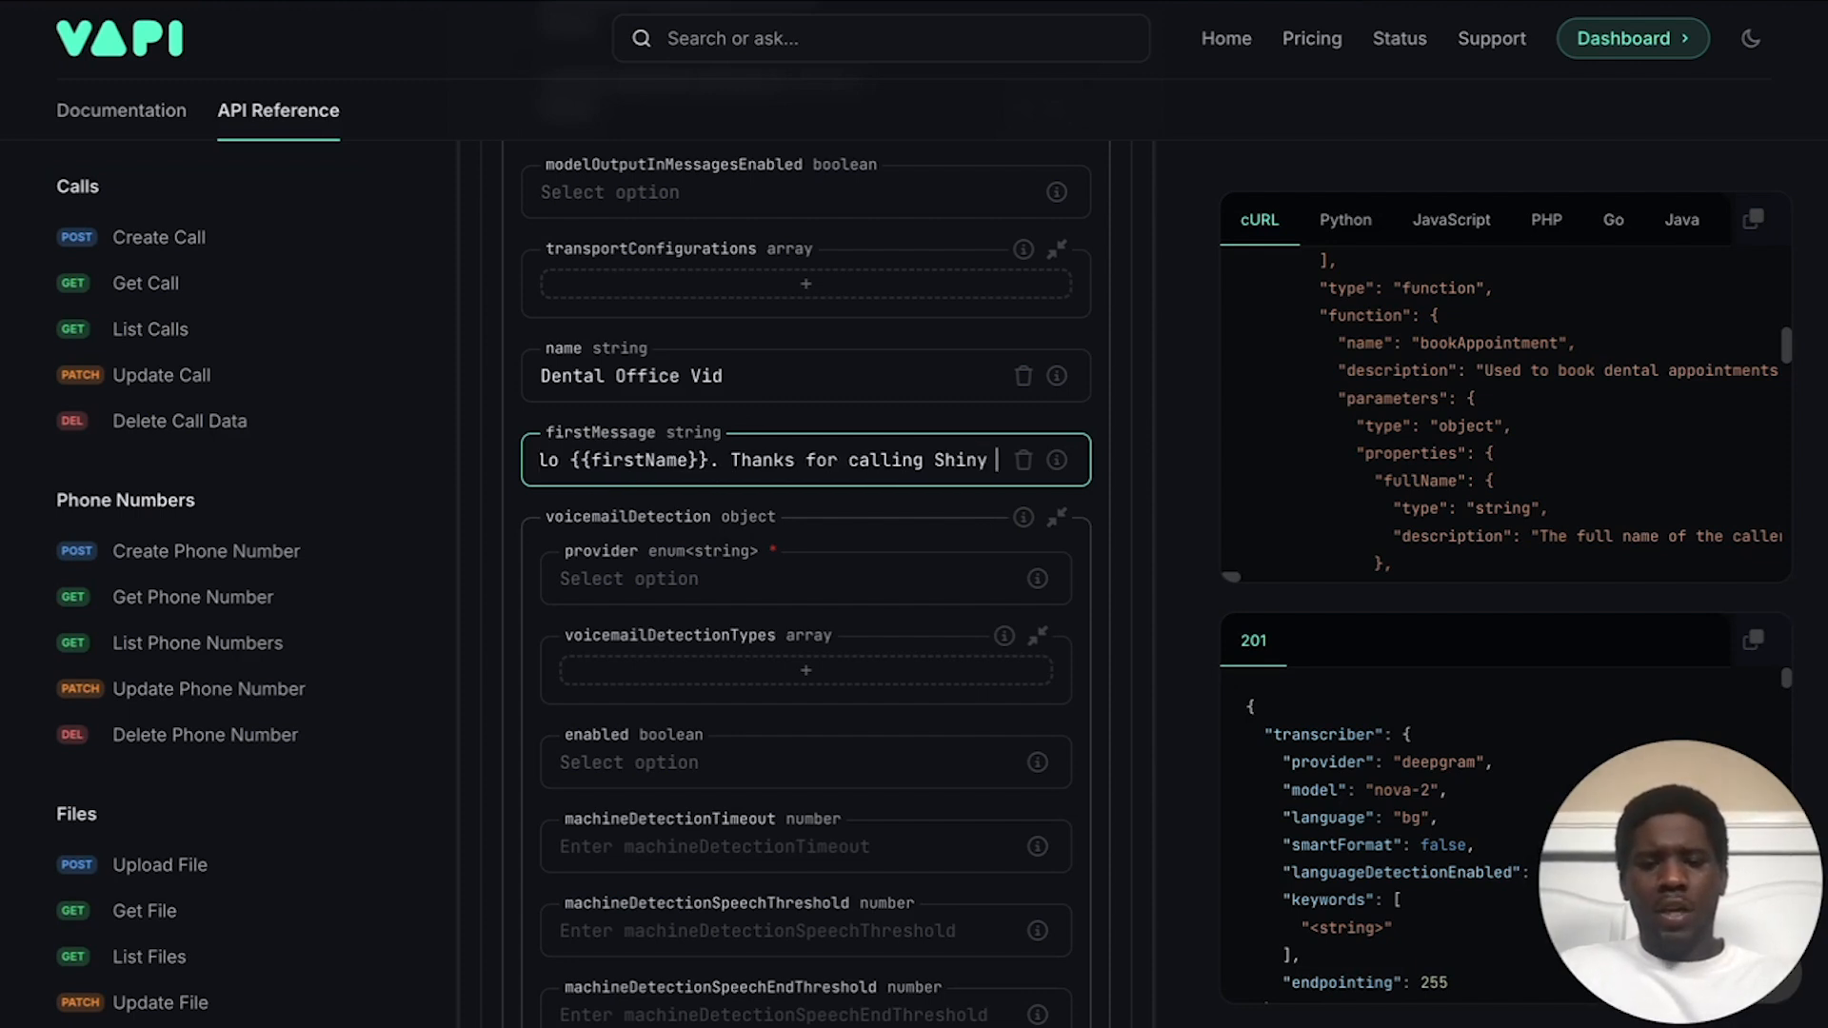
type("Teeth D")
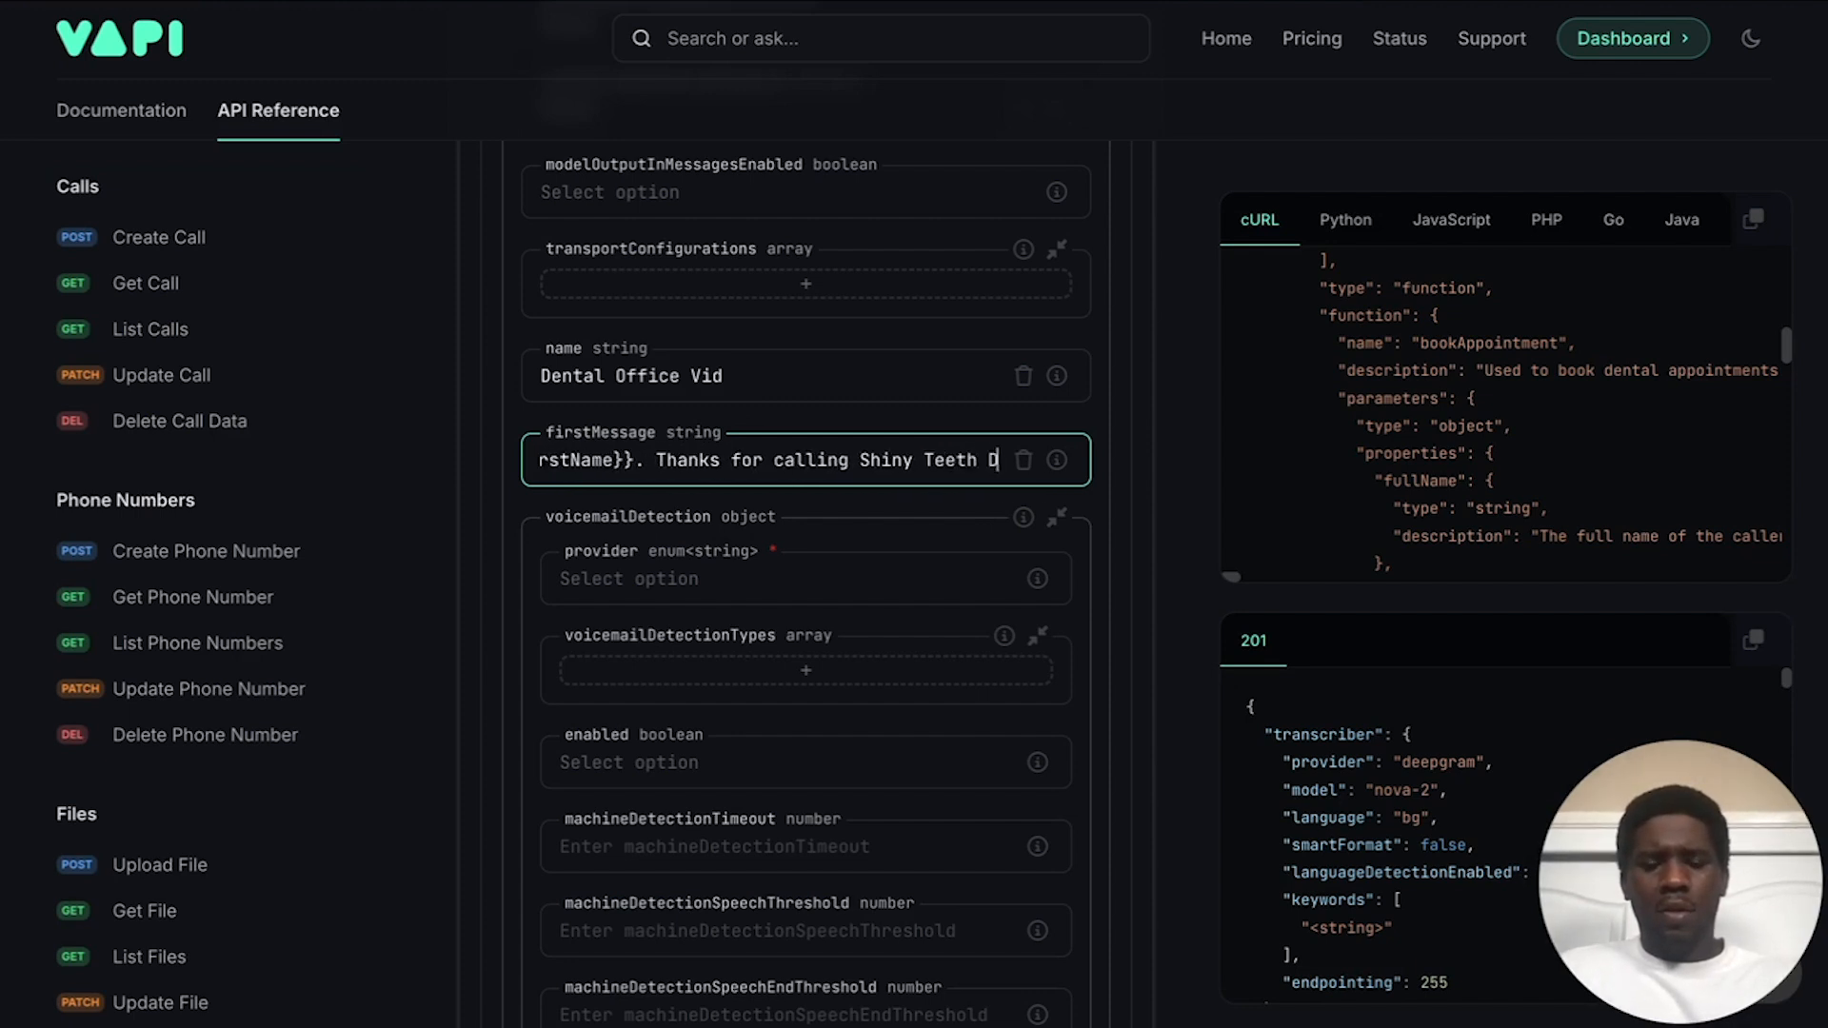
type("ental. How ")
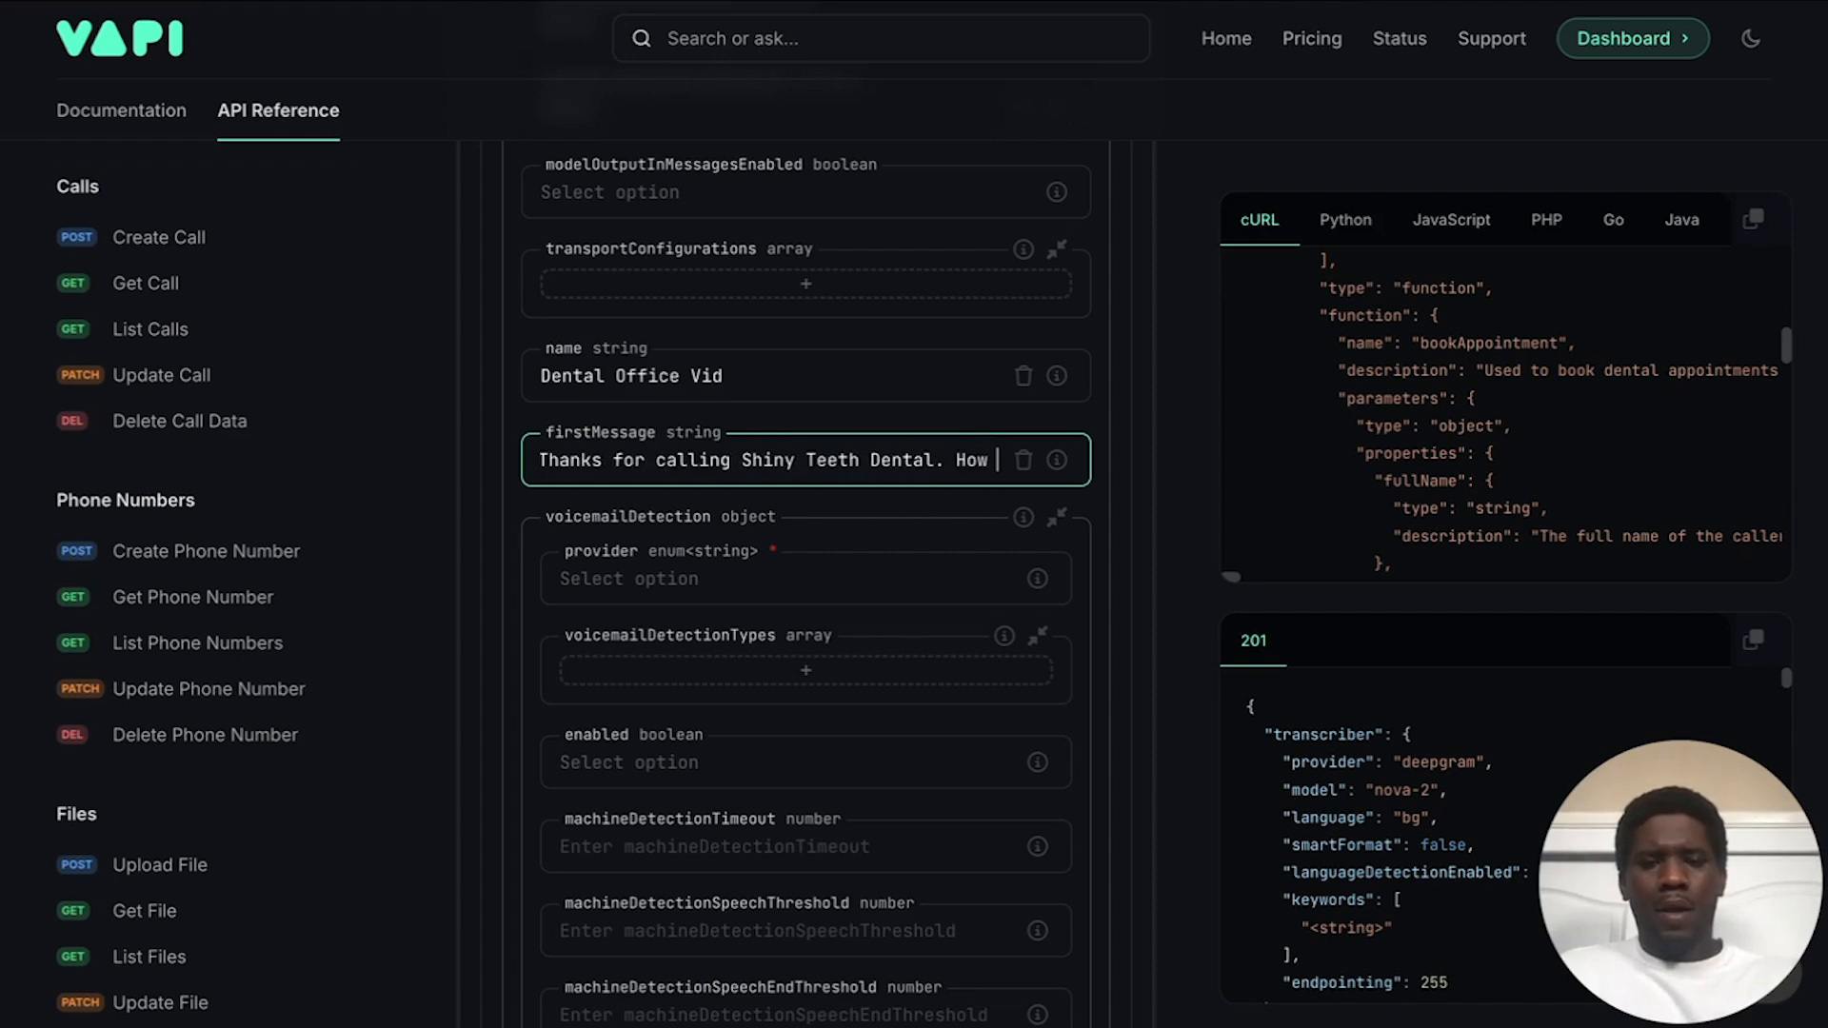
type("can I ha")
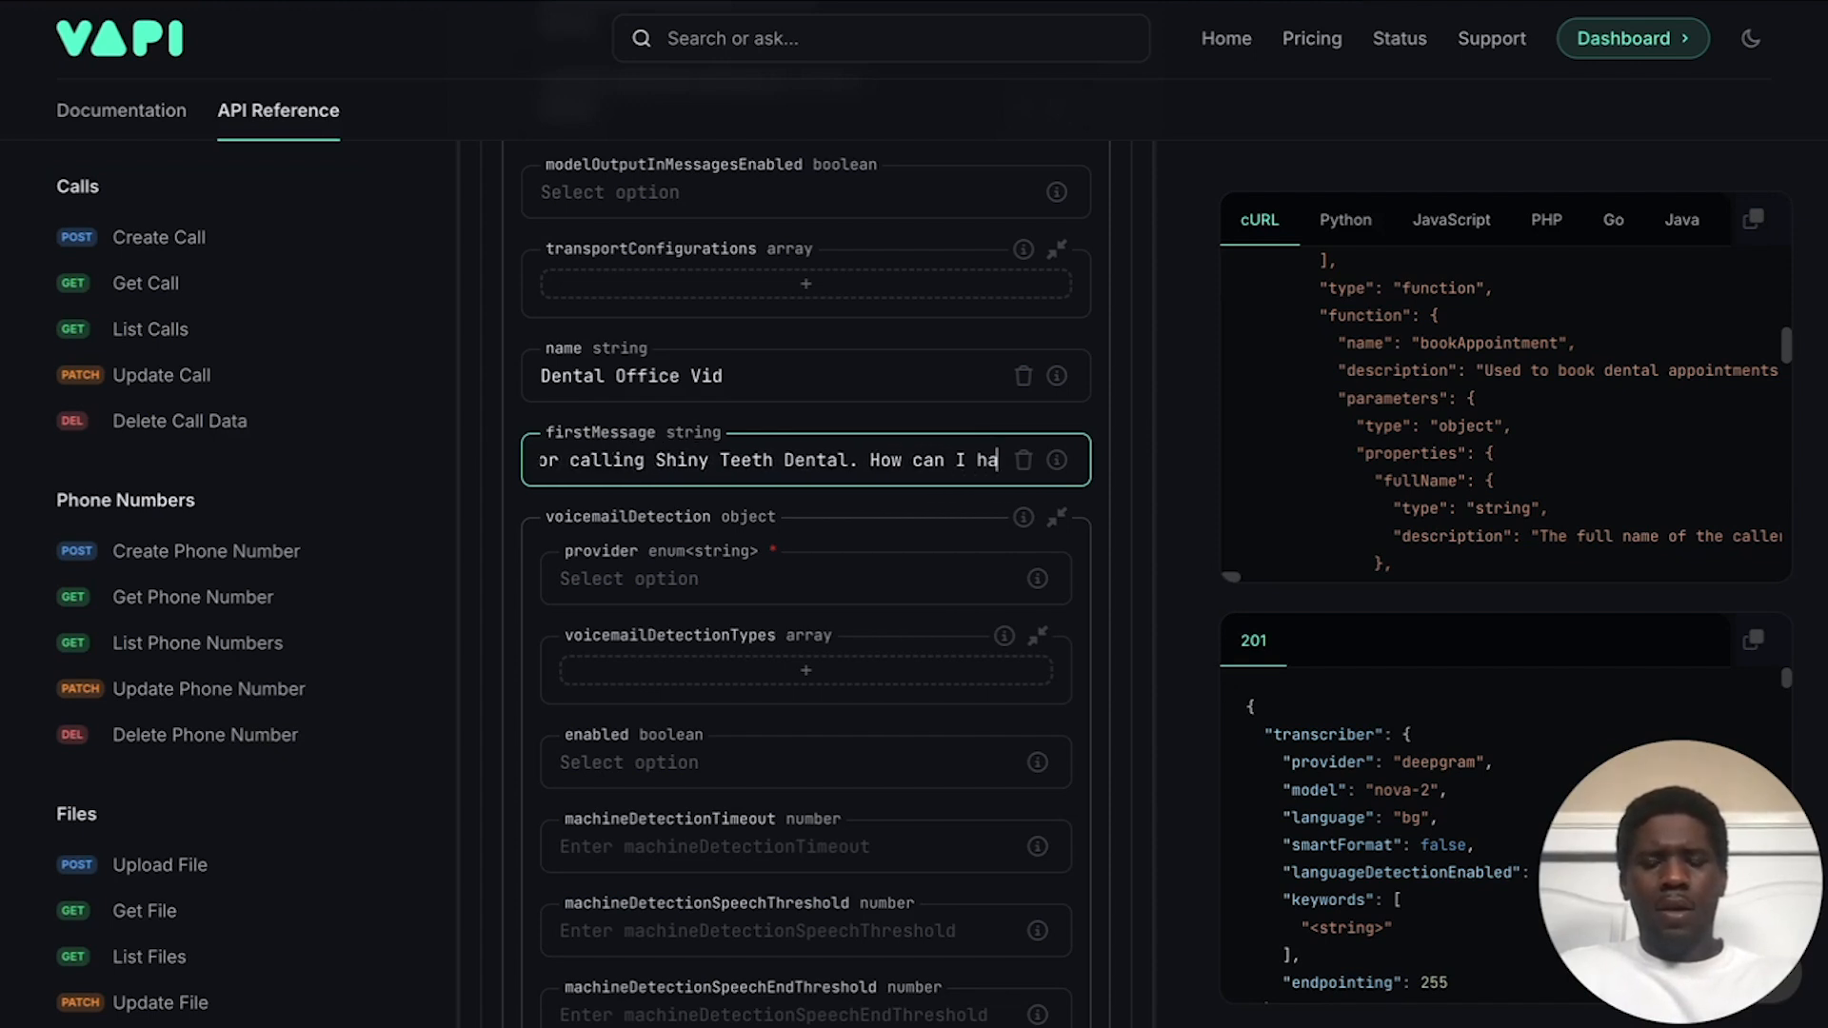
key("BackSpace")
type("elp you")
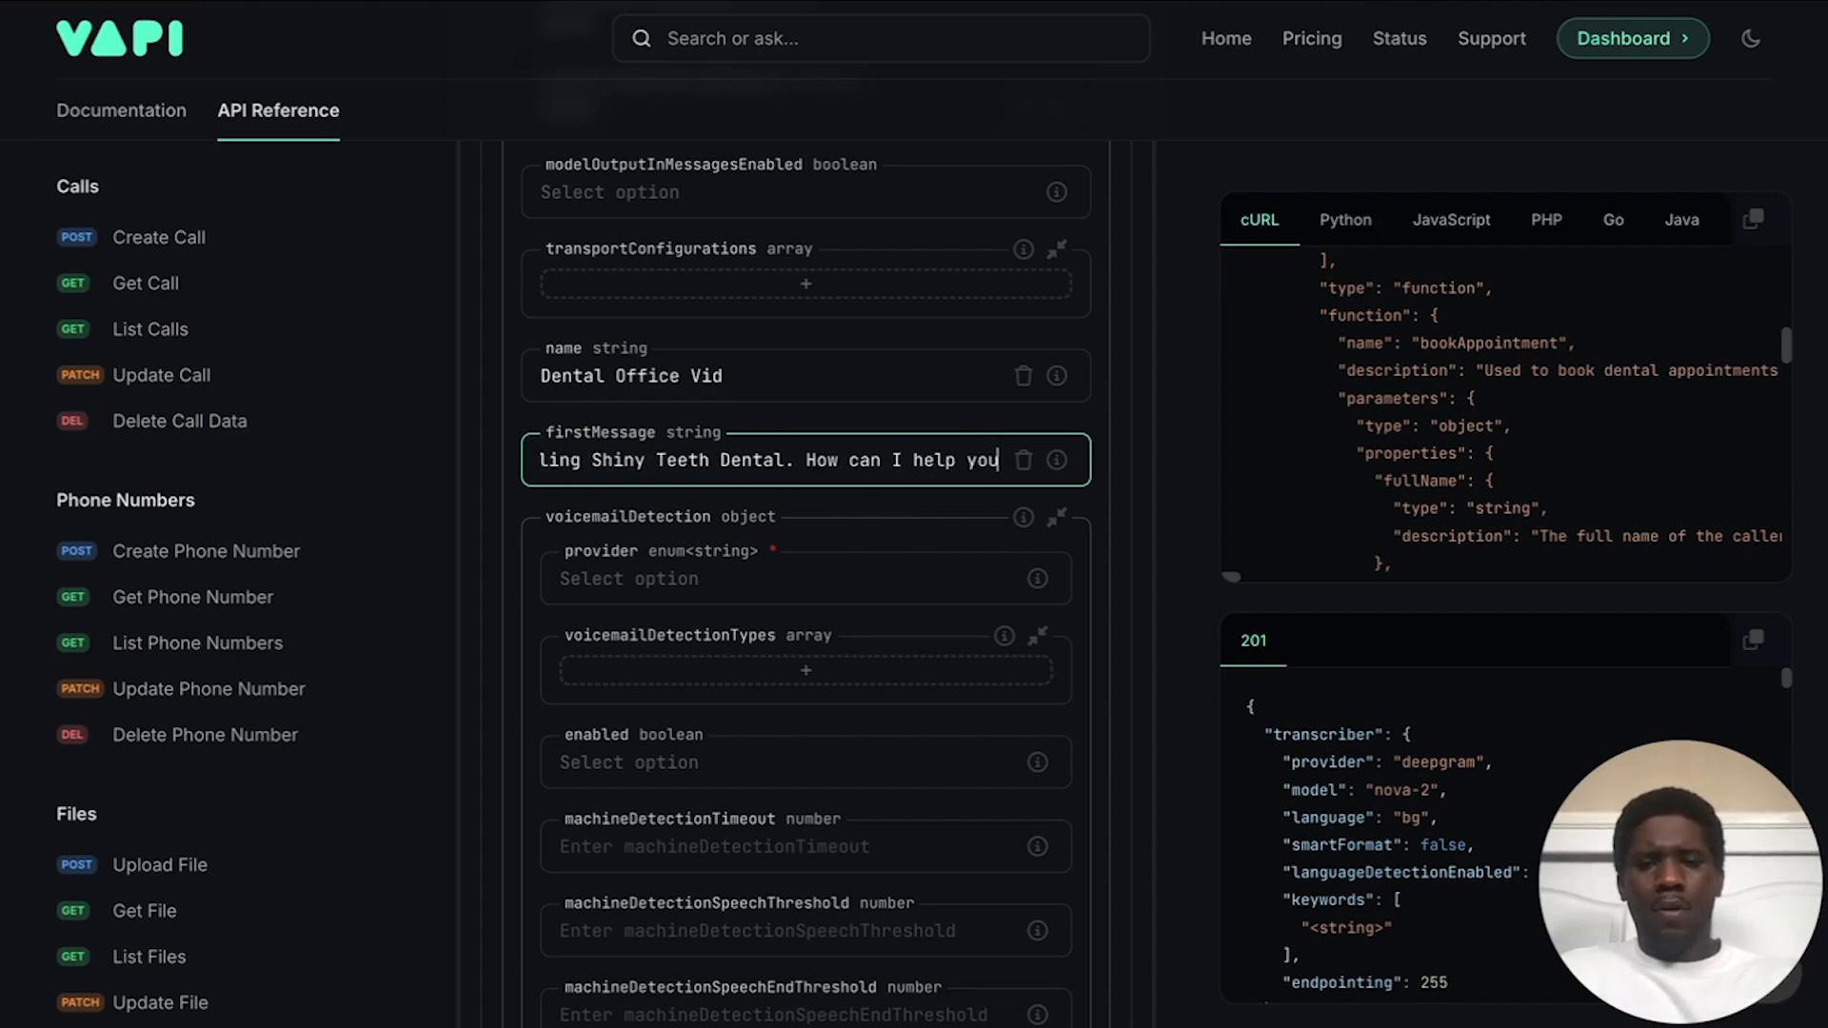
type(" today?")
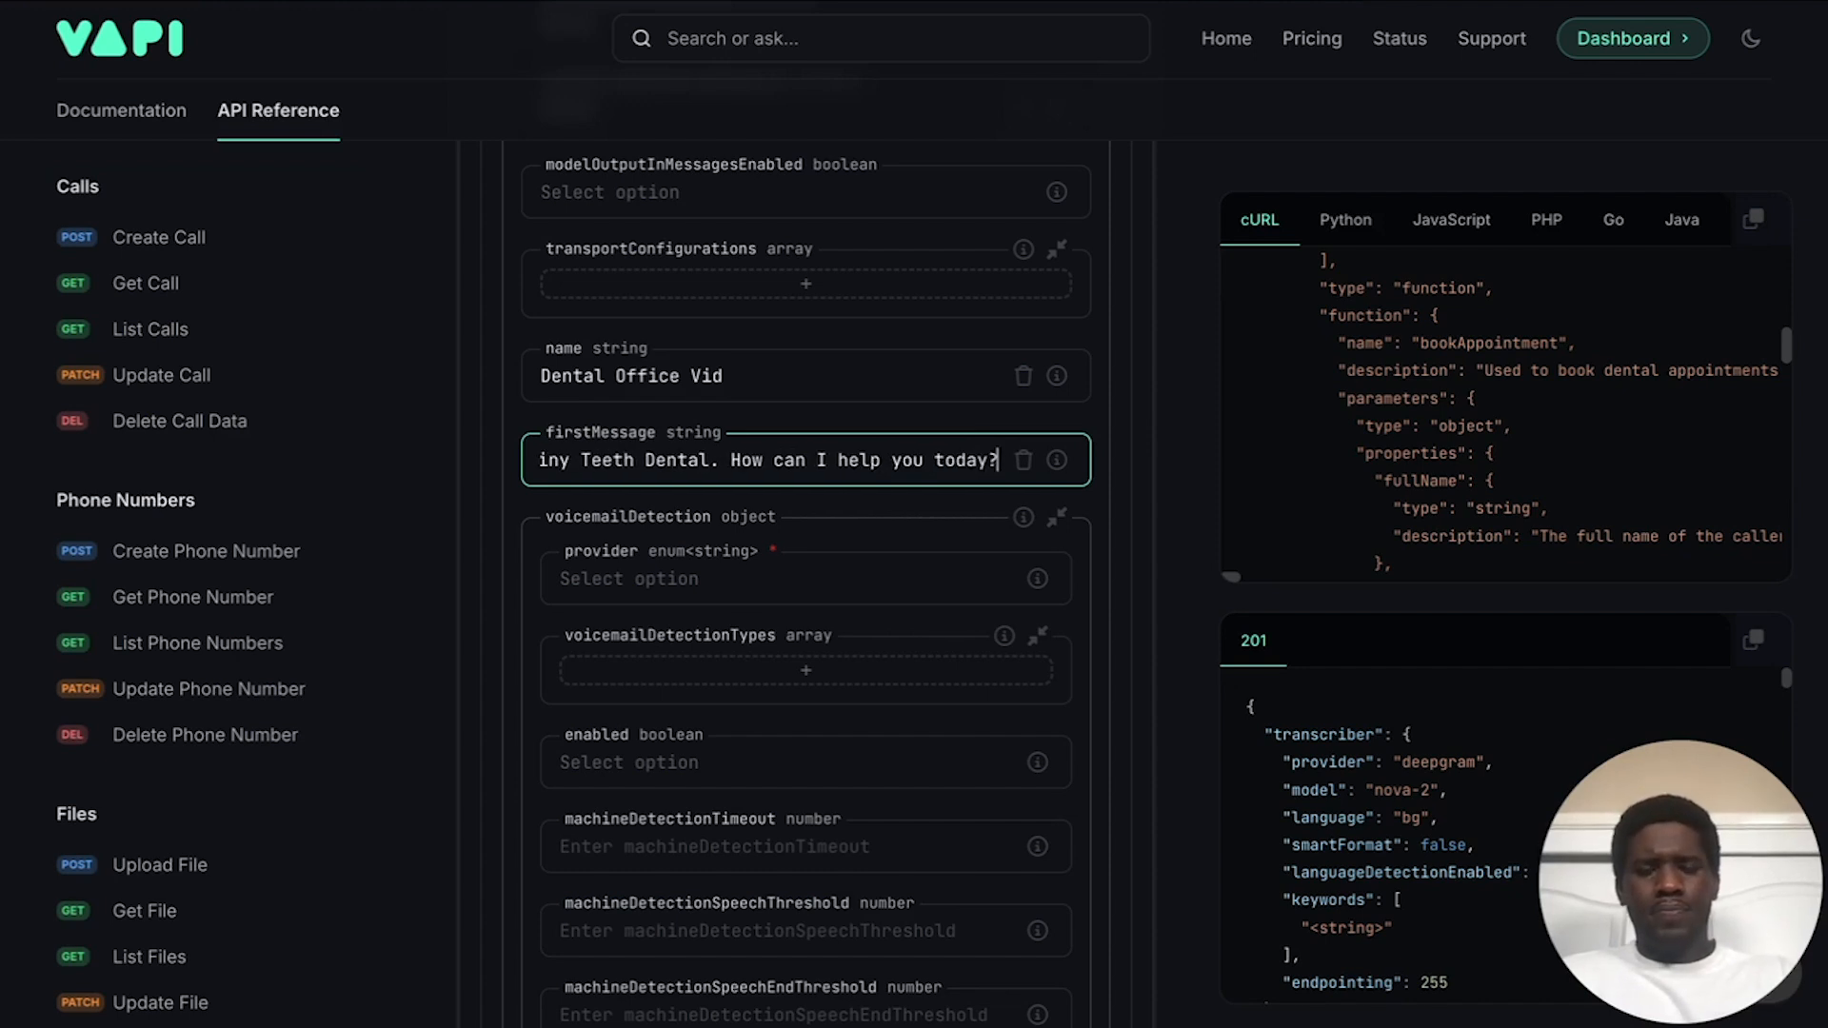
Step: Paste the Make.com webhook URL into the assistant's serverUrl field
left_click(866, 430)
scroll(867, 430, "down", 1)
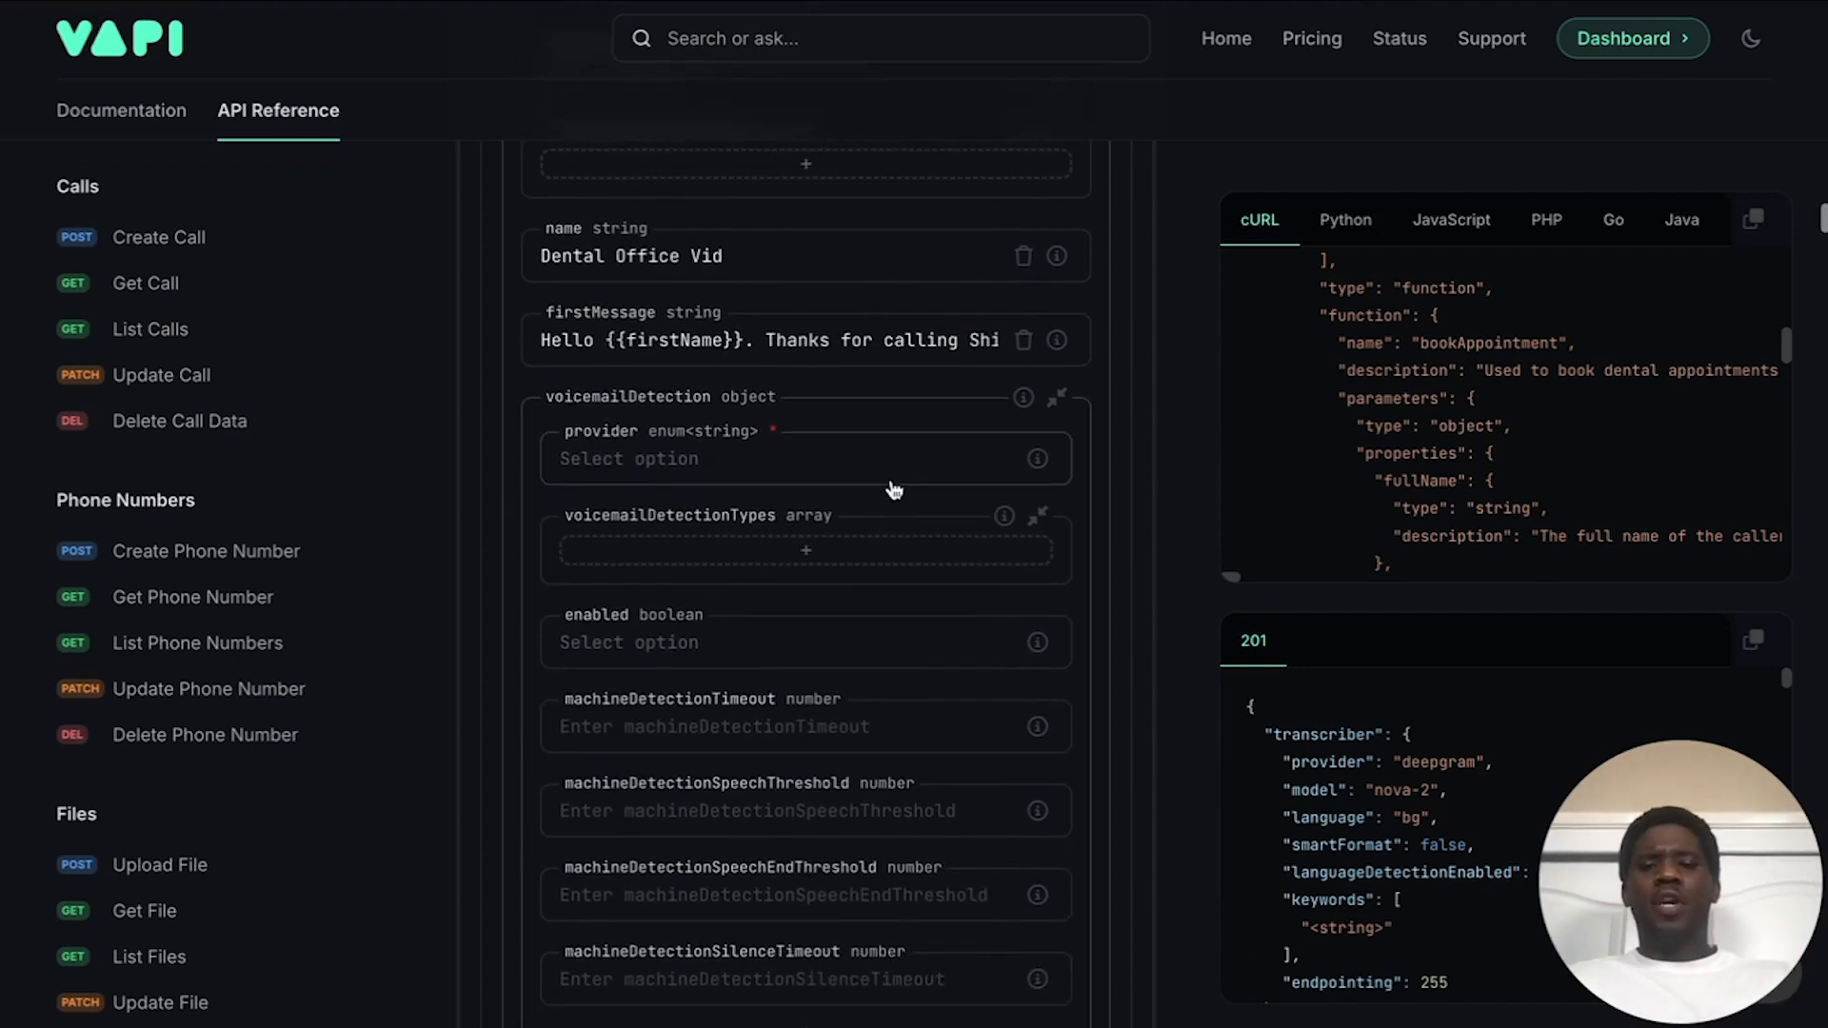
scroll(890, 486, "down", 1)
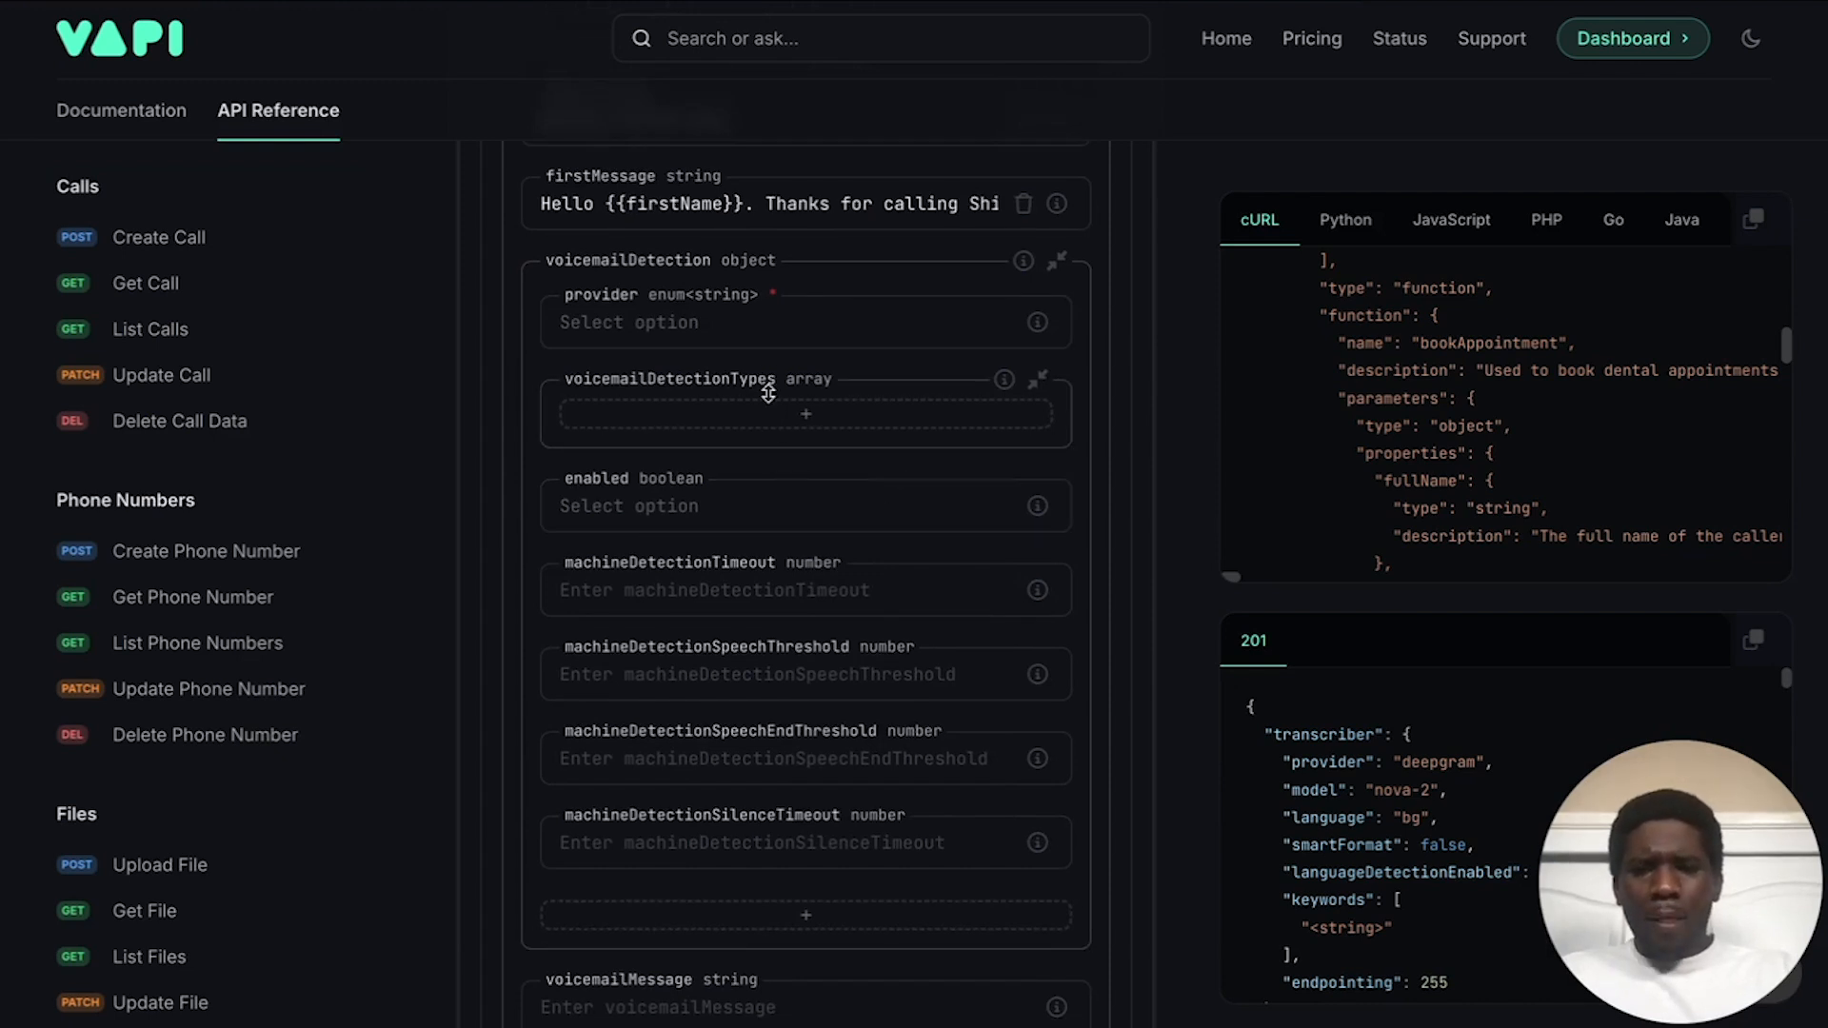
scroll(757, 377, "down", 1)
scroll(807, 408, "down", 1)
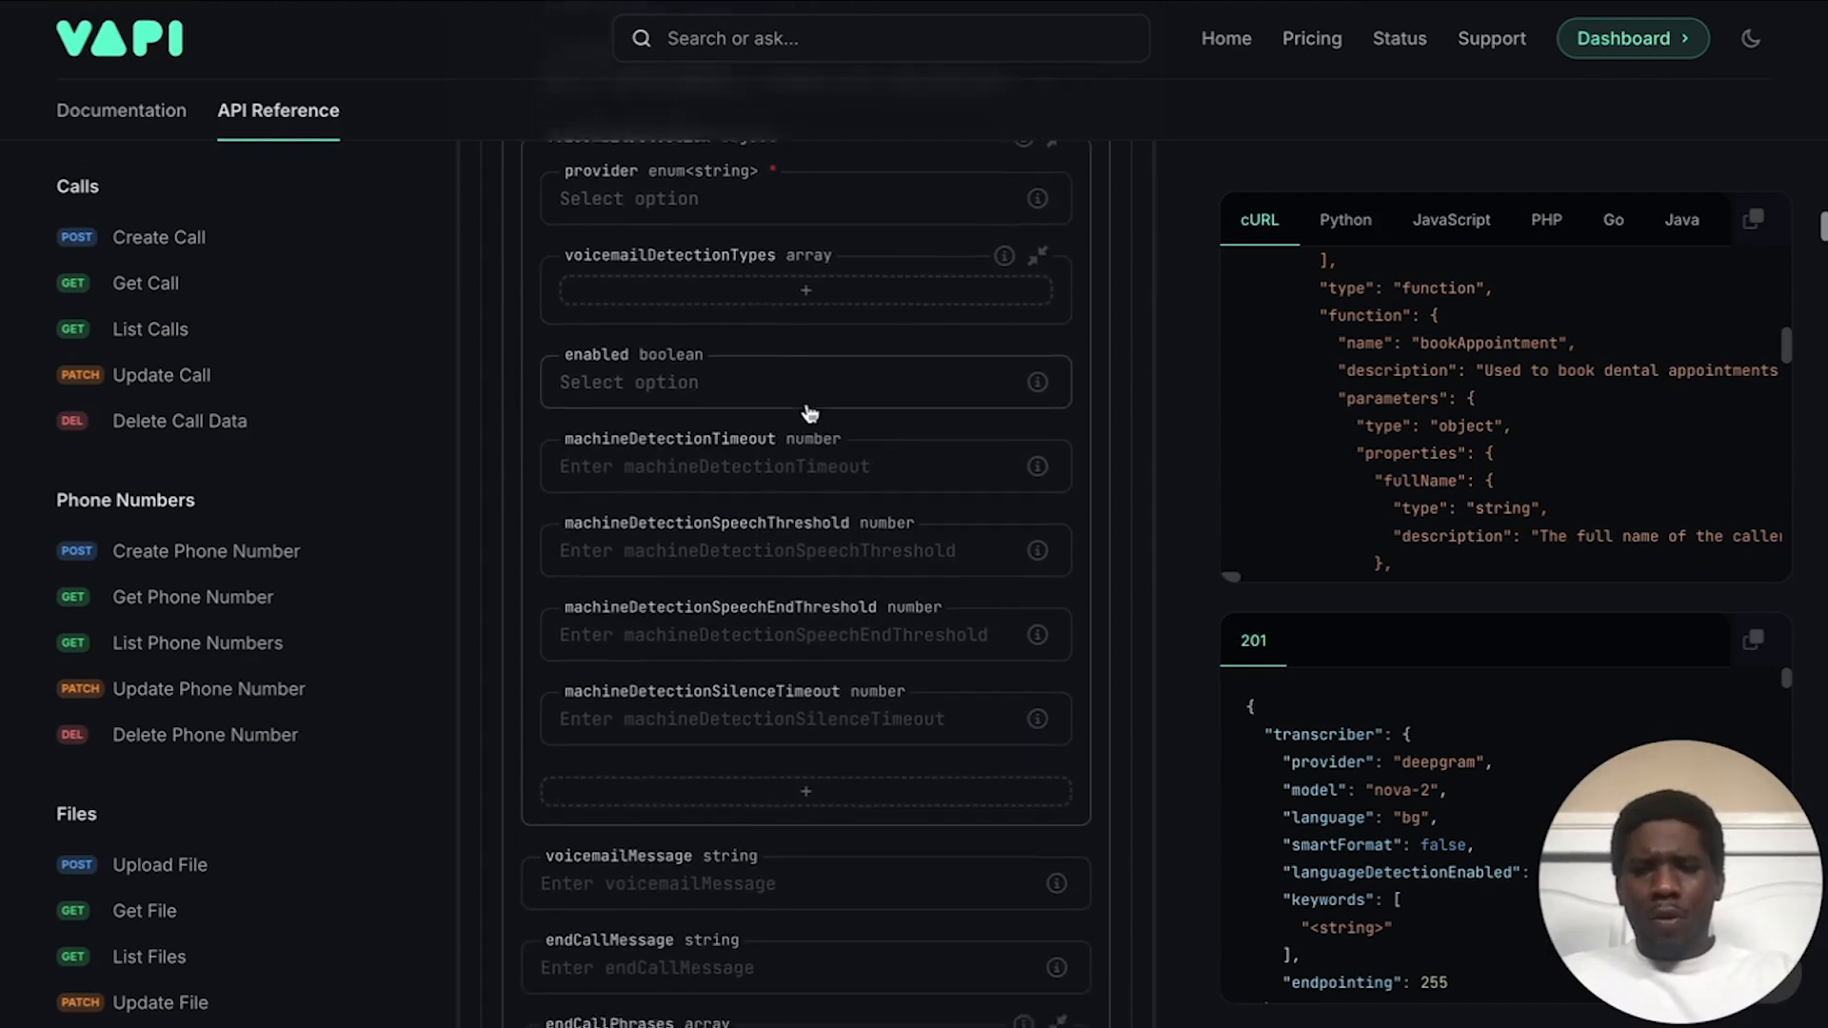
scroll(716, 462, "down", 1)
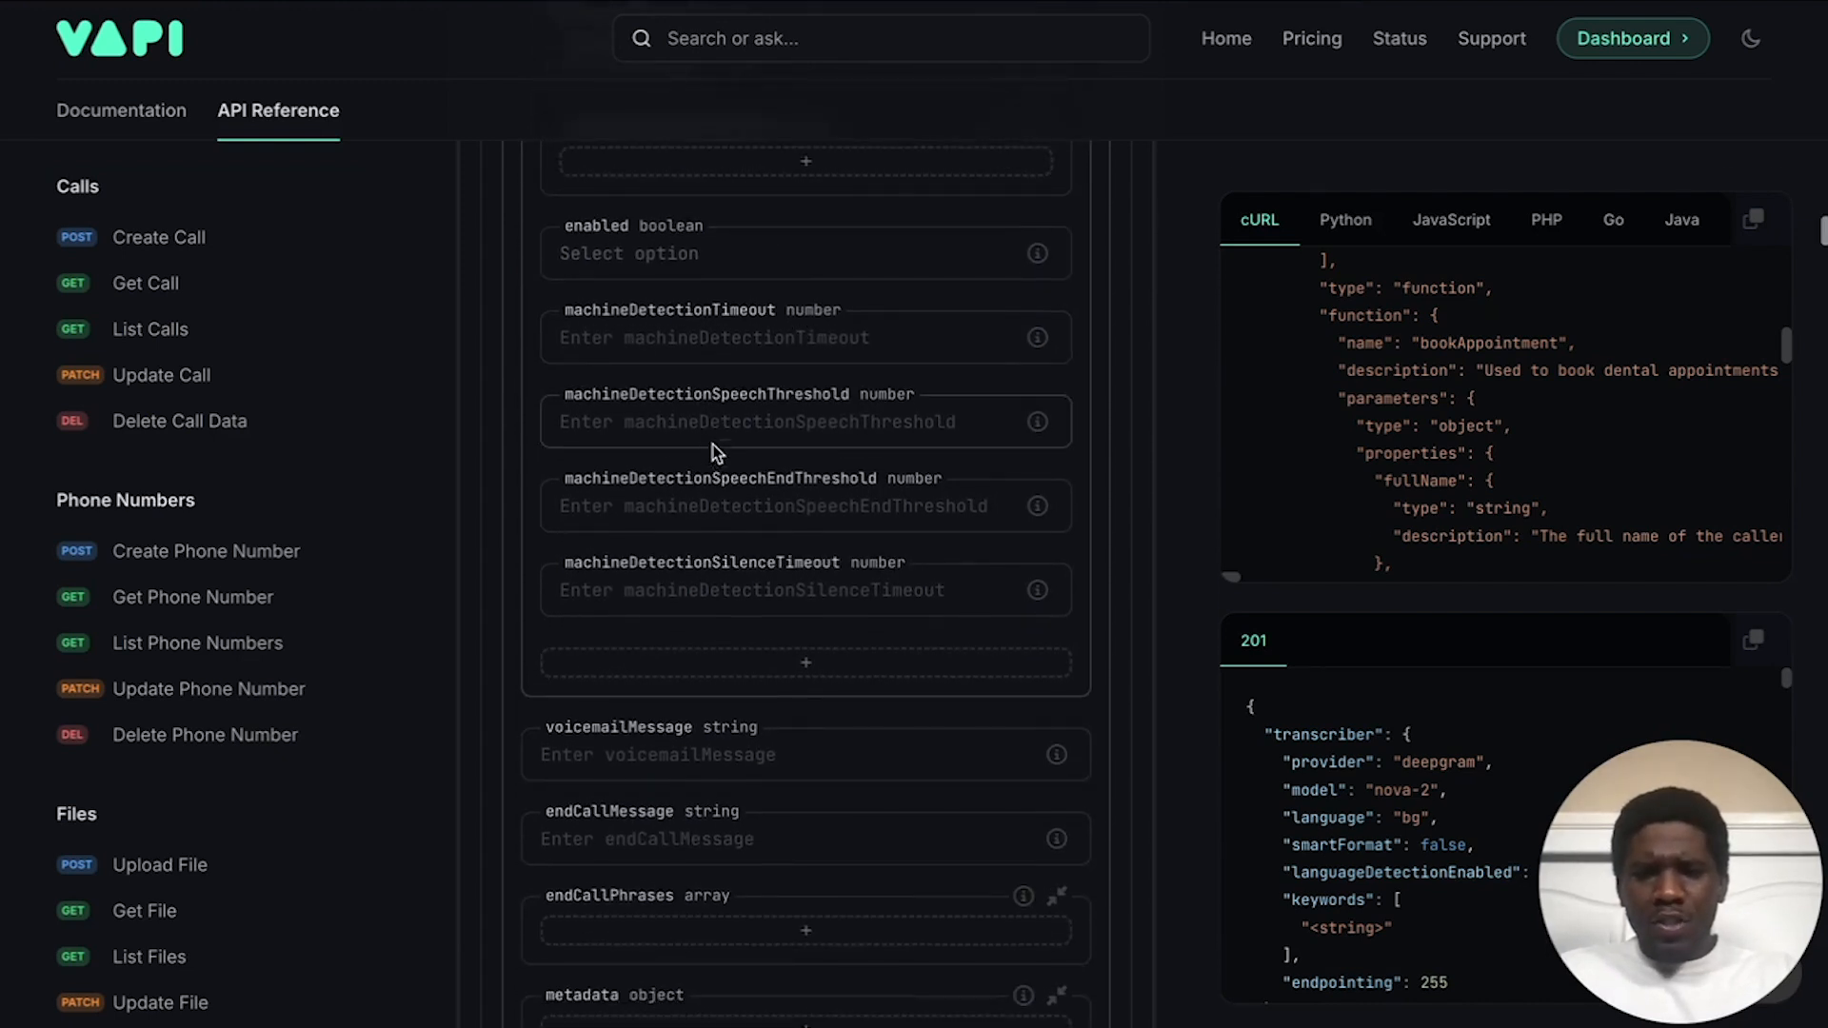
scroll(735, 410, "down", 1)
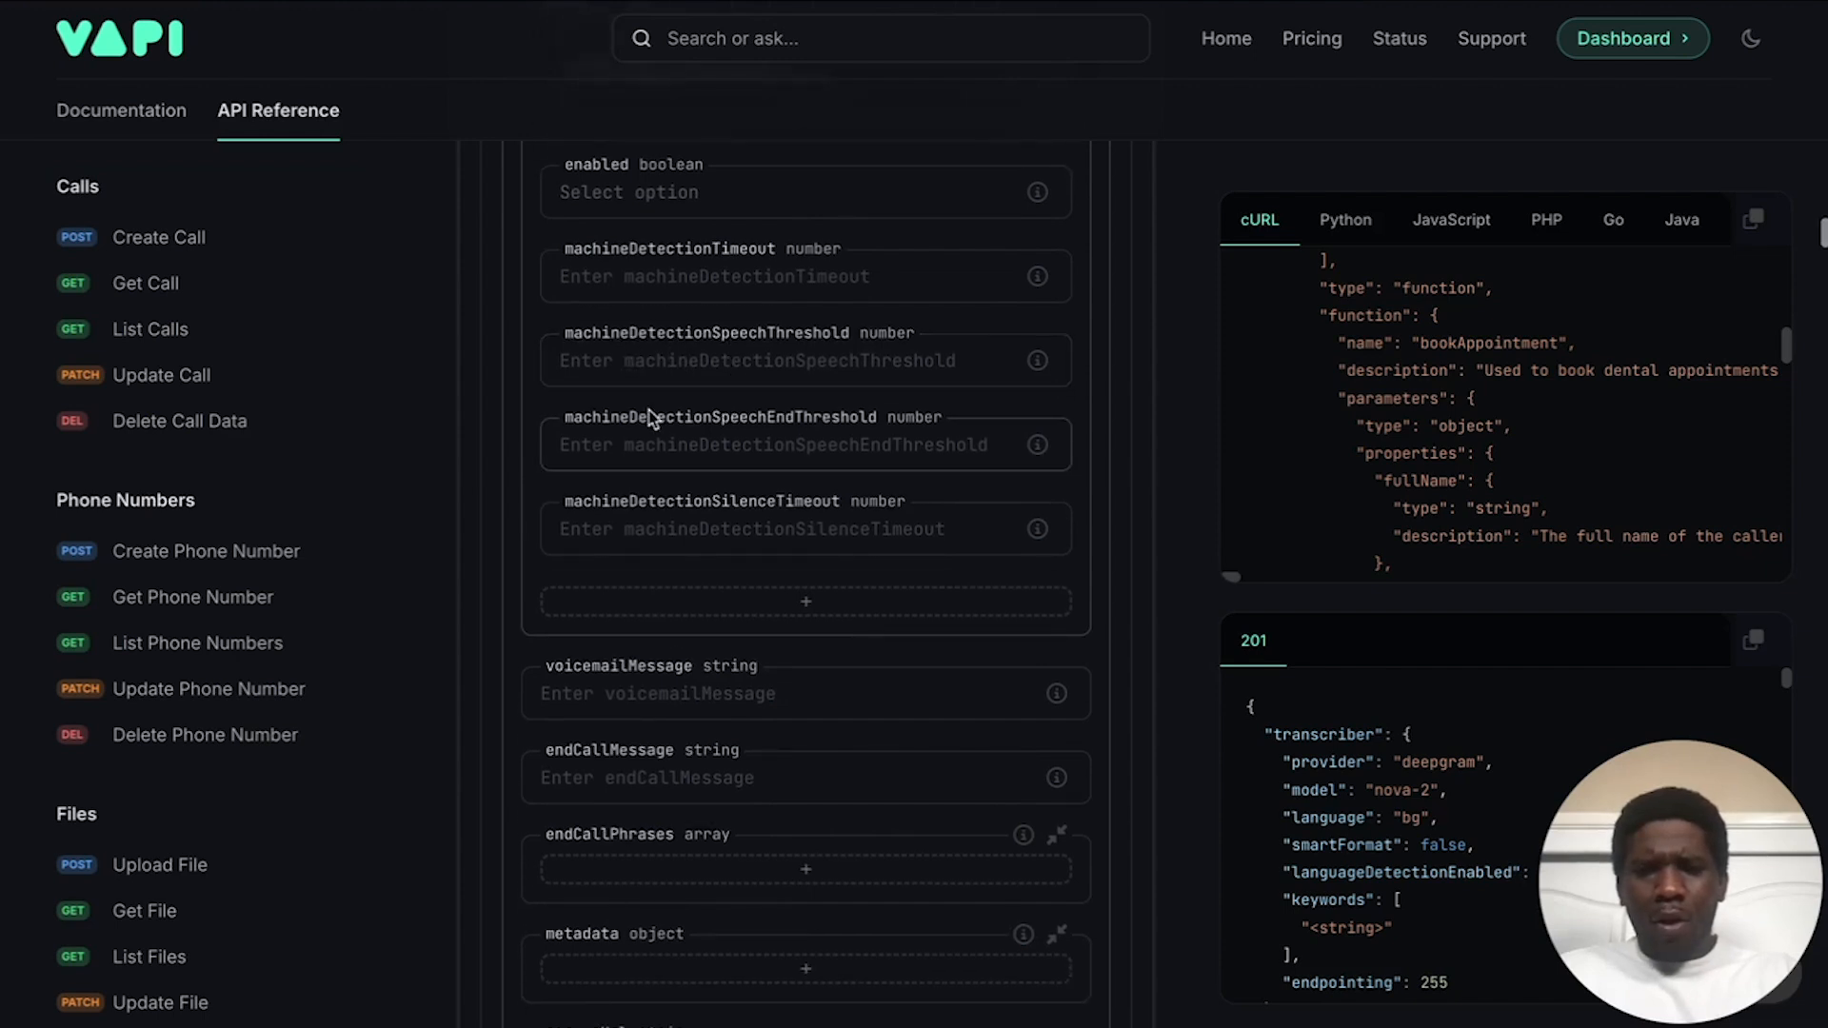
scroll(793, 451, "down", 1)
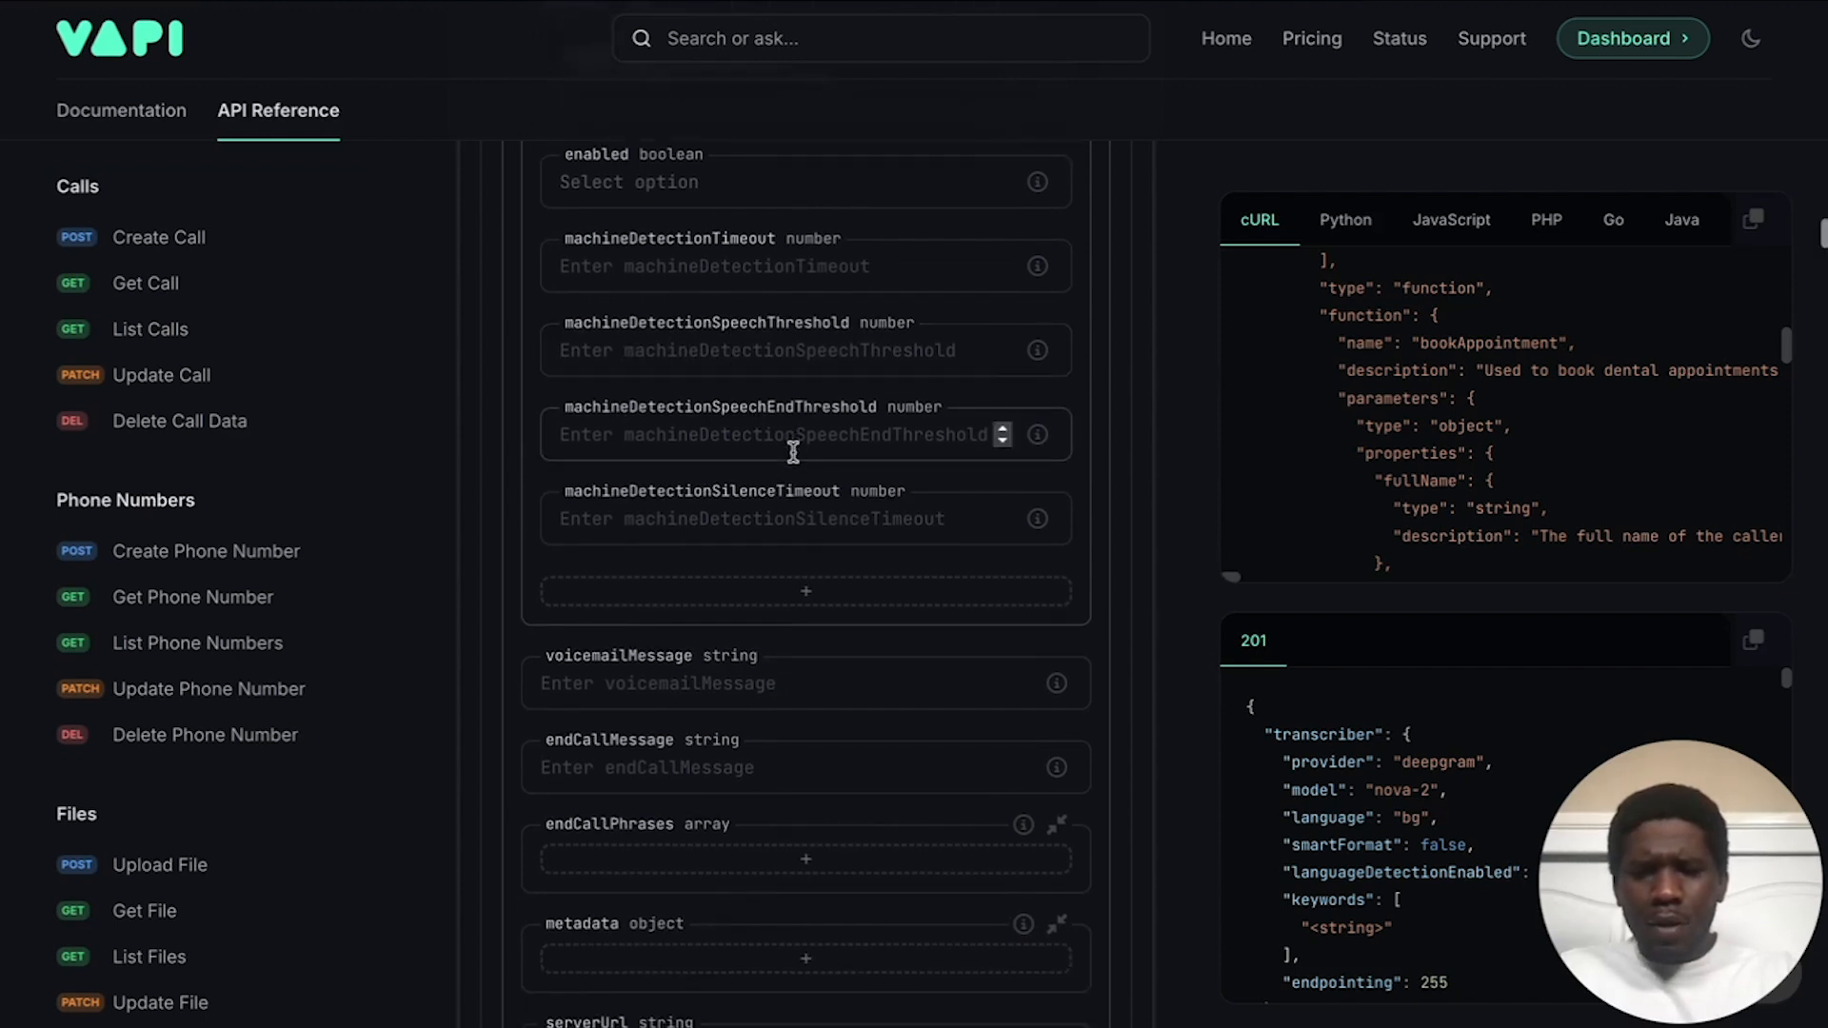
scroll(761, 493, "down", 3)
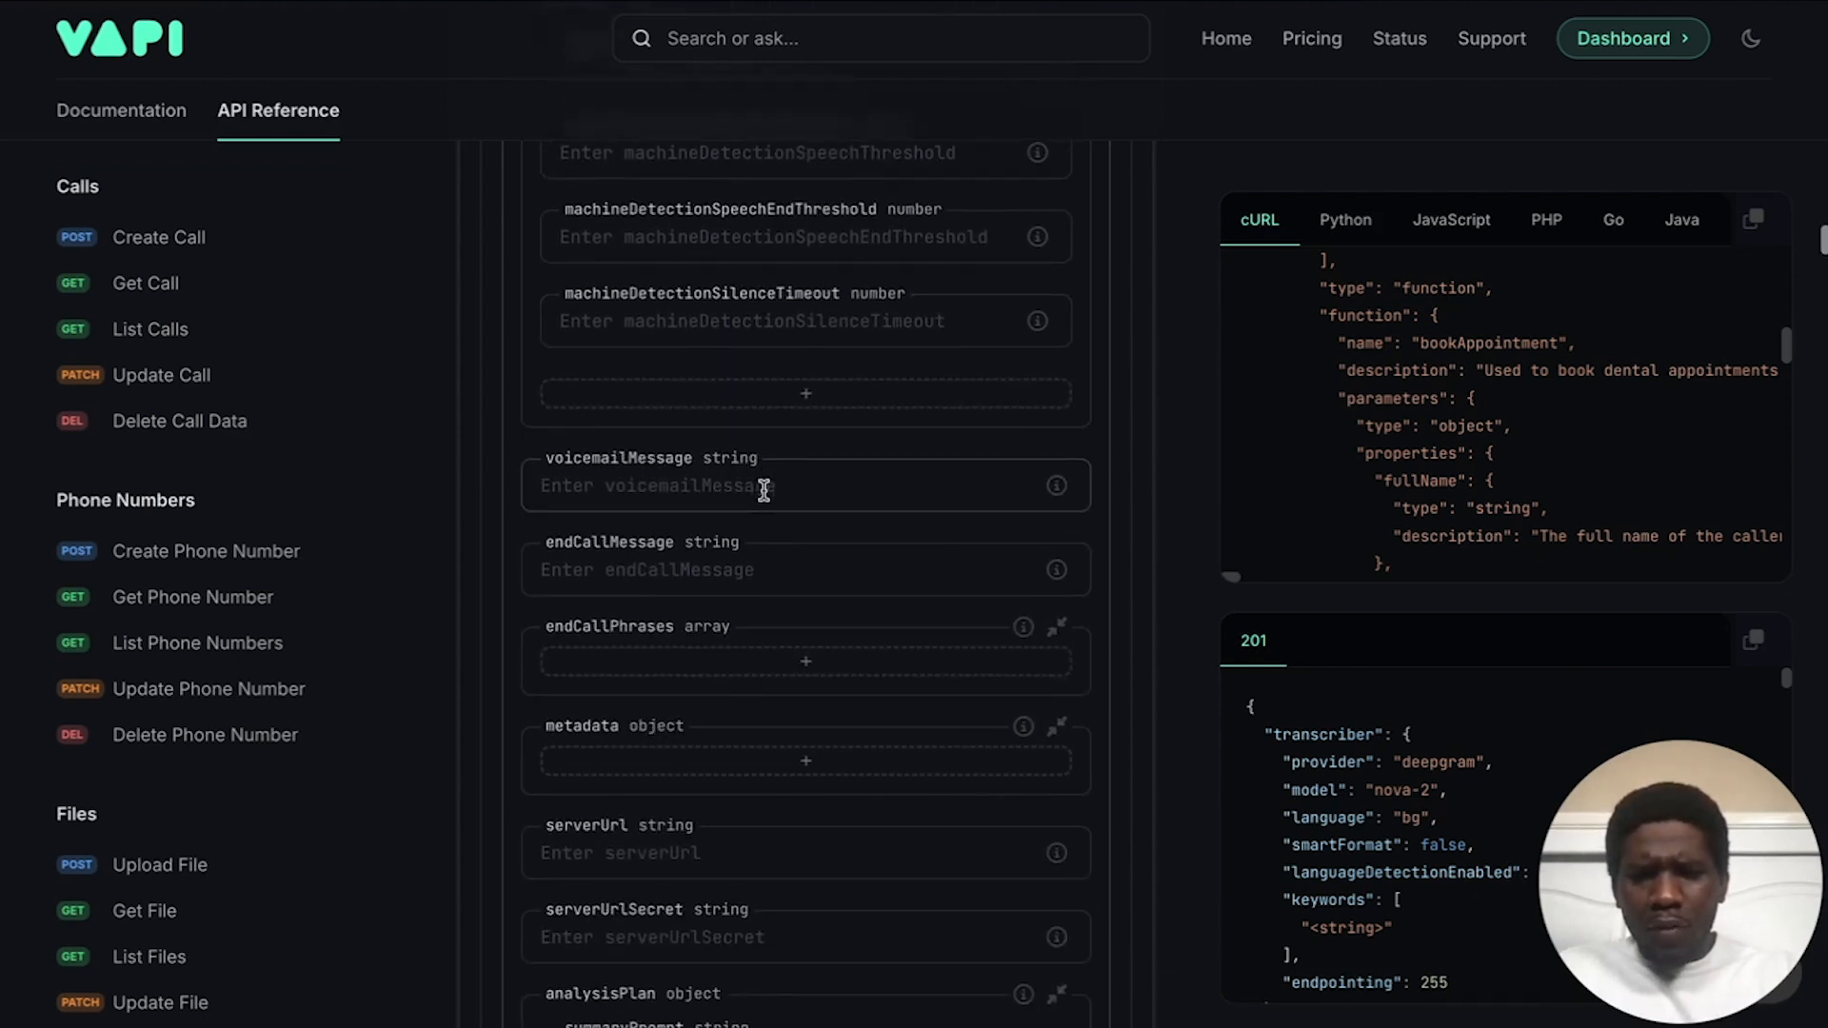
scroll(624, 476, "down", 2)
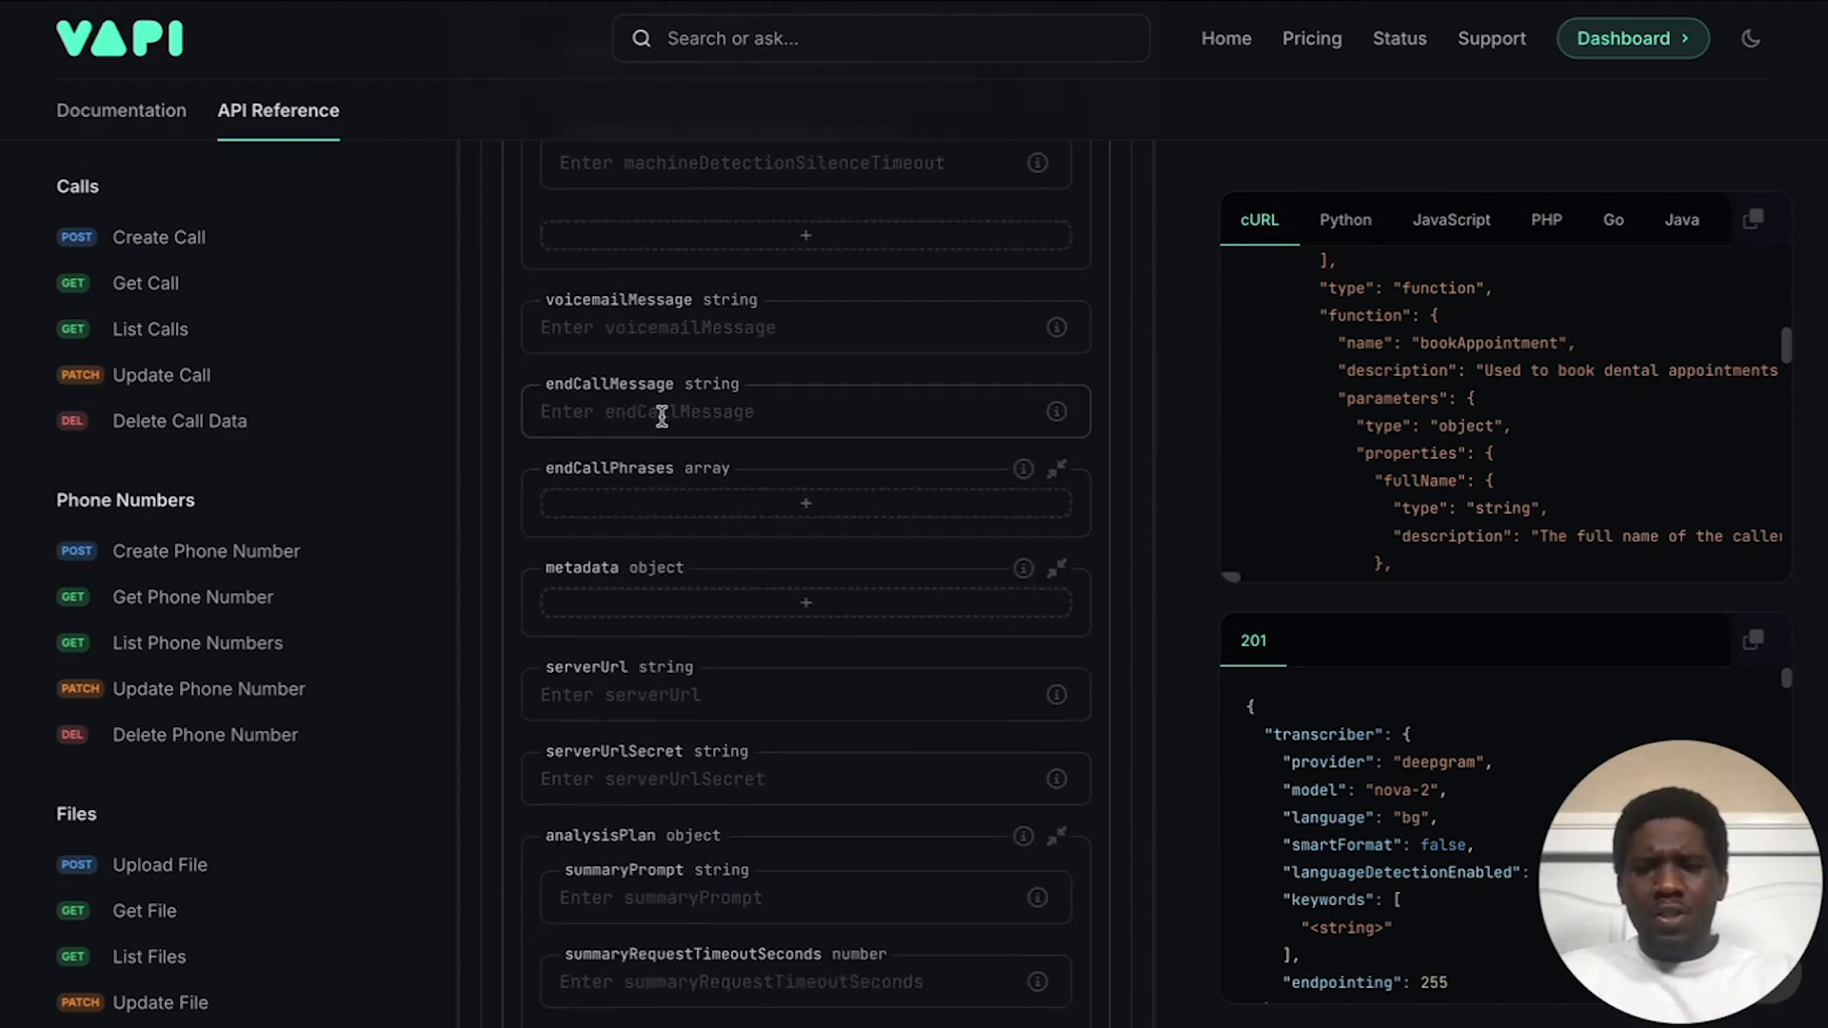
scroll(692, 398, "down", 1)
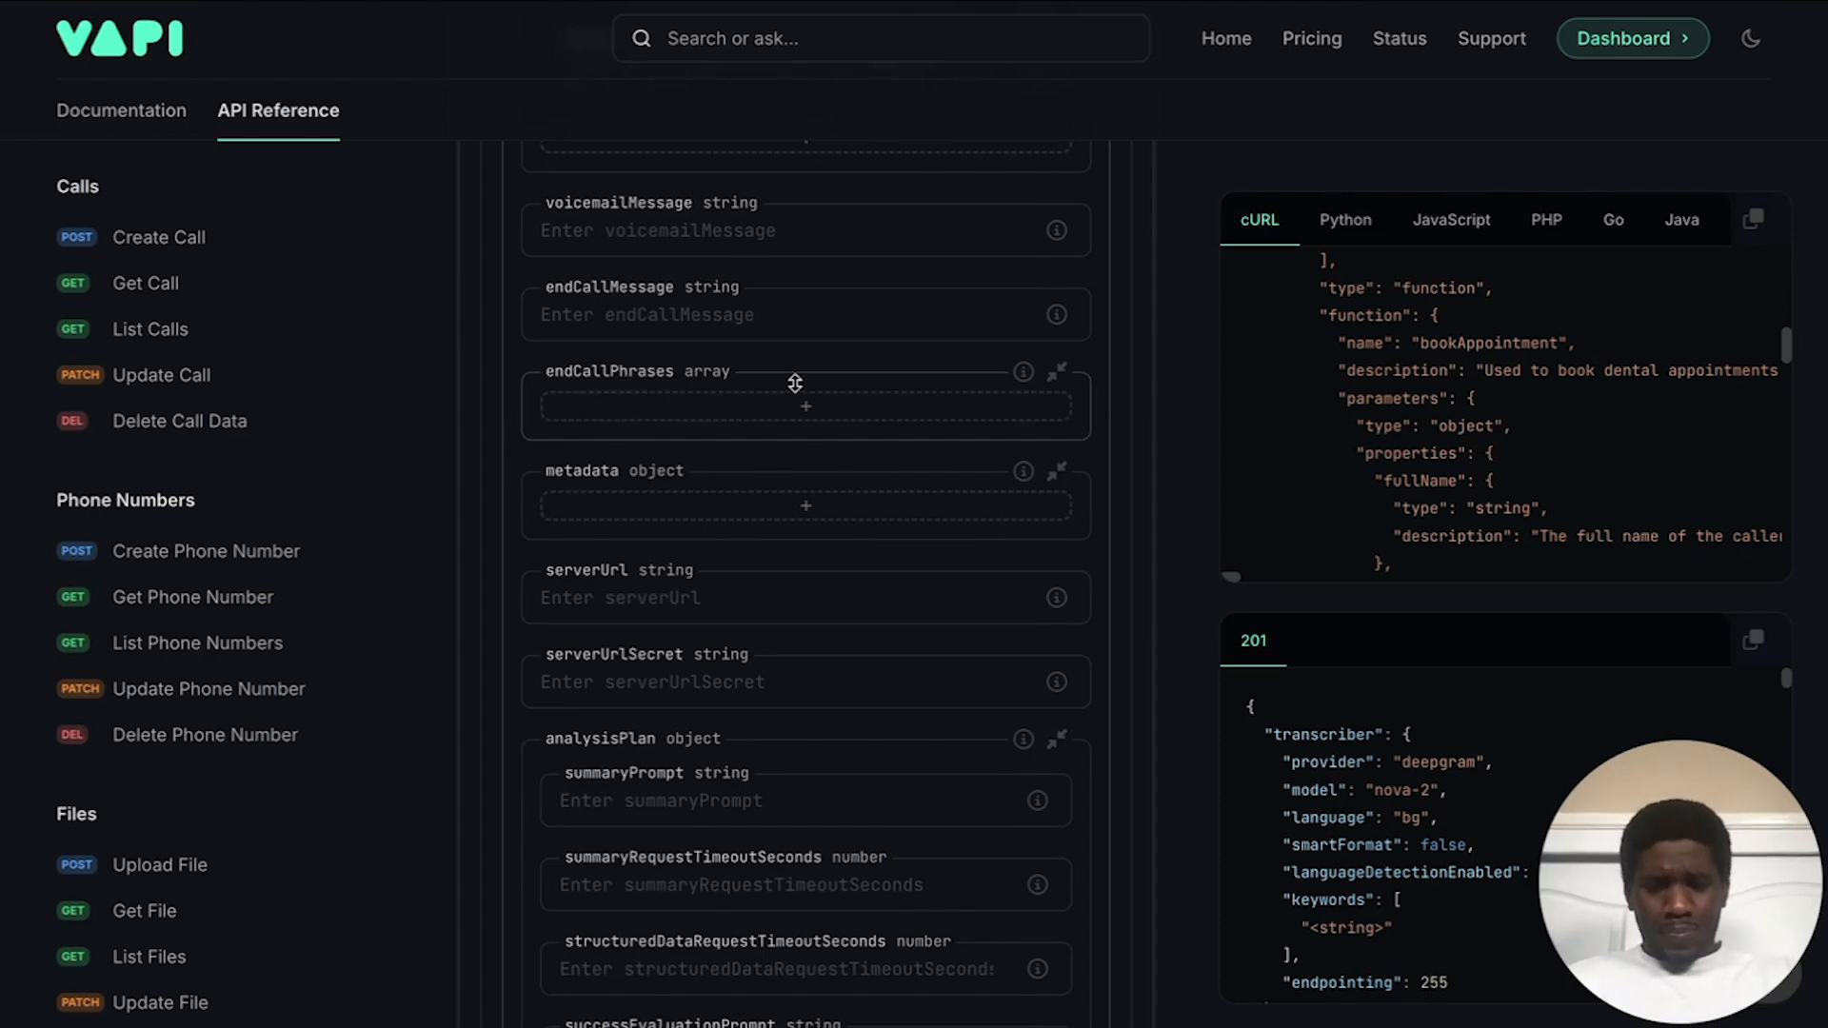
scroll(793, 380, "down", 1)
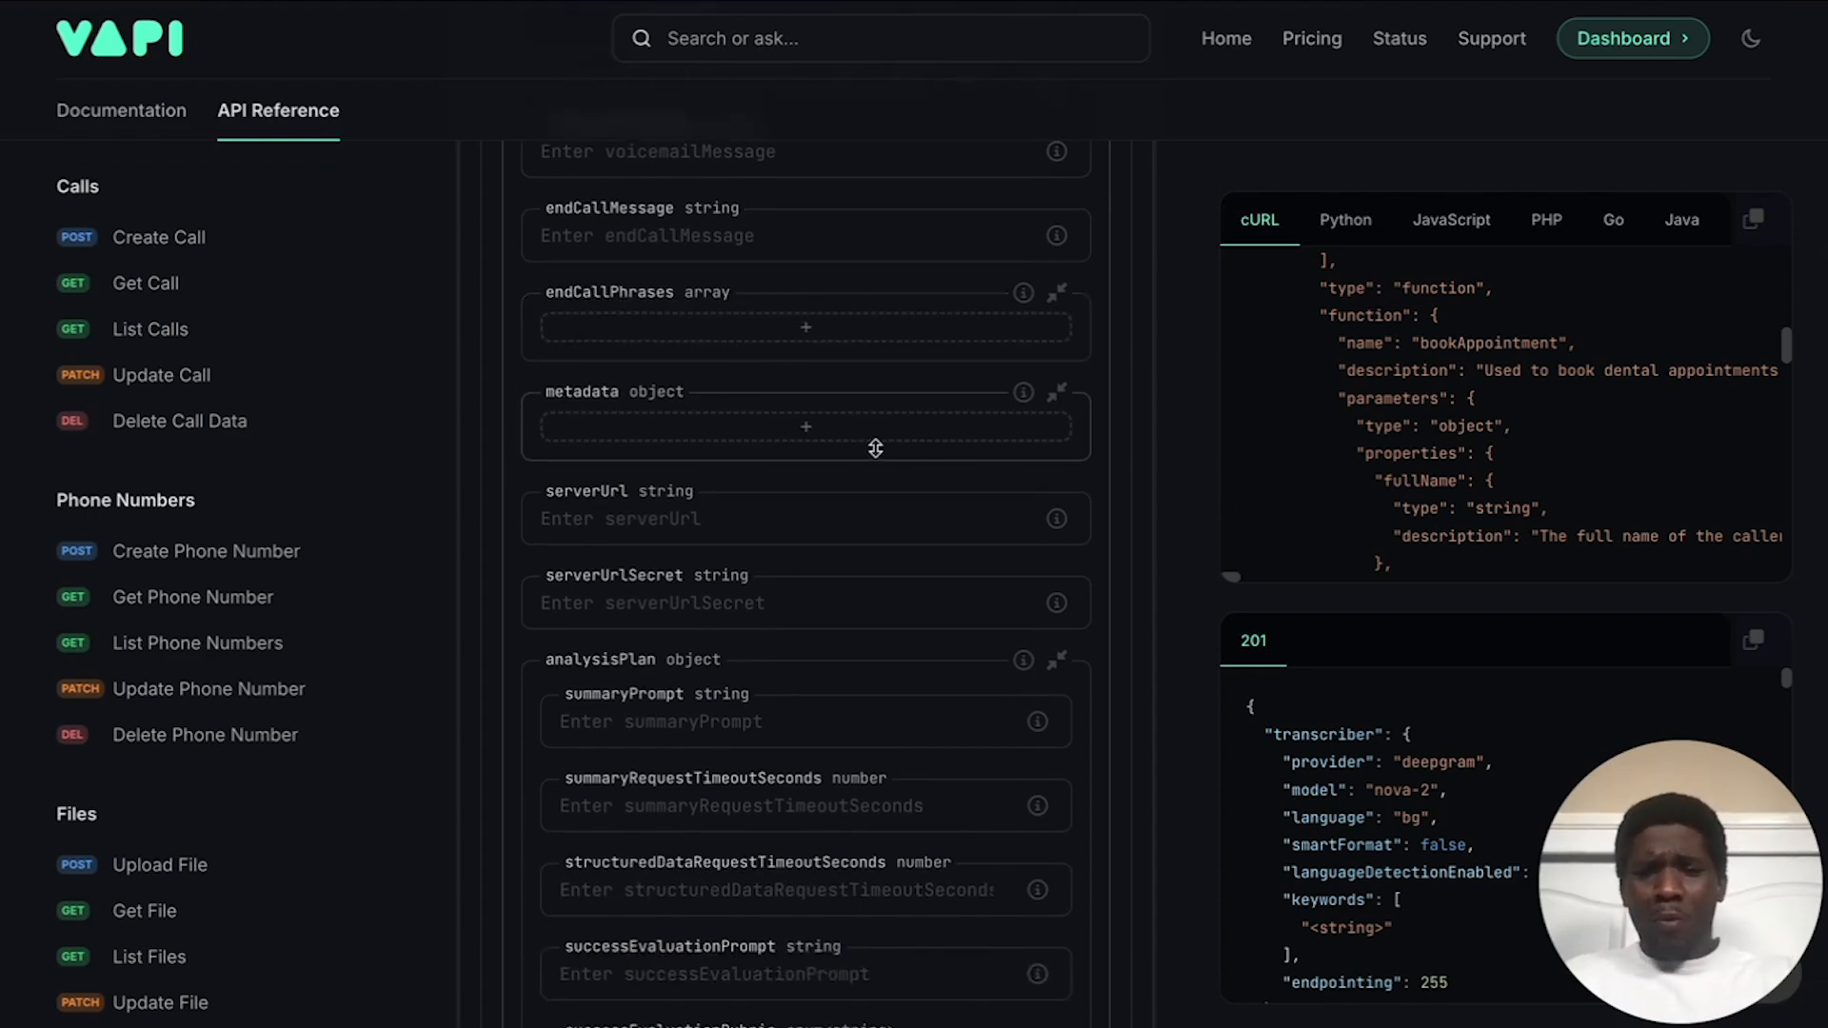
scroll(873, 445, "down", 1)
left_click(640, 413)
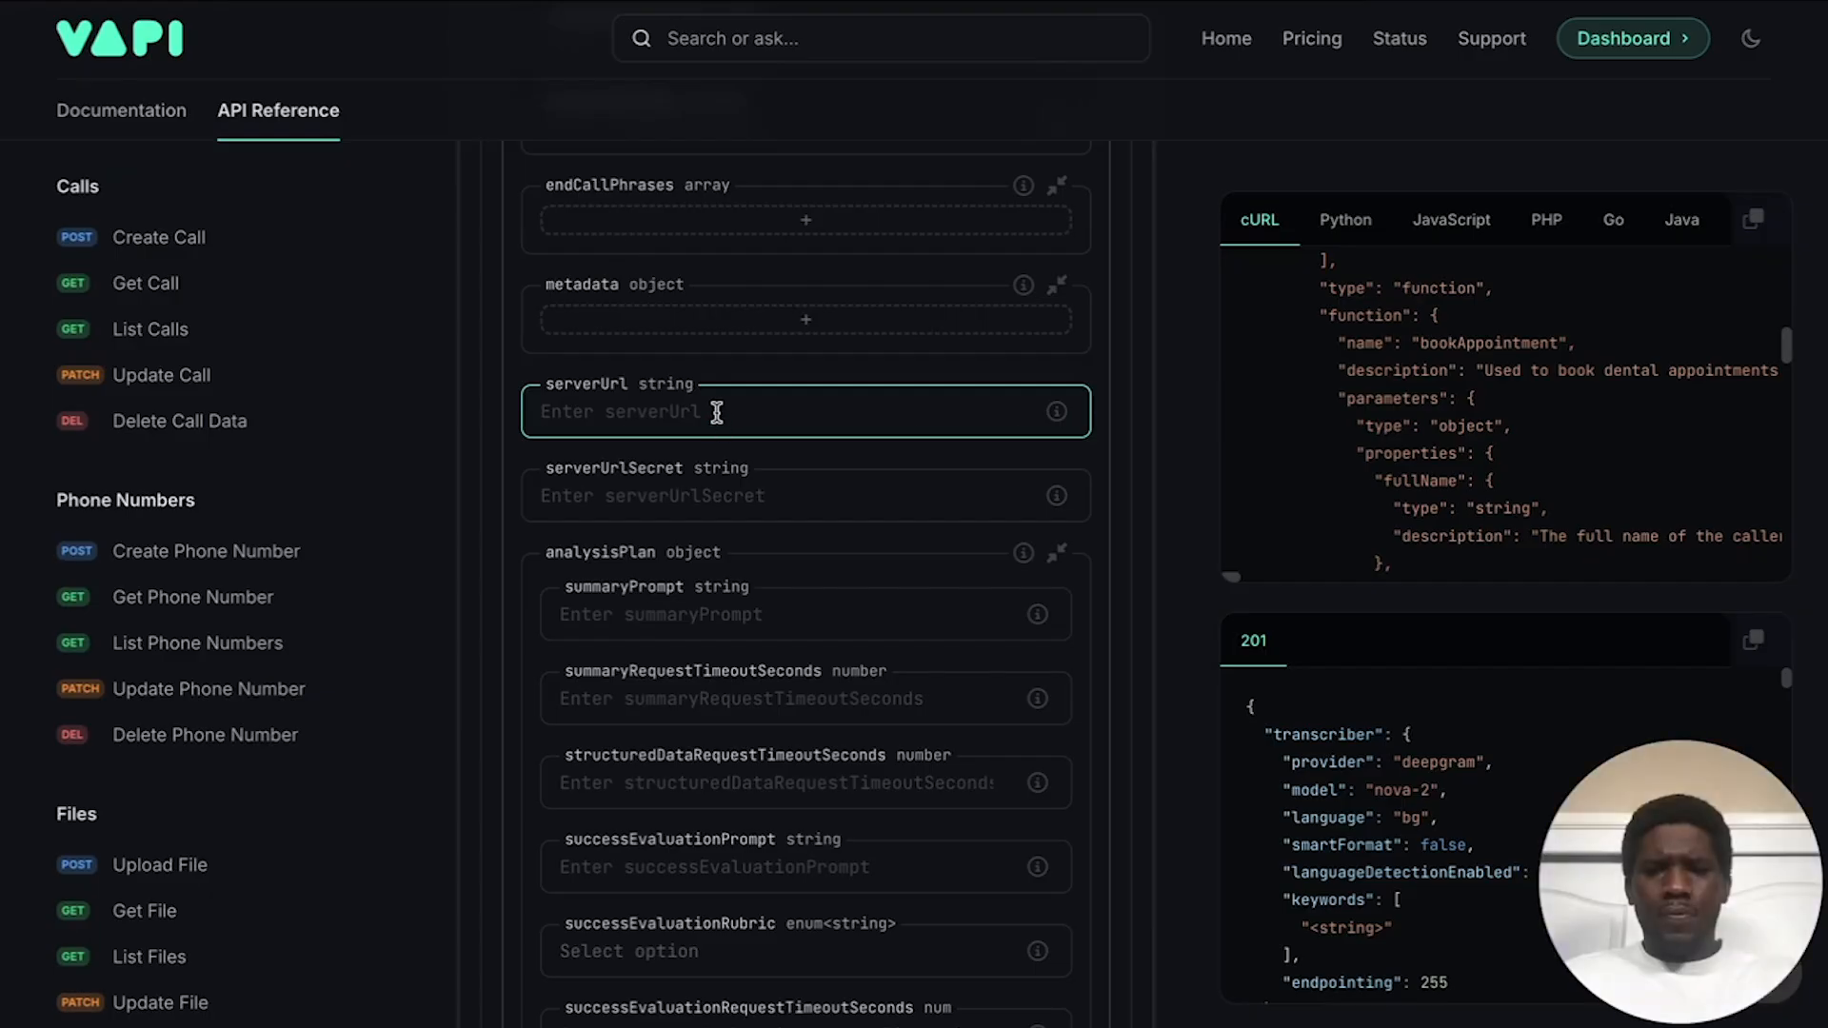
key("ctrl+v")
left_click(711, 370)
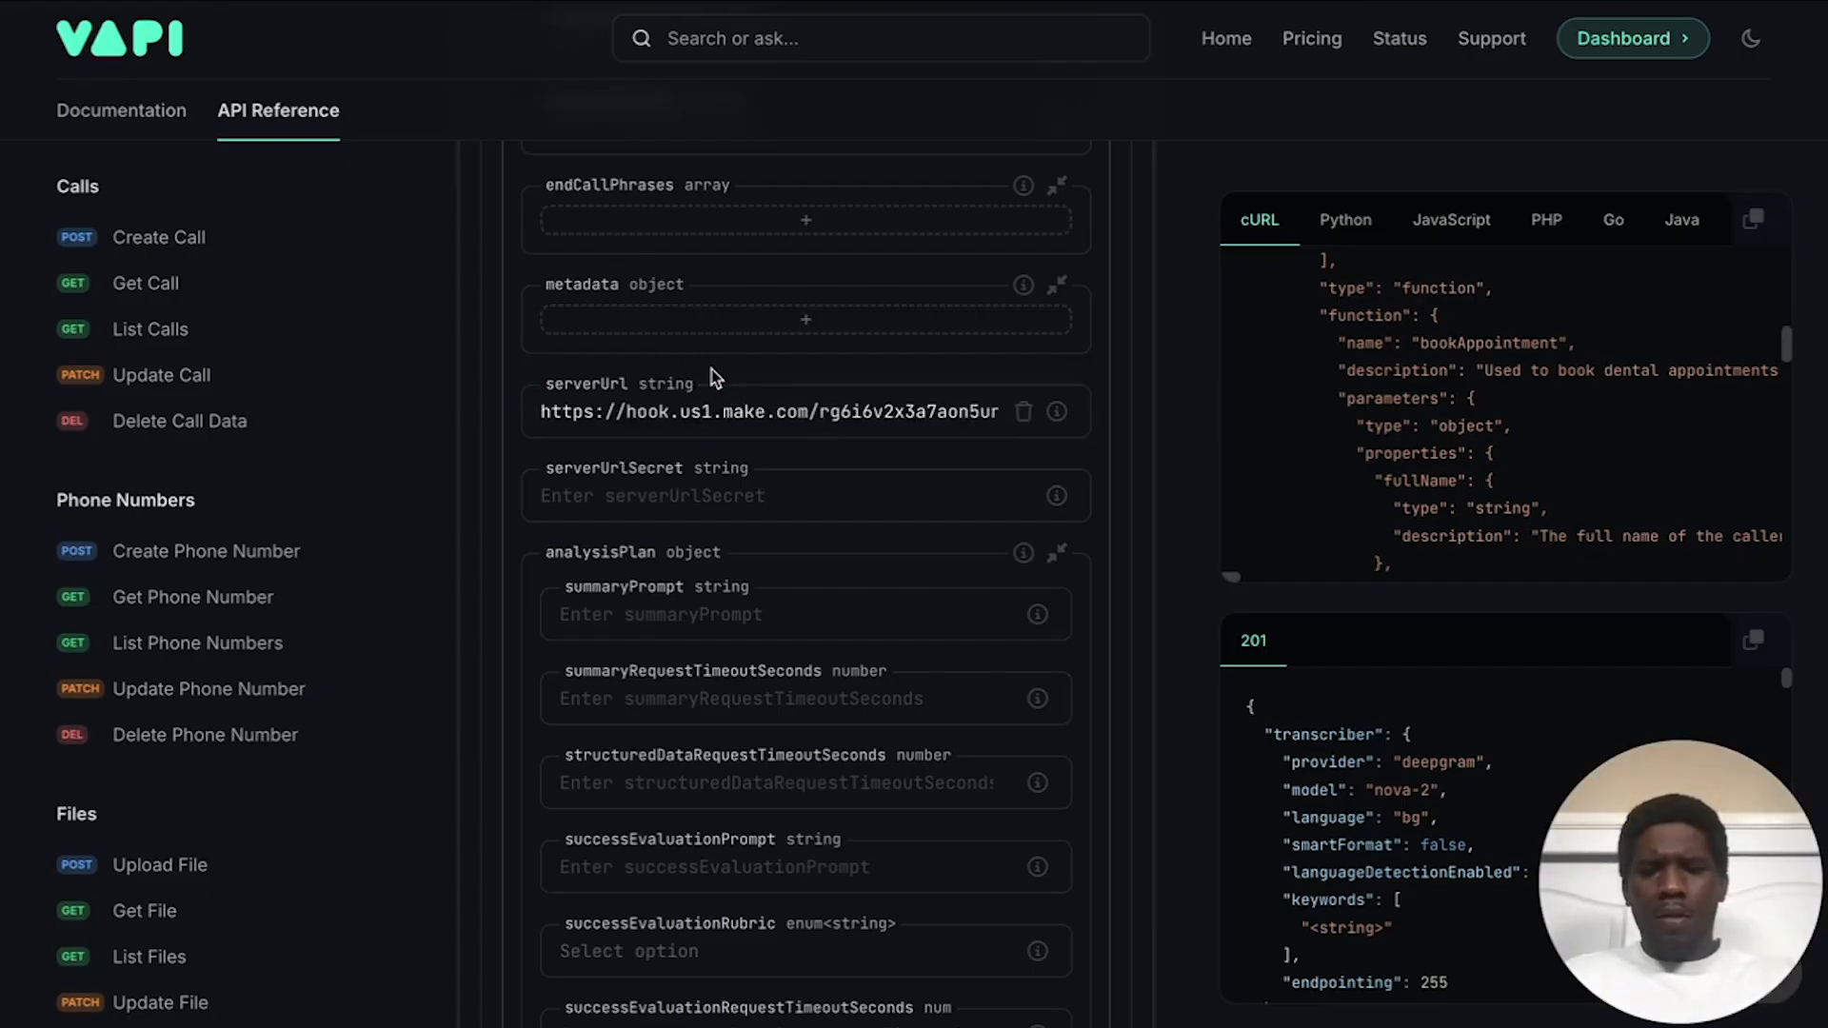
Step: Scroll further down the assistant form toward the analysis plan fields
scroll(752, 362, "down", 1)
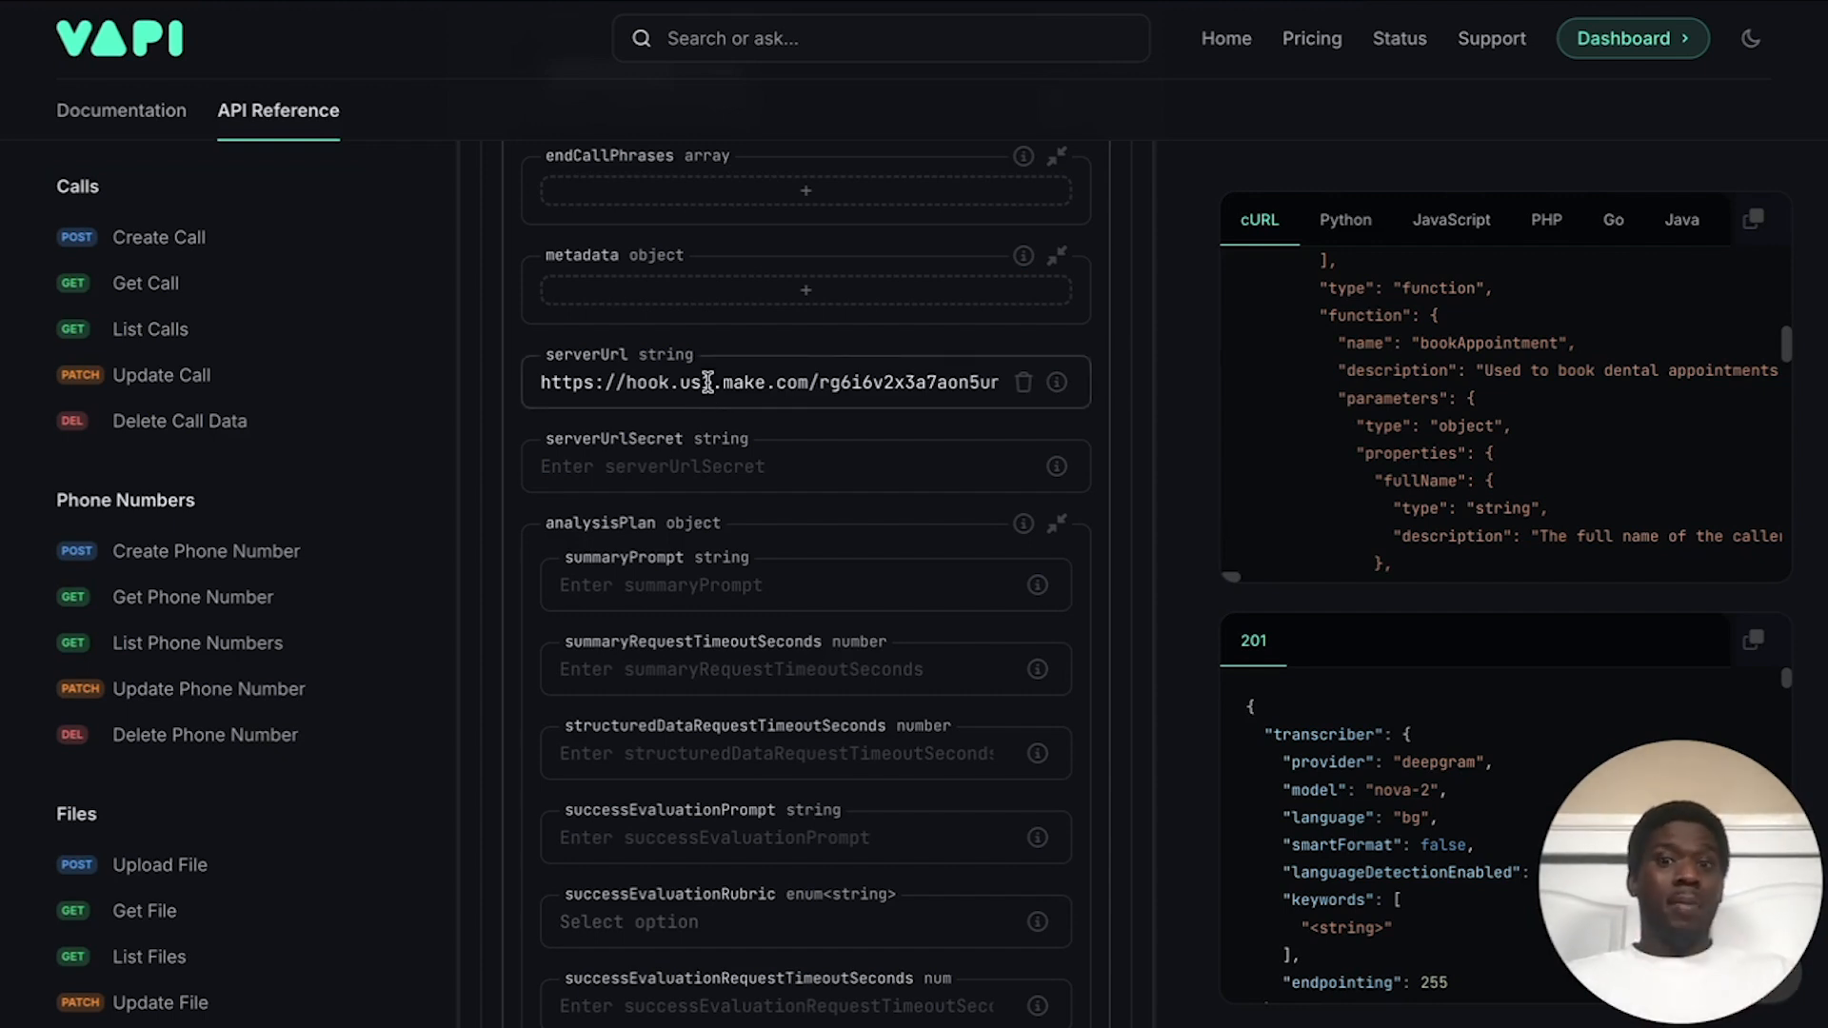
scroll(744, 352, "down", 1)
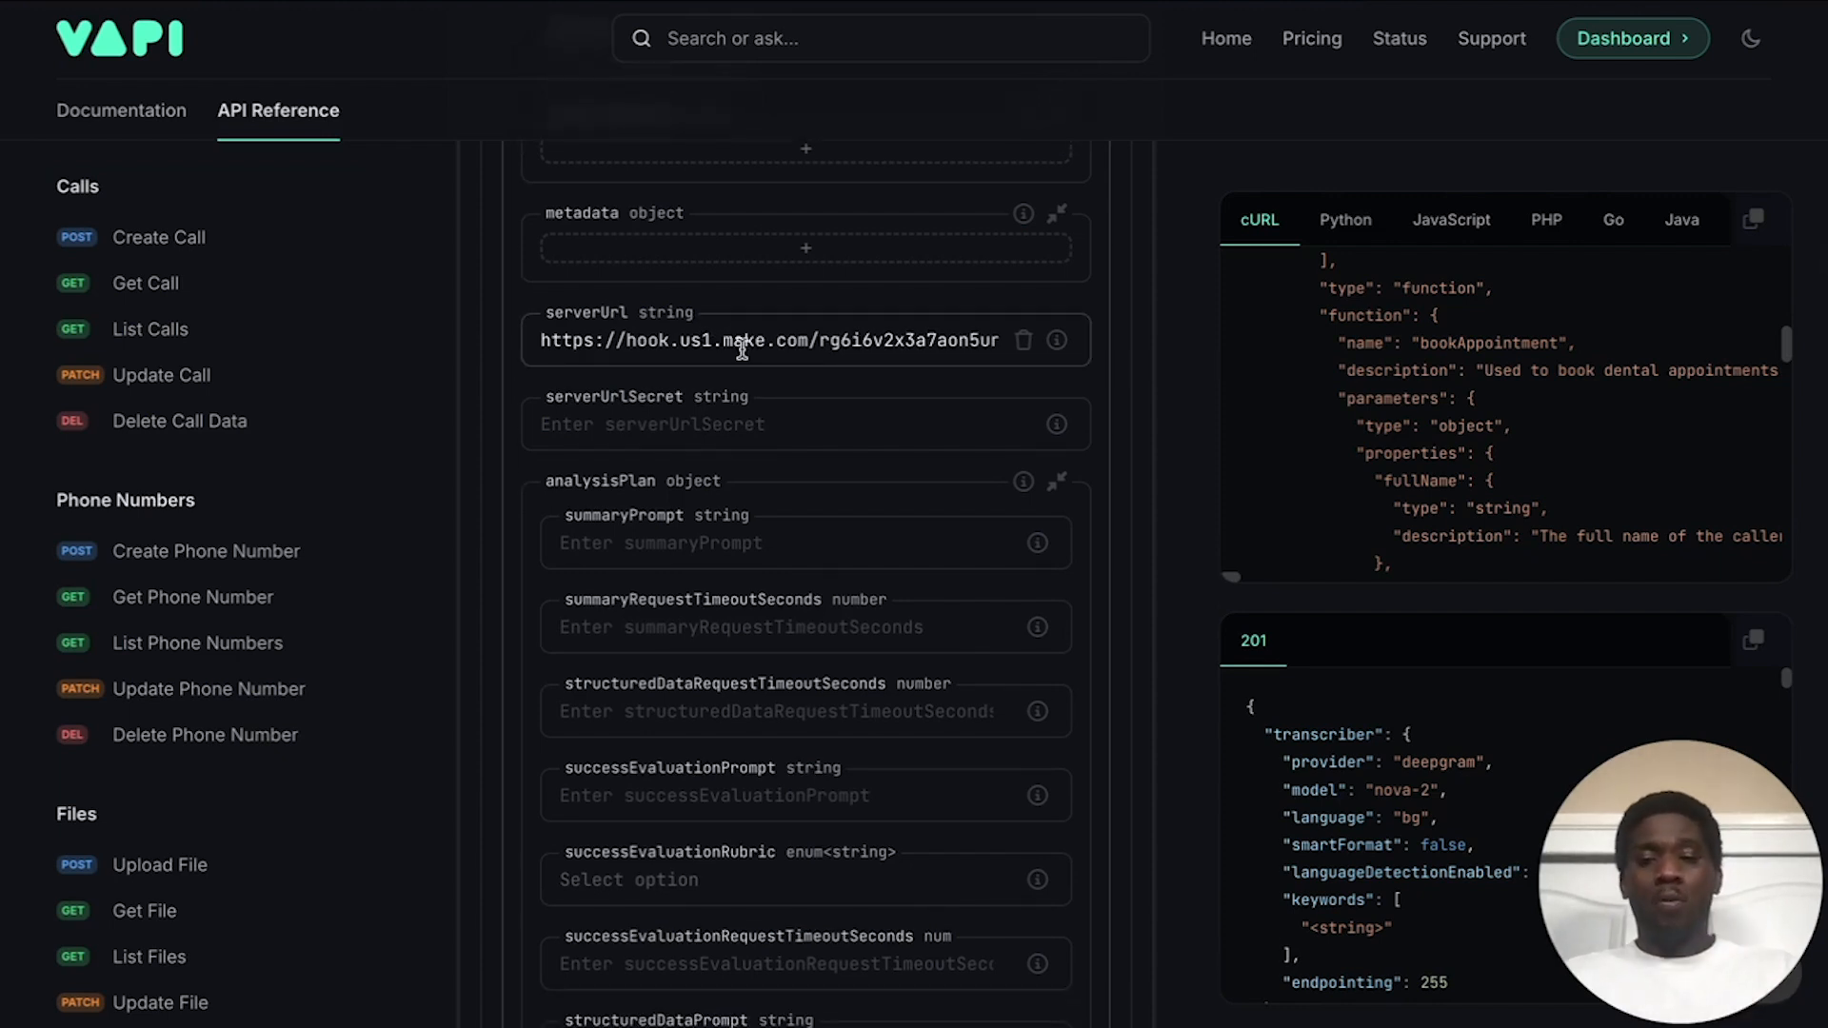
scroll(785, 372, "down", 1)
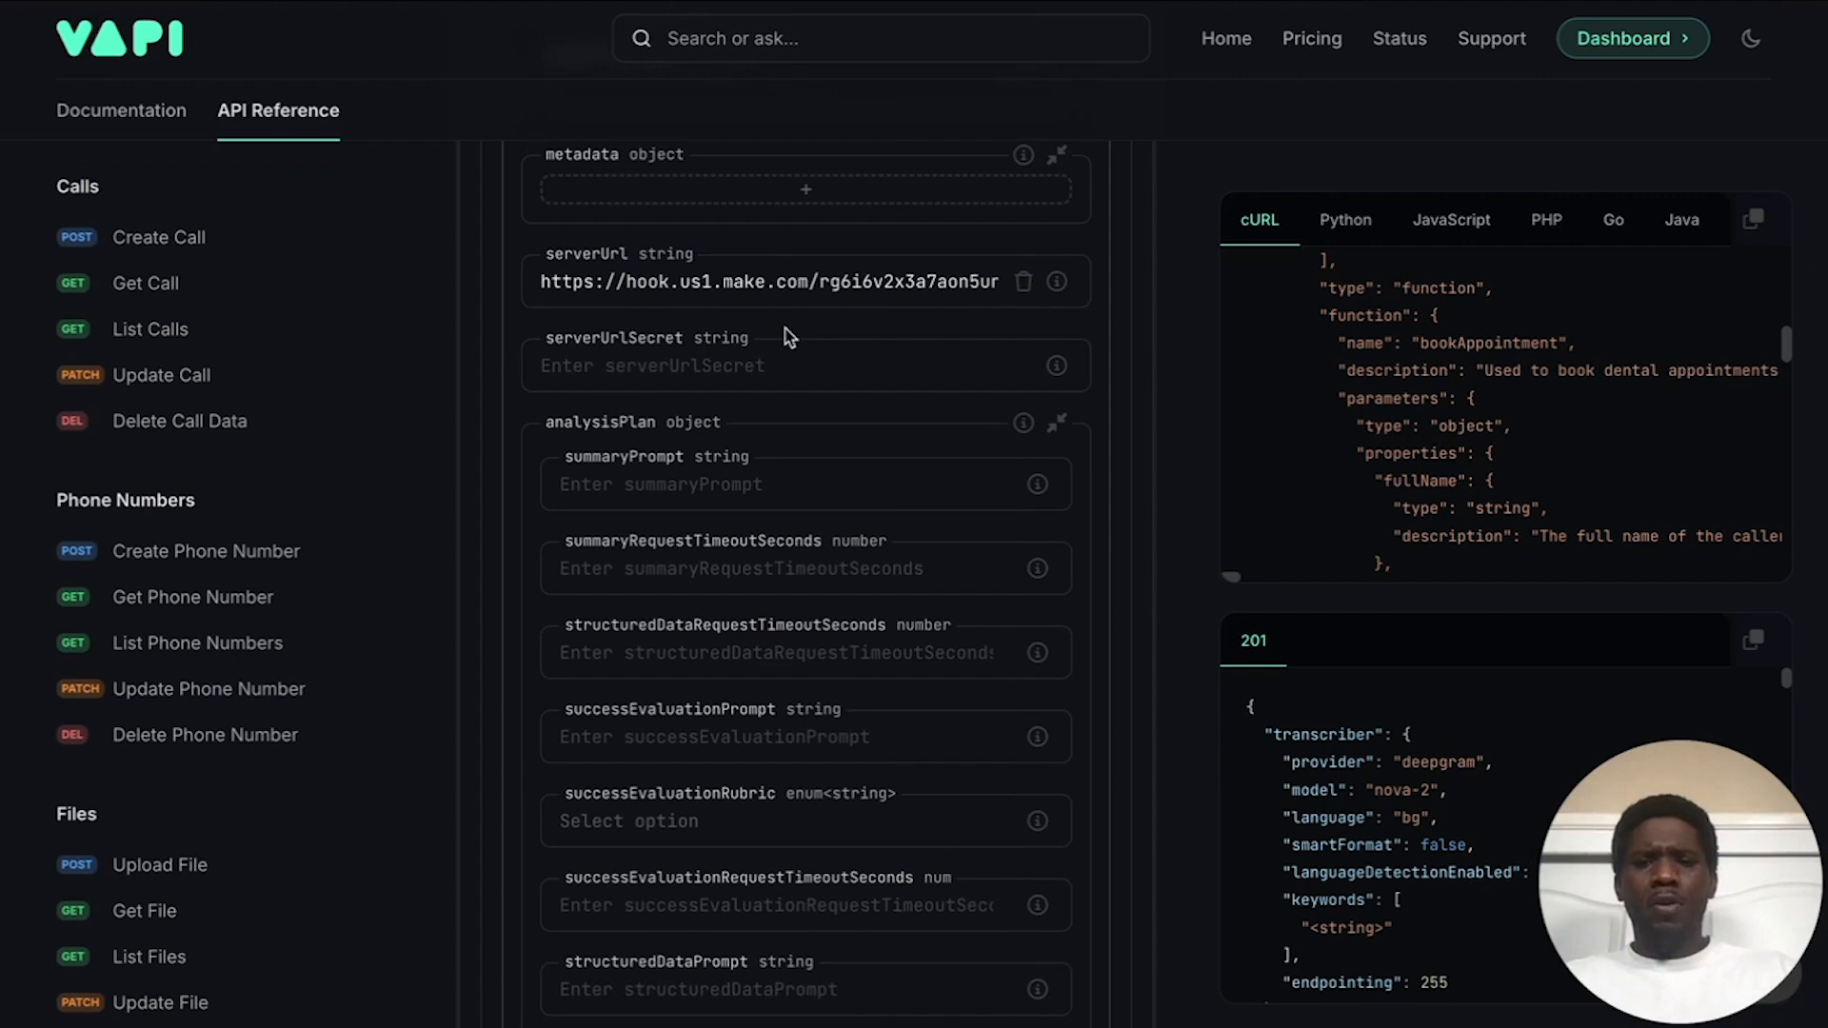
scroll(674, 464, "down", 1)
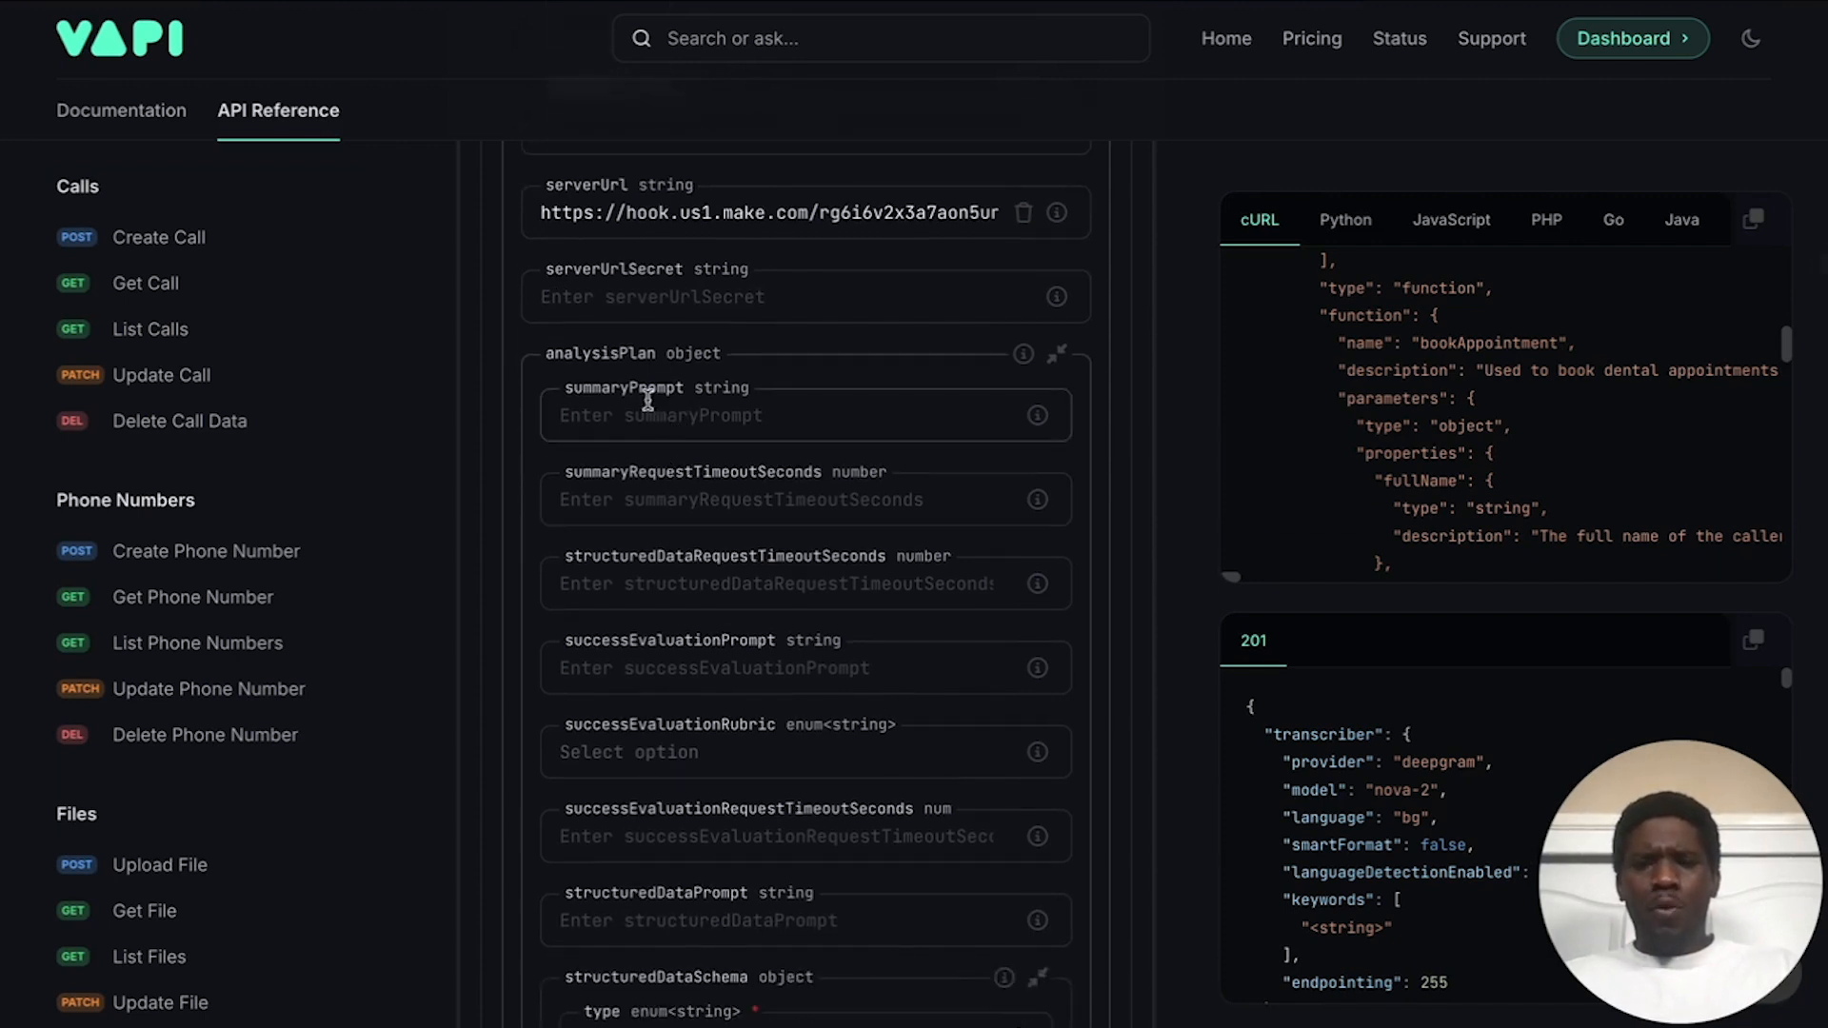
scroll(665, 419, "down", 1)
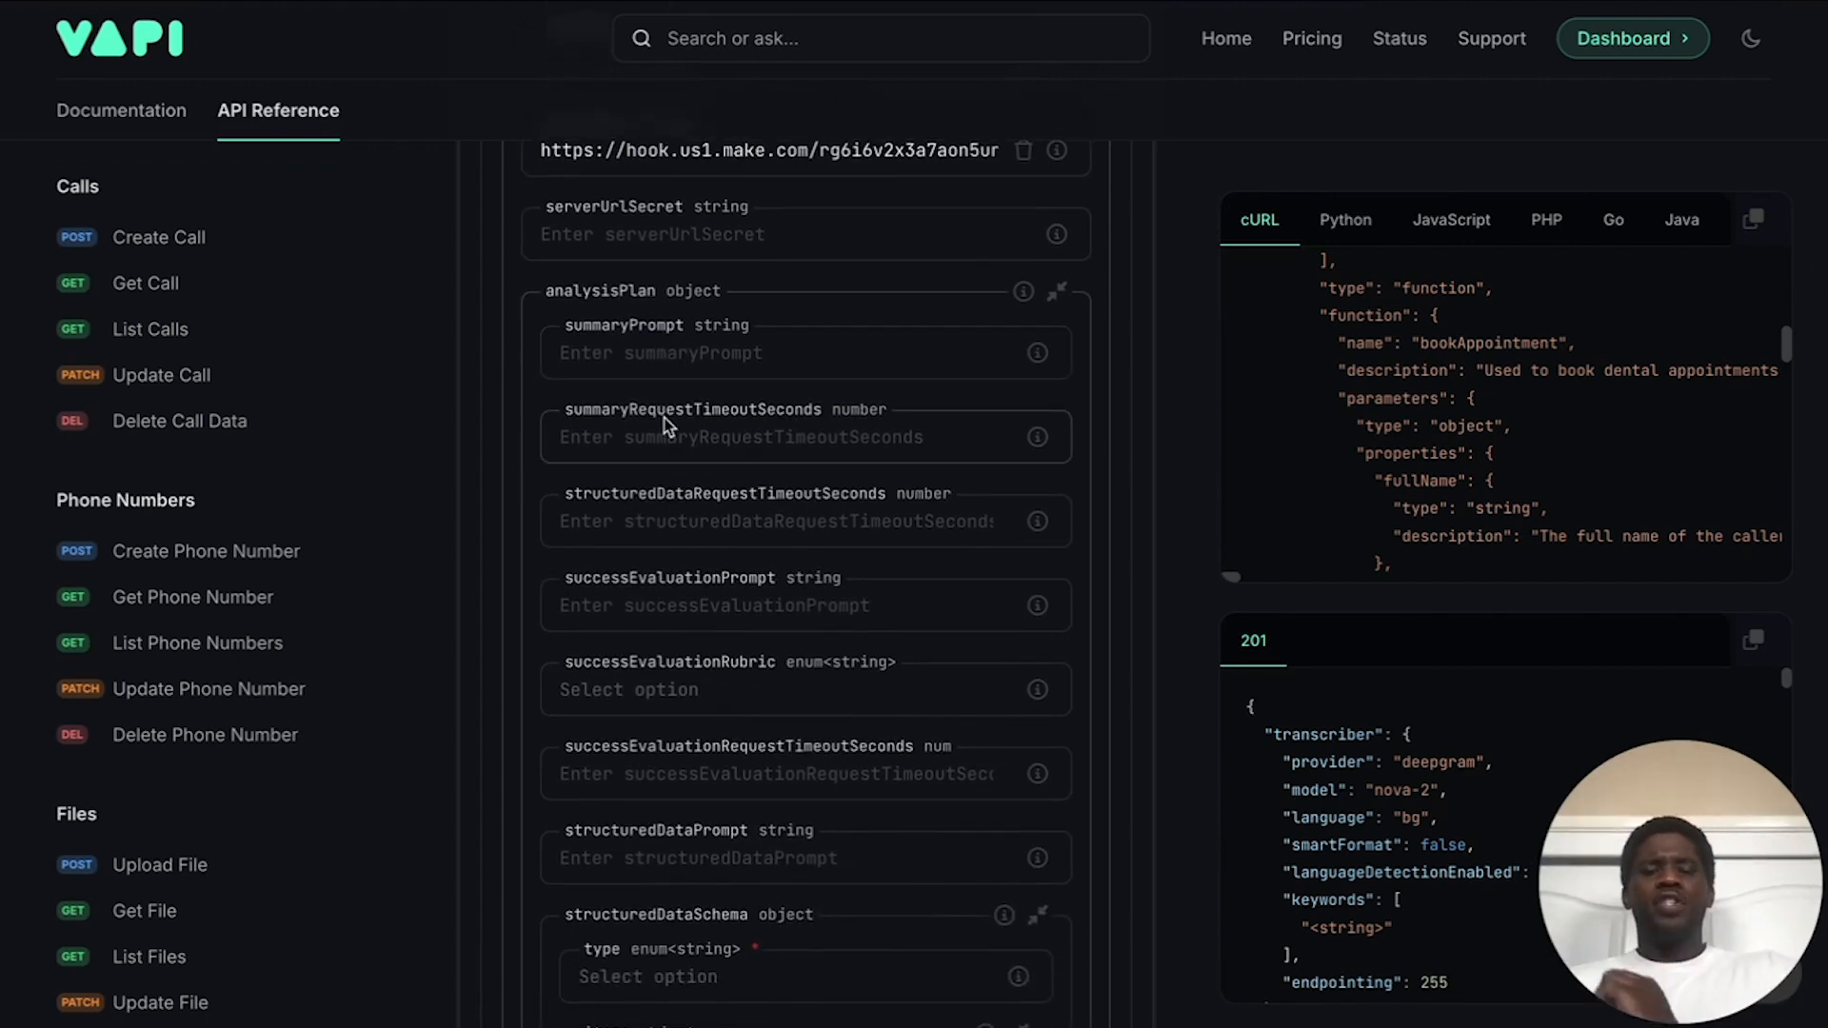
Step: Paste the 'You are an expert note-taker…' call summary prompt into the analysis plan
left_click(681, 360)
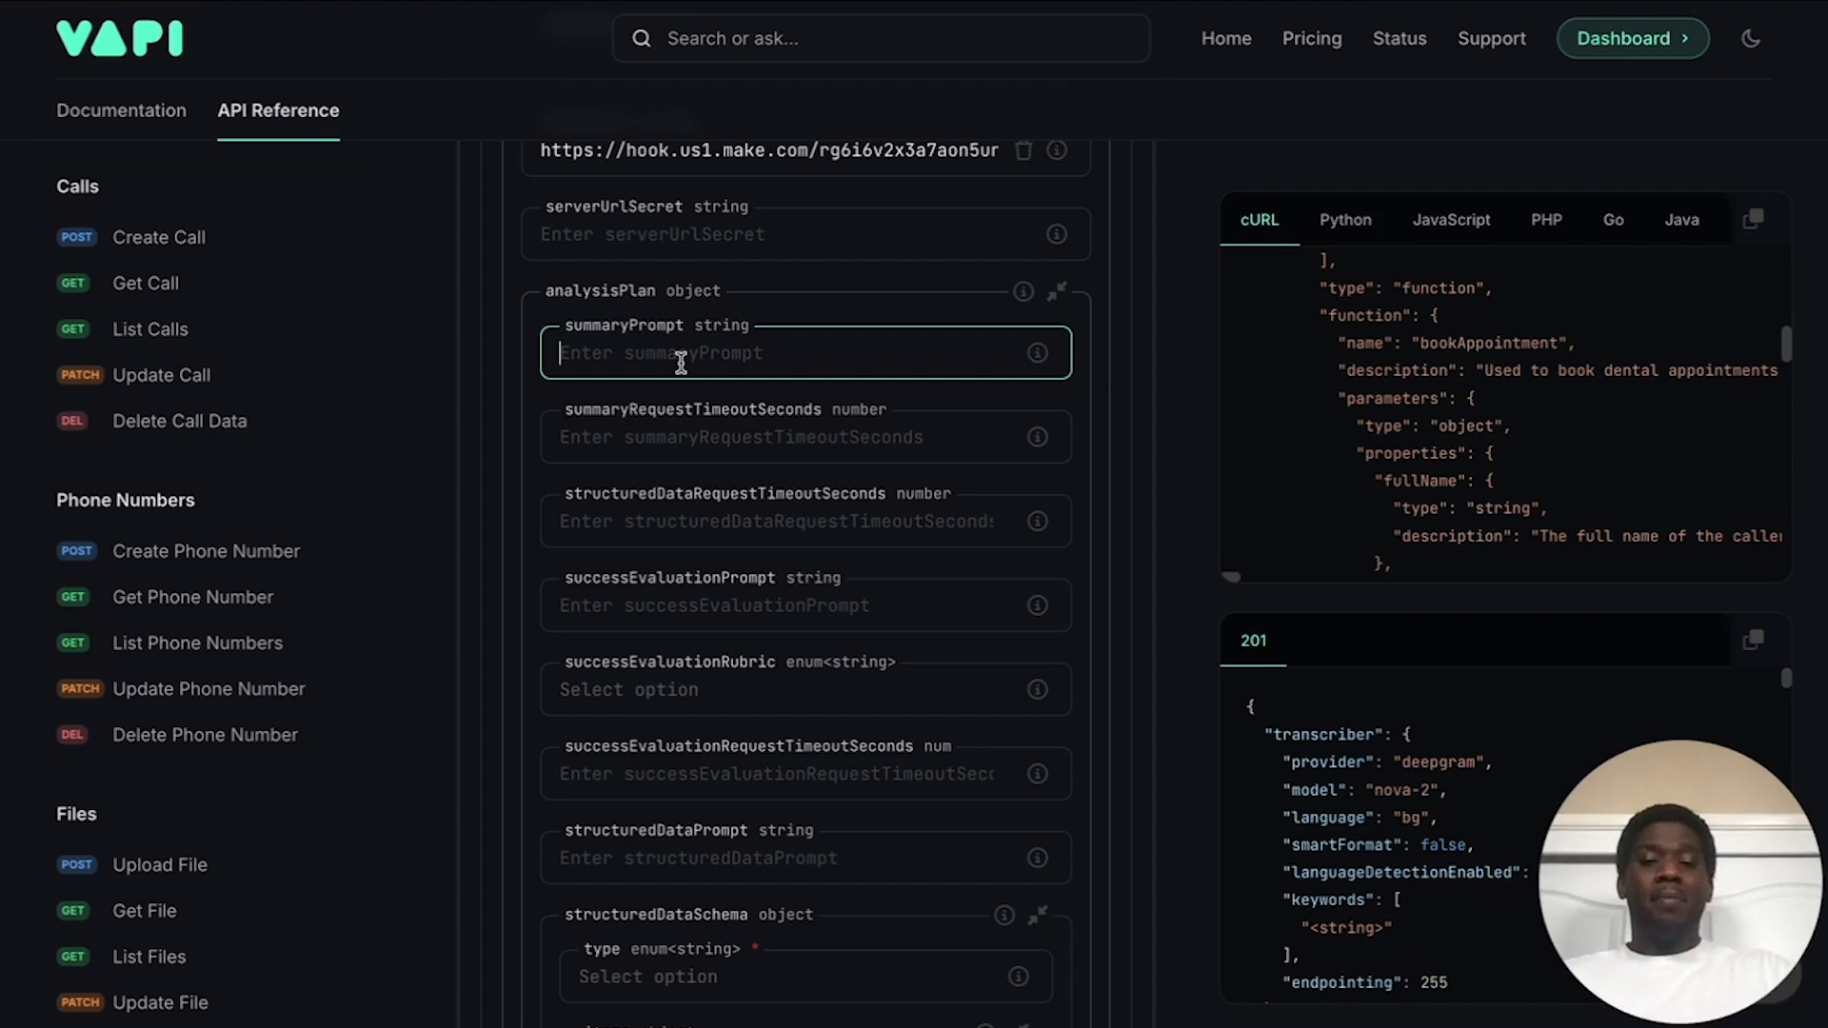
key("ctrl+v")
scroll(780, 442, "down", 1)
left_click(779, 395)
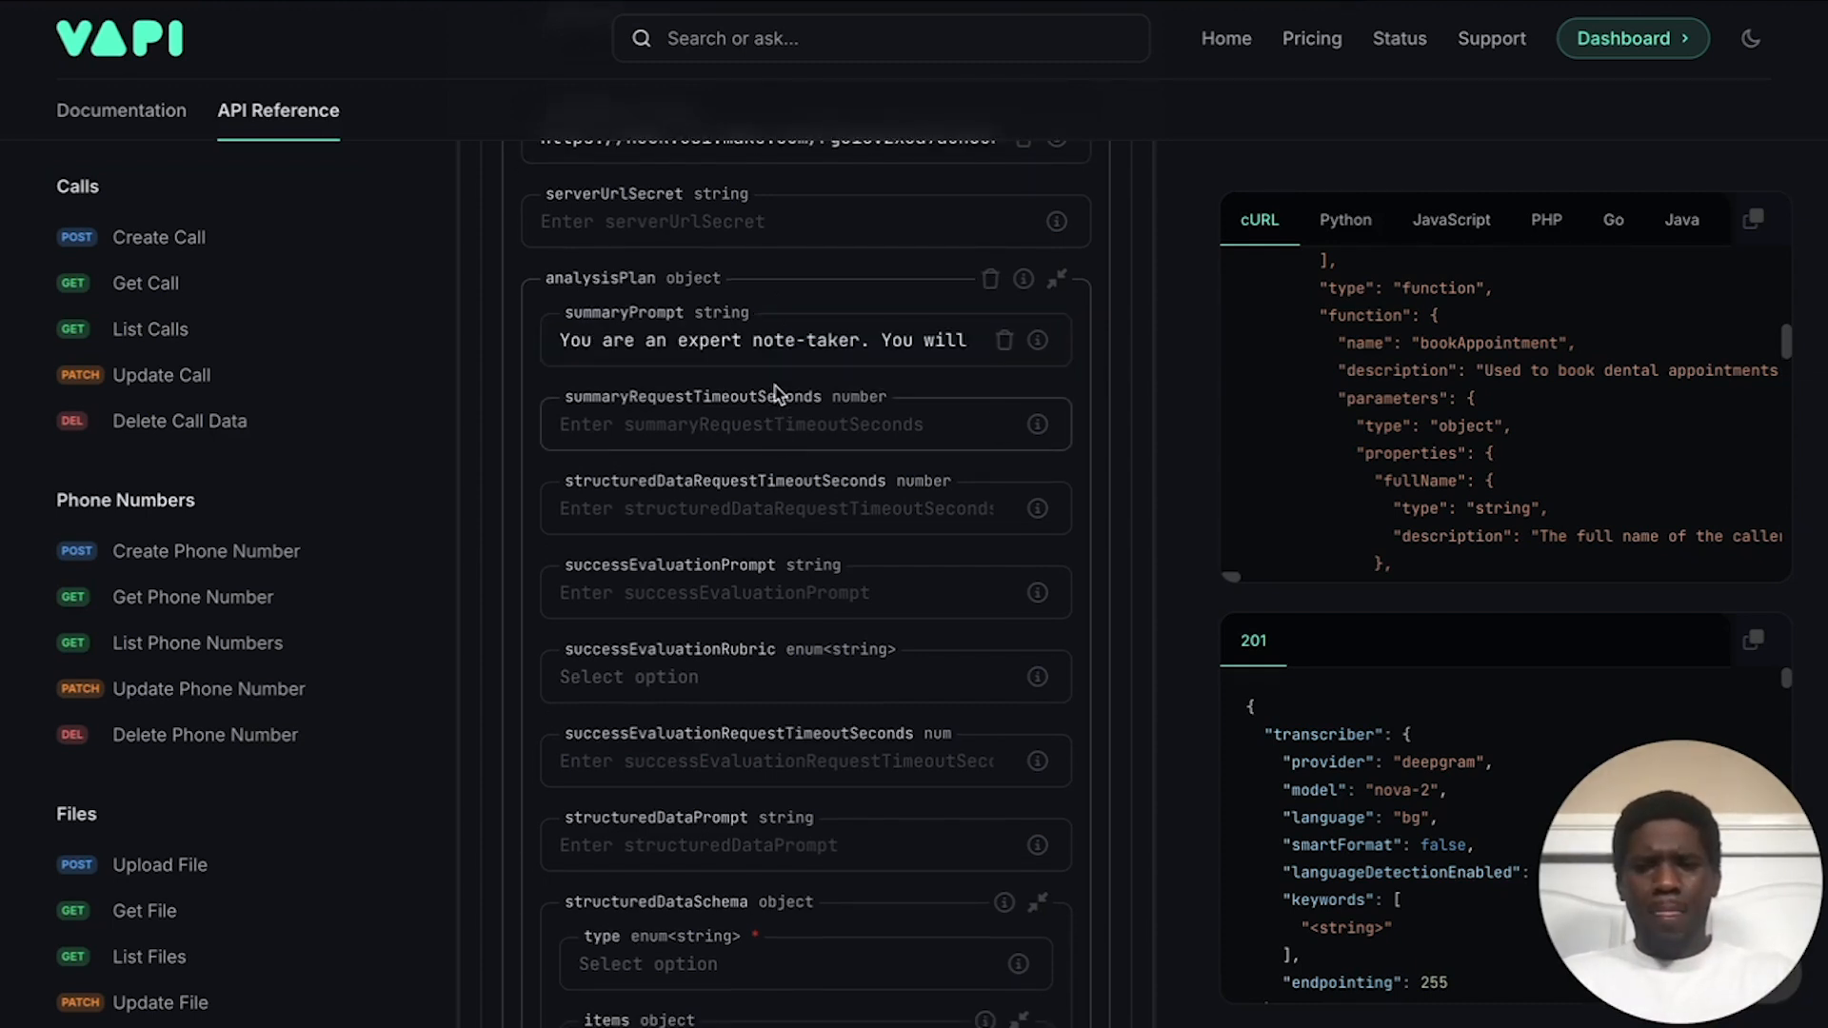
Step: Scroll down past the rubric fields to structuredDataPrompt and structuredDataSchema
scroll(754, 422, "down", 1)
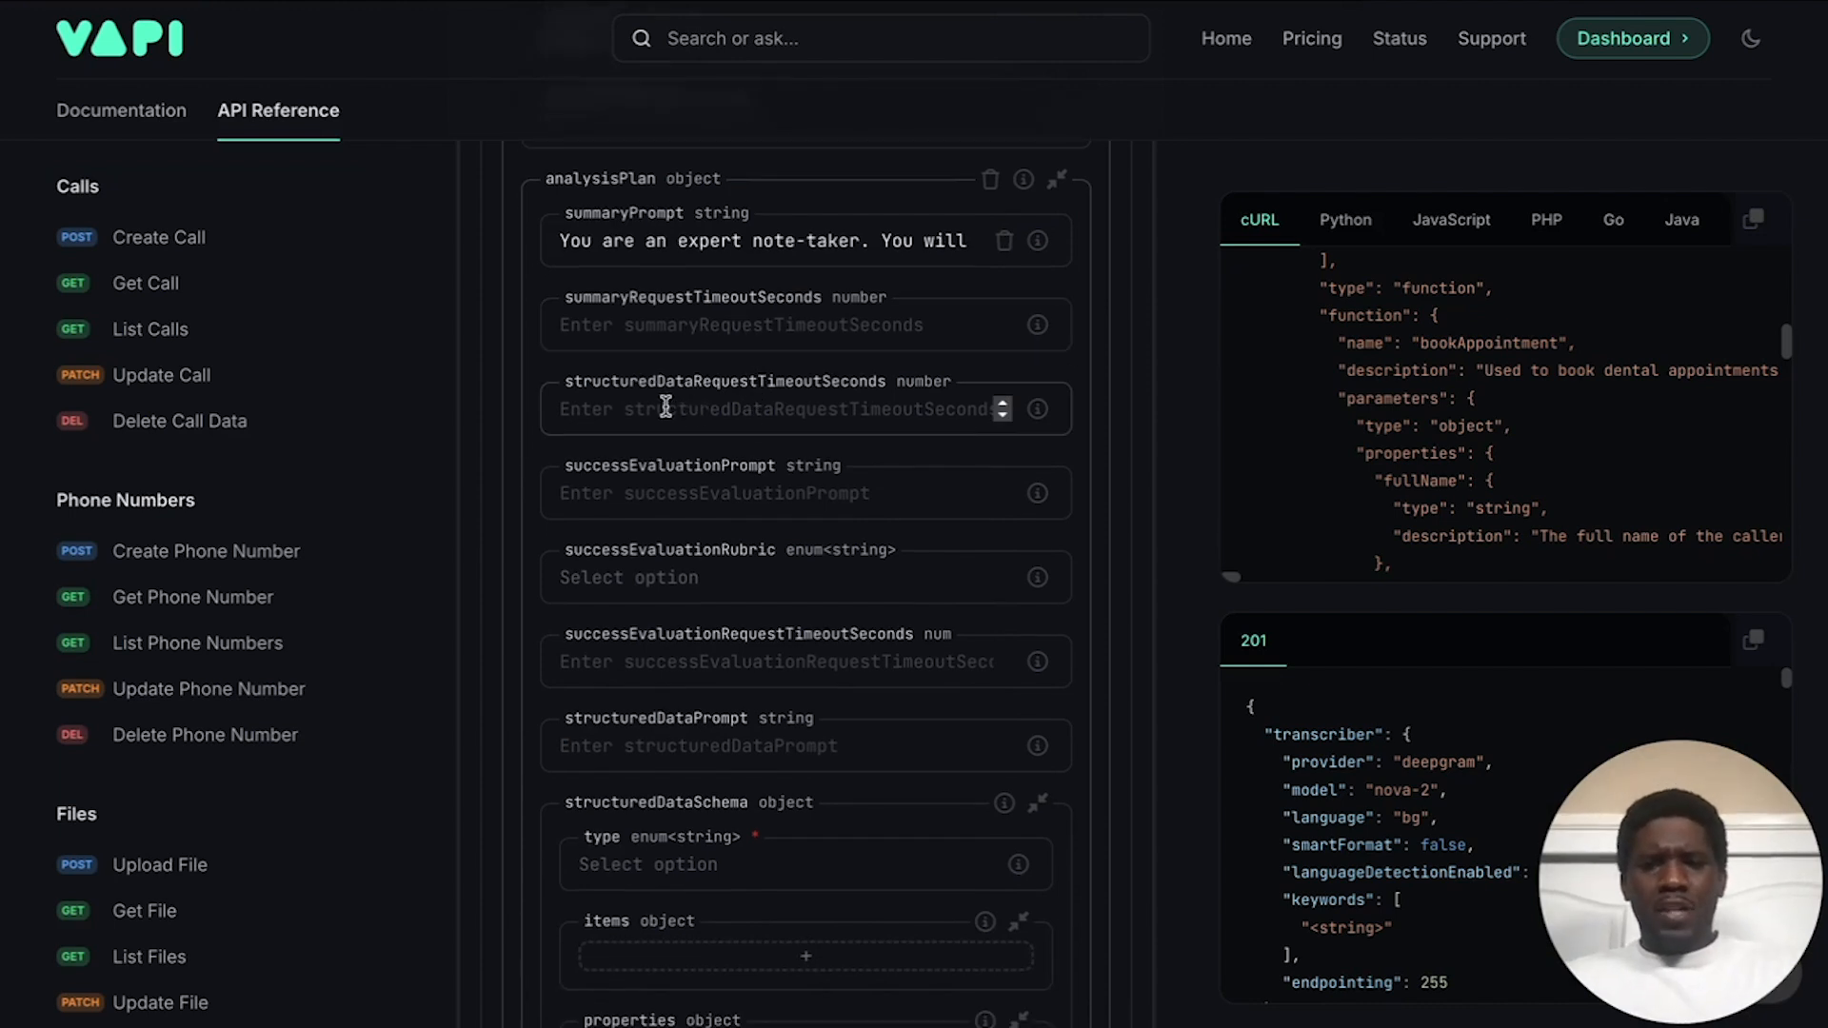
scroll(771, 398, "down", 1)
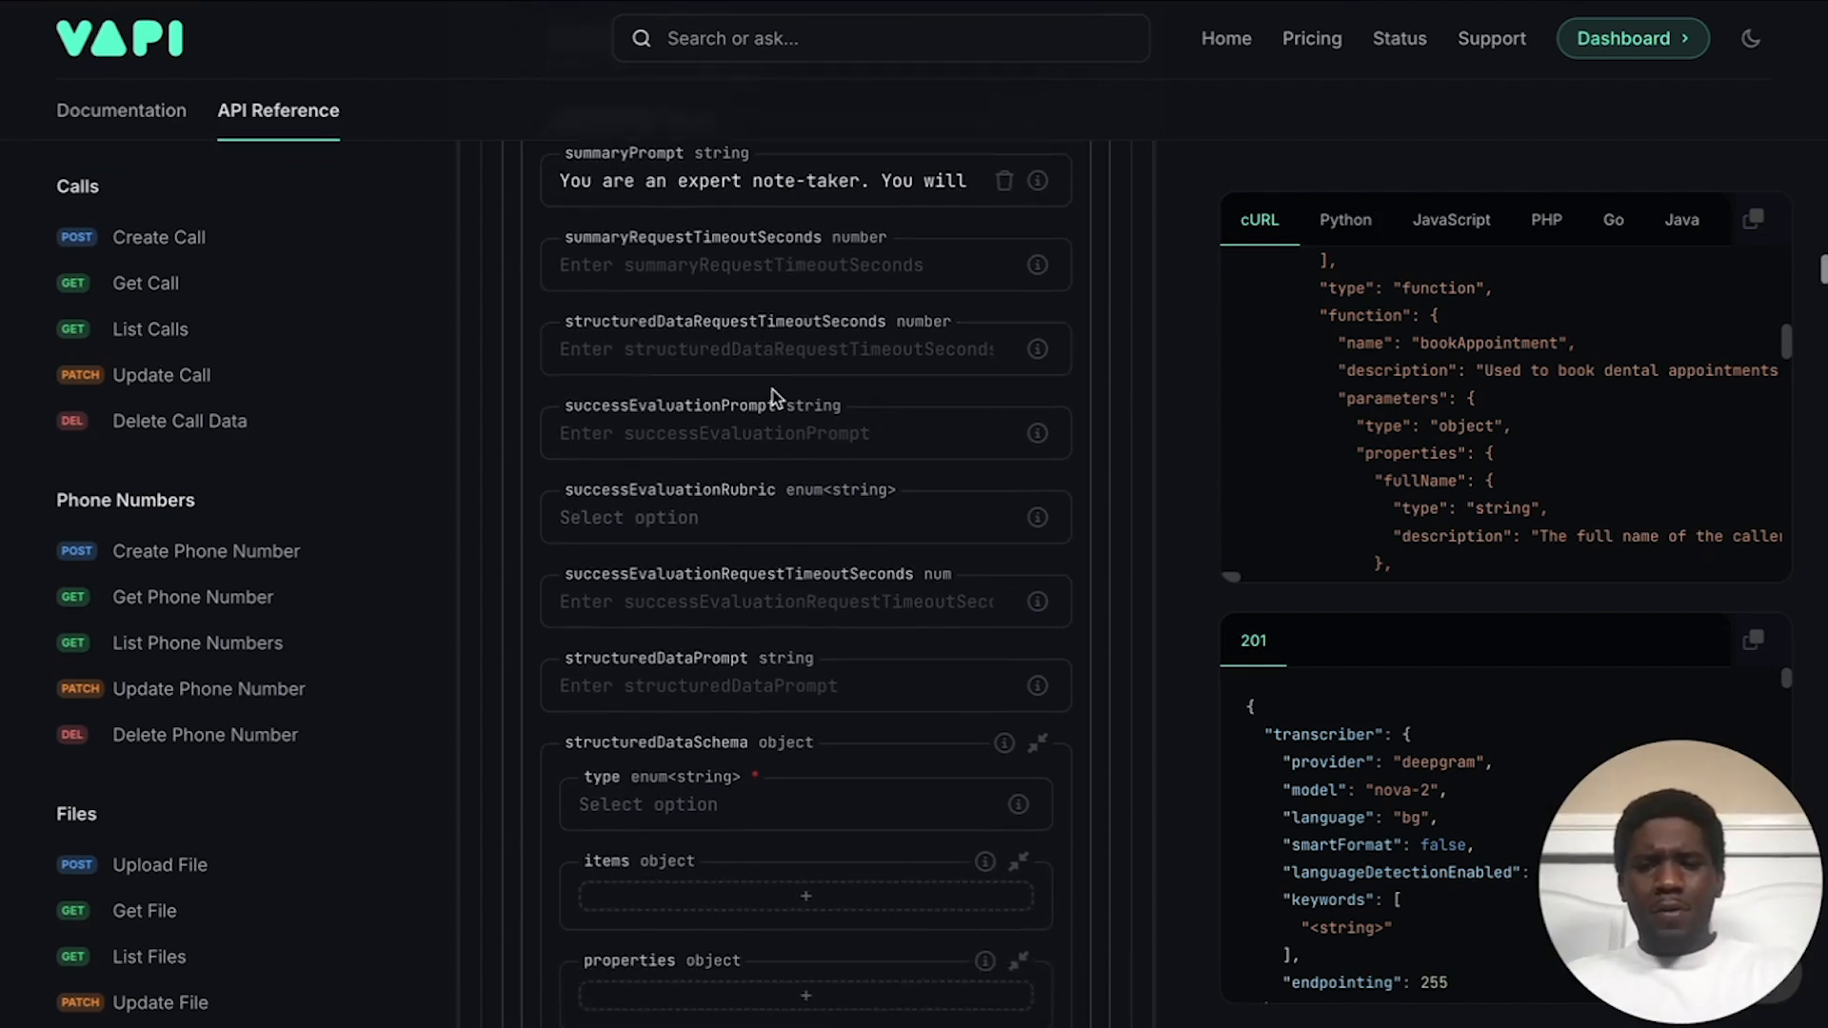
scroll(651, 412, "down", 1)
scroll(647, 412, "down", 1)
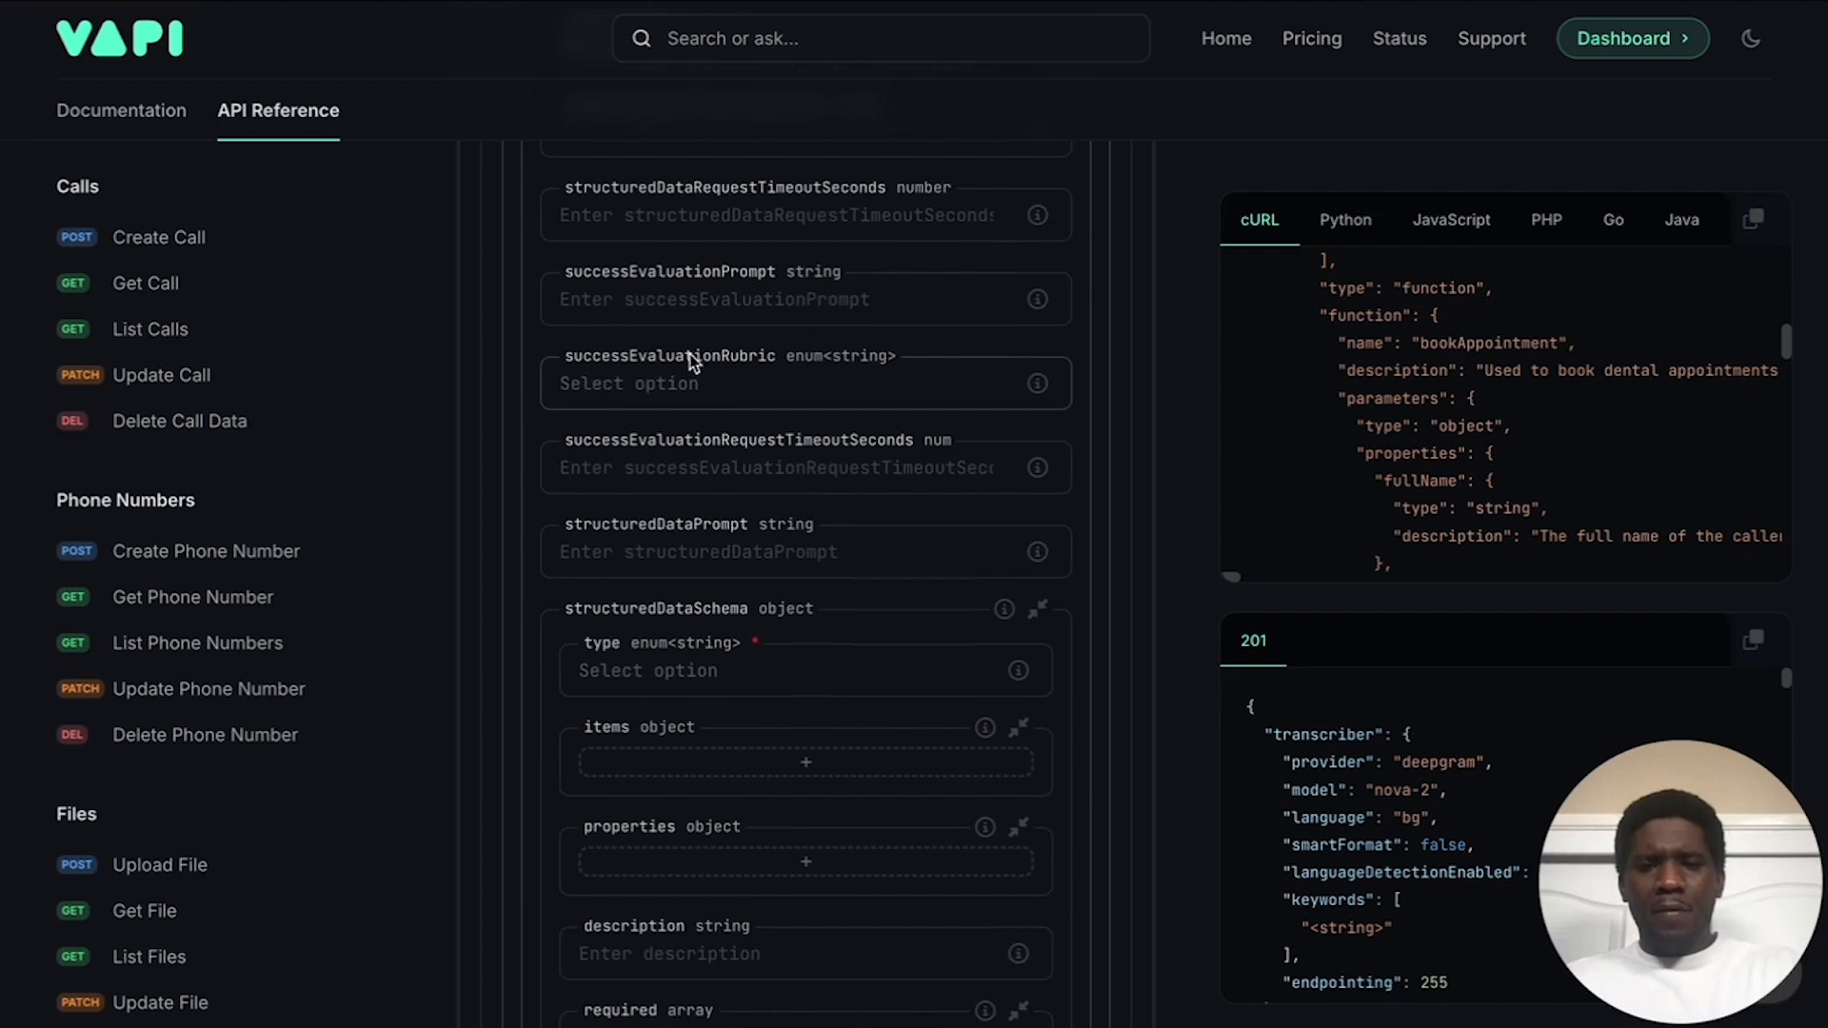
scroll(714, 365, "down", 1)
scroll(726, 381, "down", 3)
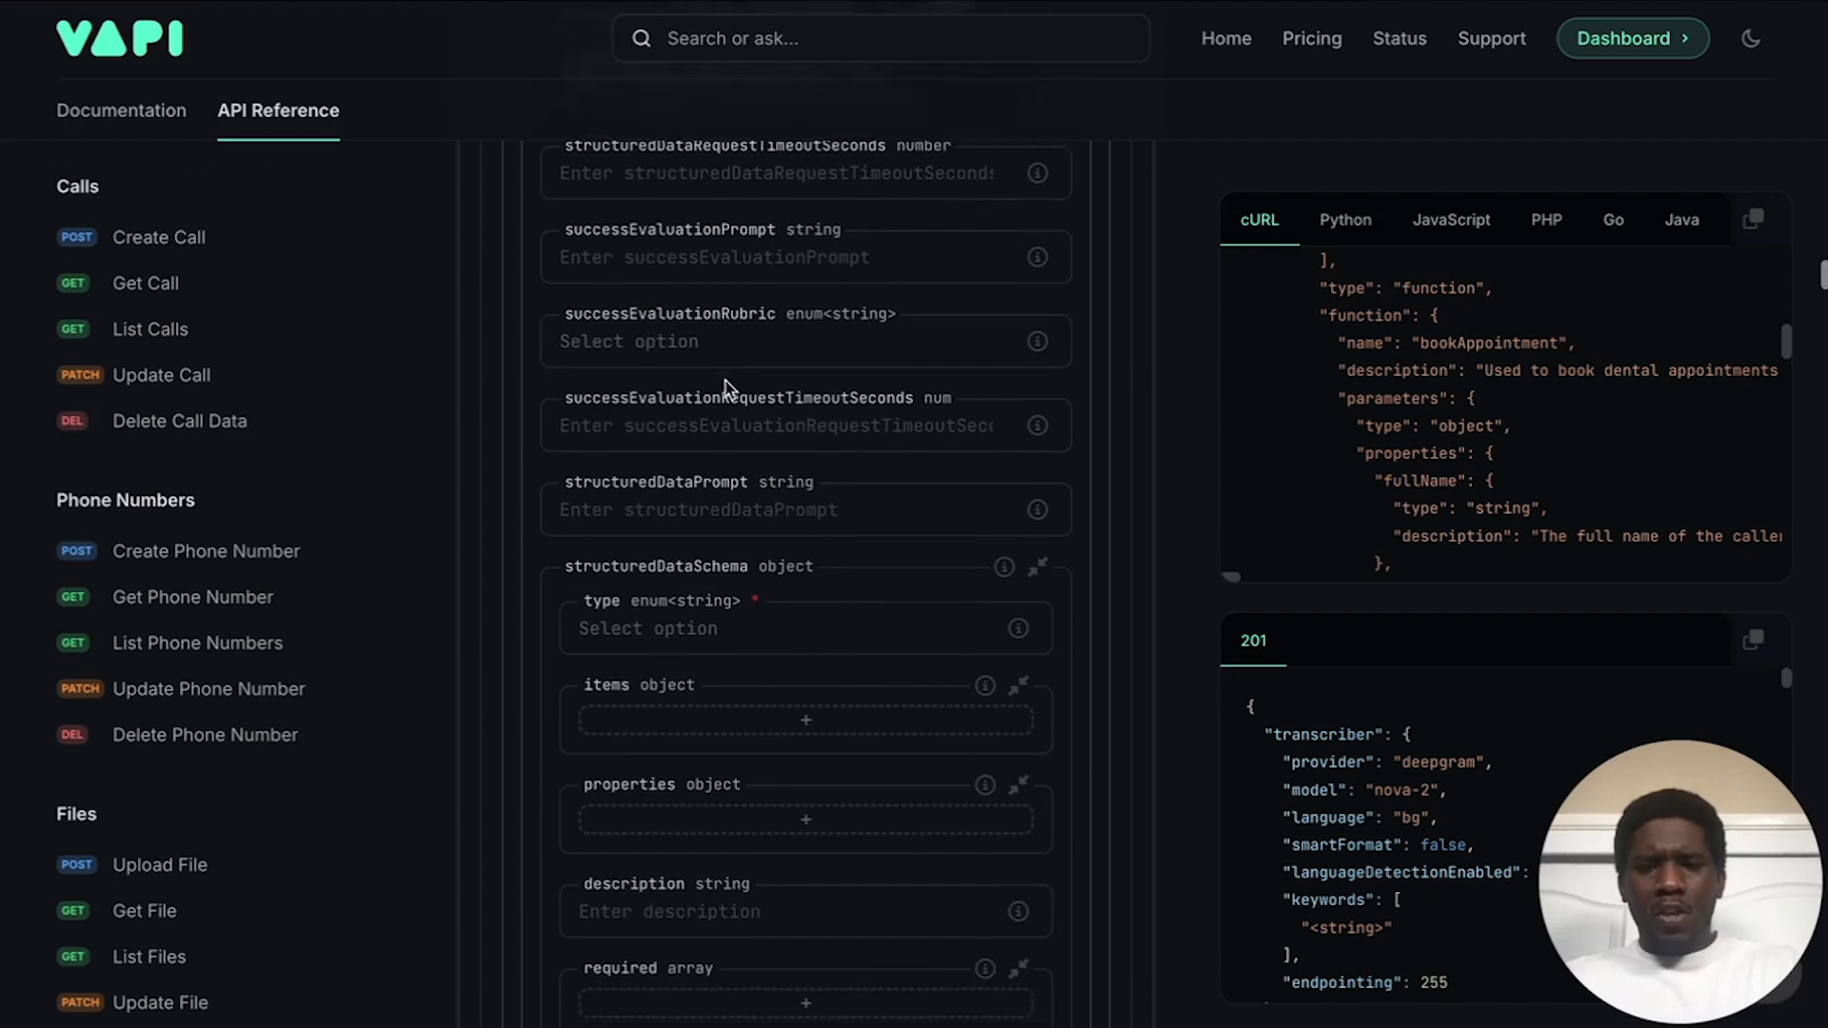
Step: Write a structuredDataPrompt listing callReason, firstName, lastName, emailAddress, phonenumber and insuranceProvider of the caller
left_click(712, 326)
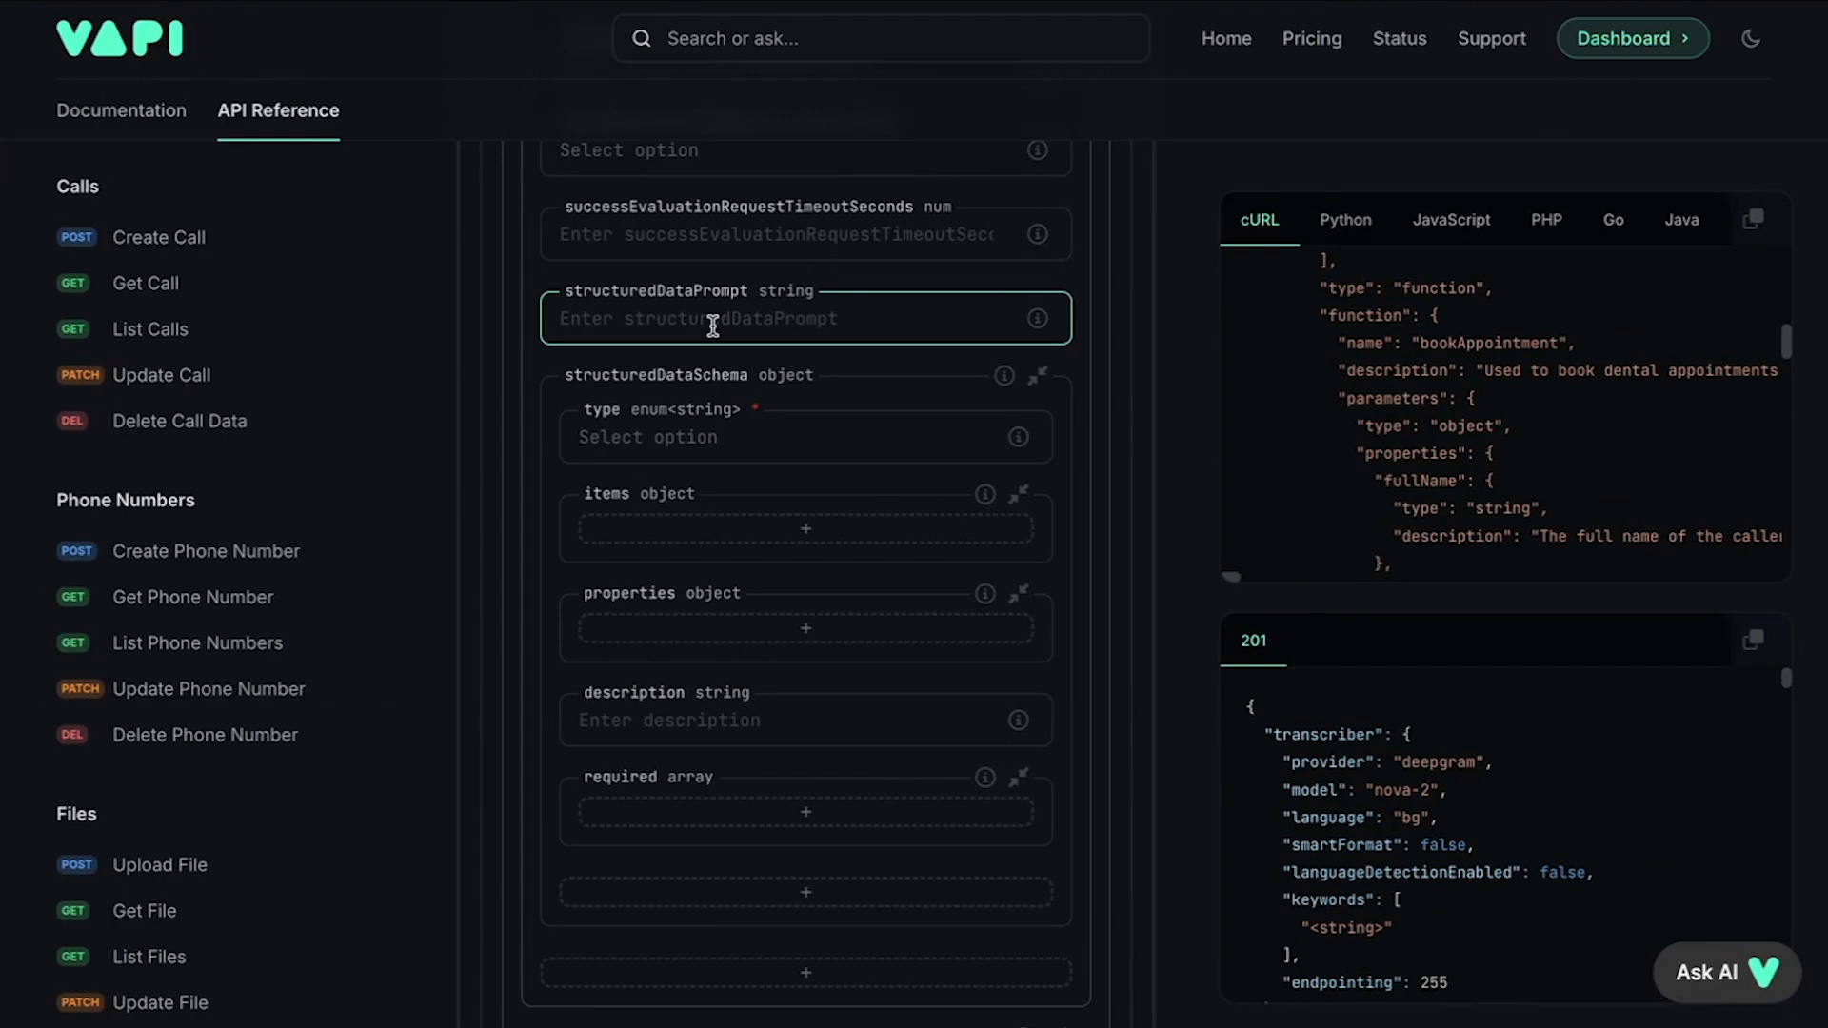
type("This")
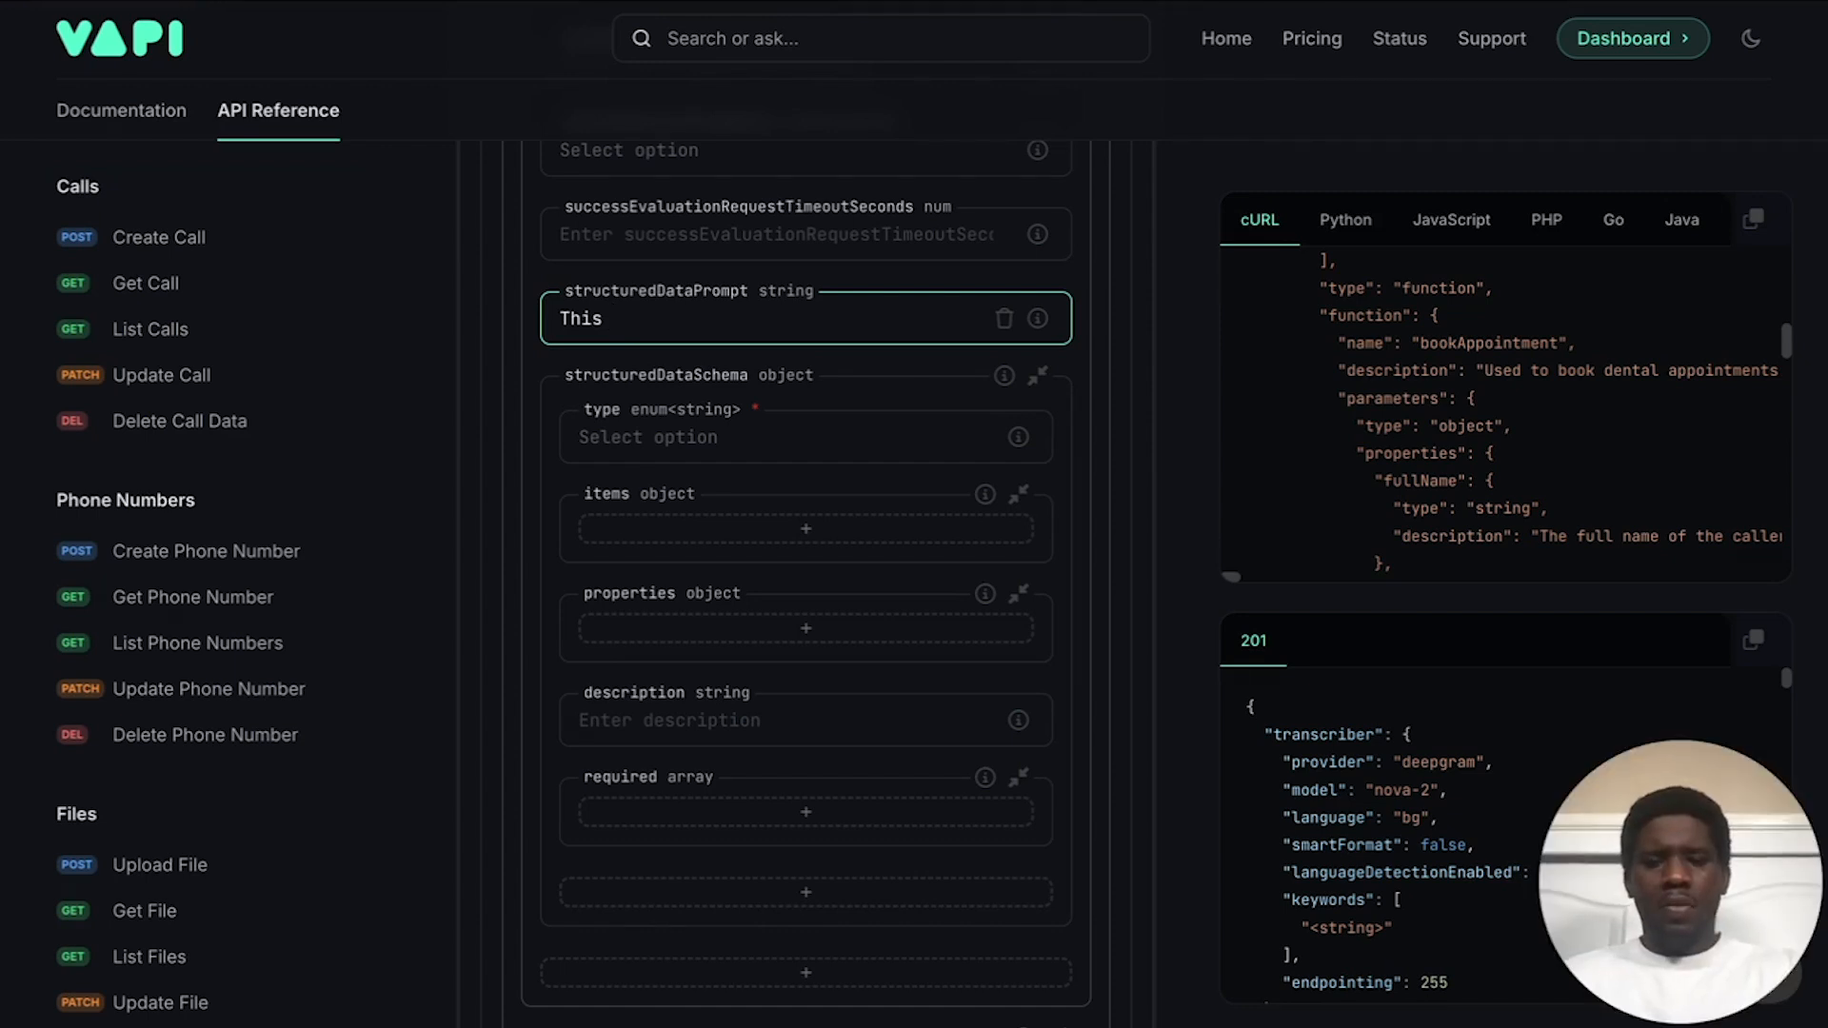
key("BackSpace")
key("BackSpace")
type("e")
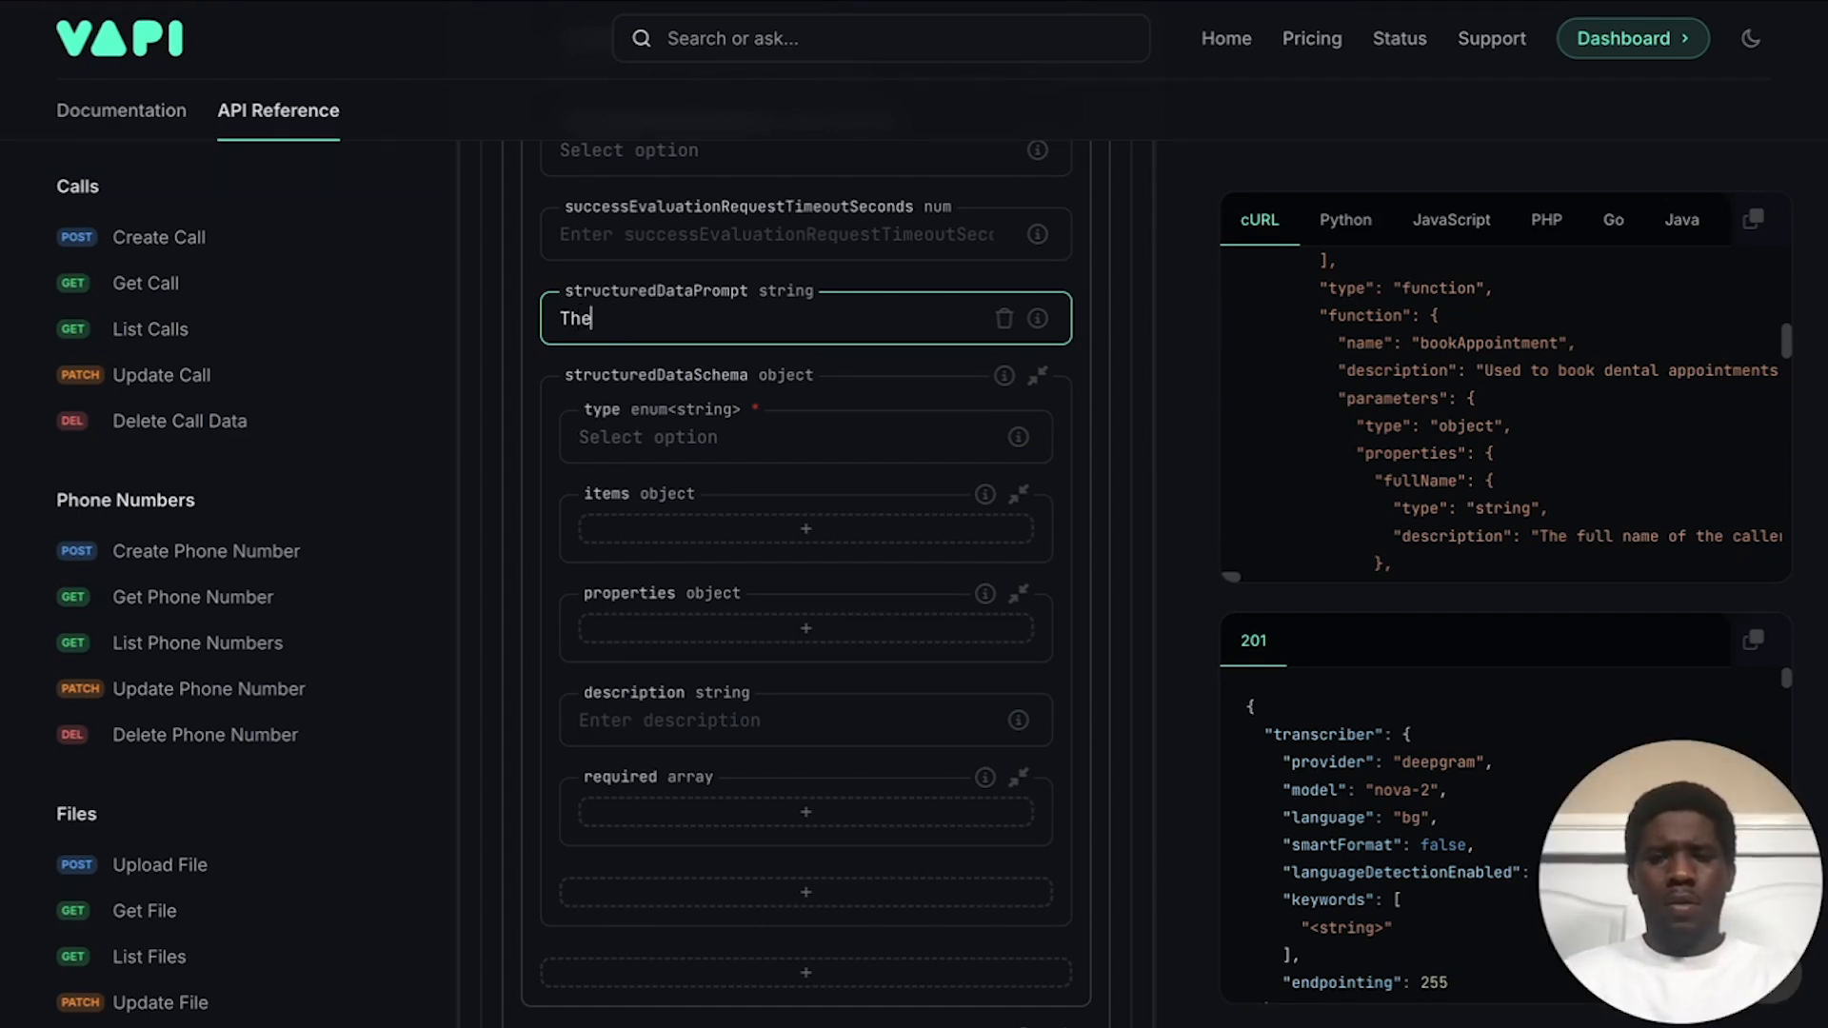
type("se are the")
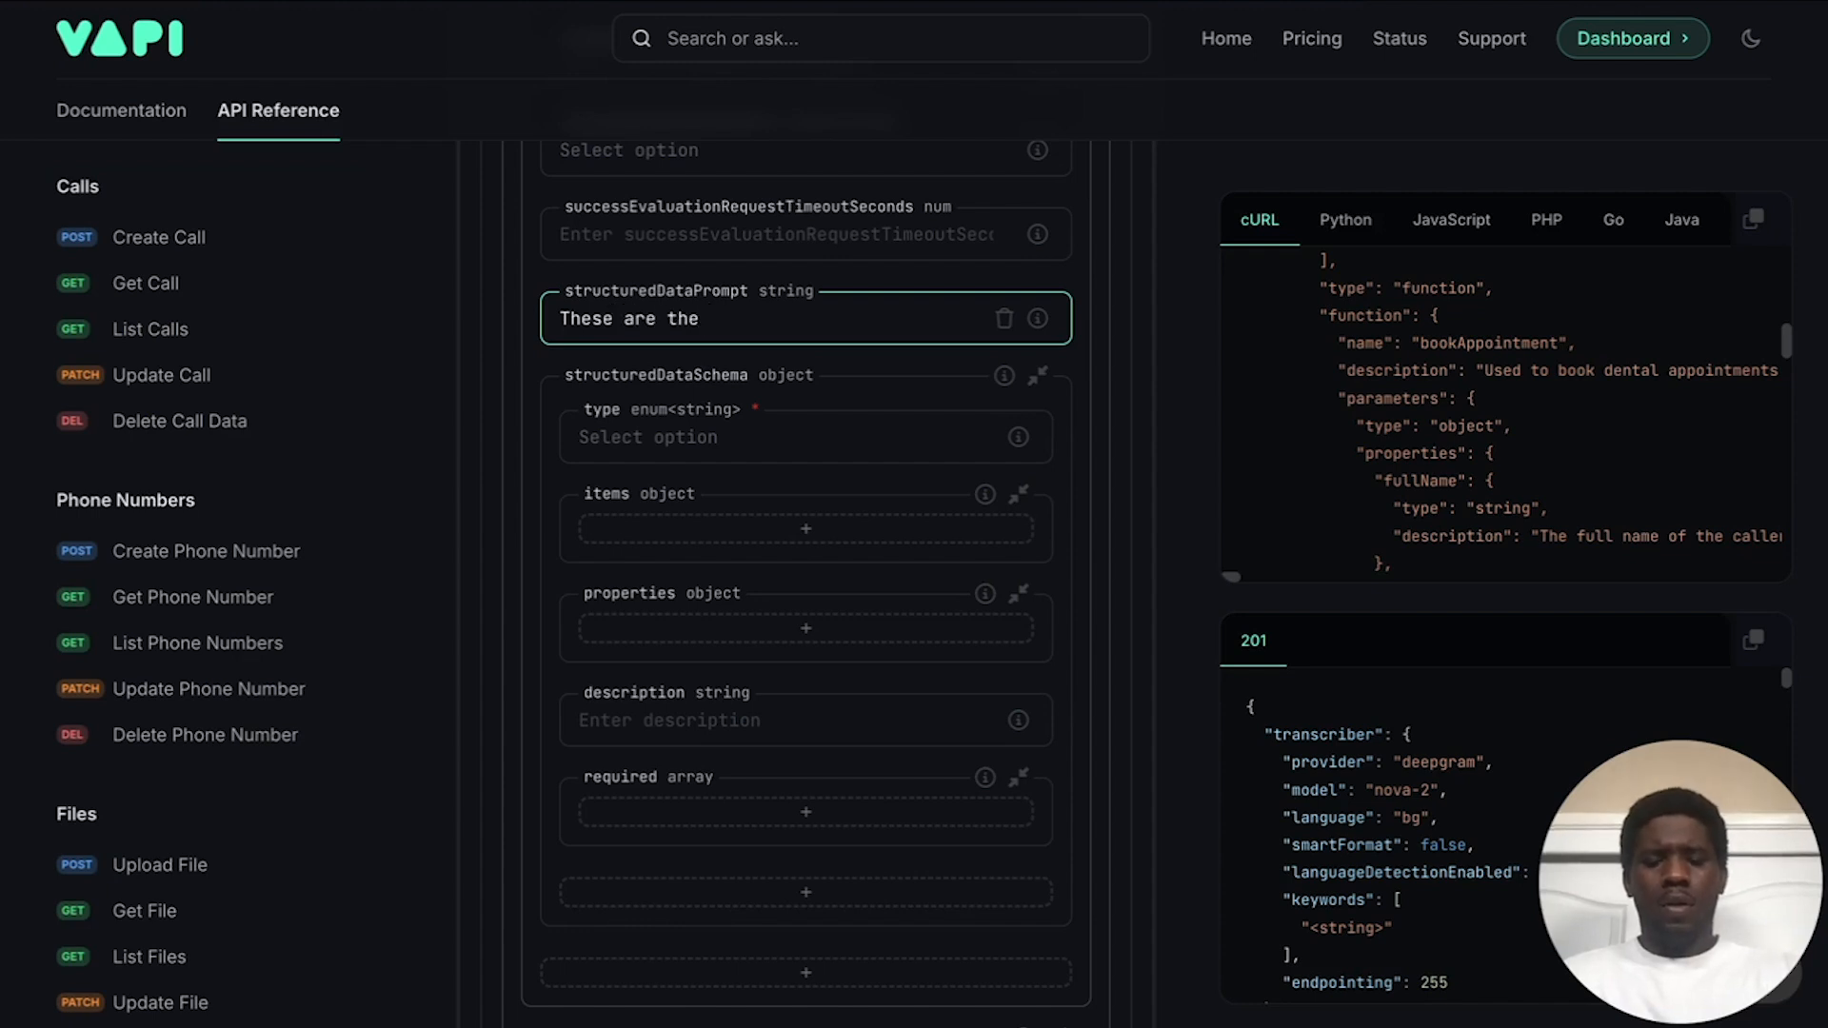
type(" callReason, ")
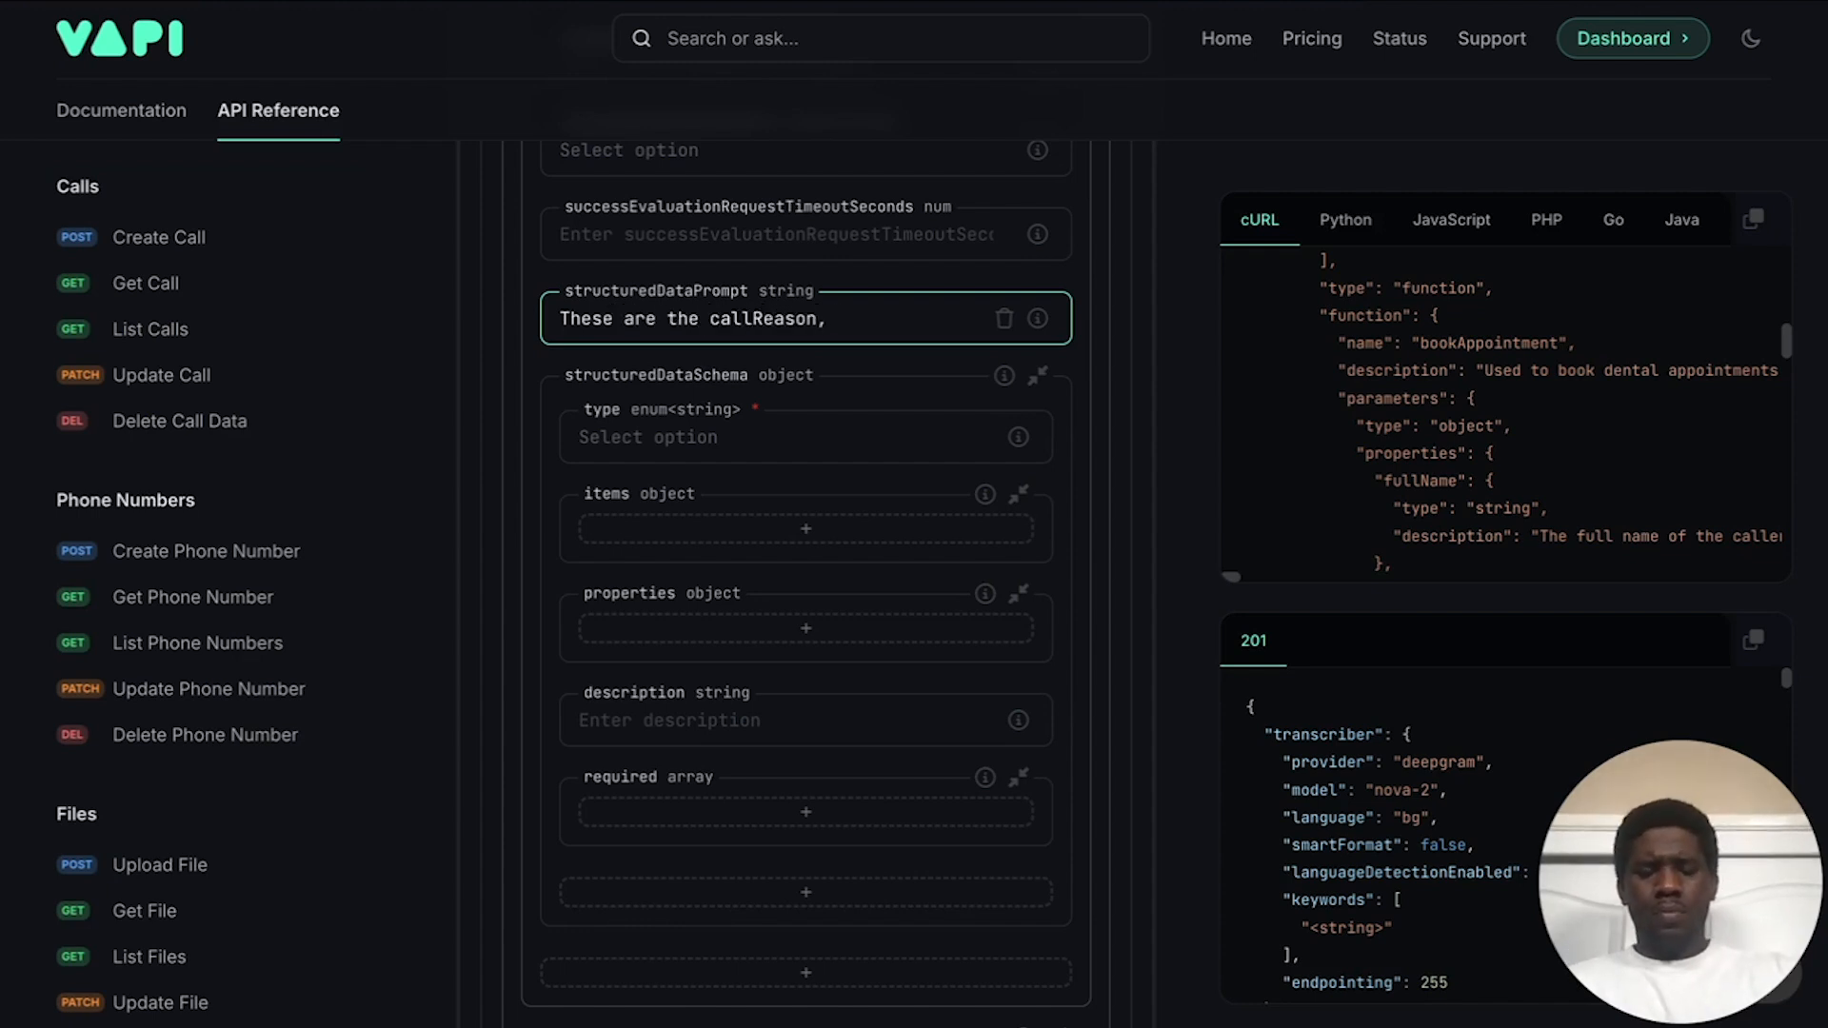
type("furst")
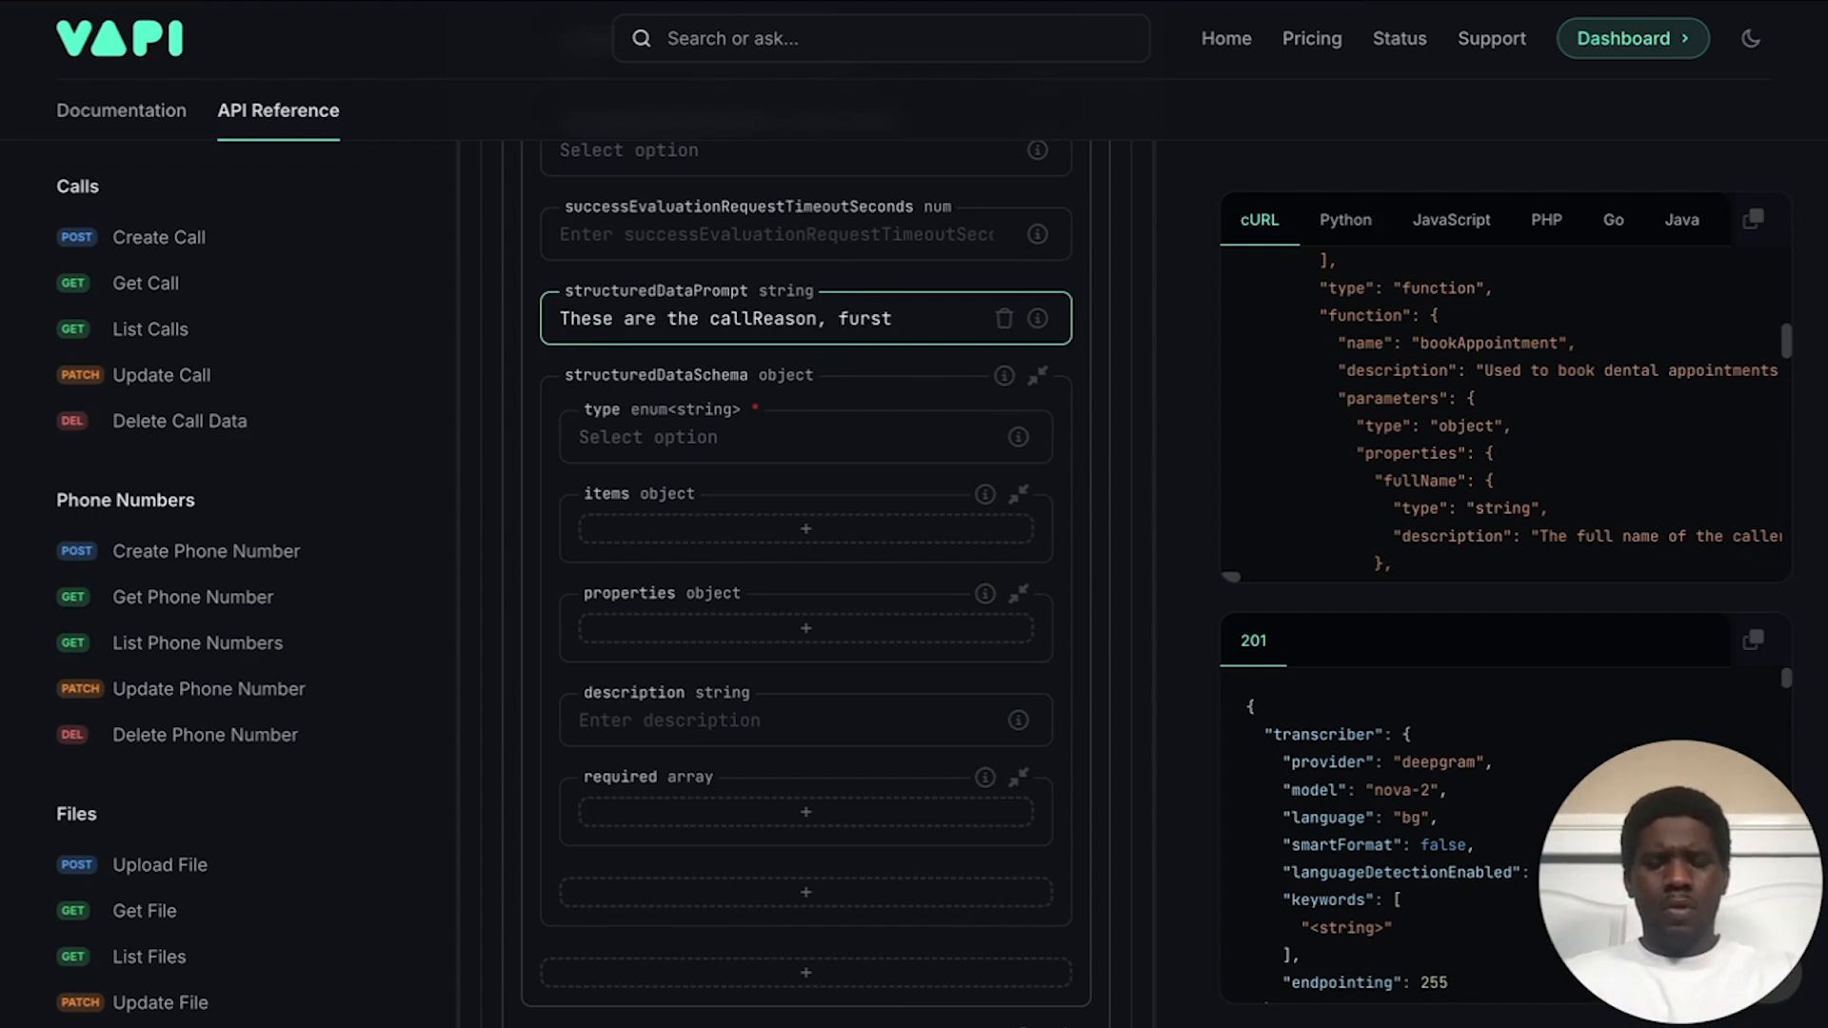
key("BackSpace")
key("BackSpace")
type("irstName, ")
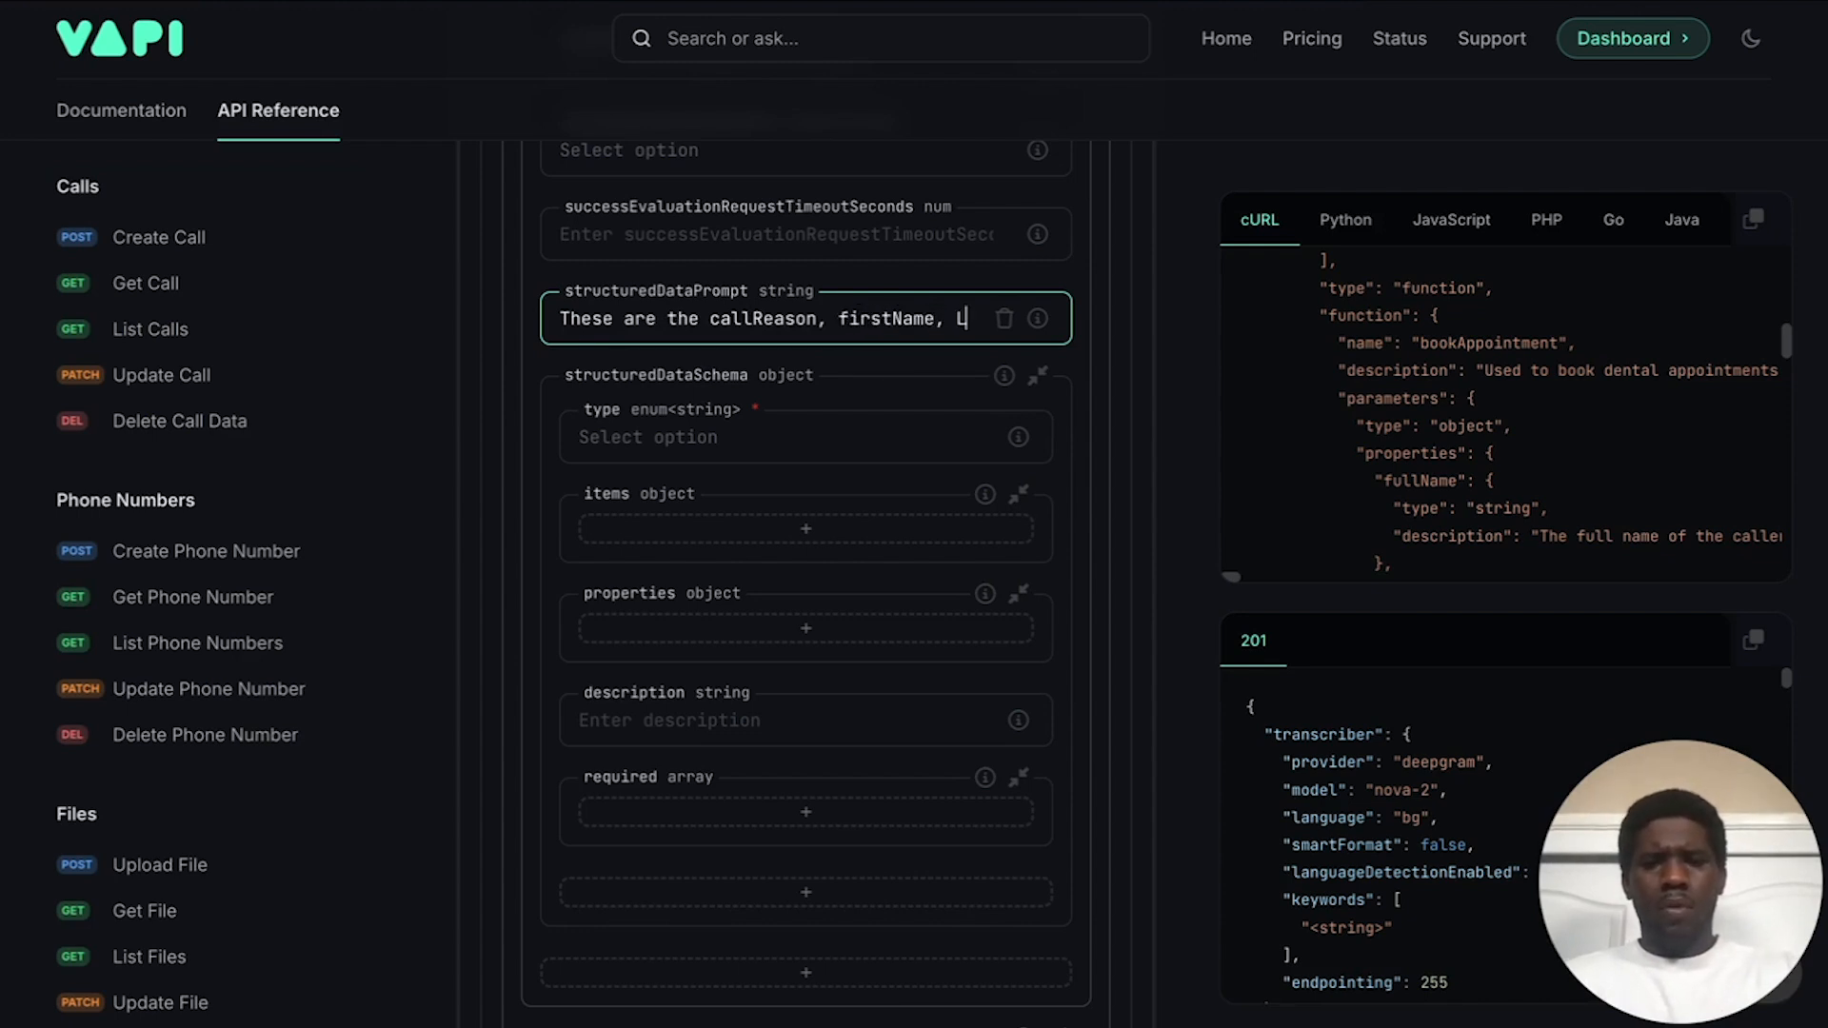
type("lastName")
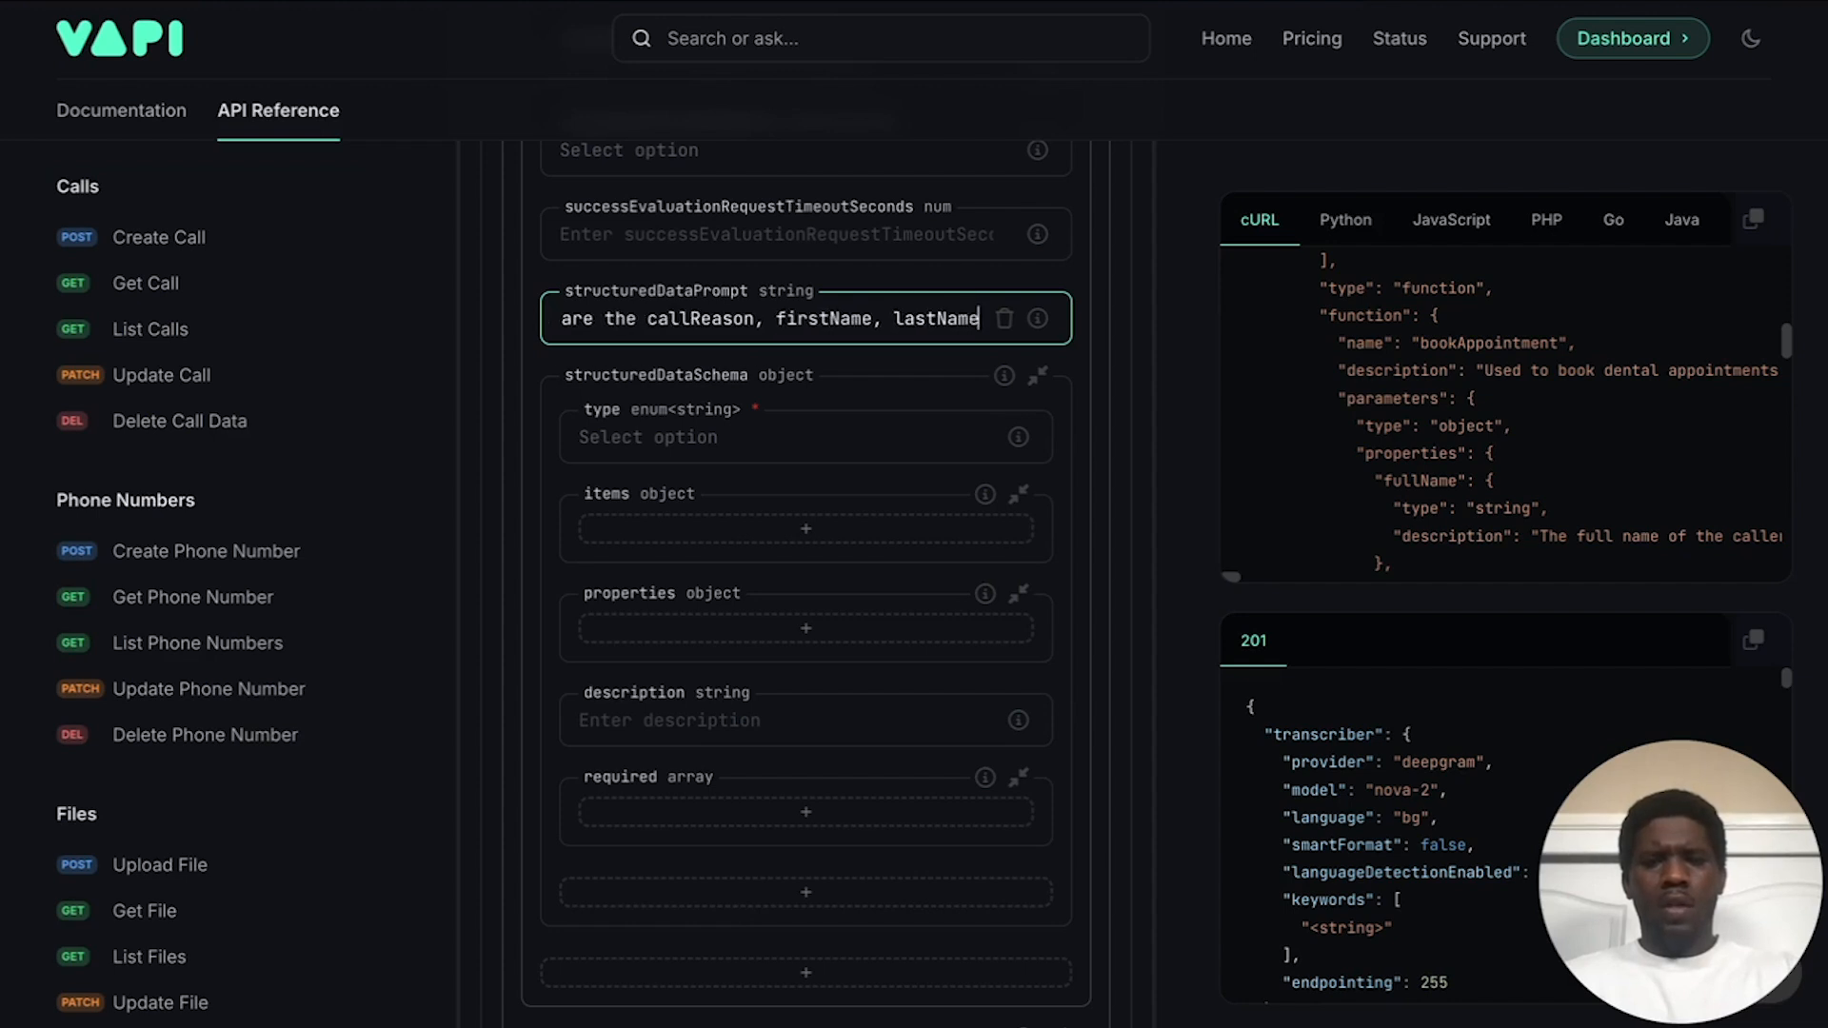
type(", ")
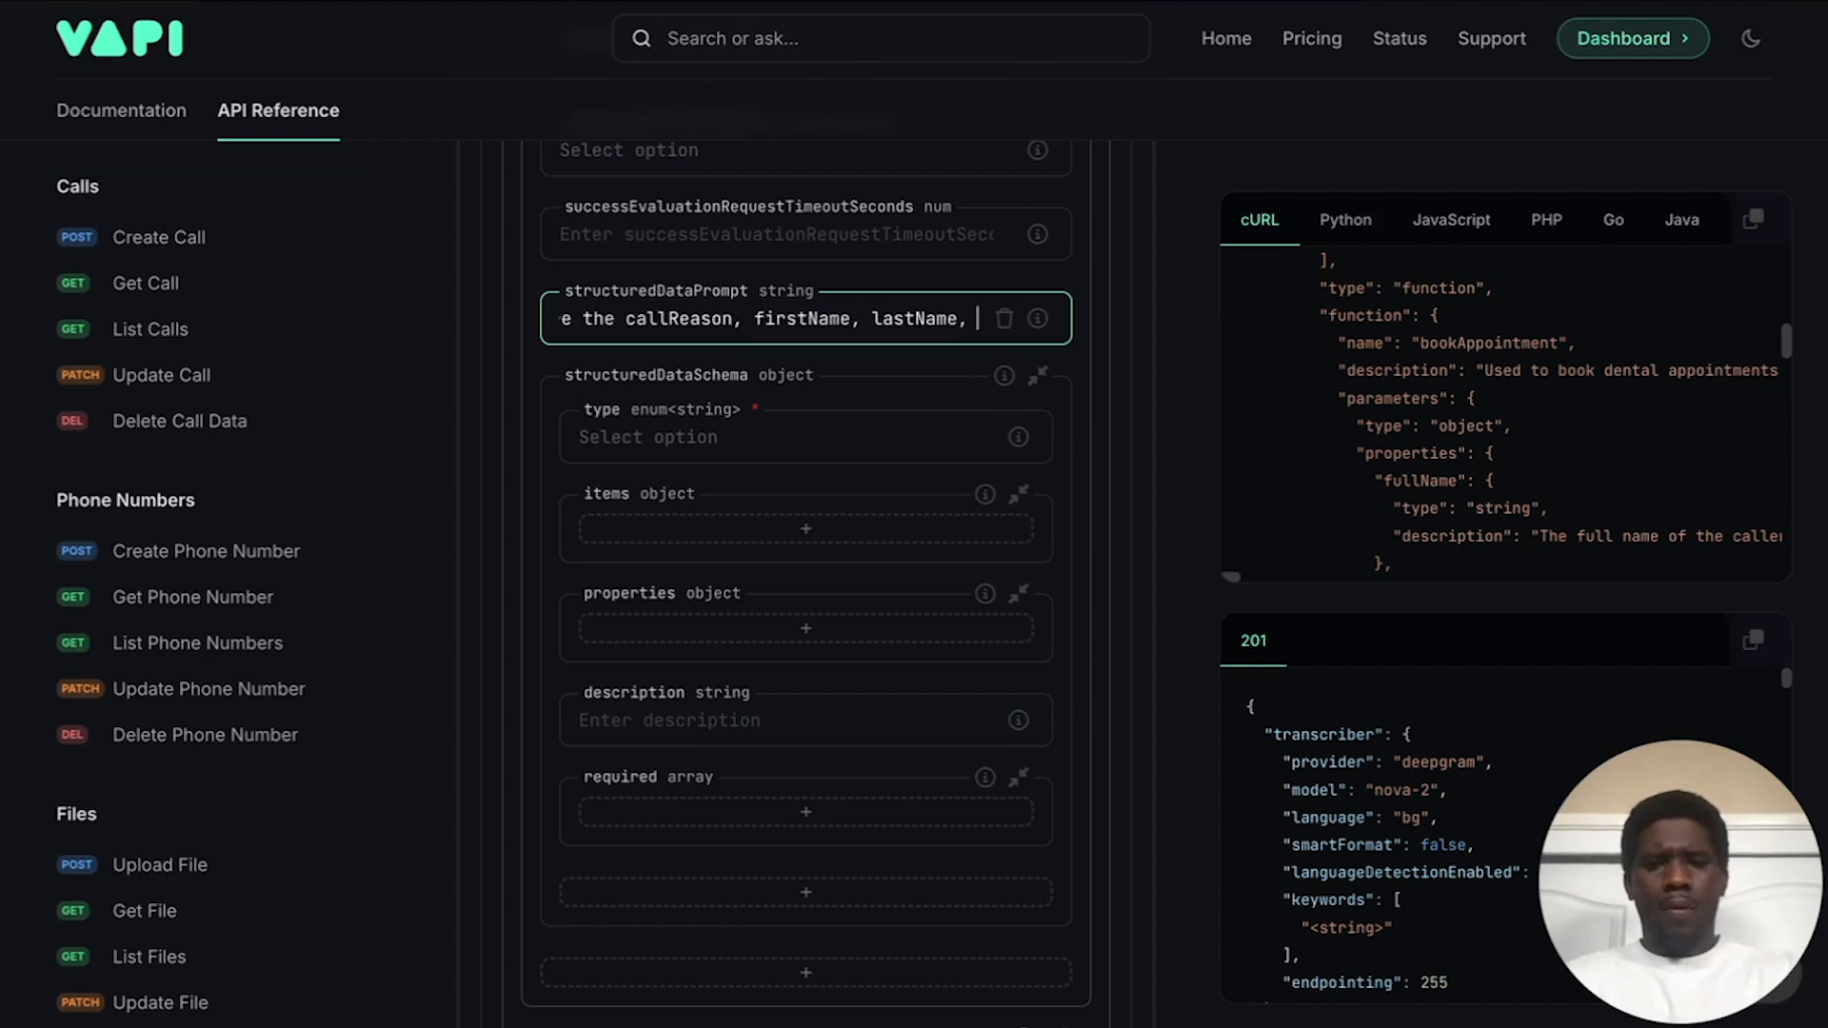
type("emailAddress, phoneNumber")
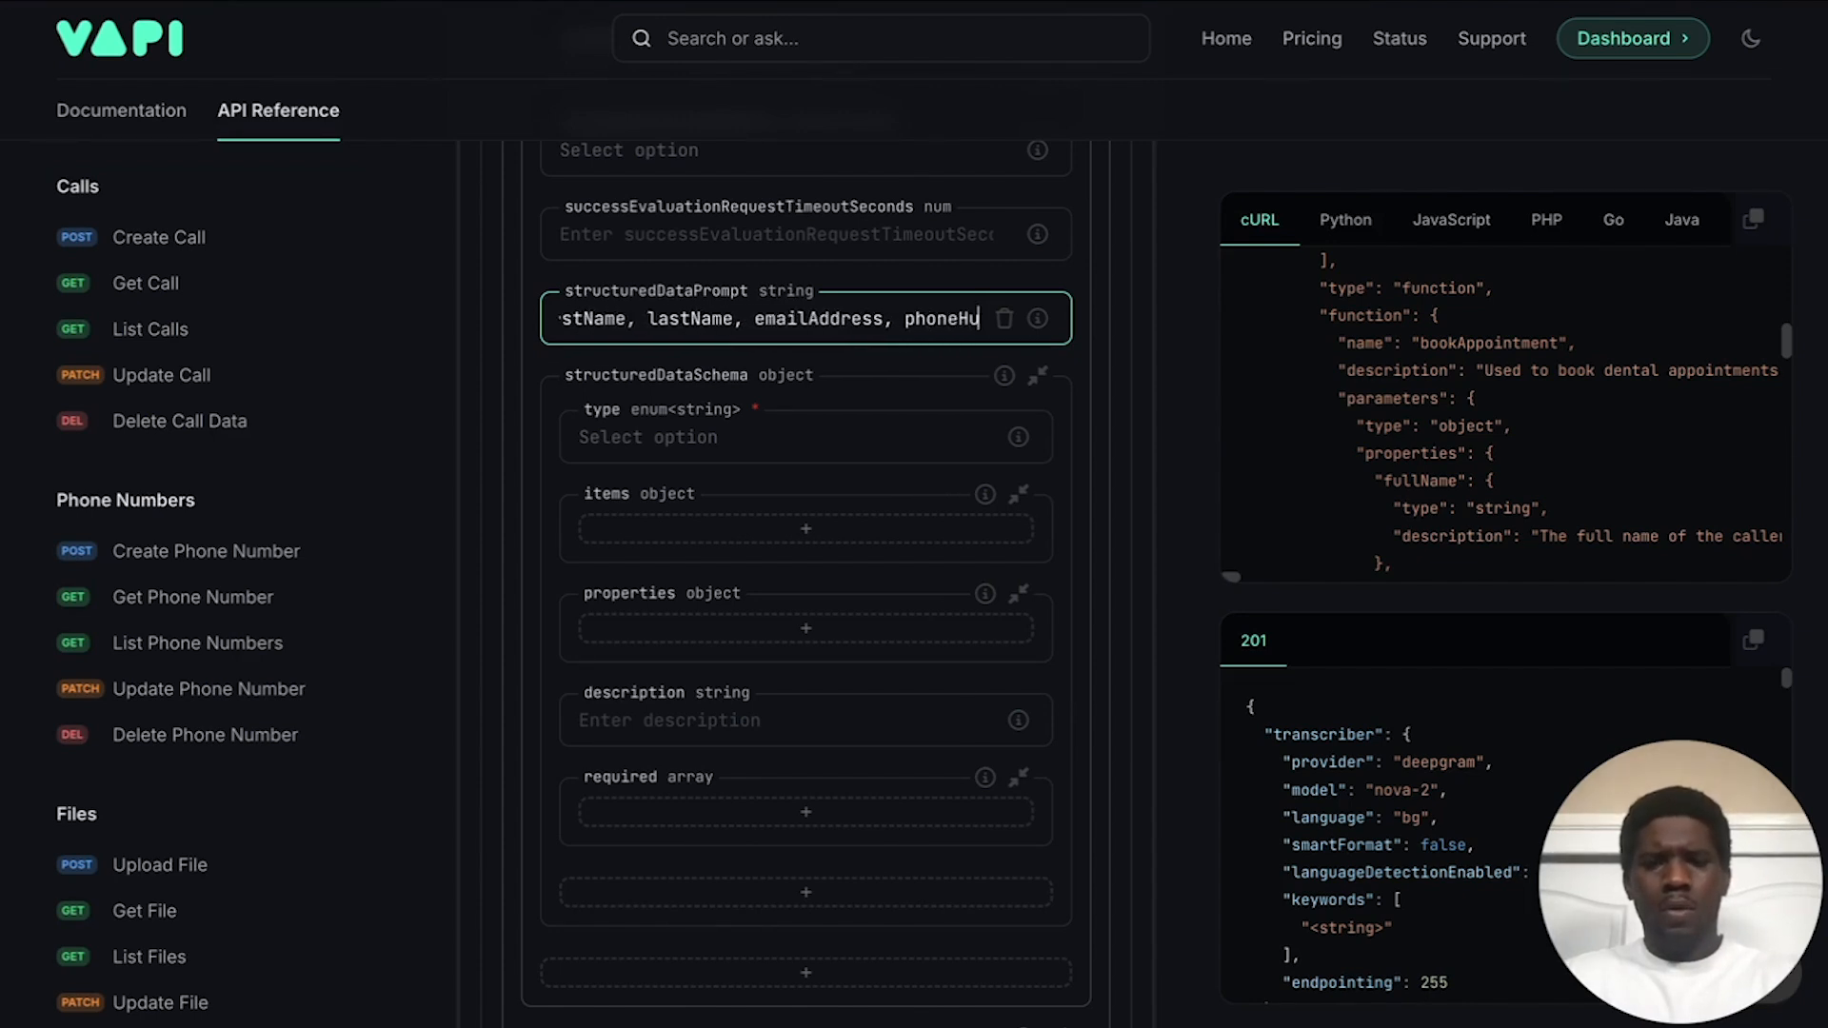
key("BackSpace")
key("BackSpace")
key("BackSpace")
key("BackSpace")
key("BackSpace")
key("BackSpace")
type("number, ")
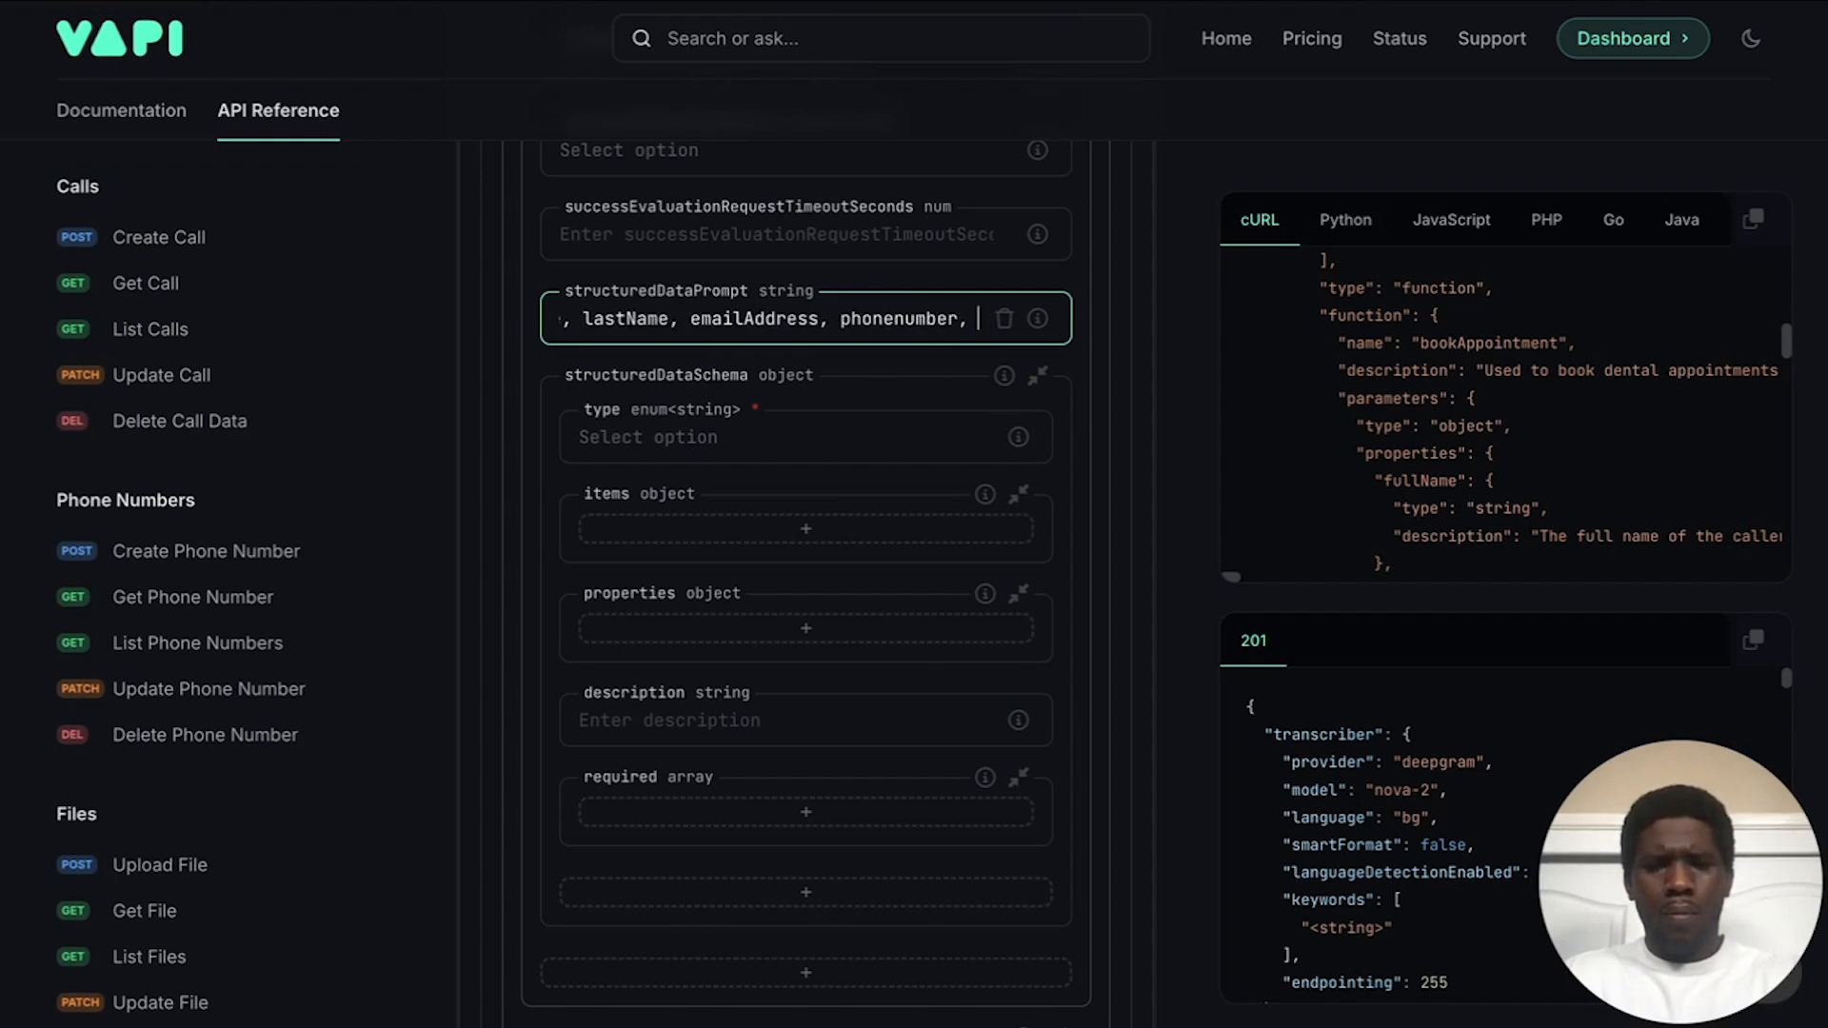
type("and ")
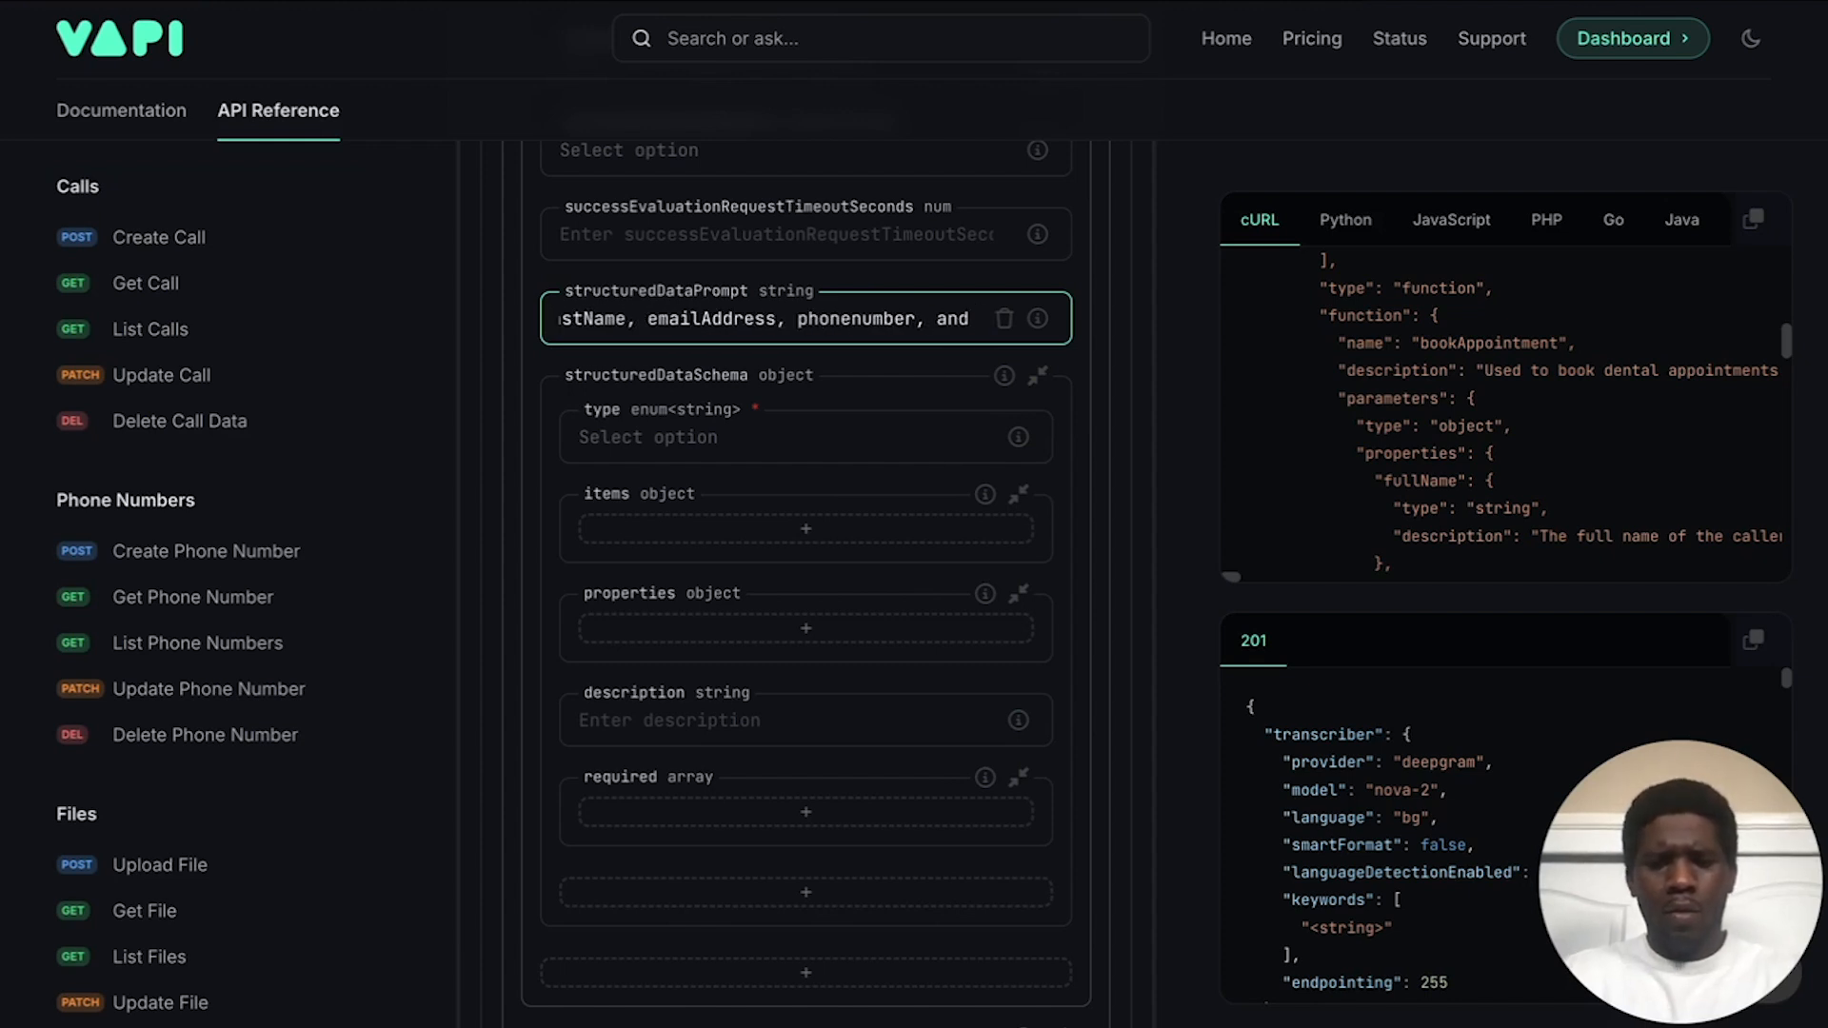
type("insuranc")
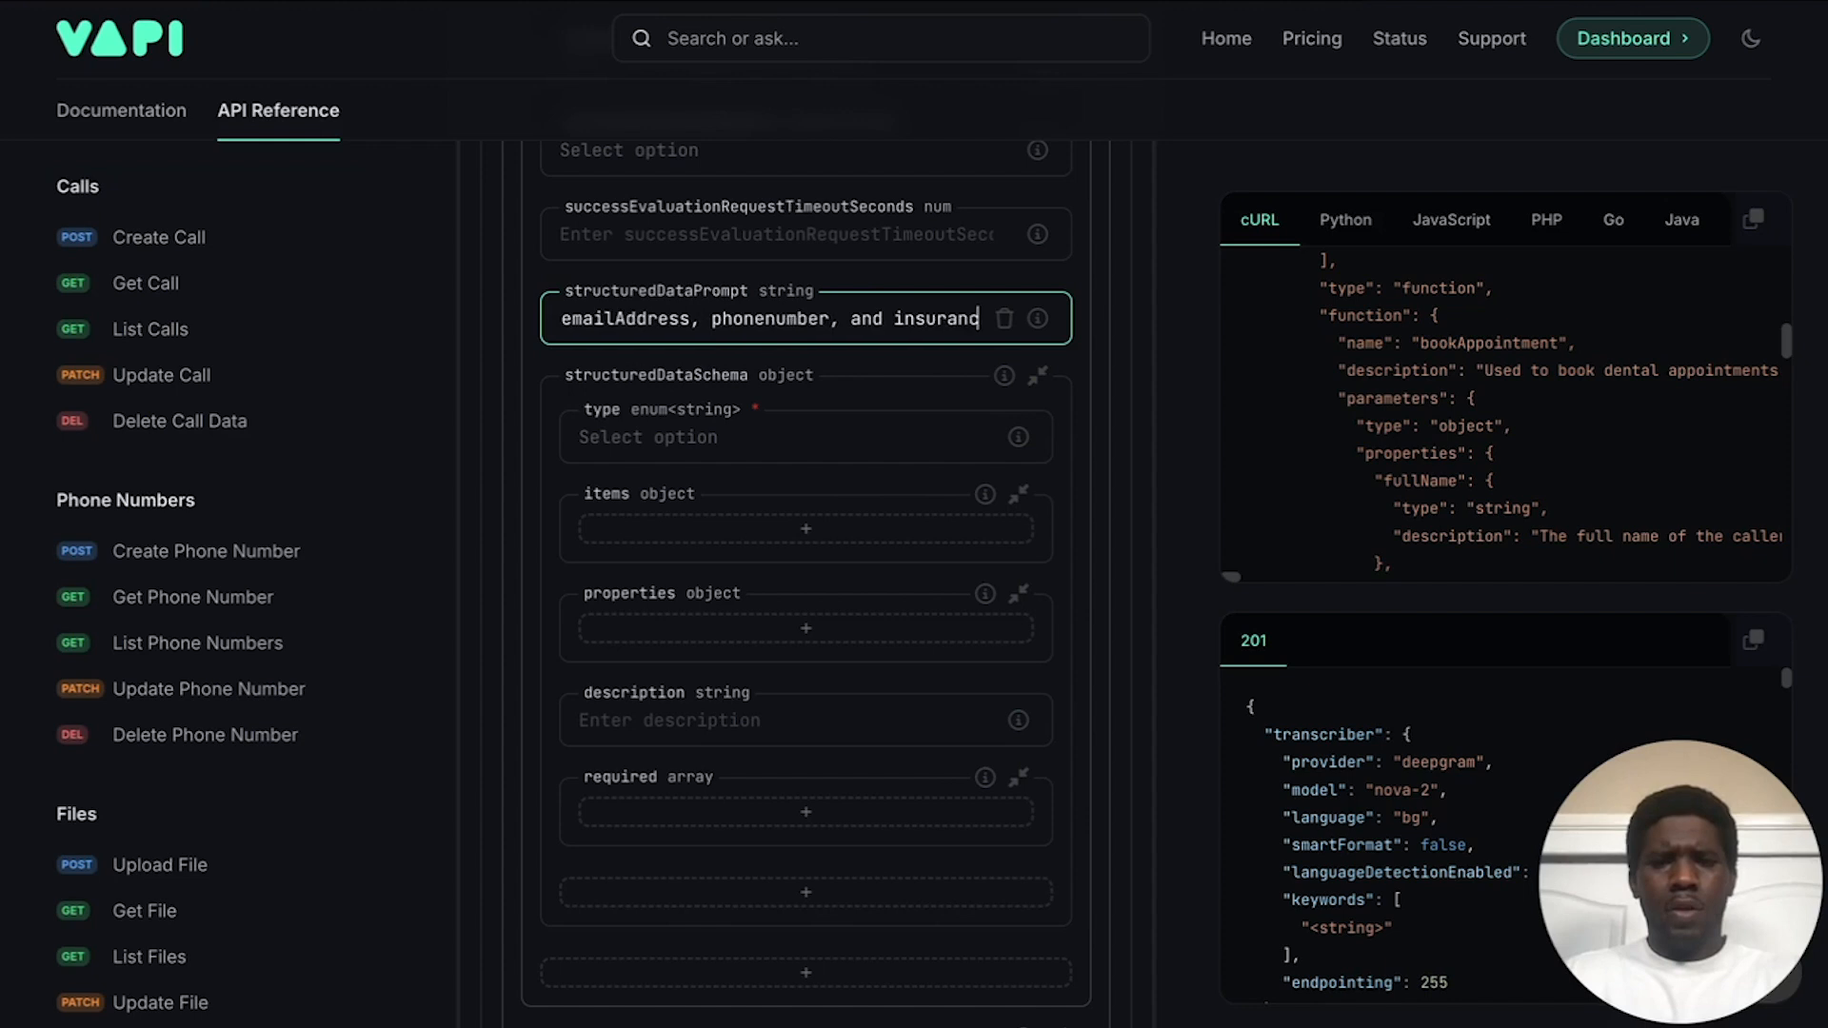
type("eProvider of the caller.")
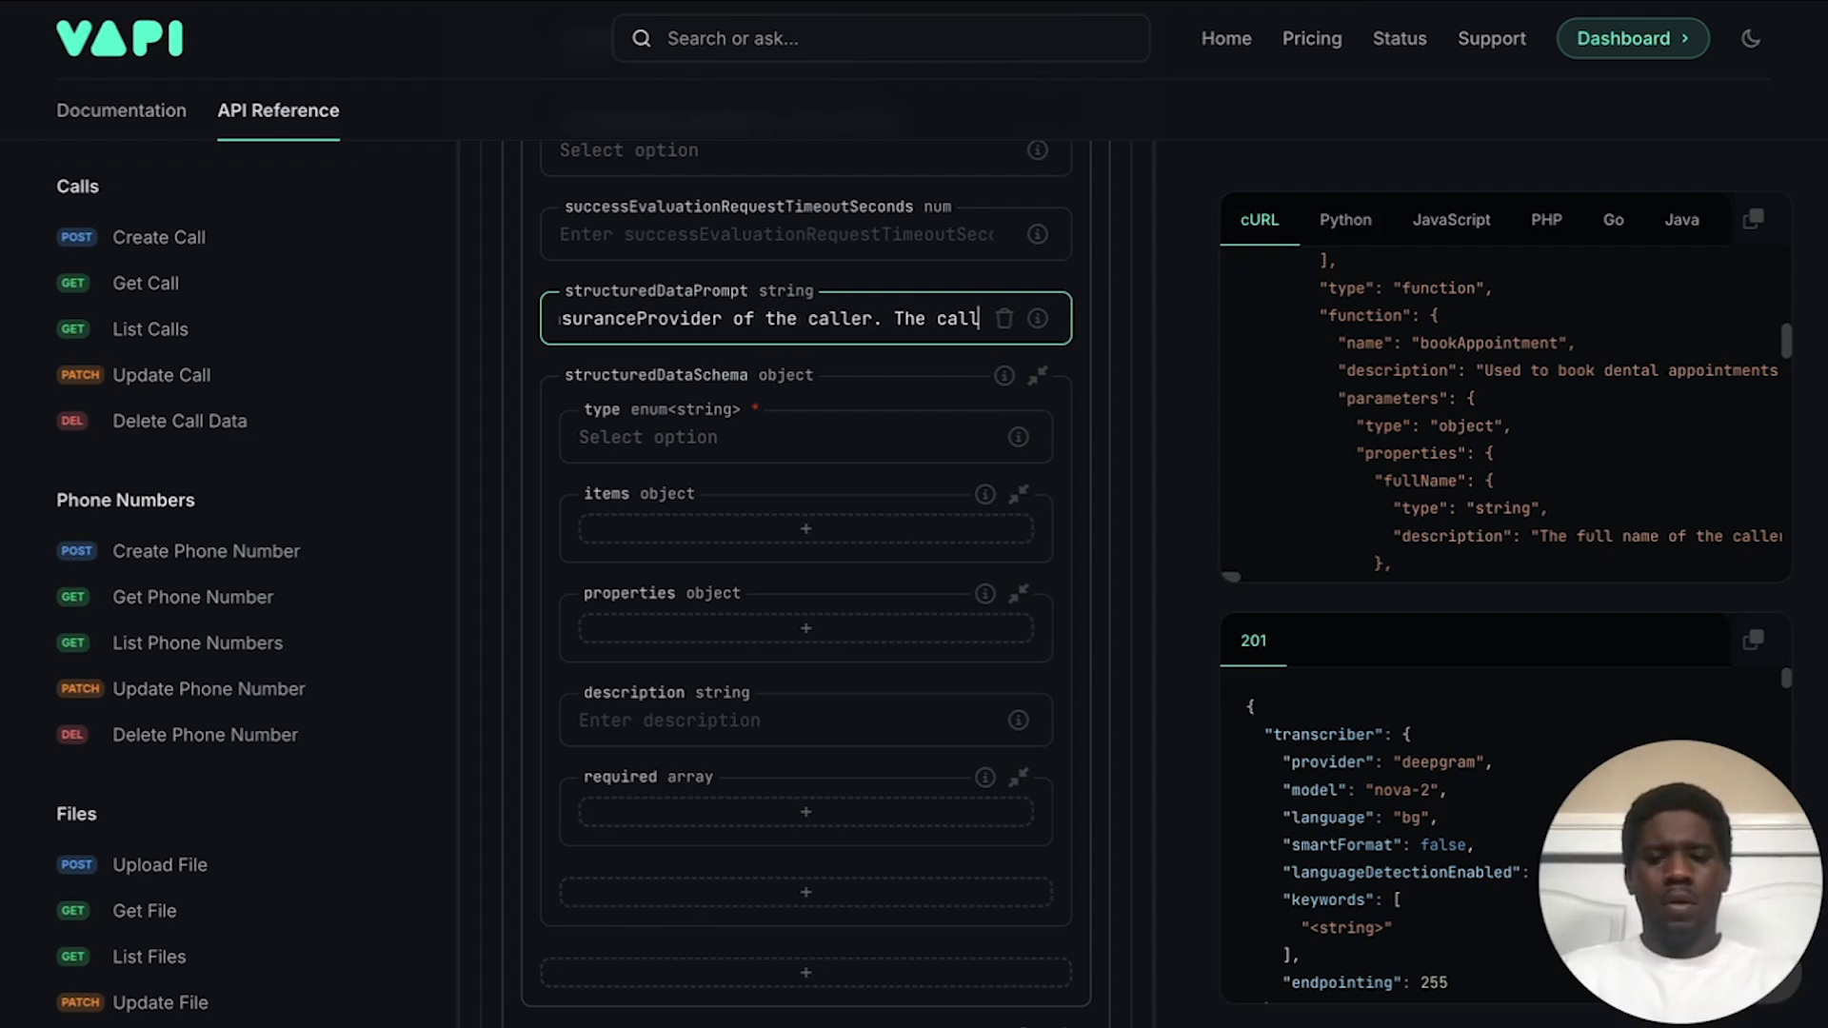
Step: Limit the callReason output to Booking Appointment, General Questions, or Other
type("The callReason output")
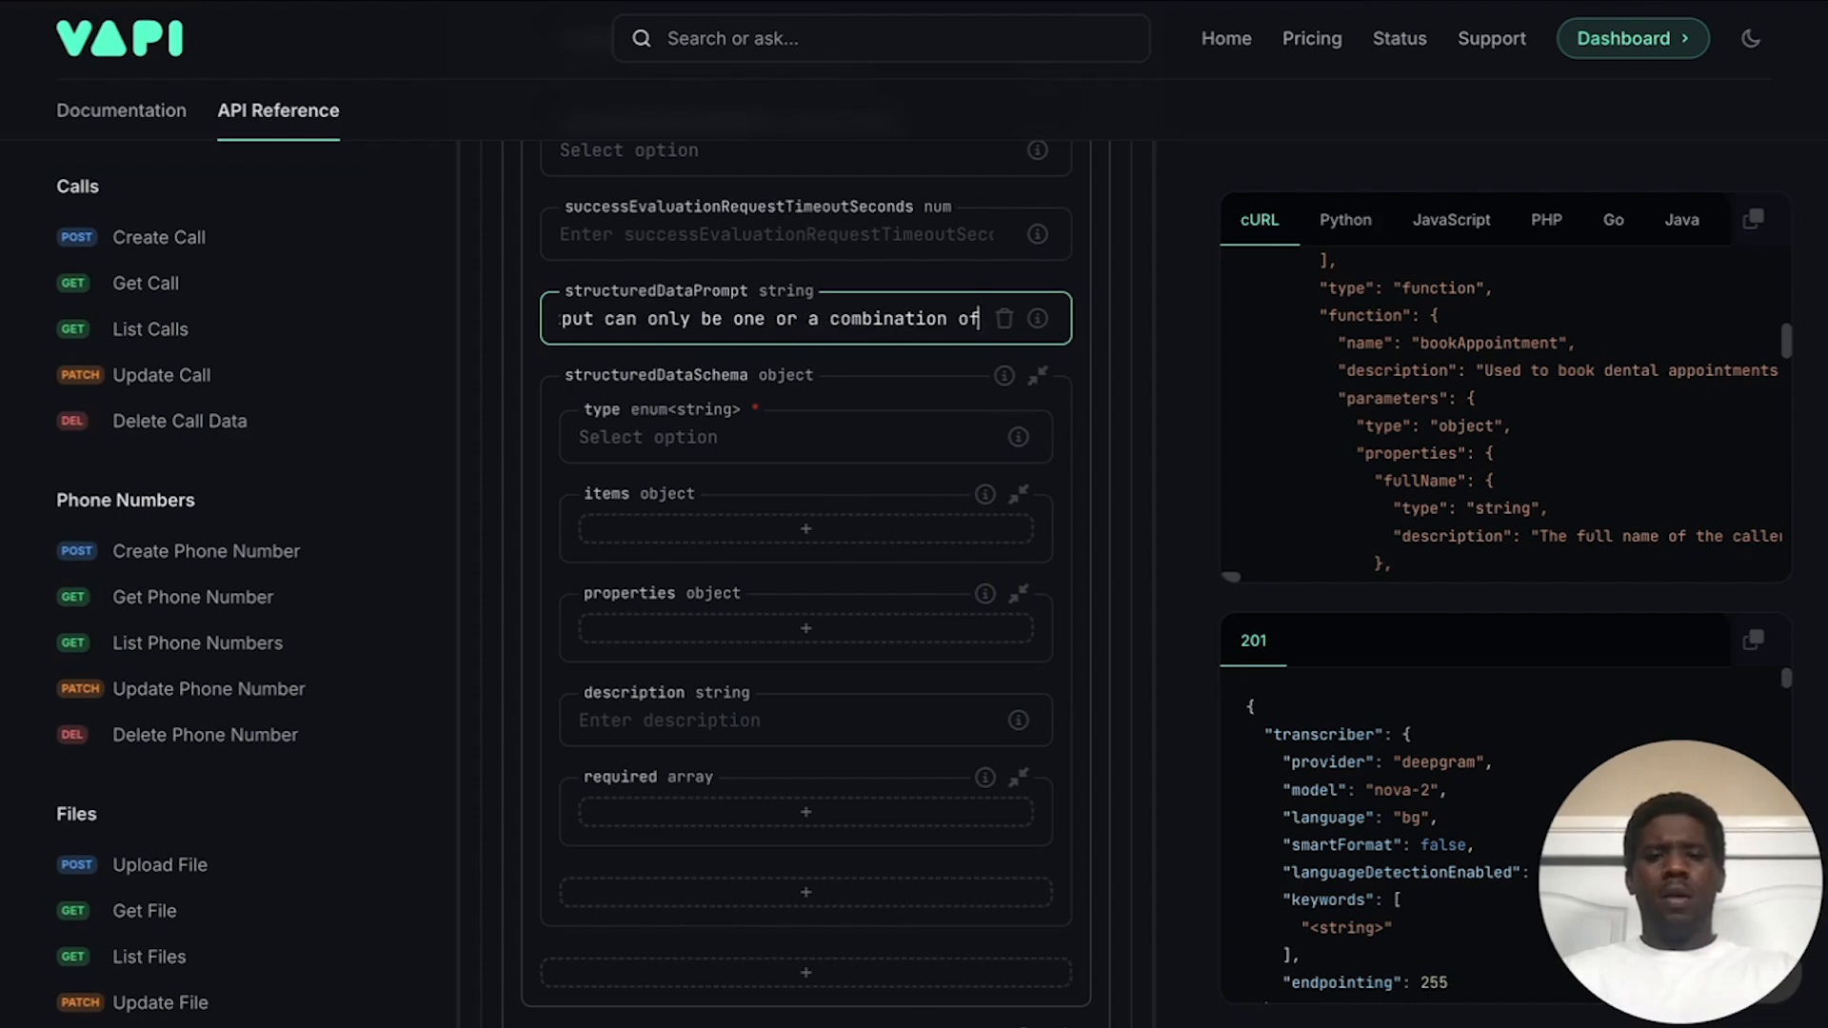
type("ing")
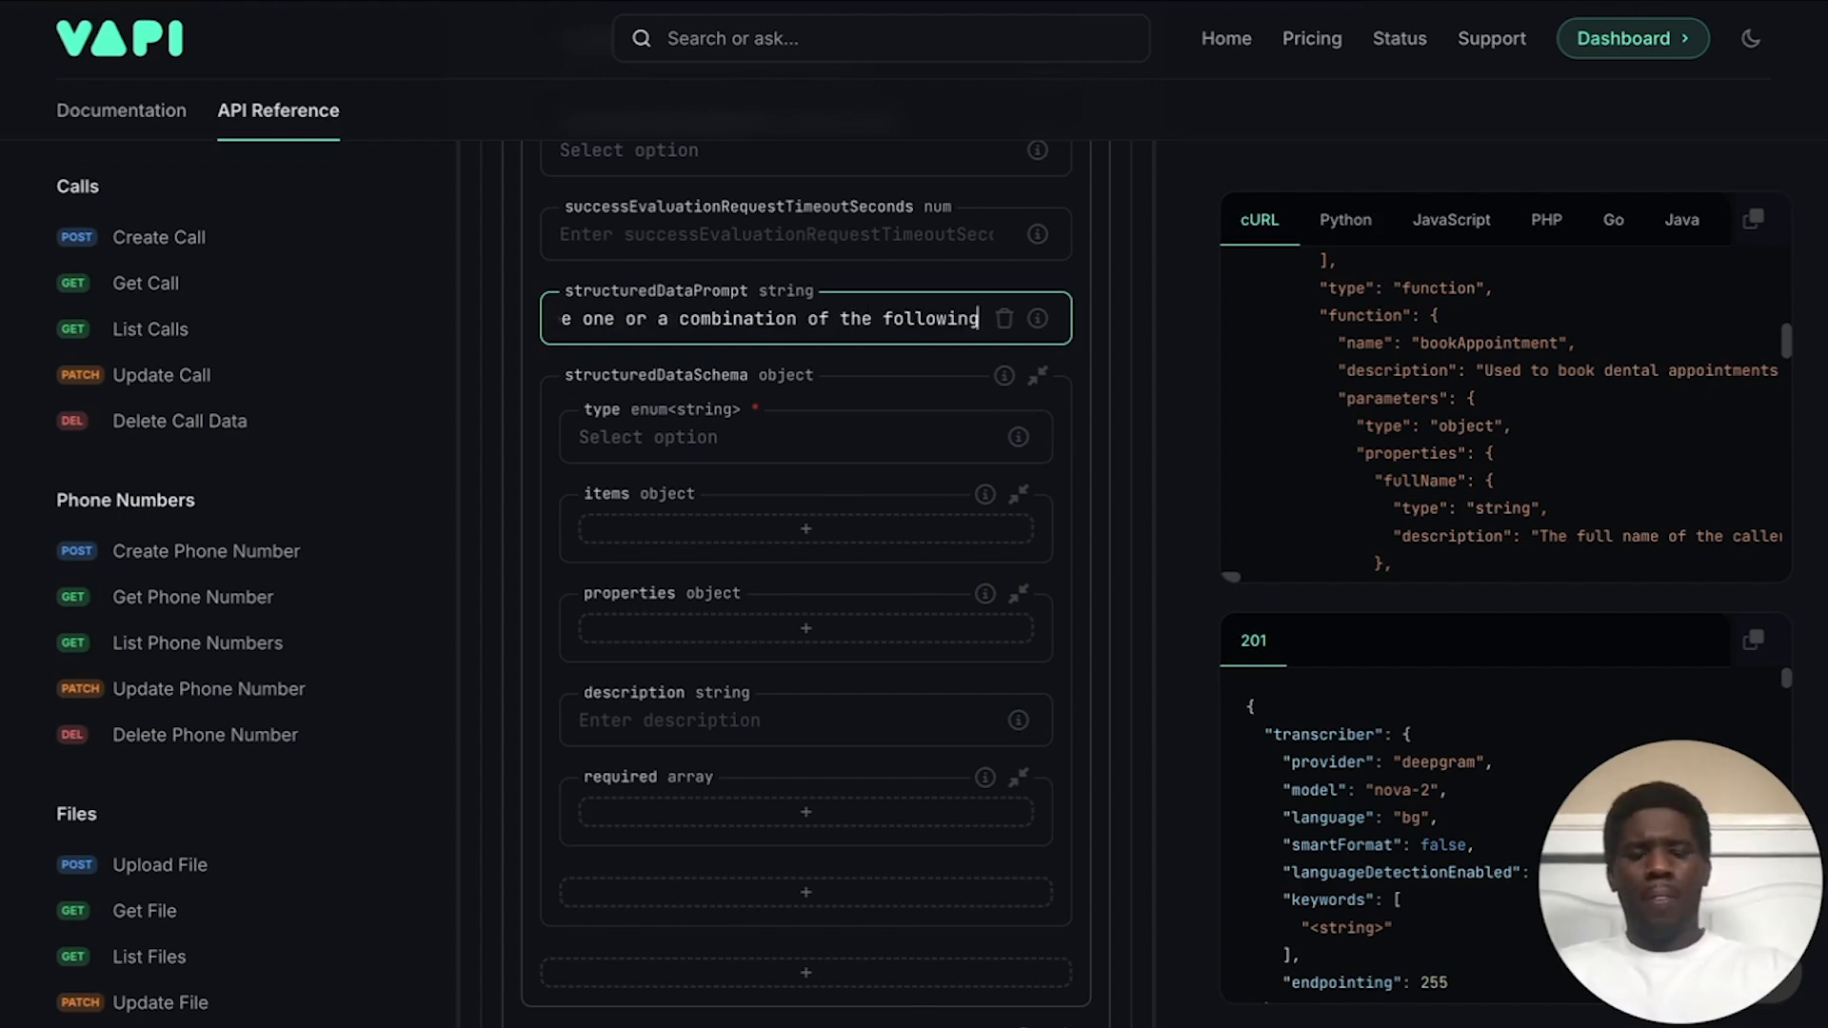
type(": (")
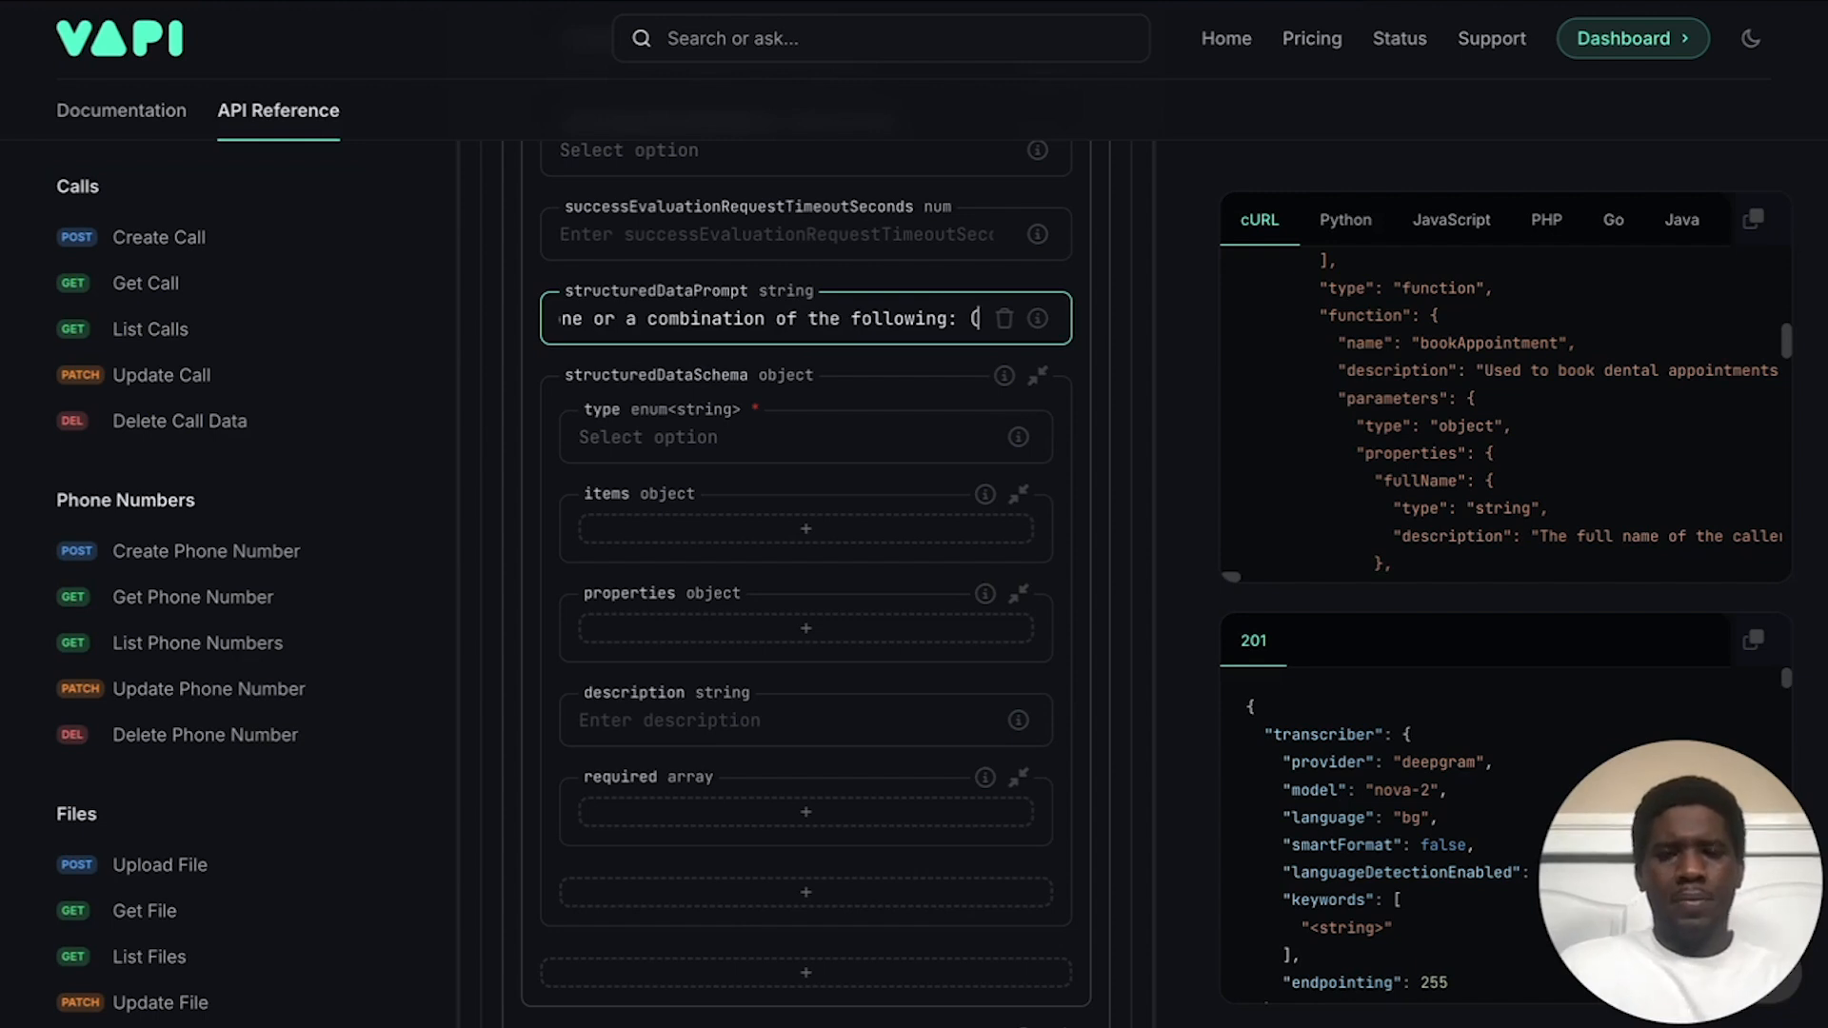
type("Booking Appointment")
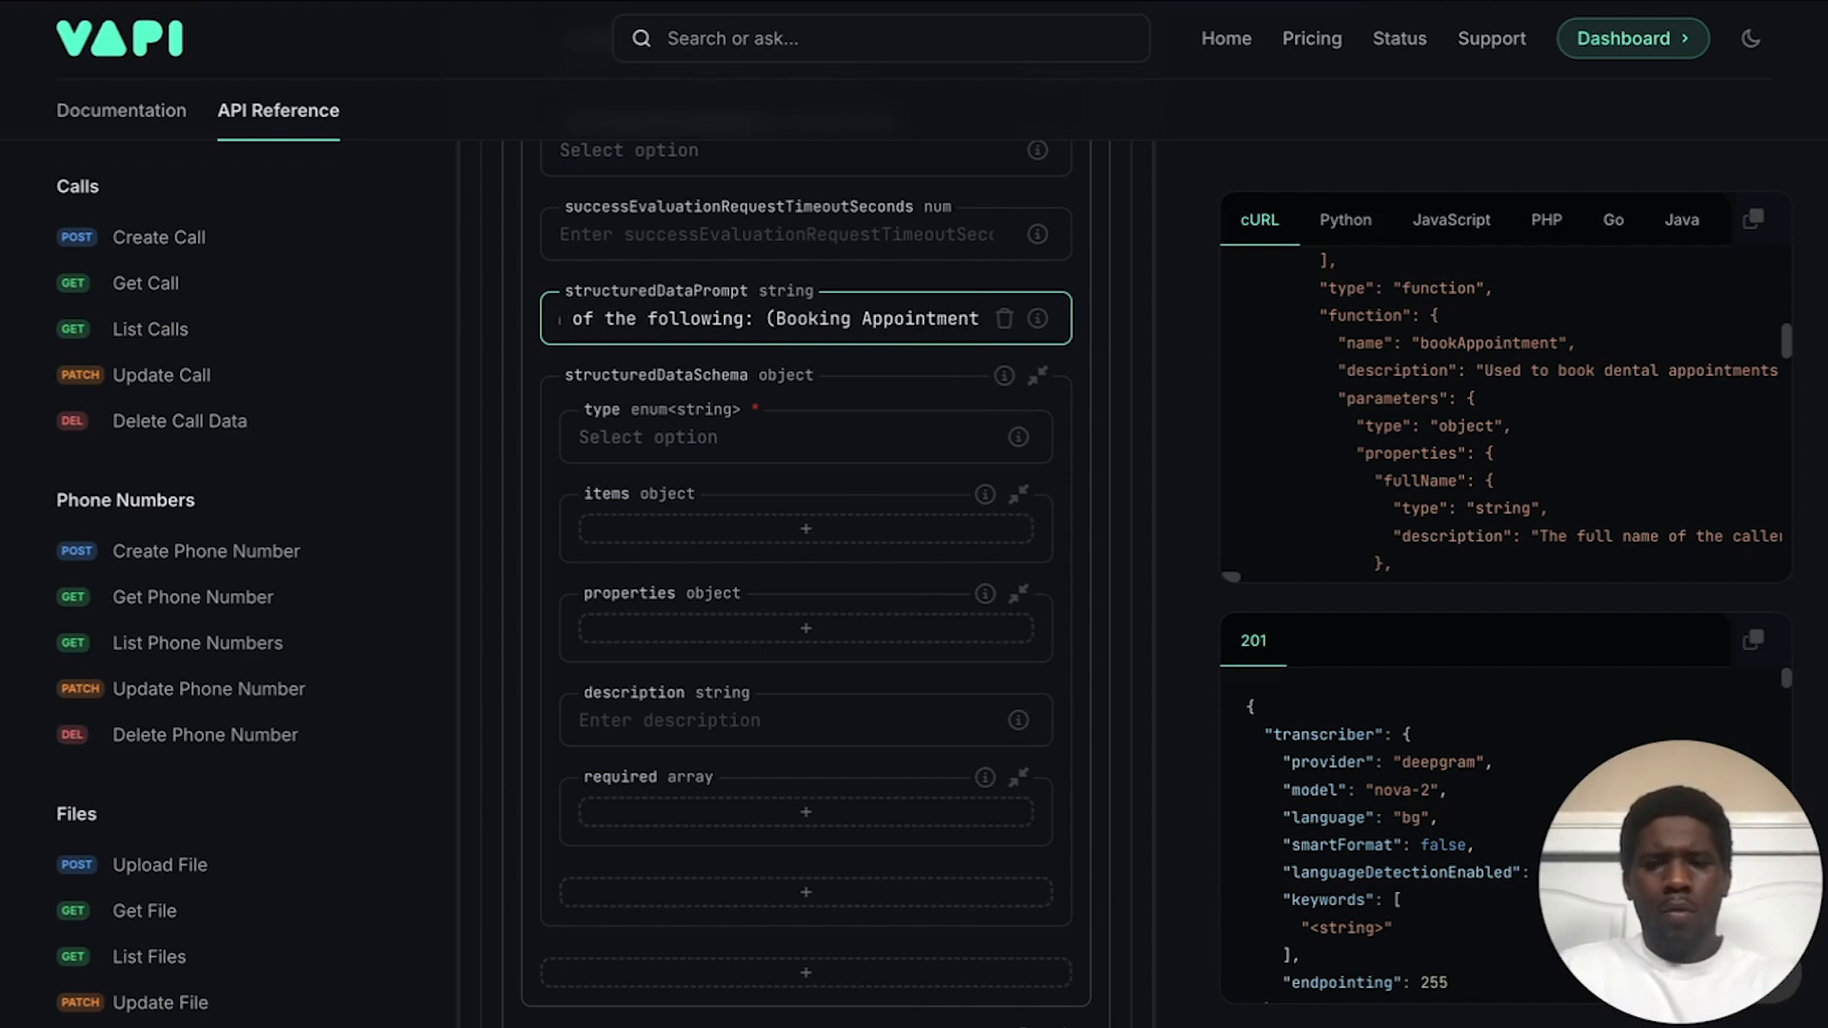
type("G")
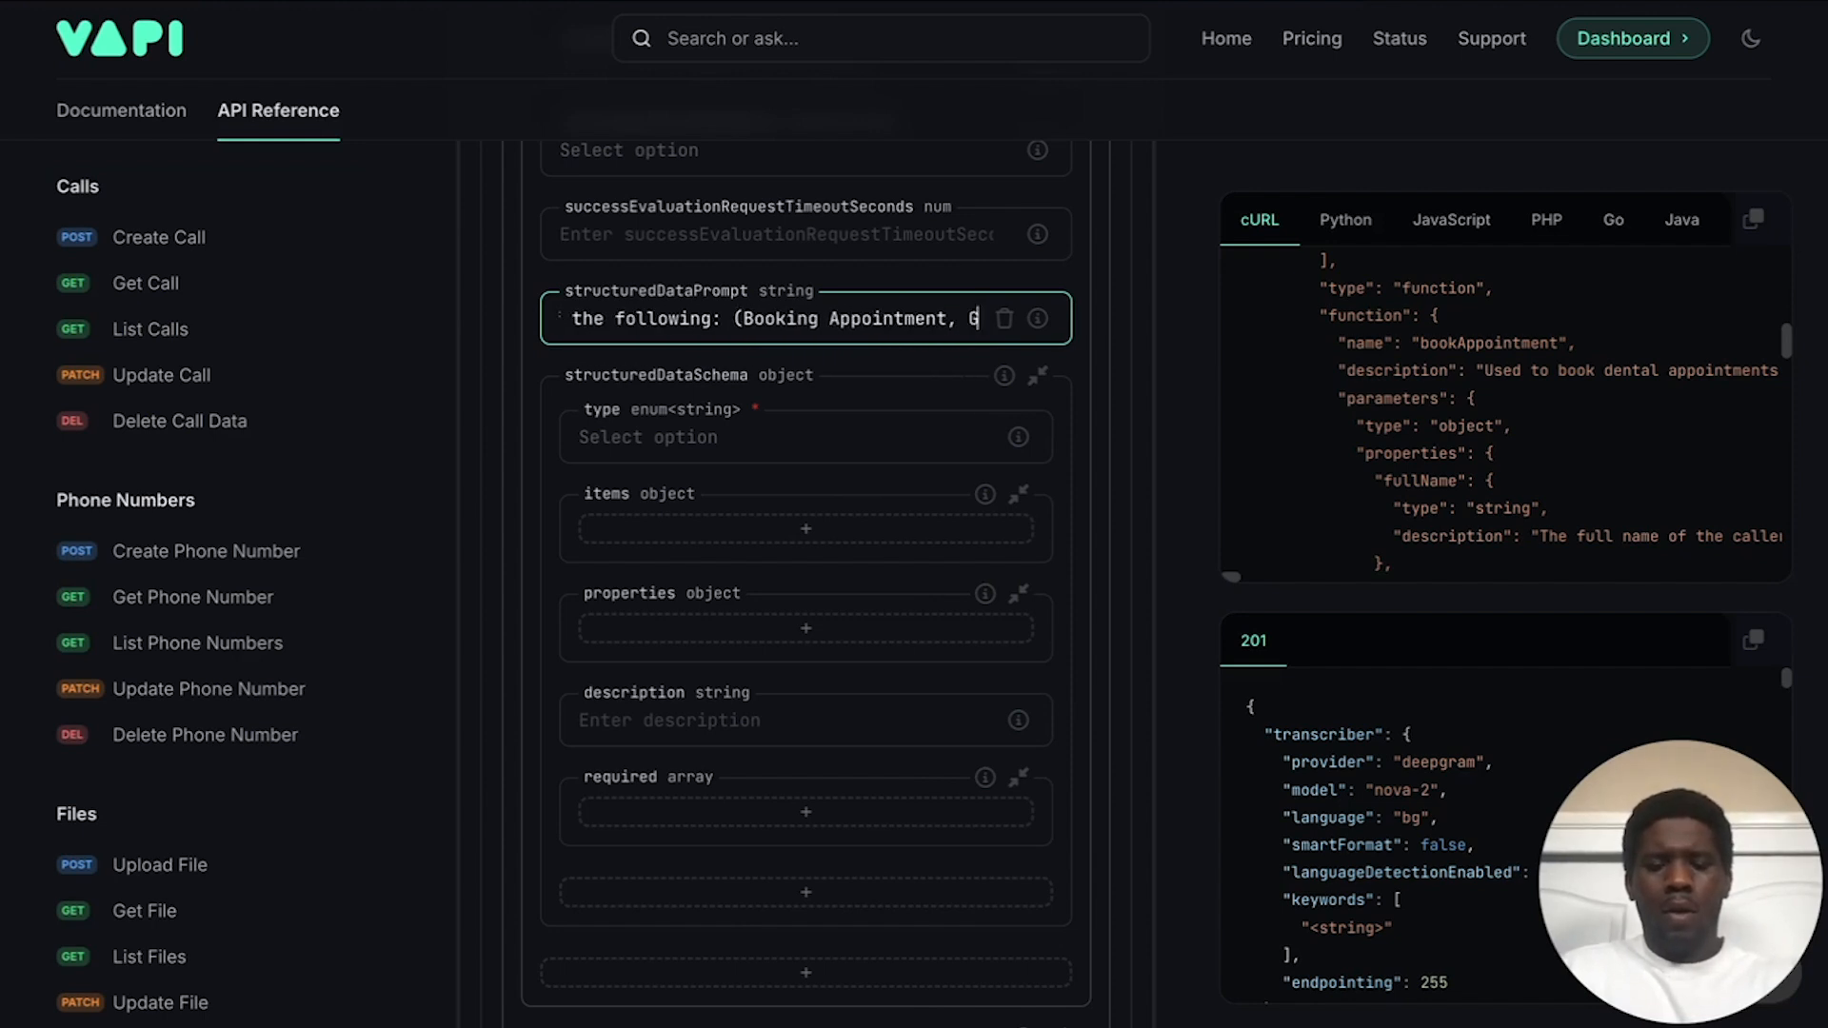
type("eneral Question")
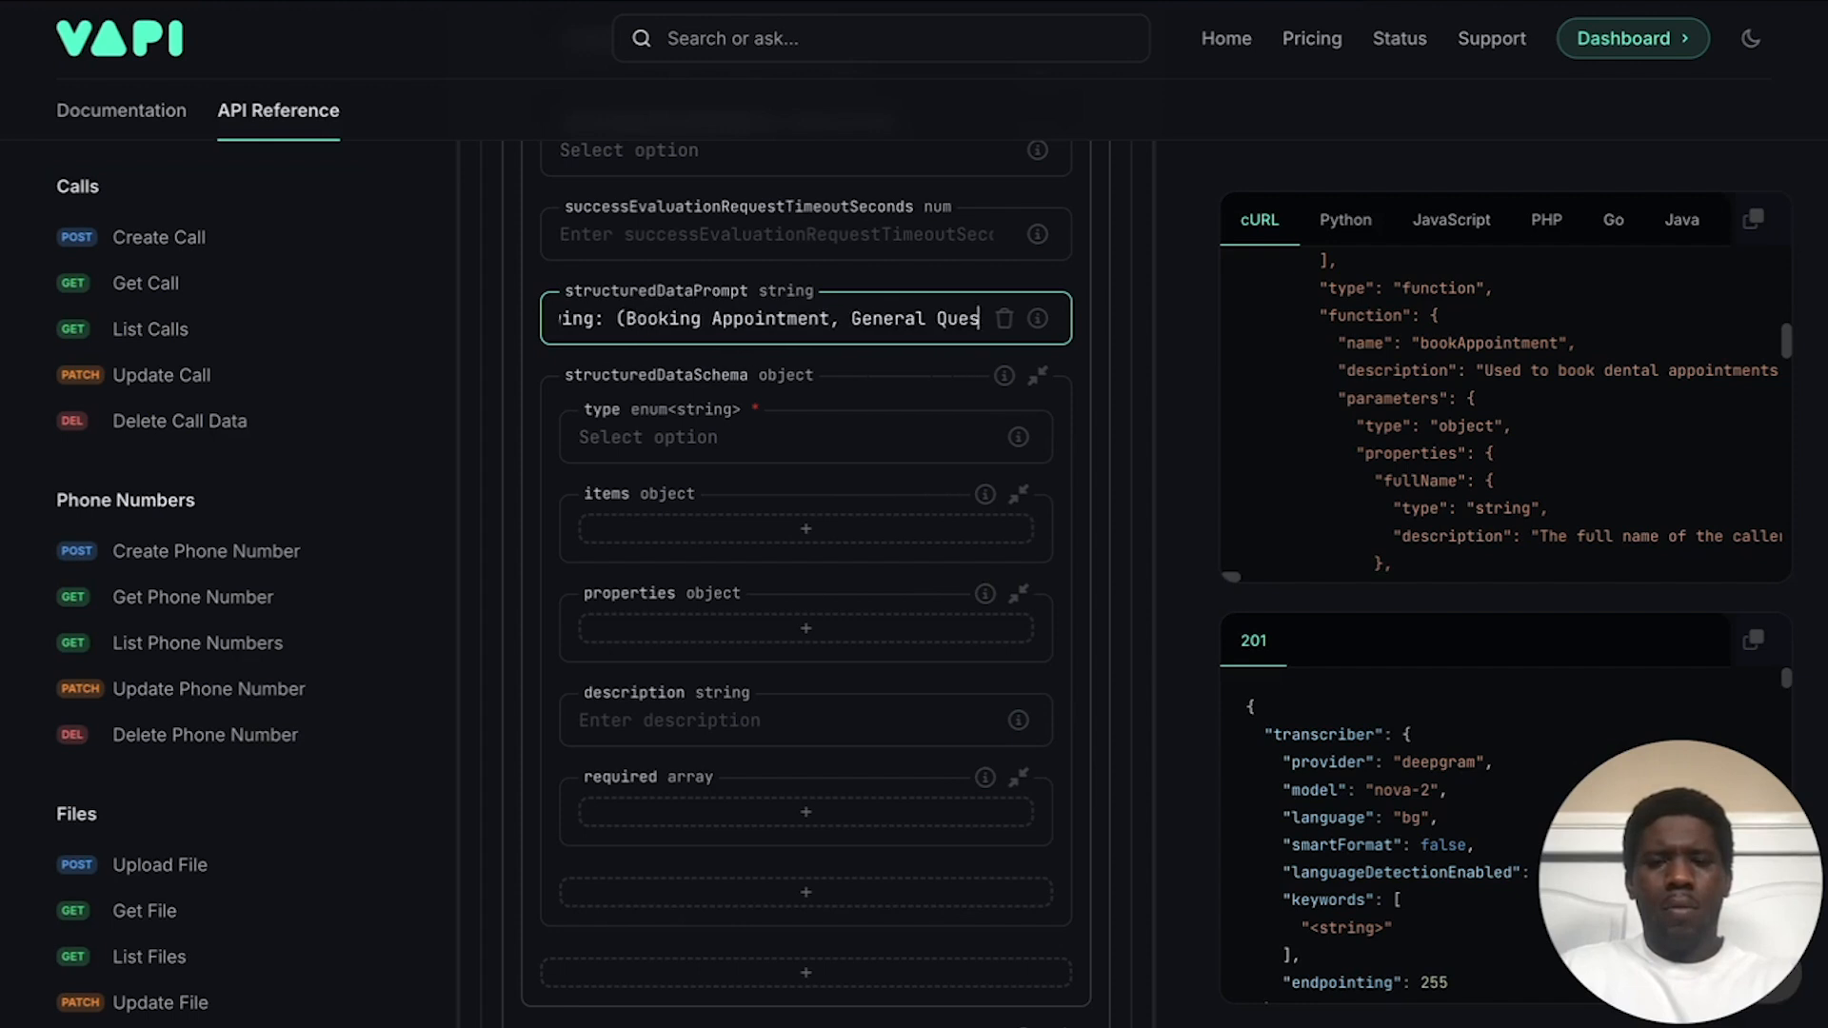
type("s, ")
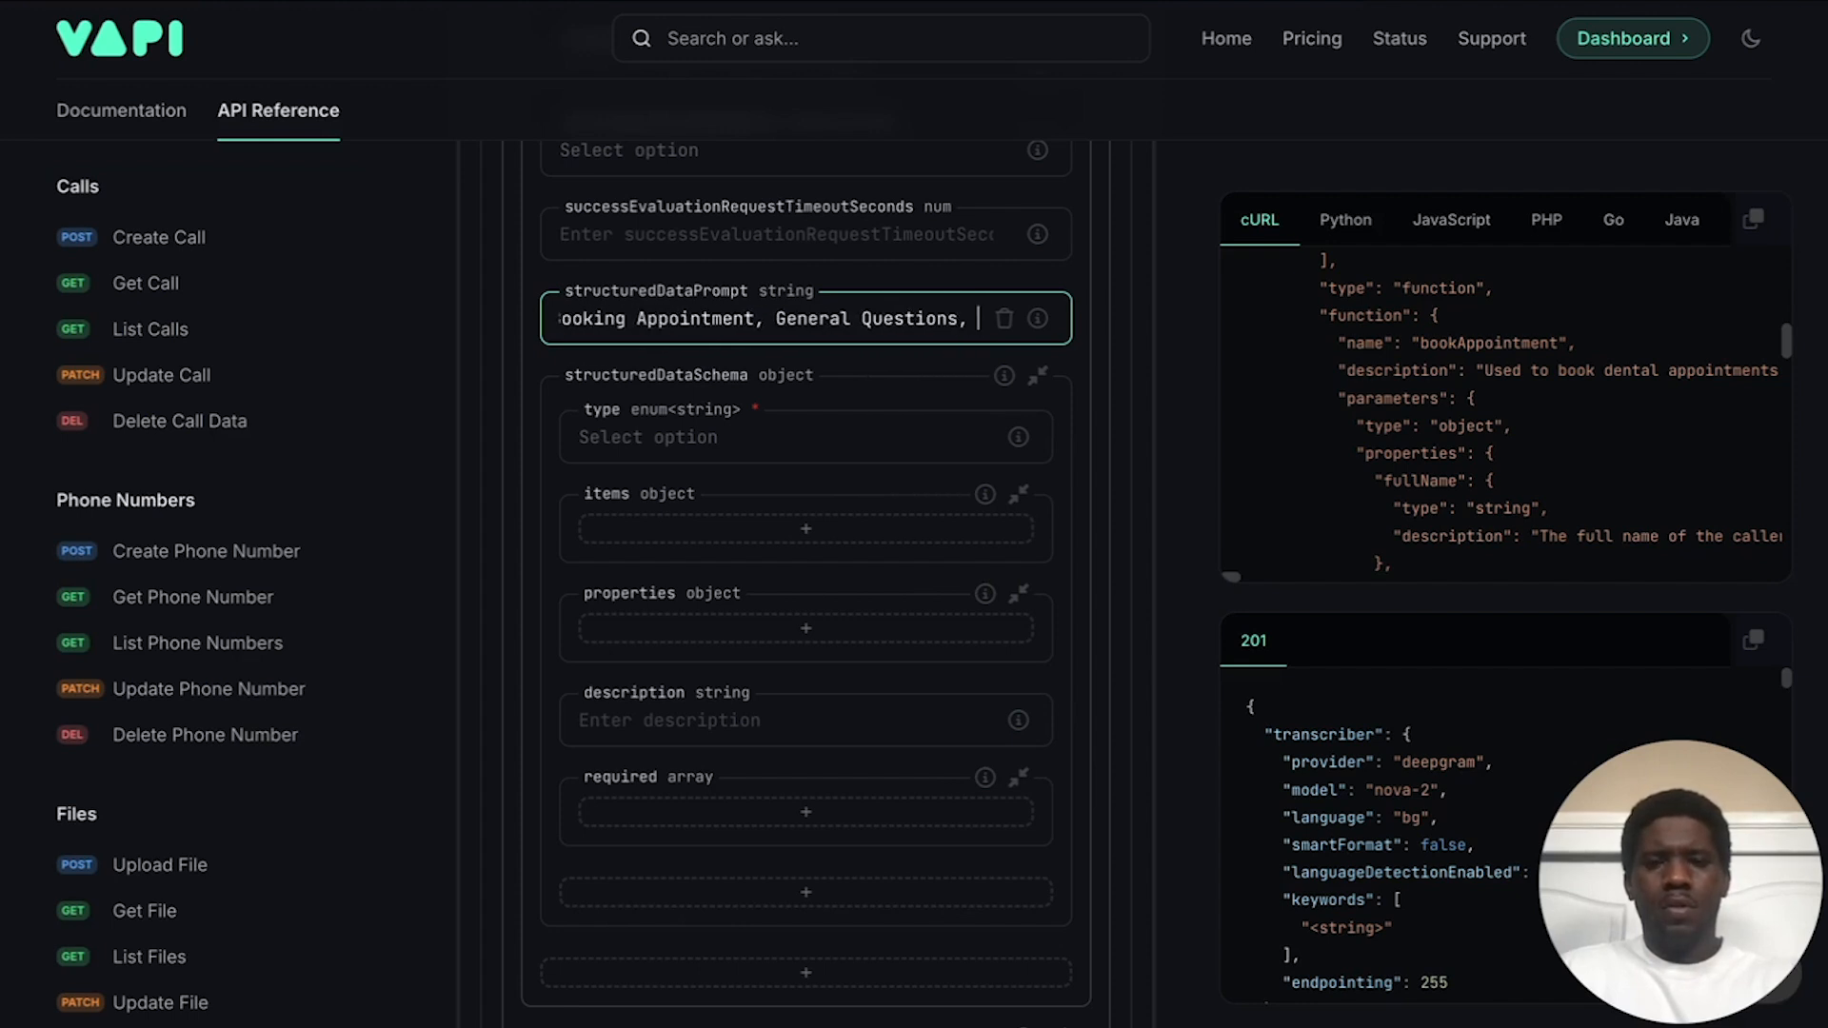
type("or Other)")
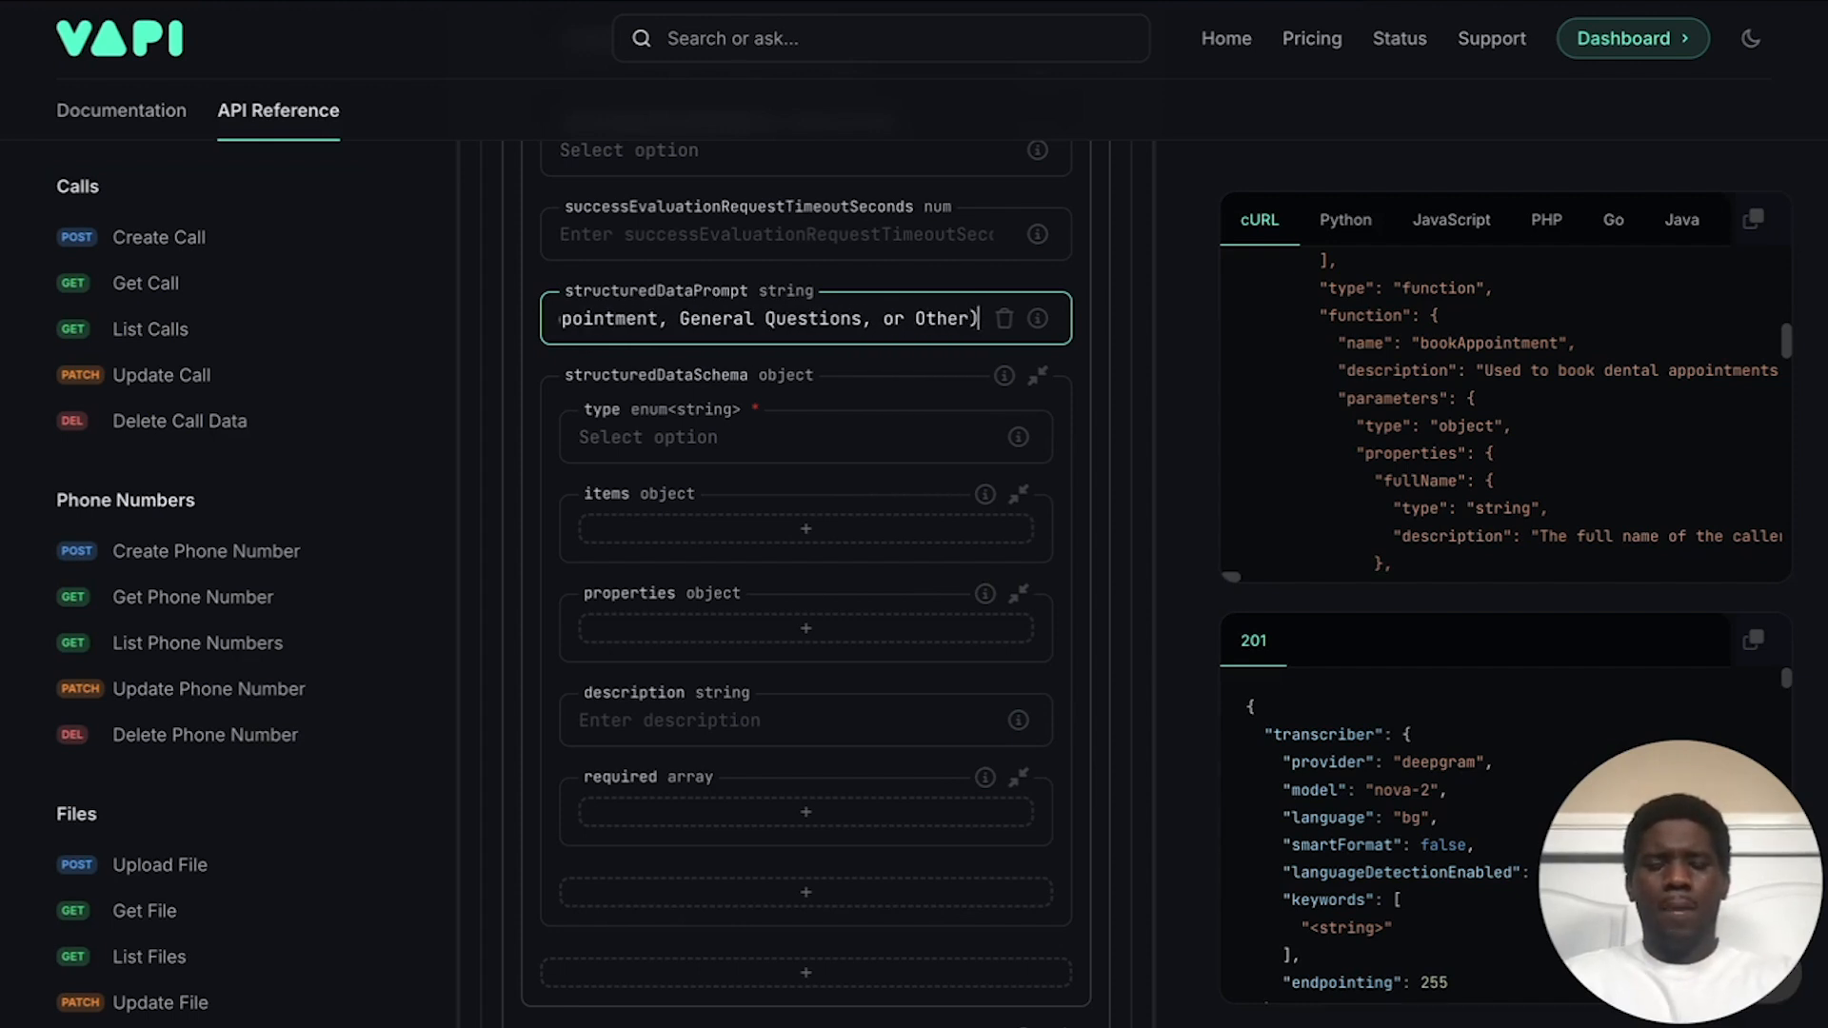
left_click(901, 374)
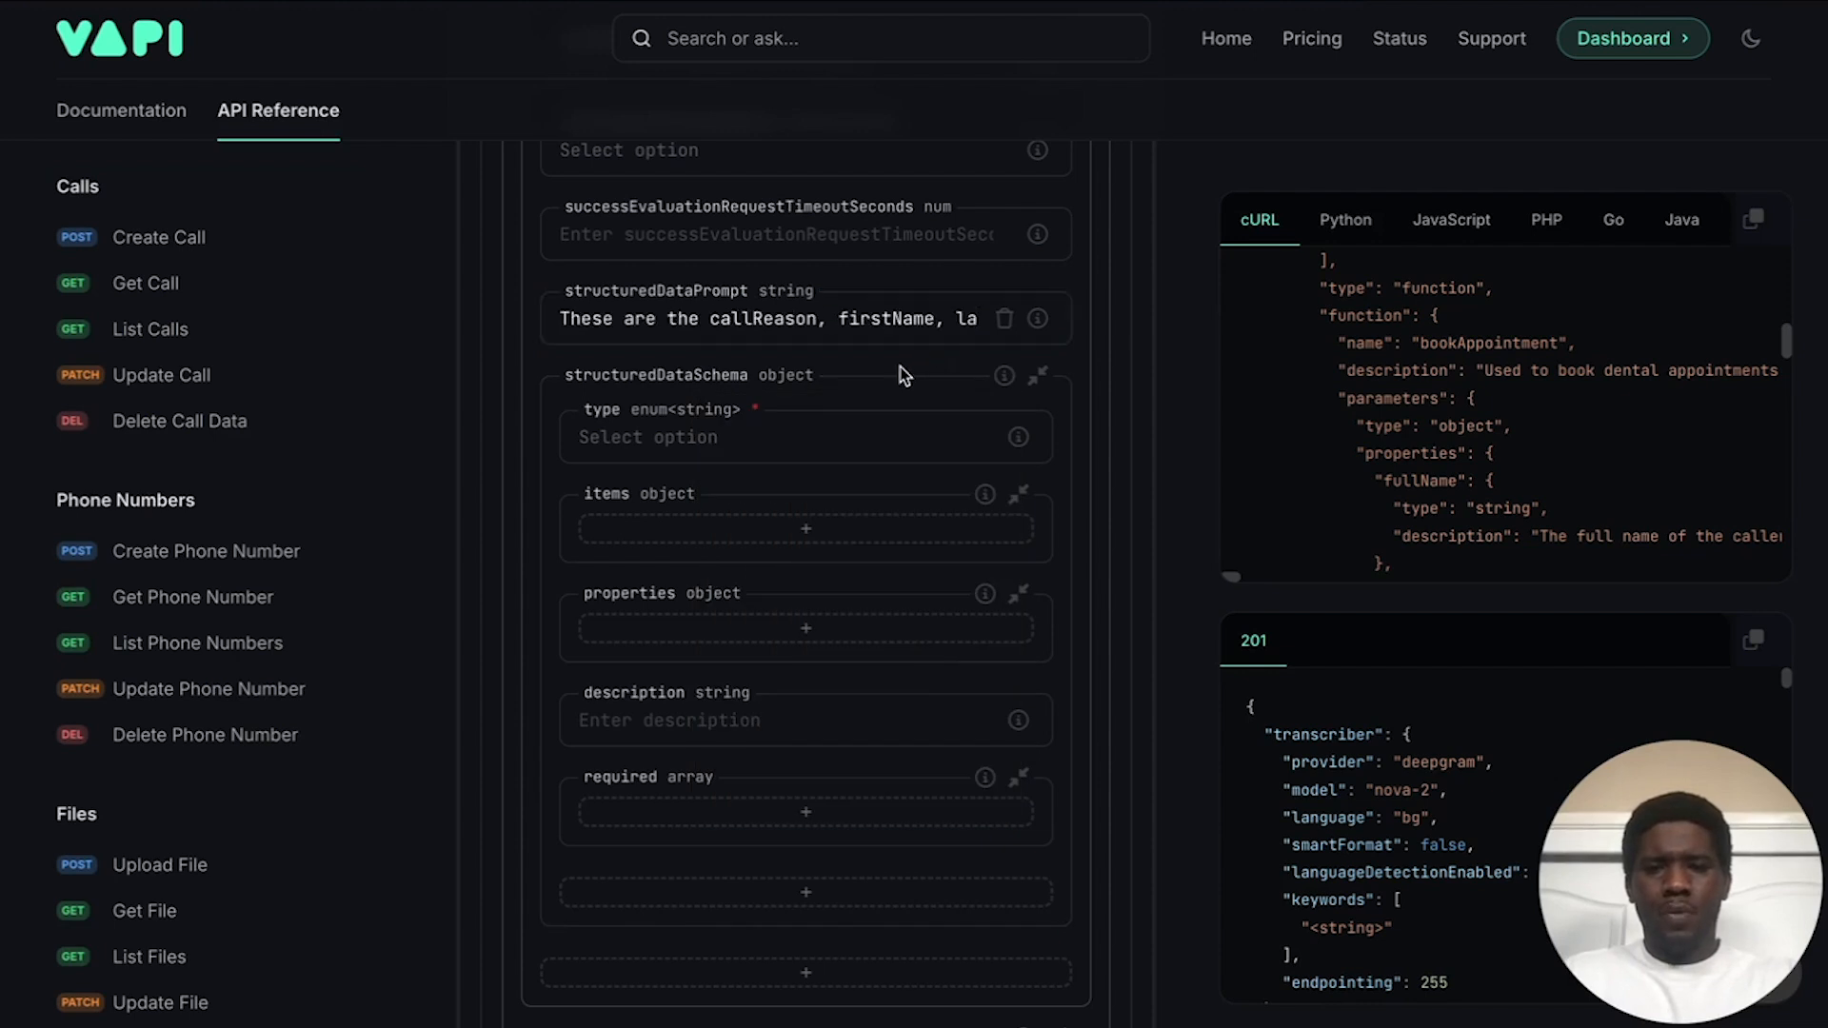
Step: Set the structuredDataSchema type to object
scroll(729, 392, "down", 1)
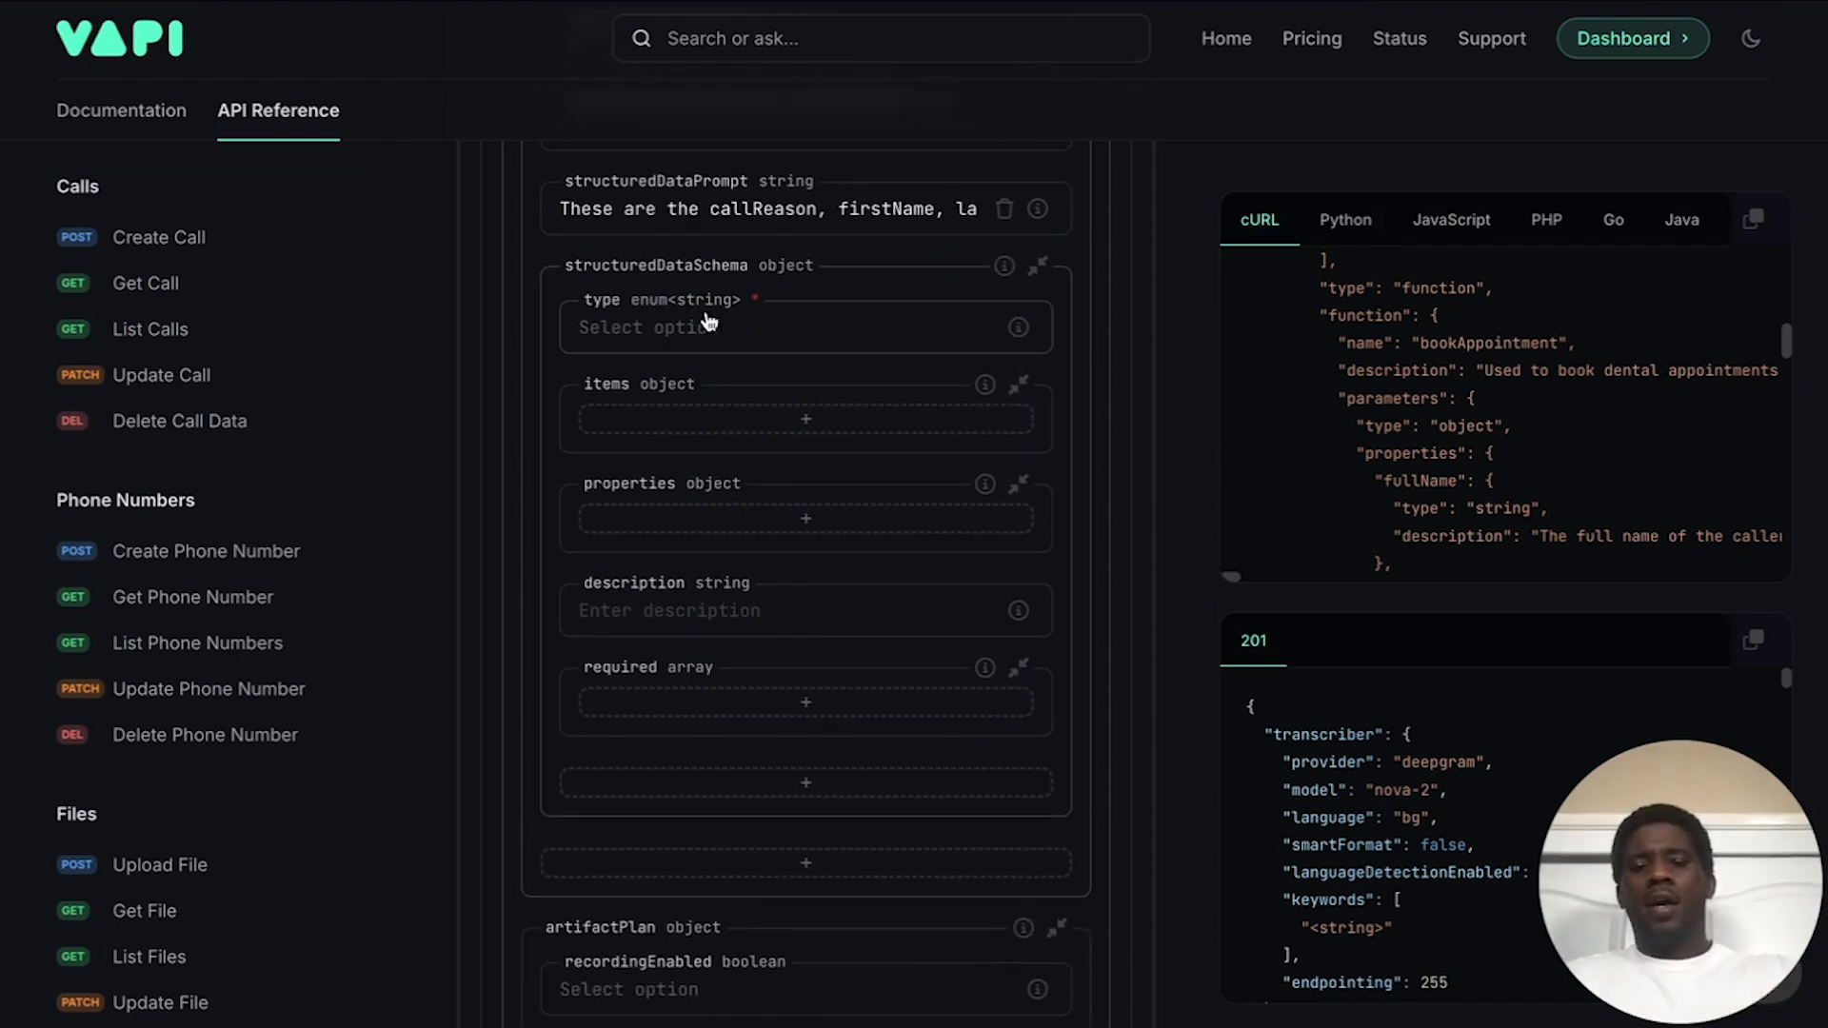
left_click(604, 339)
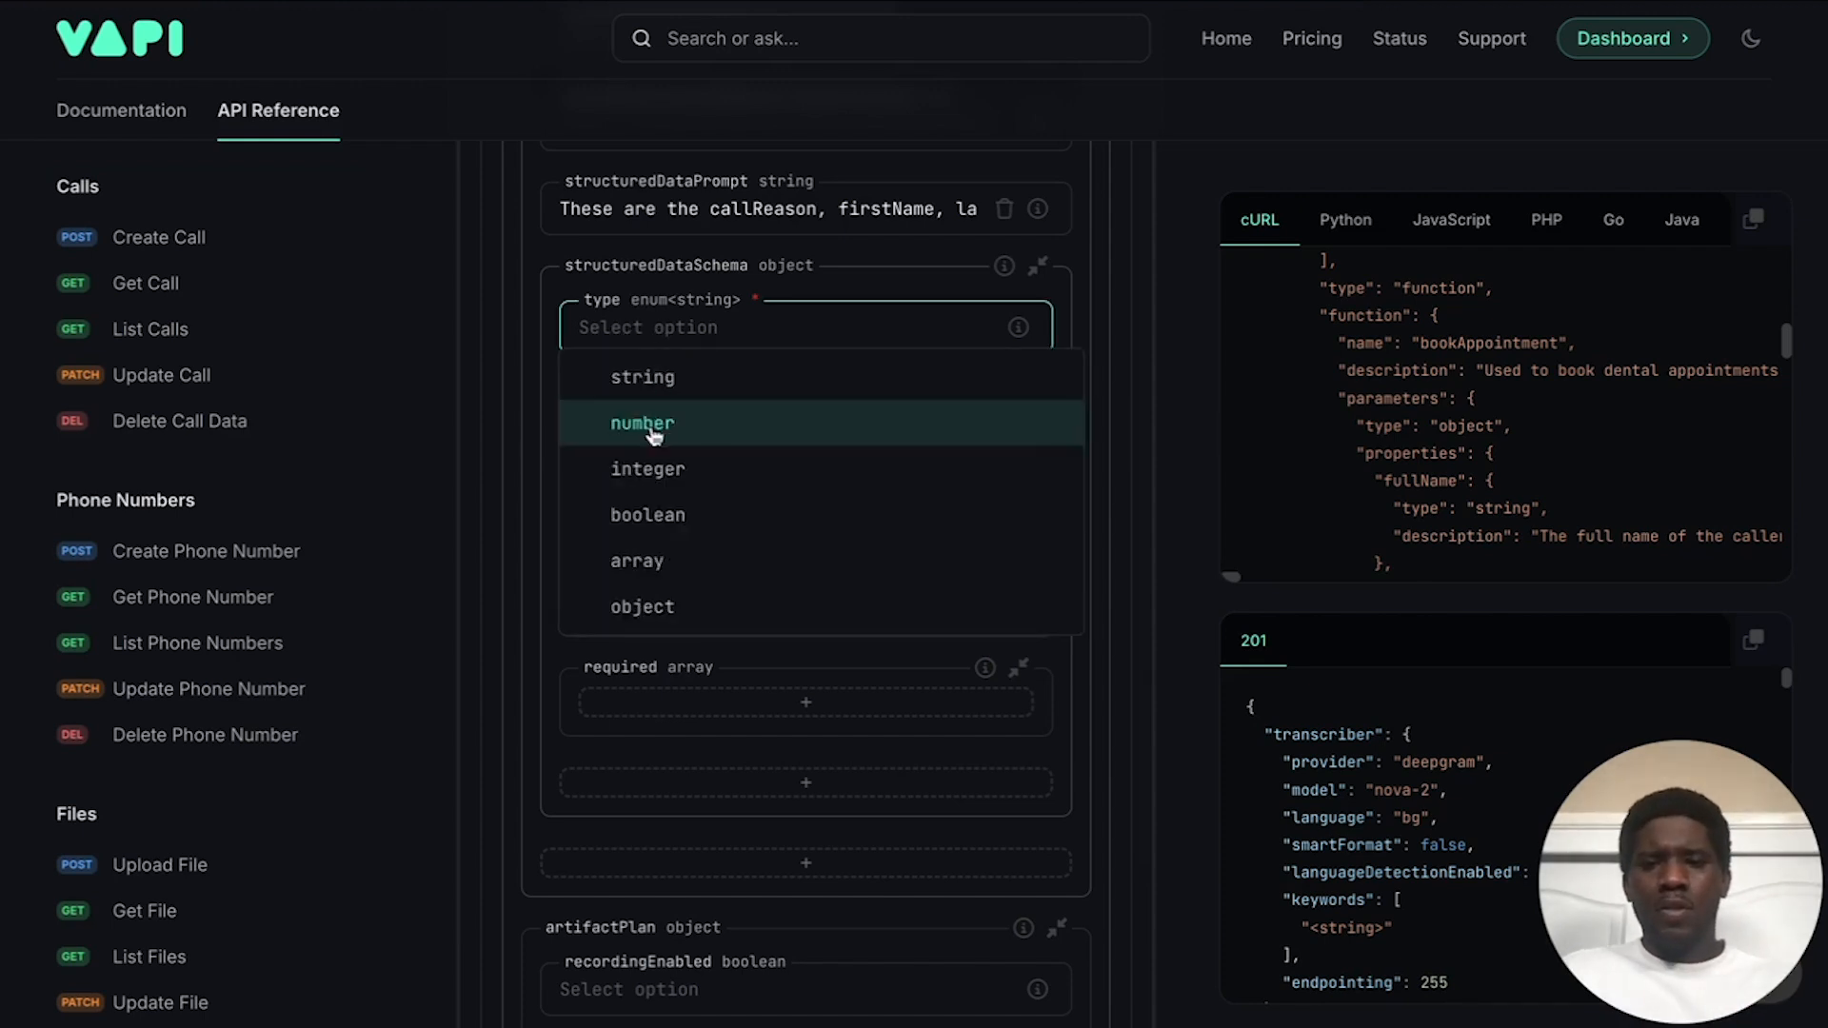
left_click(655, 611)
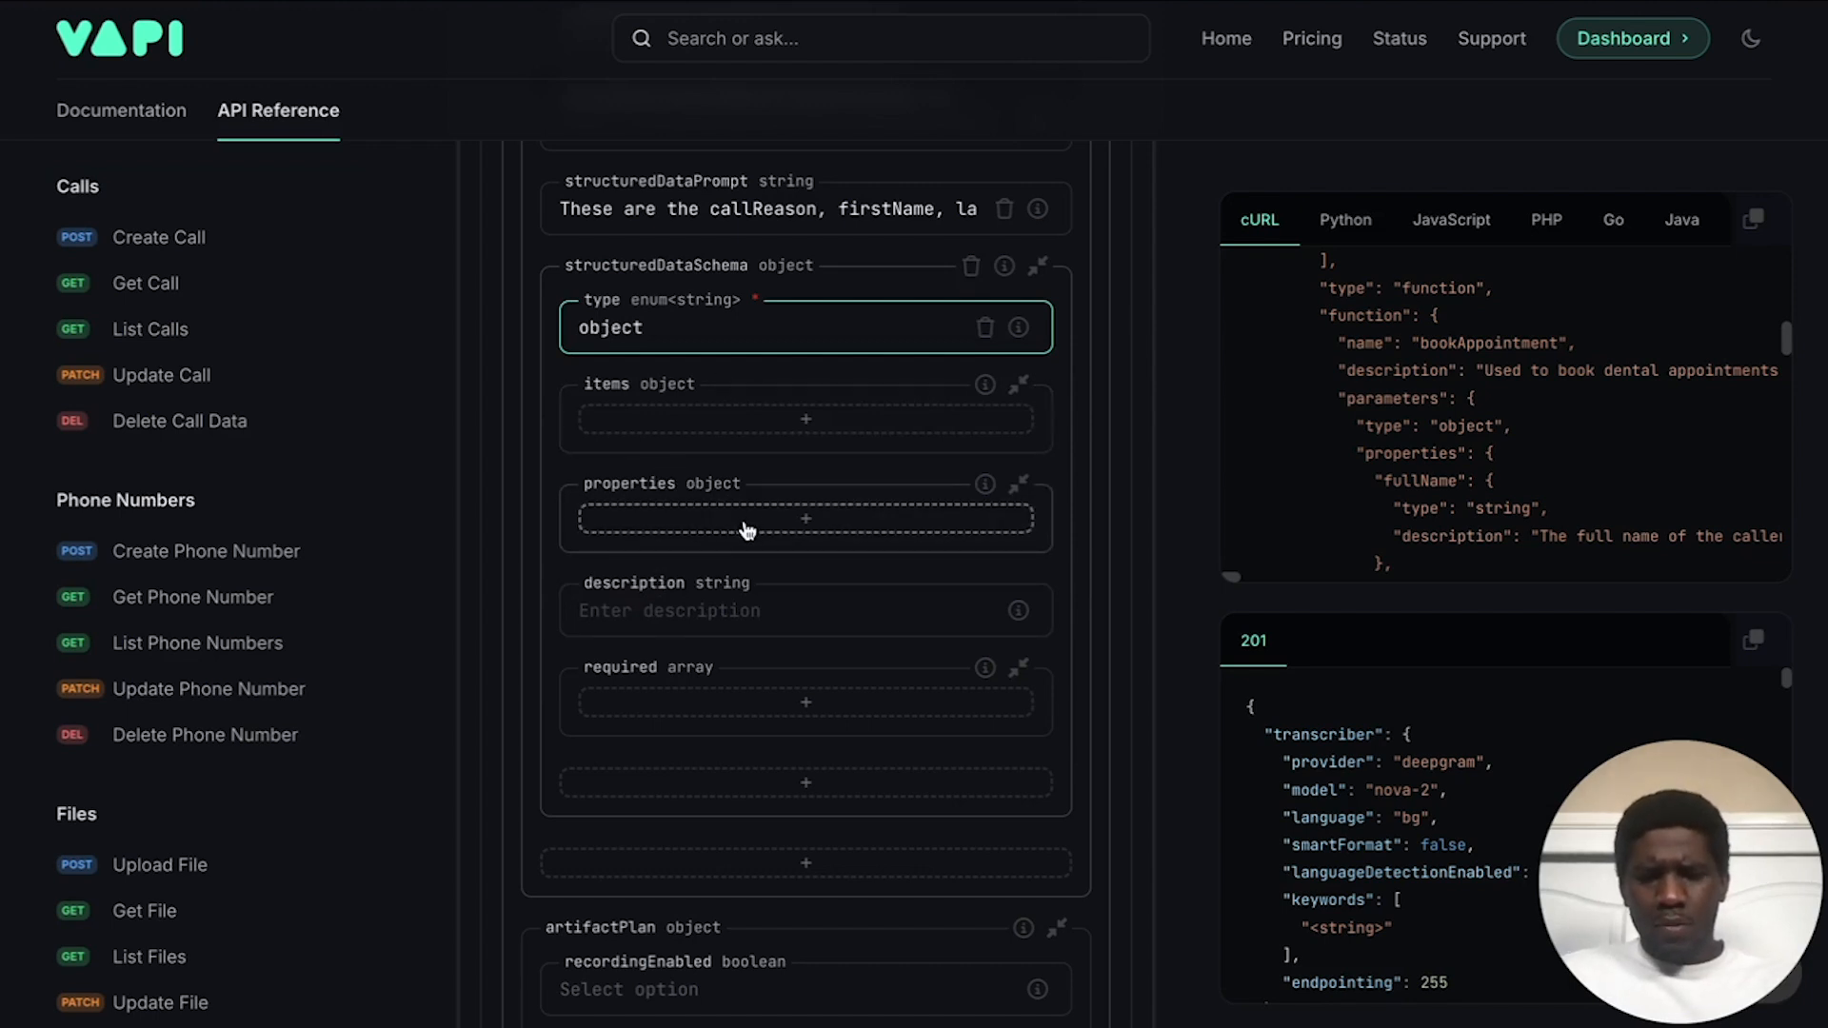
scroll(793, 503, "down", 1)
scroll(792, 502, "up", 2)
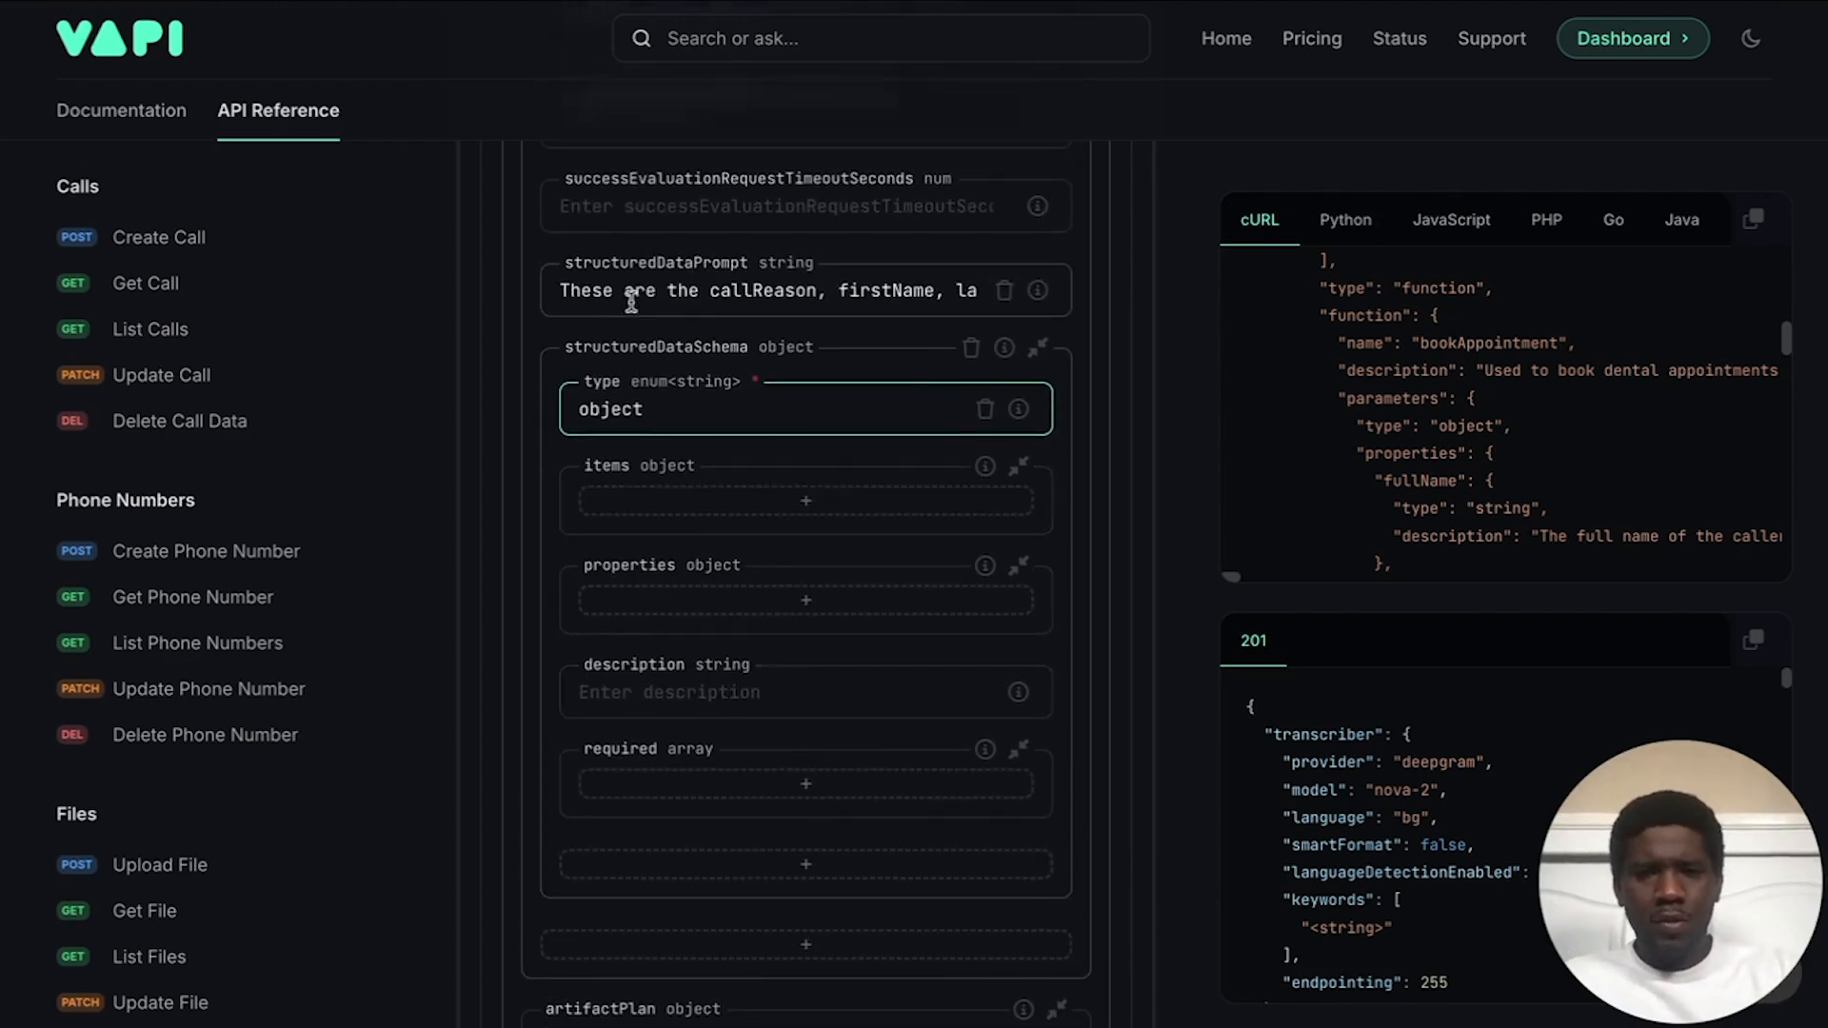
Step: Clear structuredDataPrompt and paste the callReason/firstName field description into the schema description
left_click(680, 295)
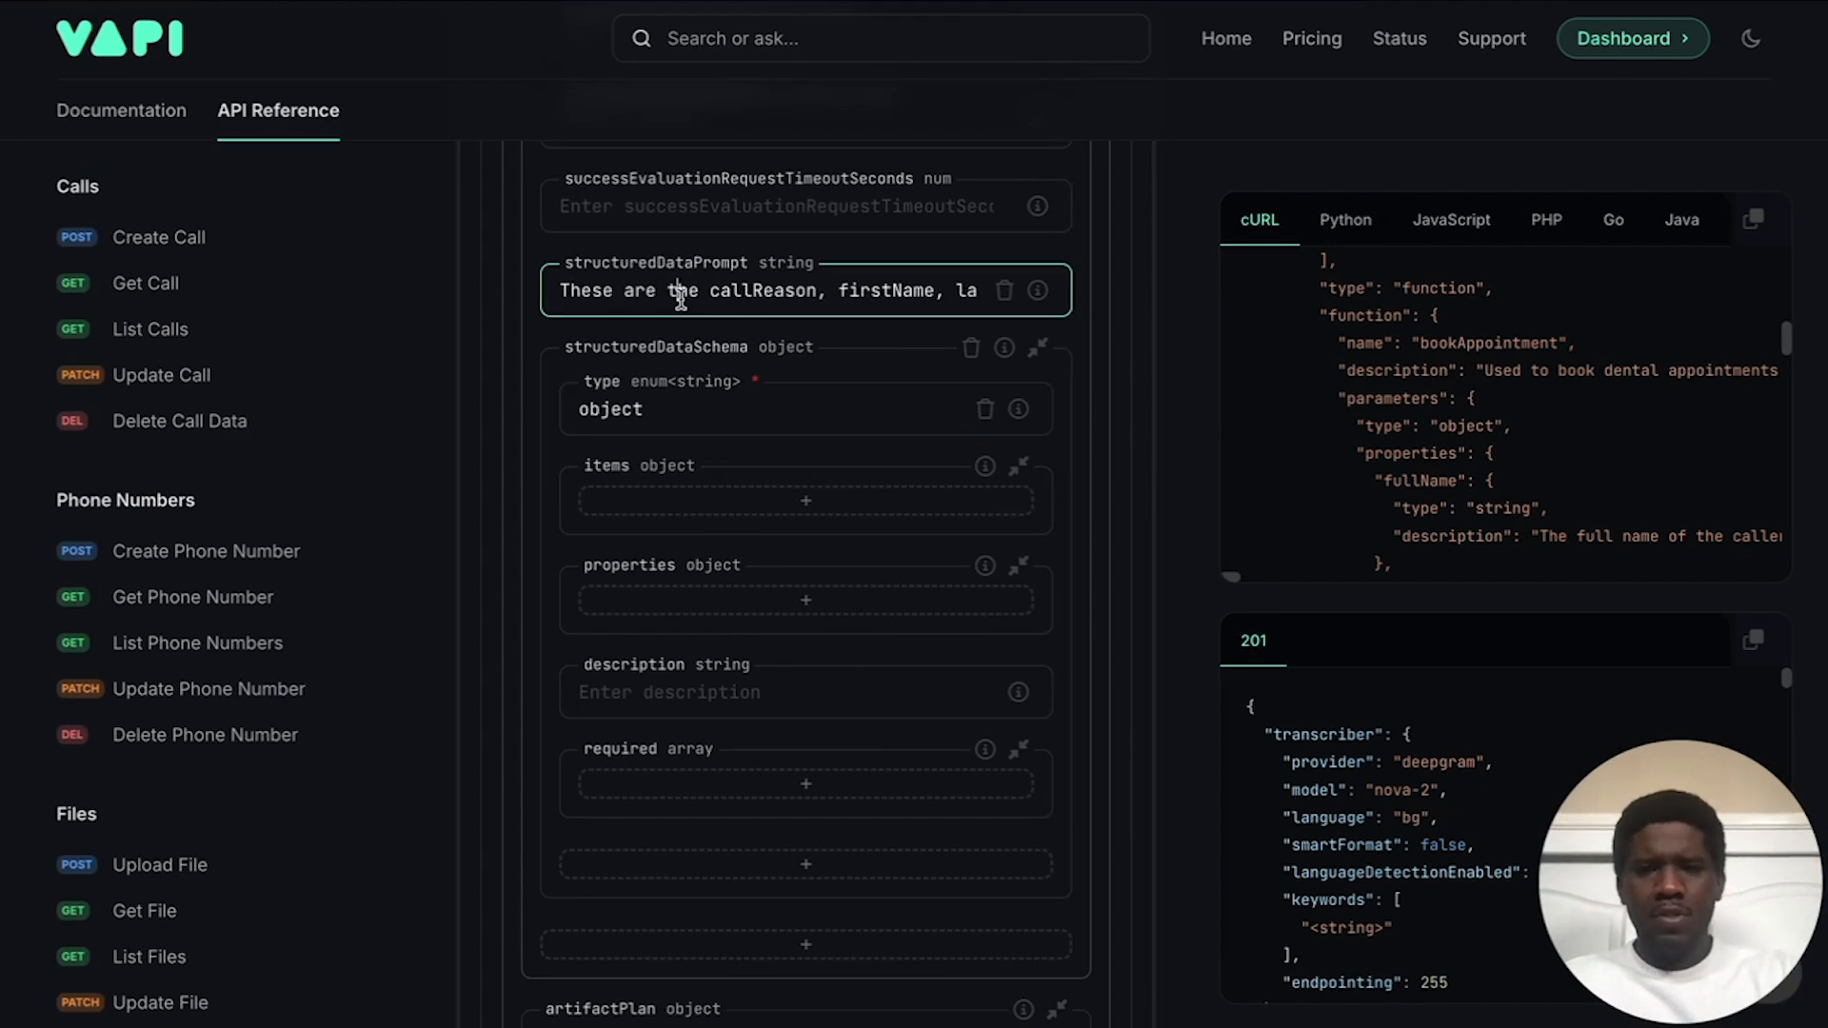
key("ctrl+a")
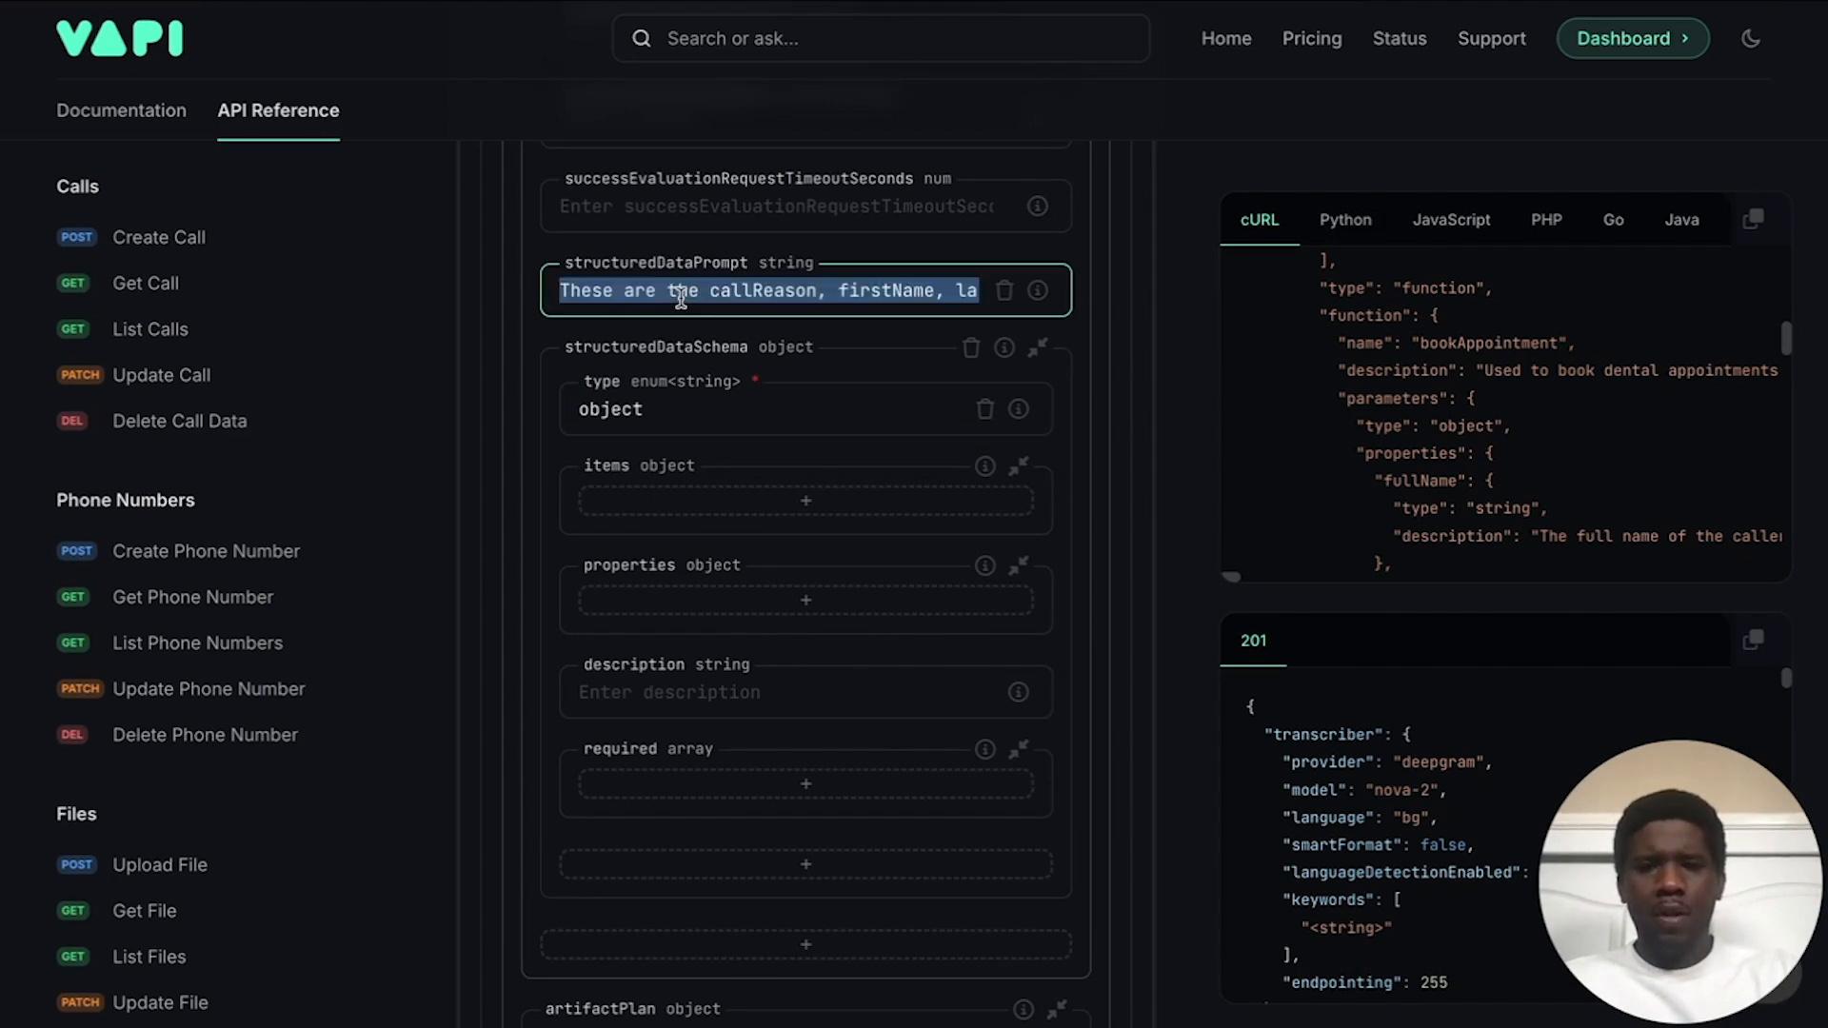
key("BackSpace")
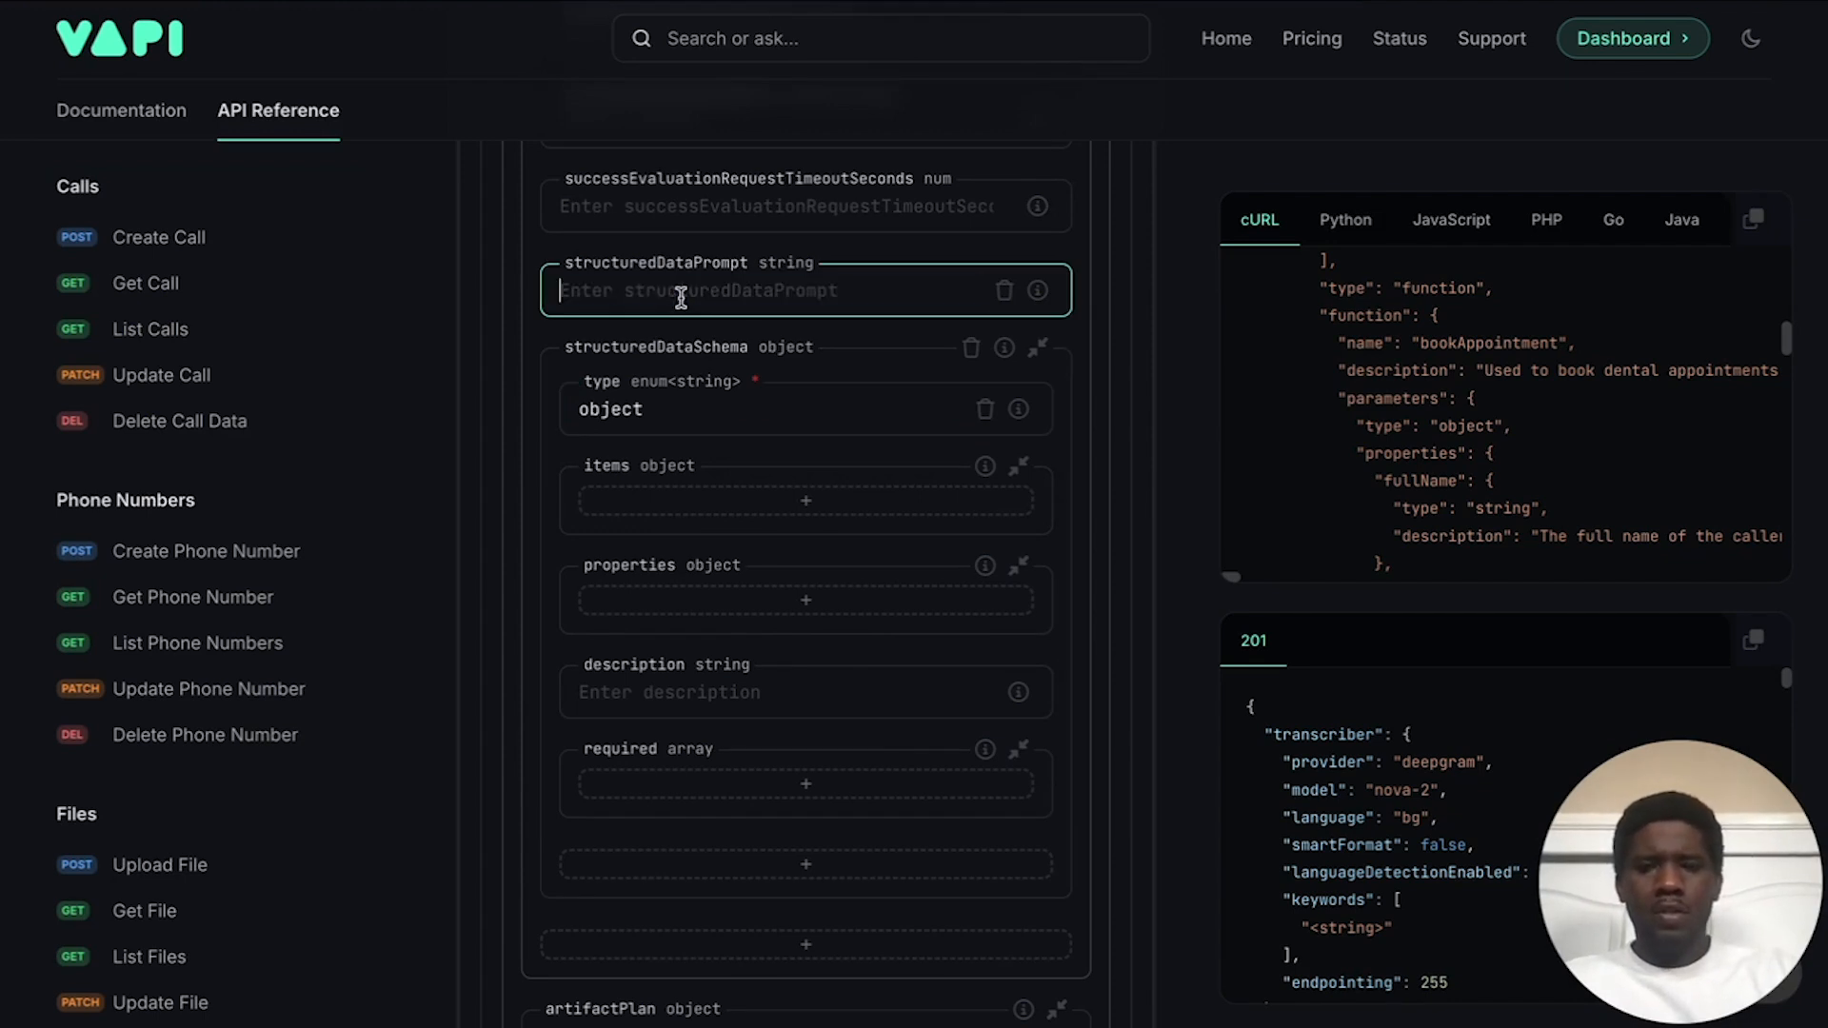
scroll(677, 295, "down", 1)
left_click(694, 612)
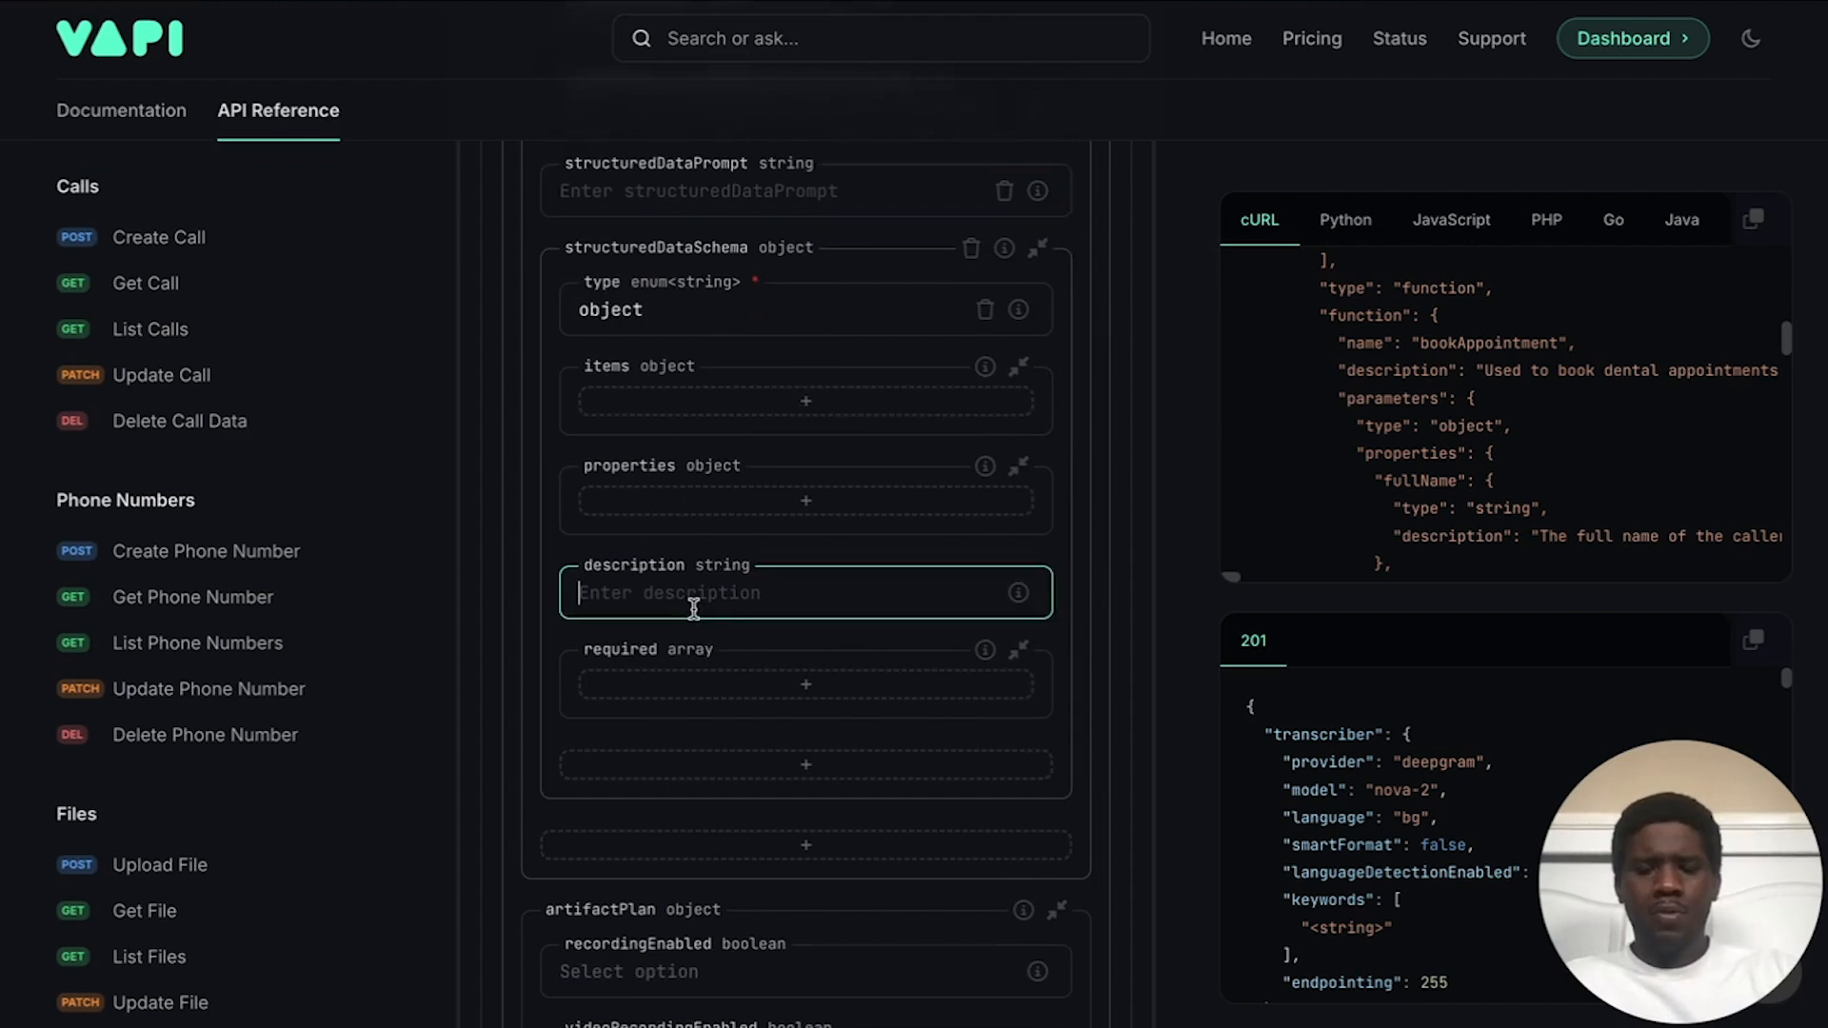
key("ctrl+v")
scroll(739, 575, "up", 1)
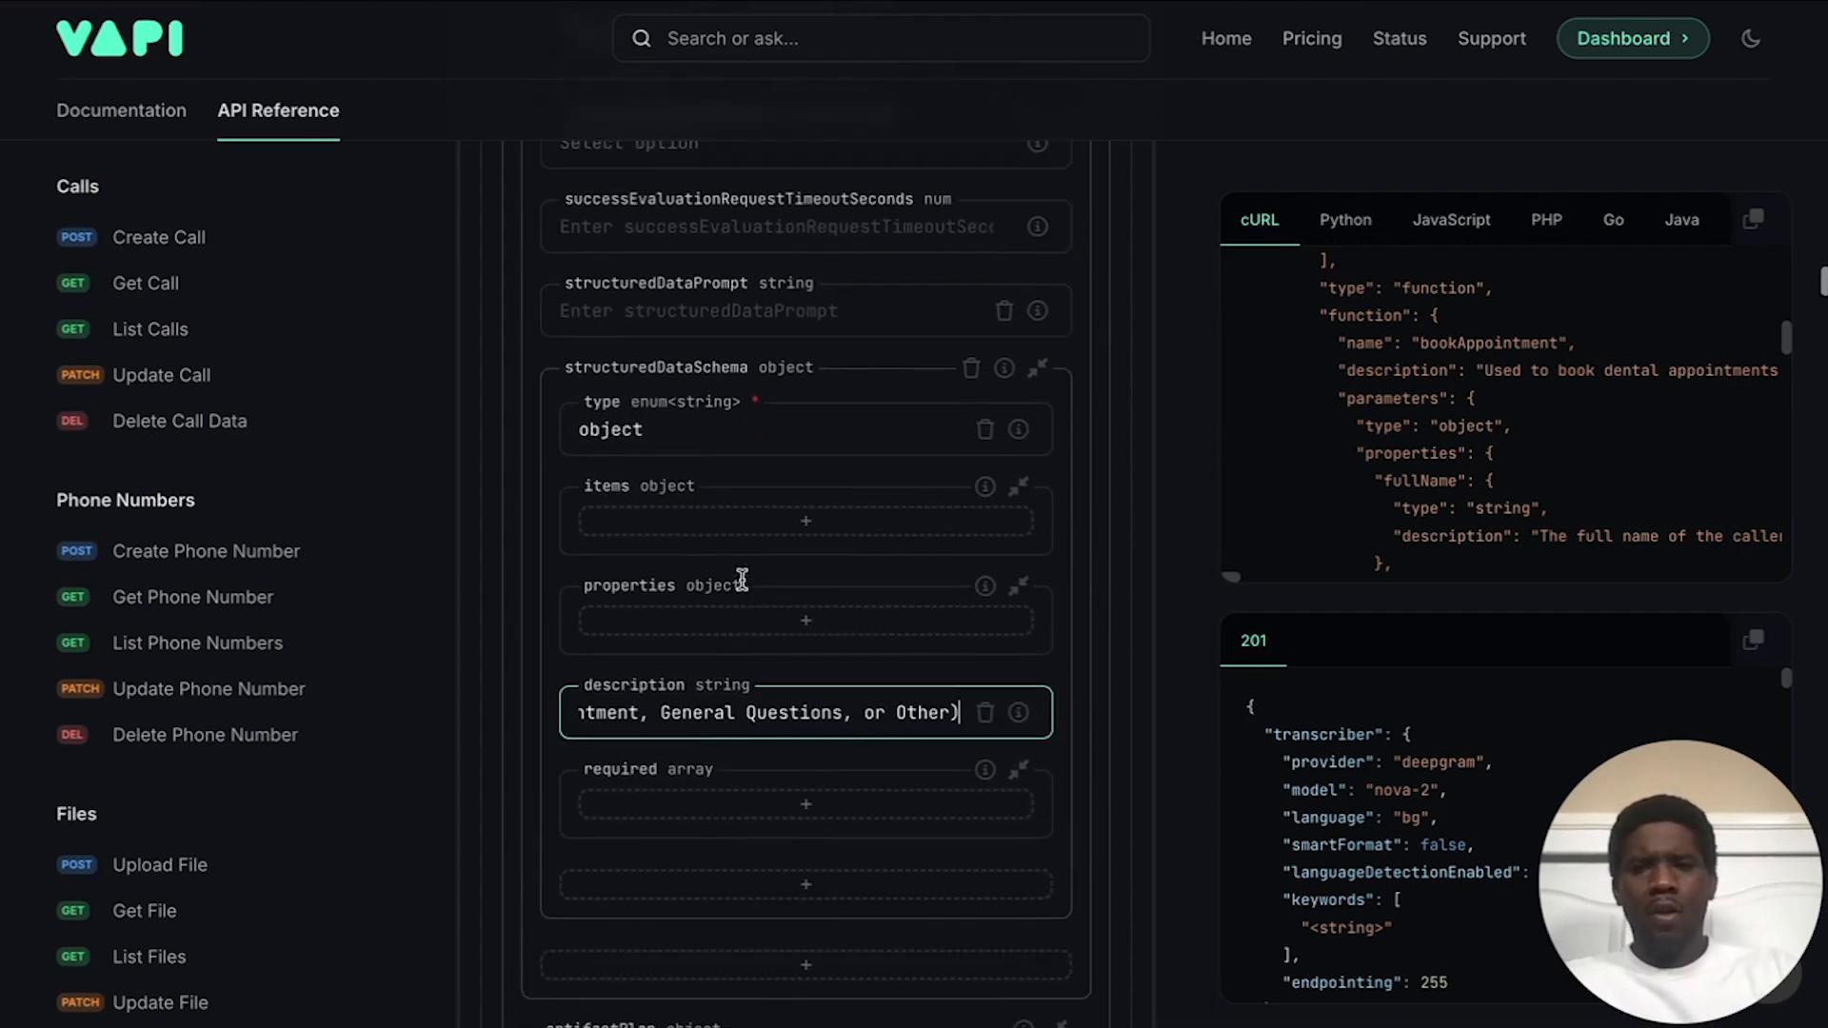
left_click(627, 321)
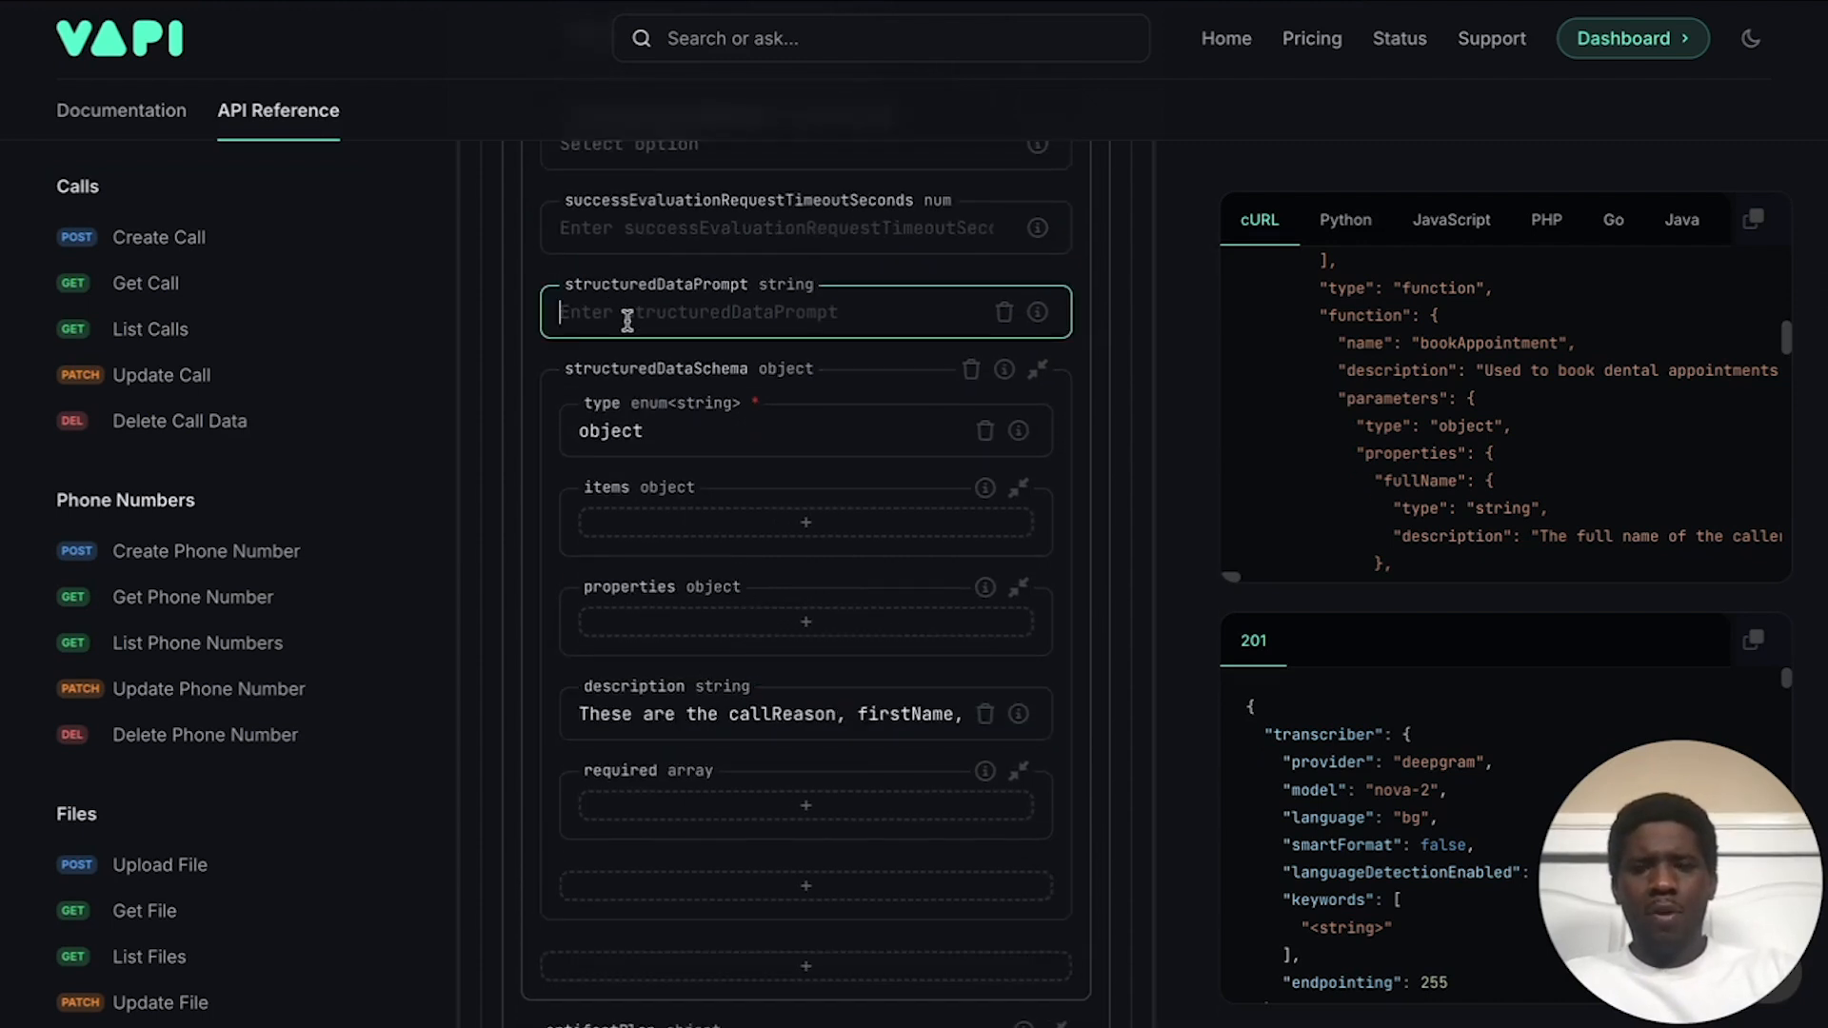
scroll(647, 495, "down", 1)
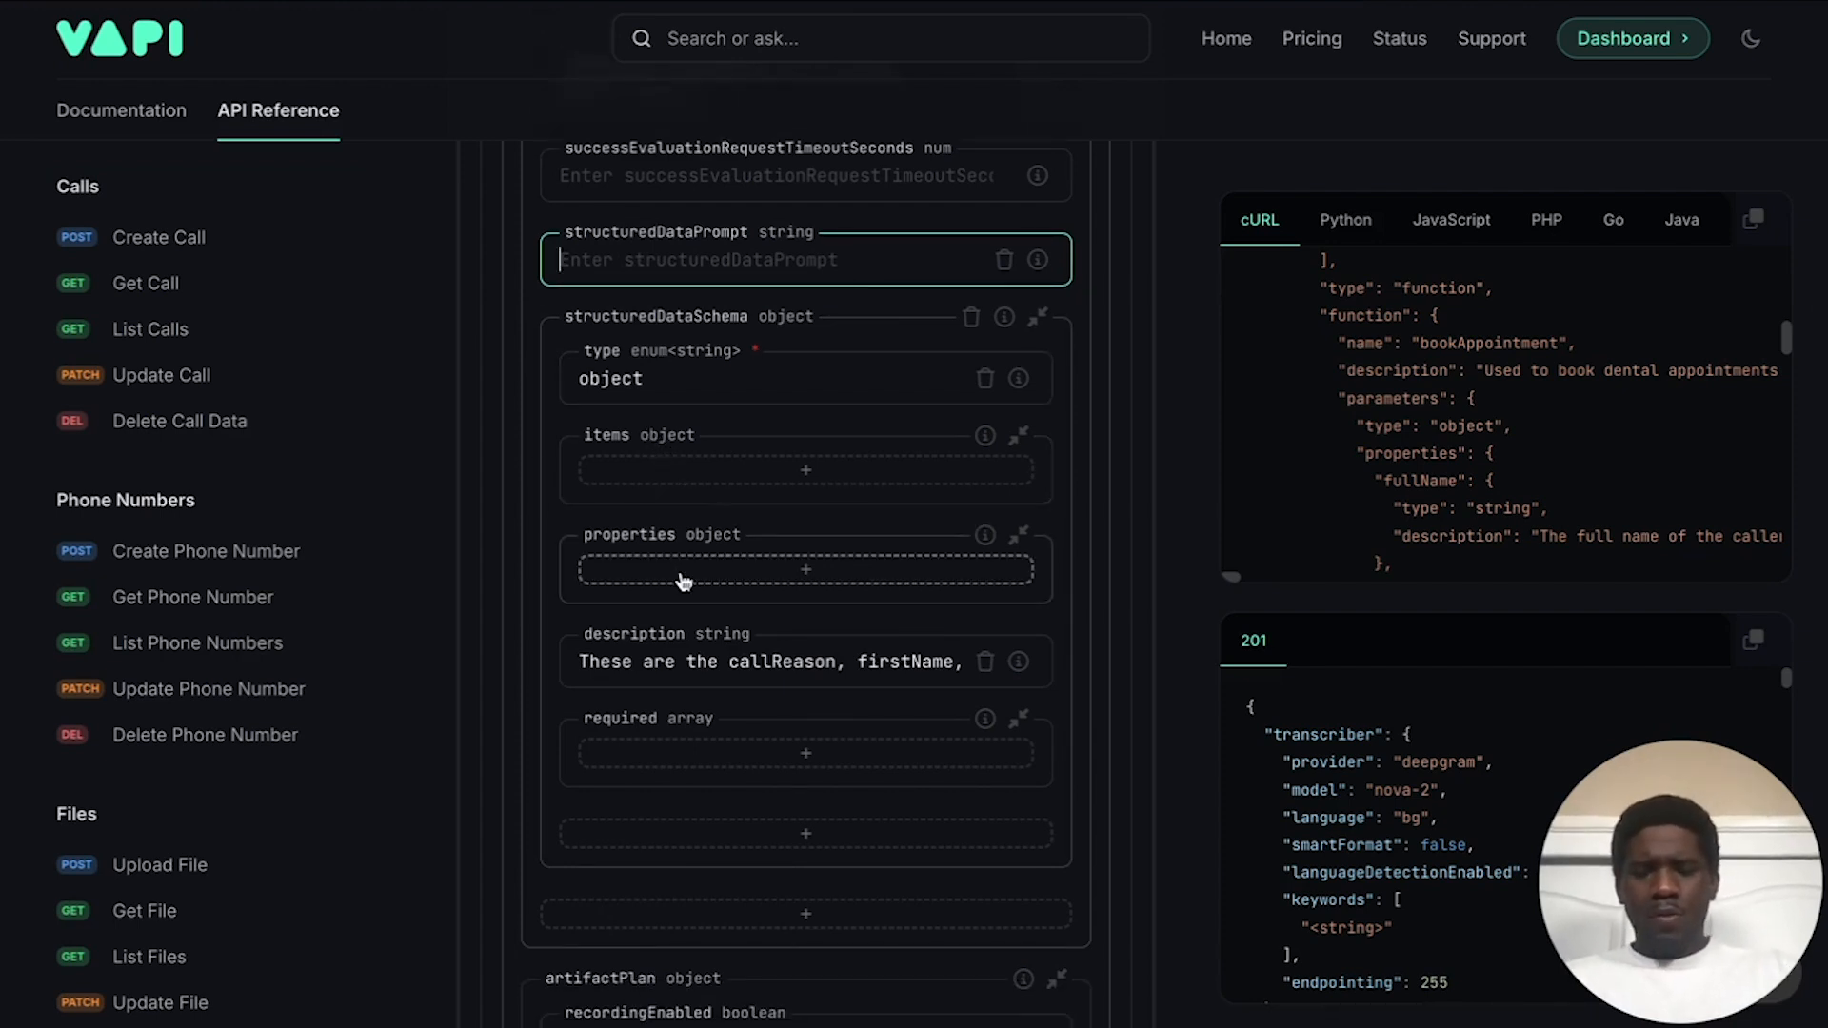
Step: Add a firstName property to the schema as an object
left_click(762, 576)
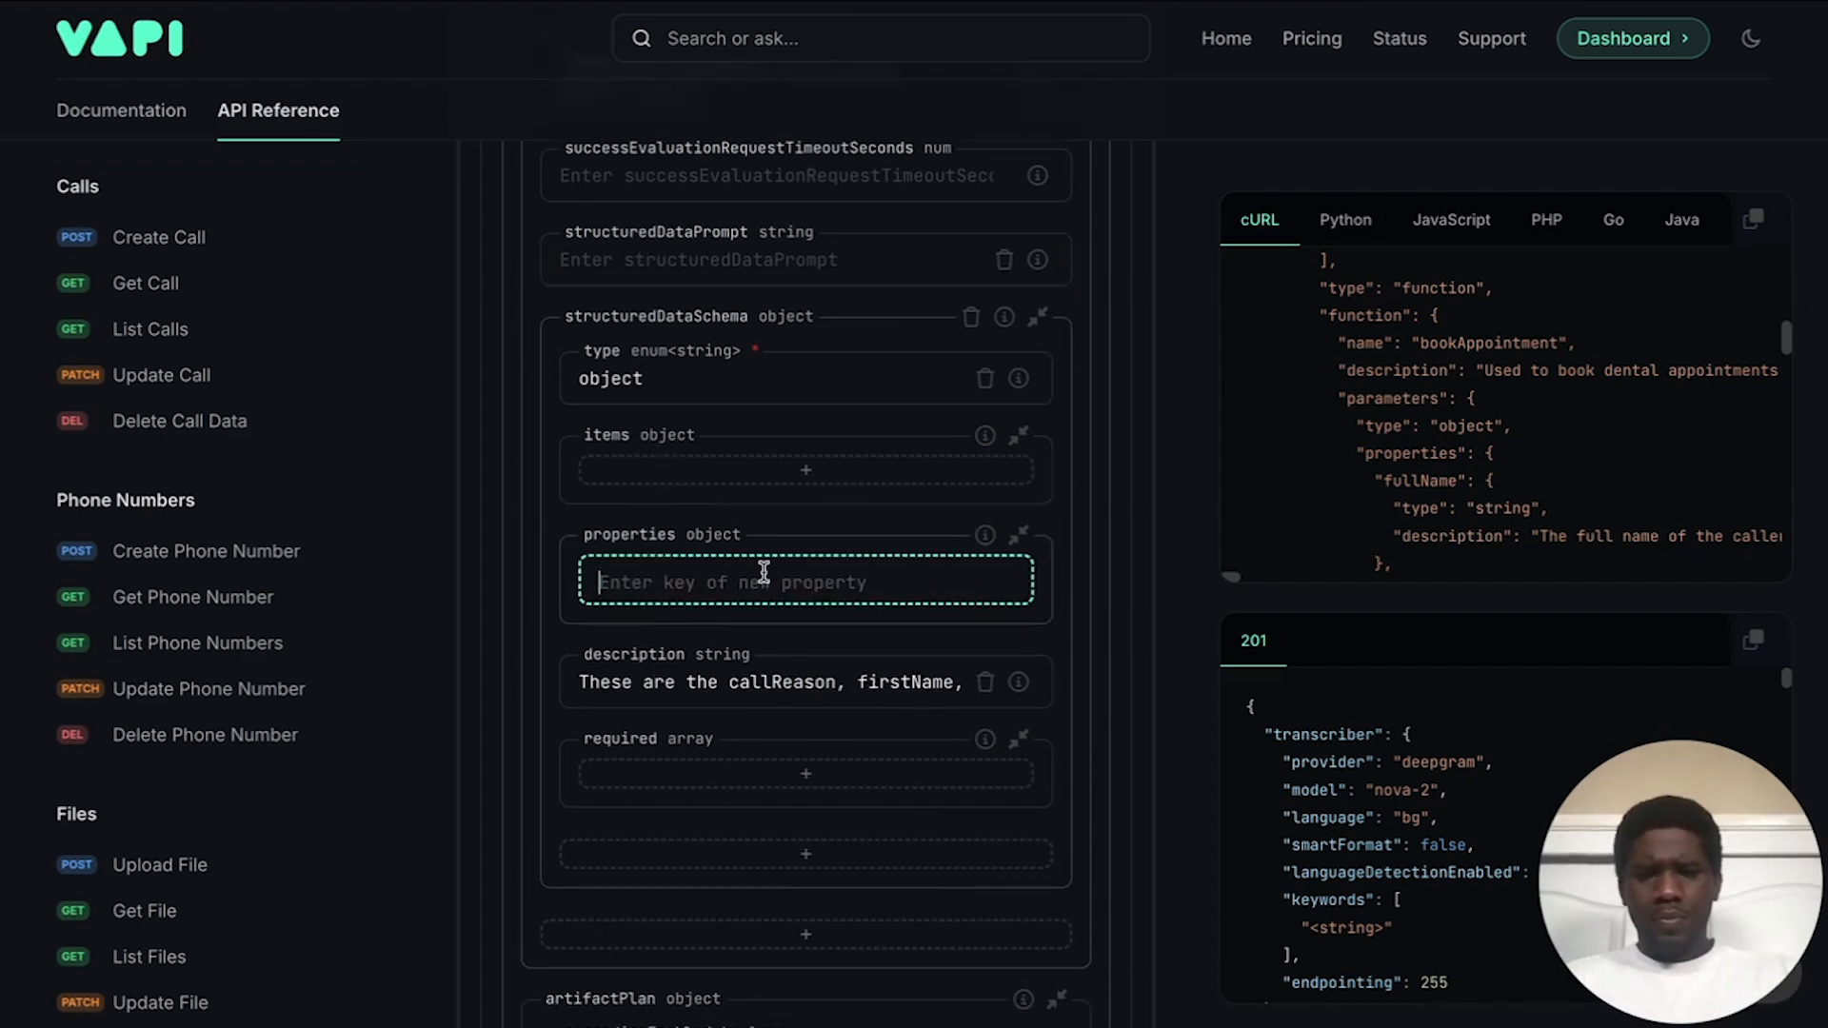
scroll(745, 543, "down", 1)
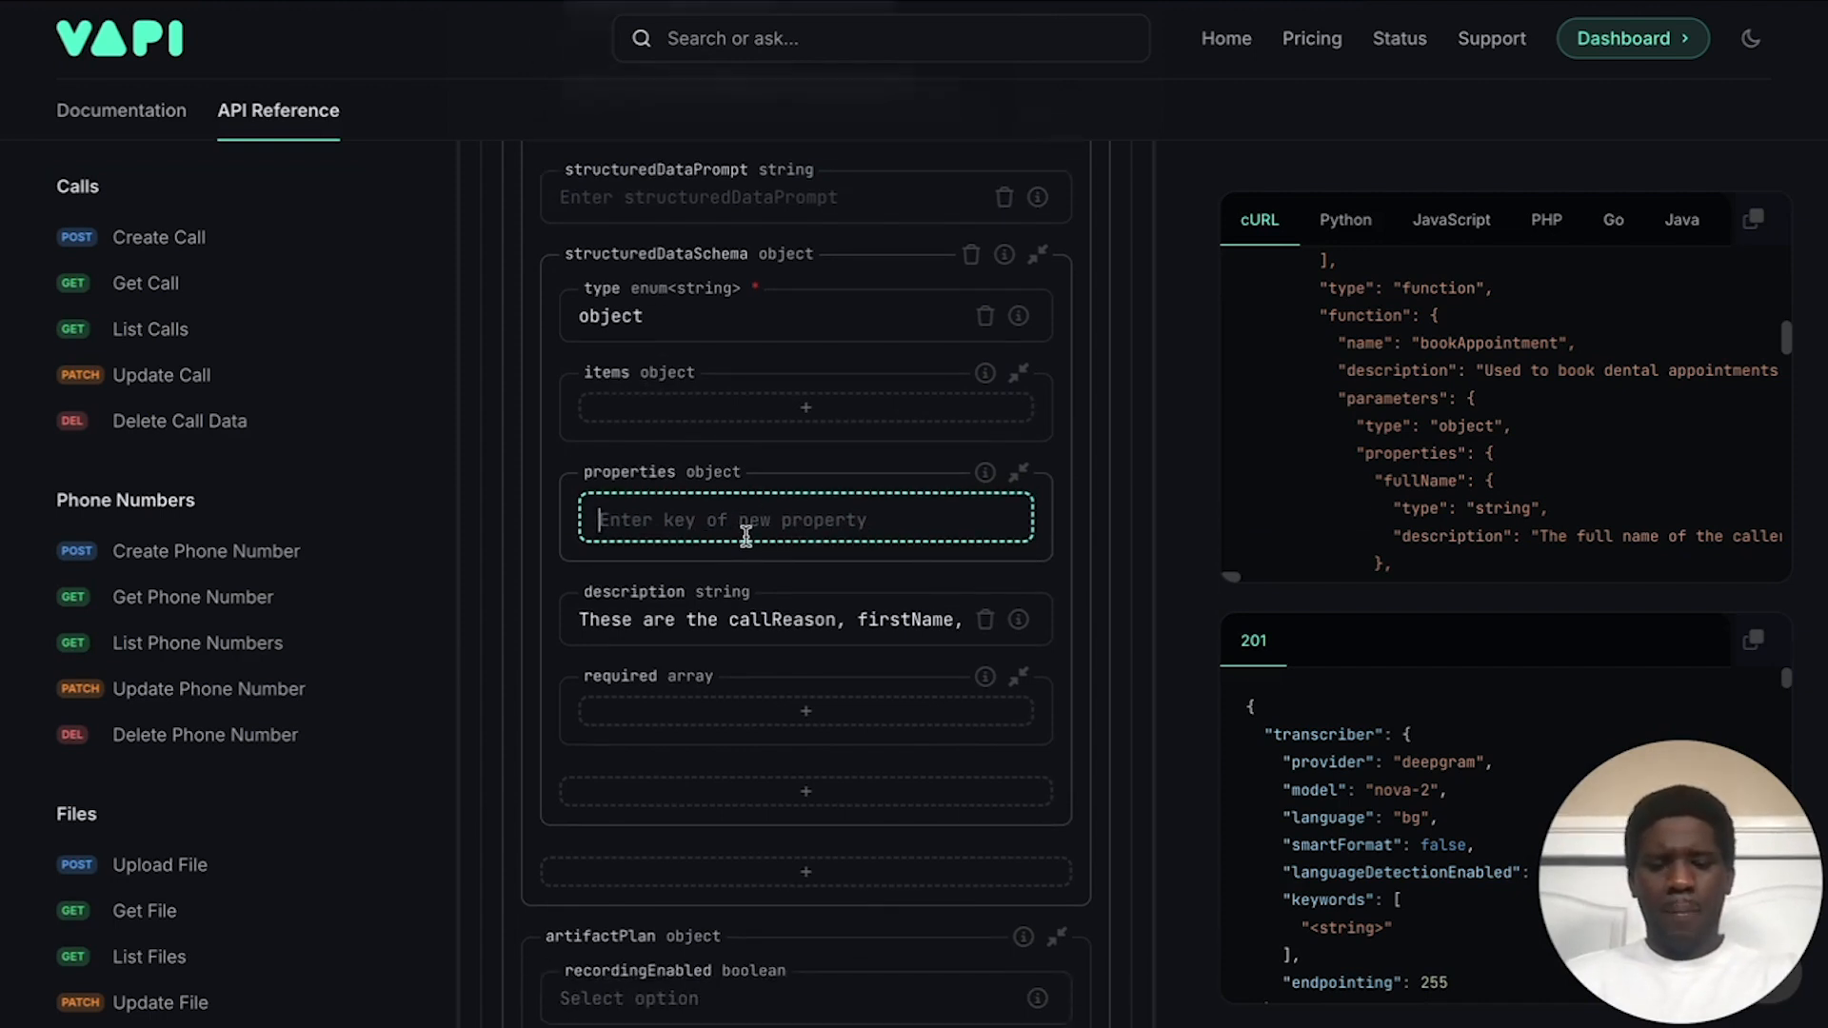
type("ful")
key("BackSpace")
key("BackSpace")
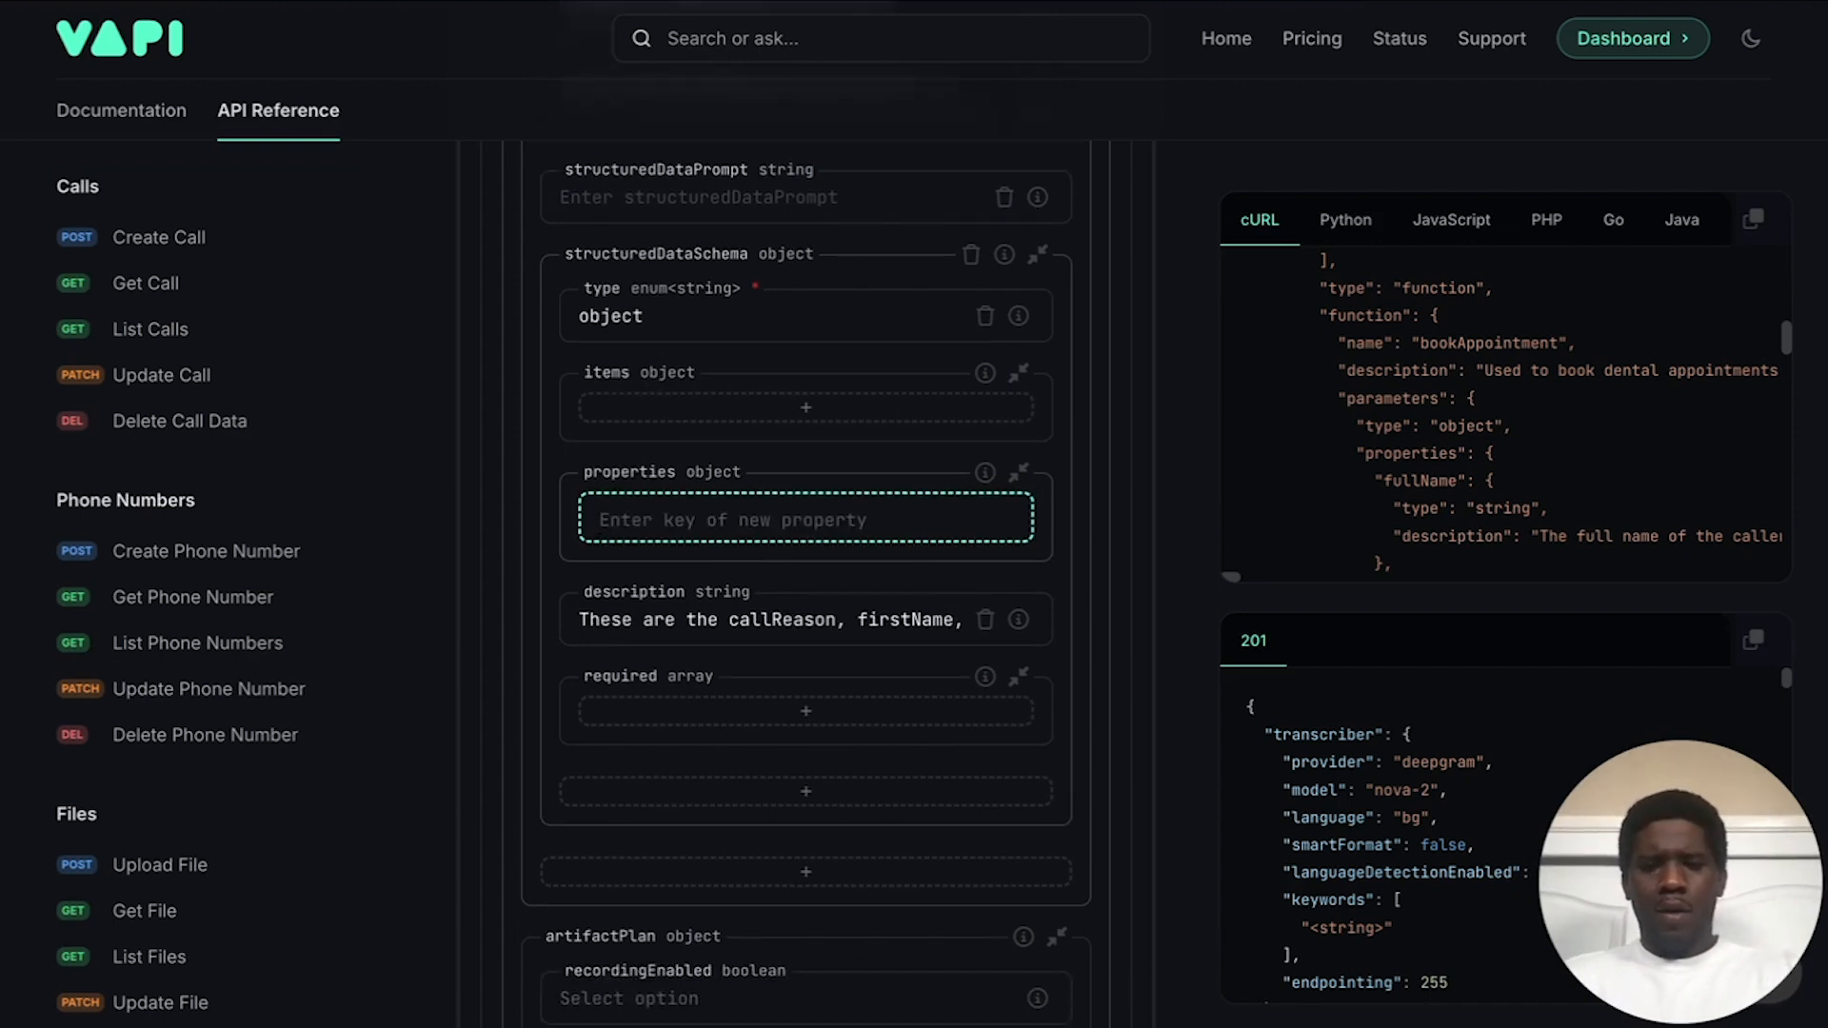
type("firstName")
key("Return")
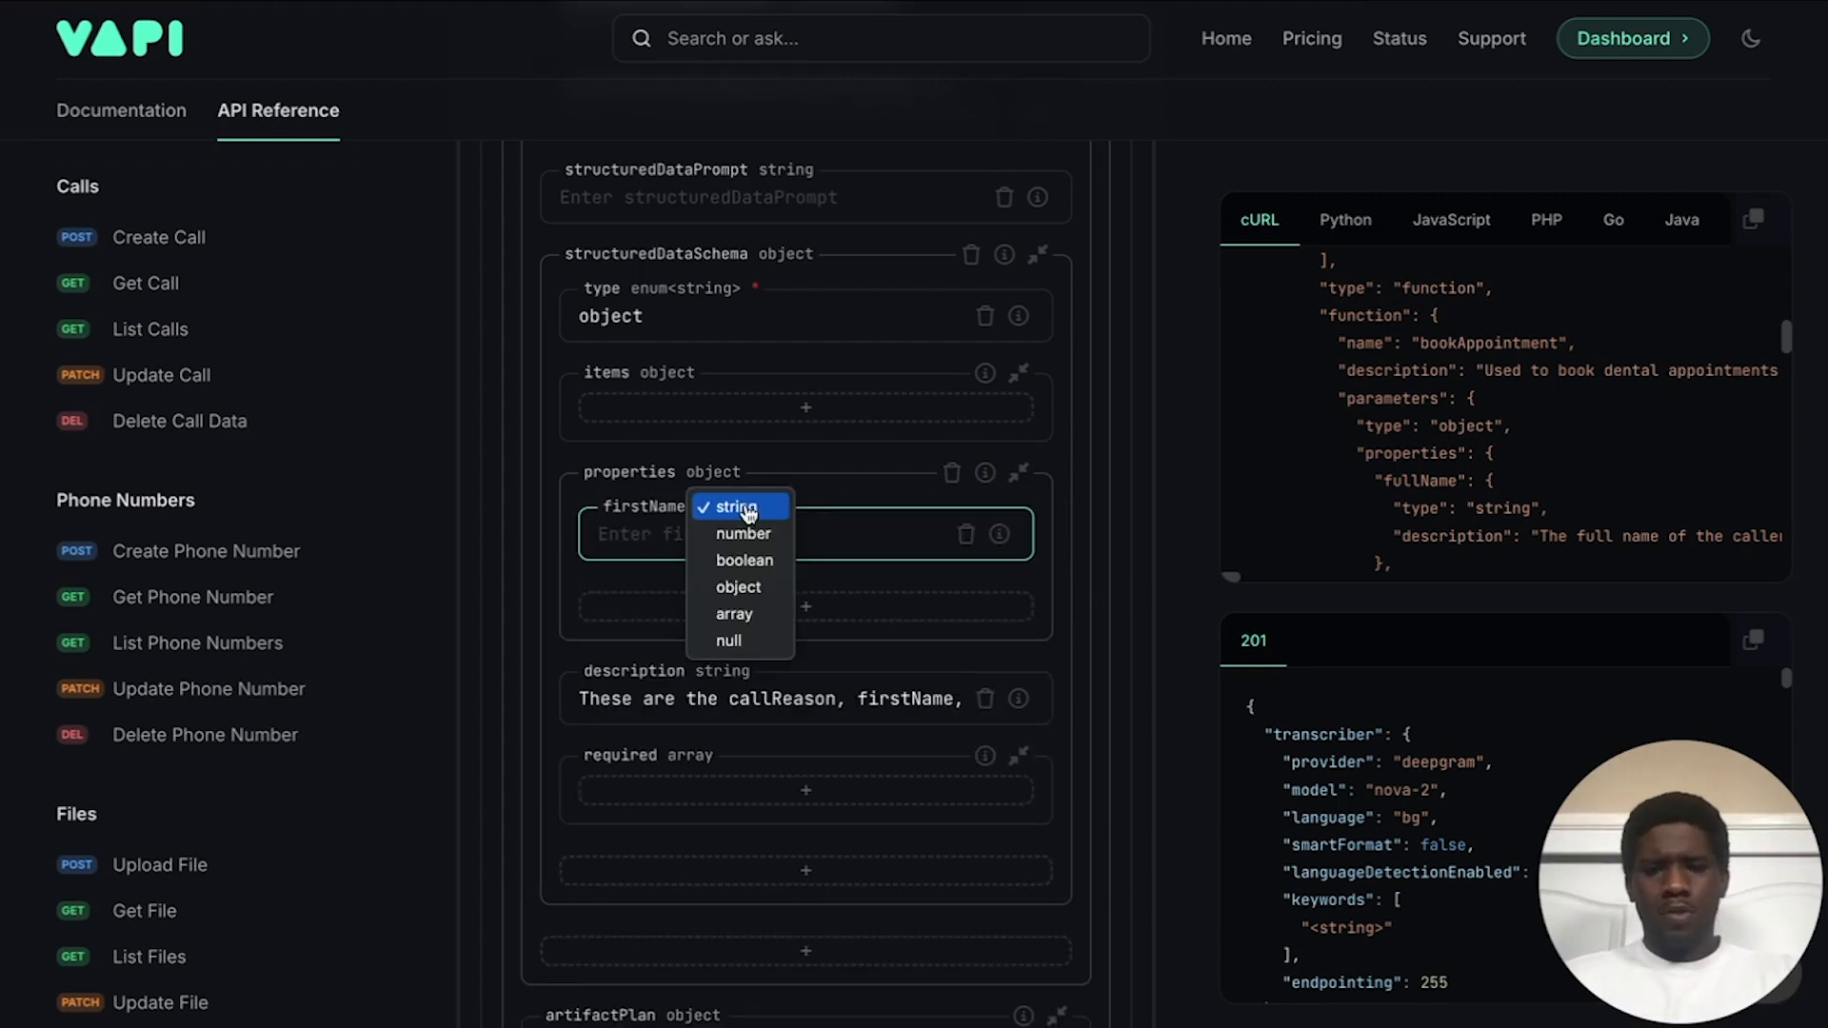
left_click(751, 594)
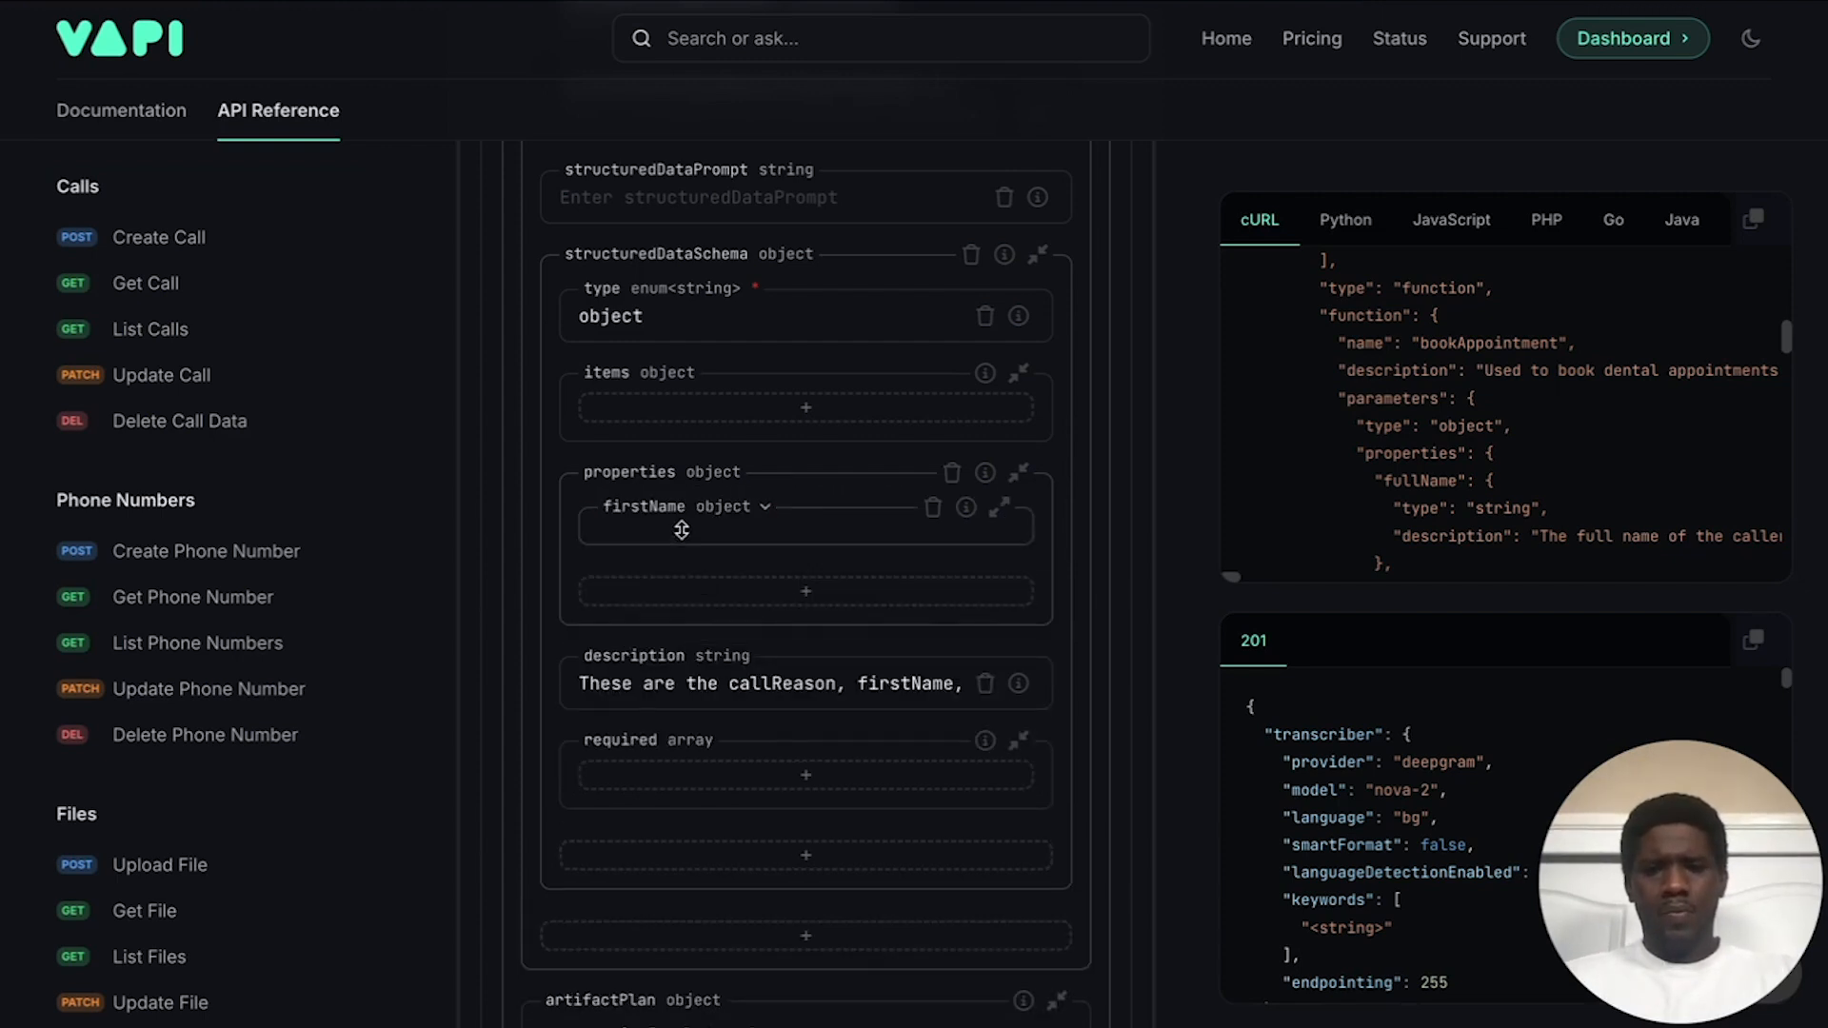
Step: Give firstName a type key with value string
left_click(677, 538)
type("type")
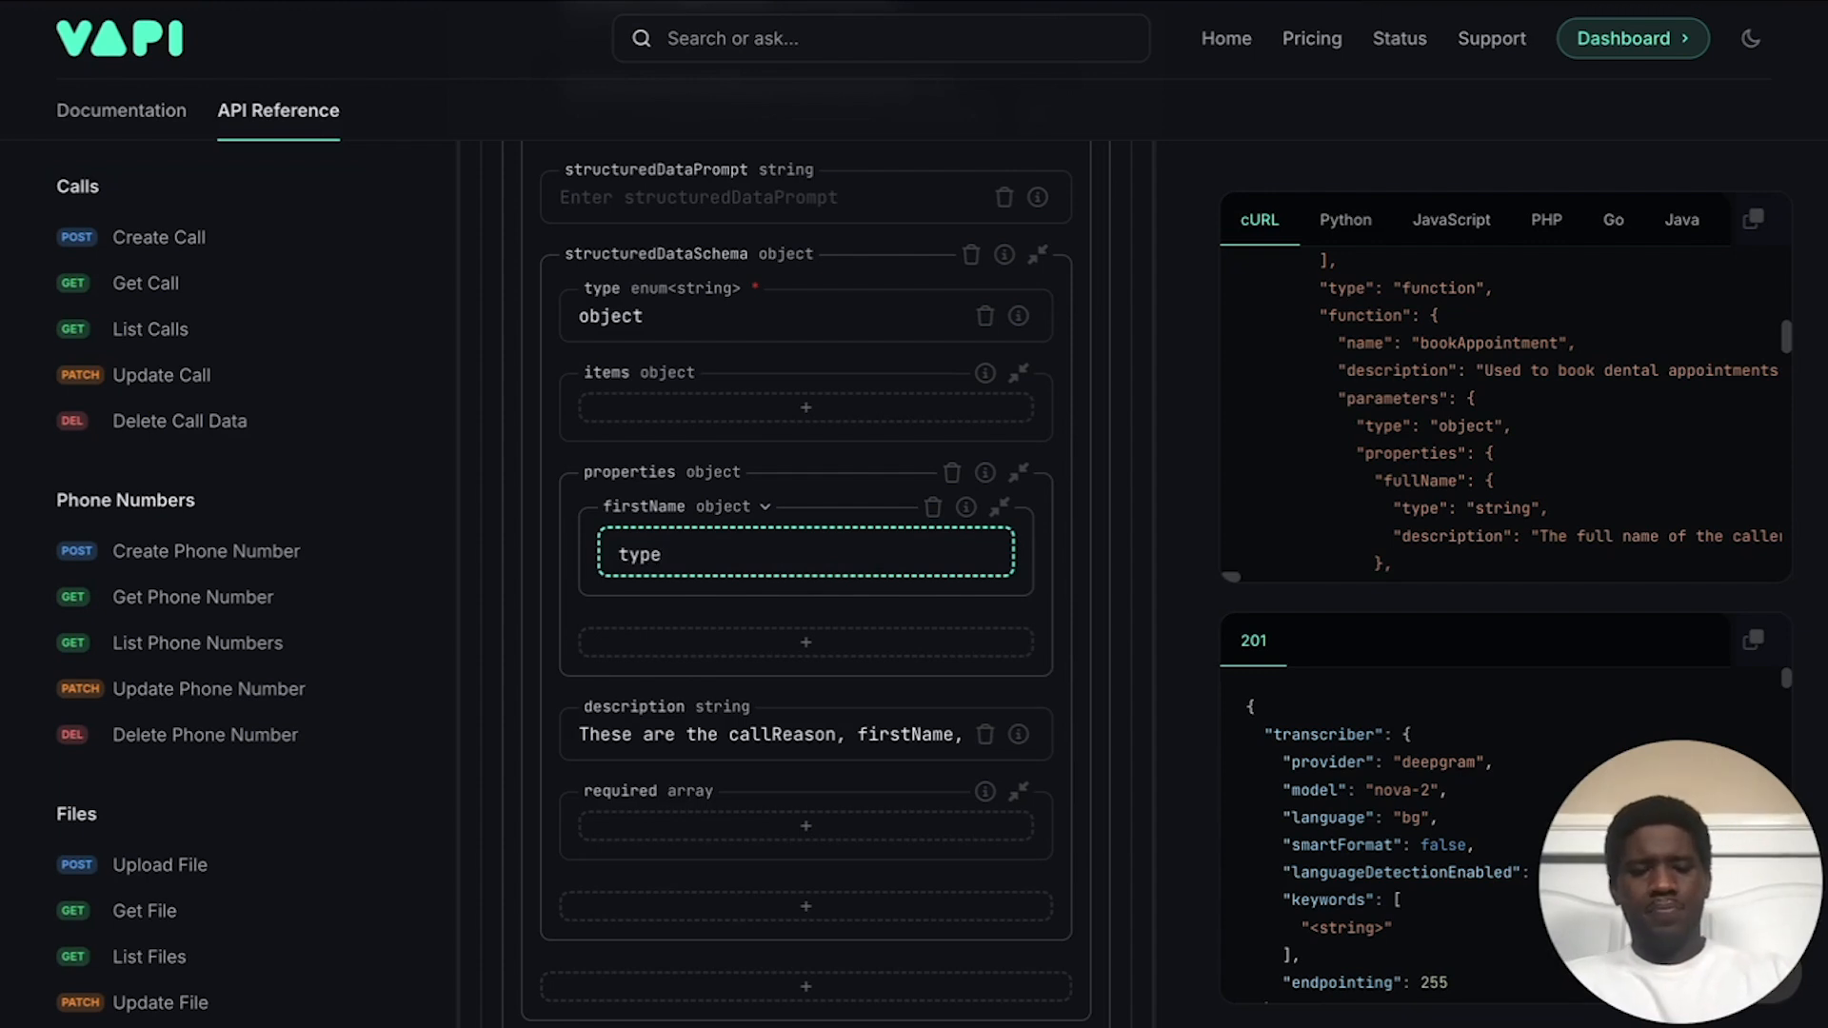
key("Return")
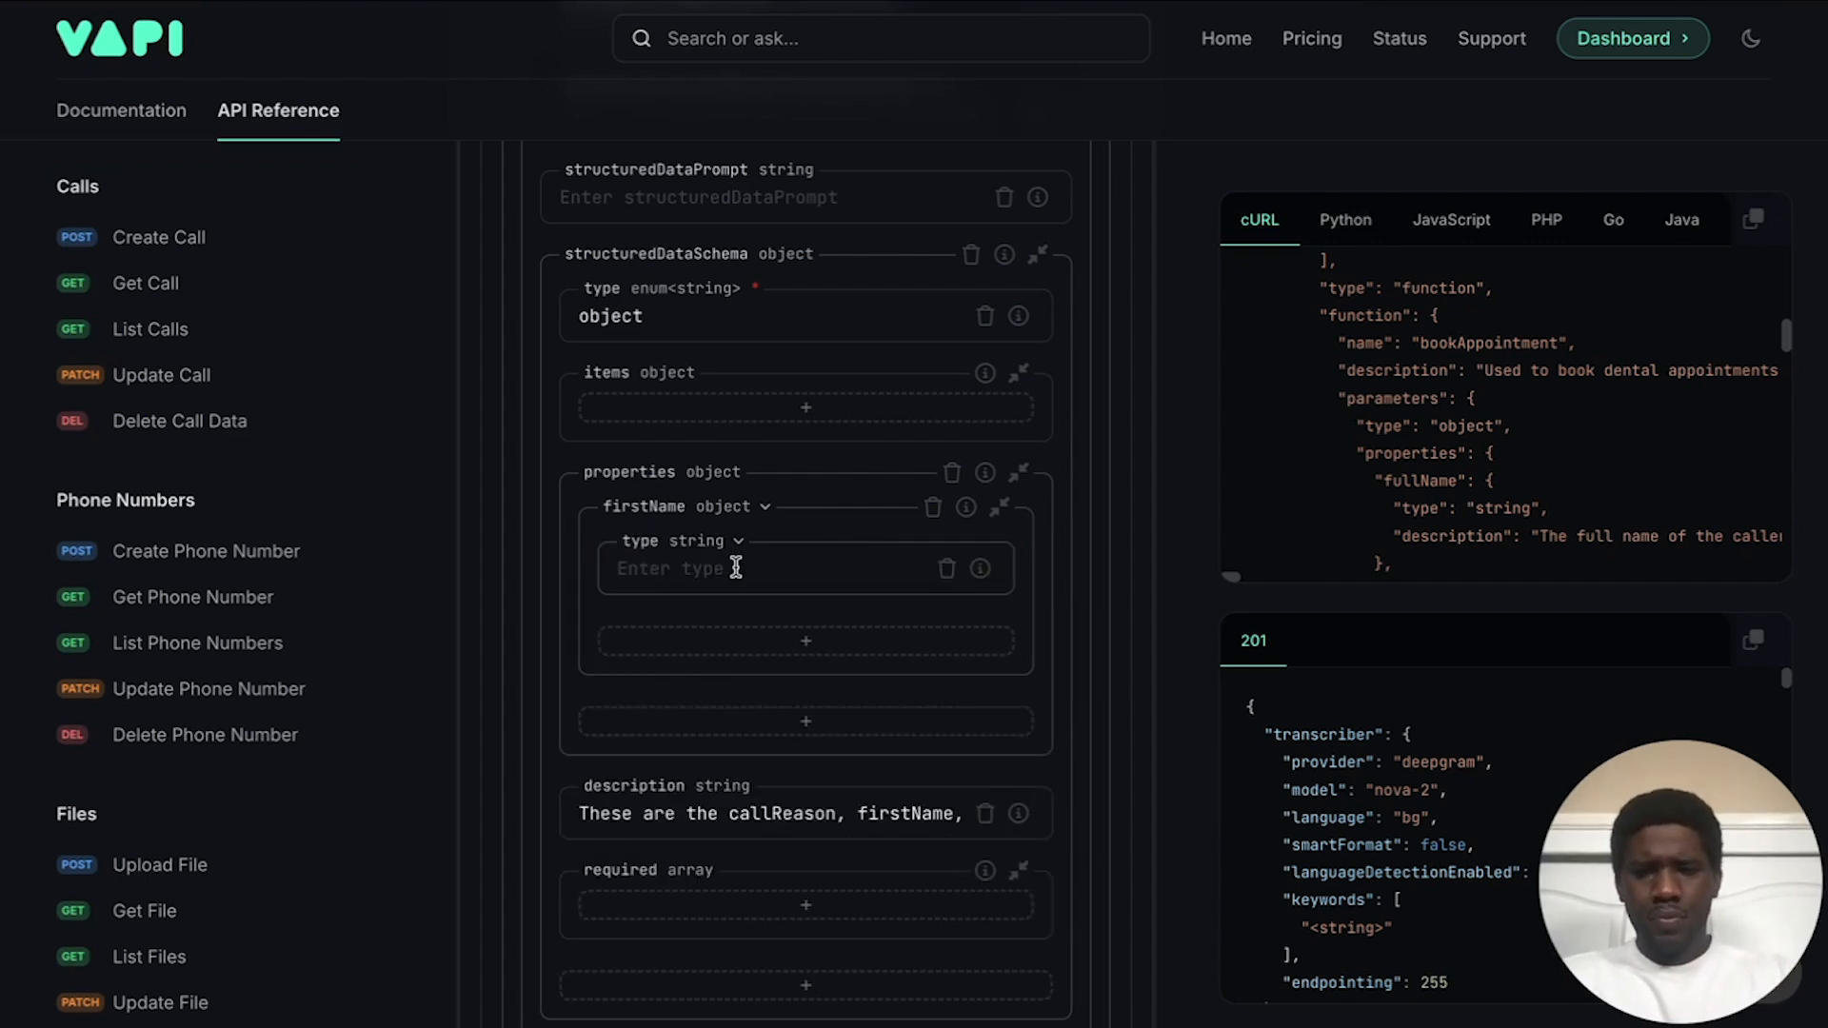
left_click(693, 576)
type("string")
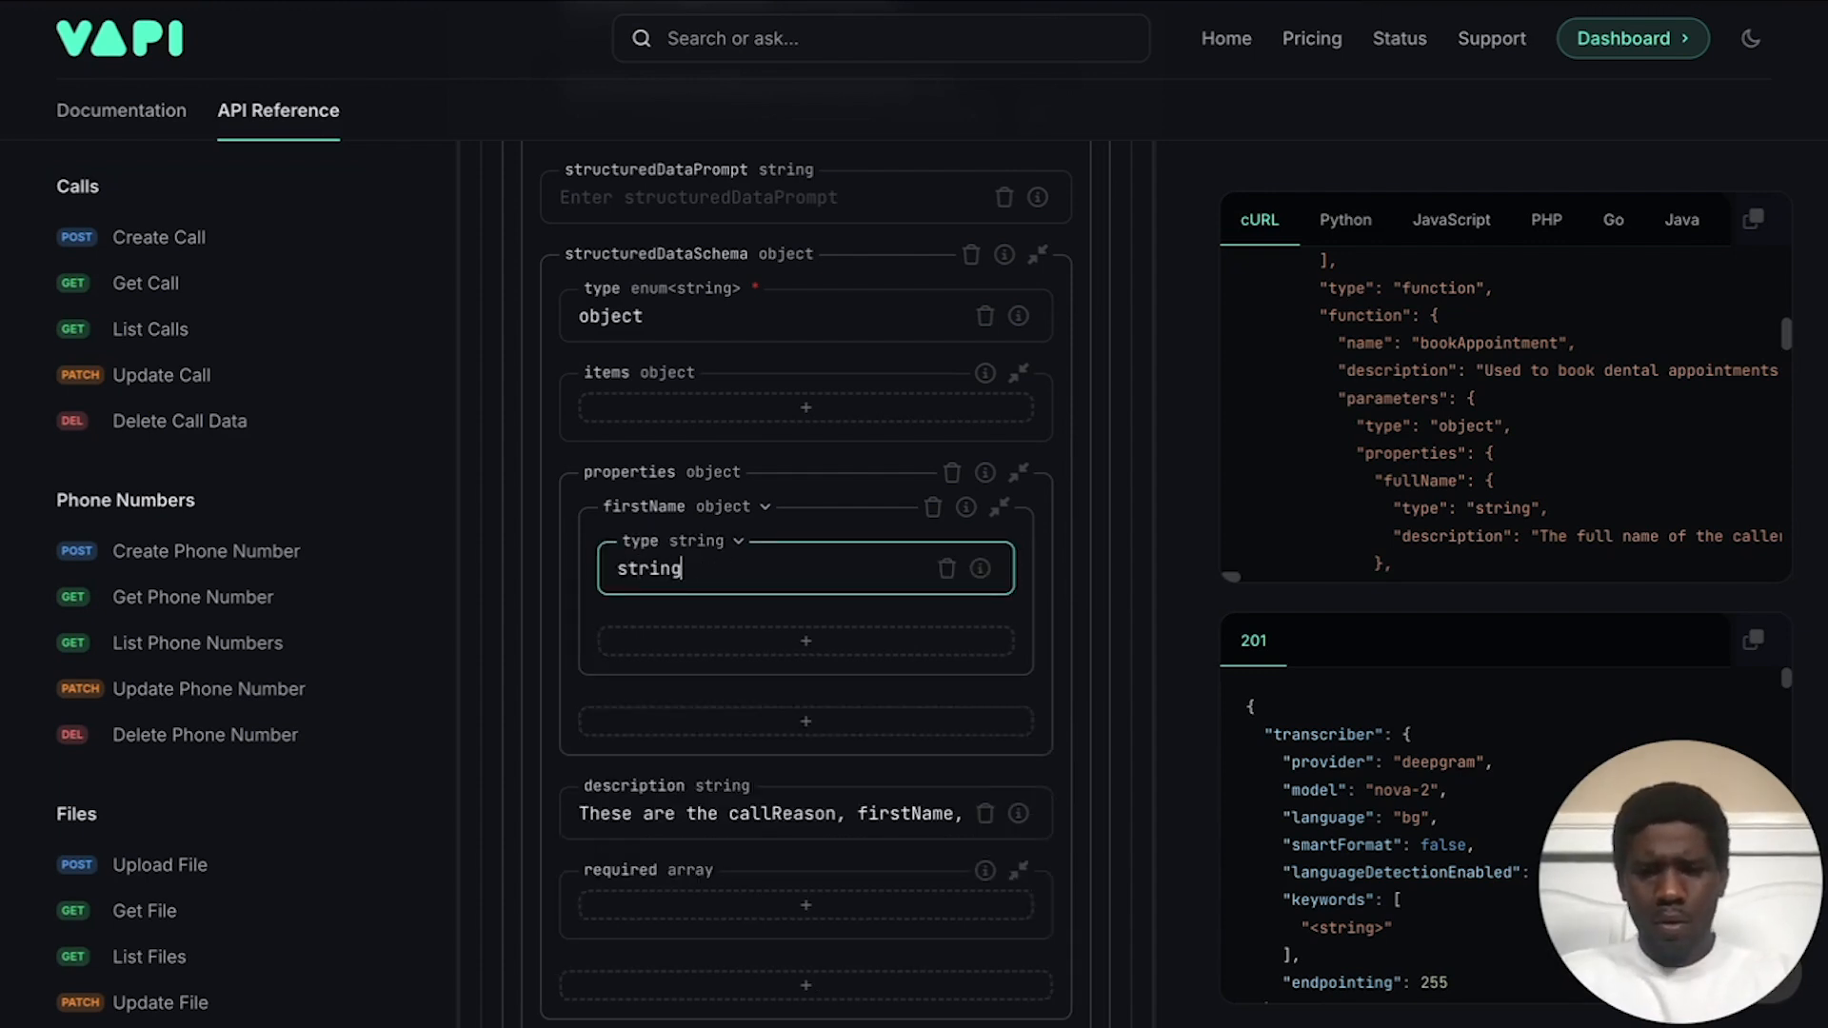
Step: Add a firstName description key reading 'This is the first name of the caller.'
left_click(733, 644)
type("description")
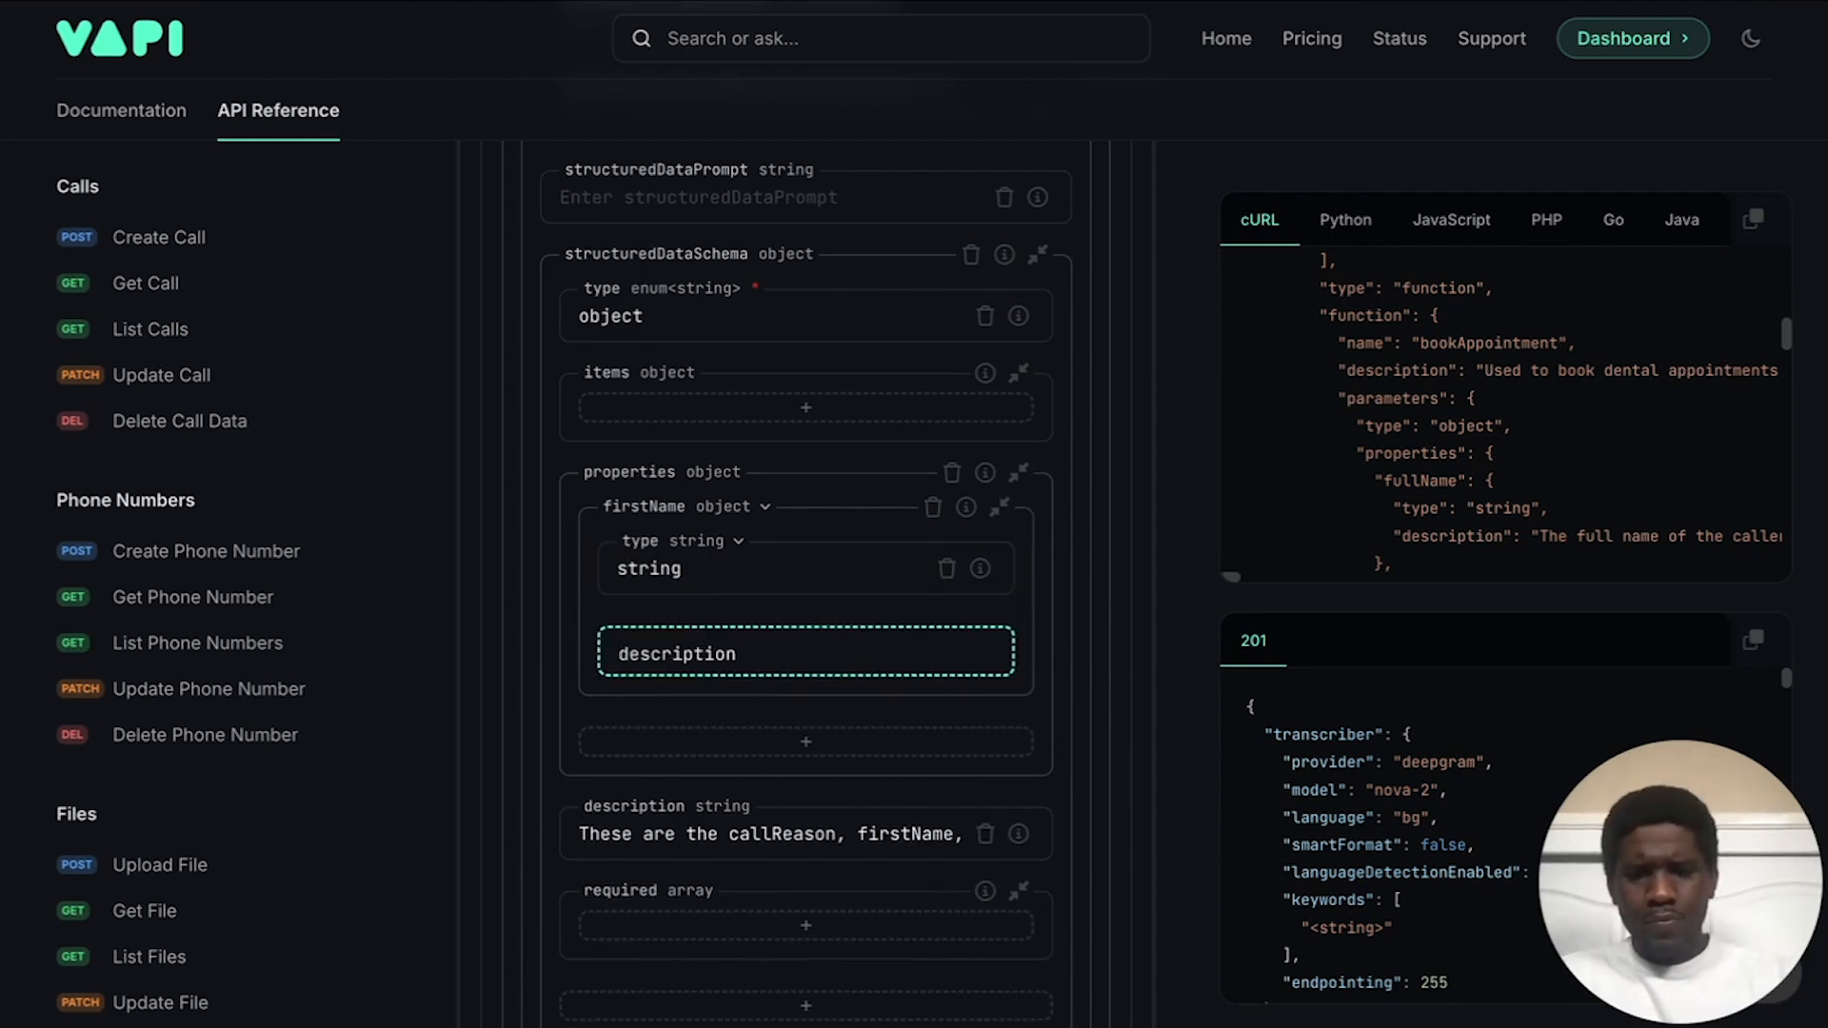
key("Return")
left_click(728, 657)
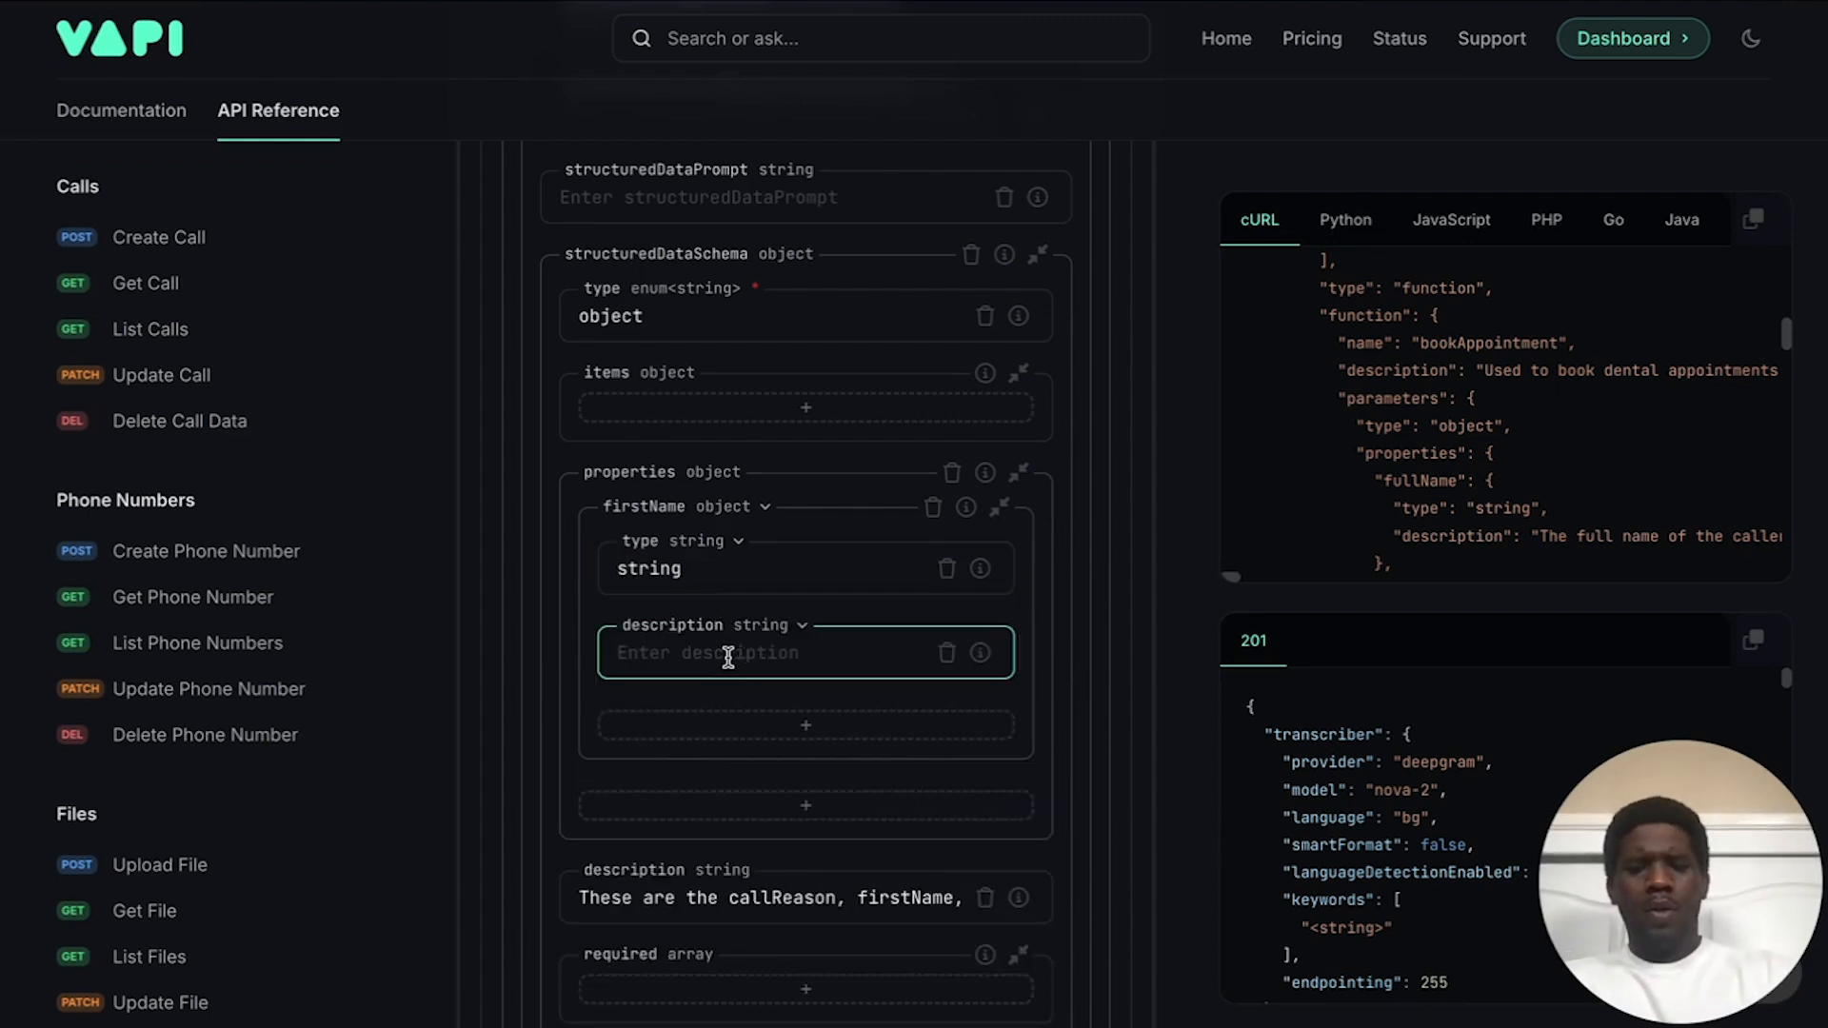
type("this")
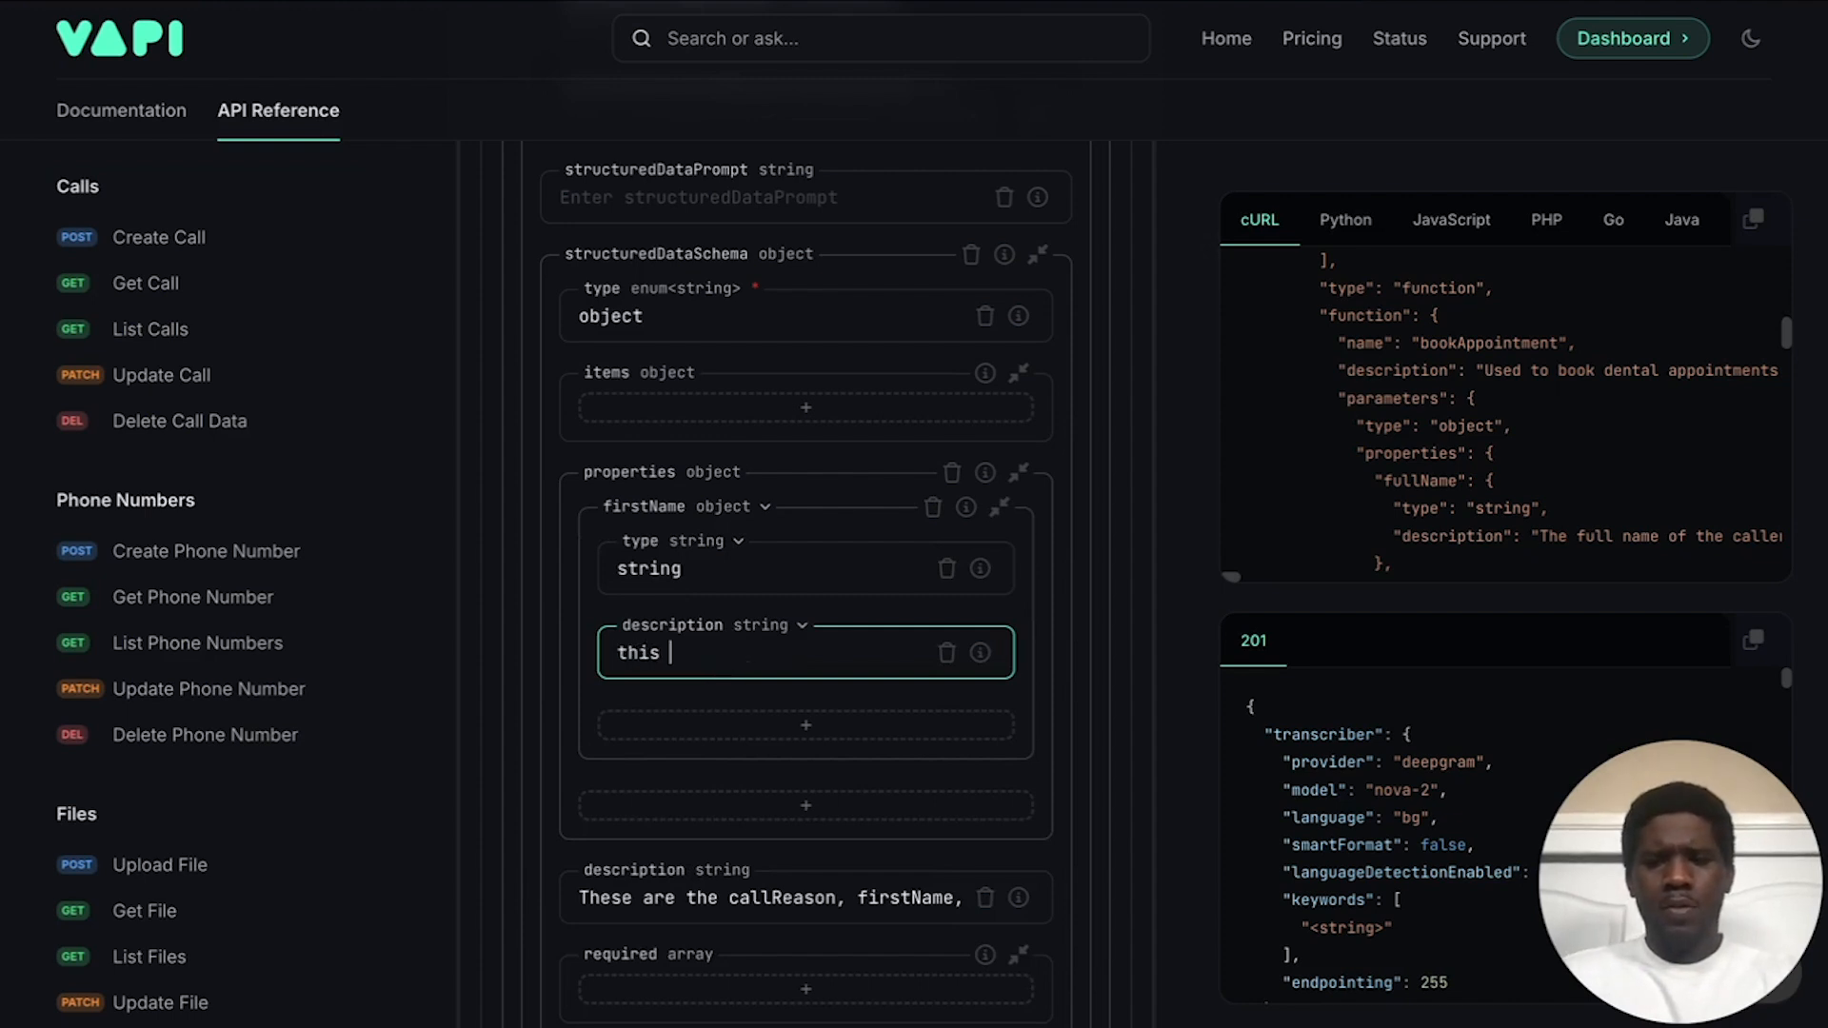
key("BackSpace")
key("BackSpace")
key("BackSpace")
type("This ")
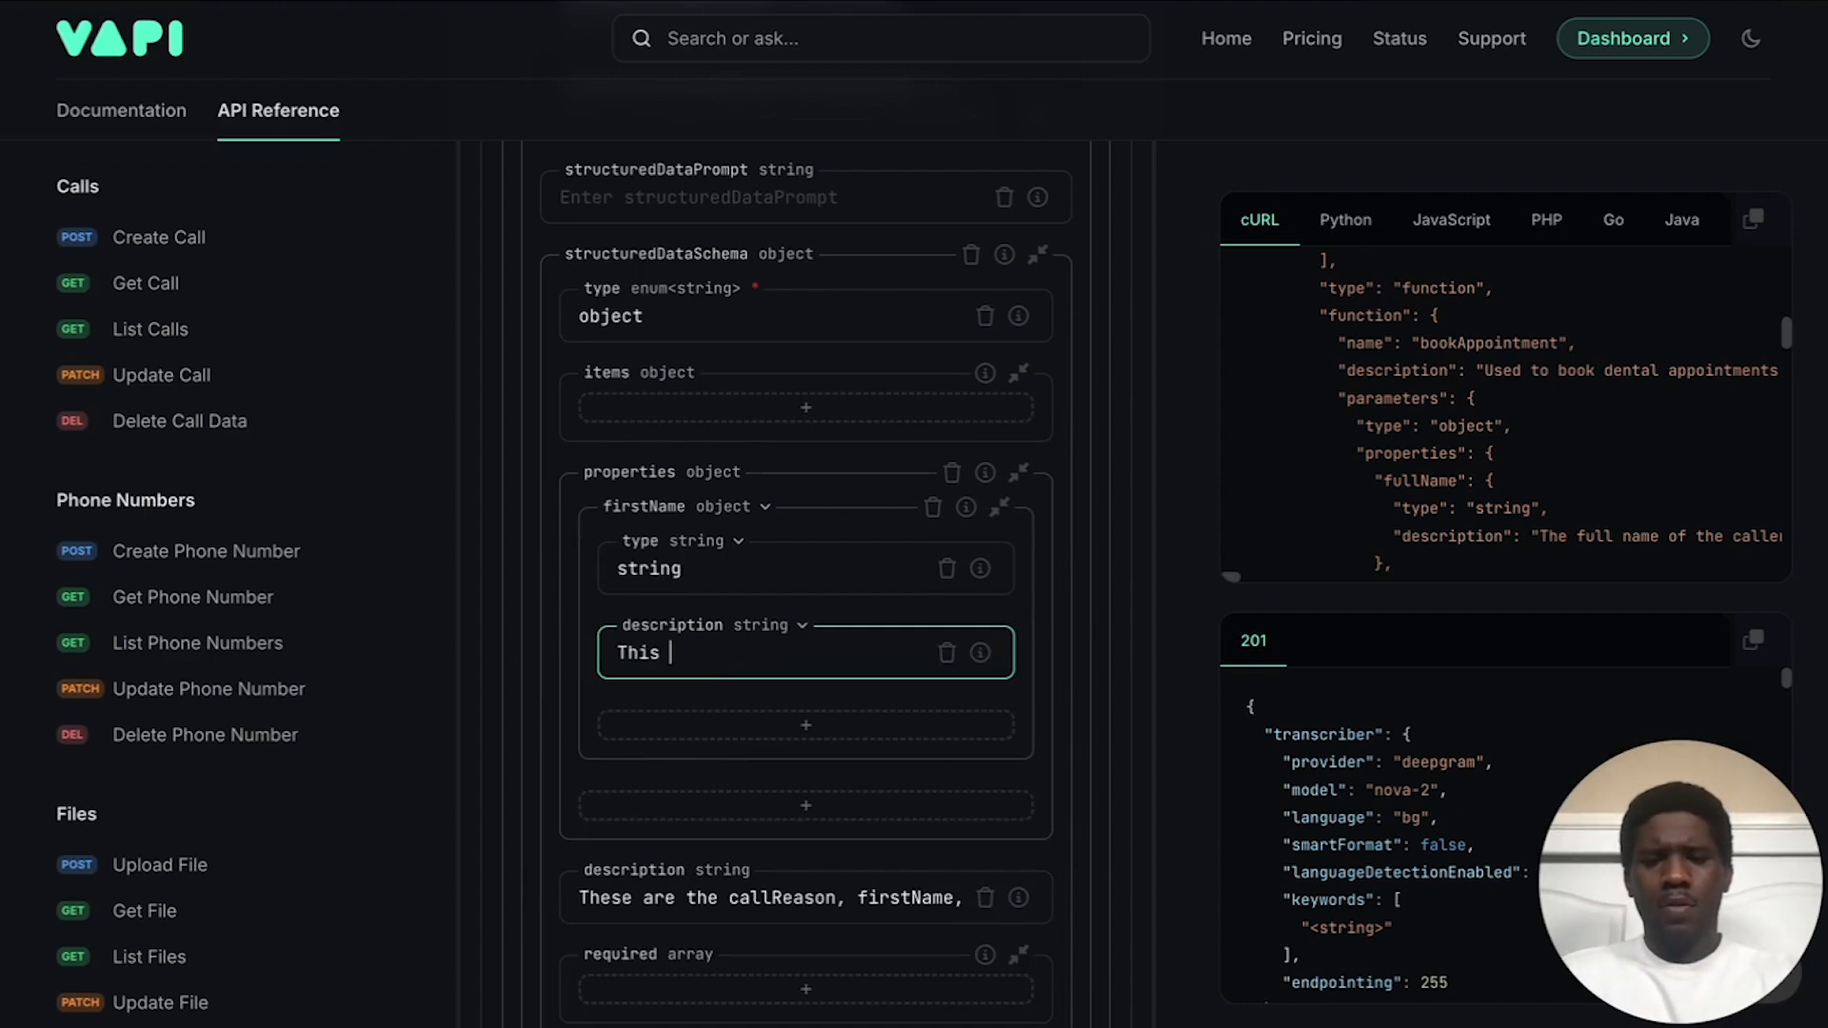
type("is the first na")
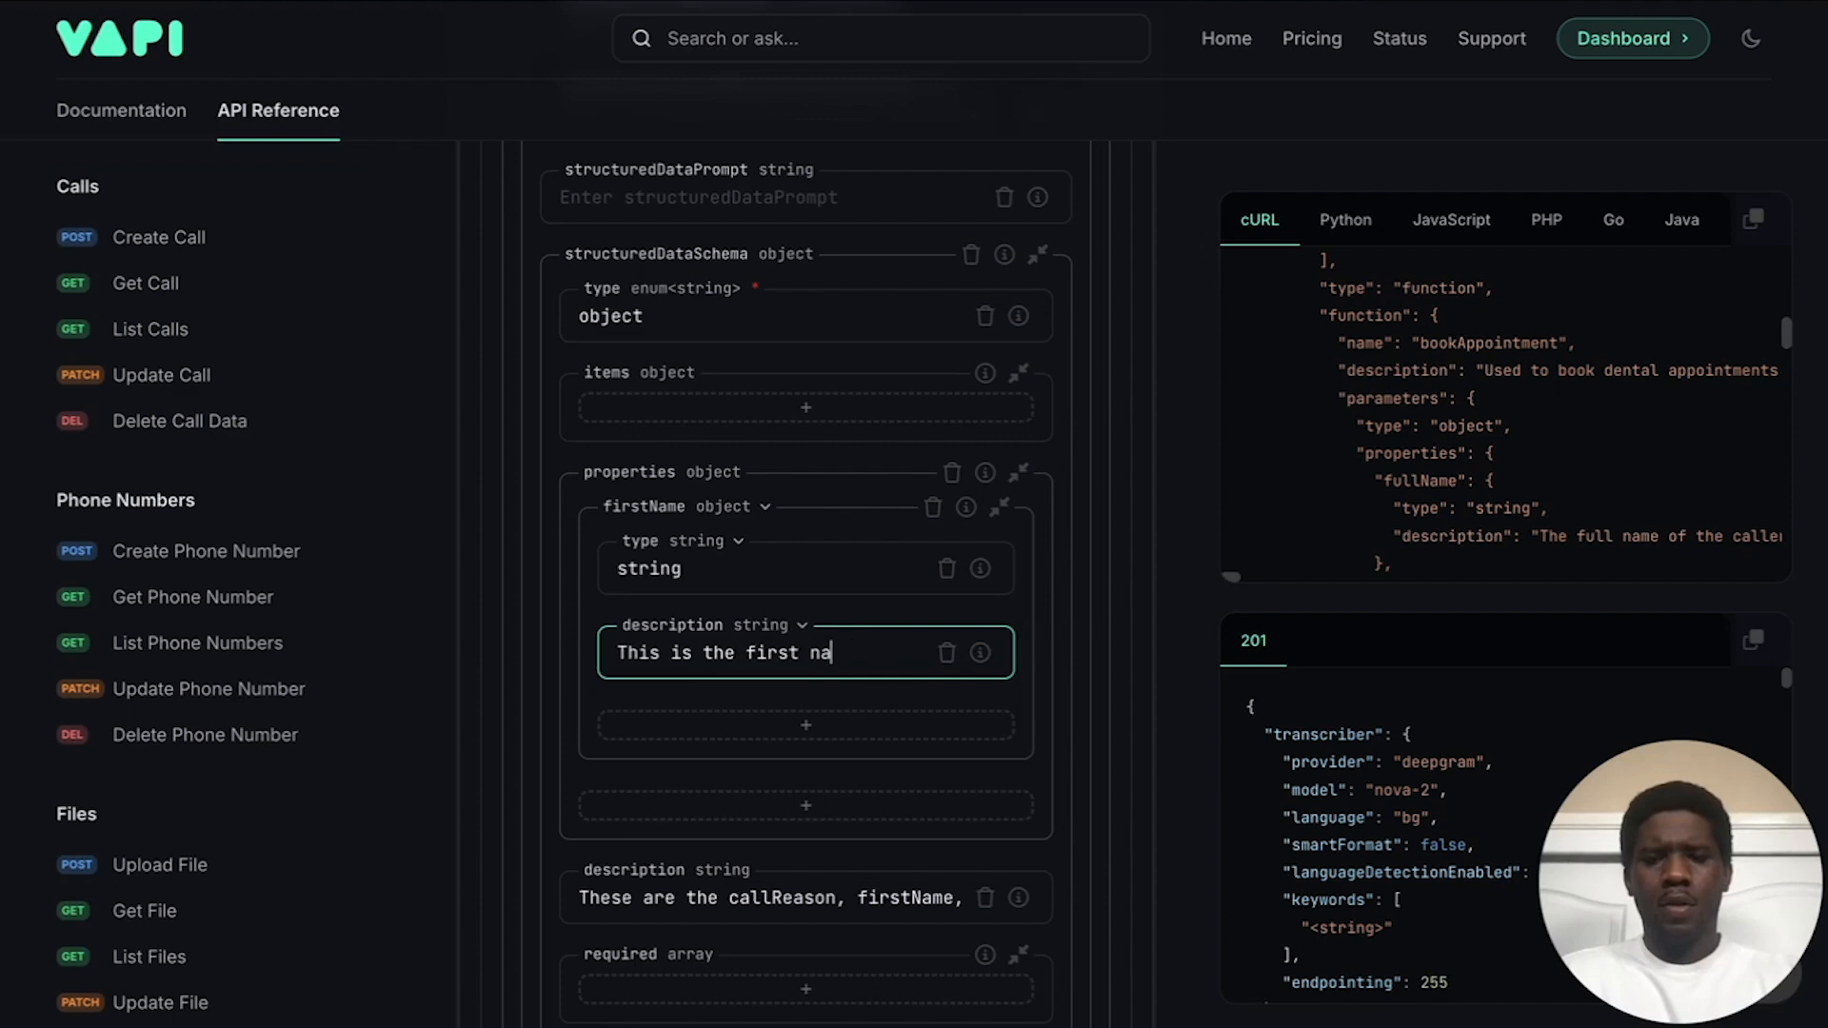
type("me of the caller.")
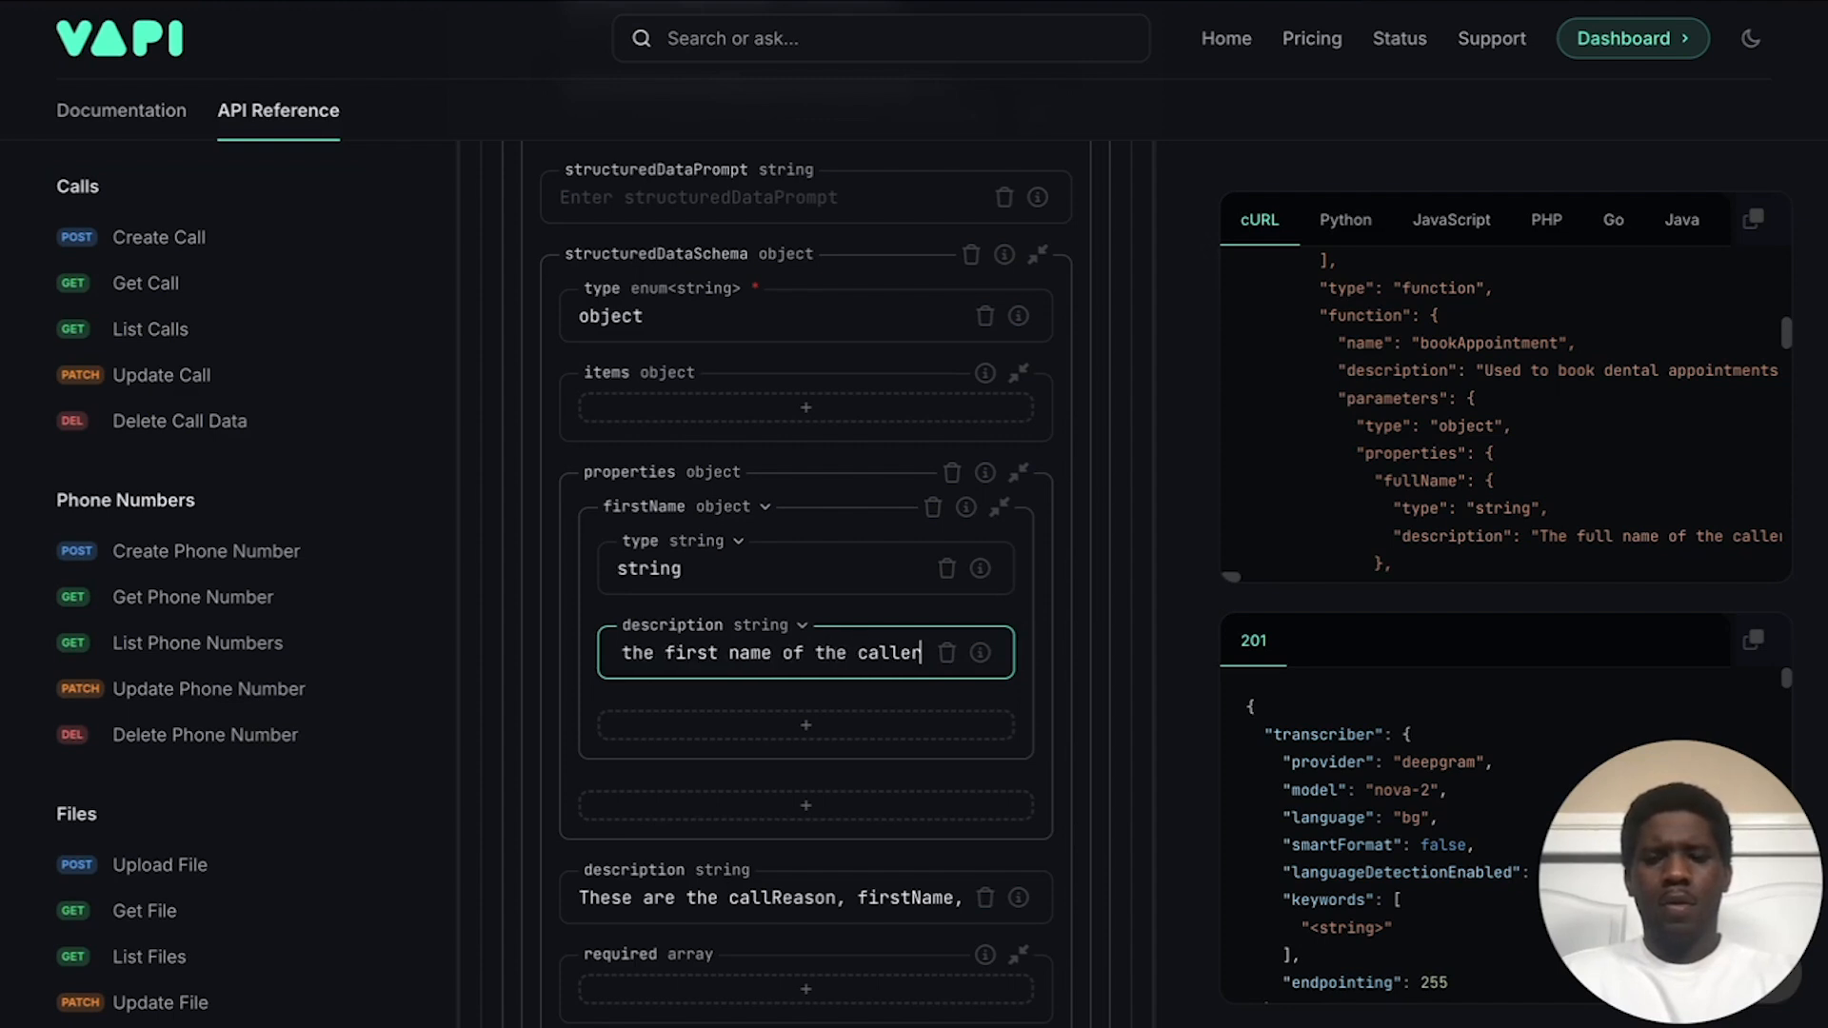
left_click(632, 478)
scroll(631, 478, "down", 1)
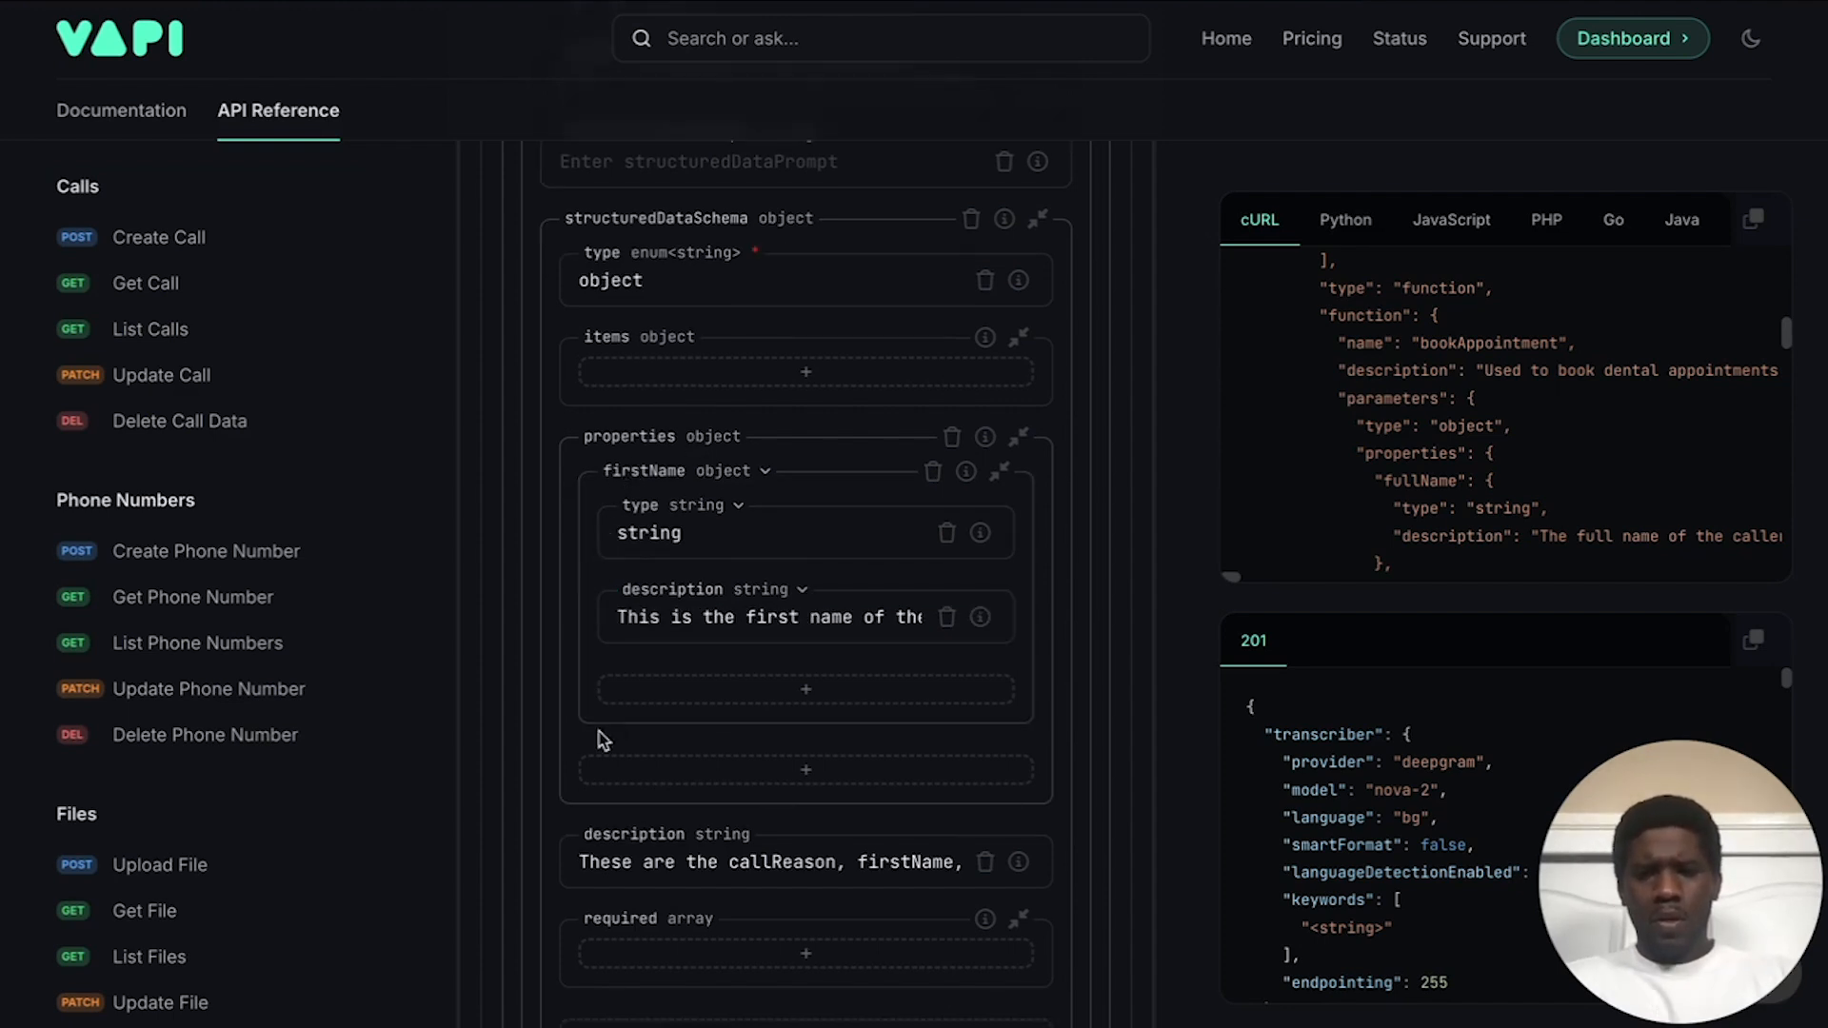
Step: Add a lastName property to the schema as an object
left_click(673, 768)
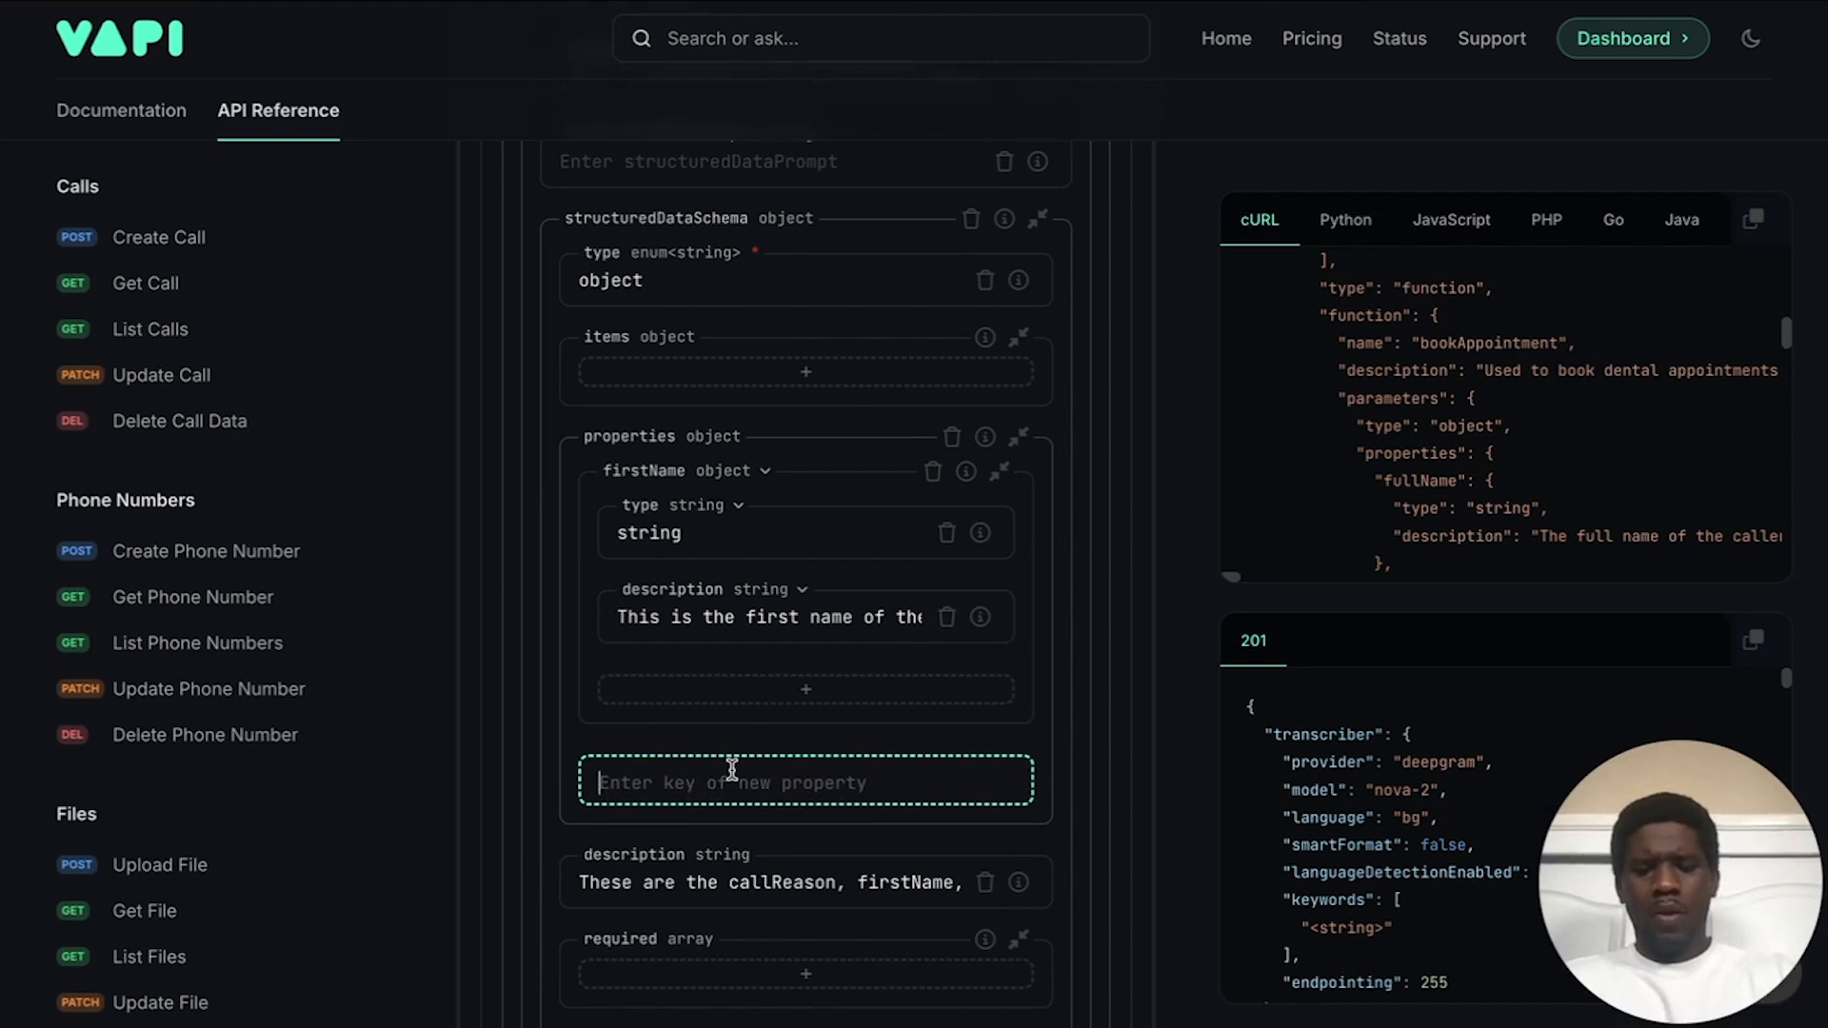
type("lastName")
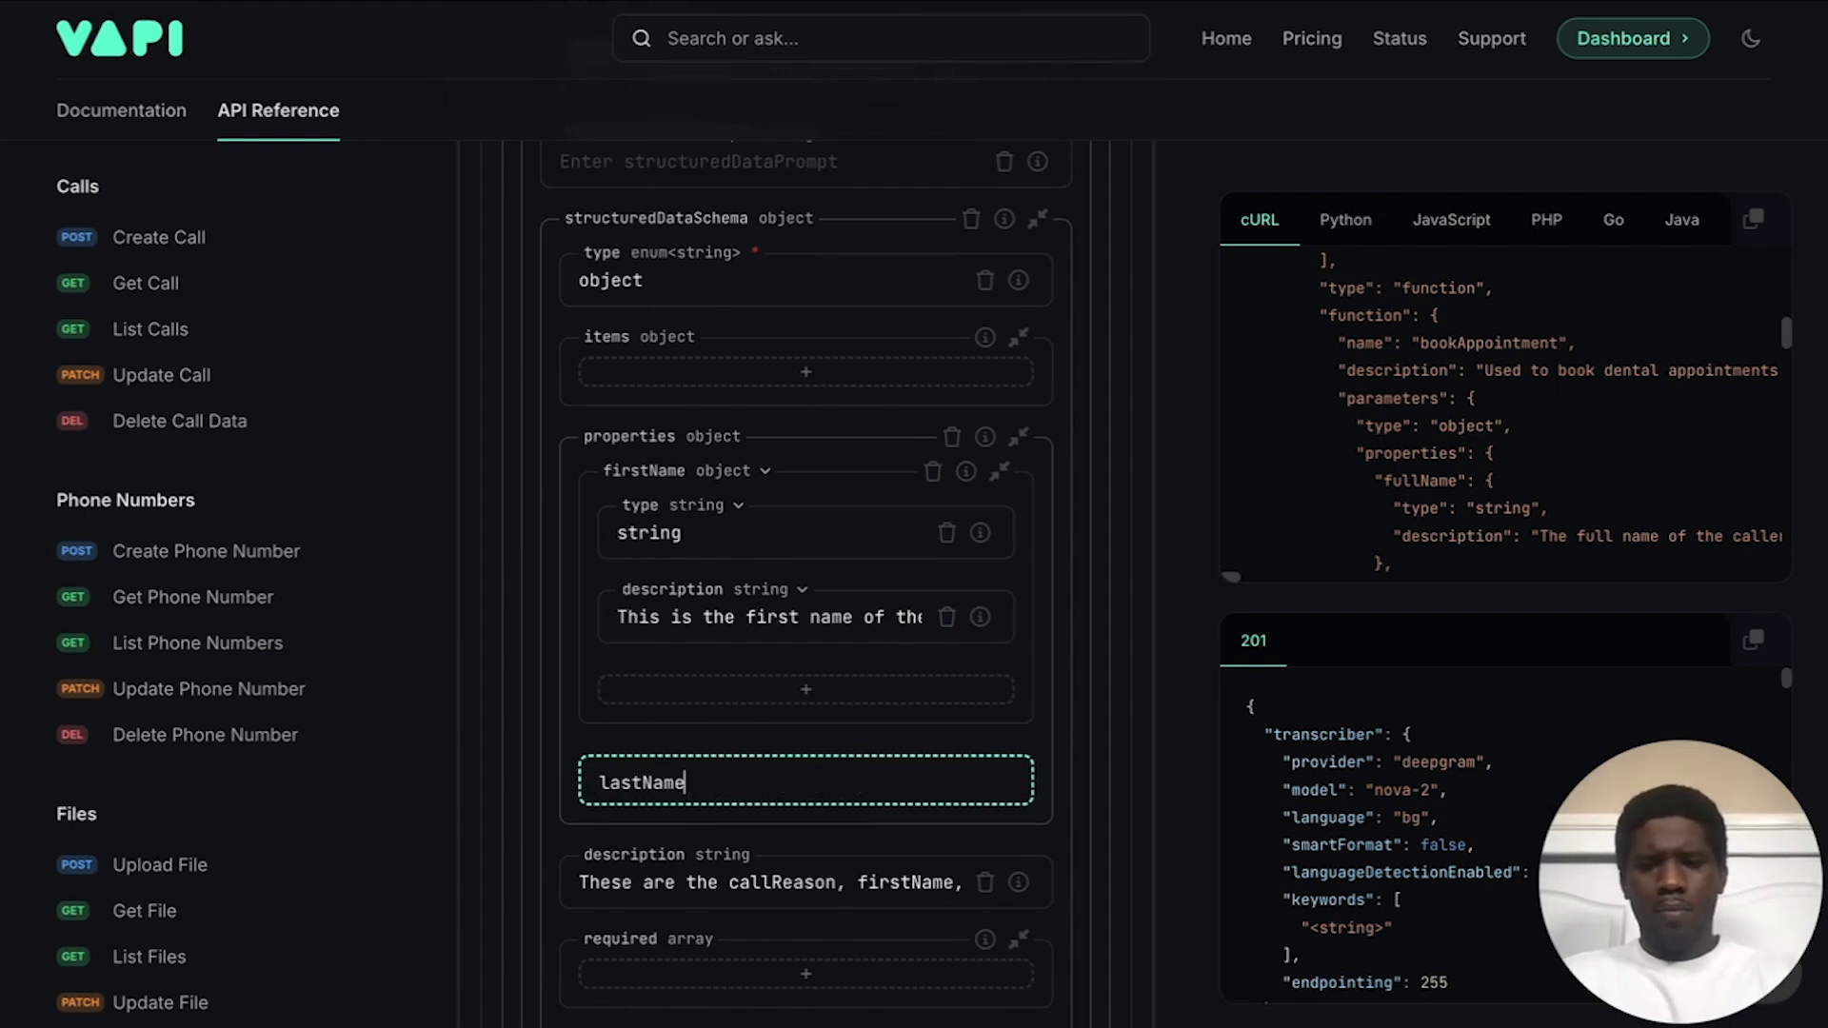
key("Return")
left_click(729, 754)
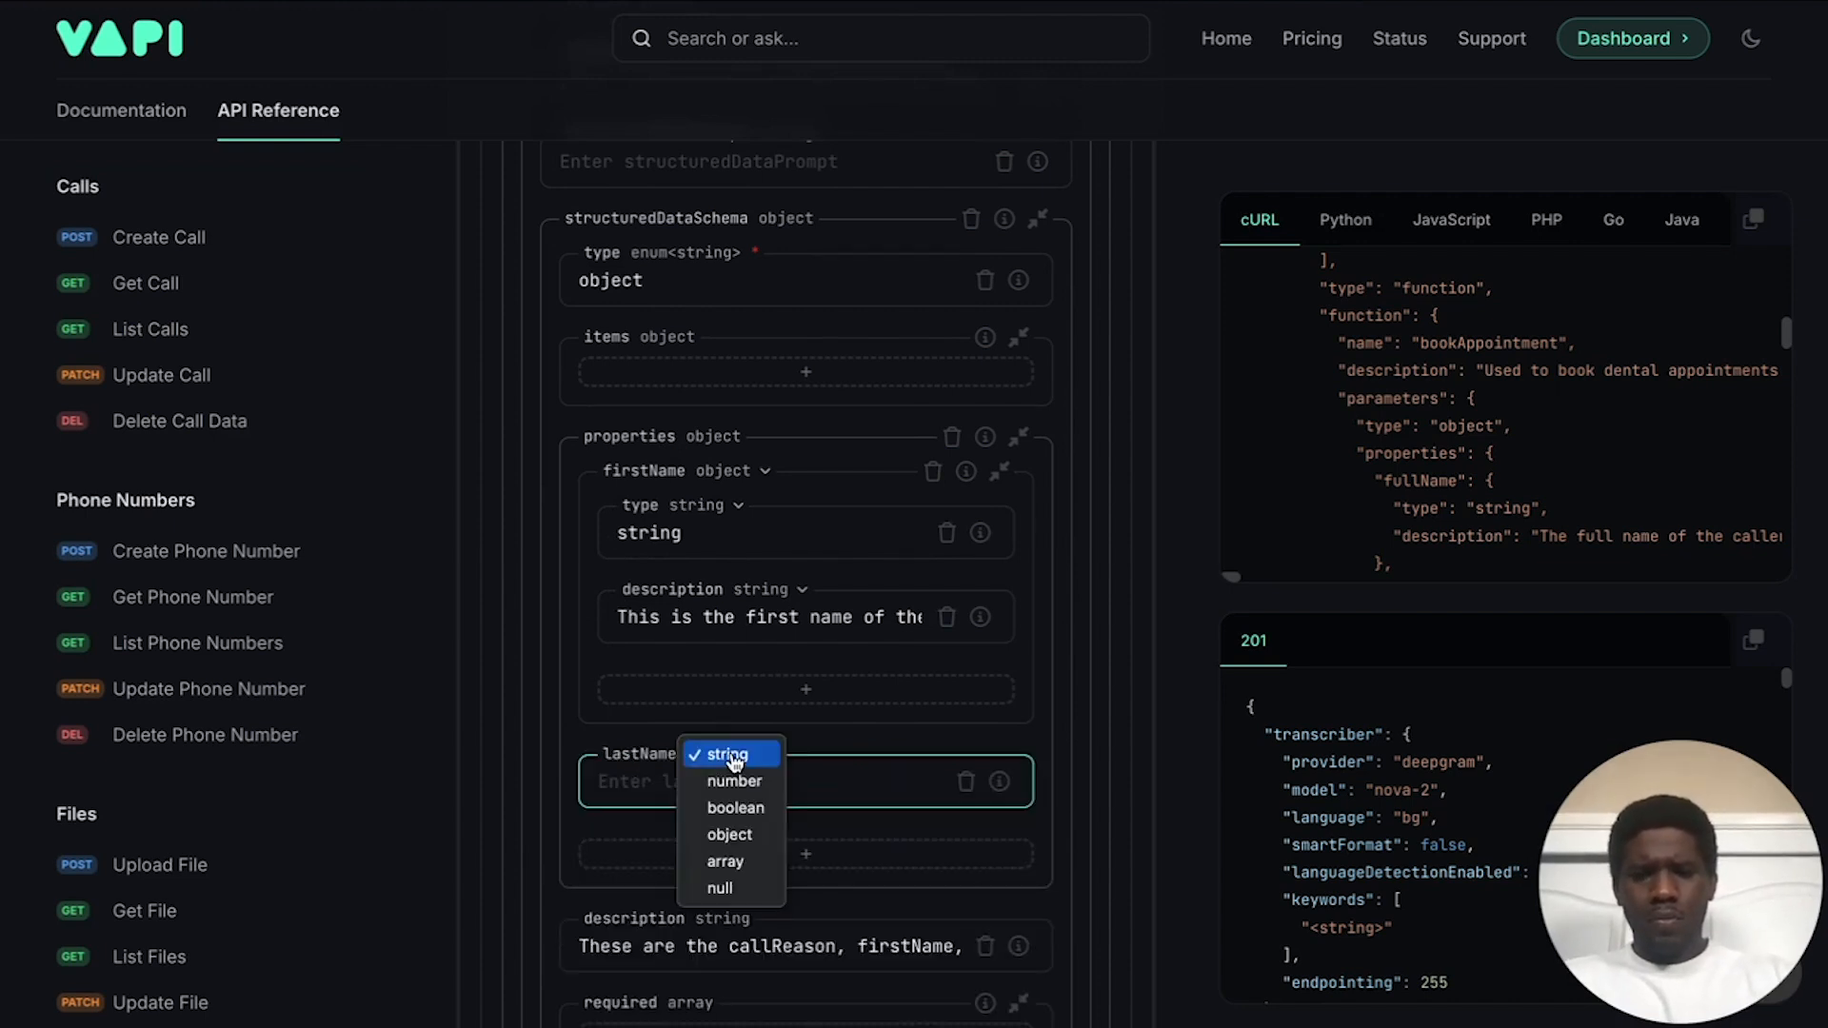
left_click(729, 835)
Step: Give lastName a type key with value string
left_click(774, 792)
type("type")
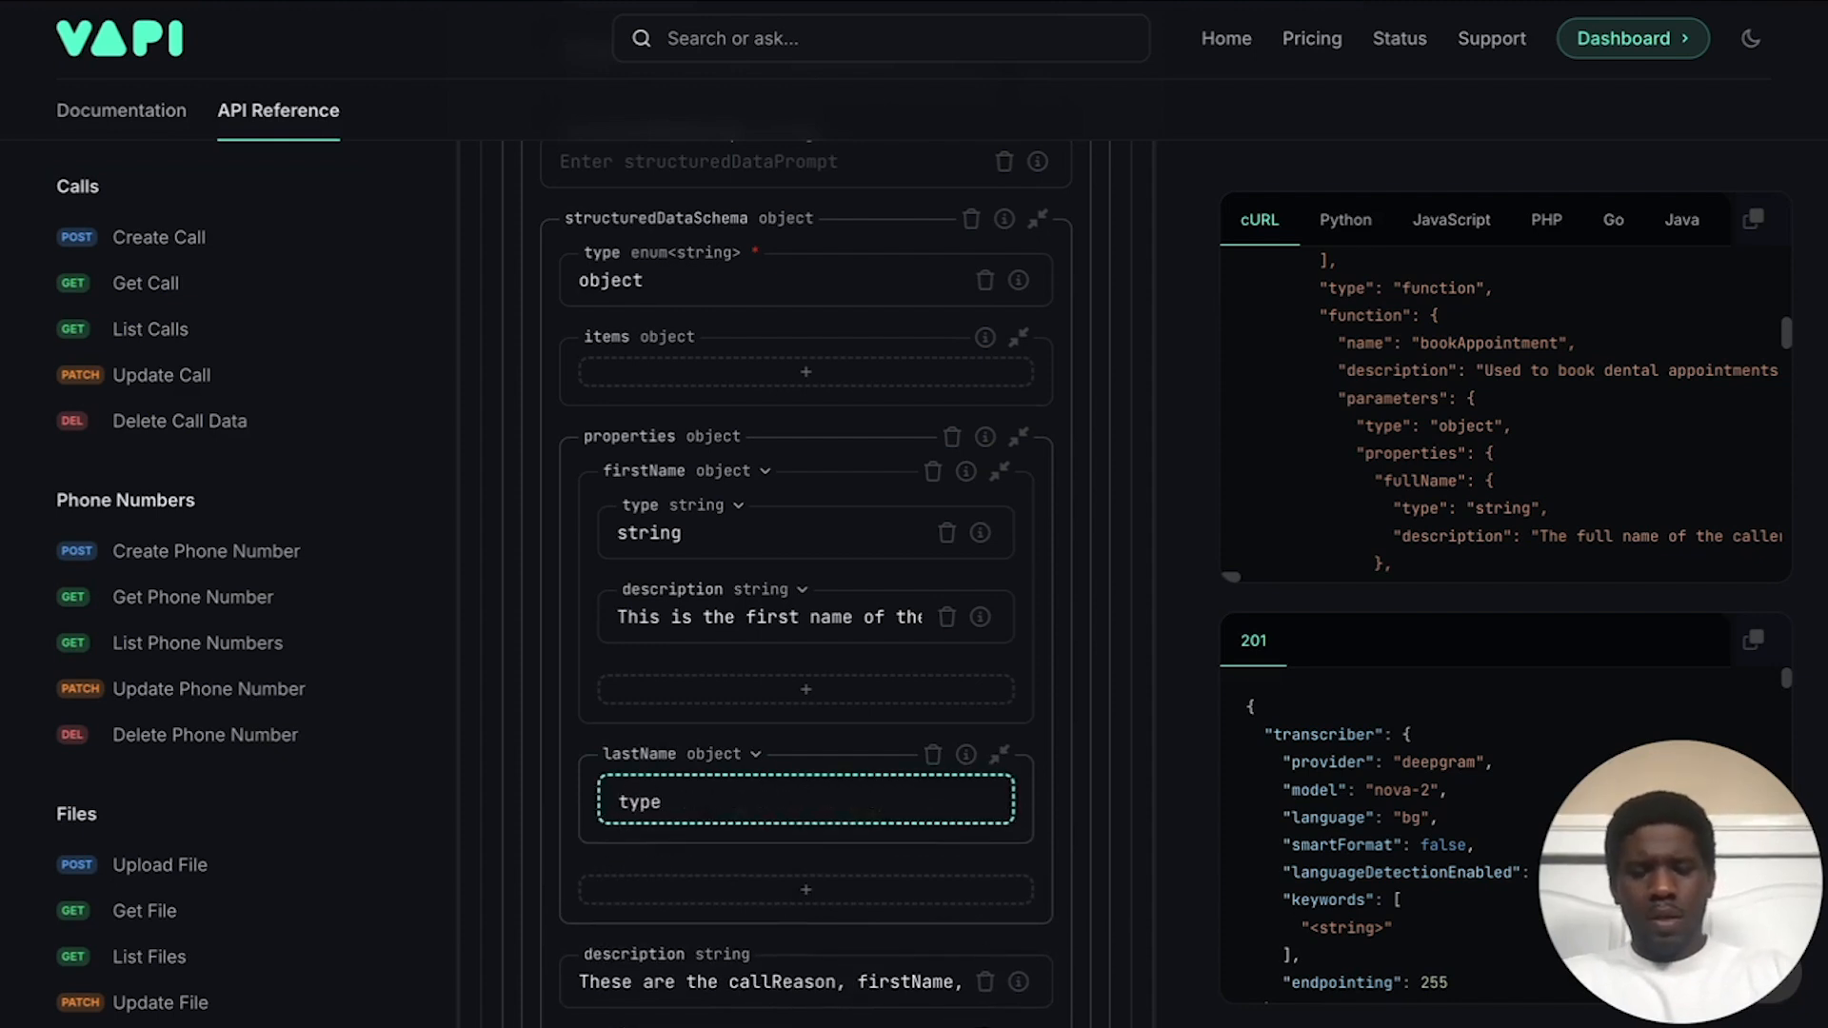
key("Return")
left_click(770, 804)
type("string")
Step: Add a lastName description key reading 'This is the last name of the caller.'
left_click(751, 889)
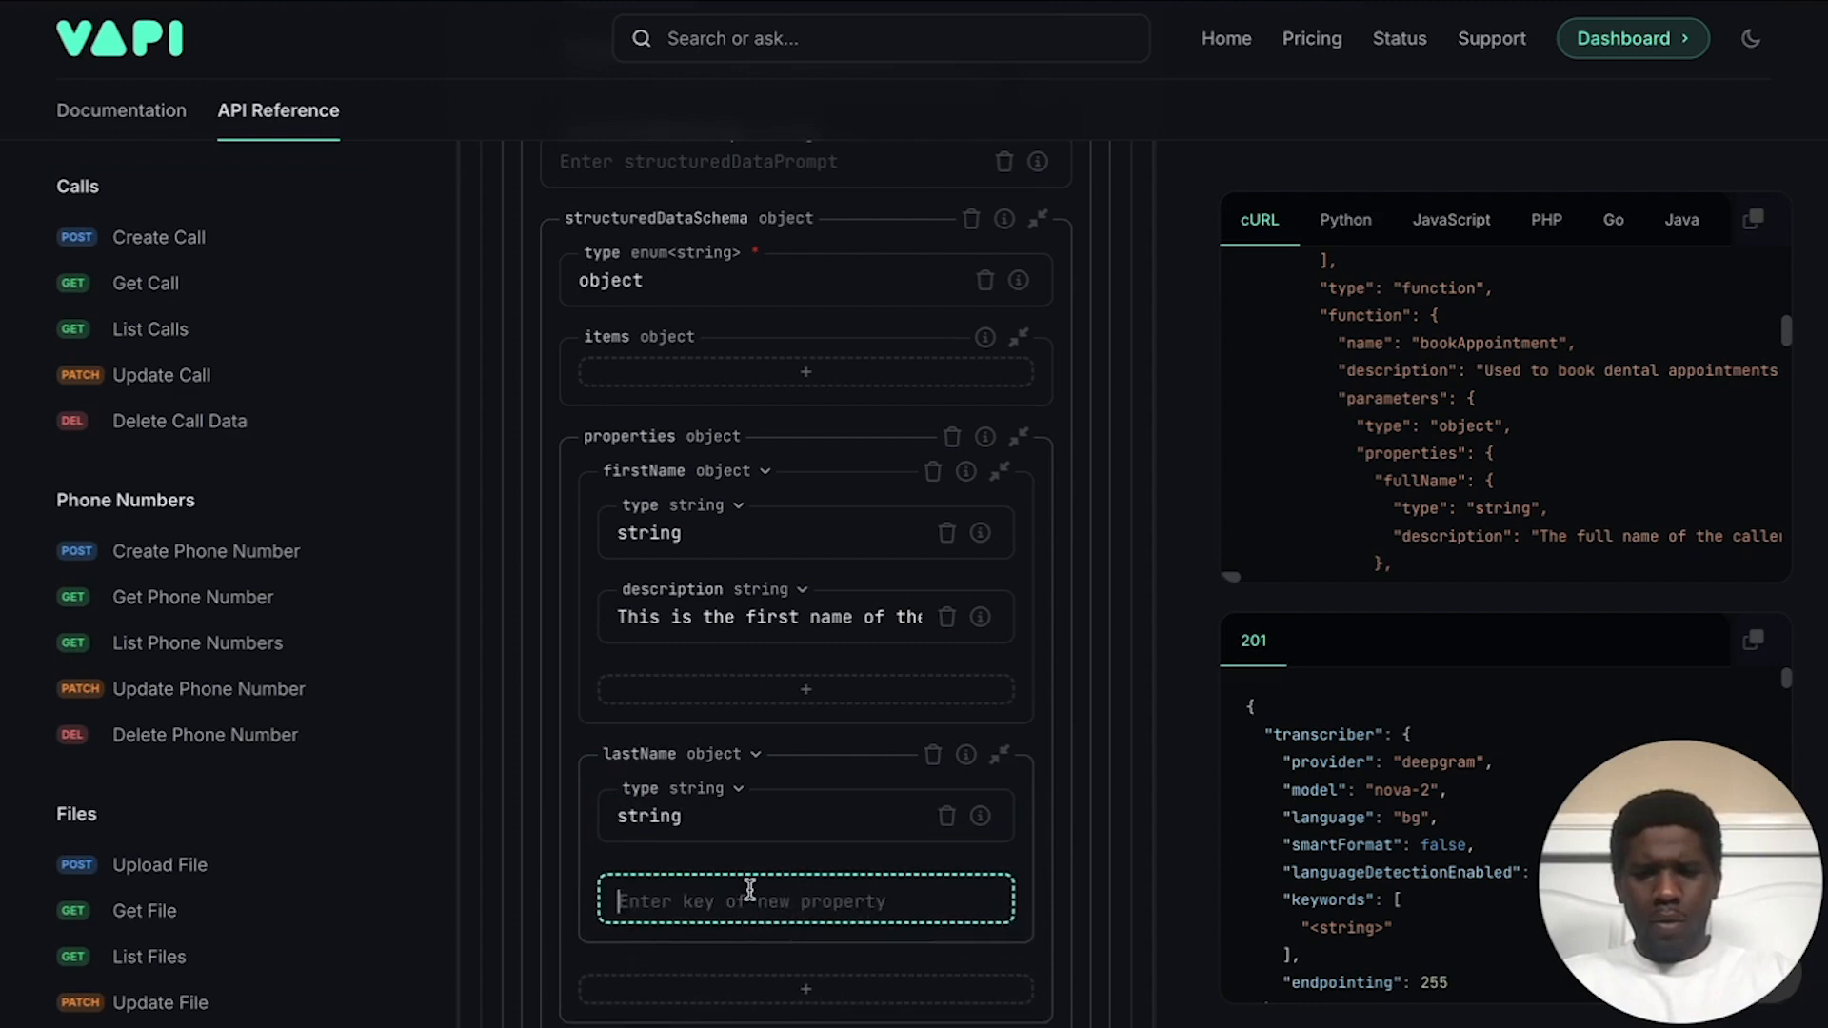
type("description")
key("Return")
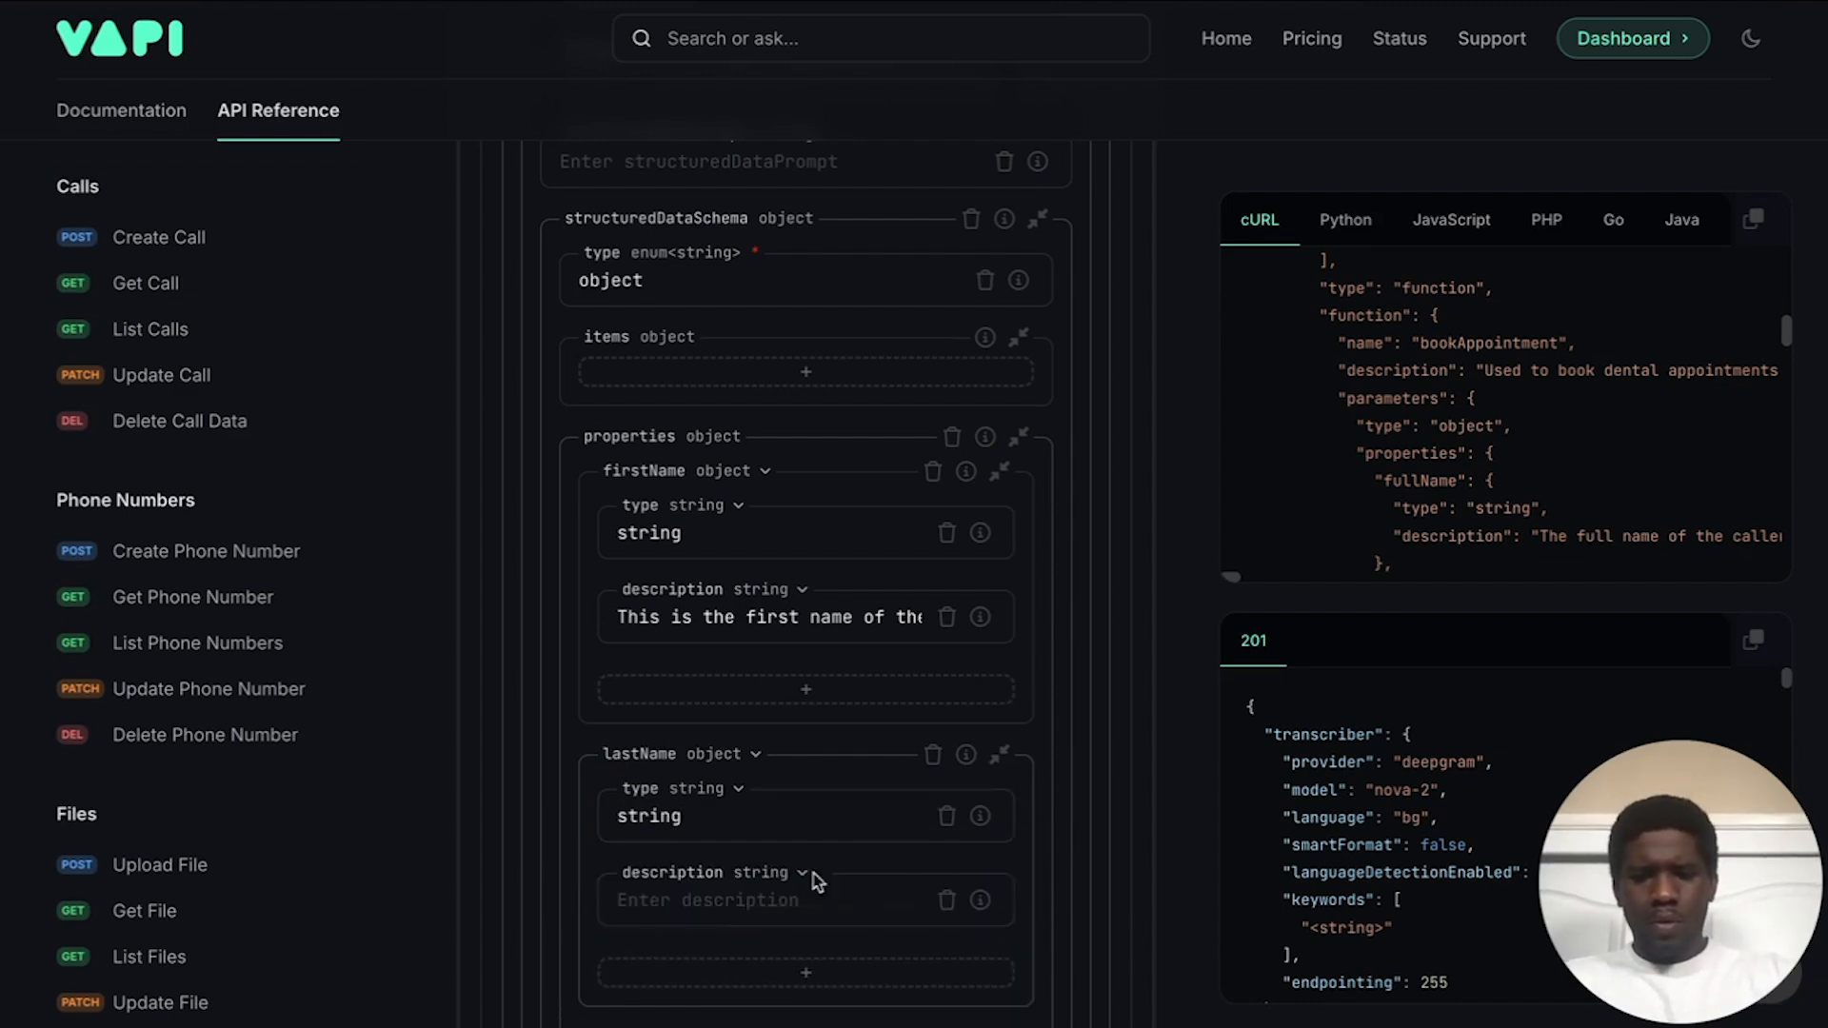
left_click(782, 900)
type("this")
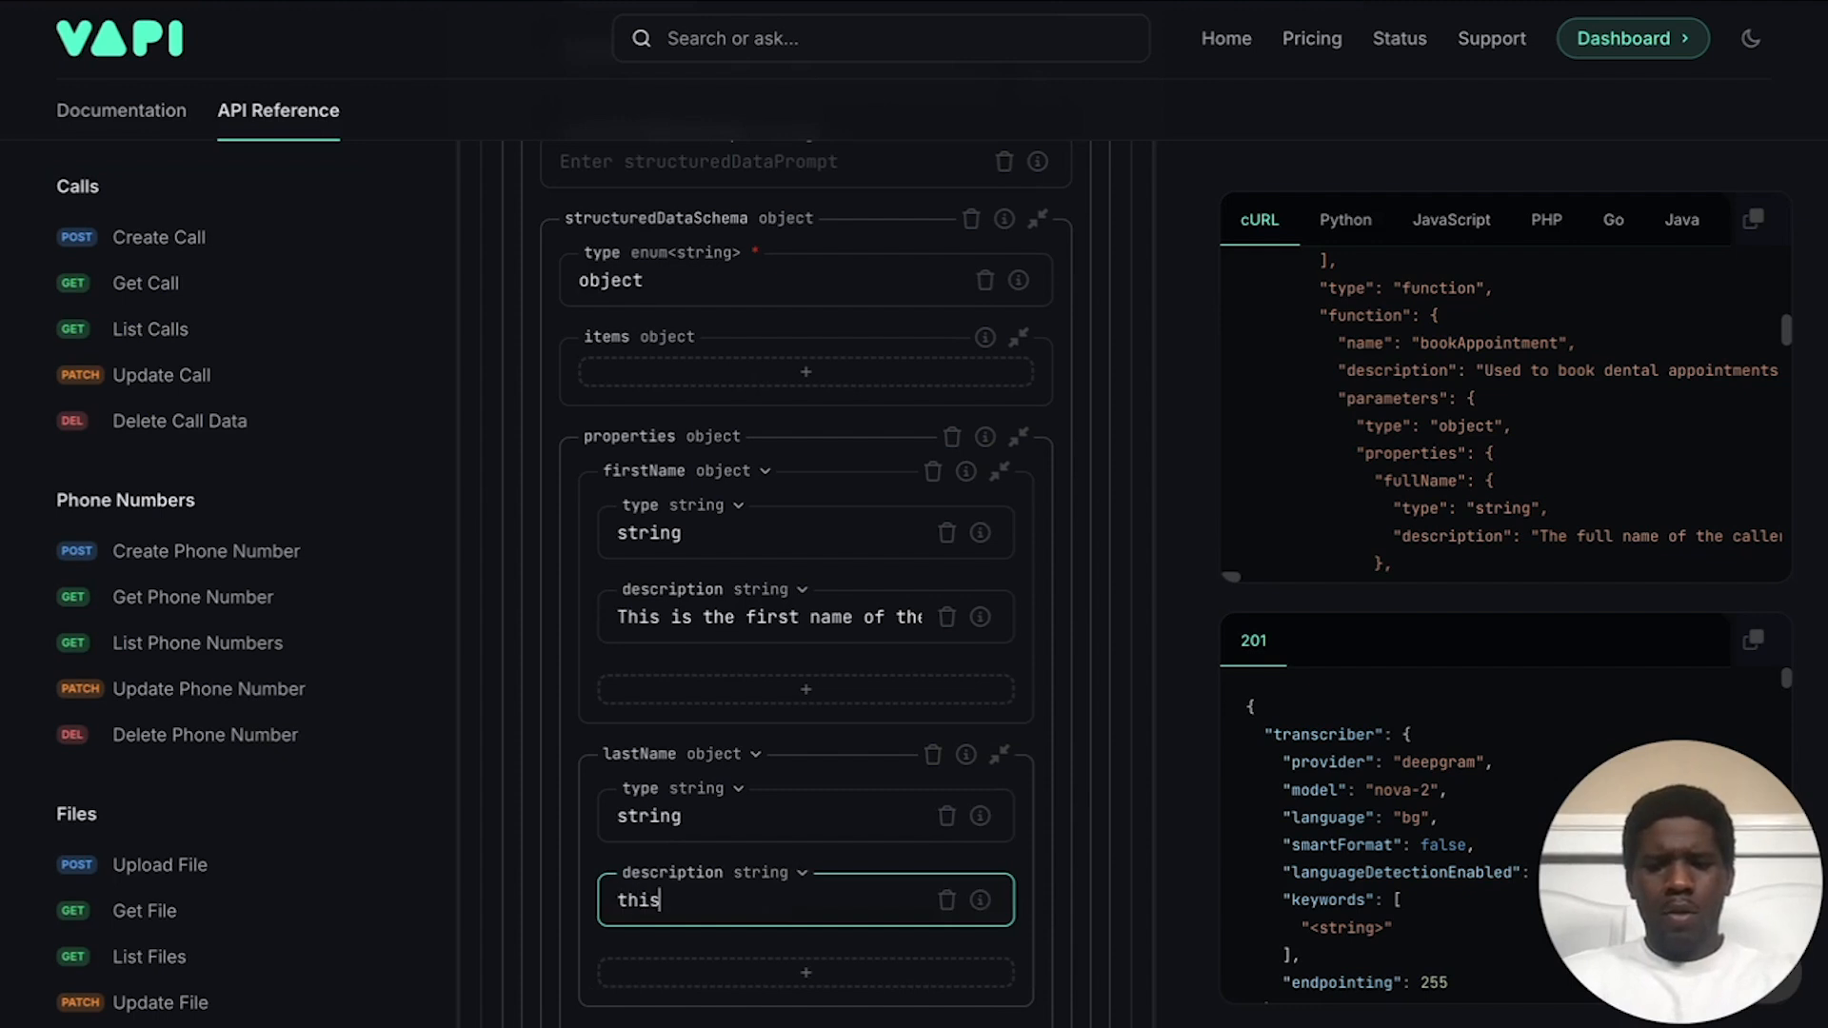
key("BackSpace")
key("BackSpace")
type("Th")
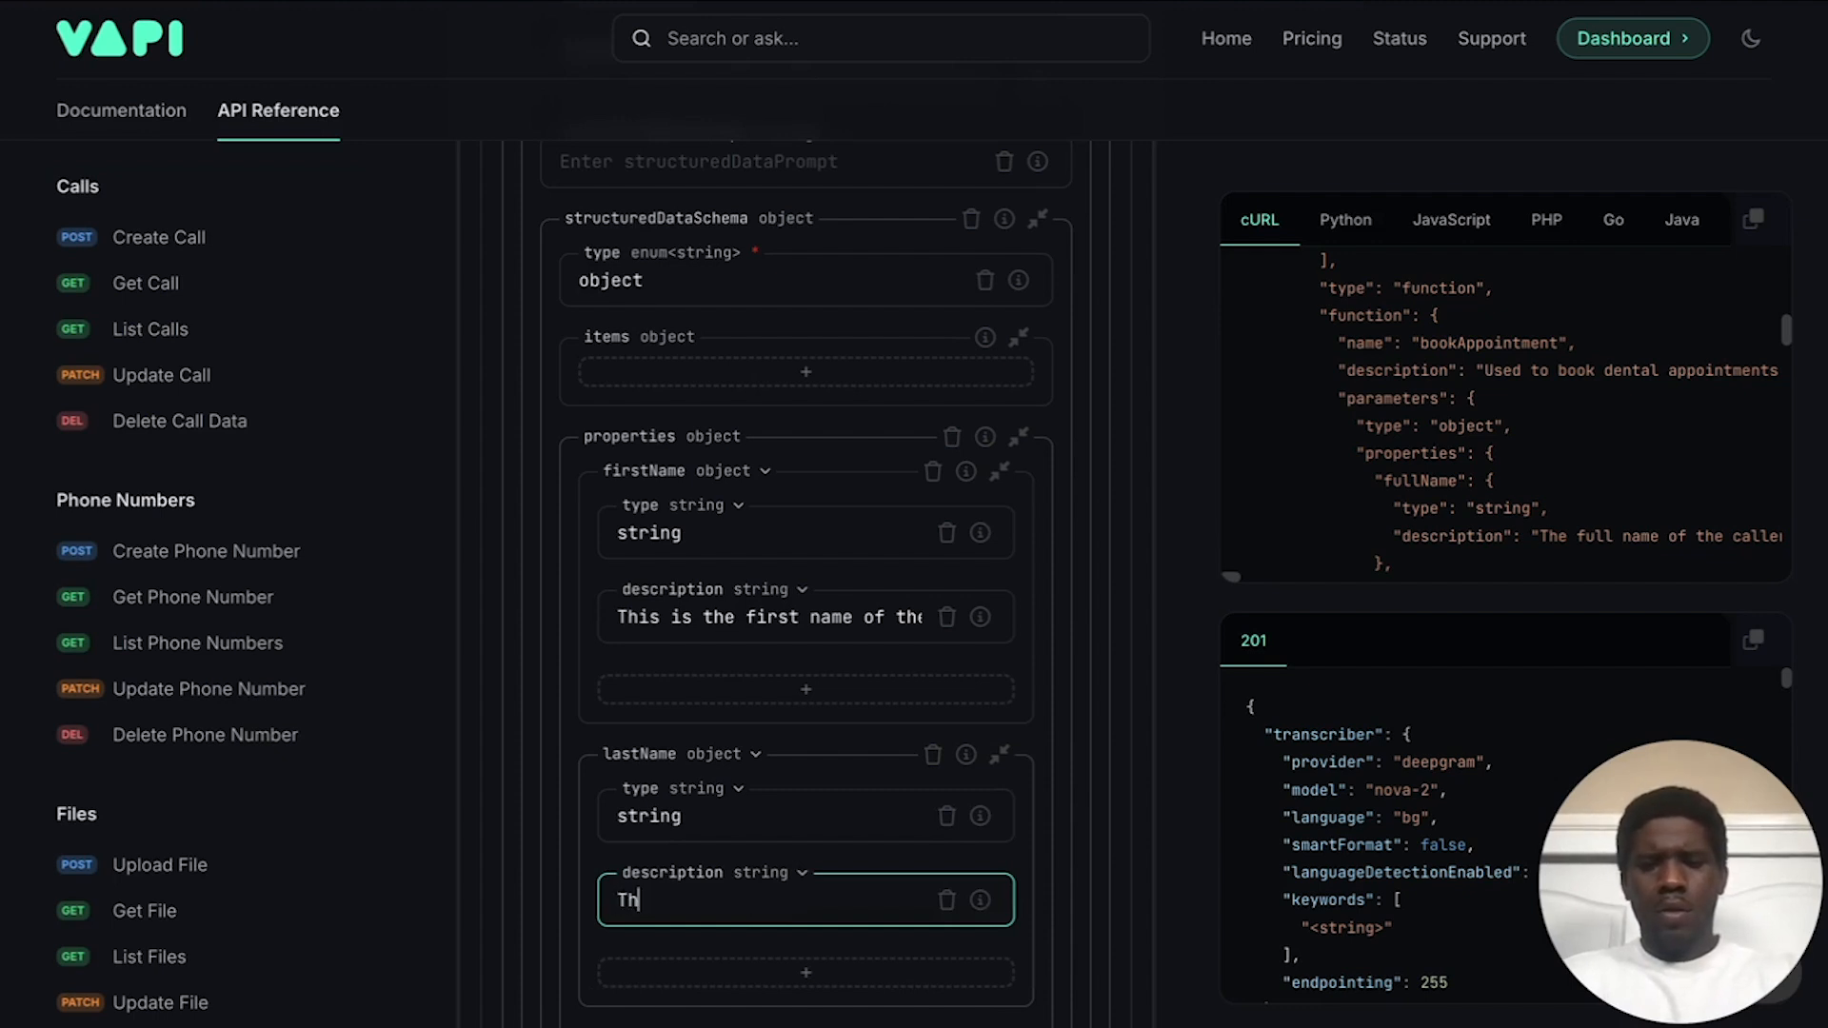
type("is is the last name of the caller.")
scroll(763, 816, "down", 2)
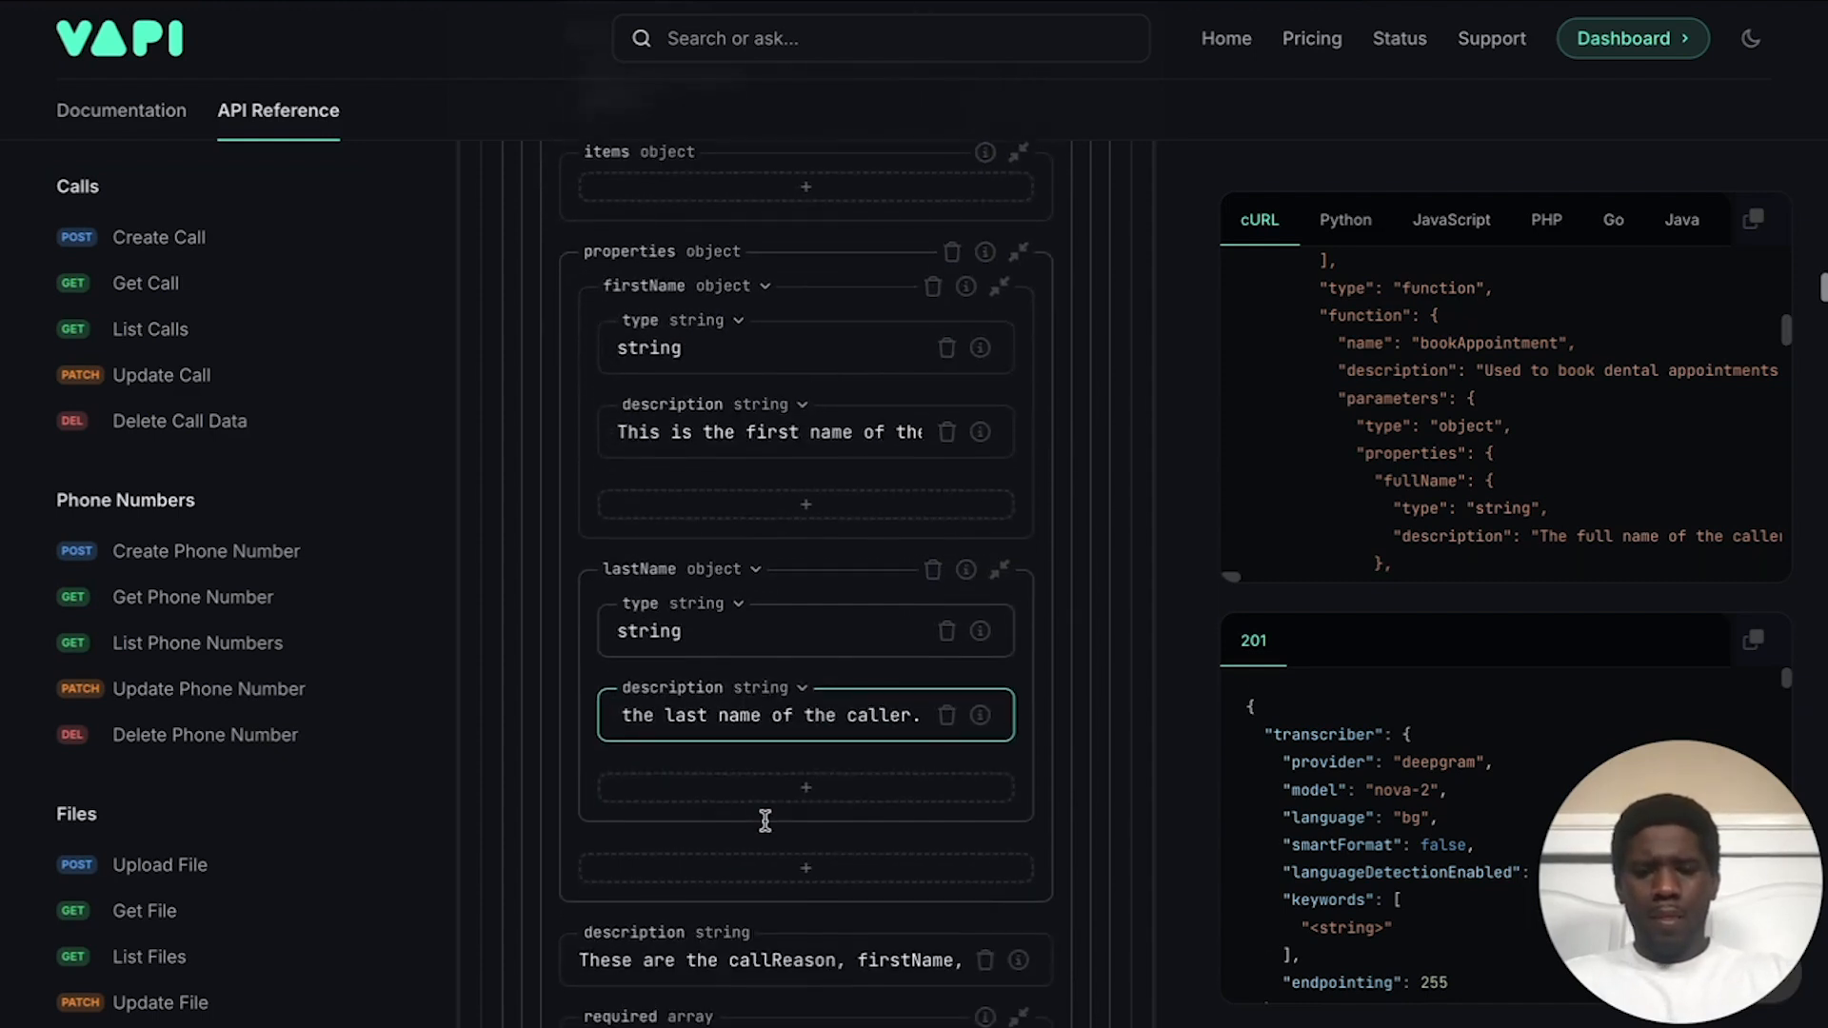
left_click(695, 836)
Step: Start a new schema property named phoneNumber
left_click(701, 872)
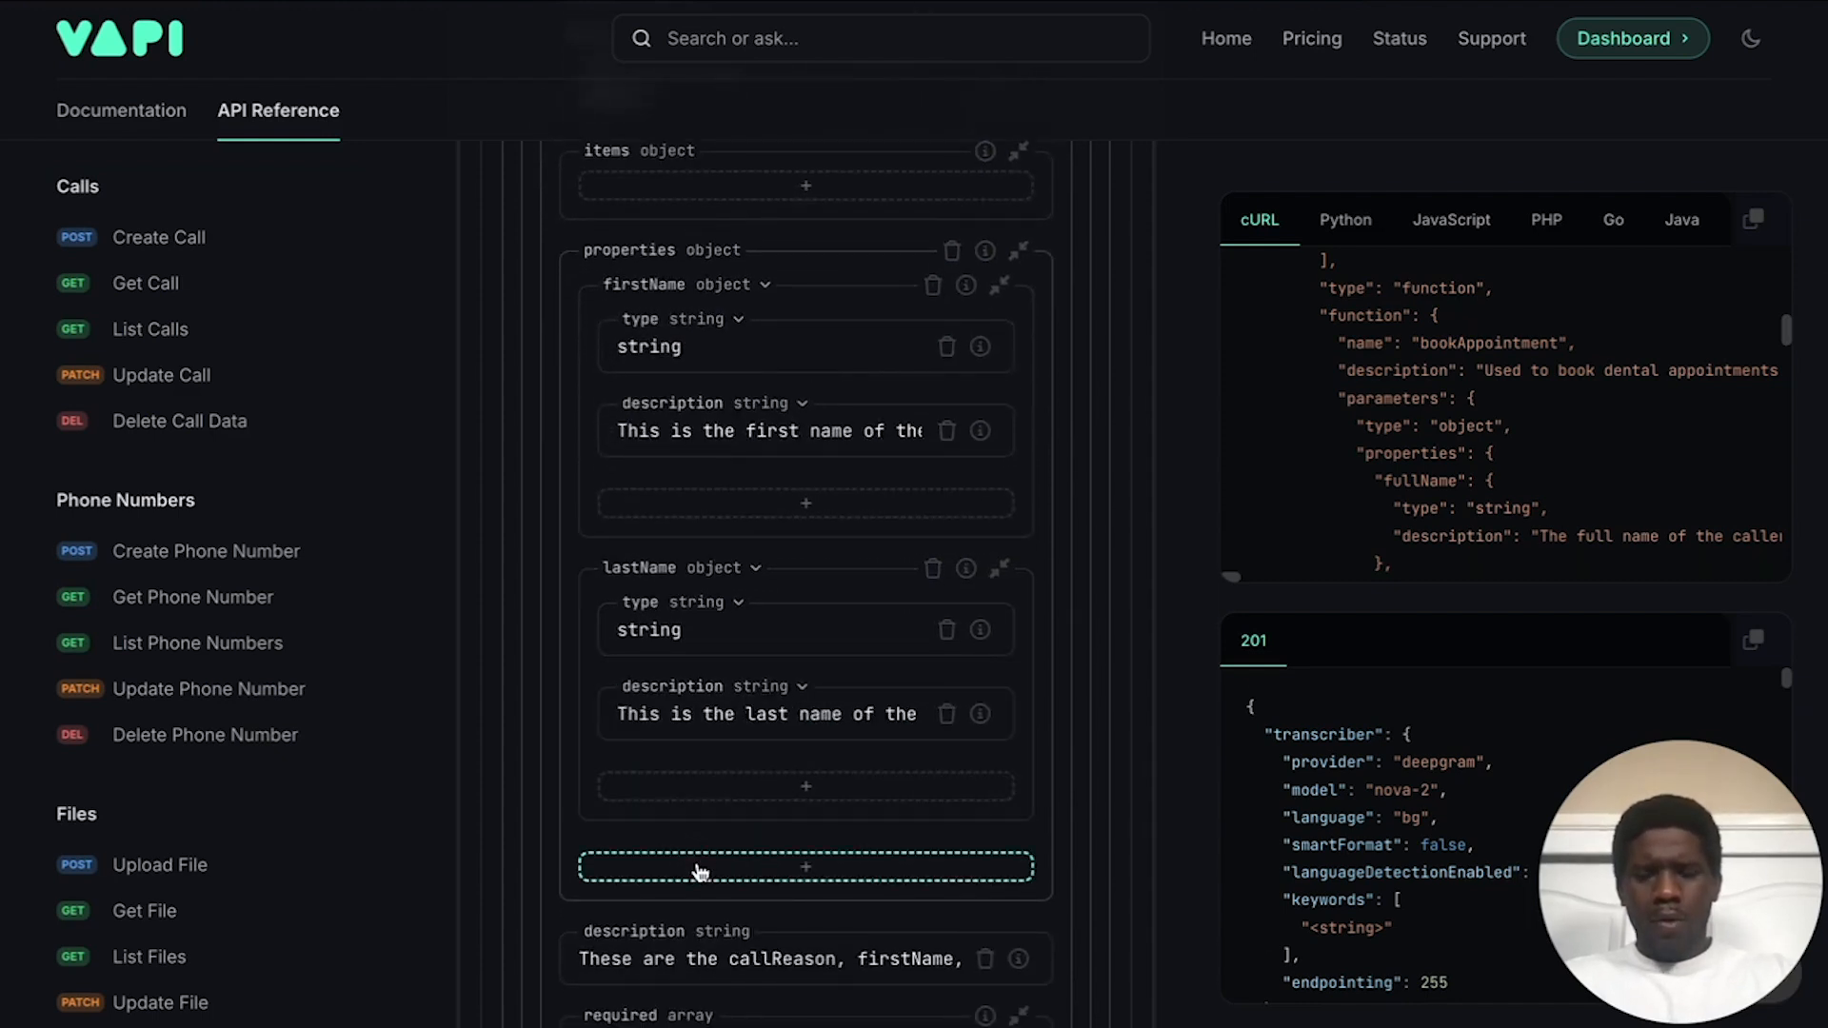
left_click(700, 872)
type("phoneNumber")
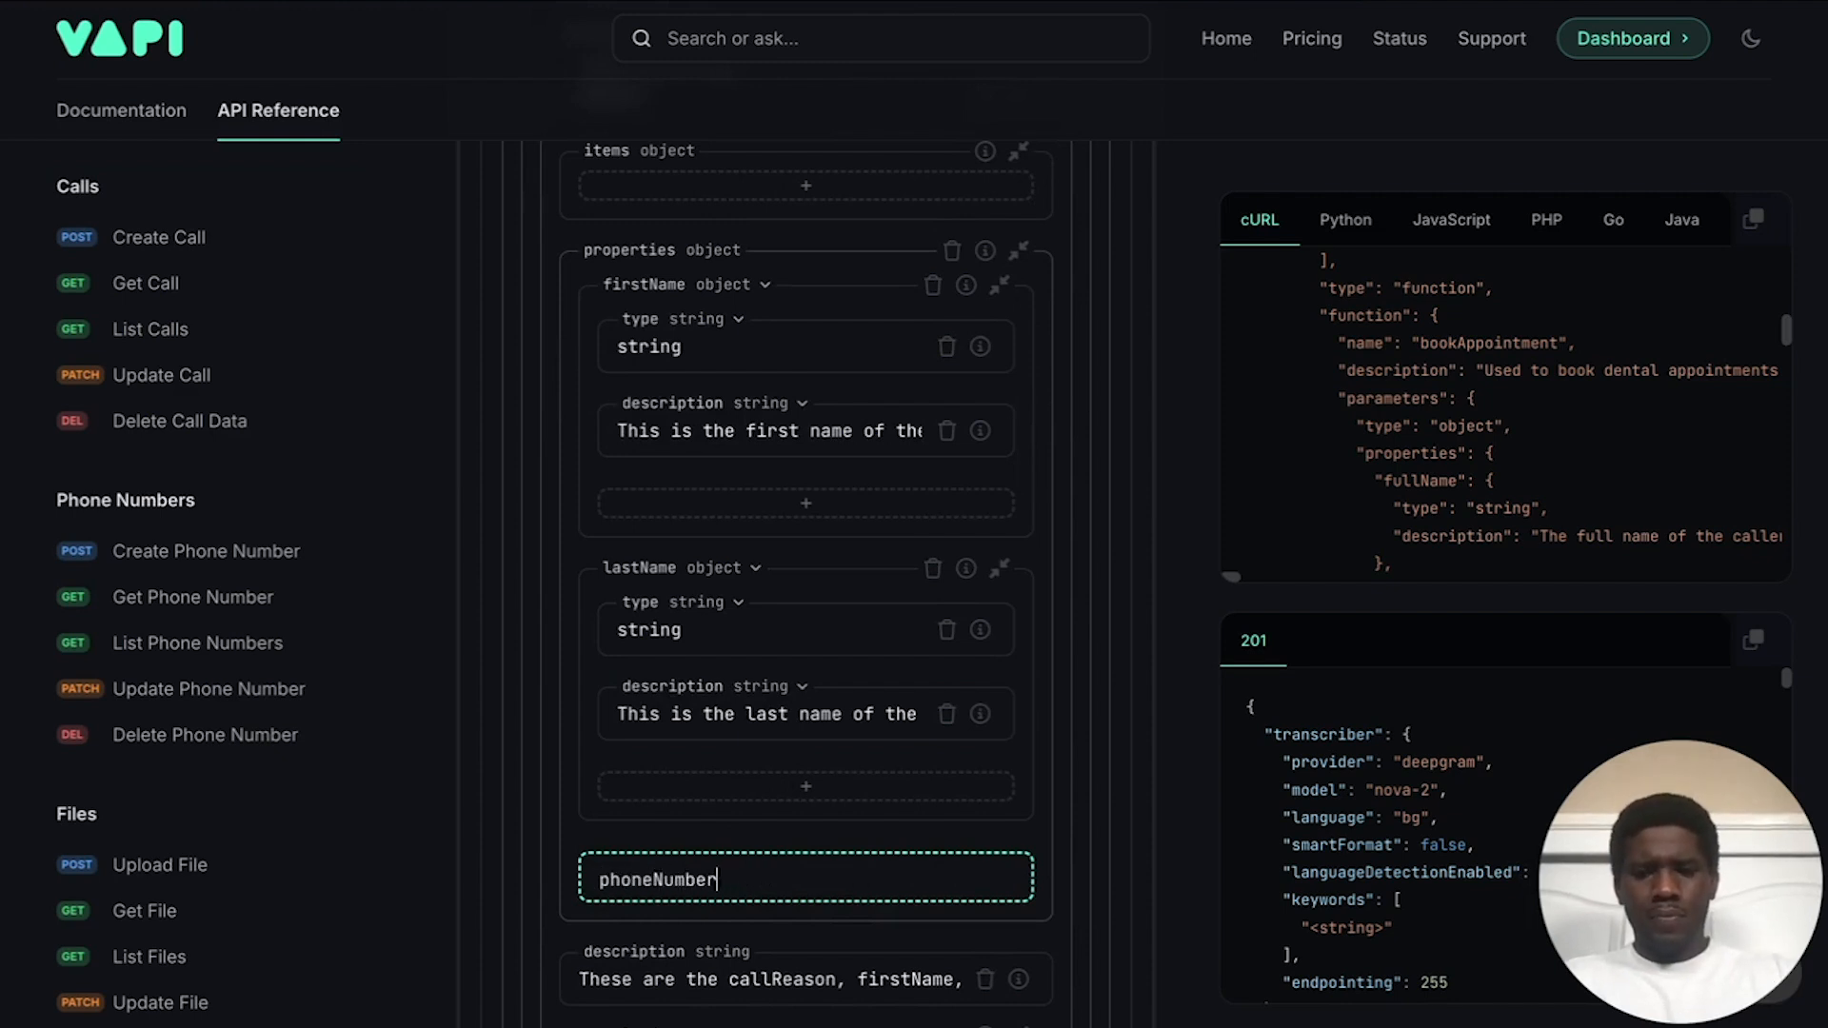
Step: Commit phoneNumber and make it an object property
key("Return")
left_click(748, 799)
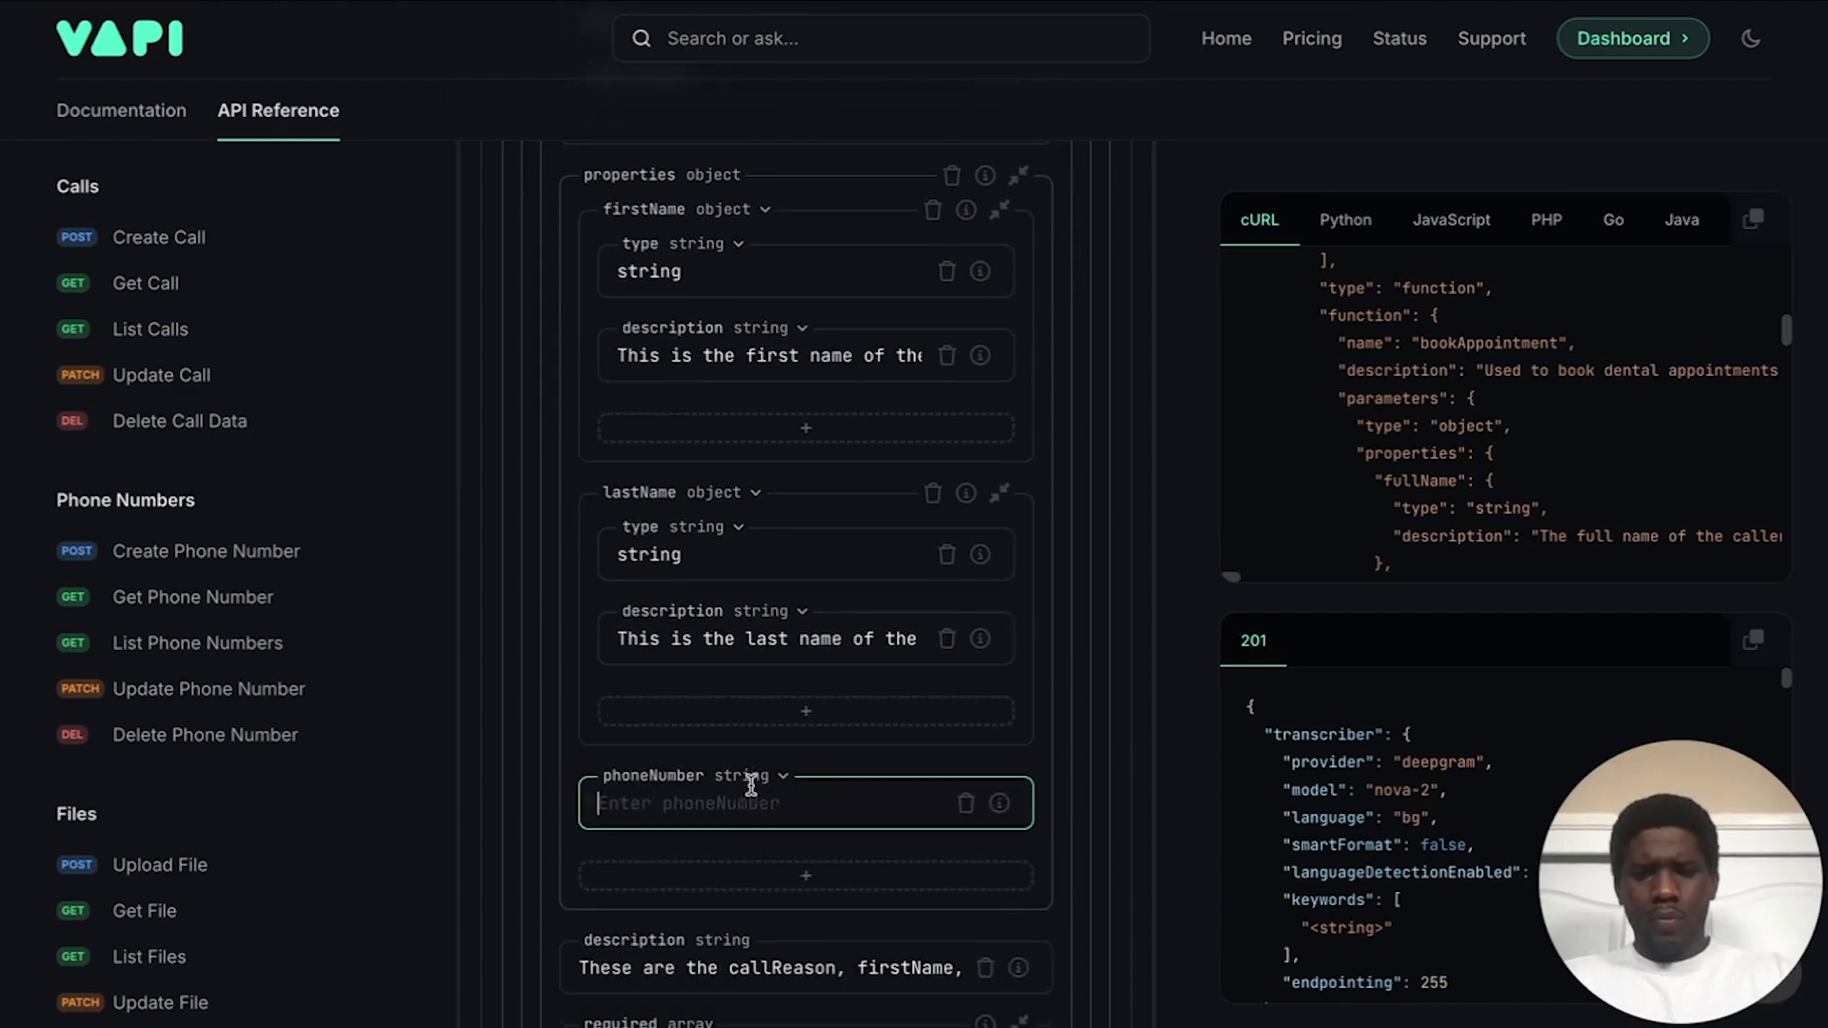
left_click(750, 784)
left_click(752, 857)
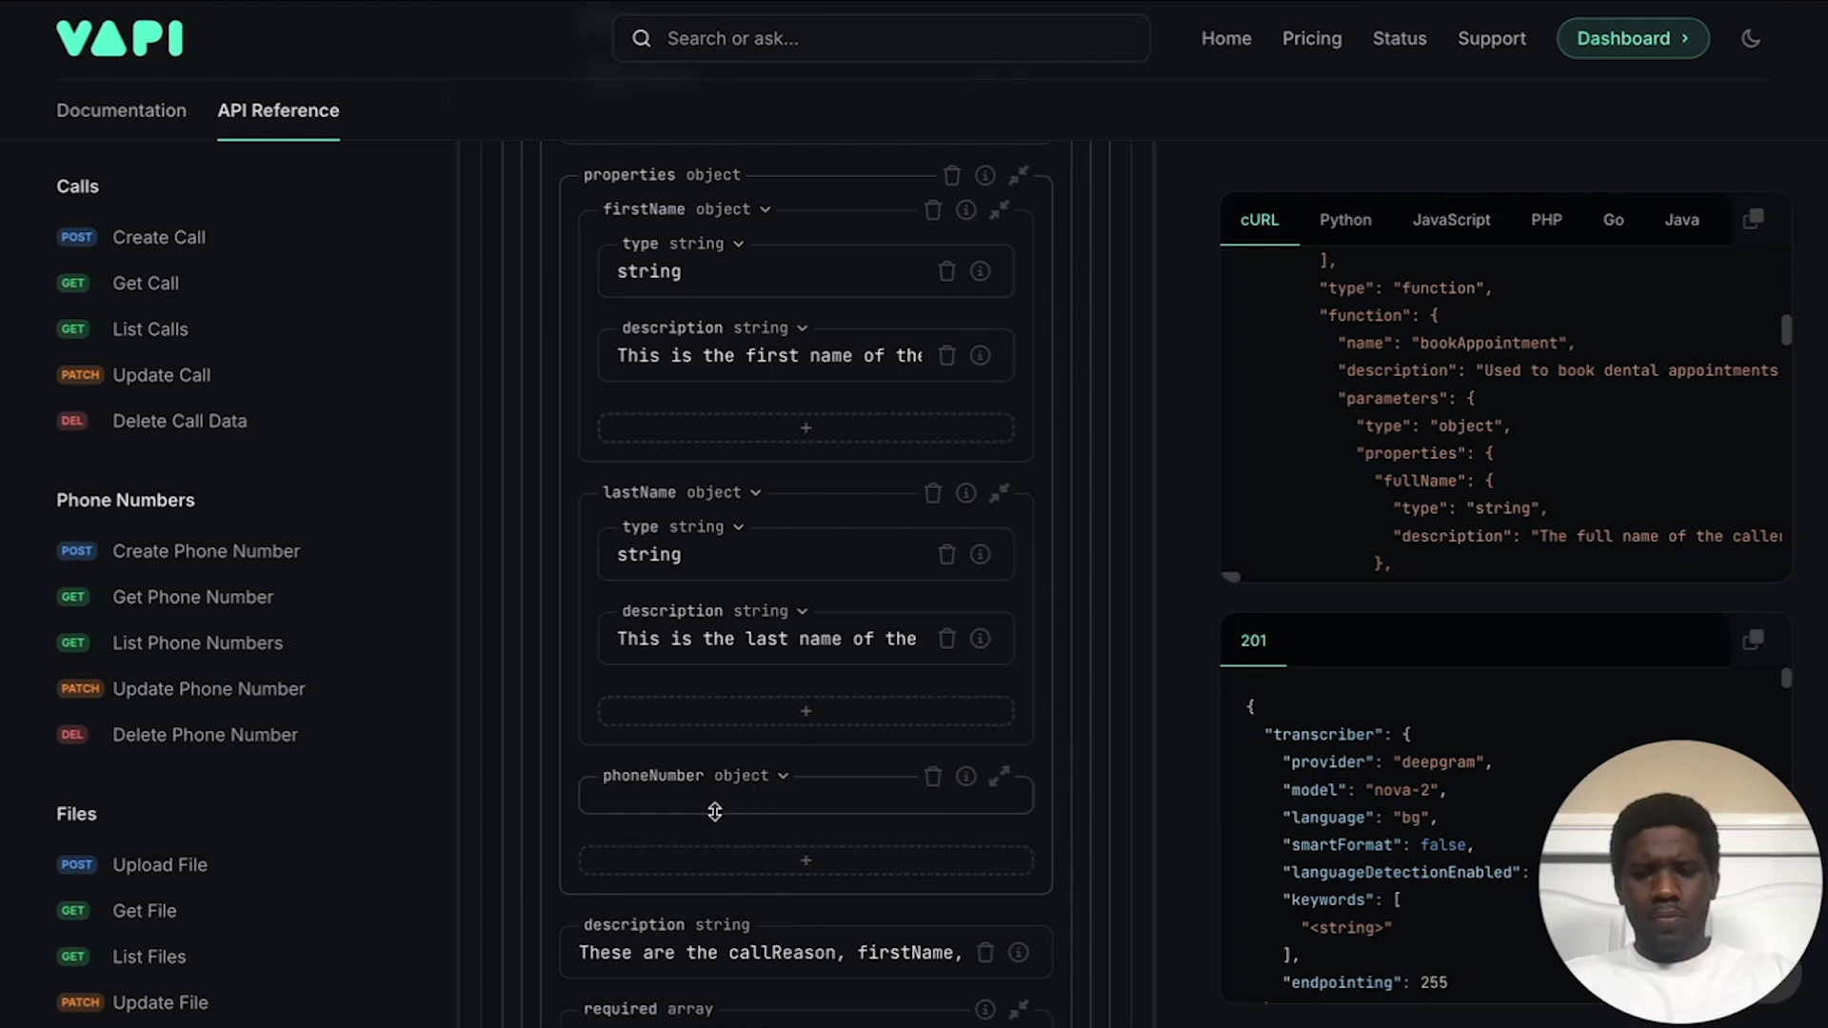
Step: Give phoneNumber a type key with value string
left_click(719, 817)
type("type")
key("Return")
left_click(751, 833)
type("string")
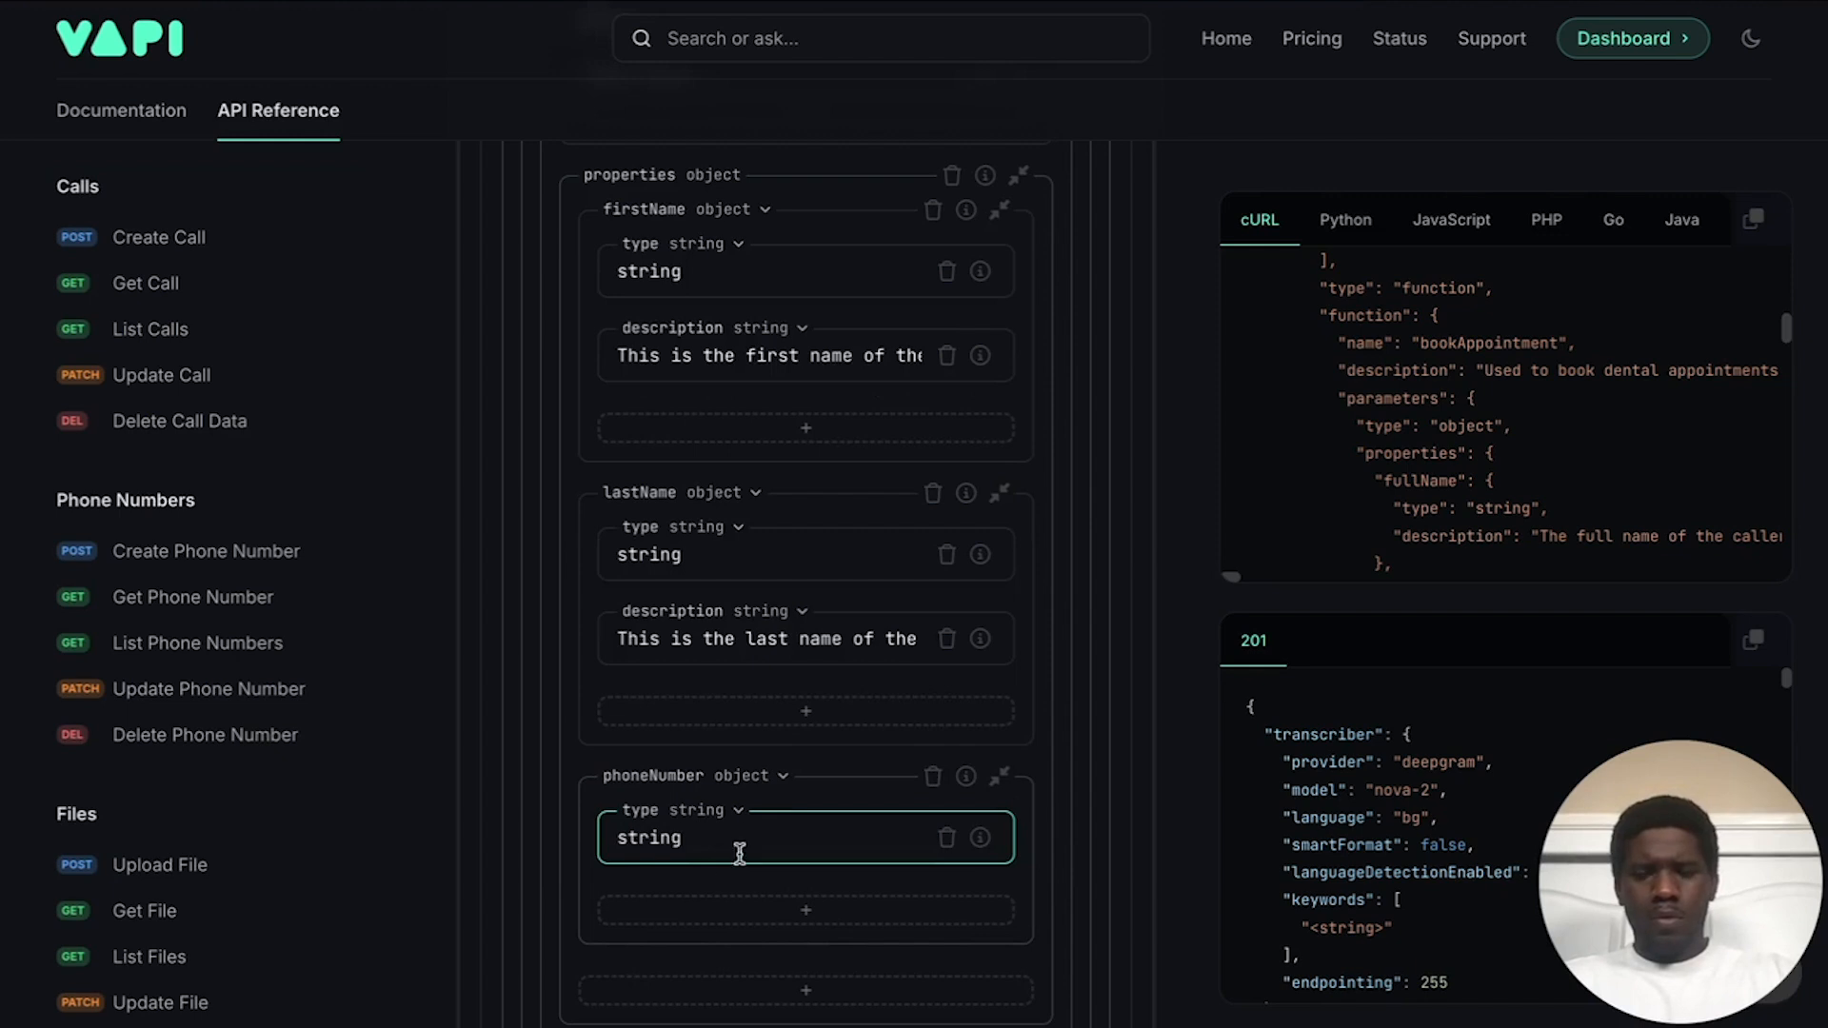
Step: Add a phoneNumber description key reading 'This is the phone number of the caller.'
left_click(723, 895)
left_click(711, 927)
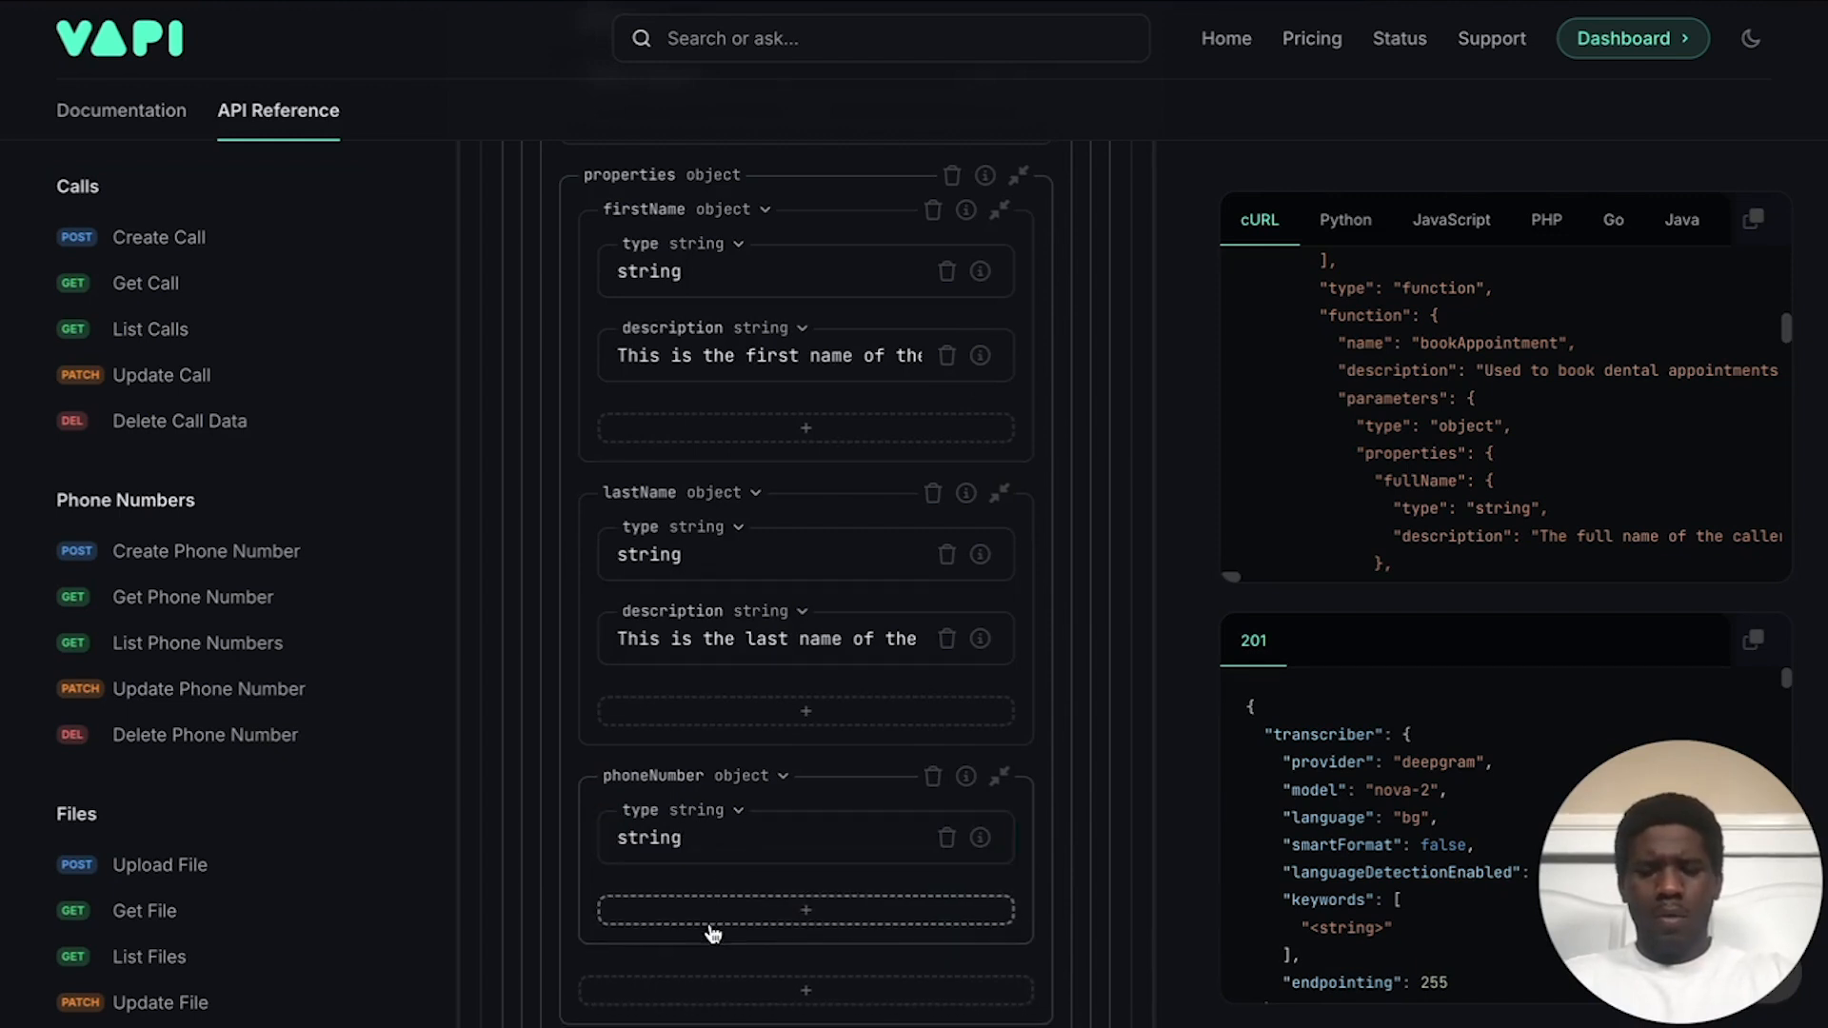
left_click(712, 930)
type("d")
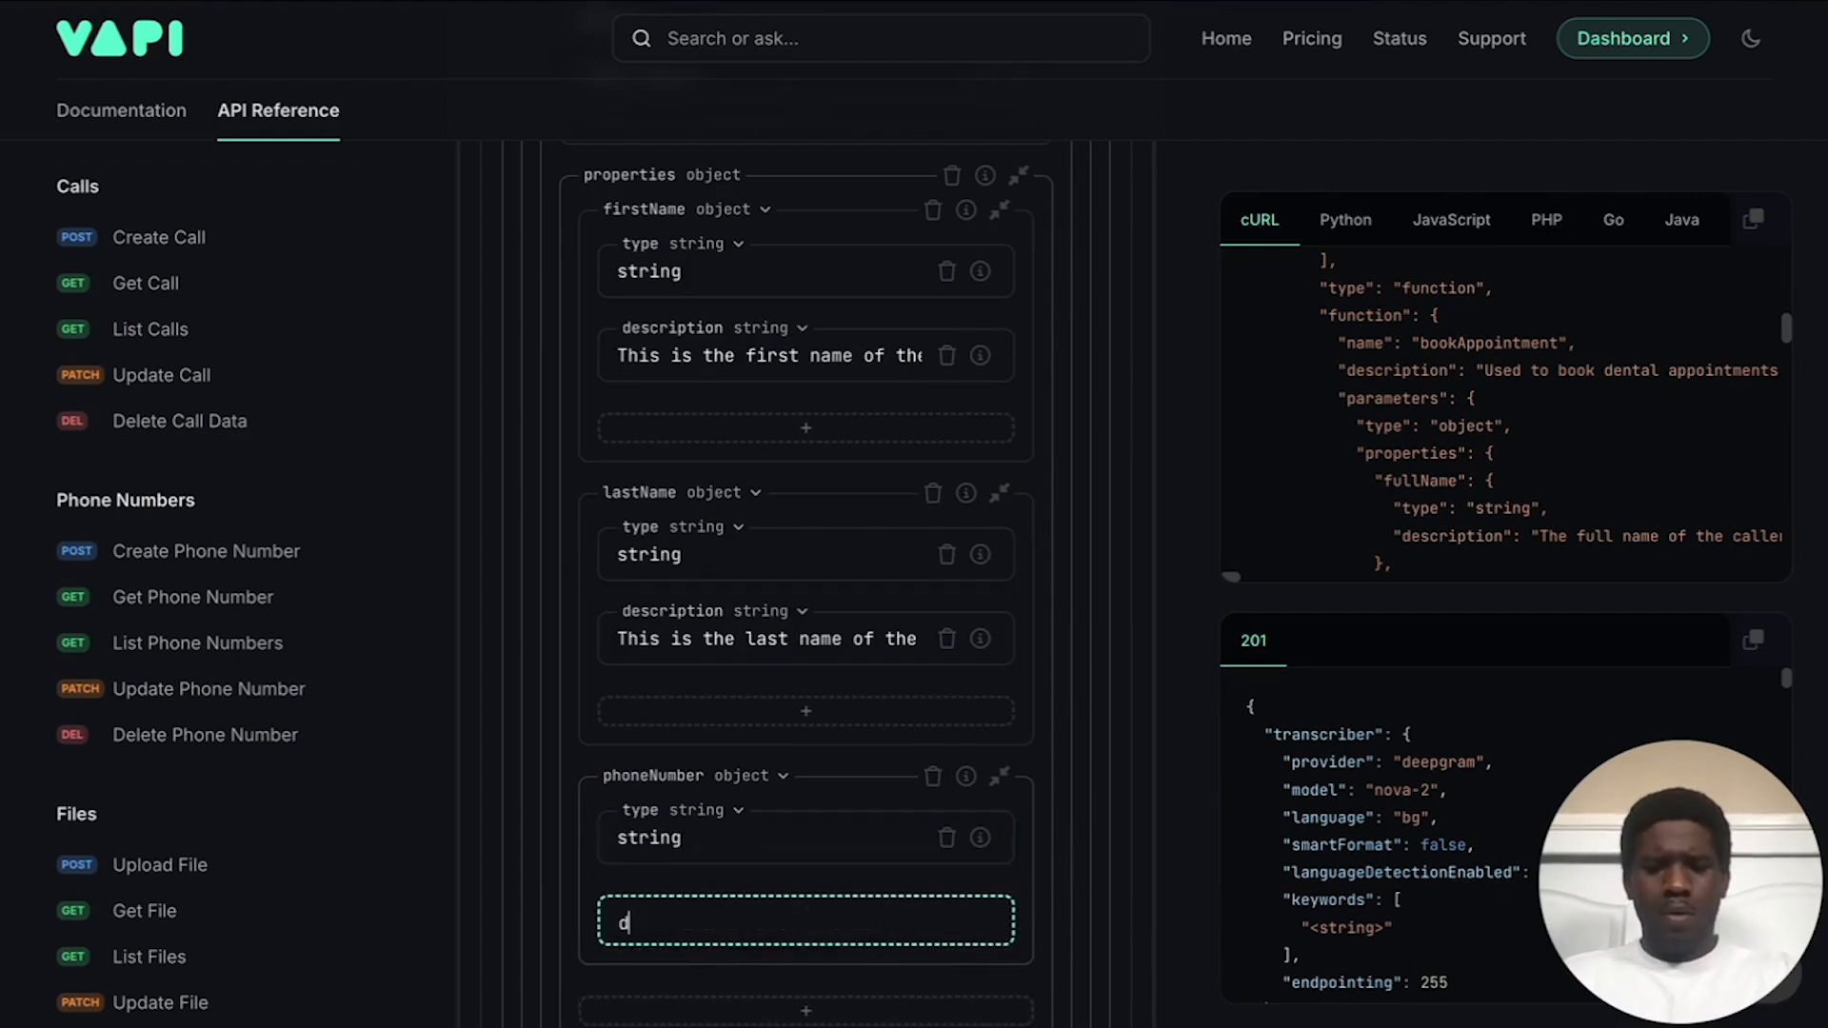
type("escription")
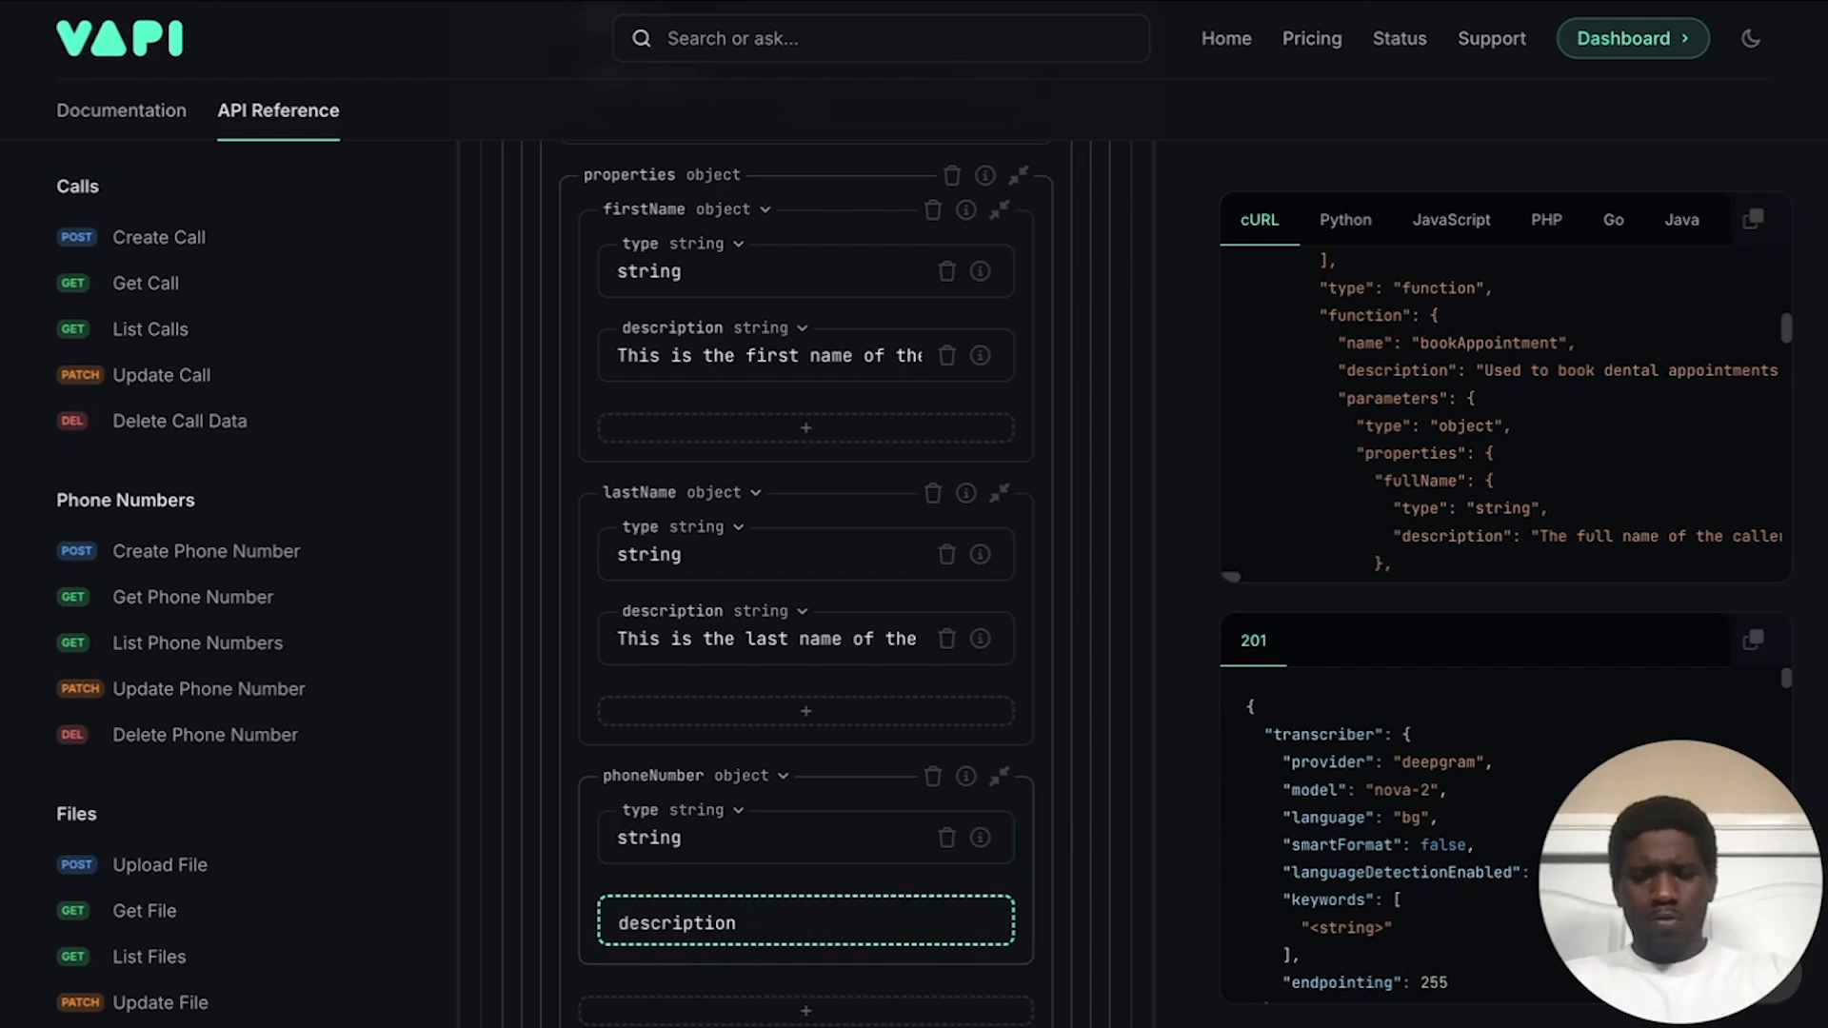
key("Return")
left_click(702, 930)
type("This is the phone ")
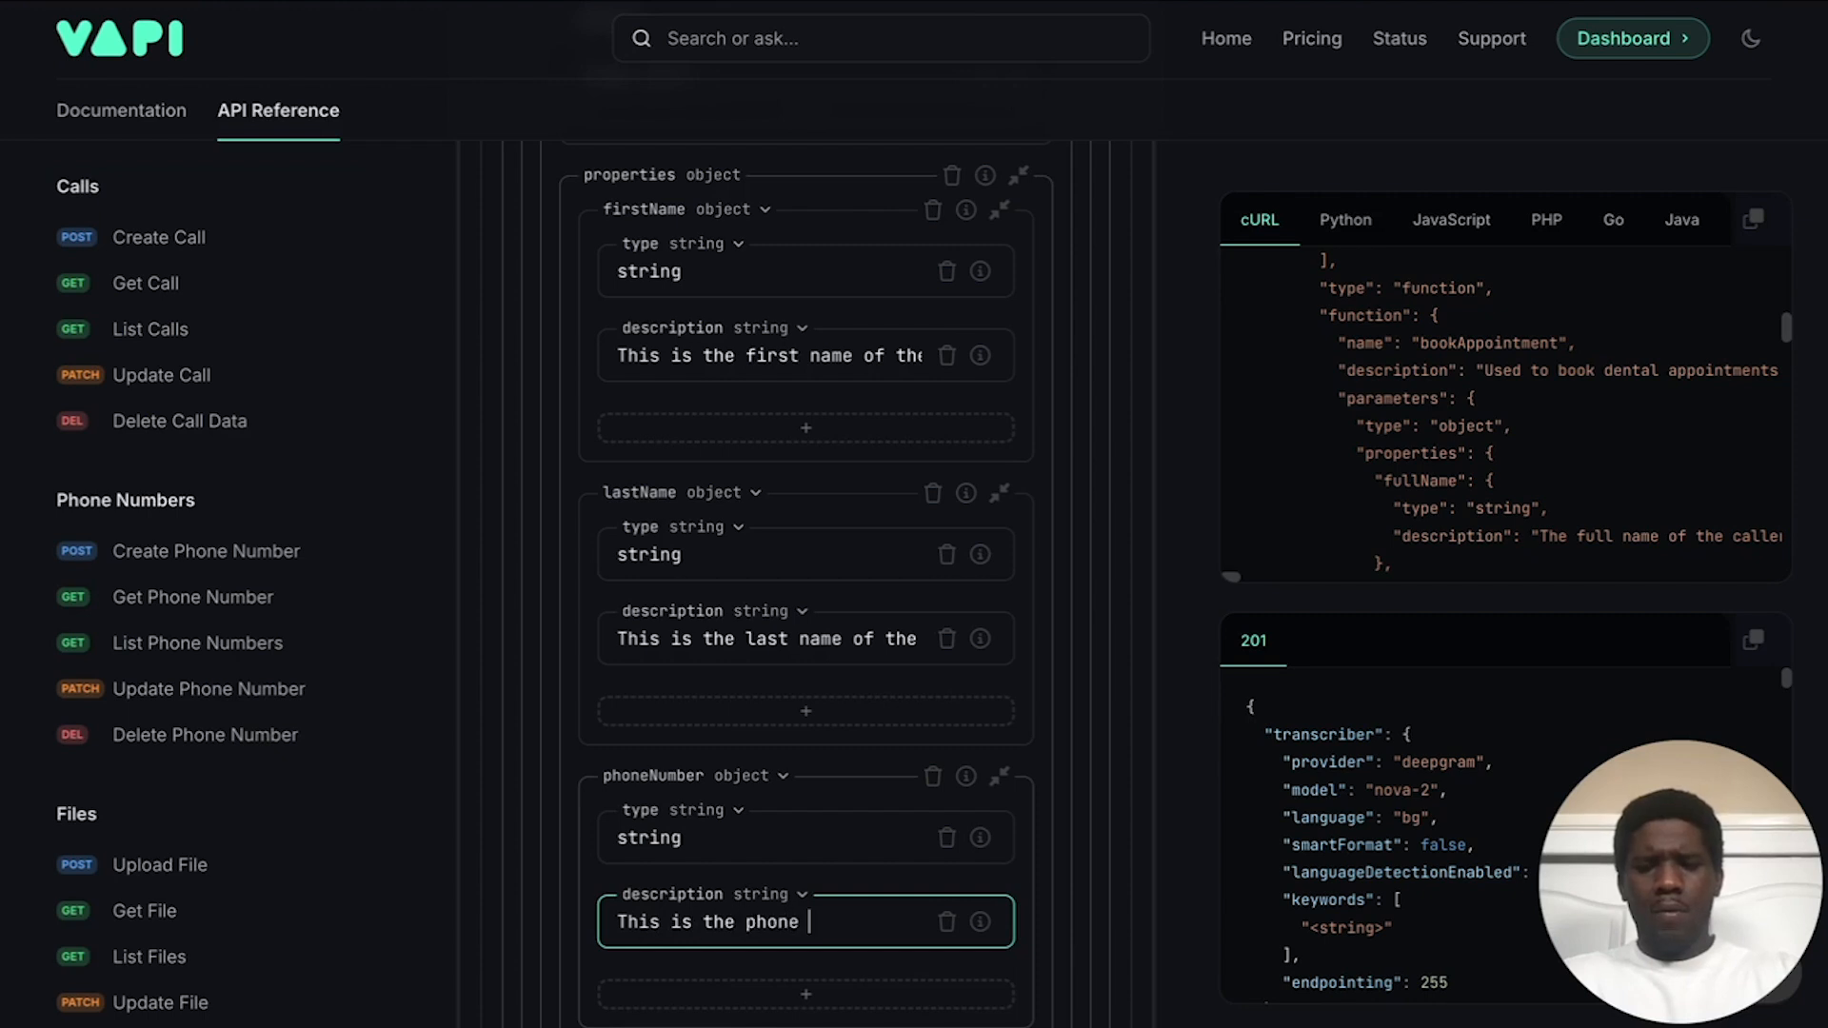
type("numbe")
type("r for the")
key("BackSpace")
key("BackSpace")
key("BackSpace")
key("BackSpace")
key("BackSpace")
key("BackSpace")
type("the caller.")
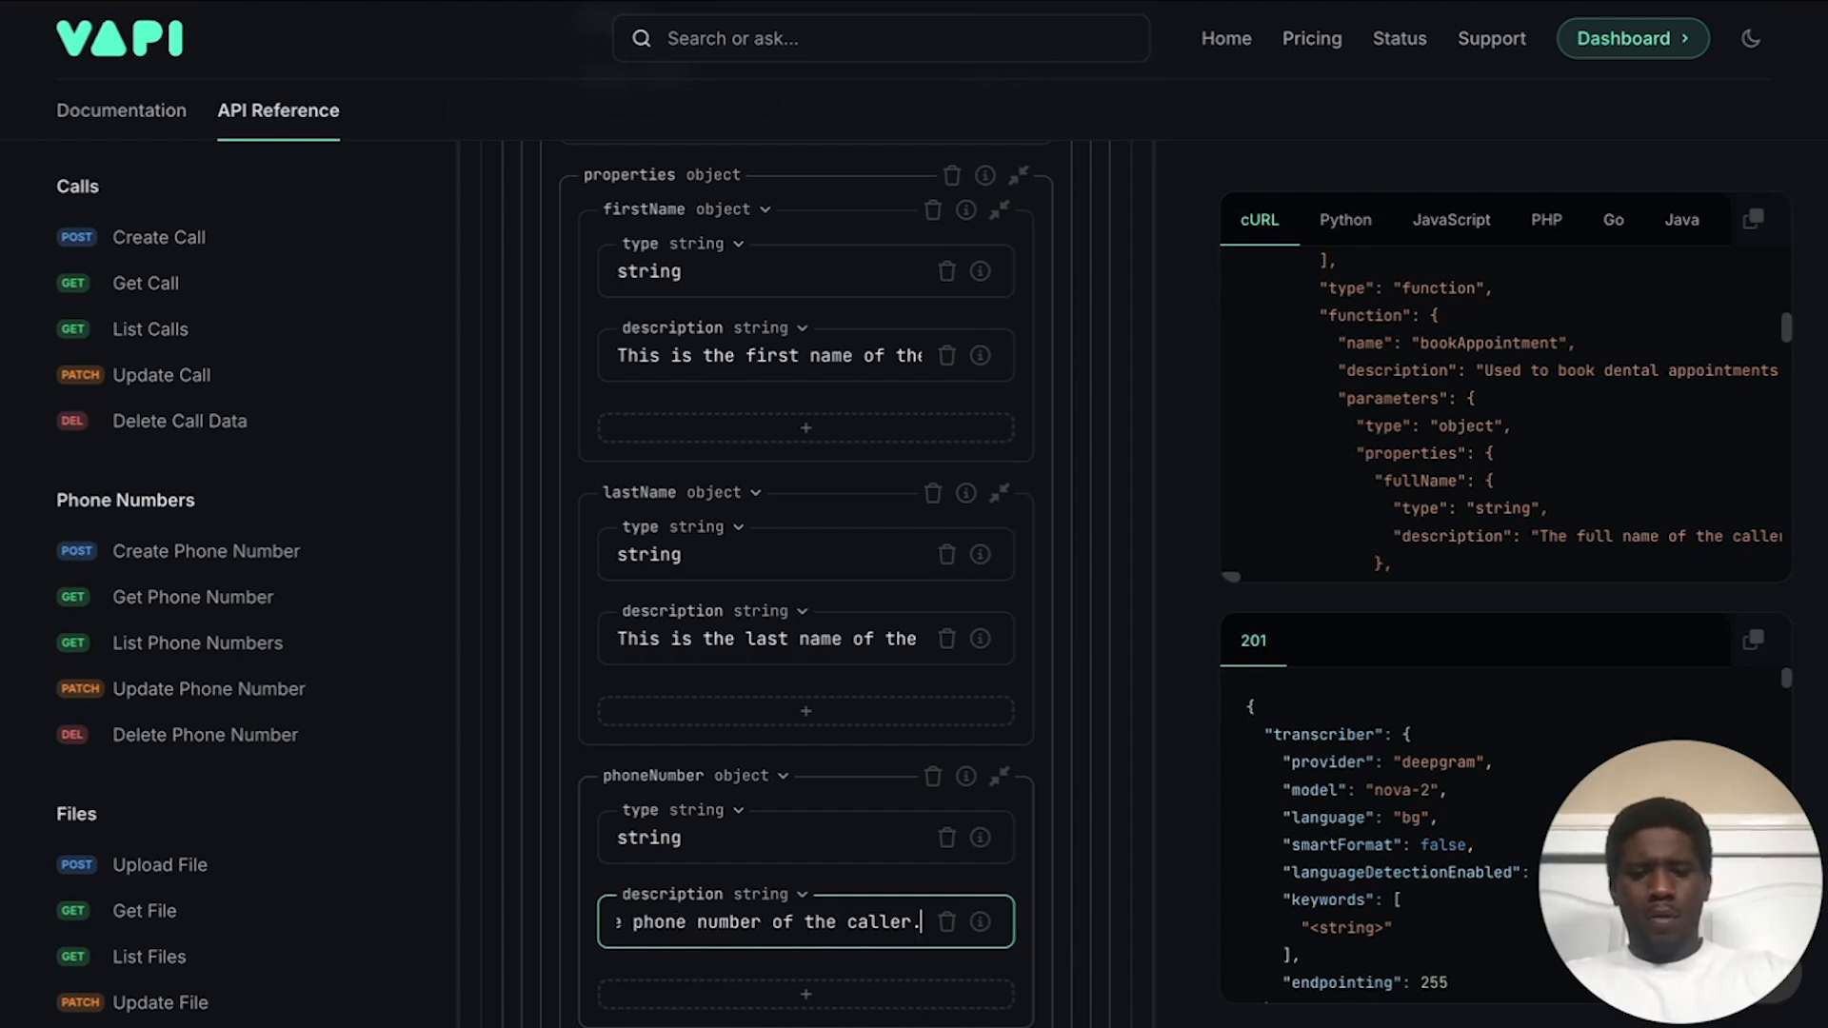
left_click(879, 885)
scroll(880, 883, "down", 4)
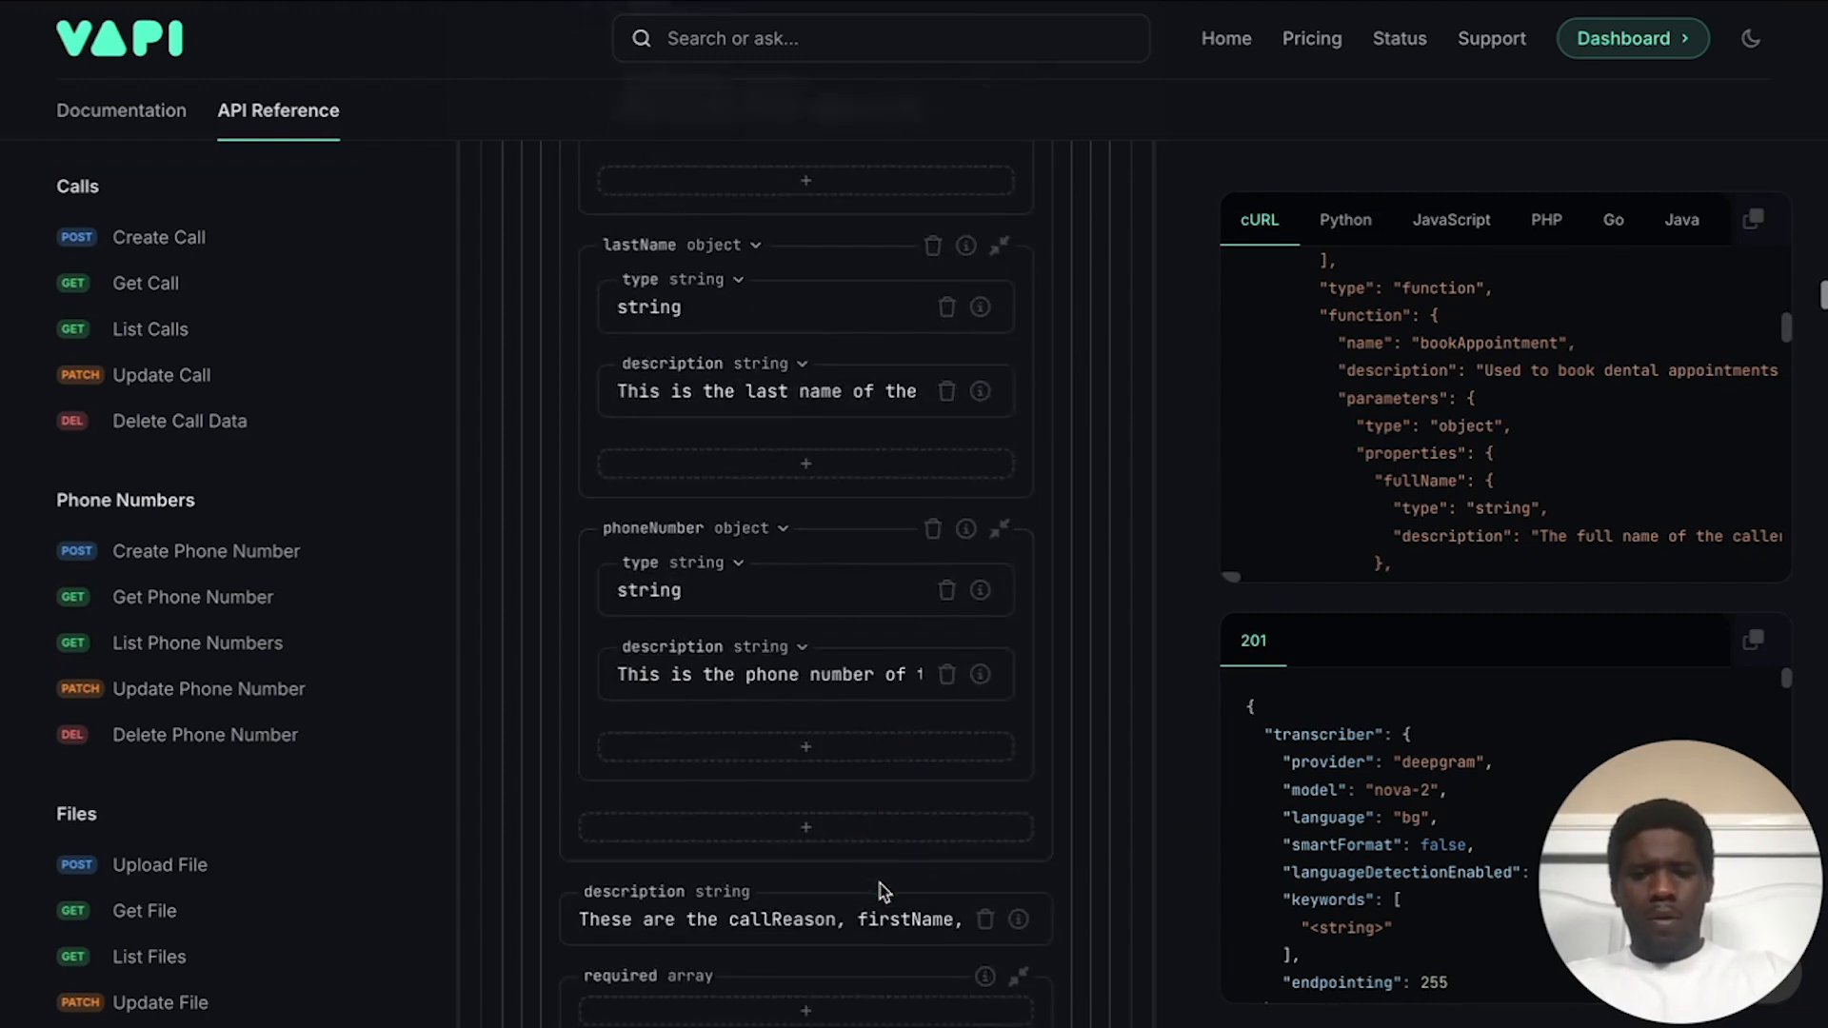
left_click(755, 737)
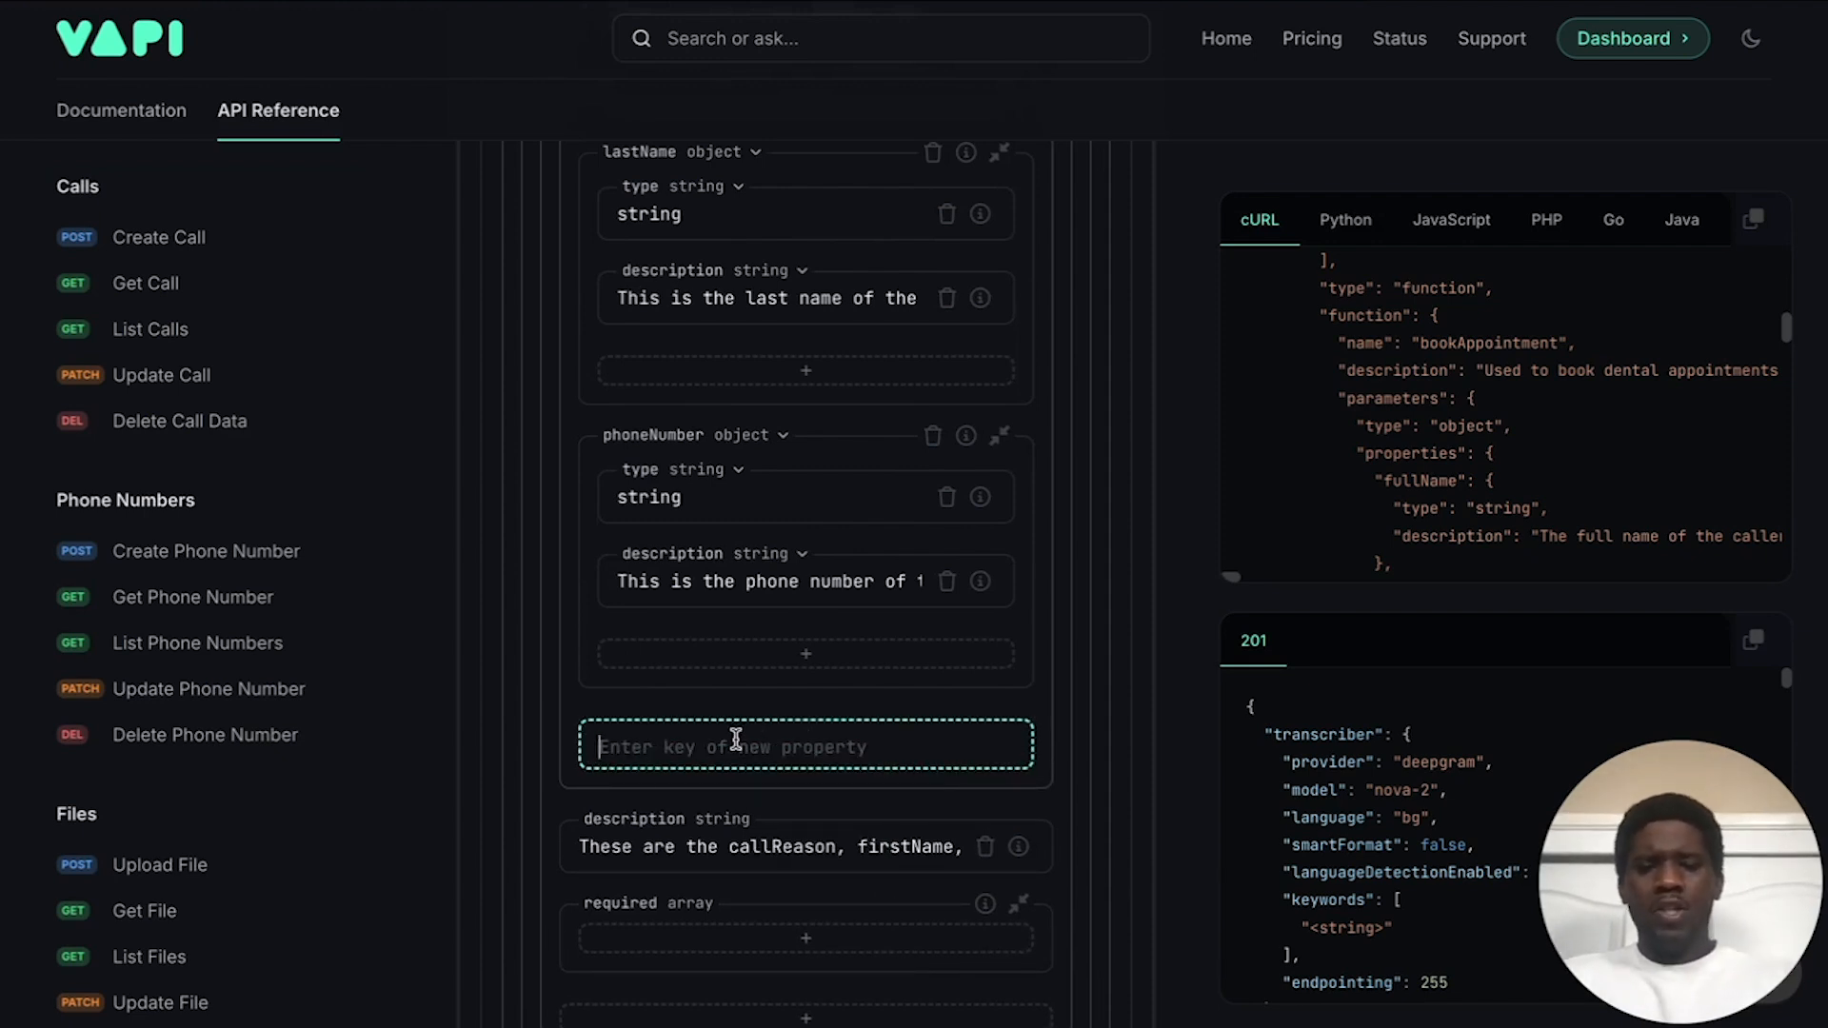
Step: Add an emailAddress object parameter whose type property is string
type("emailAddress")
key("Return")
left_click(744, 756)
left_click(756, 724)
left_click(763, 802)
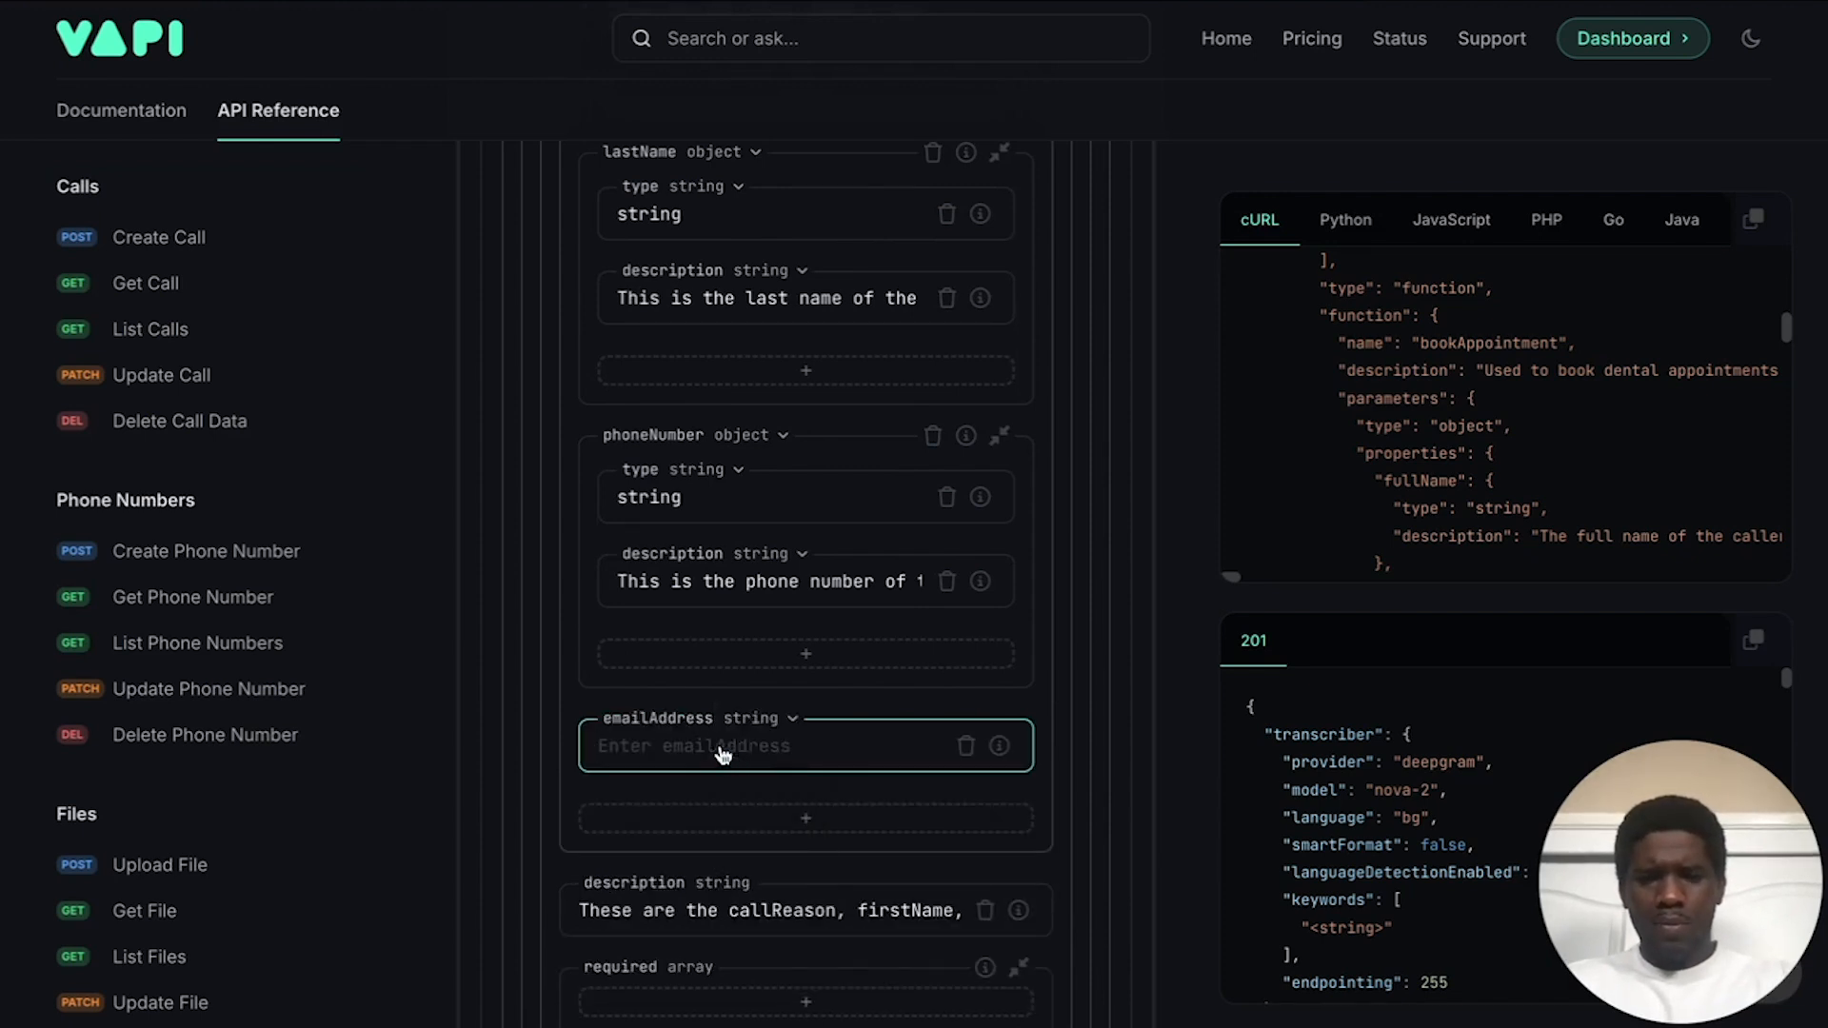
left_click(714, 752)
type("type")
key("Return")
left_click(705, 777)
type("string")
Step: Give emailAddress the description 'This is the email of the caller.'
left_click(700, 850)
type("de")
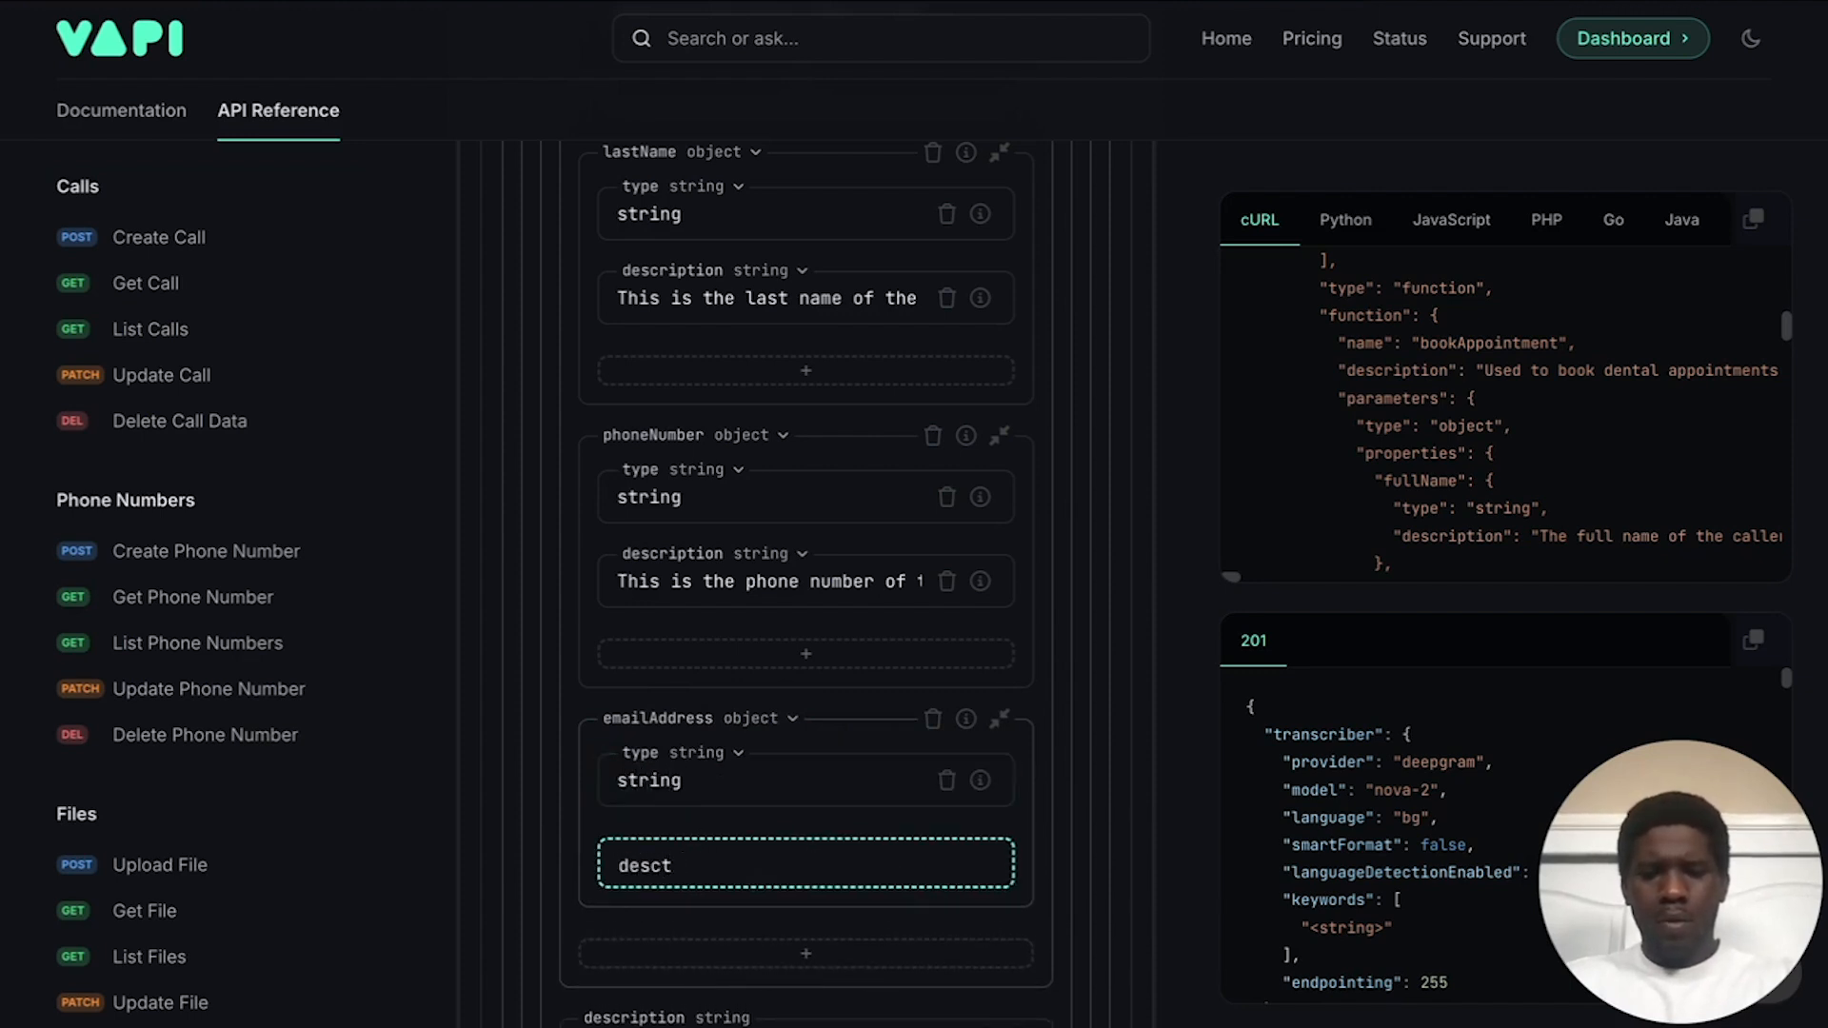
type("scription")
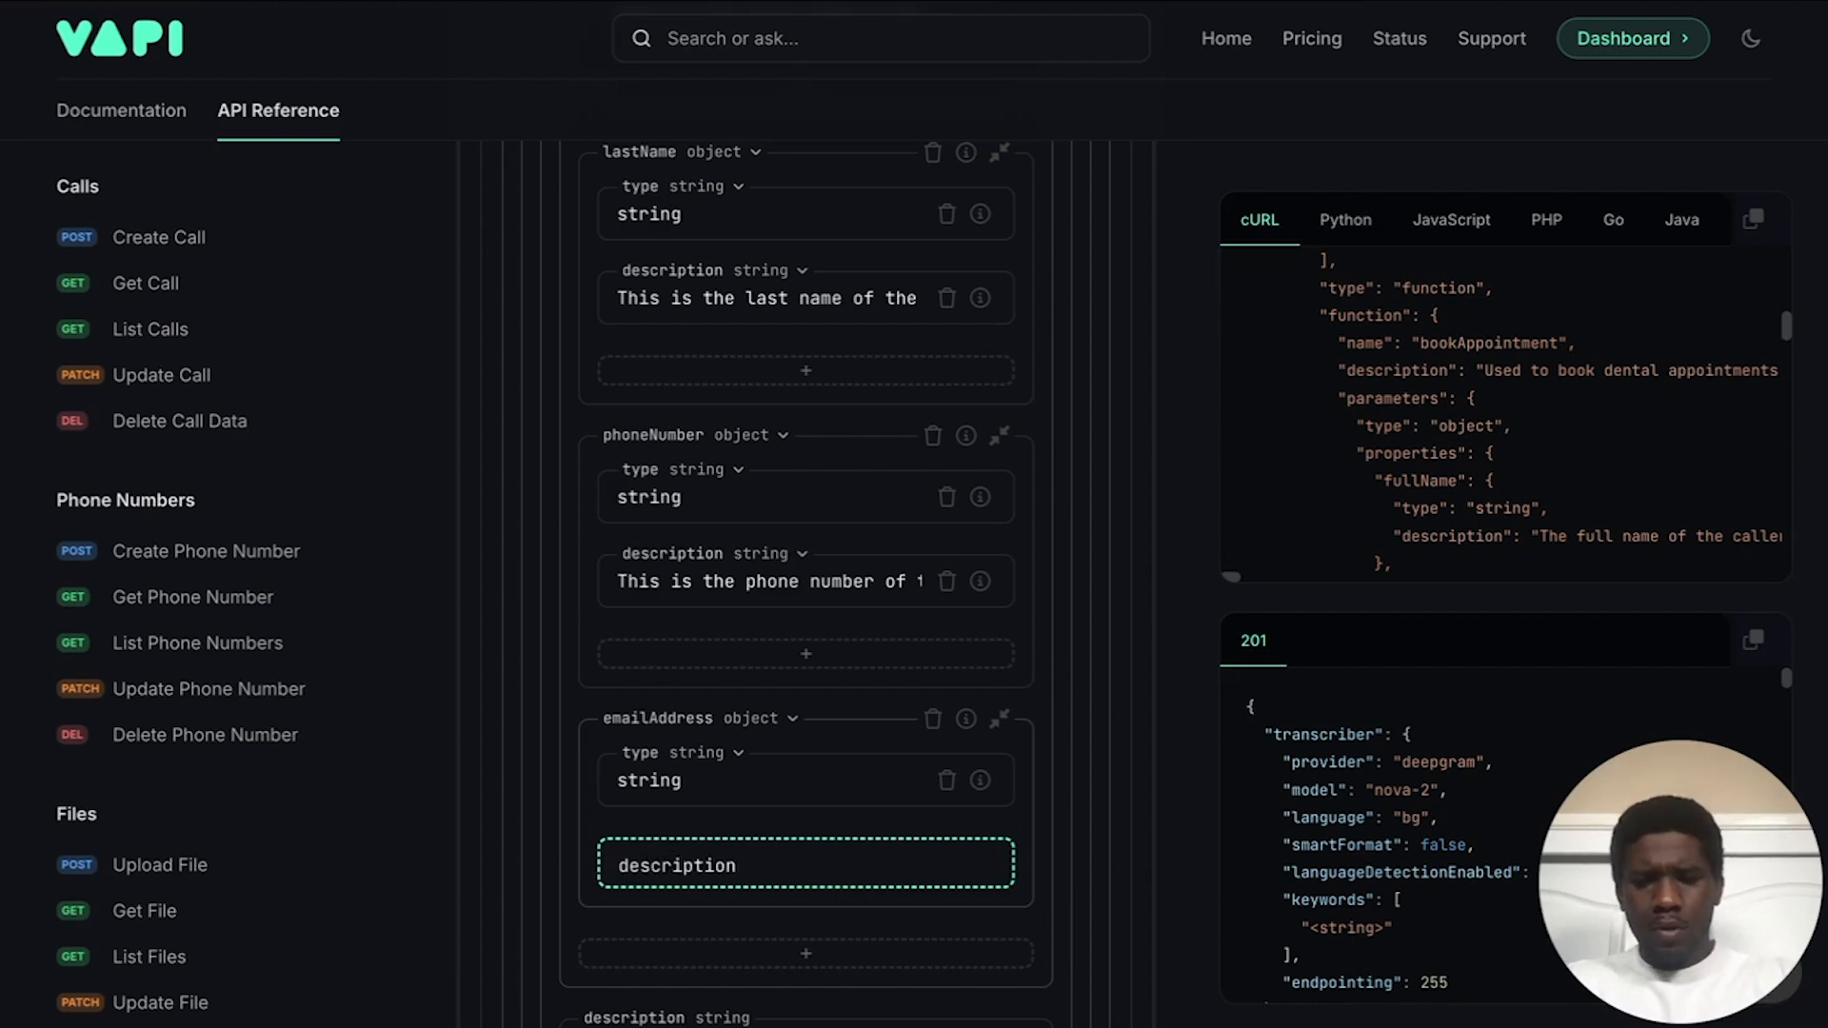
key("Return")
left_click(702, 863)
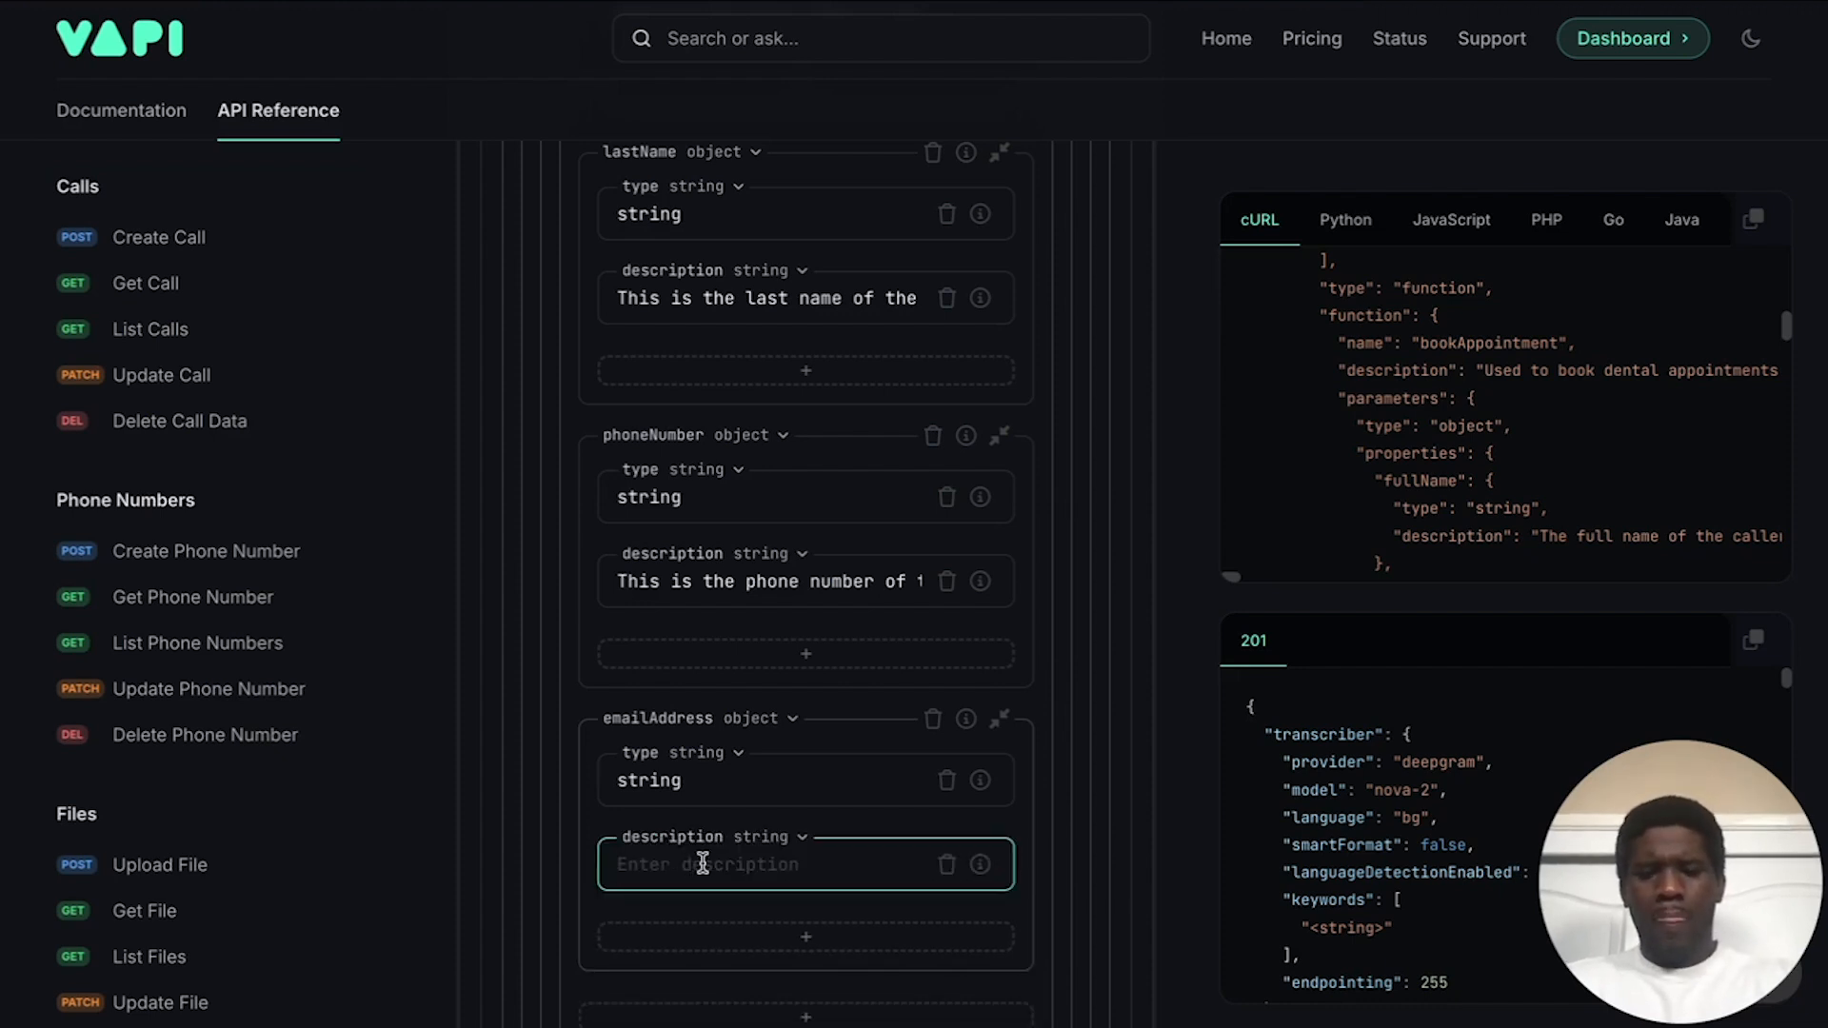
type("This is the email of the")
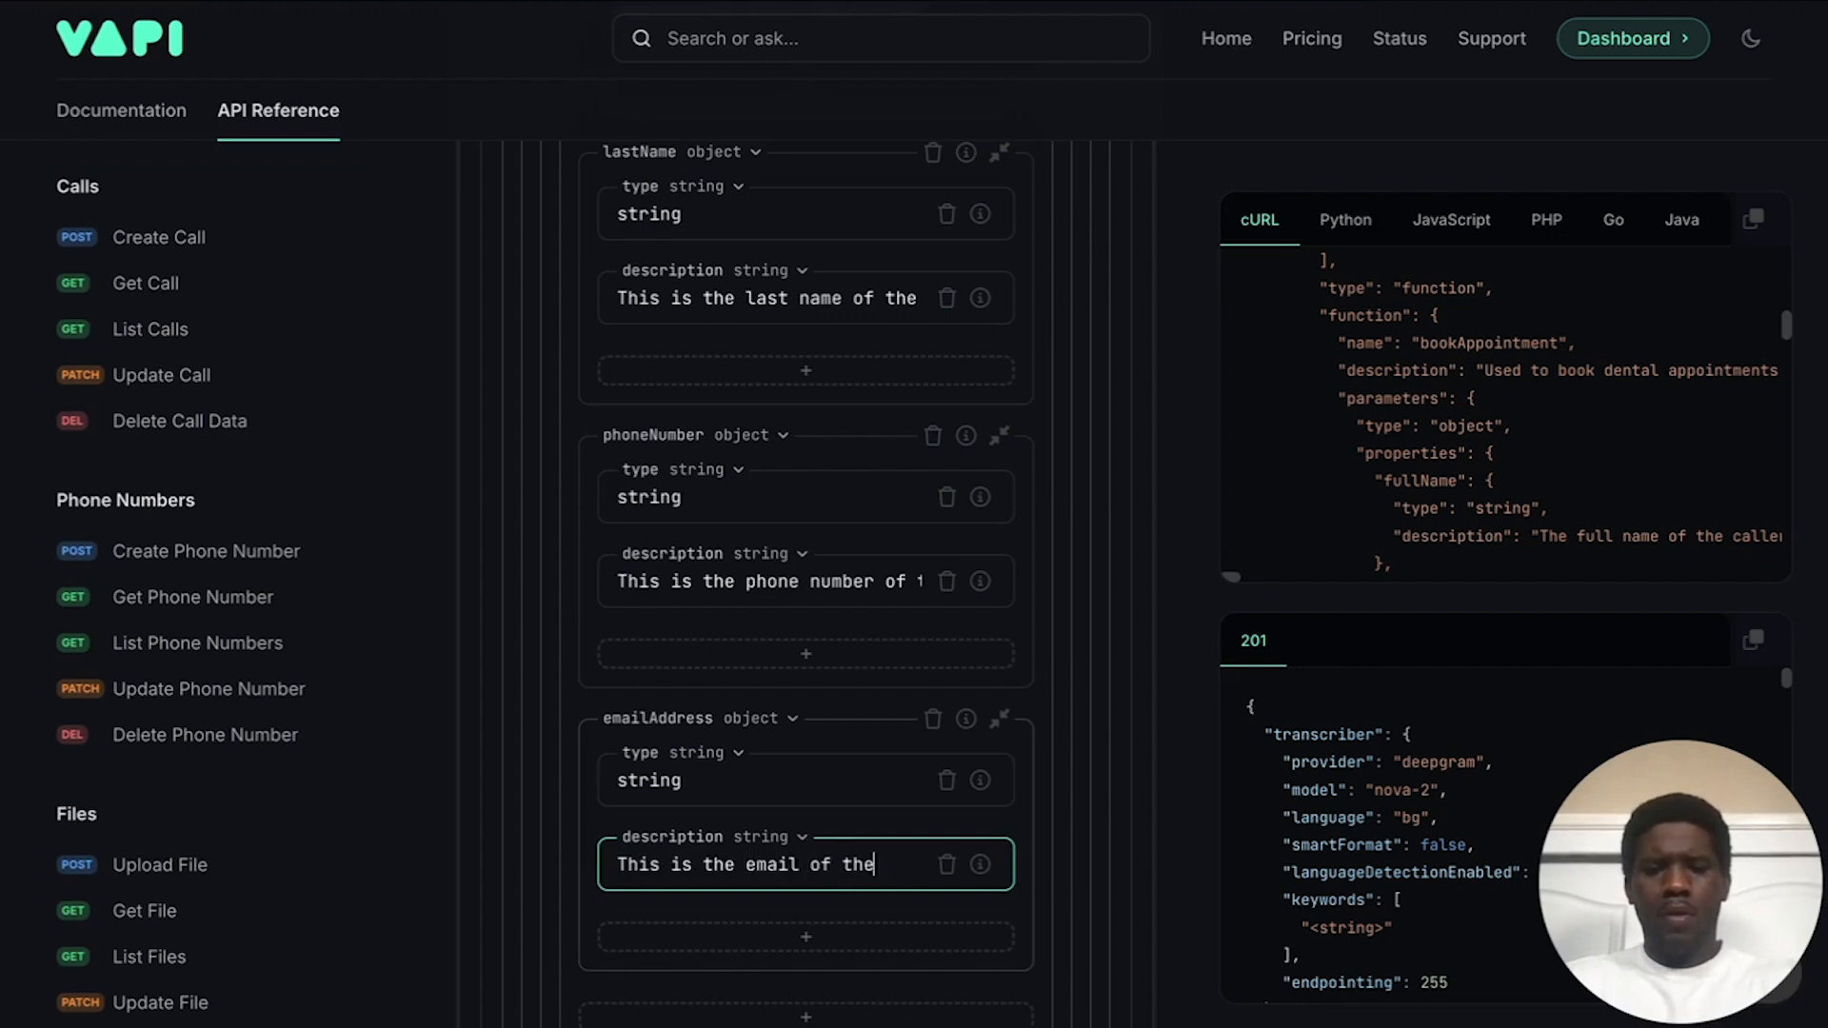
type(" caller.")
scroll(702, 862, "down", 2)
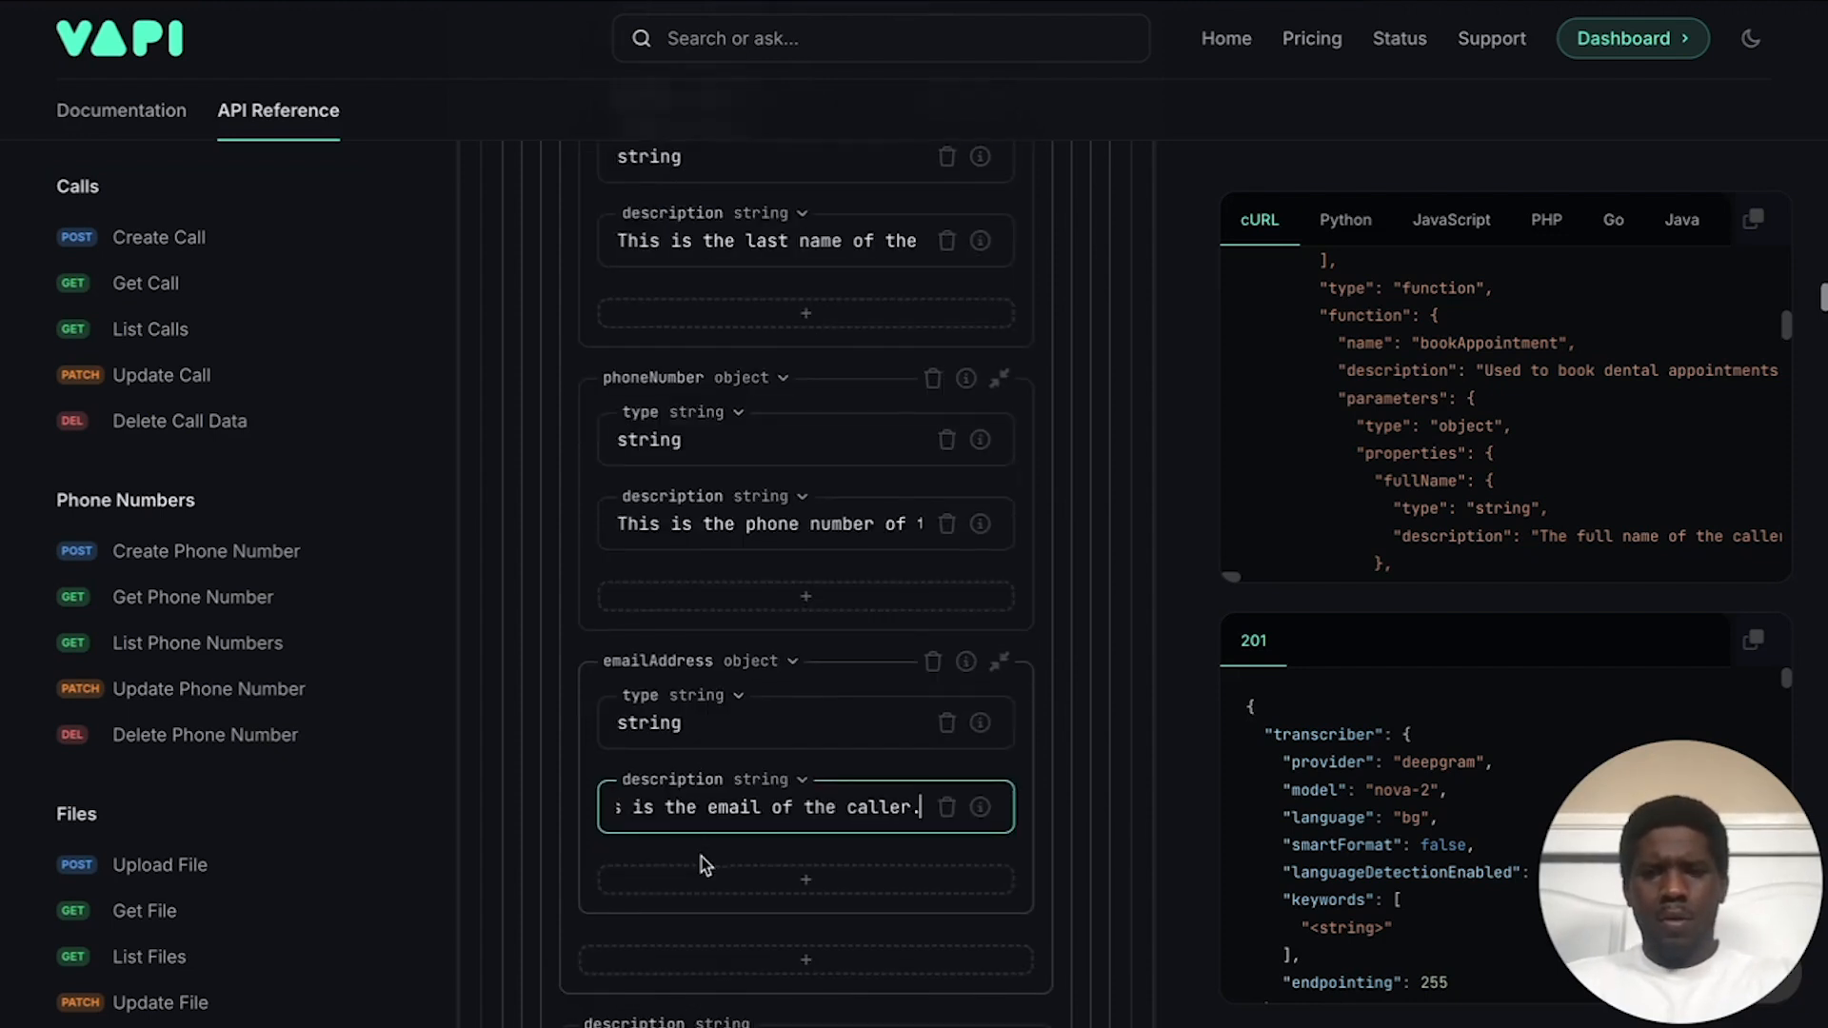
left_click(681, 801)
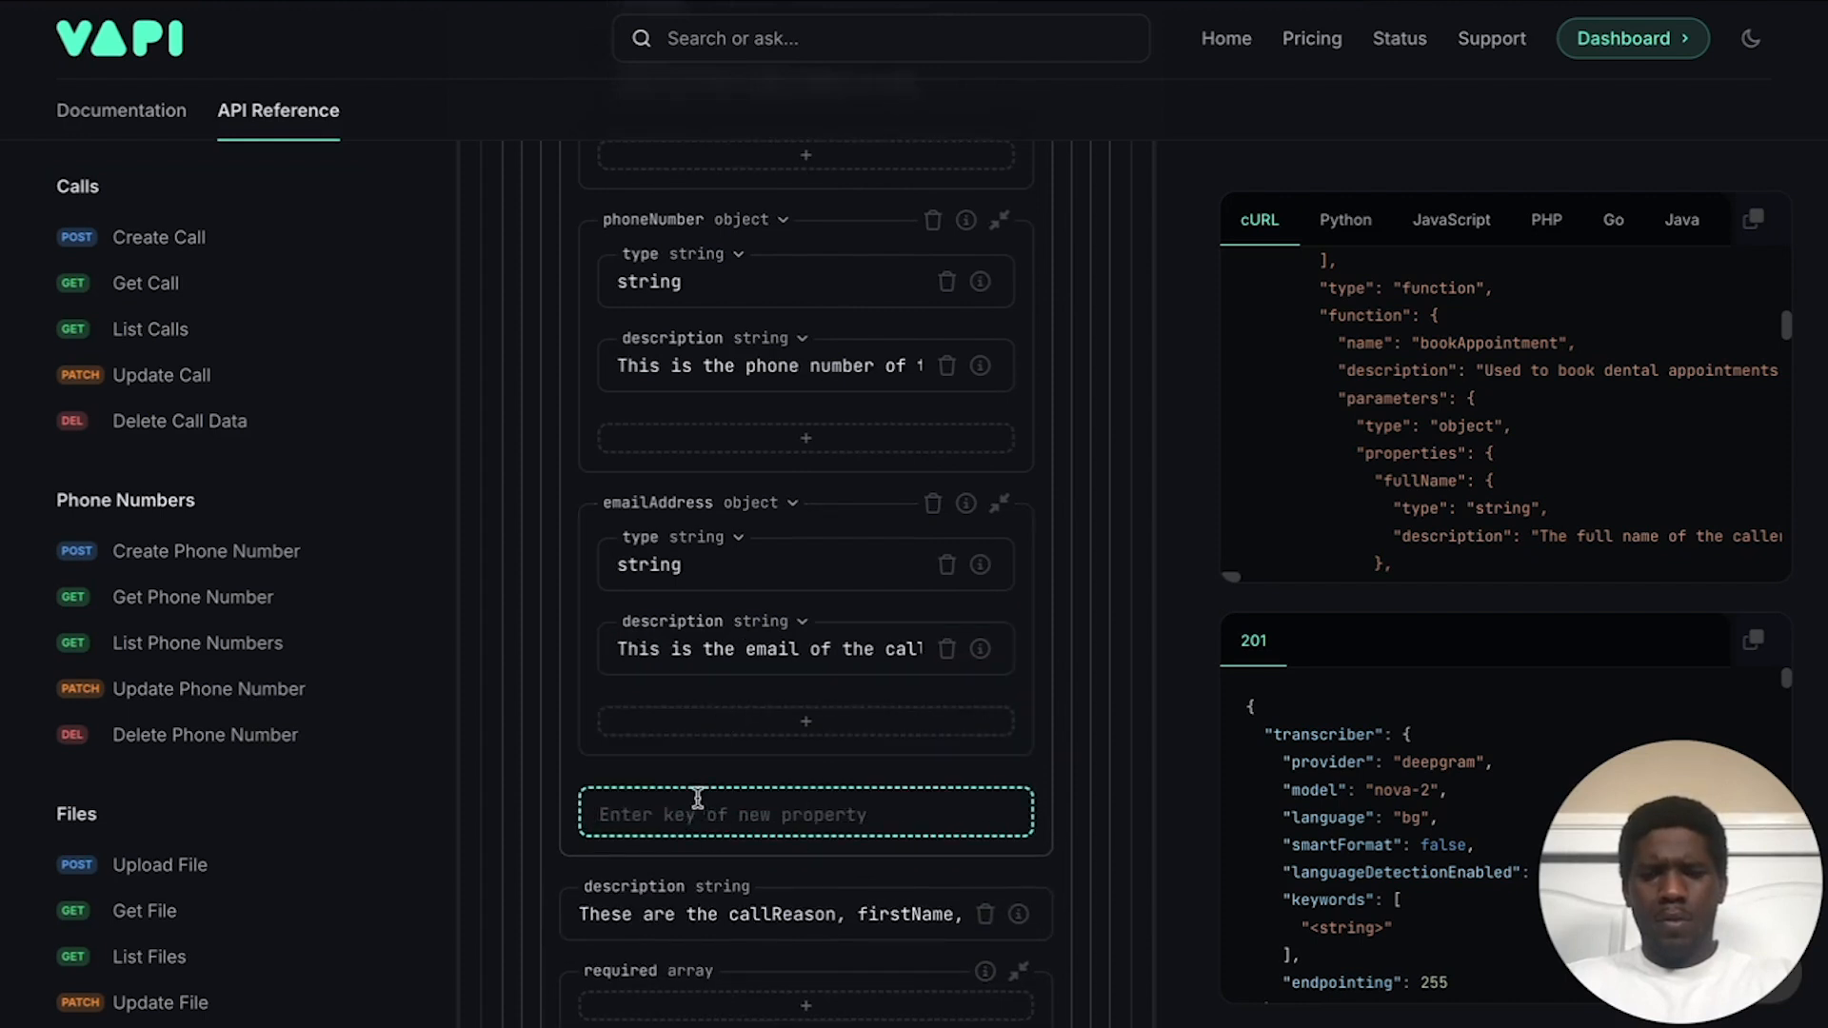
Step: Add an insuranceProvider object parameter whose type property is string
type("insurance")
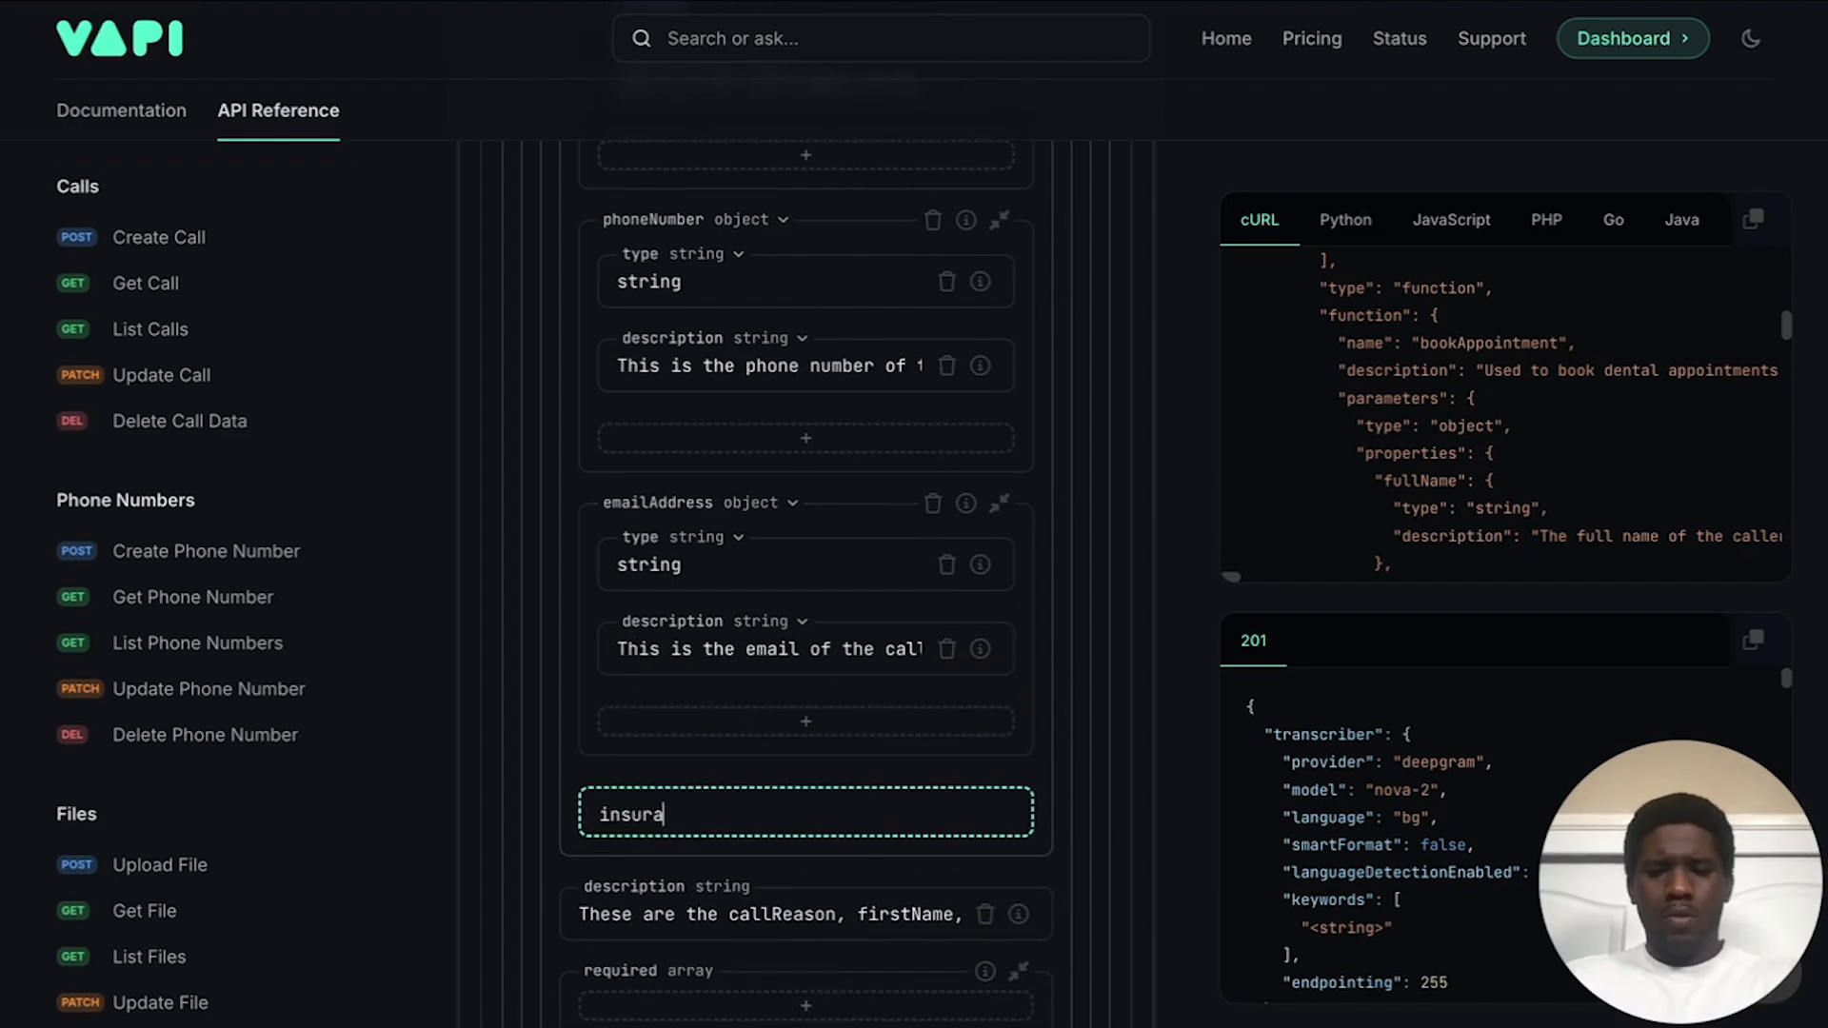
key("Return")
left_click(683, 809)
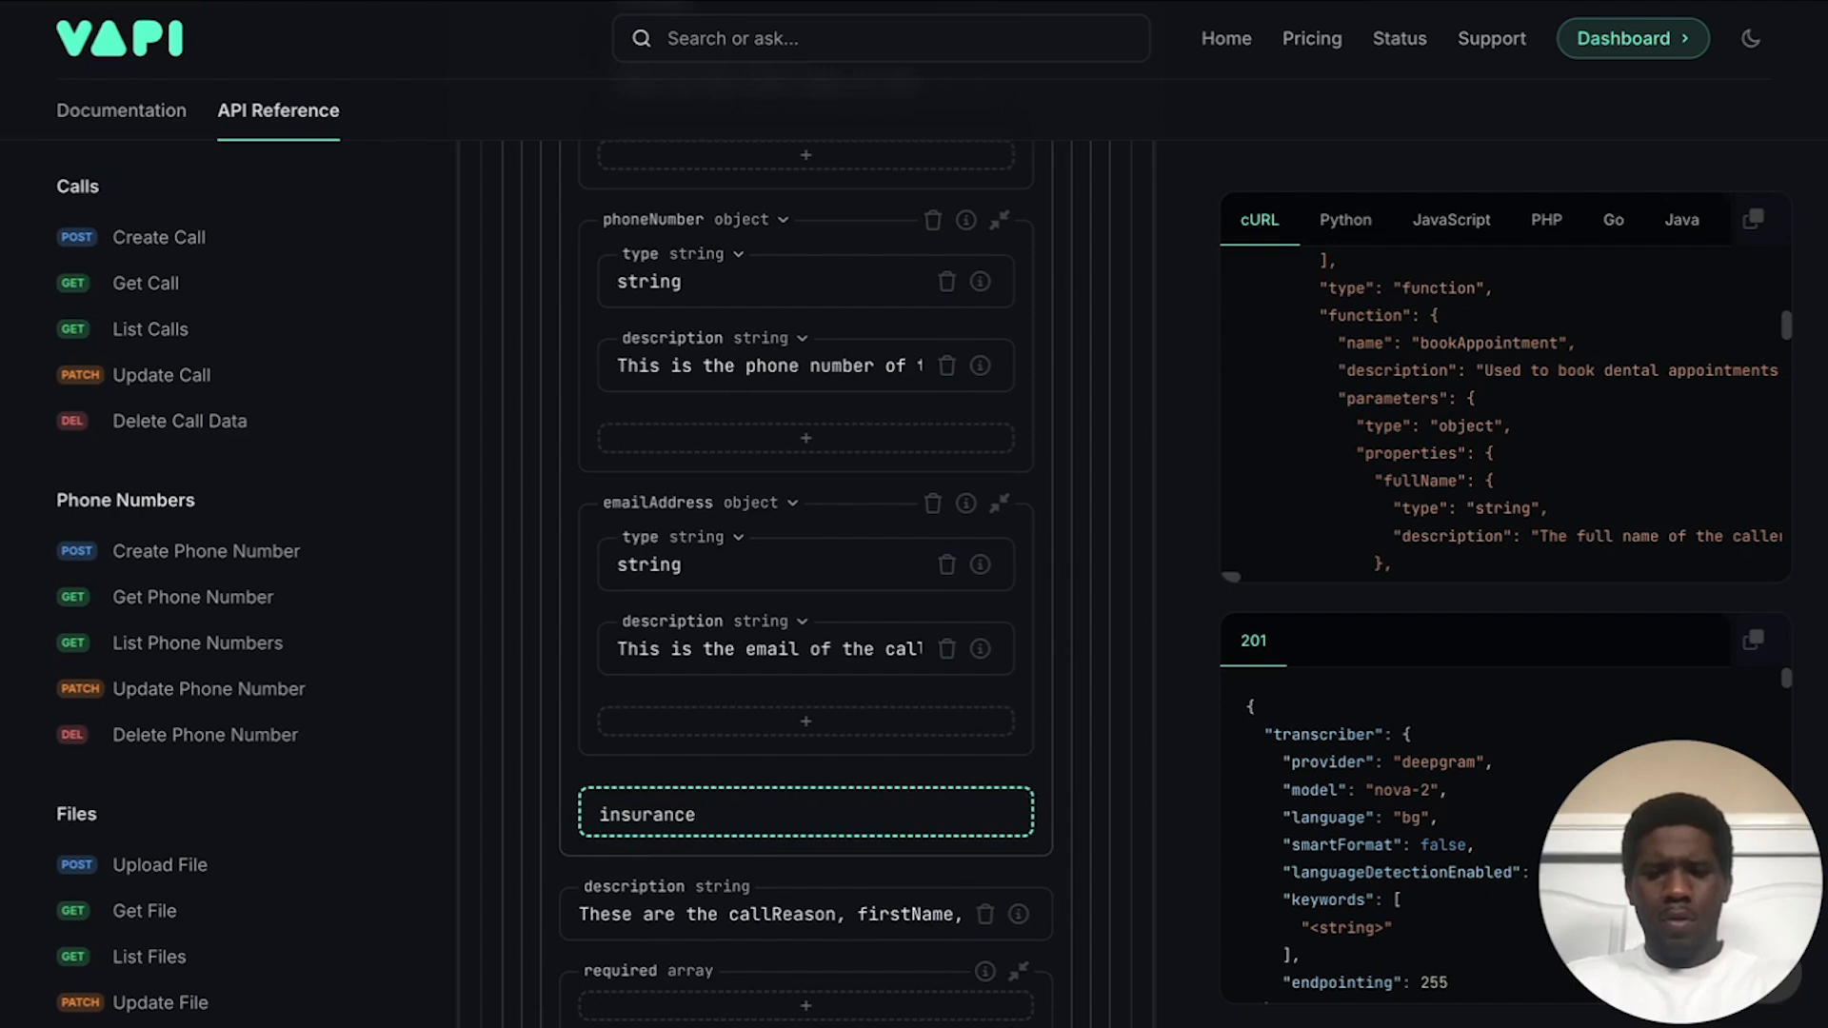
type("Provider")
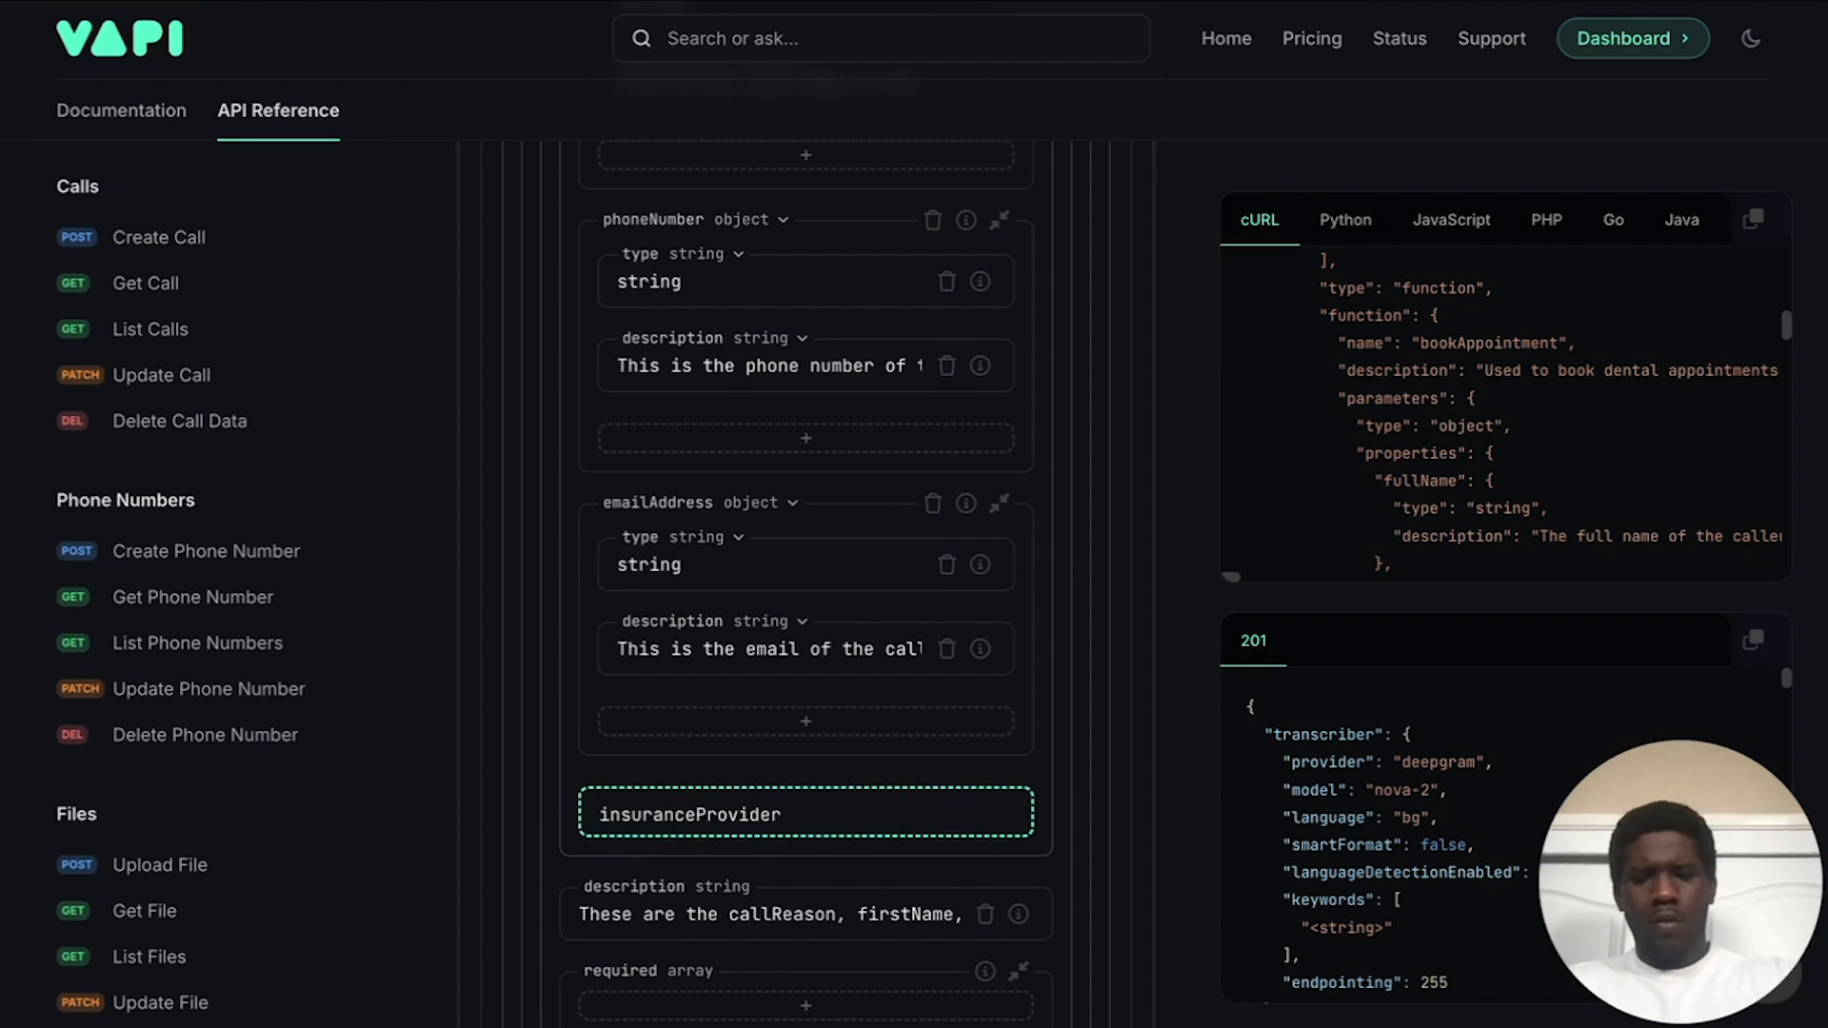
key("Return")
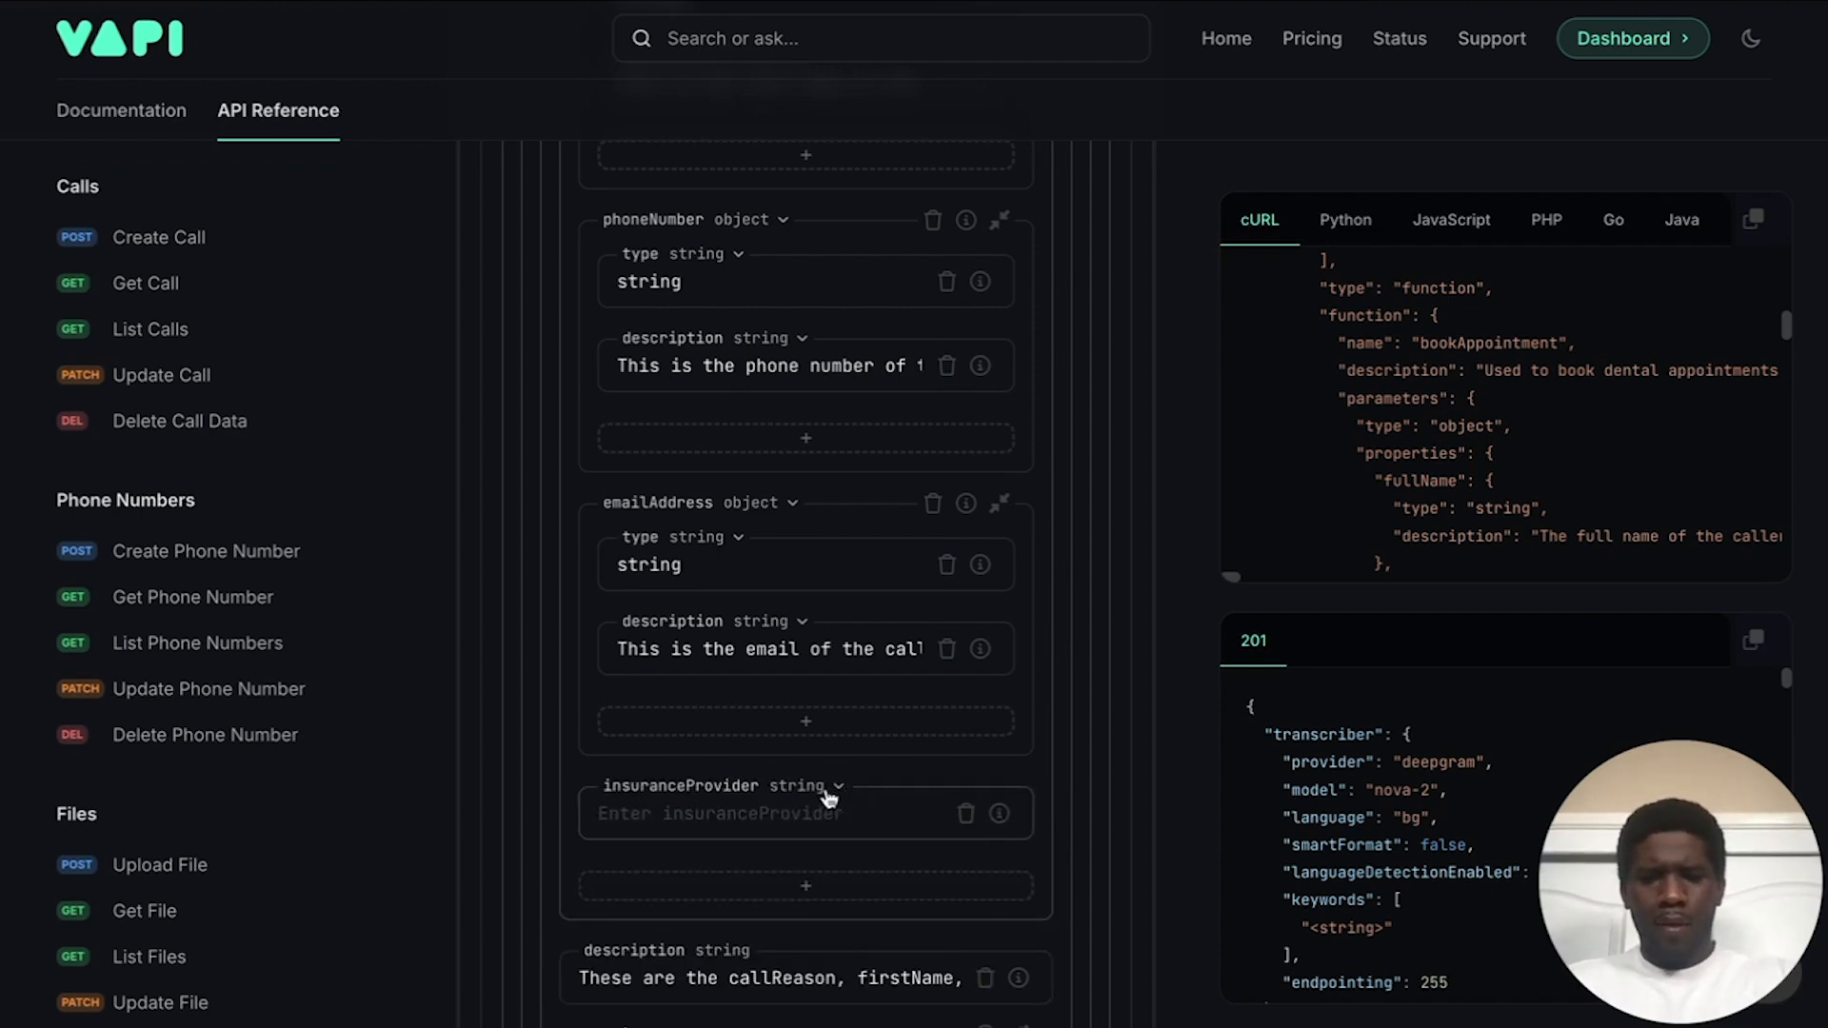
left_click(830, 798)
left_click(810, 865)
left_click(687, 817)
type("type")
key("Return")
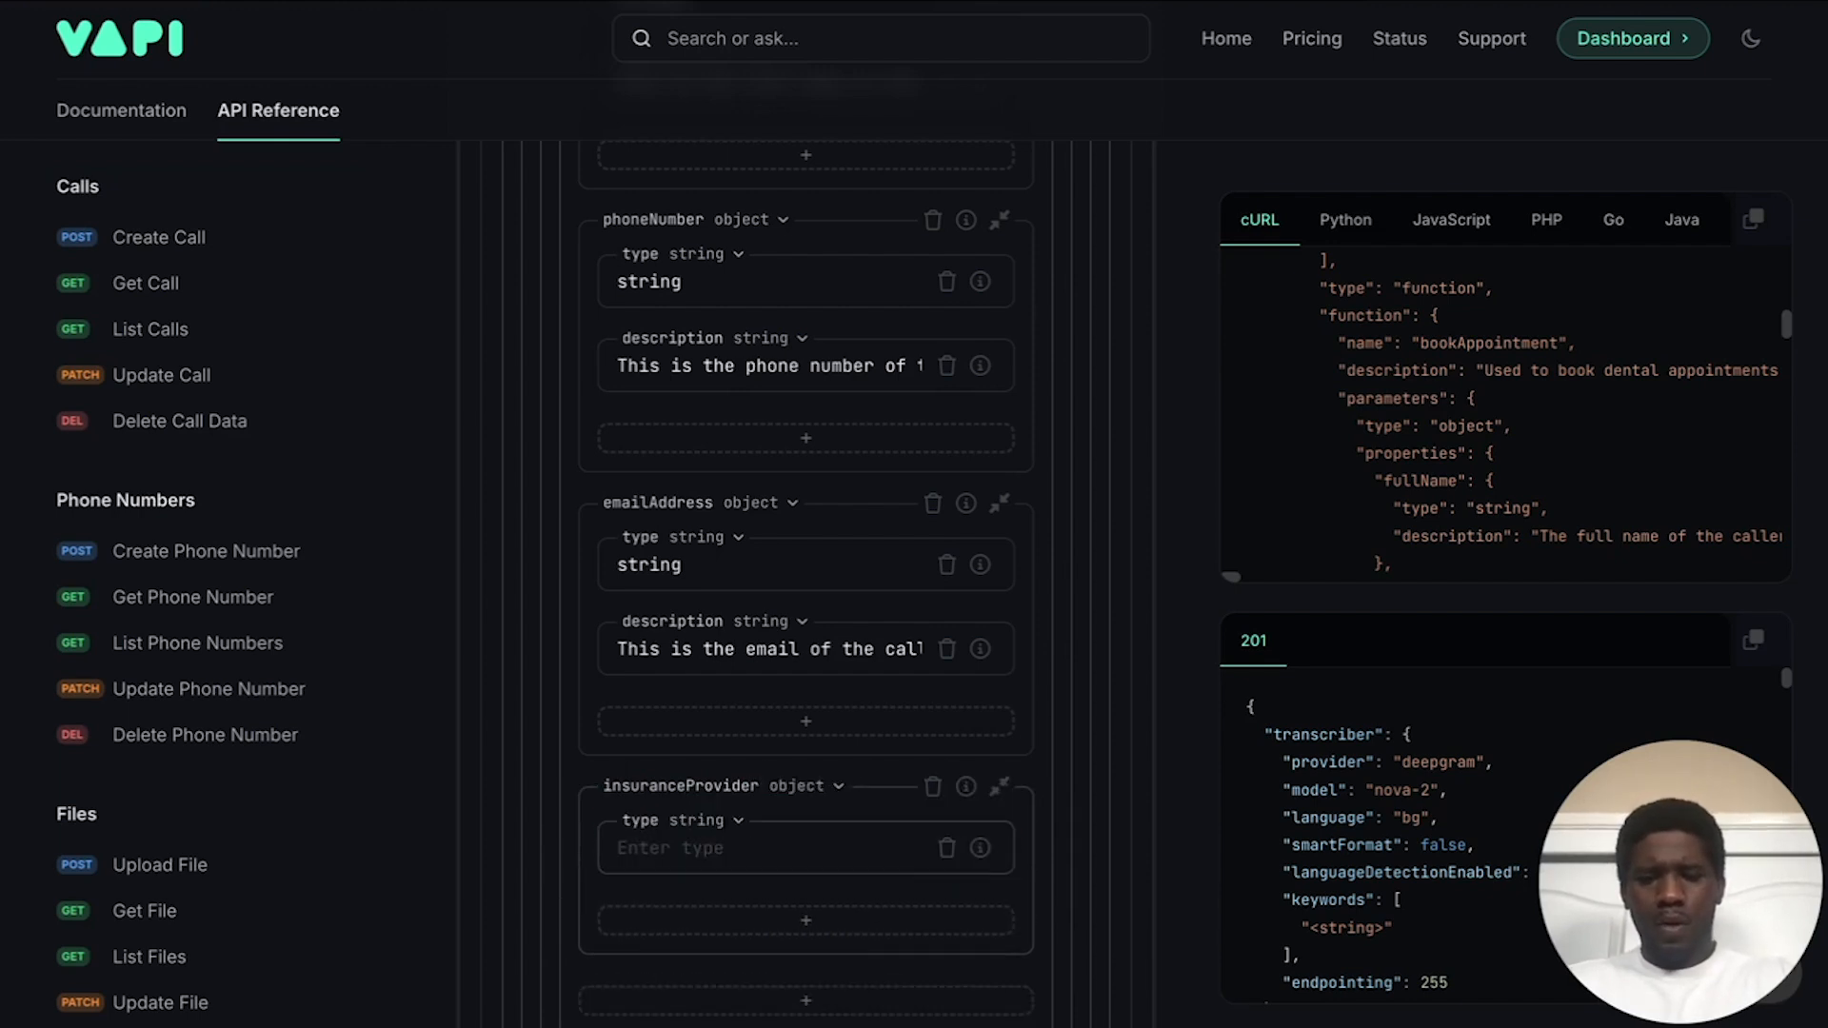
left_click(687, 845)
type("string")
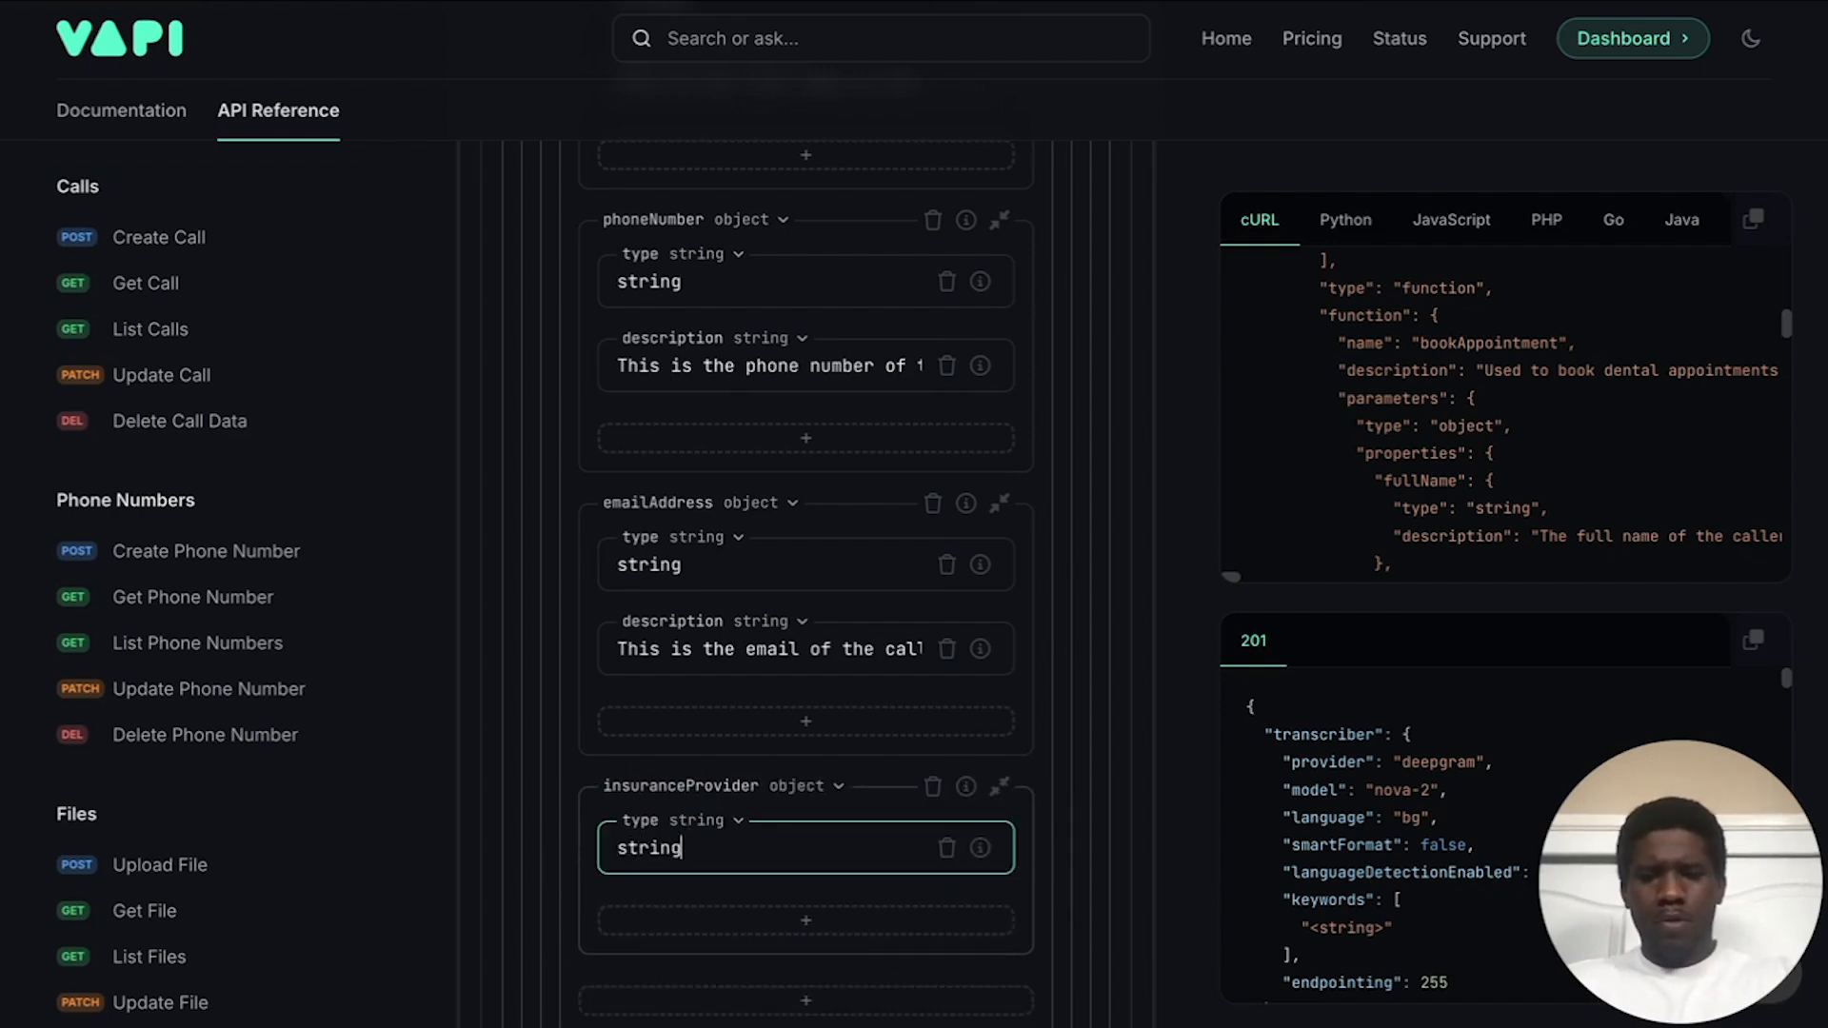
Step: Give insuranceProvider the description 'This is the insurance provider for the caller.'
left_click(688, 907)
type("desc")
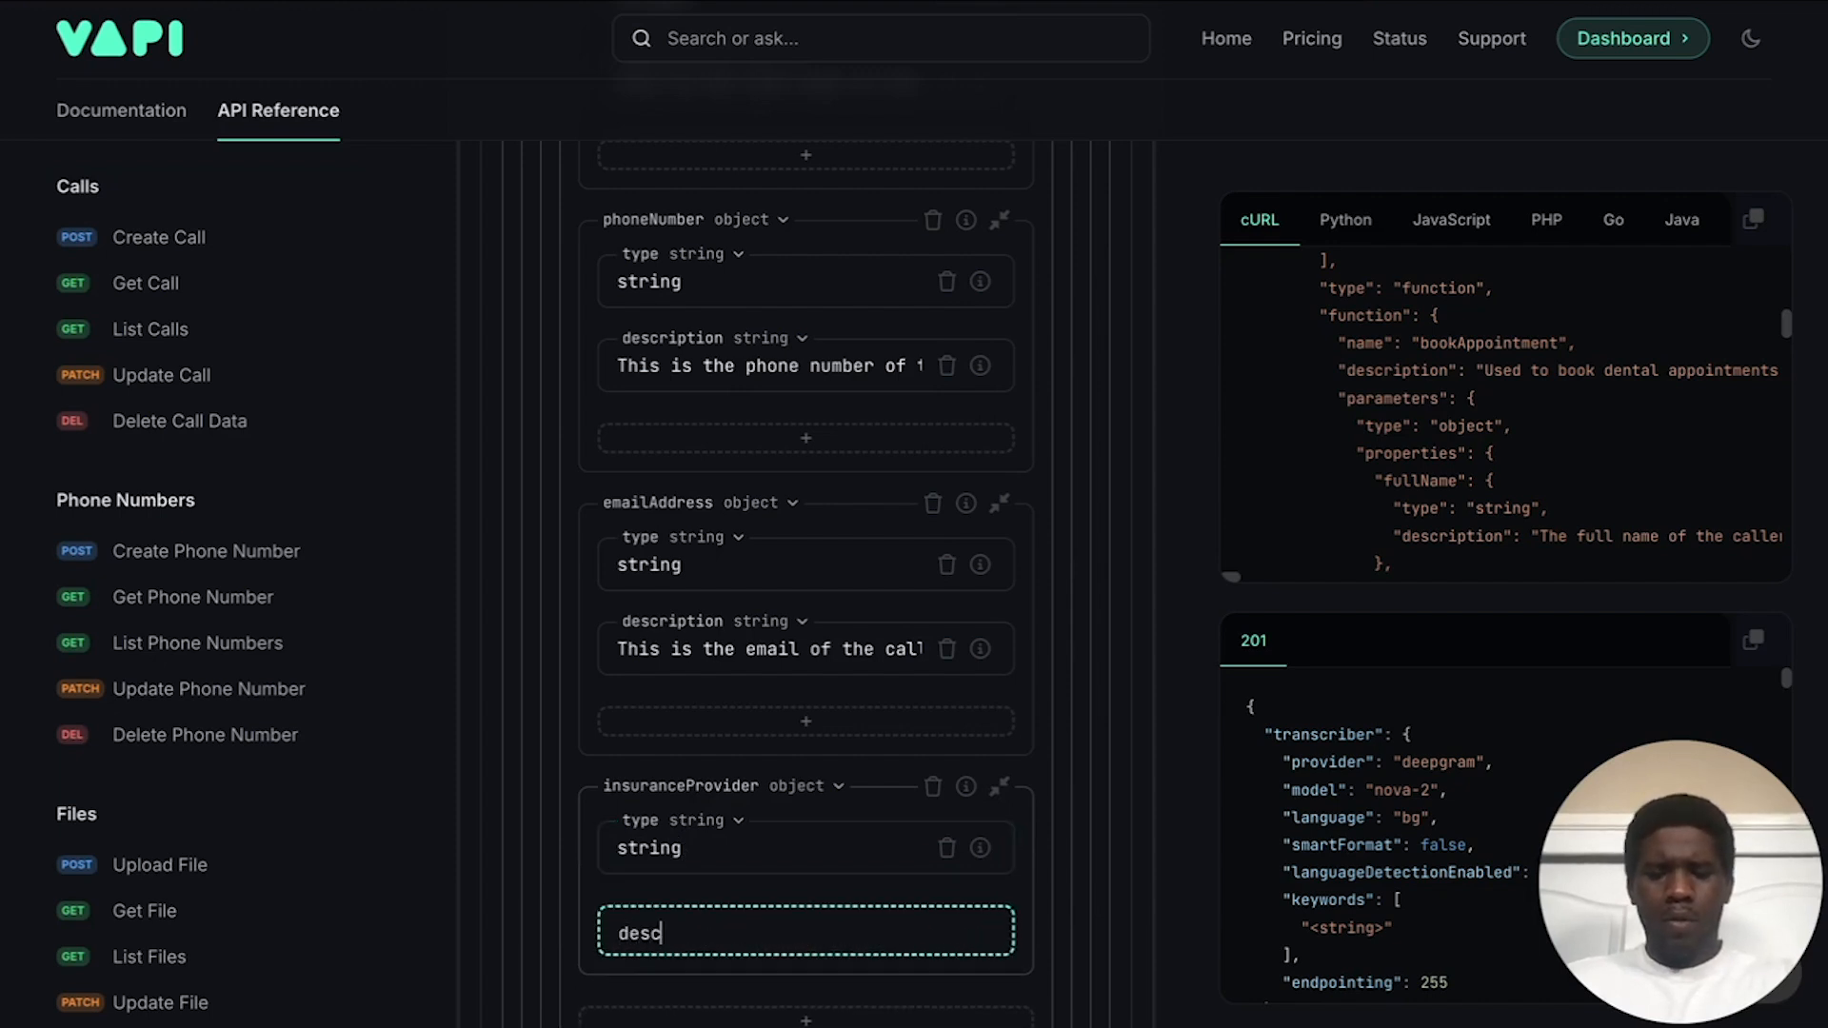
type("ription")
key("Return")
scroll(696, 817, "down", 2)
left_click(696, 817)
type("this is")
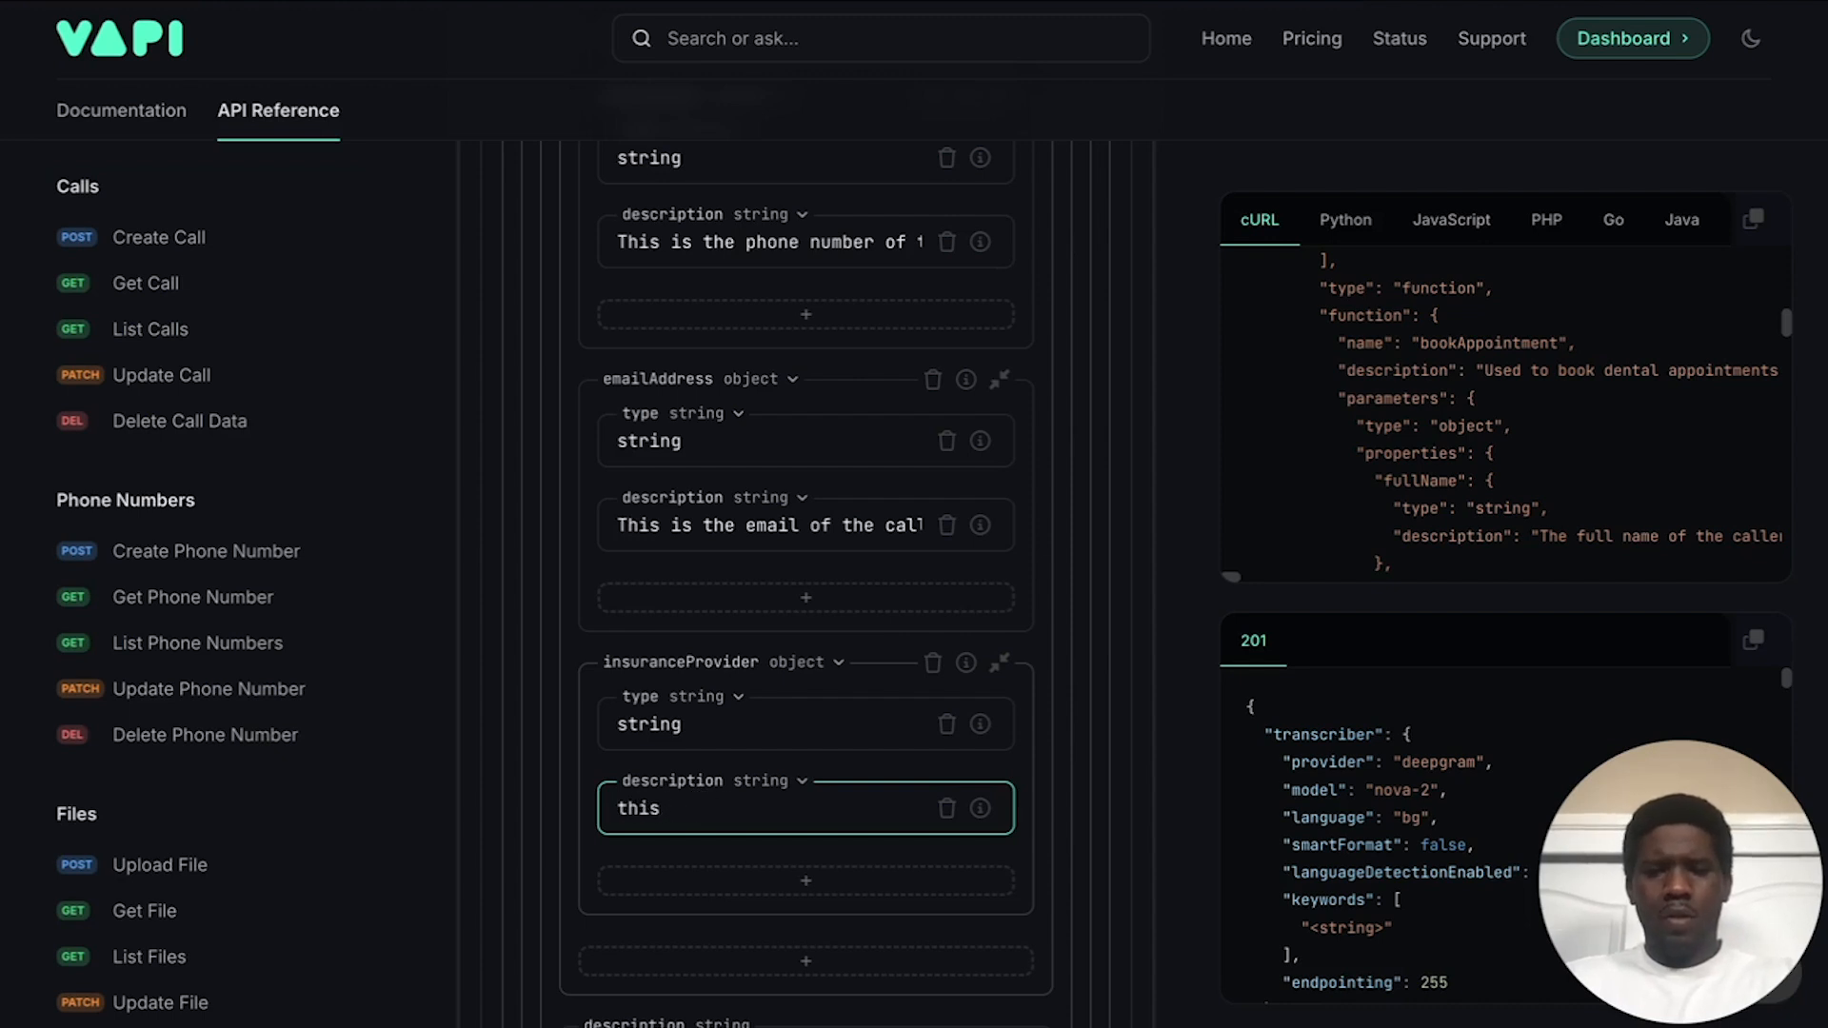
key("BackSpace")
key("BackSpace")
type("This is t")
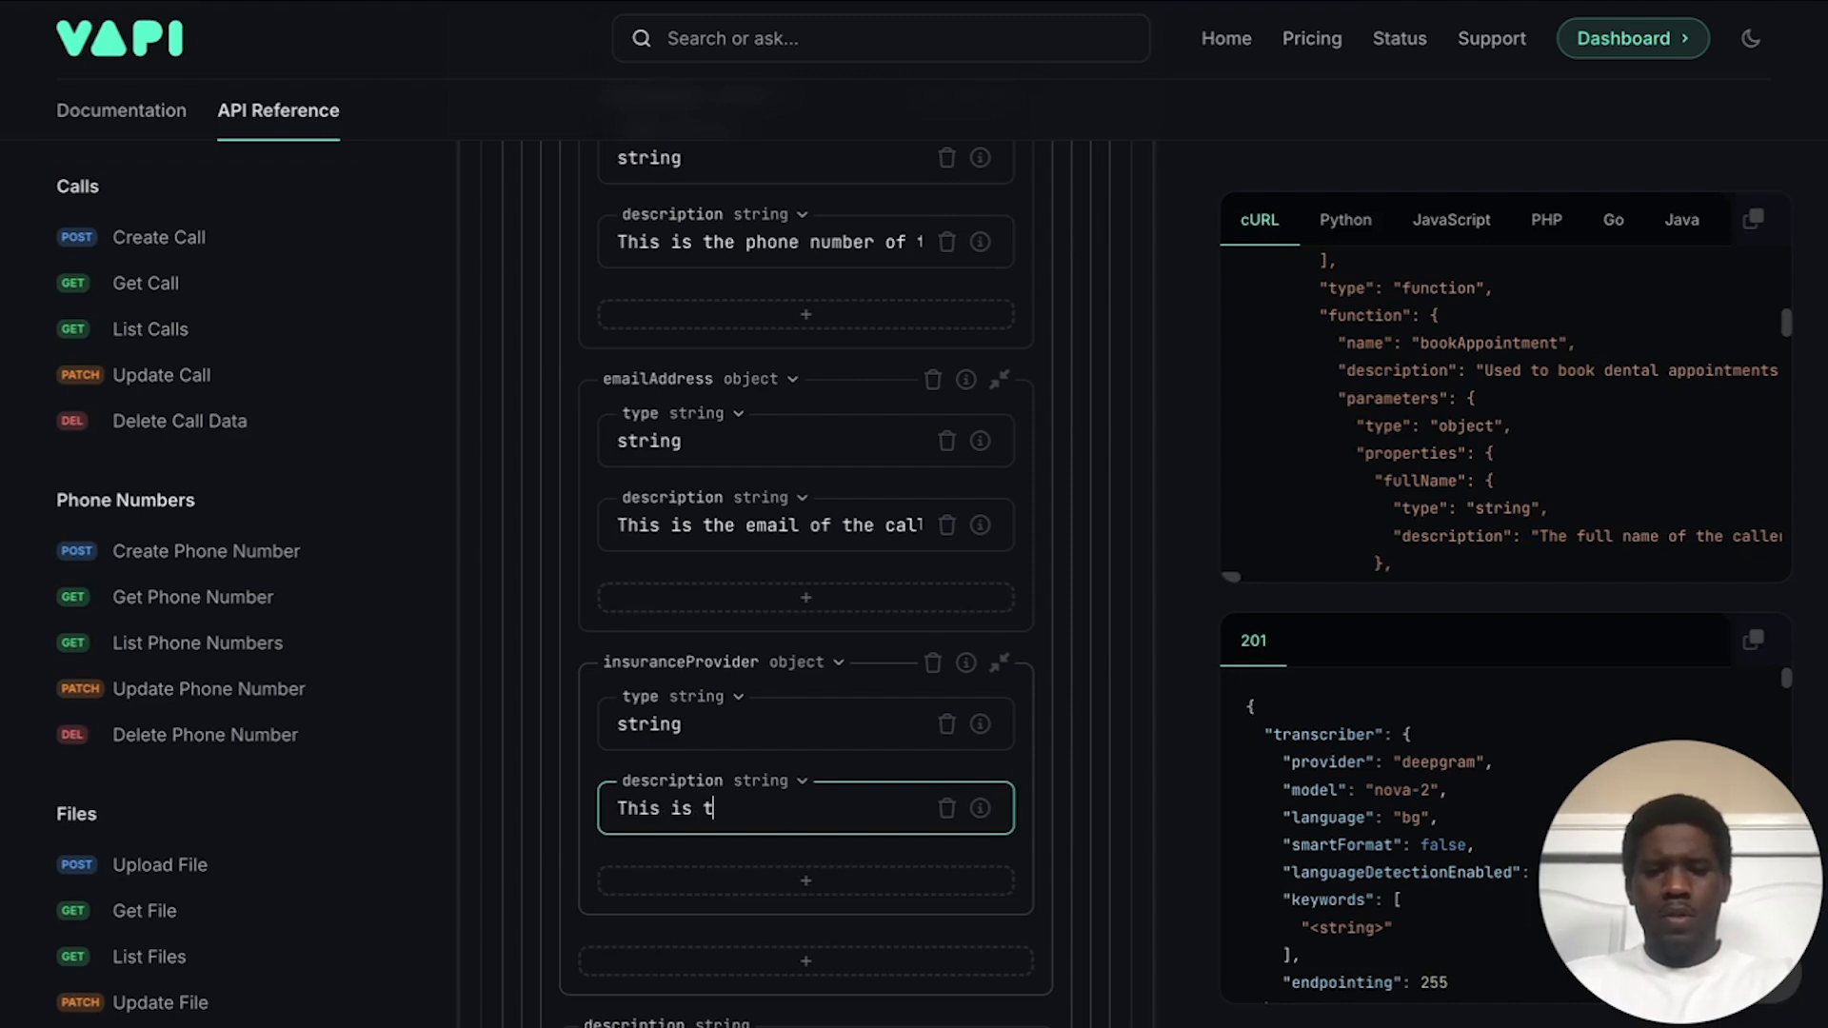
type("he insurance provider of the")
key("BackSpace")
key("BackSpace")
key("BackSpace")
key("BackSpace")
key("BackSpace")
key("BackSpace")
key("BackSpace")
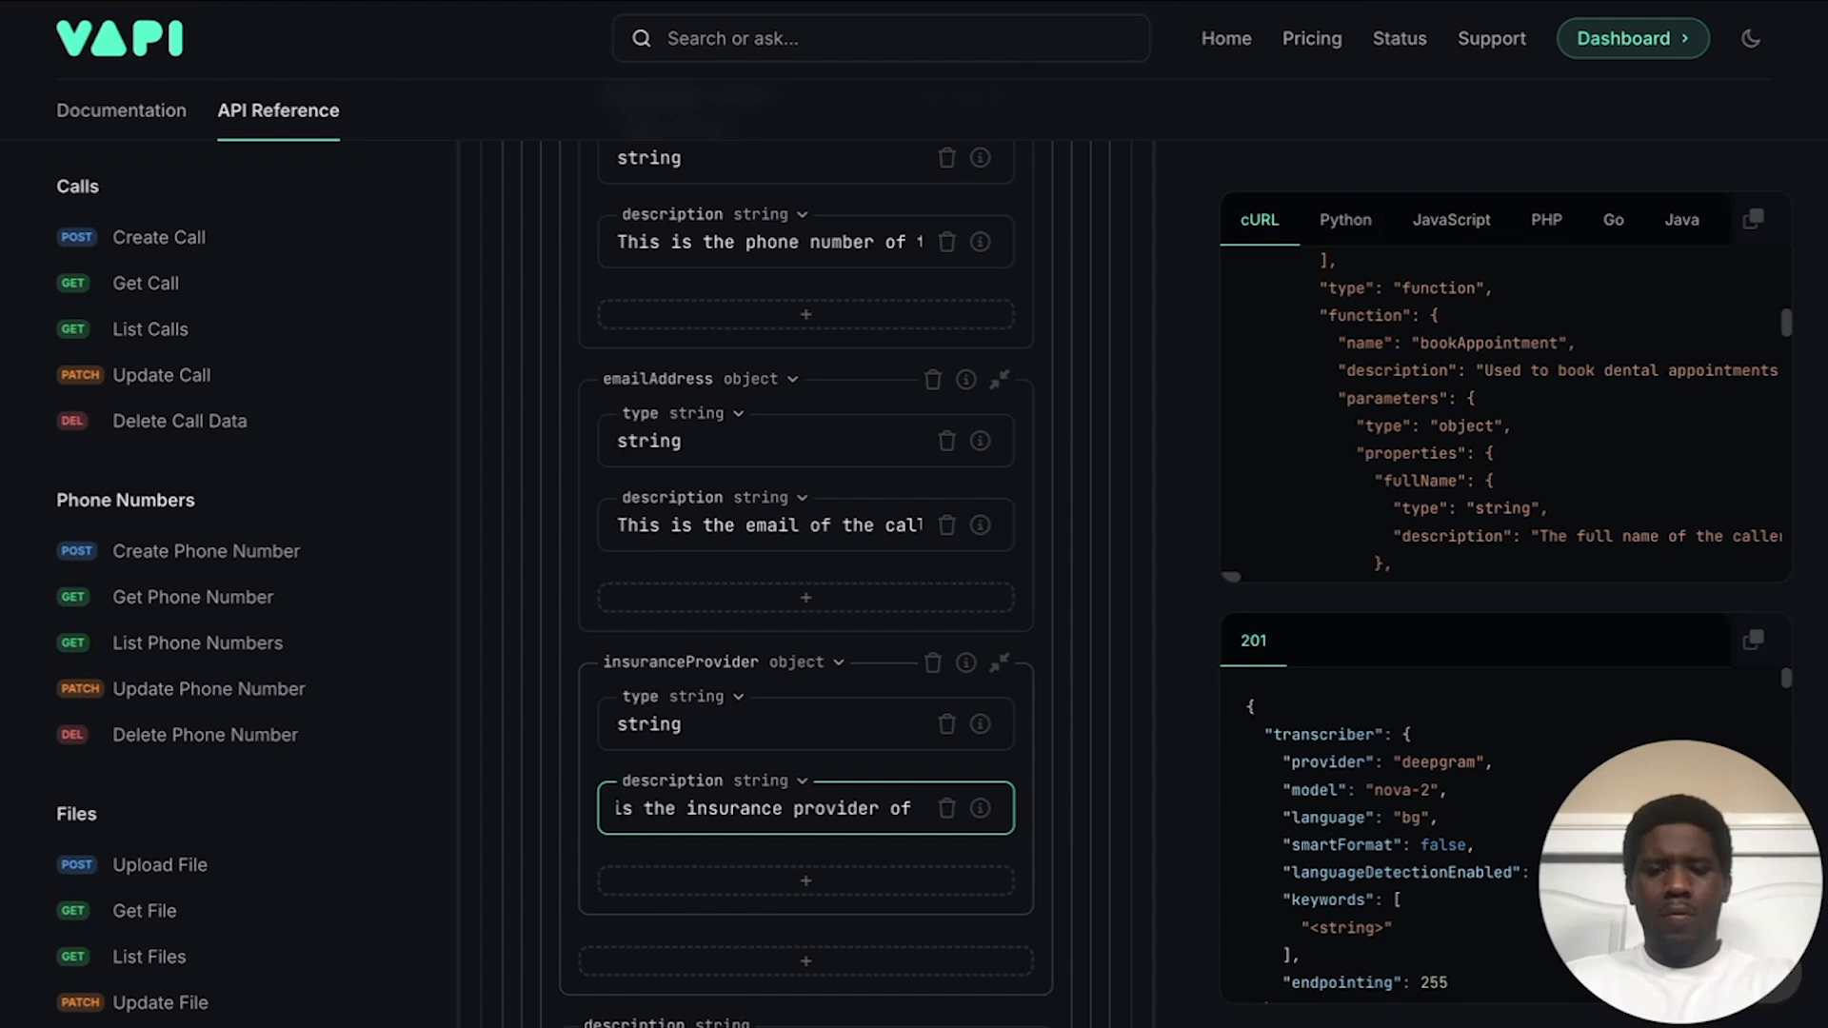
type("for the caller.")
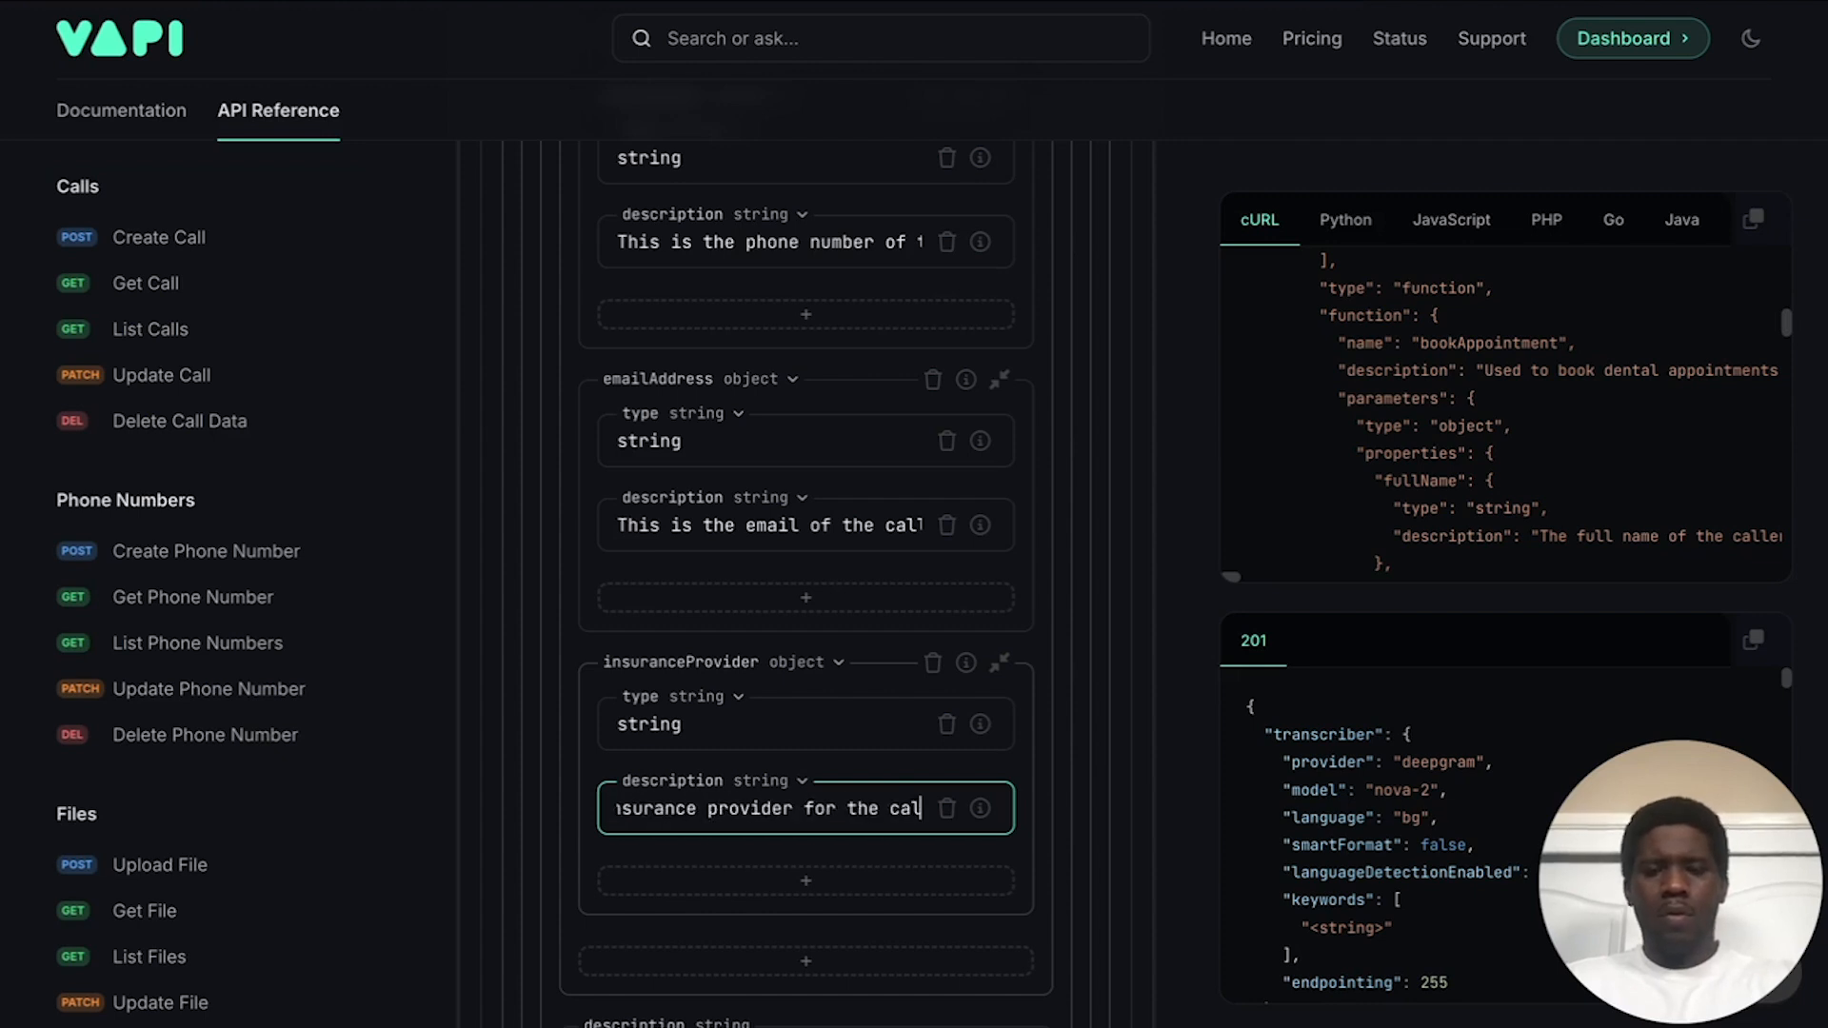
left_click(840, 778)
scroll(843, 771, "down", 2)
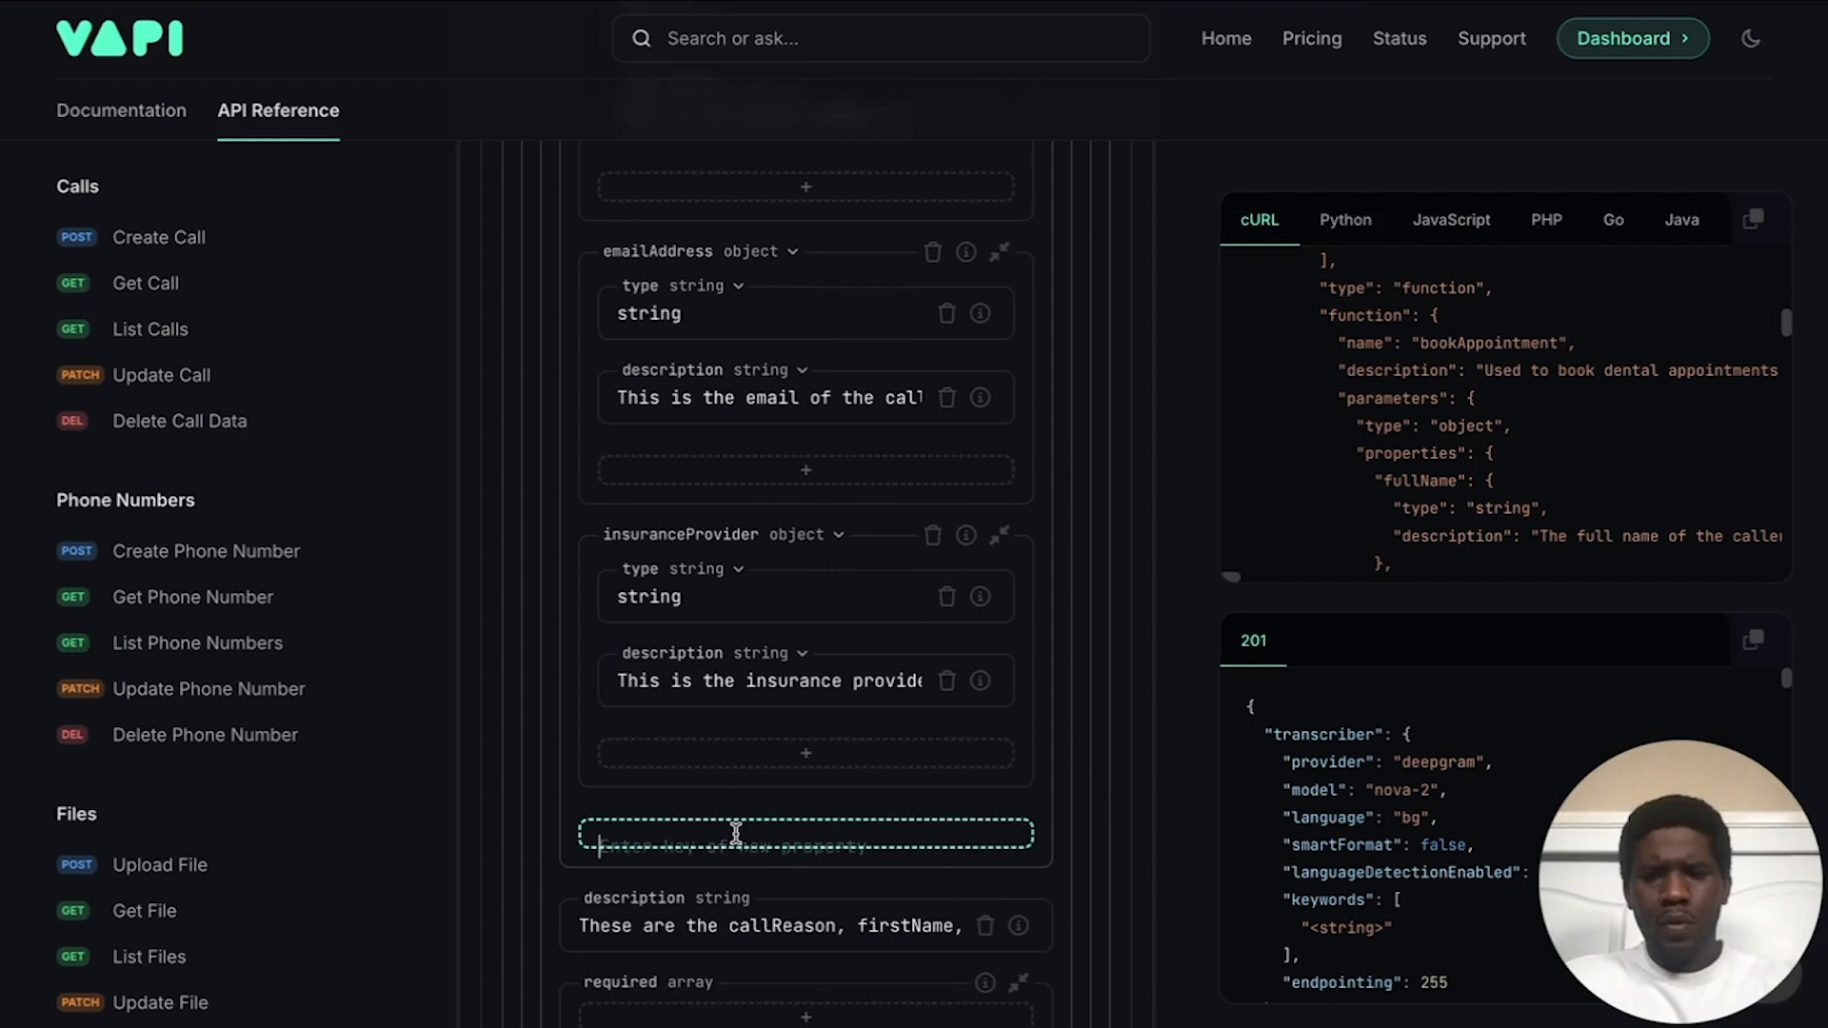
Step: Add a callReason object parameter whose type property is string
left_click(738, 842)
type("c")
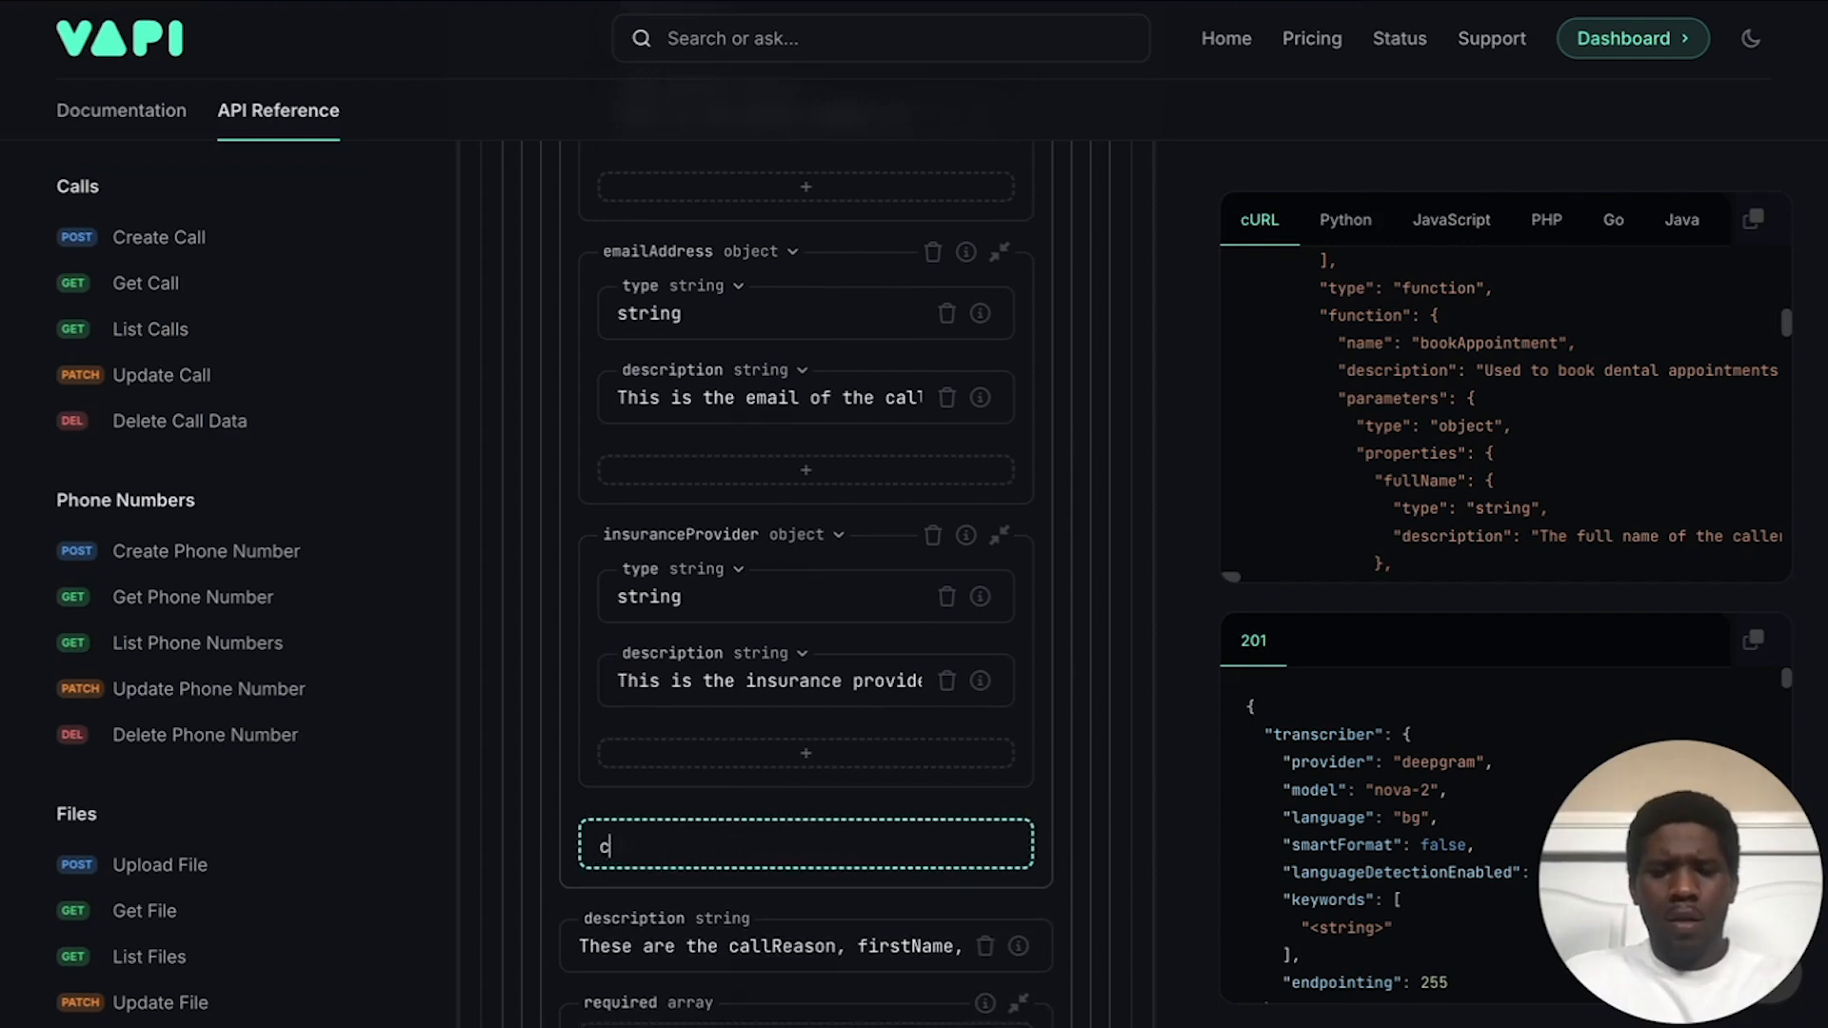
type("allReason")
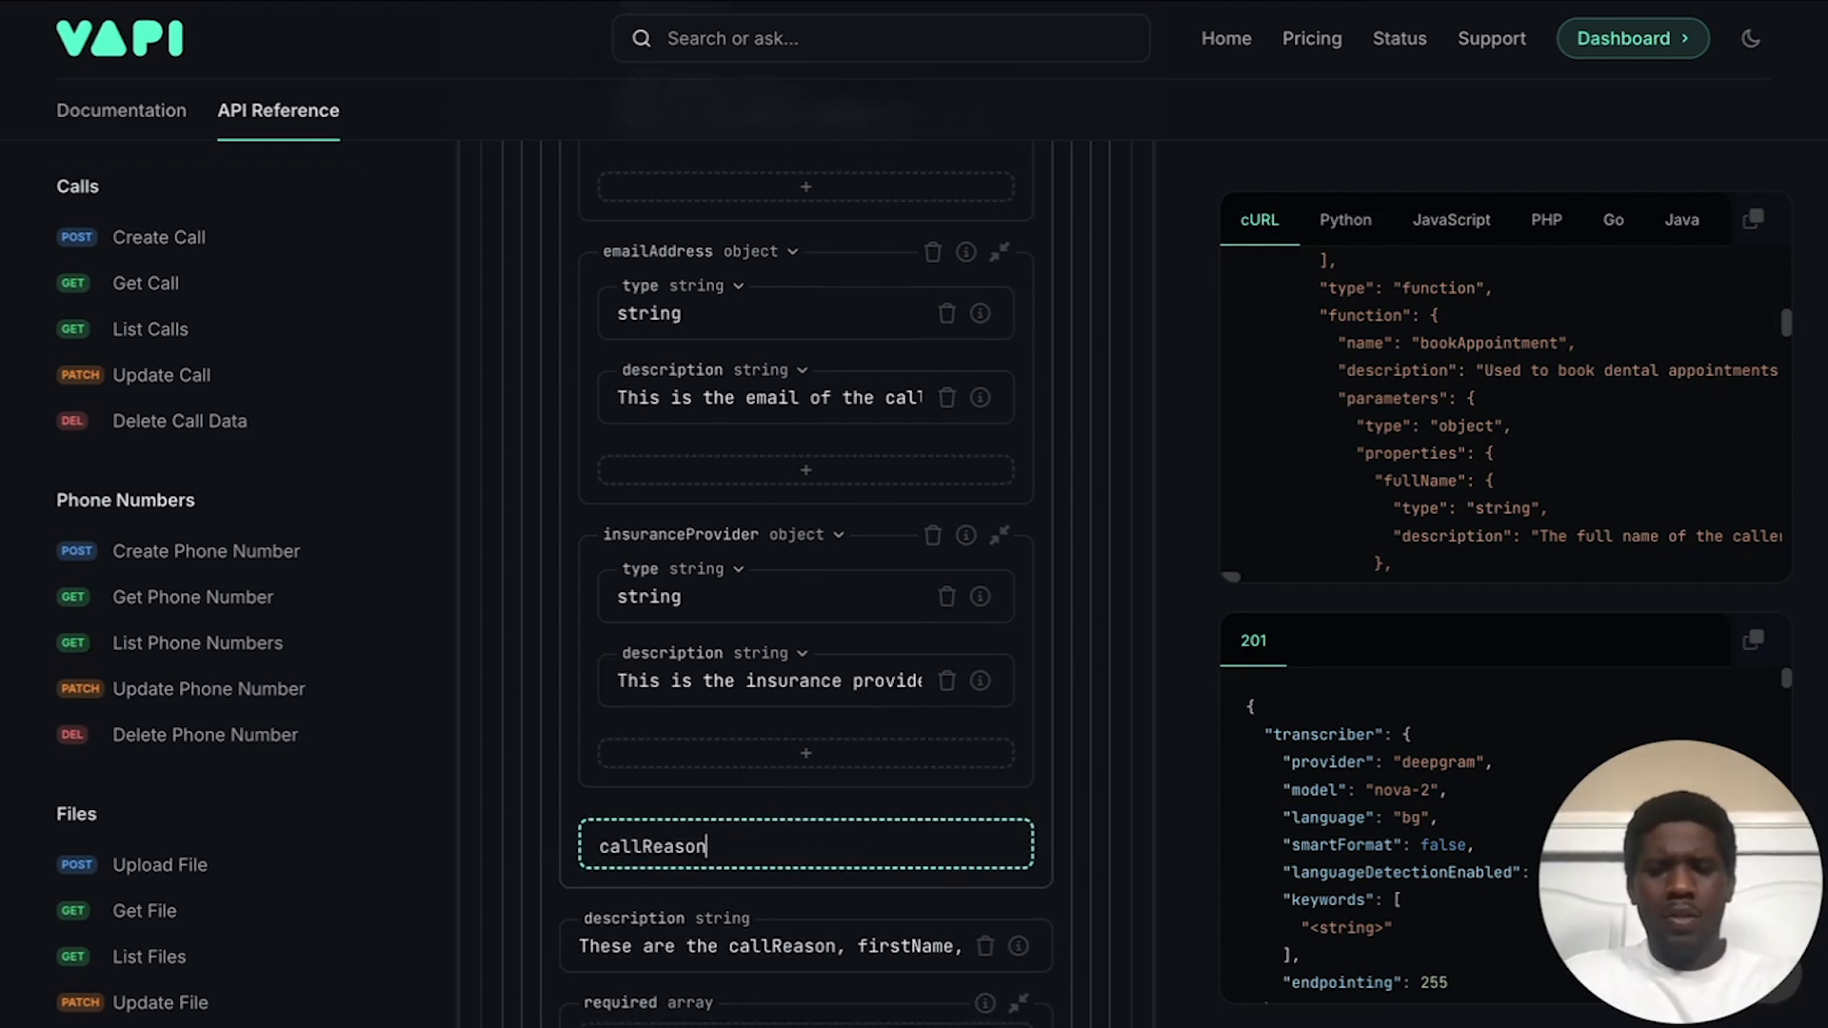
key("Return")
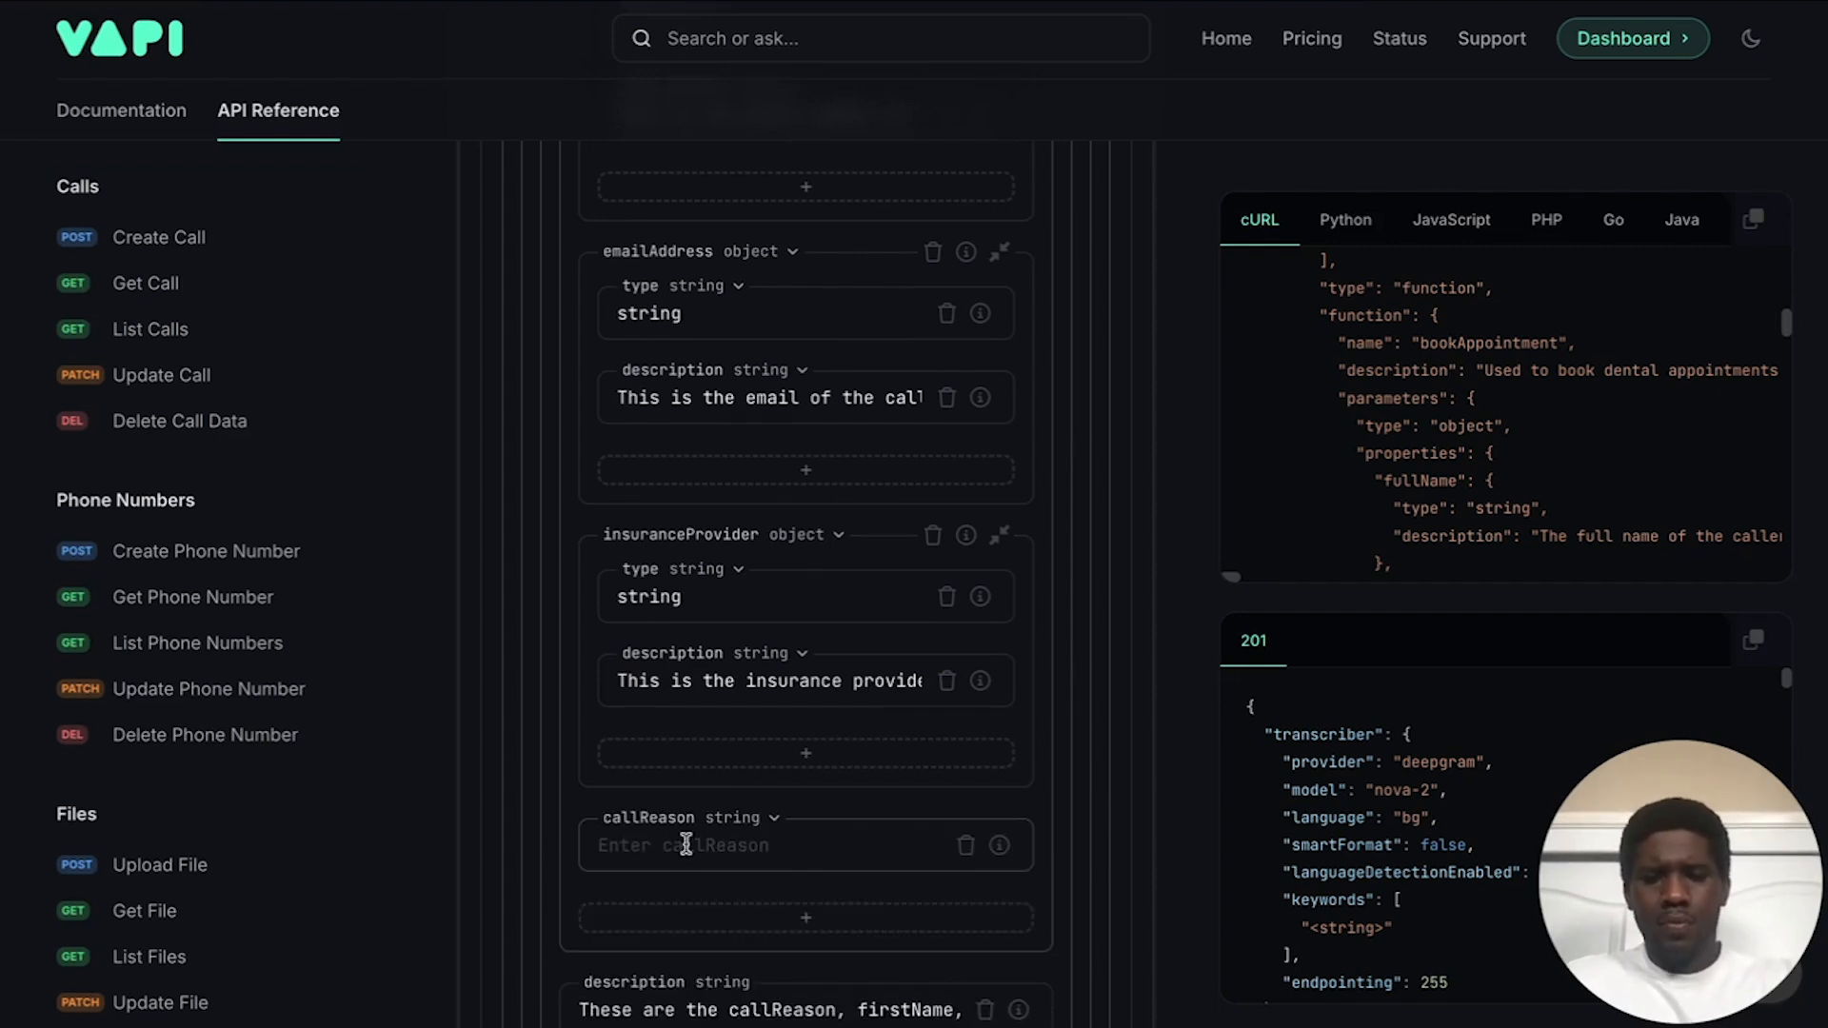
left_click(757, 822)
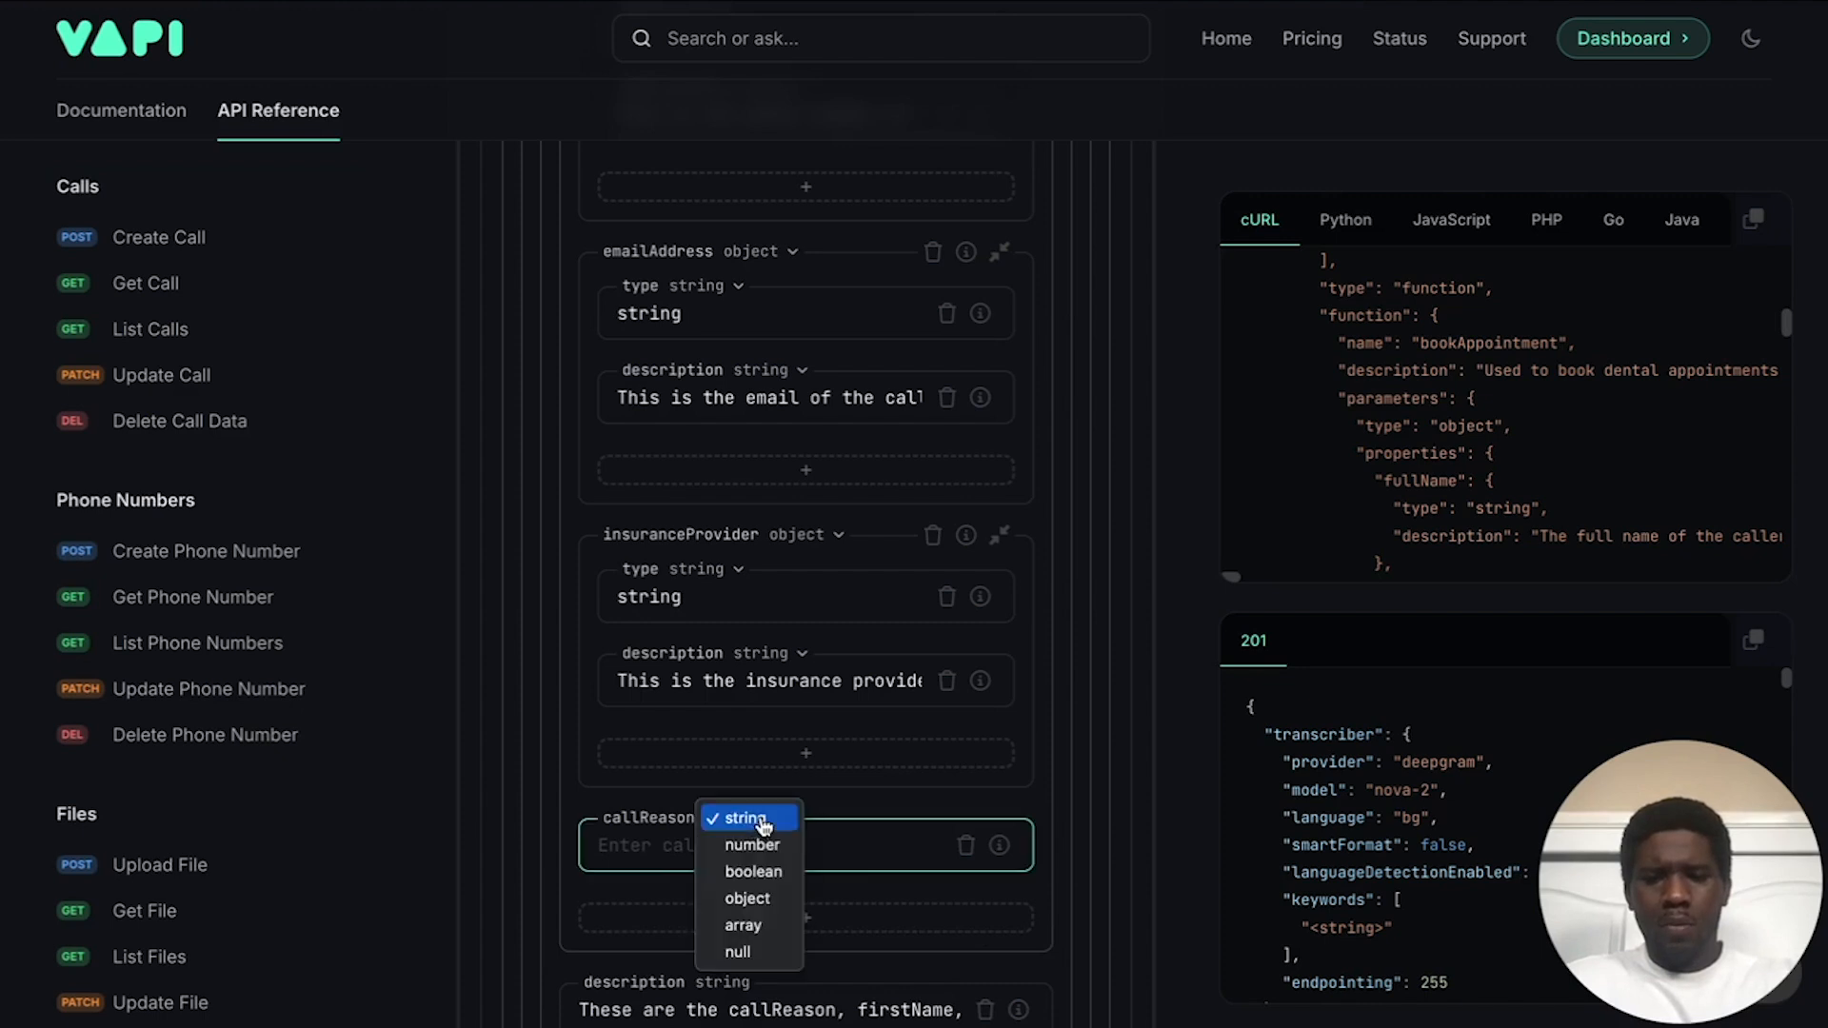
left_click(755, 900)
left_click(710, 846)
type("type")
key("Return")
scroll(715, 816, "down", 1)
left_click(709, 788)
type("string")
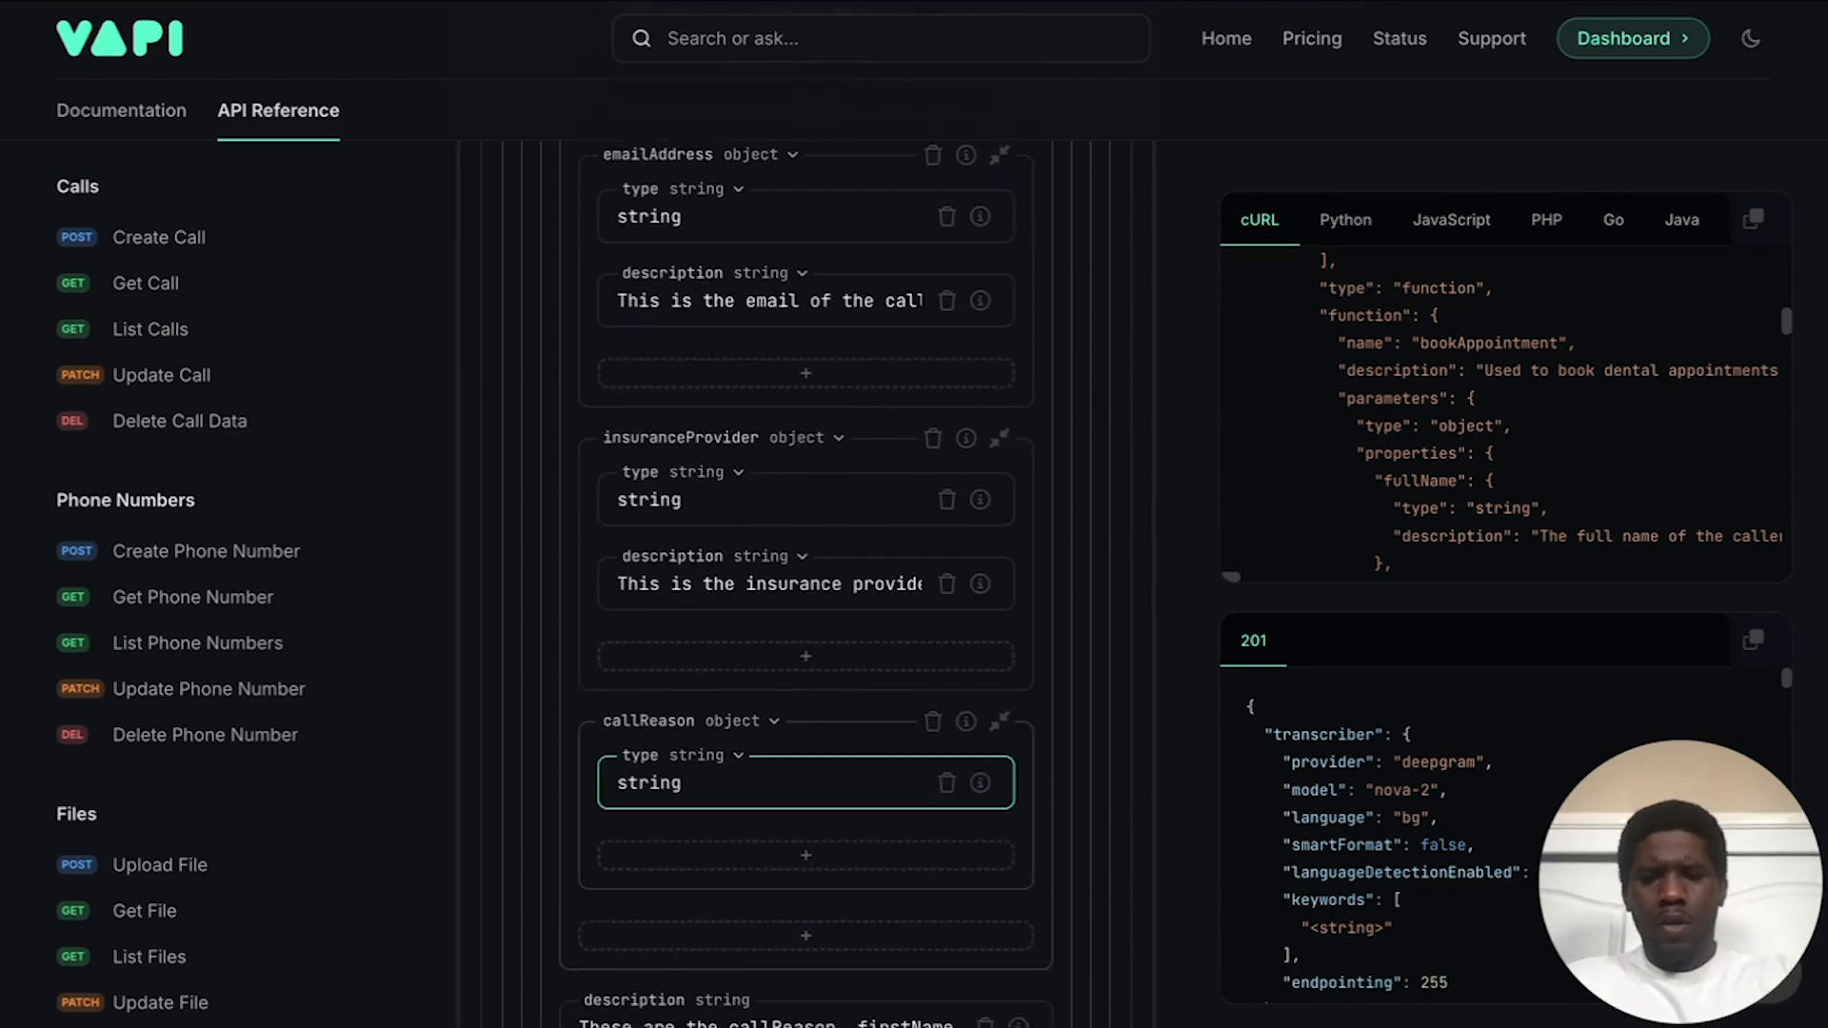
Step: Start callReason's description: 'This is the call reason of the call. Should only be one or a combination of: (Book'
left_click(705, 856)
type("descriptio")
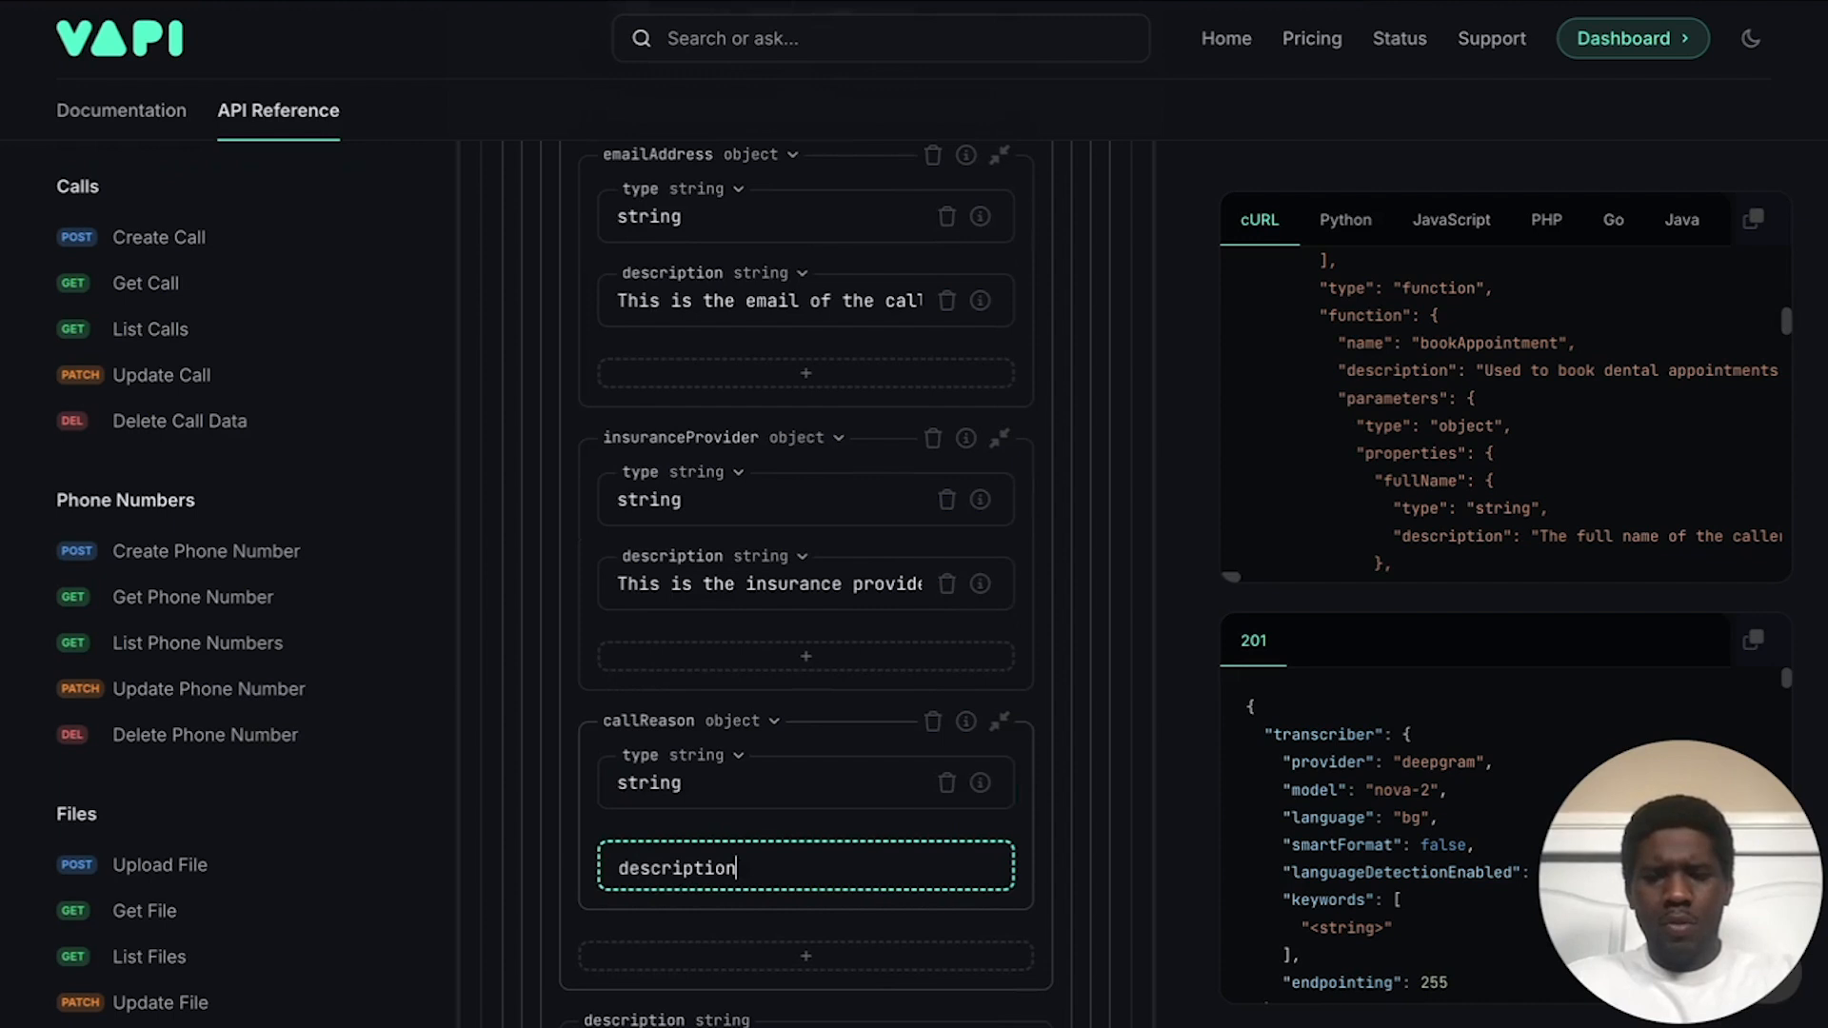
type("n")
key("Return")
type("th")
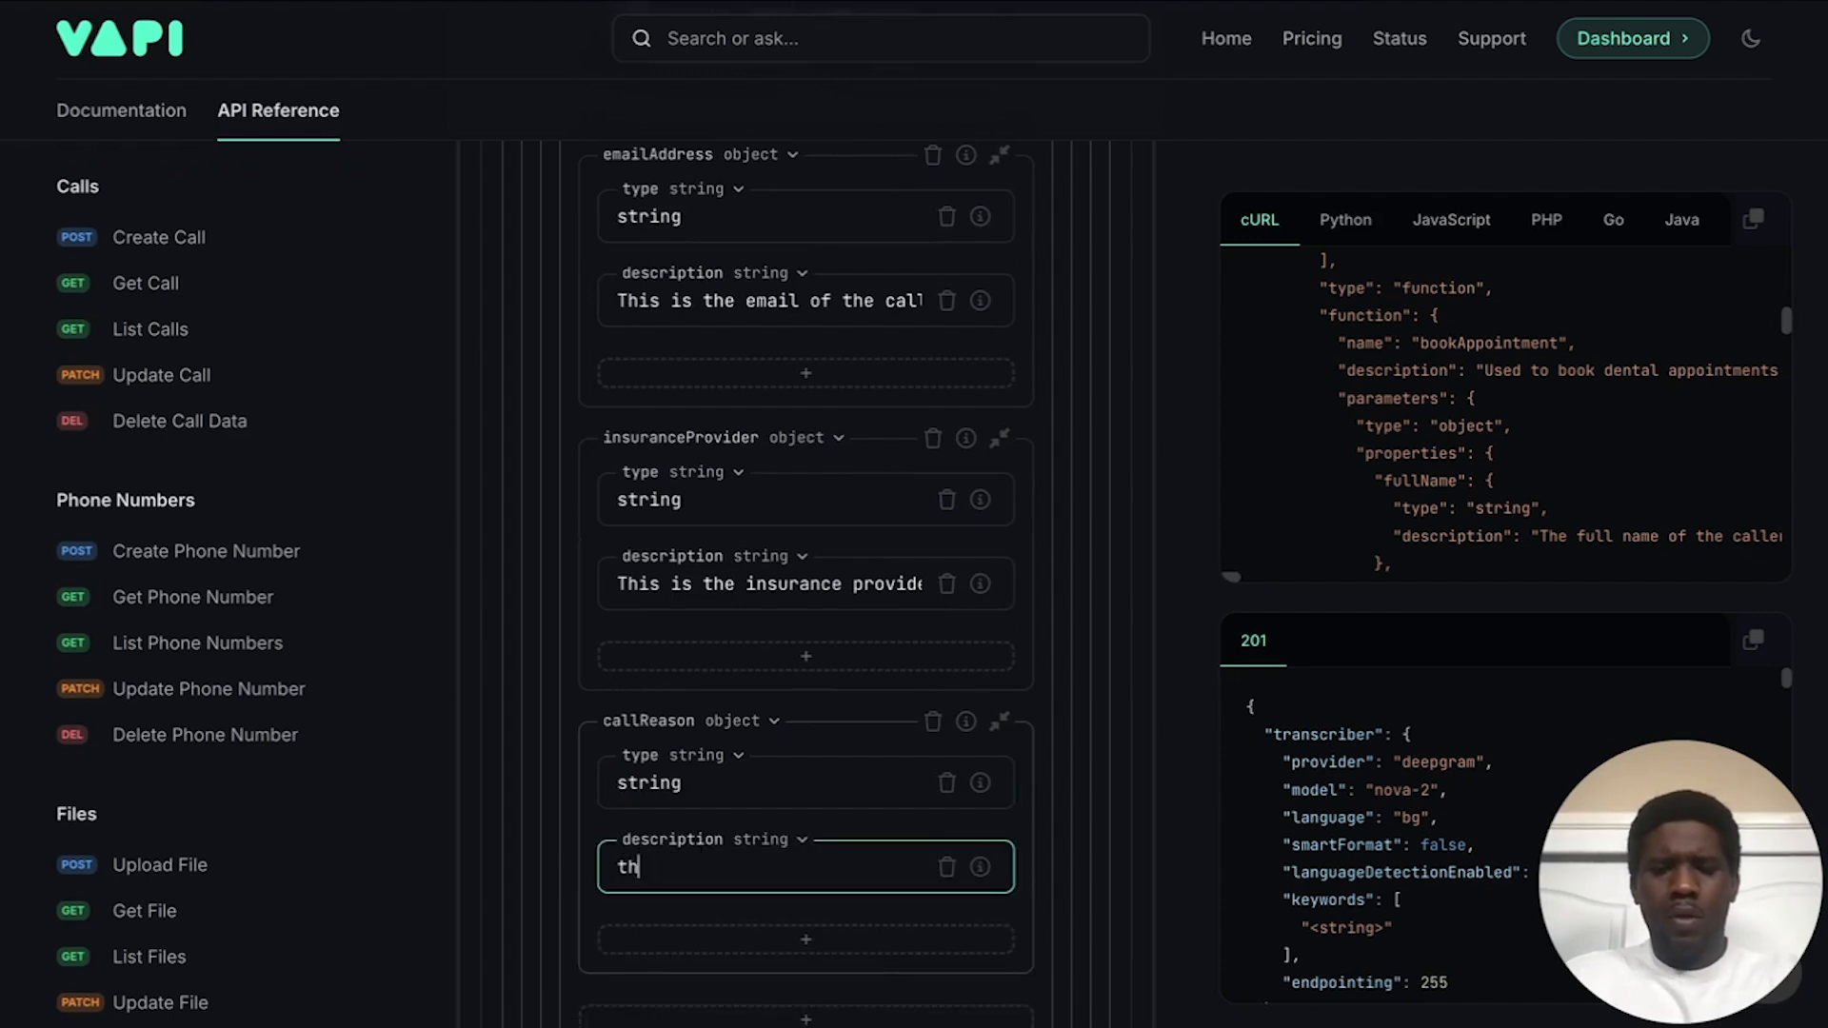
type("i")
key("BackSpace")
key("BackSpace")
key("BackSpace")
type("This is the call")
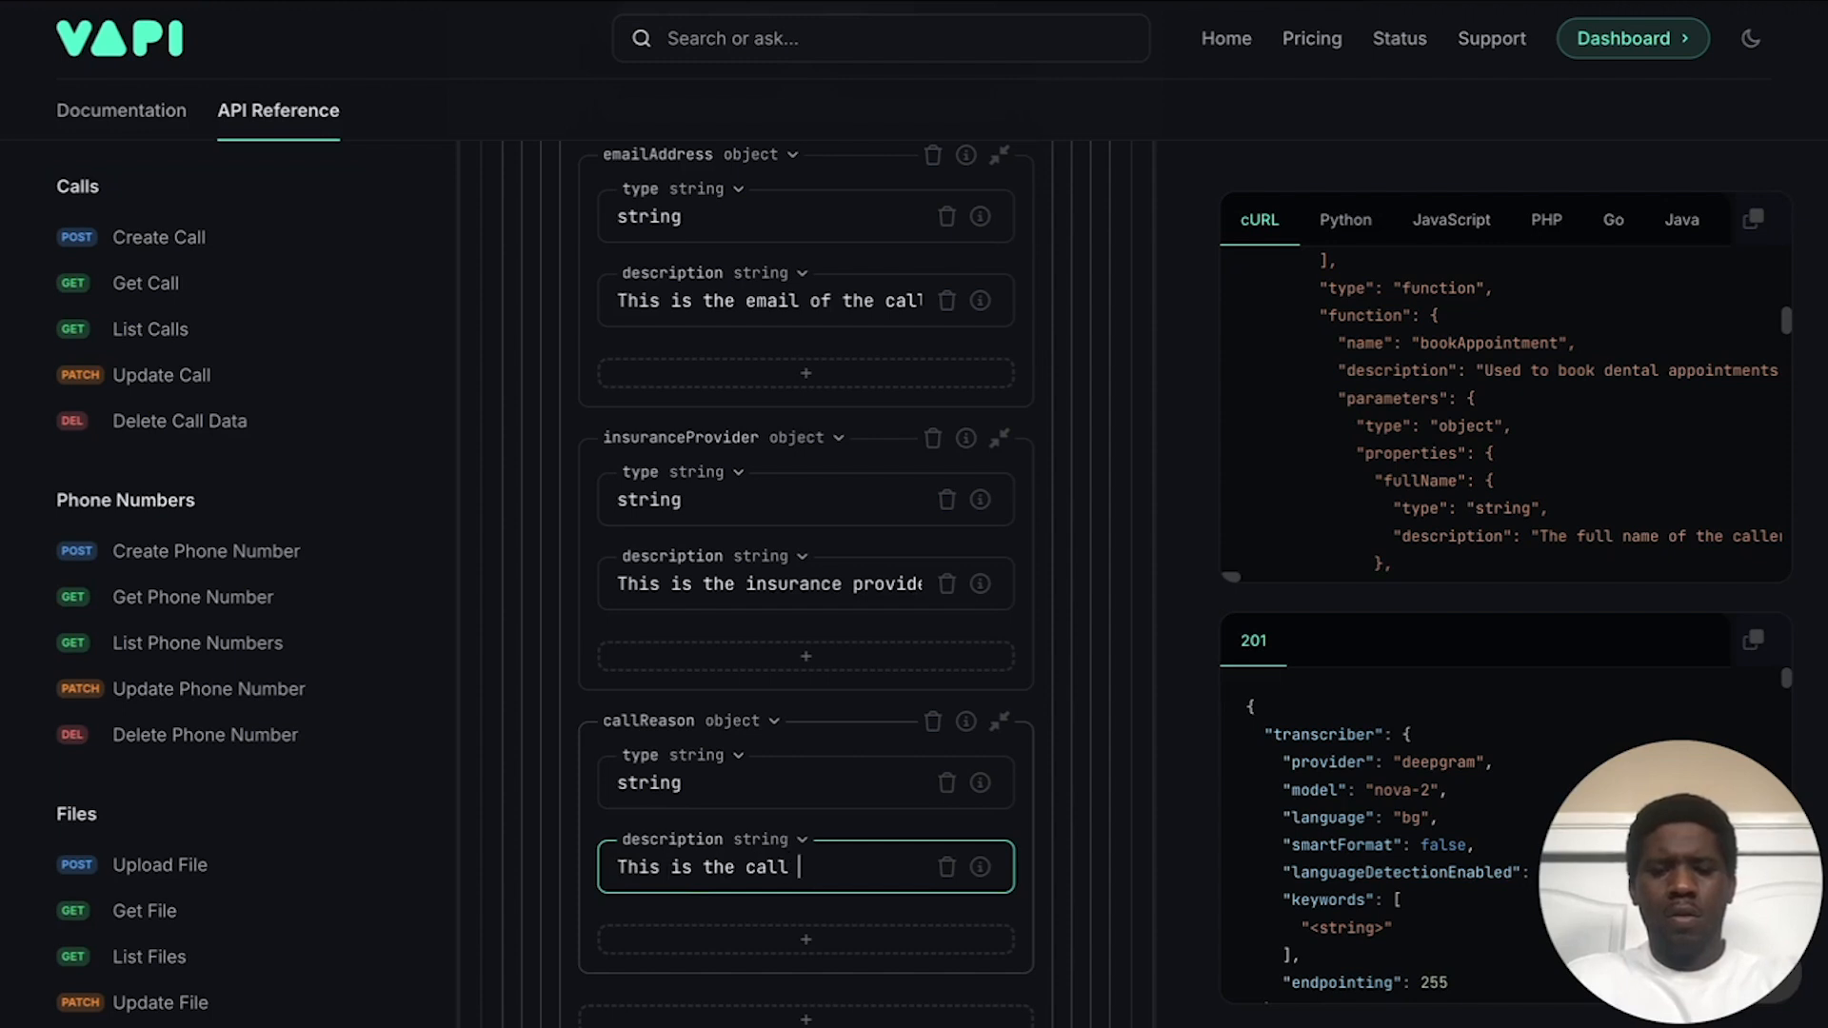
type(" reason")
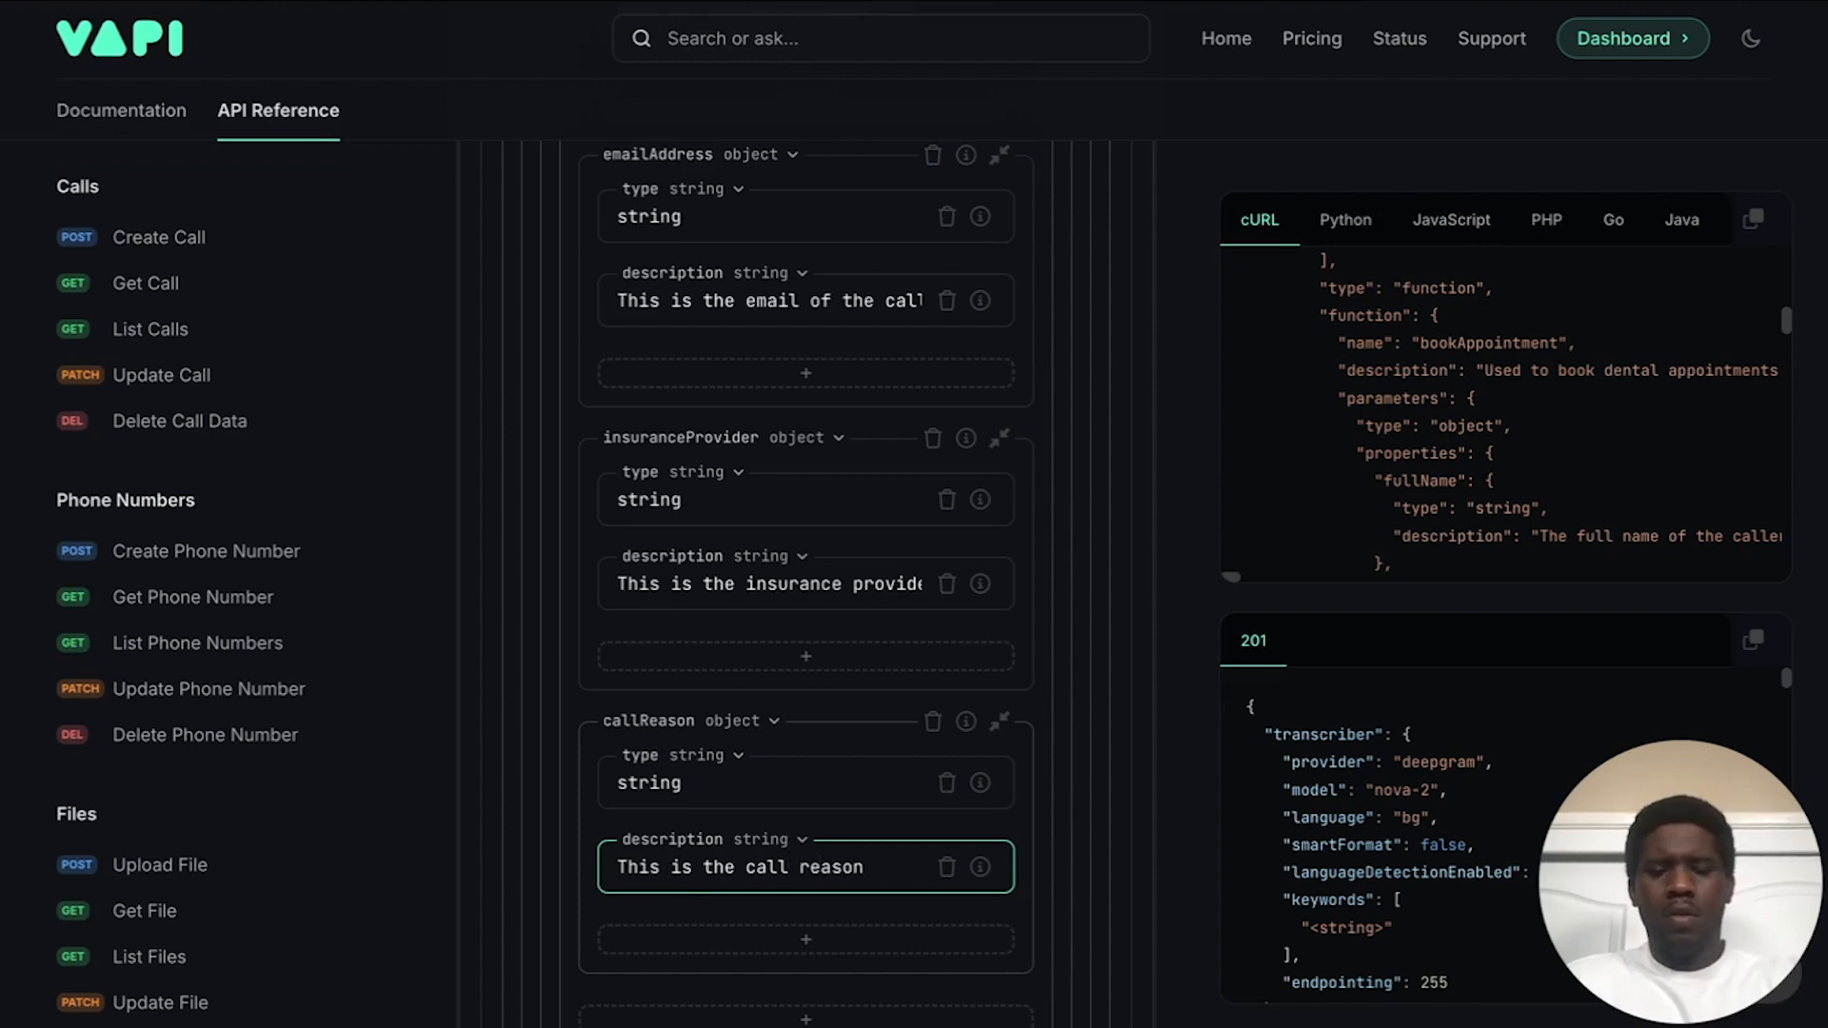
type(" of the call. Should only be a")
key("BackSpace")
key("BackSpace")
type("one or a combination of")
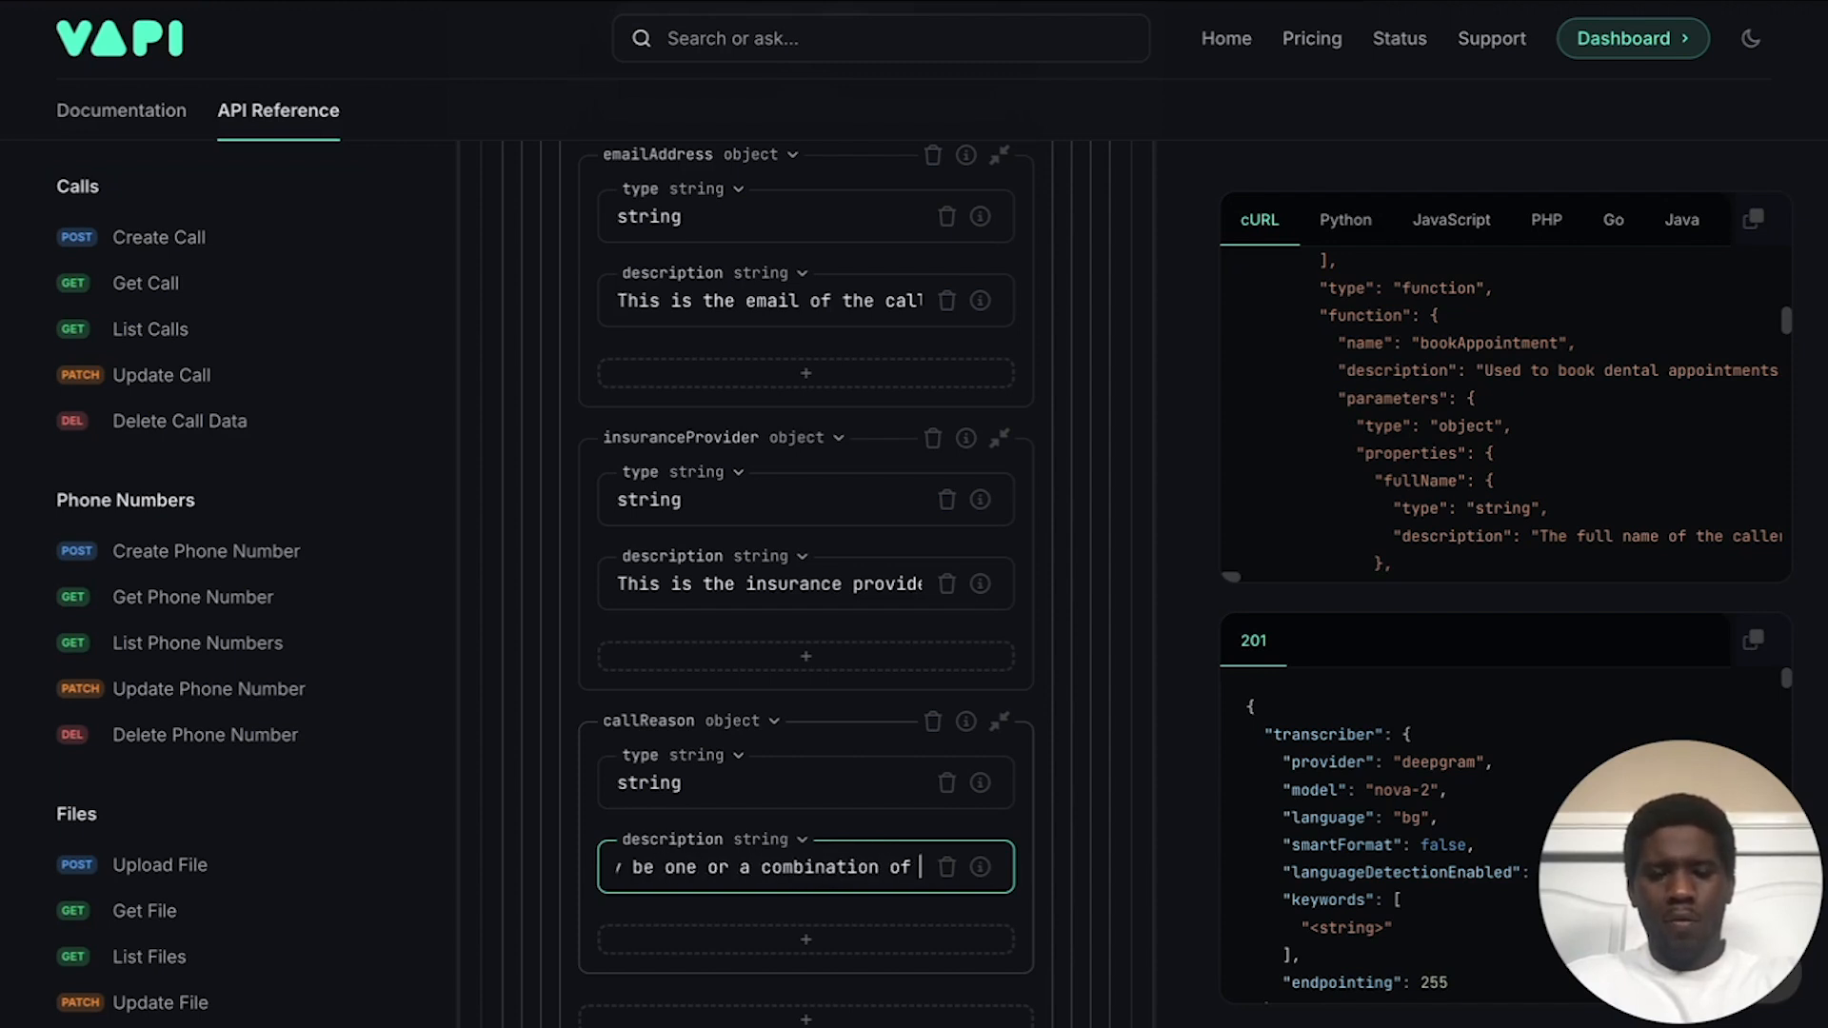
key("BackSpace")
type(": (")
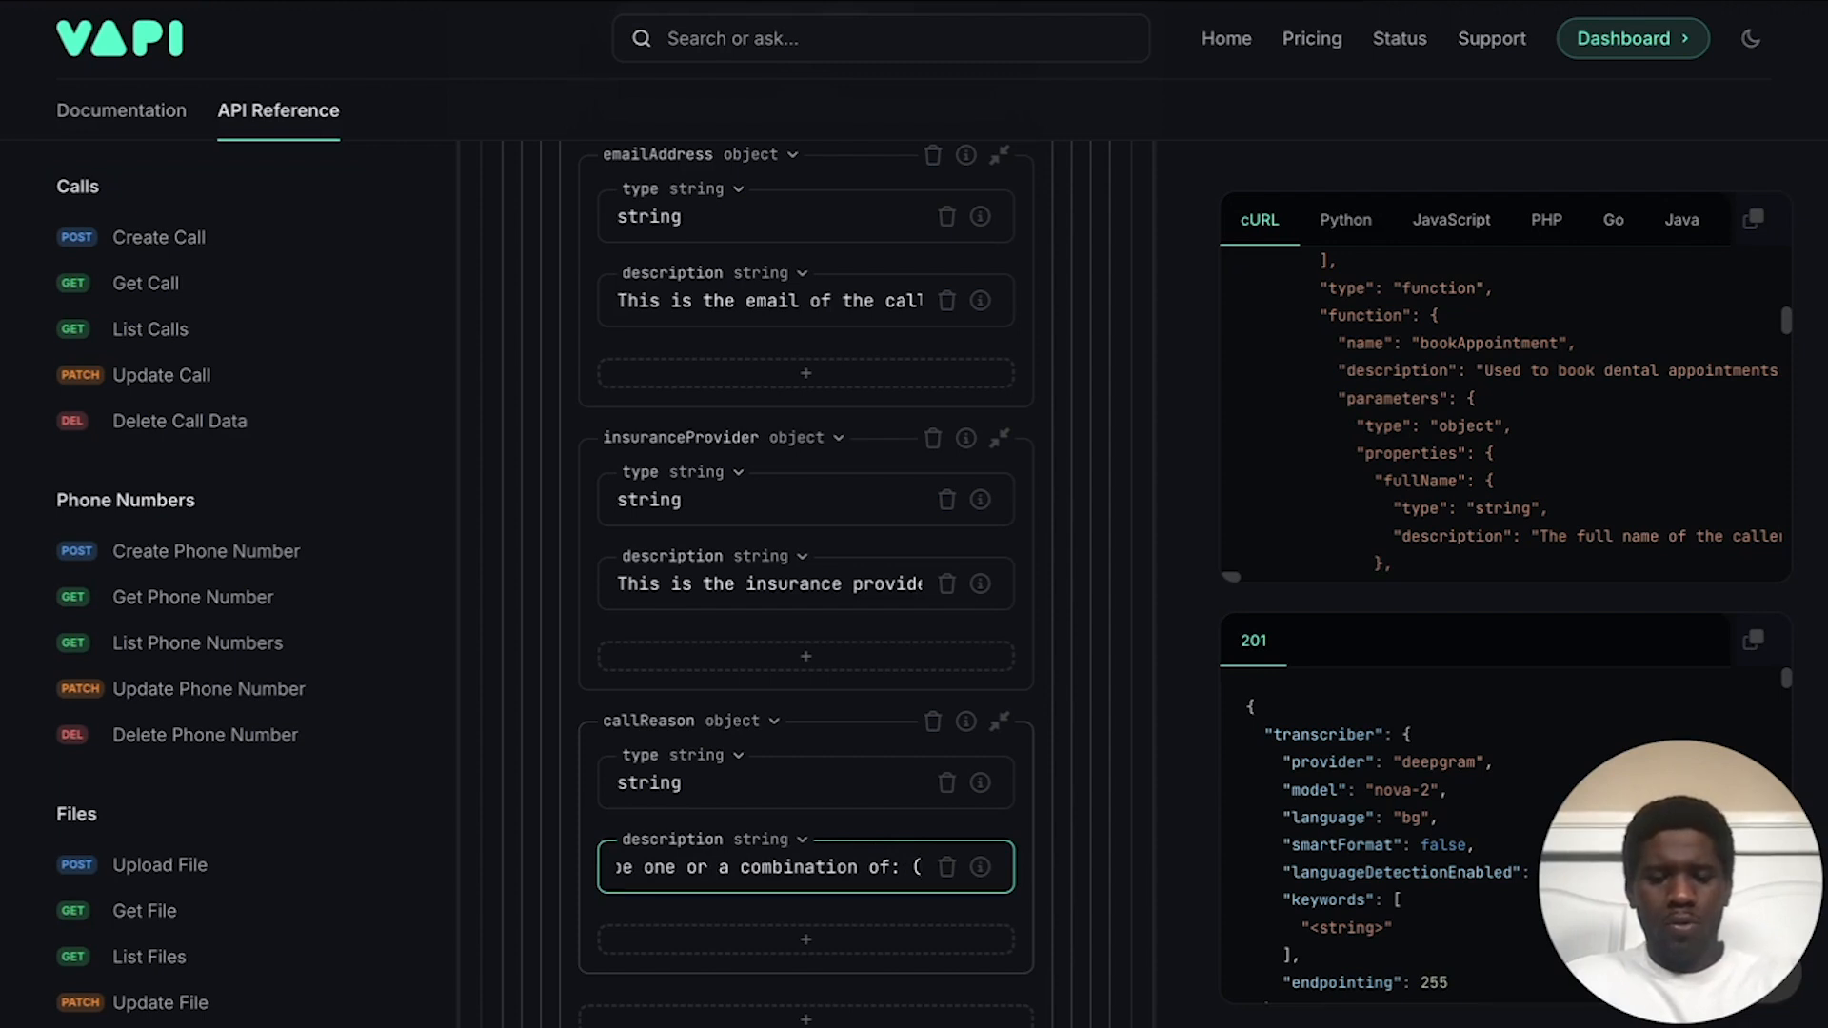
type("Book")
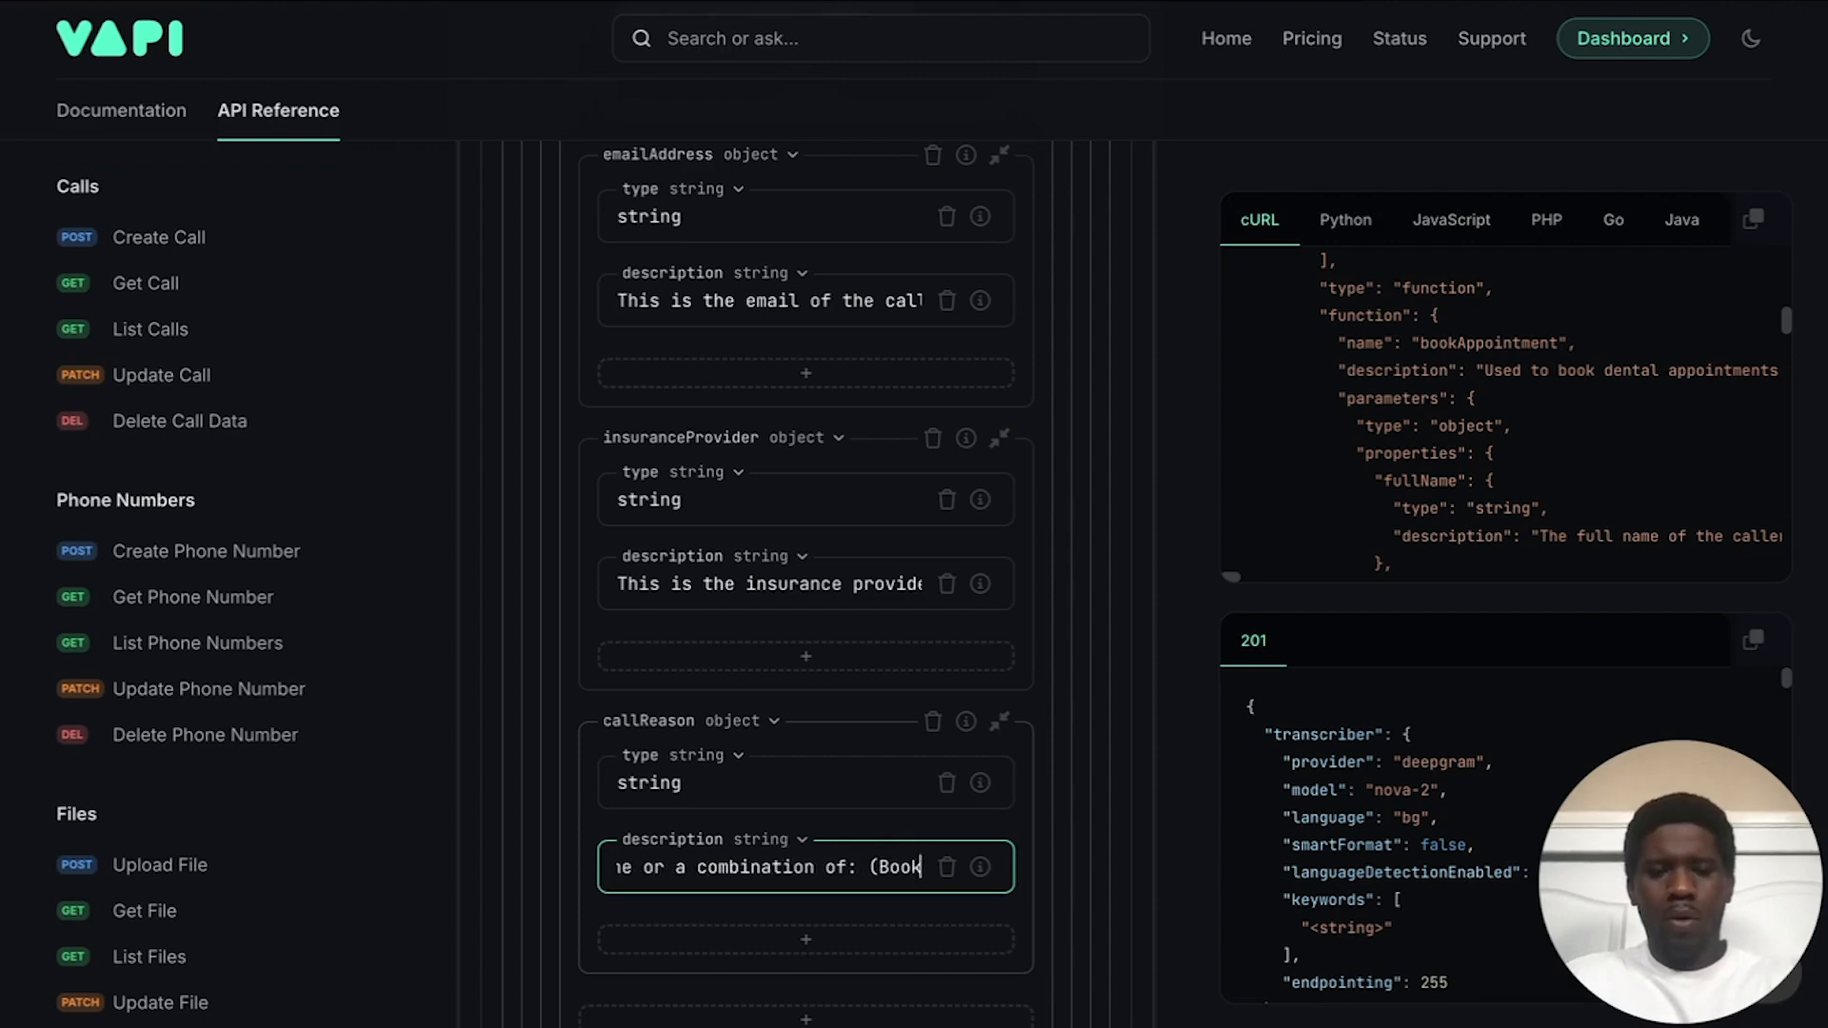
scroll(693, 695, "down", 5)
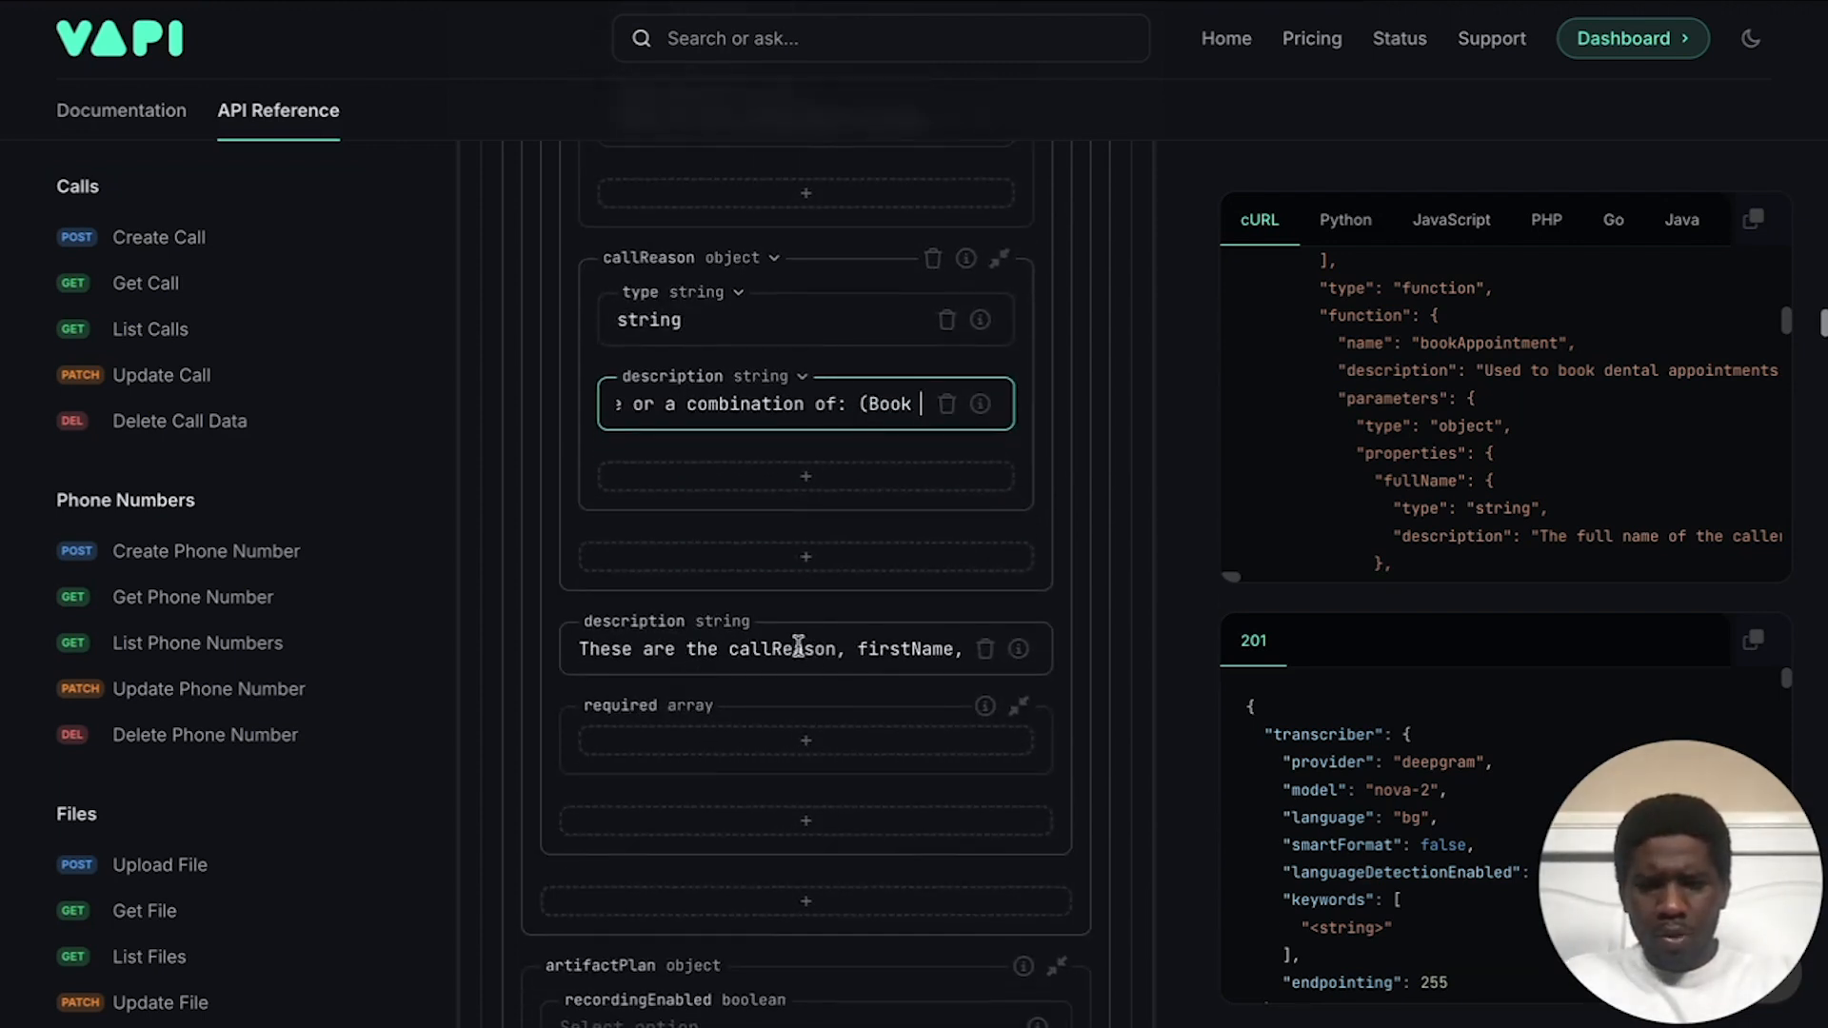
Step: Select '(Booking Appointment, General Questions, or Other)' in the schema's overall description to copy it
scroll(788, 636, "right", 10)
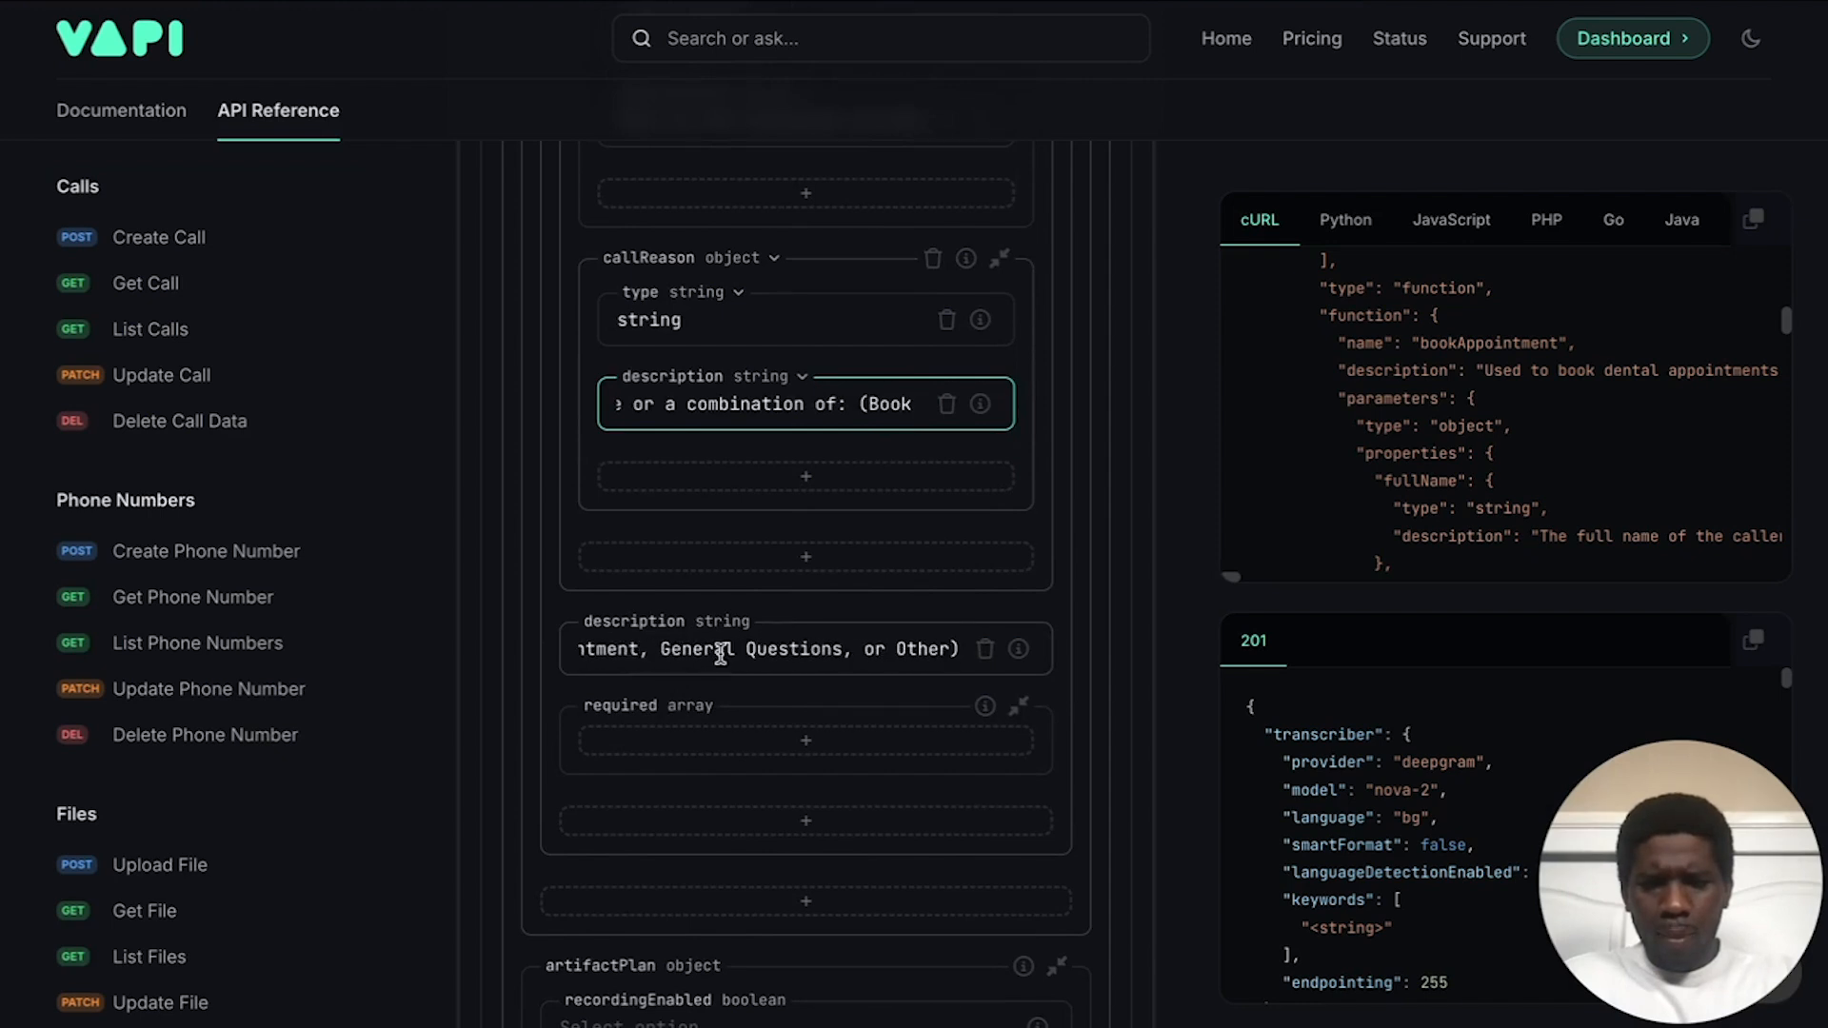
left_click(952, 650)
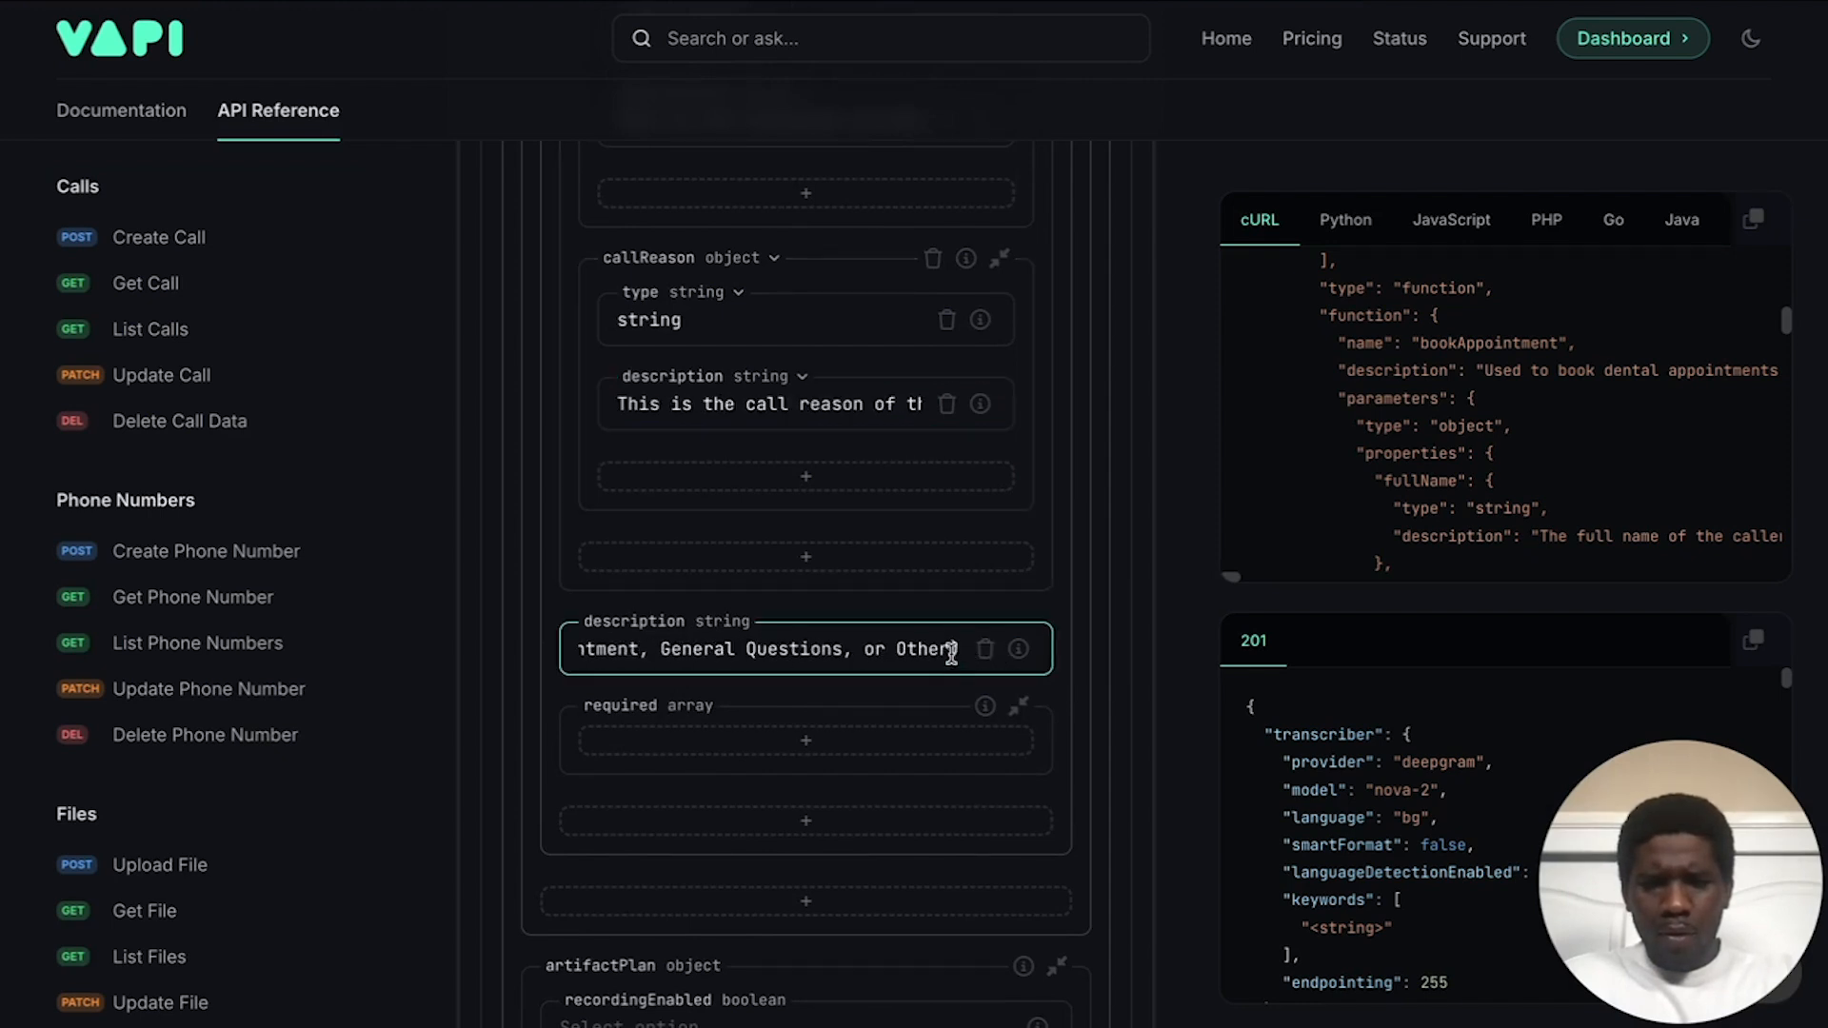
scroll(906, 648, "left", 5)
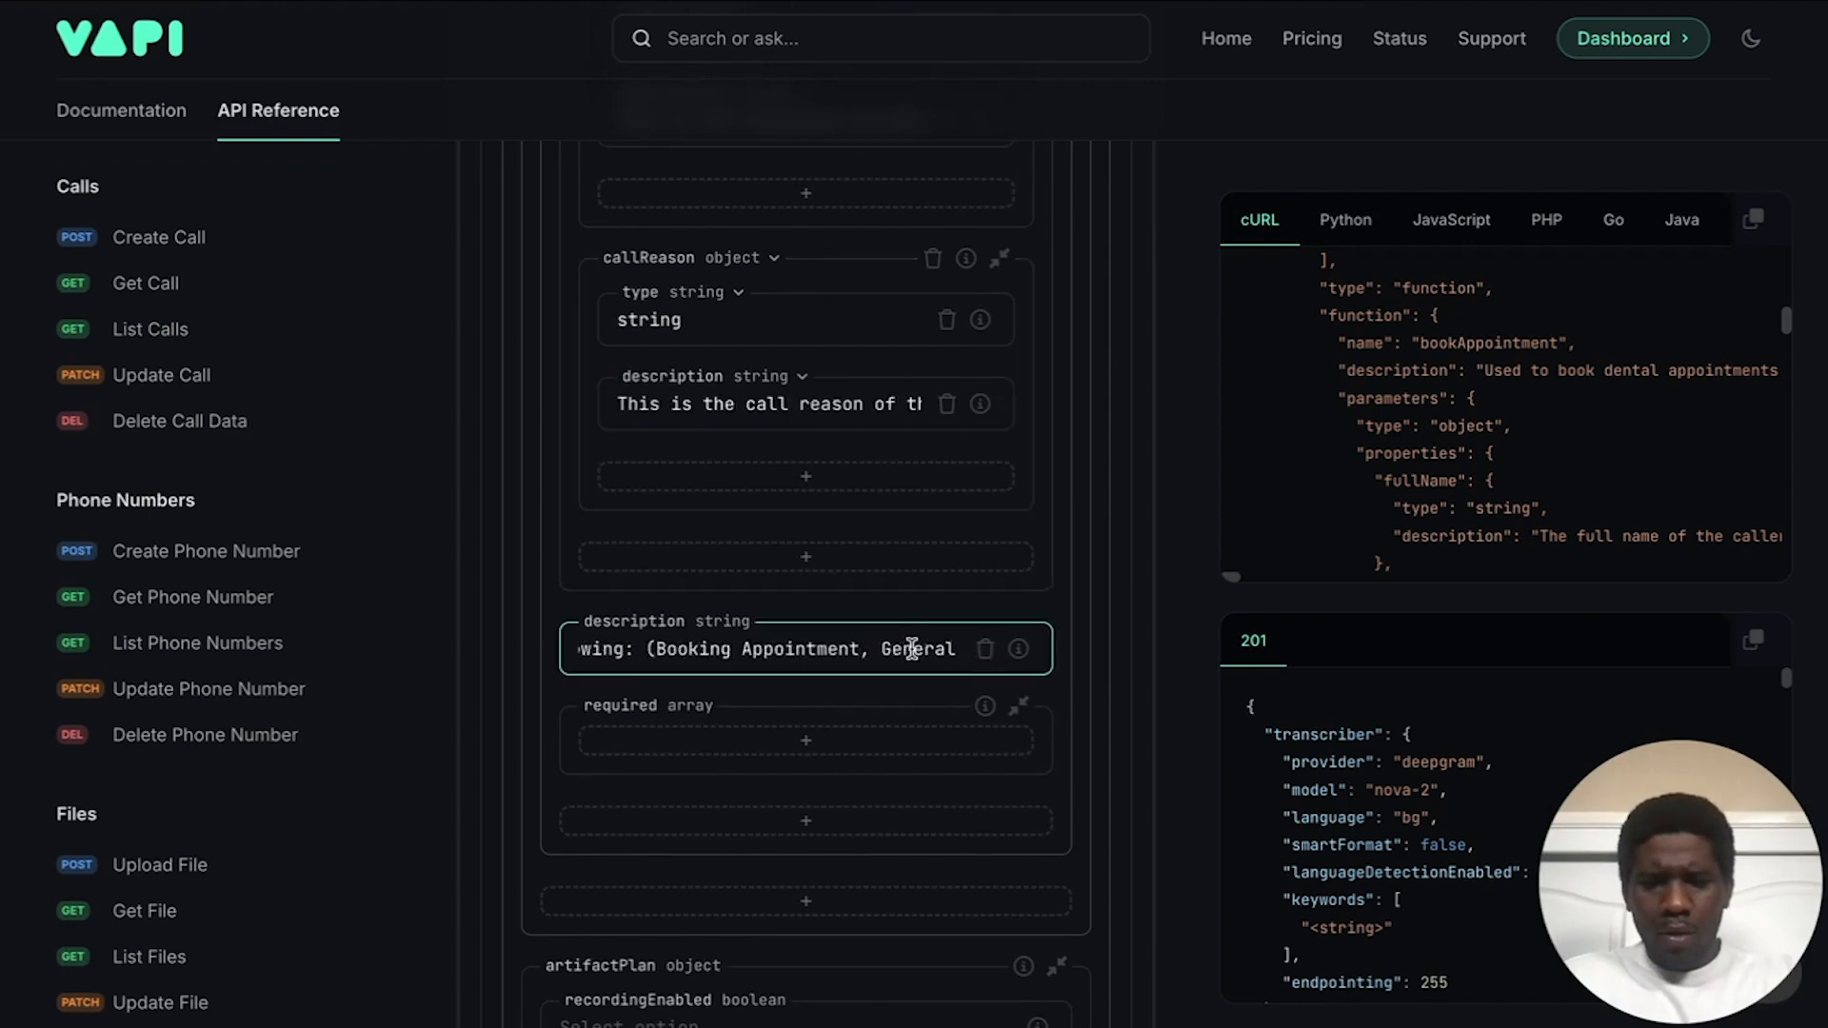
left_click_drag(714, 653, 821, 702)
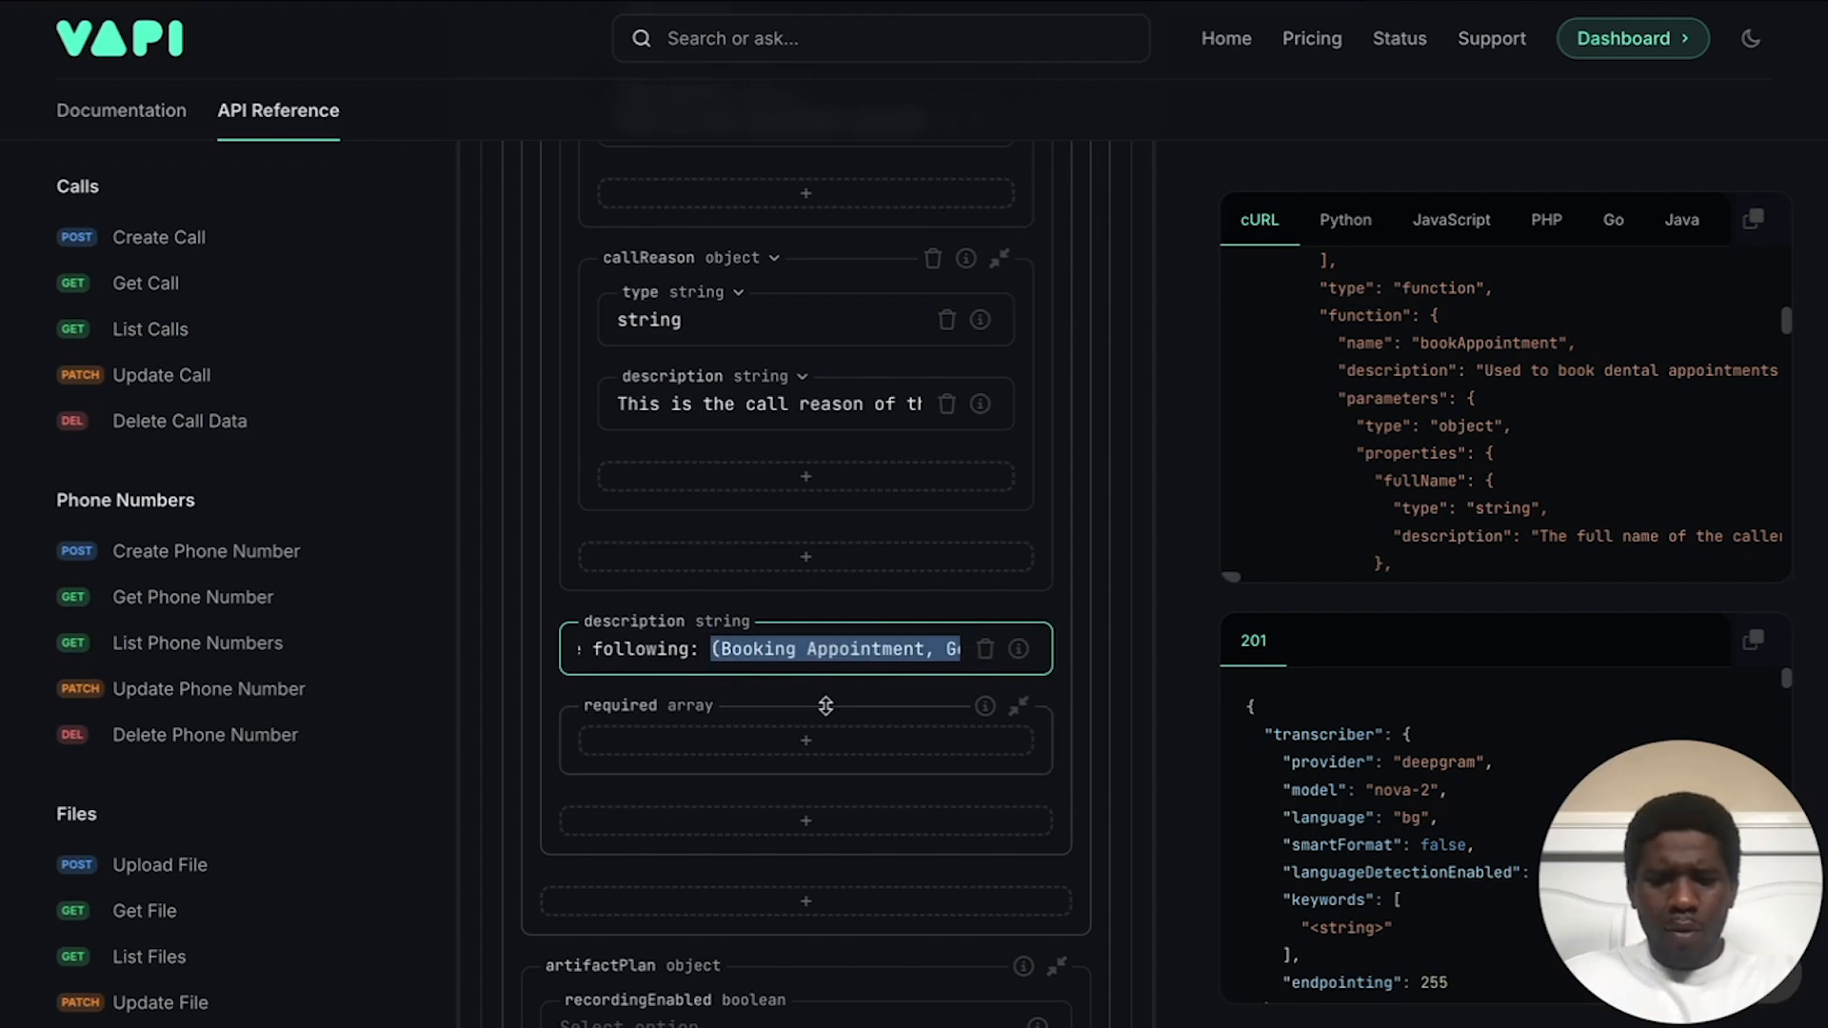
Step: Replace '(Book' in callReason's description with the pasted call-reason list and a closing period
left_click(854, 404)
scroll(856, 403, "right", 5)
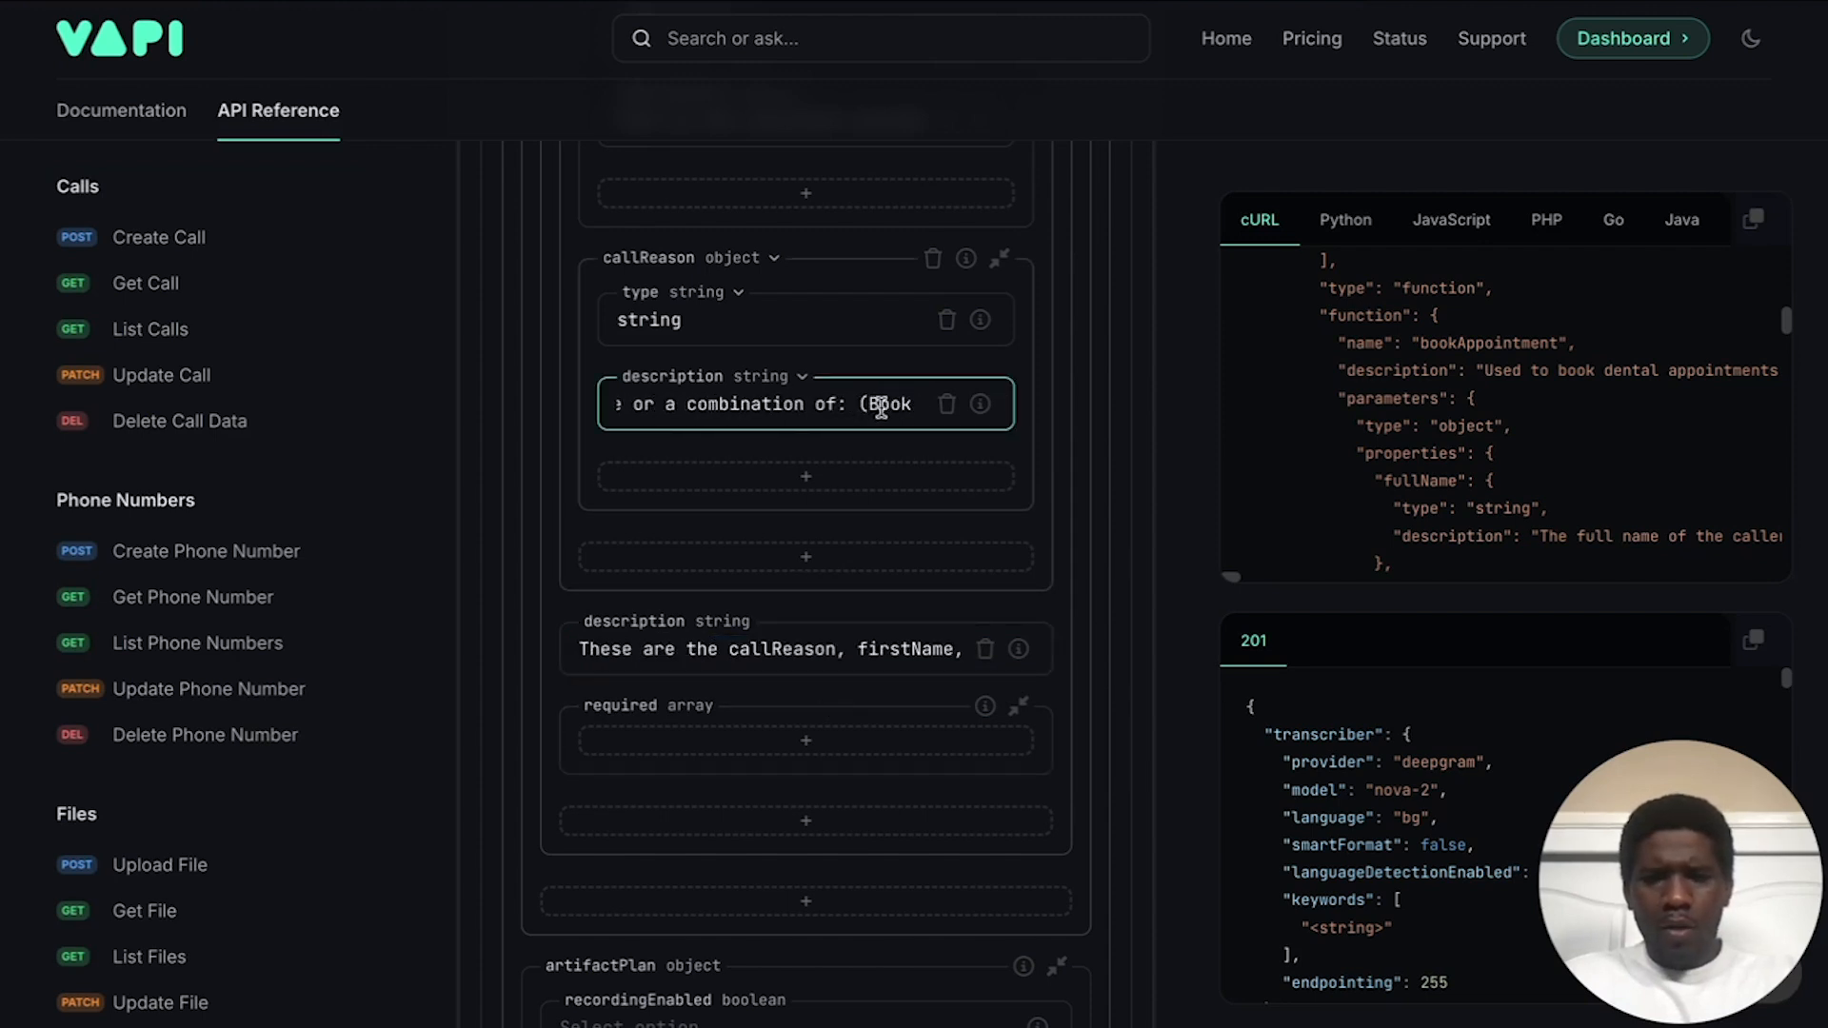
left_click_drag(861, 400, 958, 404)
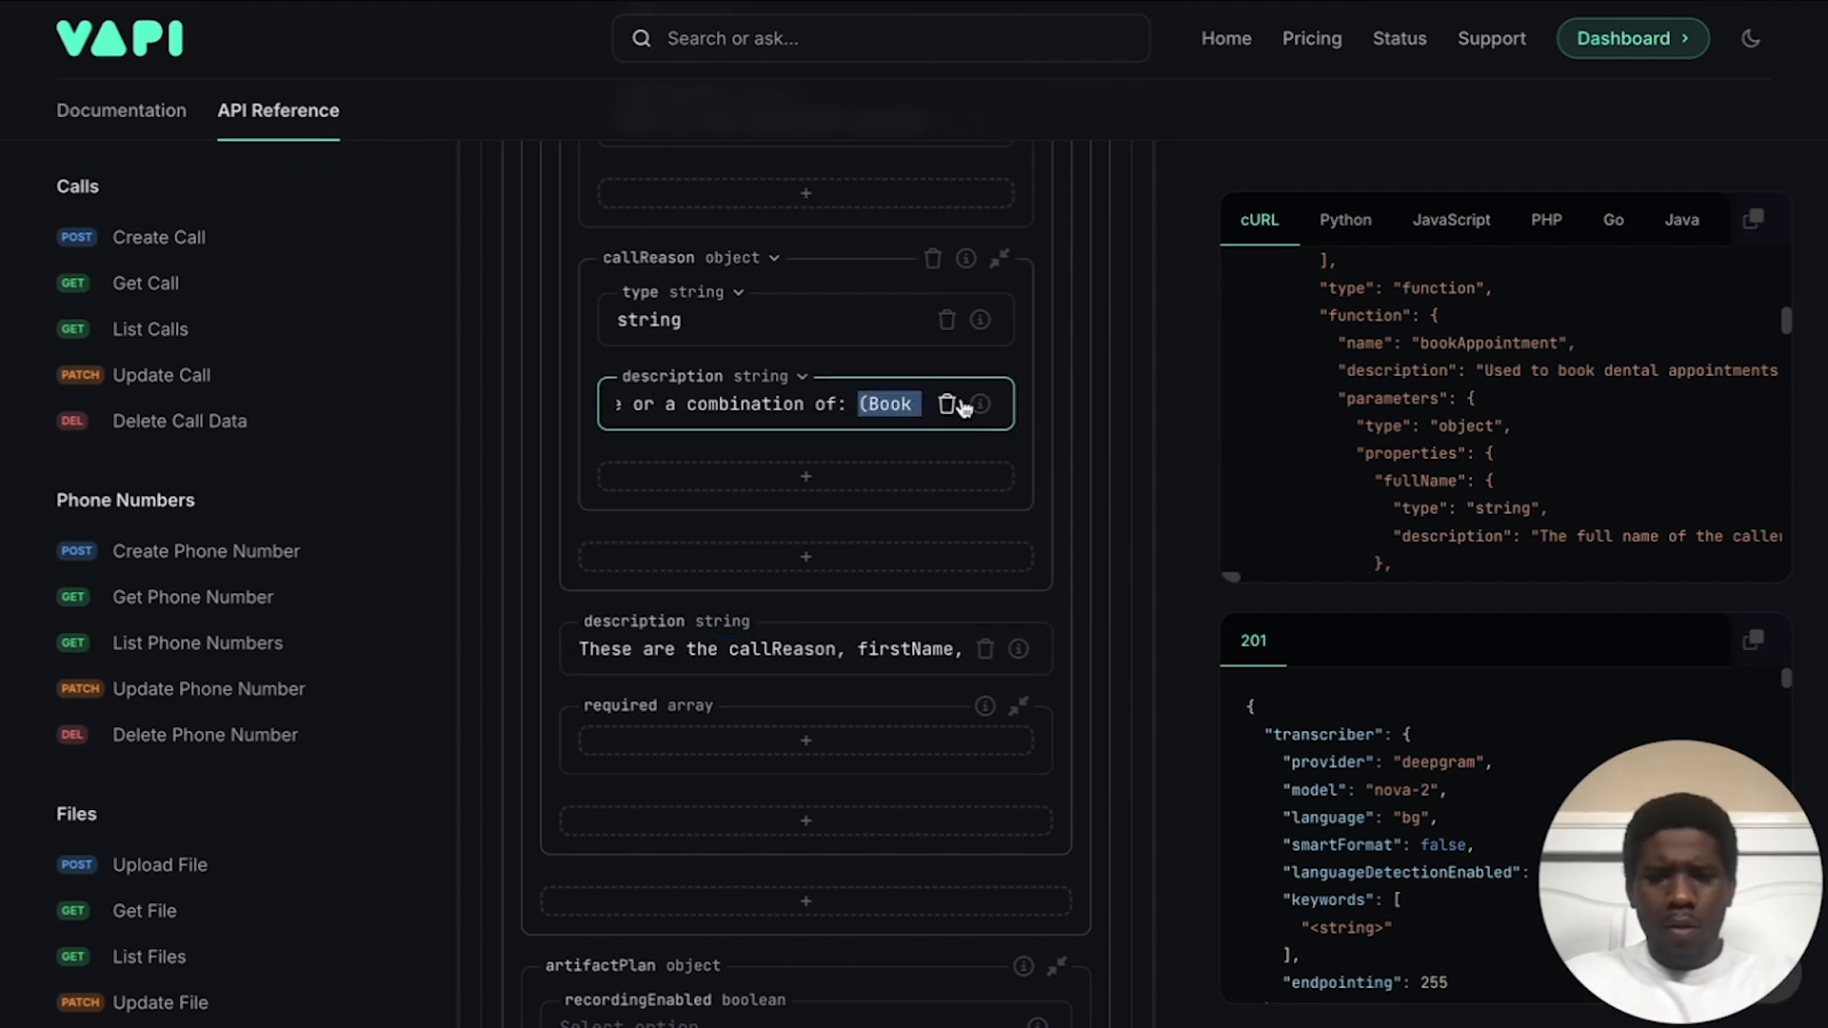
key("ctrl+v")
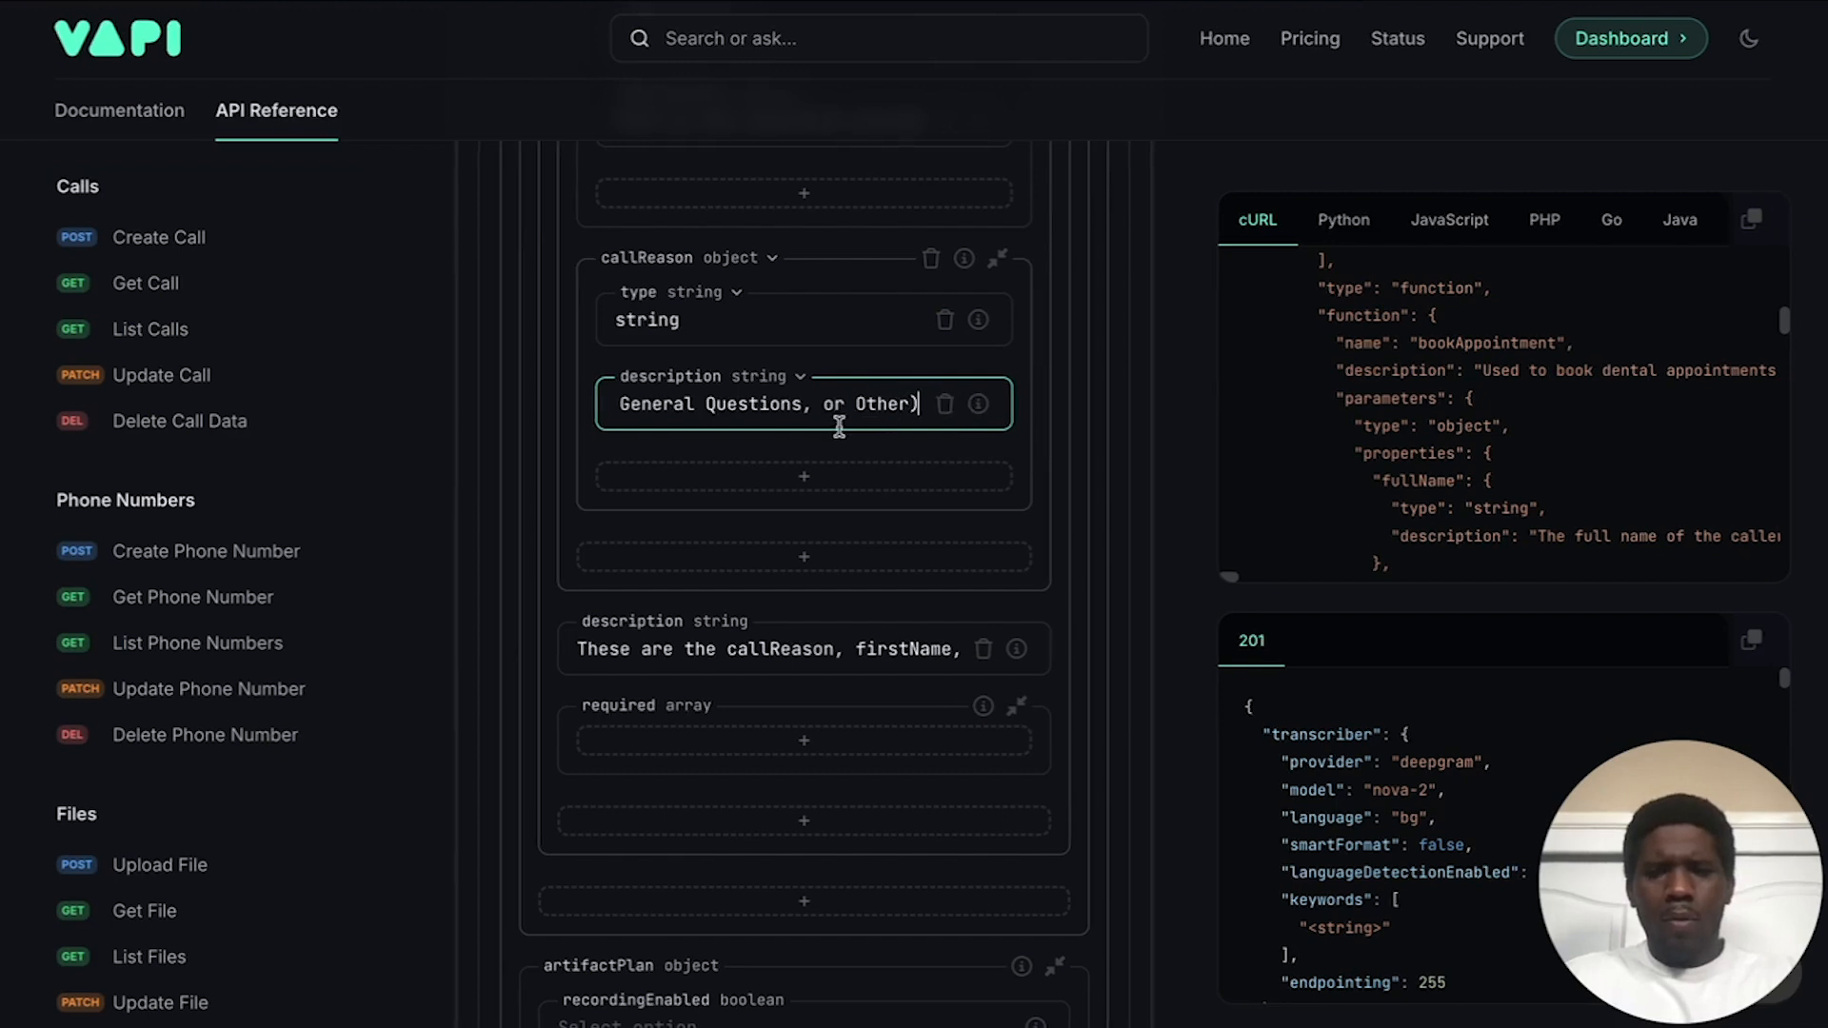
type(".")
left_click(865, 369)
scroll(795, 429, "down", 1)
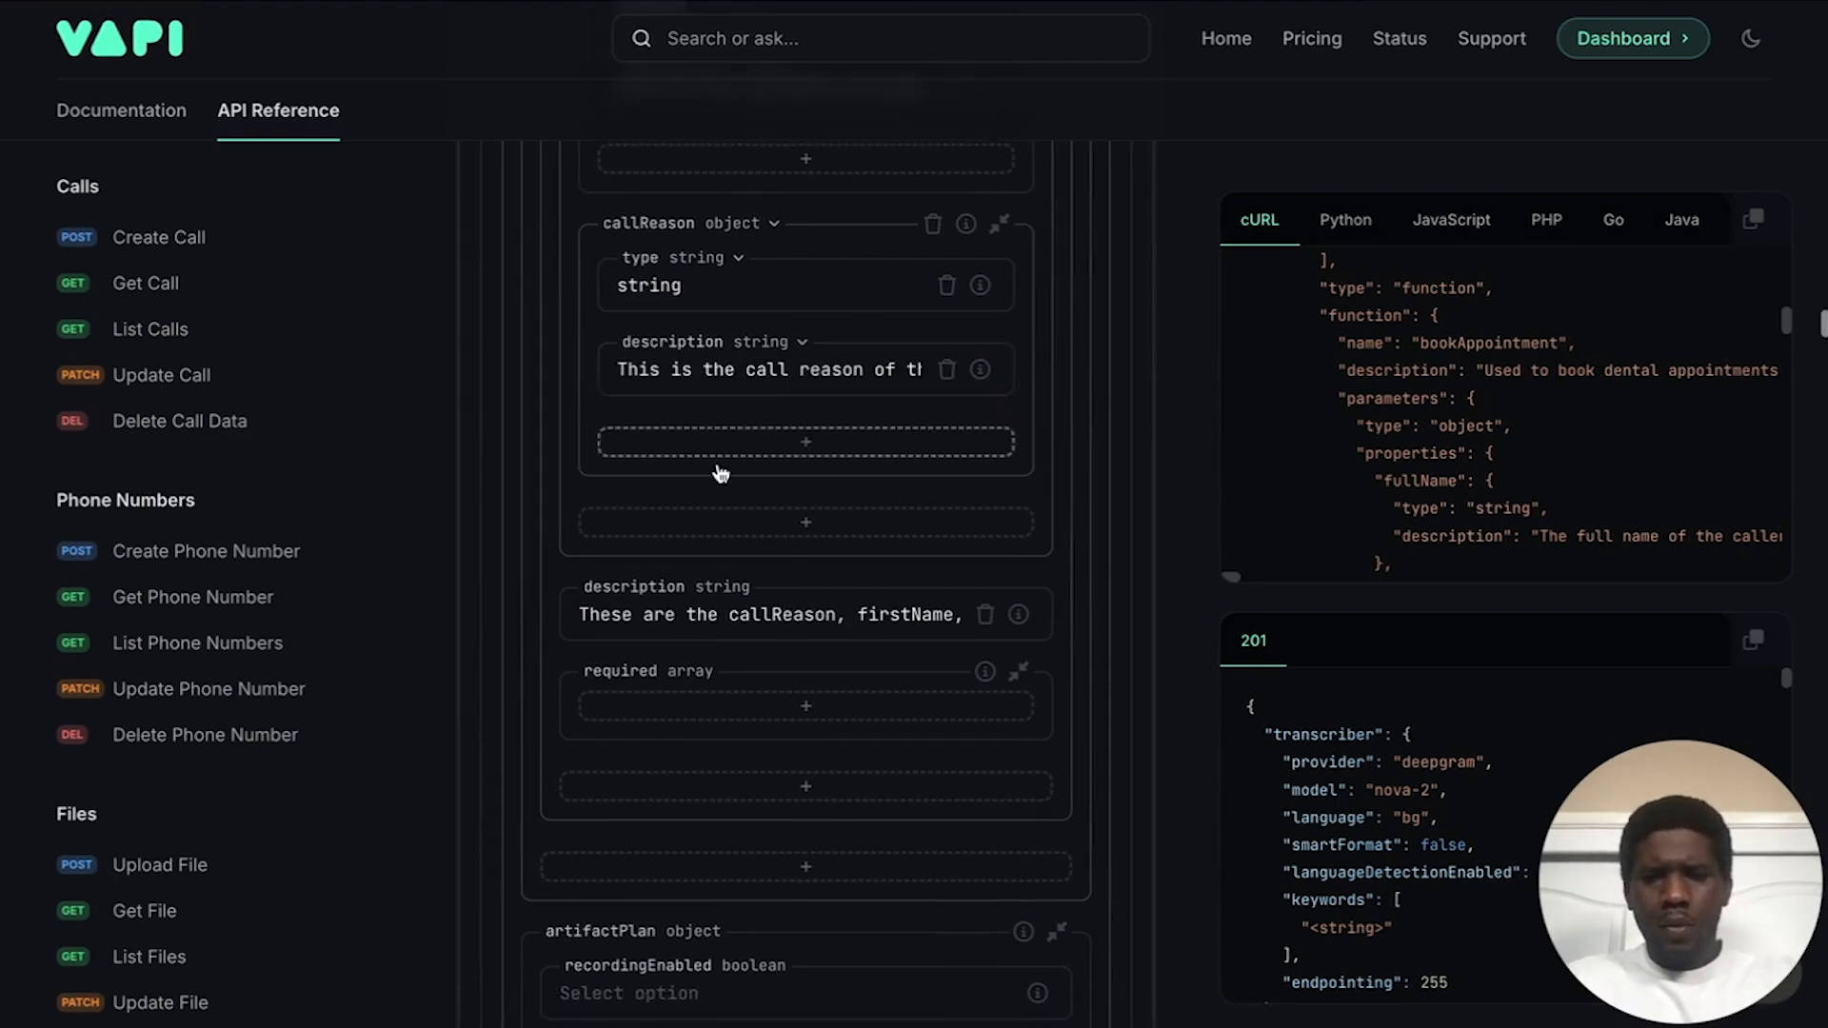
scroll(754, 521, "up", 10)
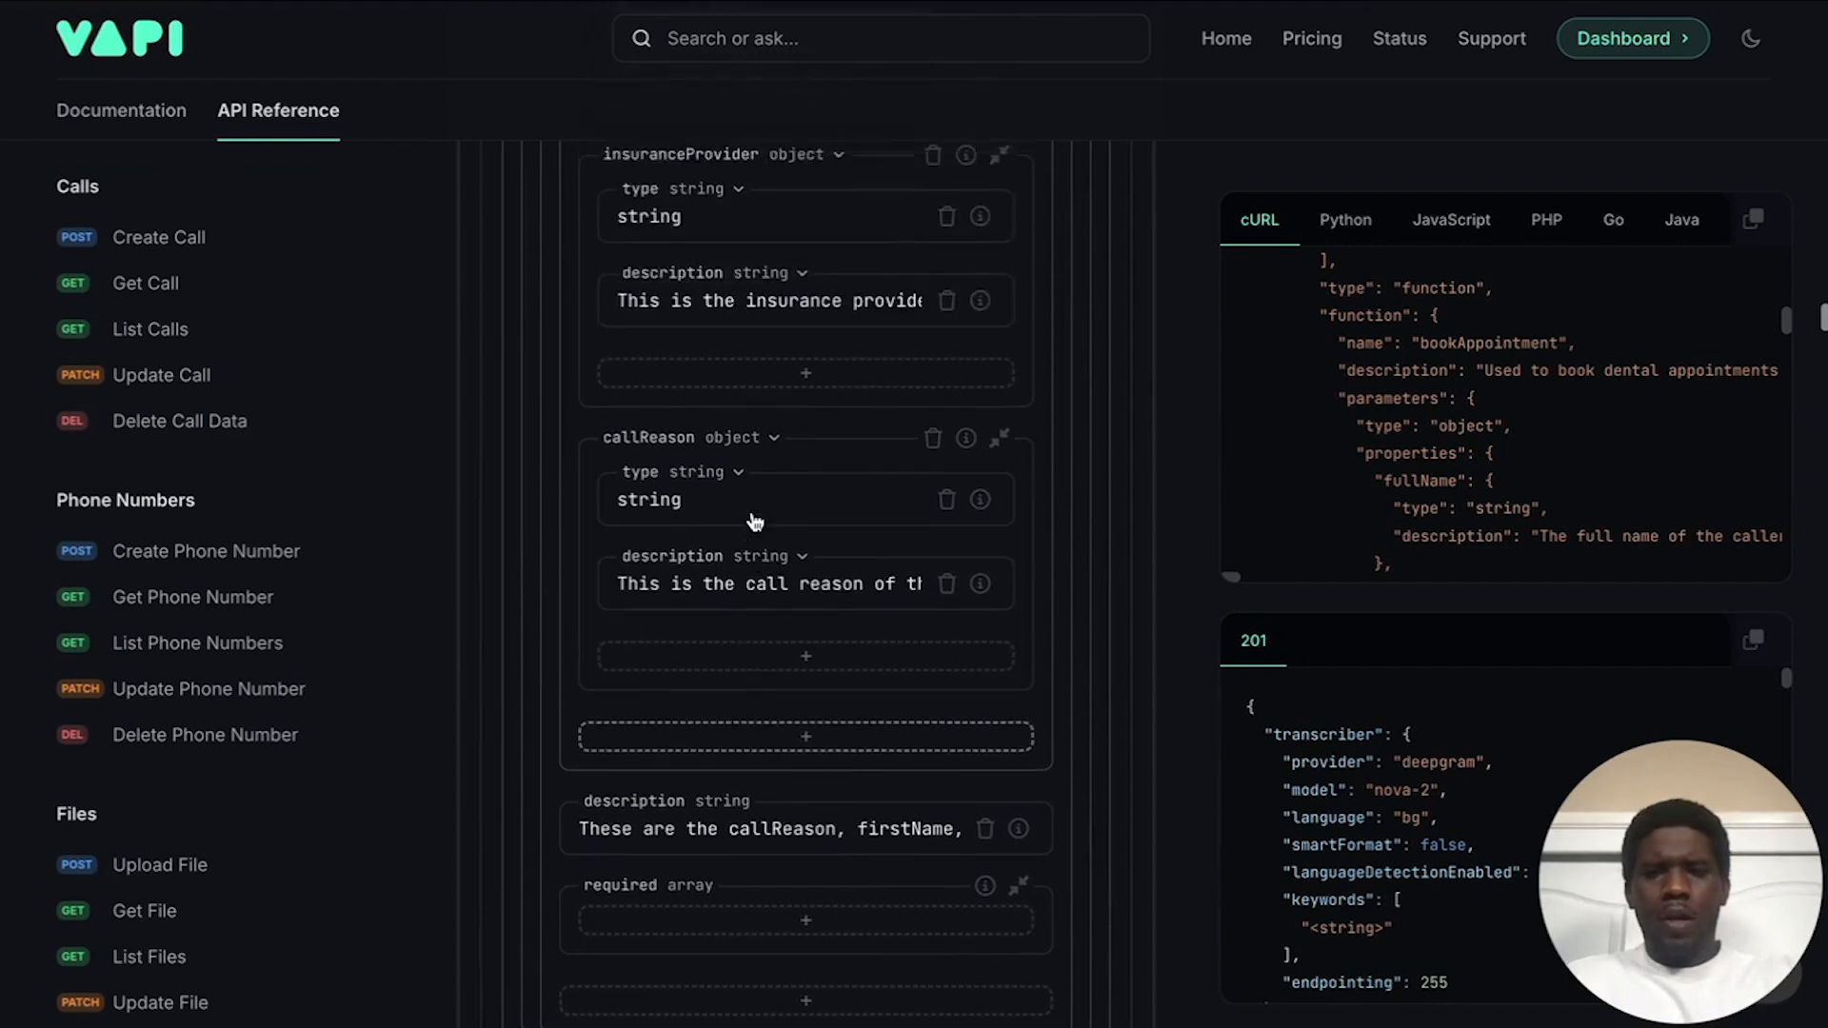
scroll(752, 515, "up", 5)
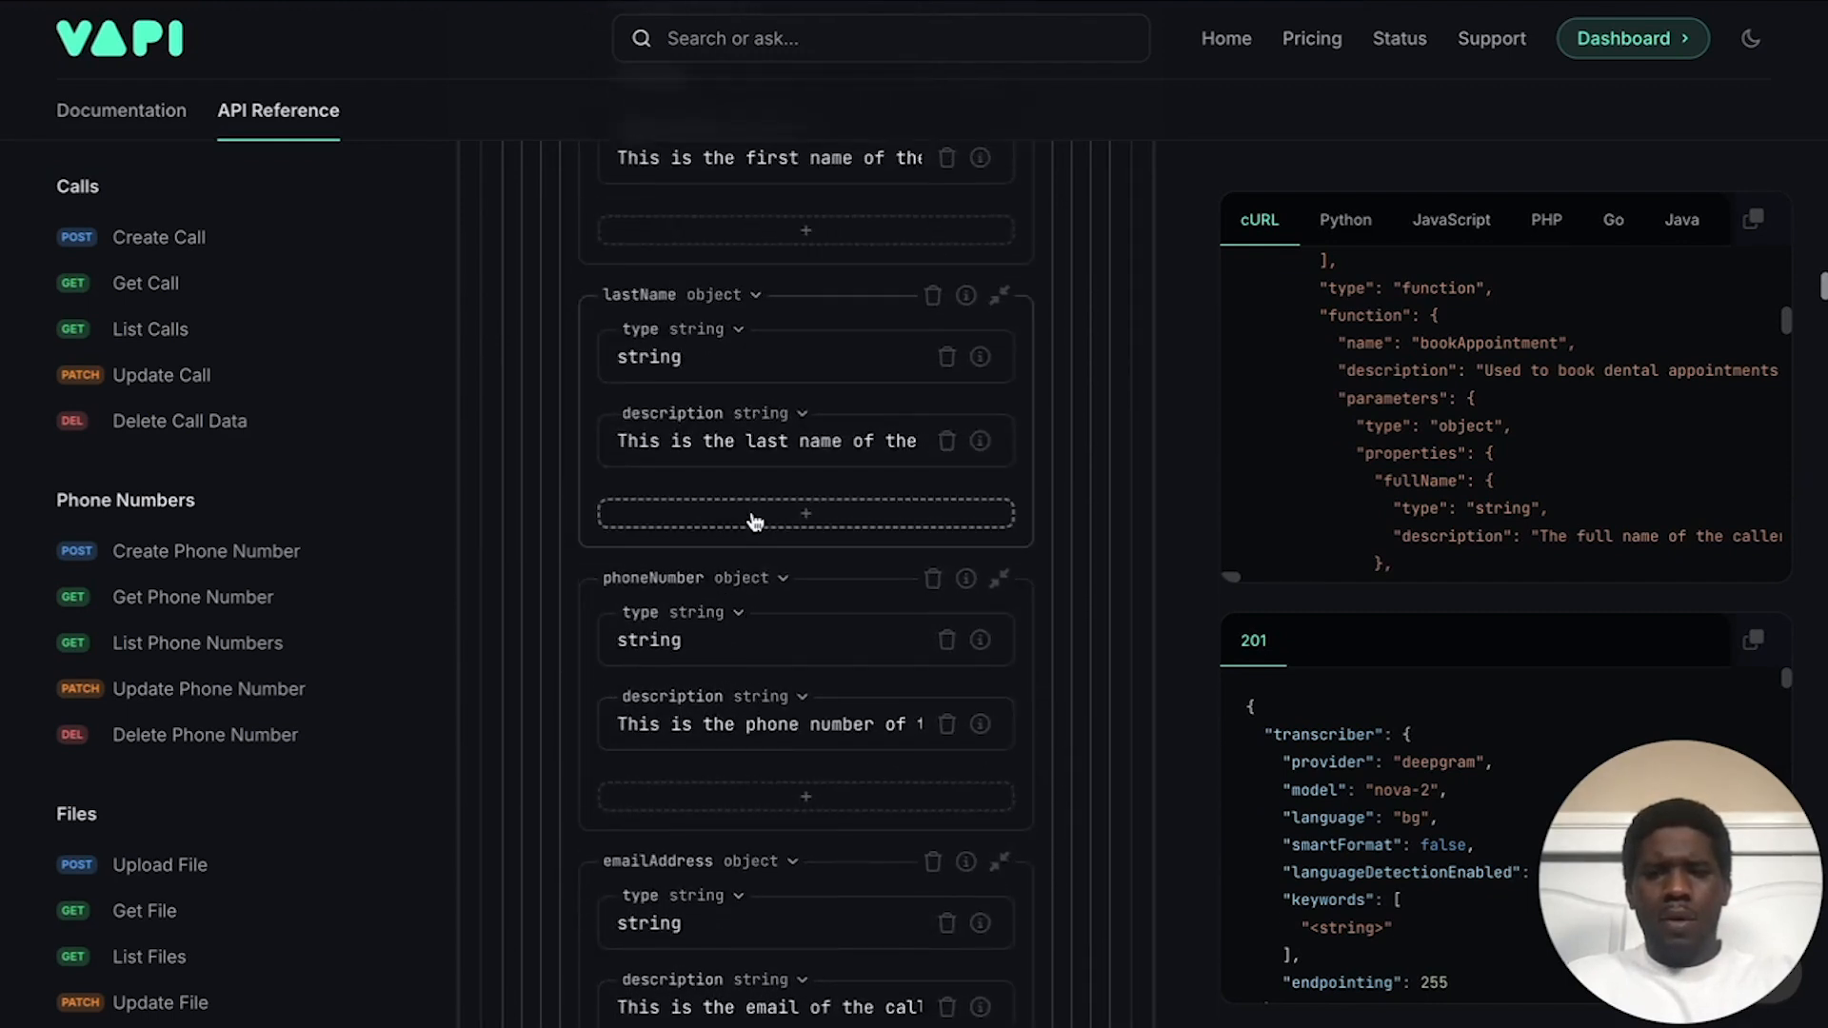
scroll(743, 447, "down", 7)
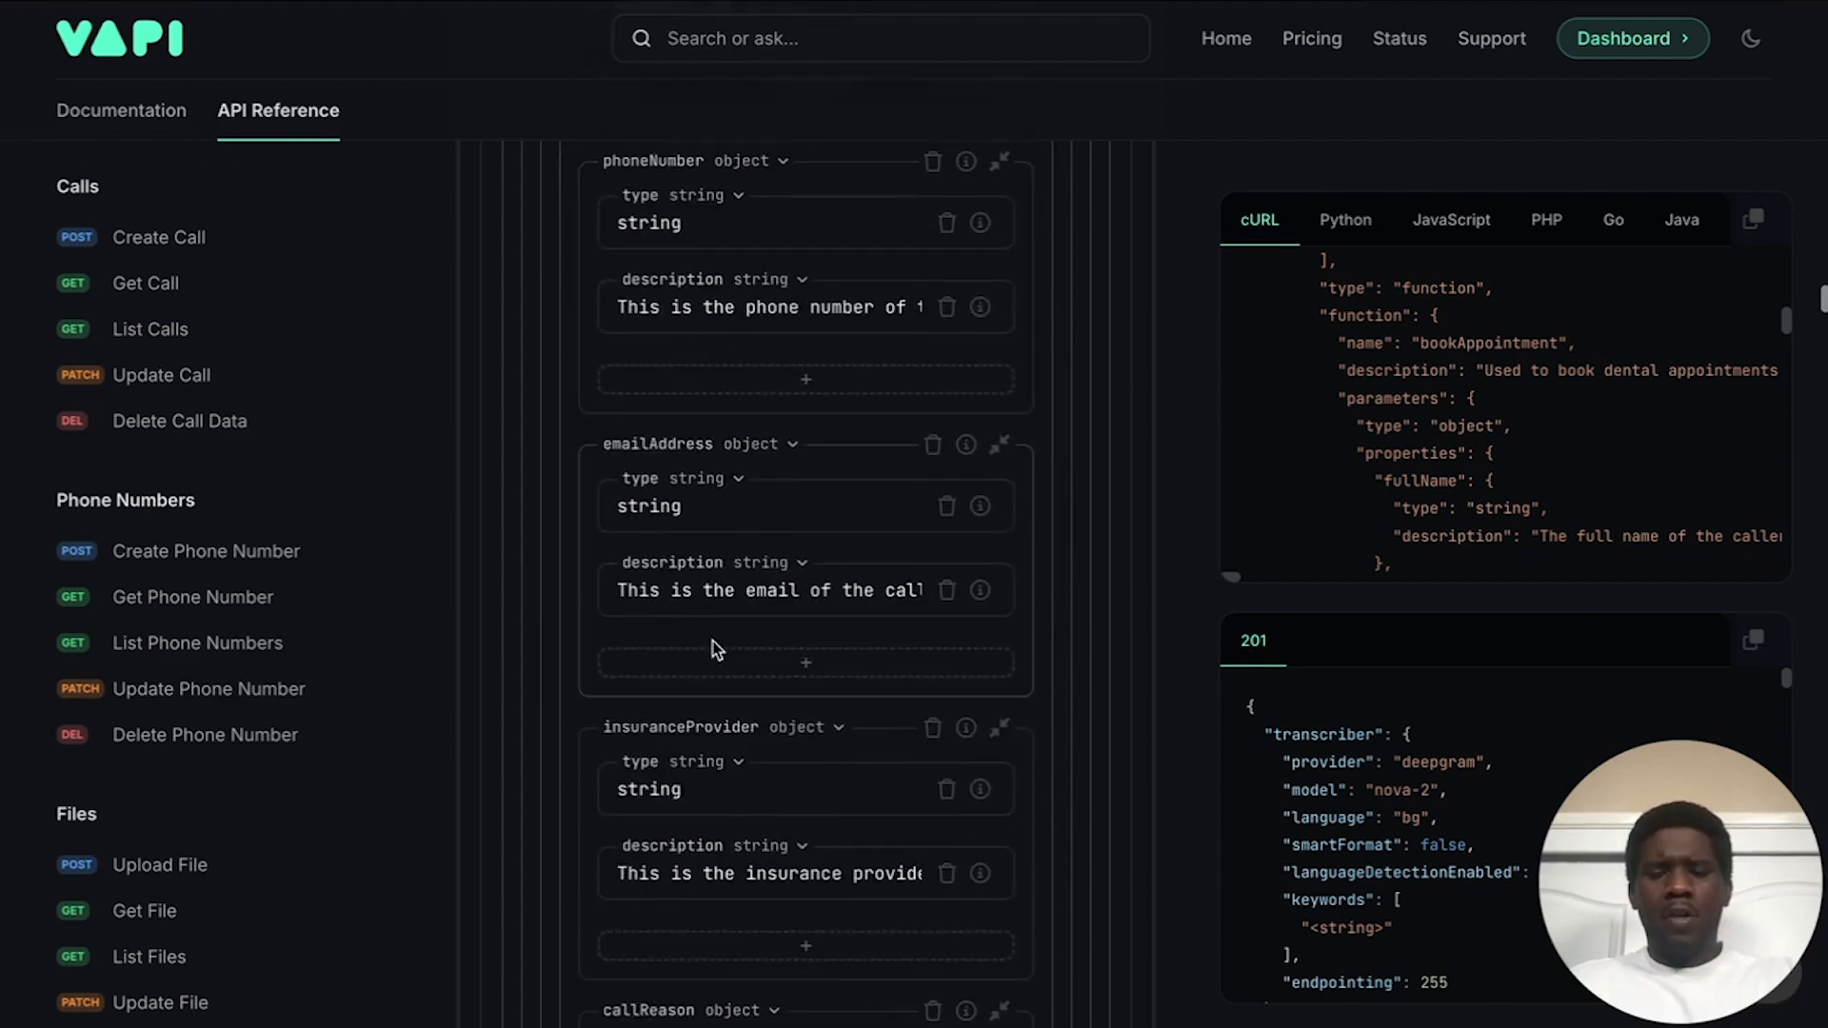
scroll(714, 645, "down", 7)
scroll(716, 650, "down", 1)
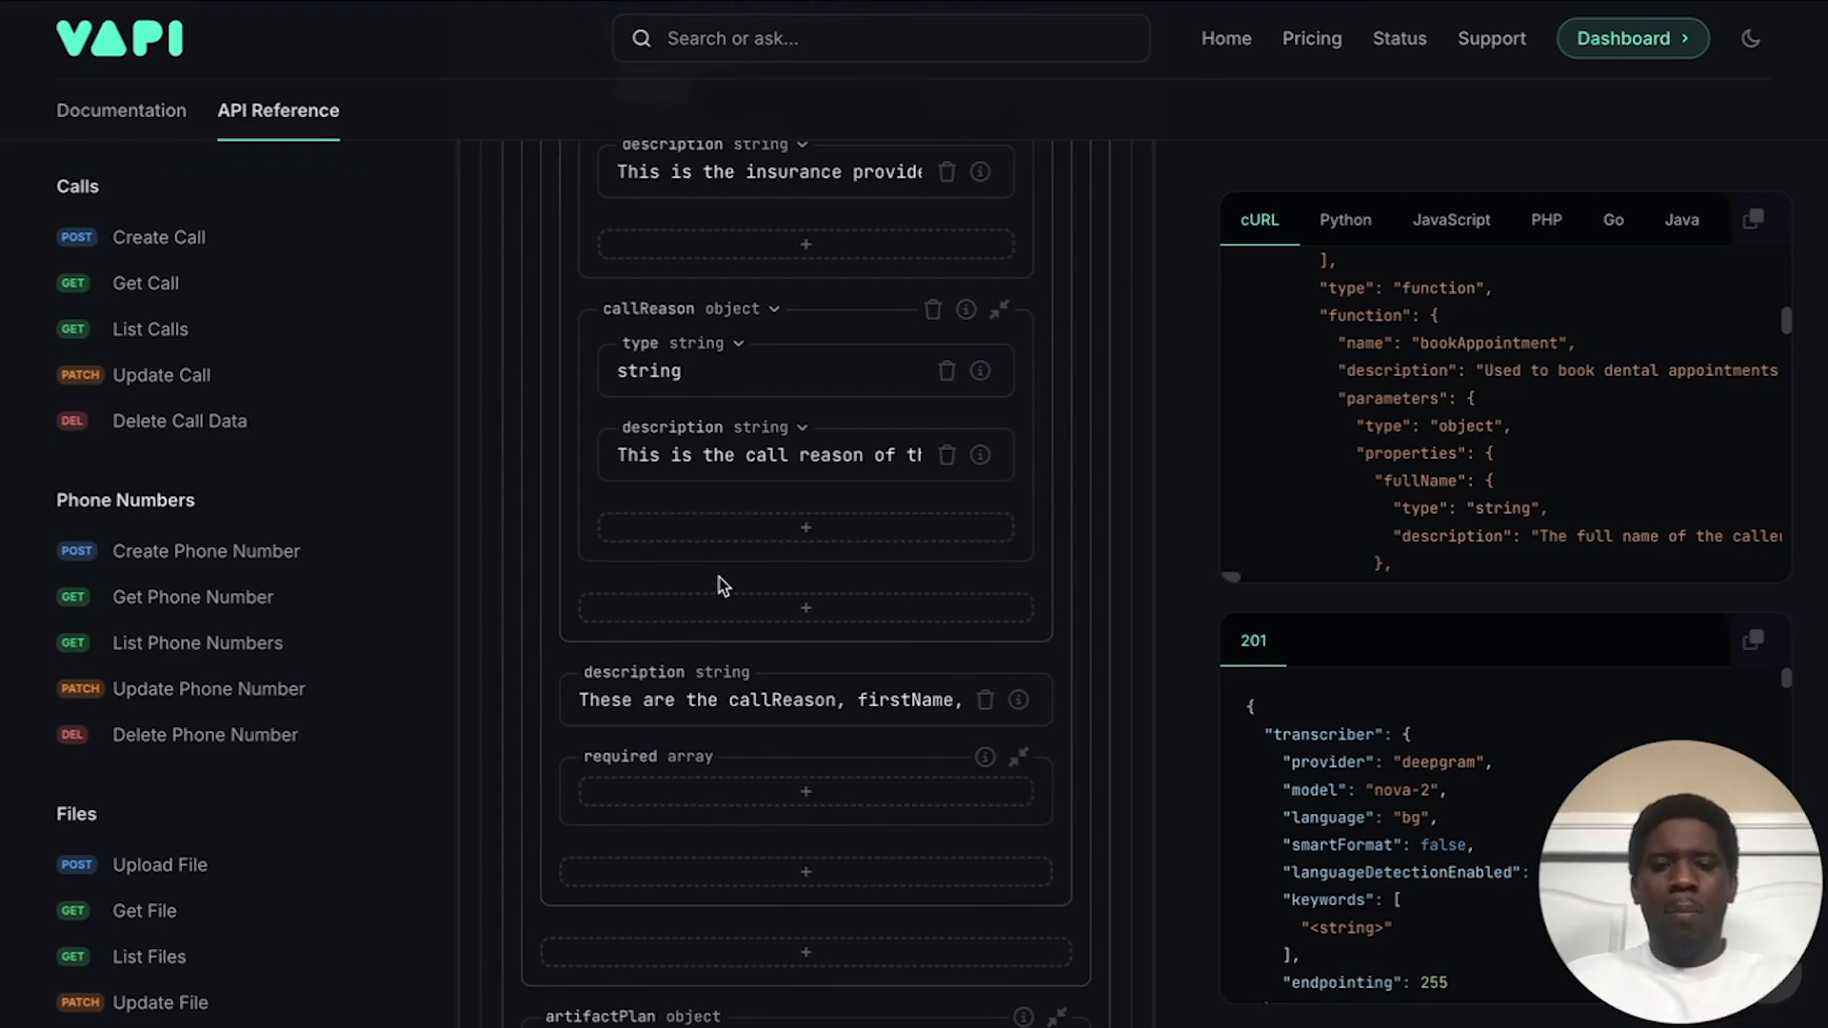
scroll(718, 577, "down", 1)
scroll(718, 577, "up", 13)
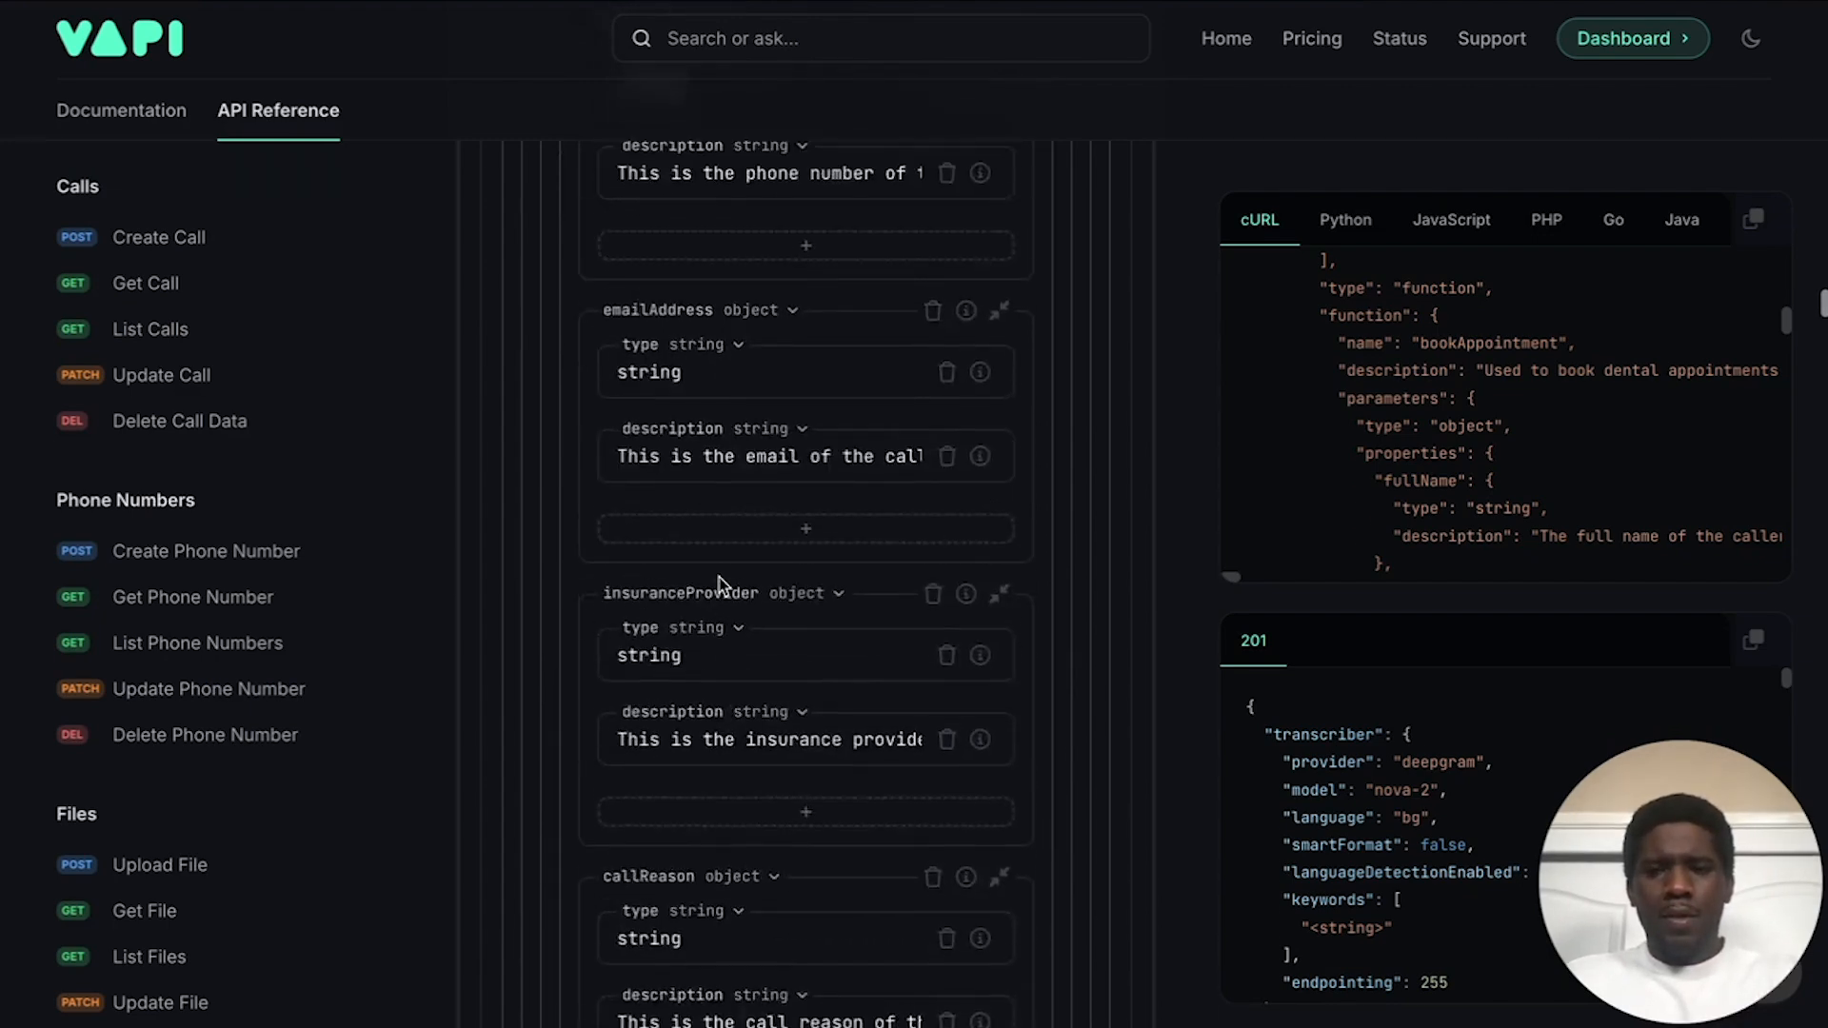
scroll(718, 577, "up", 8)
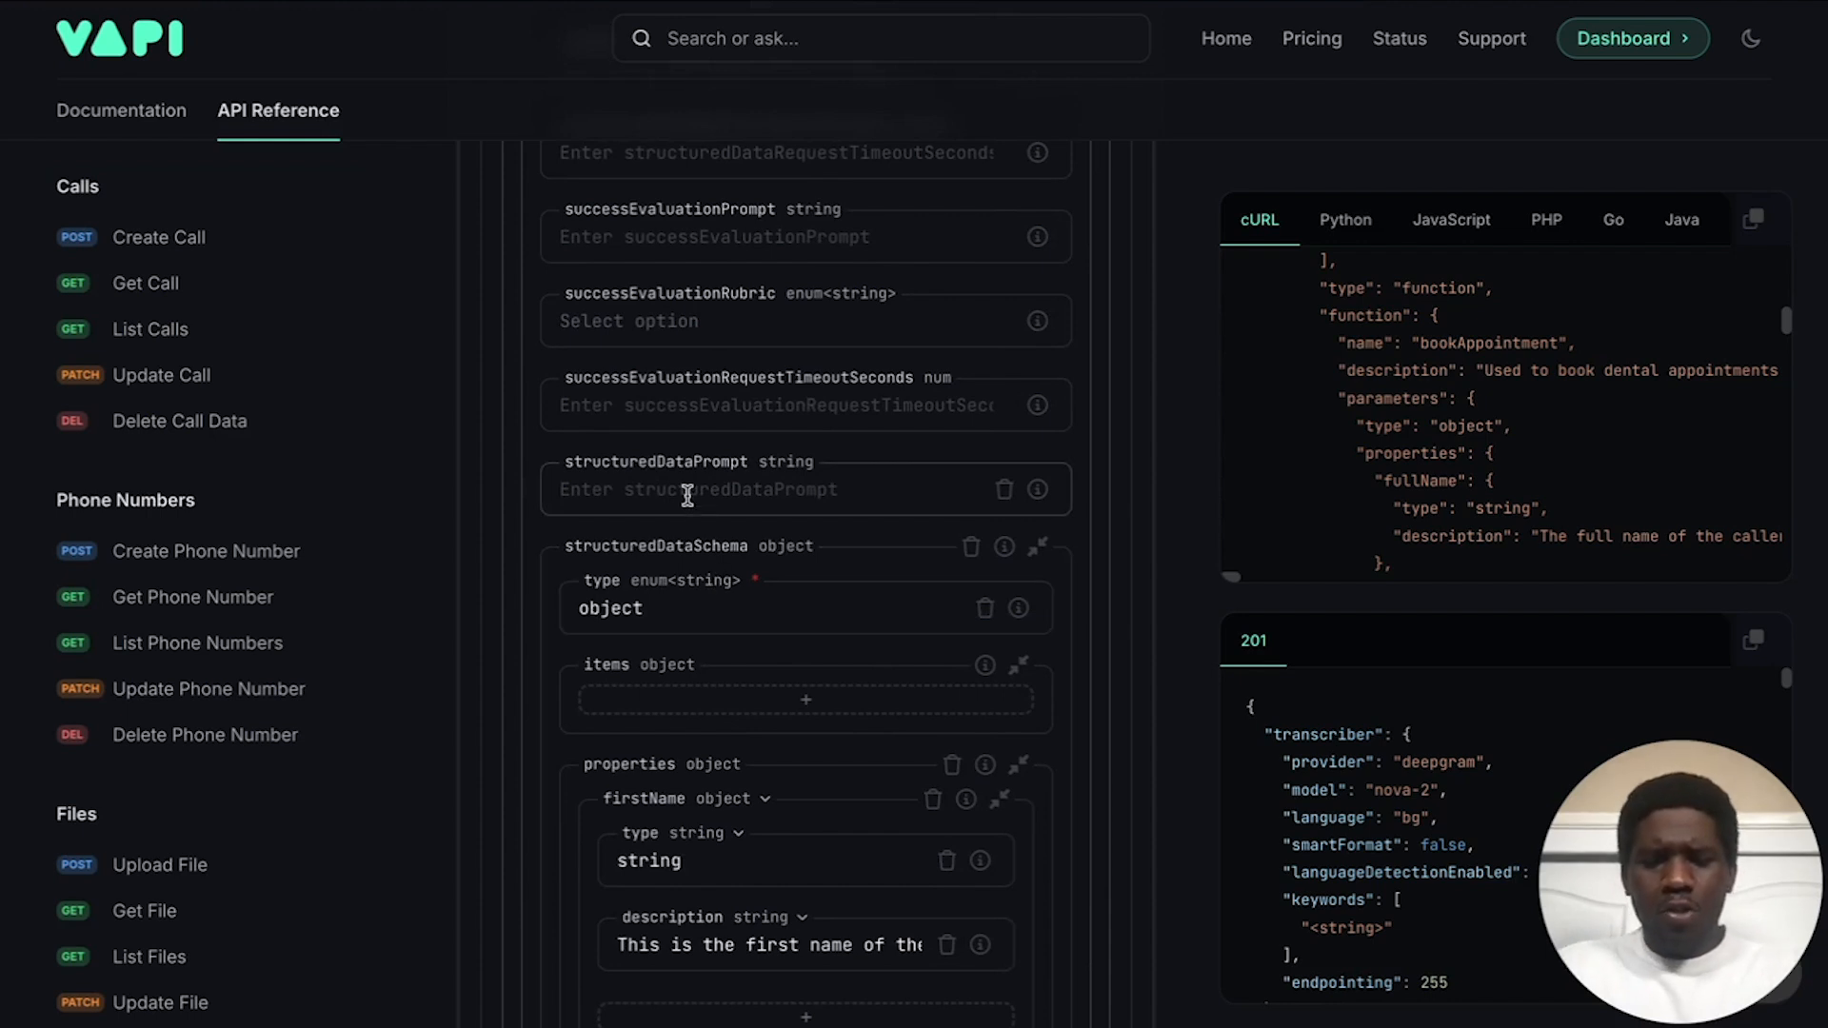
Step: Write the structured data prompt: 'You are an expert data extractor… Extract structured data based on the json scheme'
left_click(652, 488)
type("You")
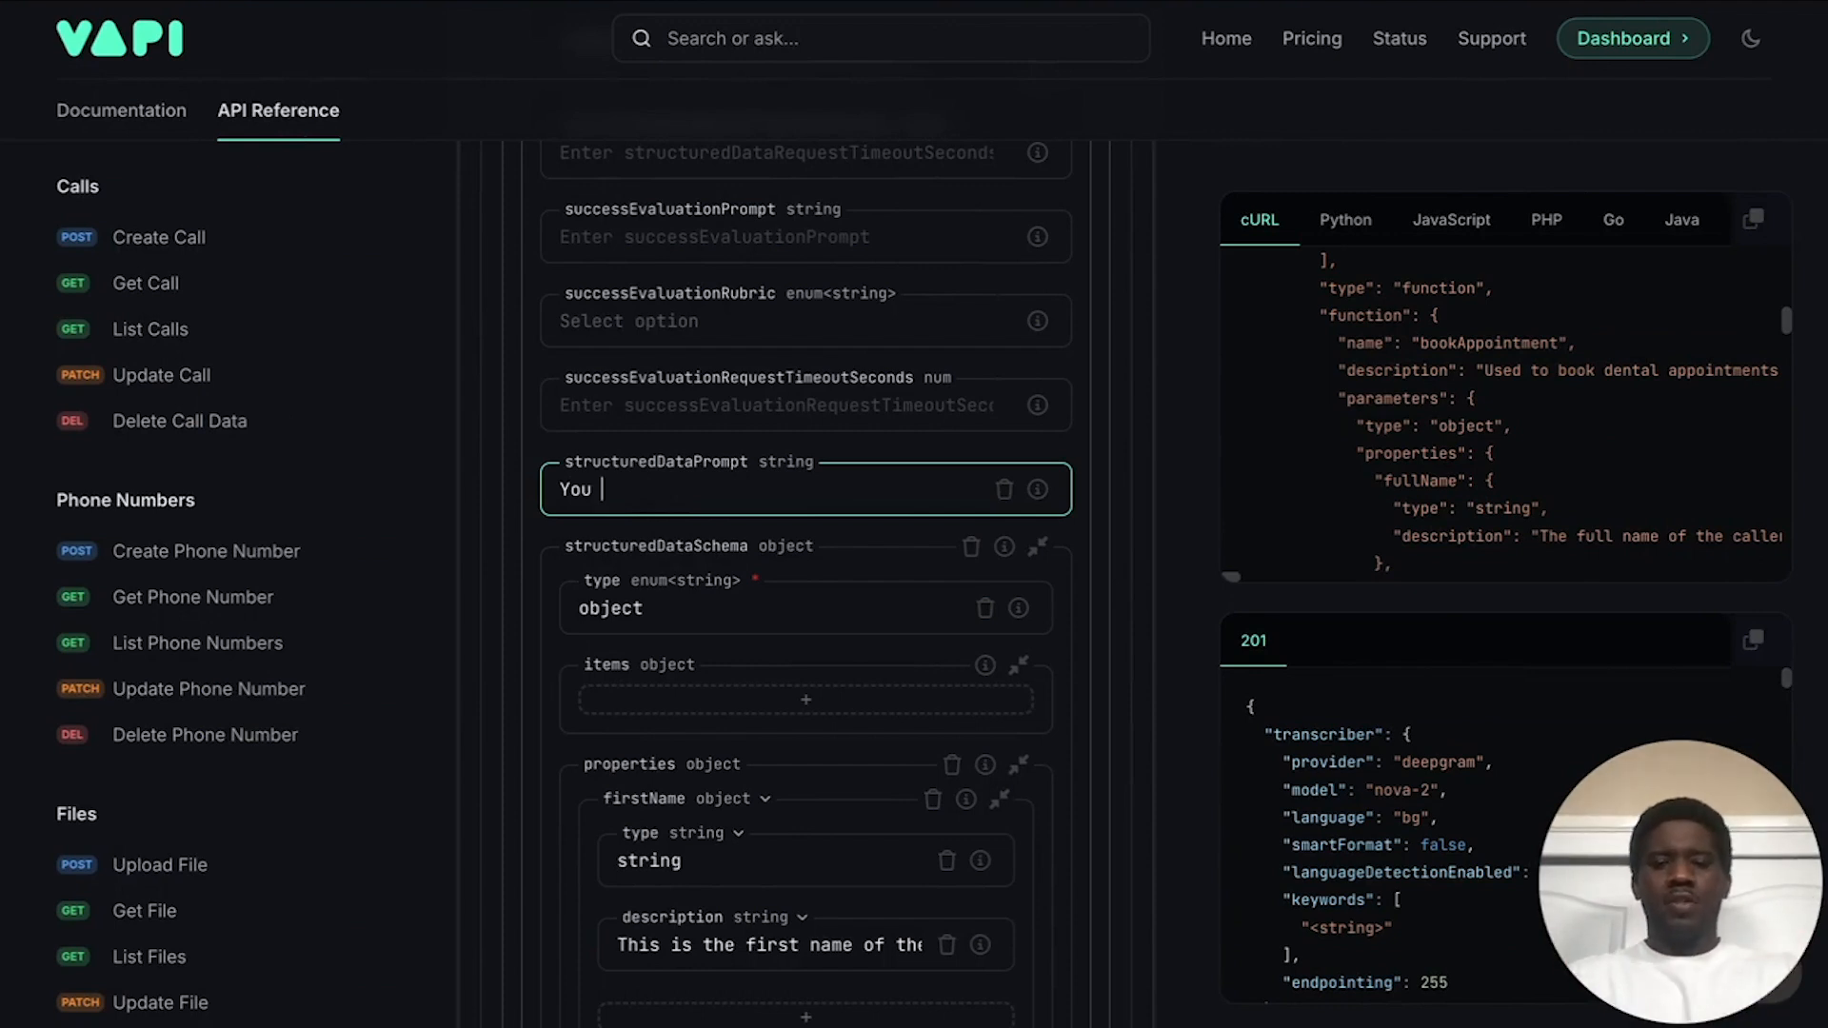
type("are a")
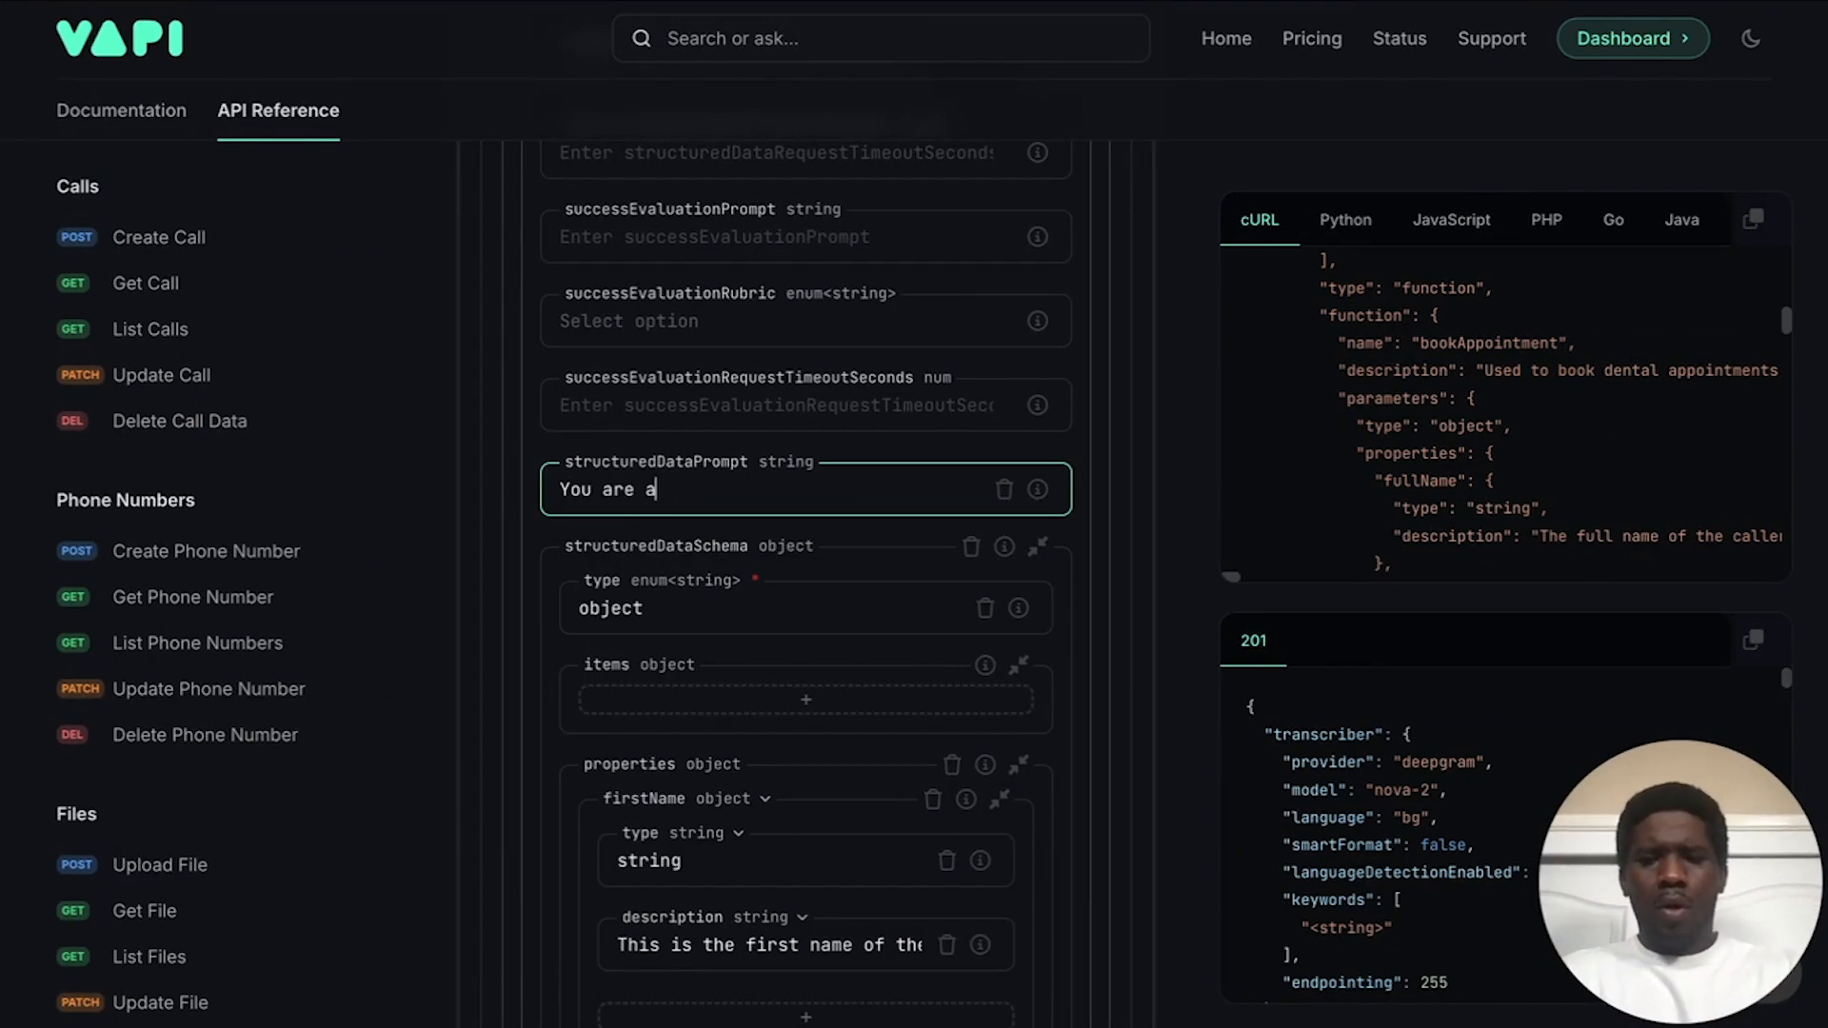
type("nd exp[ert data extractor.")
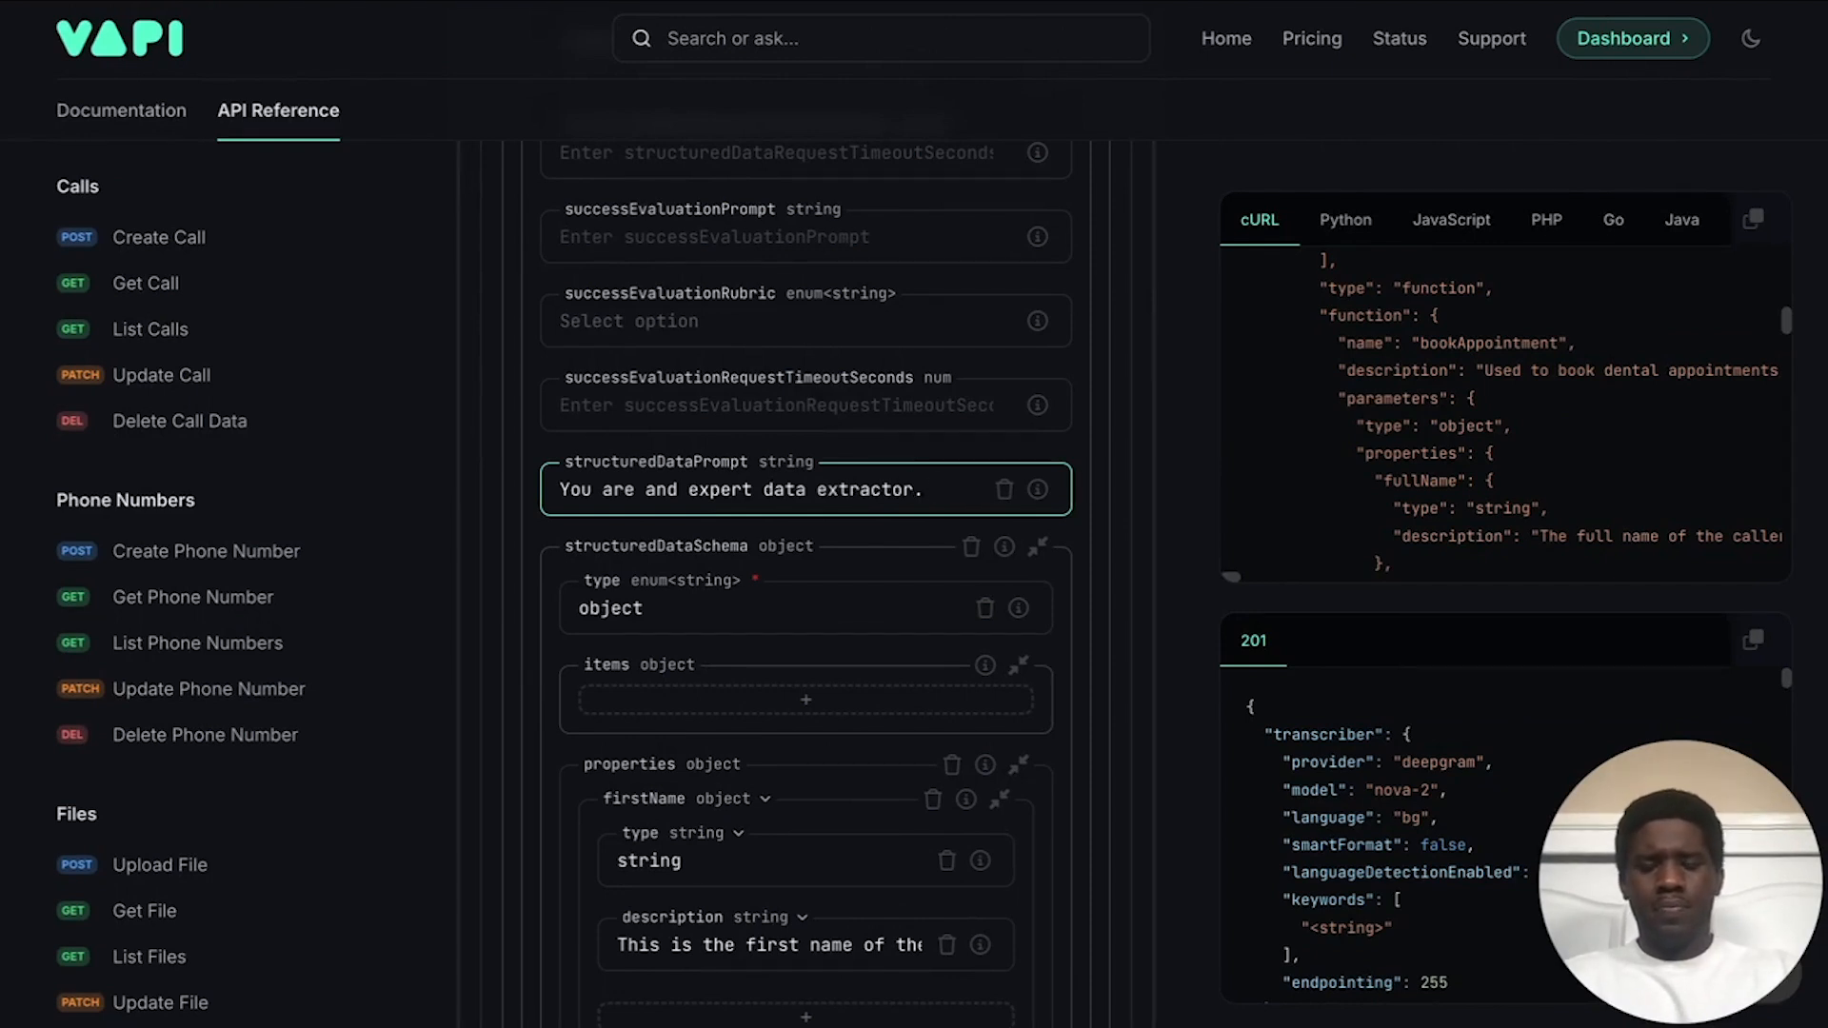
type(" You will be ")
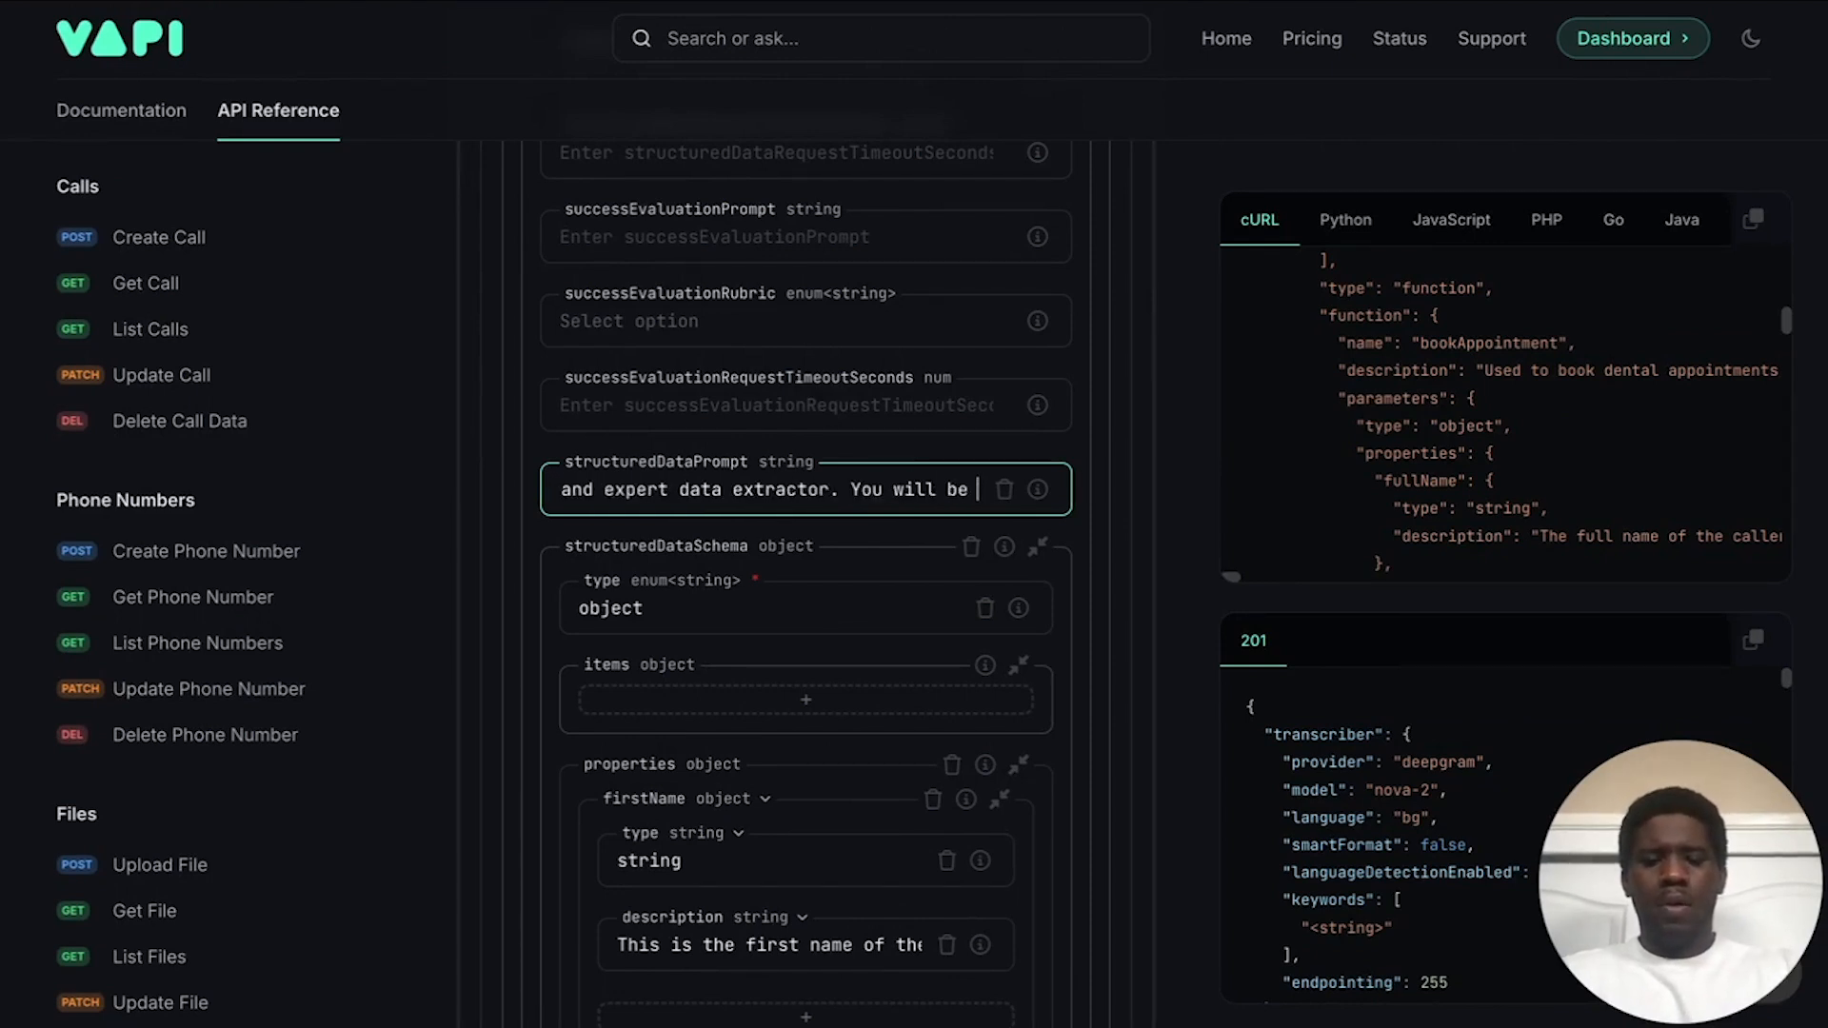
type("given a transc")
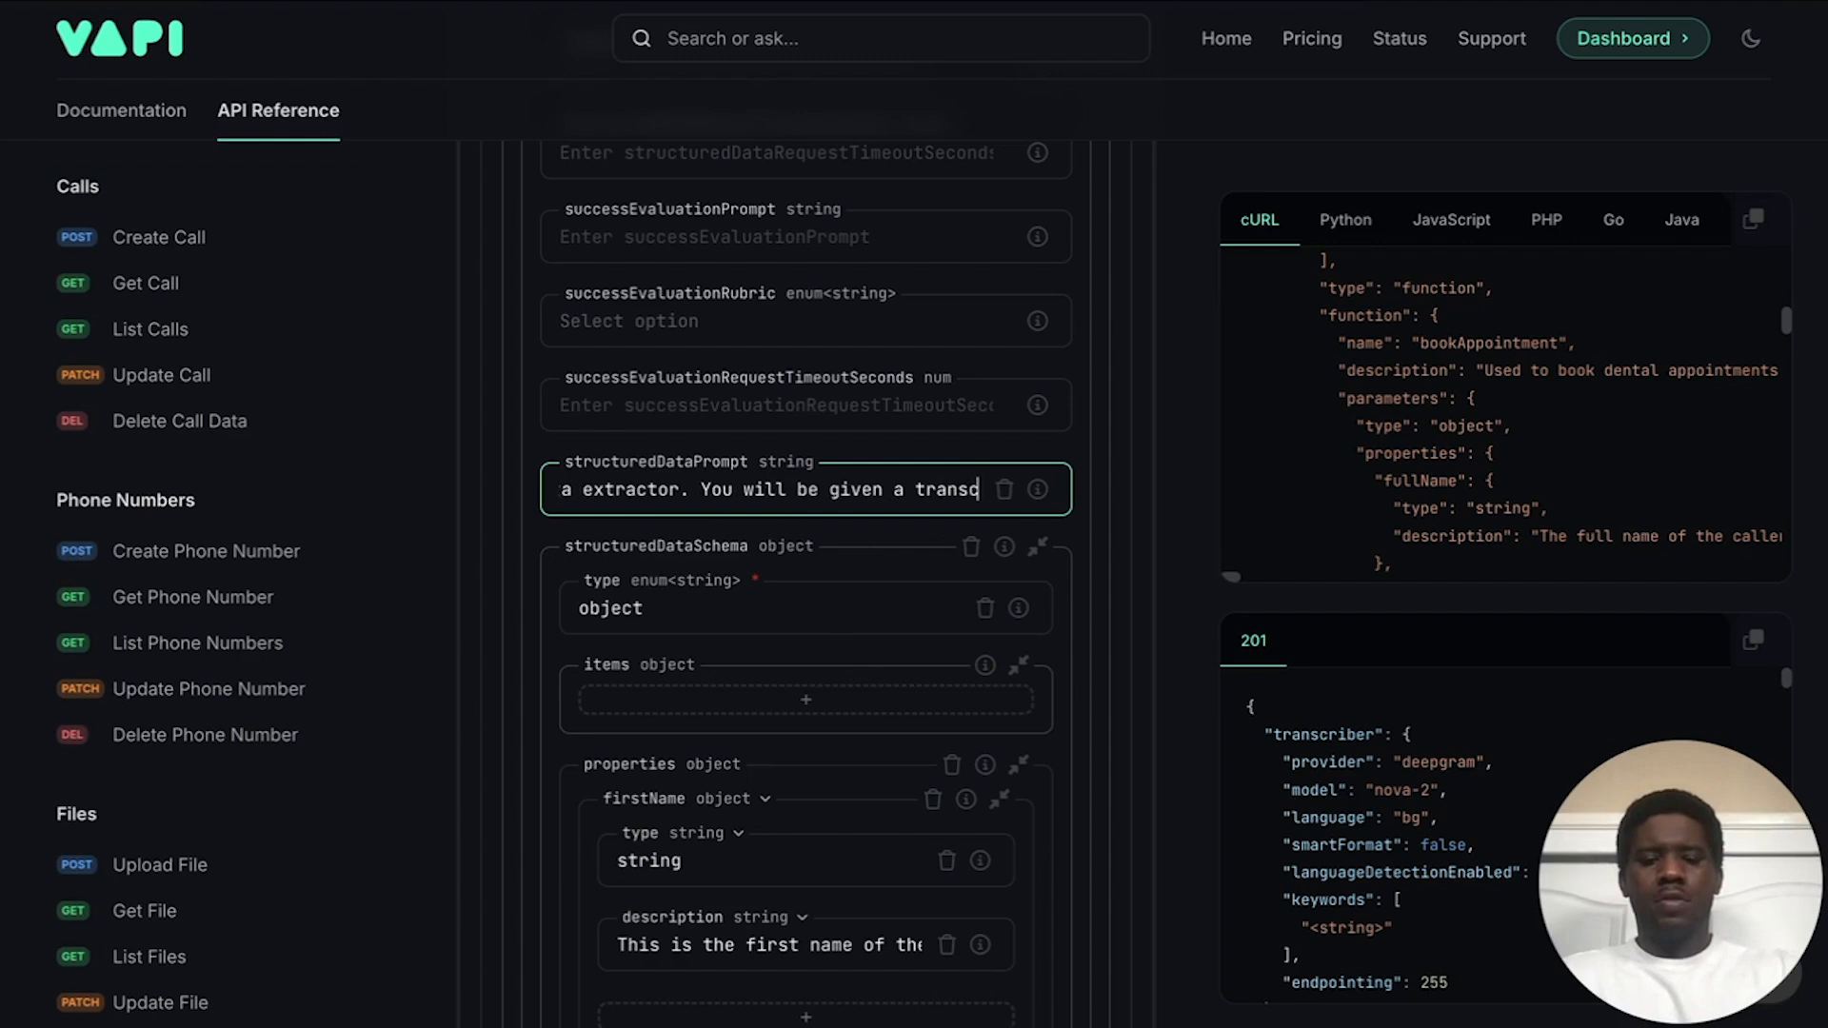
type("ript to analyx")
key("BackSpace")
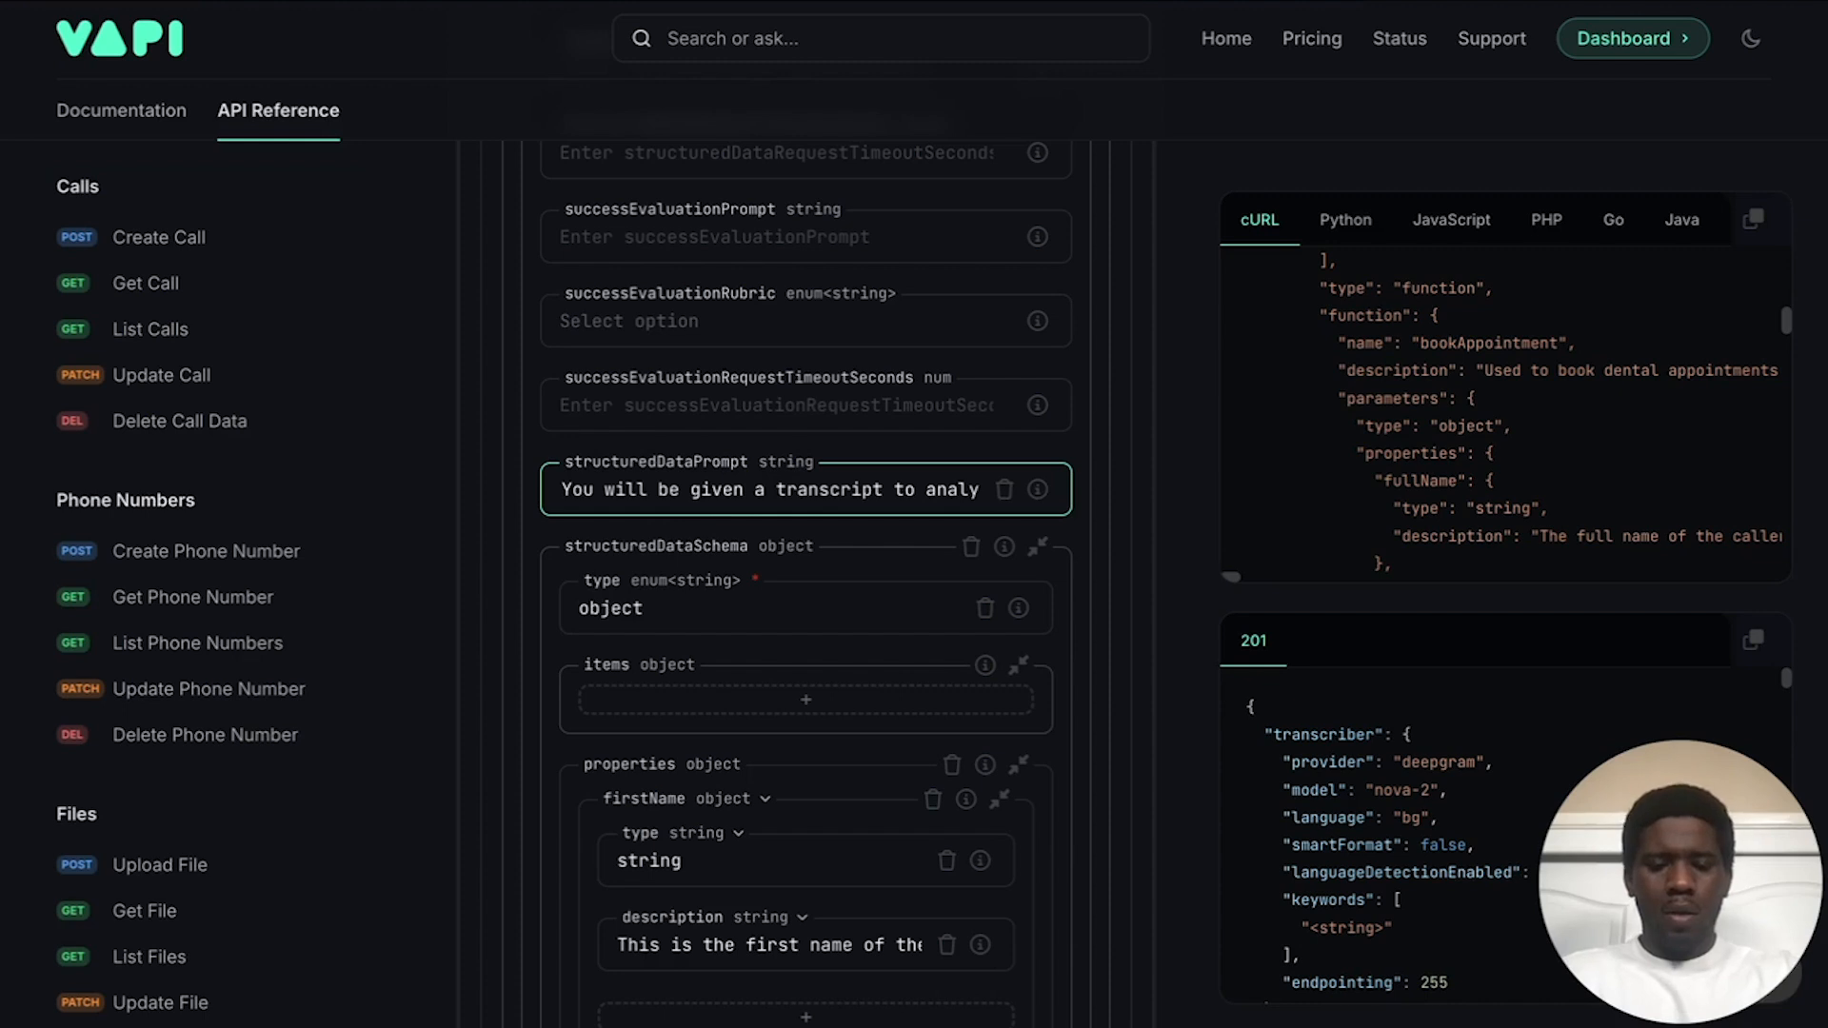
type("z")
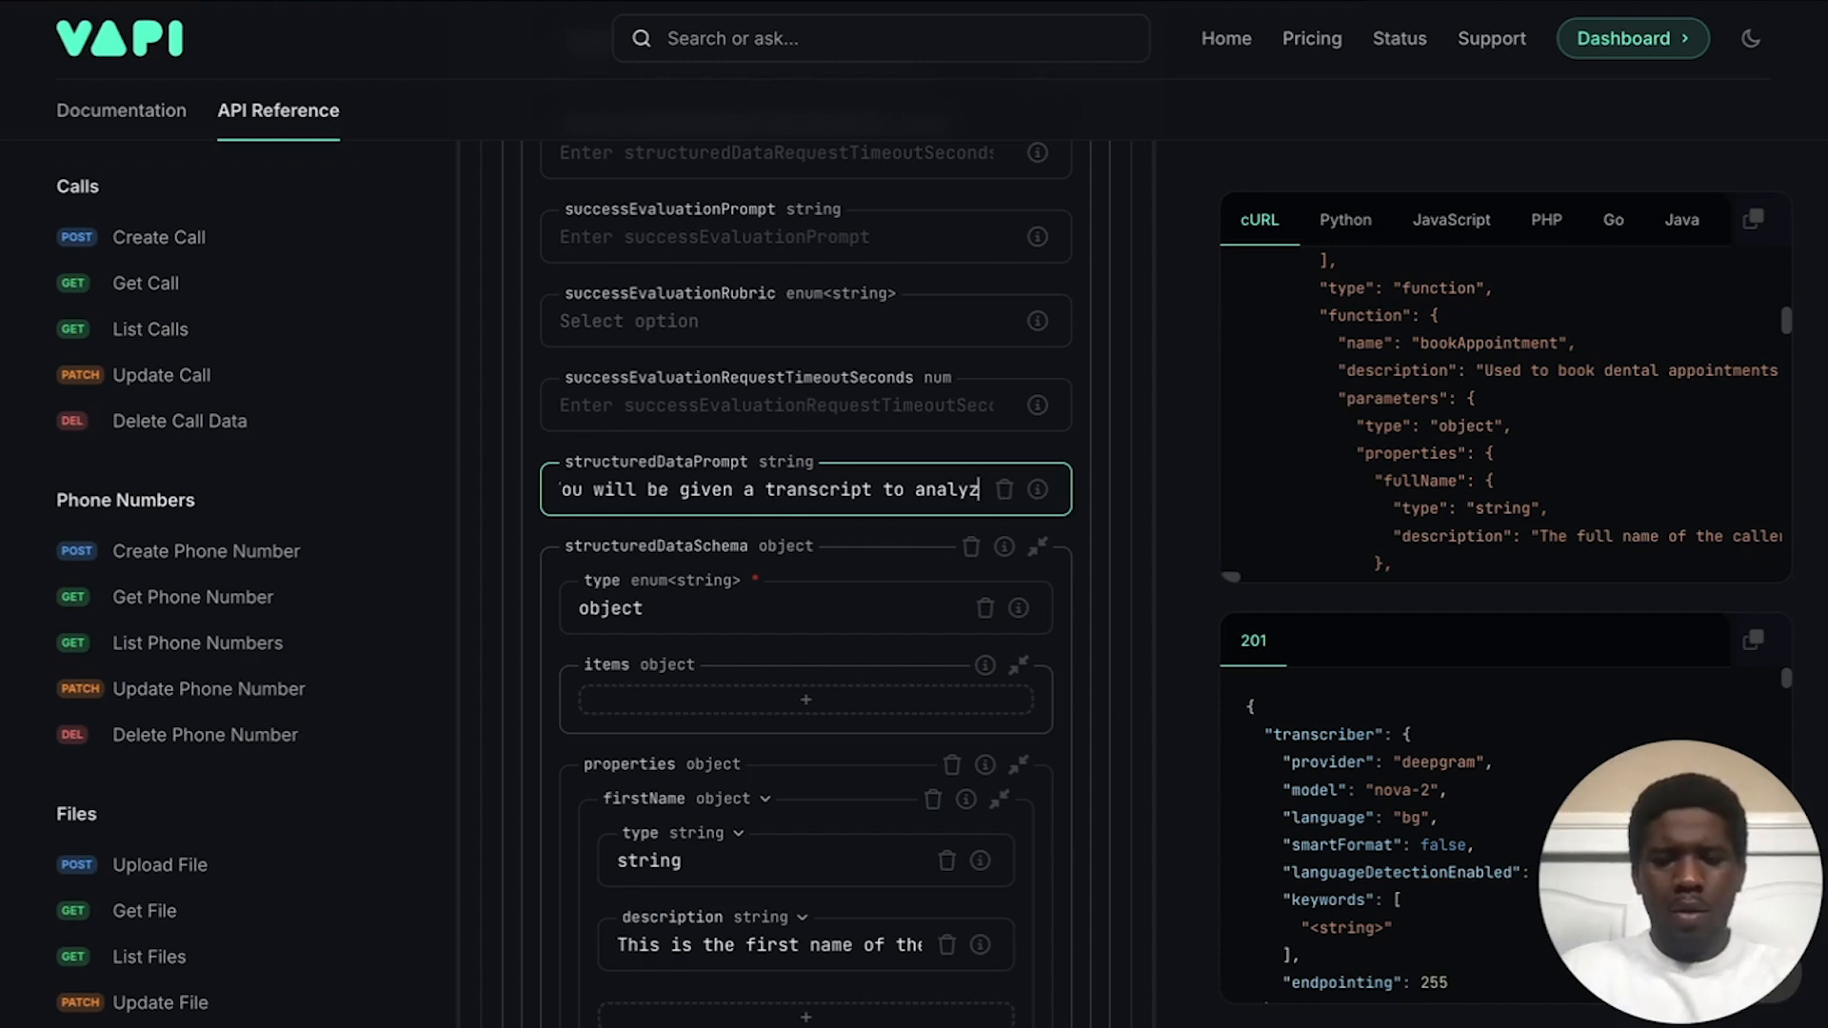
type("e. Extrac")
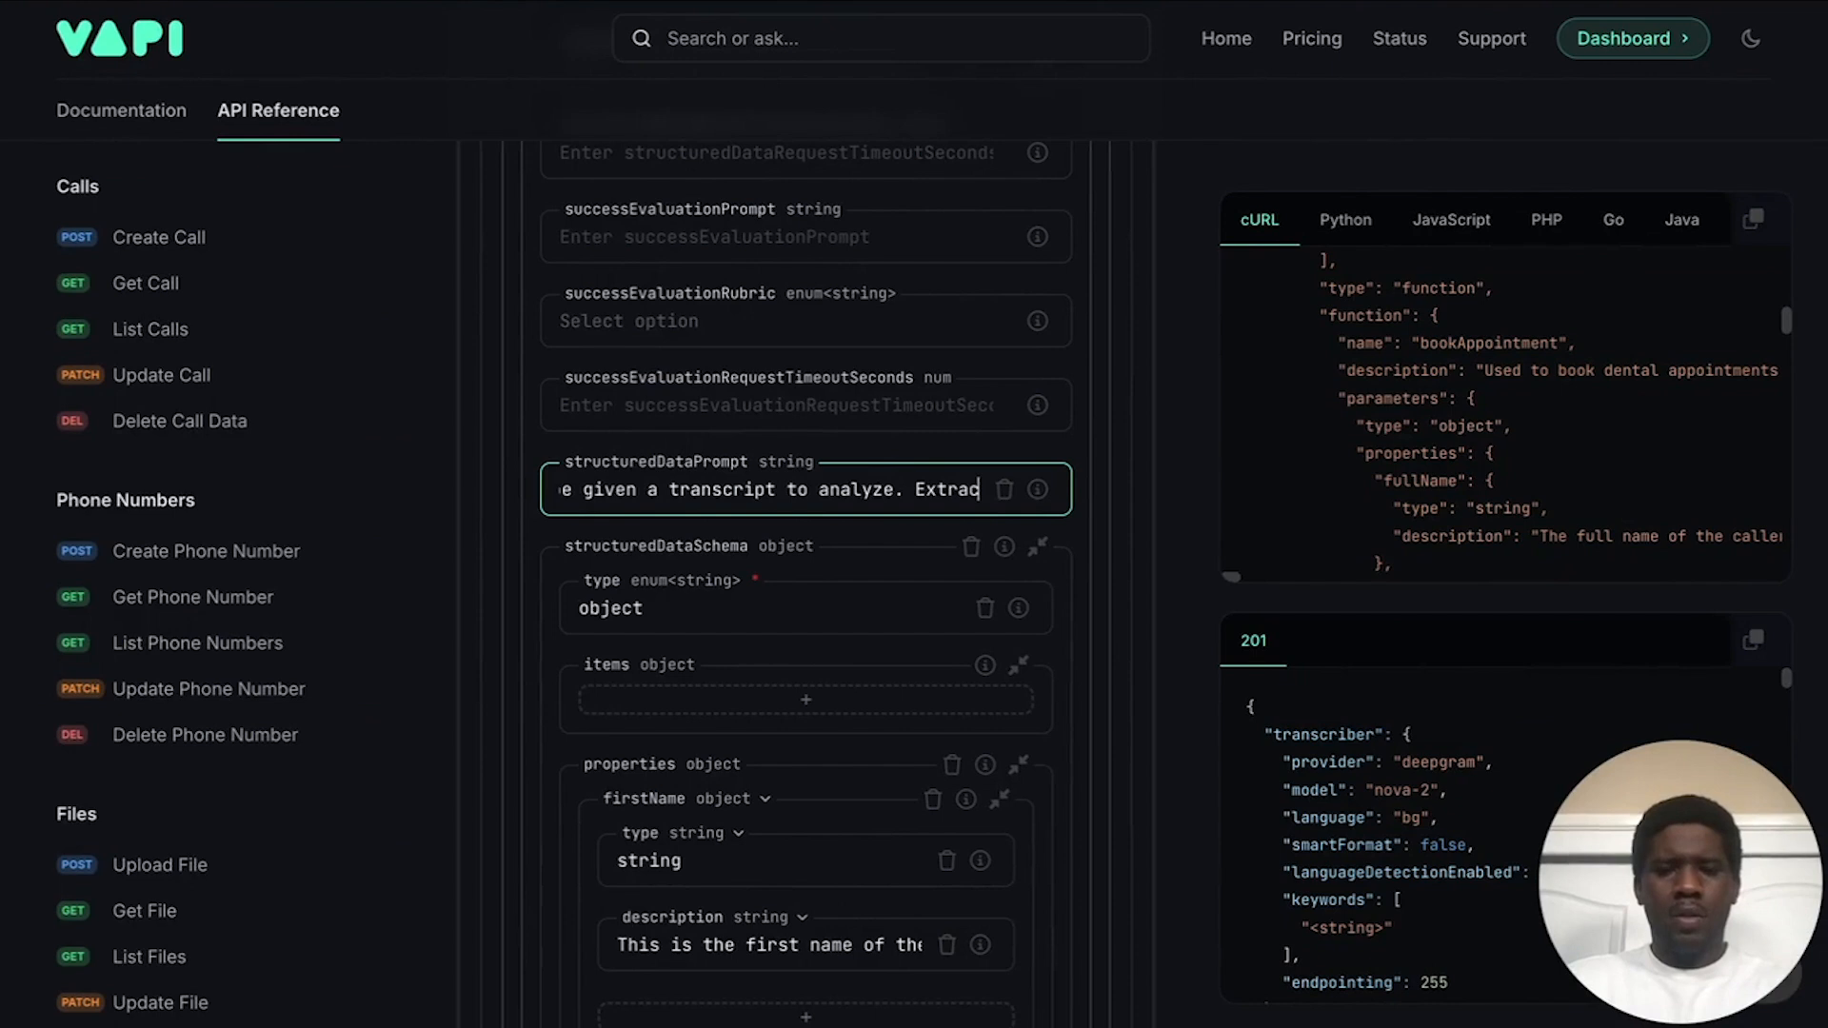
type("t structured data based on the j")
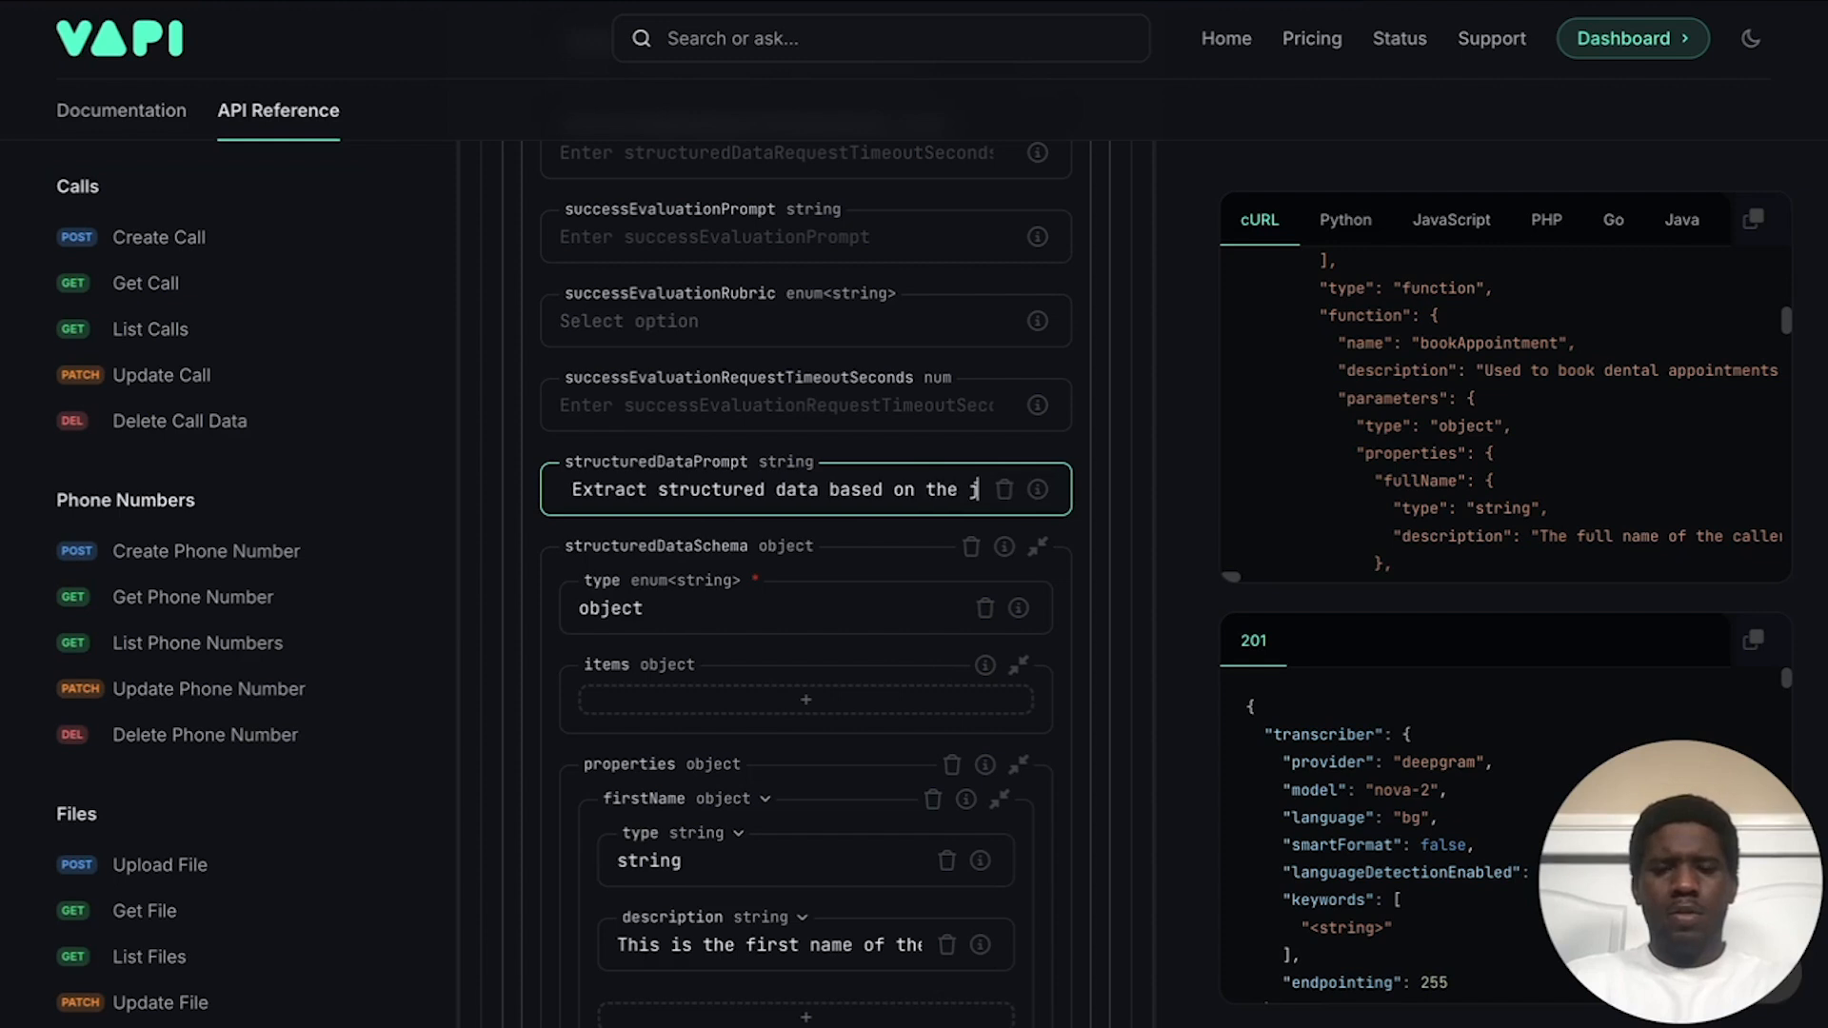
type("son shceme")
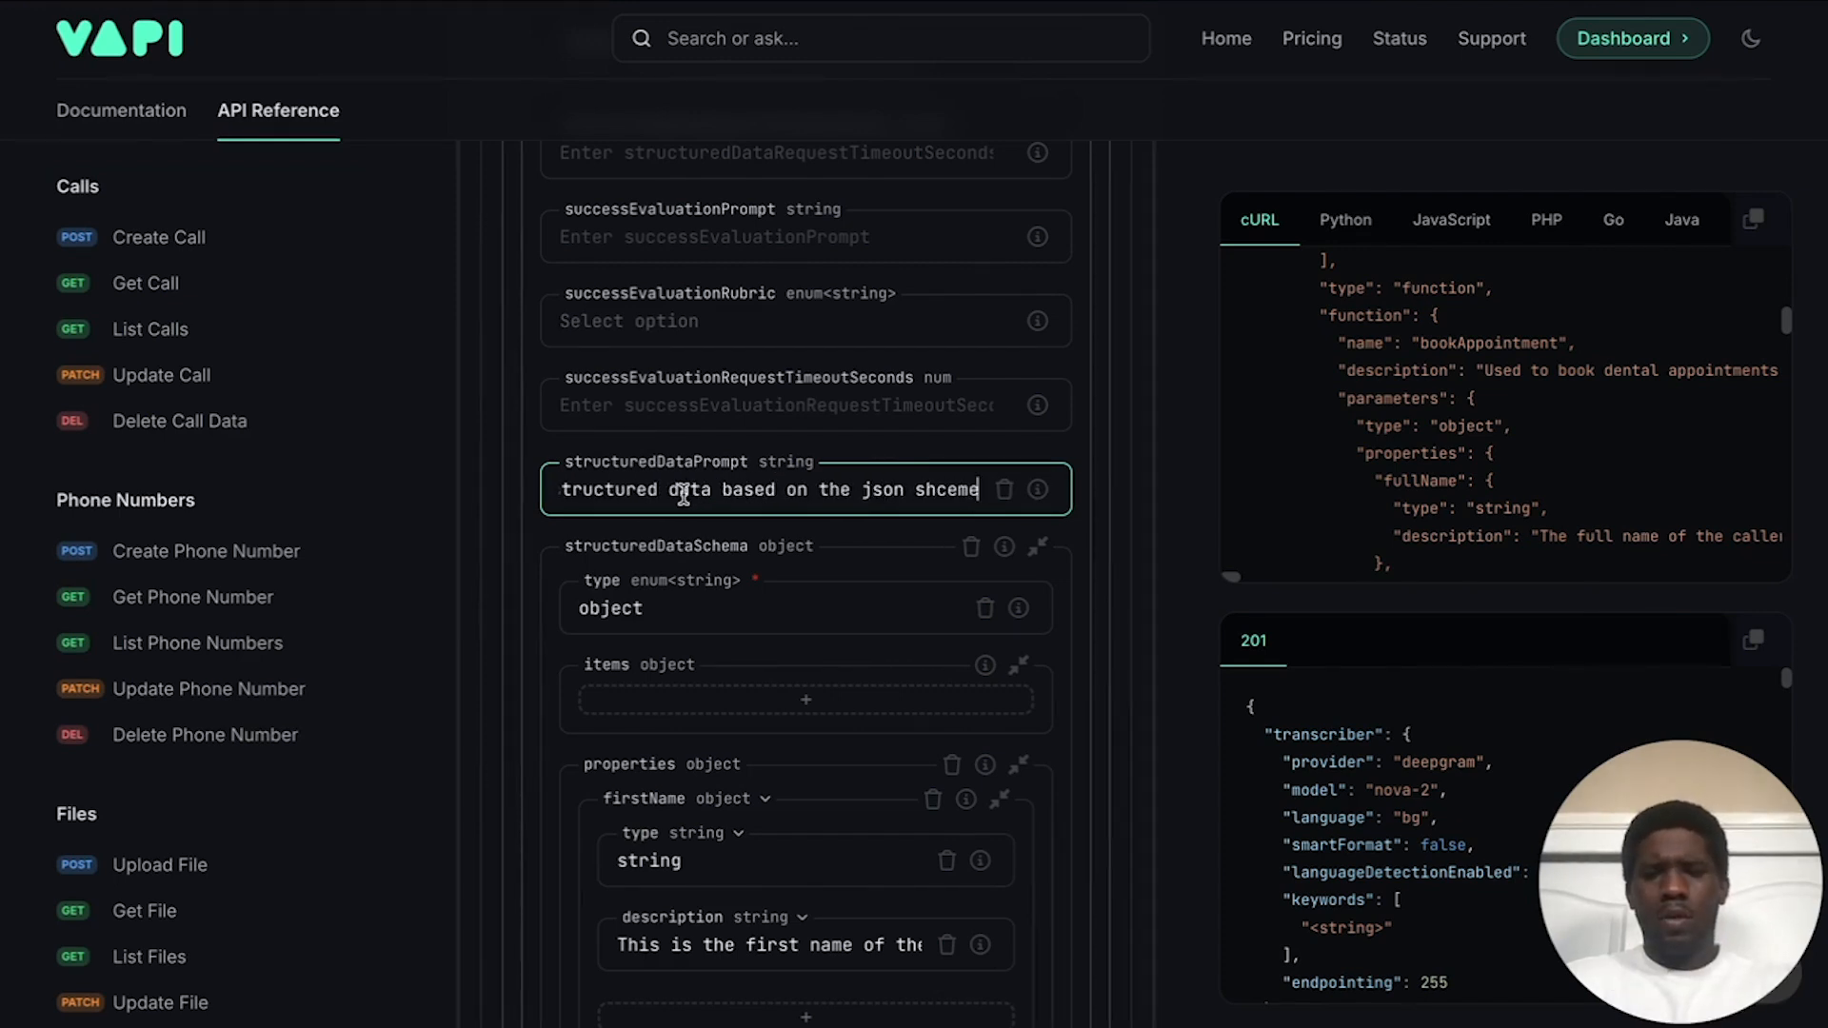
Step: Change 'based on' to 'per' and append 'The callReason can only be one or a conbination of the following:'
left_click_drag(719, 489, 796, 489)
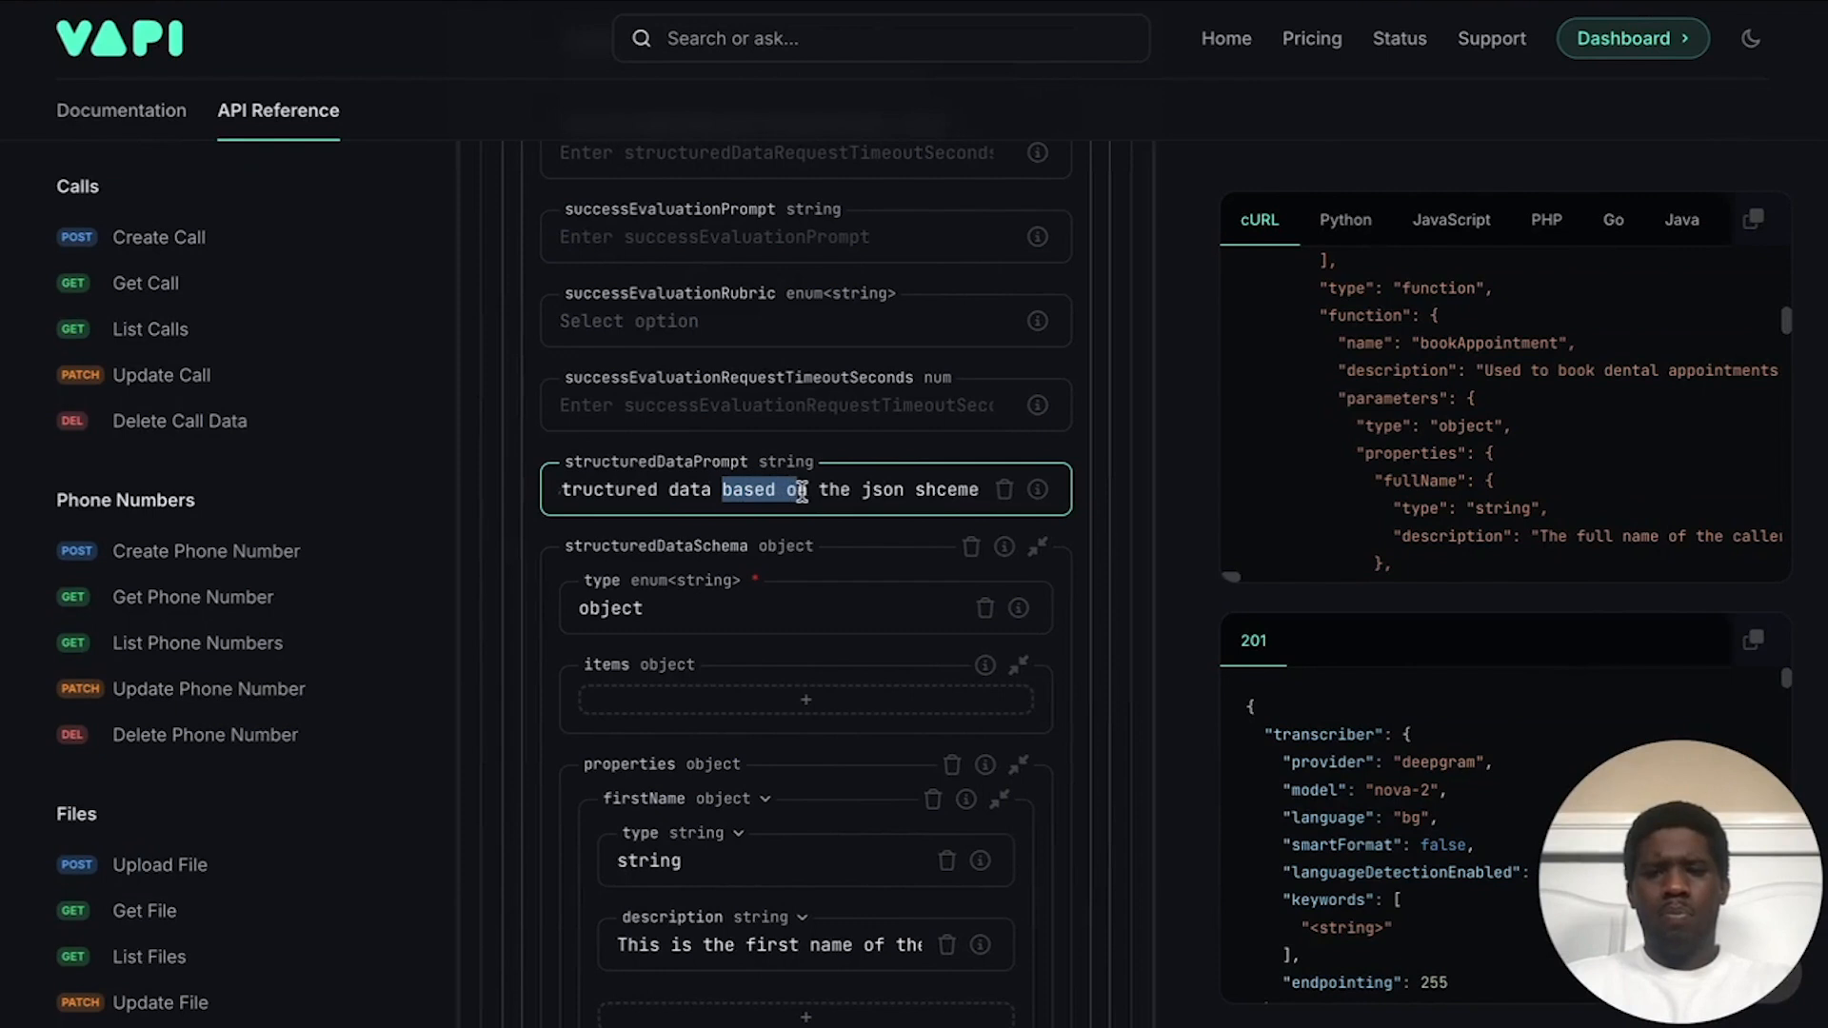
type("per")
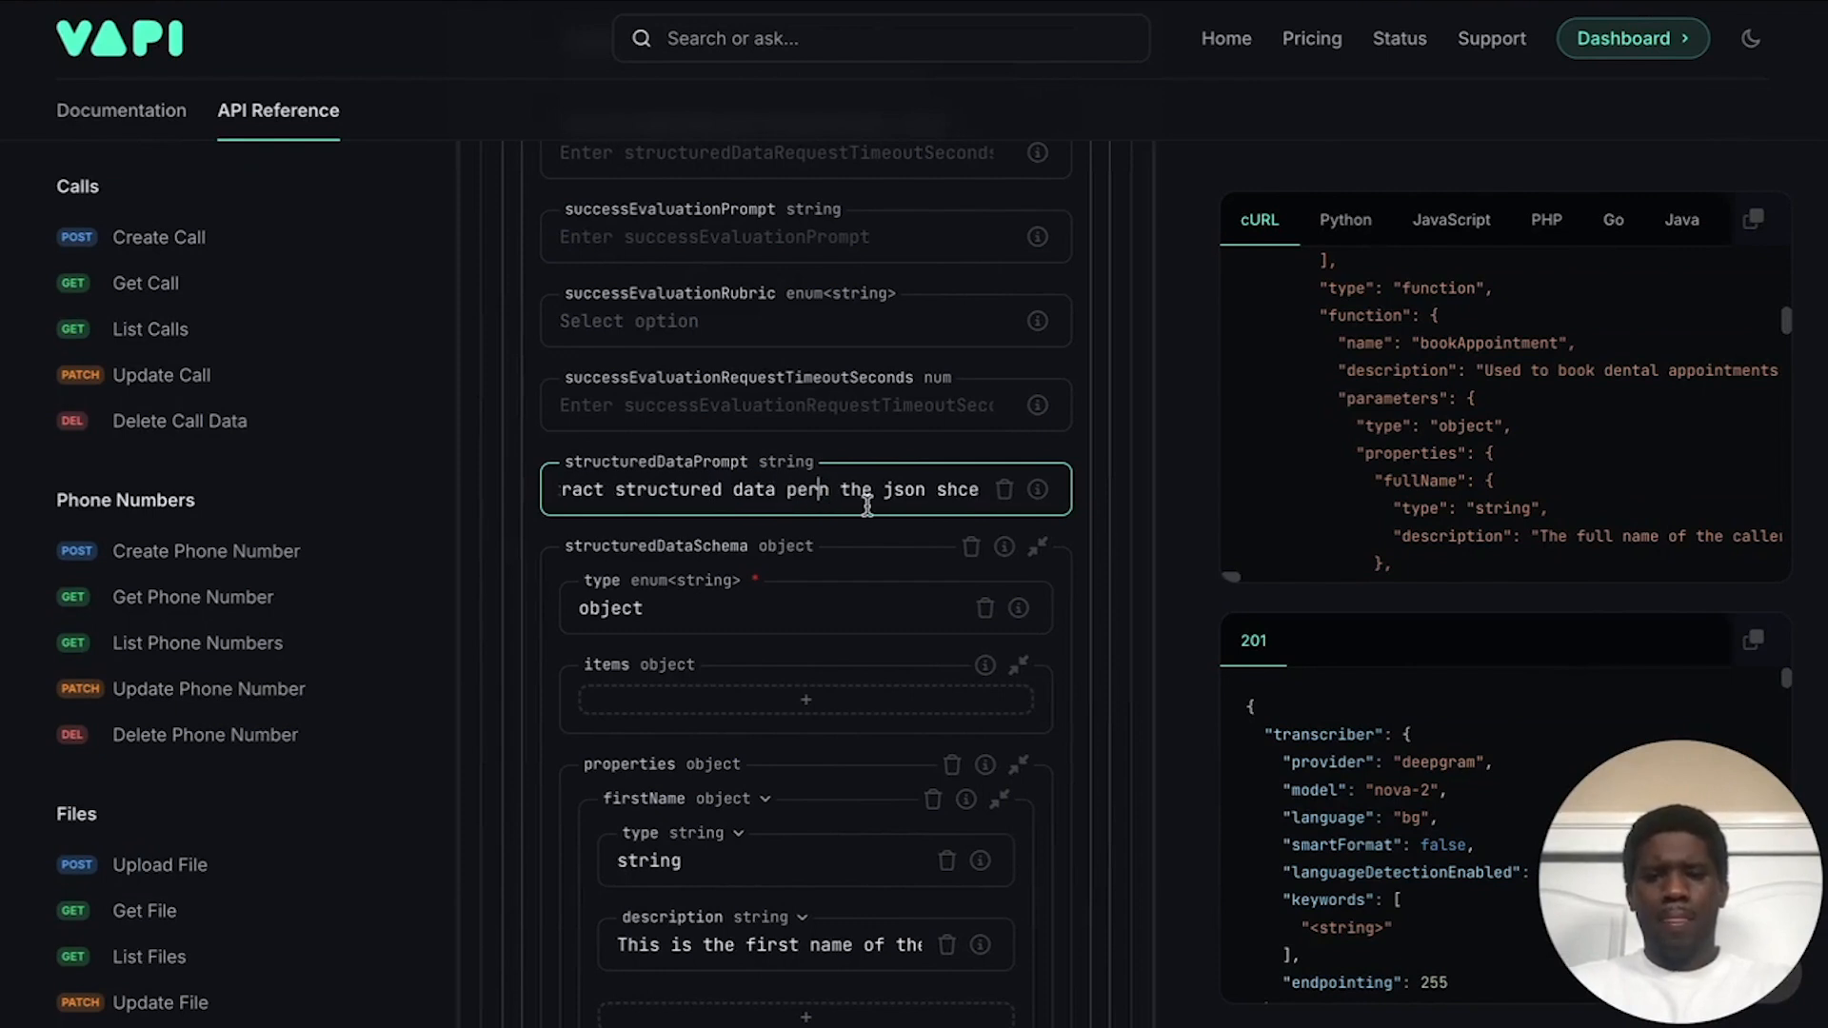
key("Delete")
scroll(919, 489, "left", 1)
scroll(886, 486, "right", 1)
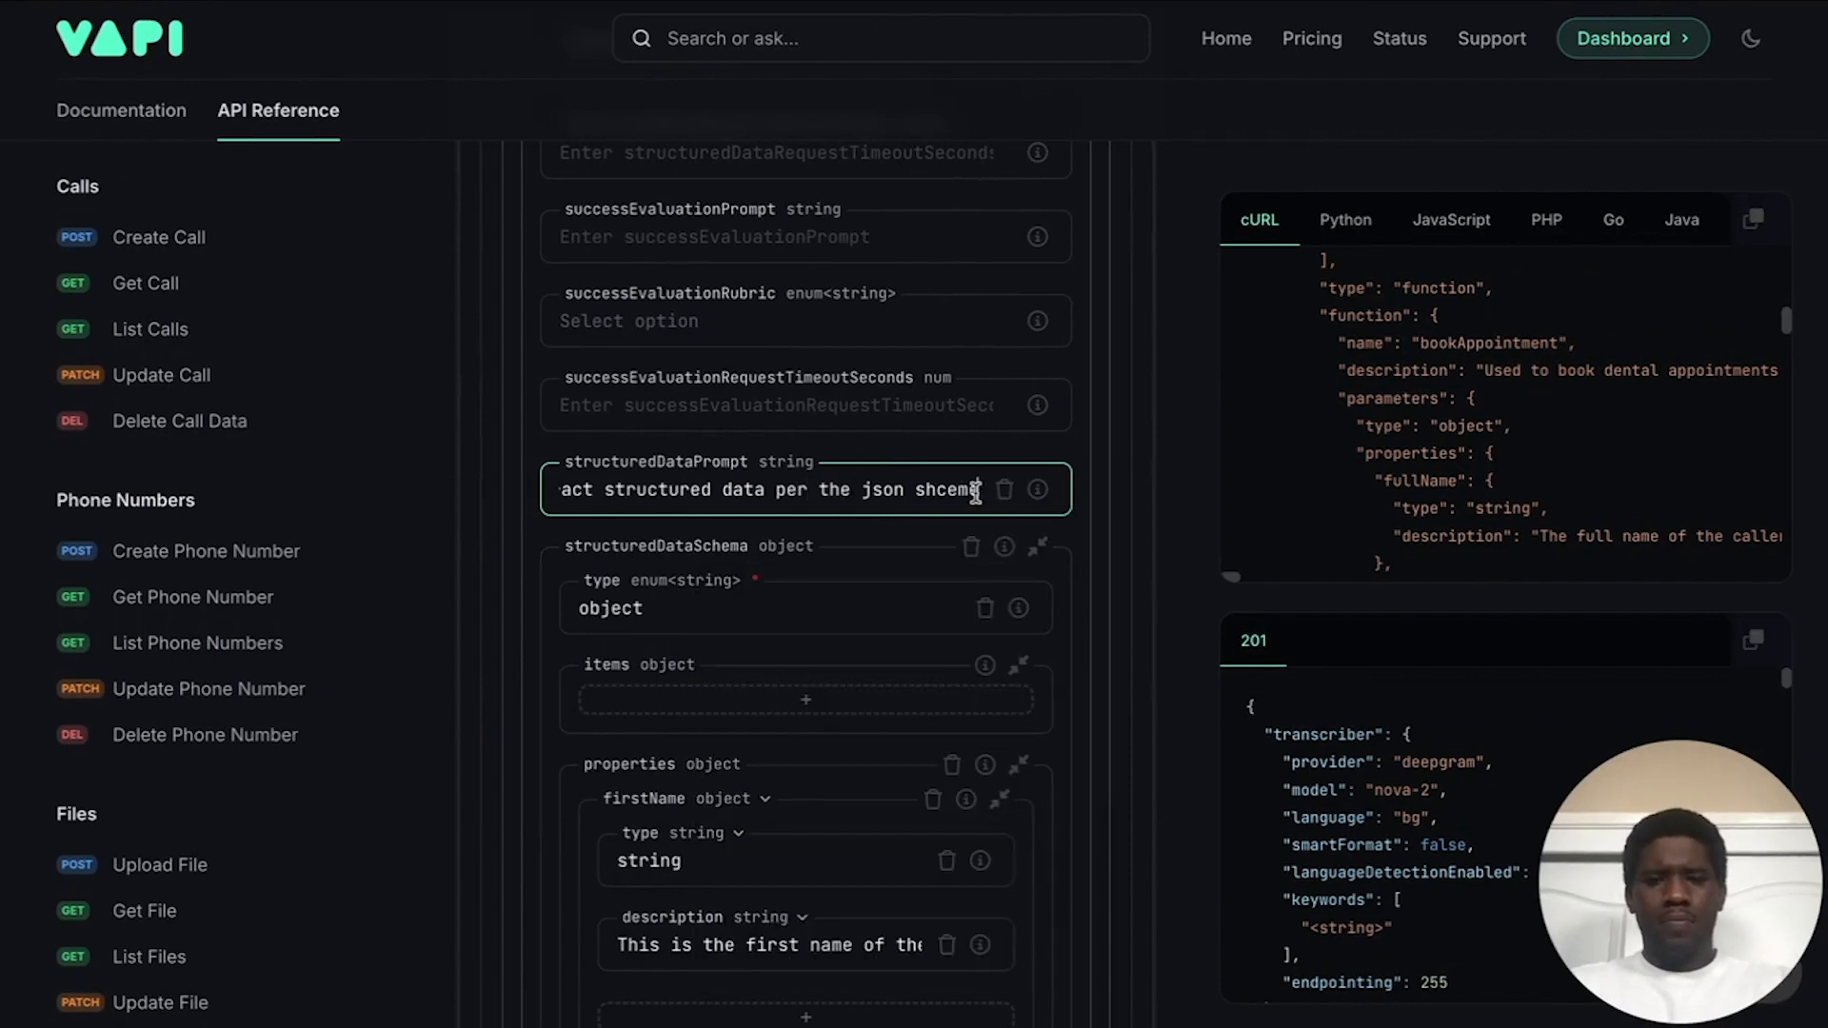
mouse_move(1004, 547)
type(". ")
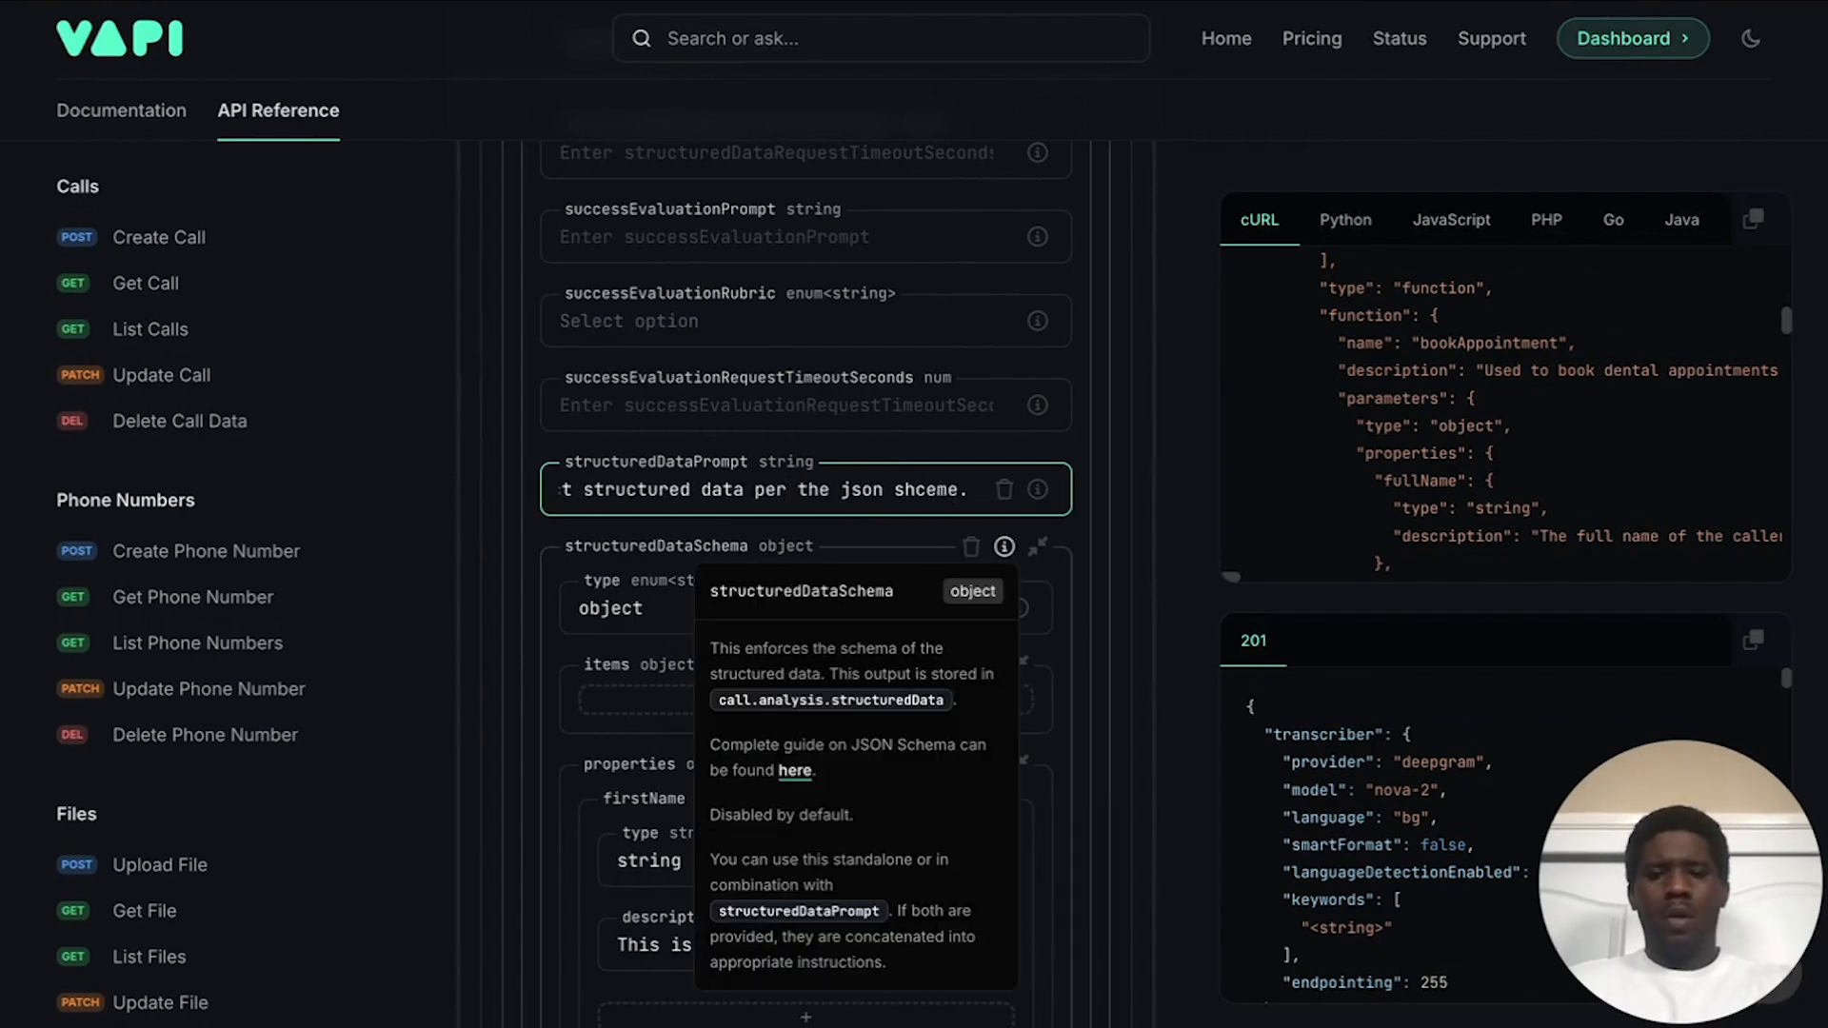
type("The")
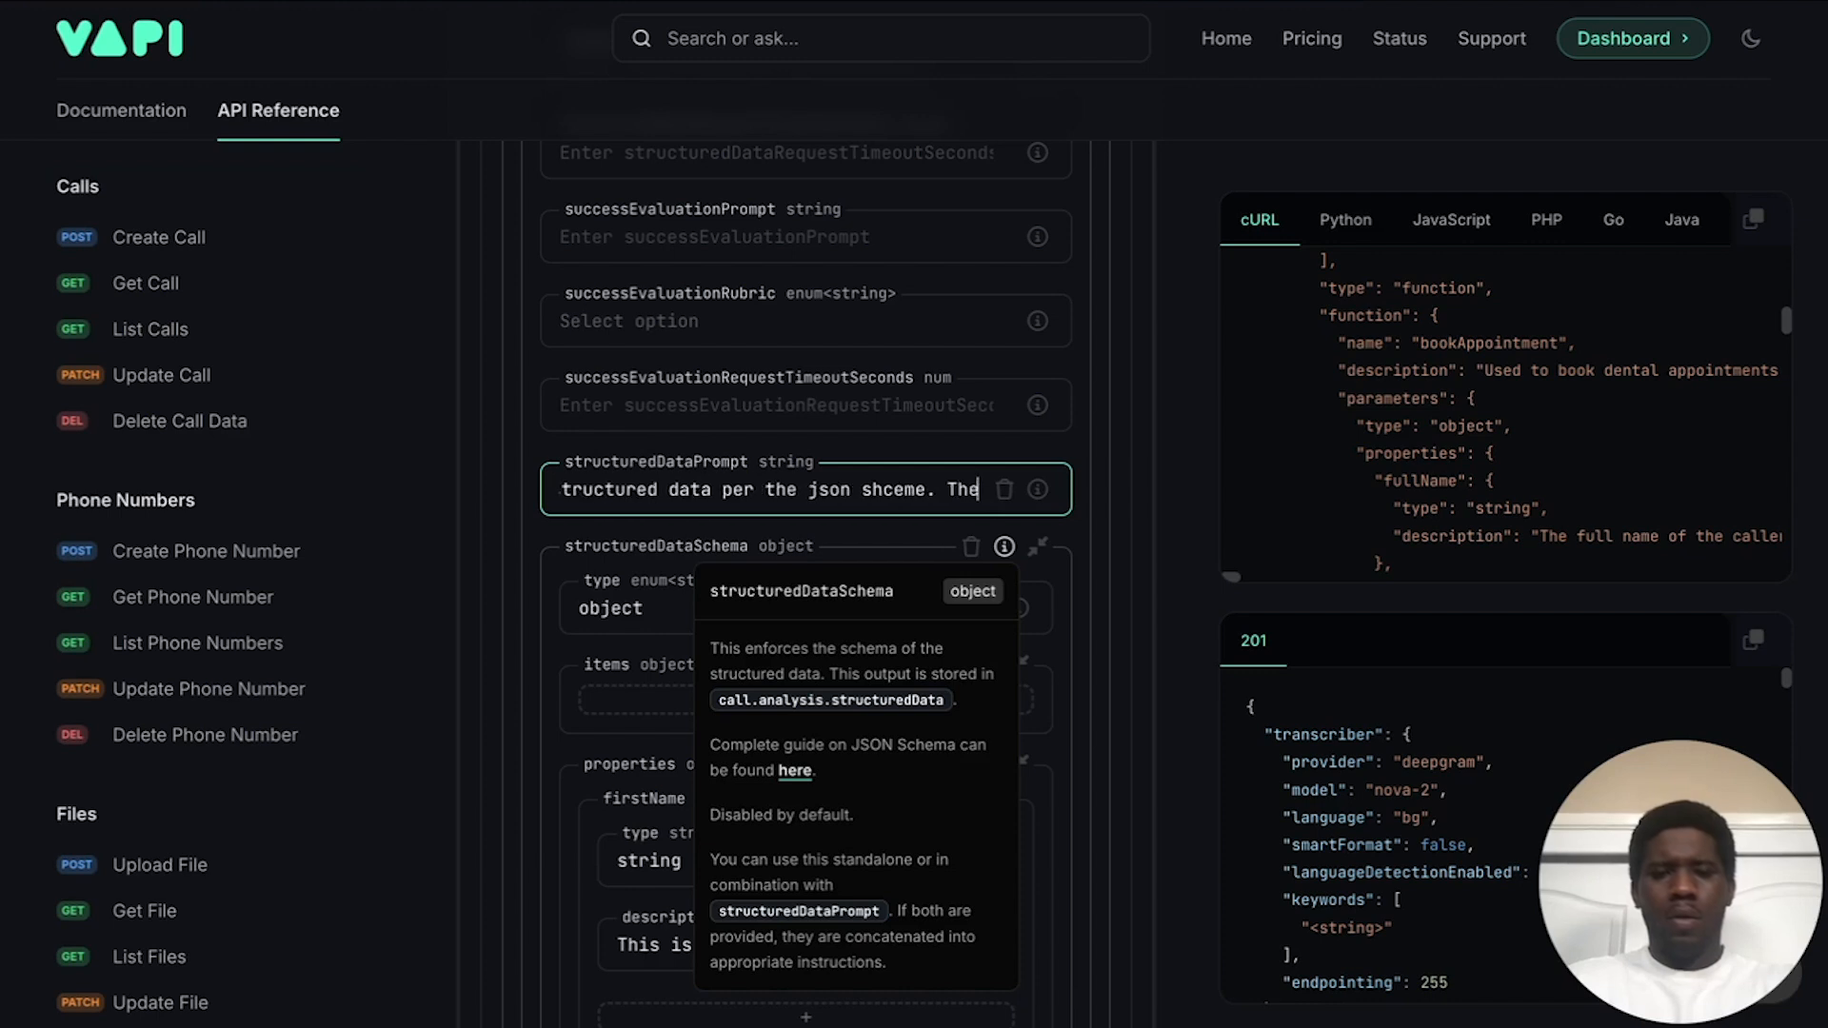
type(" callReason can ")
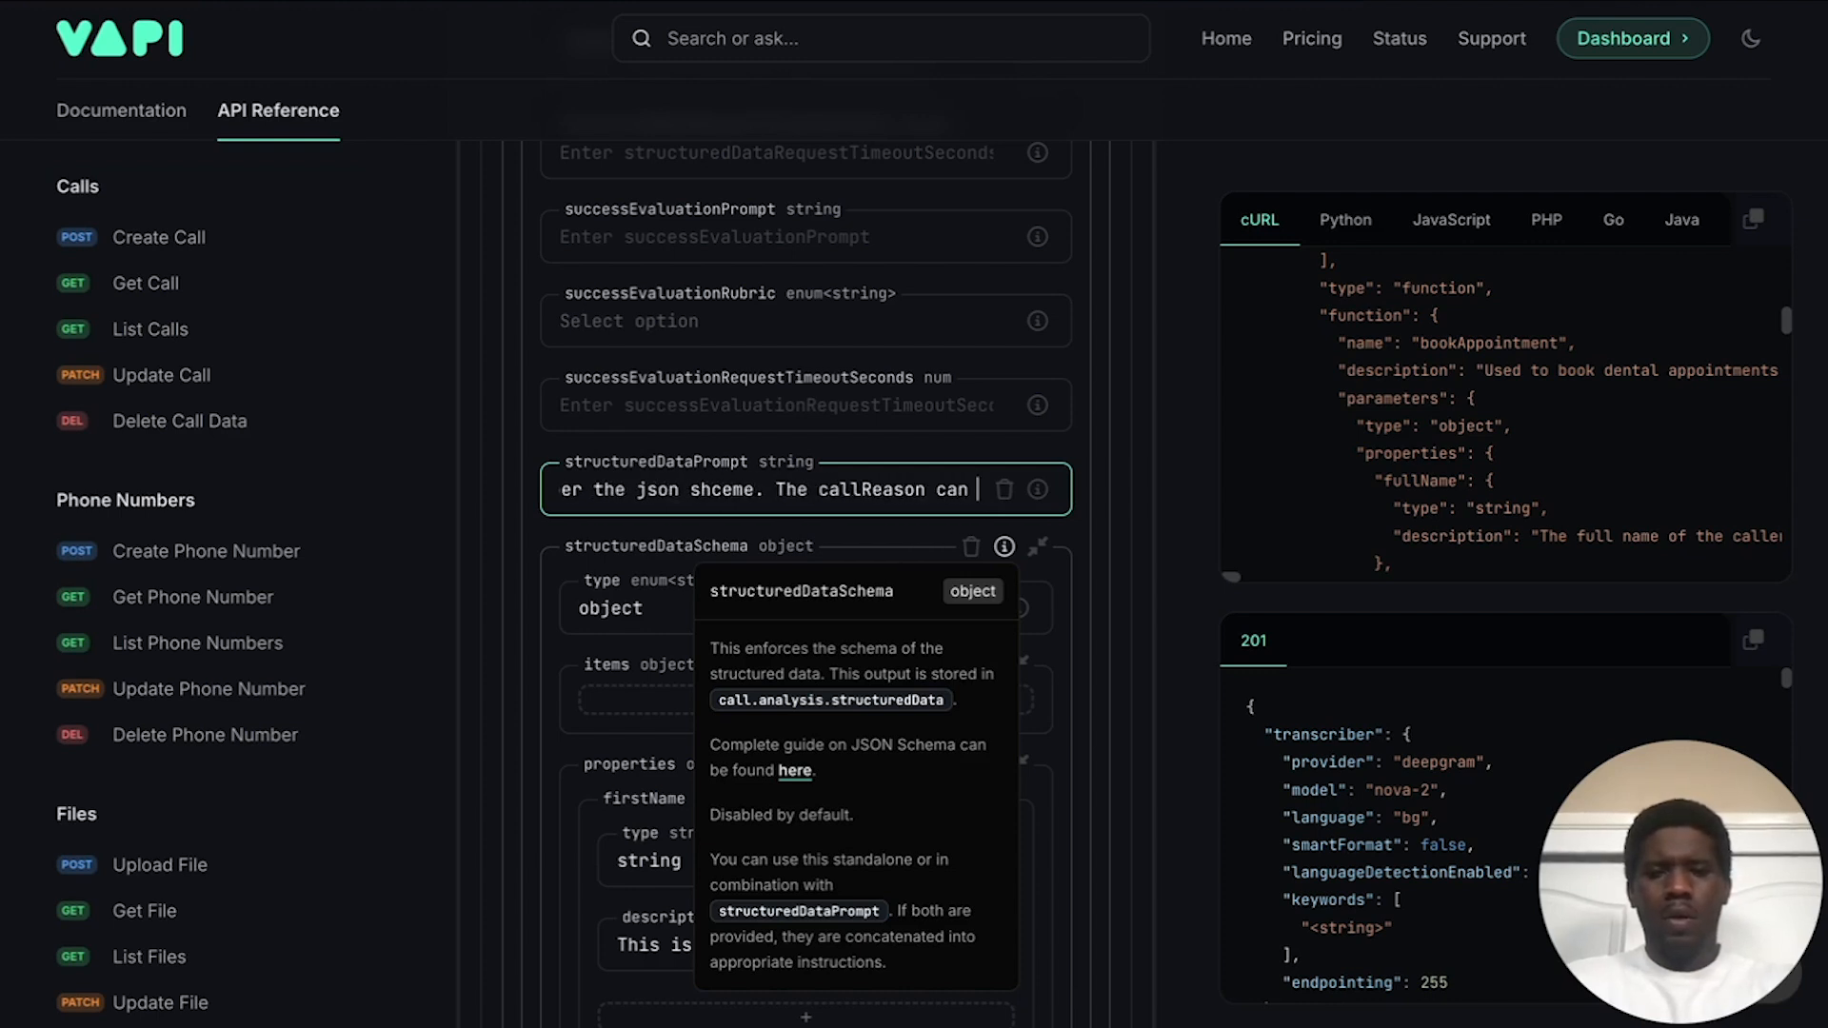
type("only be onn")
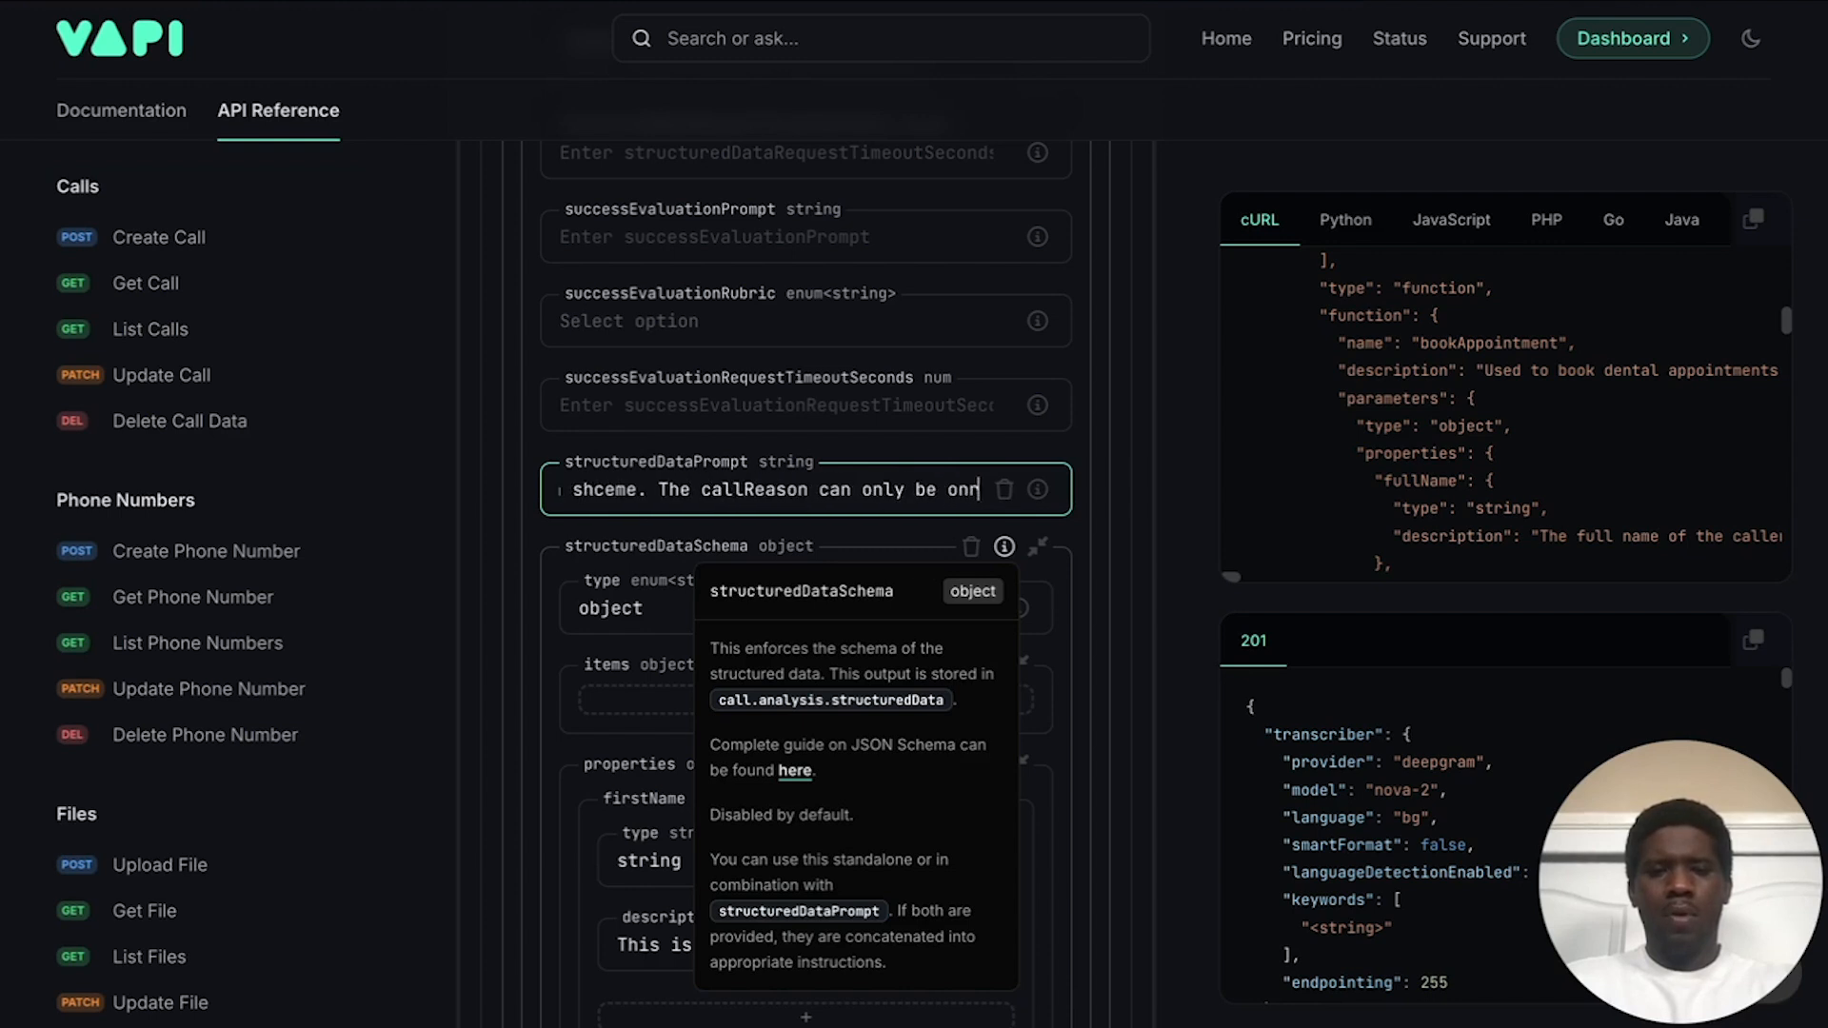
key("BackSpace")
type("e or ")
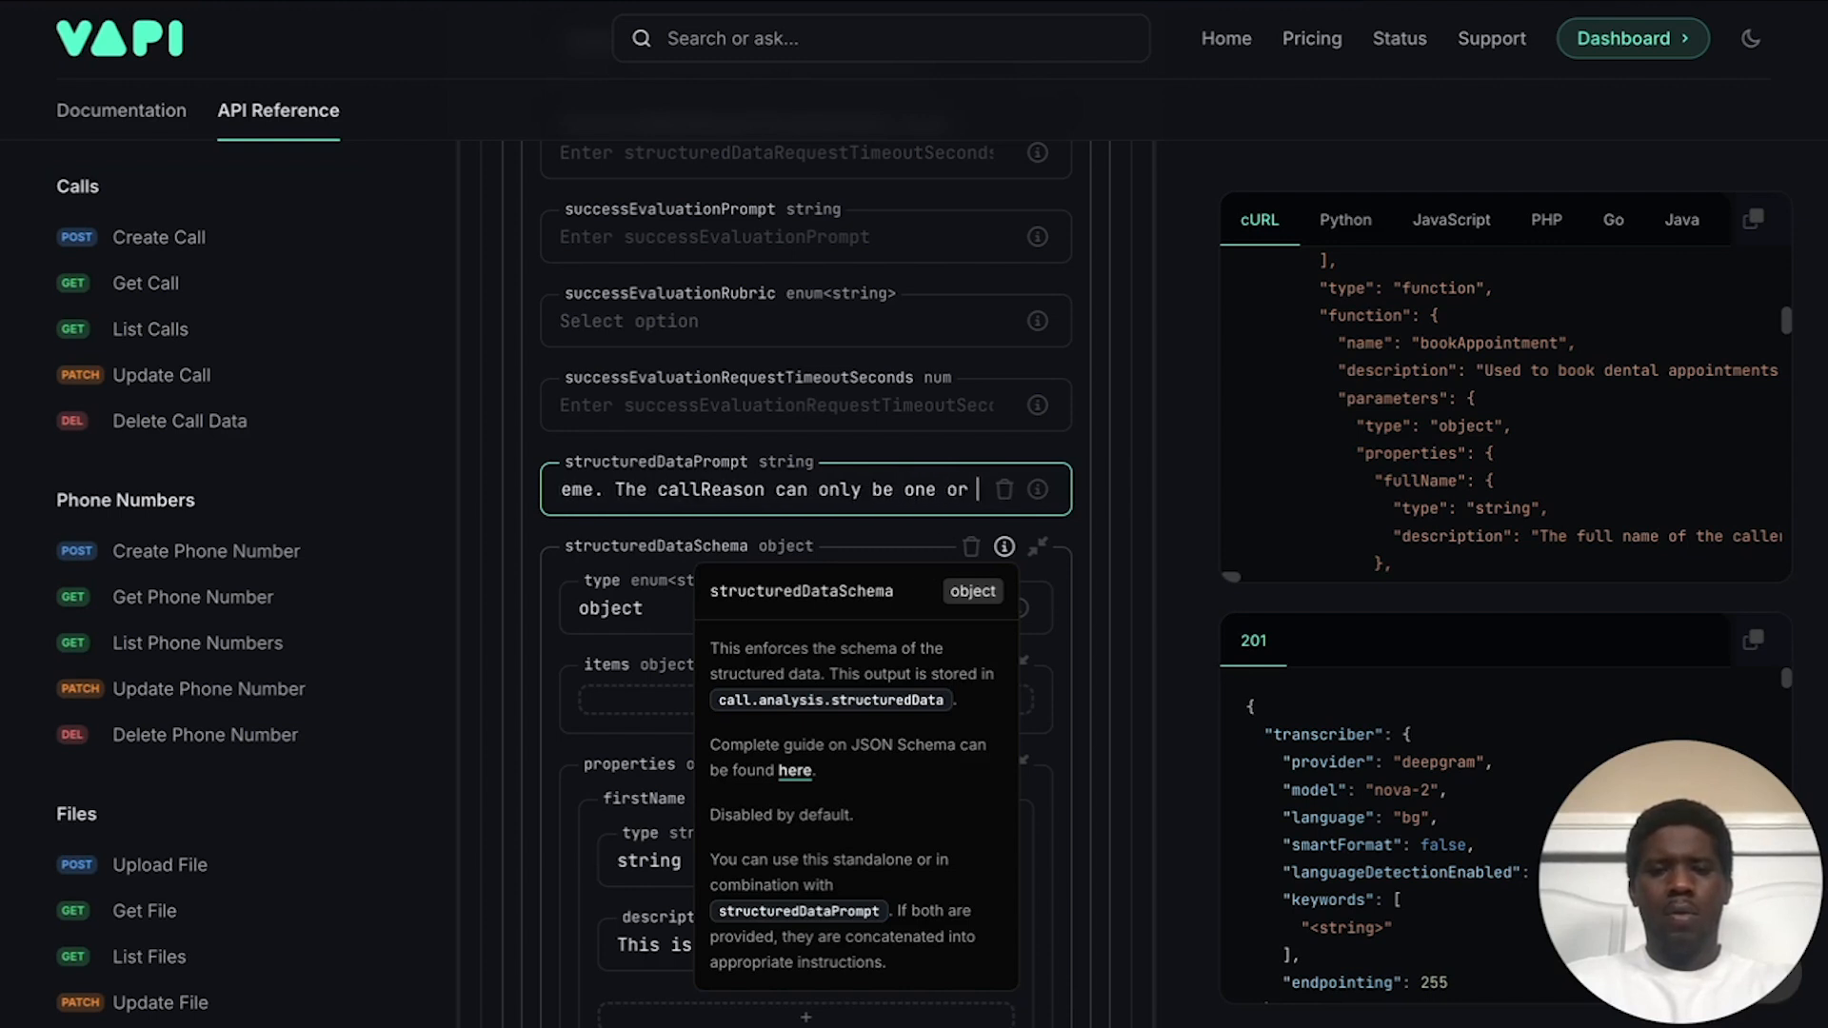
type("a conb")
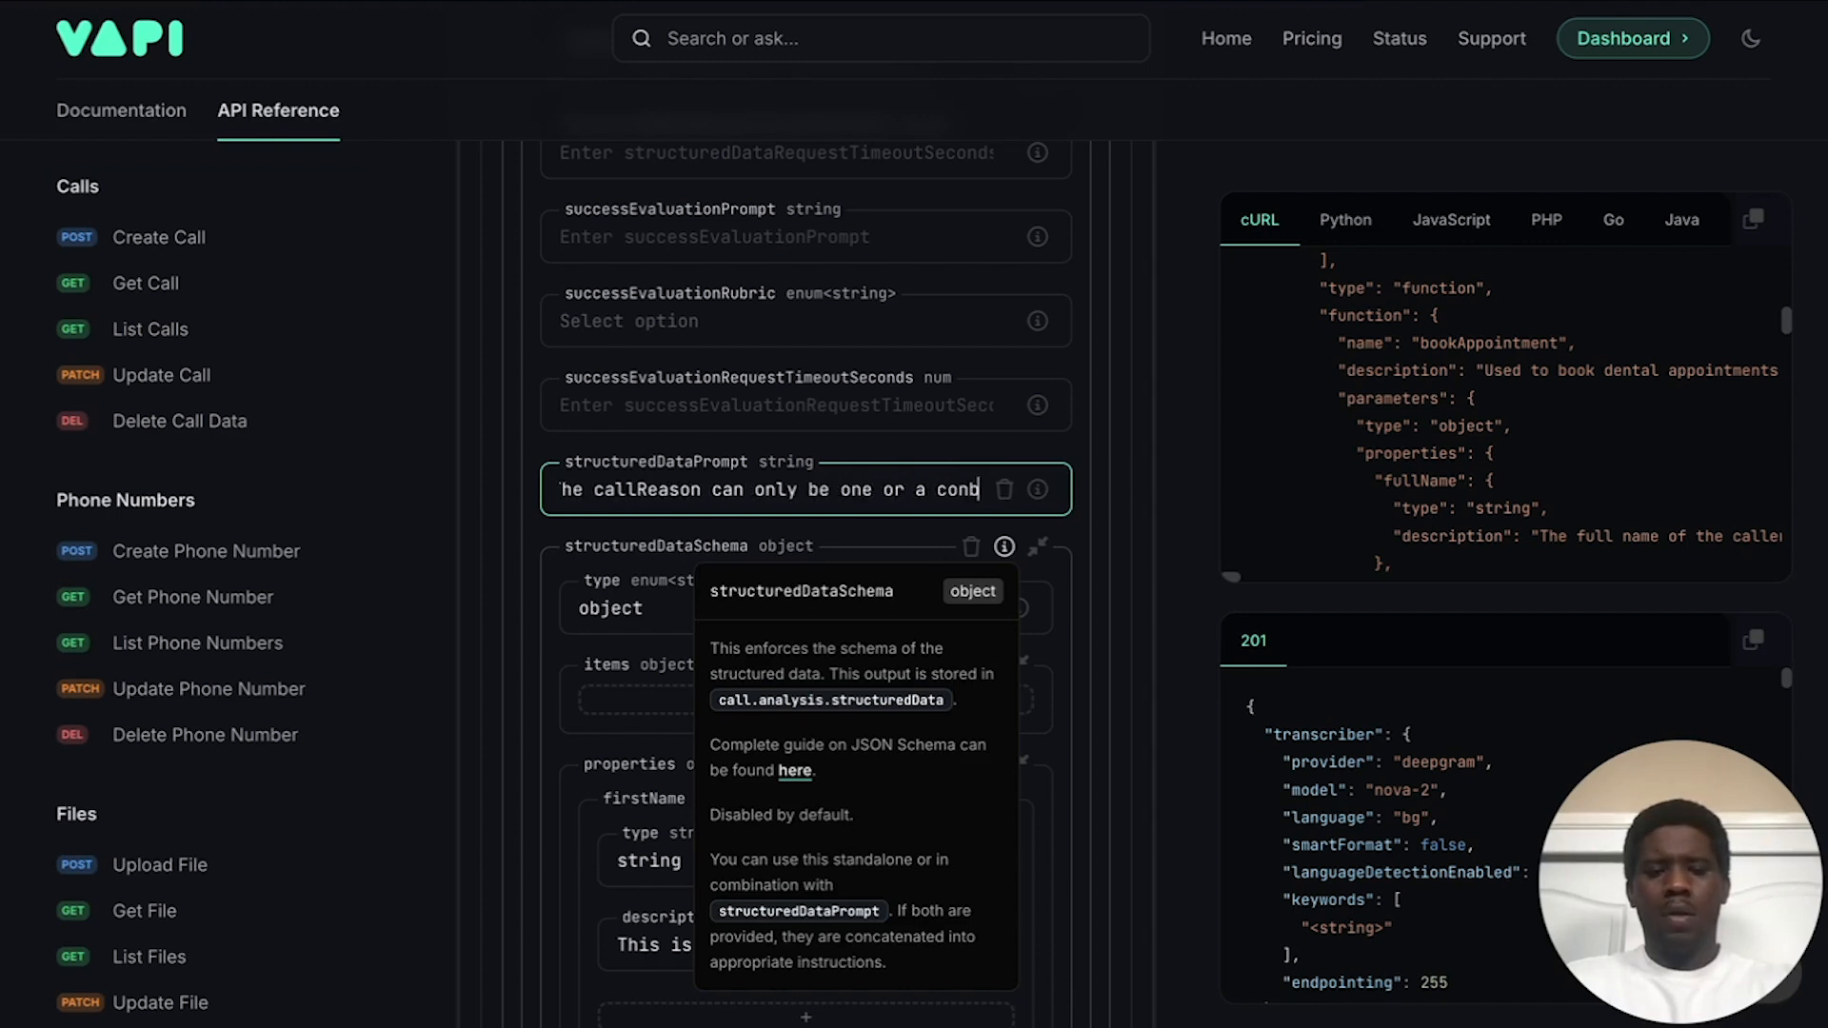
type("ination of ")
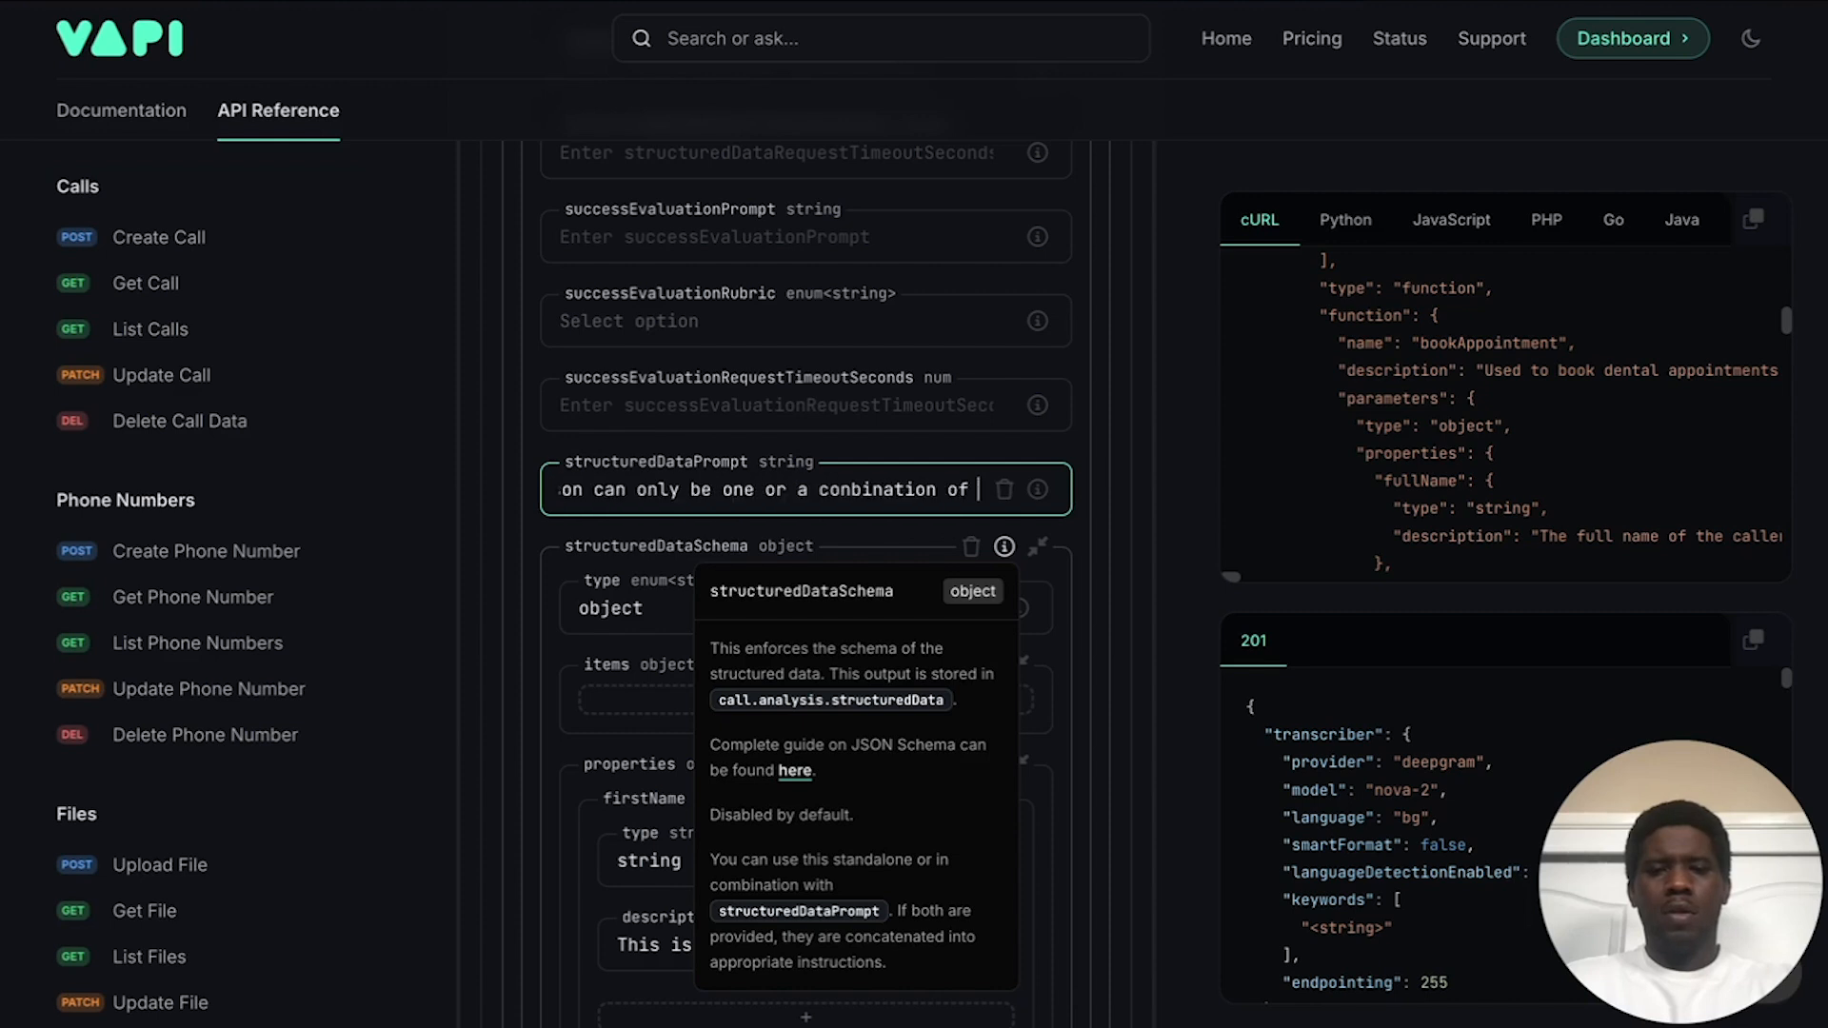
type("the follow")
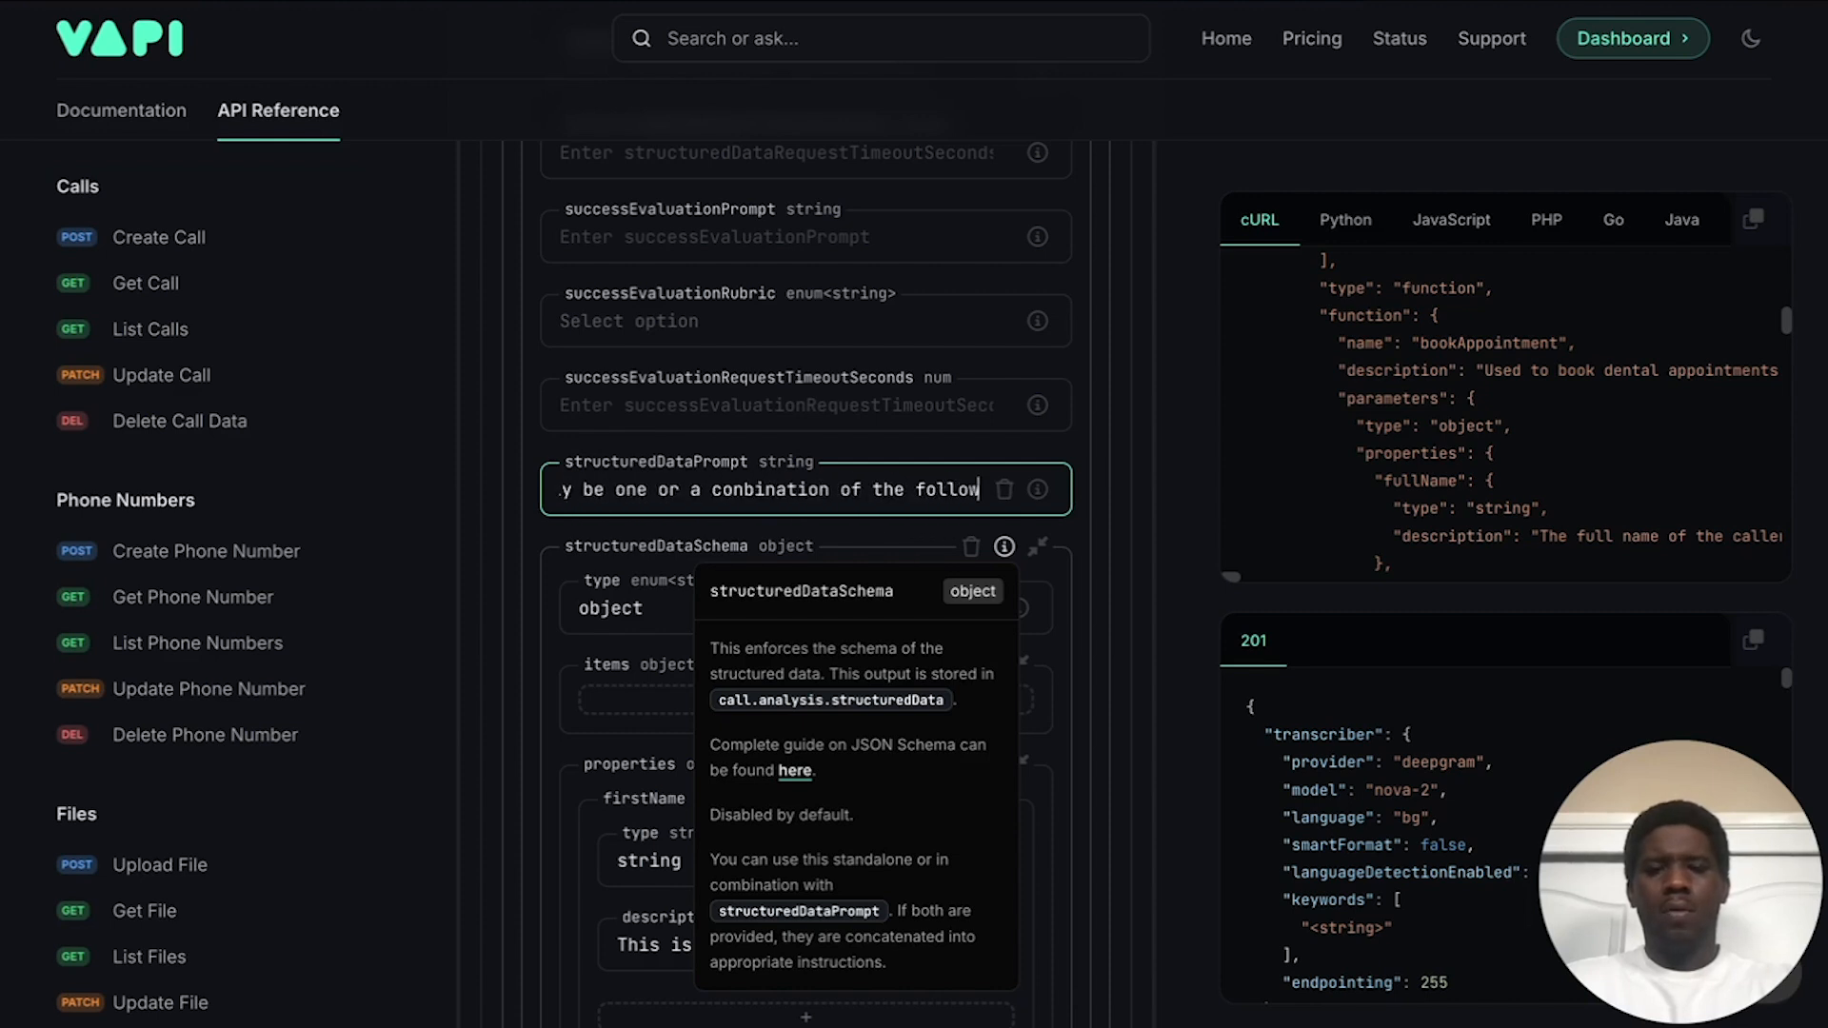
type("ing:")
scroll(681, 610, "down", 3)
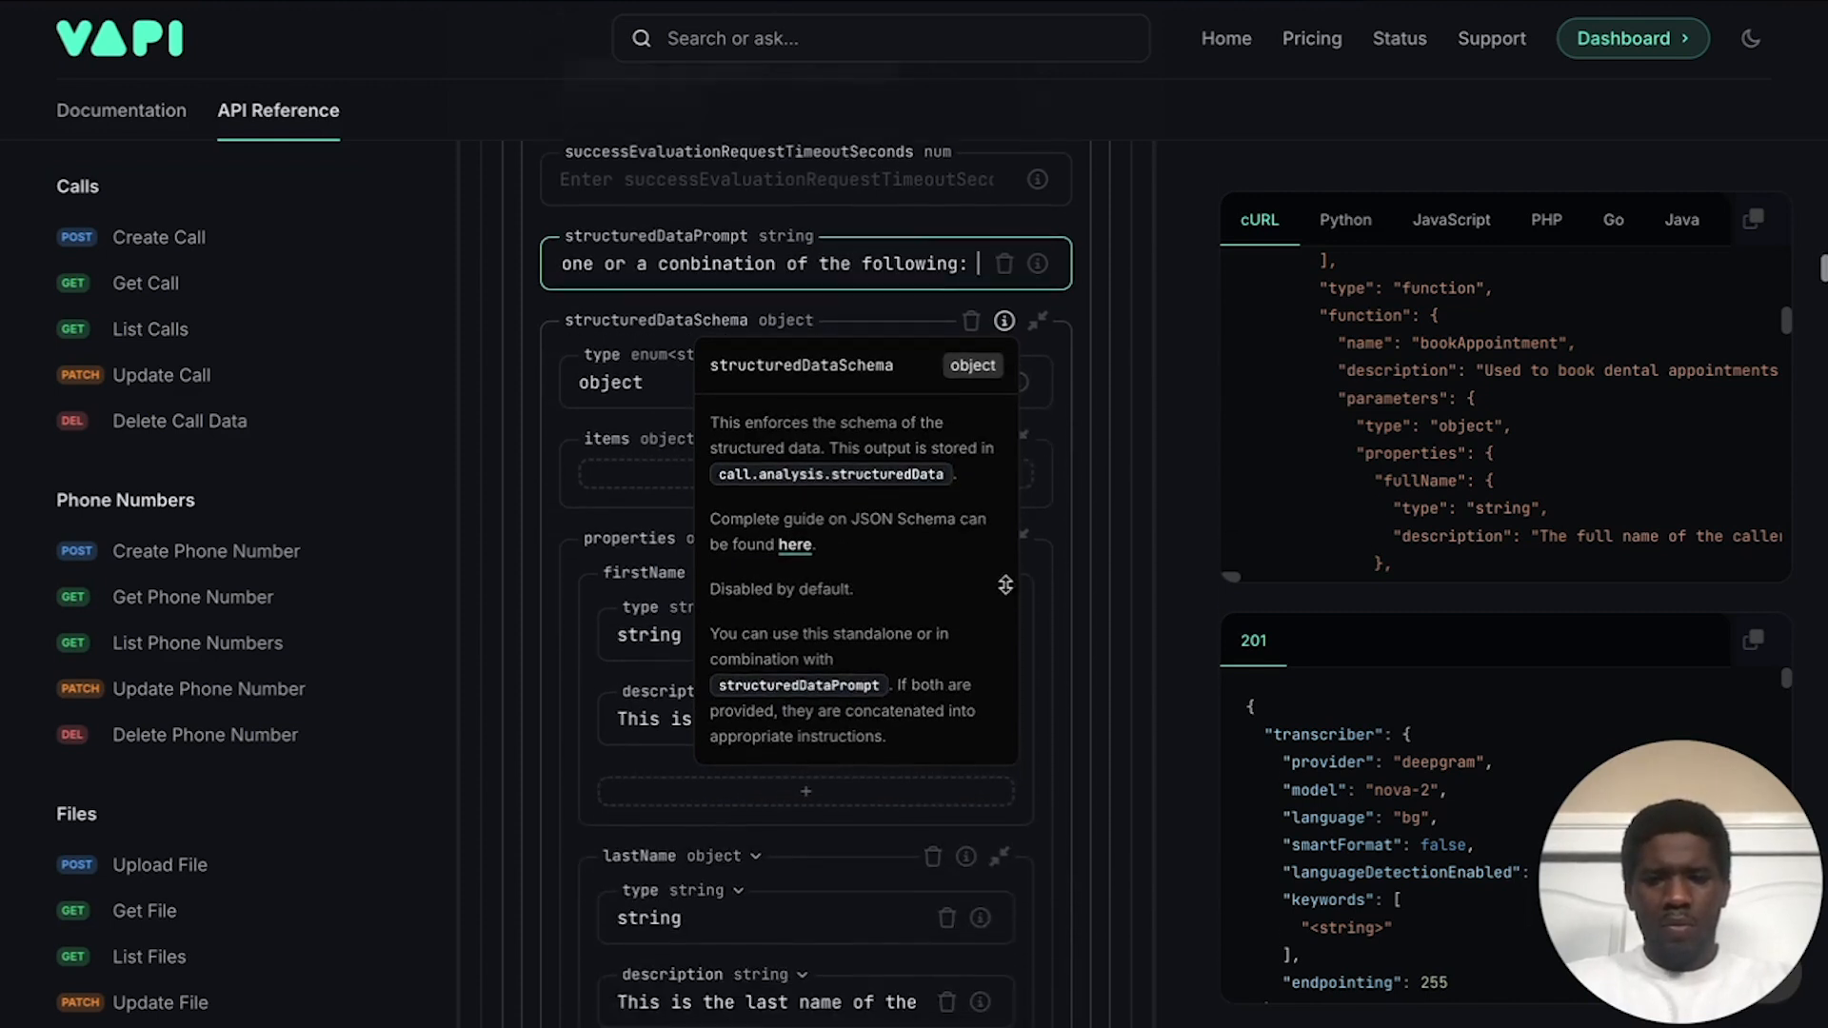
scroll(754, 808, "down", 3)
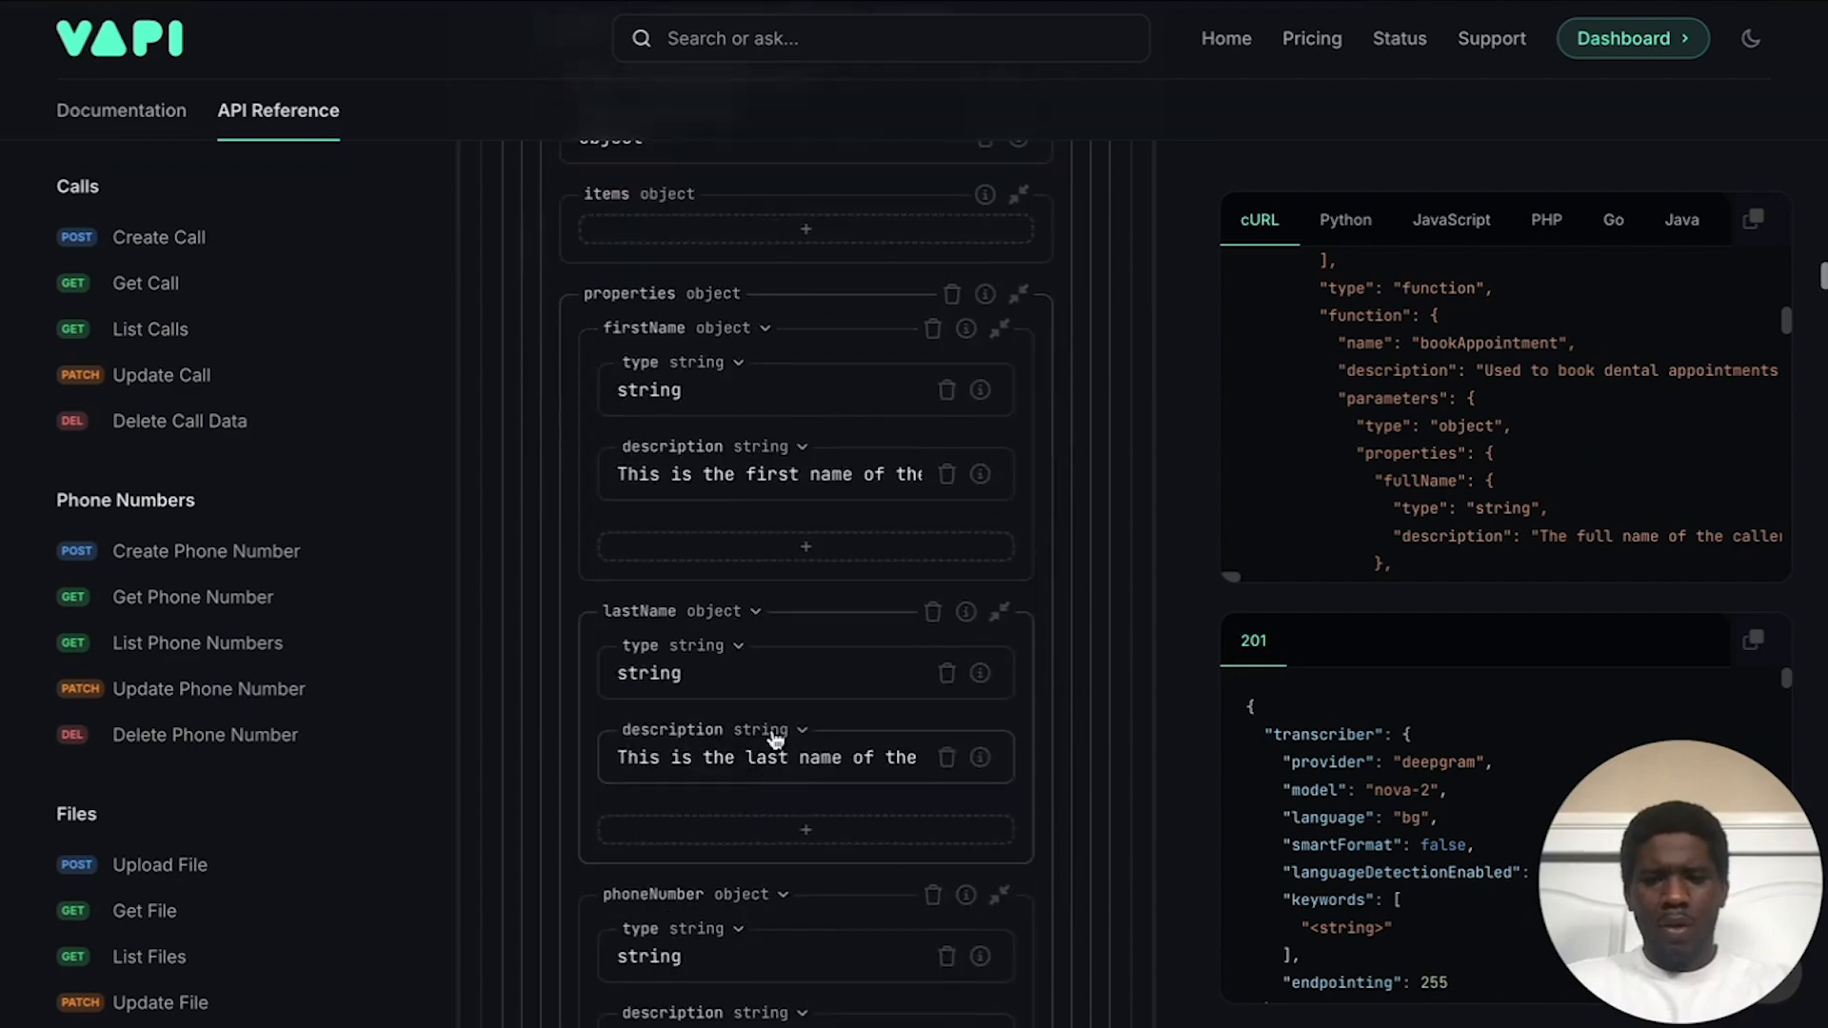
scroll(774, 734, "down", 15)
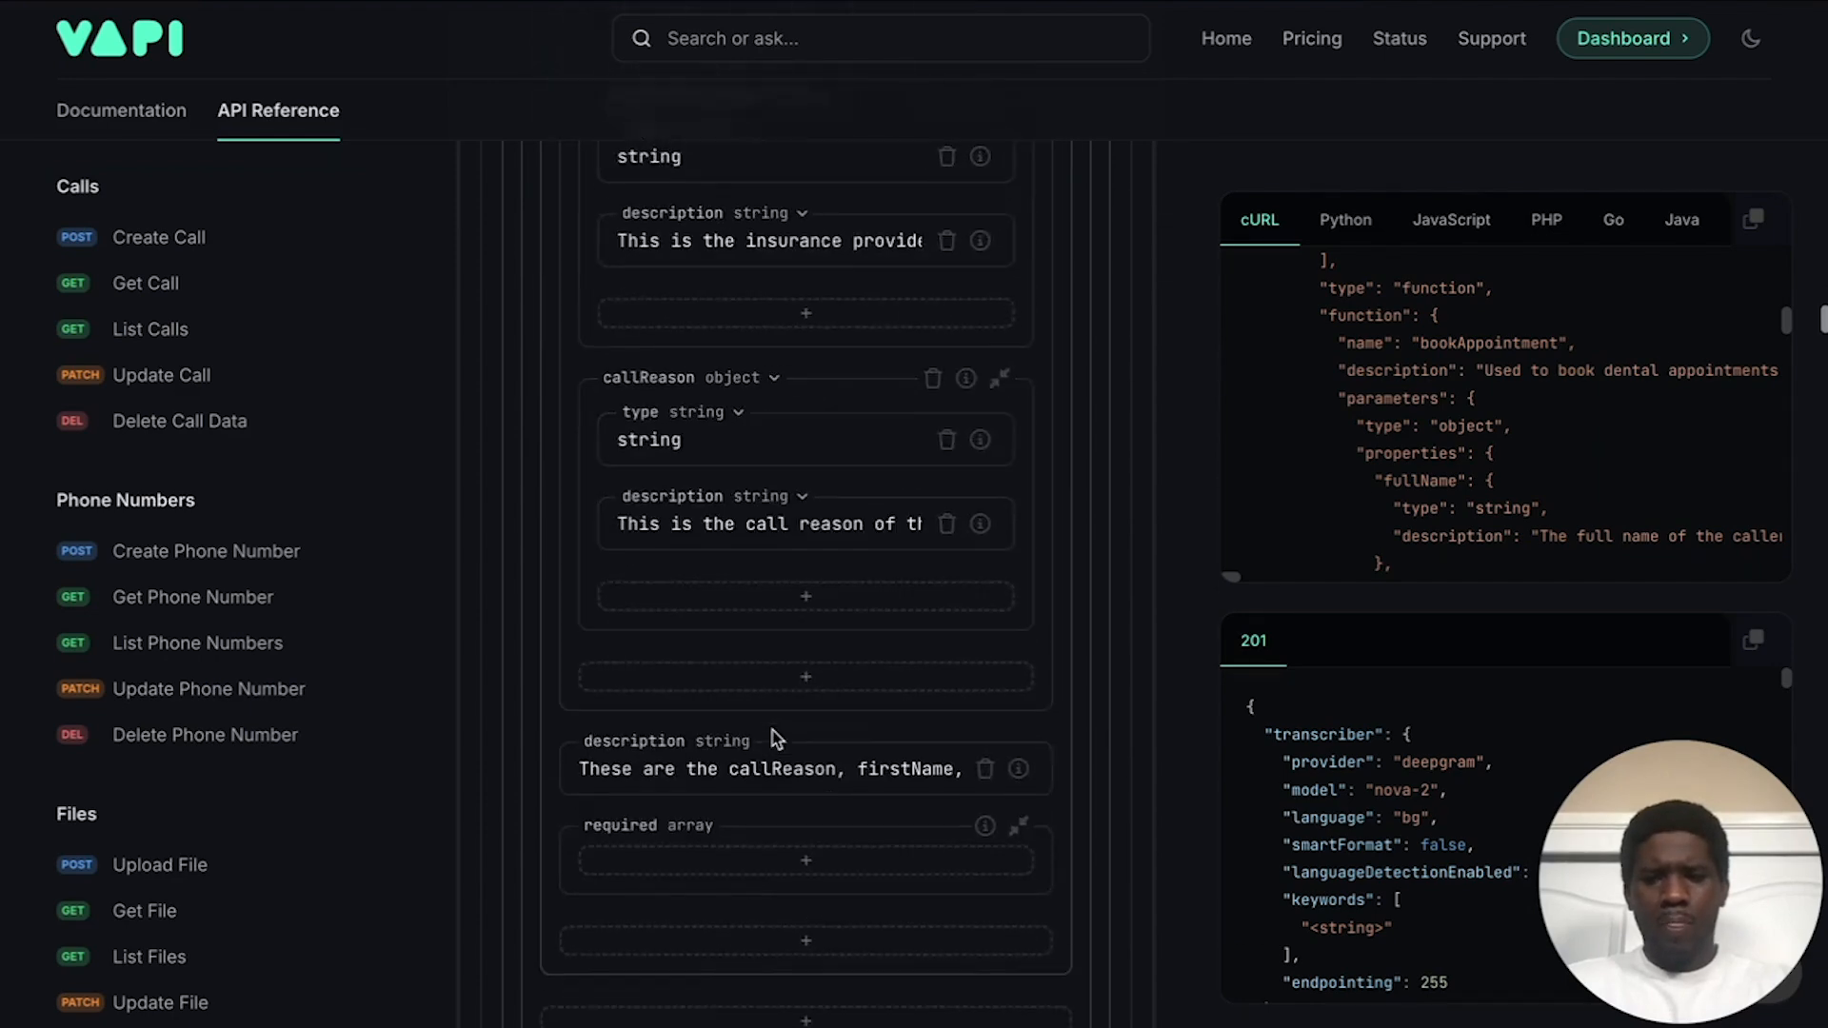
scroll(765, 736, "right", 15)
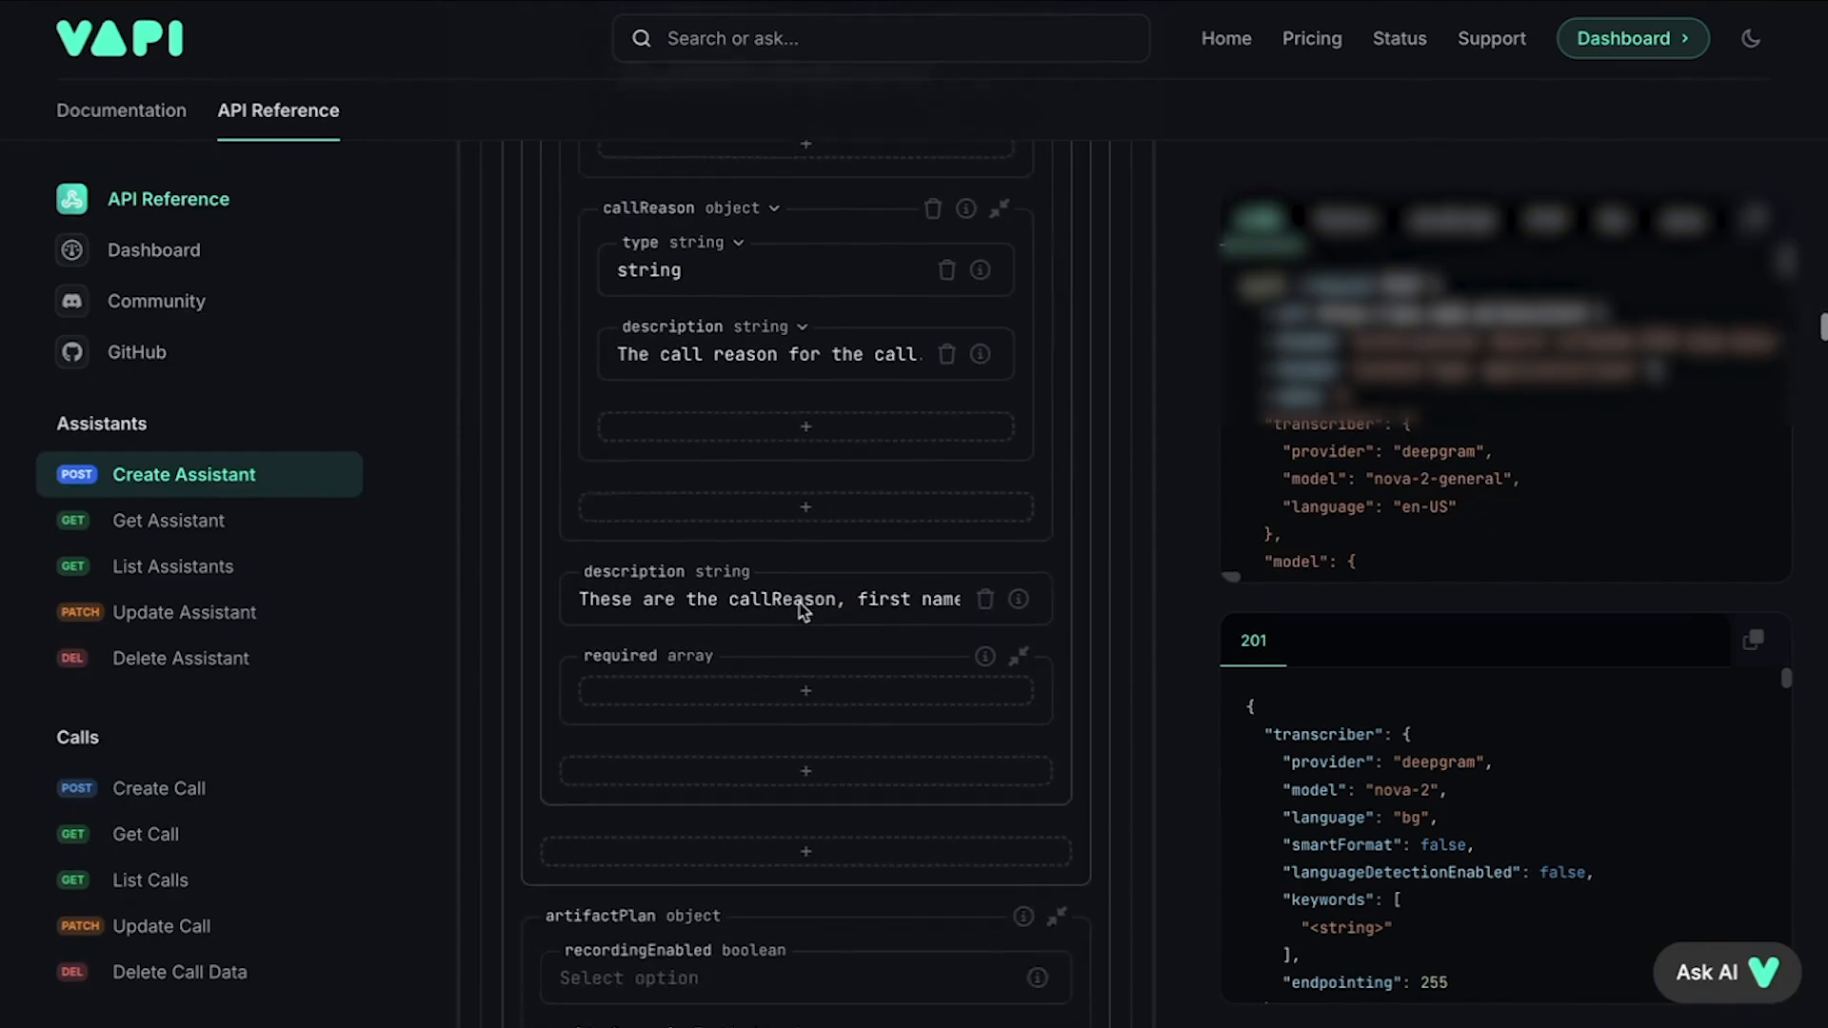
scroll(802, 604, "down", 3)
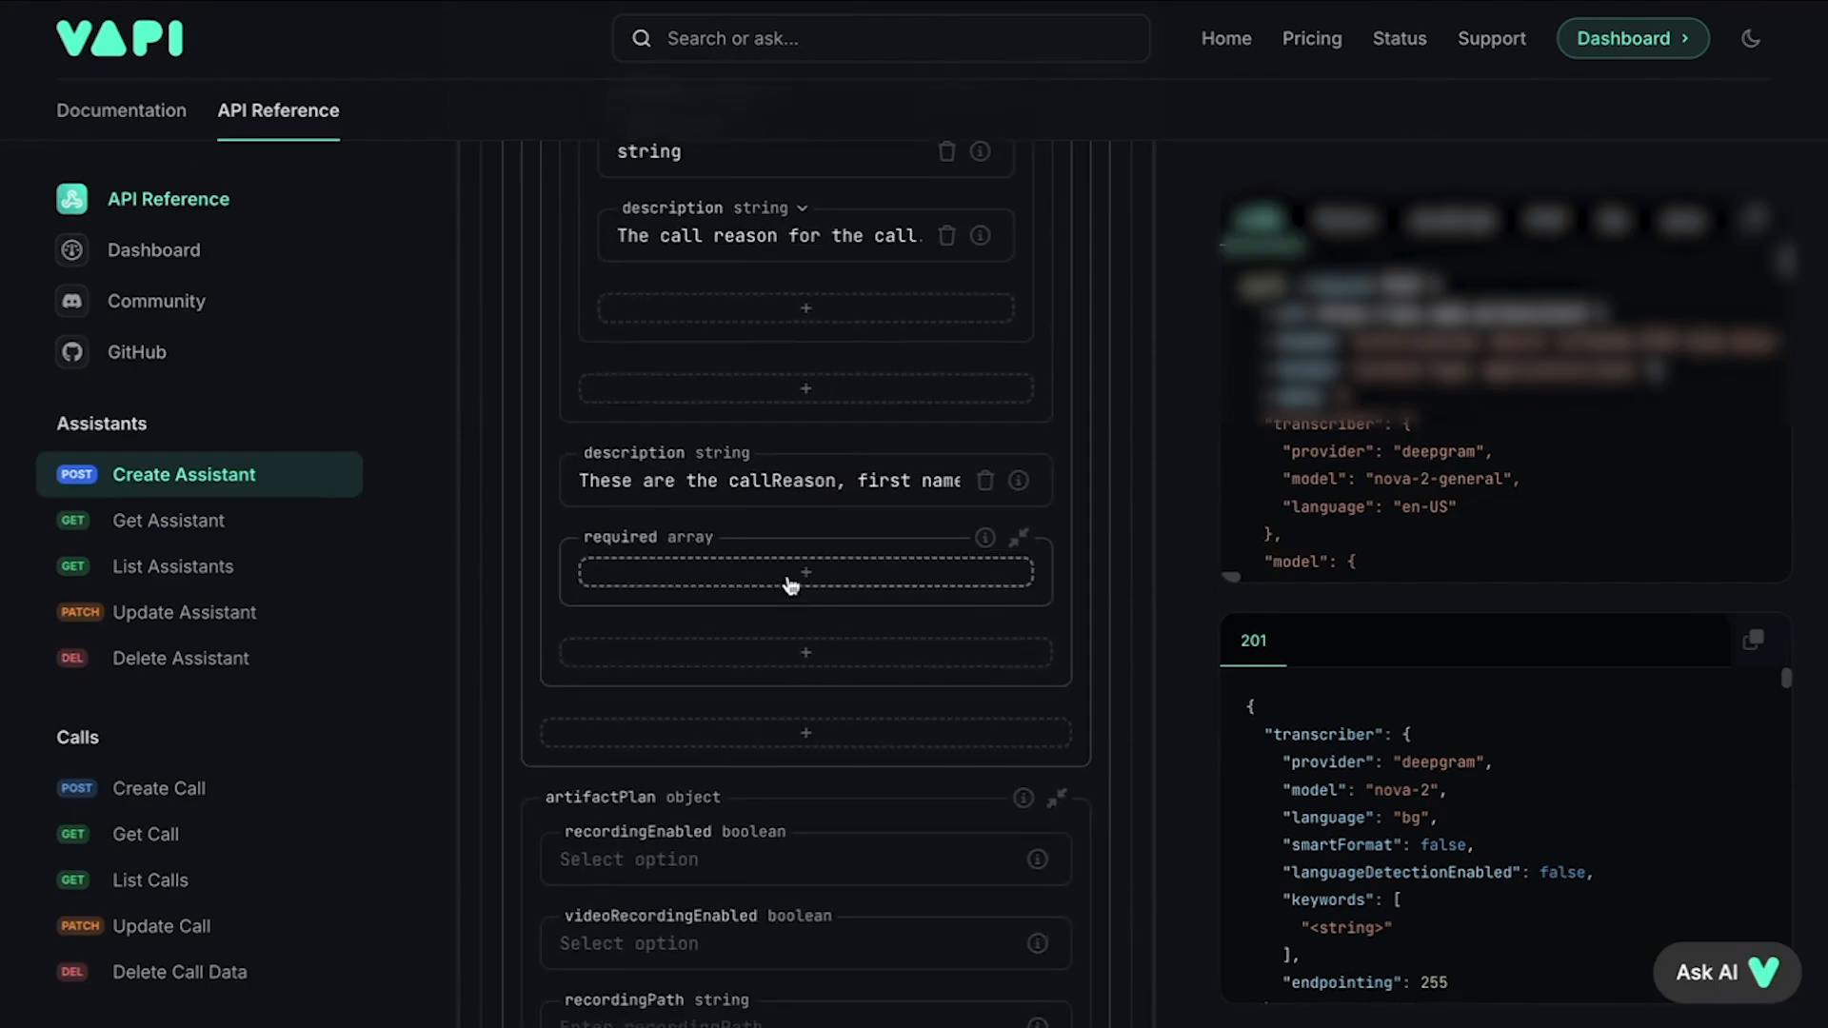
left_click(790, 578)
left_click(712, 588)
scroll(748, 325, "up", 4)
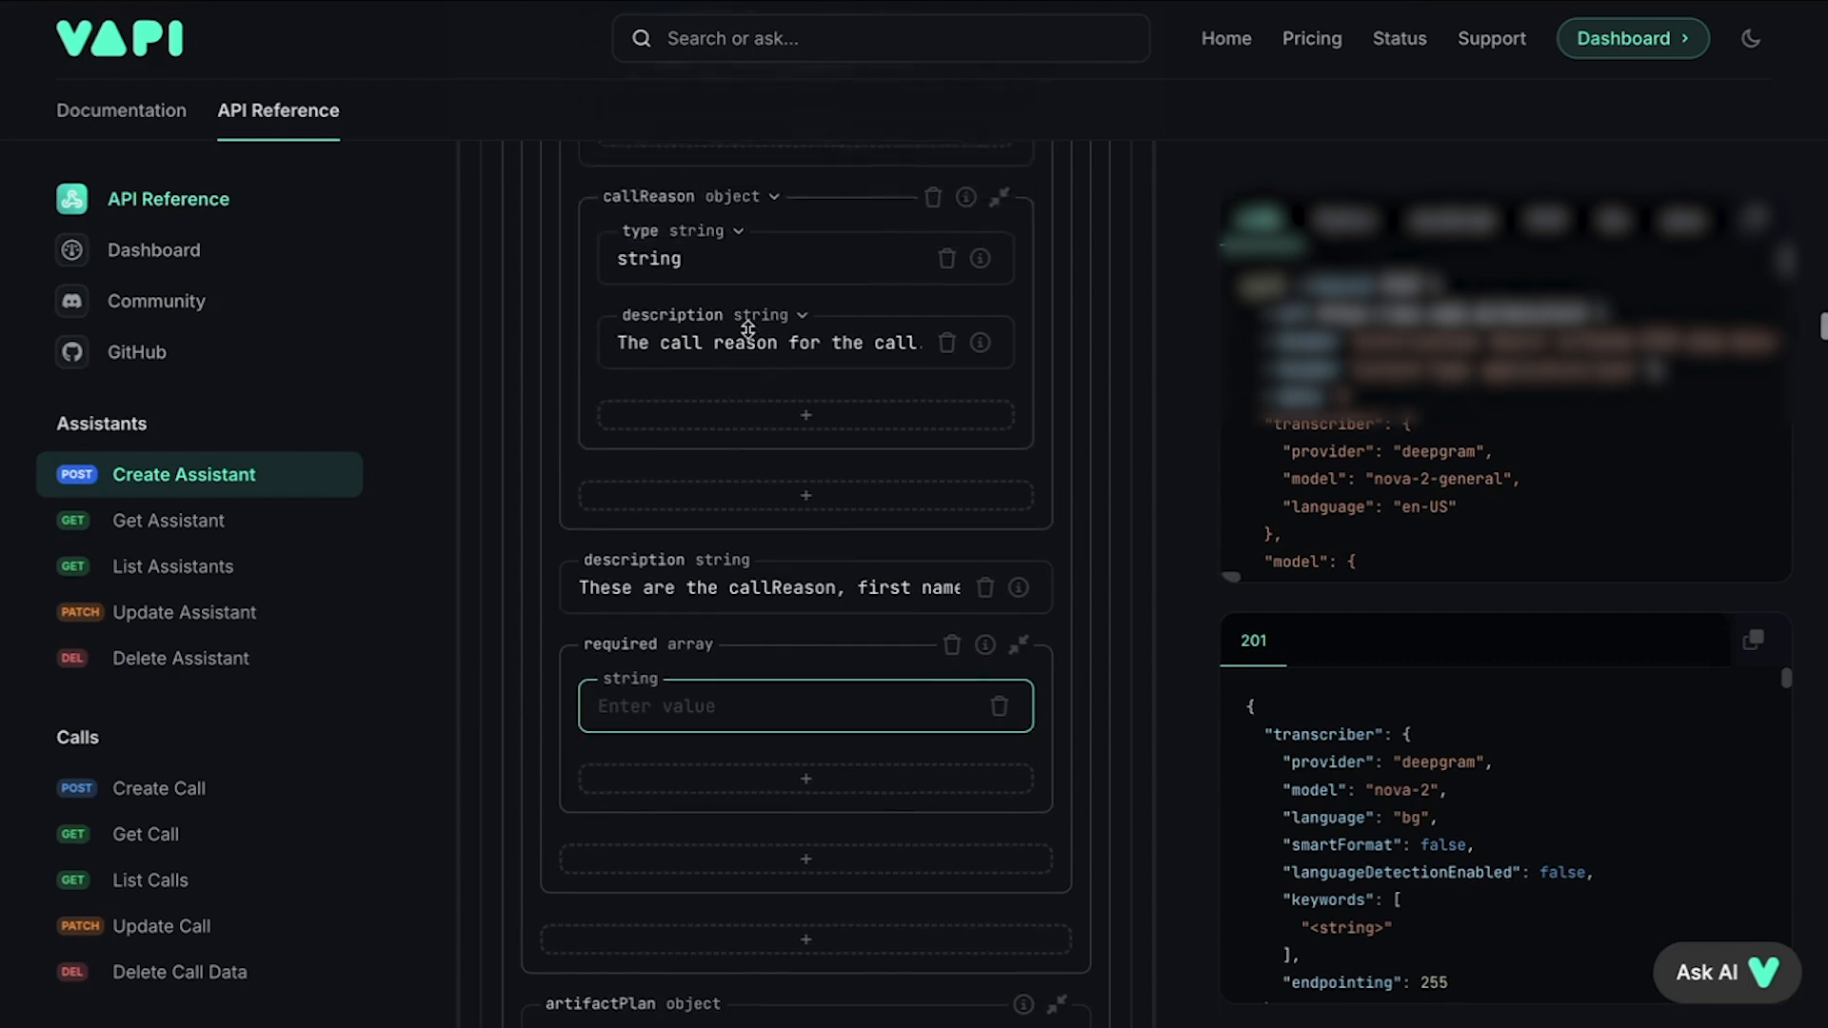
type("ca")
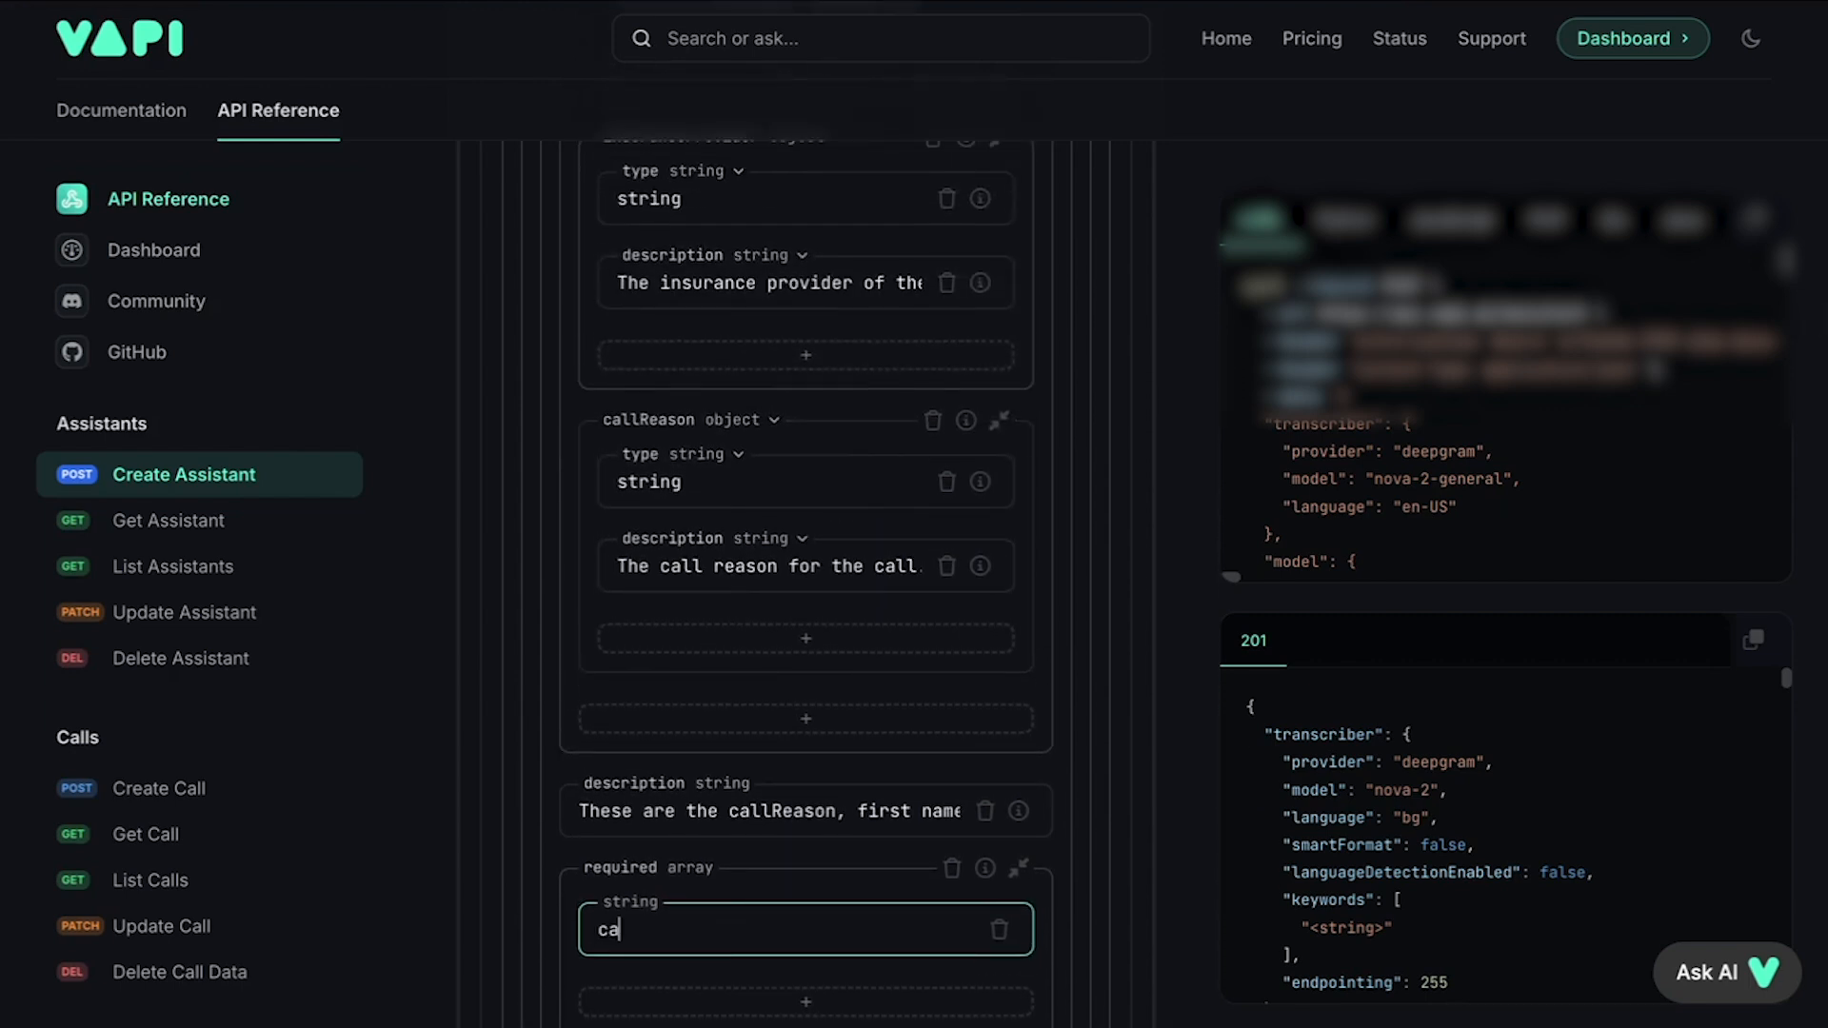
type("llReason")
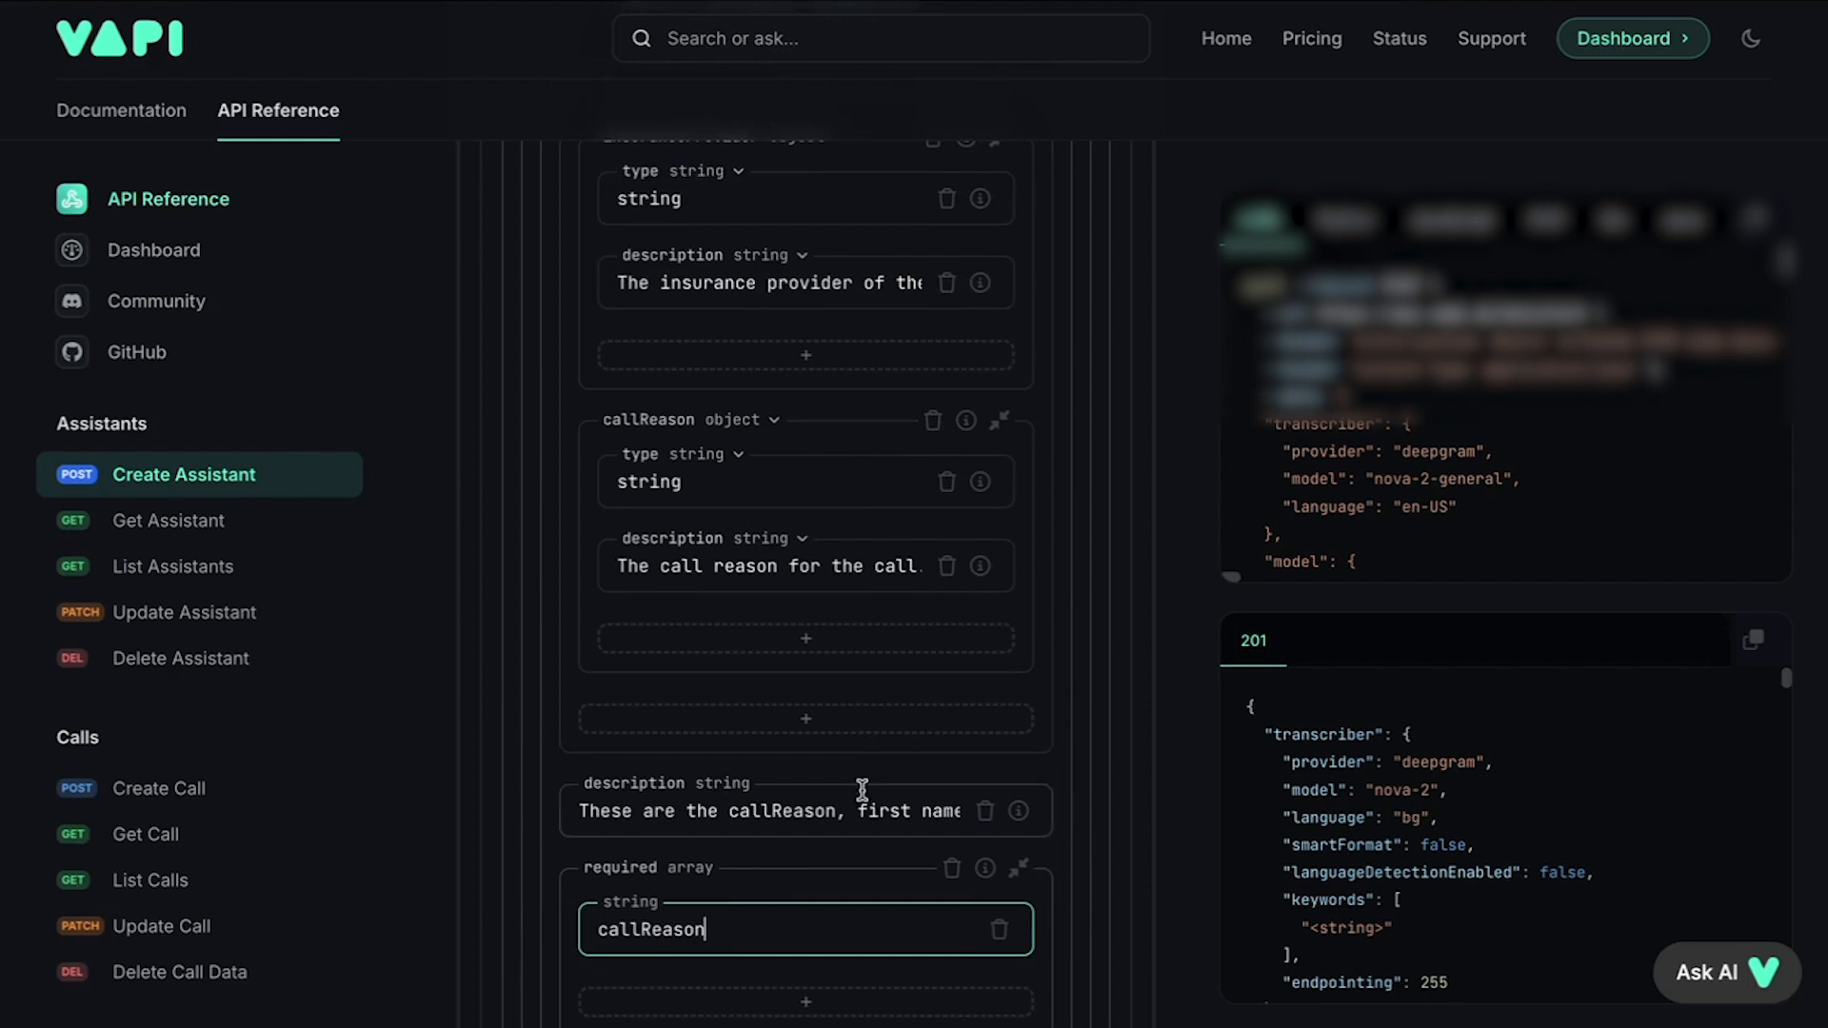
left_click(1000, 931)
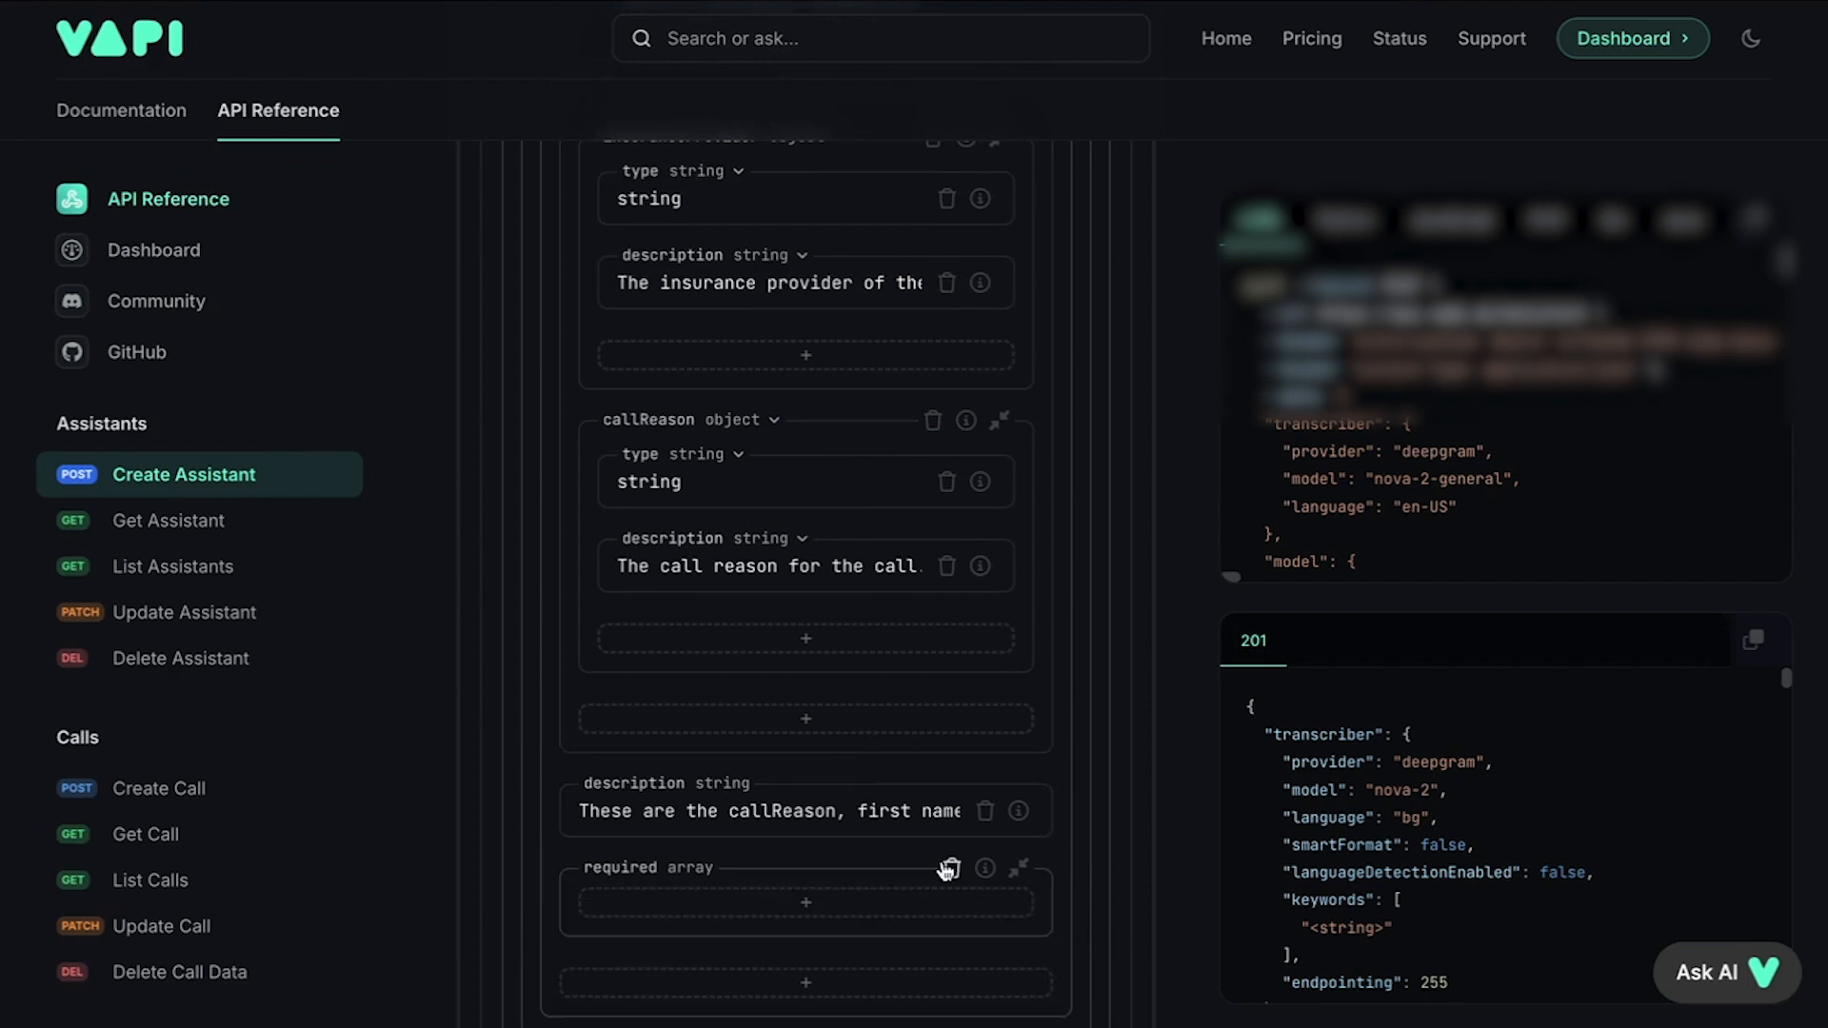
Step: Set artifactPlan's recordingEnabled to true and videoRecordingEnabled to false
scroll(716, 433, "down", 7)
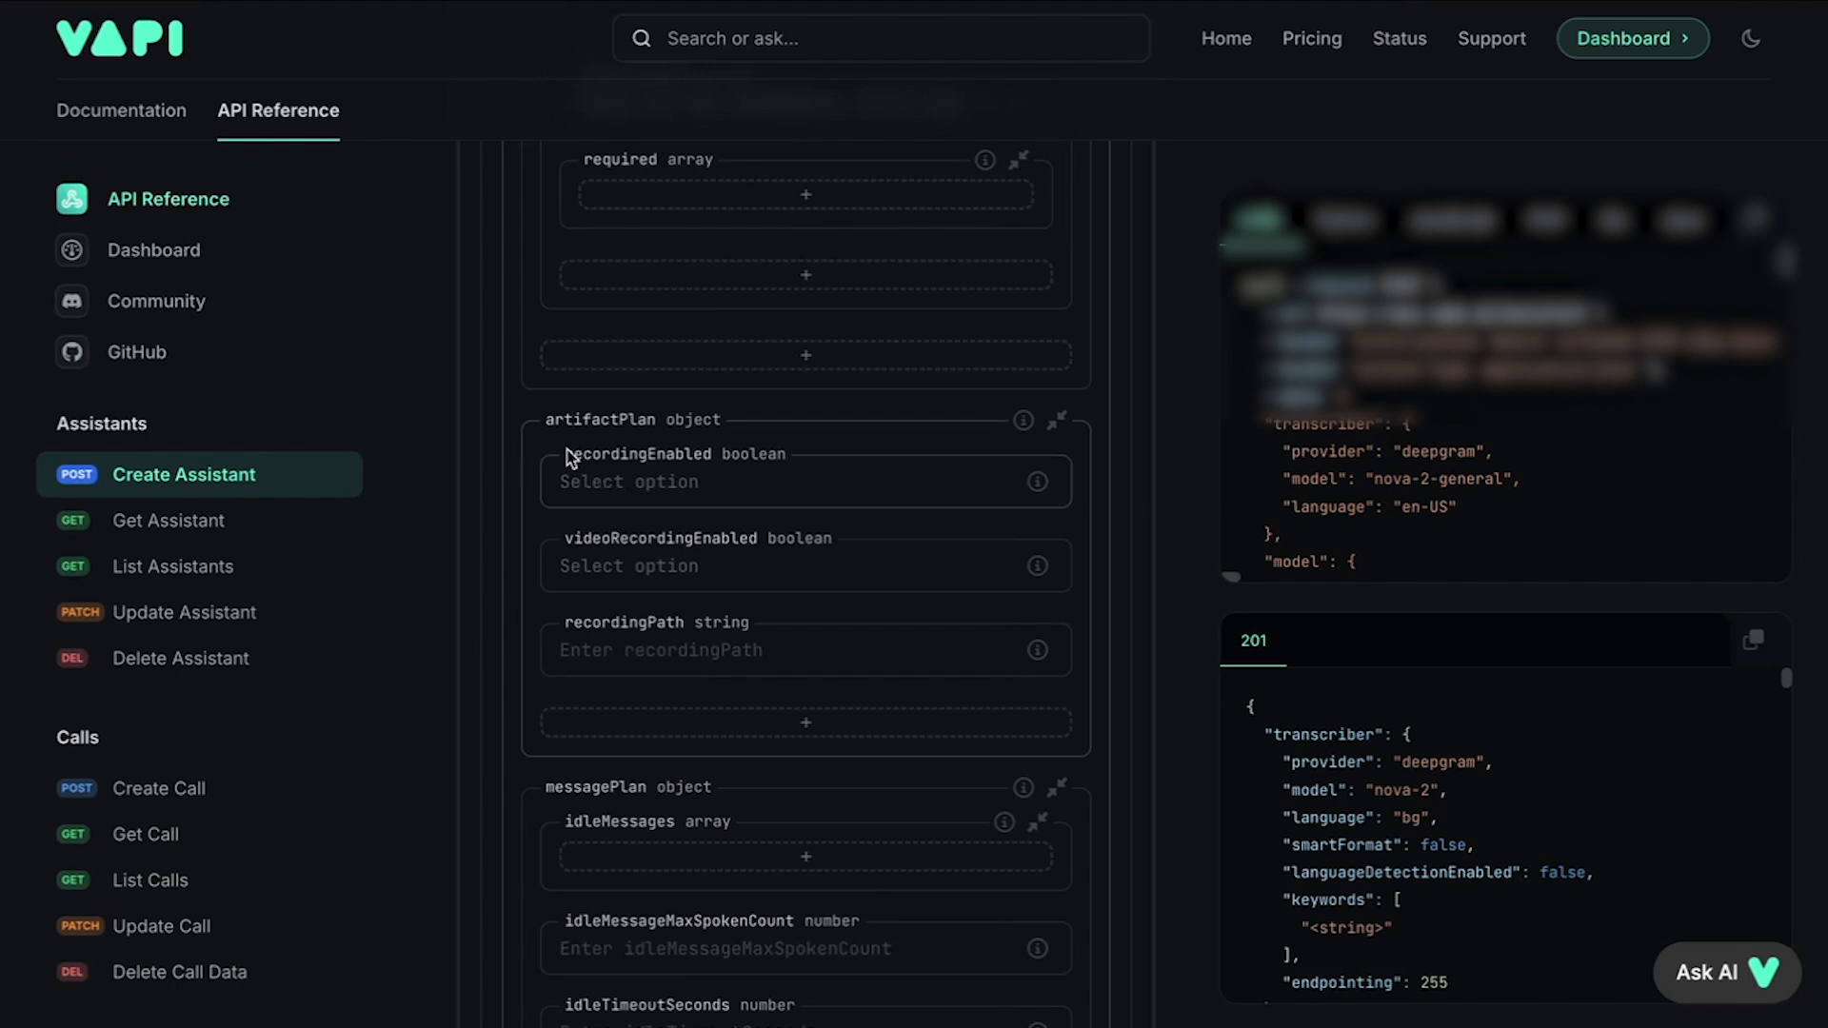
scroll(568, 457, "down", 1)
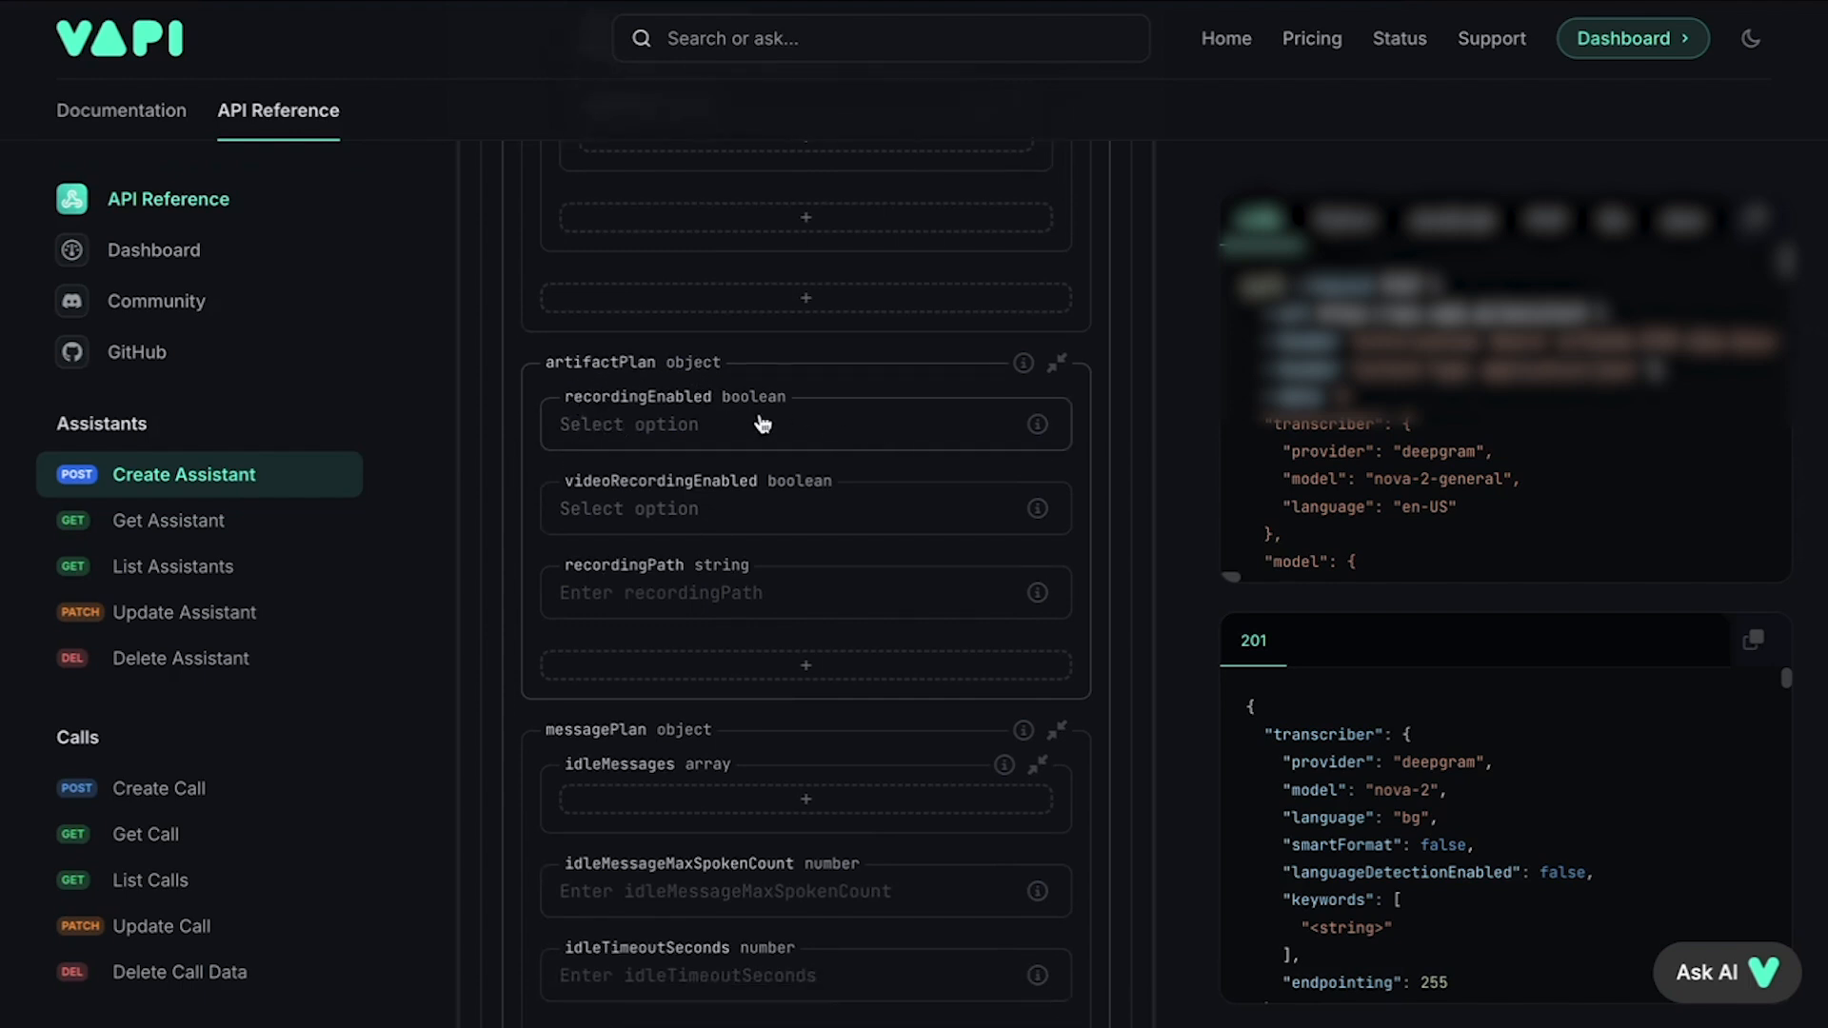
left_click(724, 438)
left_click(690, 492)
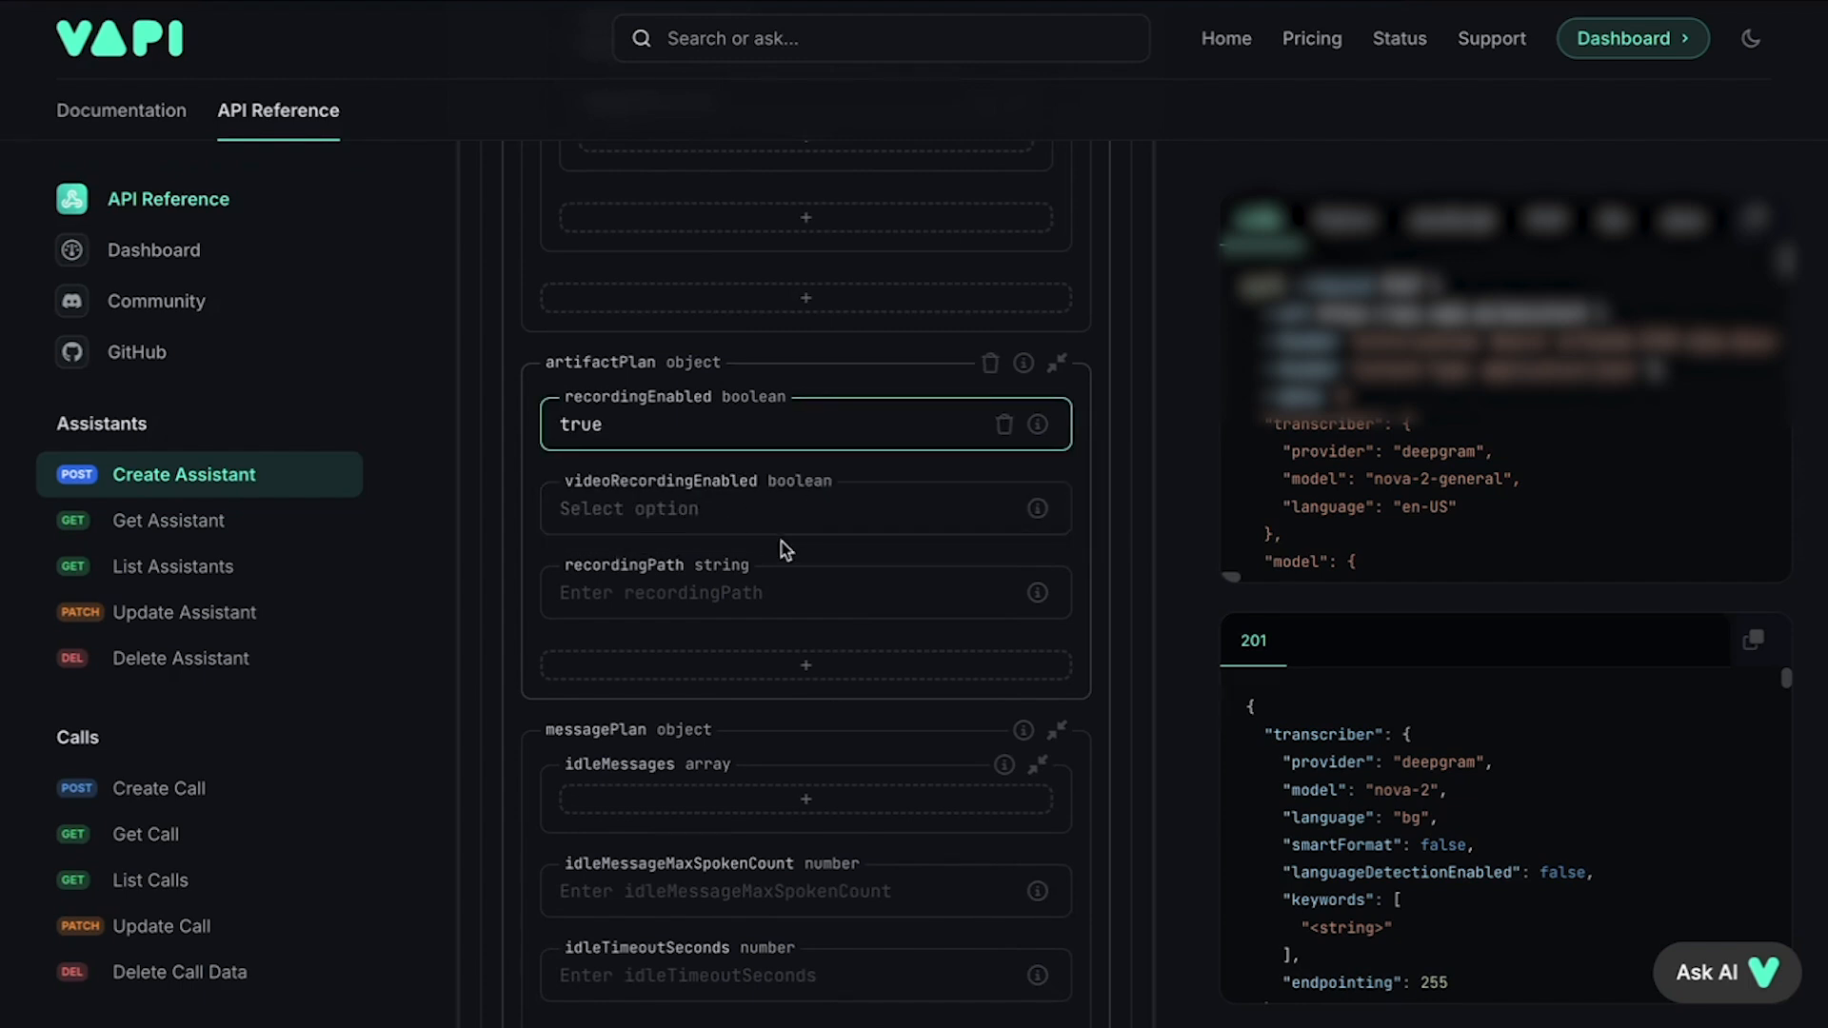
left_click(722, 518)
left_click(690, 596)
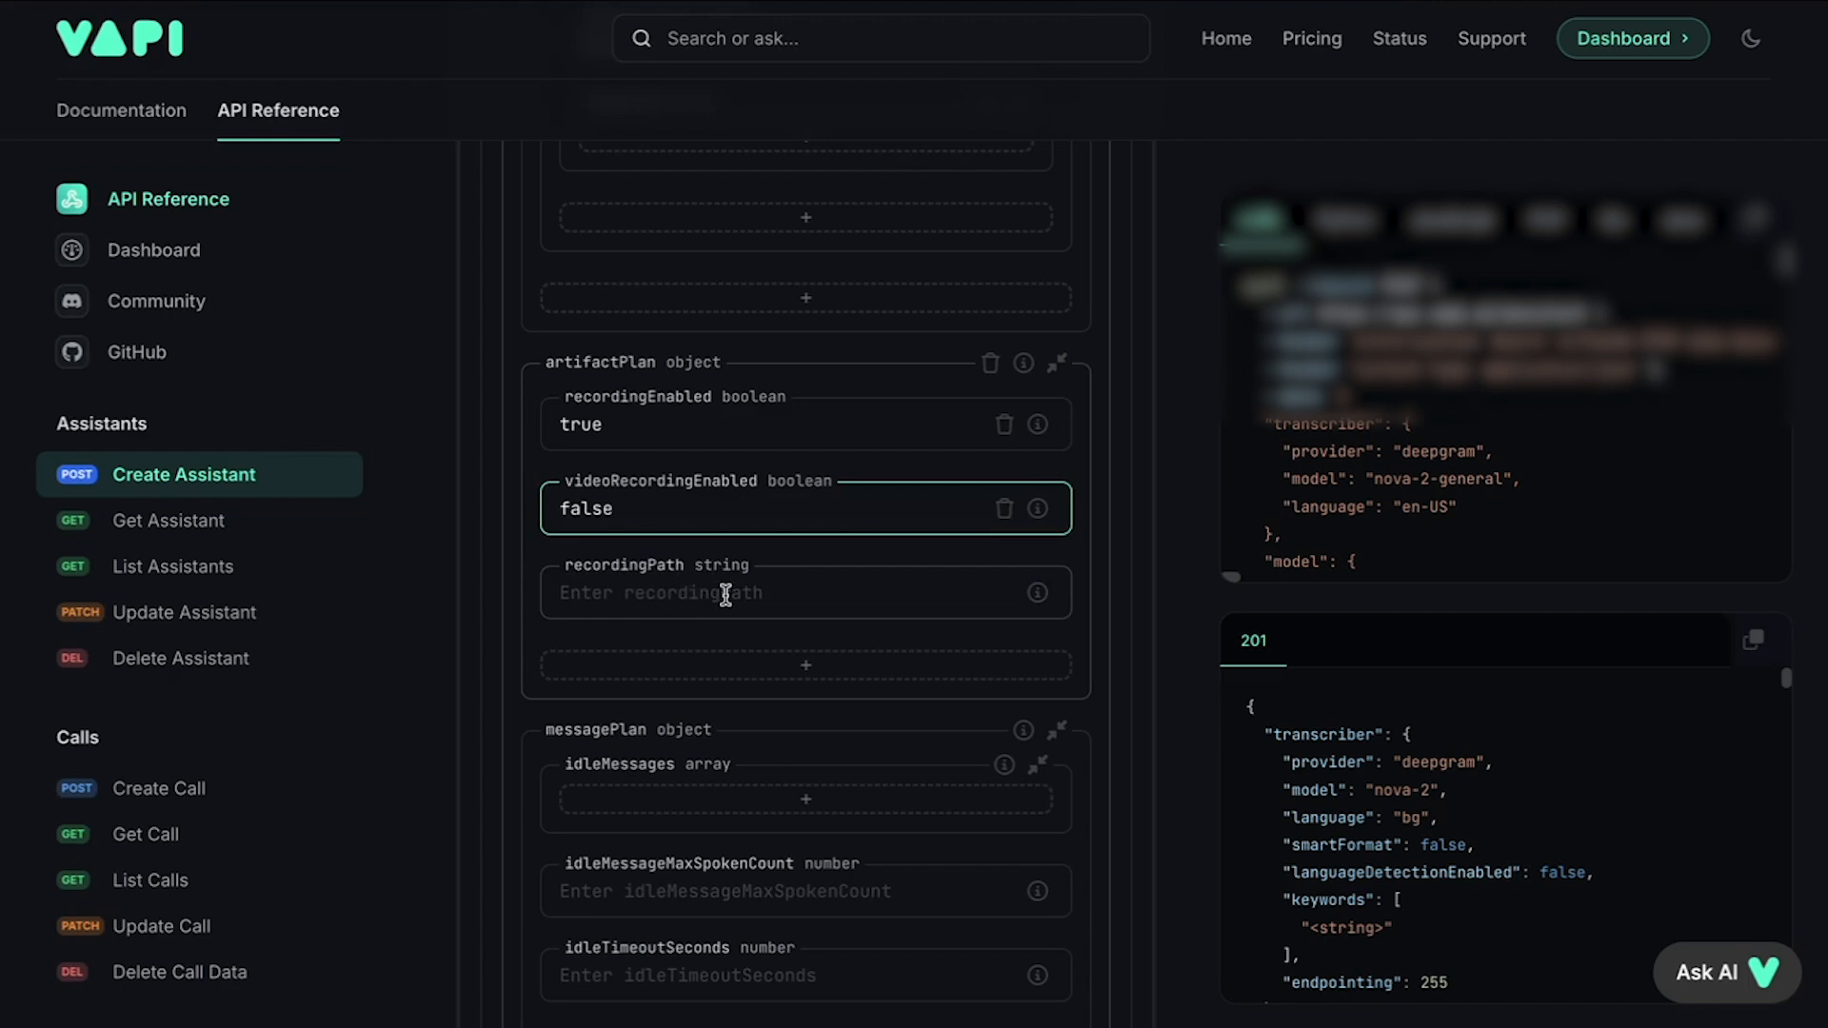
scroll(920, 591, "down", 3)
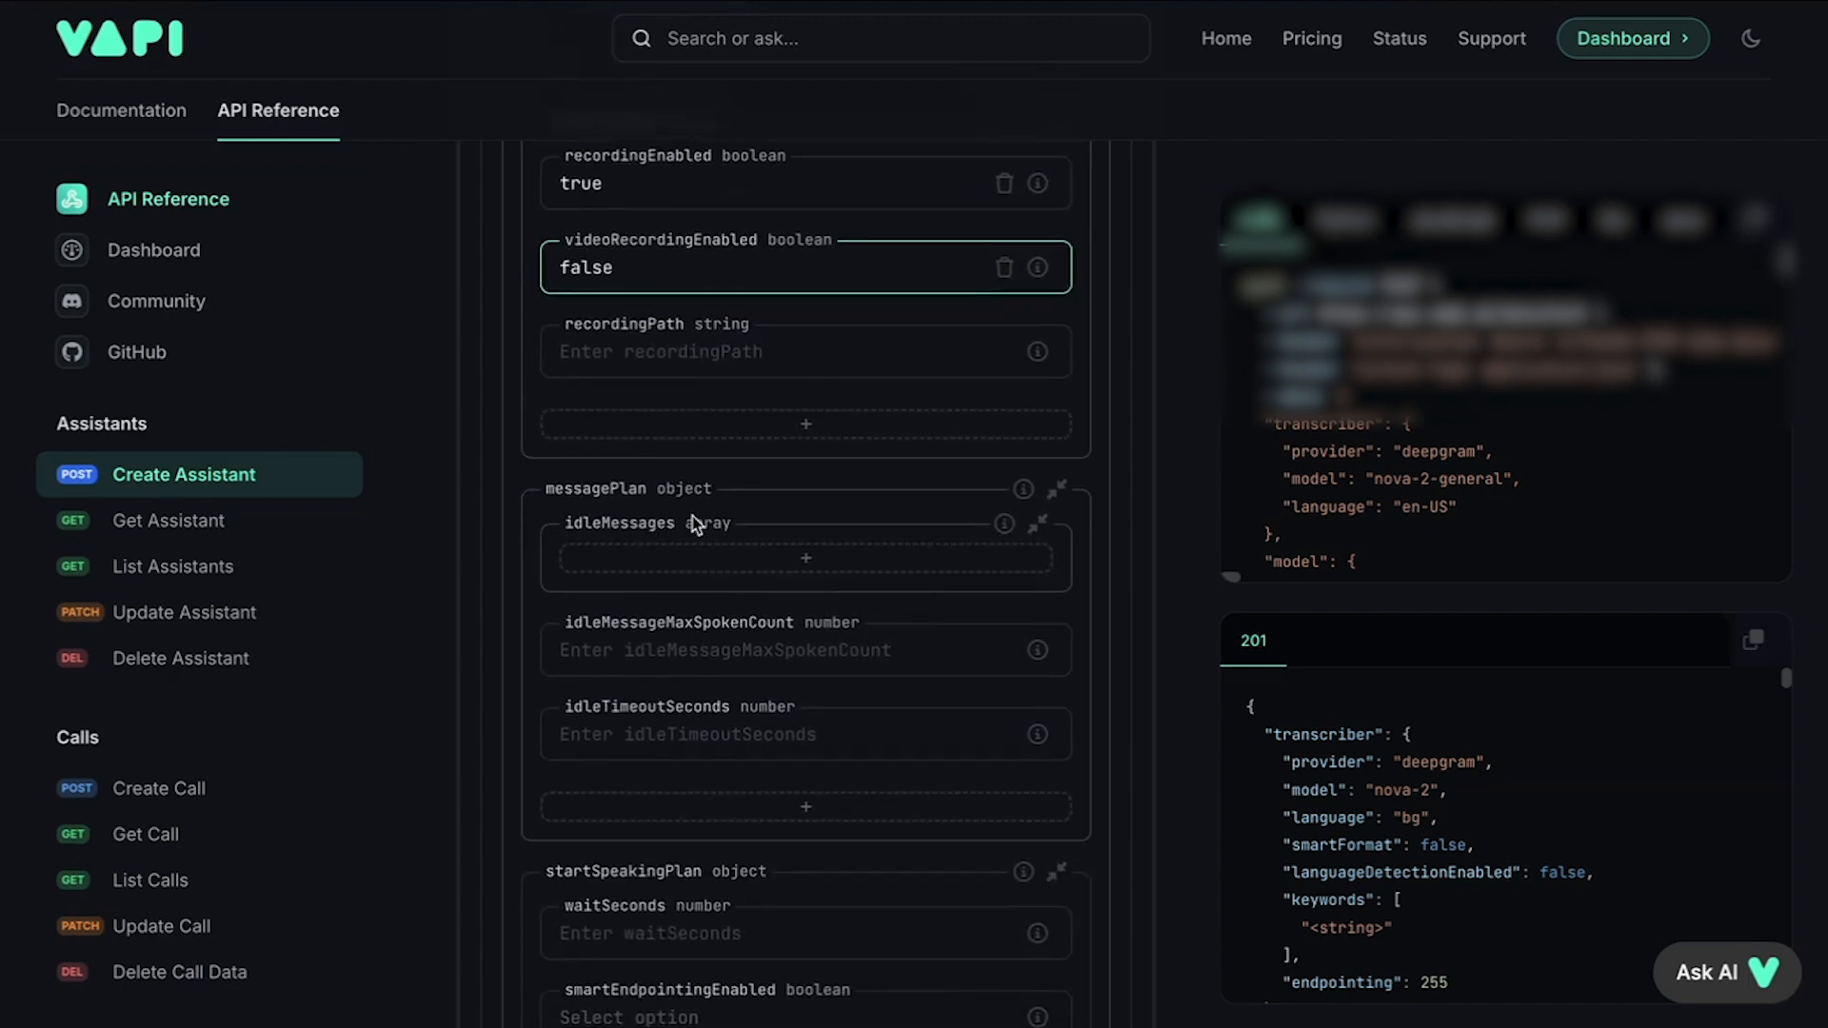
scroll(676, 505, "down", 1)
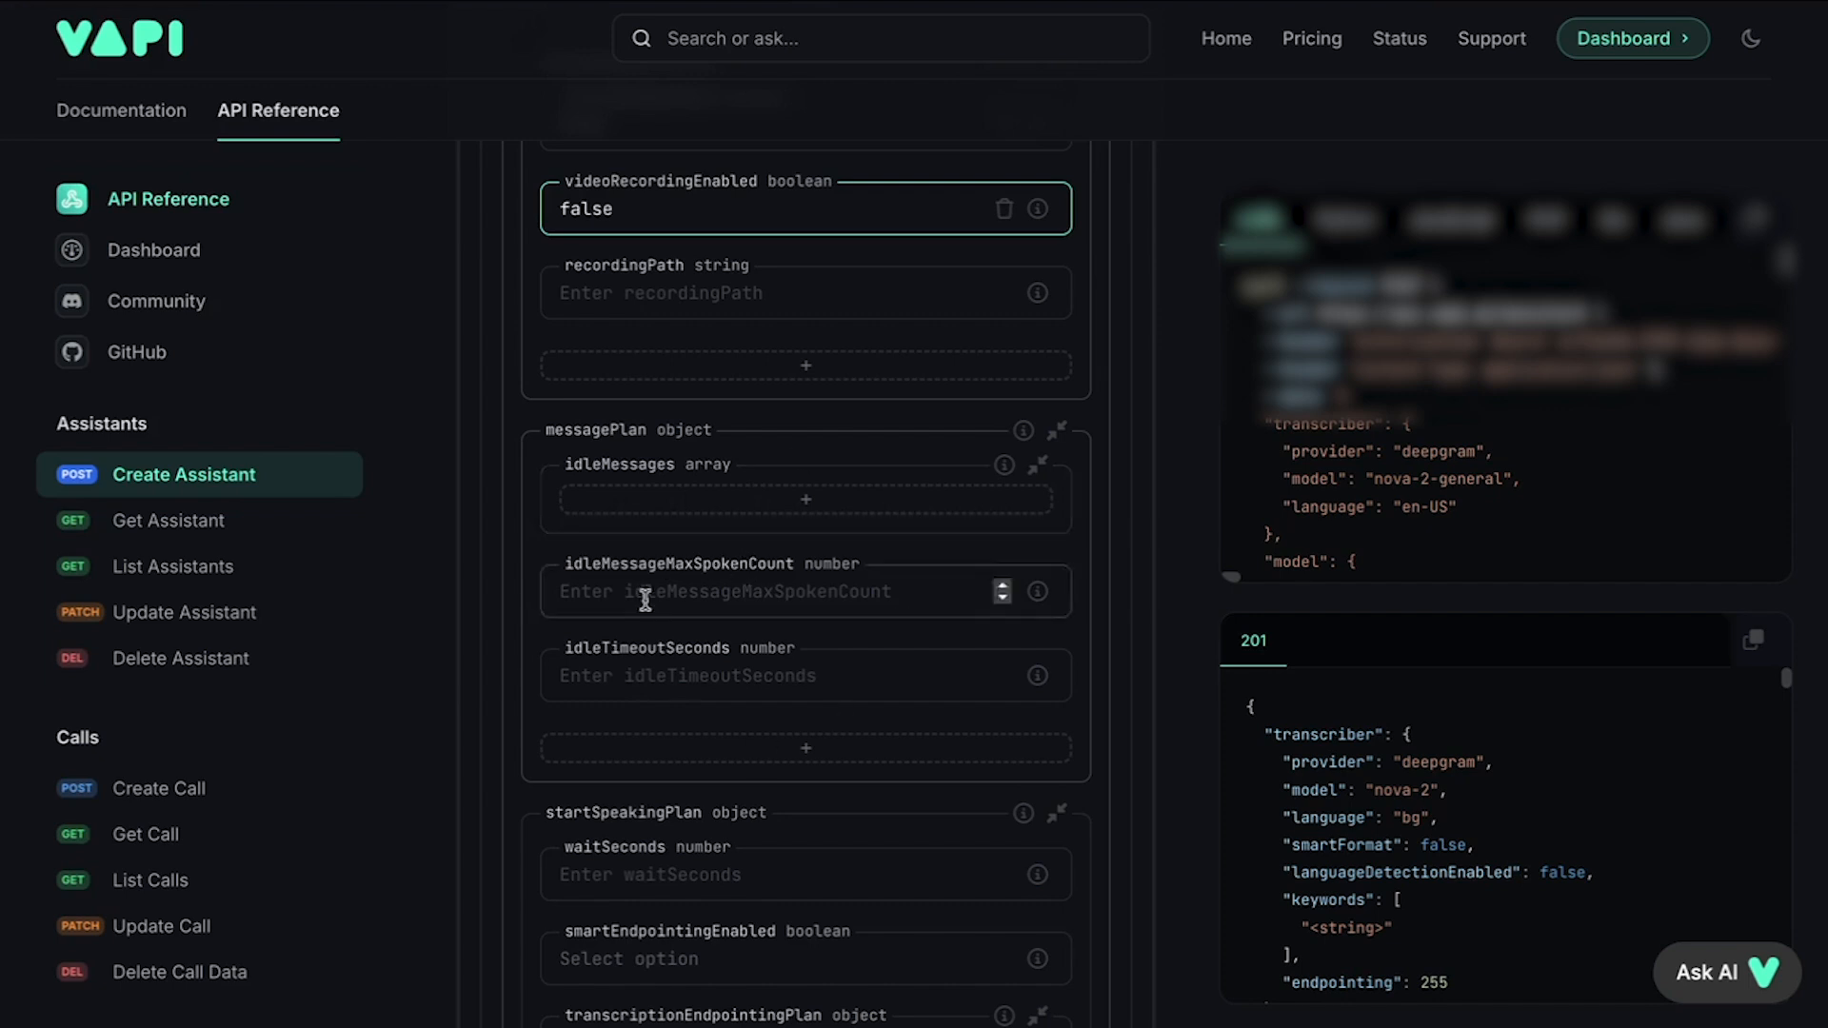
scroll(894, 545, "down", 4)
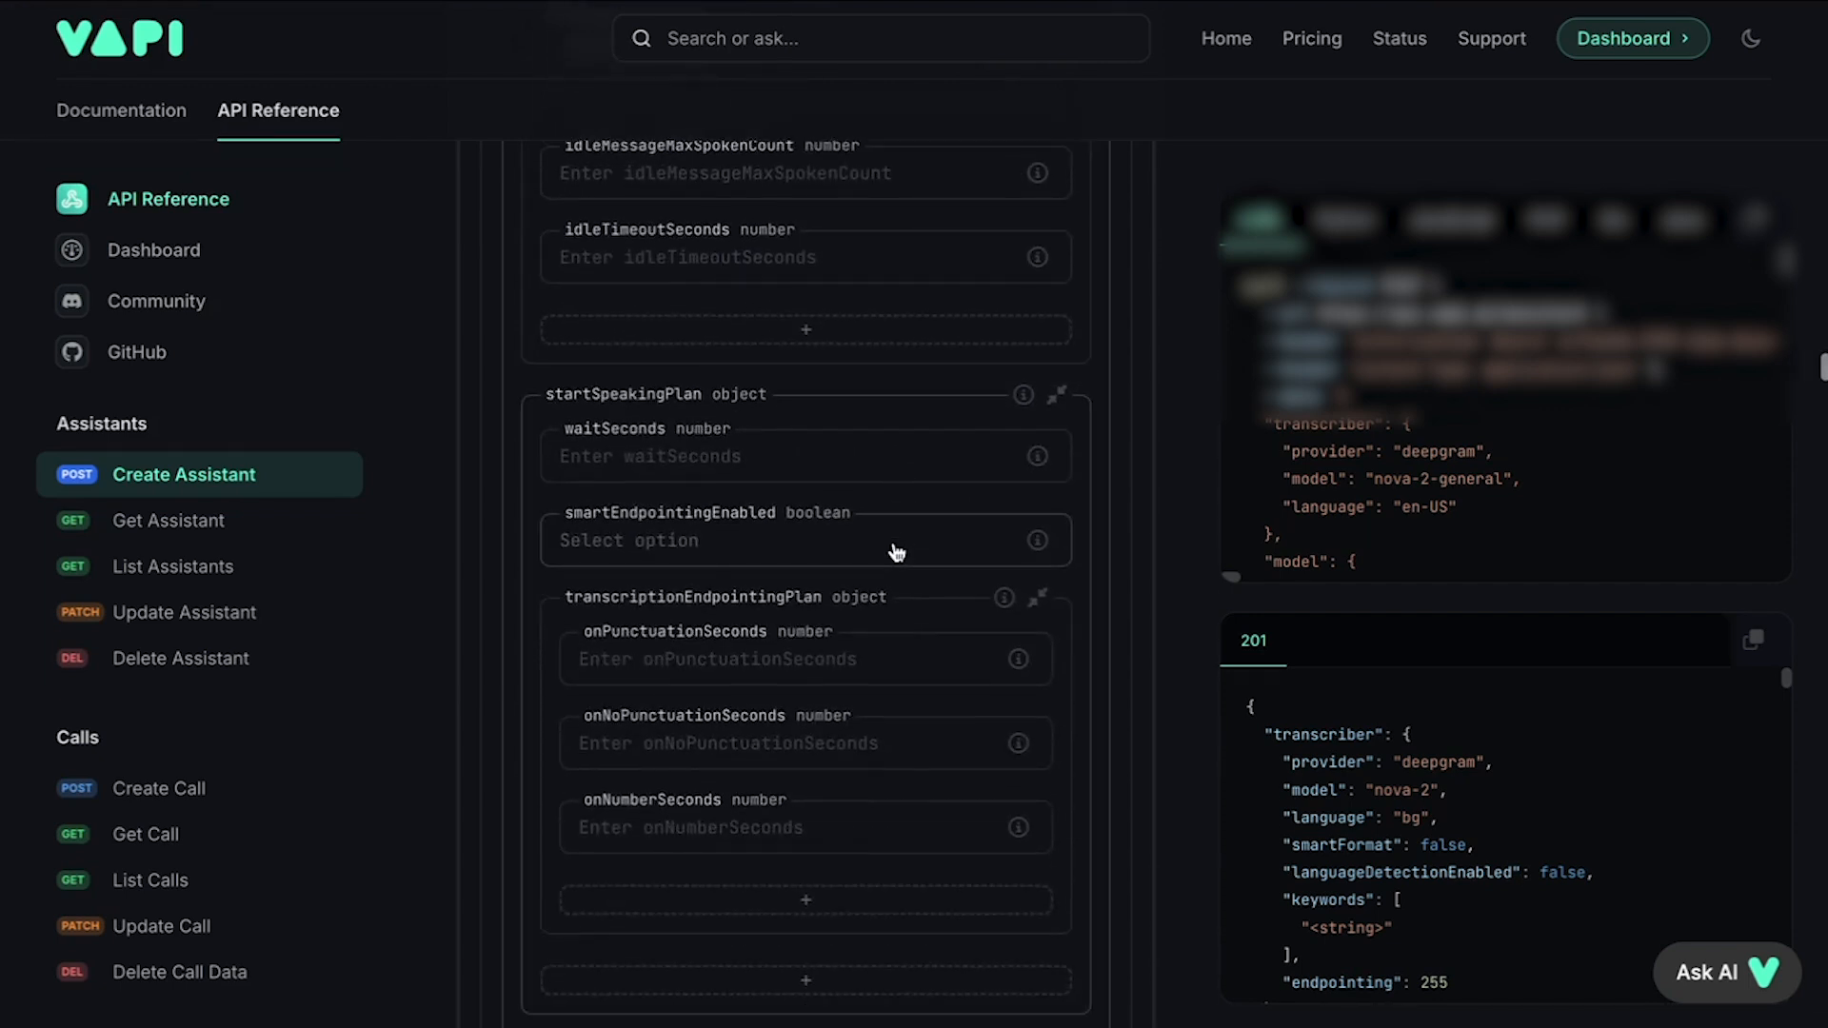
scroll(894, 547, "down", 1)
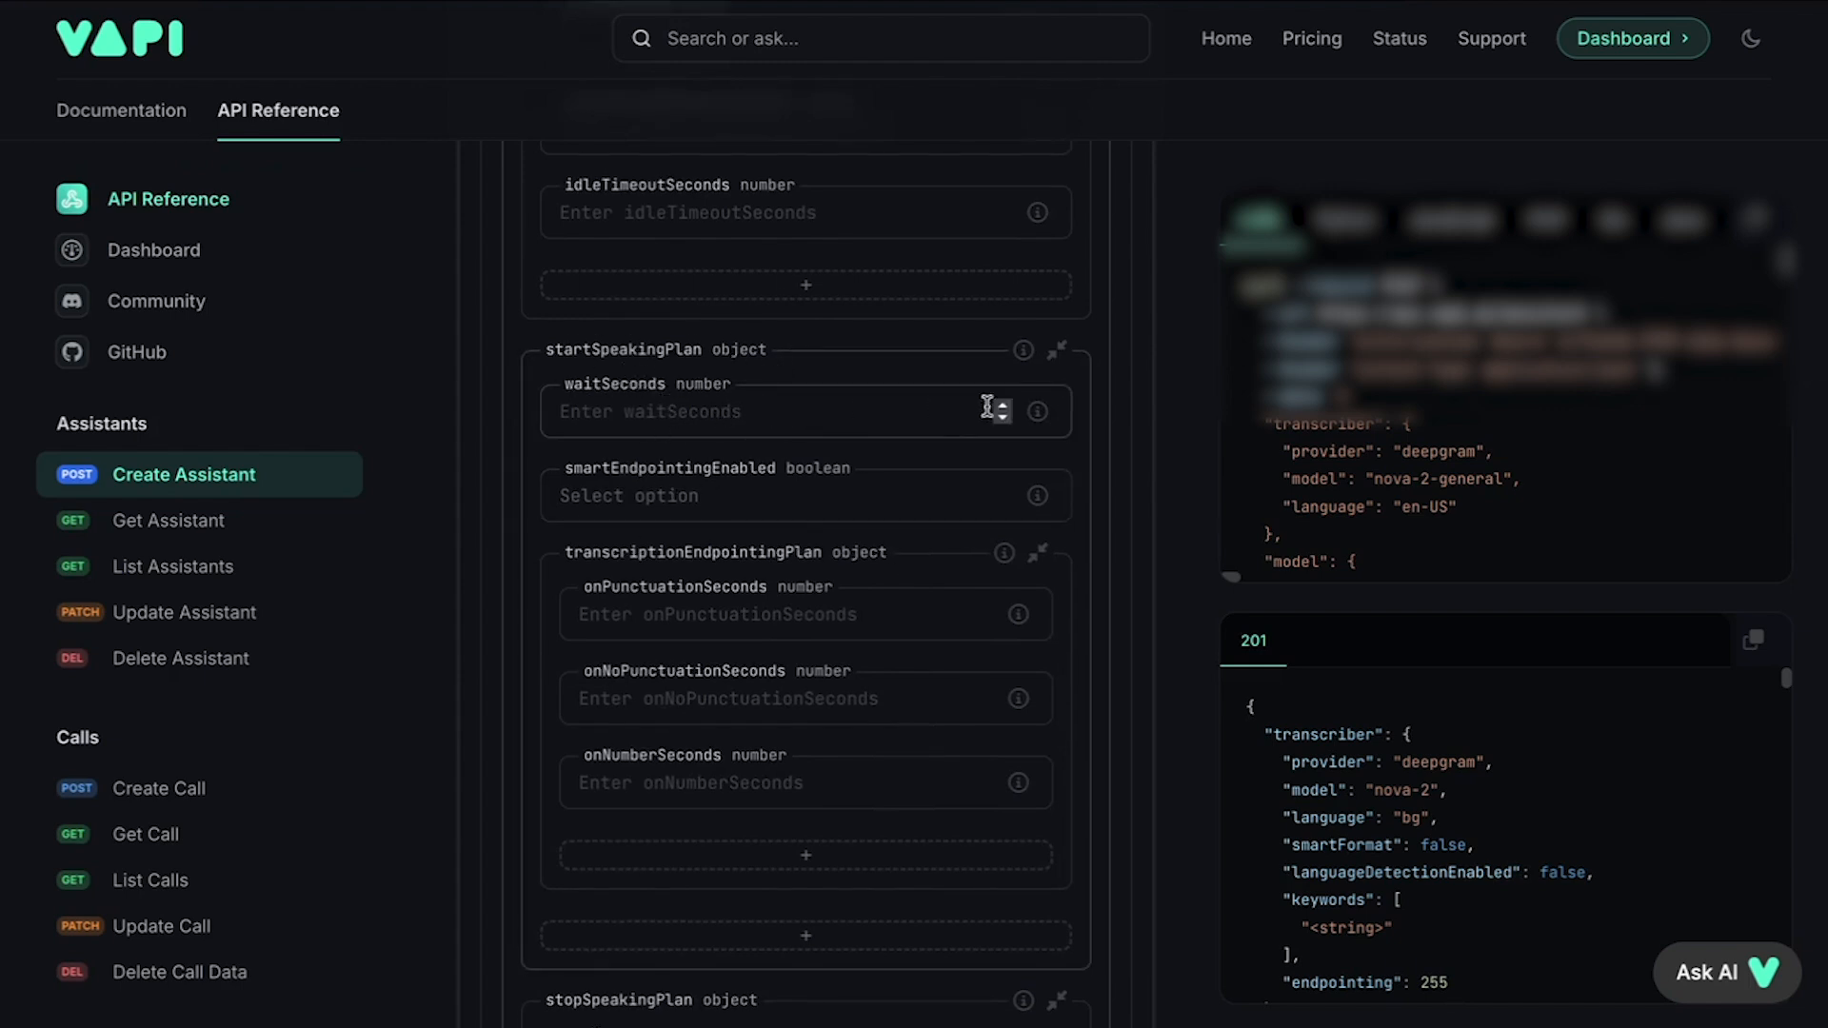
Step: Set startSpeakingPlan's waitSeconds to .01
mouse_move(1038, 416)
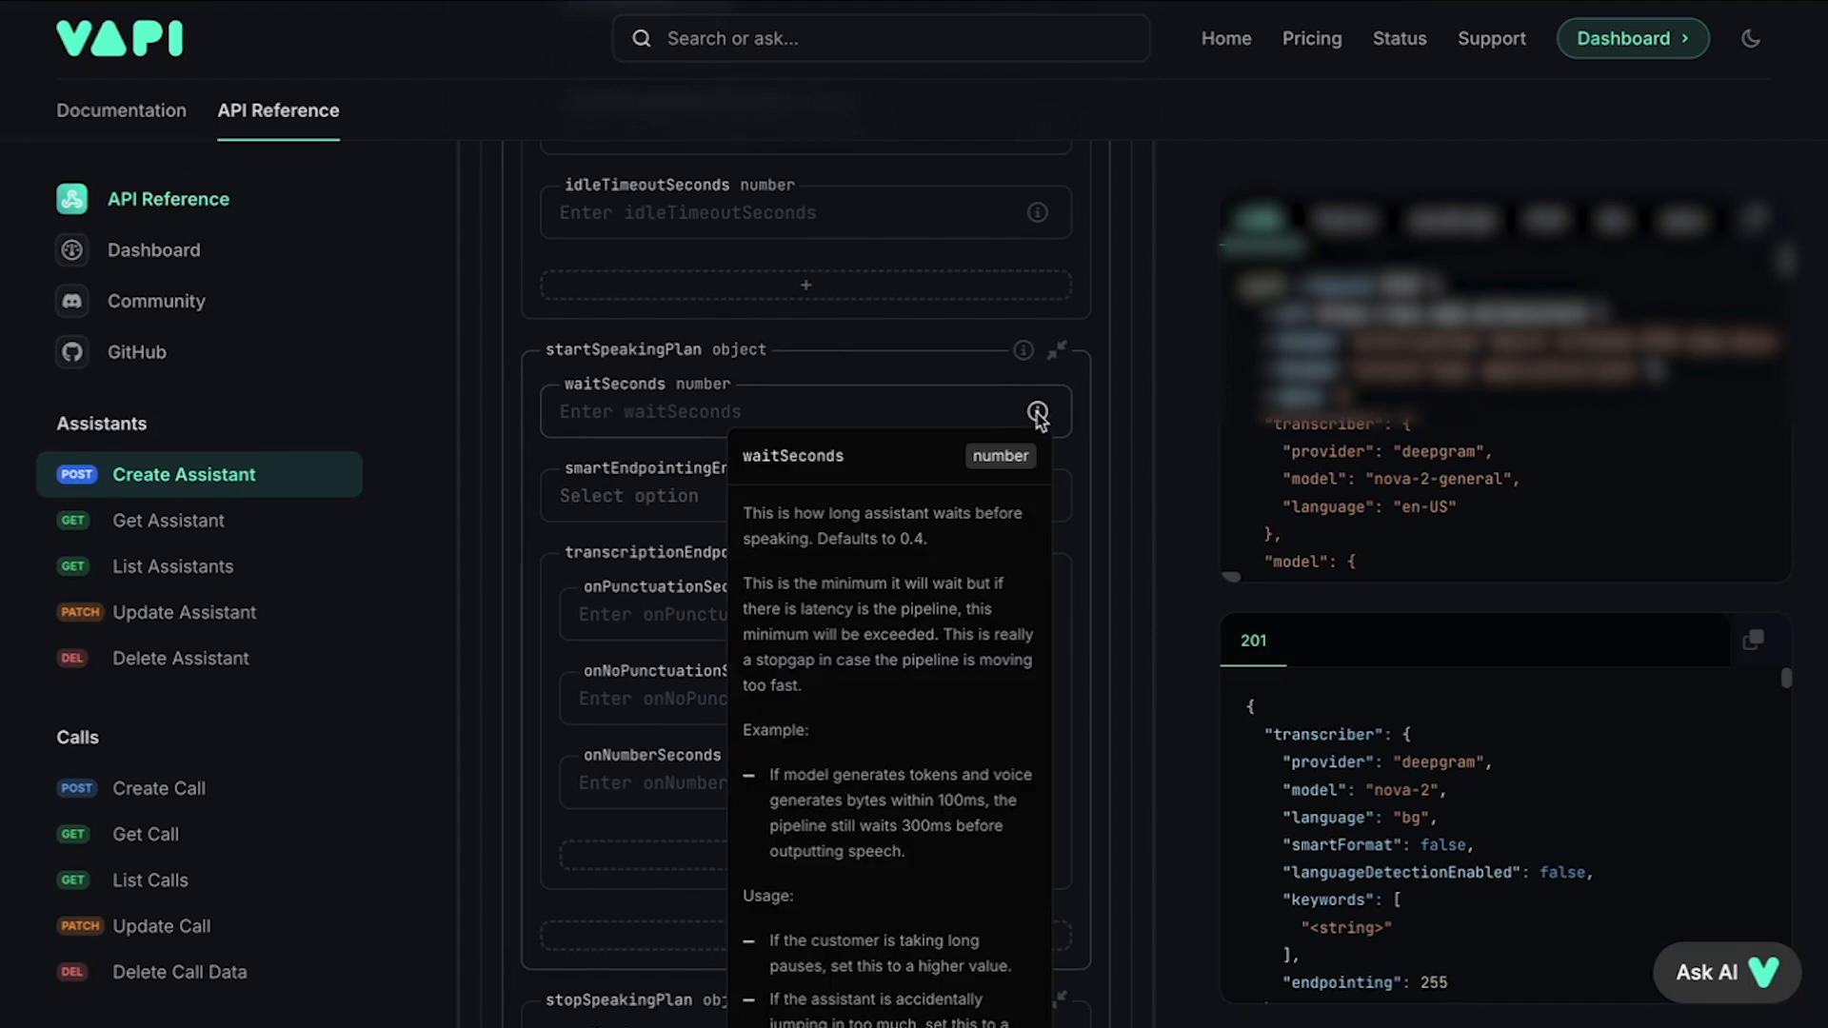
left_click(720, 412)
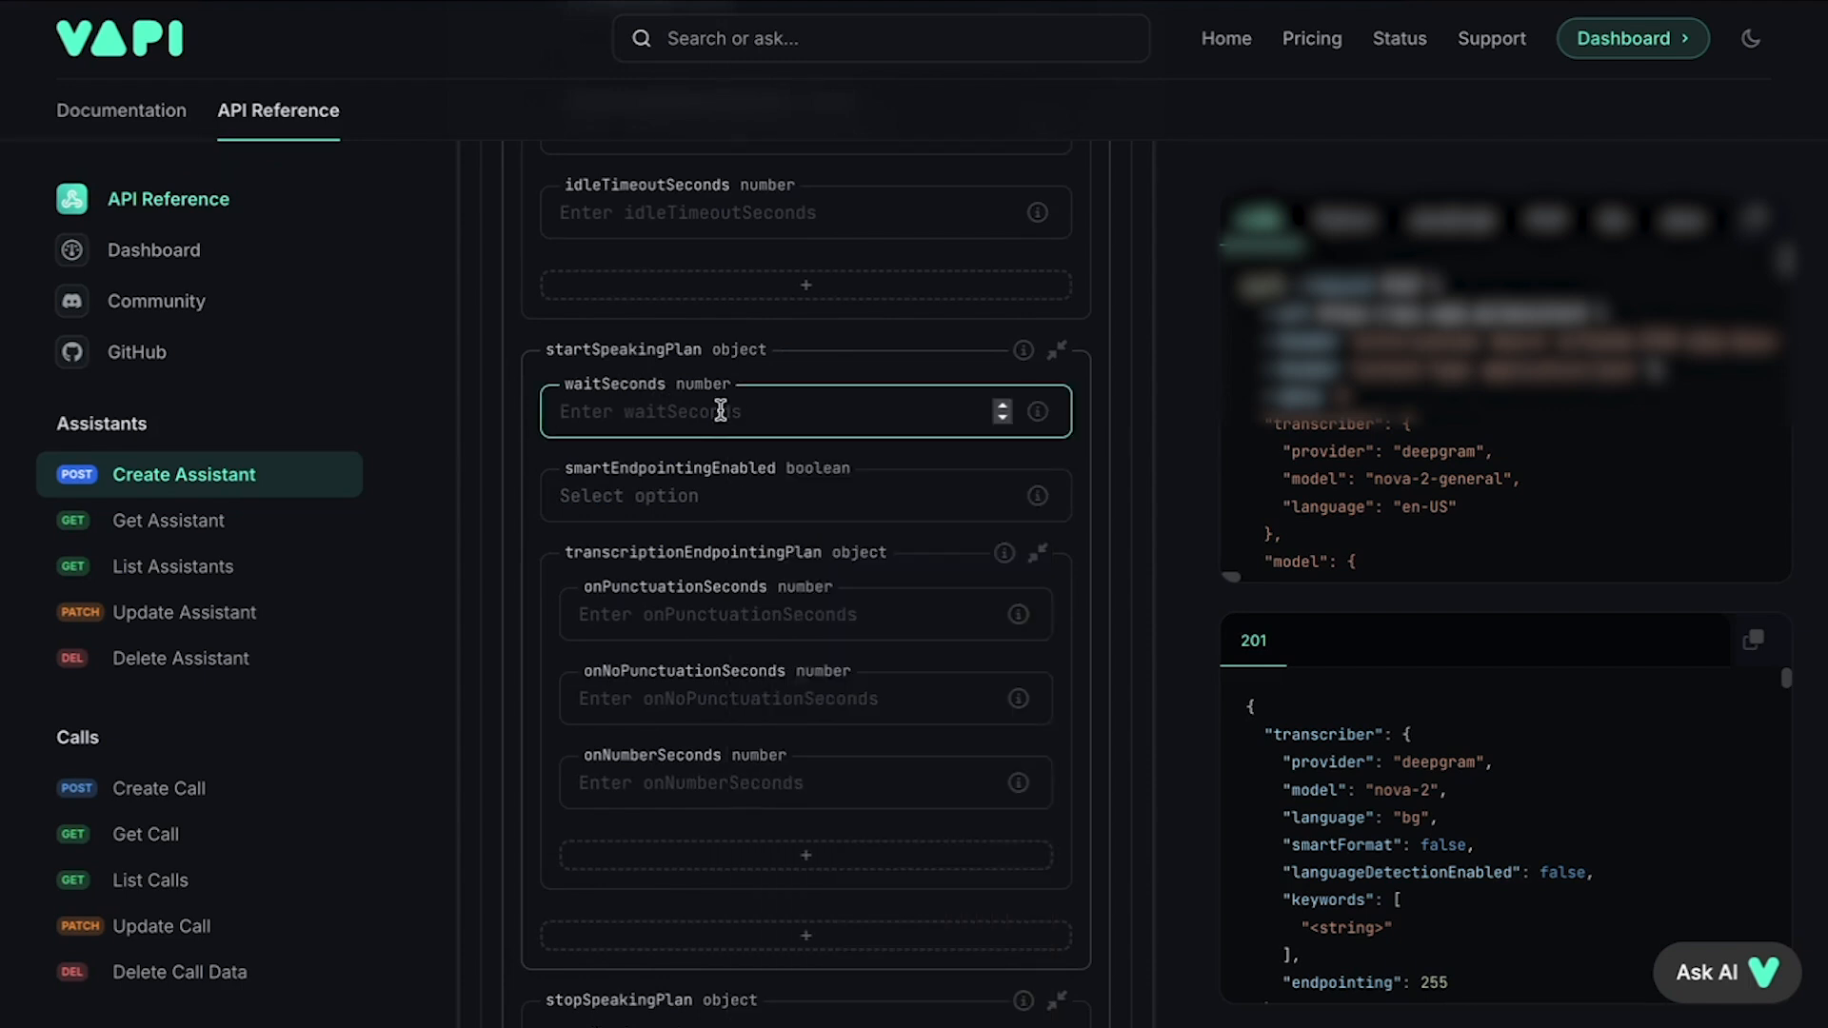
type(".01")
left_click(822, 364)
left_click(823, 364)
left_click(823, 364)
Step: Set smartEndpointingEnabled in startSpeakingPlan to false
scroll(732, 419, "down", 1)
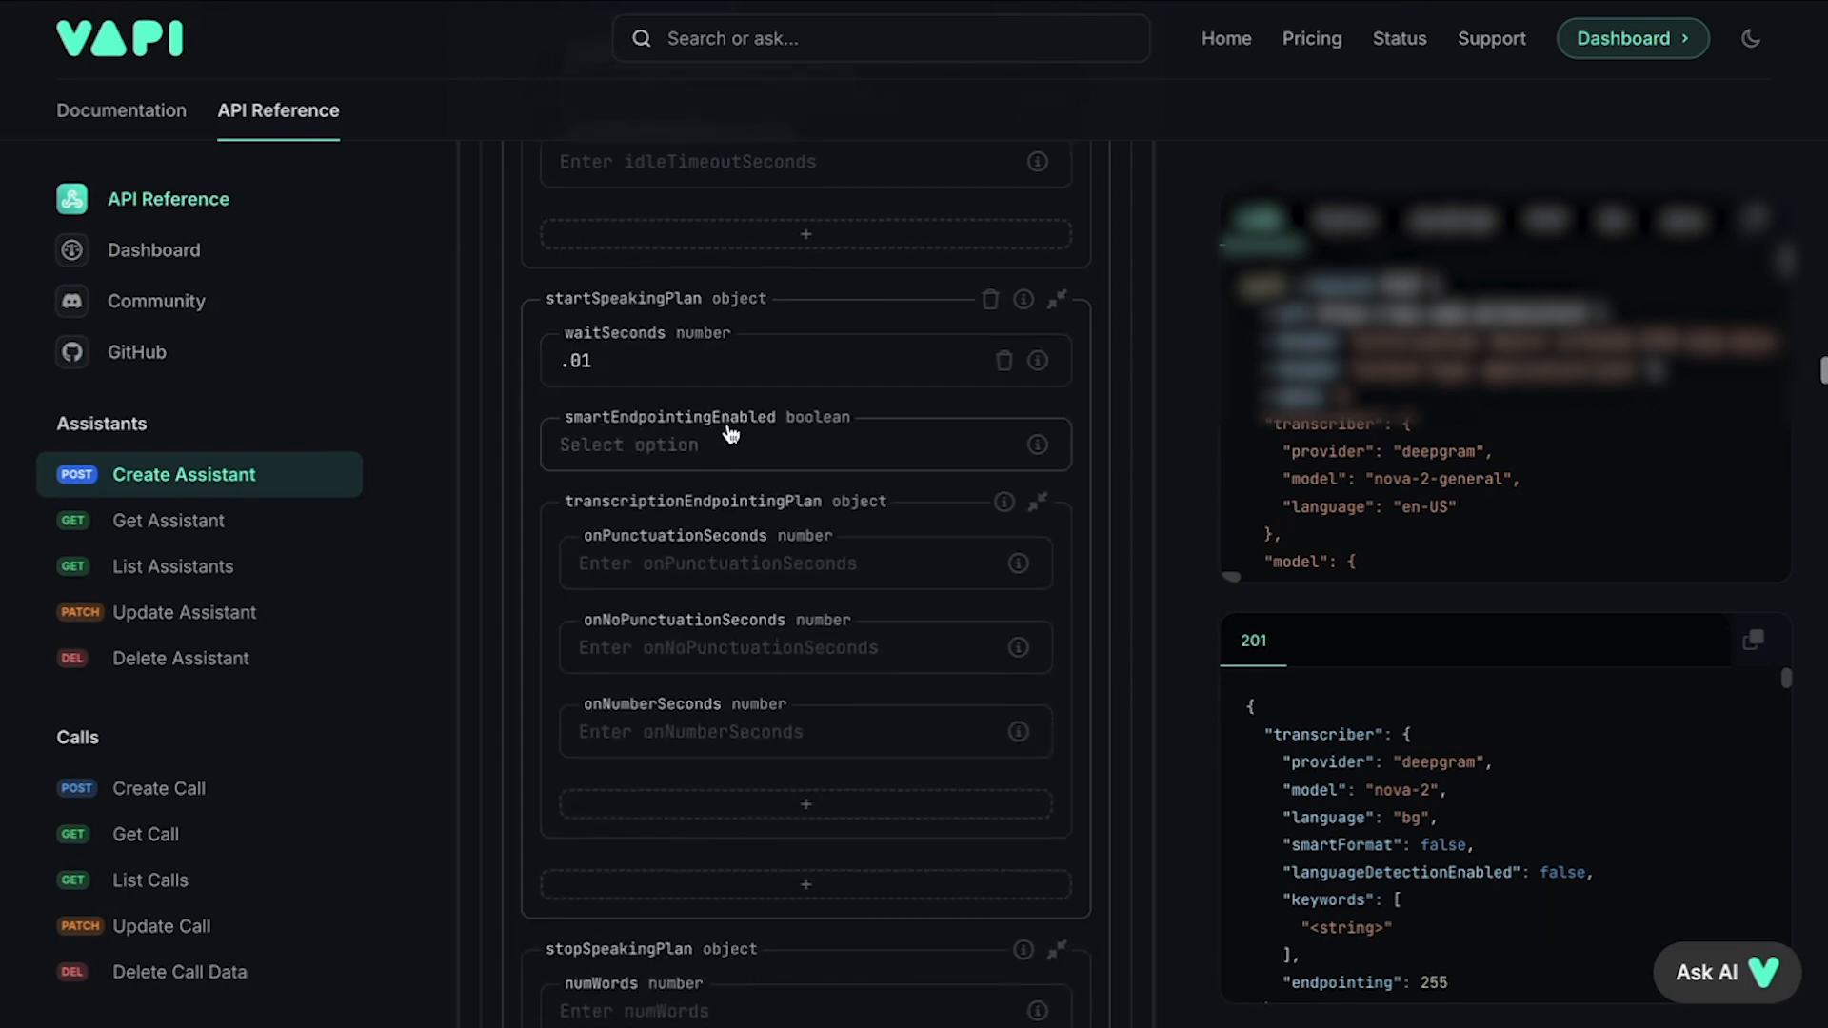
left_click(703, 465)
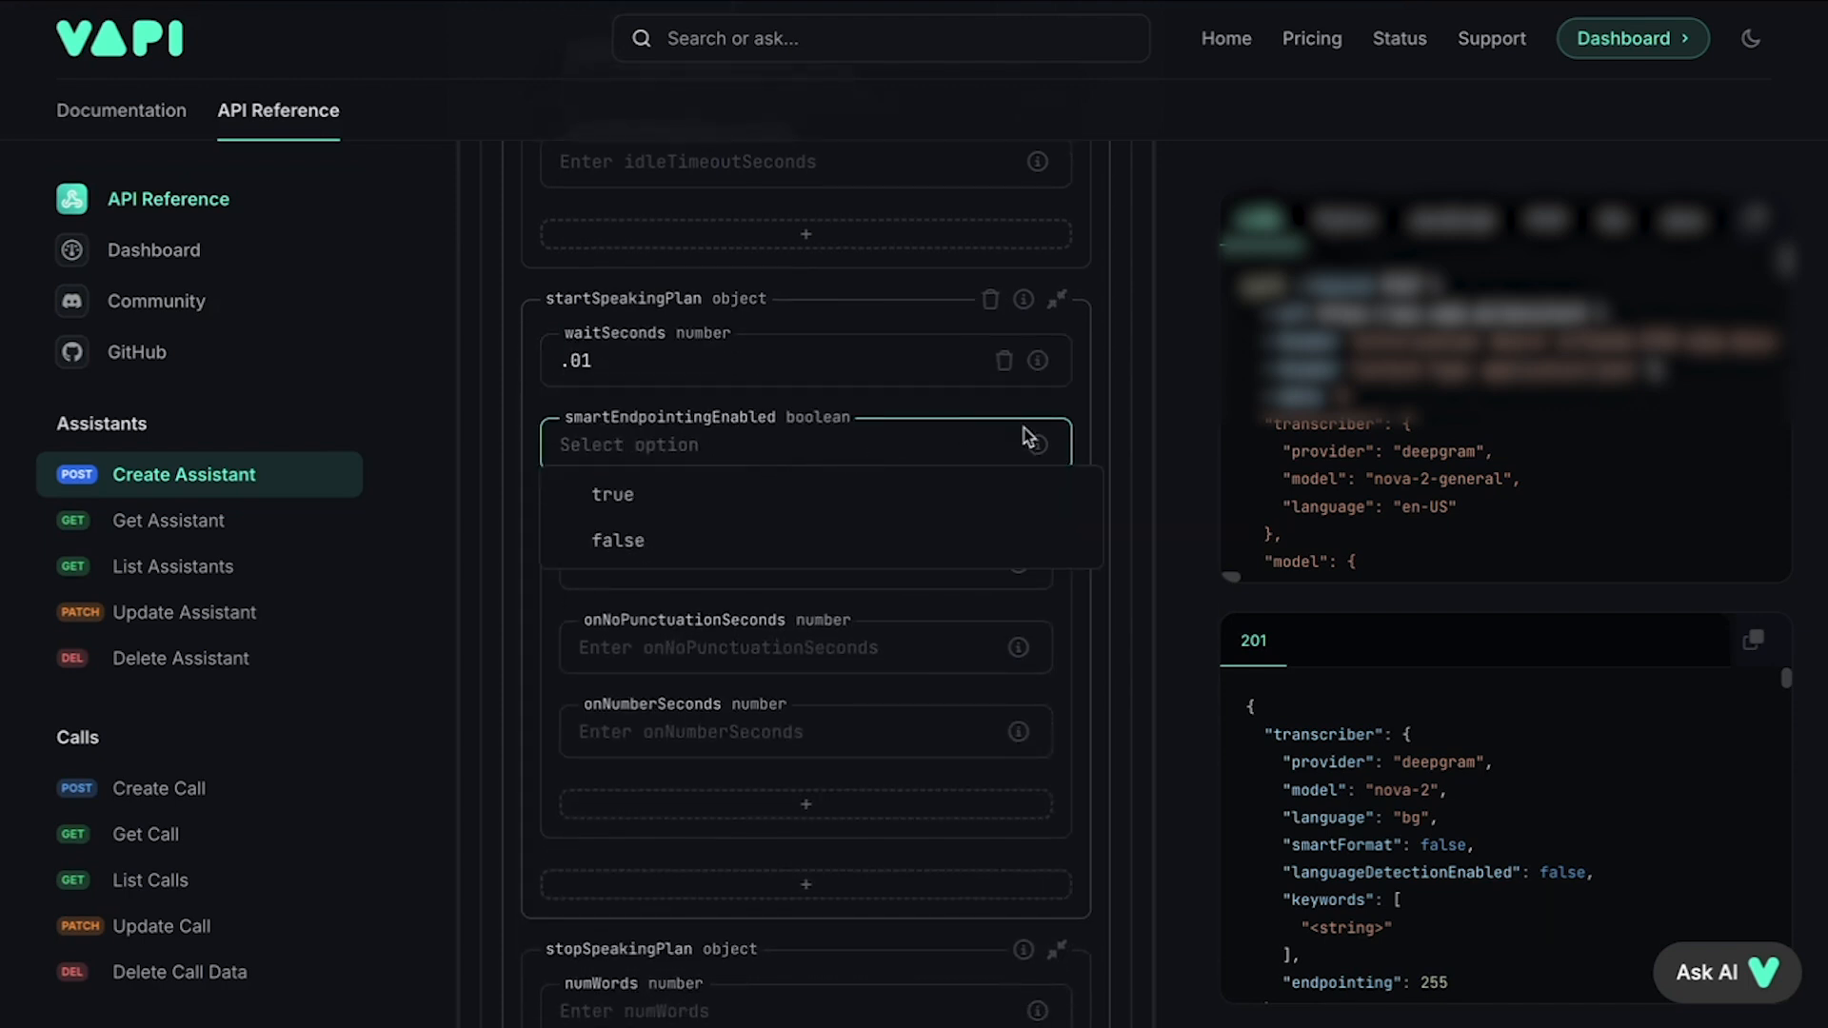
mouse_move(1037, 445)
left_click(641, 550)
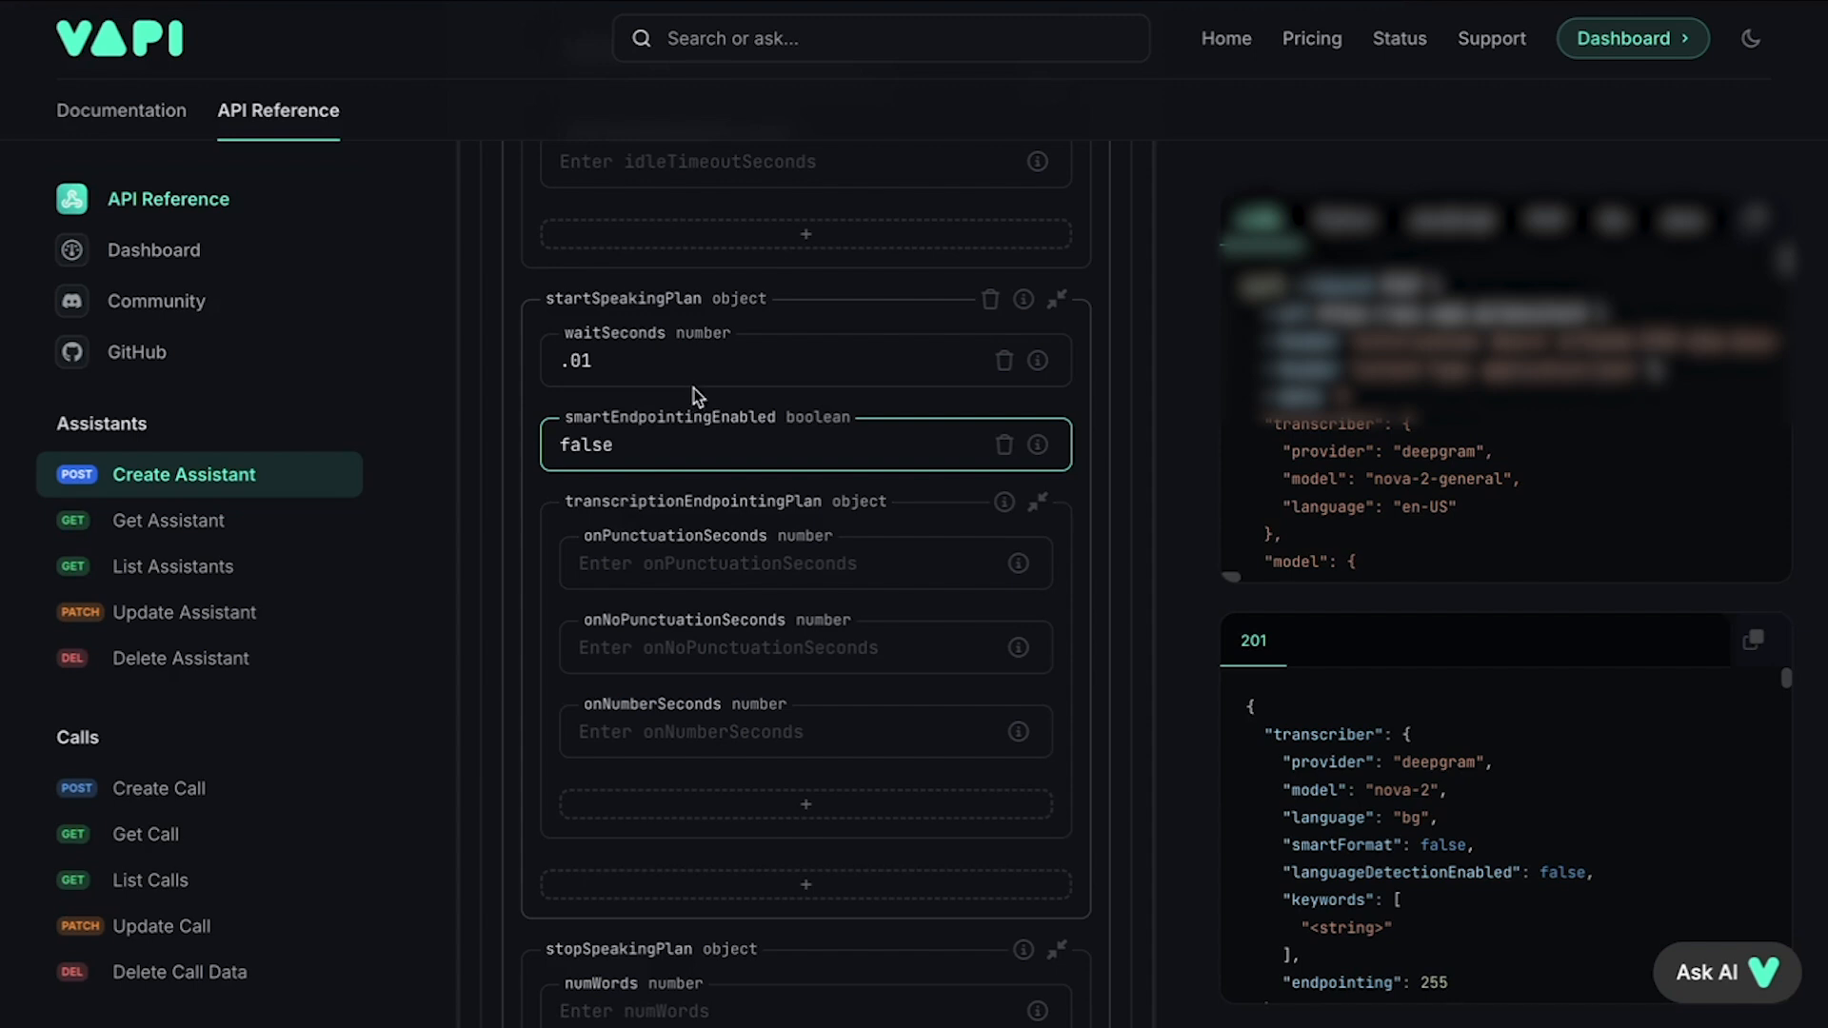
Step: Set stopSpeakingPlan's numWords to 1
scroll(764, 492, "down", 1)
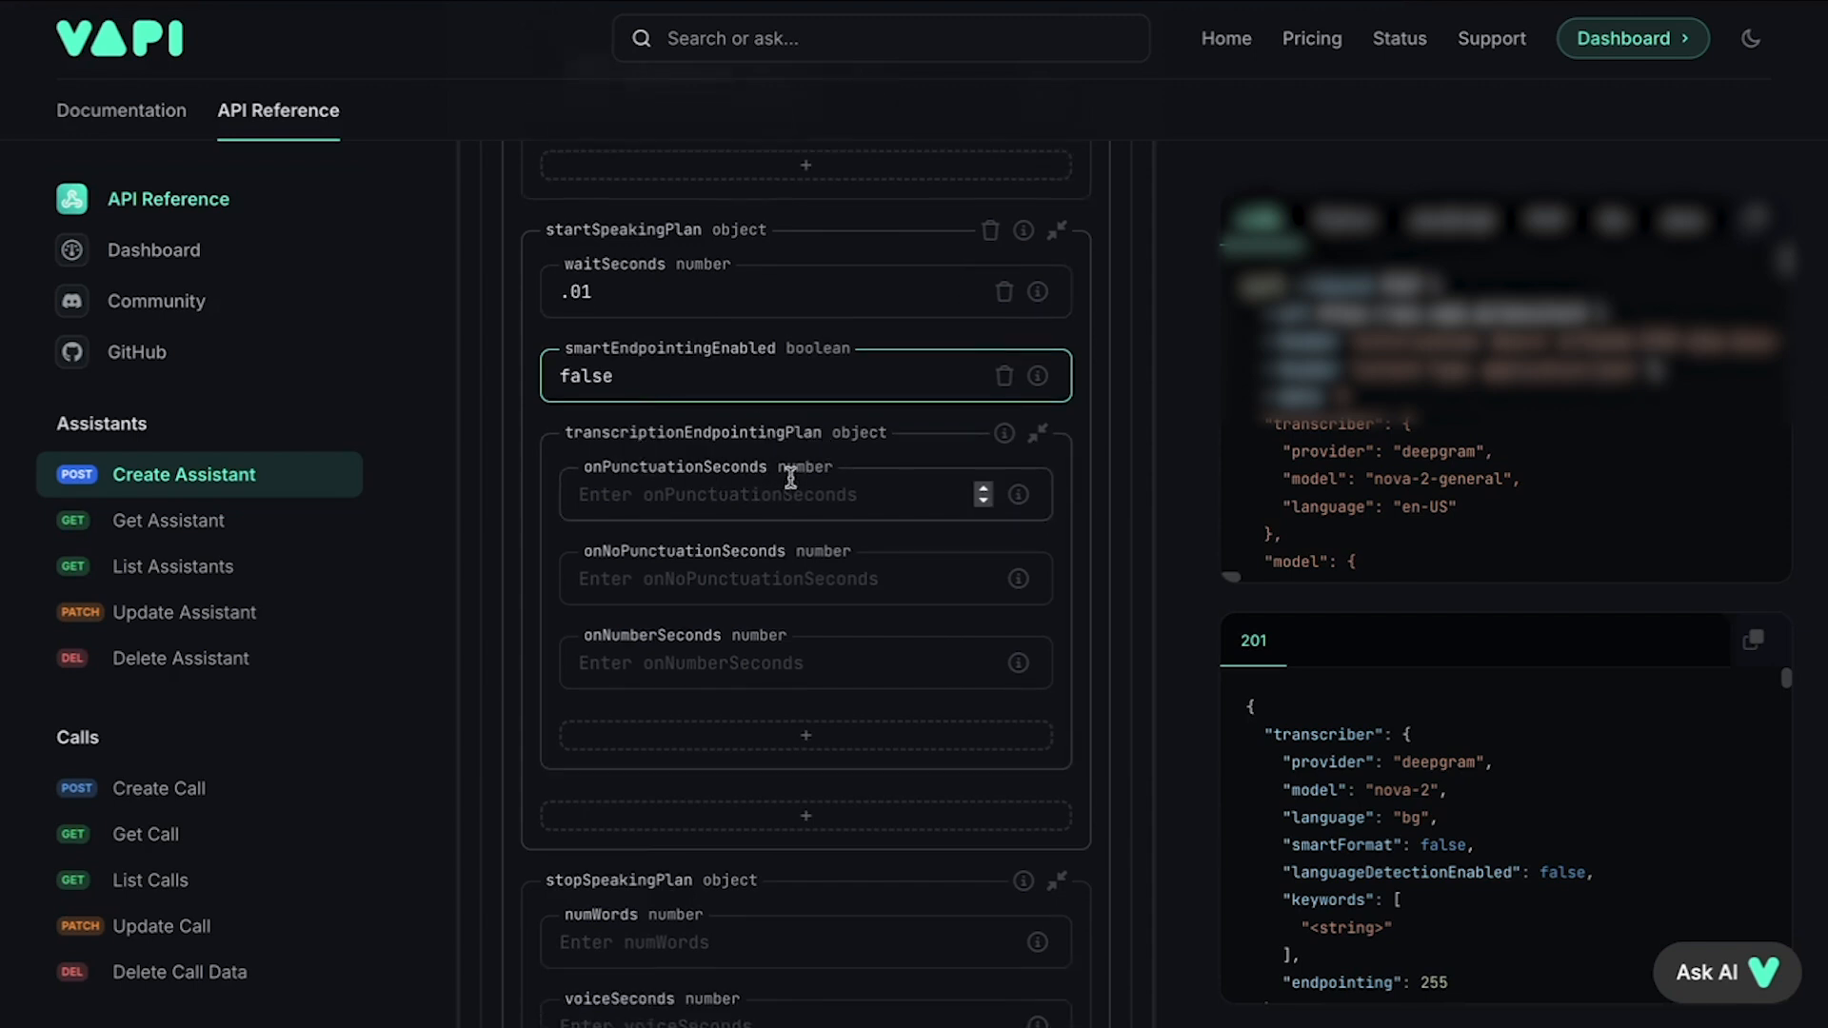
scroll(788, 476, "down", 2)
scroll(792, 483, "down", 3)
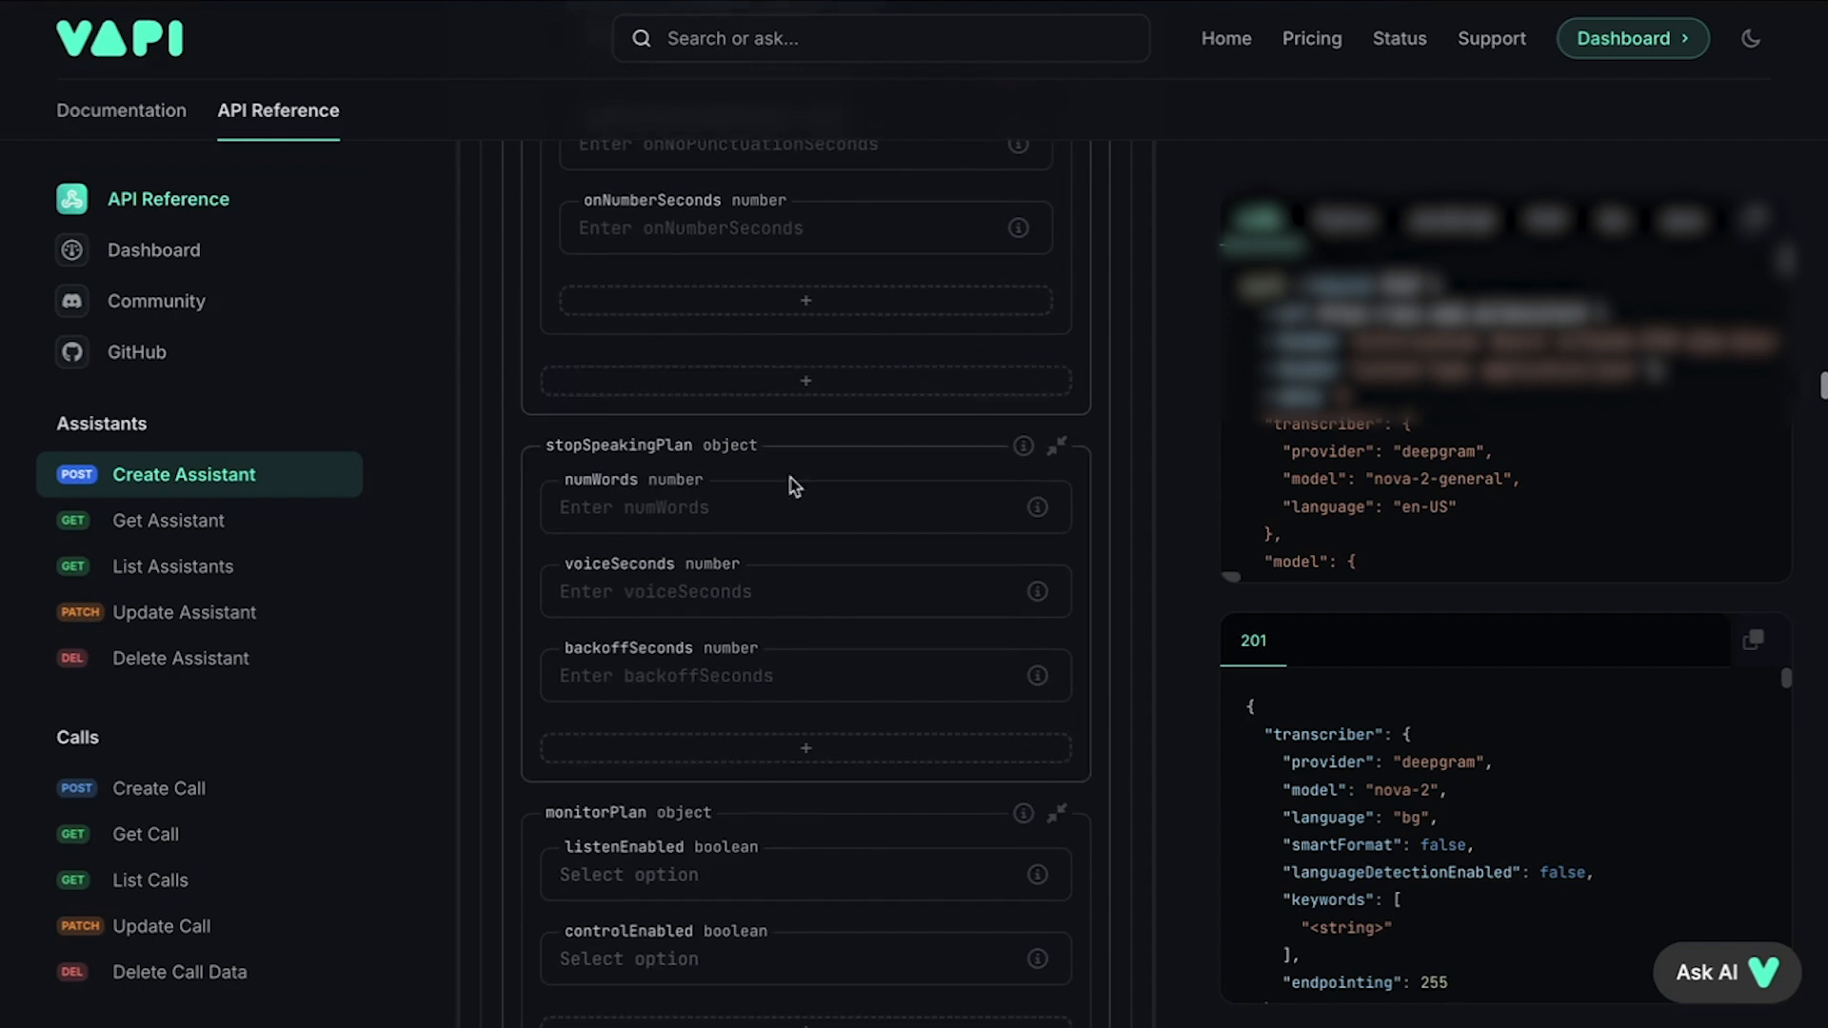
scroll(743, 479, "down", 1)
left_click(776, 410)
type("1")
left_click(815, 371)
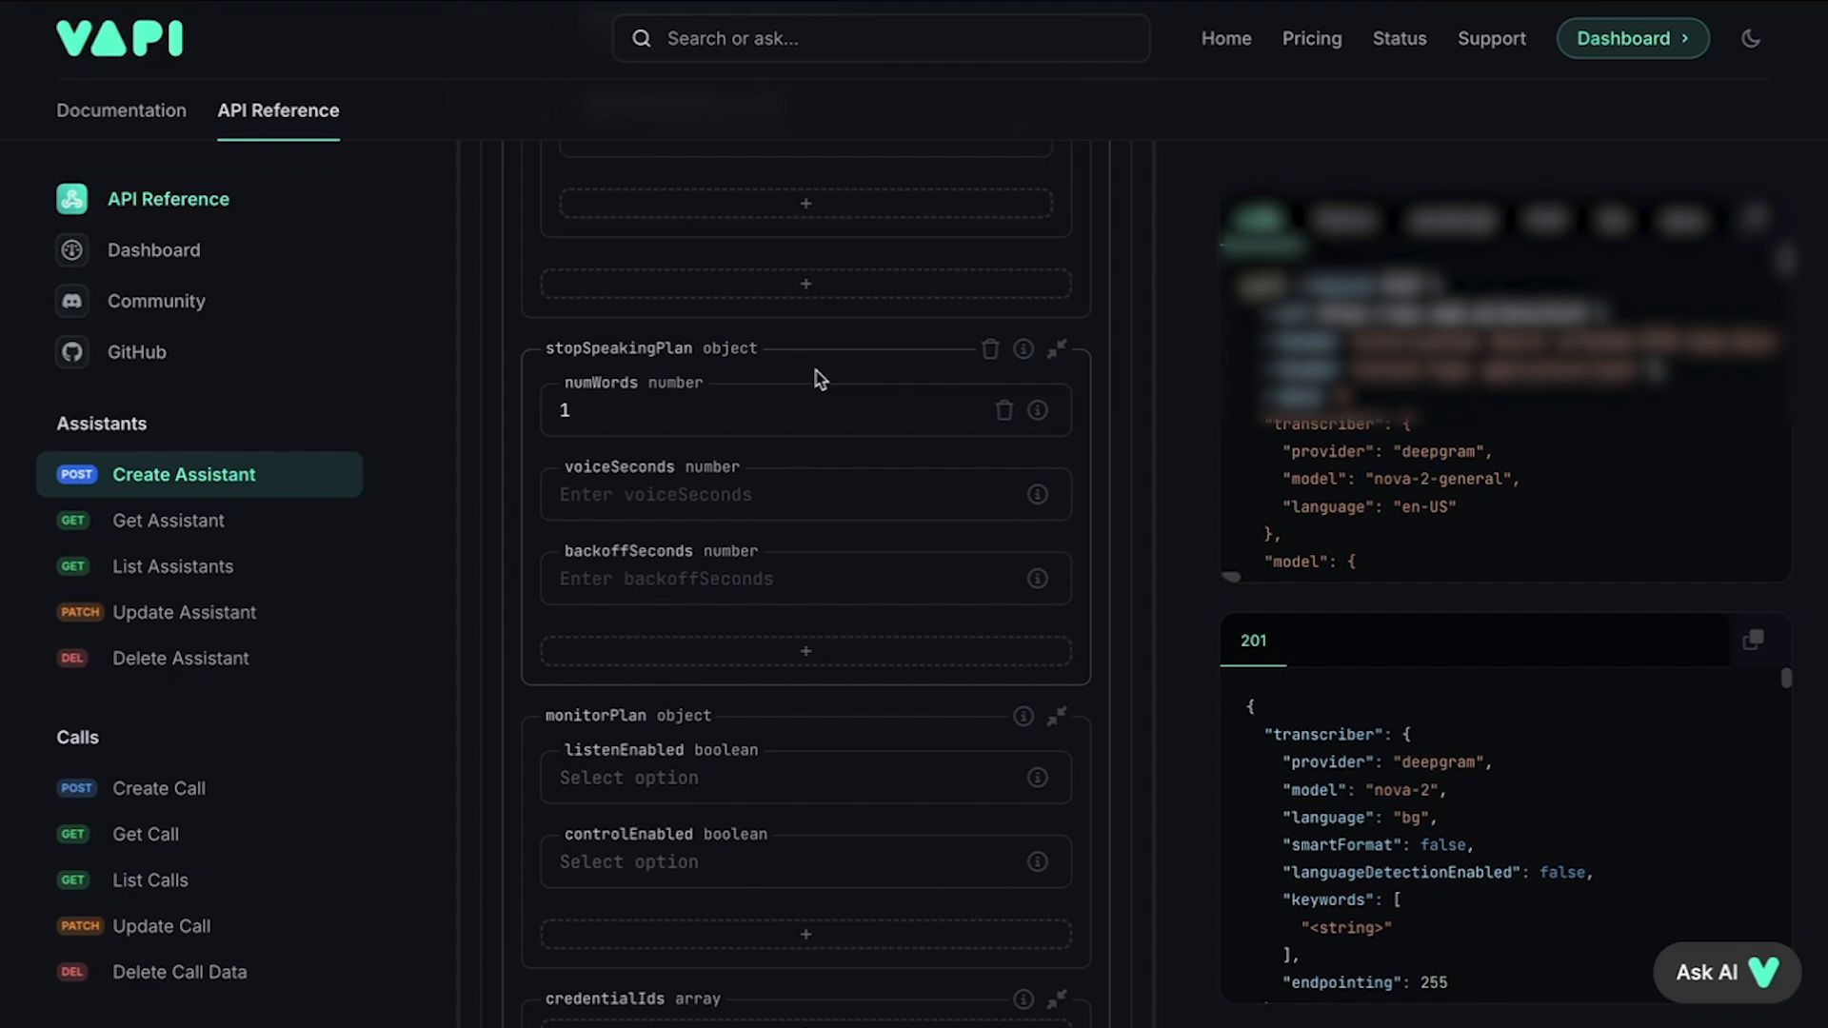
Step: Set stopSpeakingPlan's voiceSeconds to .1
mouse_move(1038, 494)
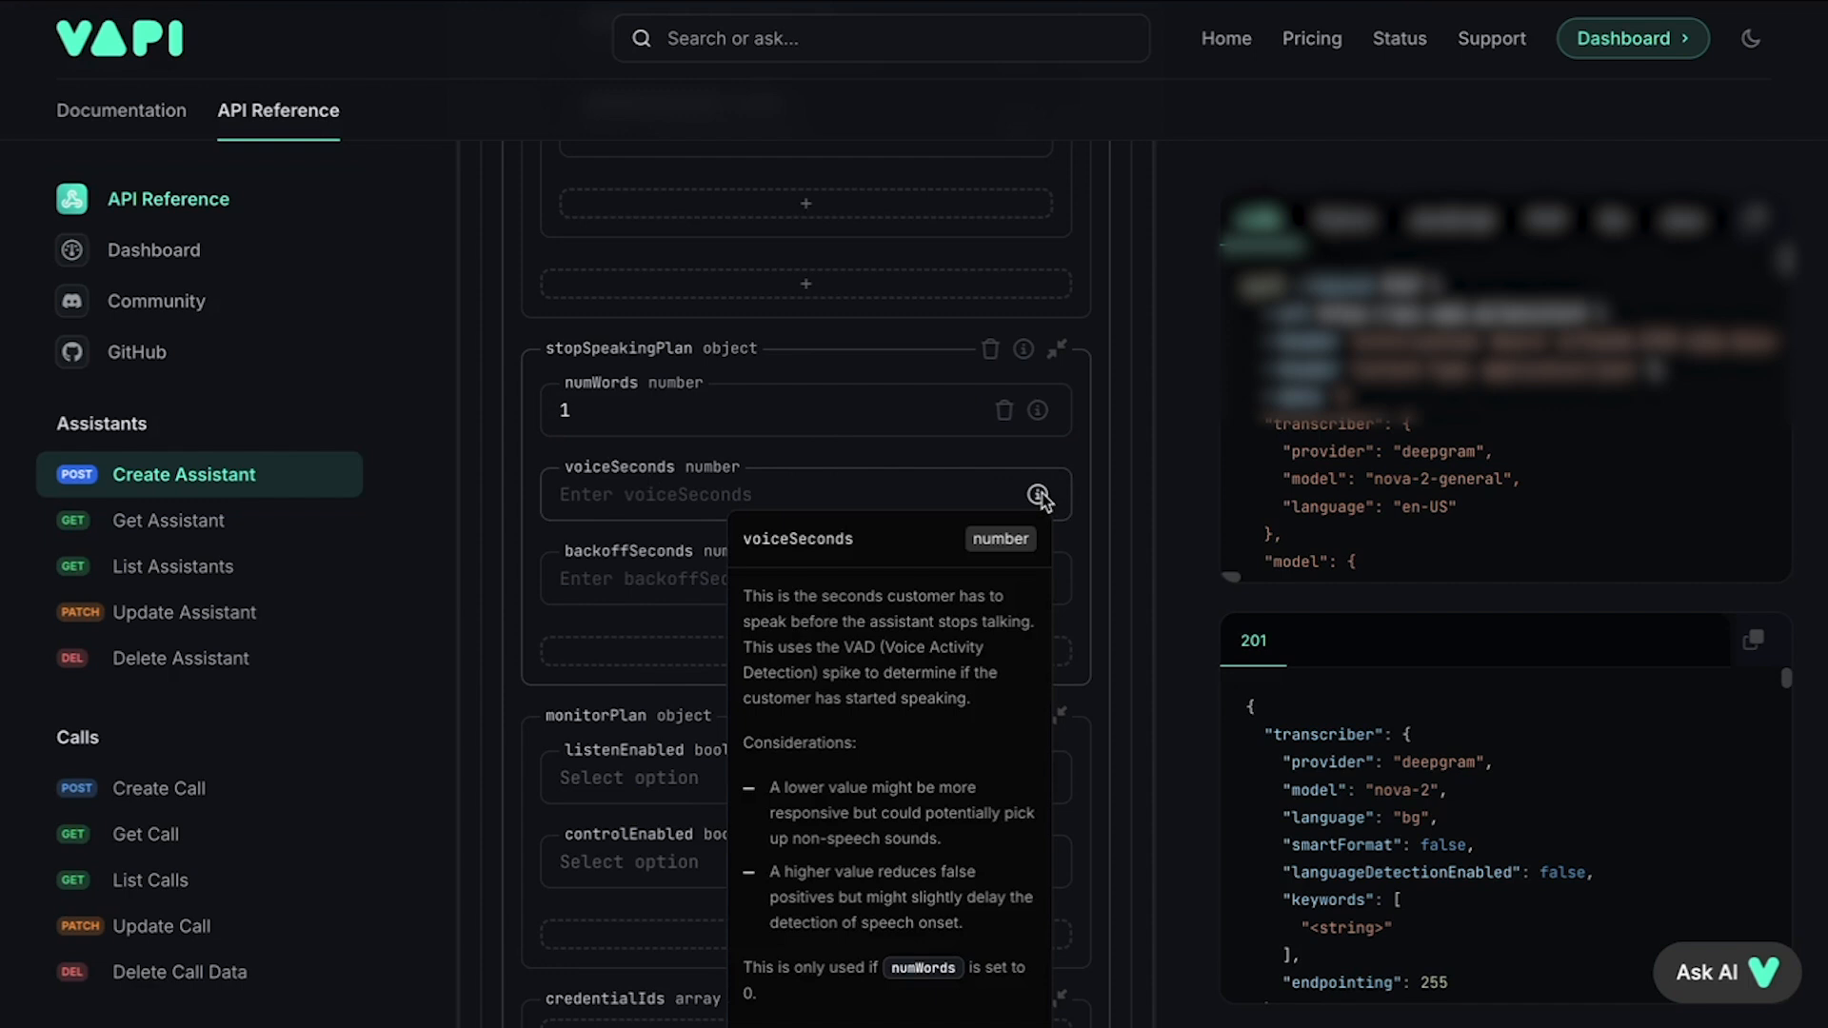
left_click(682, 496)
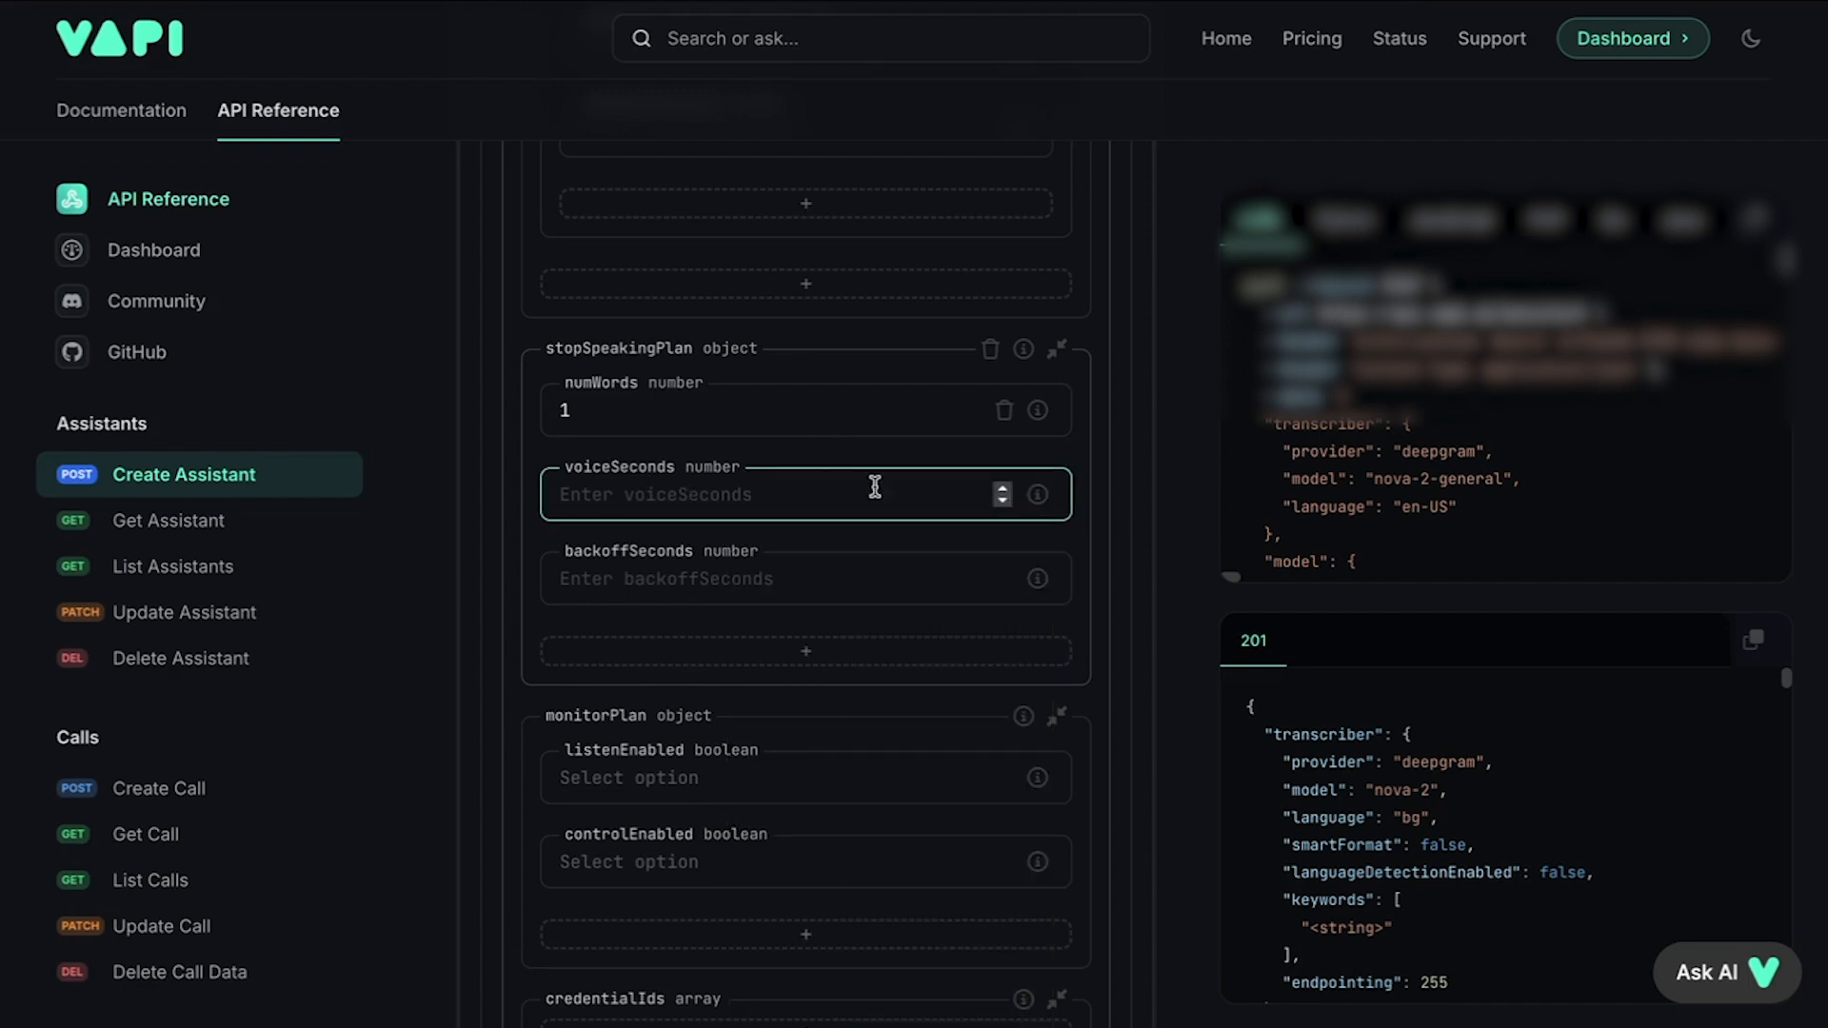
type("1")
key("Left")
type(".")
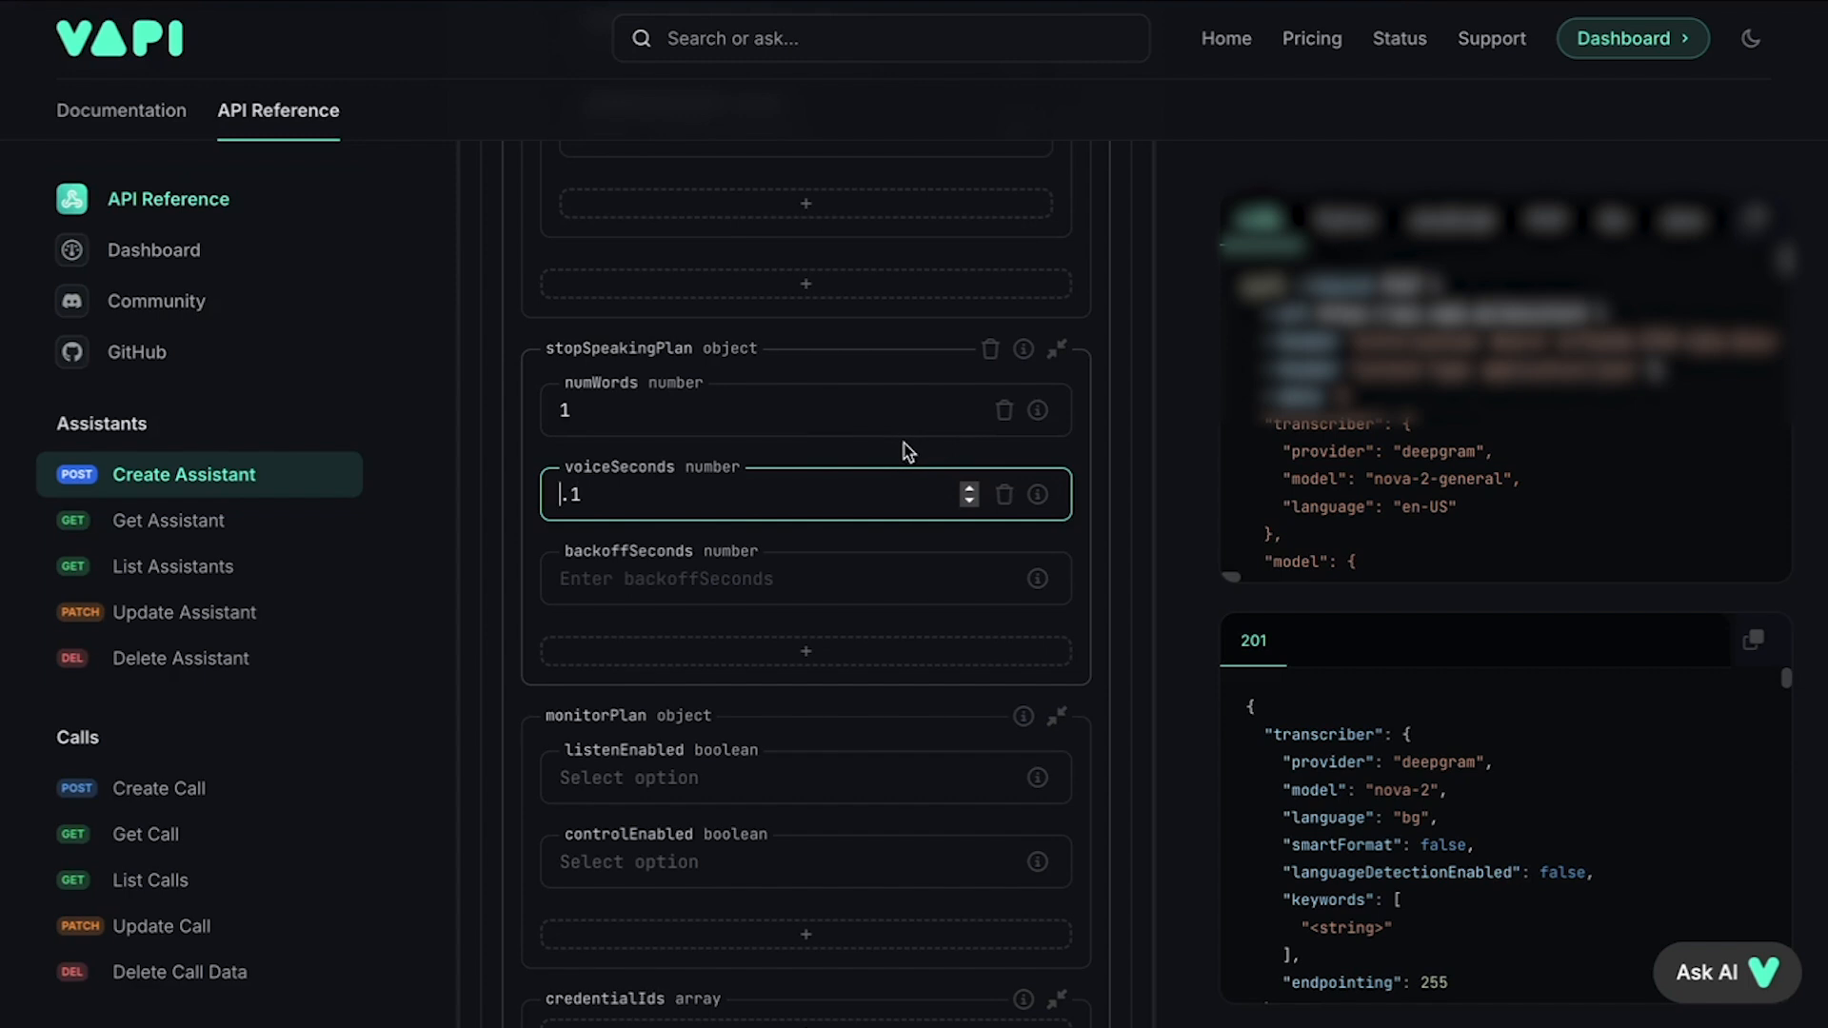
mouse_move(1037, 410)
mouse_move(1050, 493)
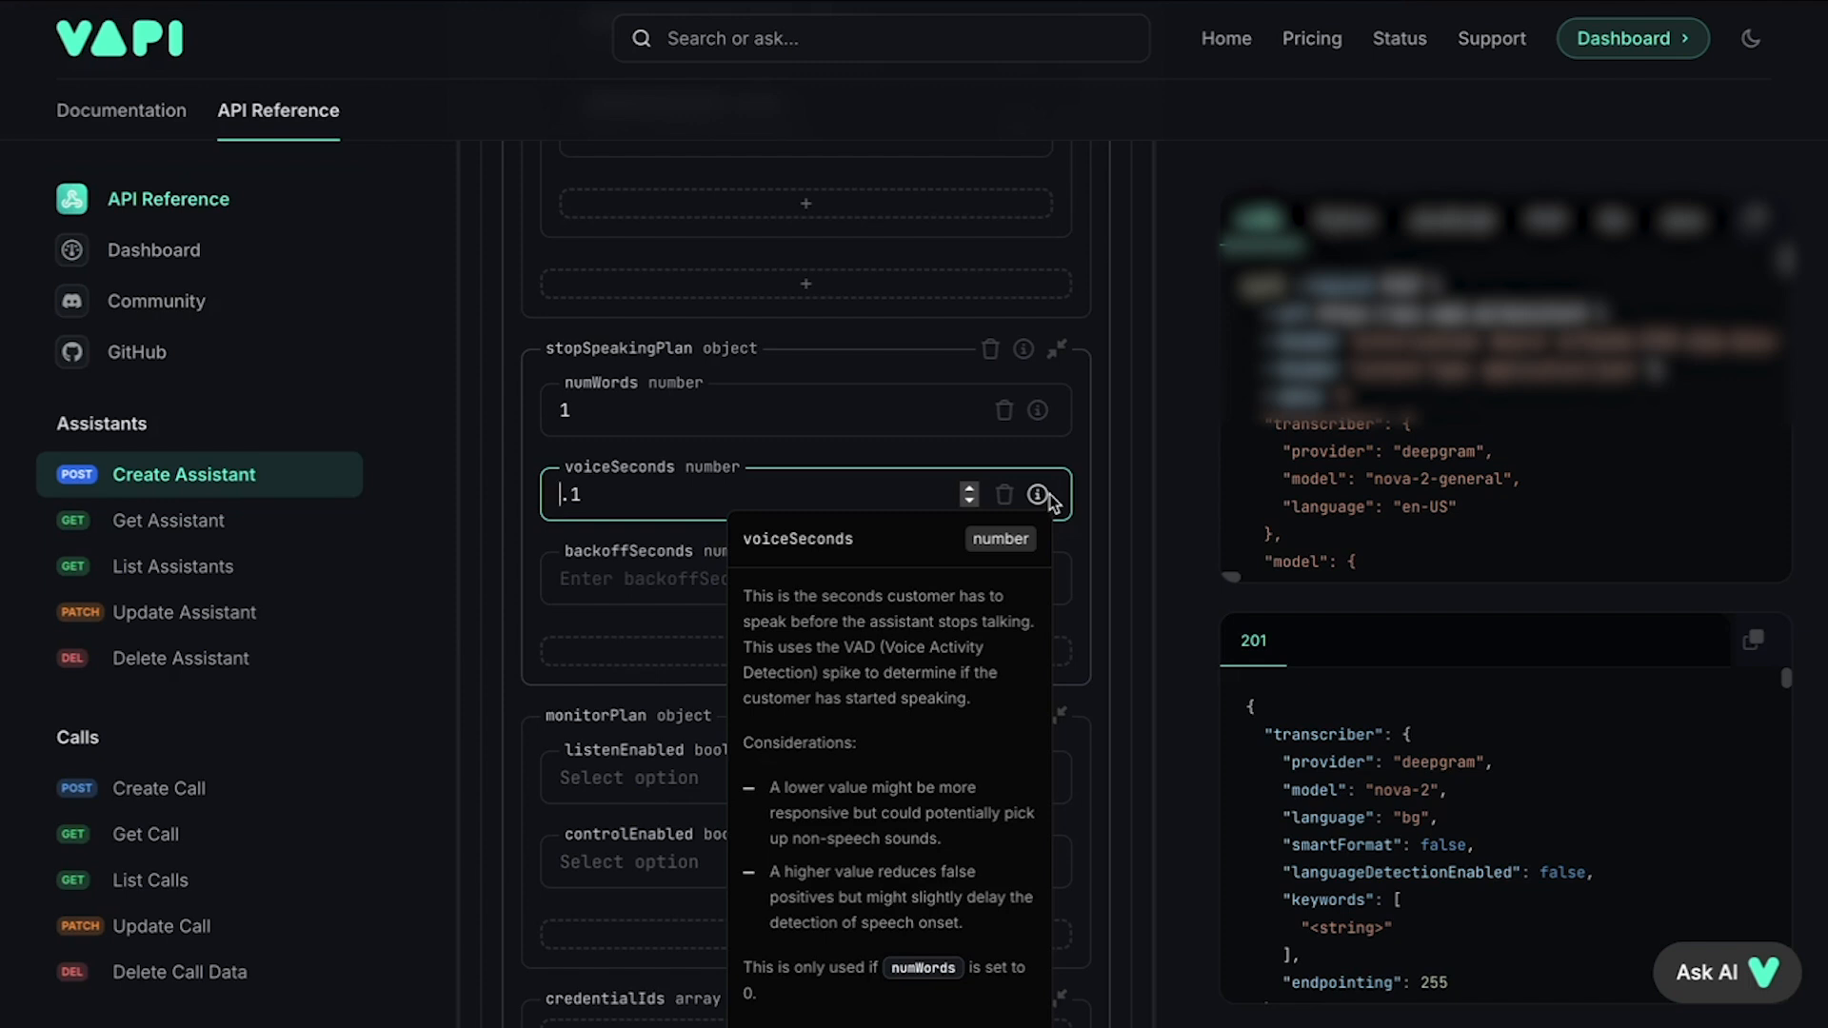
left_click(814, 467)
scroll(816, 467, "down", 2)
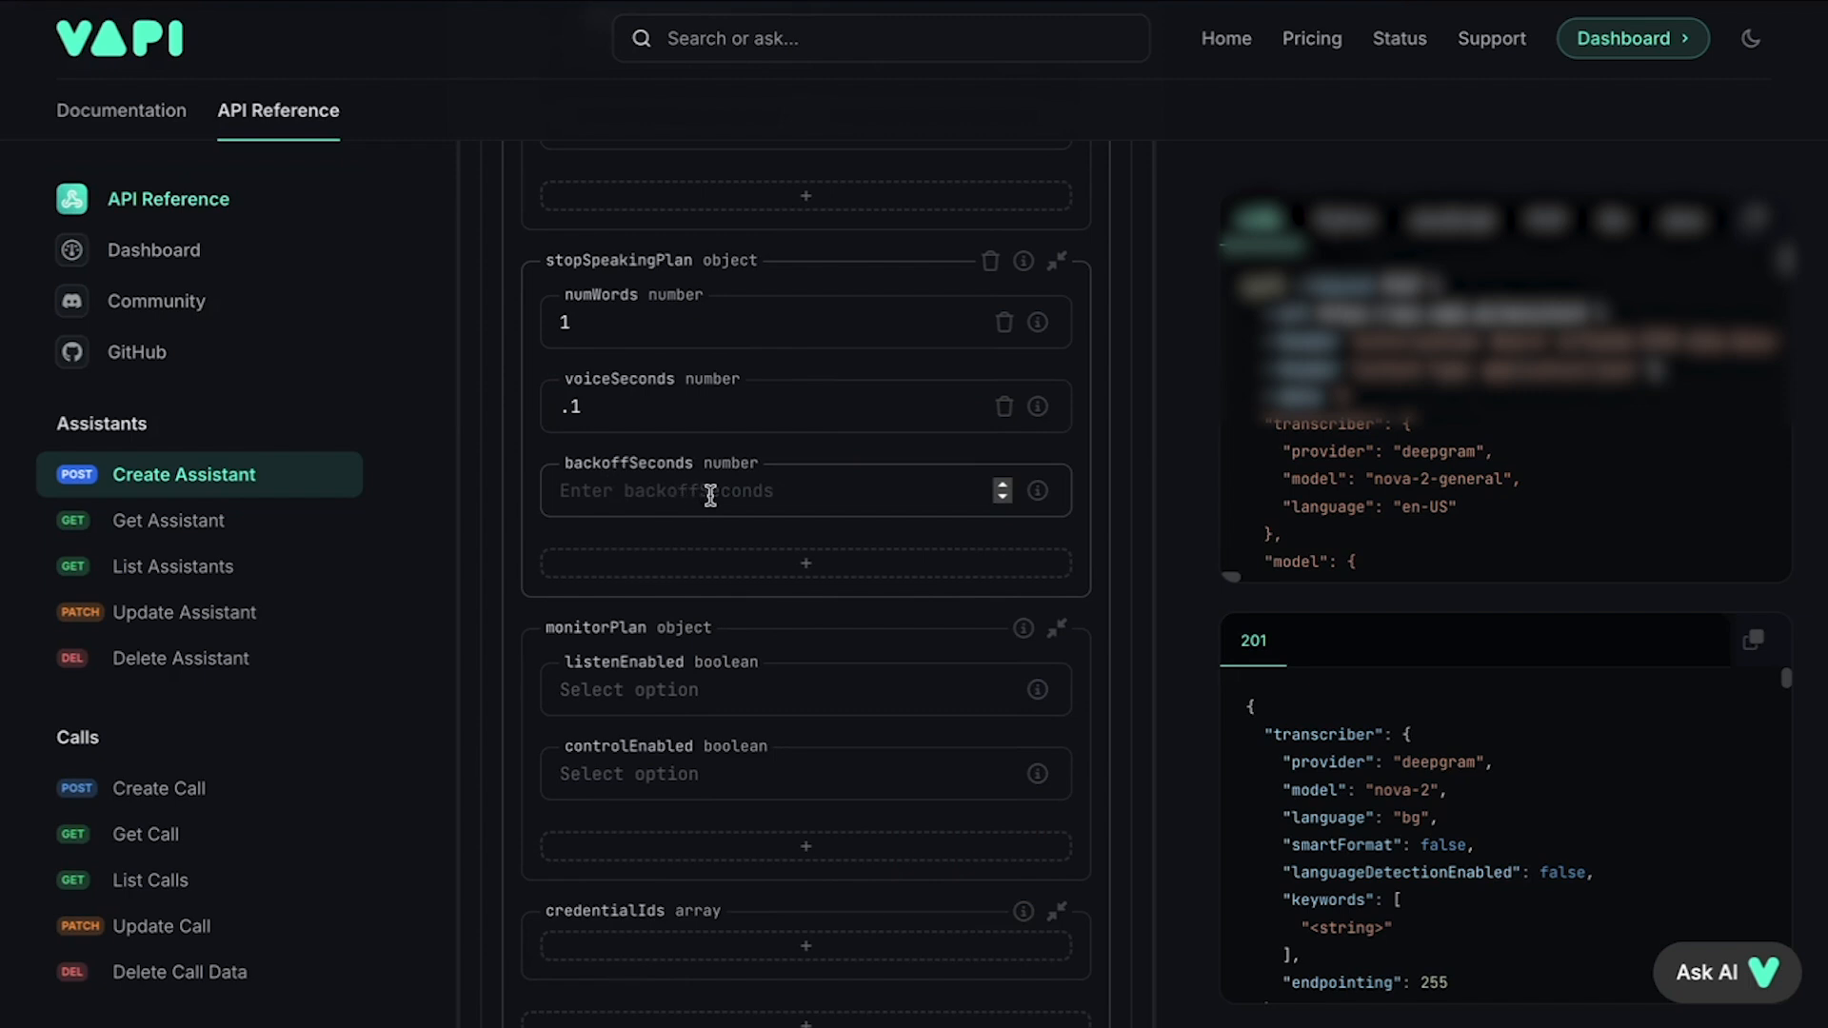
Step: Send the fully configured Create Assistant request to POST /assistant
scroll(918, 477, "down", 5)
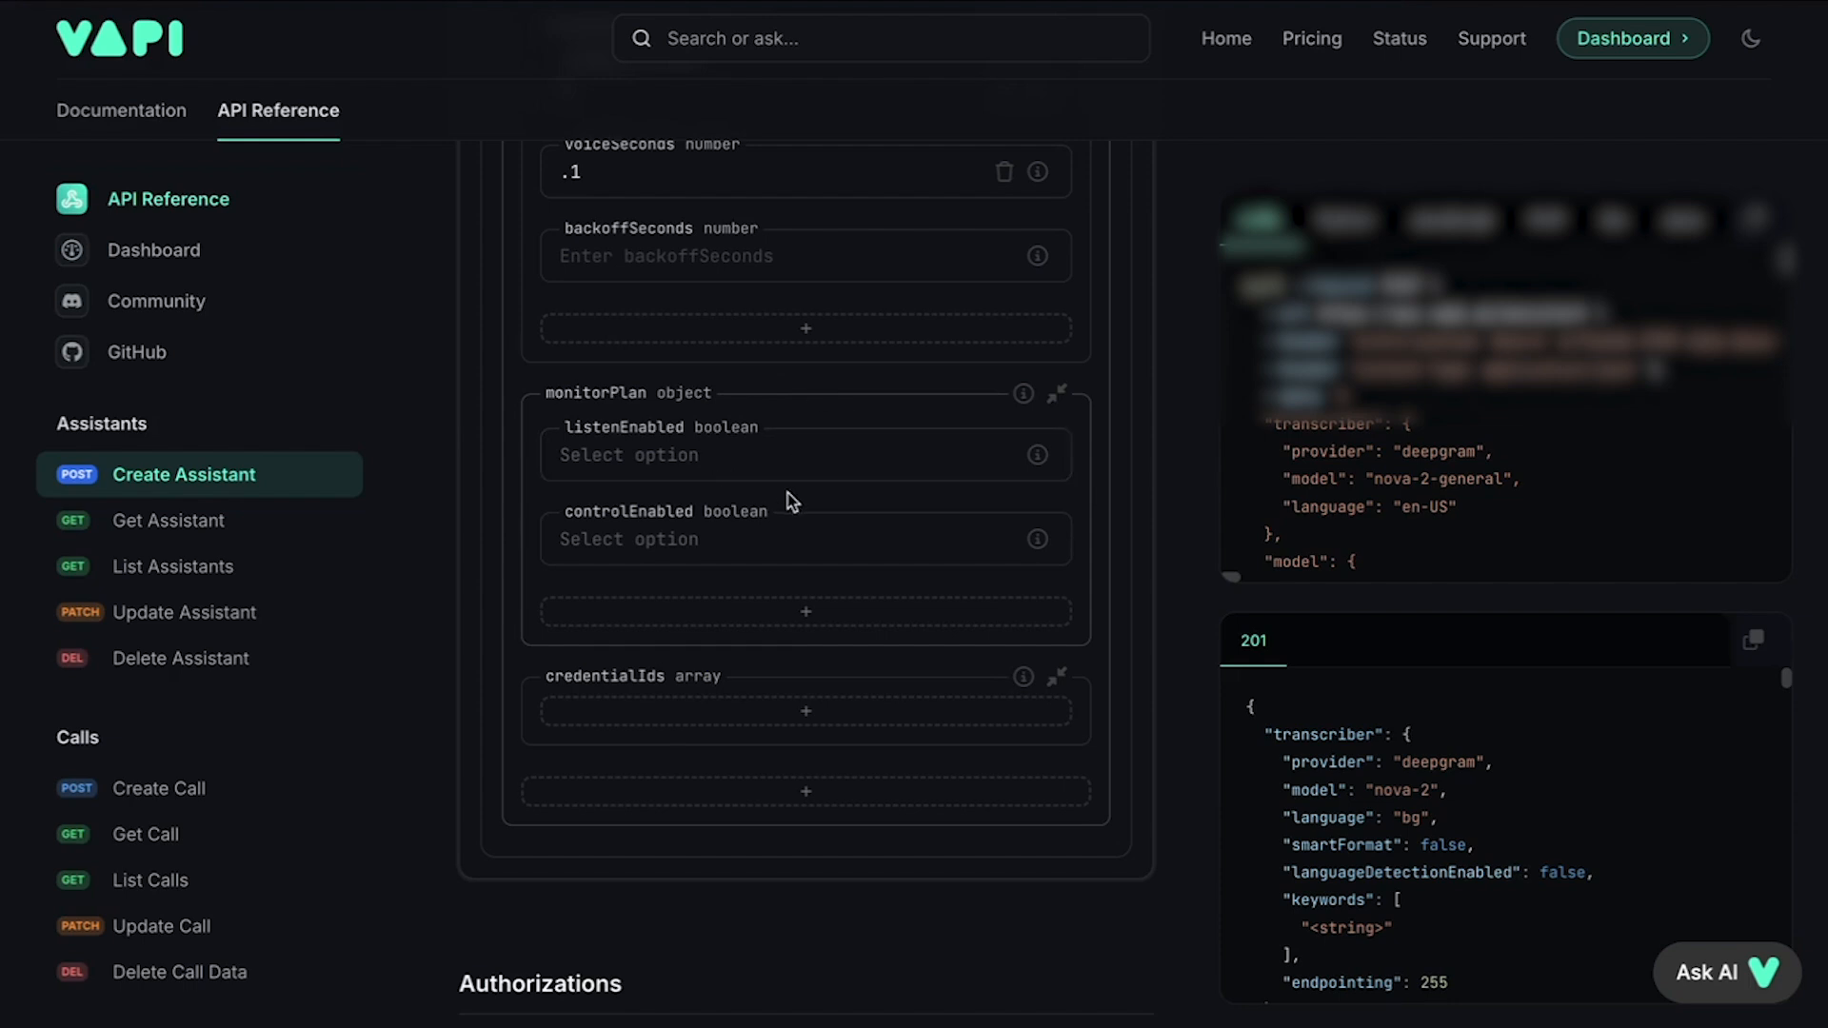
scroll(819, 457, "down", 2)
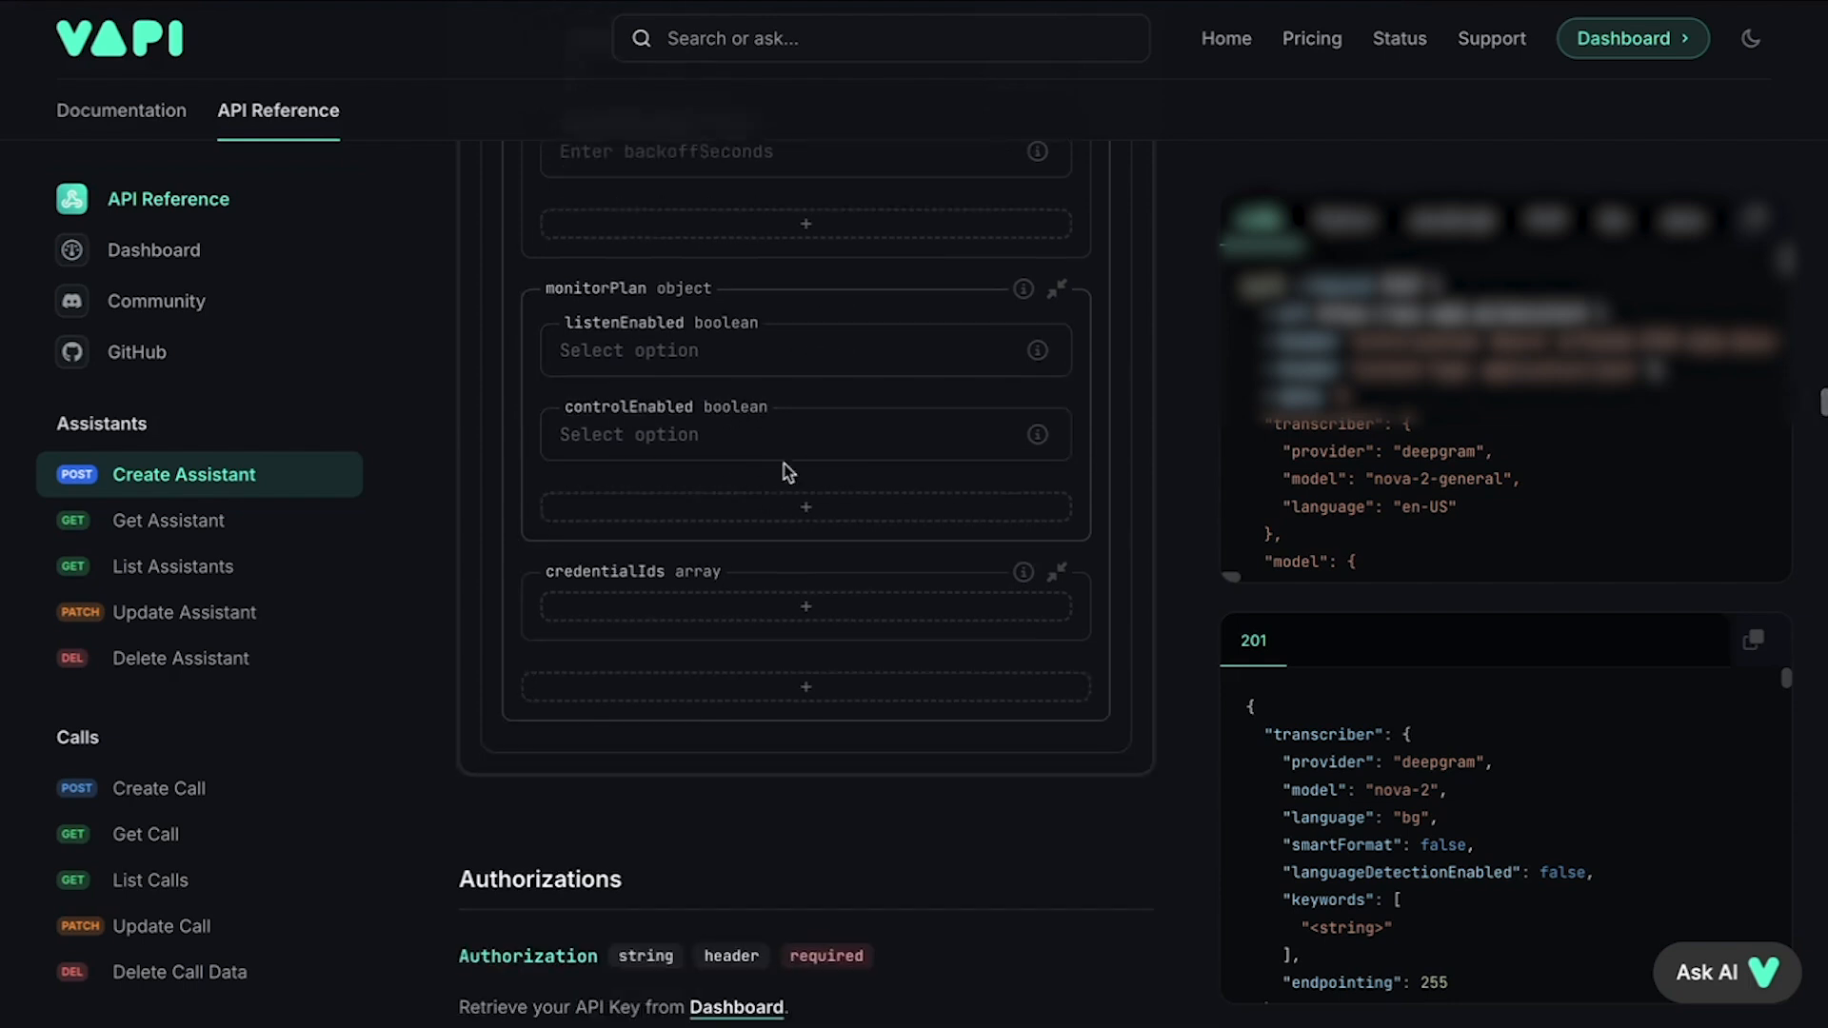
scroll(890, 434, "up", 8)
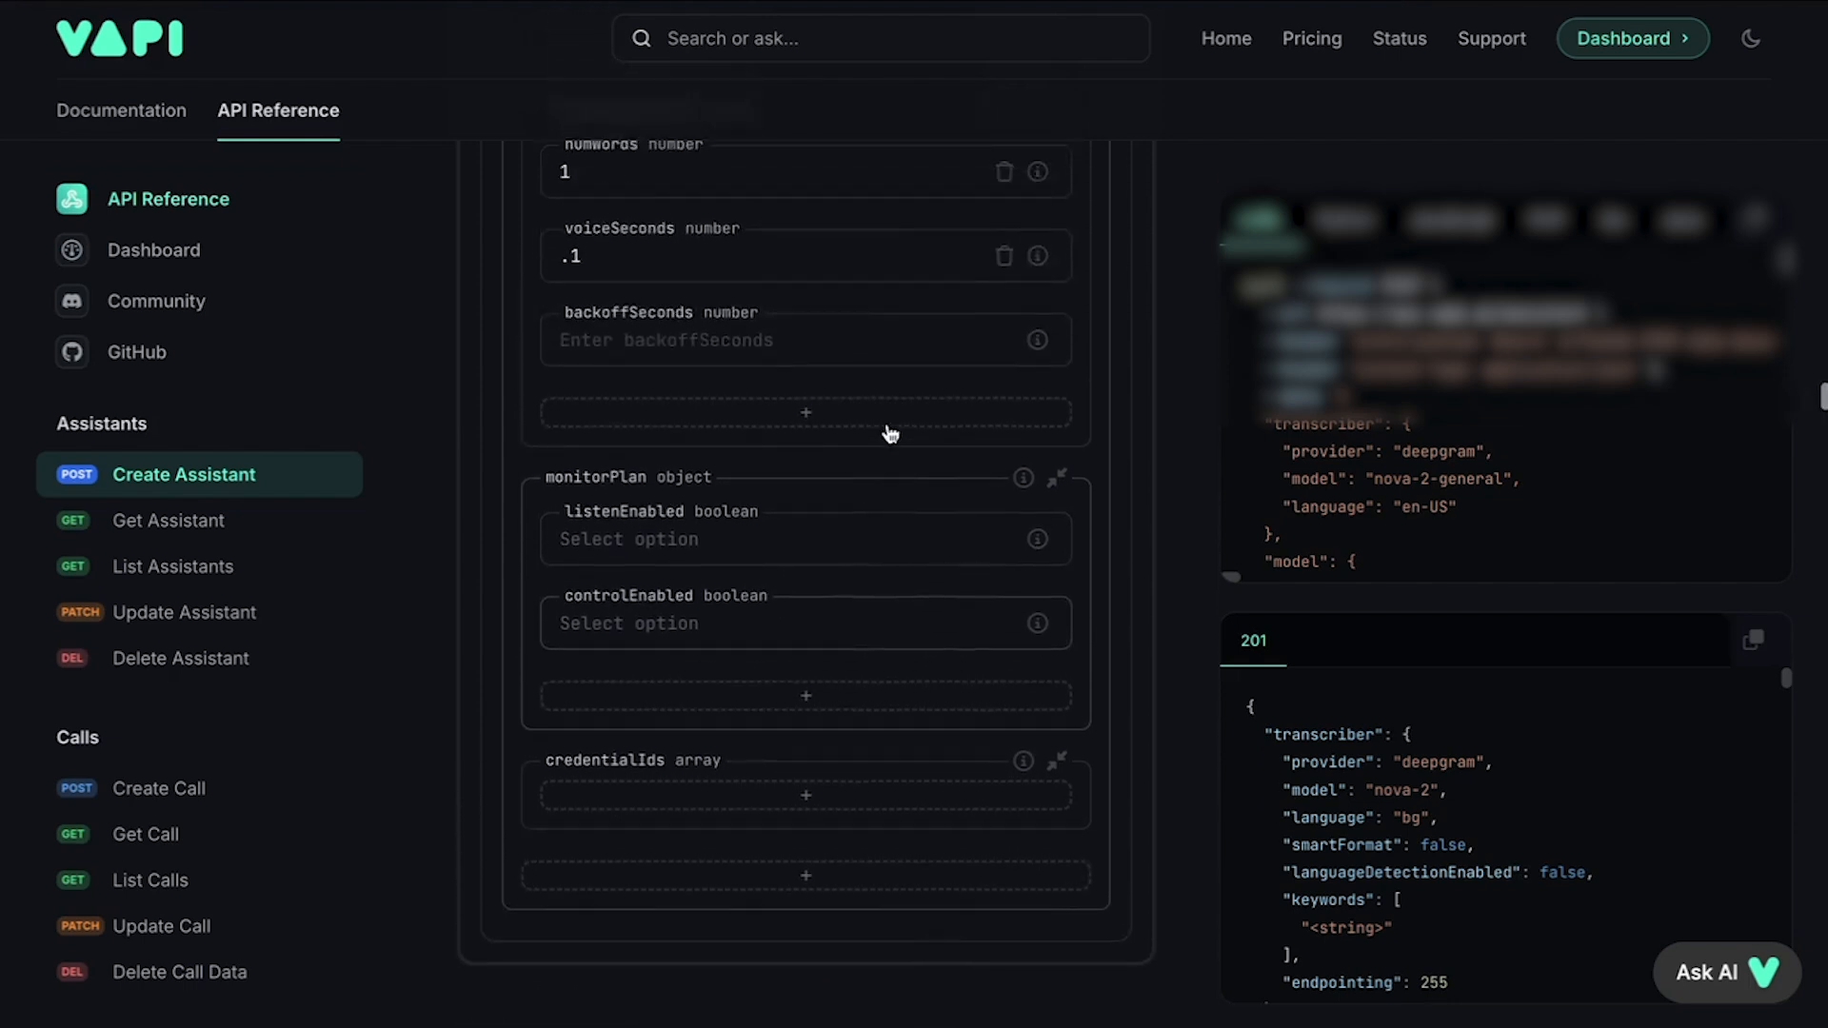
scroll(887, 425, "up", 15)
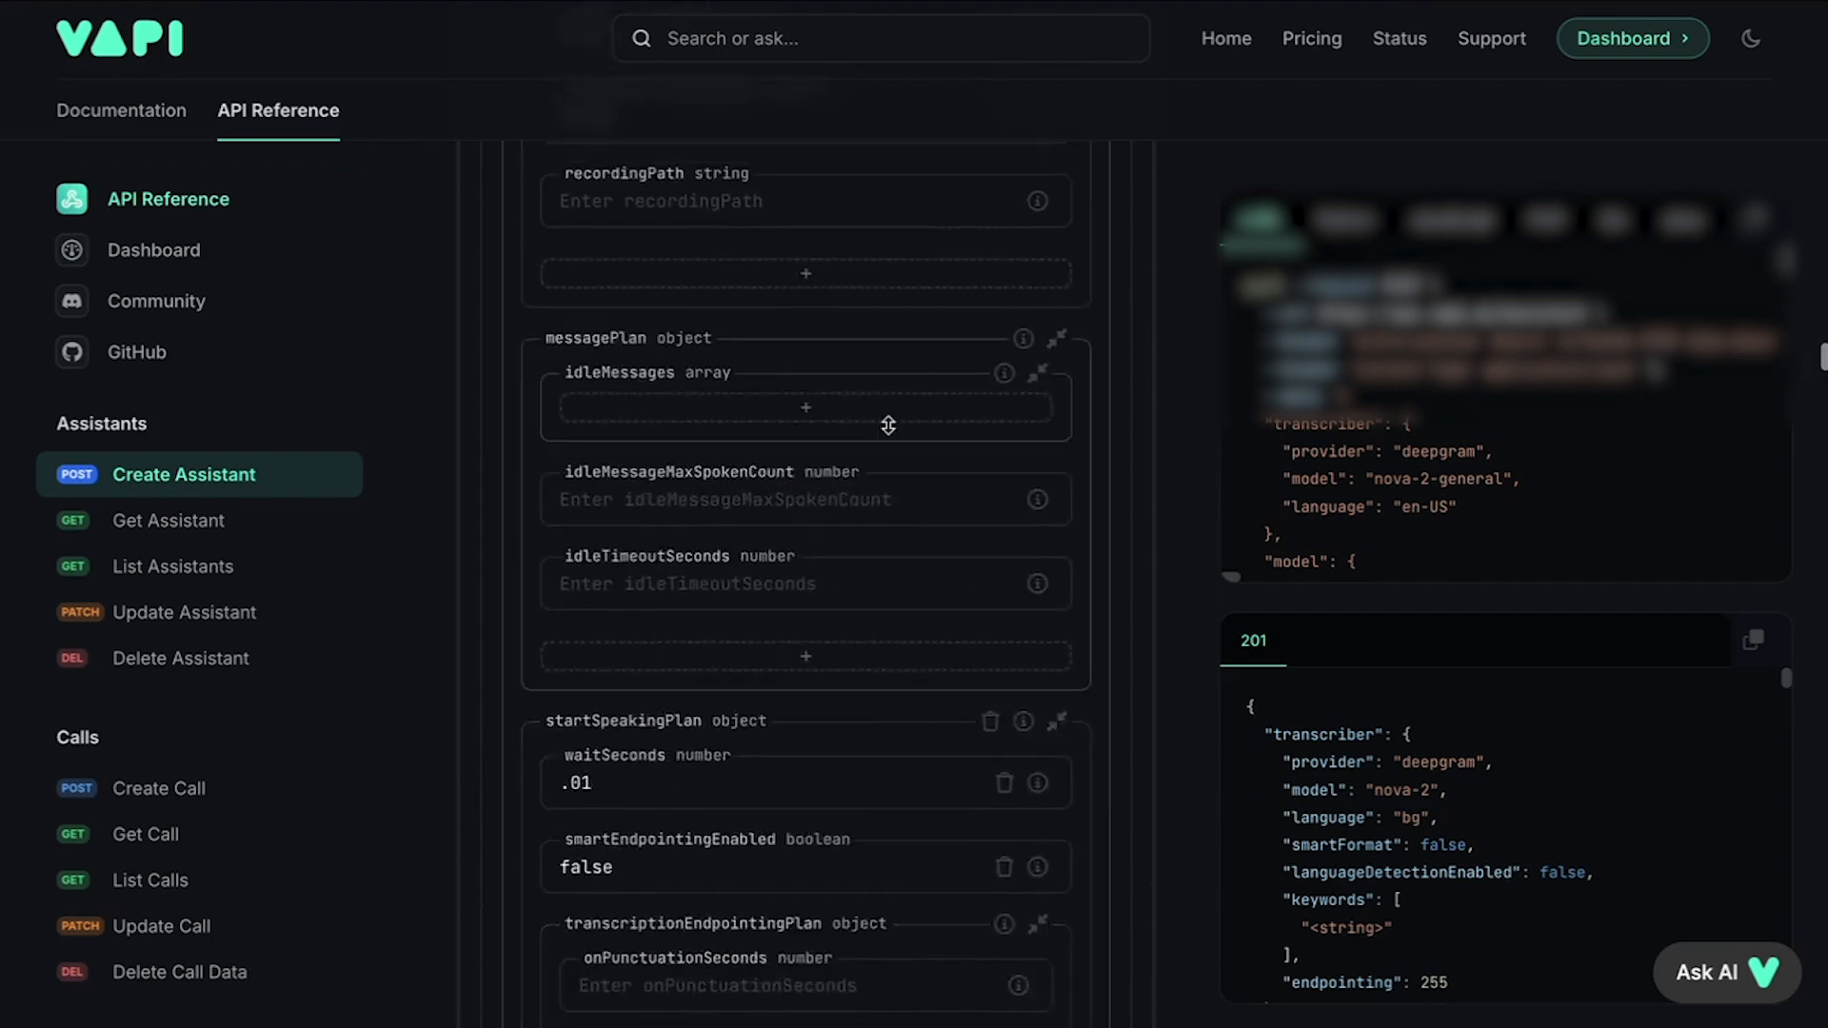
scroll(891, 435, "up", 15)
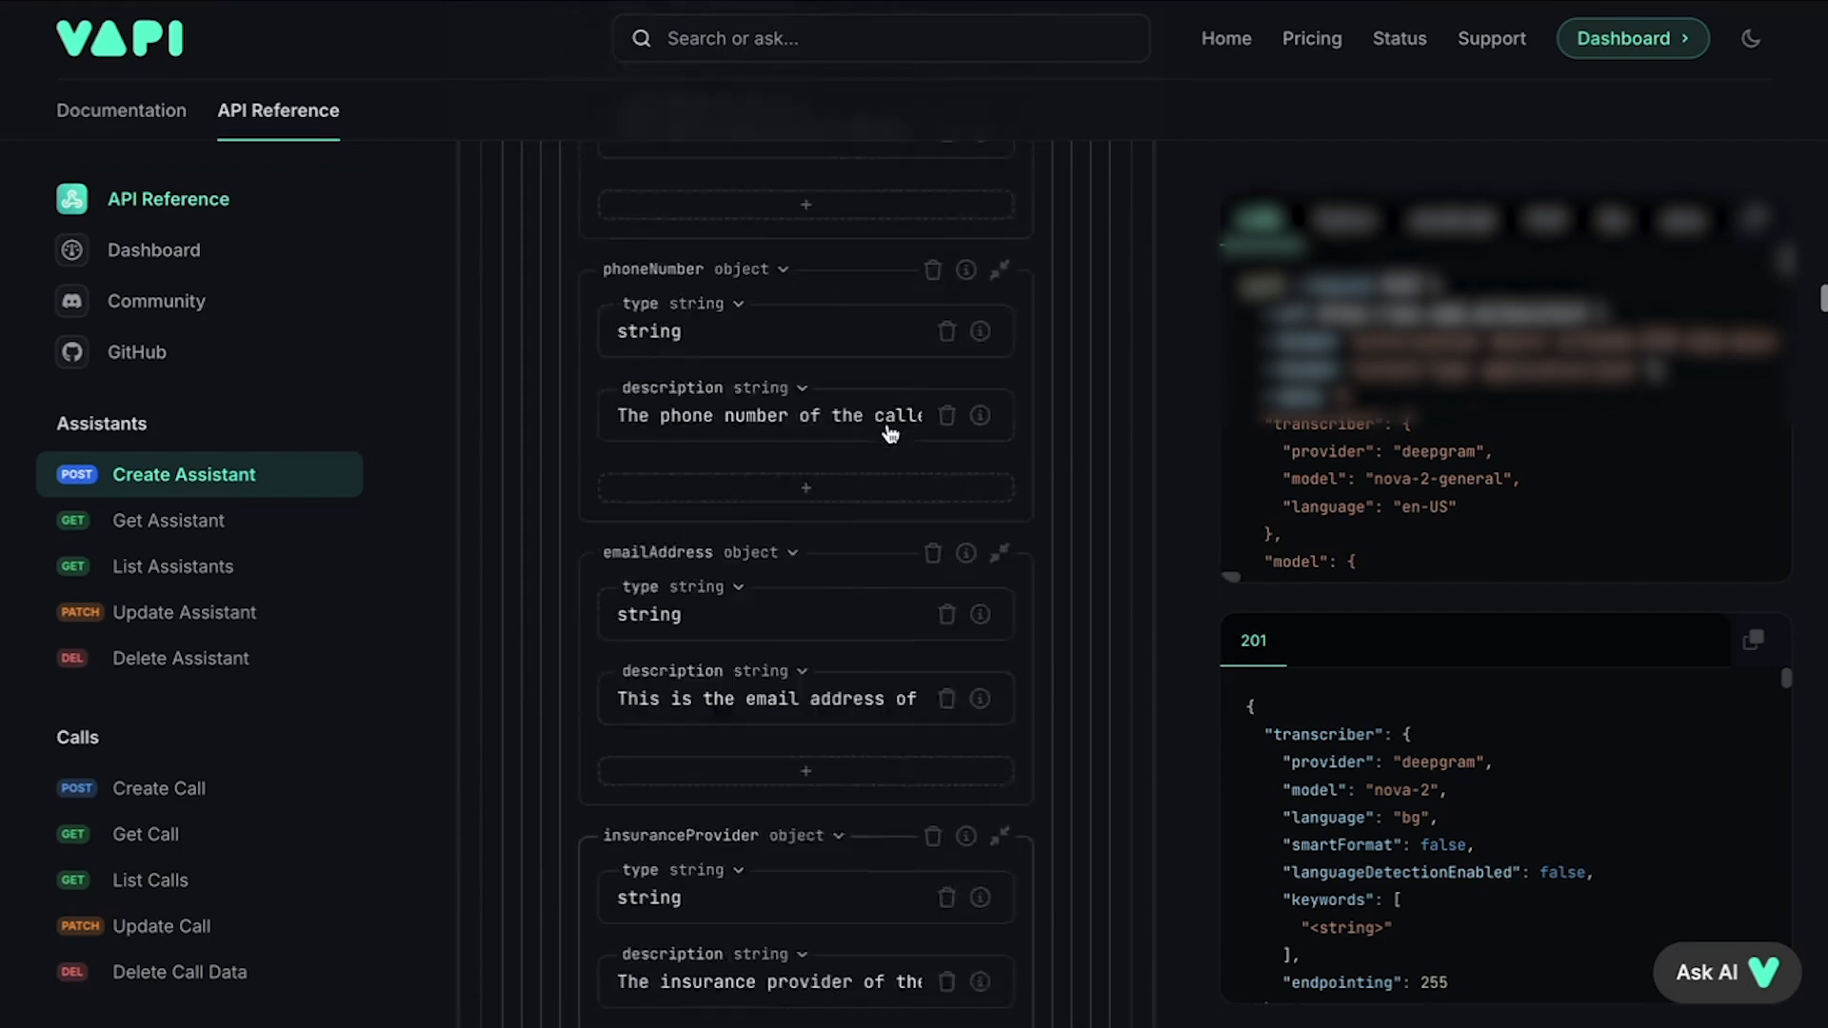
scroll(887, 424, "up", 15)
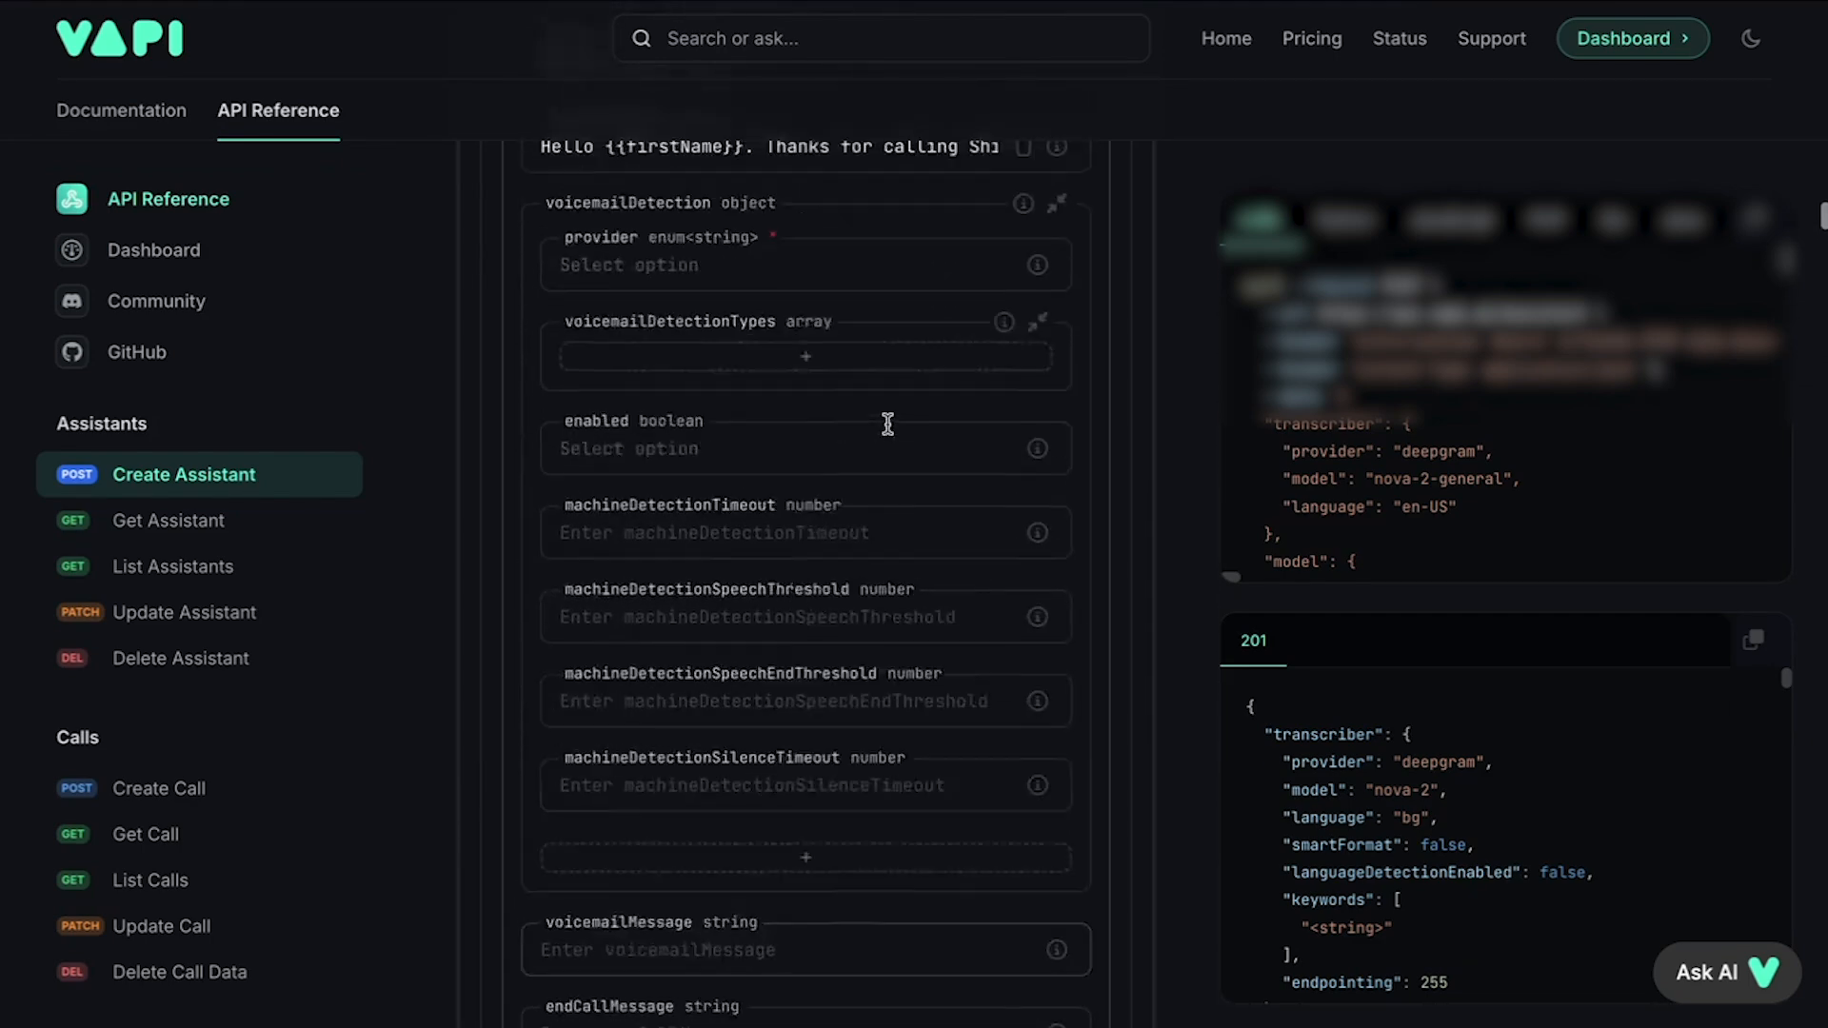
scroll(887, 425, "up", 15)
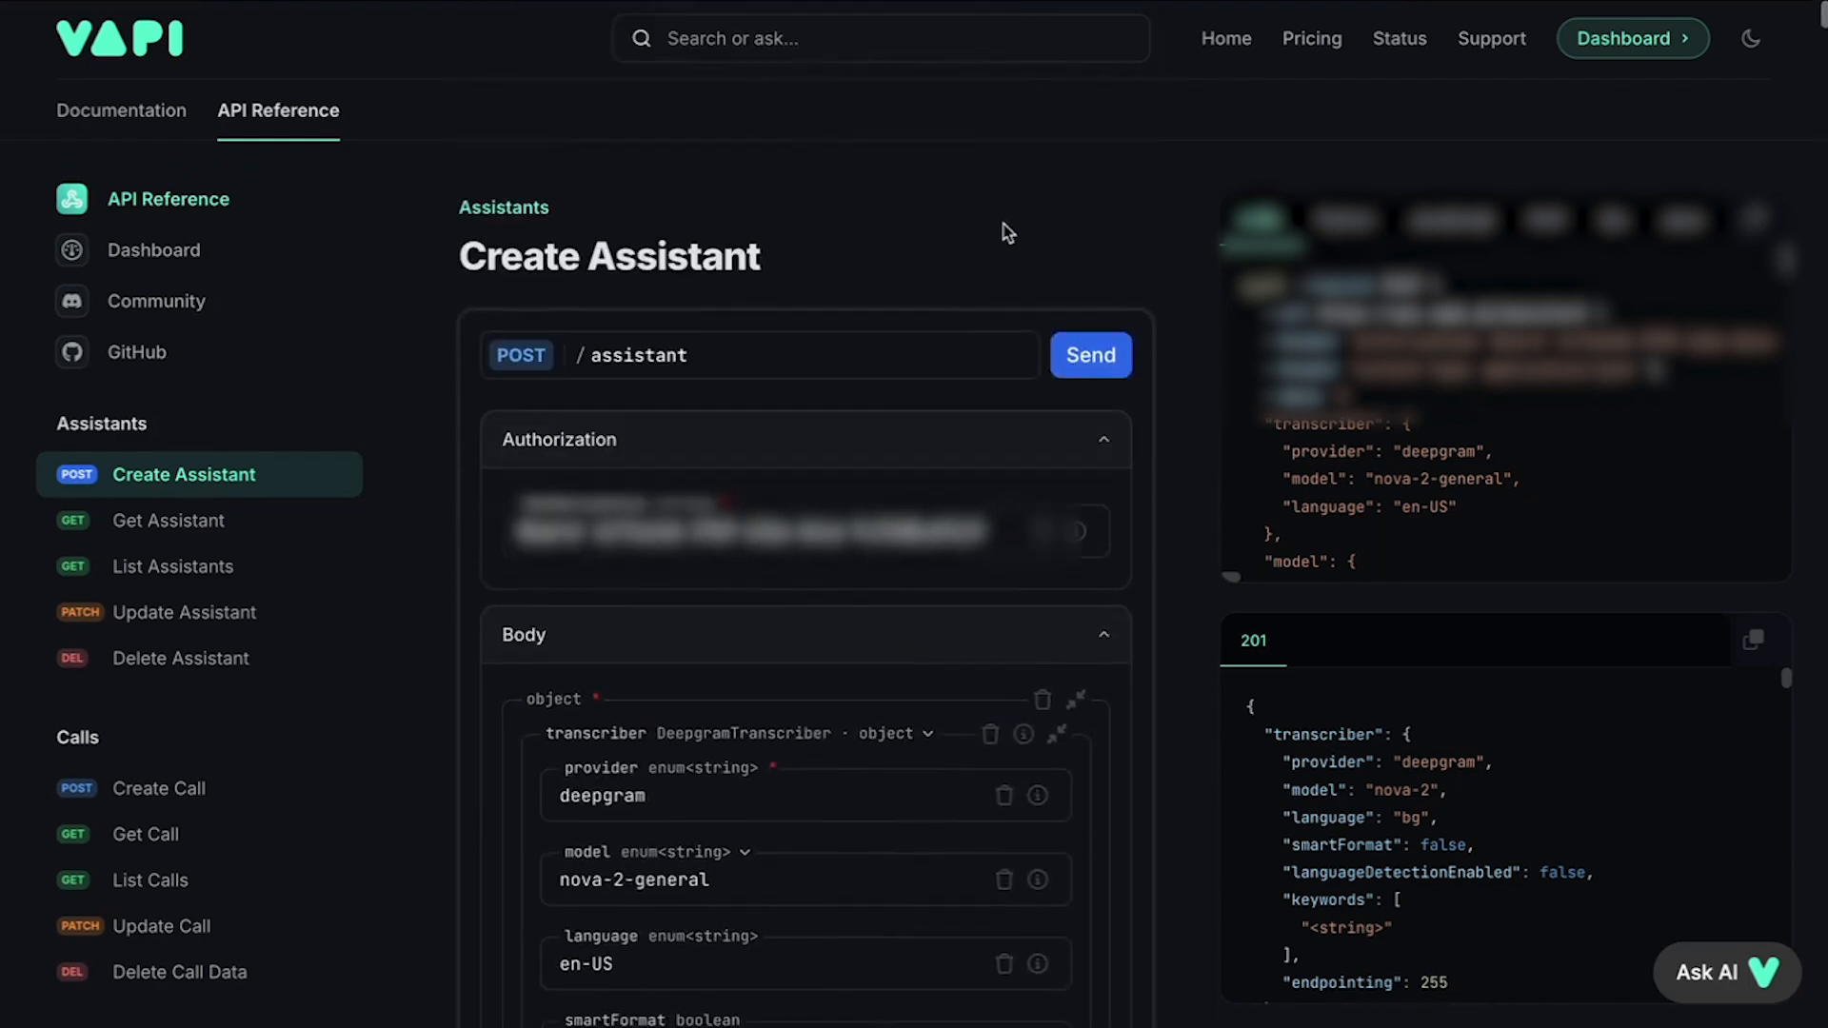
left_click(1090, 364)
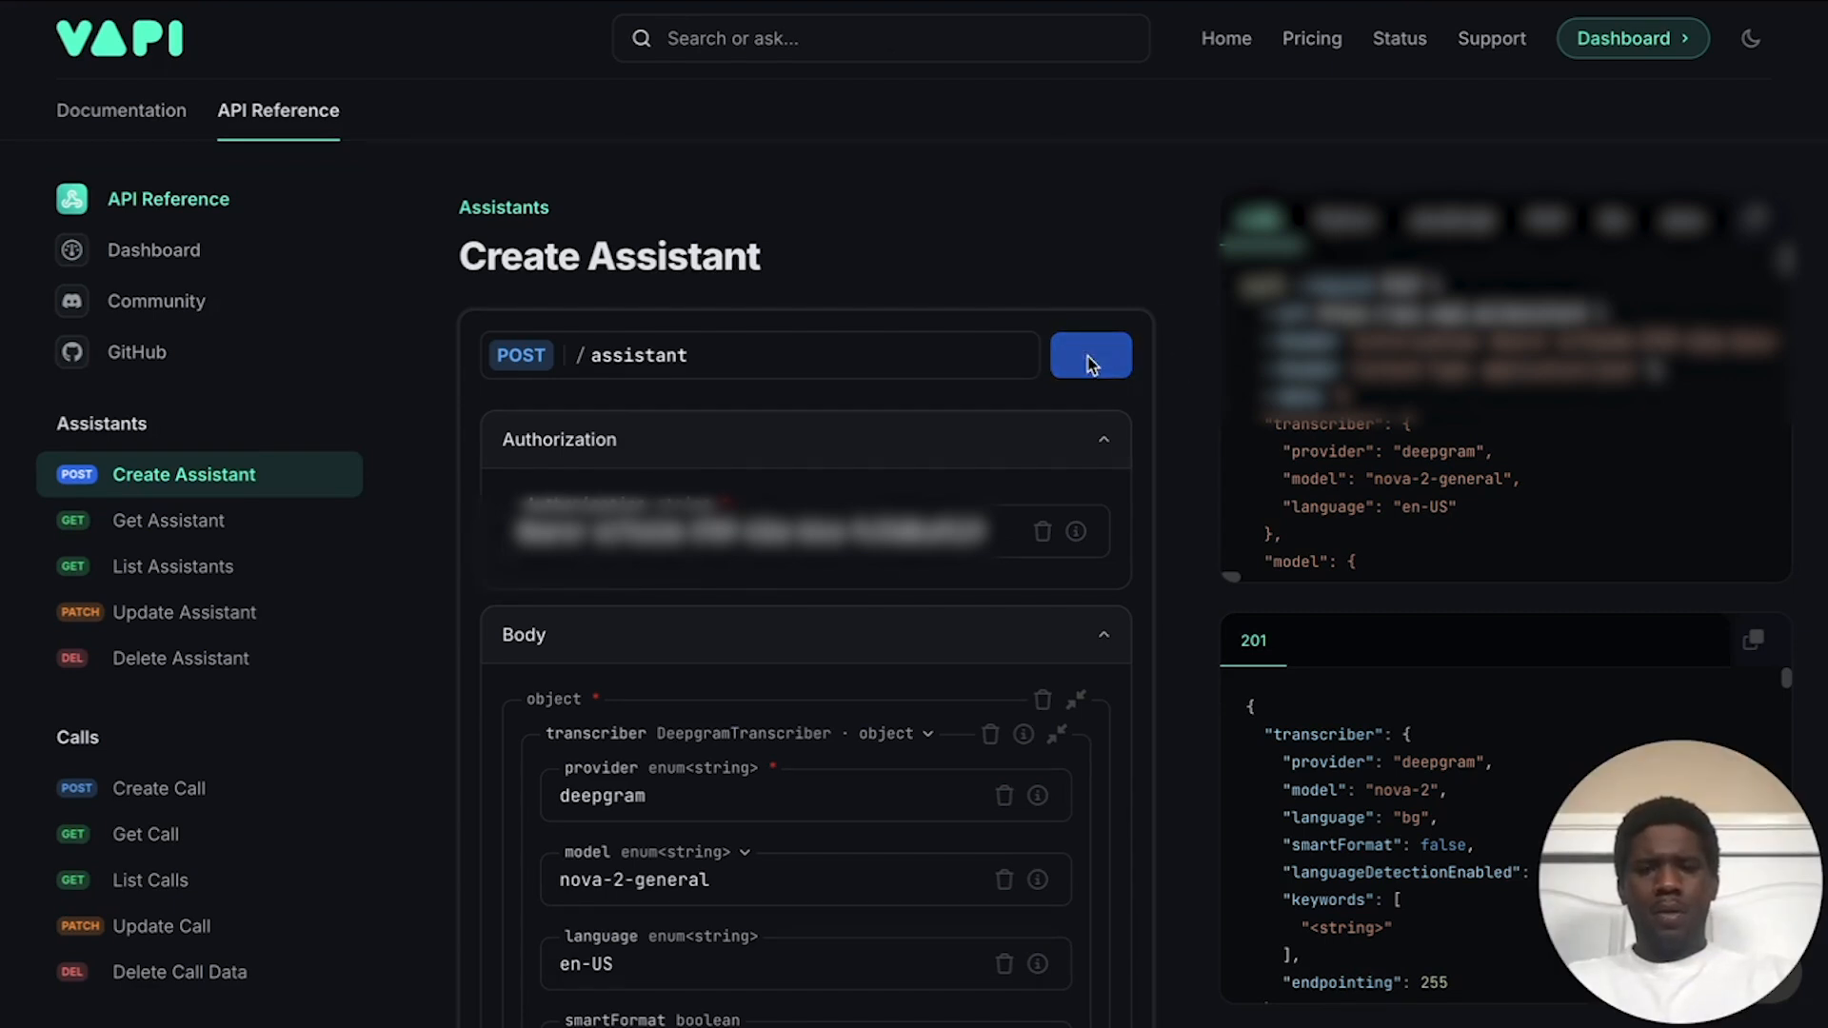
Step: Collapse Authorization and select the new assistant's id in the 201 Created response
left_click(905, 464)
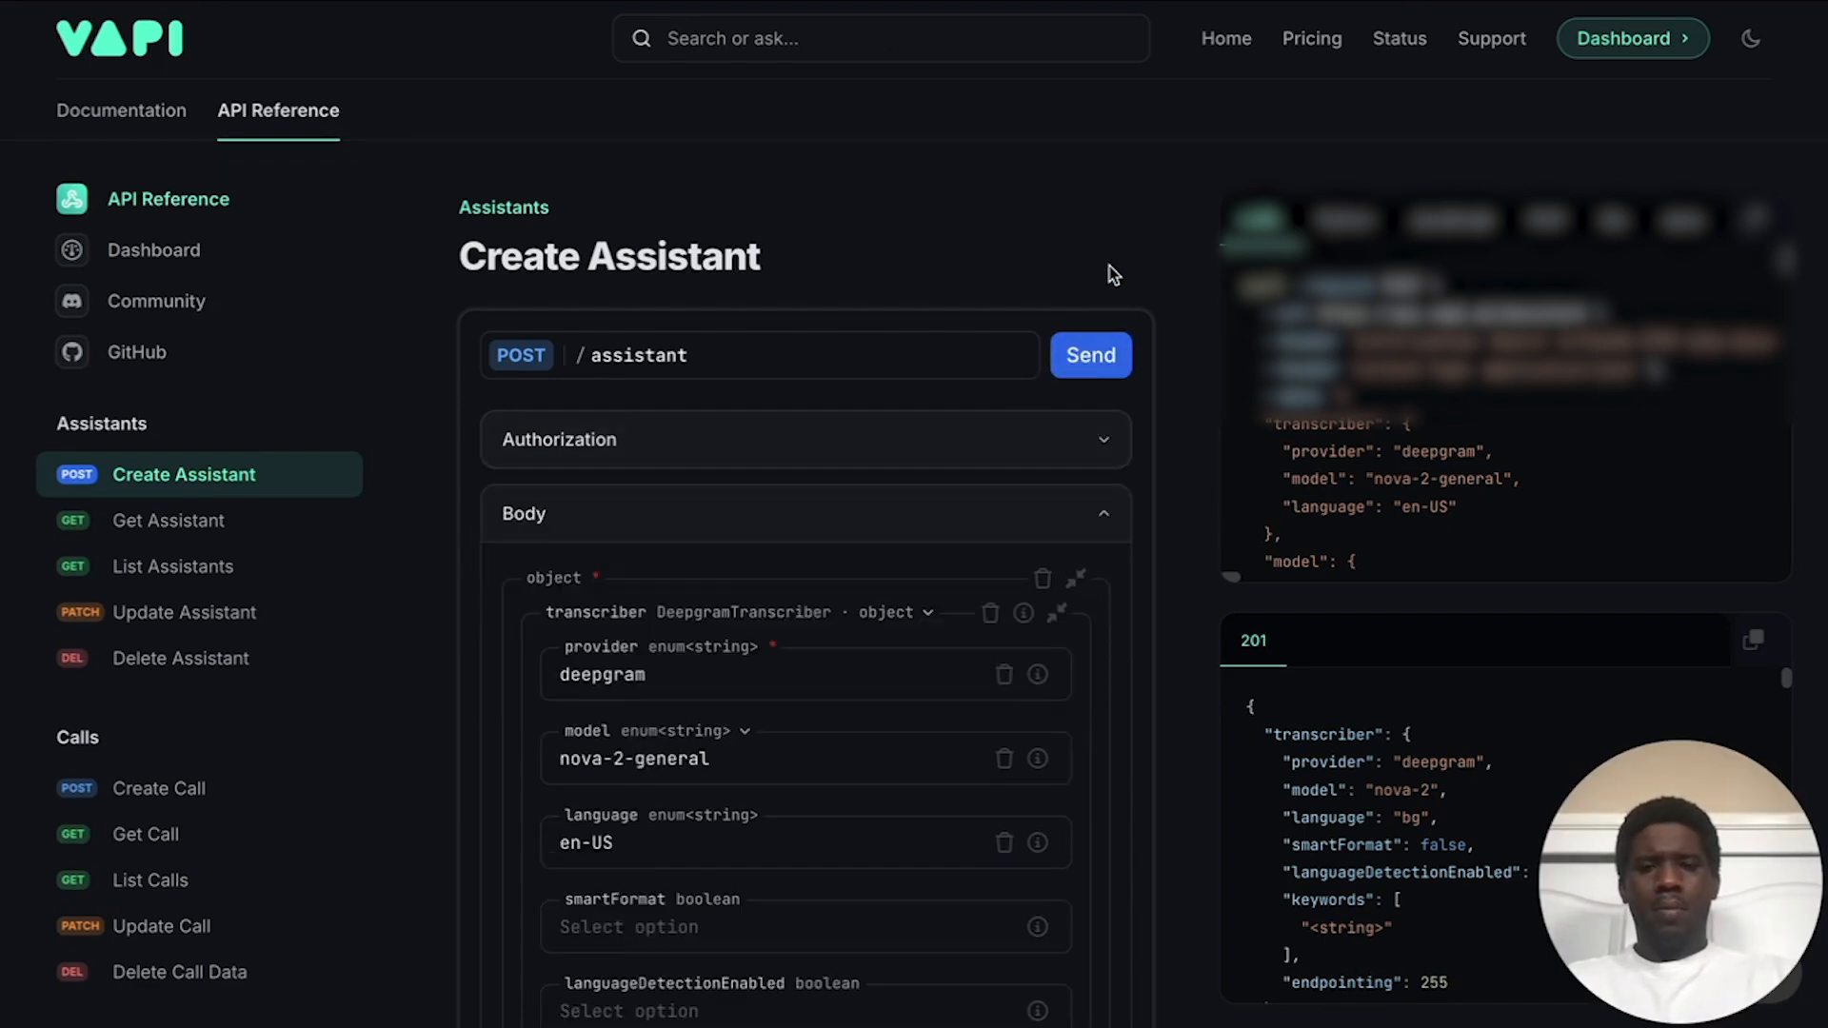
scroll(882, 519, "down", 15)
scroll(882, 519, "down", 20)
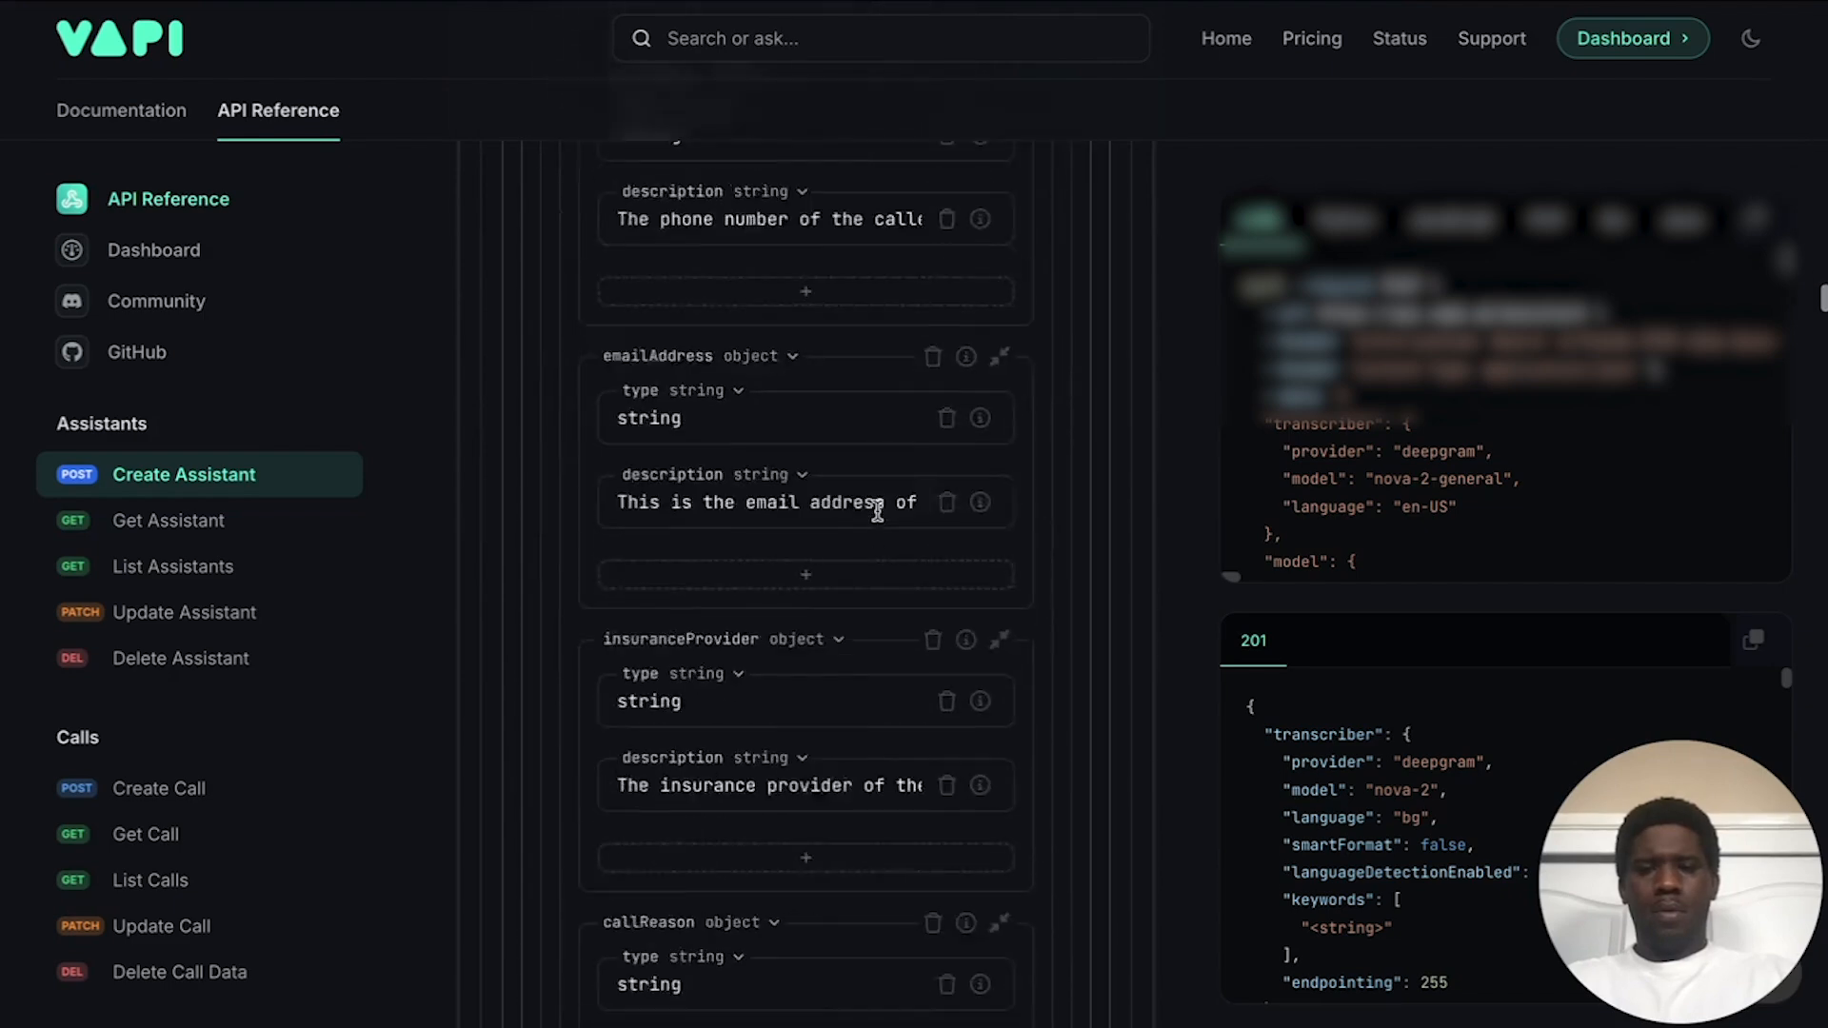
scroll(877, 512, "down", 10)
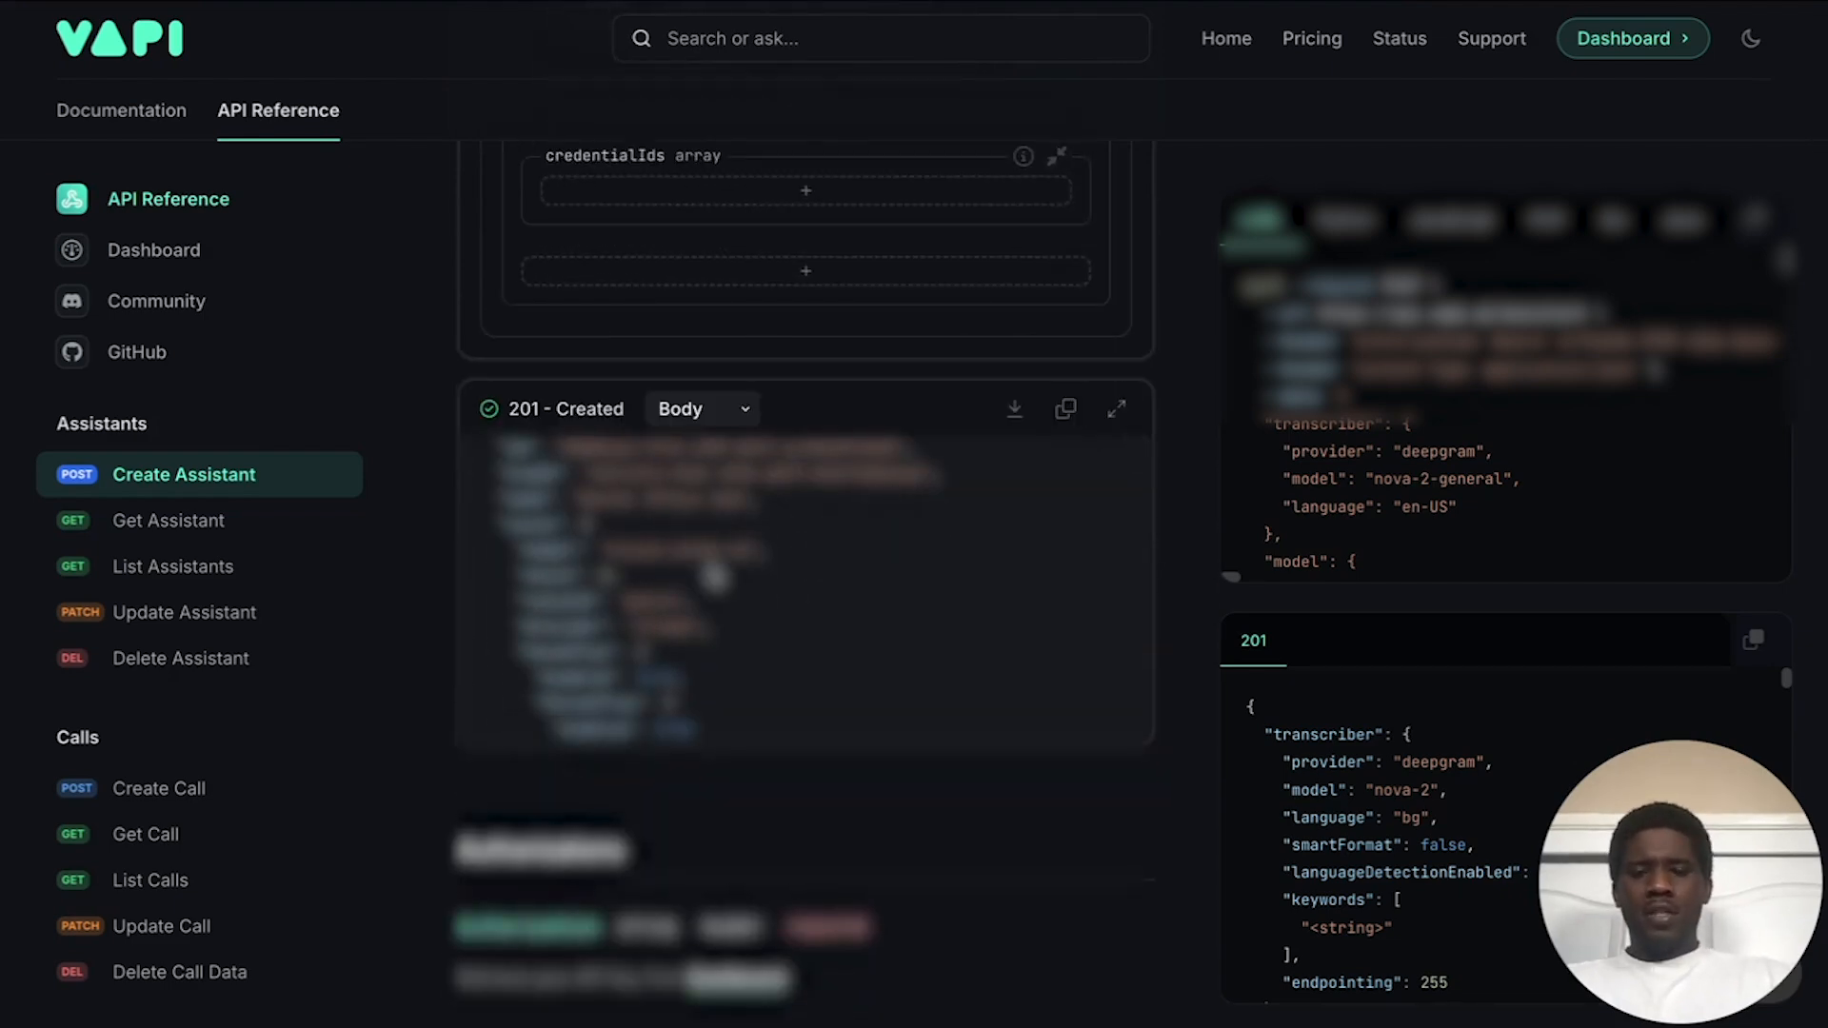
scroll(724, 576, "up", 2)
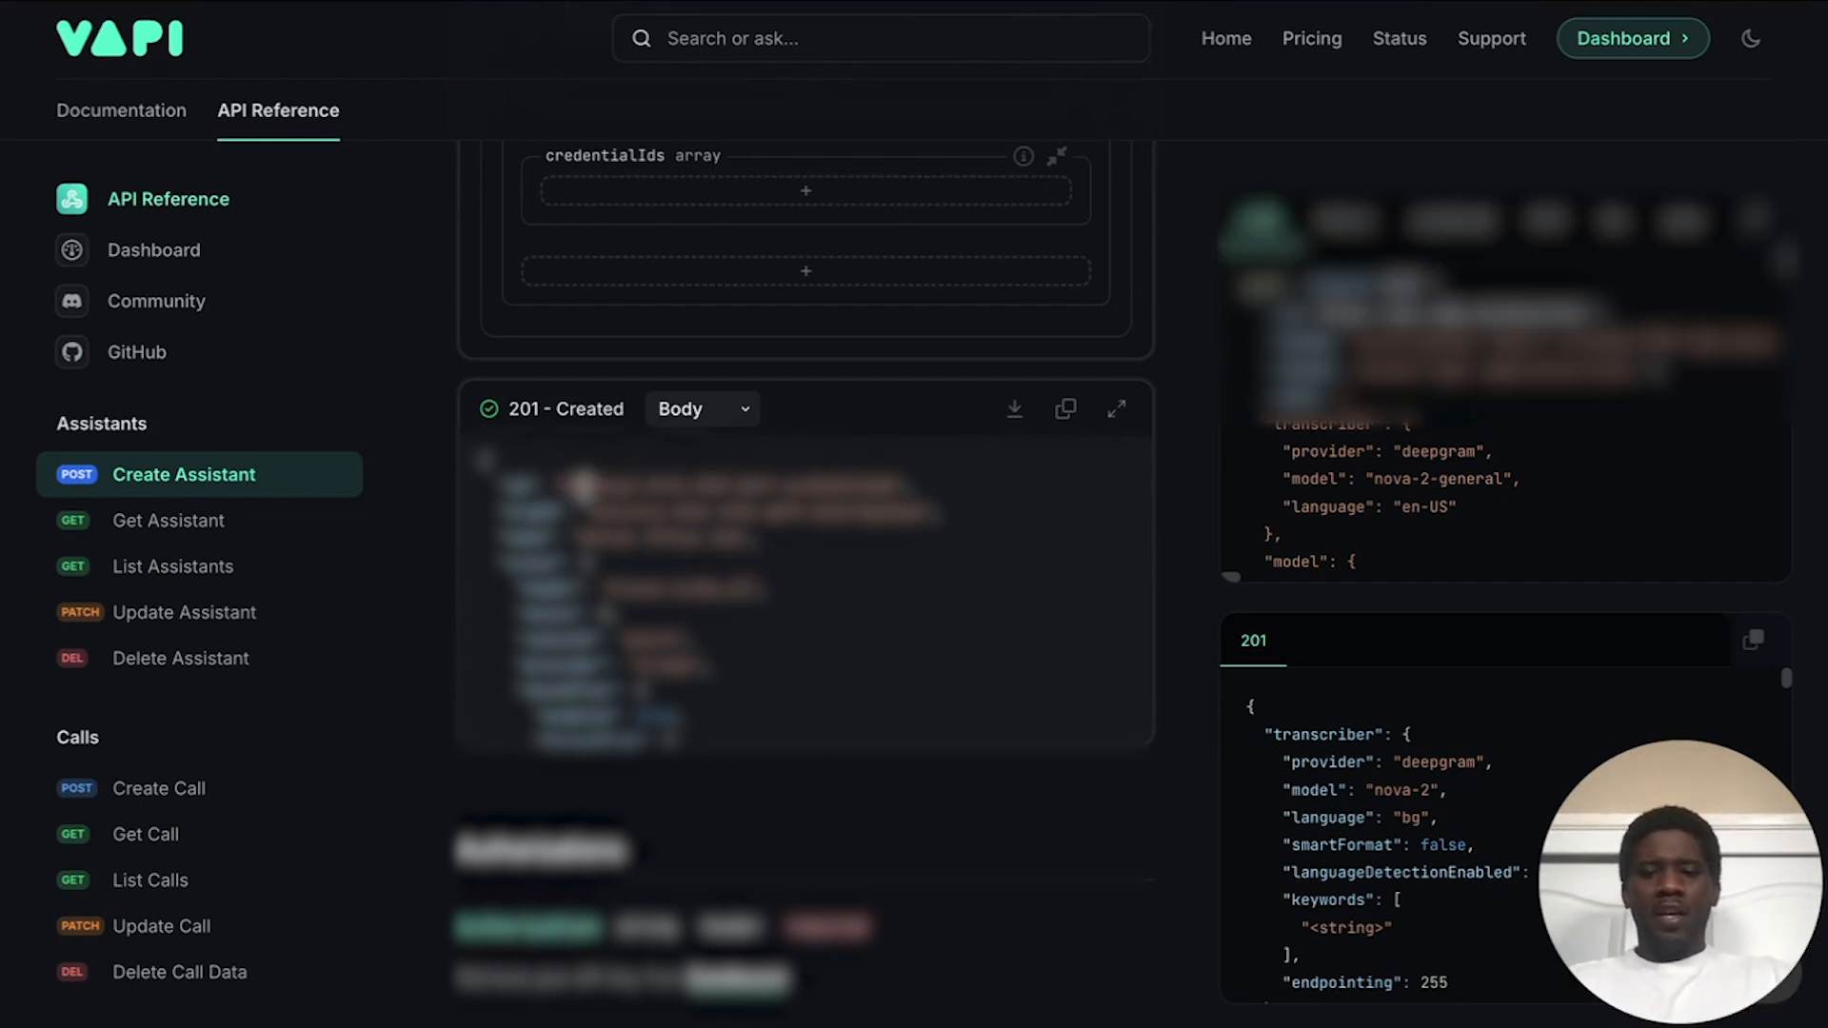
left_click_drag(563, 485, 894, 478)
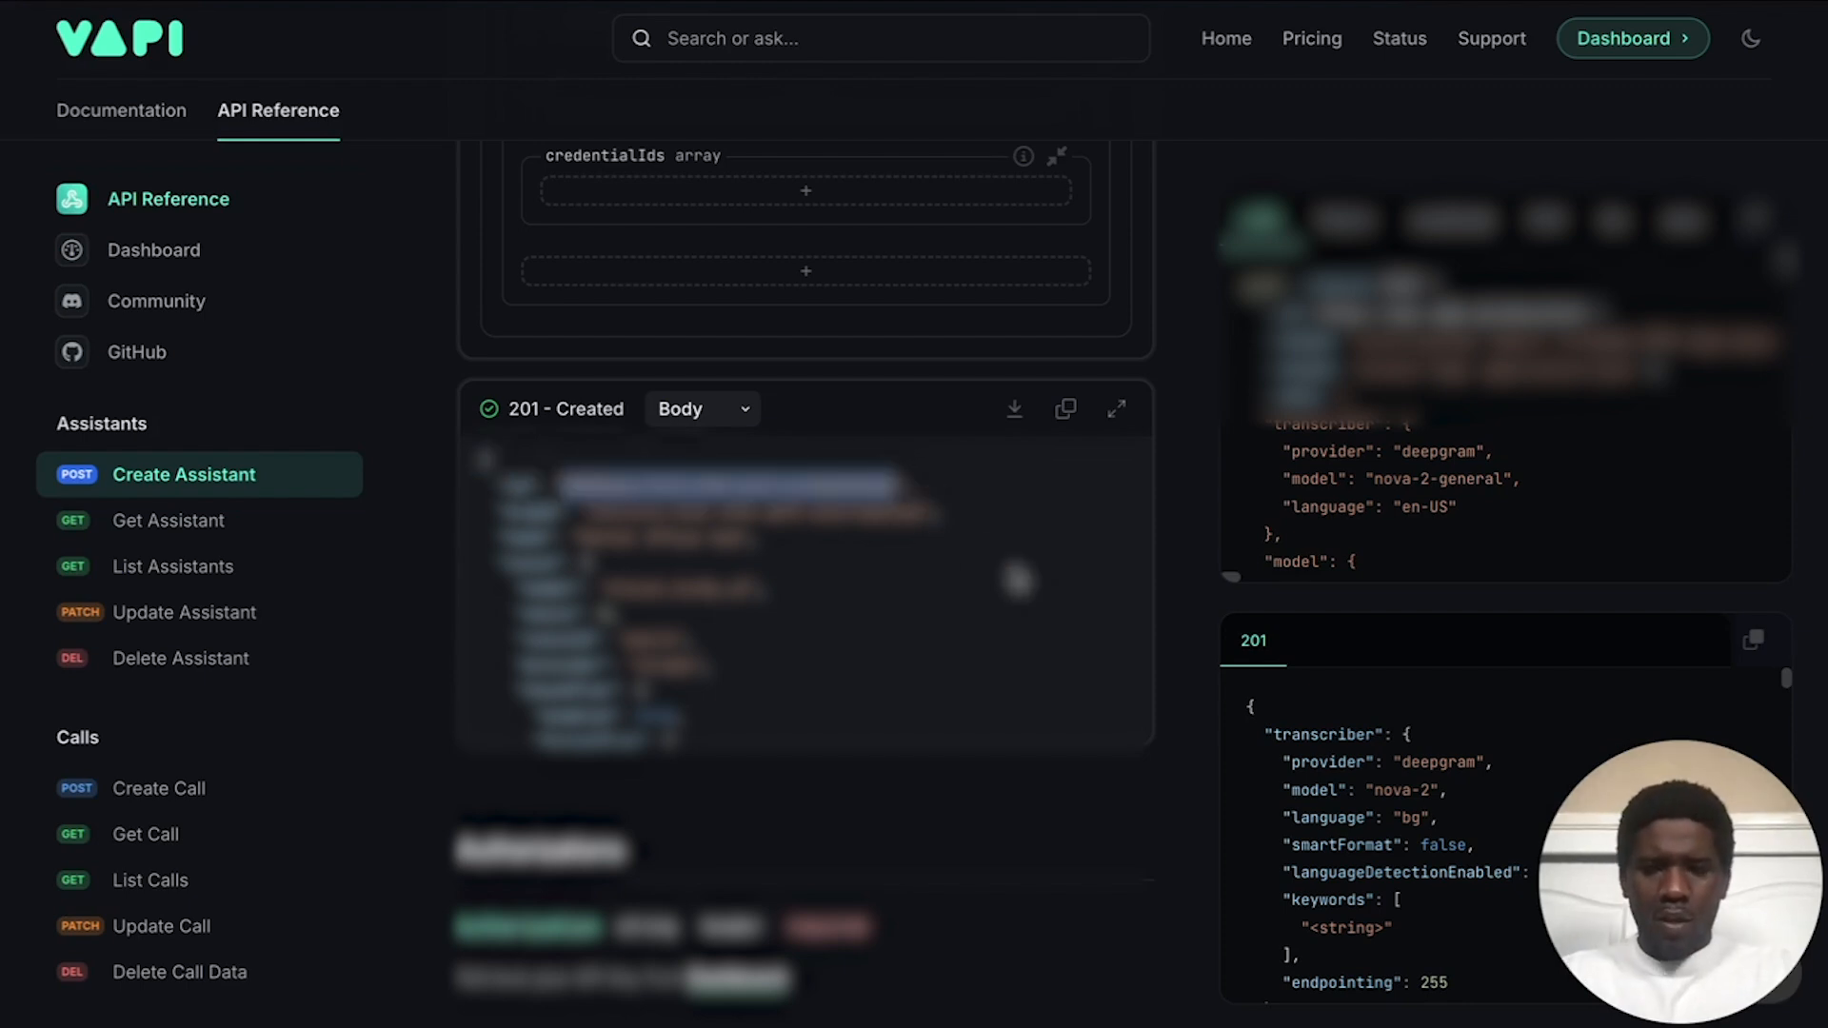
left_click(1017, 578)
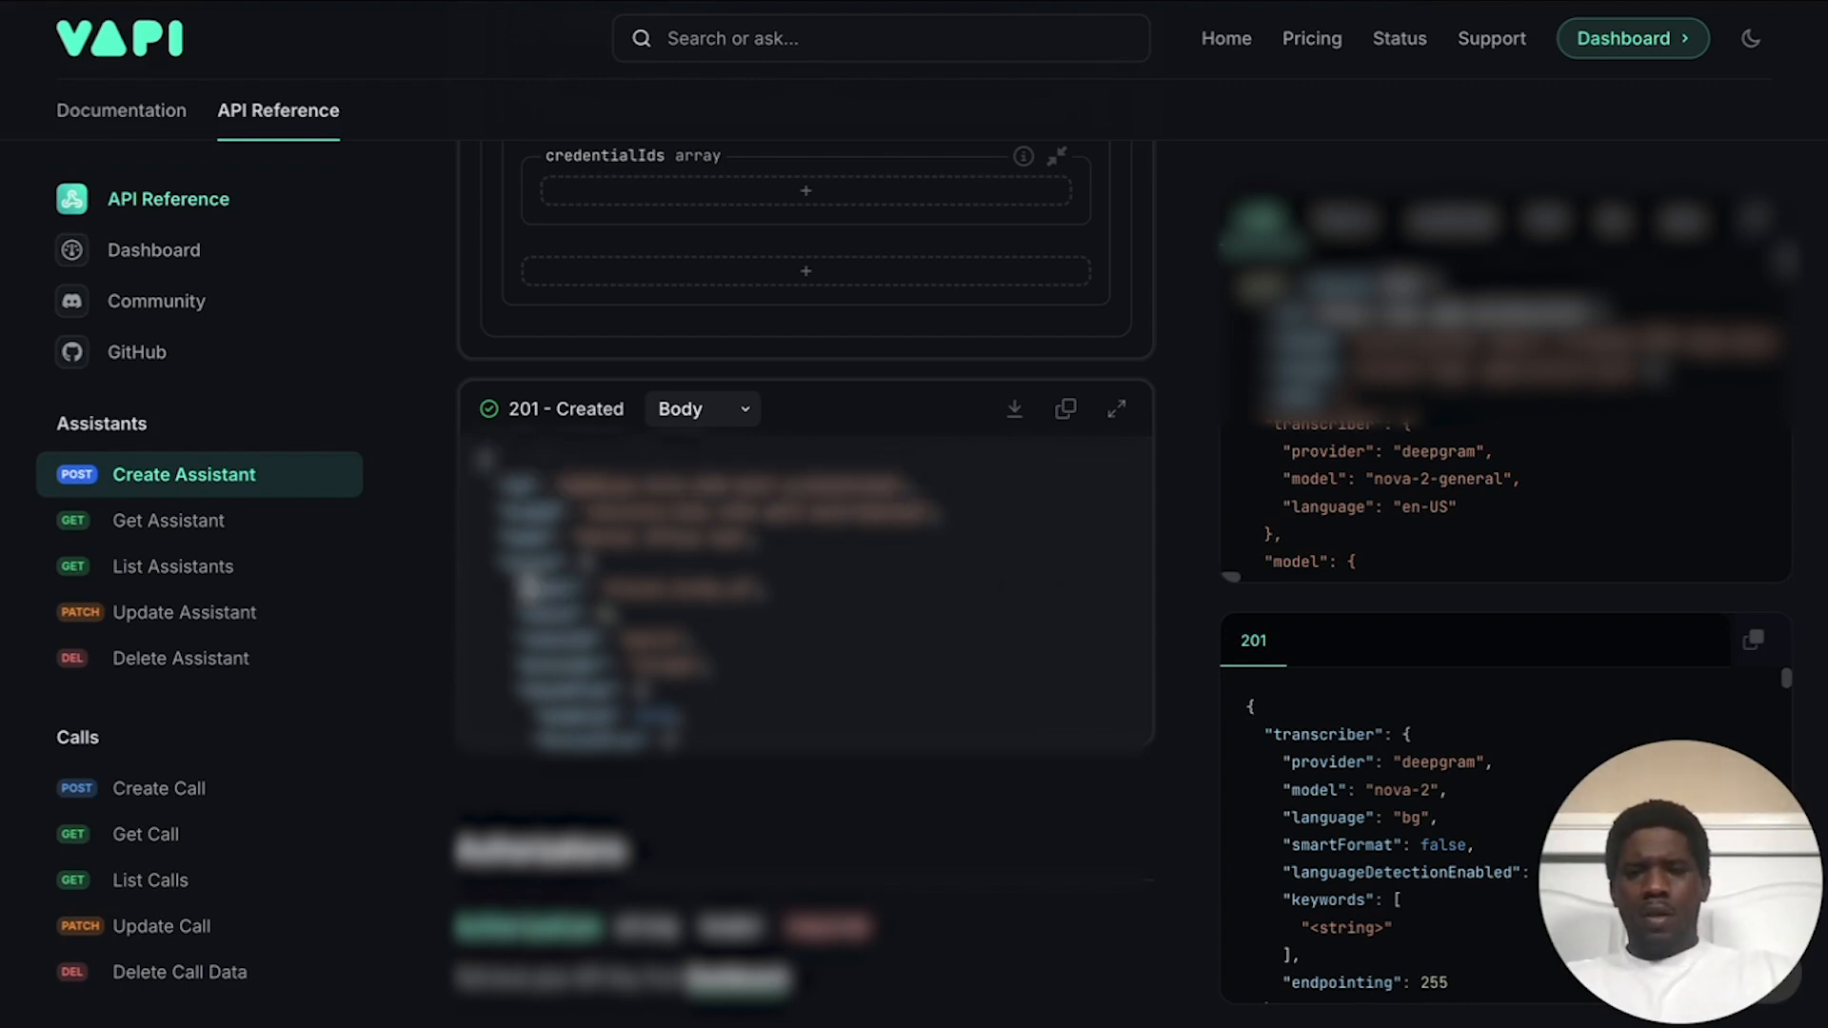
Step: Send Update Assistant with the new id pasted into Path, review the 200 OK response, then collapse Path
left_click(184, 613)
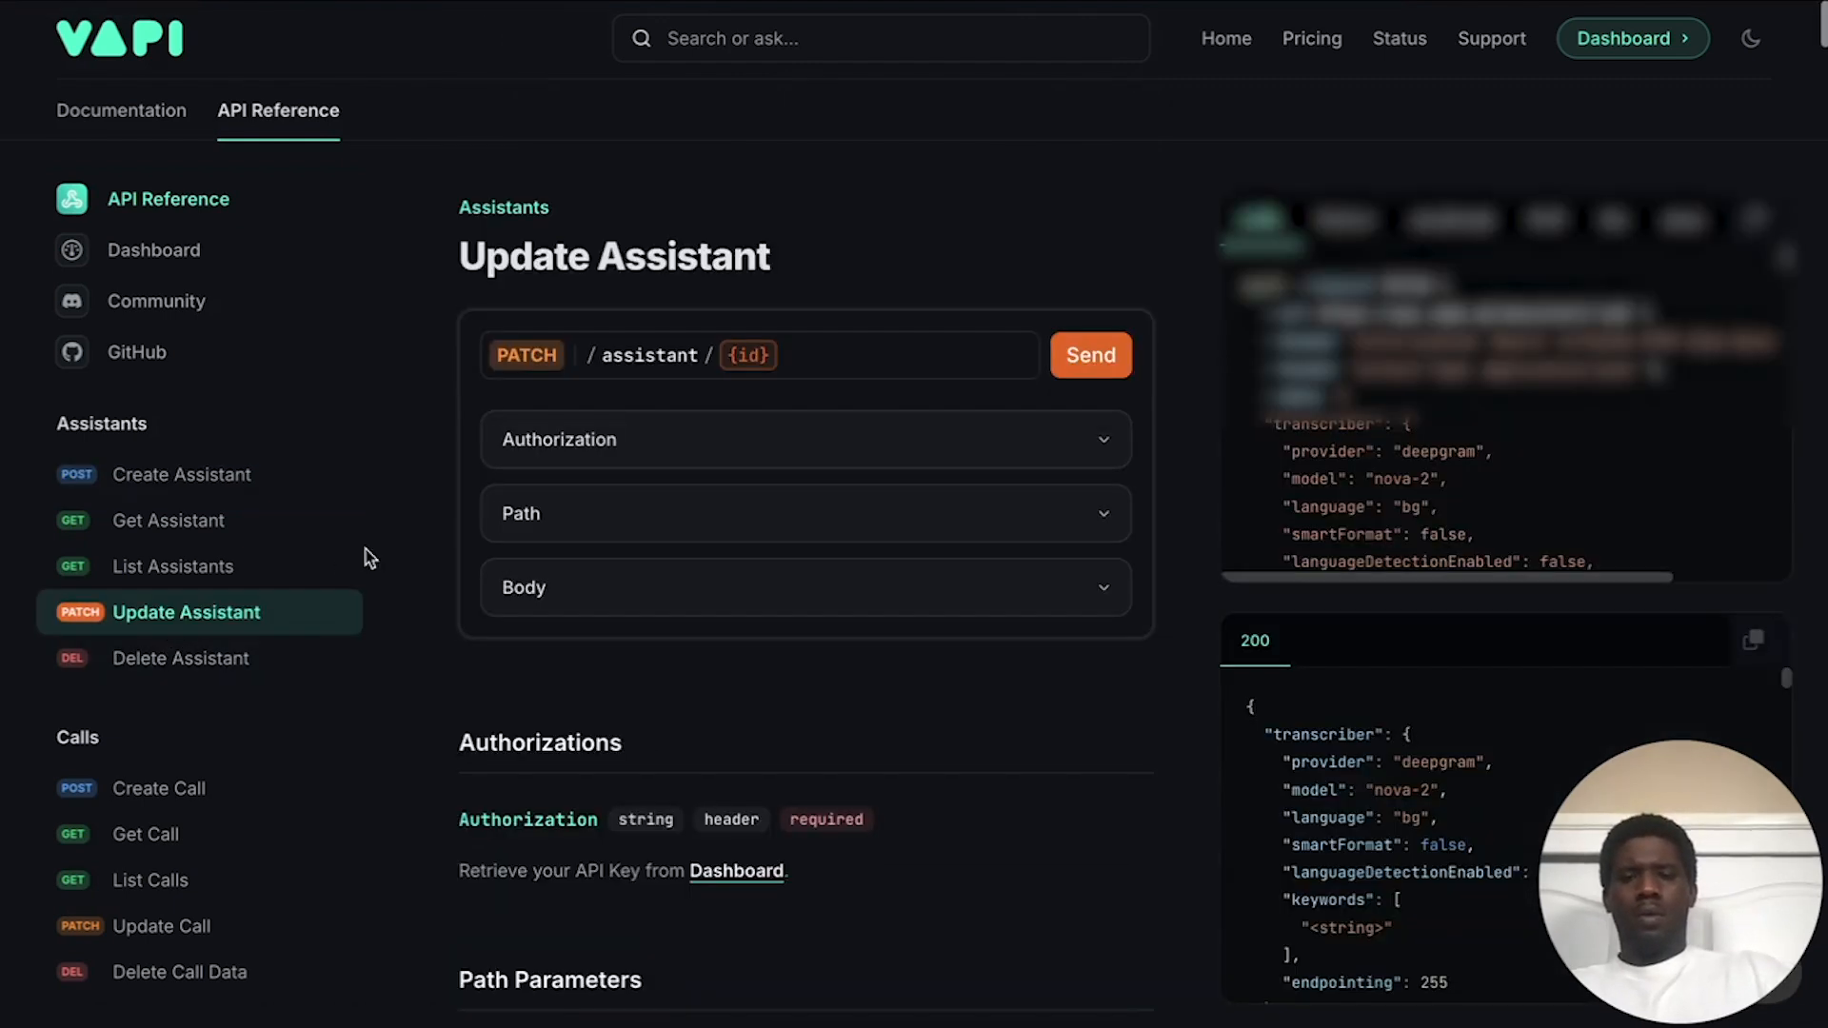
left_click(606, 535)
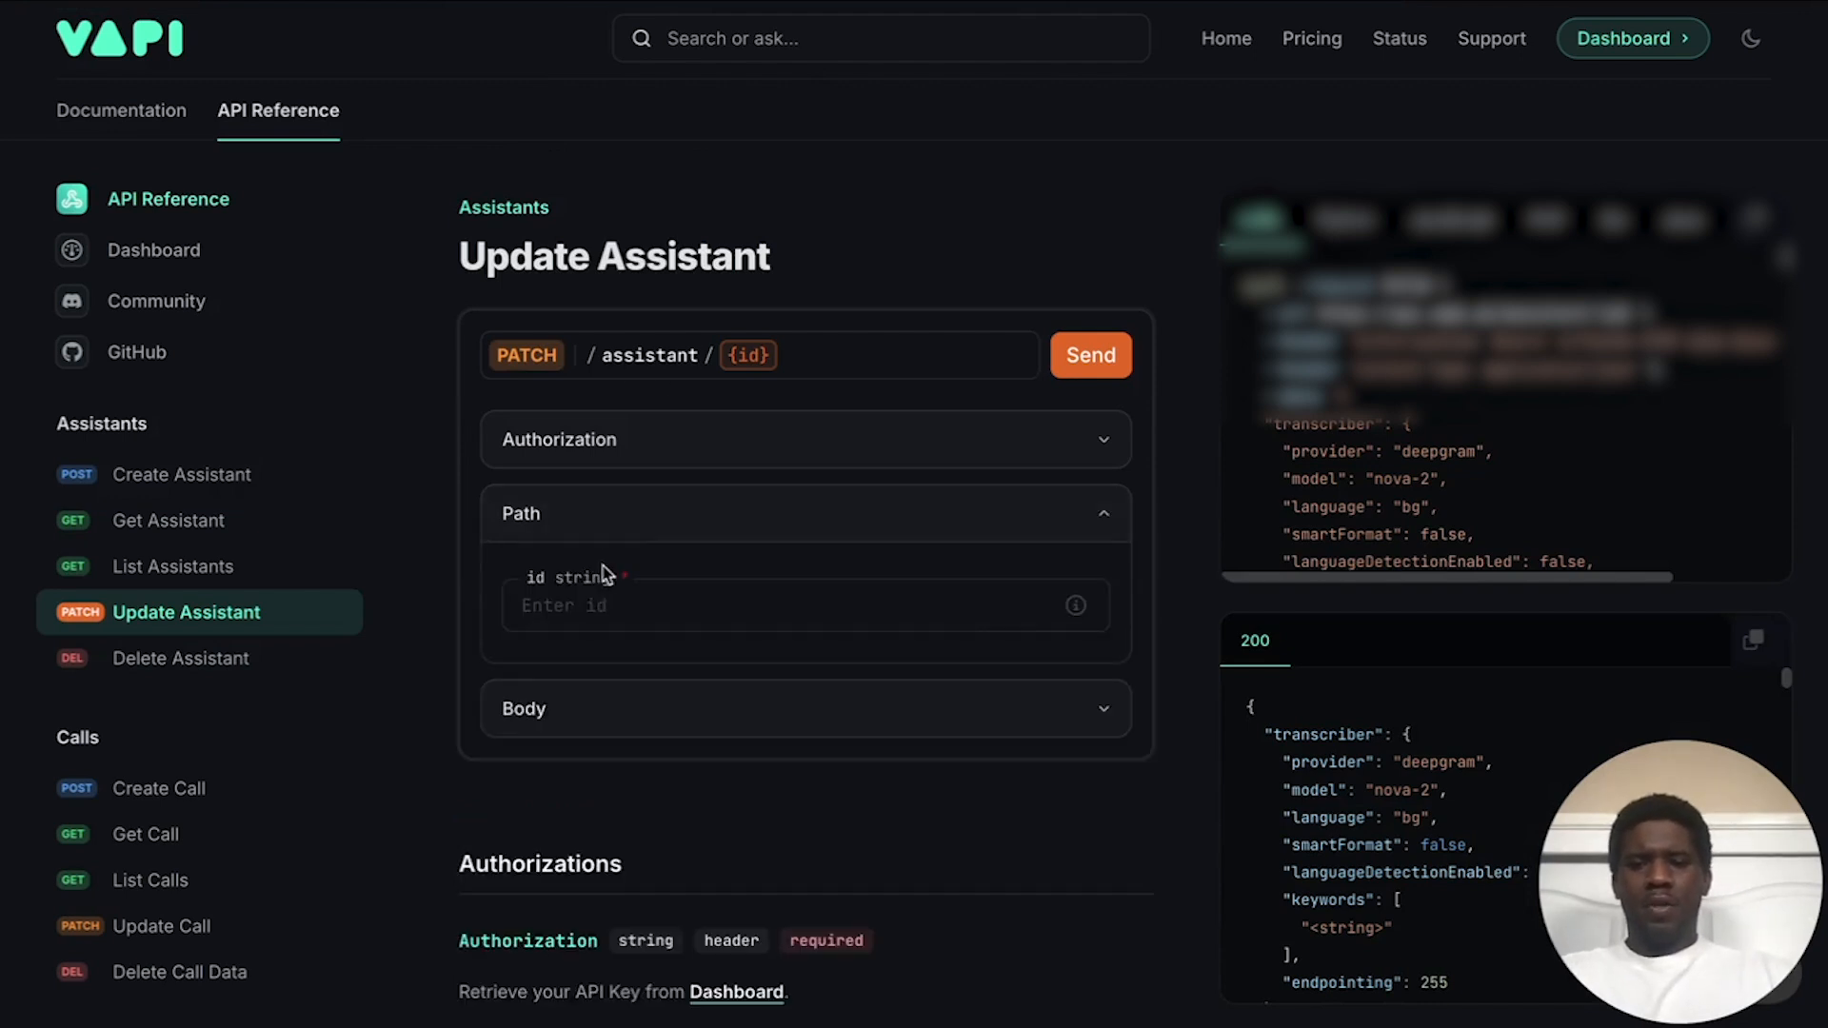
left_click(614, 610)
type("58885aa2-0f45-490f-b547-ac28680f60d0")
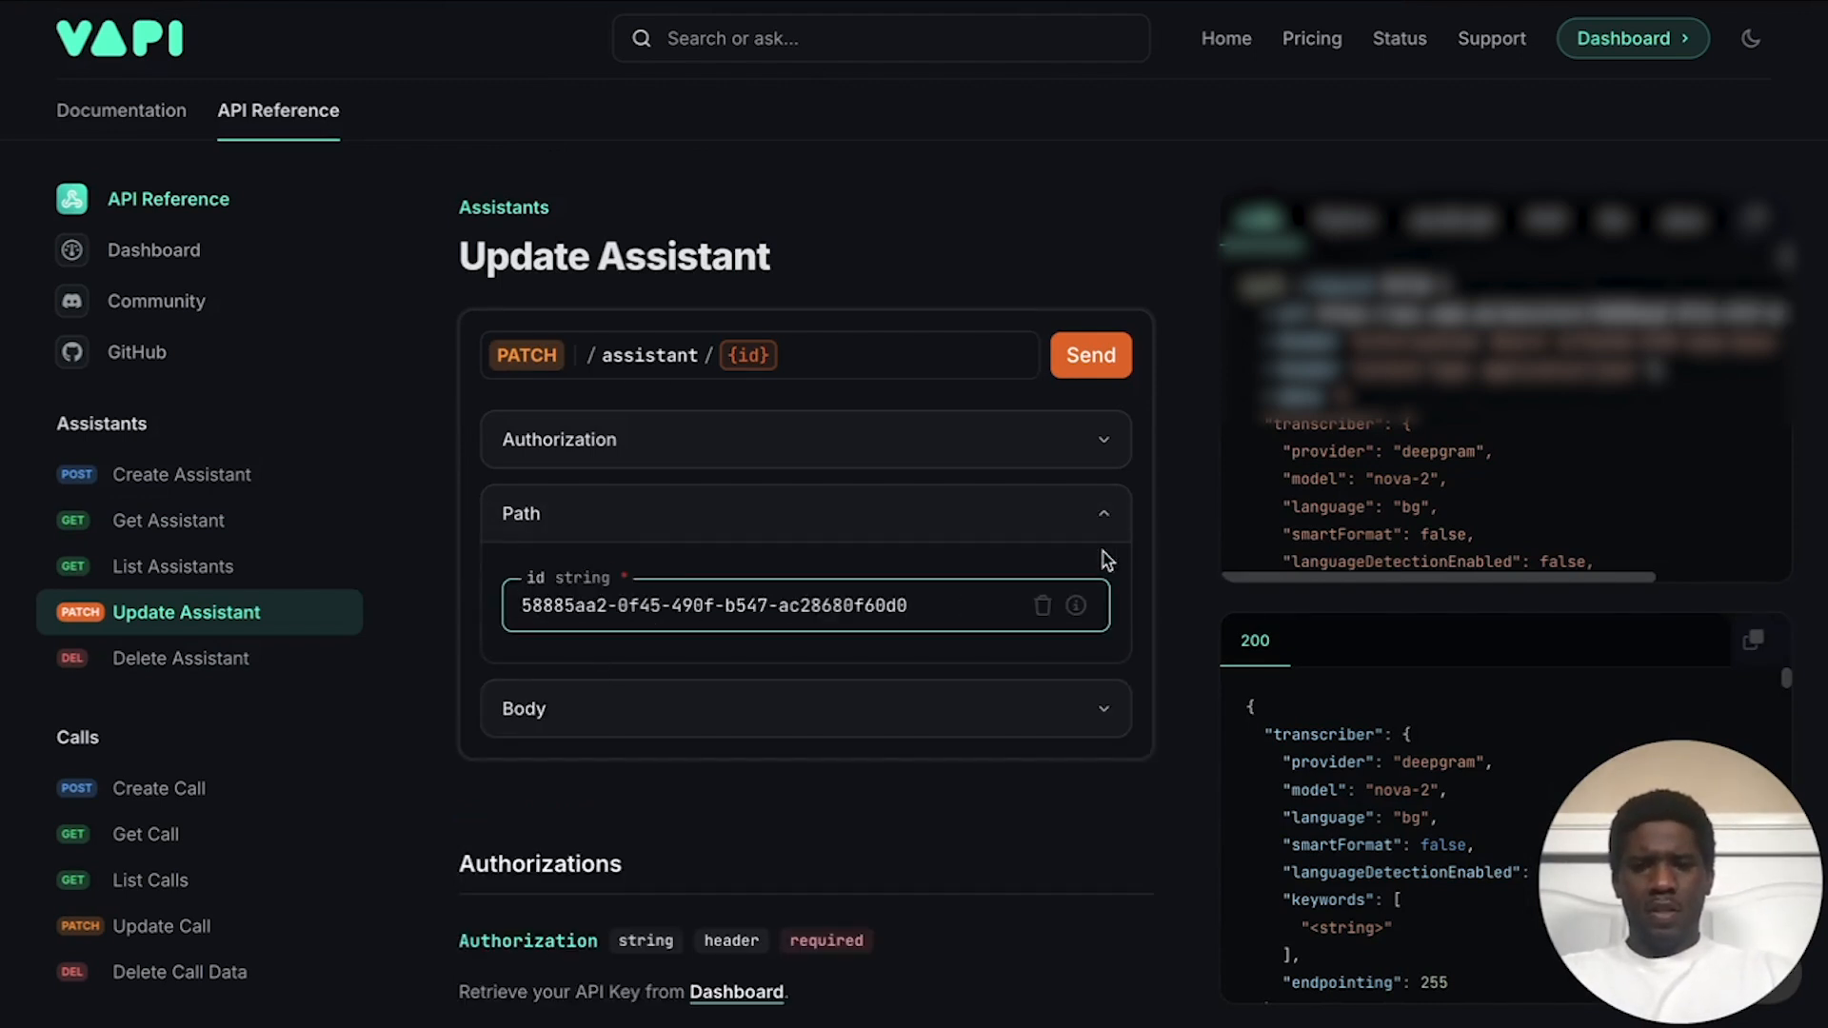
left_click(1105, 369)
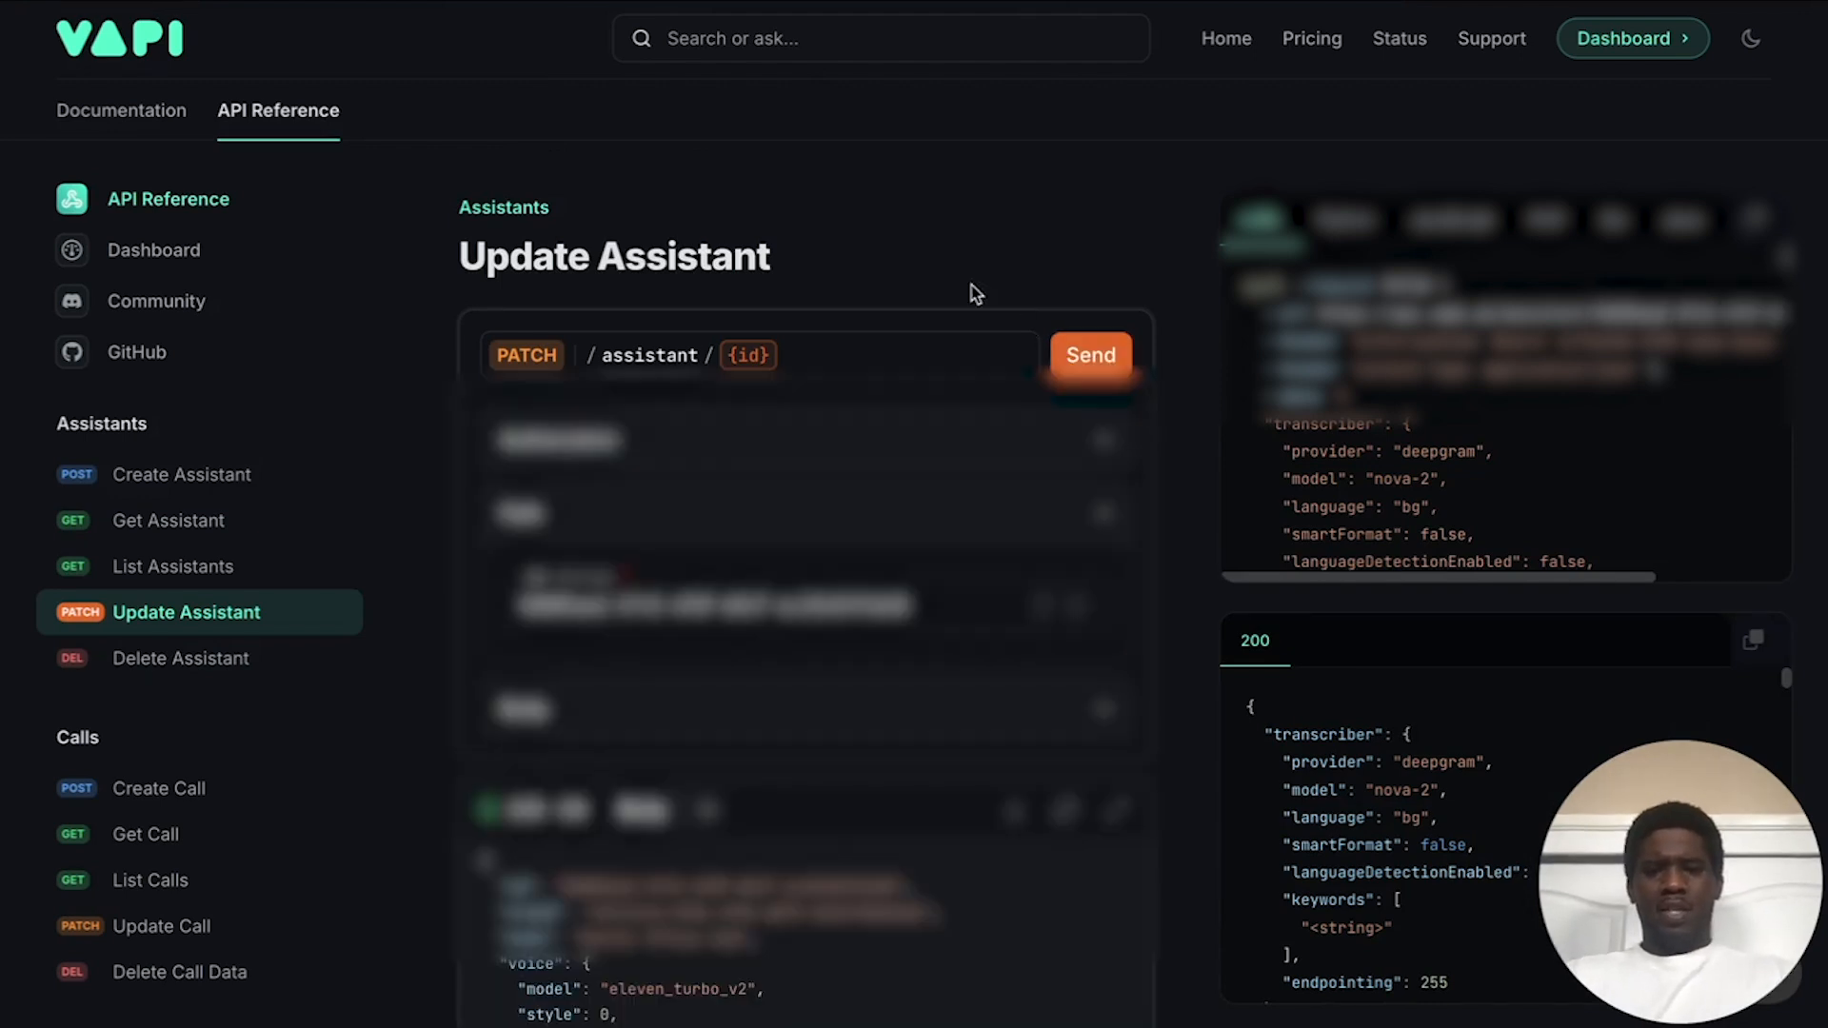
scroll(757, 604, "down", 5)
scroll(757, 604, "down", 5)
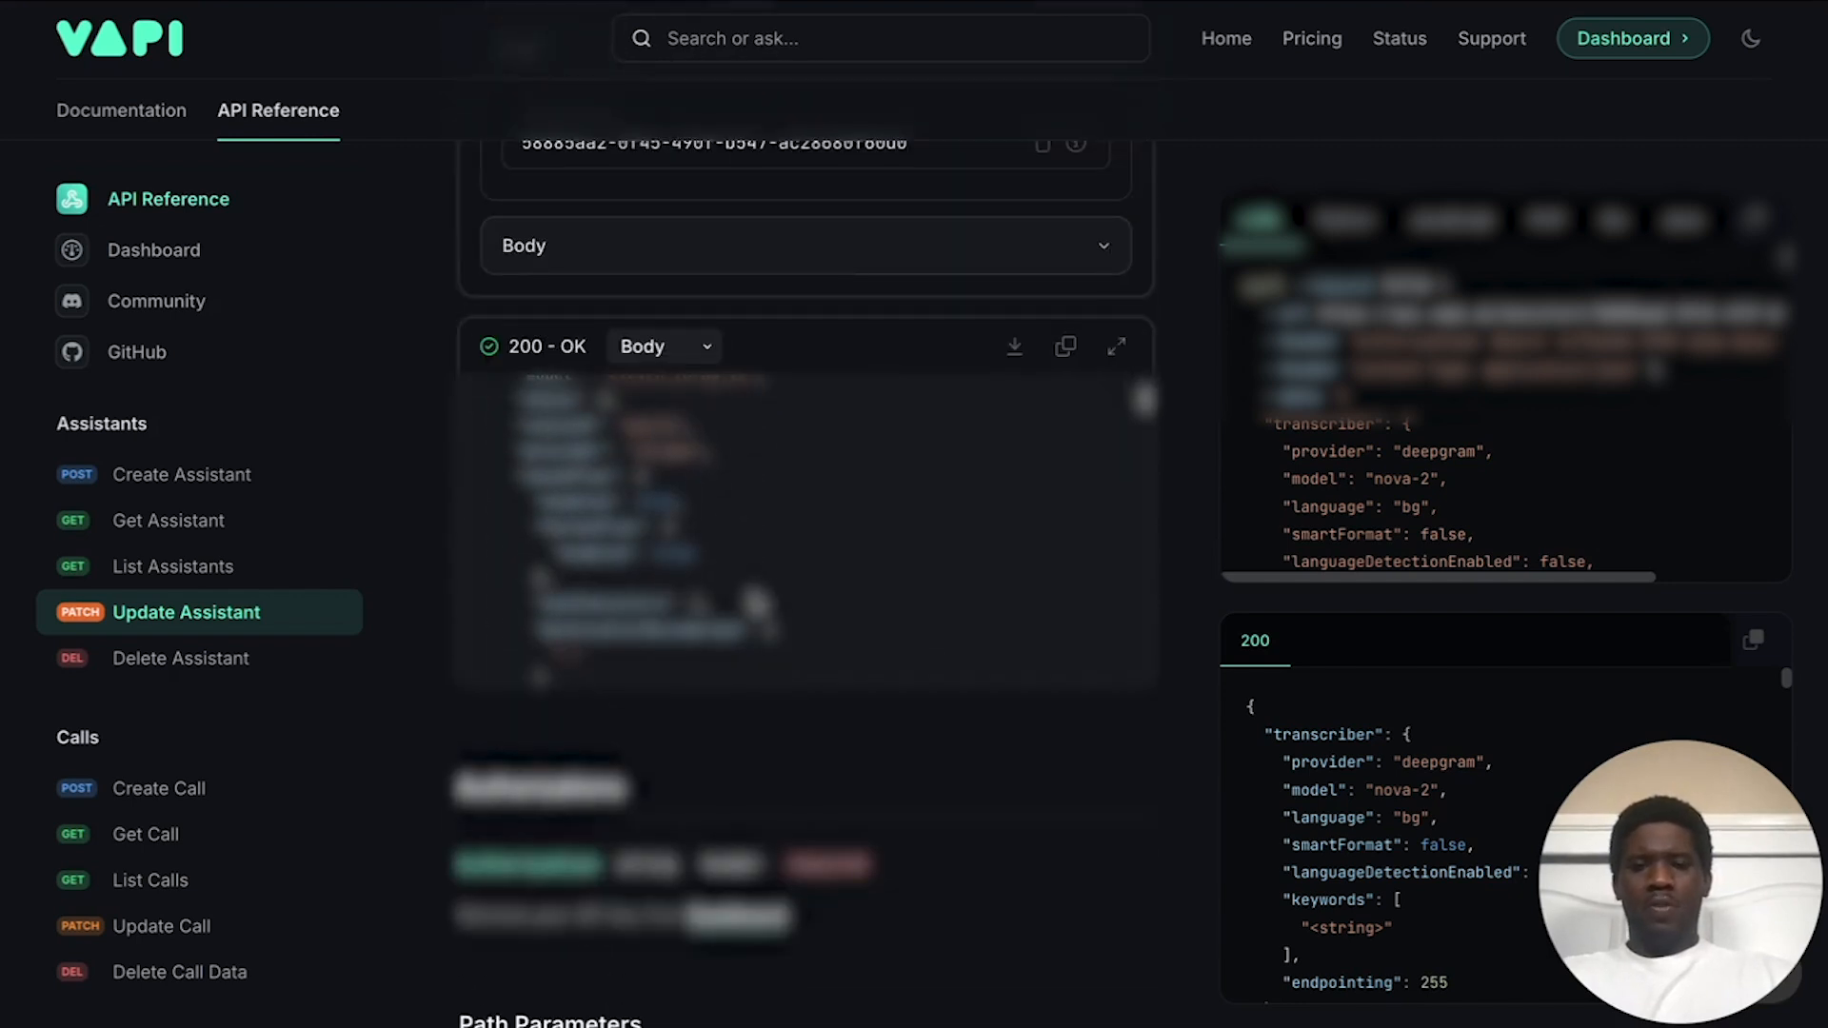
scroll(757, 605, "down", 8)
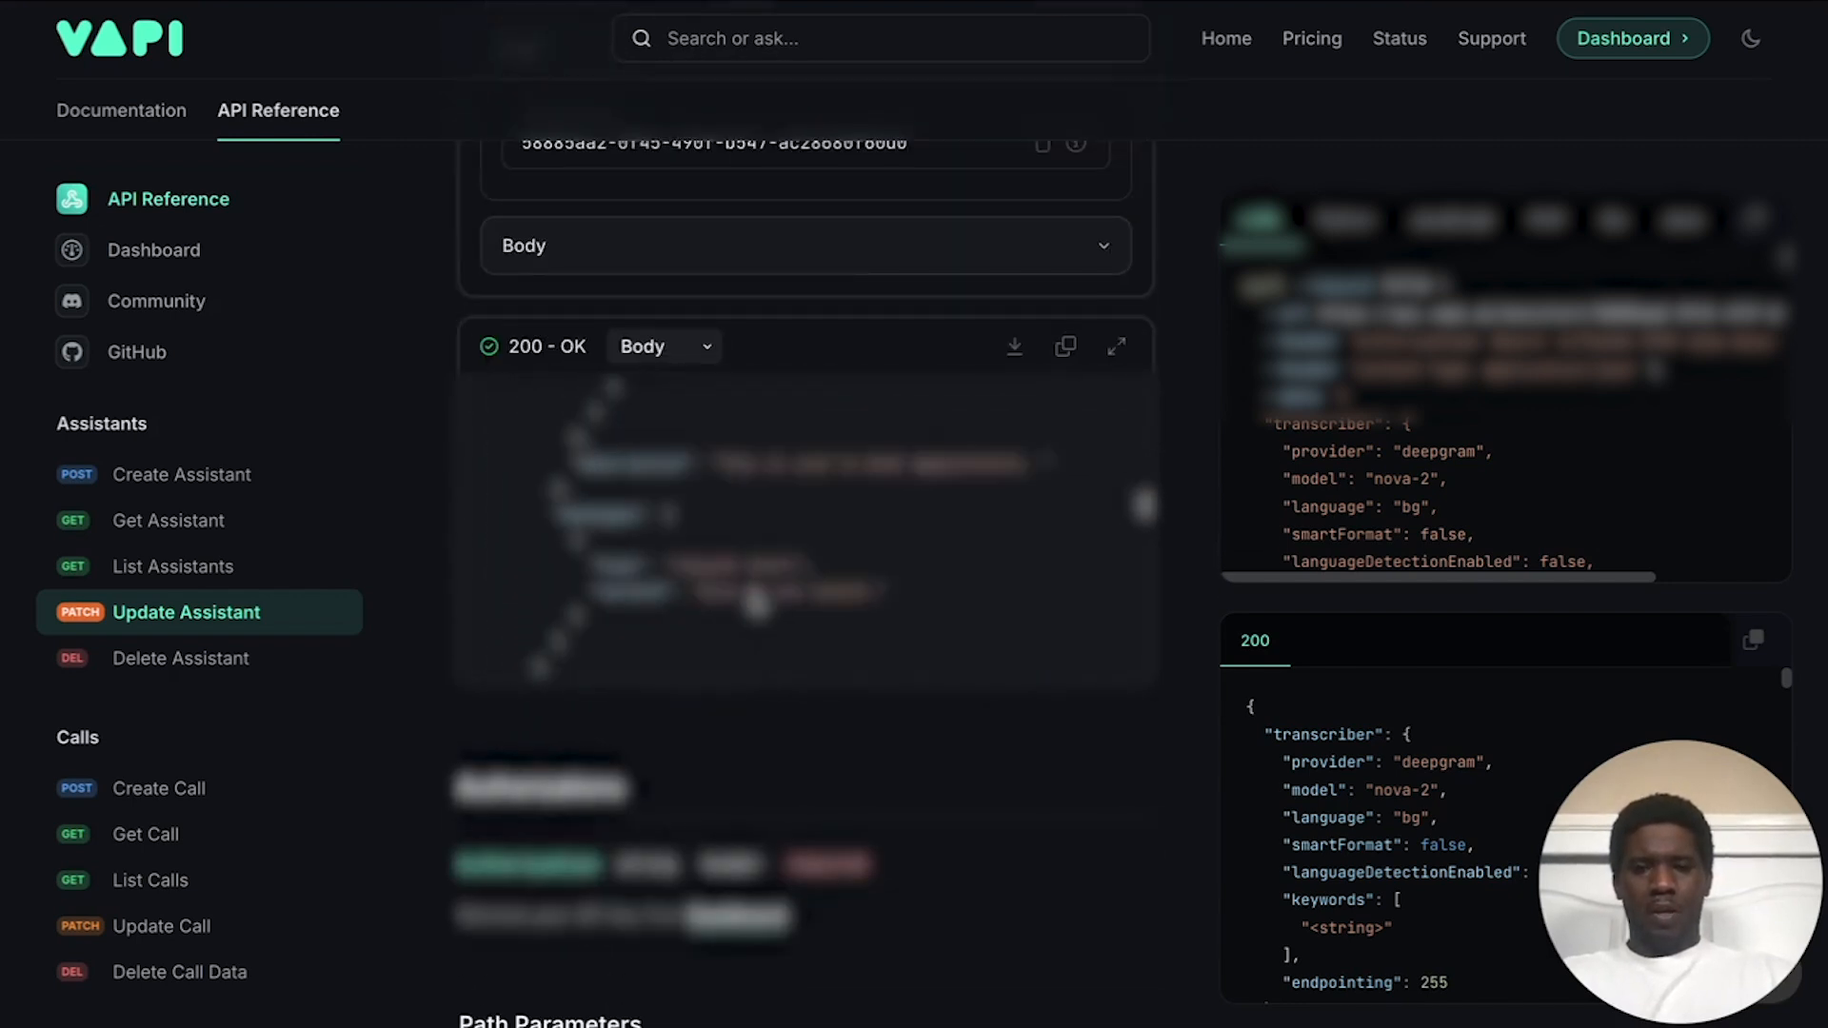
scroll(757, 605, "up", 10)
scroll(755, 603, "up", 3)
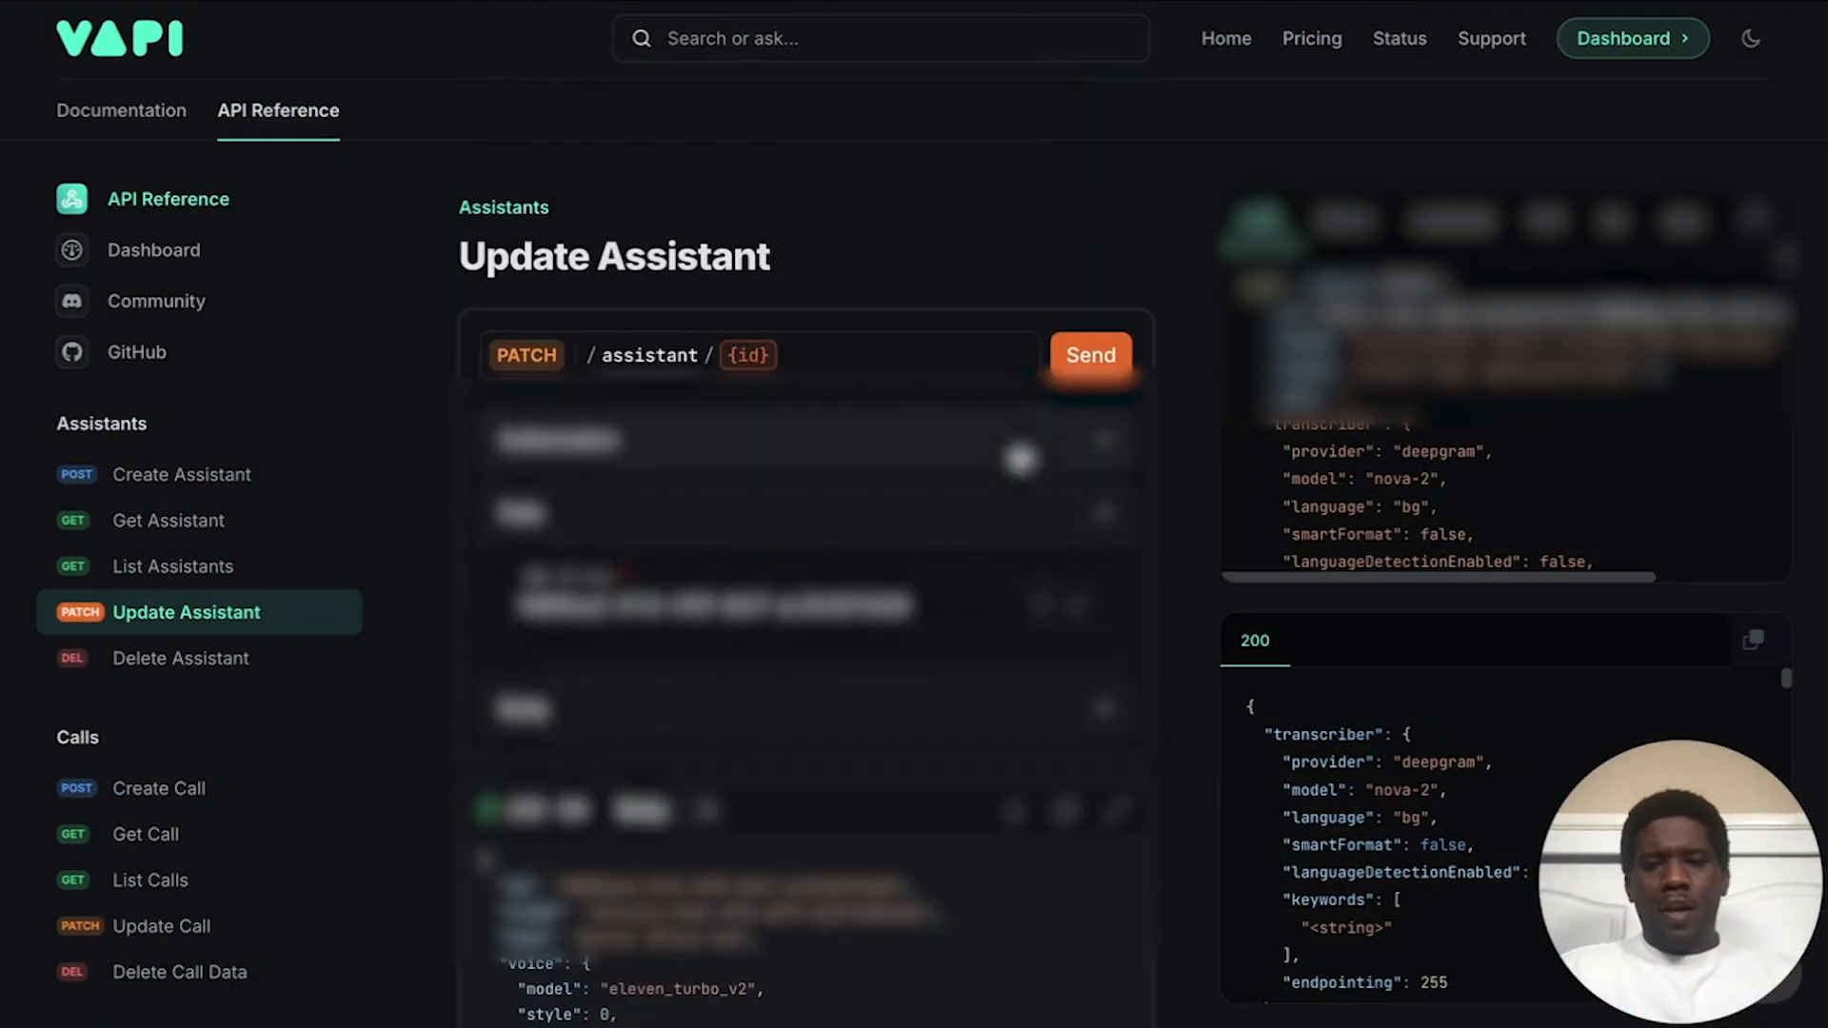
left_click(1100, 514)
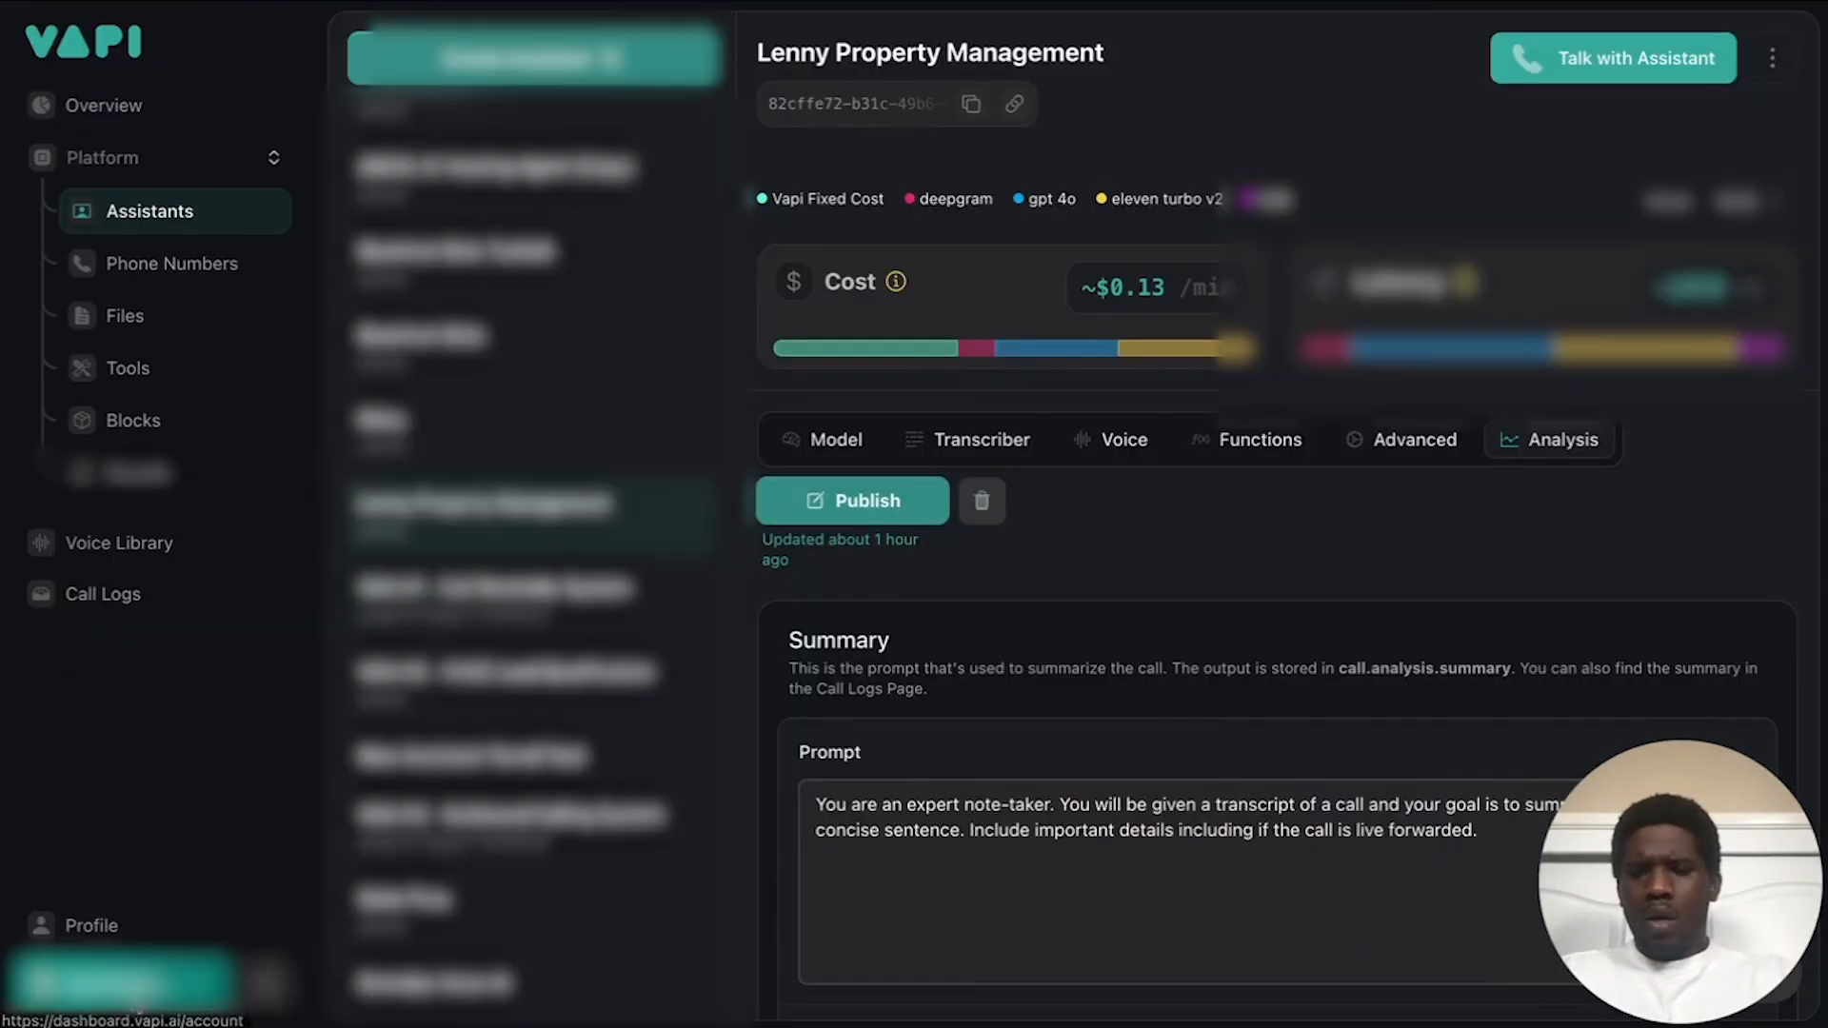
Step: Open organization Settings from the account menu and delete the whole existing Server URL
left_click(123, 981)
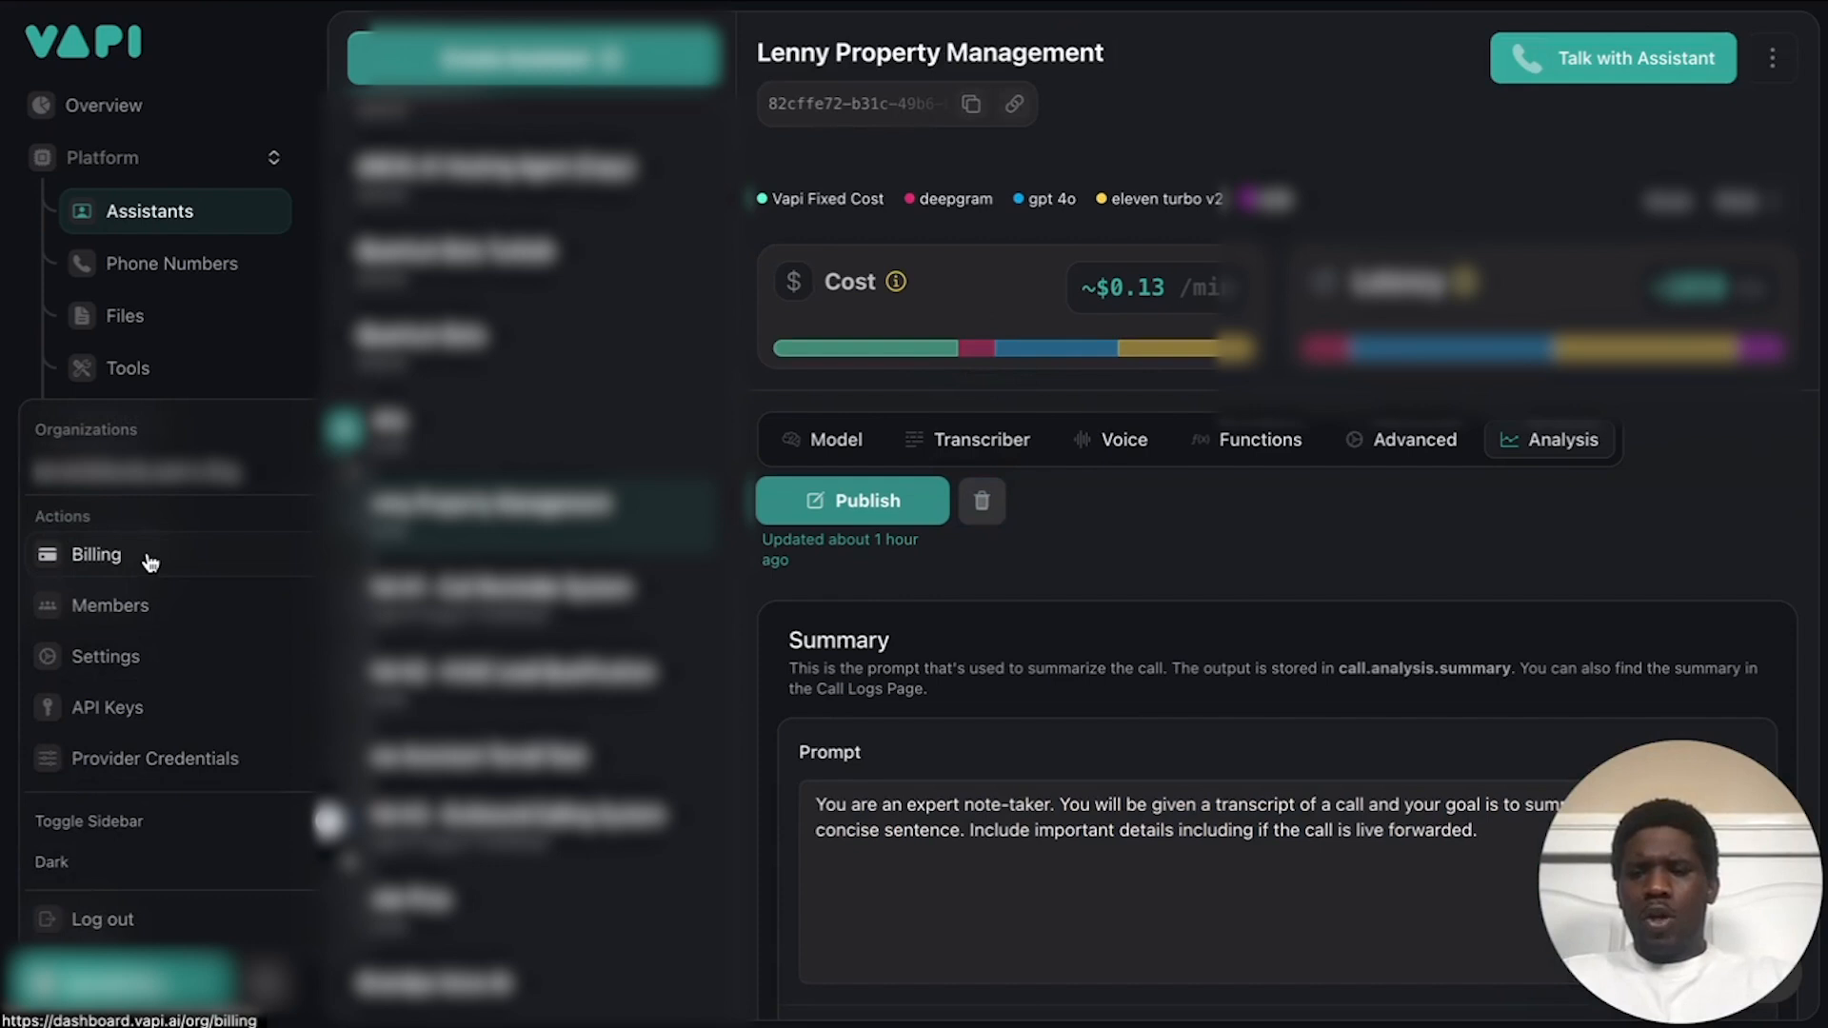
left_click(134, 658)
scroll(523, 623, "down", 4)
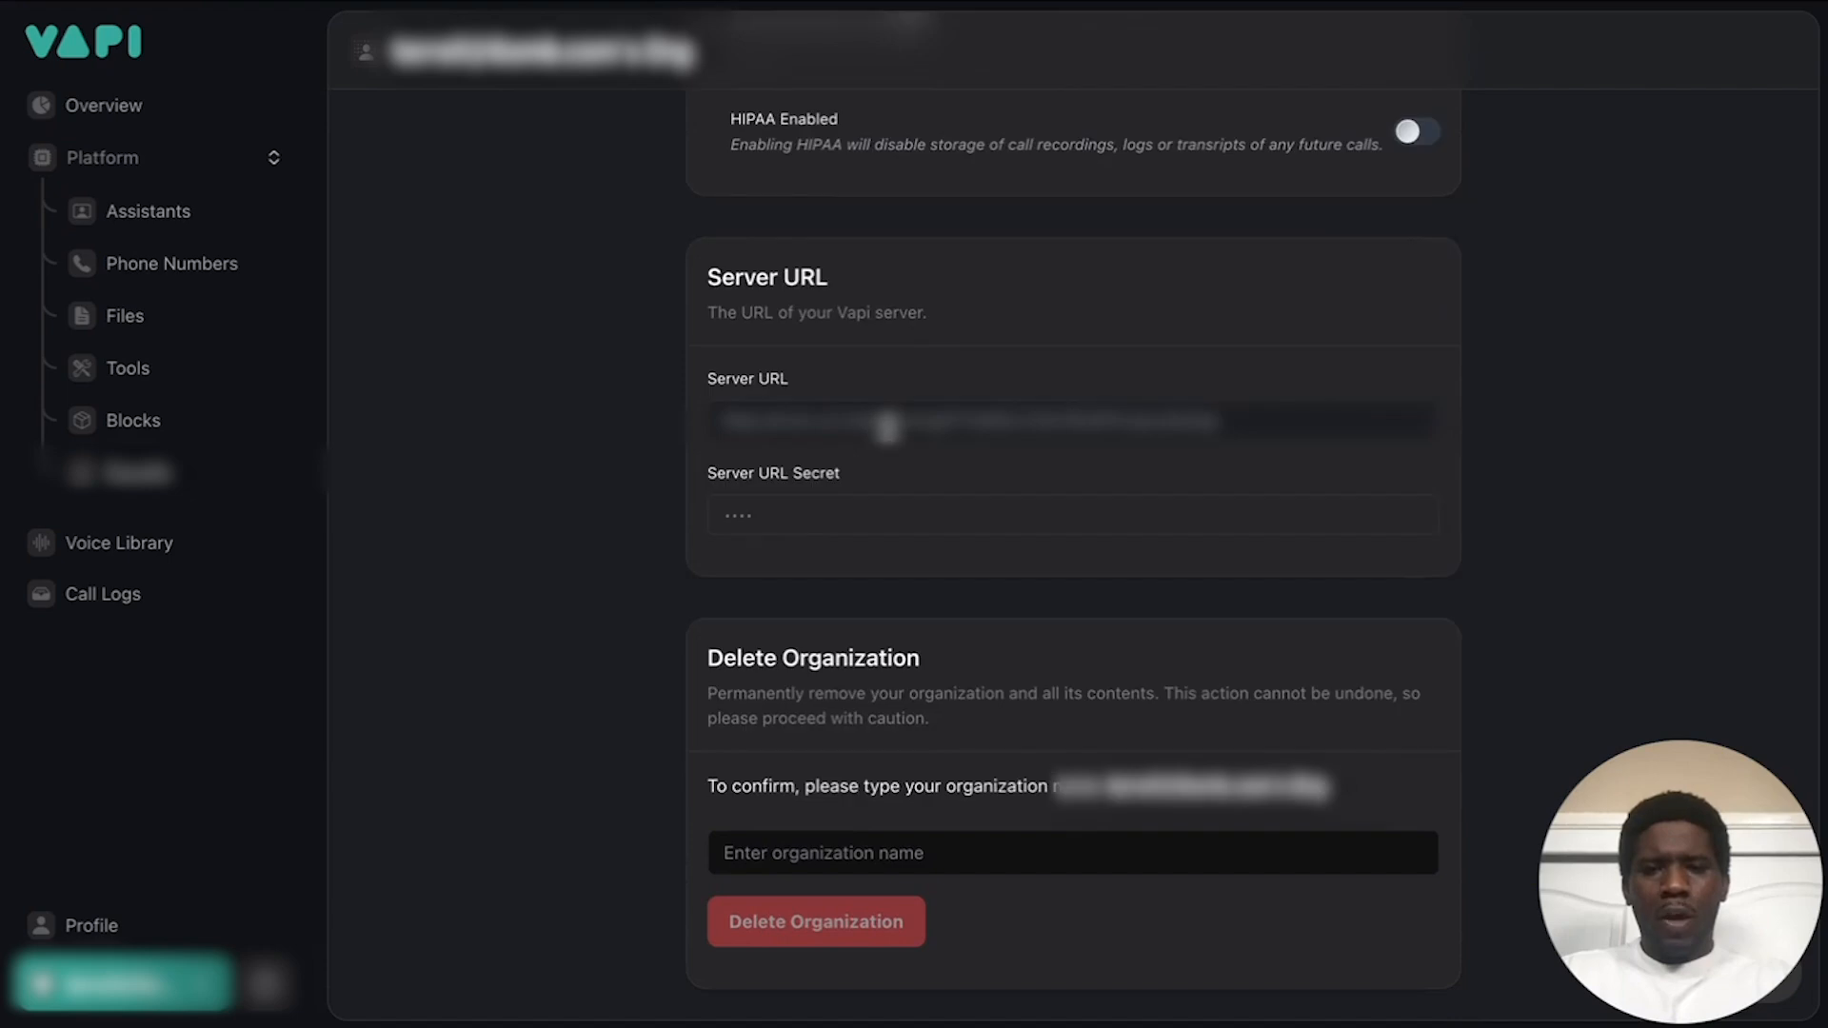
double_click(1240, 420)
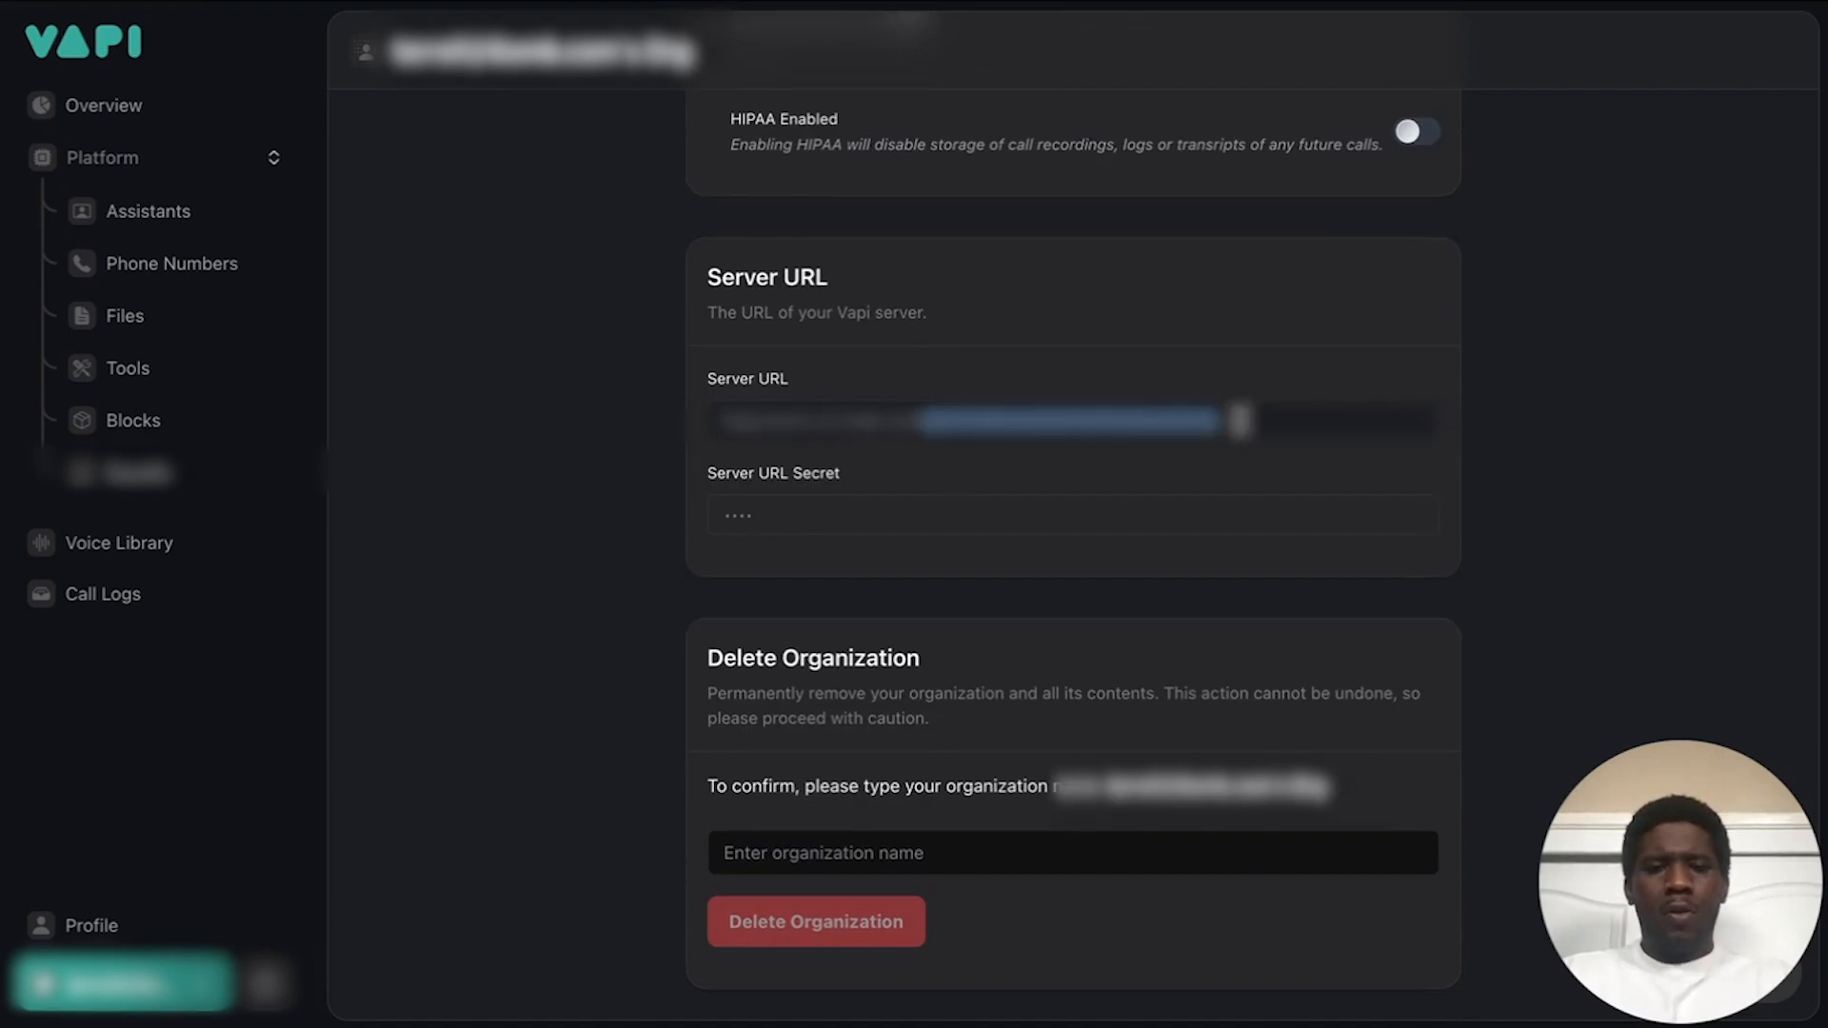
key("BackSpace")
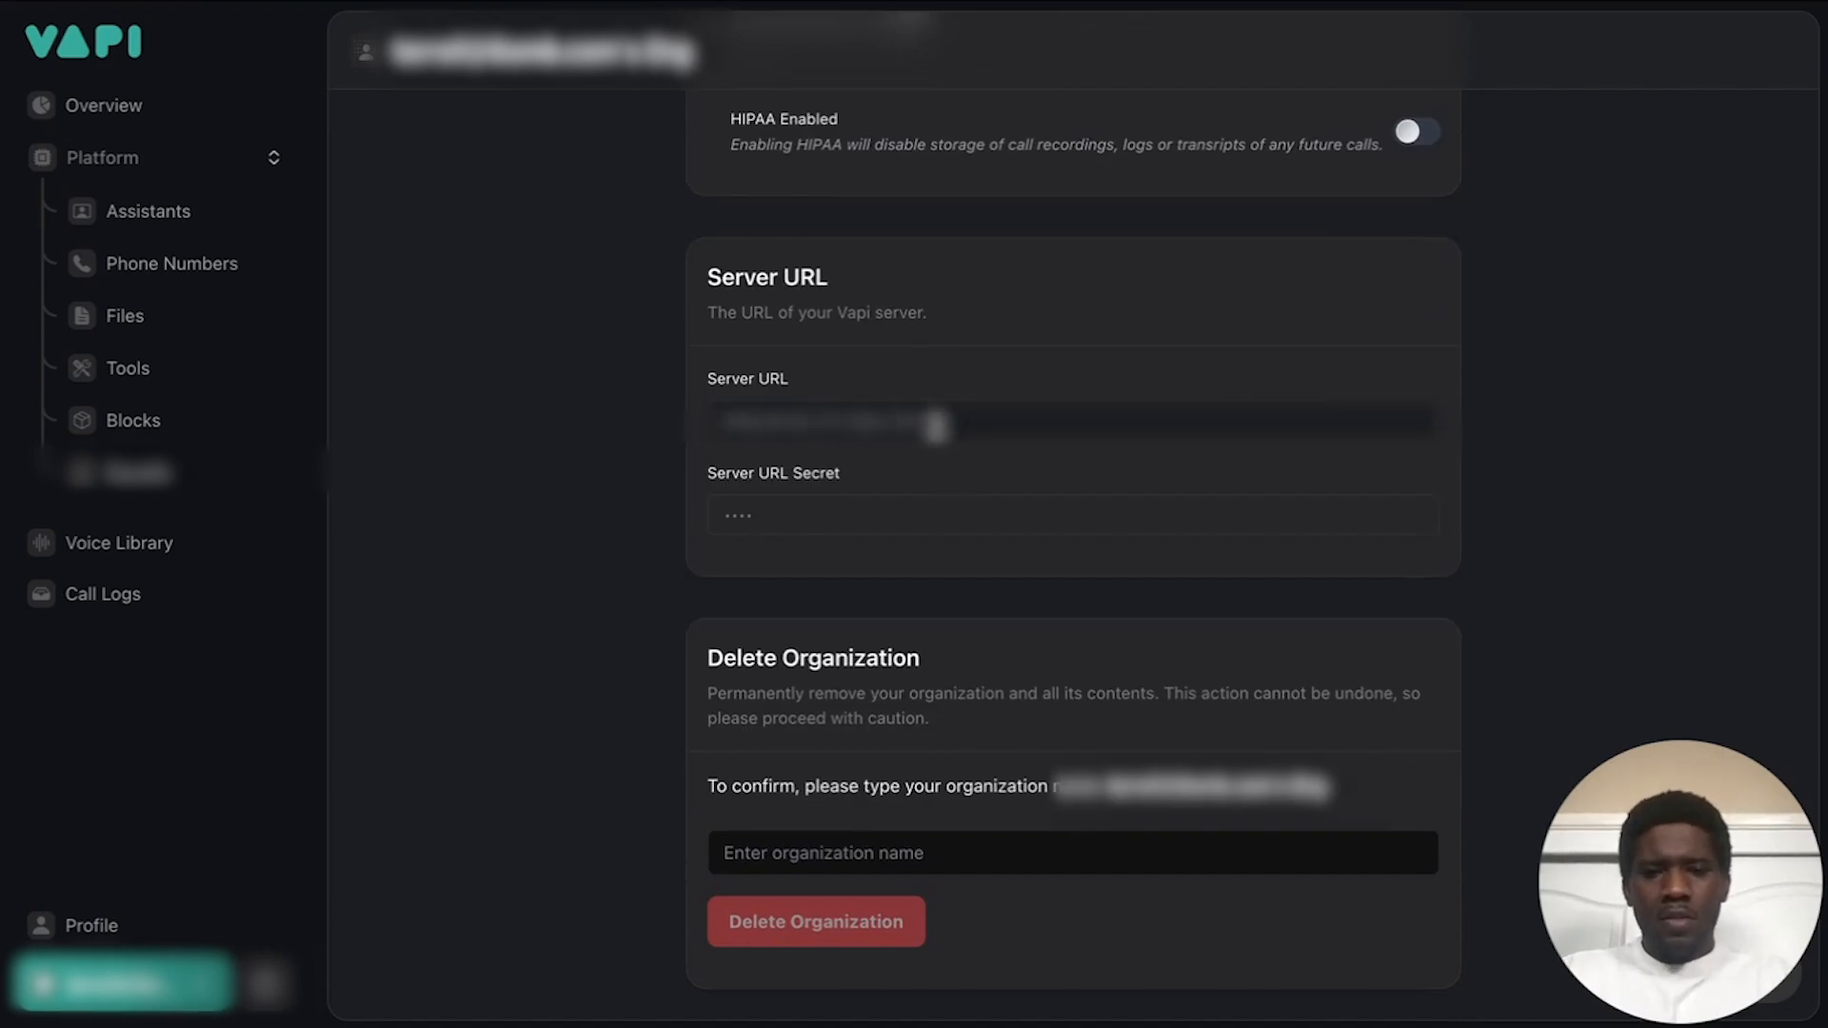
left_click_drag(944, 419, 623, 424)
key("BackSpace")
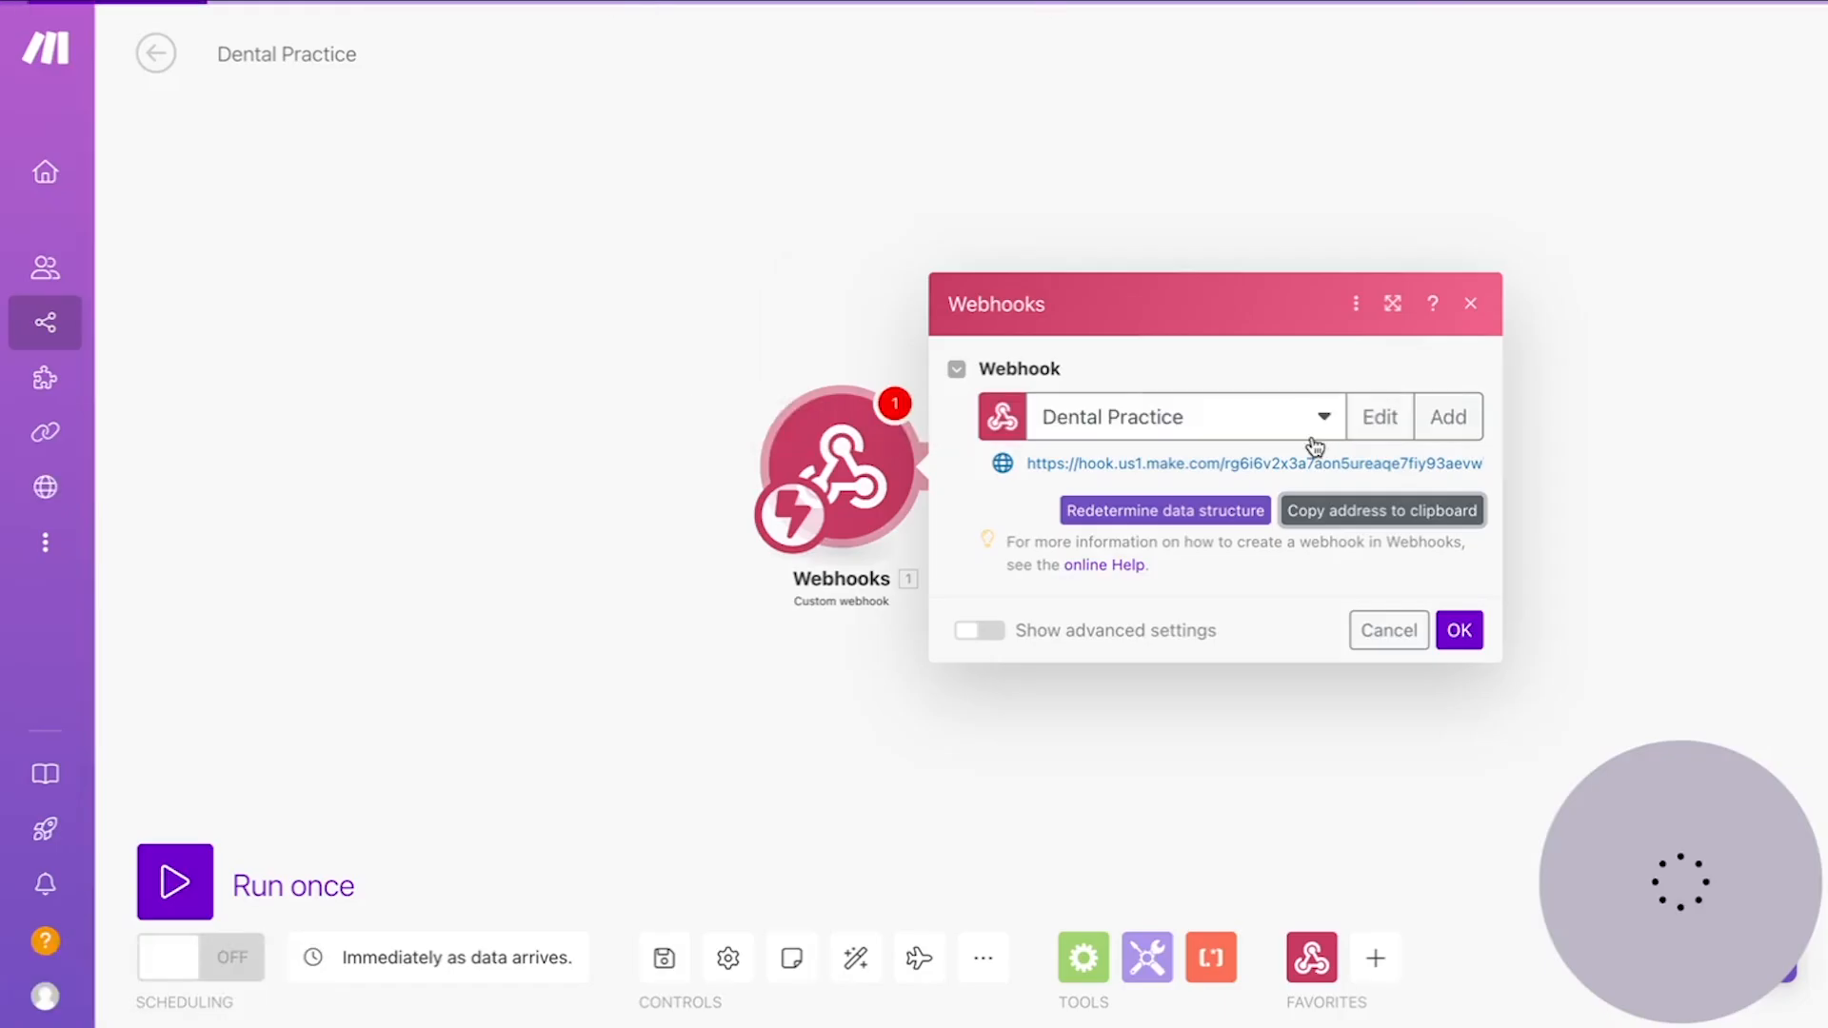
Step: Paste the copied Dental Practice webhook address into Vapi's Server URL field
left_click(1335, 514)
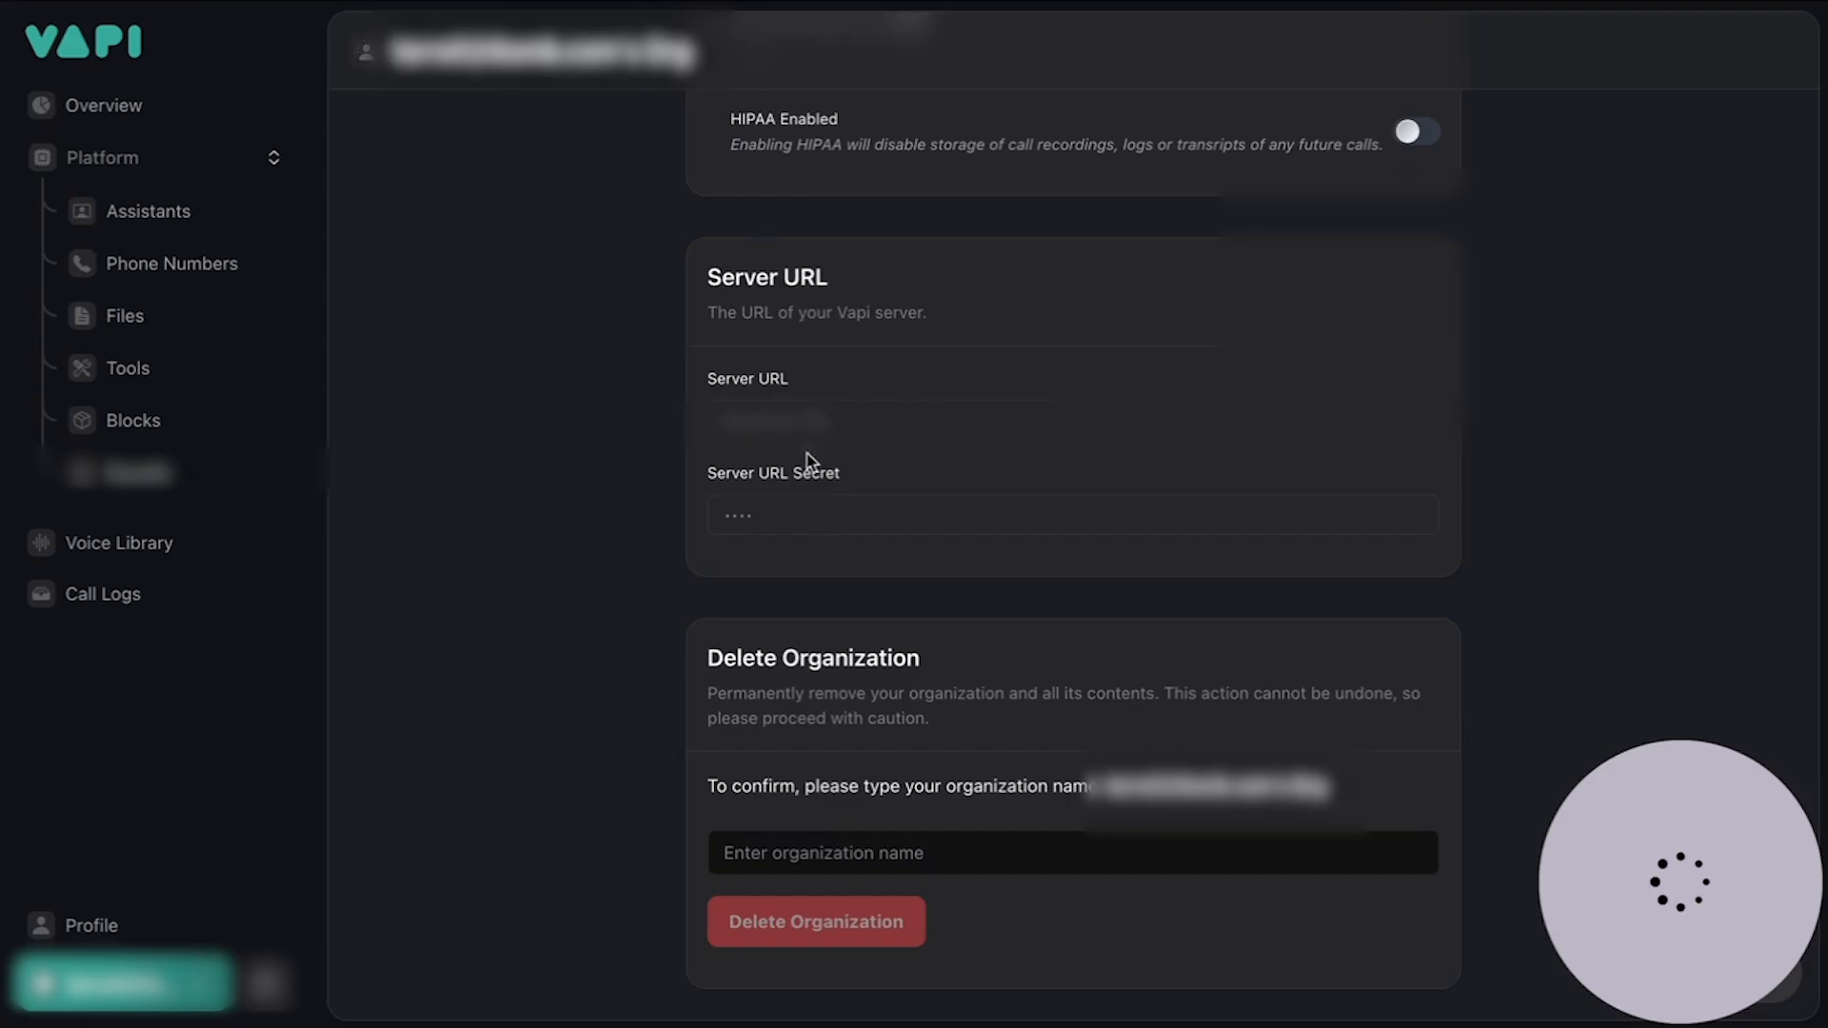
left_click(836, 414)
key("ctrl+v")
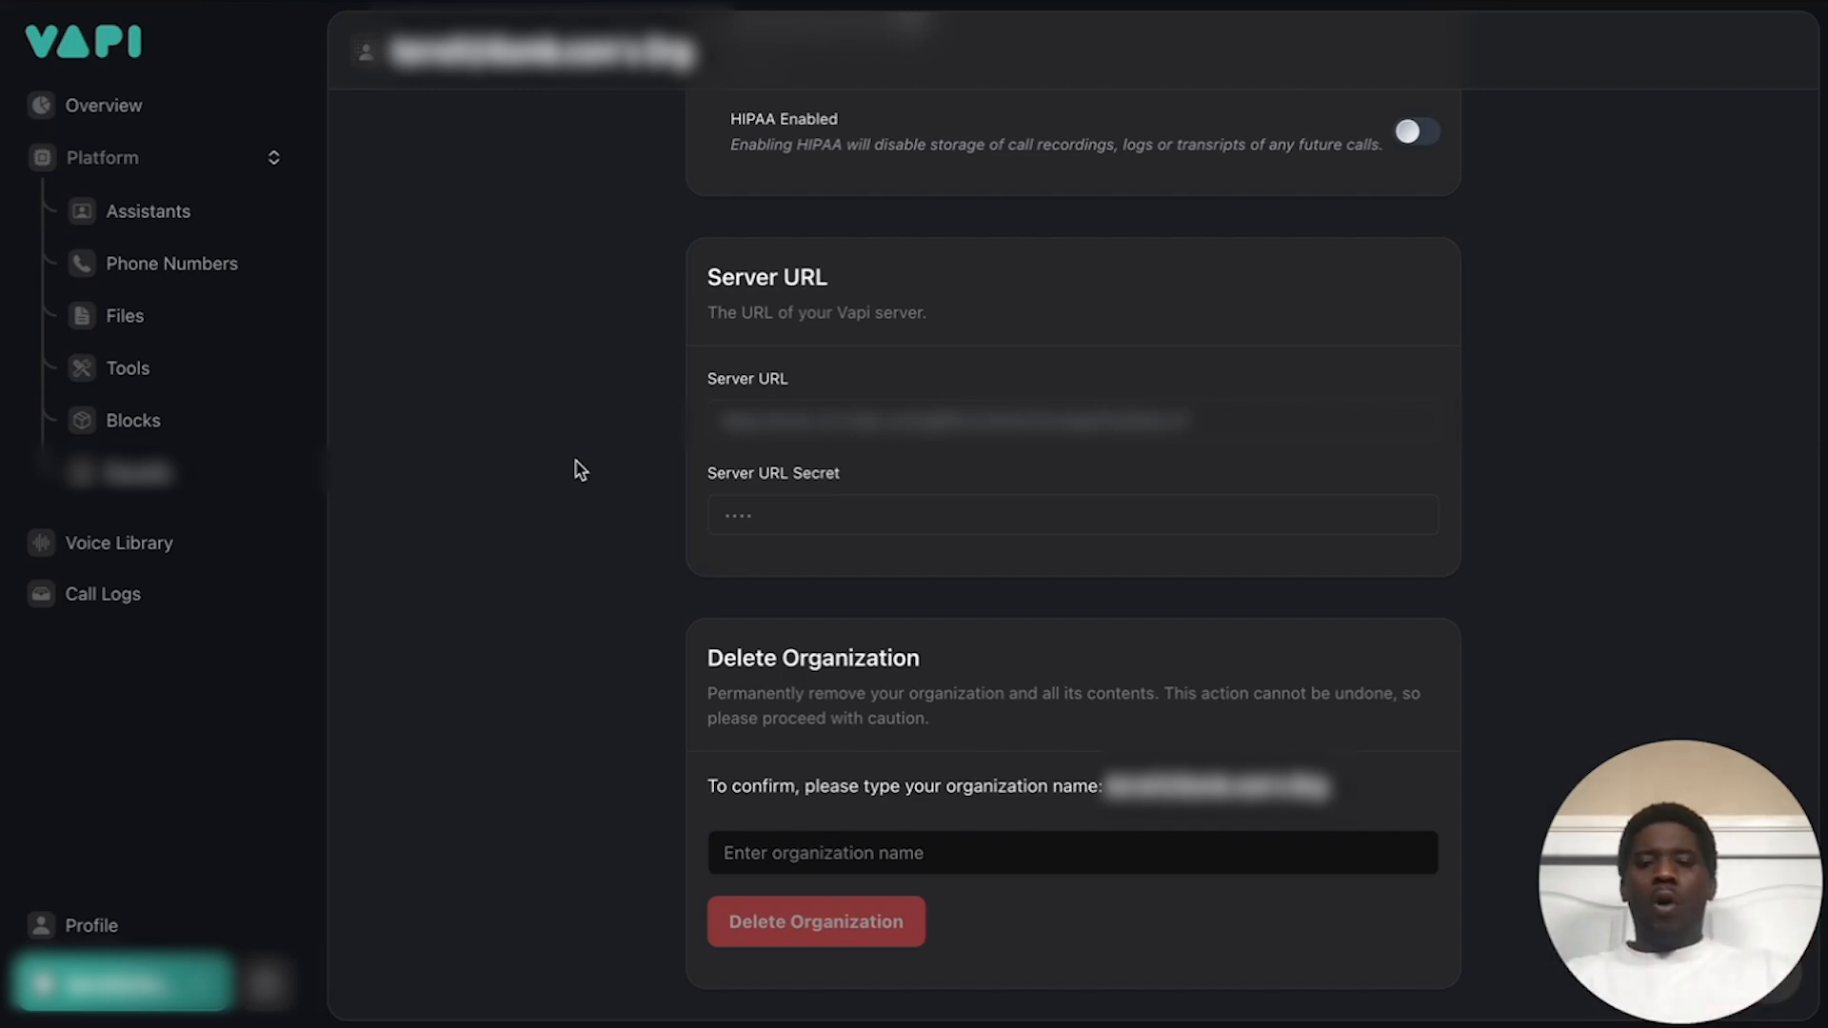
Step: Review the phone number with no assistant and its server URL note, then return to Make.com
scroll(576, 470, "up", 2)
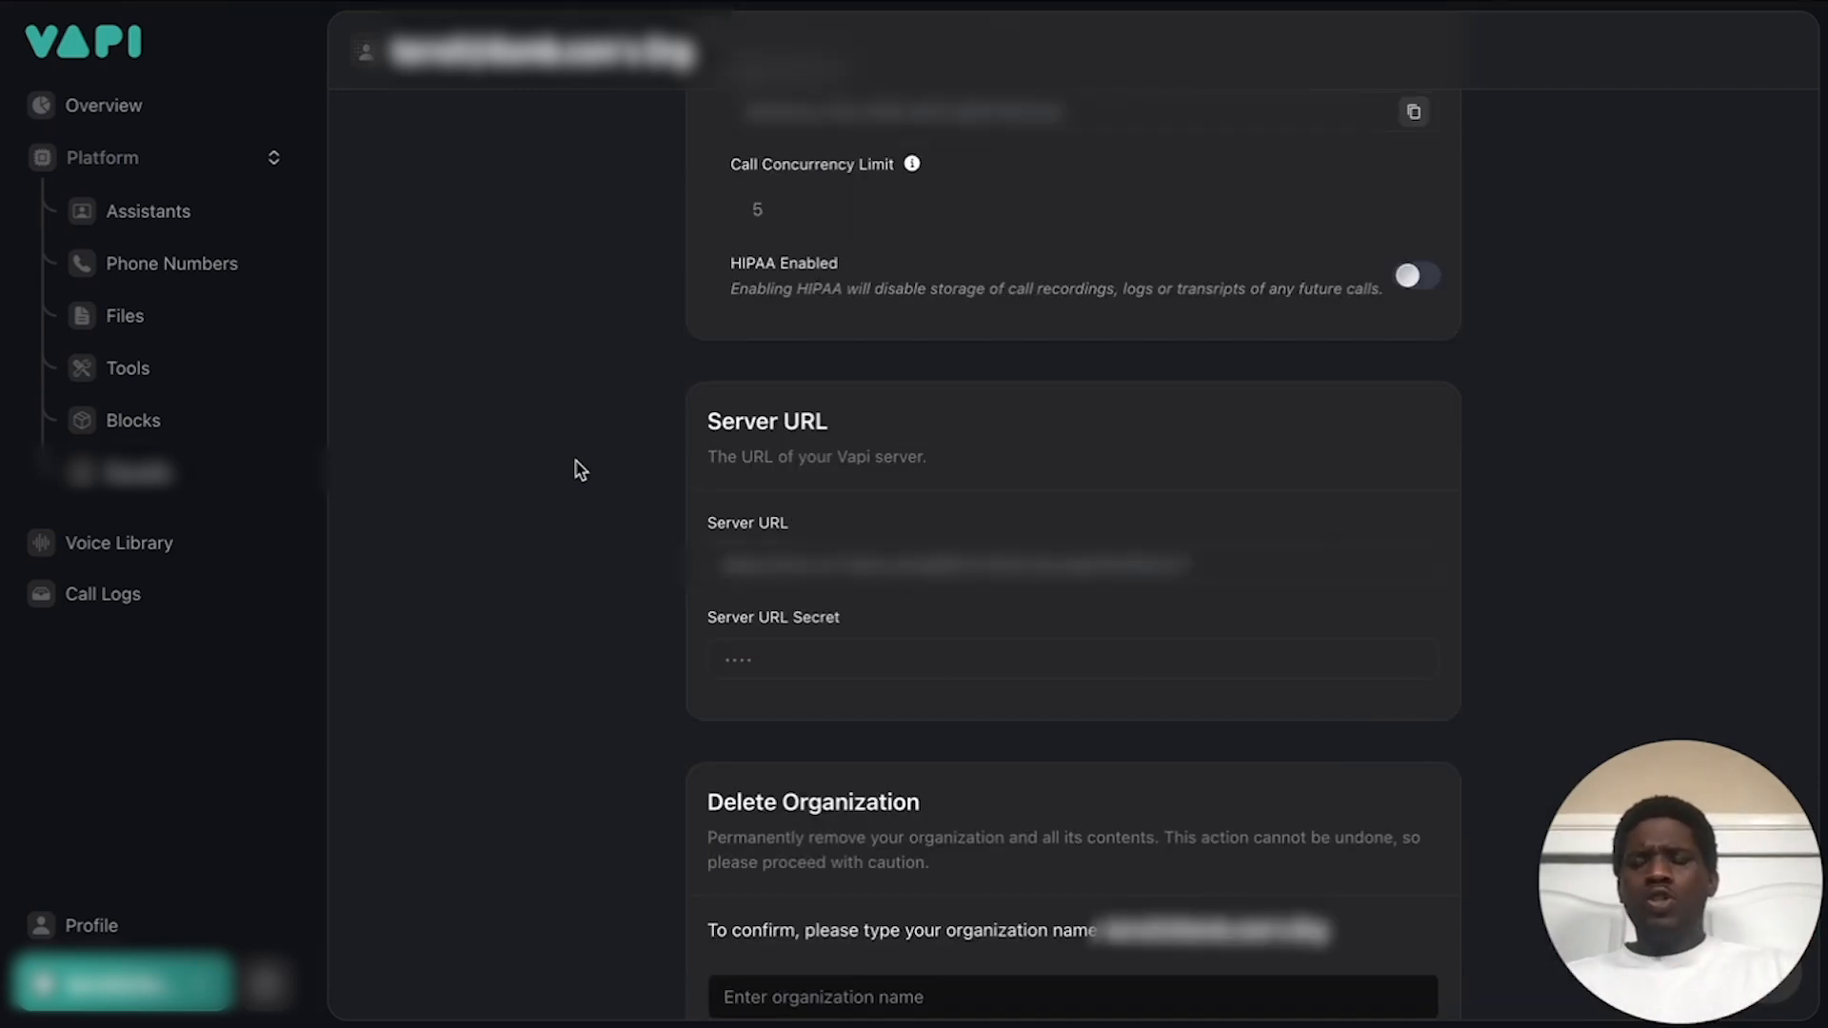
left_click(201, 266)
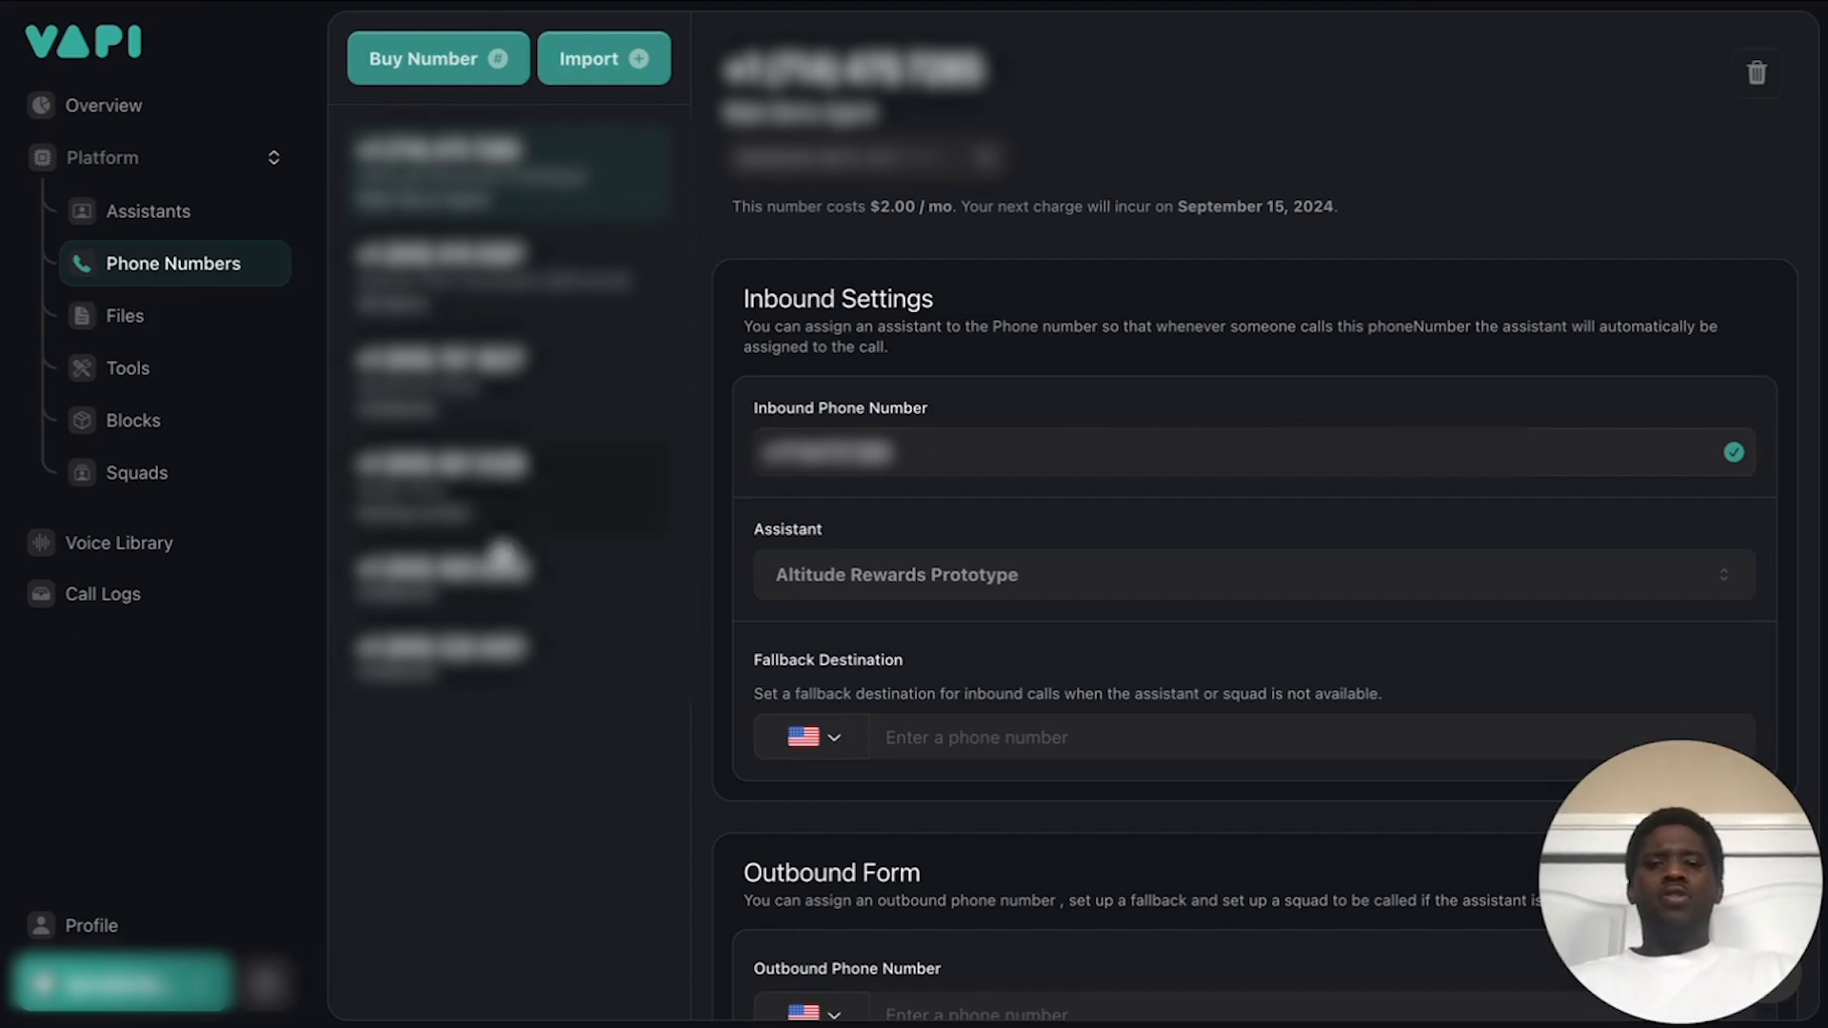
left_click(523, 669)
scroll(894, 543, "down", 1)
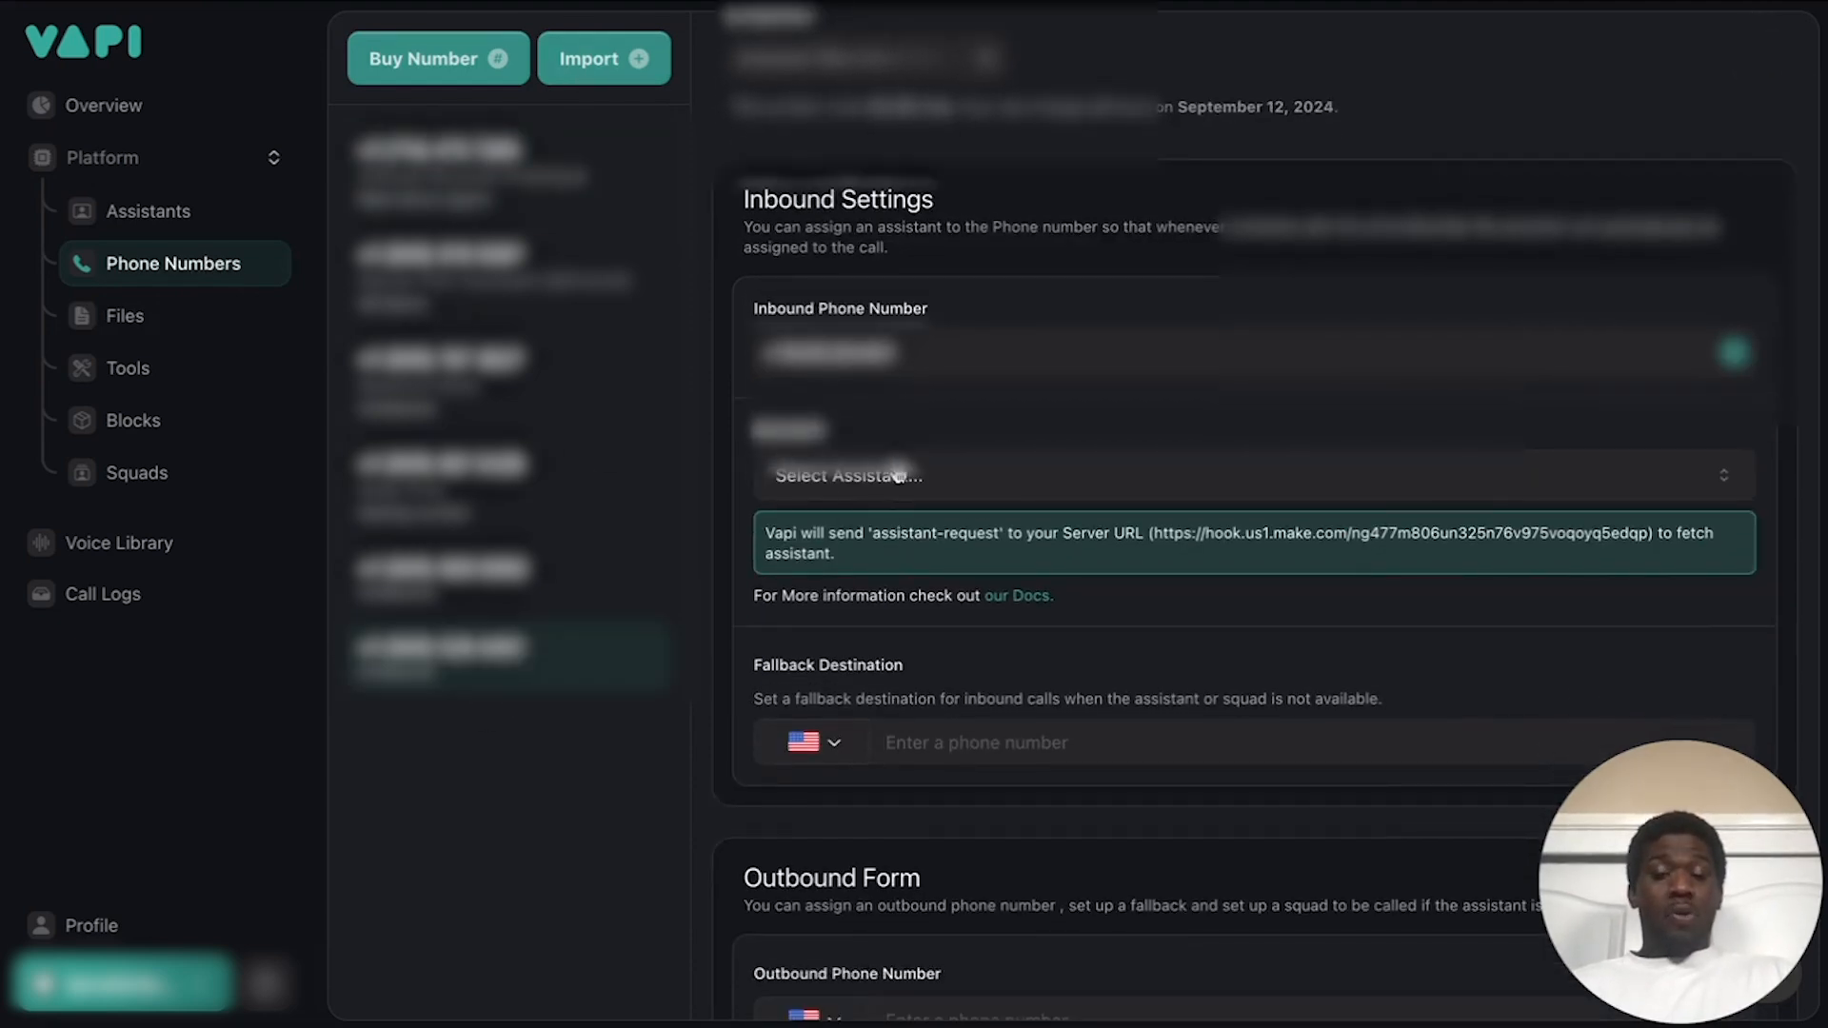
scroll(924, 425, "down", 2)
scroll(925, 425, "up", 1)
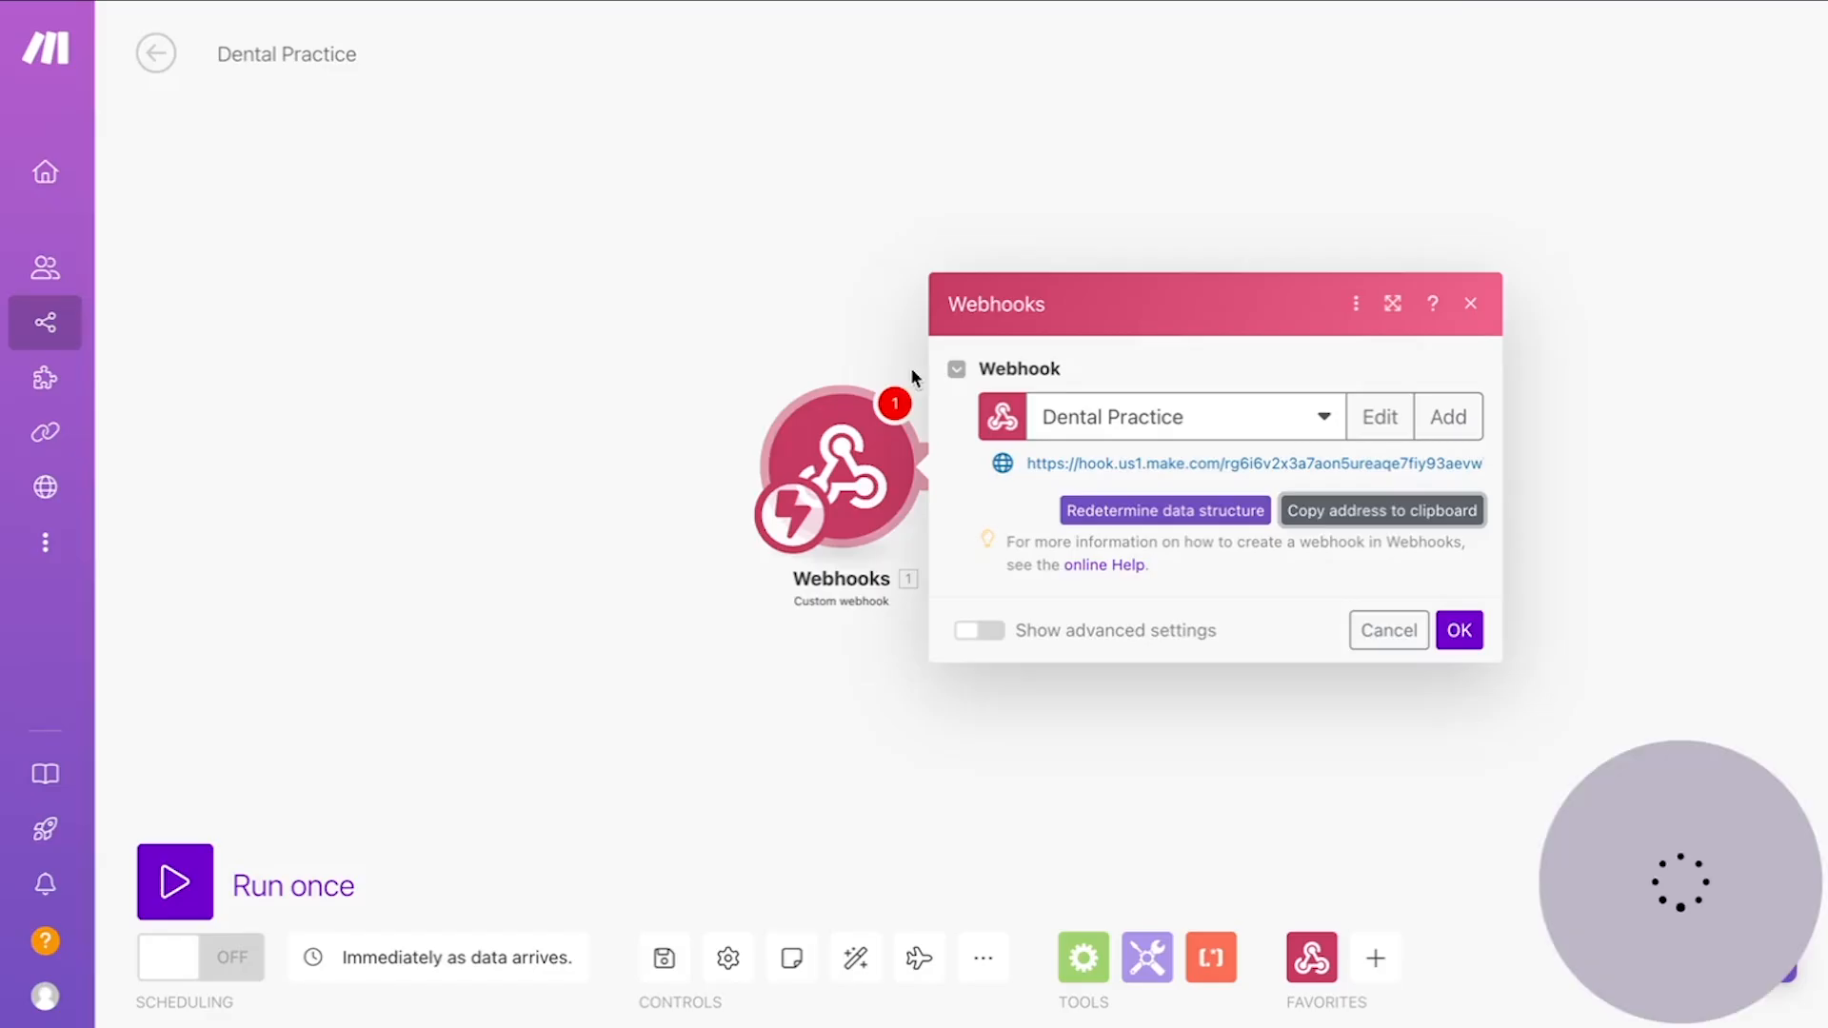
left_click(628, 734)
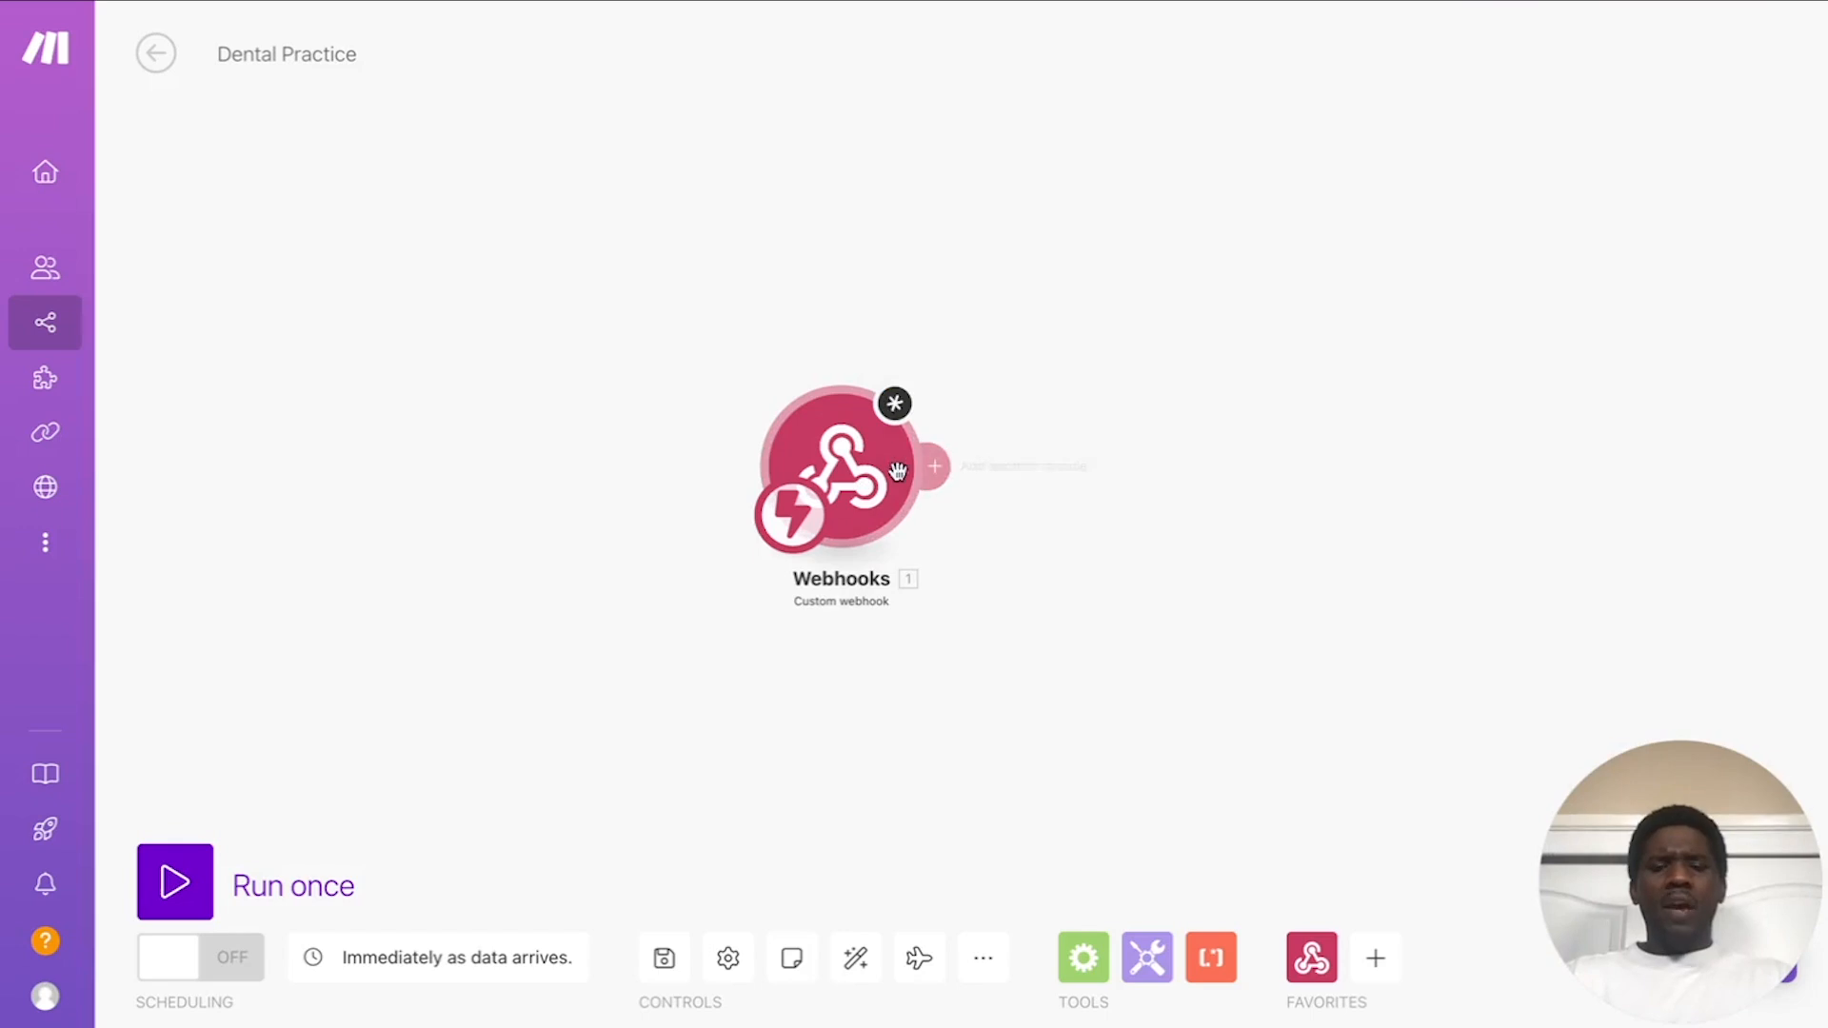
Step: Add a Webhooks > Webhook response module after the Custom webhook and move it right
left_click(861, 486)
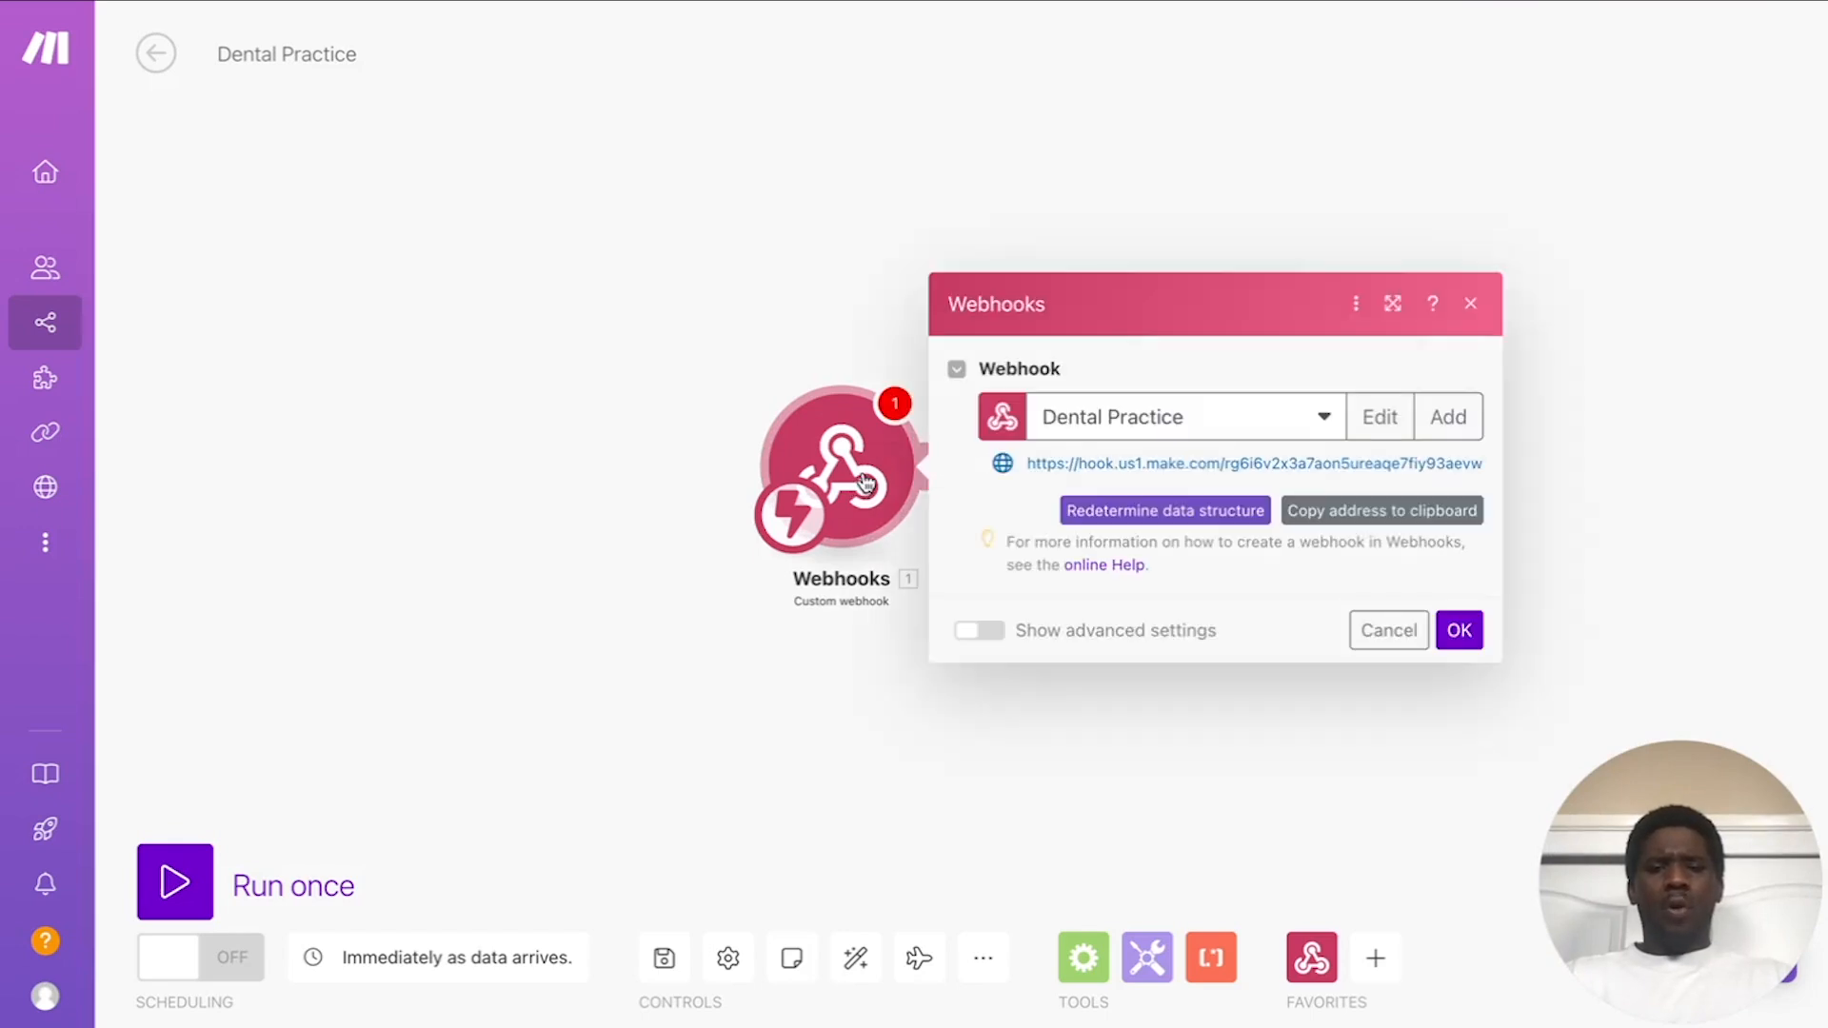
left_click(712, 667)
left_click(935, 466)
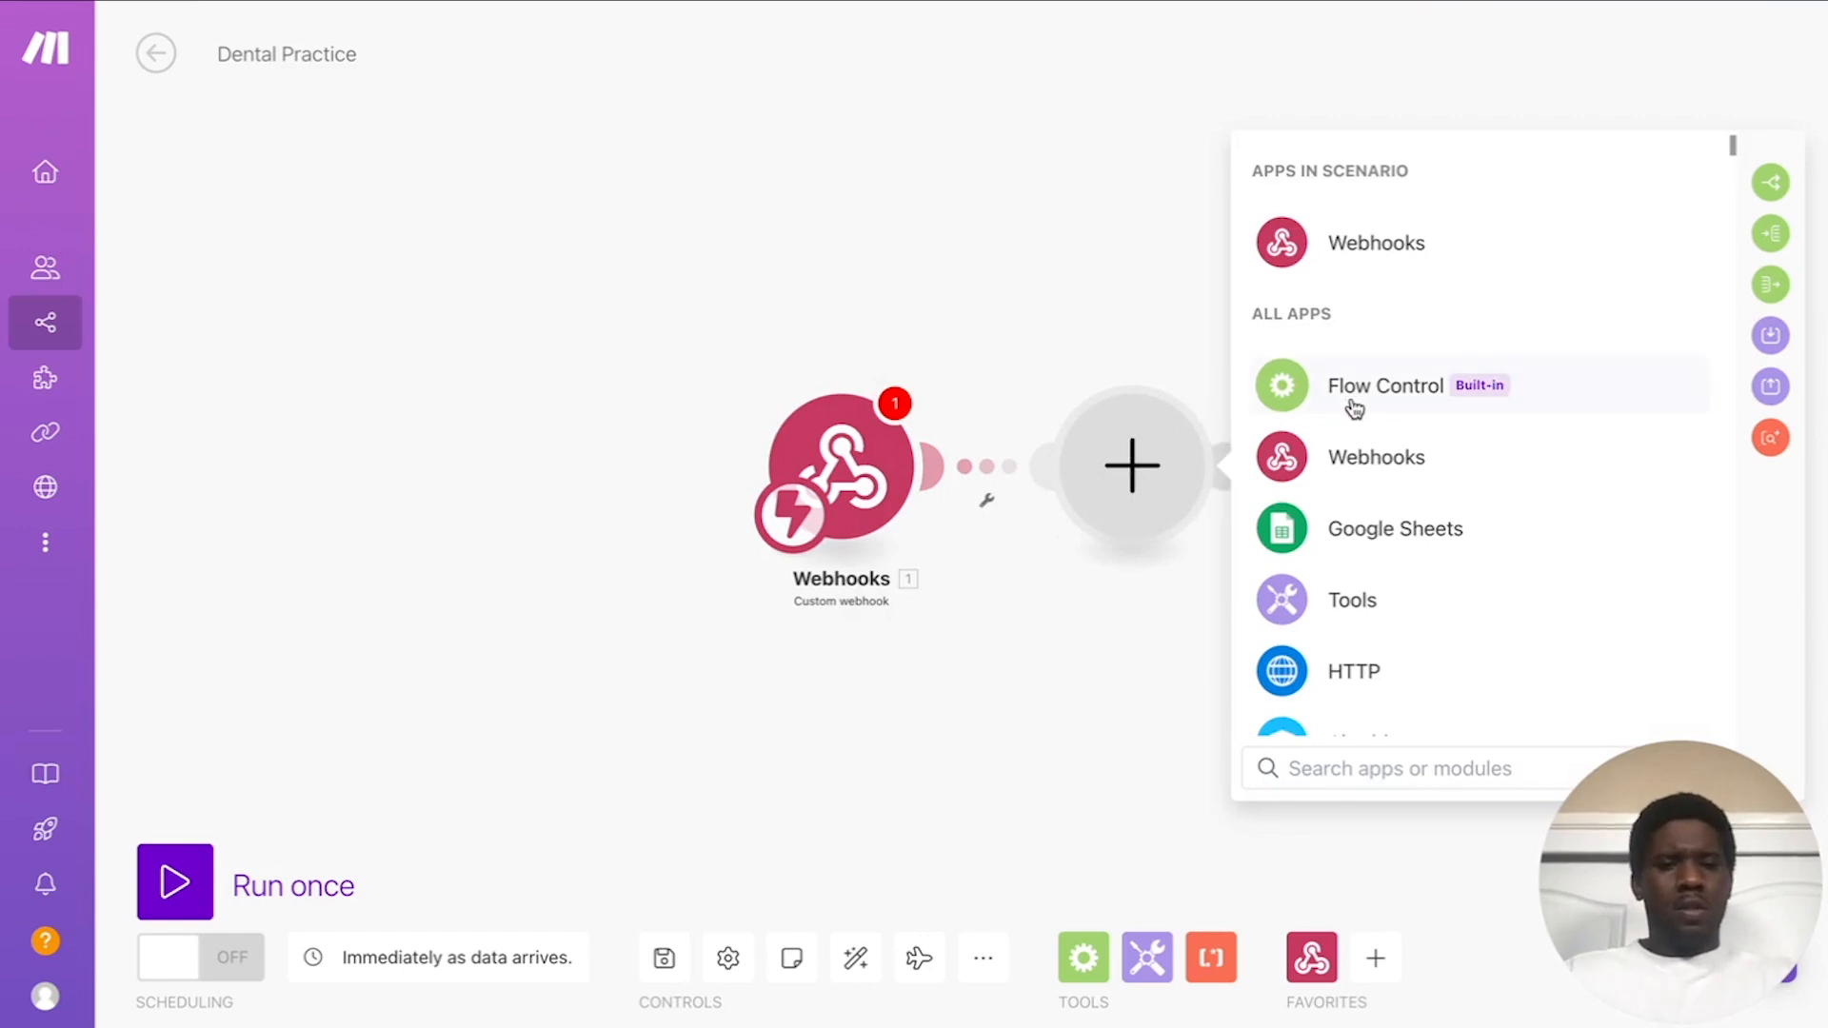
left_click(1398, 239)
left_click(1445, 405)
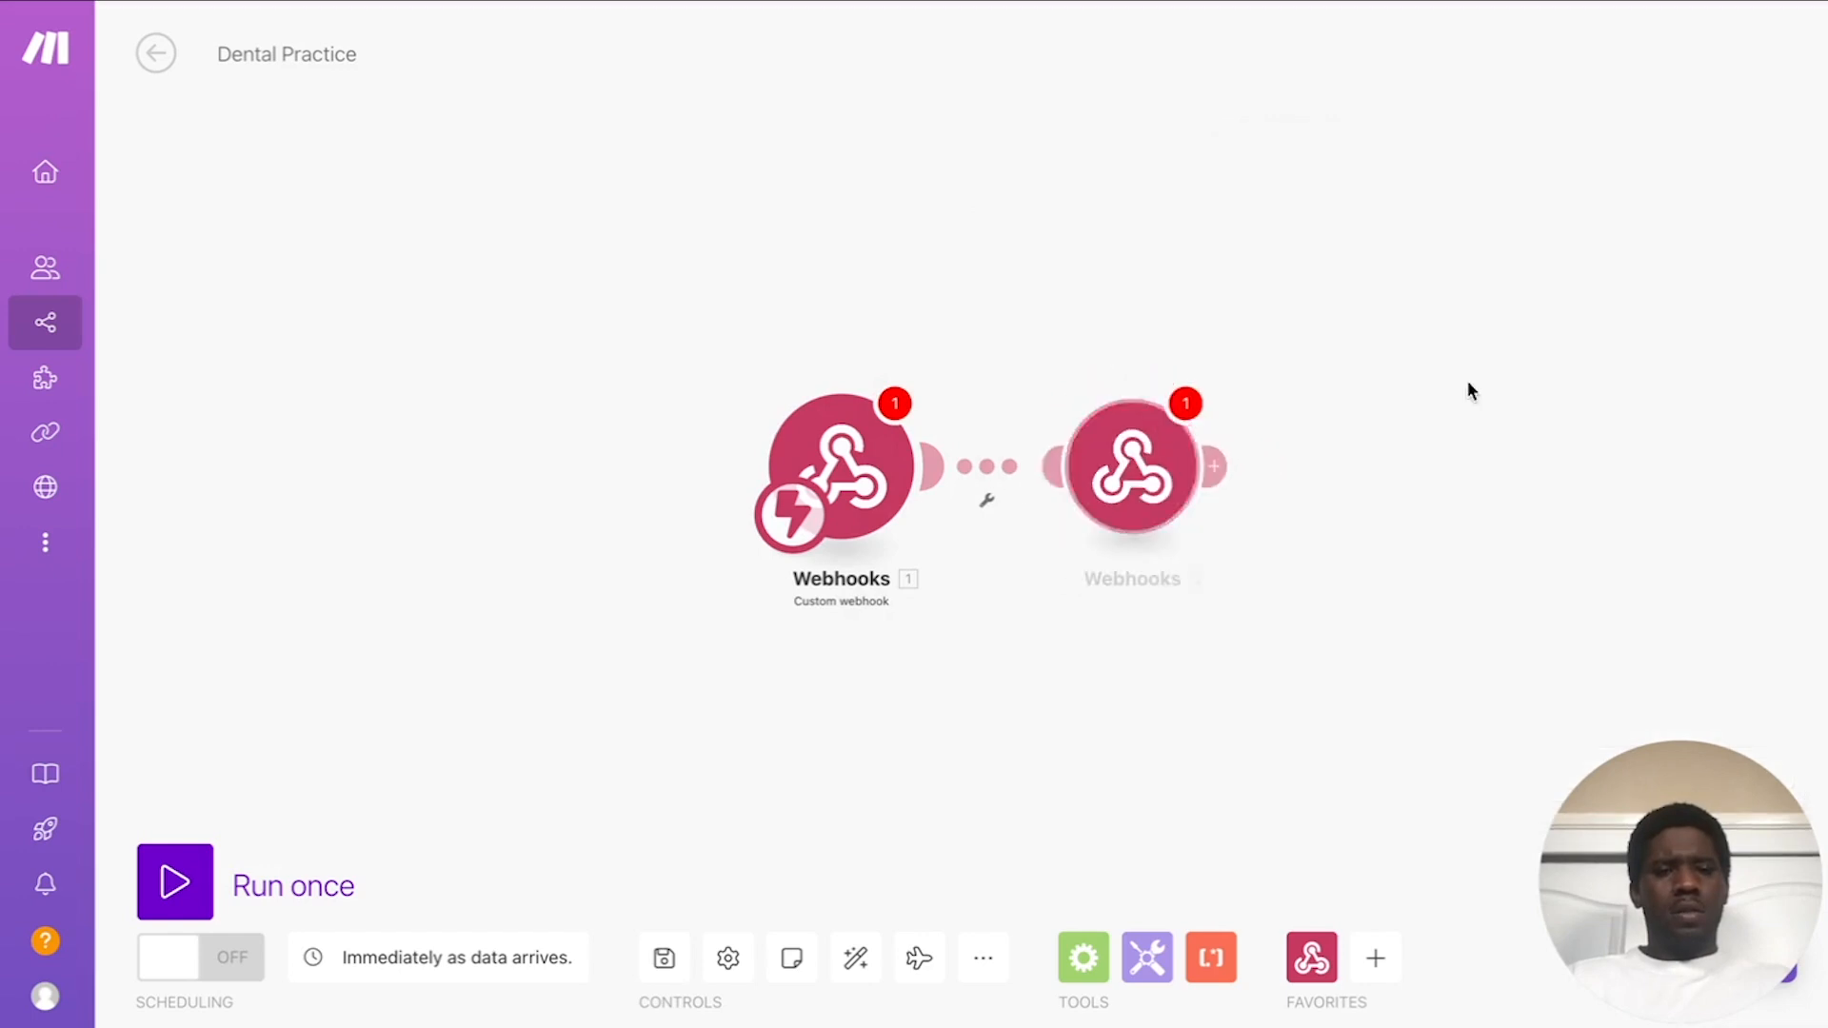
left_click_drag(1164, 497, 1414, 492)
left_click(1632, 512)
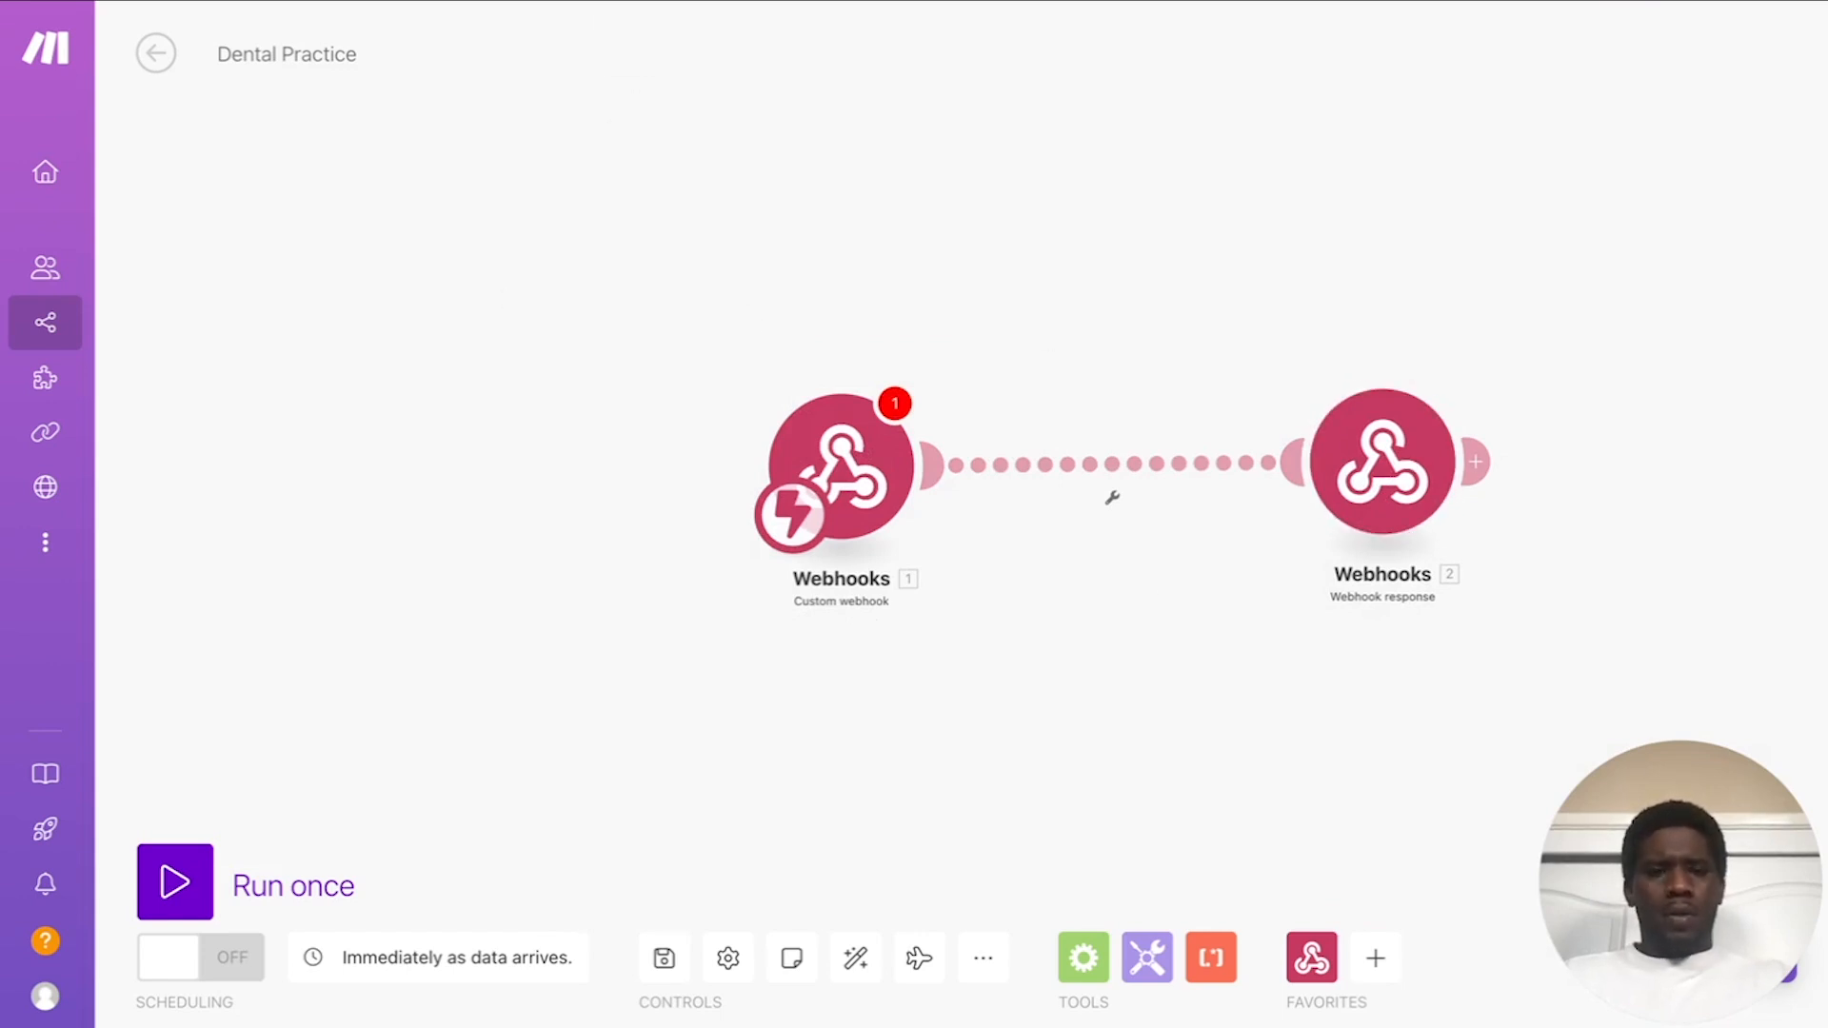
left_click(524, 1)
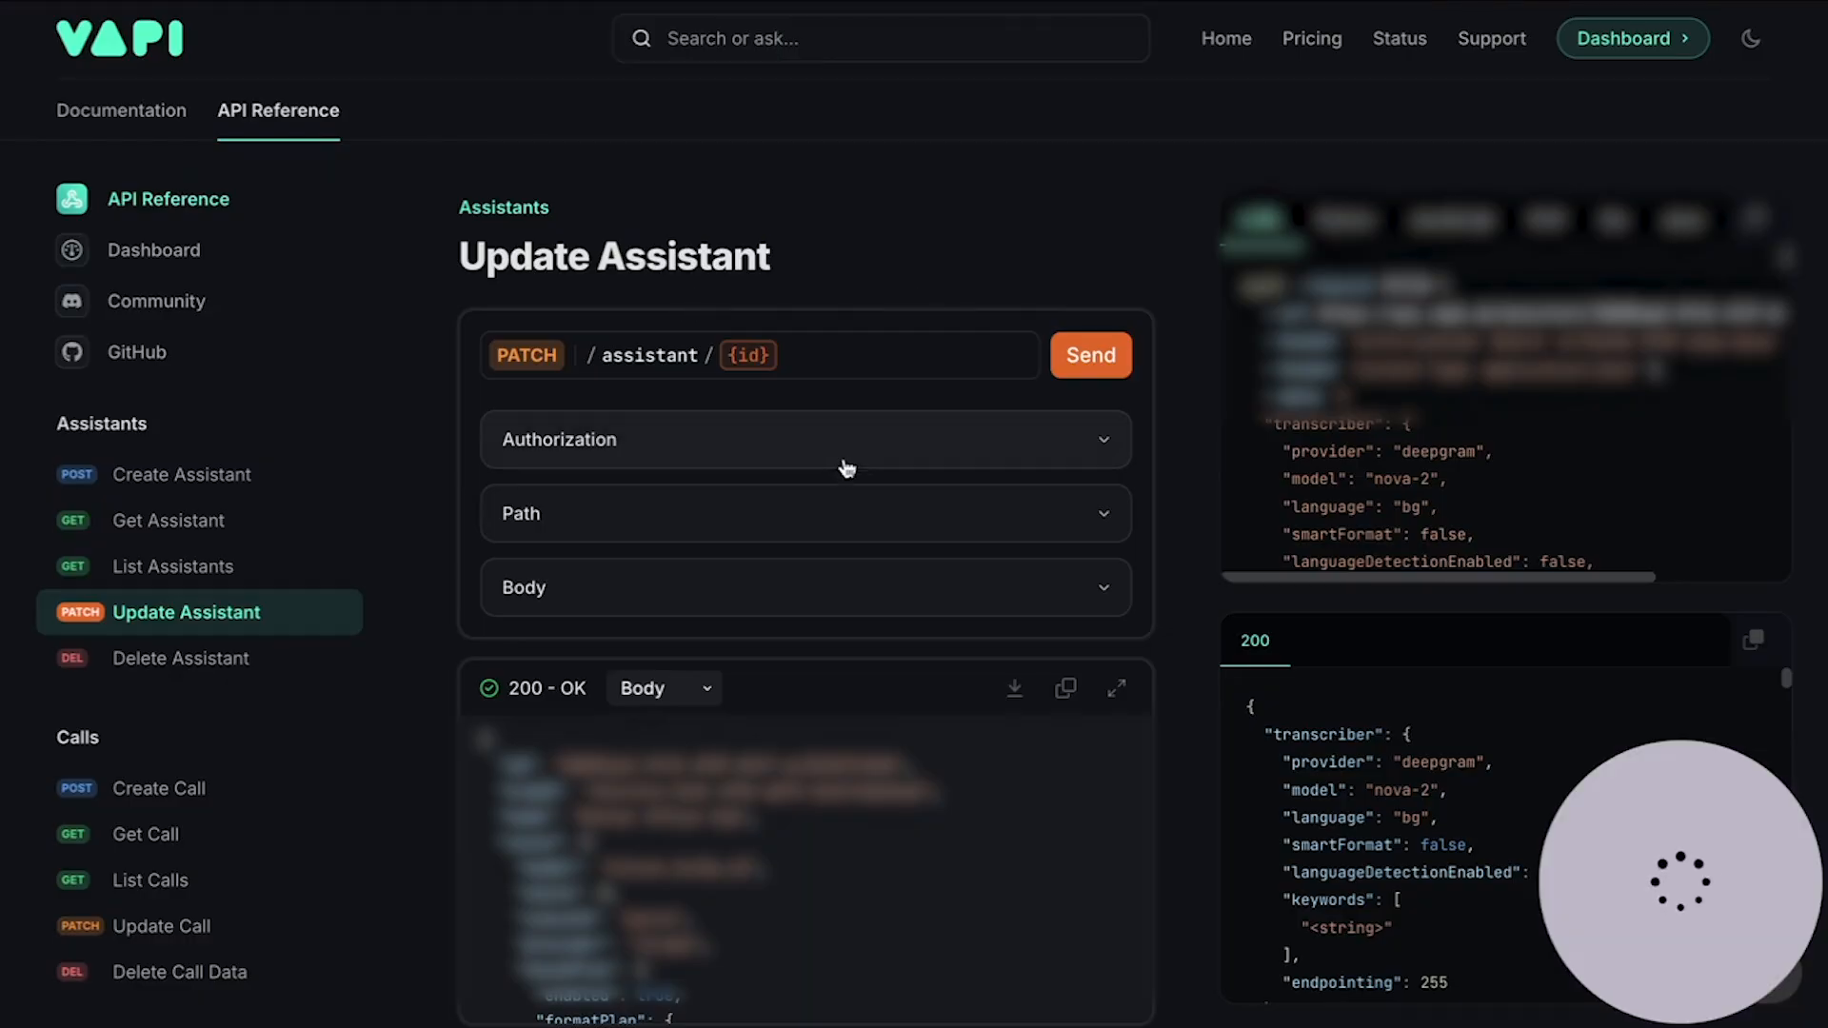
Step: Expand the Update Assistant Body fields, then move to the general Vapi documentation
left_click(744, 598)
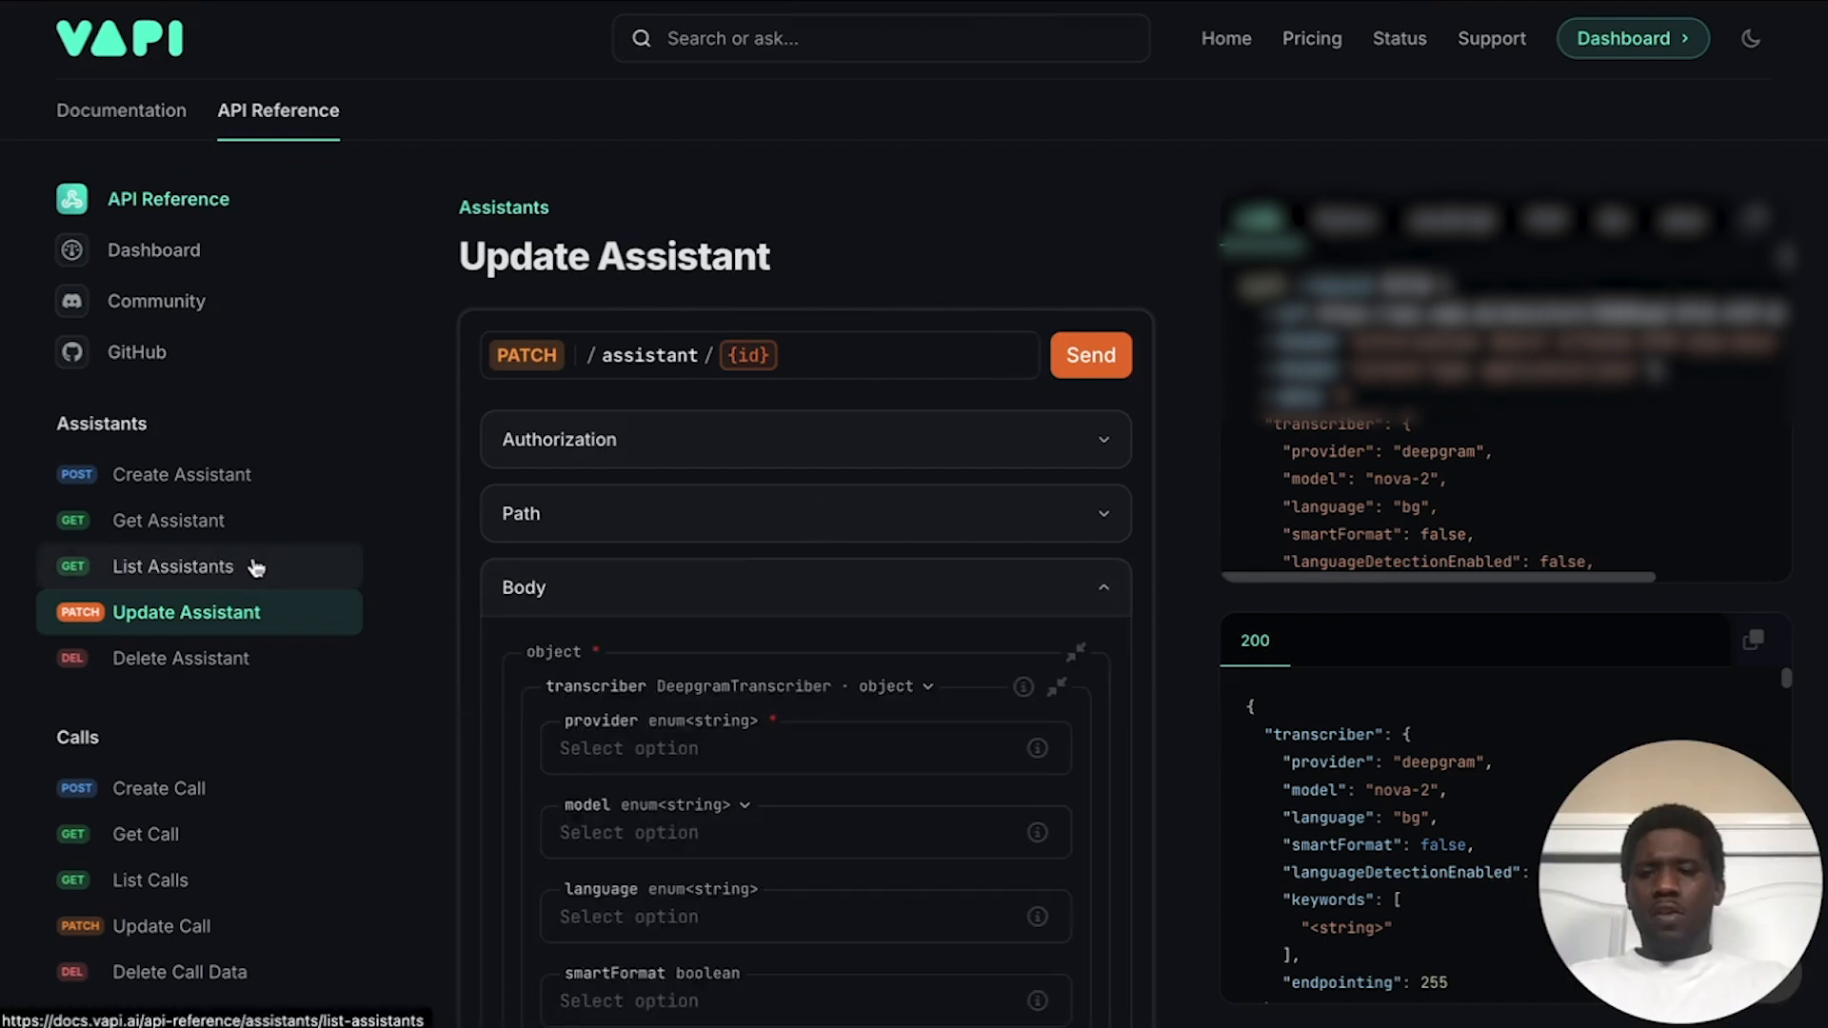
left_click(116, 120)
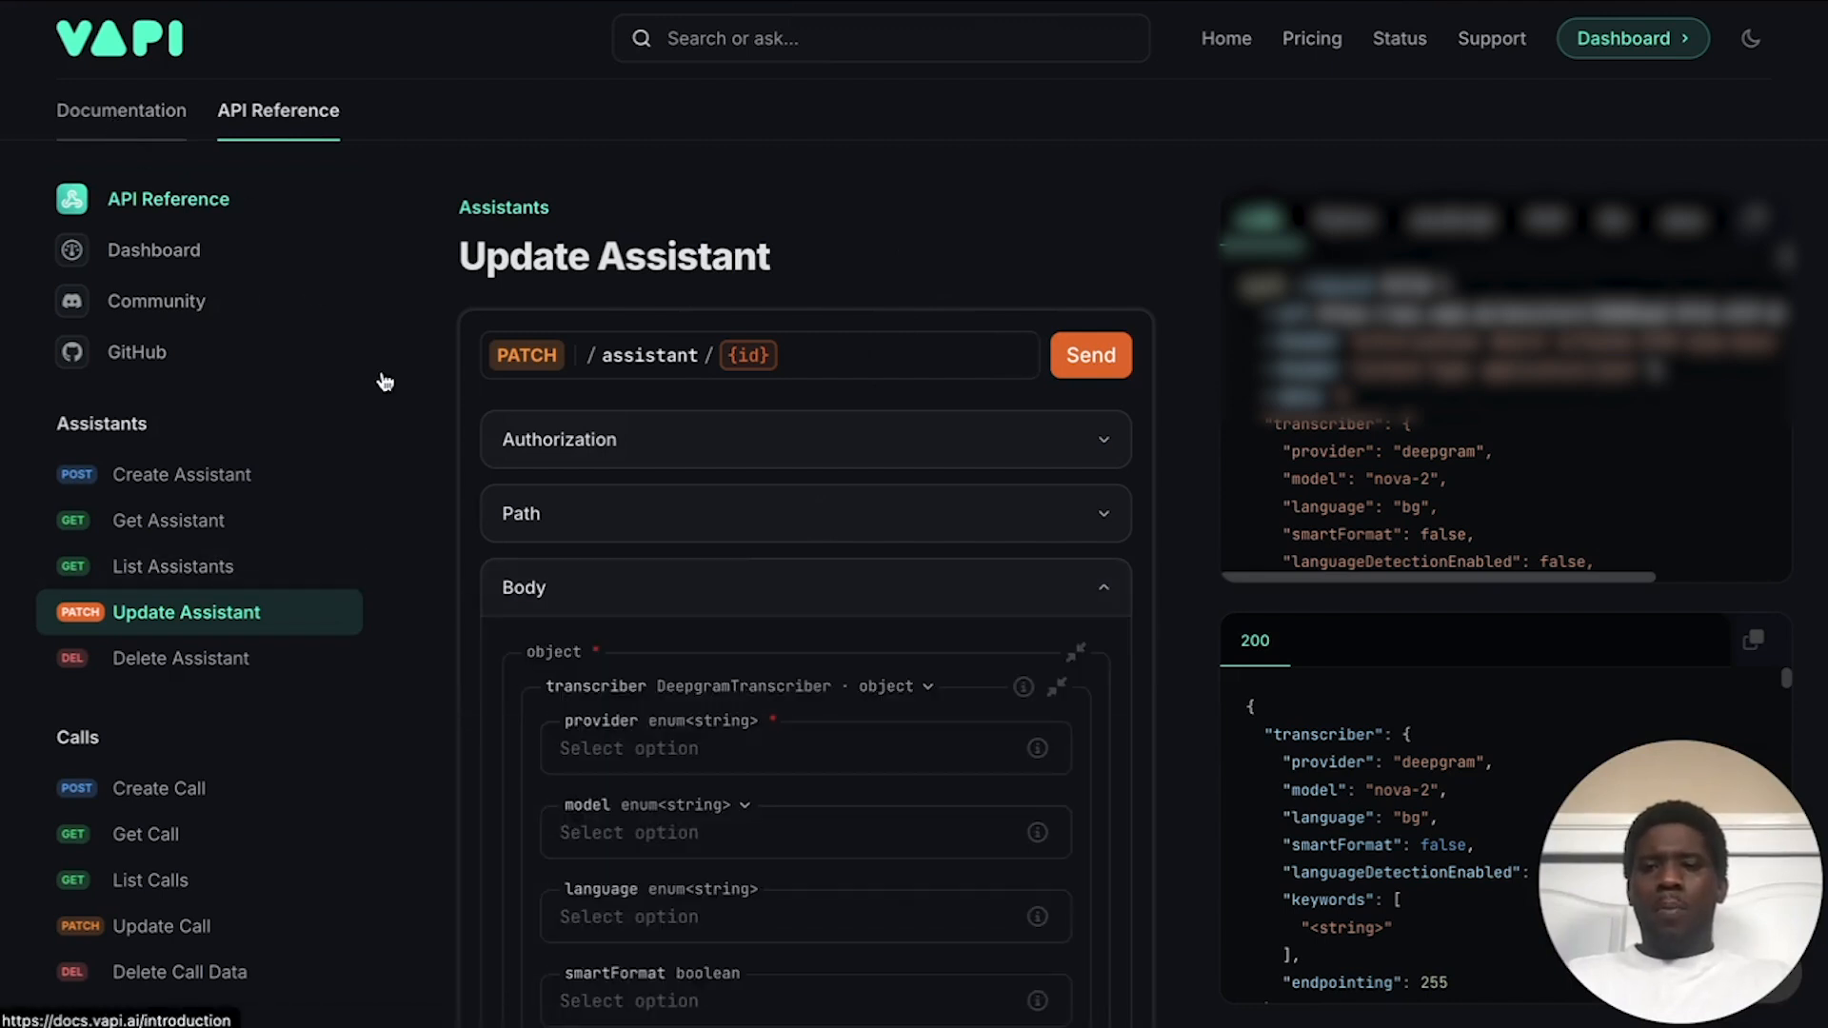
scroll(657, 538, "down", 10)
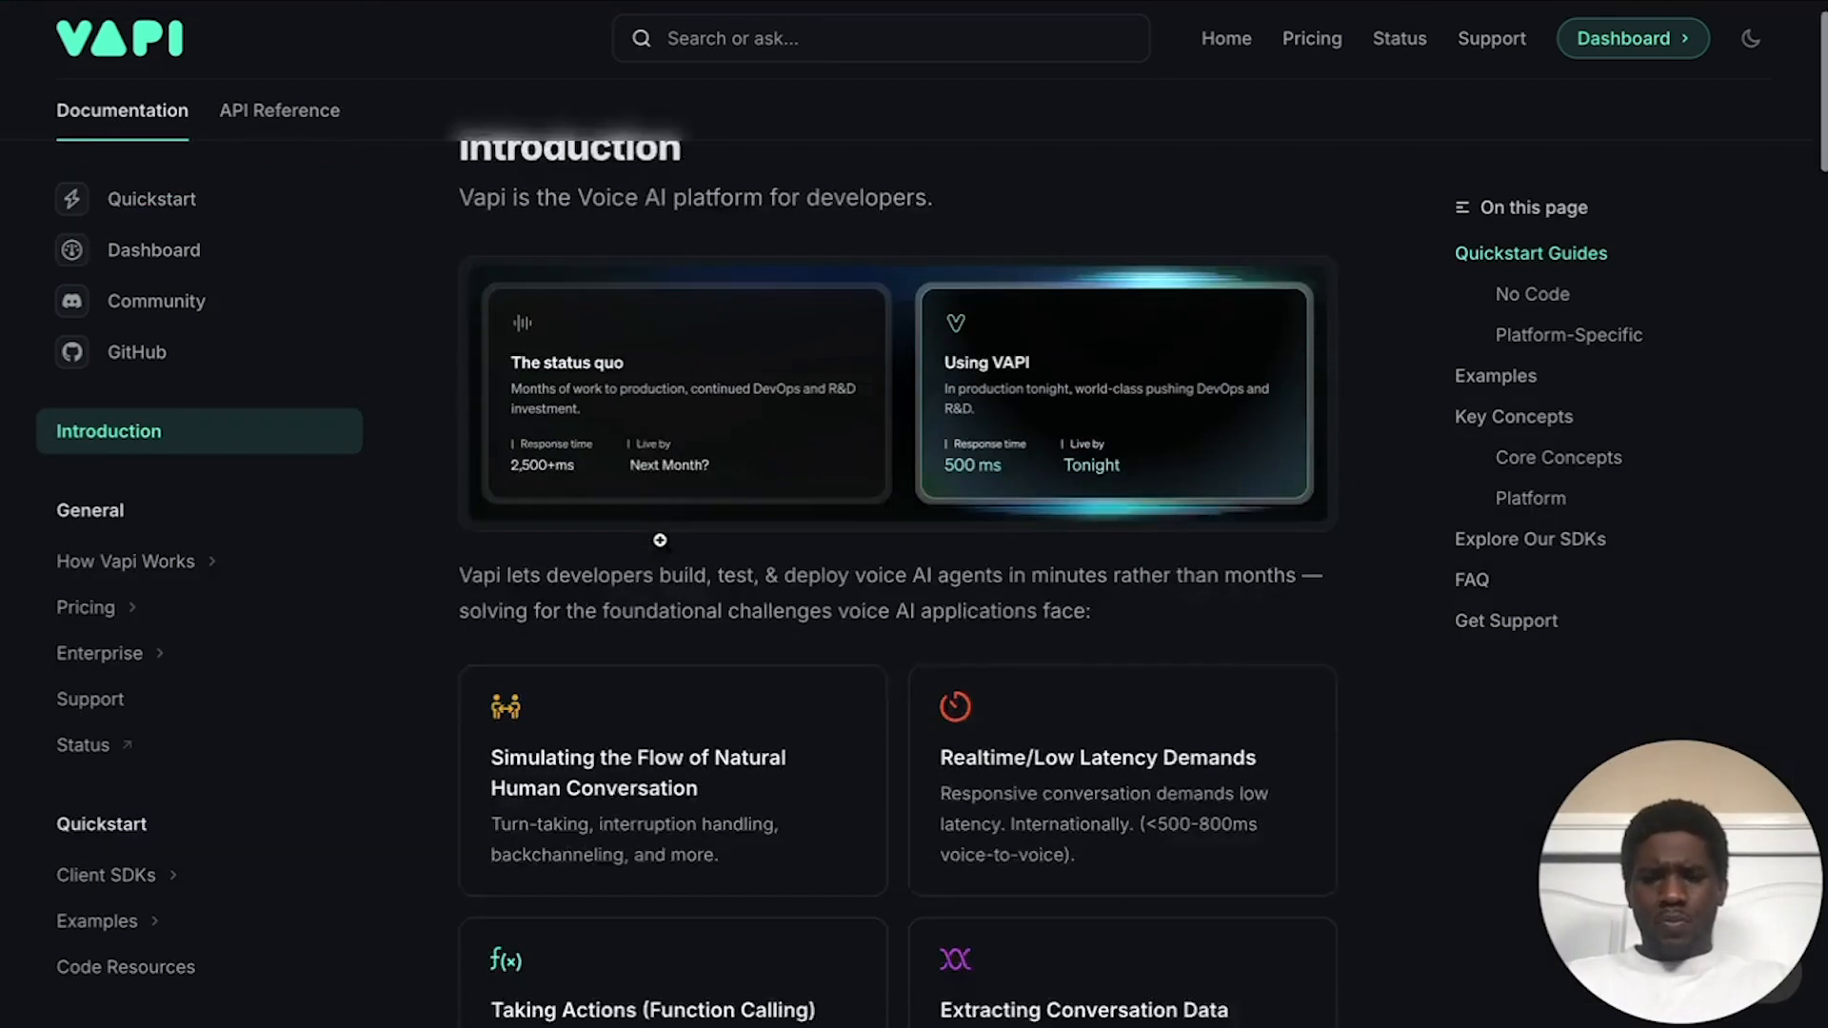
scroll(661, 544, "down", 5)
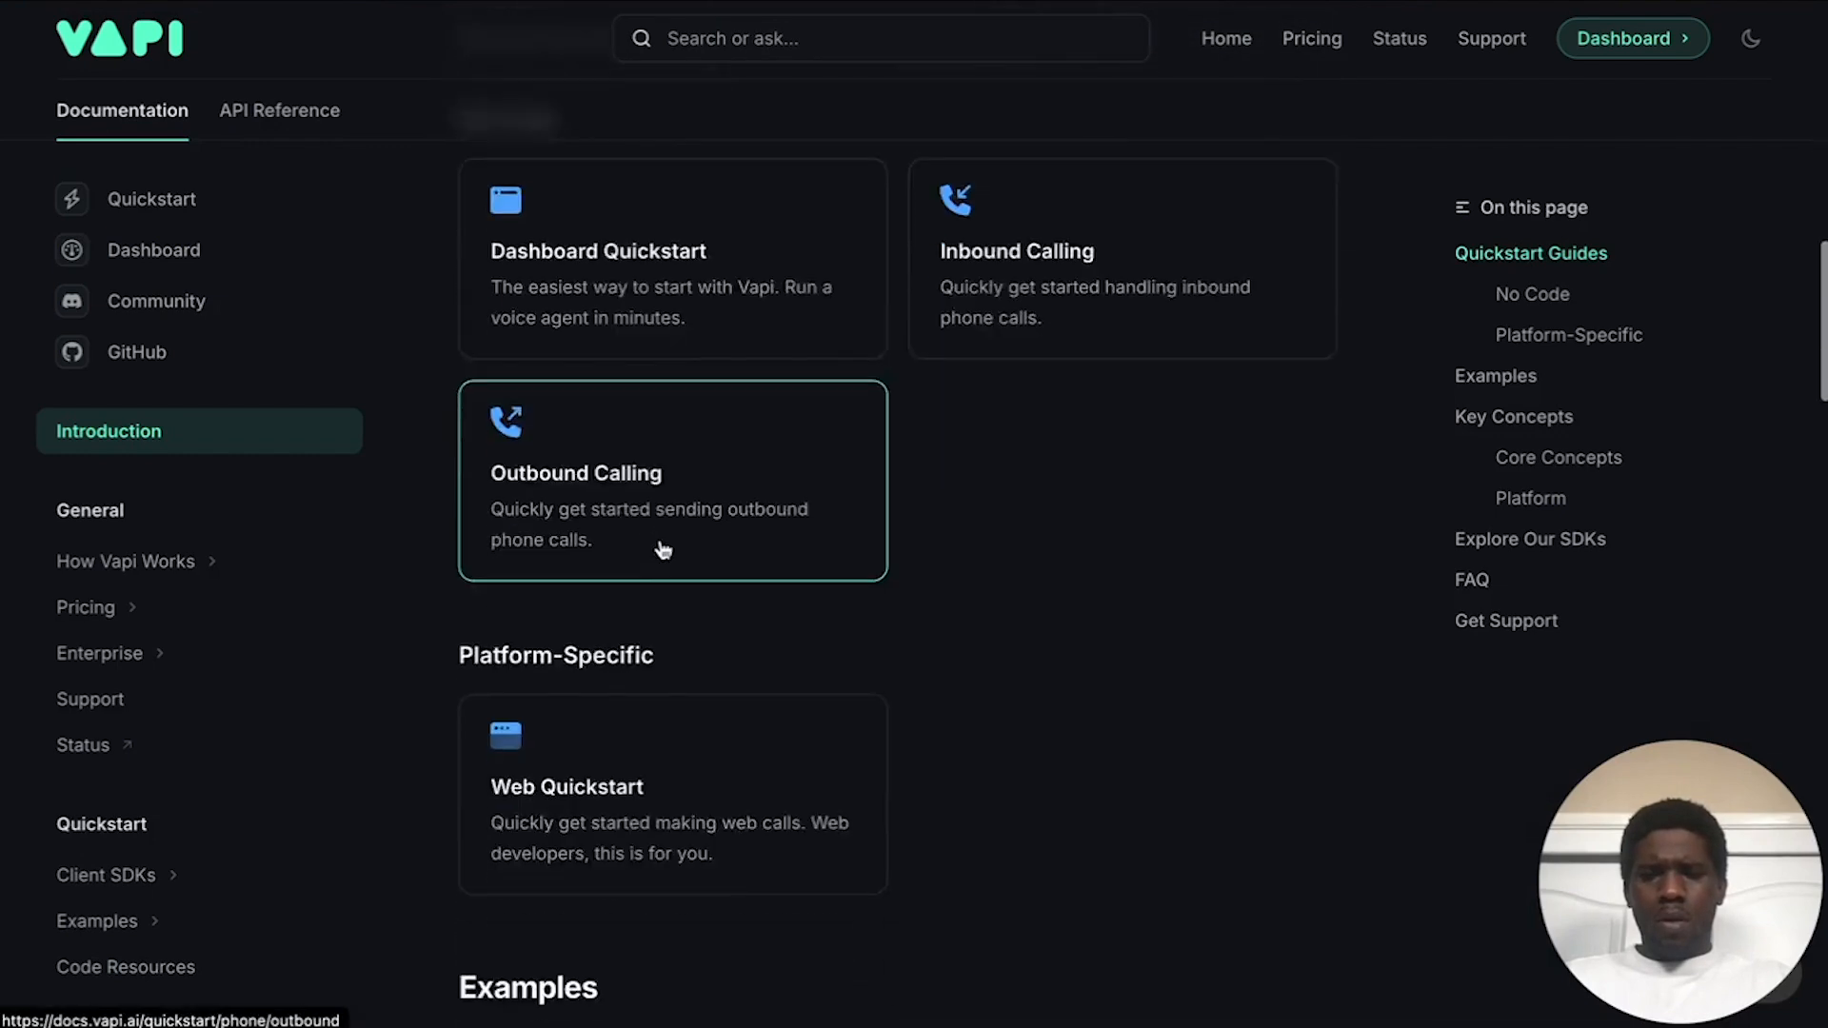
scroll(661, 543, "up", 2)
scroll(257, 523, "down", 1)
scroll(248, 526, "down", 7)
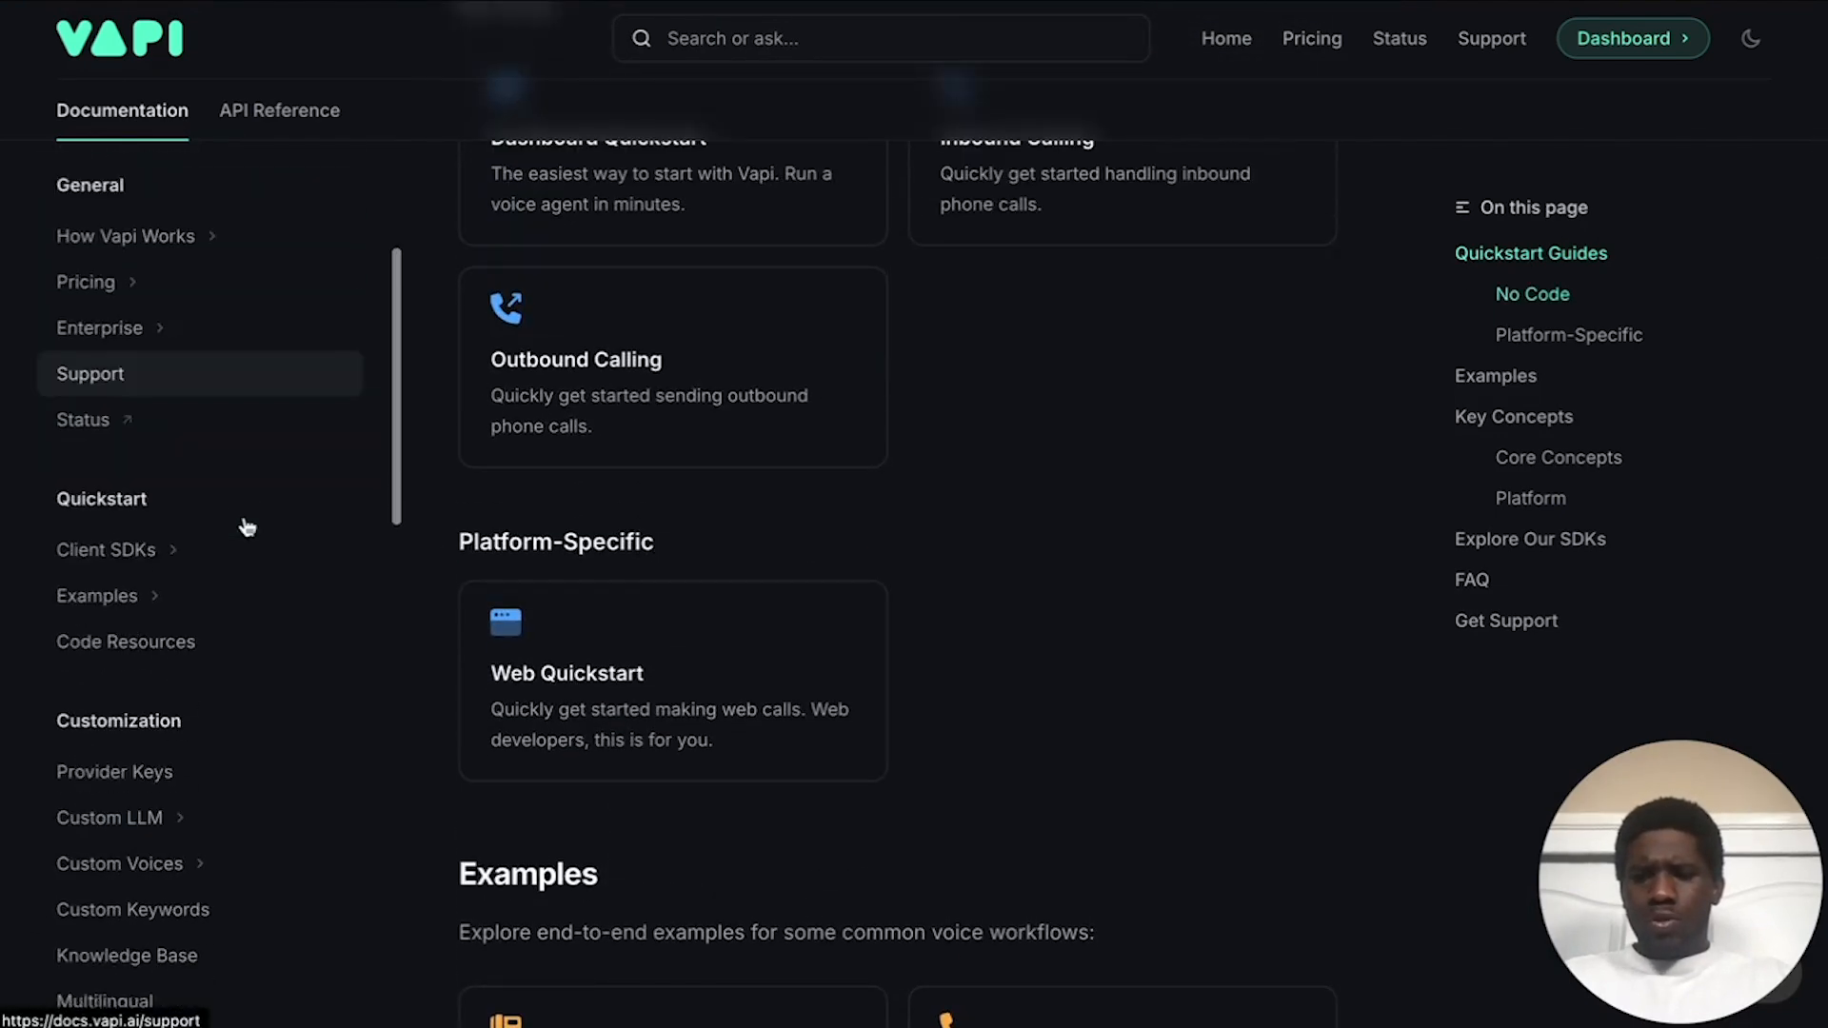
scroll(103, 810, "down", 1)
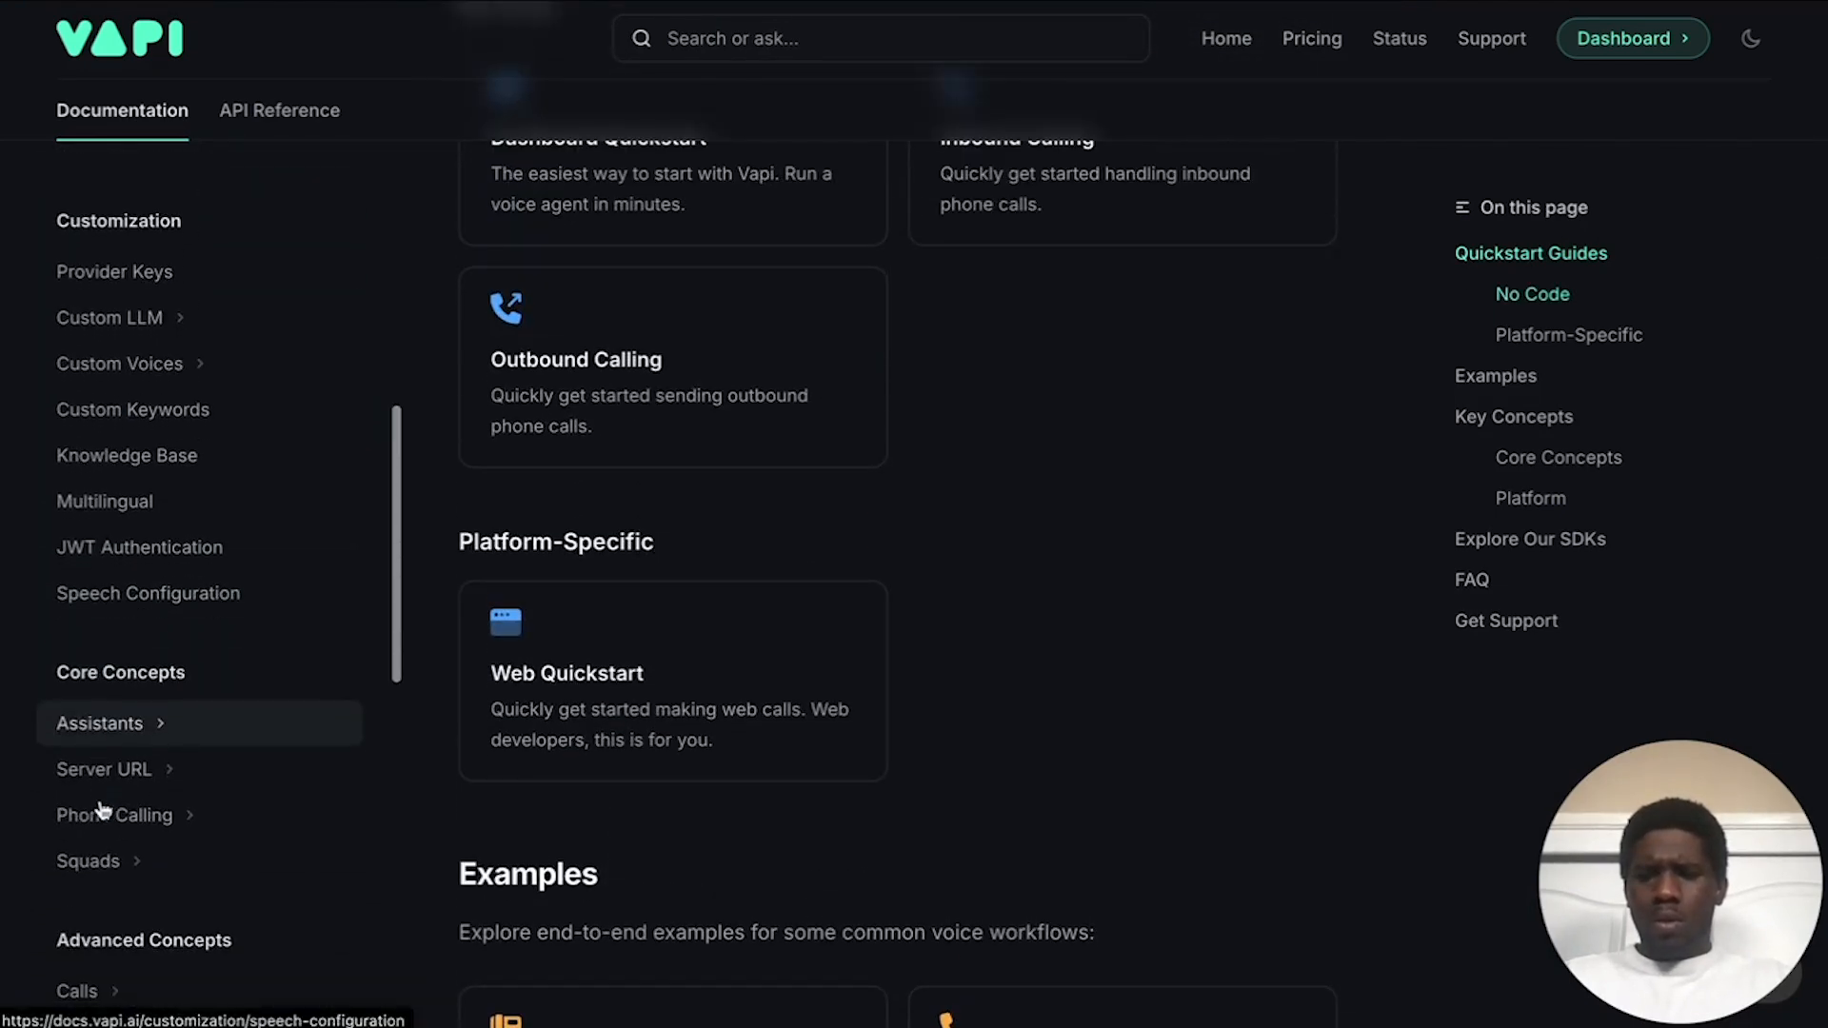
Step: Open Assistants > Dynamic Variables and bring up the assistantId/variableValues JSON template
left_click(142, 722)
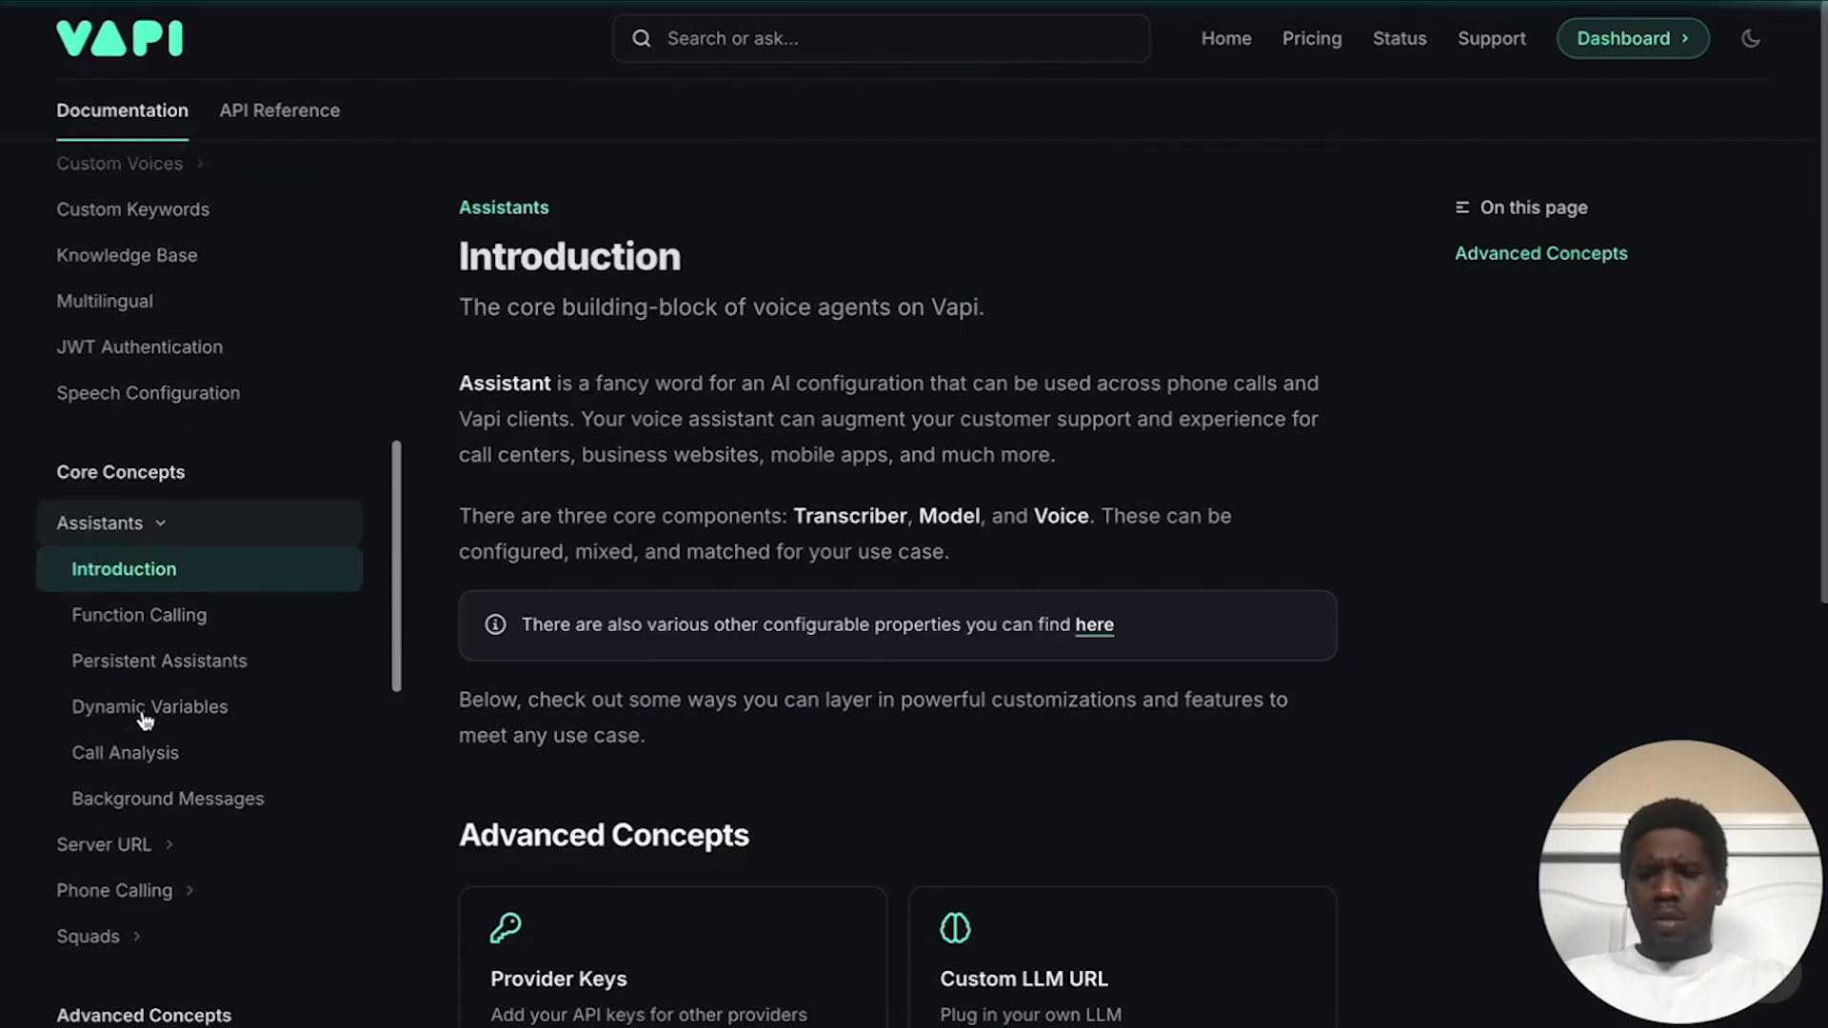
left_click(157, 702)
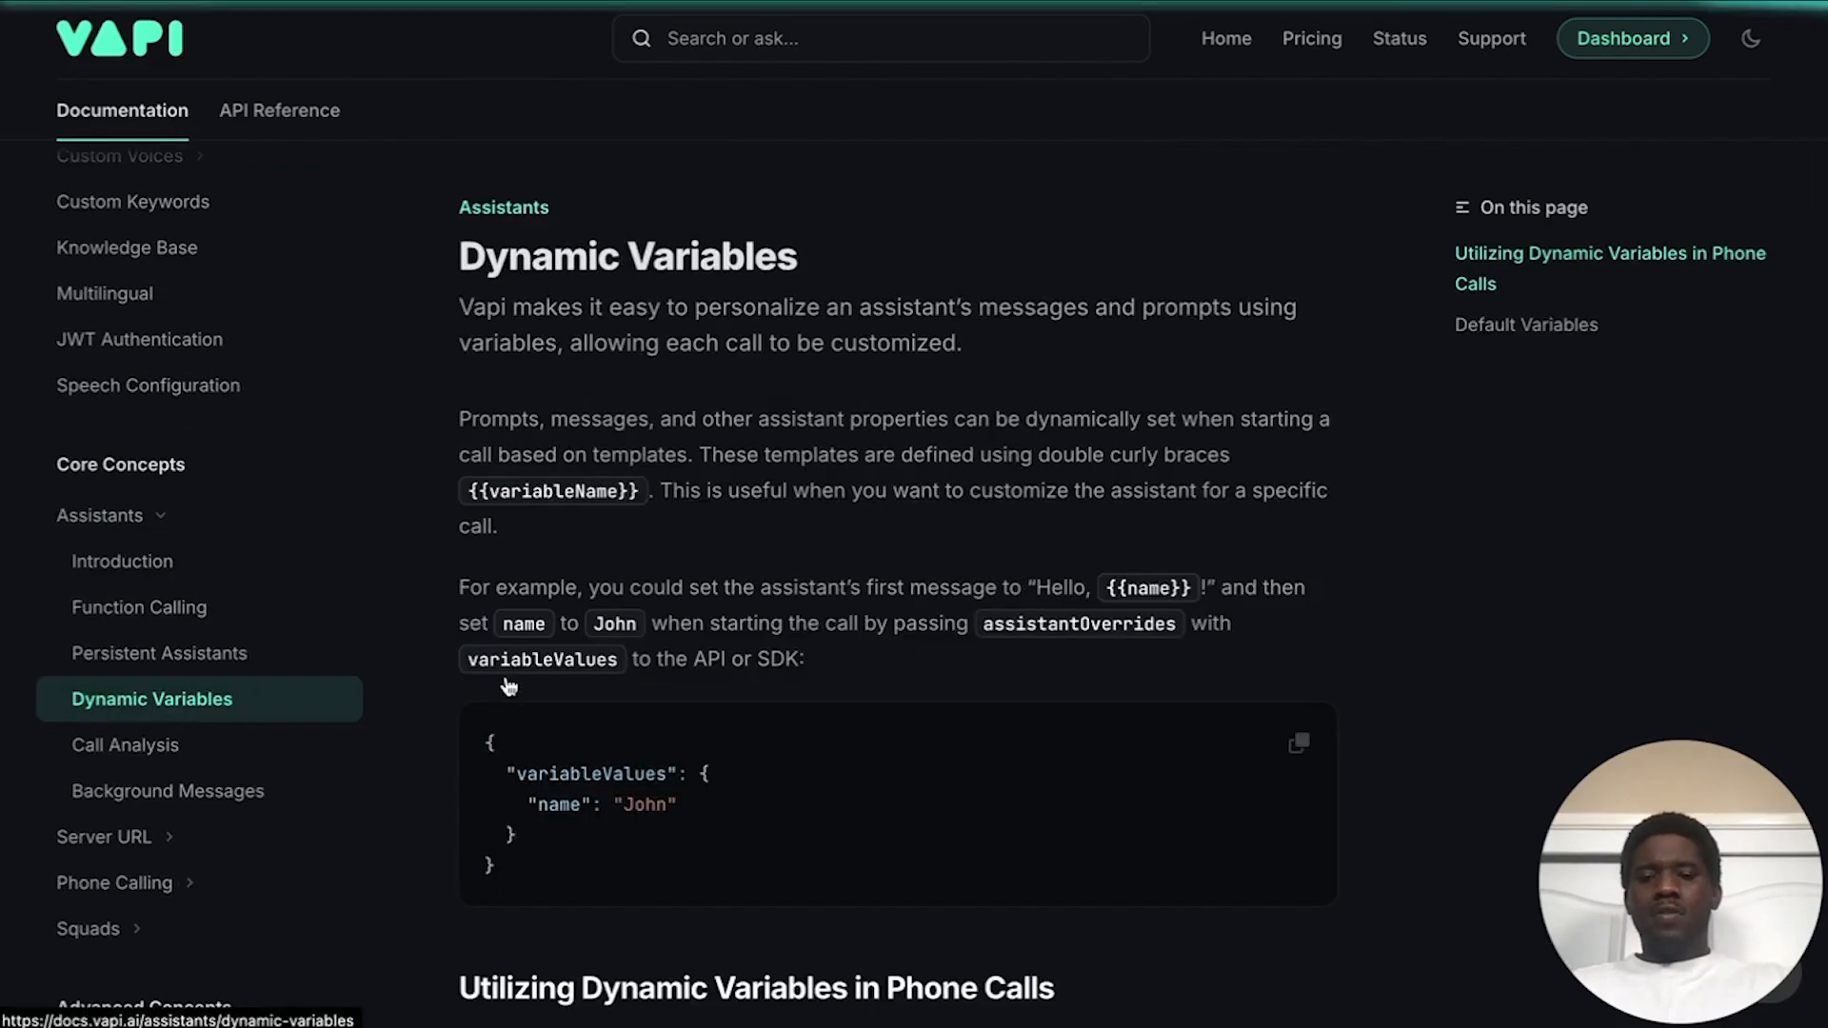
scroll(659, 640, "down", 10)
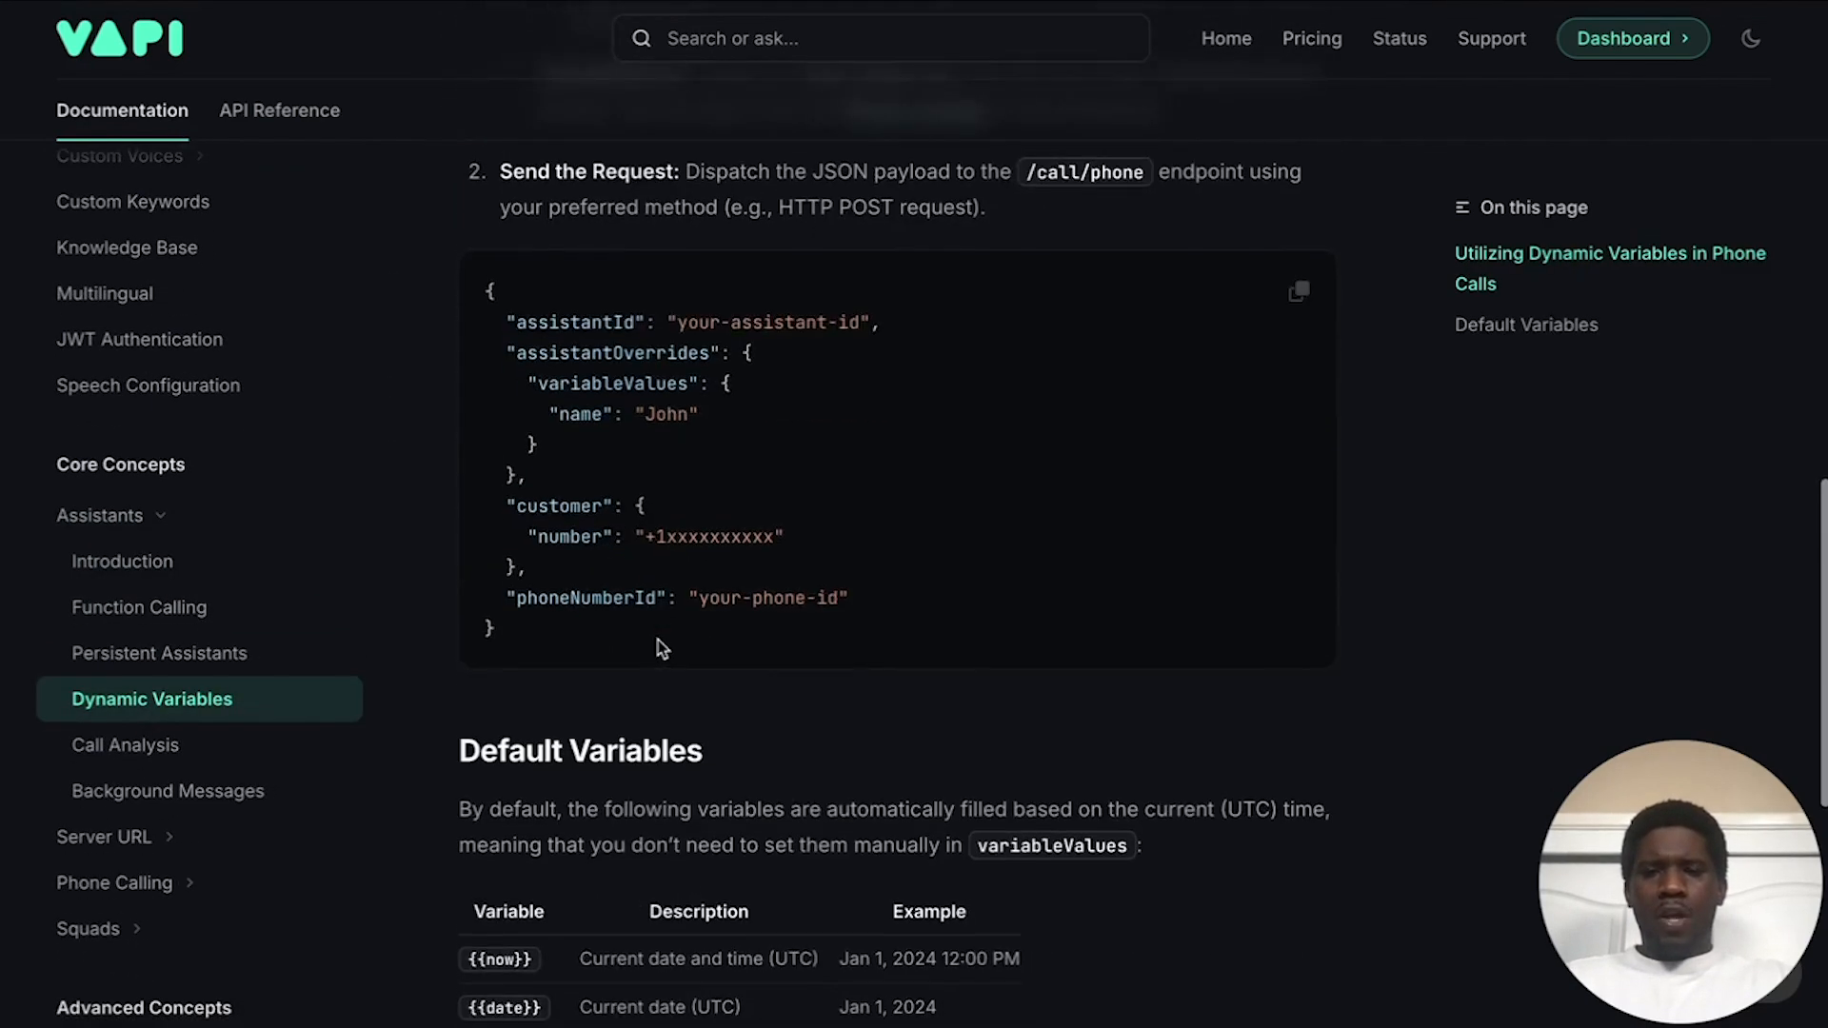
scroll(659, 639, "up", 1)
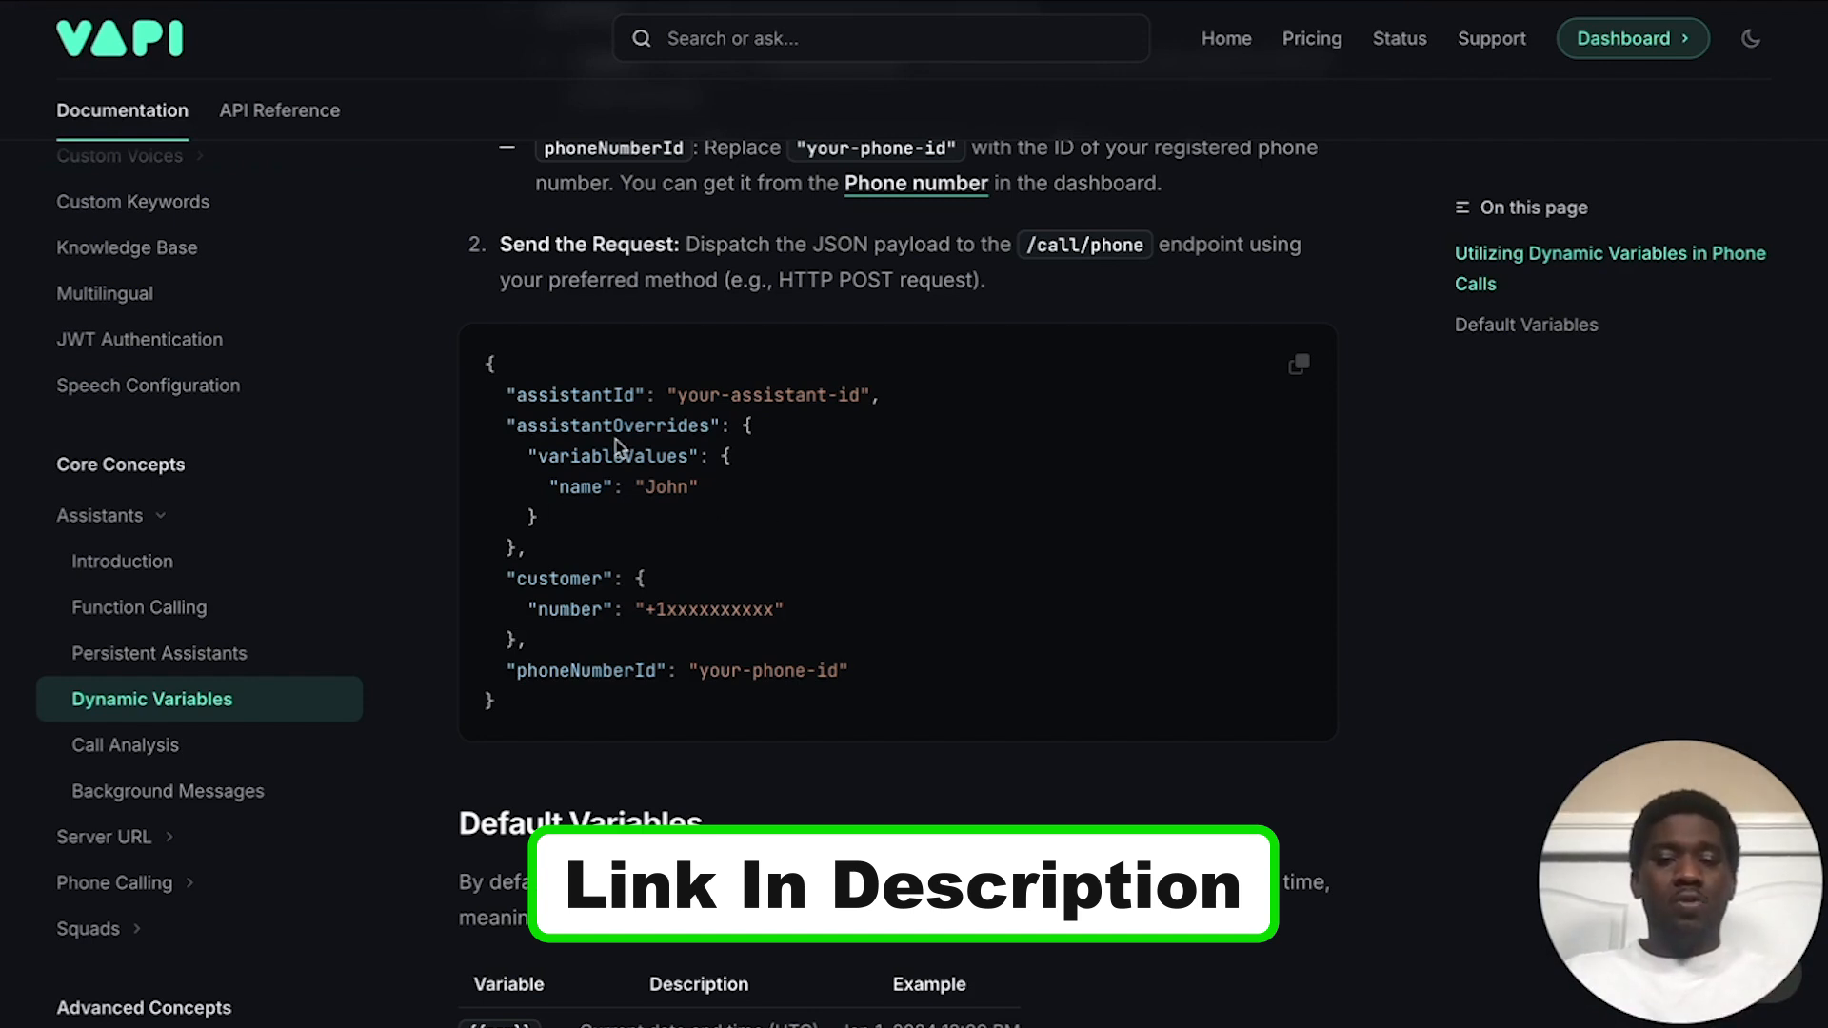
right_click(705, 499)
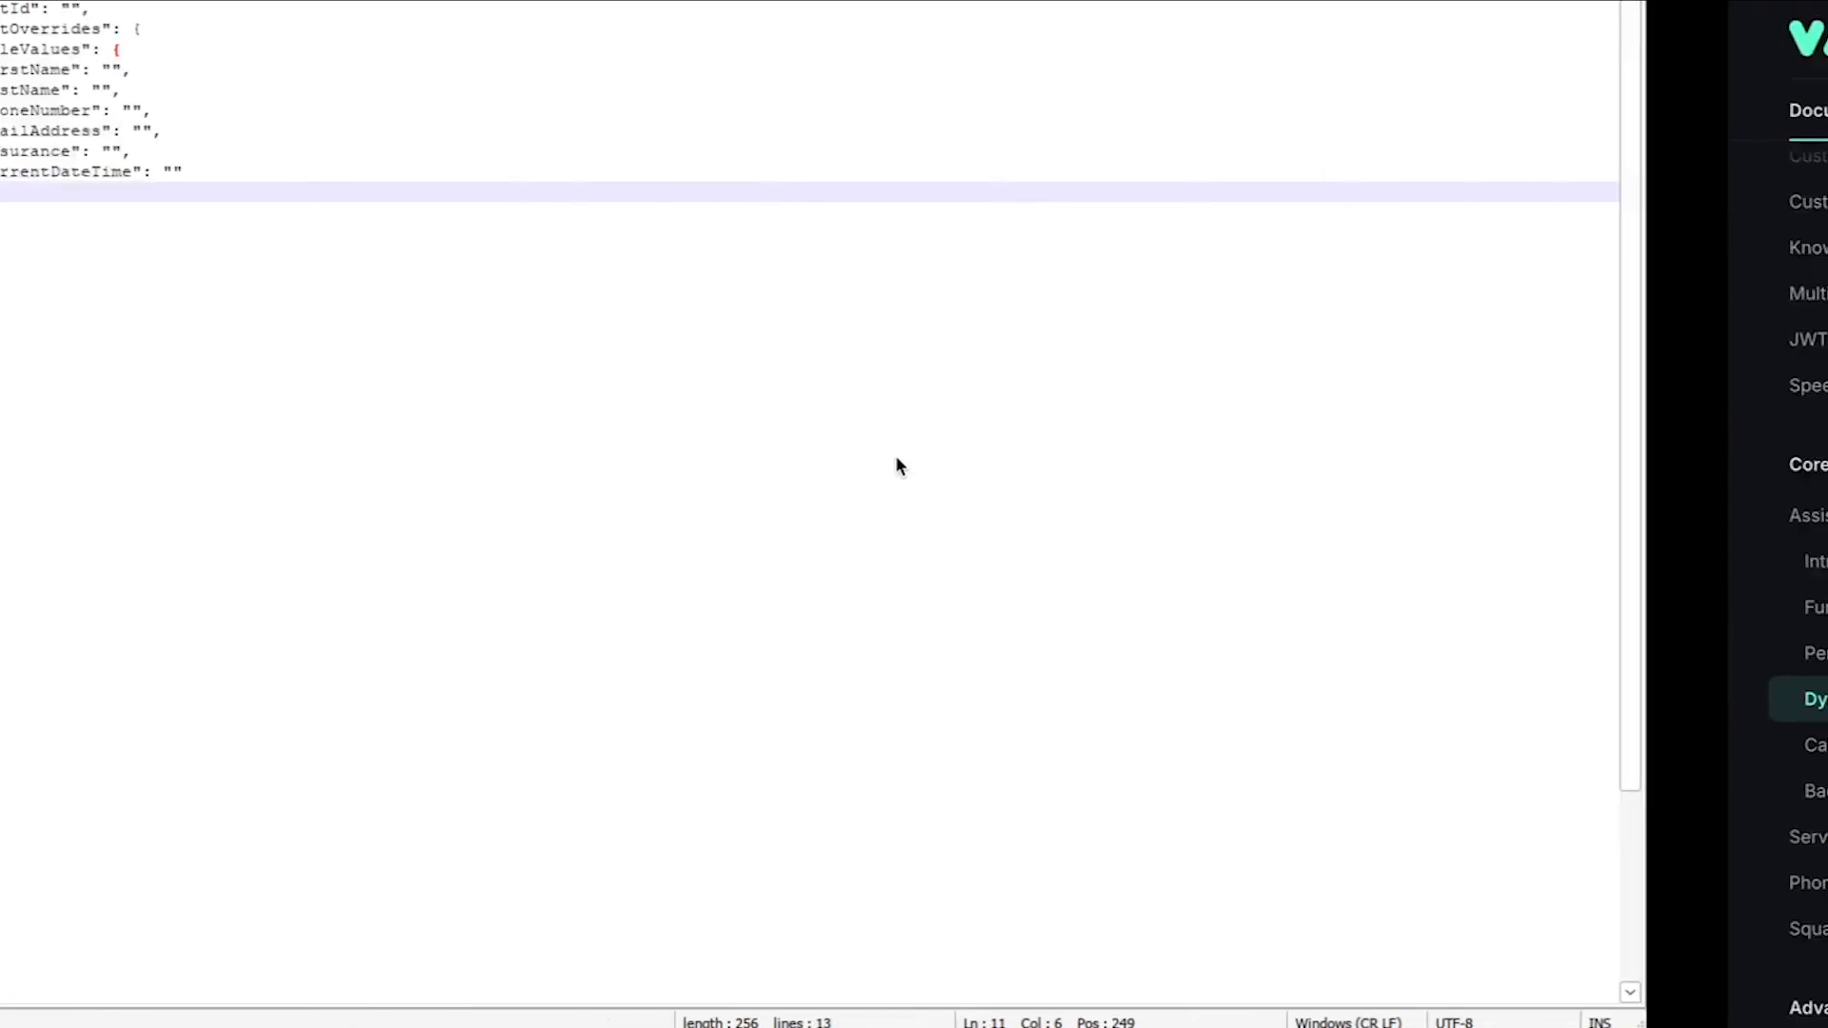
left_click(546, 478)
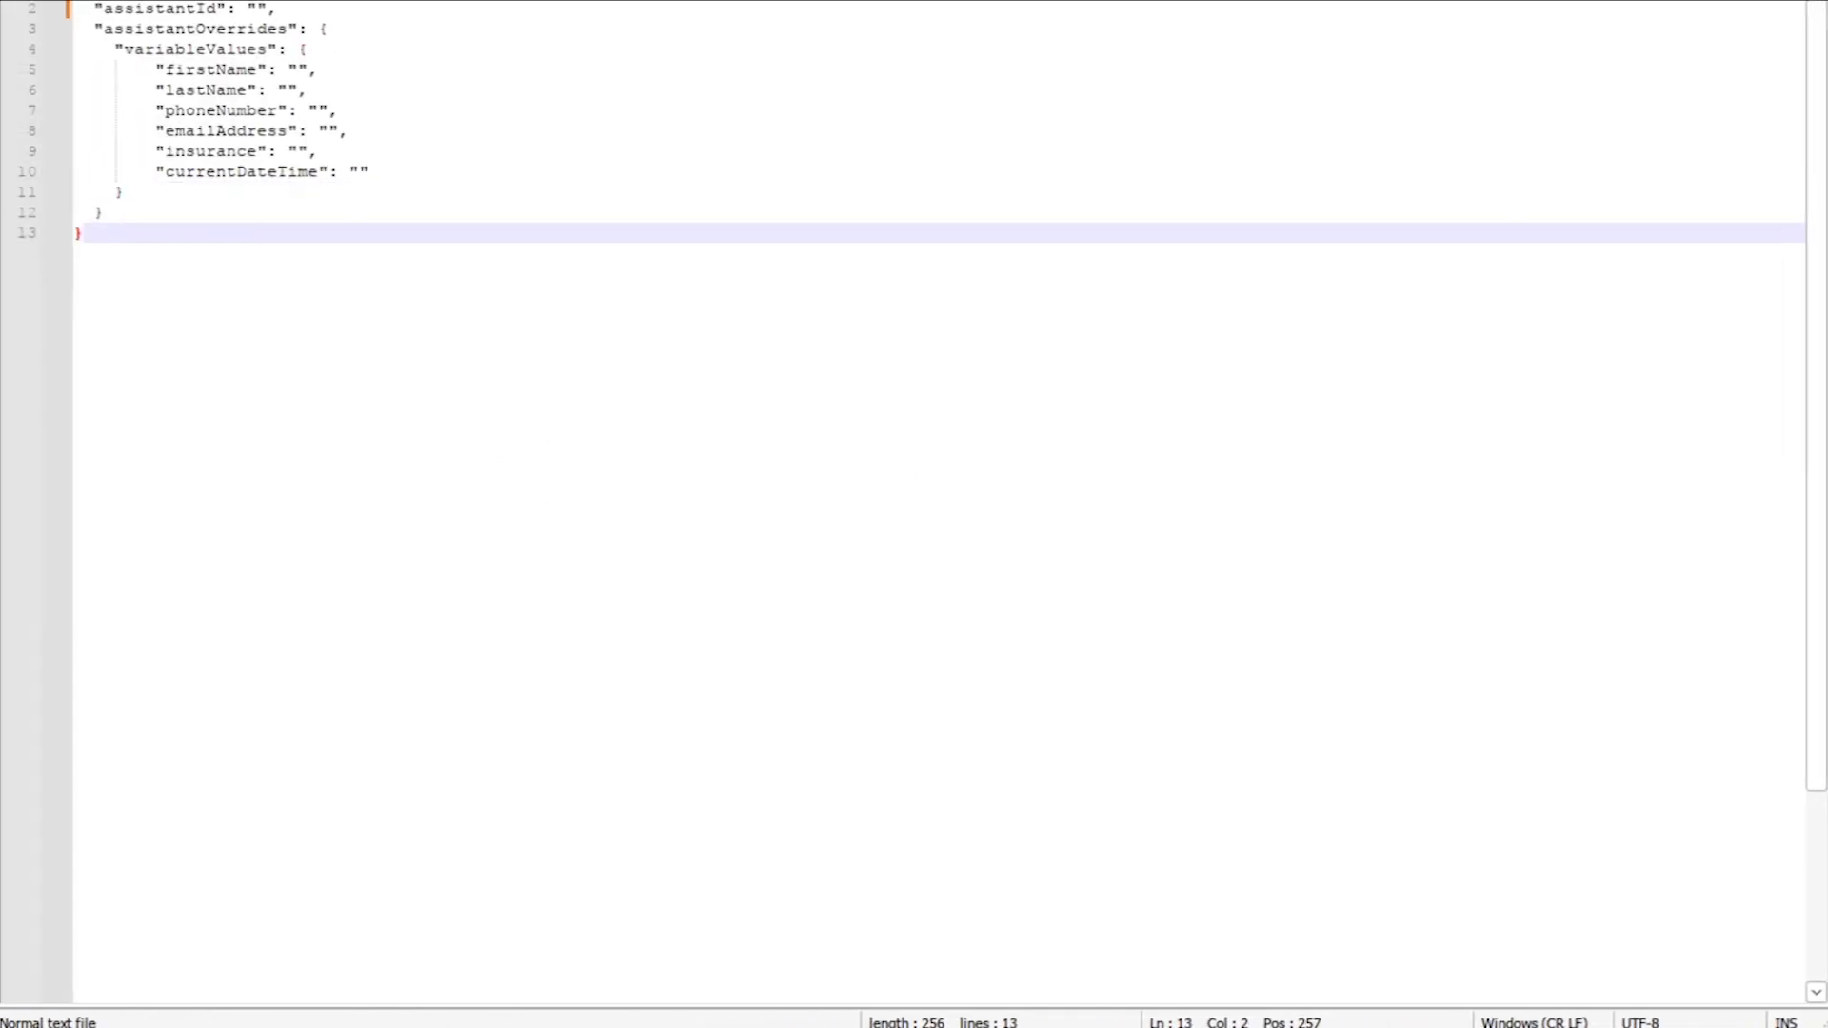
Step: Paste the assistant's ID into the empty assistantId value and select the whole JSON
left_click(258, 9)
type("58885aa2-0f45-490f-b547-ac28680f60d0")
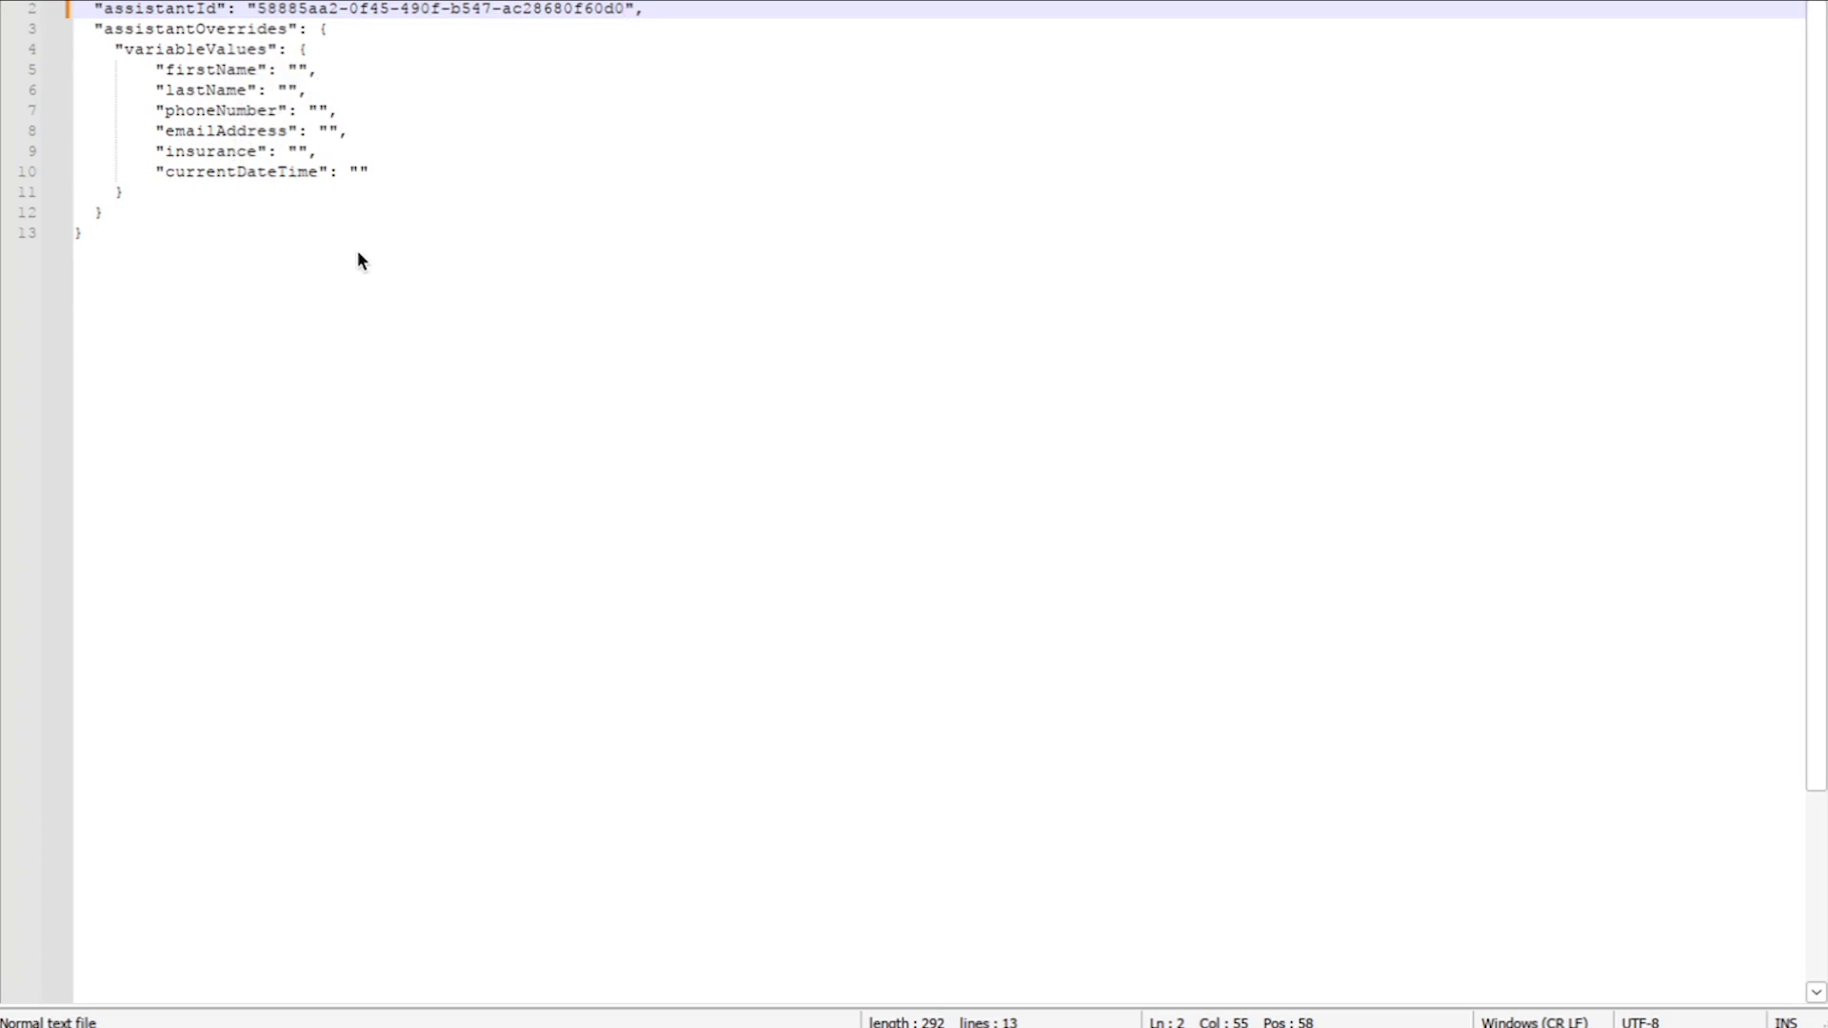
key("ctrl+a")
key("ctrl+c")
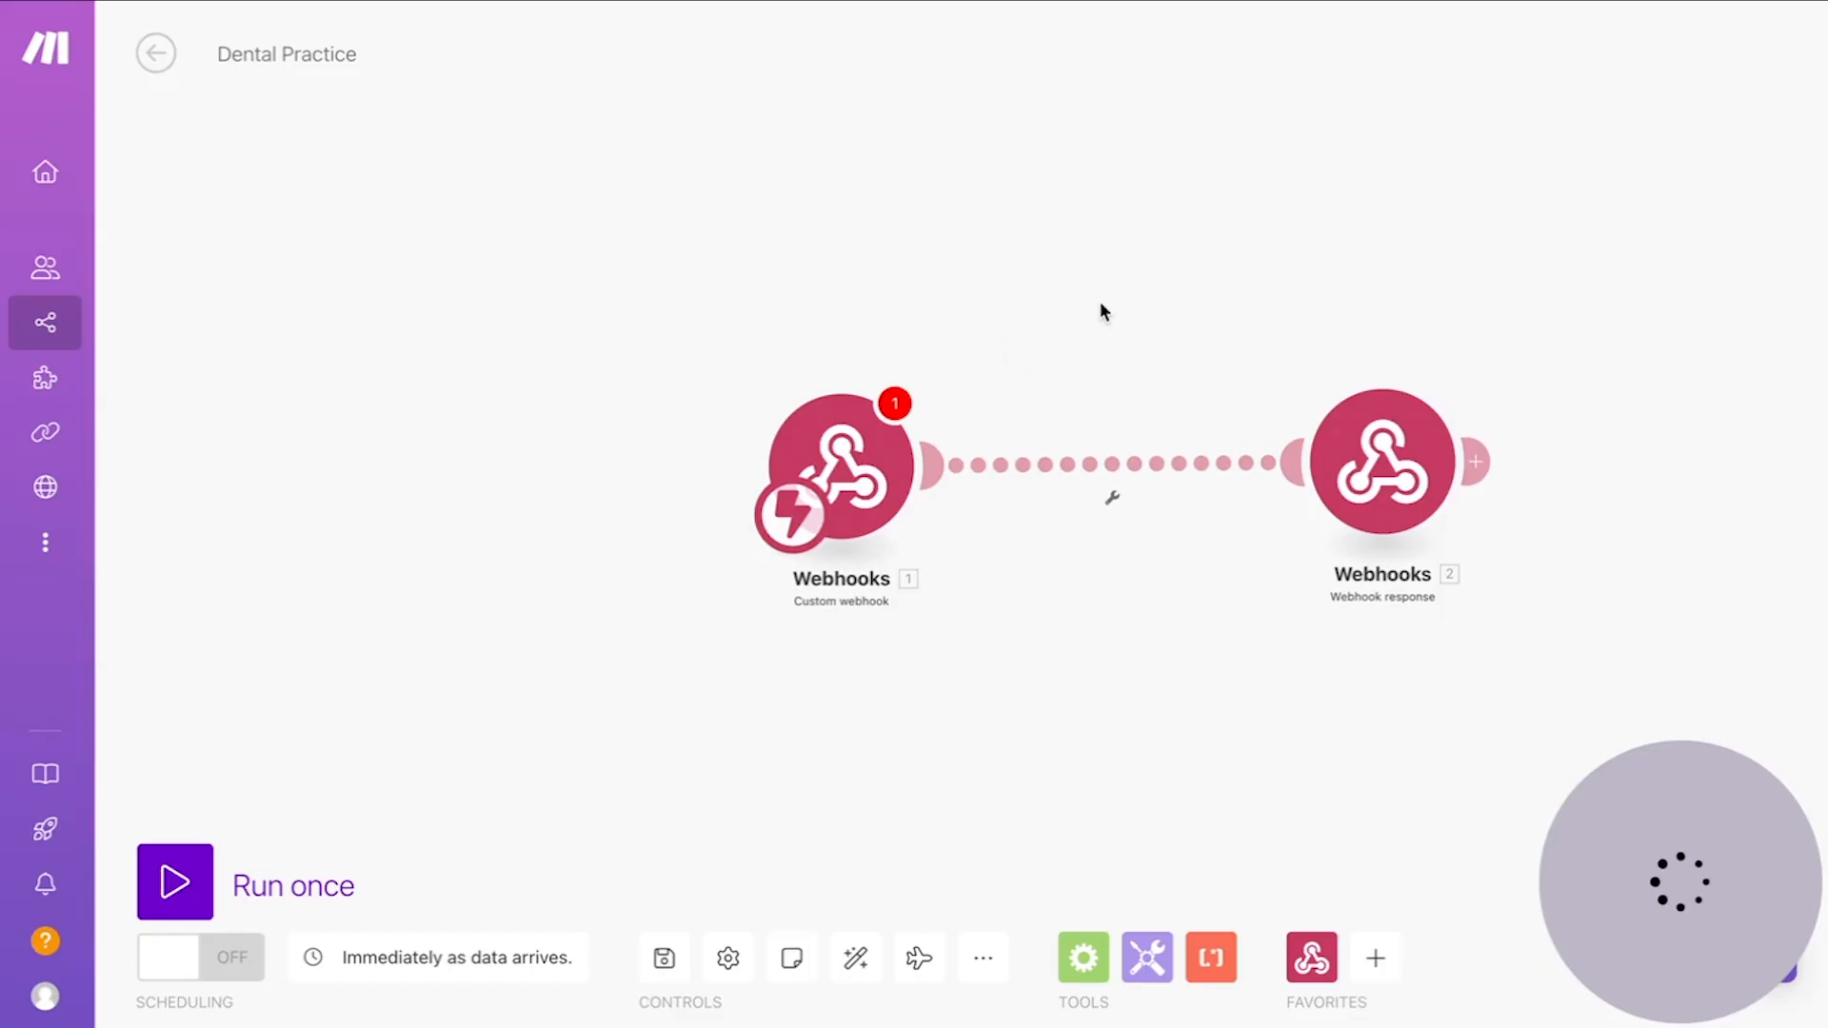
Step: Paste the JSON template into the Webhook response module's Body
left_click(1257, 476)
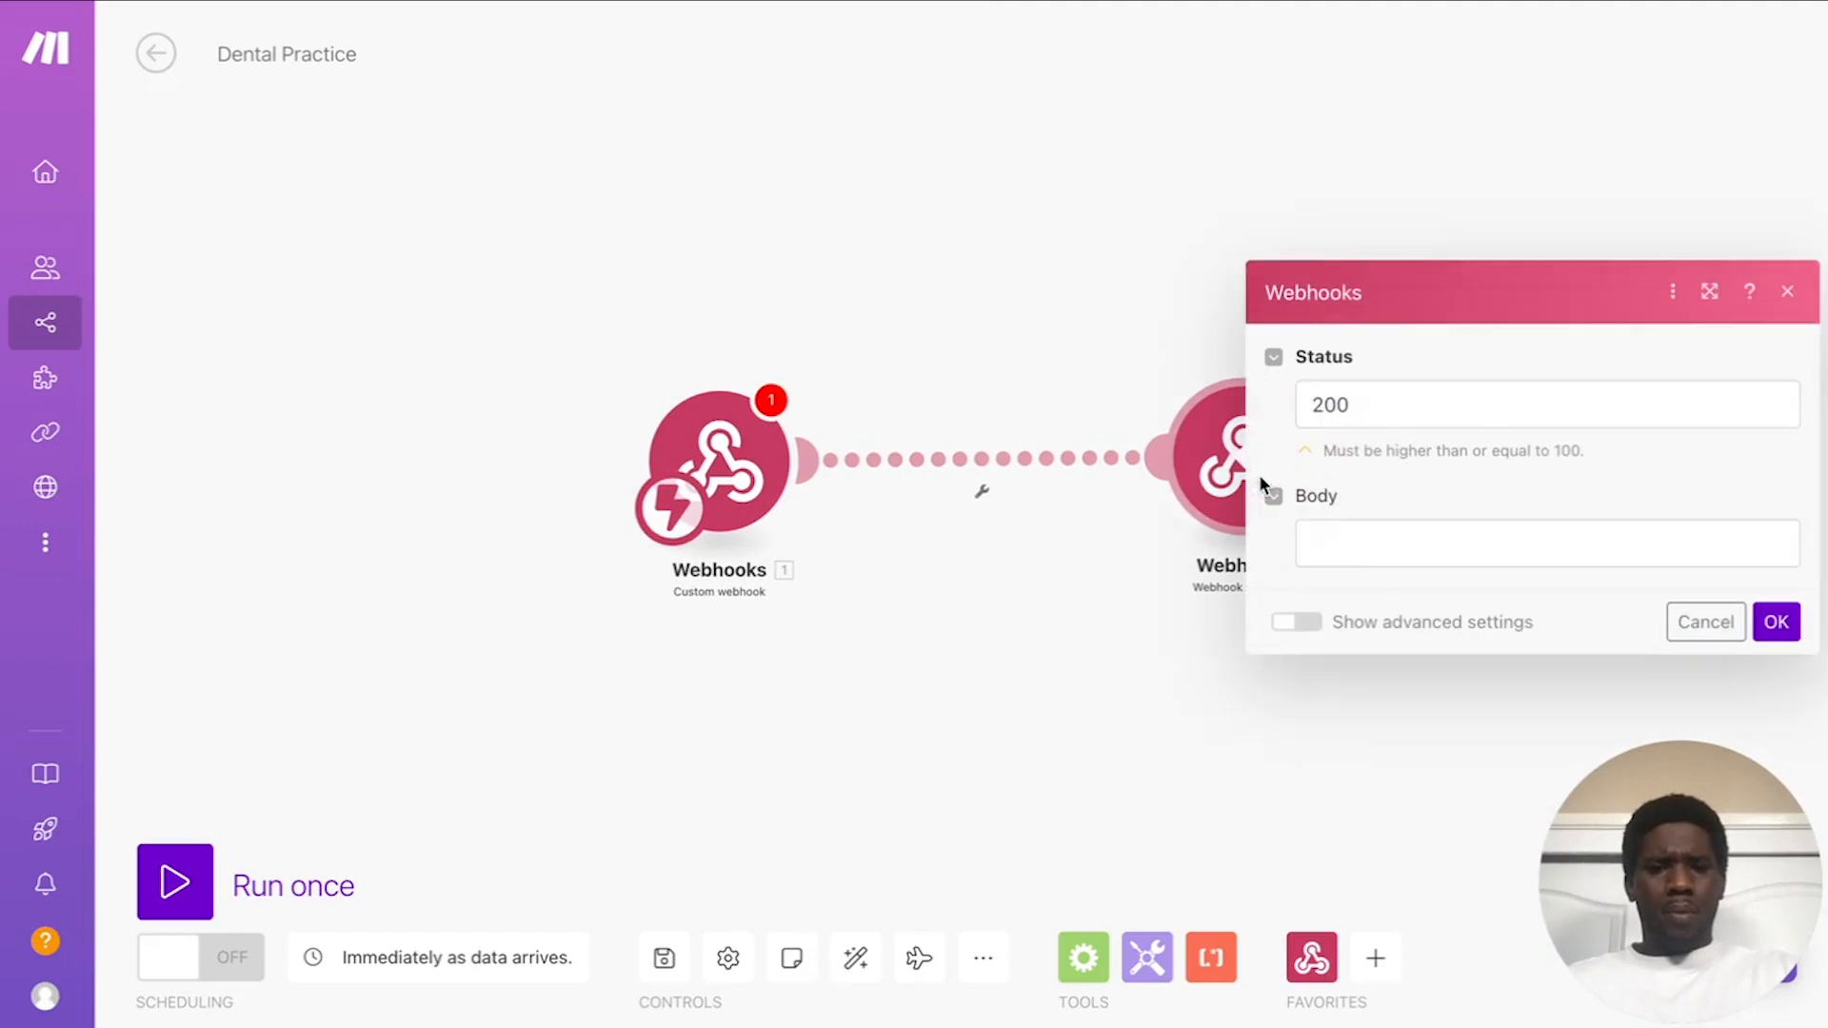
left_click(1366, 533)
key("ctrl+v")
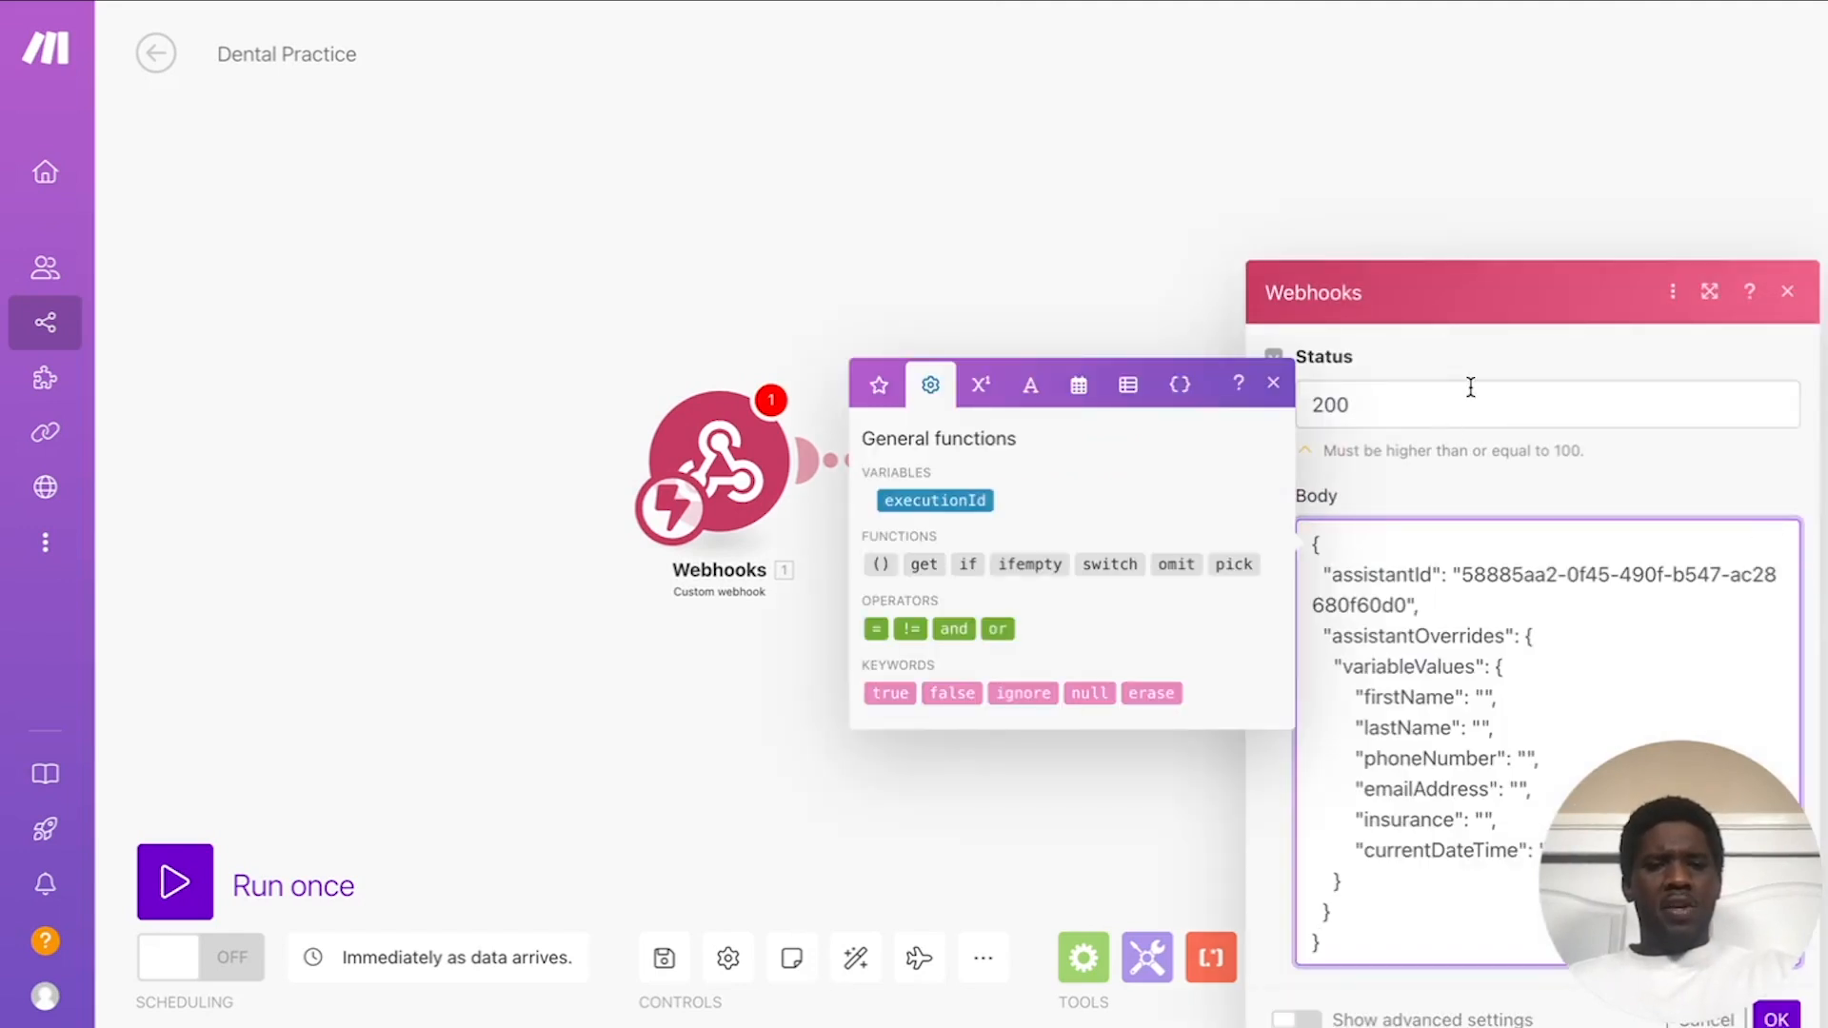
left_click(1484, 484)
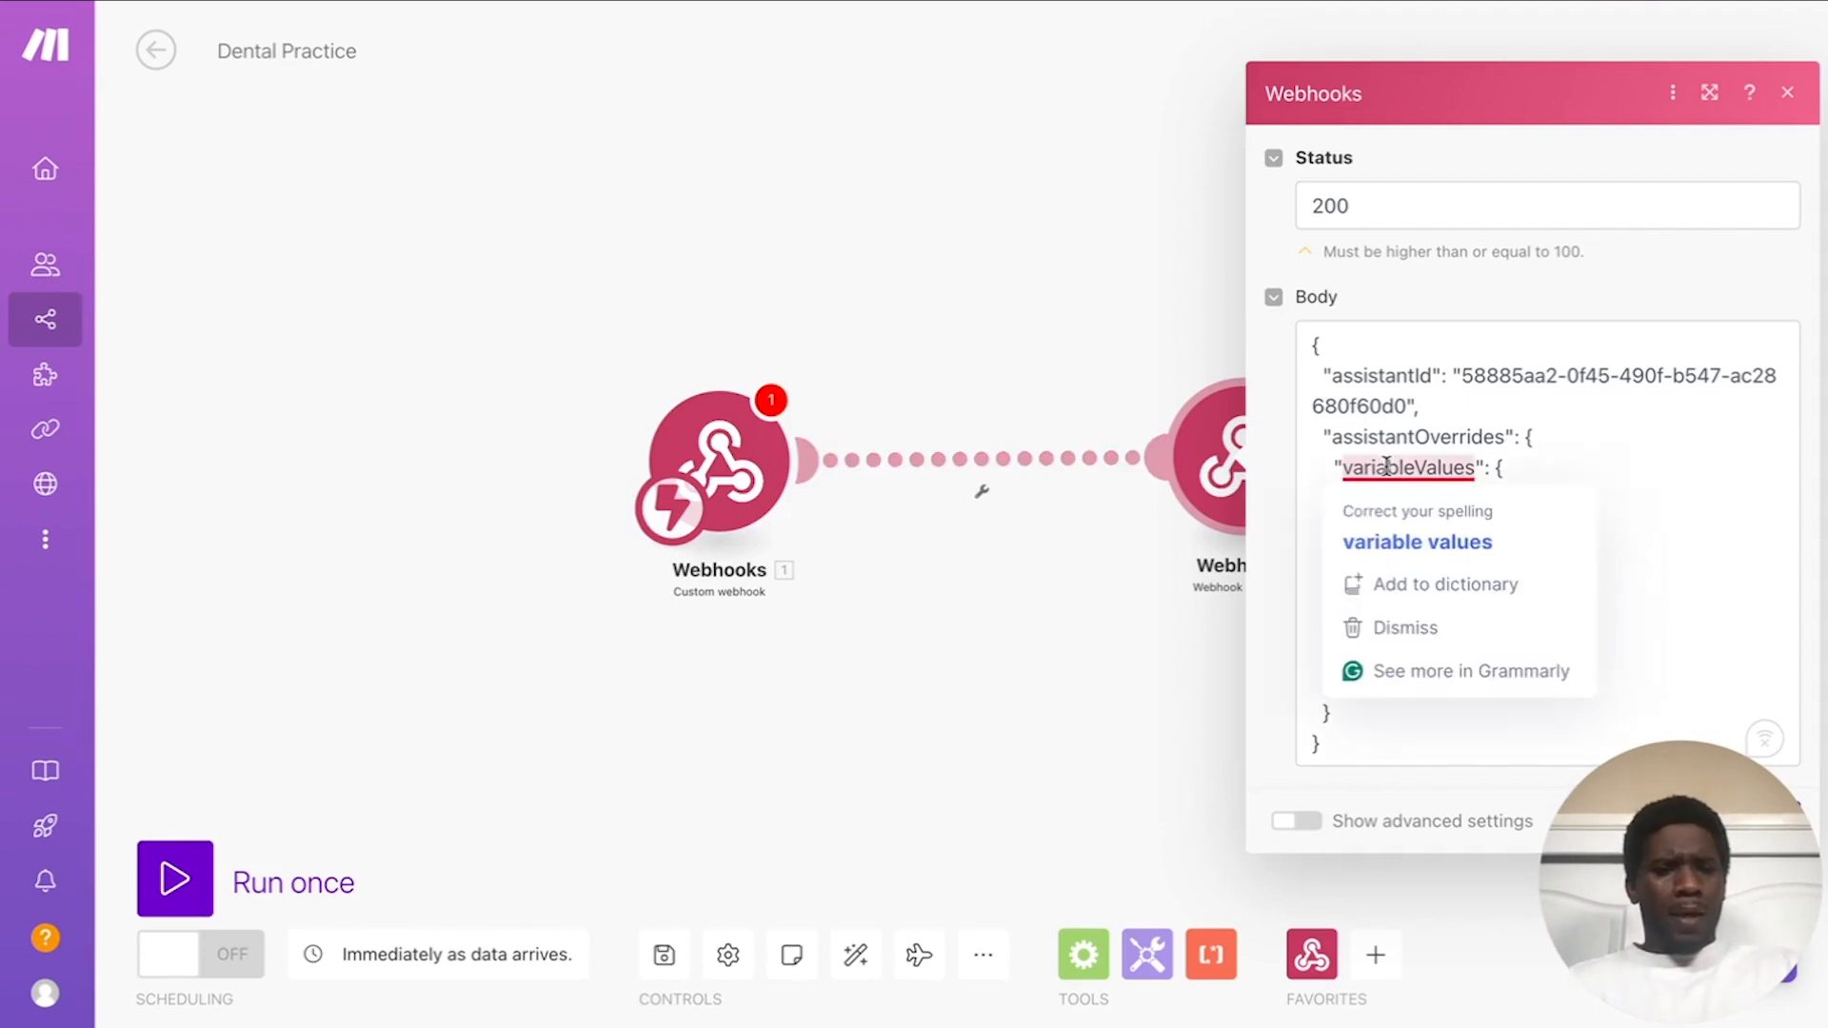
Step: Place the cursor in the currentDateTime value and show the Date and time functions
left_click(1638, 636)
left_click(1545, 653)
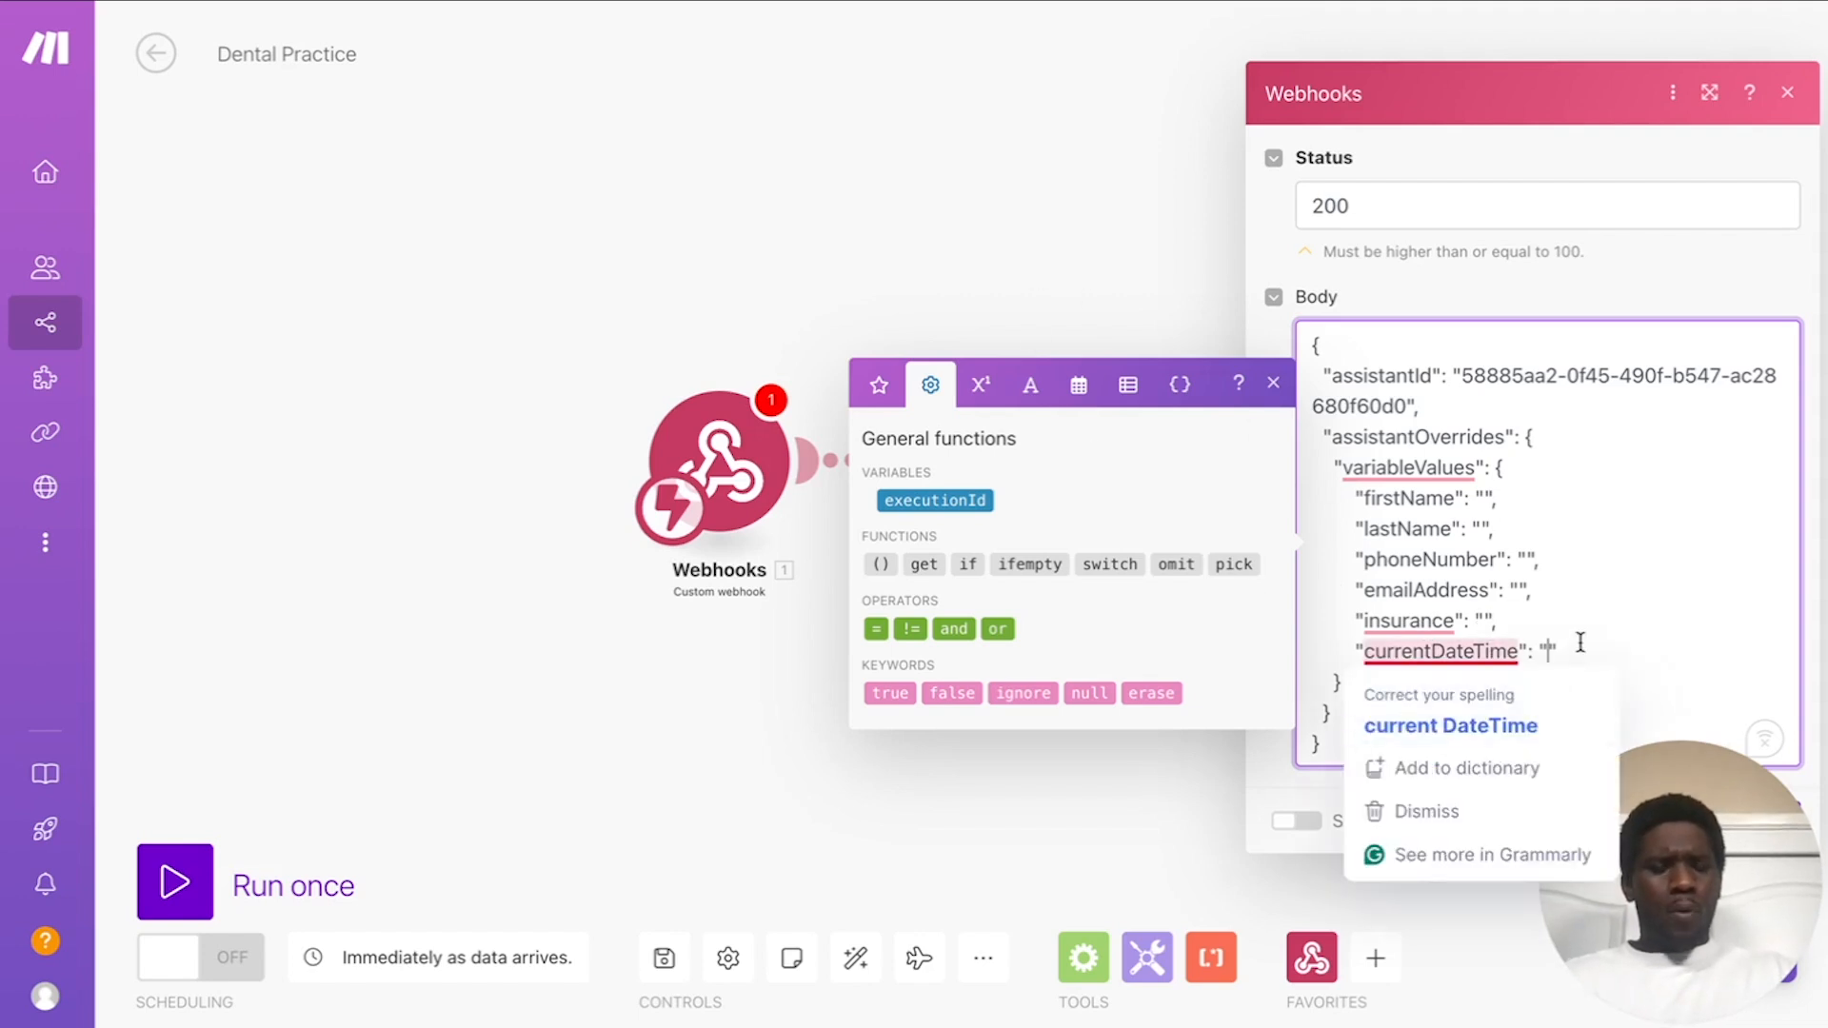
left_click(1080, 385)
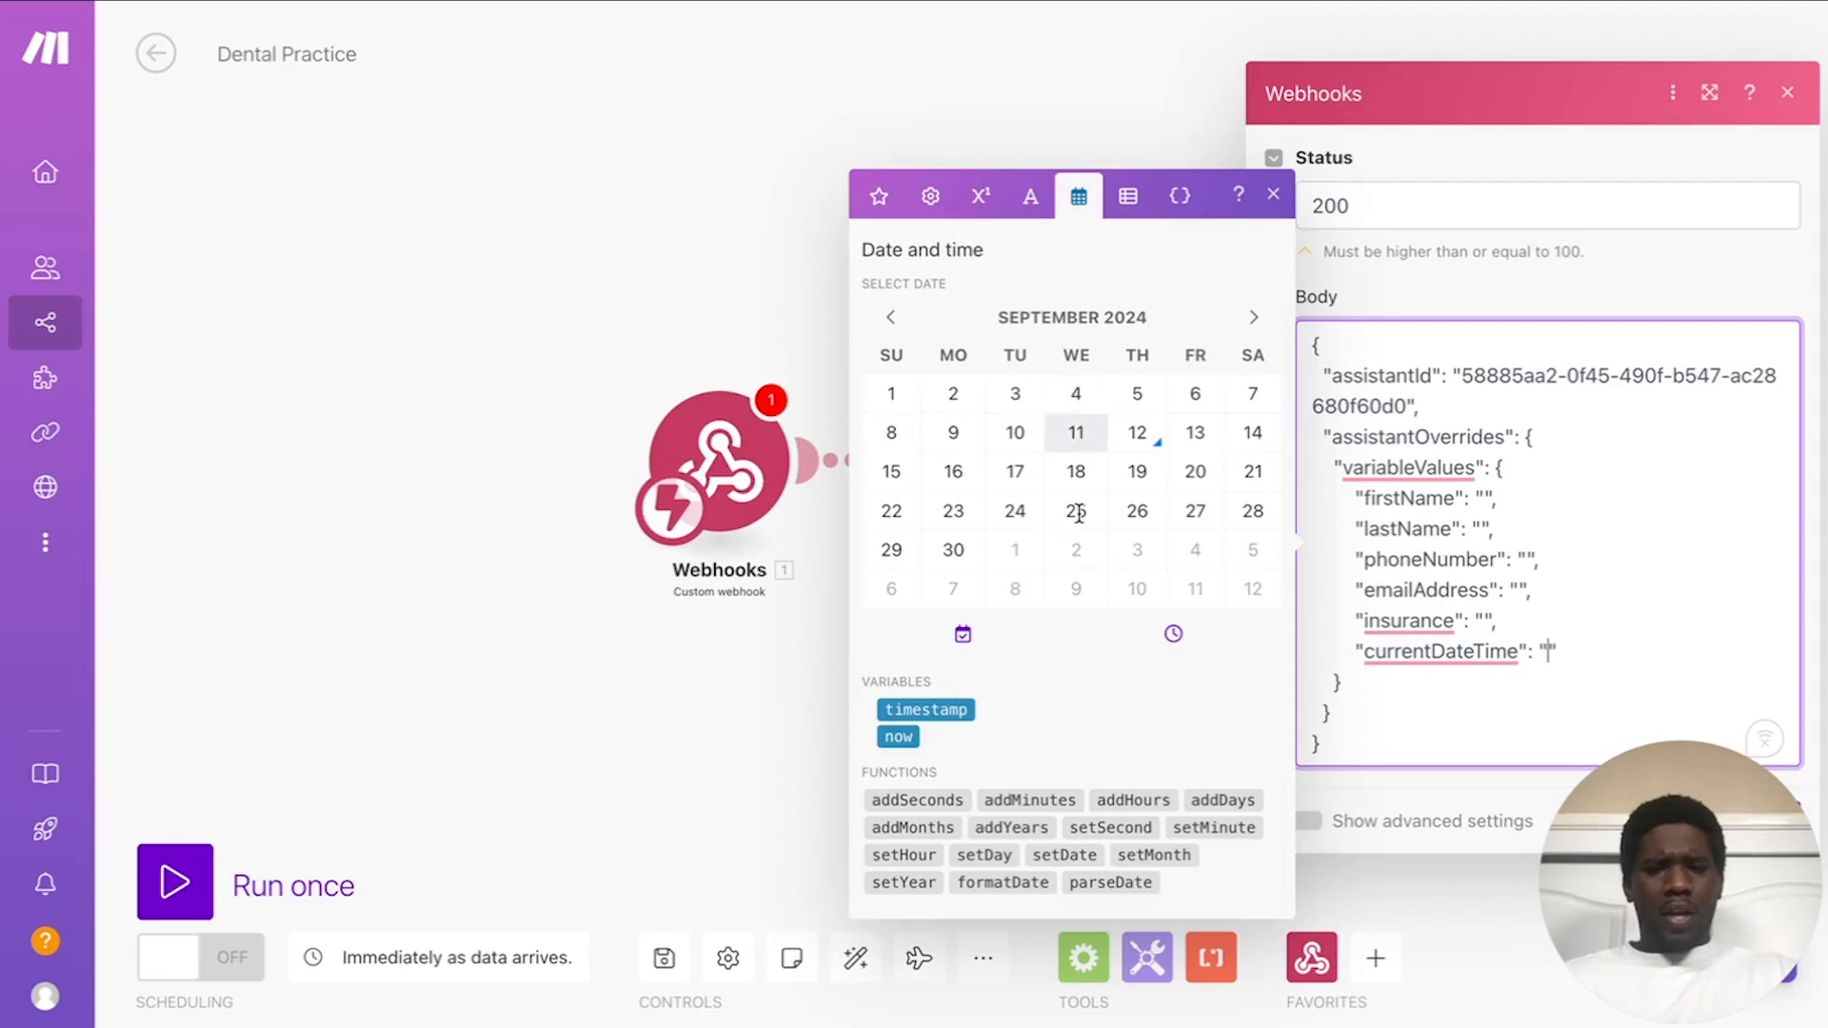
Step: Insert formatDate into the currentDateTime value and map now as its date
left_click(1005, 882)
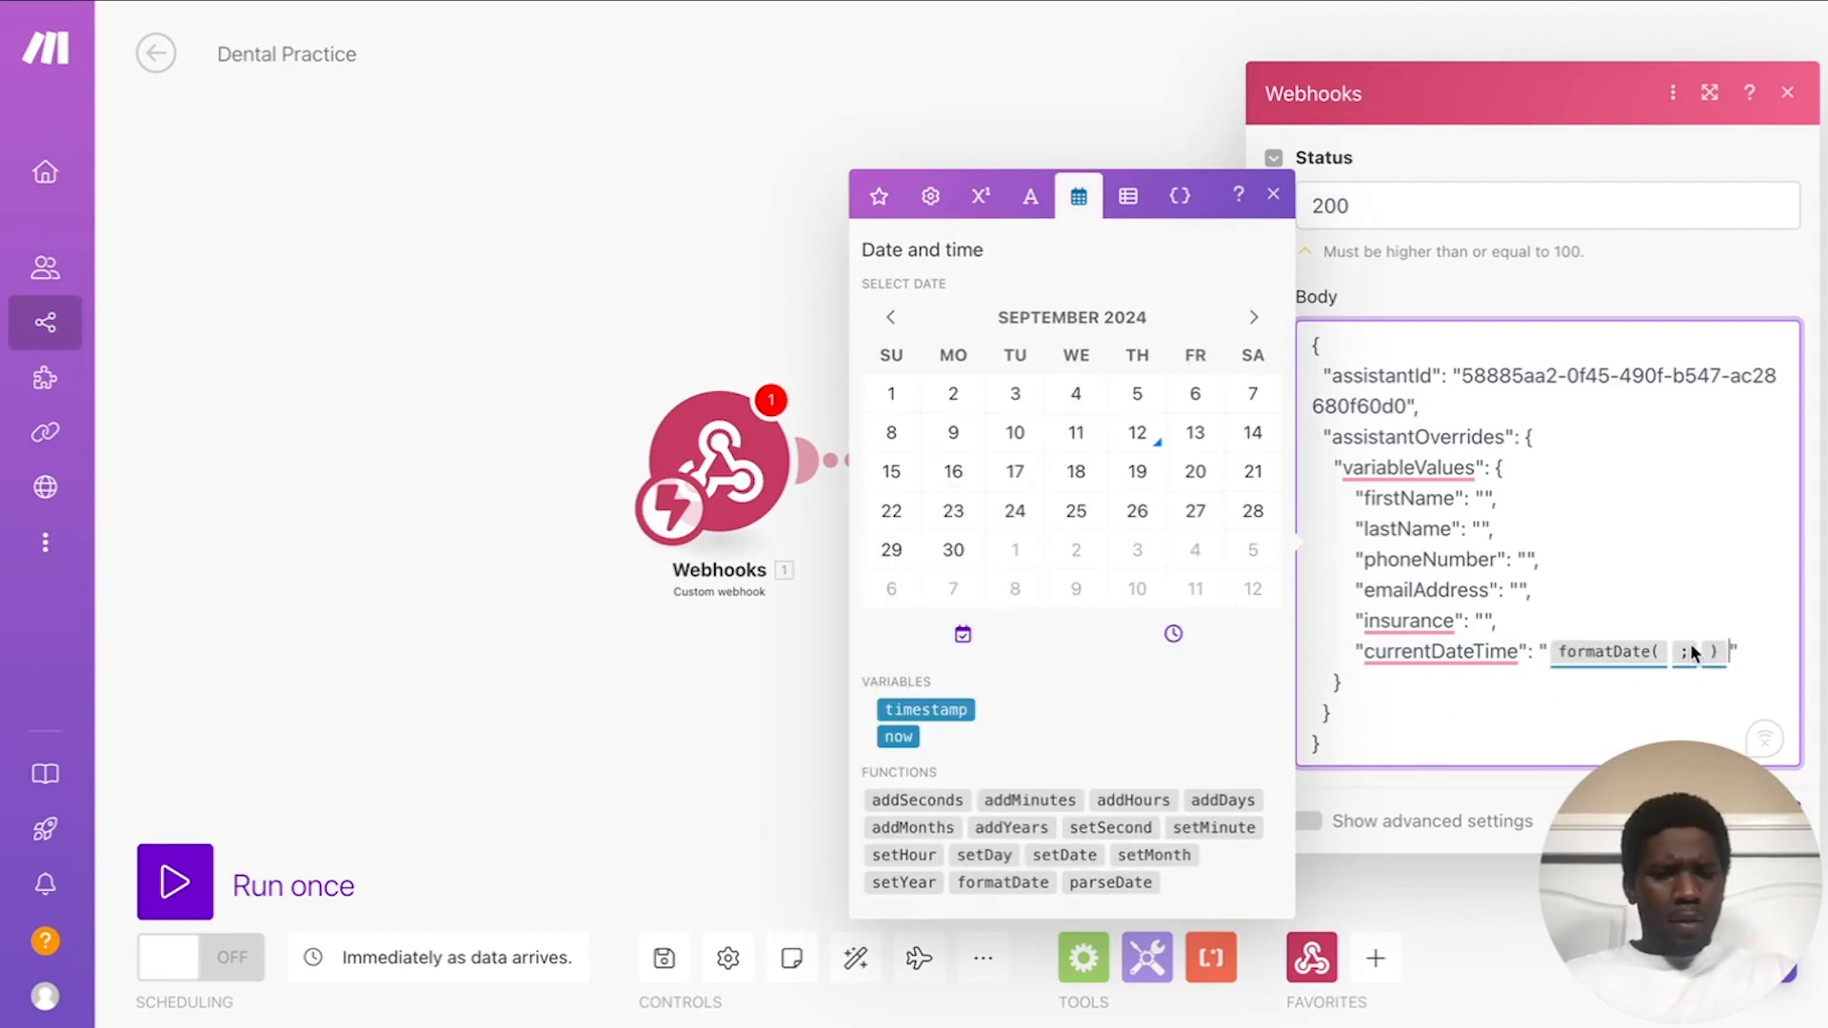
key("Left")
type(":")
key("BackSpace")
type(";")
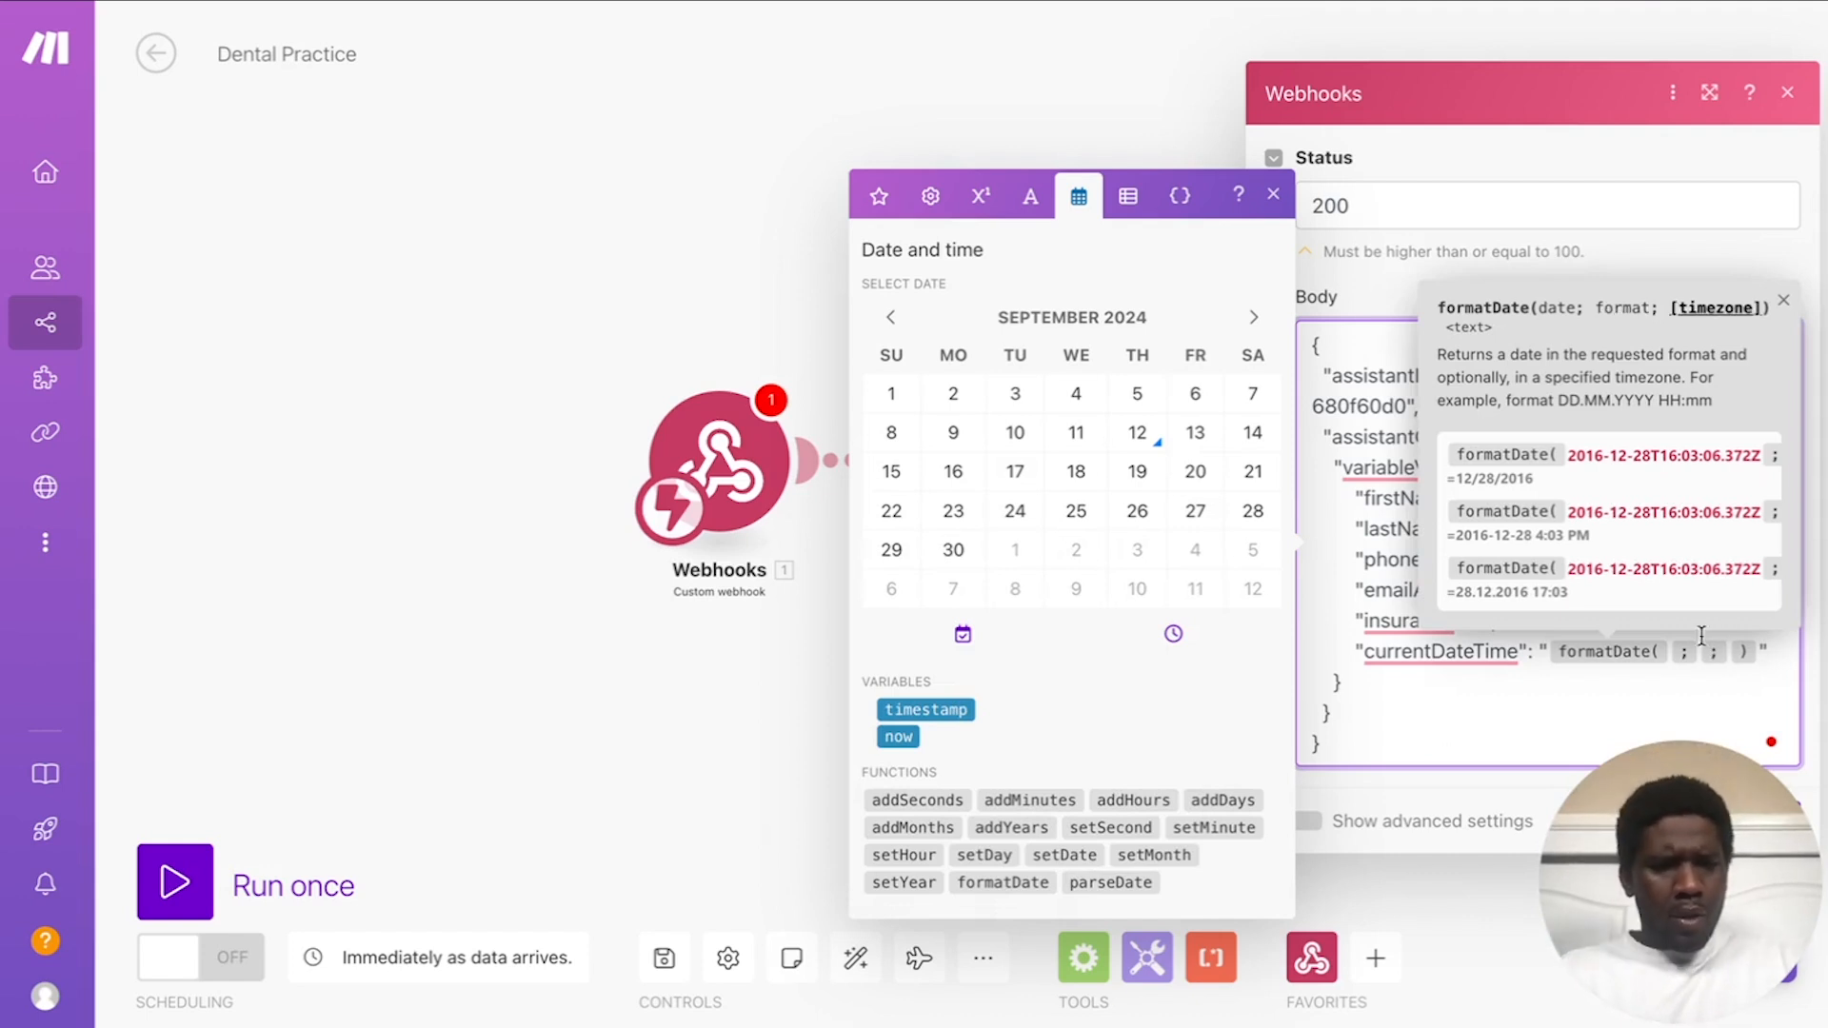
key("Left")
key("Left")
left_click(898, 737)
key("Right")
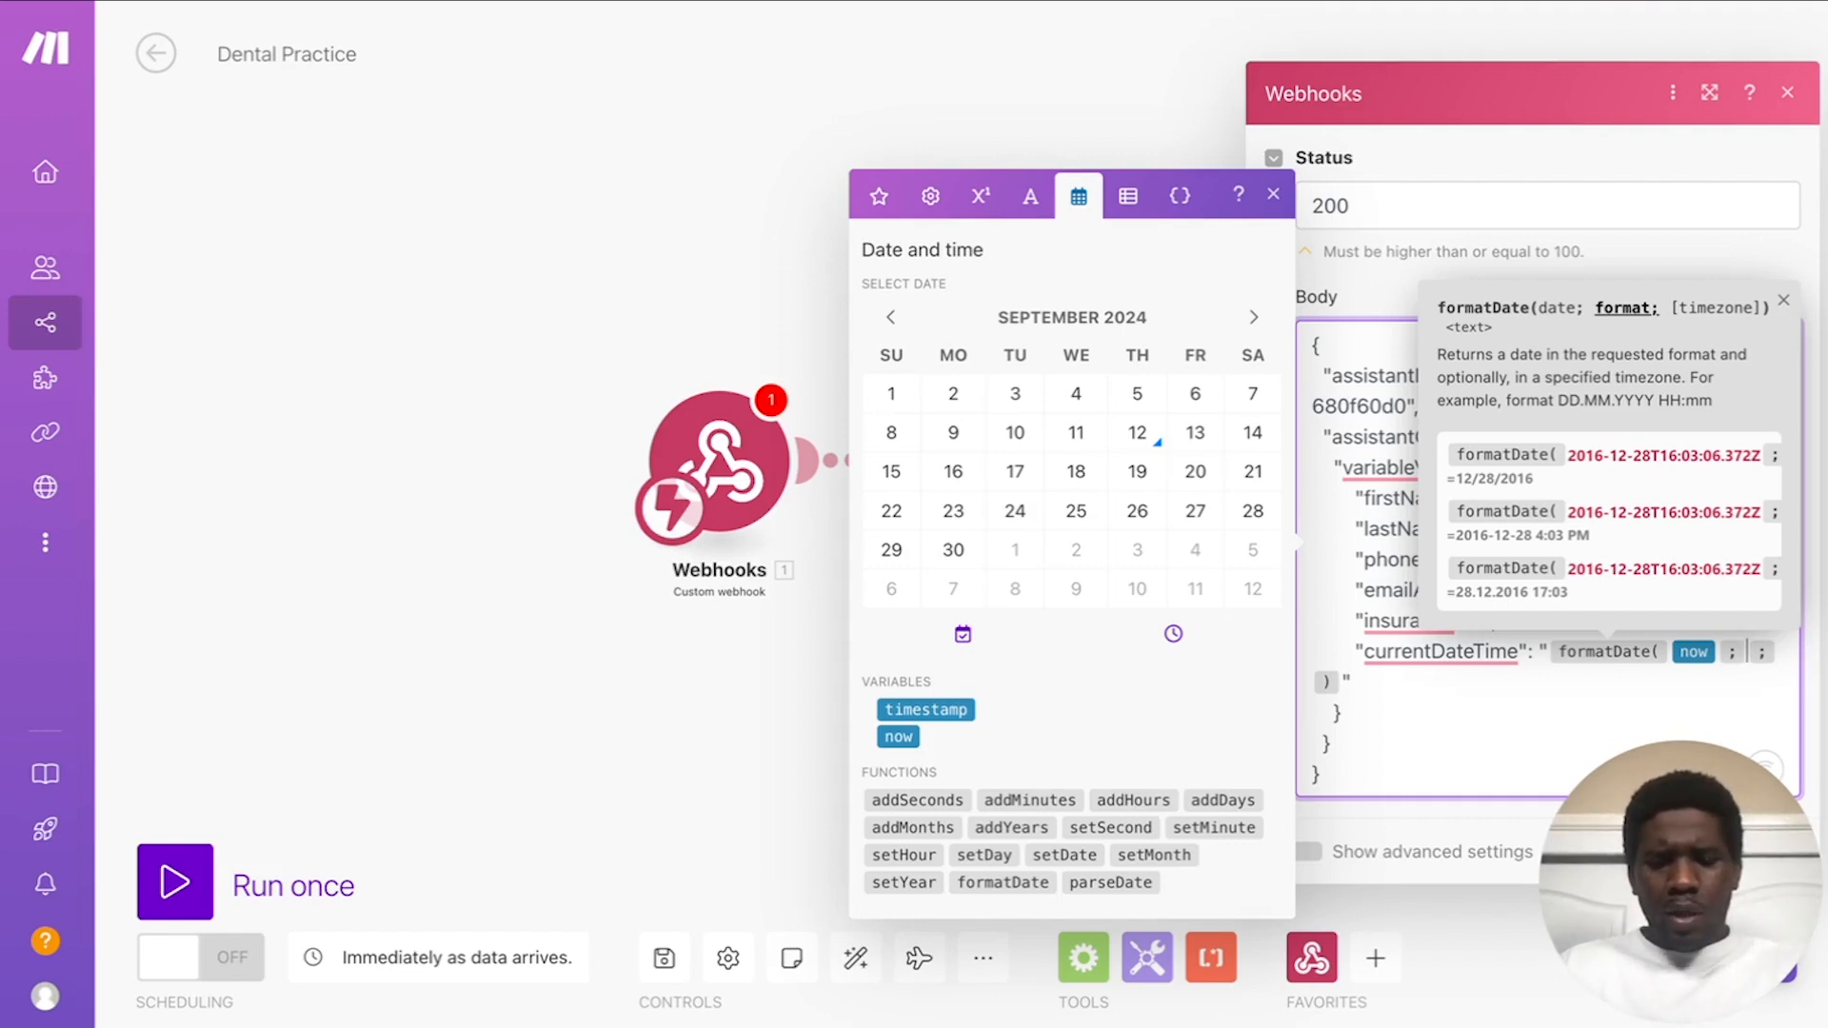
Step: Give formatDate the format MM.DD.YYYY HH:mm and timezone America_Los_Angeles
type("MM ")
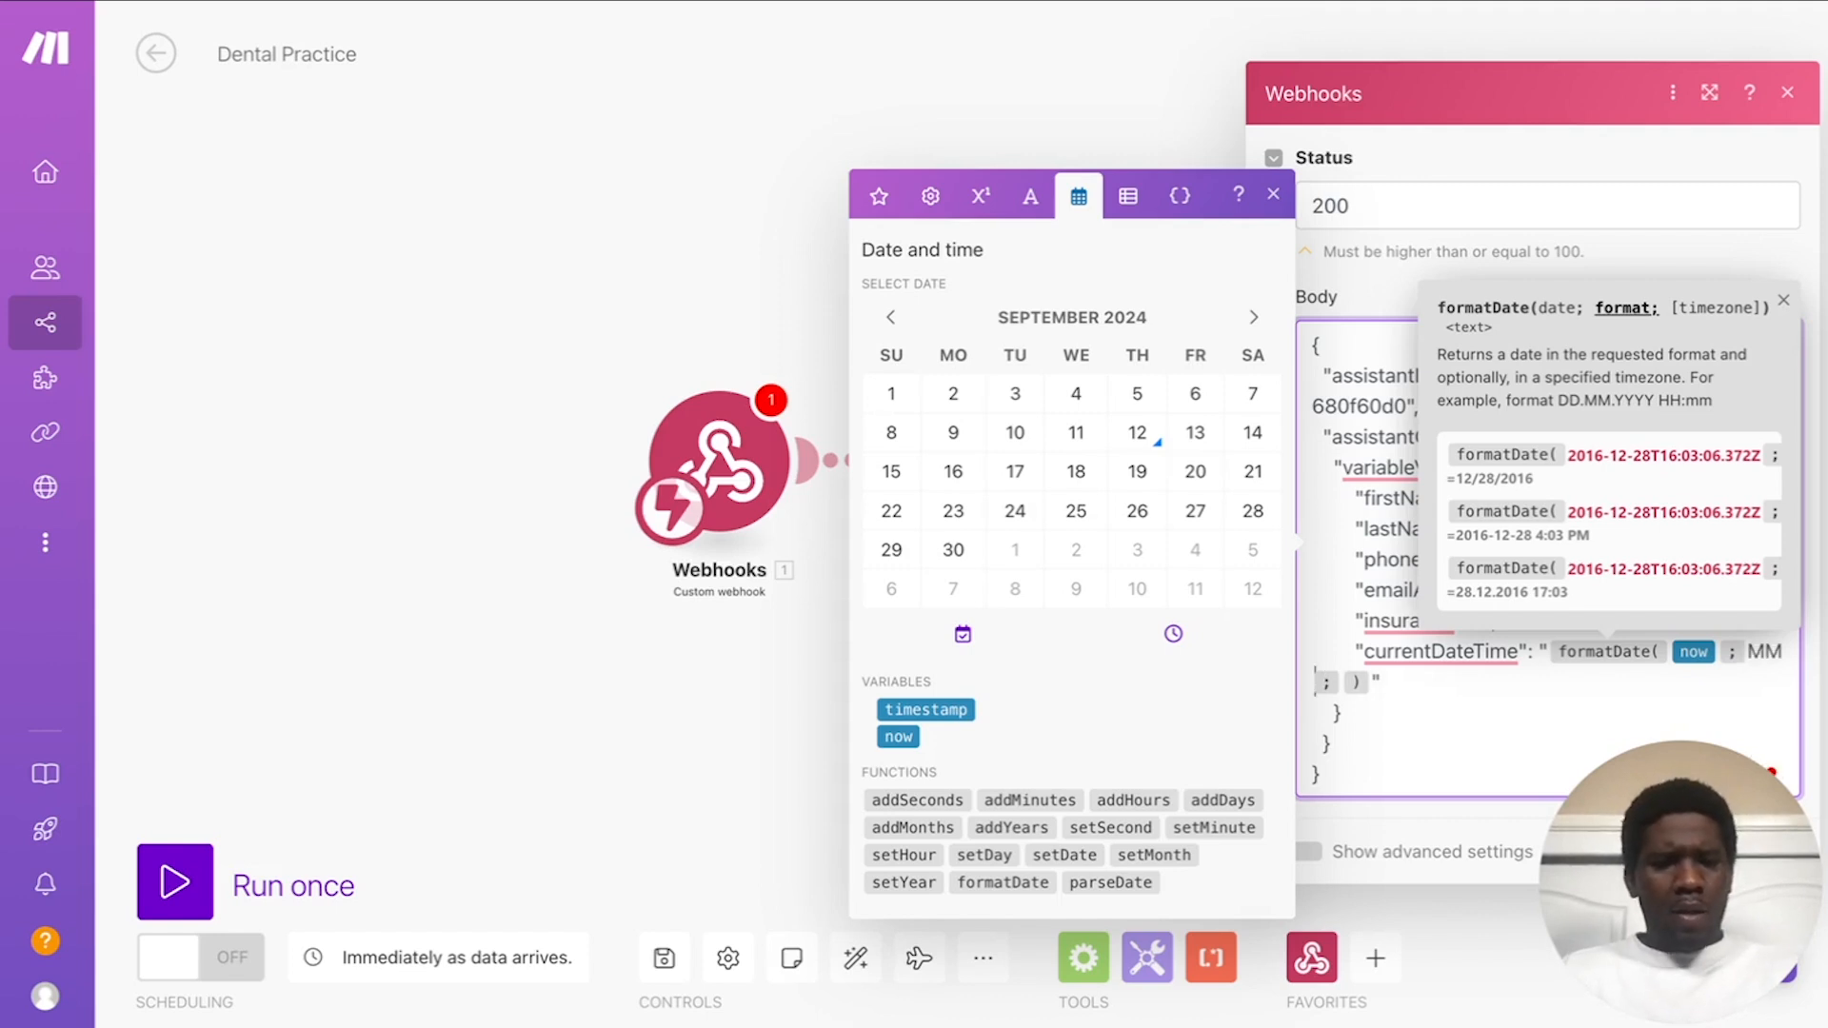
type(".DD")
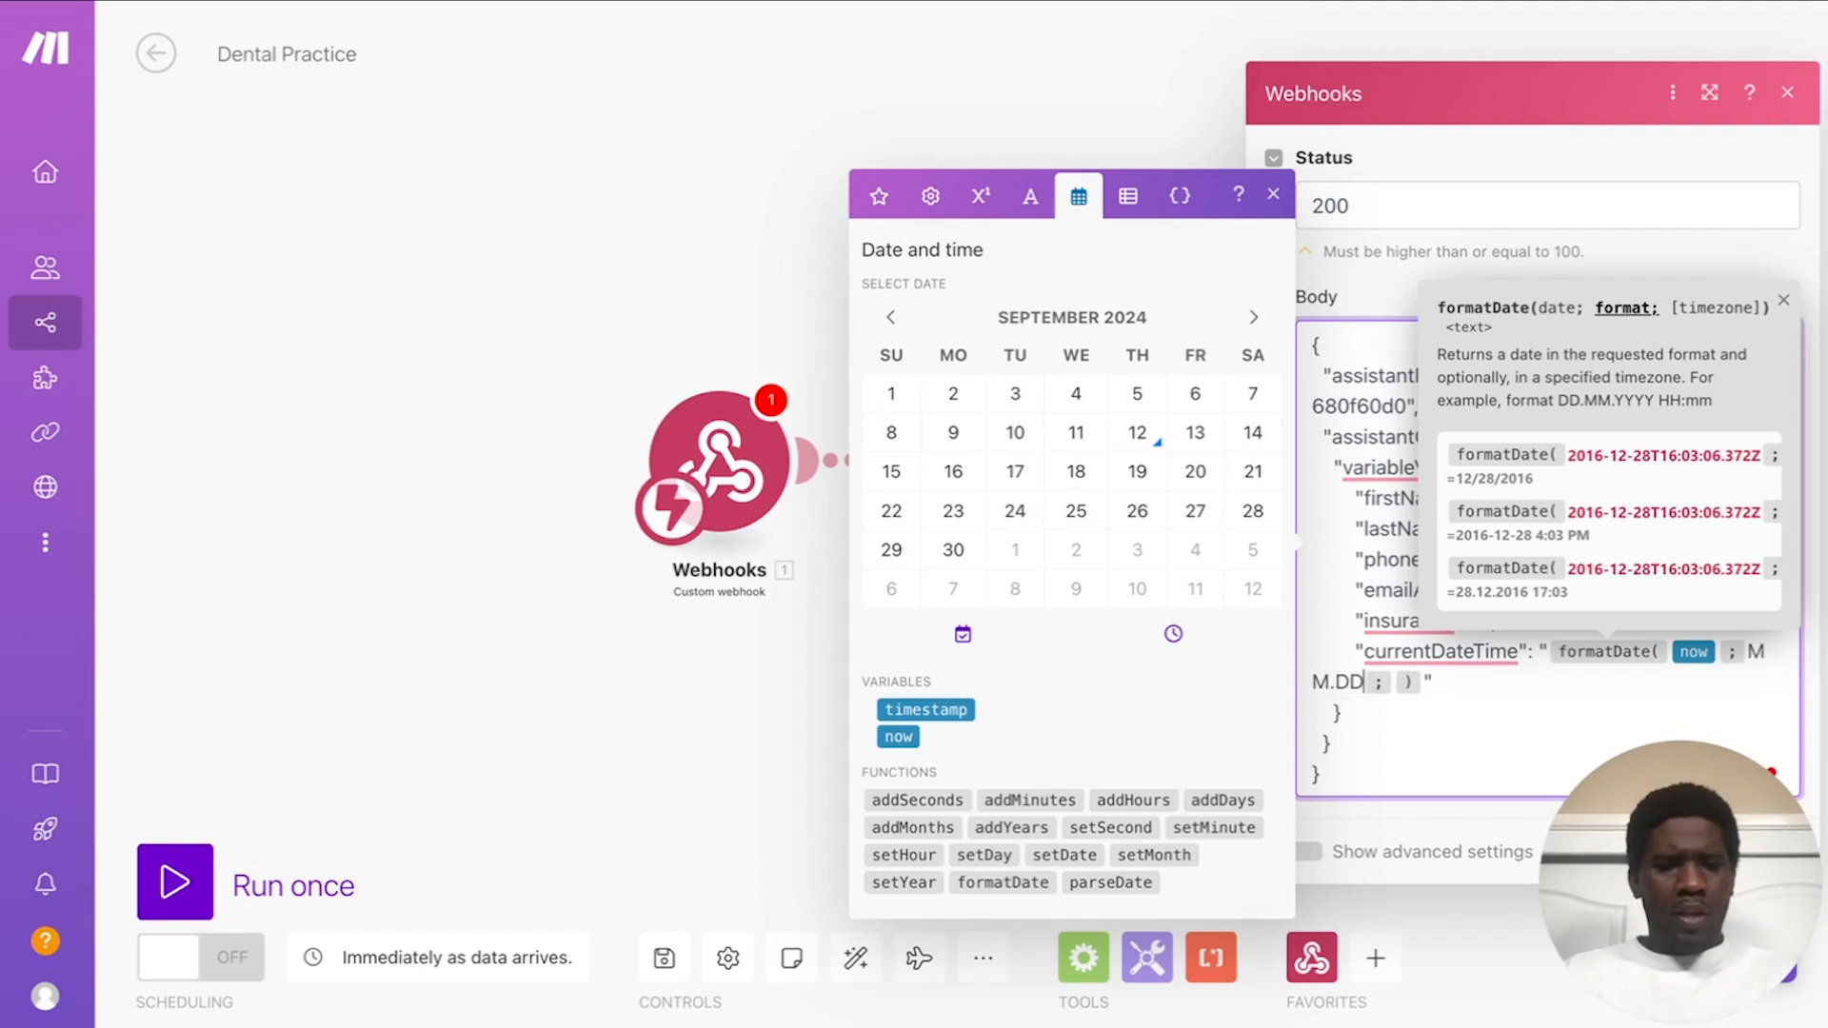
type(".YYYY")
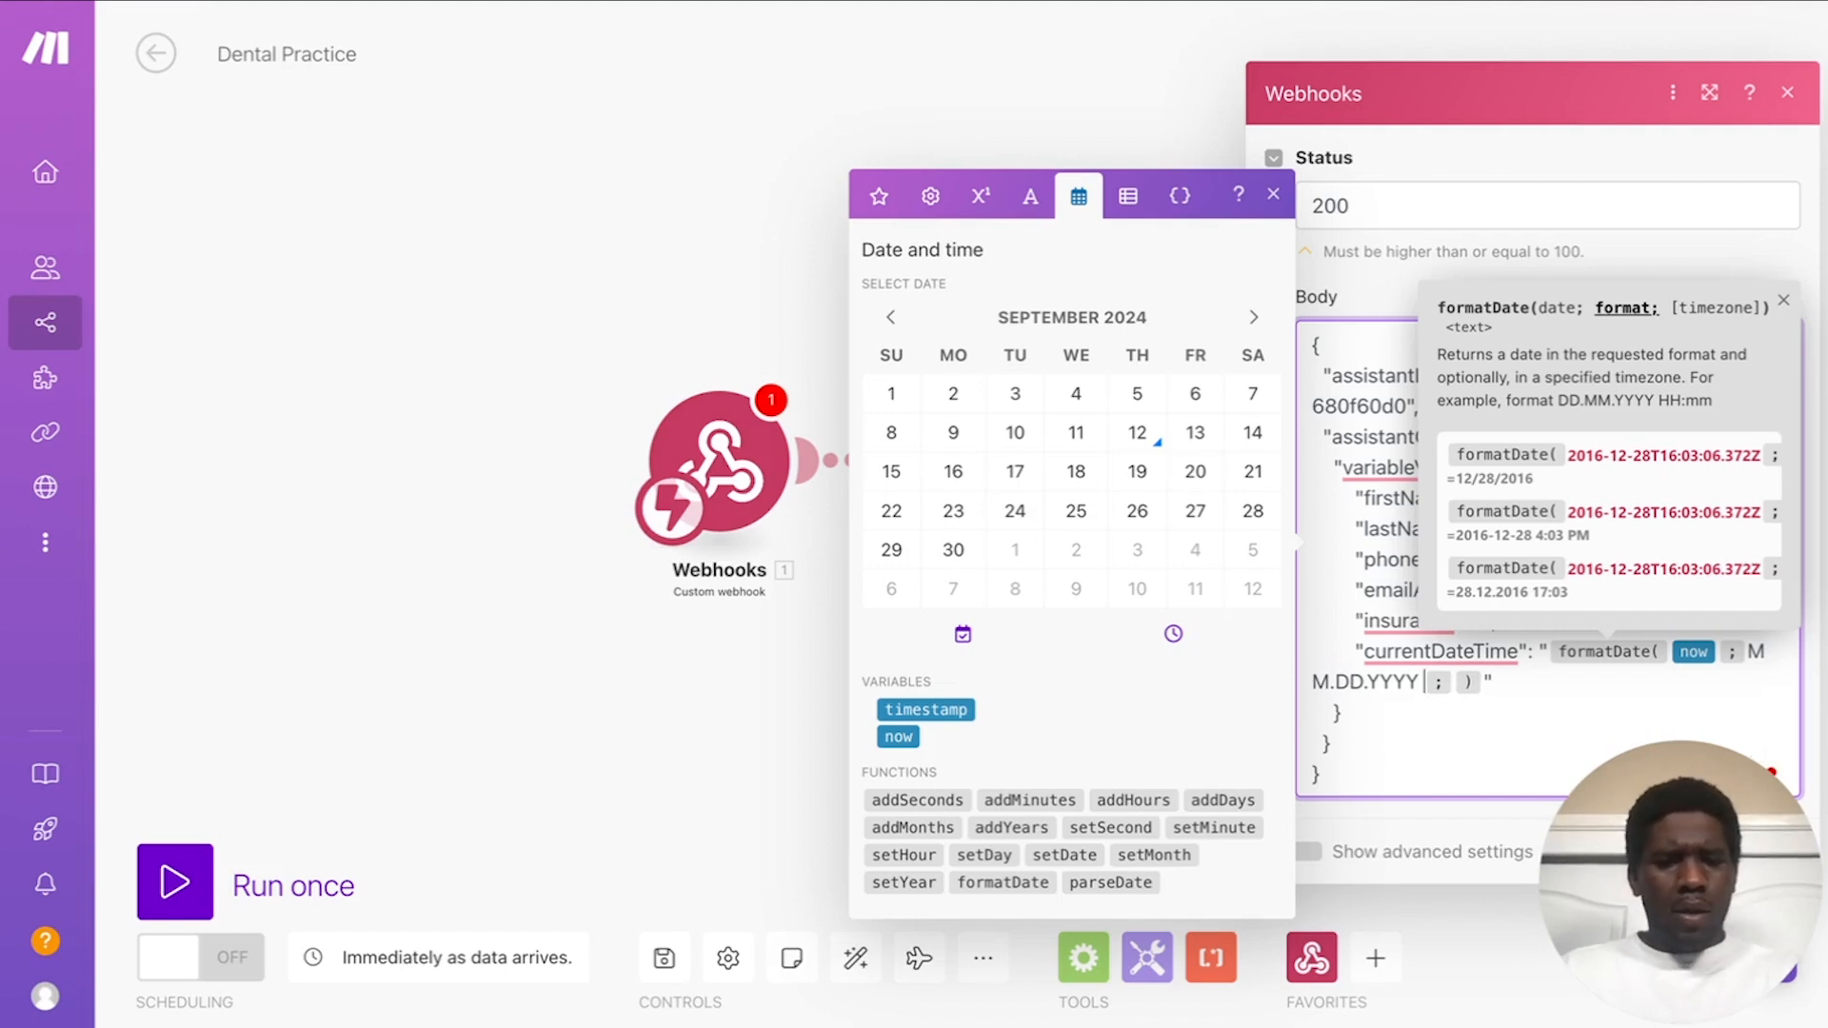
type(" HH:m")
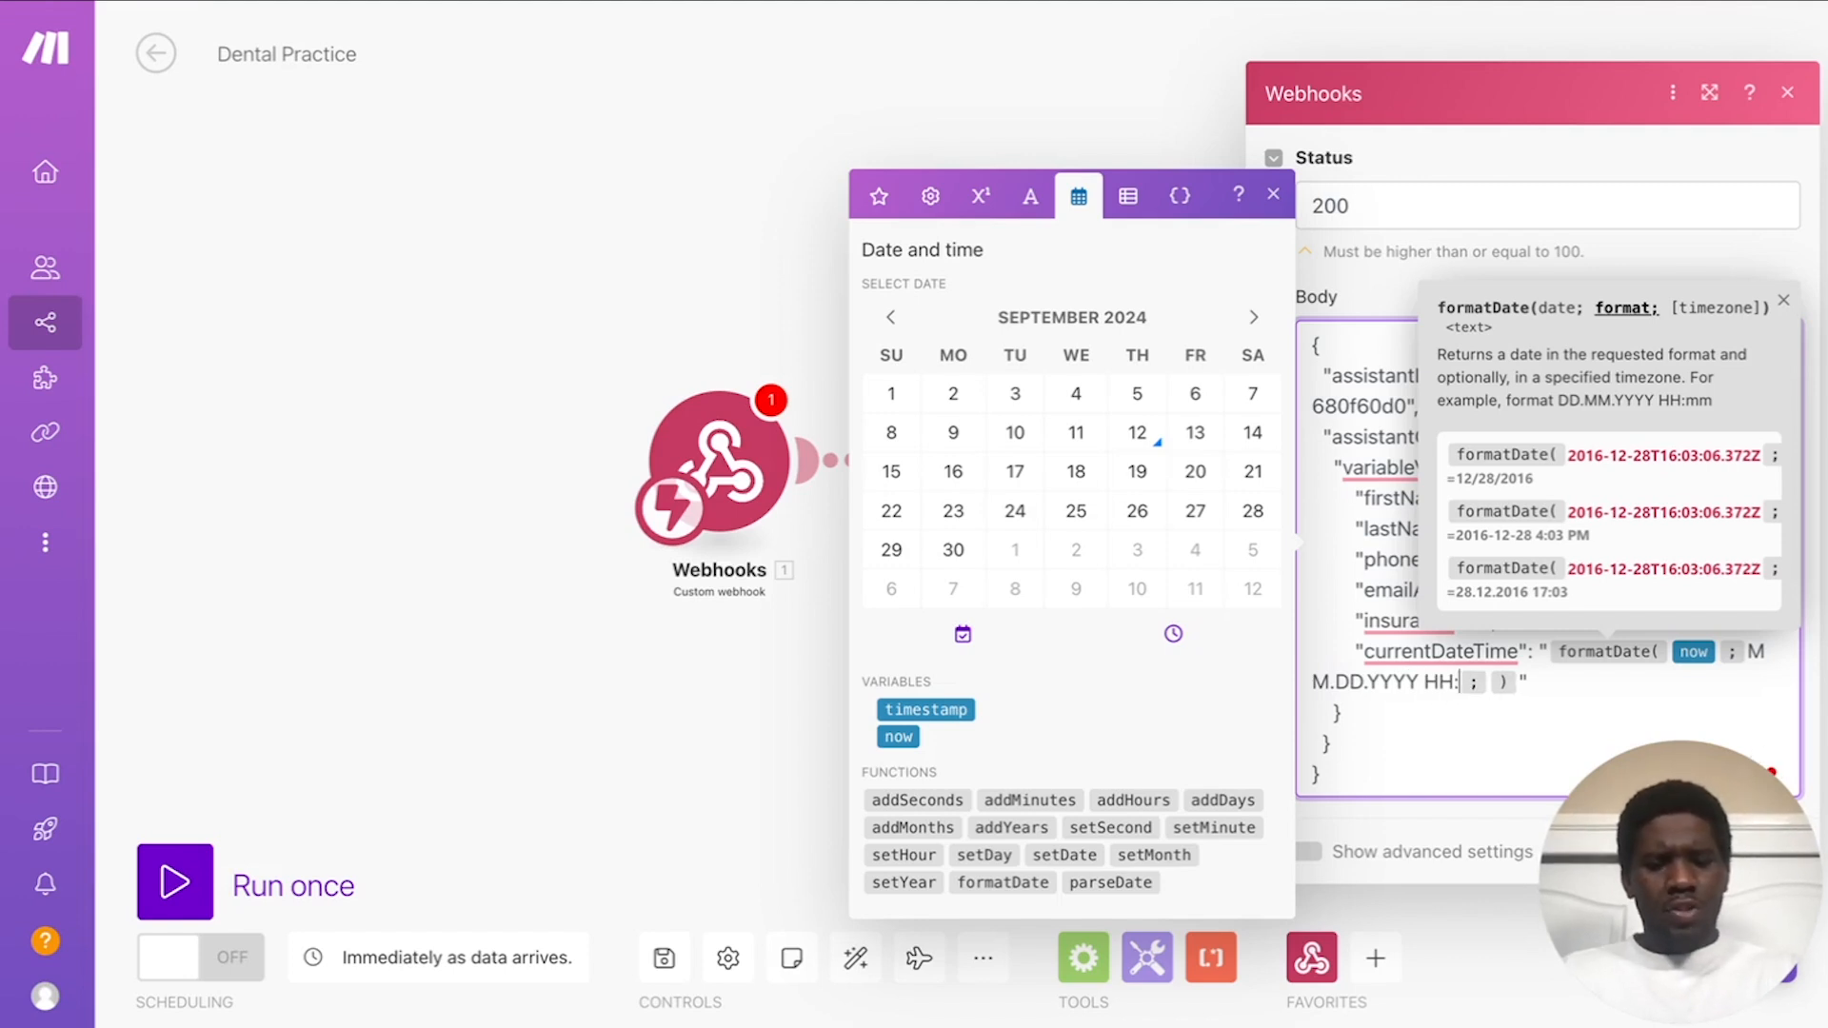
type("m")
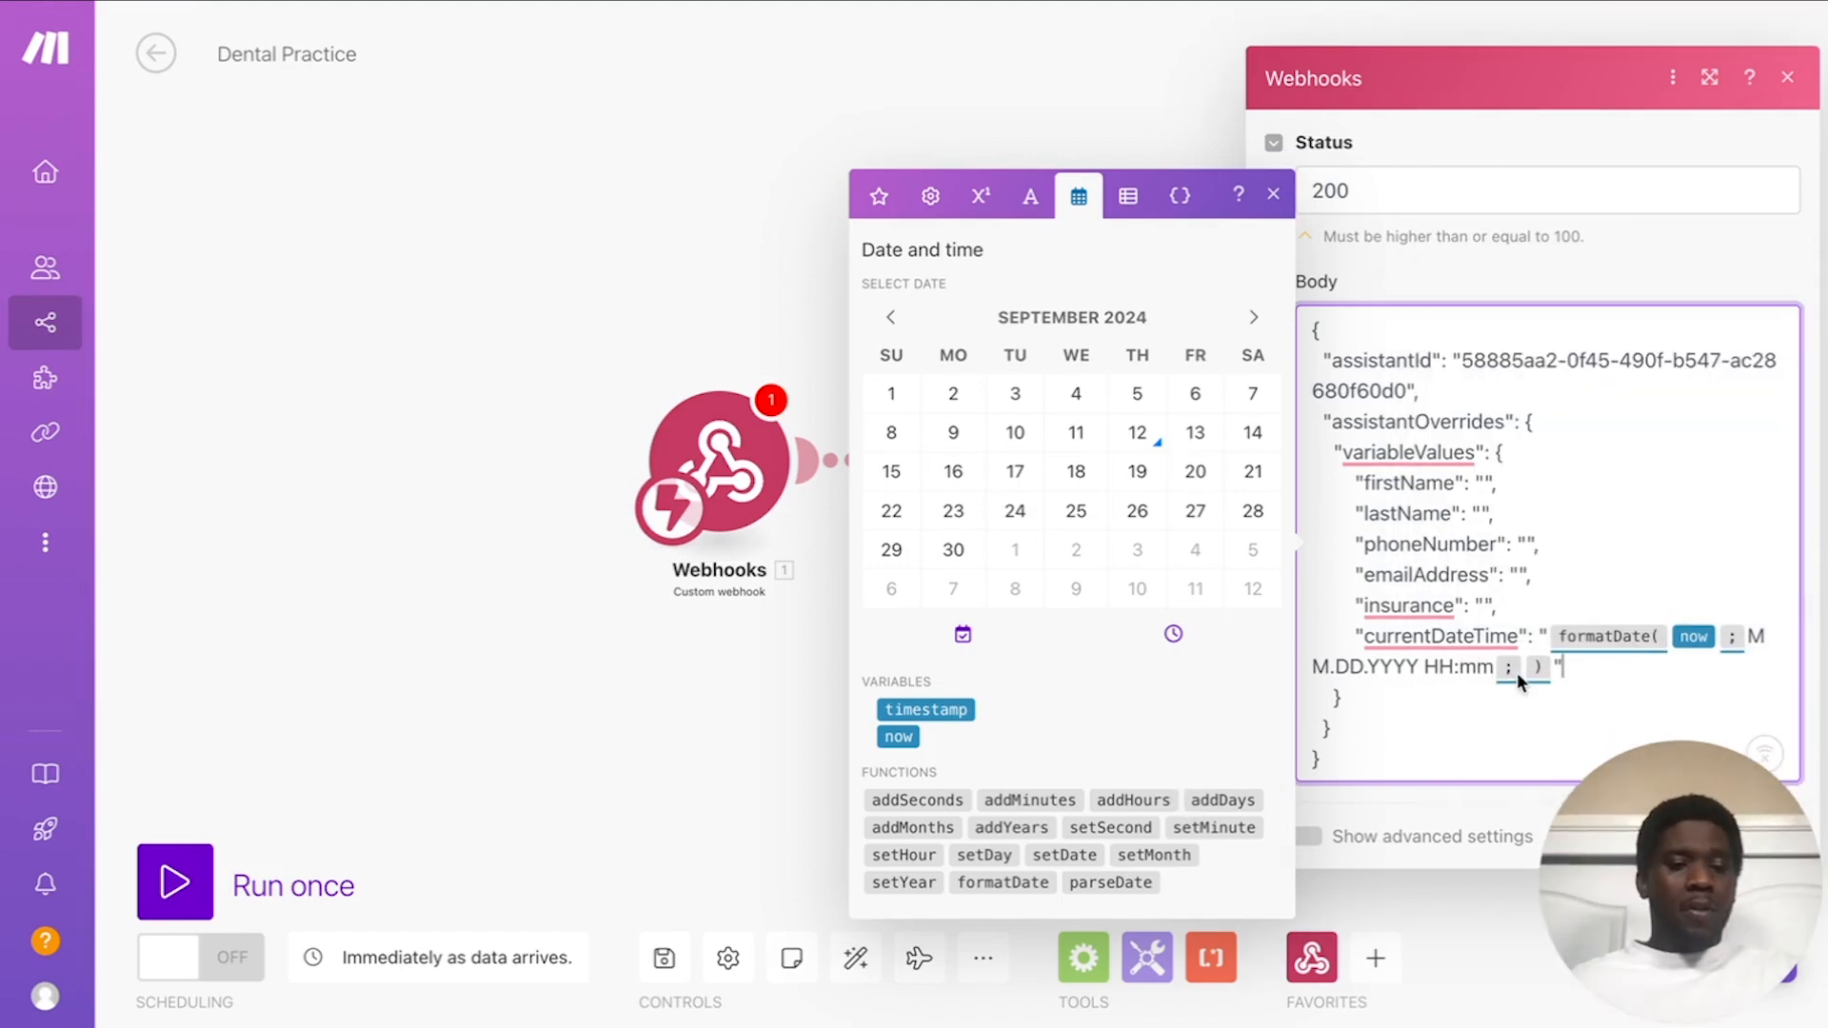
key("Left")
key("Left")
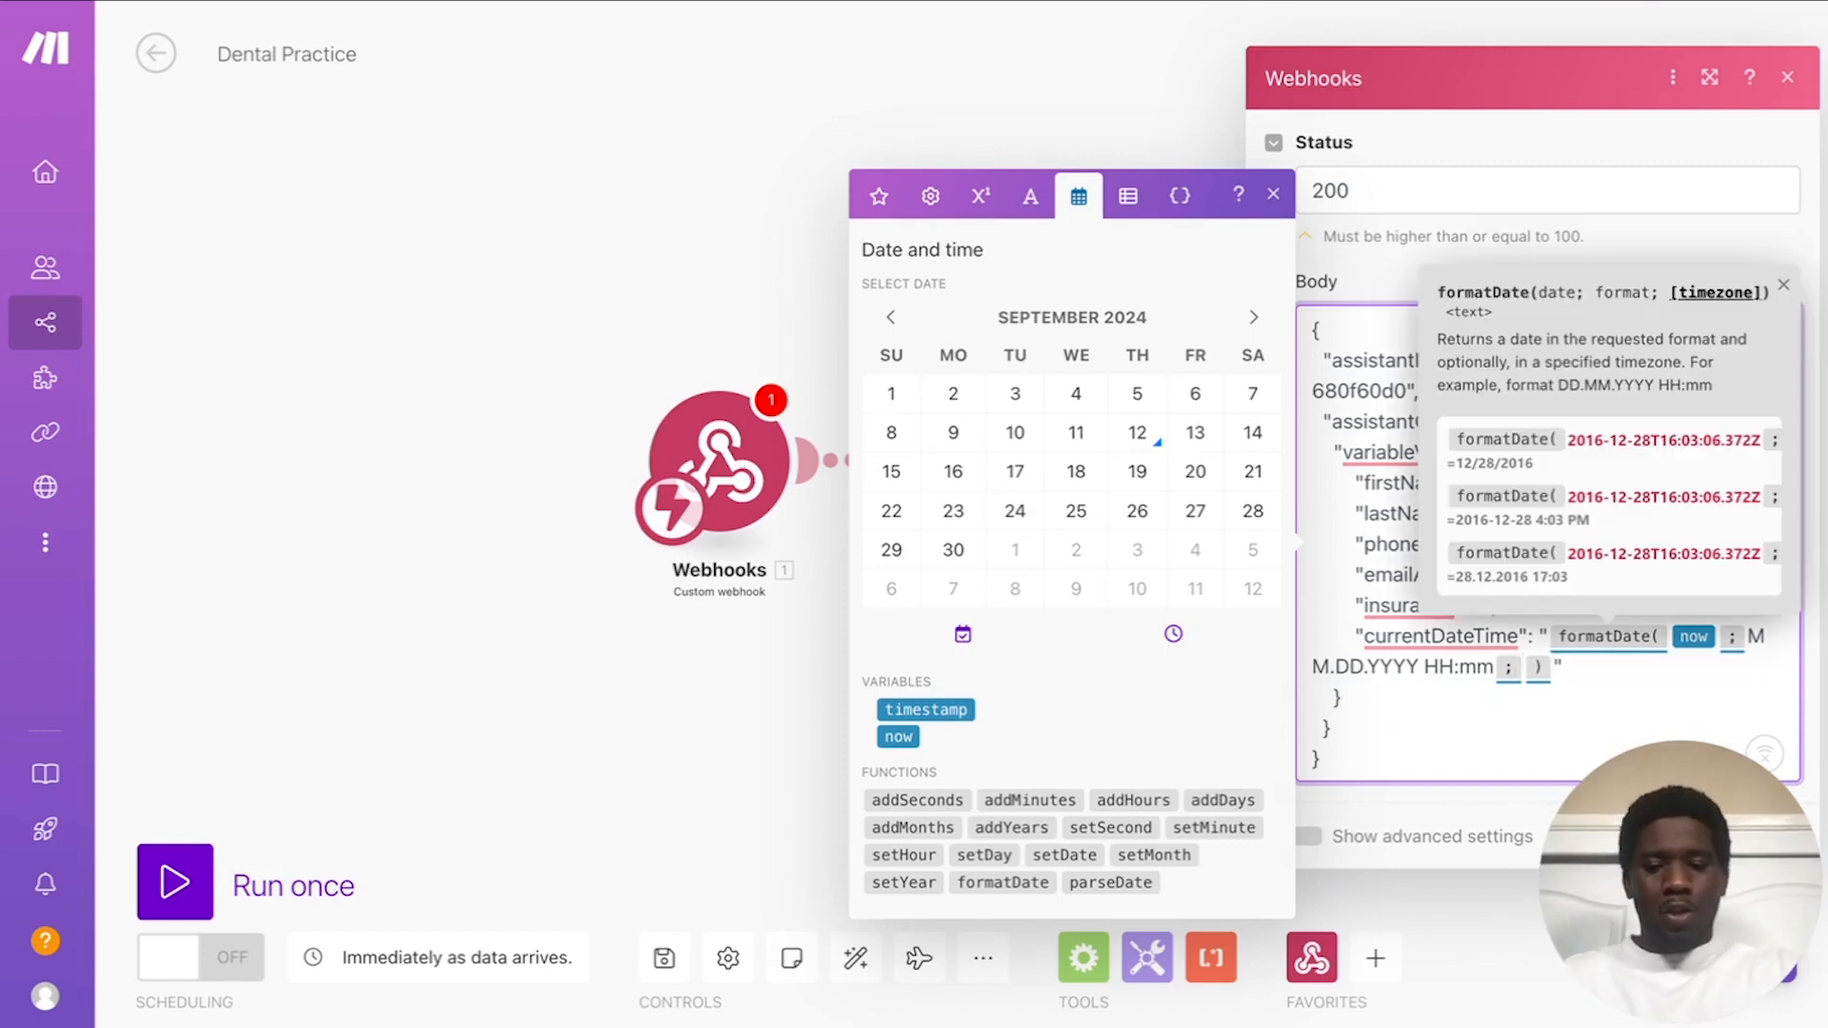
type("America ")
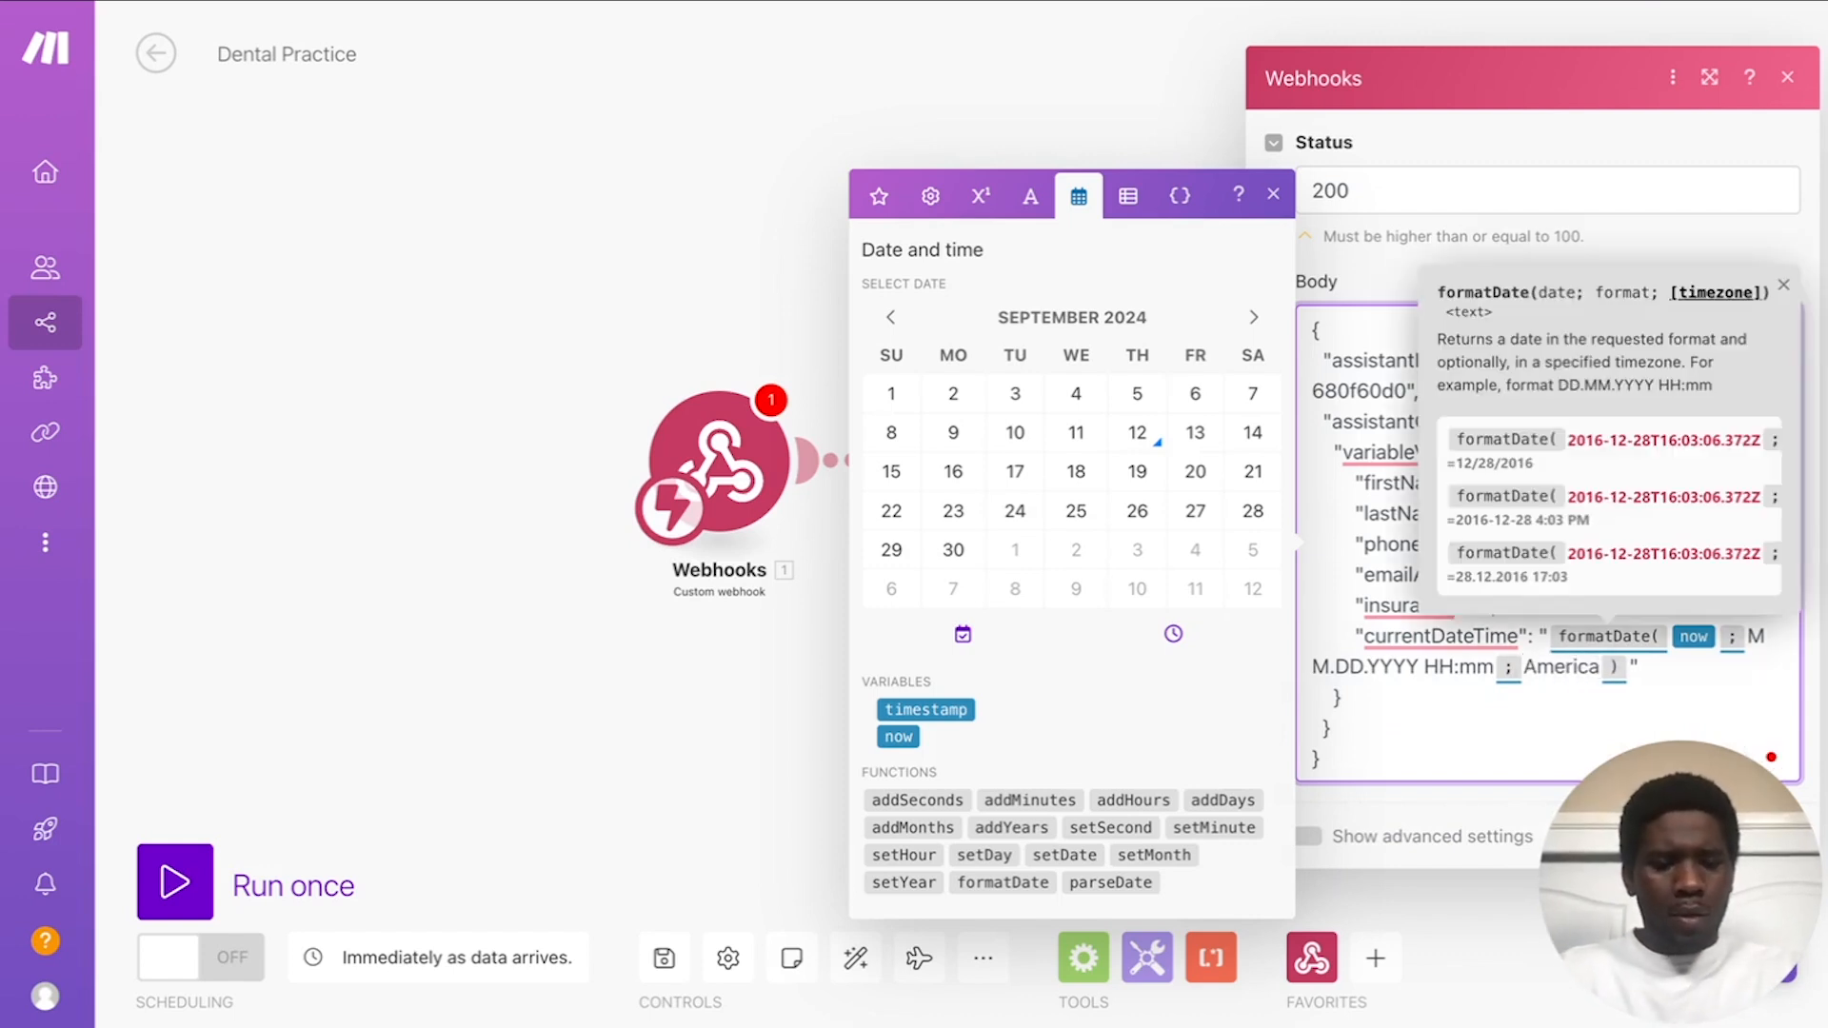
type("_Los")
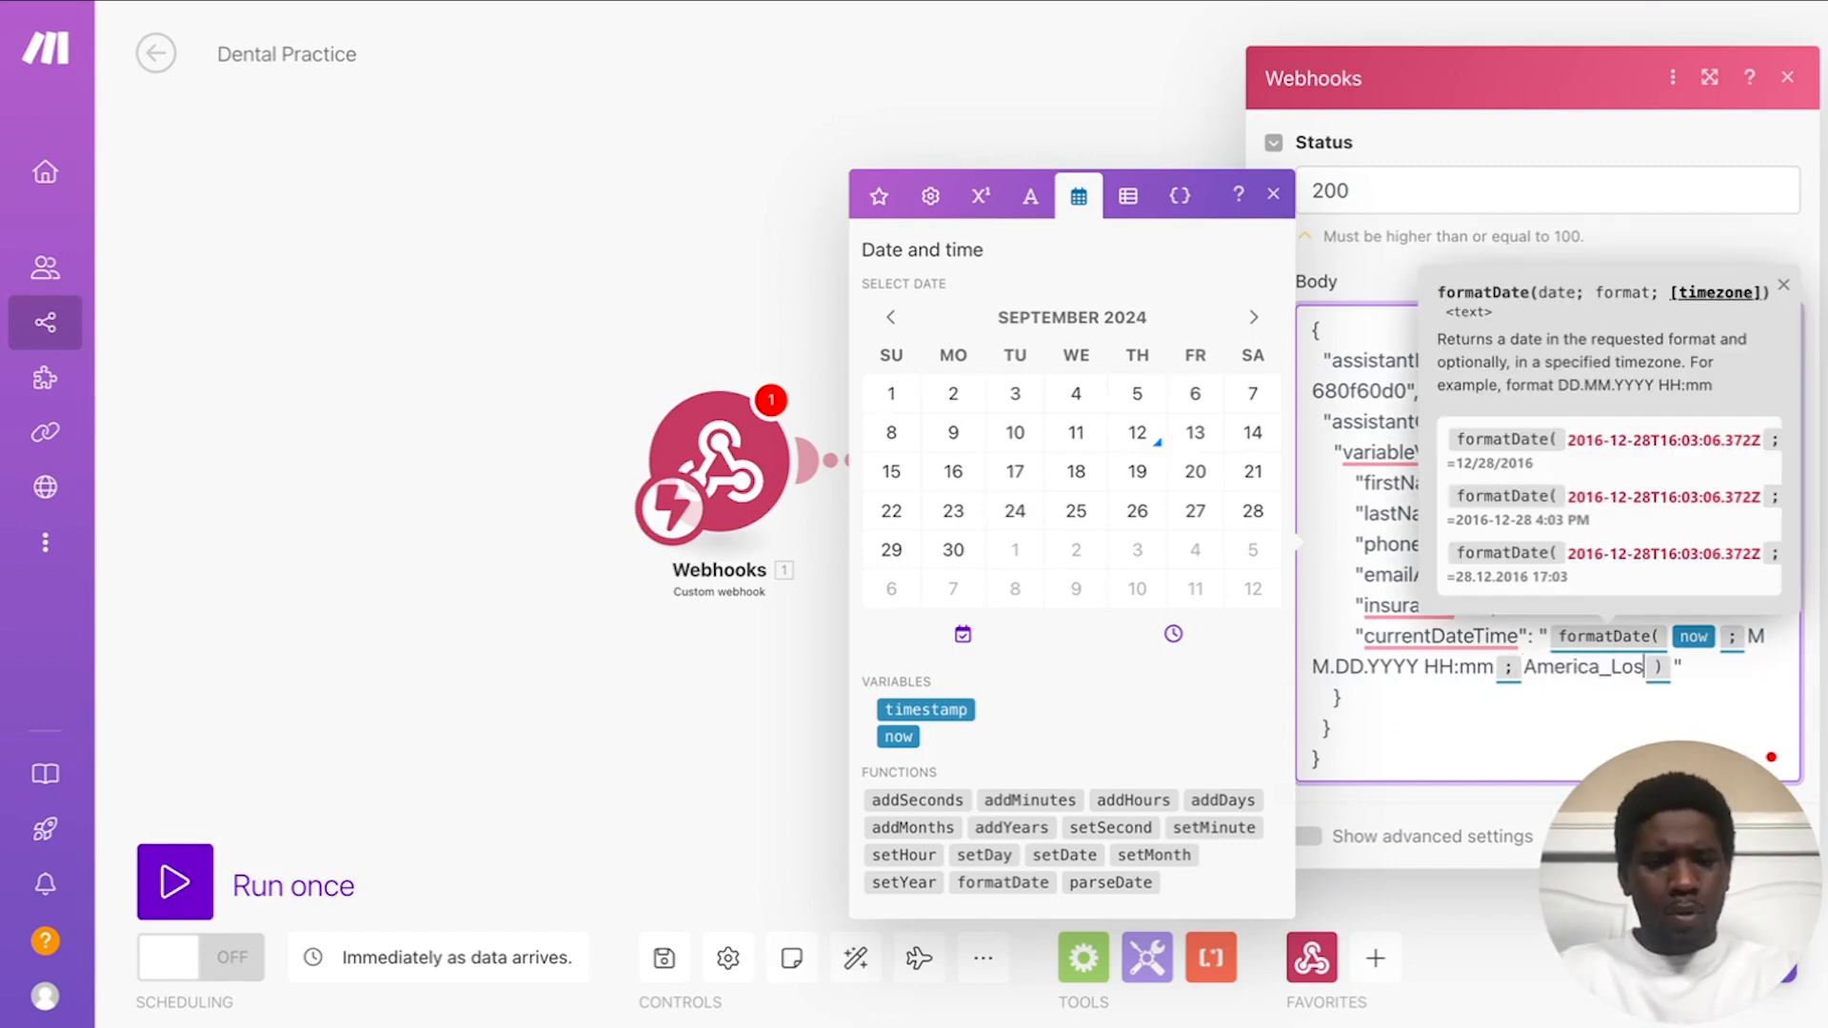
type("_Ane")
key("BackSpace")
type("geles")
left_click(1559, 707)
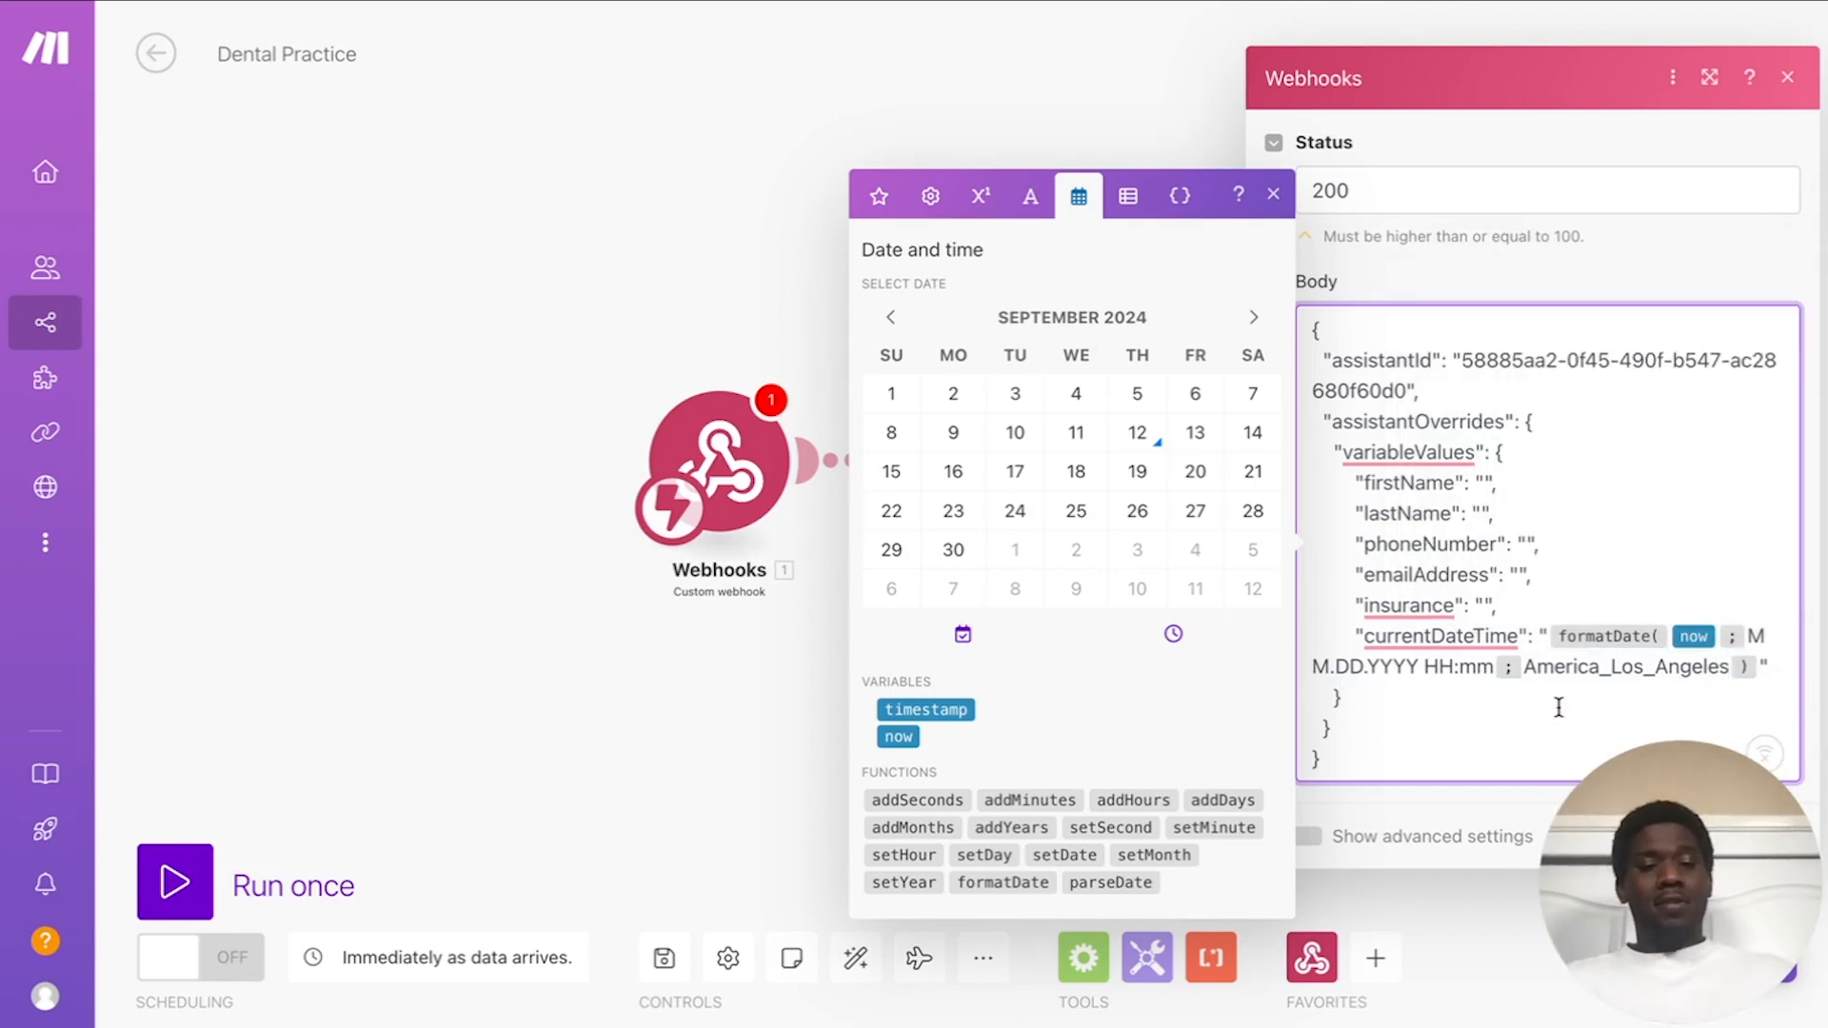
left_click(1563, 266)
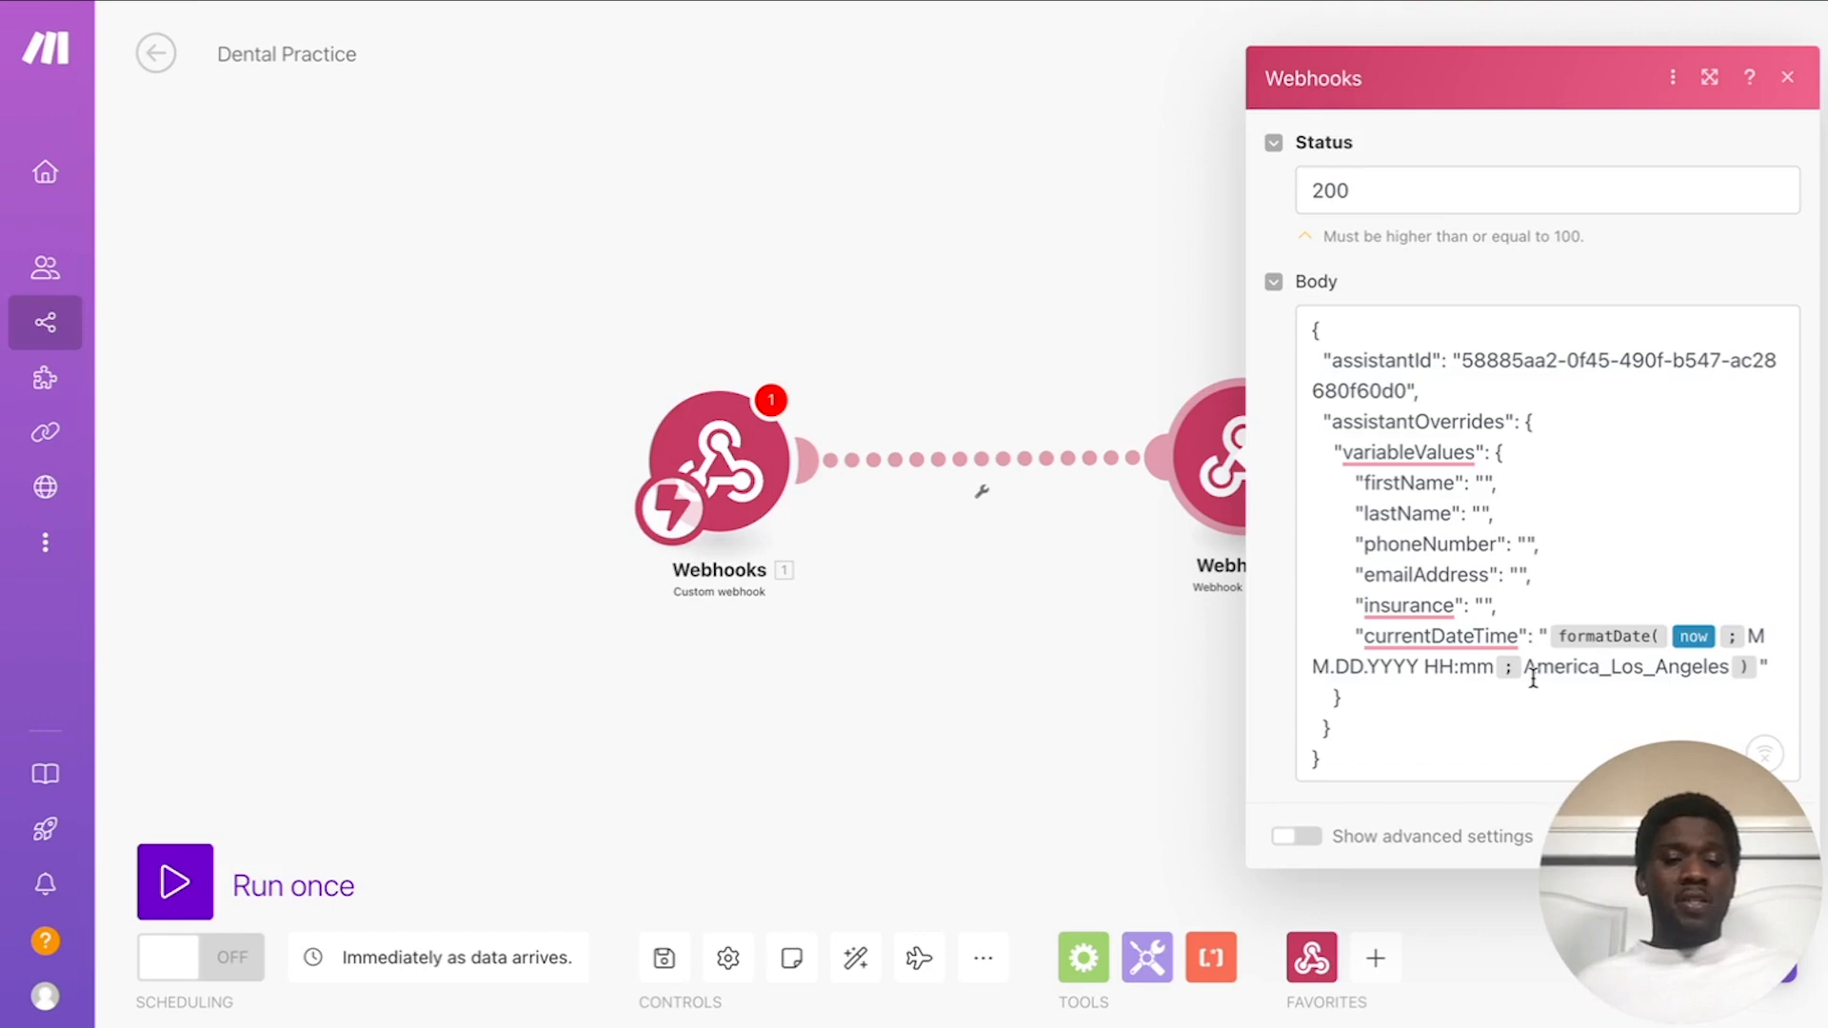
Step: Change the body's timezone from America_Los_Angeles to America/Los_Angeles and save the Webhook response module
left_click(383, 598)
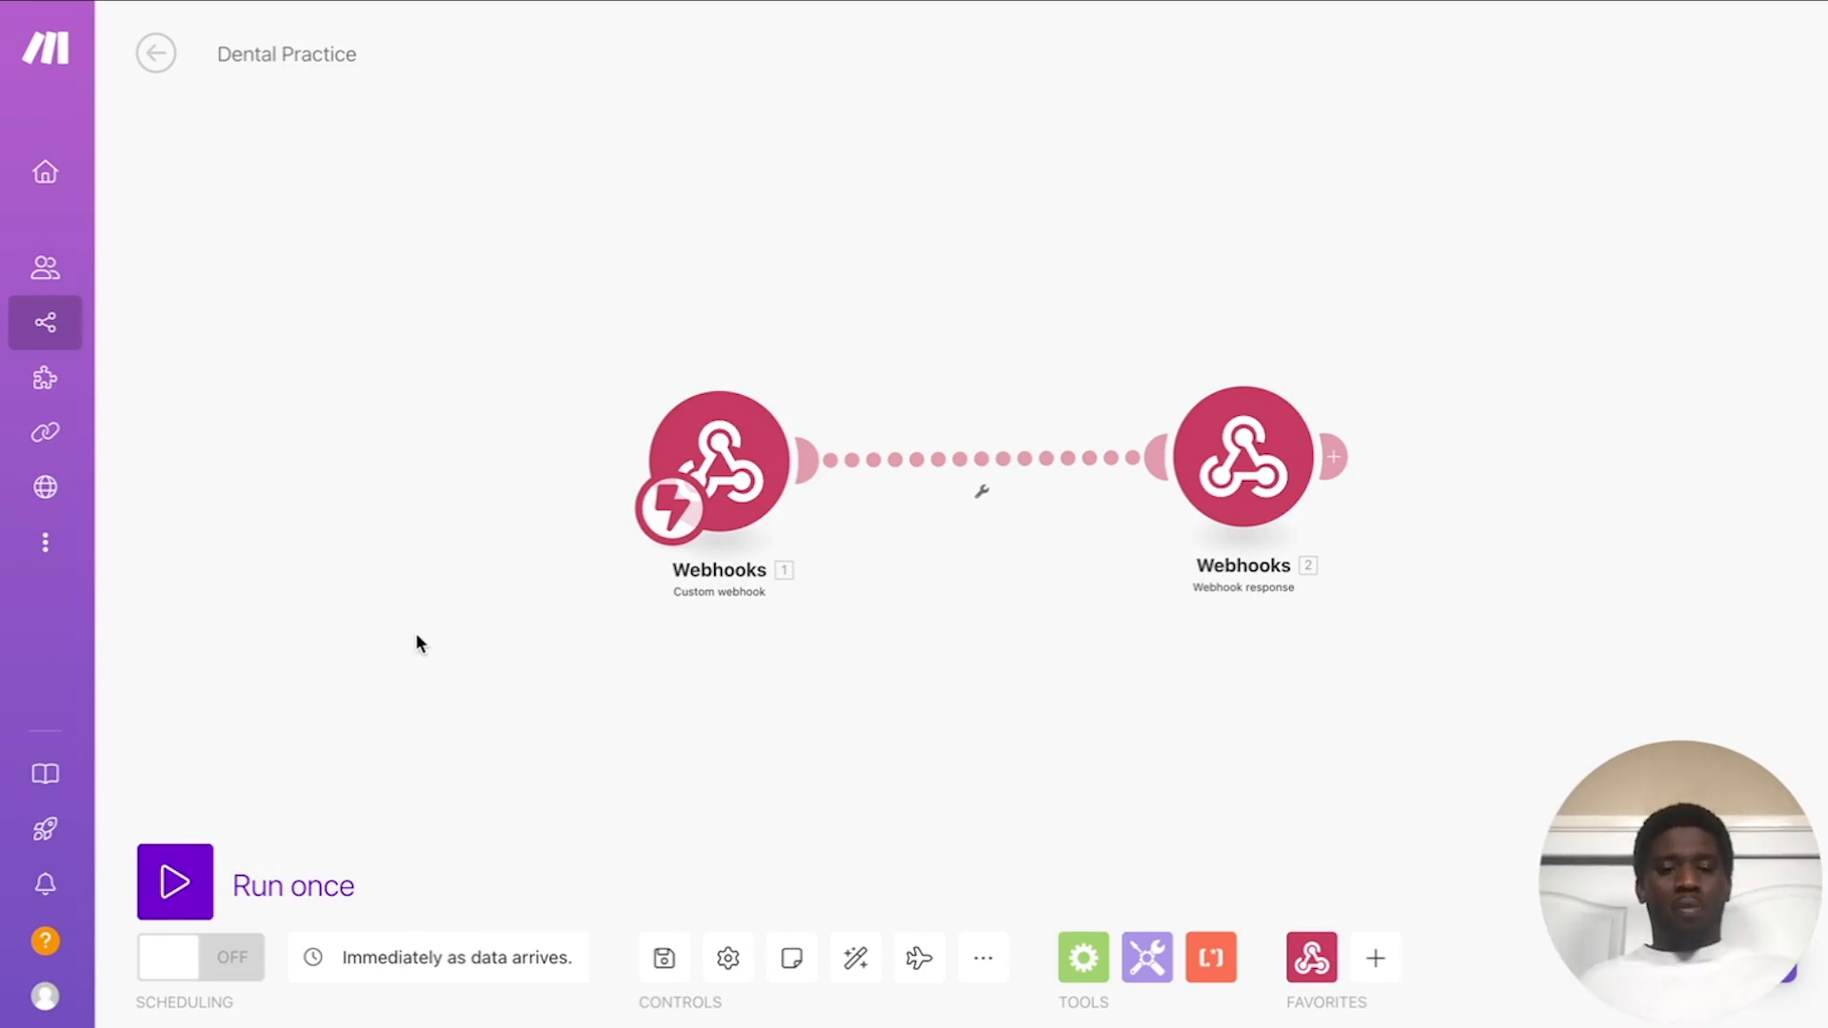
left_click(1228, 476)
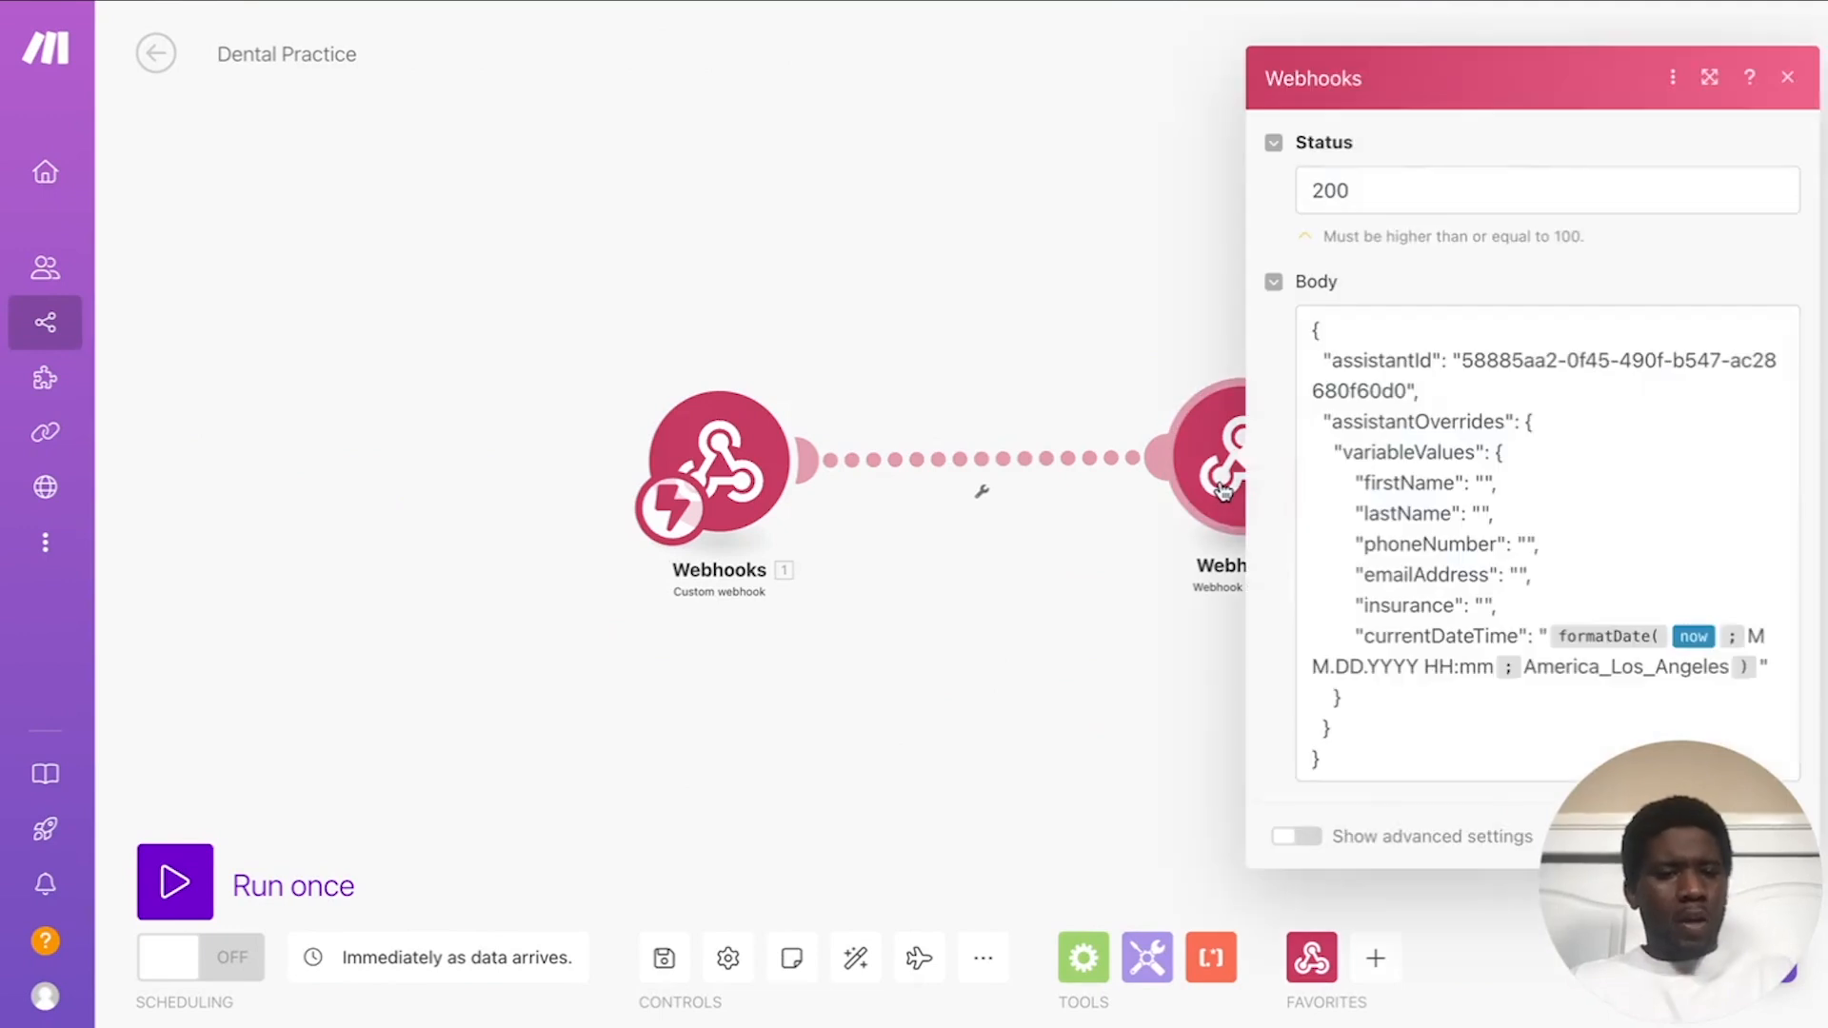
left_click(1609, 668)
key("BackSpace")
type("/")
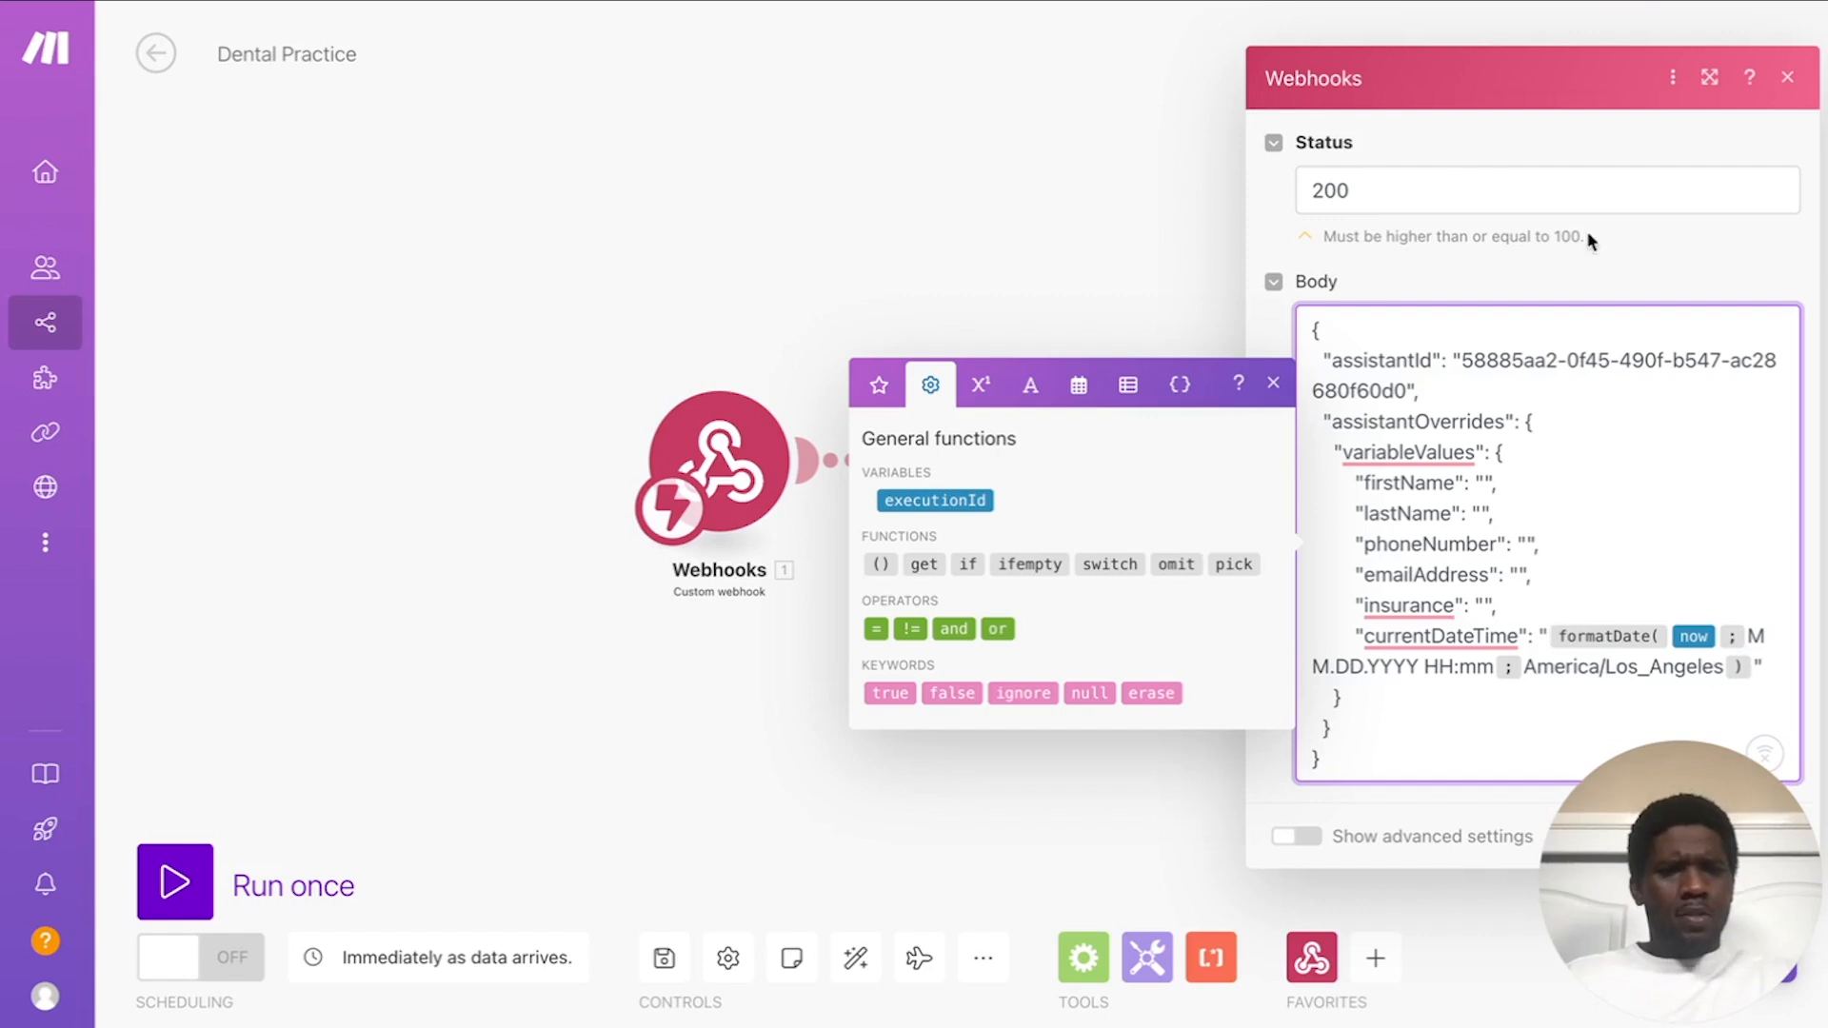
left_click(1640, 261)
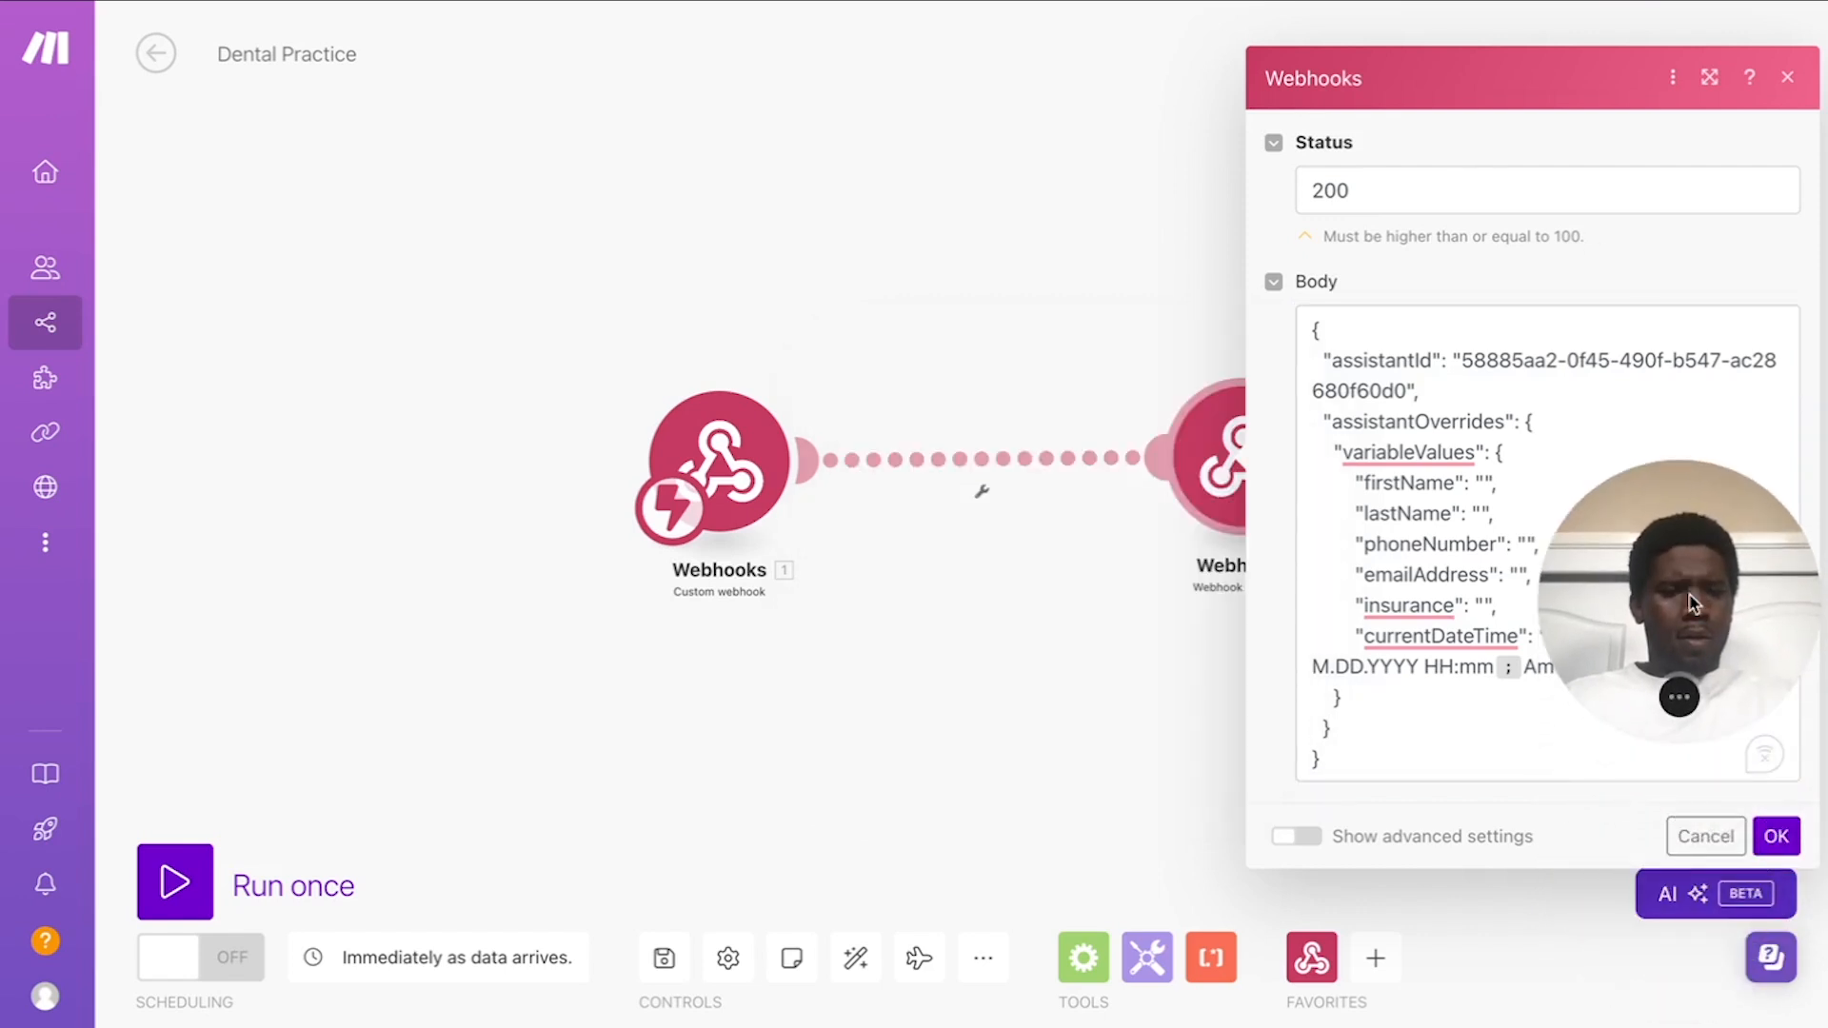
left_click(1759, 842)
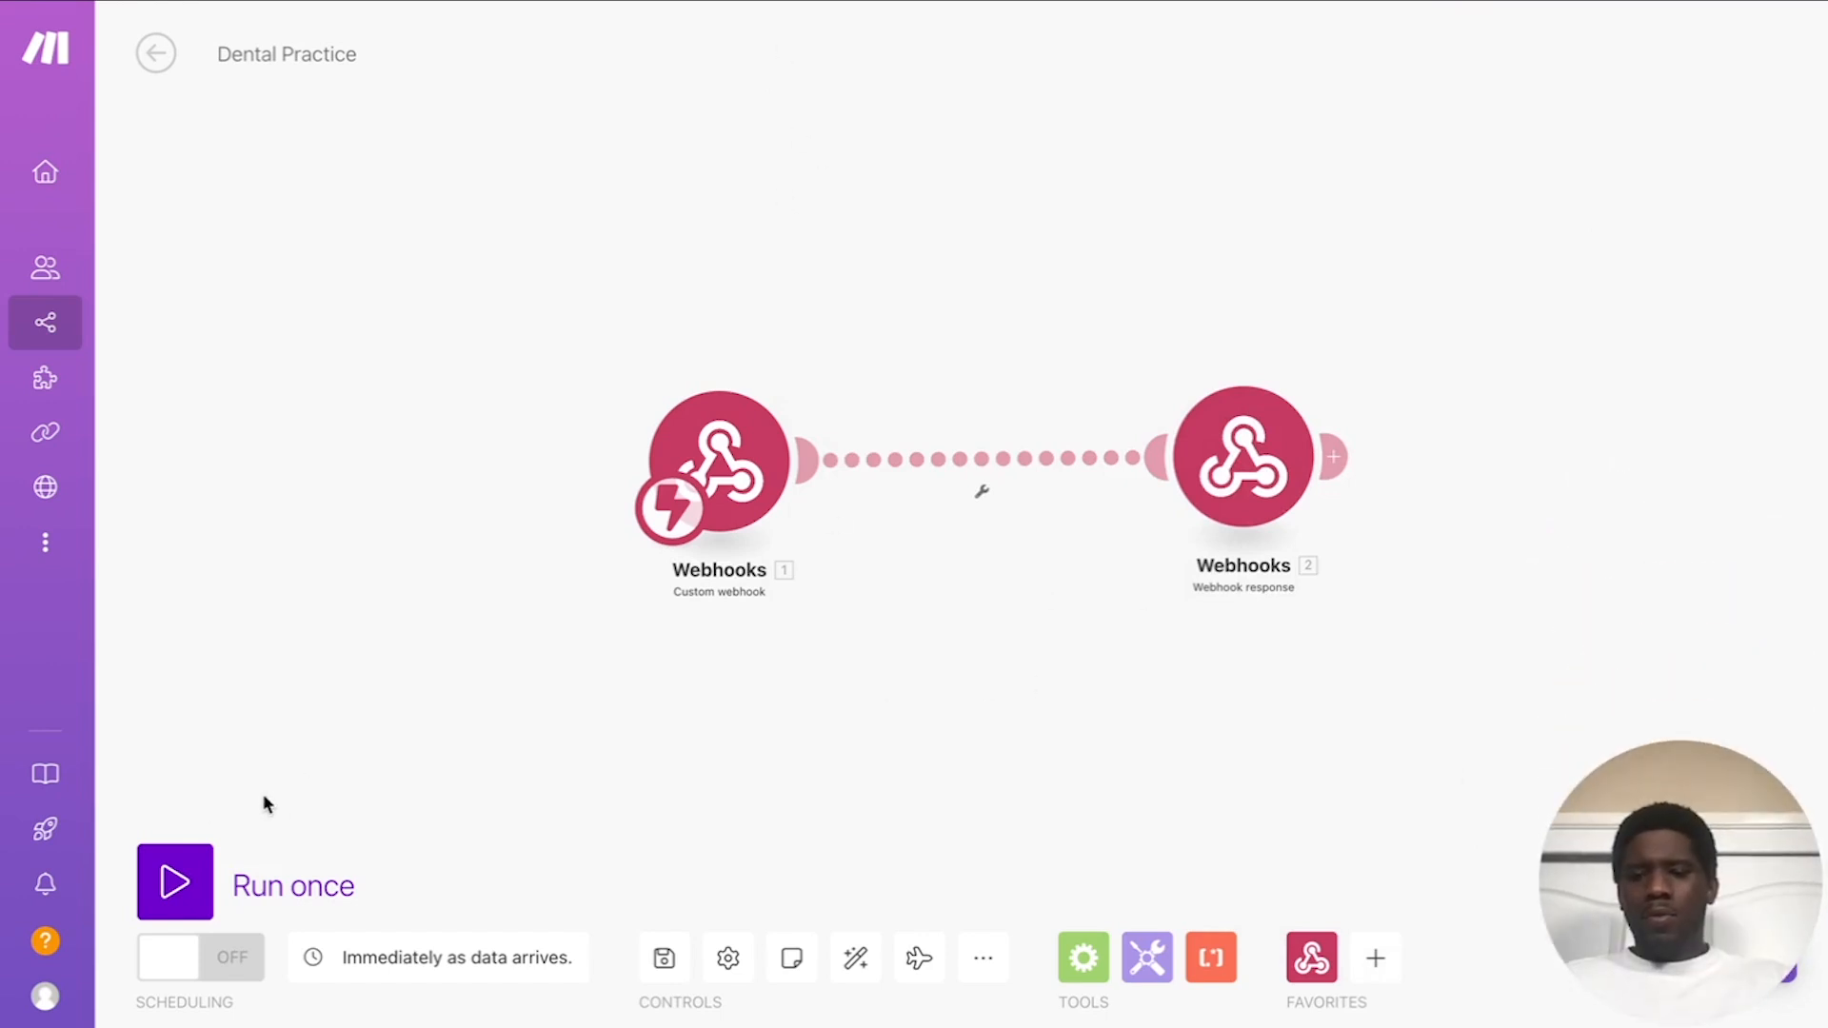
Step: Run the Dental Practice scenario once so it waits for incoming webhook data
left_click(184, 888)
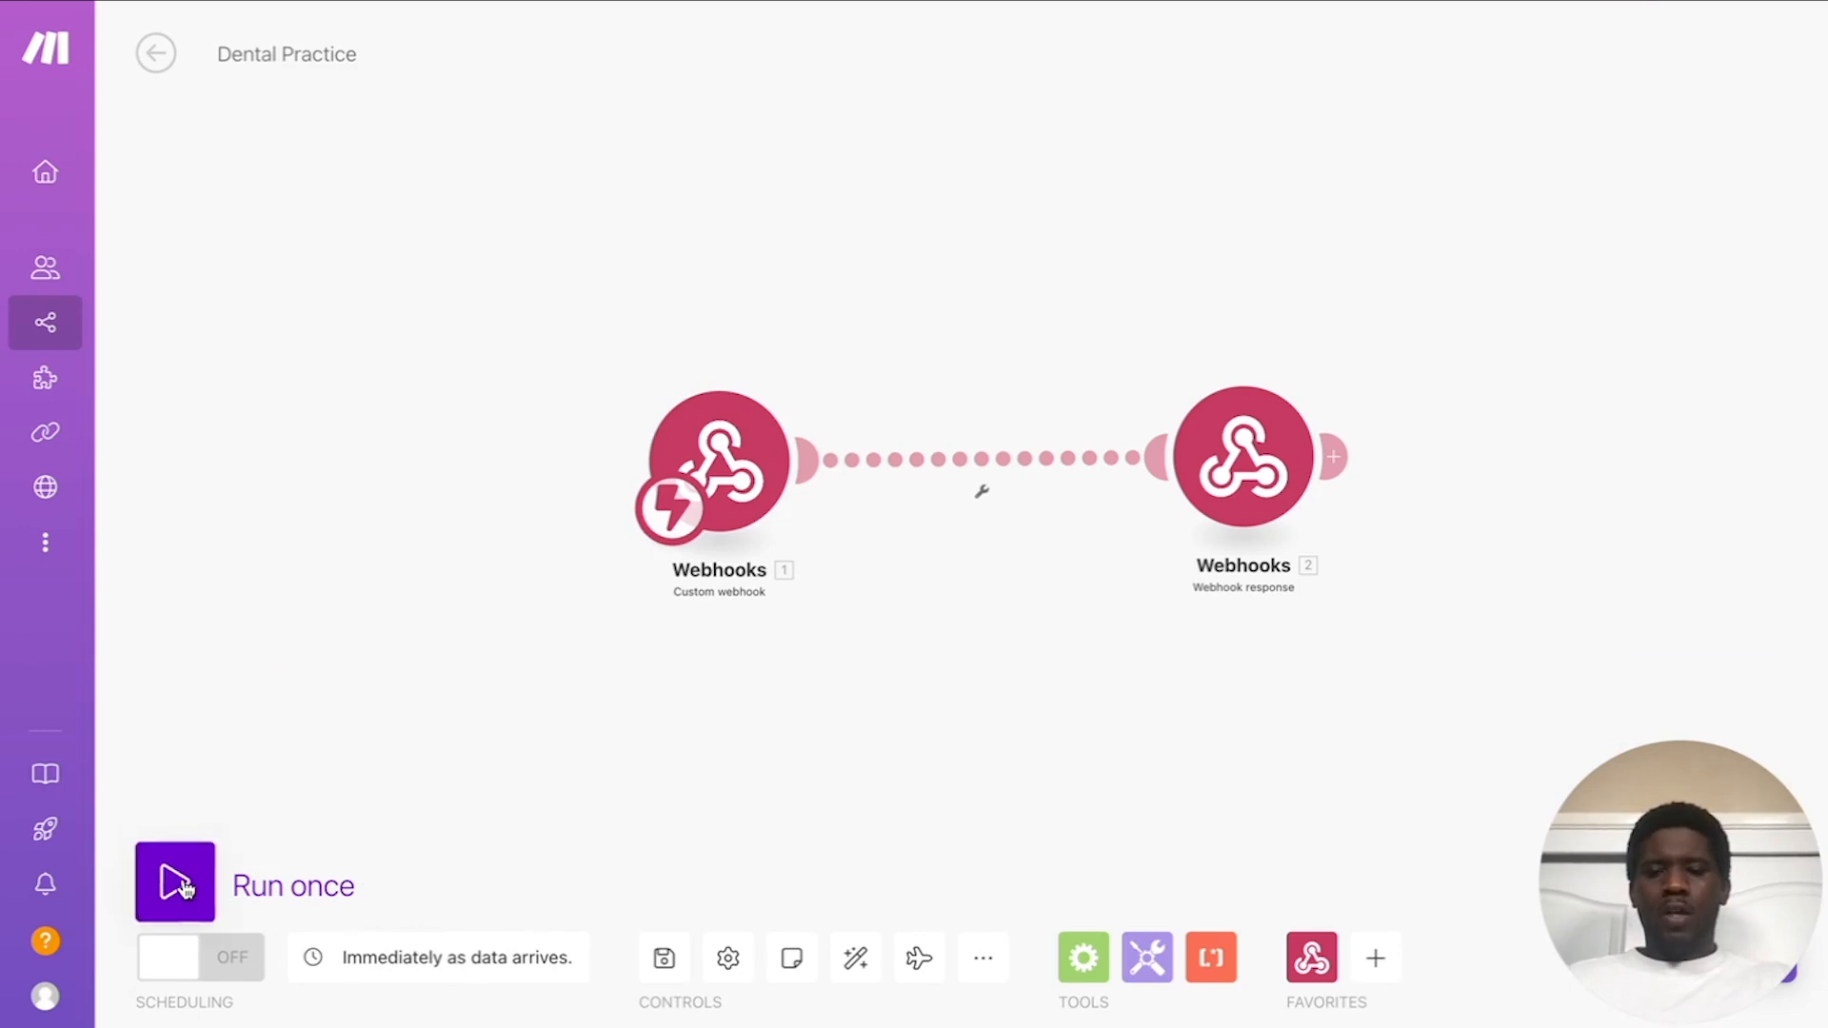
scroll(1032, 591, "down", 10)
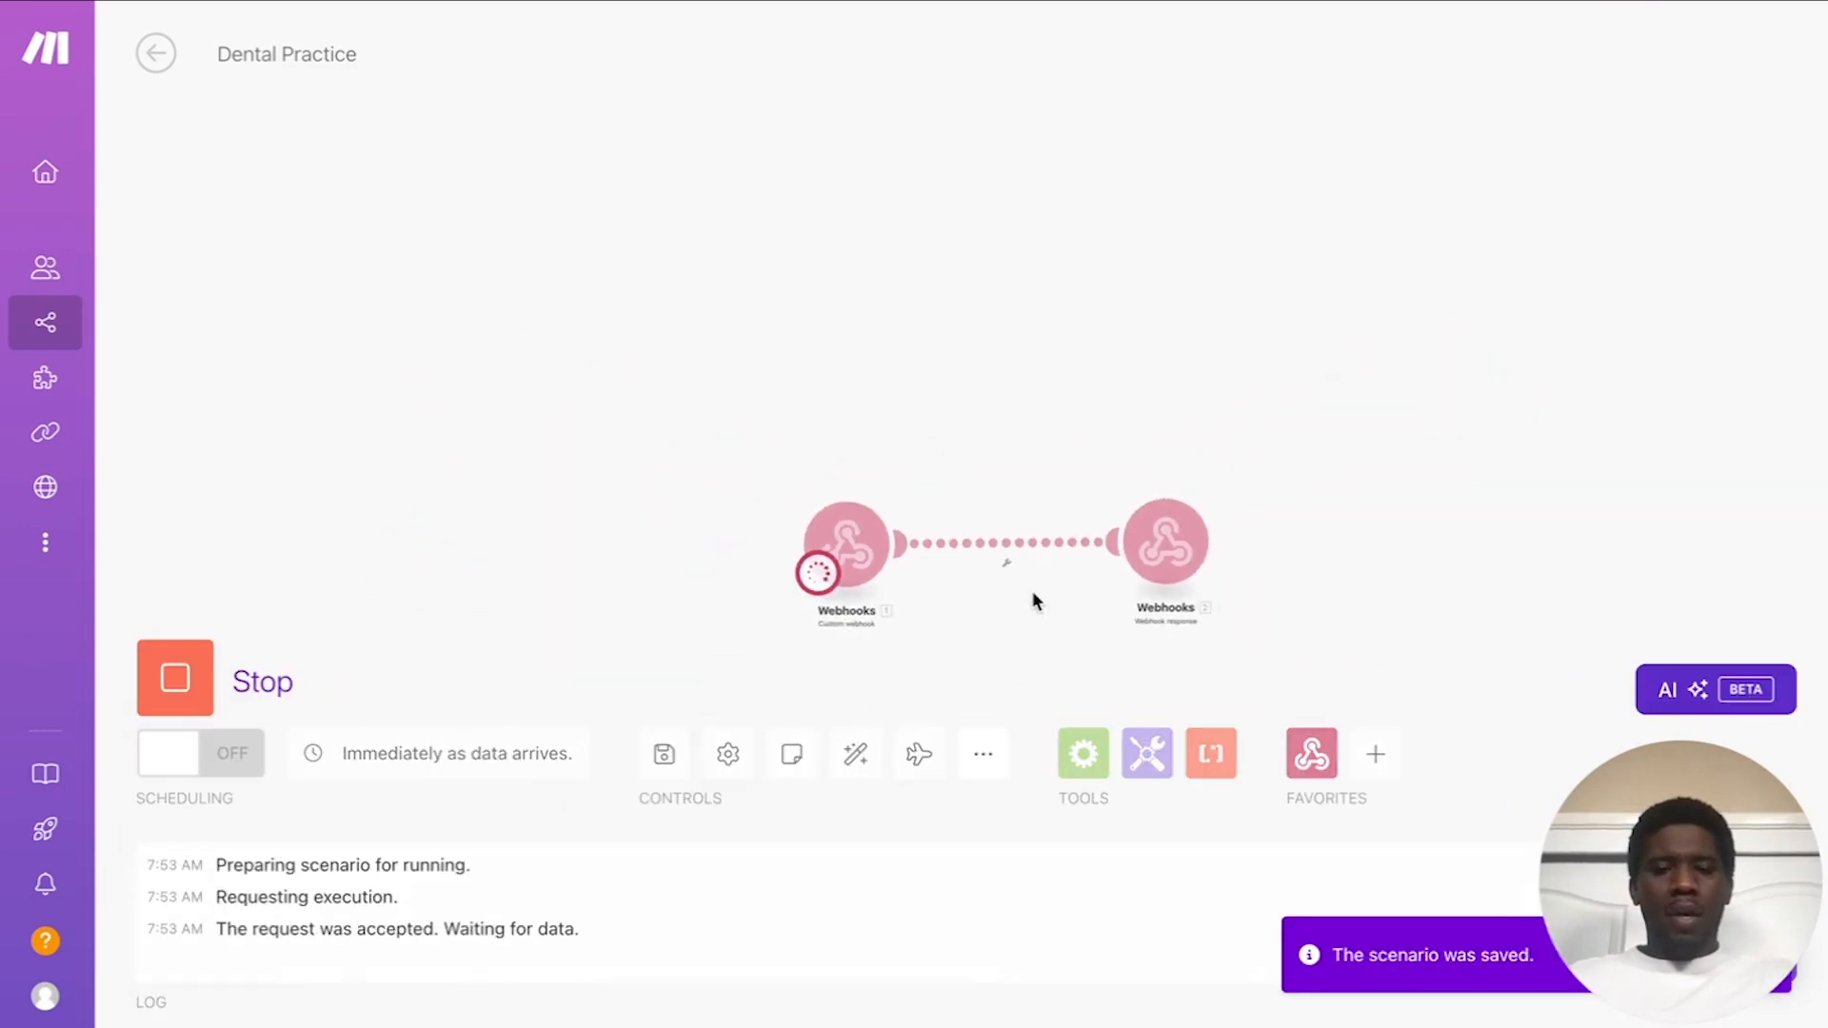
scroll(1005, 644, "up", 10)
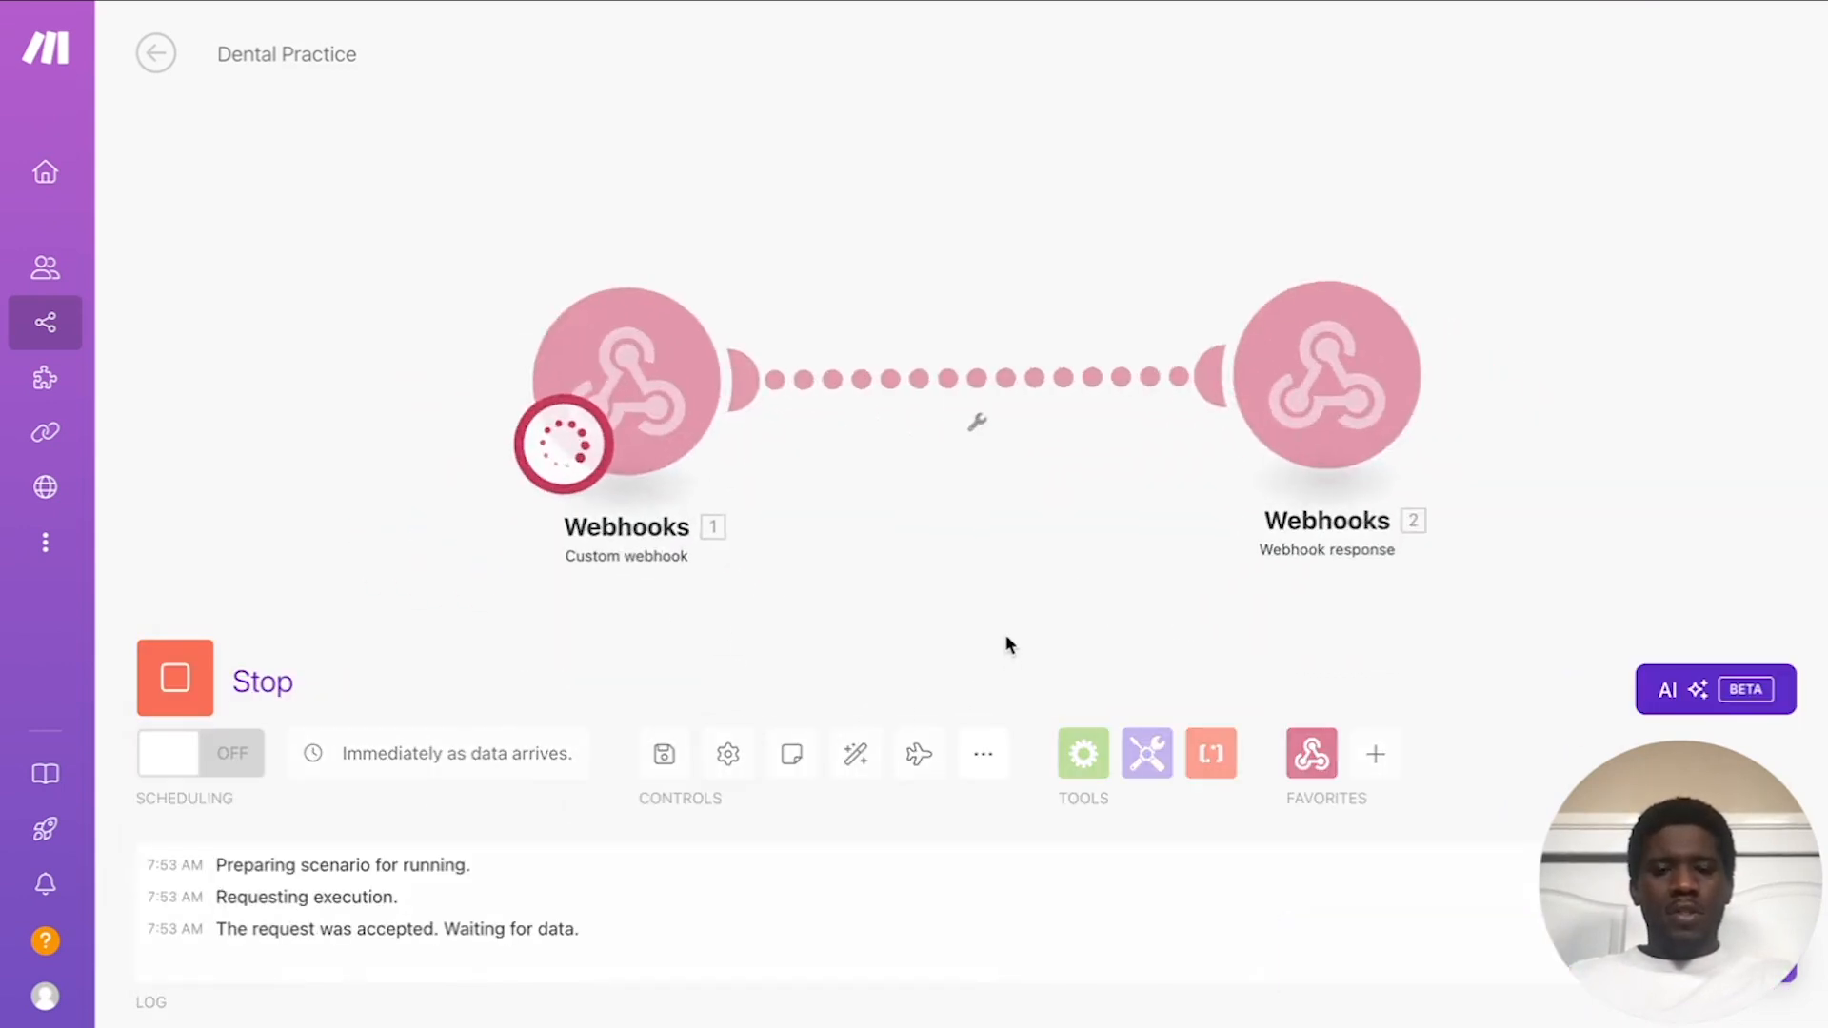